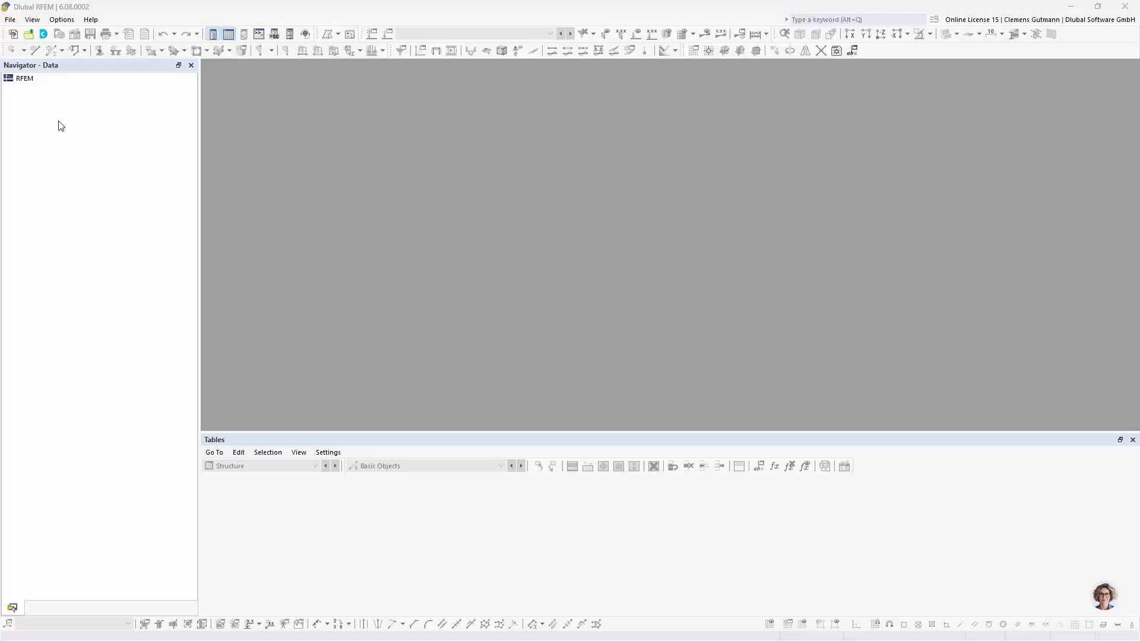
right_click(27, 84)
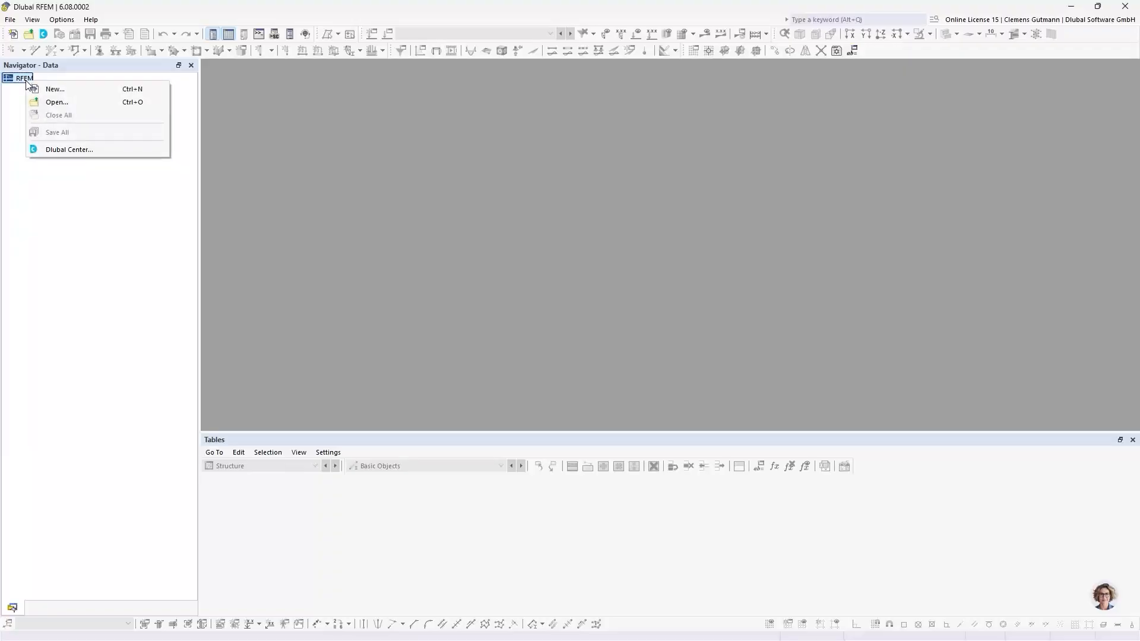
click(21, 94)
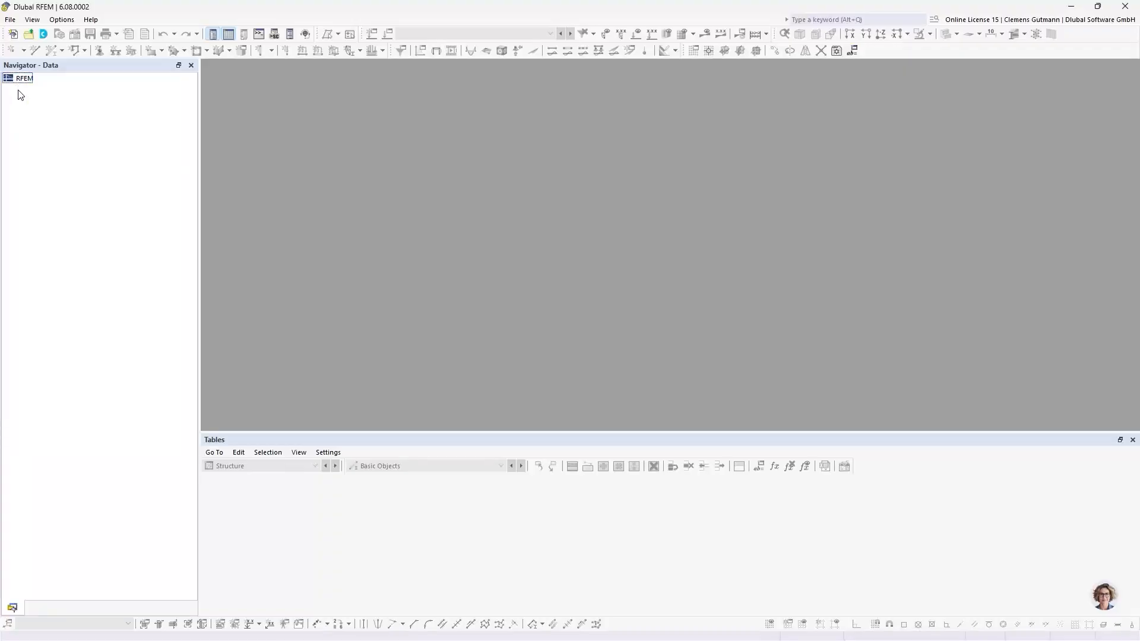
click(11, 22)
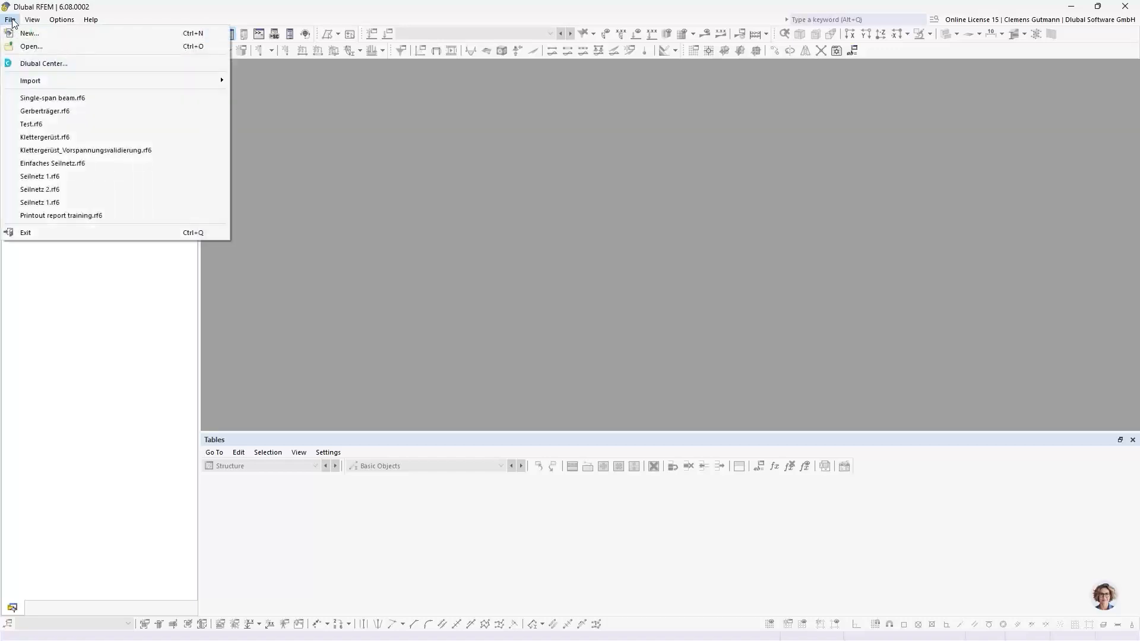
click(12, 23)
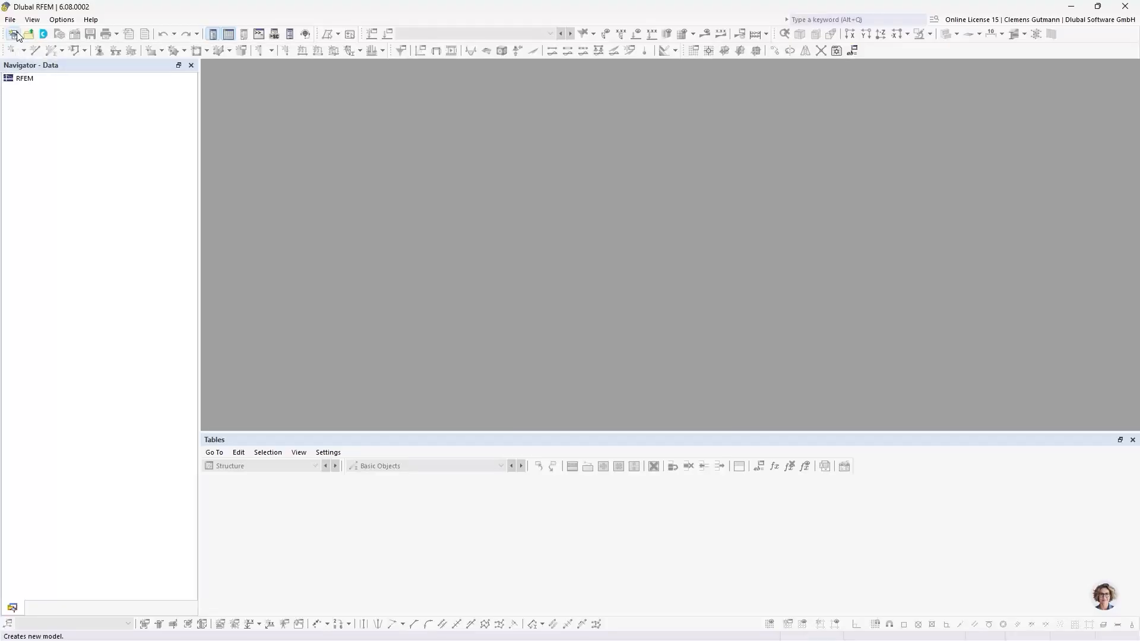
Start a new model and name it Single-span beam.
click(17, 34)
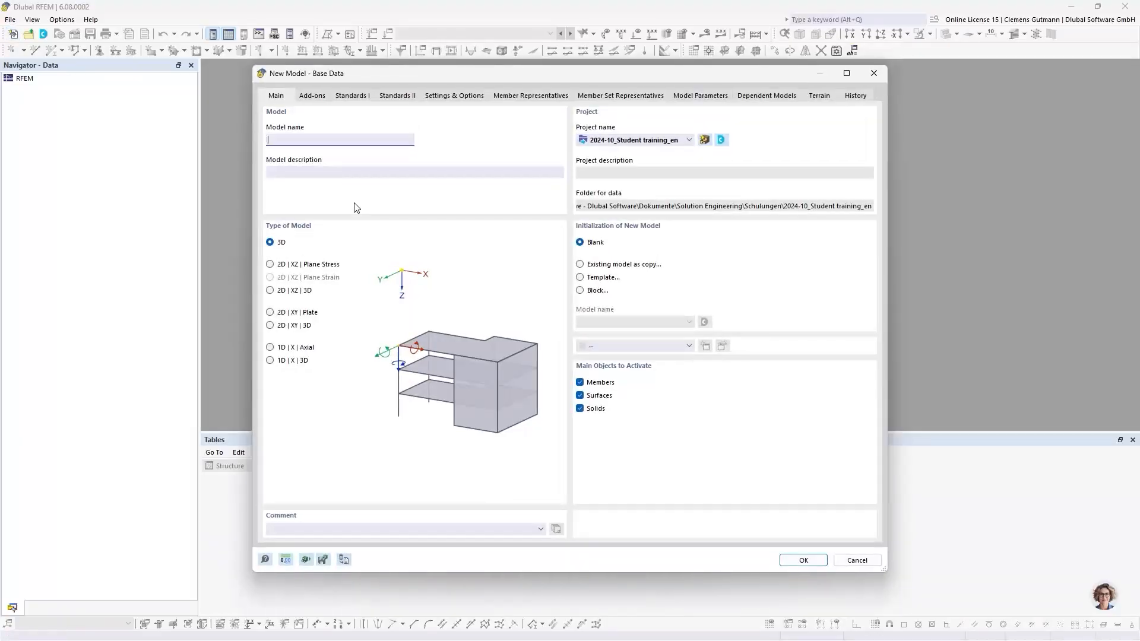
drag(412, 73, 386, 71)
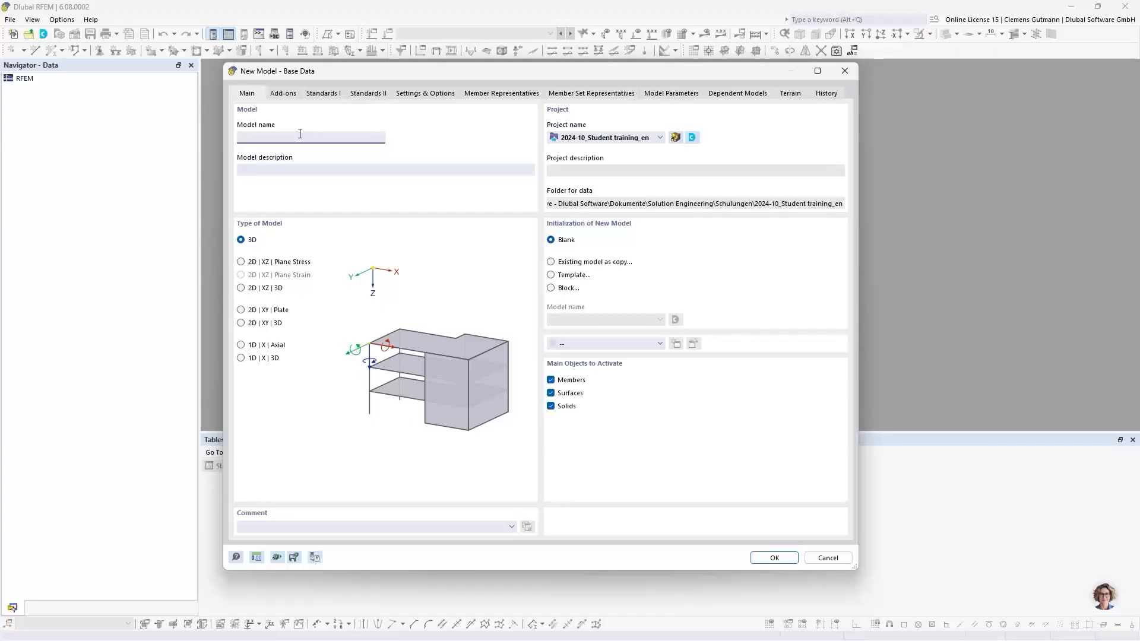
text(Single-span beam)
key(Tab)
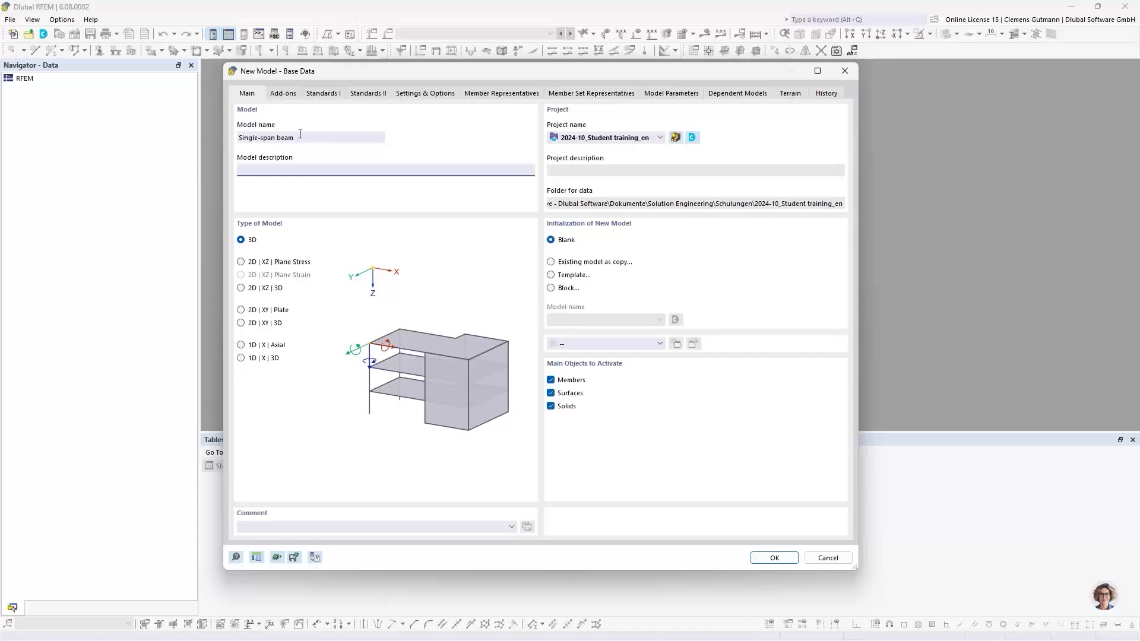
Set the model type to 2D | XZ | Plane Stress, review the add-ons, and create the model.
click(242, 265)
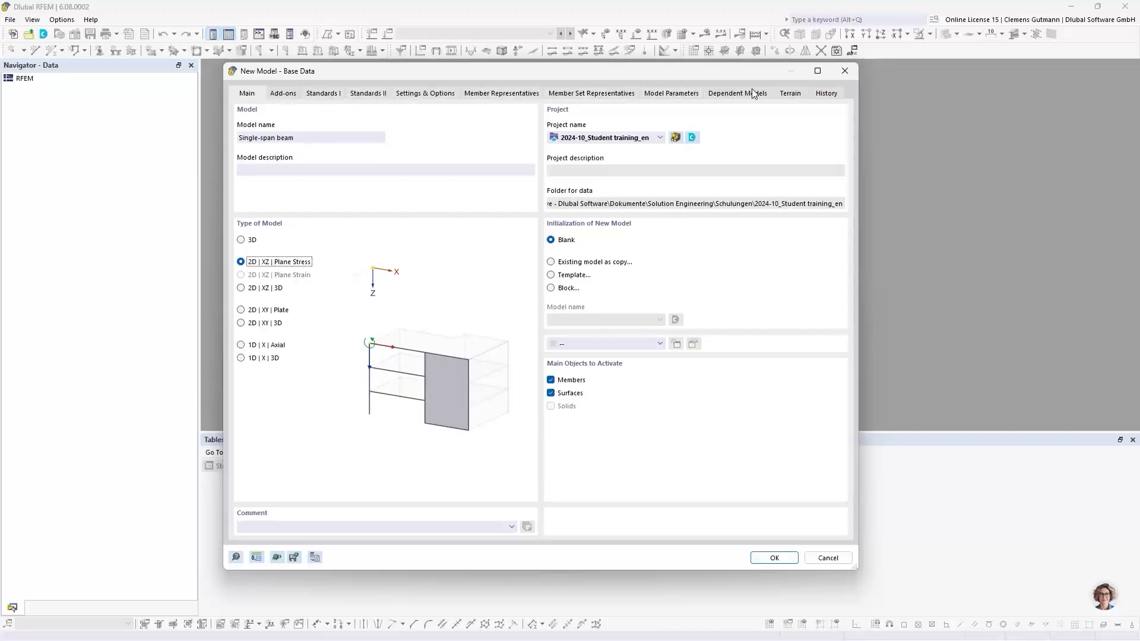
click(283, 95)
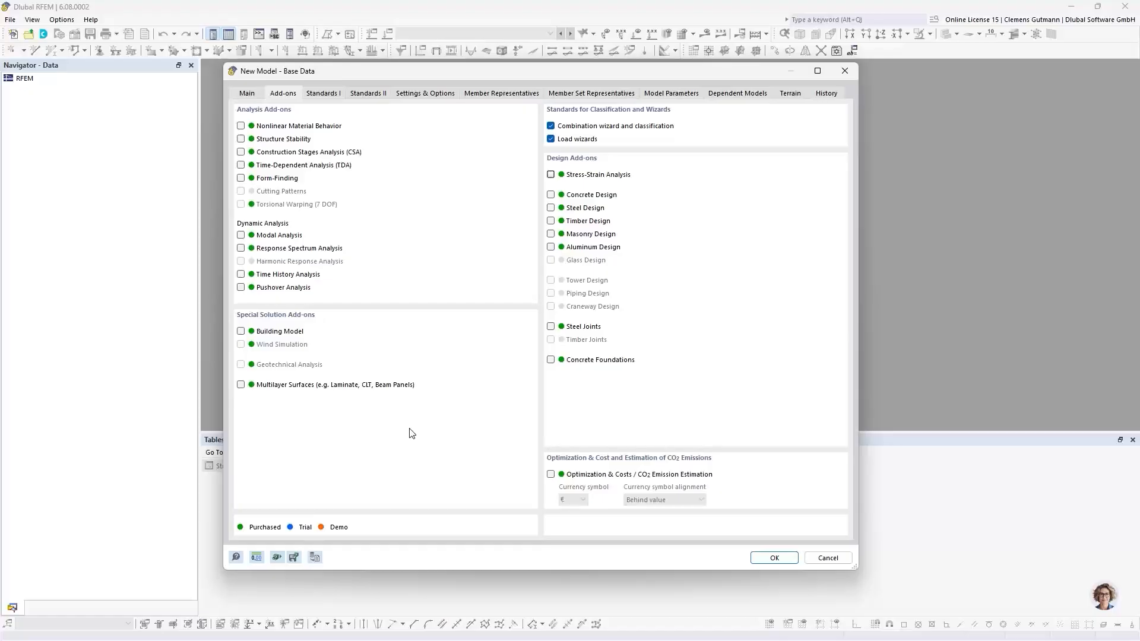
click(774, 558)
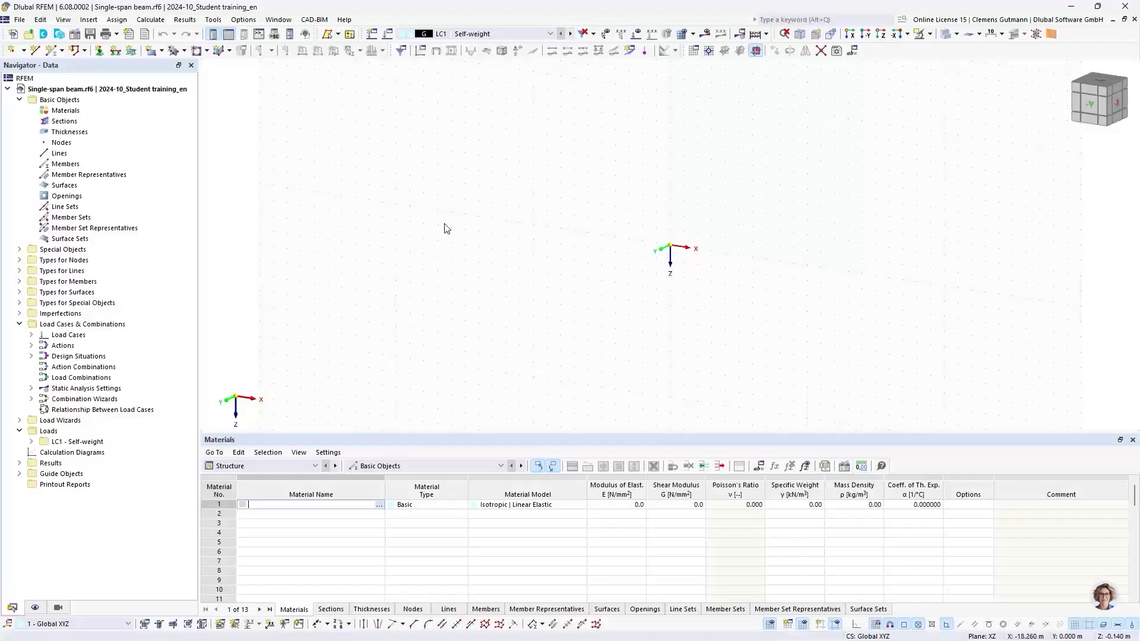
Examine the empty work plane from several view directions, ending in the front view along -Y.
middle_drag(758, 262, 613, 301)
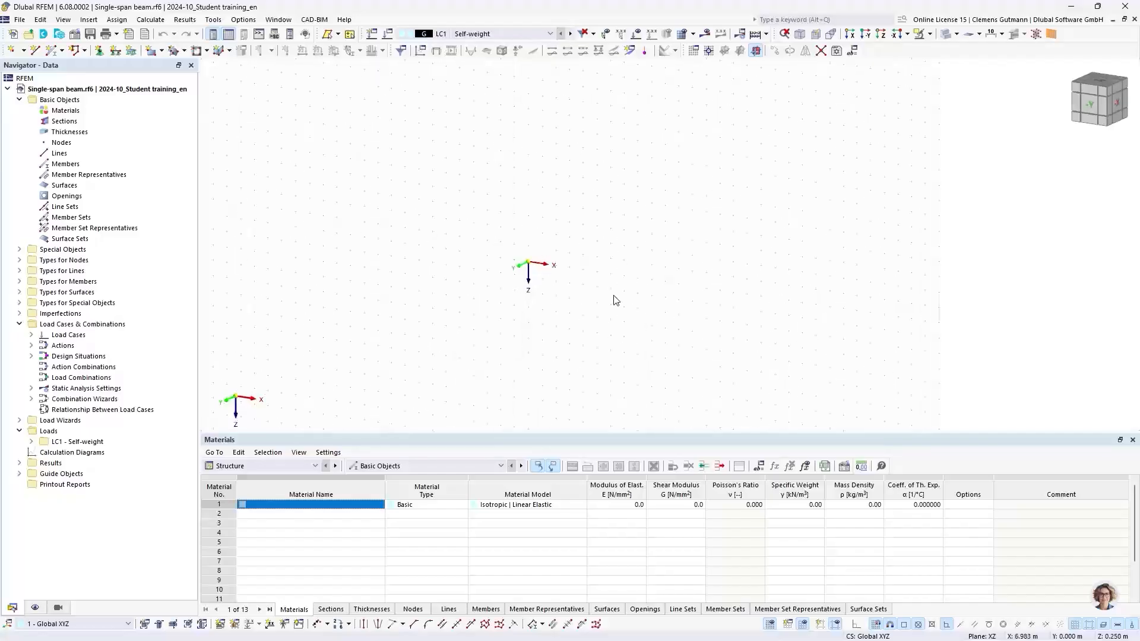
ctrl+middle_drag(562, 379, 617, 303)
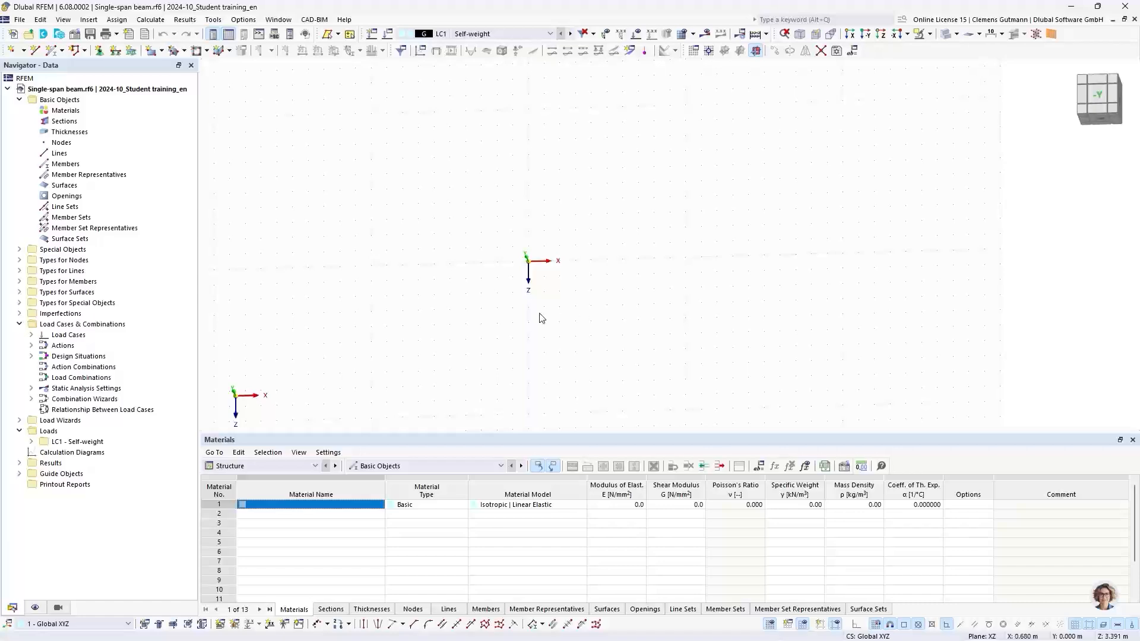
drag(527, 439, 528, 494)
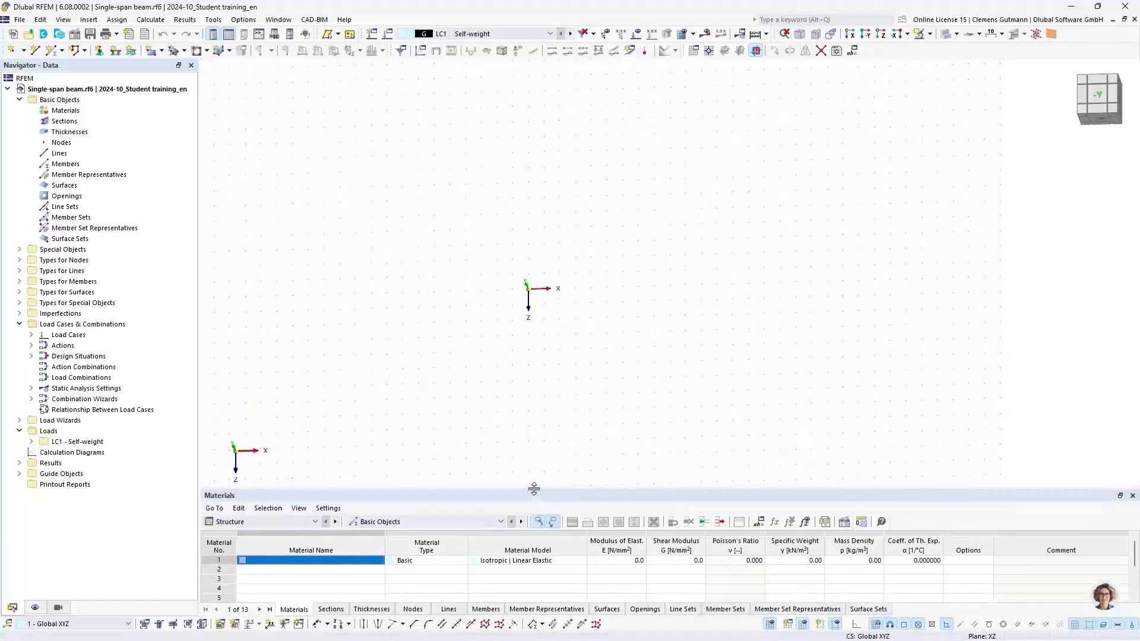
ctrl+middle_drag(409, 450, 425, 314)
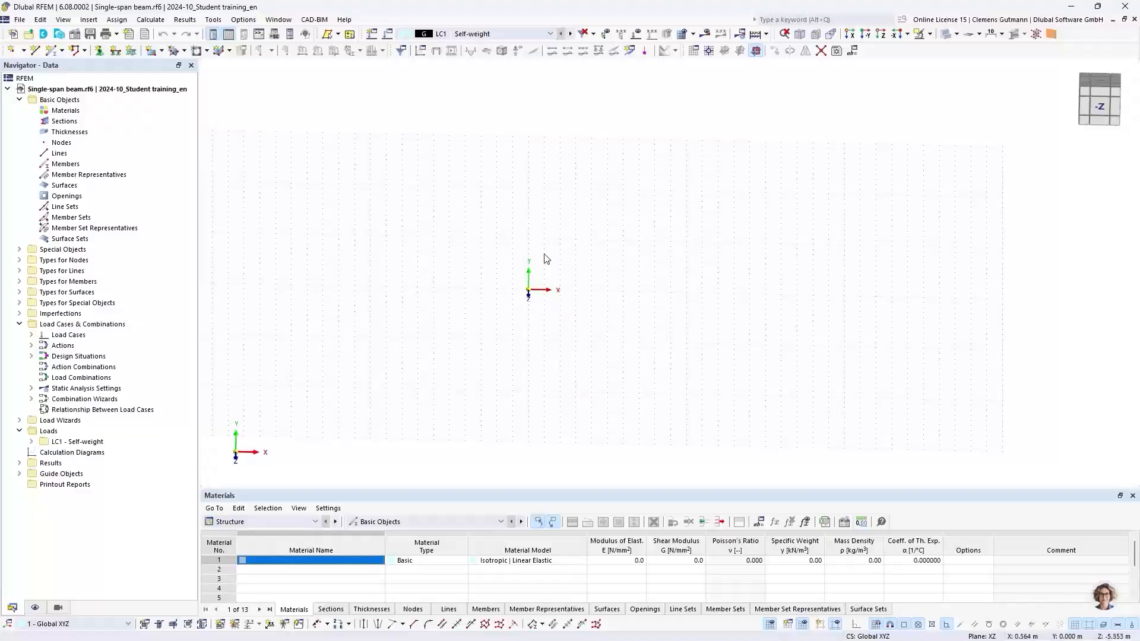
middle_drag(558, 245, 602, 291)
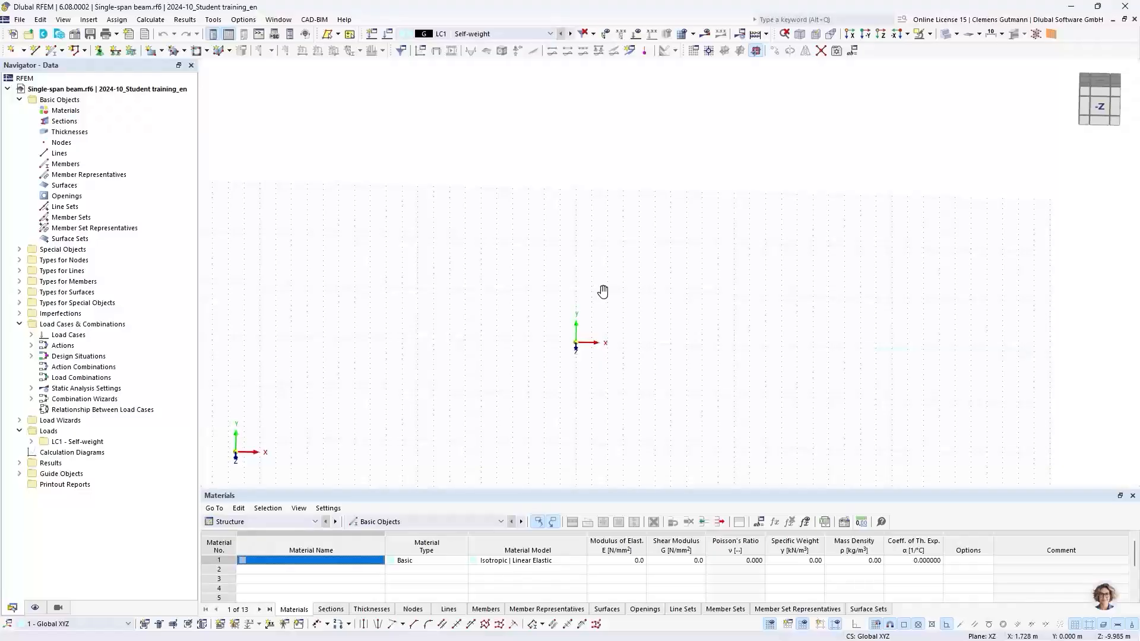
ctrl+middle_drag(585, 283, 583, 319)
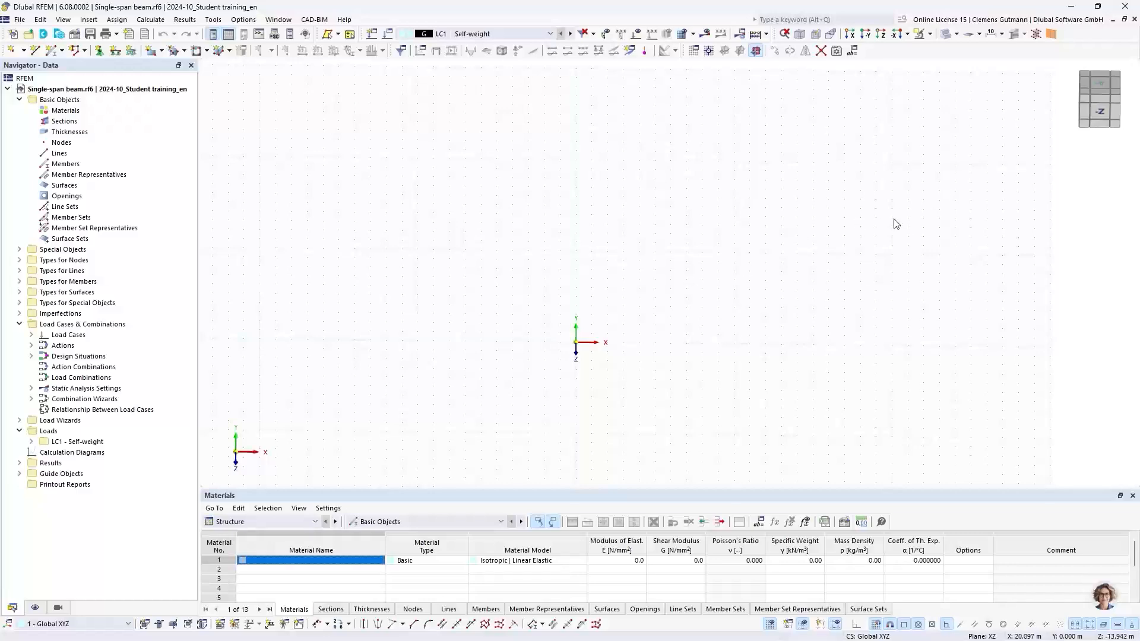
click(1106, 102)
mouse_move(1105, 105)
mouse_down()
mouse_move(1103, 132)
mouse_move(1094, 123)
mouse_move(1113, 90)
mouse_move(1109, 107)
mouse_move(1116, 95)
mouse_move(1126, 103)
mouse_up()
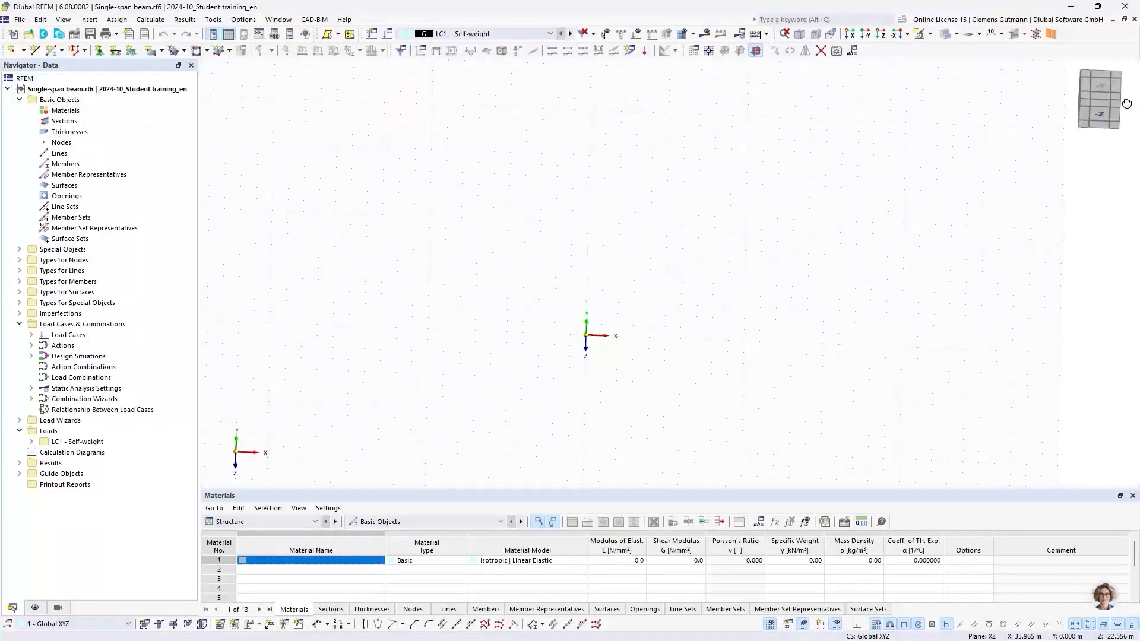
click(1098, 90)
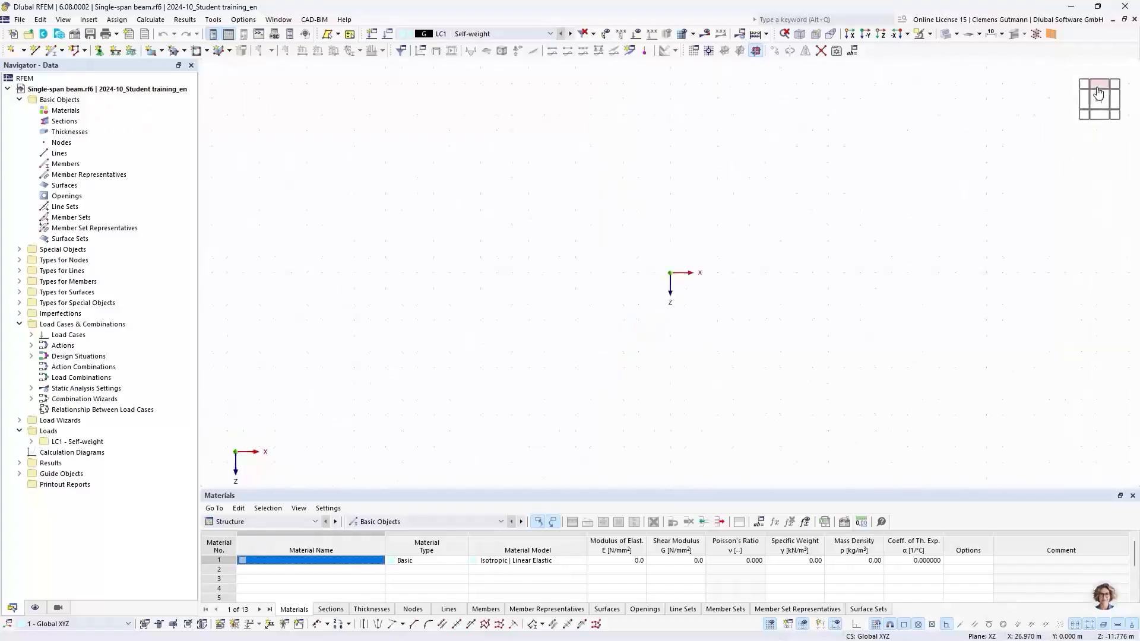
drag(1098, 92, 1116, 118)
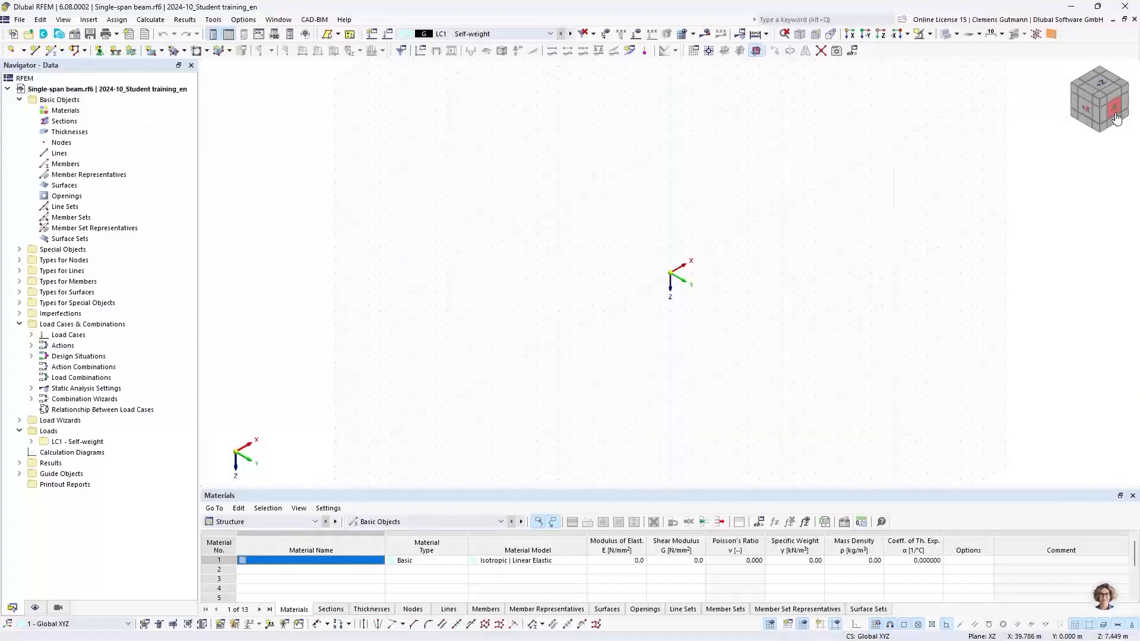
click(1116, 118)
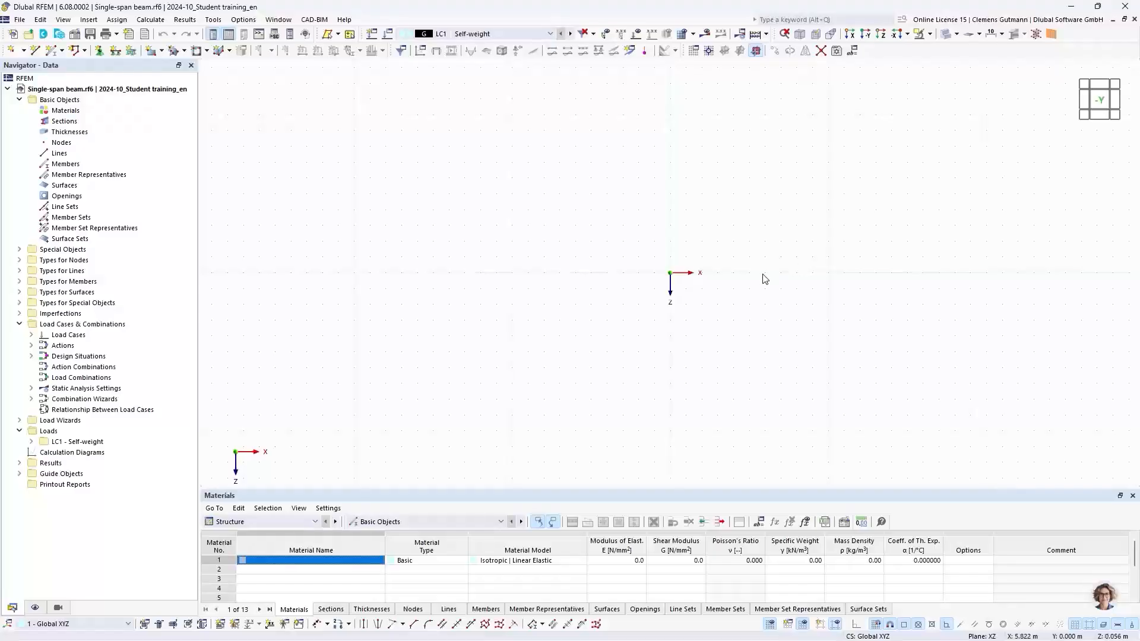
middle_drag(764, 279, 555, 245)
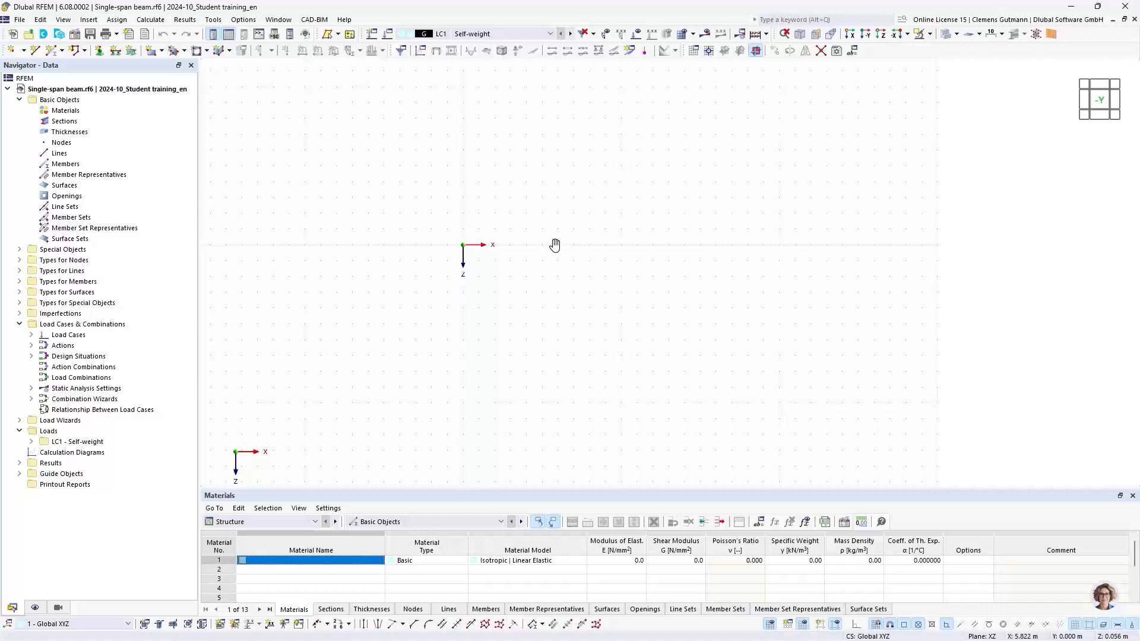
Start a new material, open the material library, and clear its filters.
right_click(65, 112)
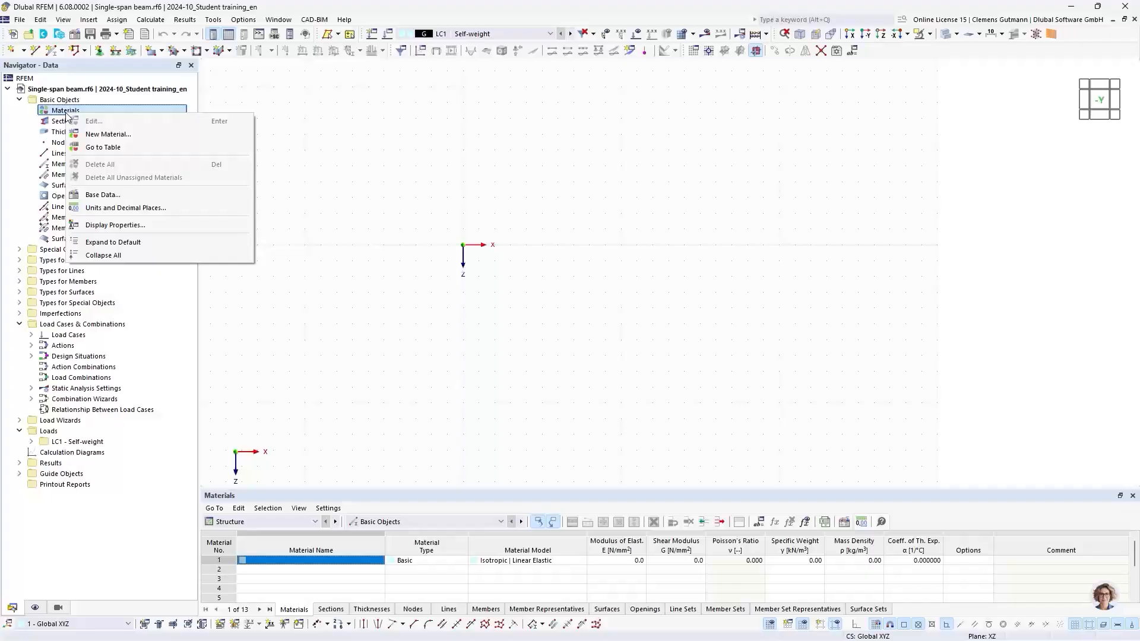
click(86, 135)
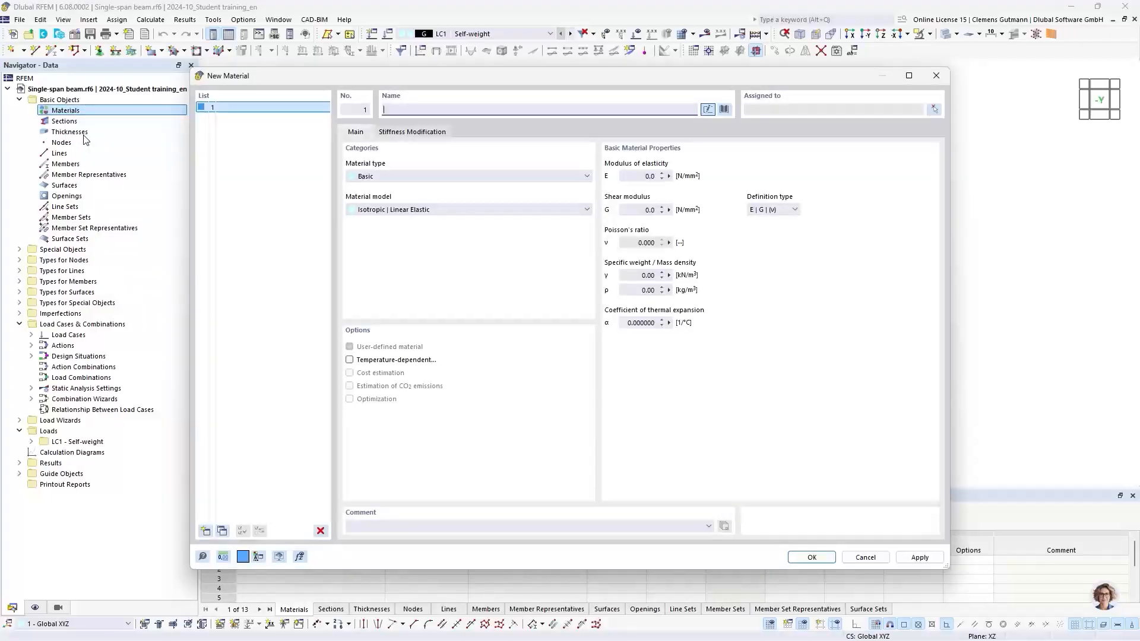
mouse_move(362, 80)
mouse_down()
mouse_move(348, 77)
mouse_move(365, 82)
mouse_up()
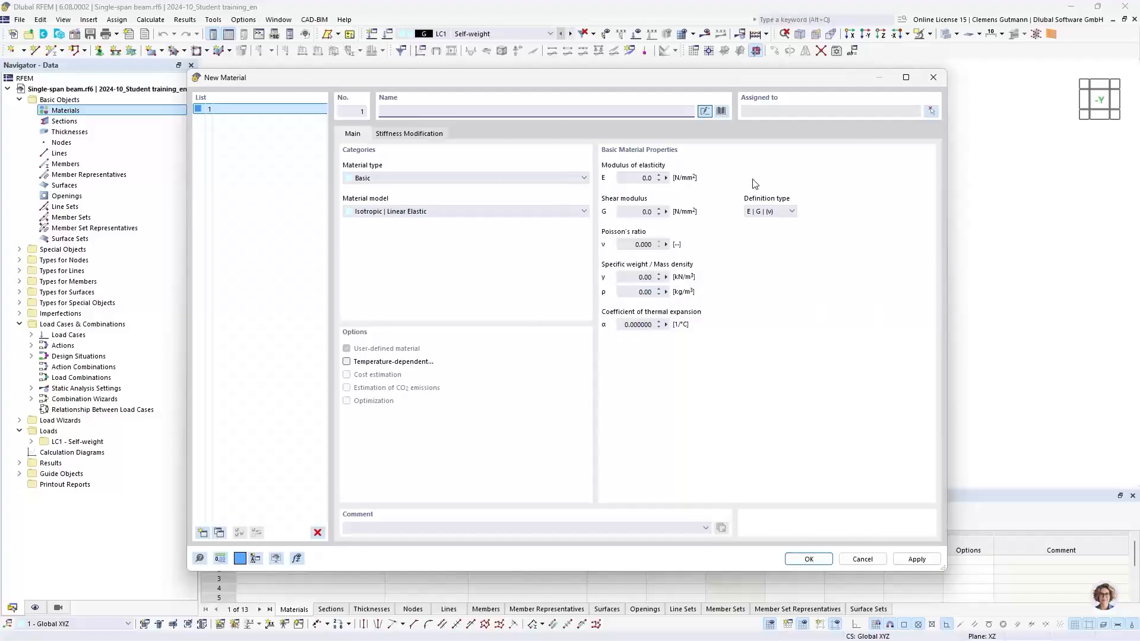
click(721, 112)
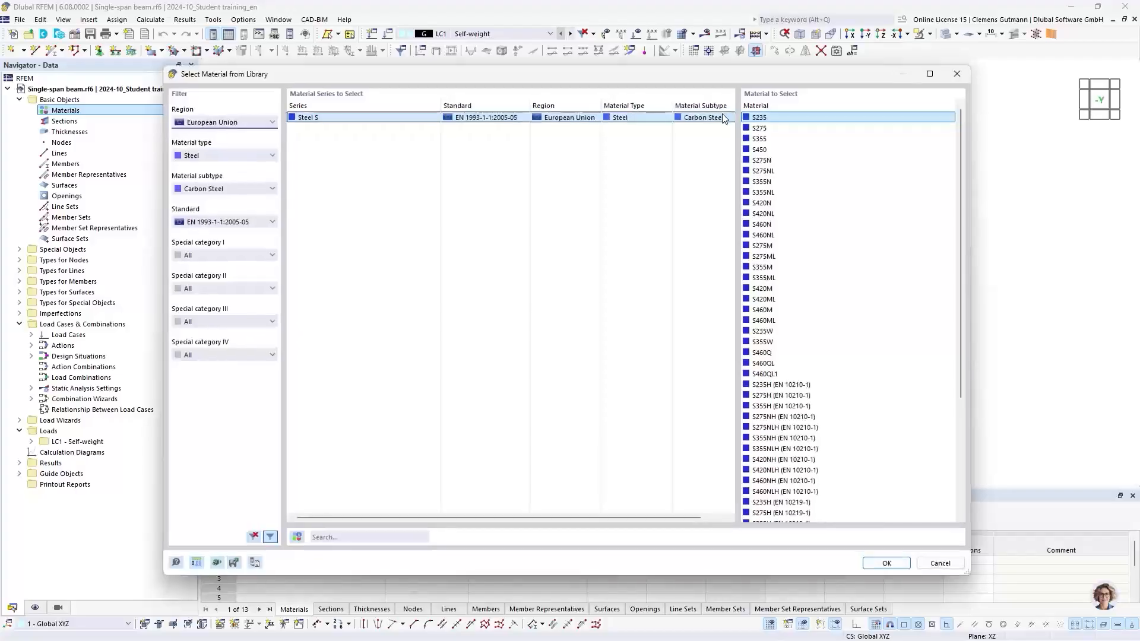
click(254, 537)
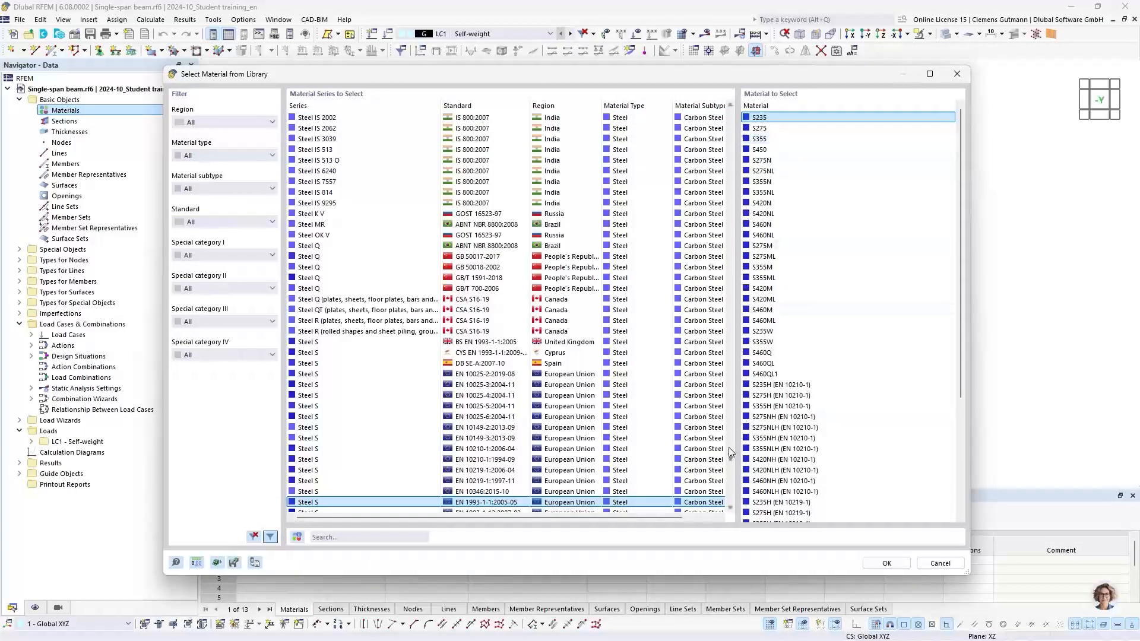
drag(730, 463, 737, 131)
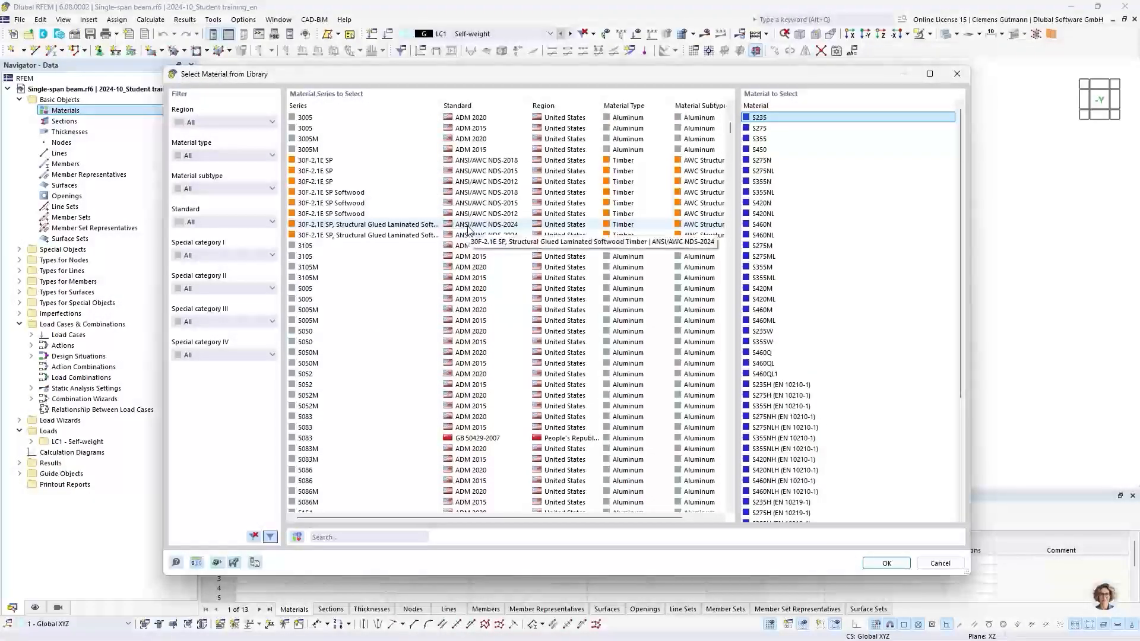
Filter the library to European Union, Steel, Carbon Steel and EN 1993-1-1:2005-05, then take S235.
click(224, 122)
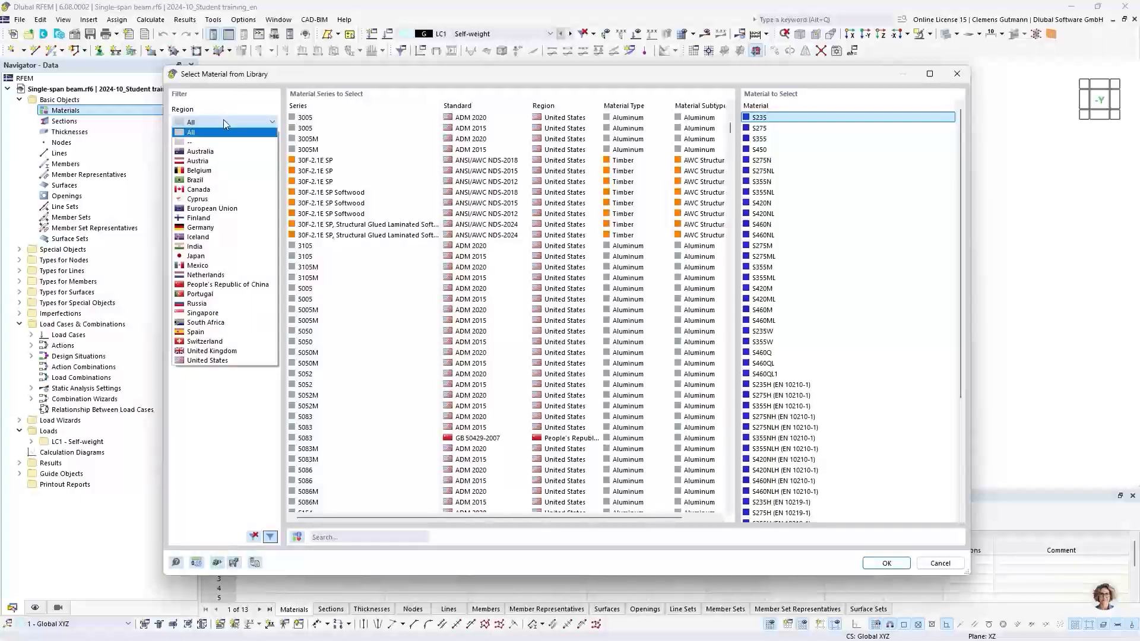
click(232, 210)
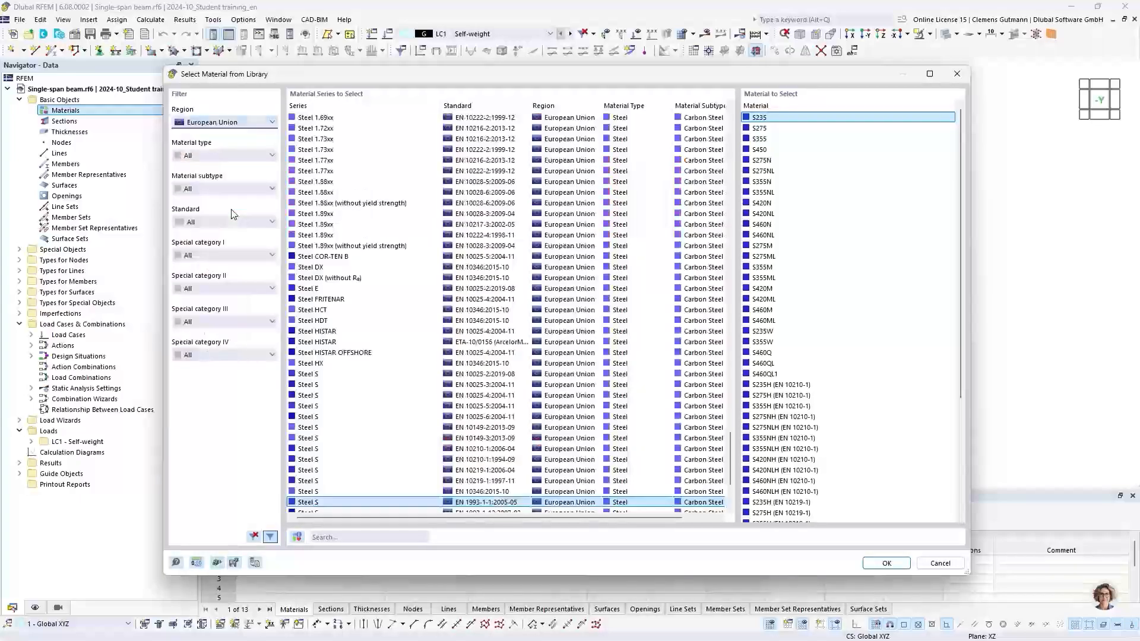
click(242, 157)
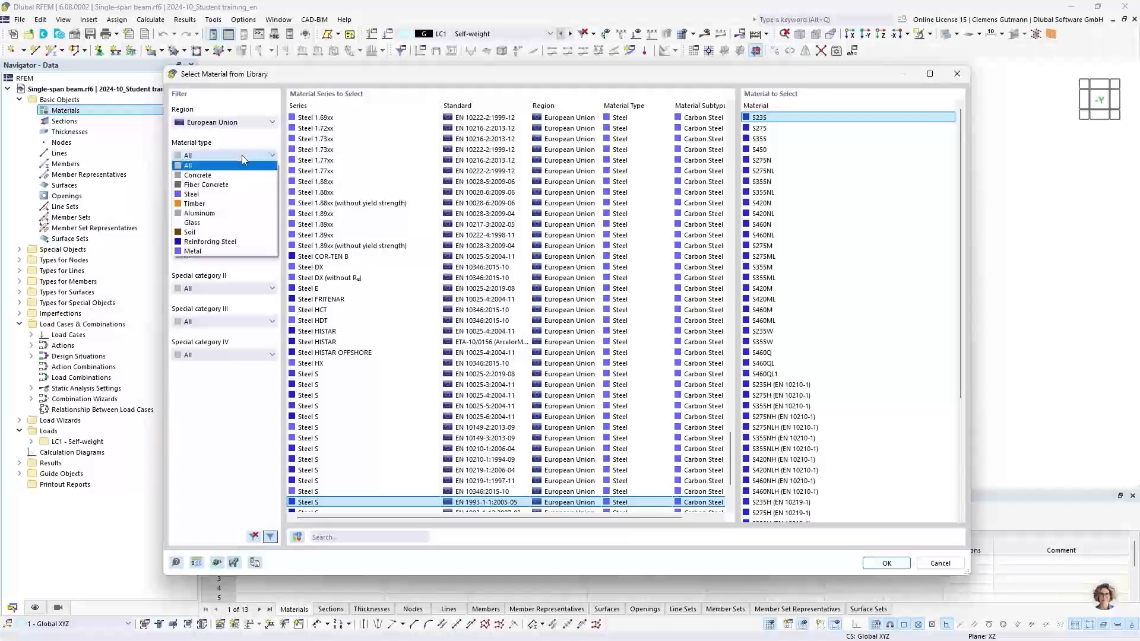
click(208, 194)
click(209, 194)
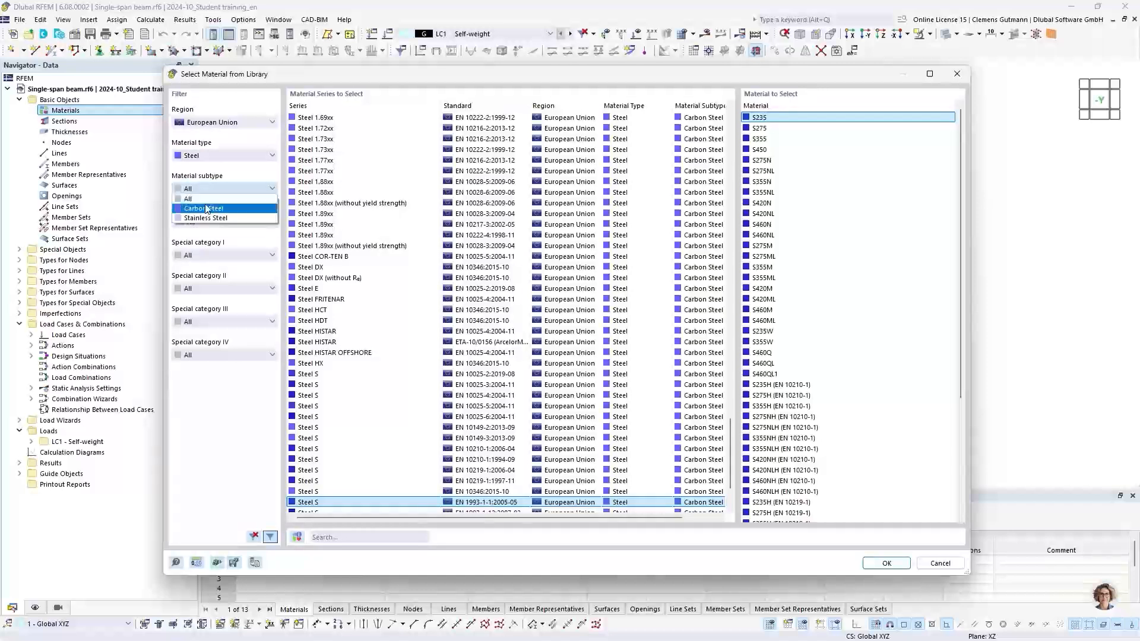
click(205, 208)
click(211, 223)
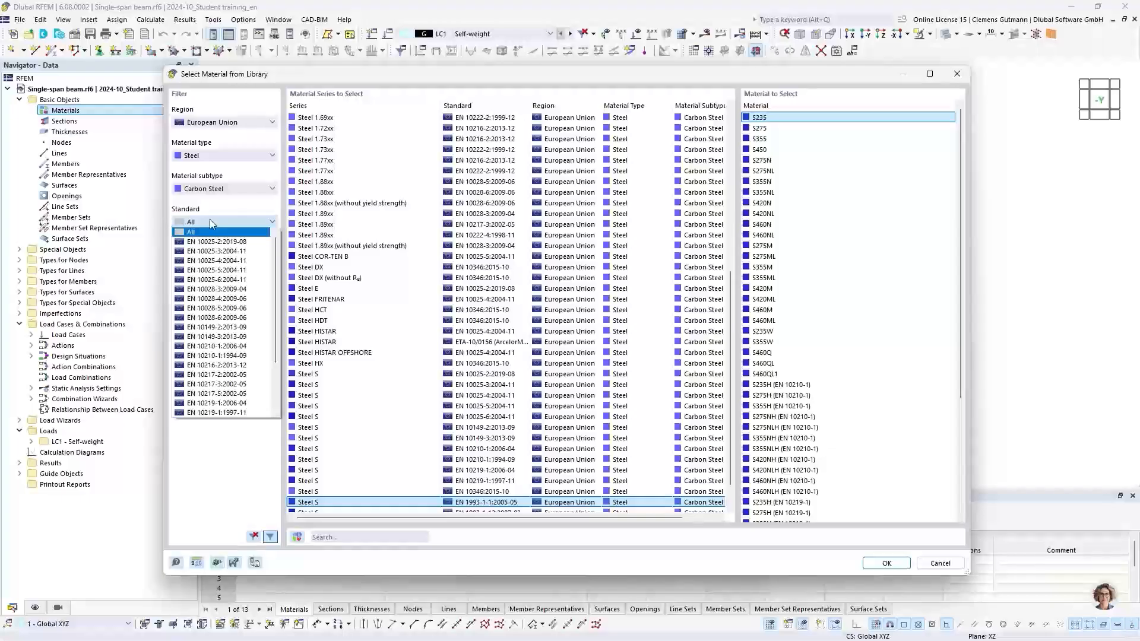
scroll(229, 304, down, 3)
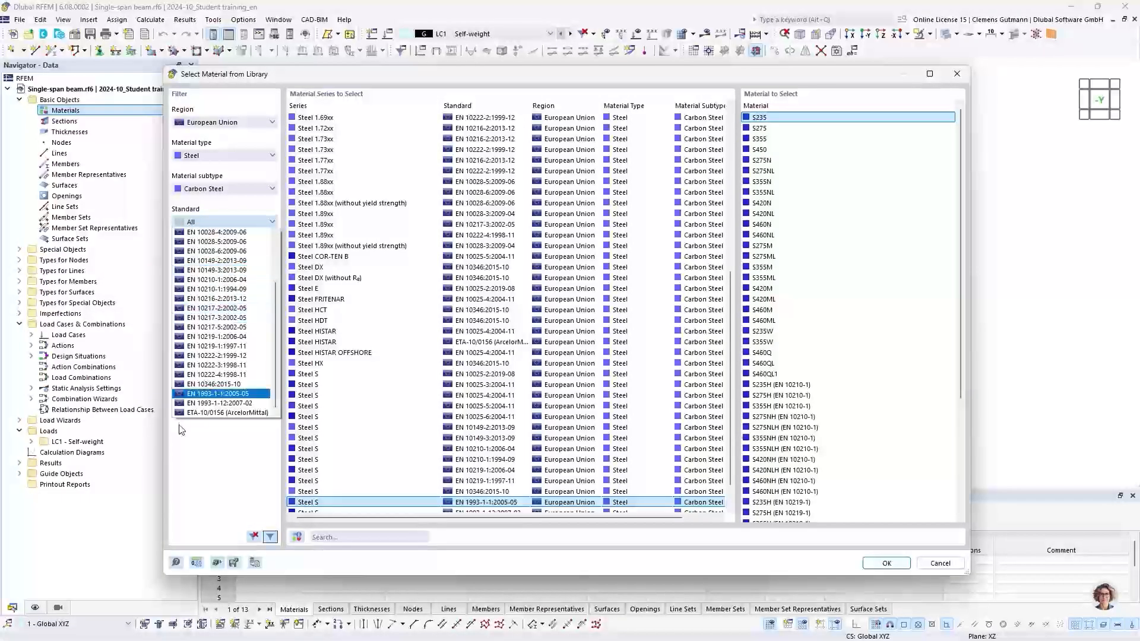
click(217, 395)
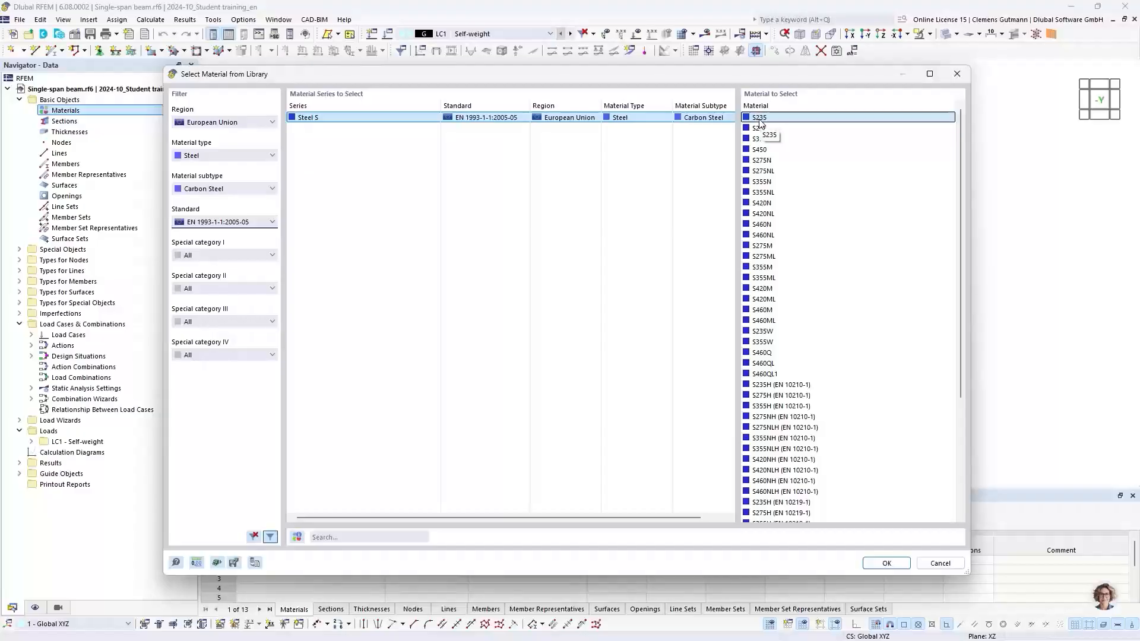
click(901, 564)
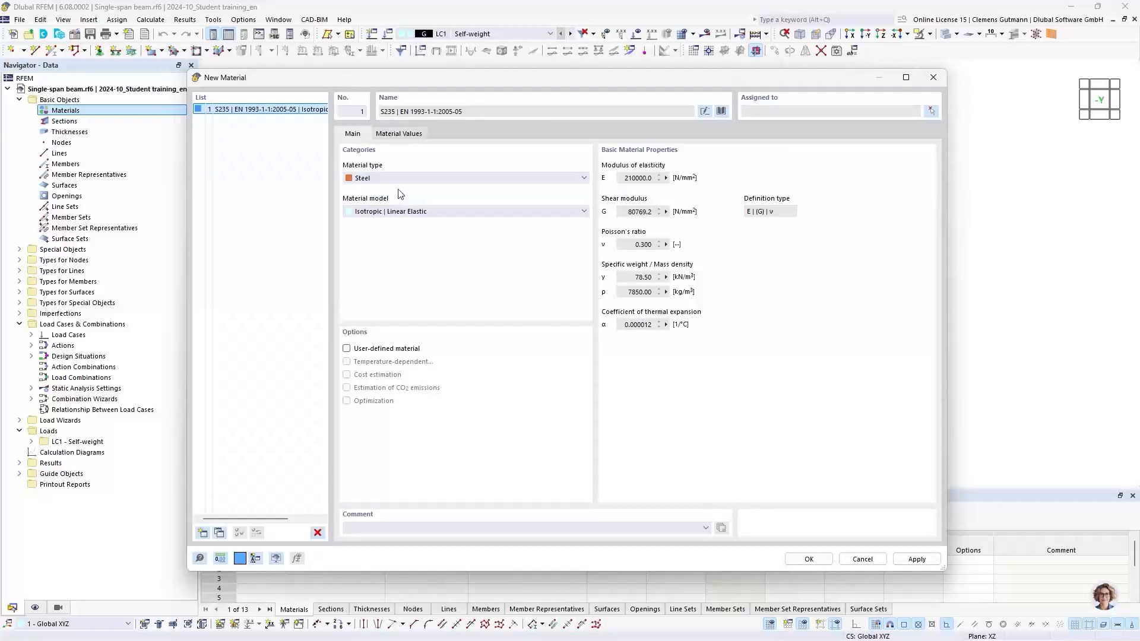
Review the S235 material's values and confirm the new material.
click(416, 135)
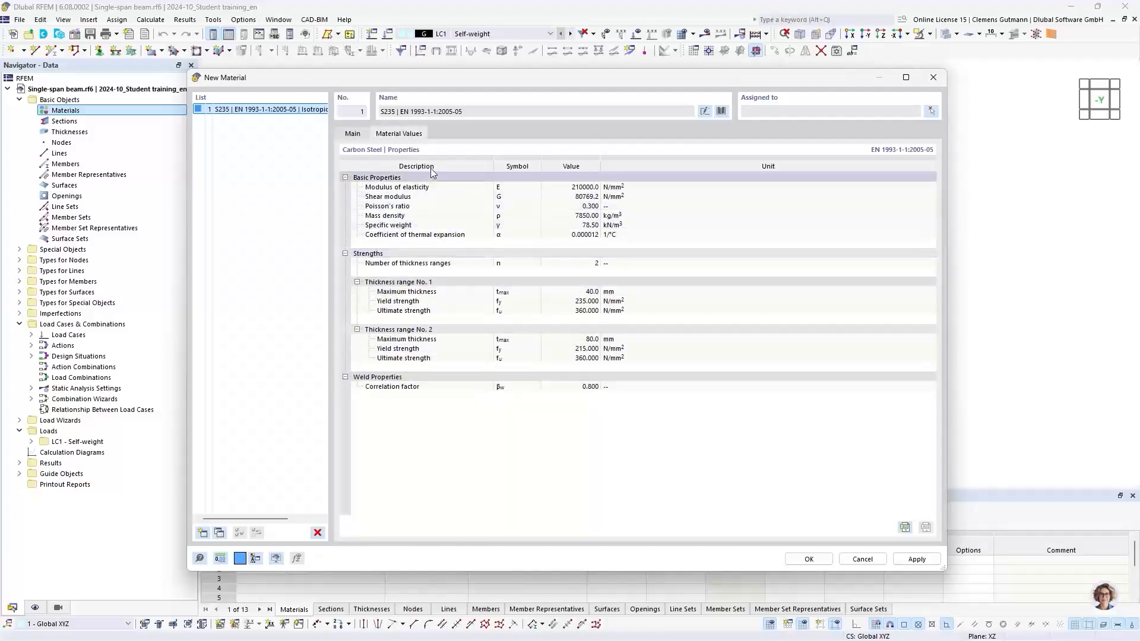
click(354, 135)
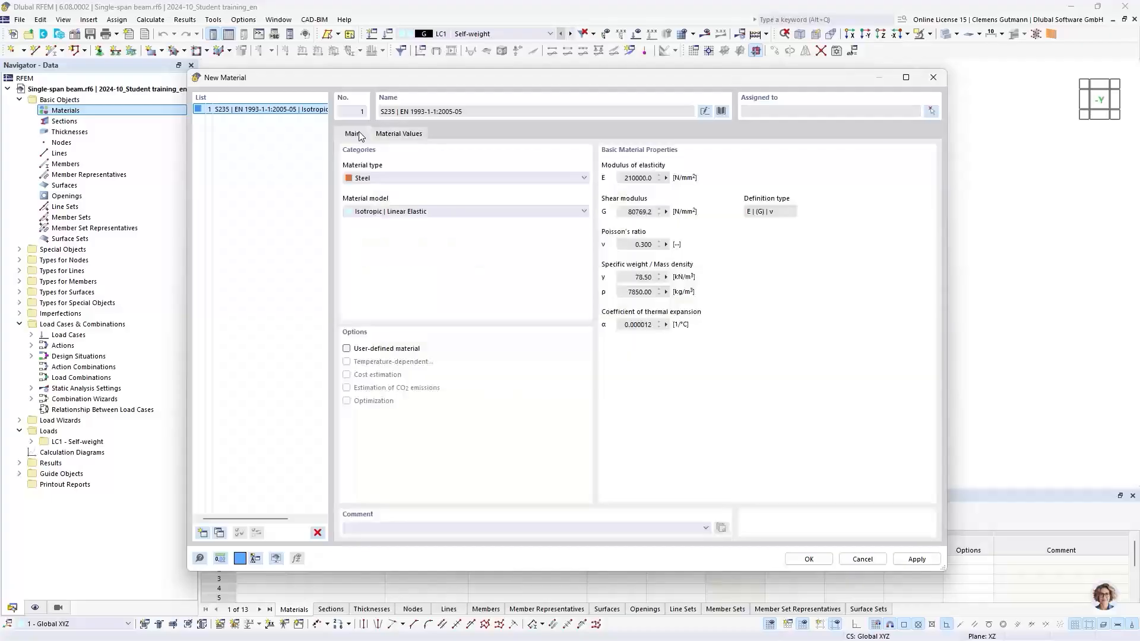
click(808, 559)
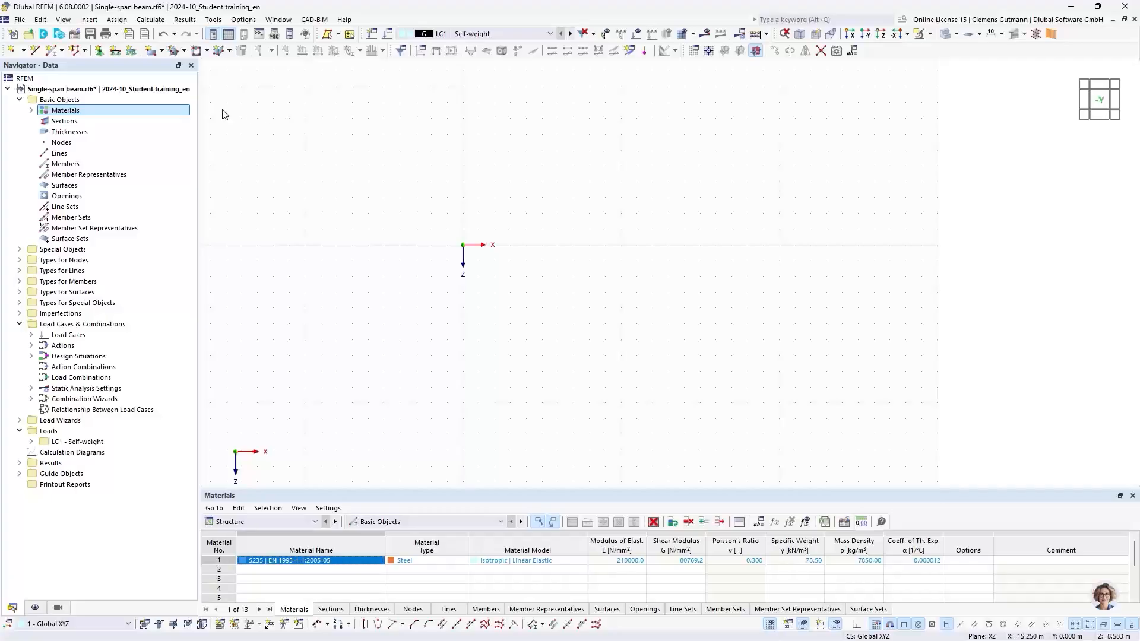
Expand the materials entry in the navigator and adjust the height of the table pane.
click(32, 111)
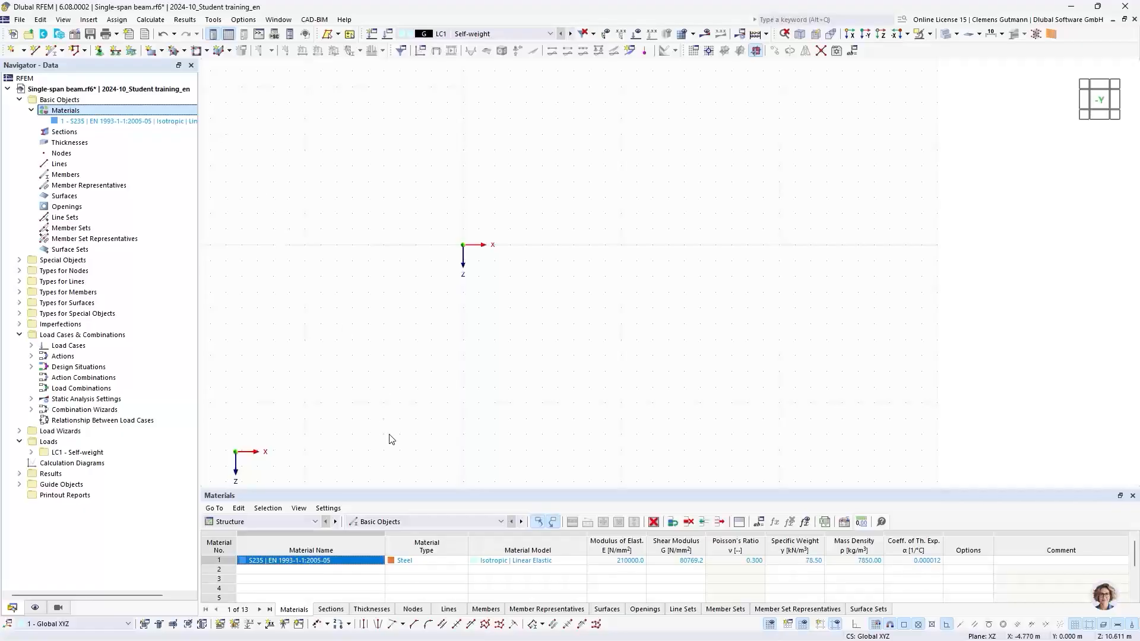
drag(398, 491, 409, 407)
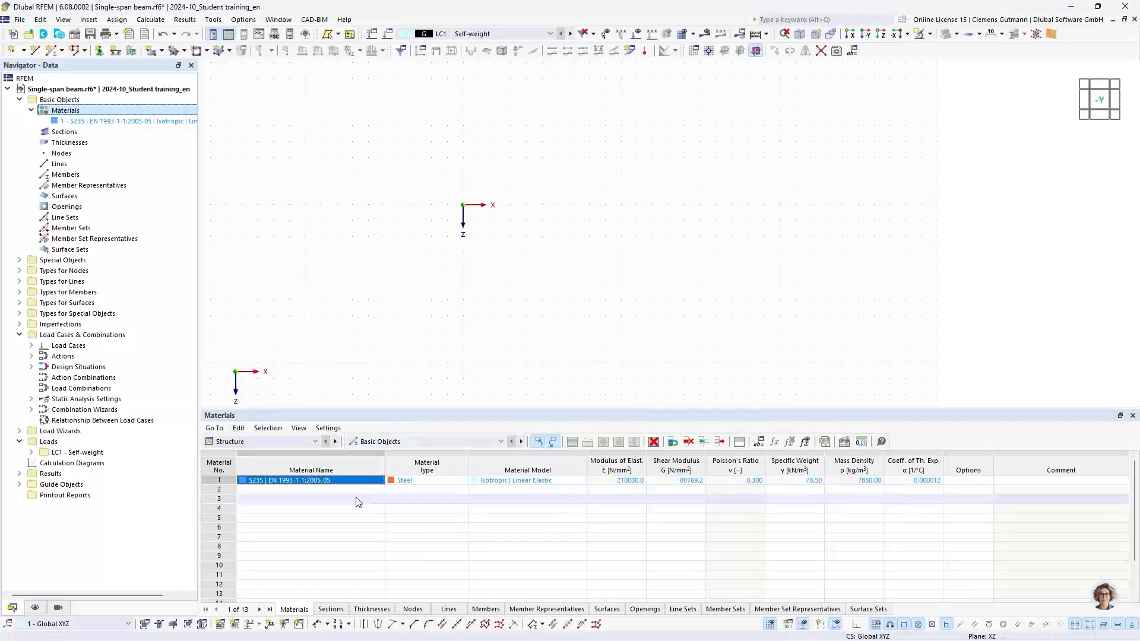
drag(379, 409, 389, 451)
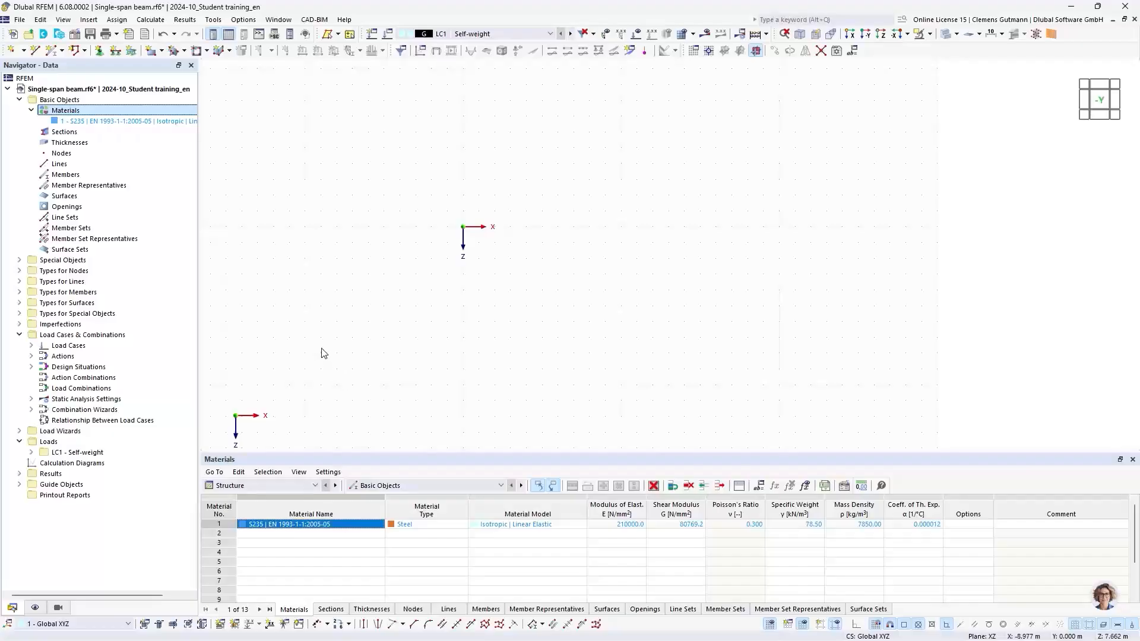
Start a new section and open the section library's standardized I-beam category.
right_click(52, 132)
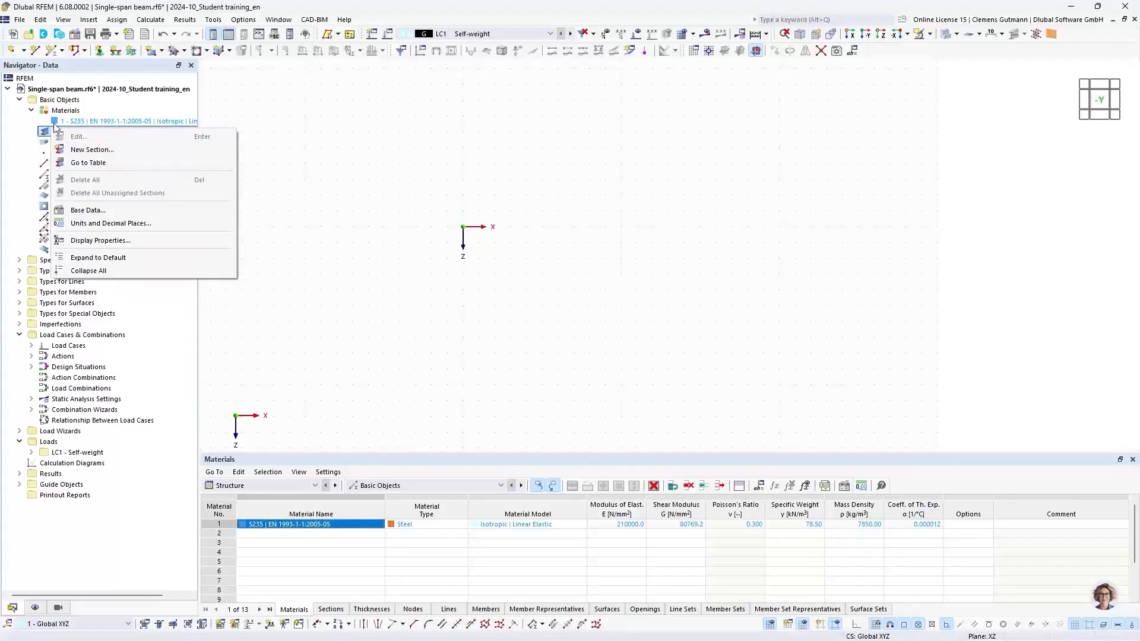
click(108, 100)
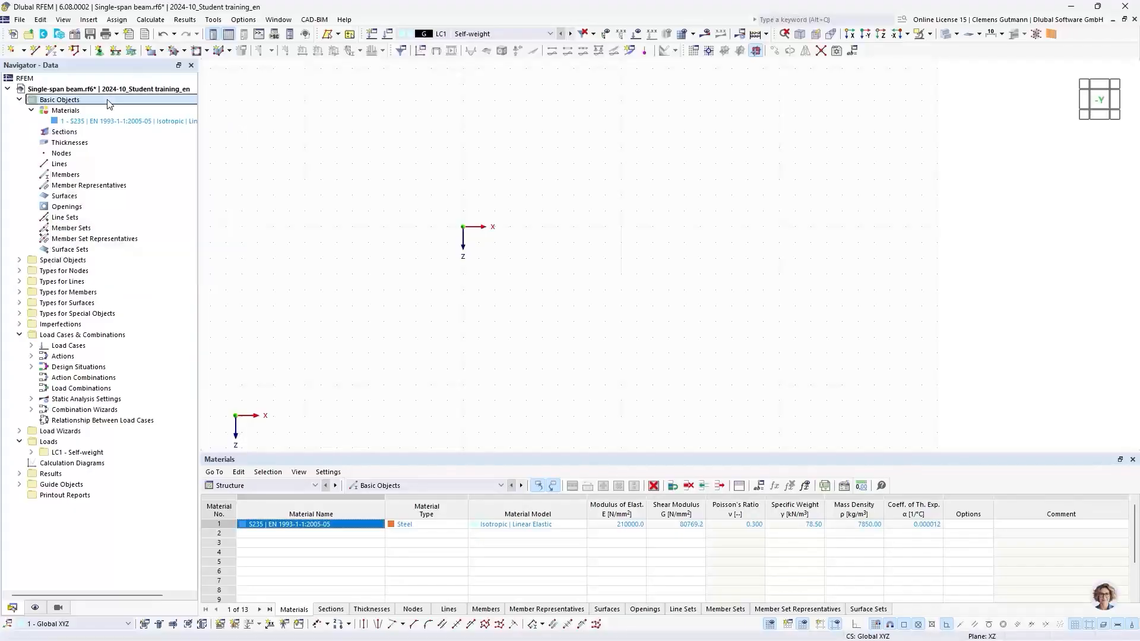
click(89, 20)
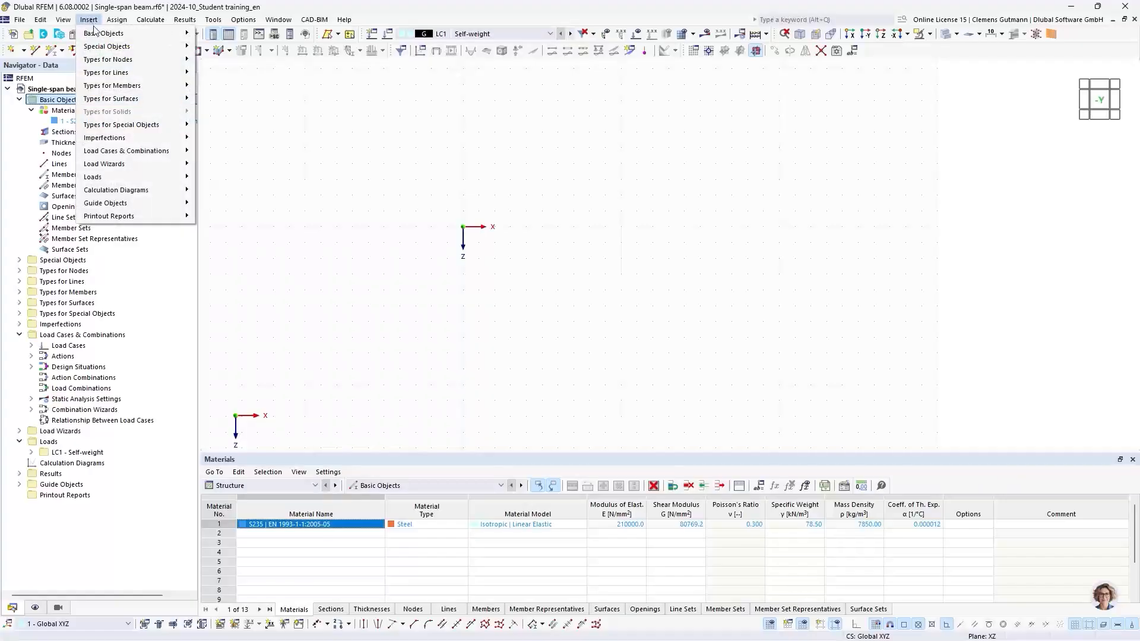
mouse_move(171, 38)
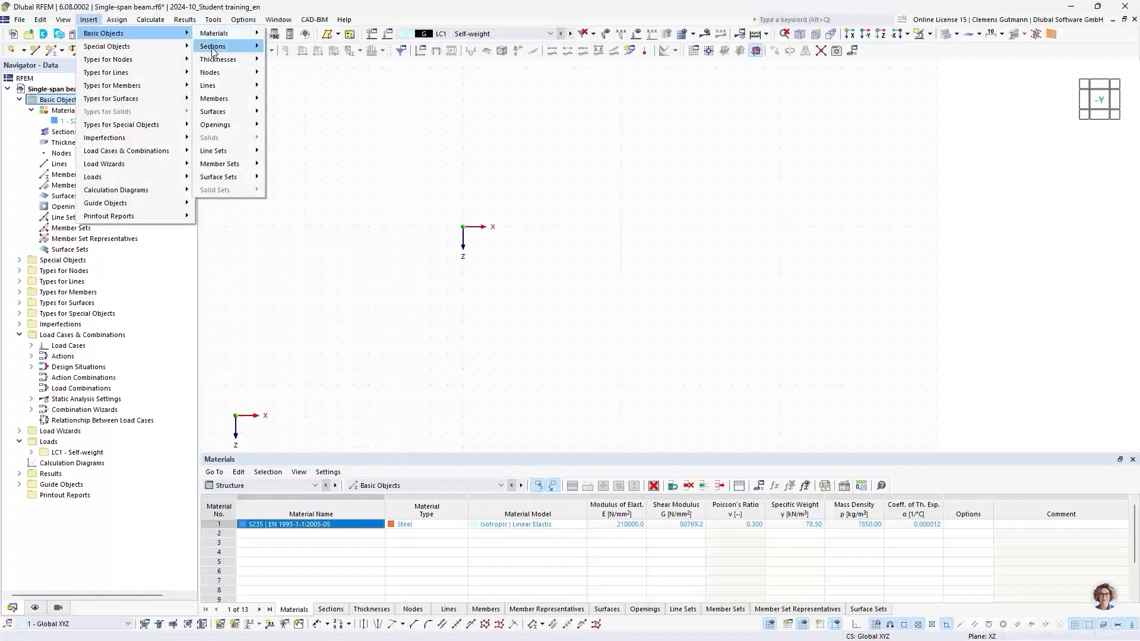
mouse_move(238, 46)
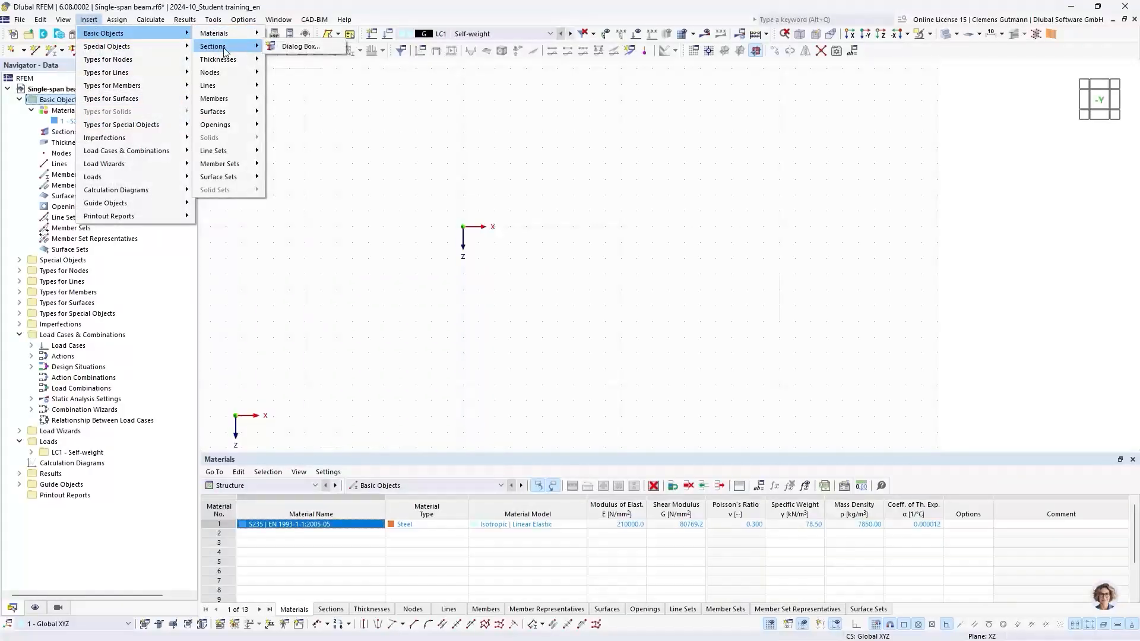
click(271, 50)
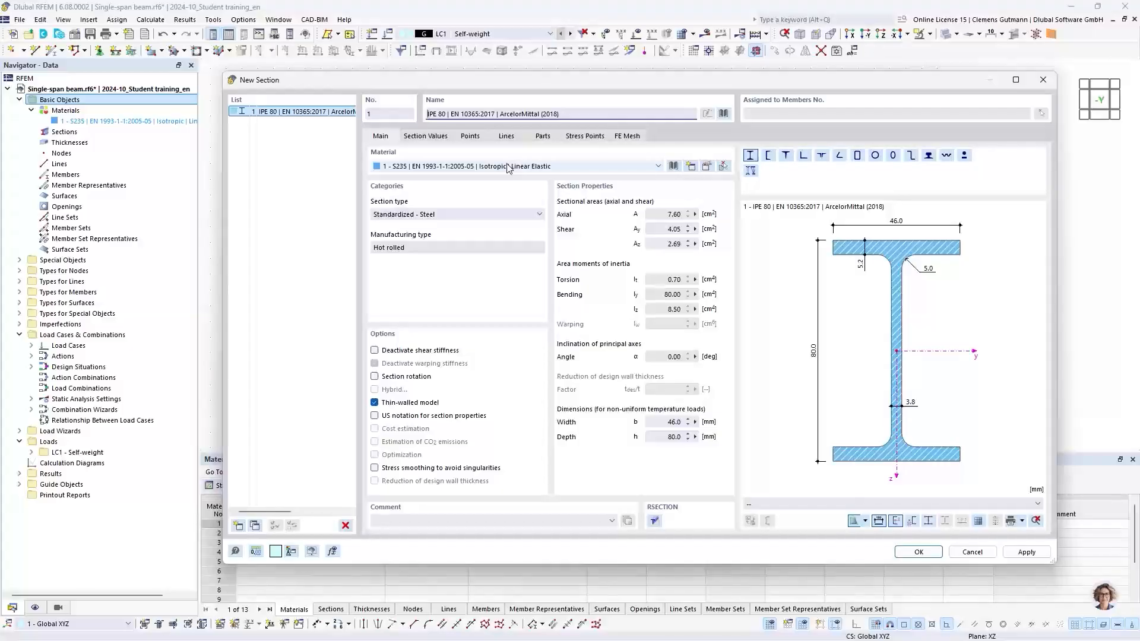
click(723, 113)
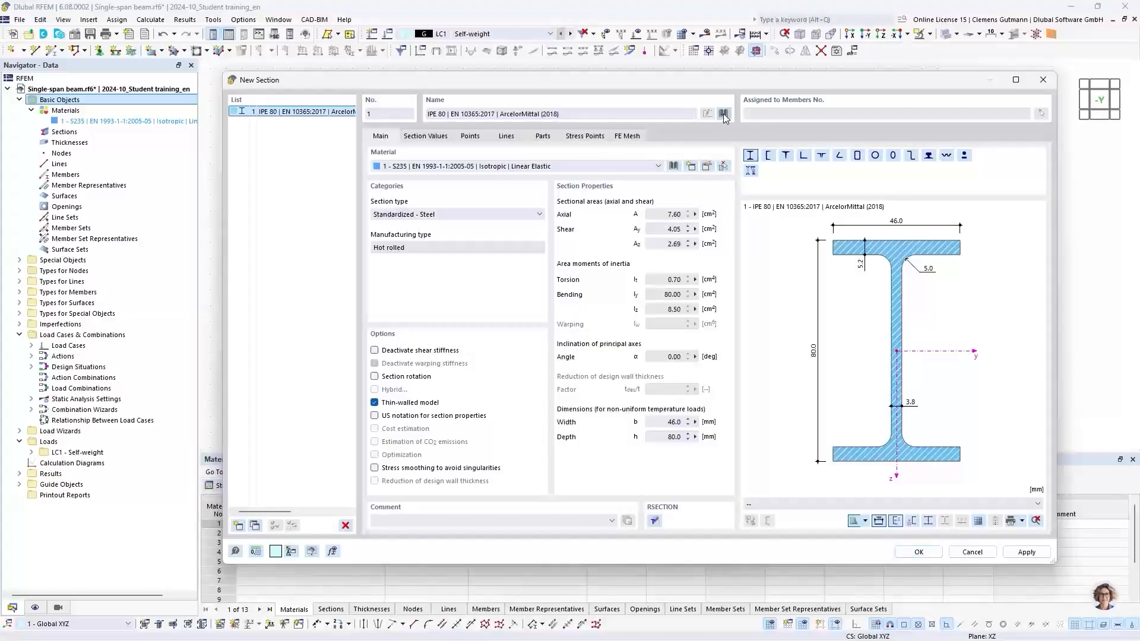
drag(722, 108, 660, 141)
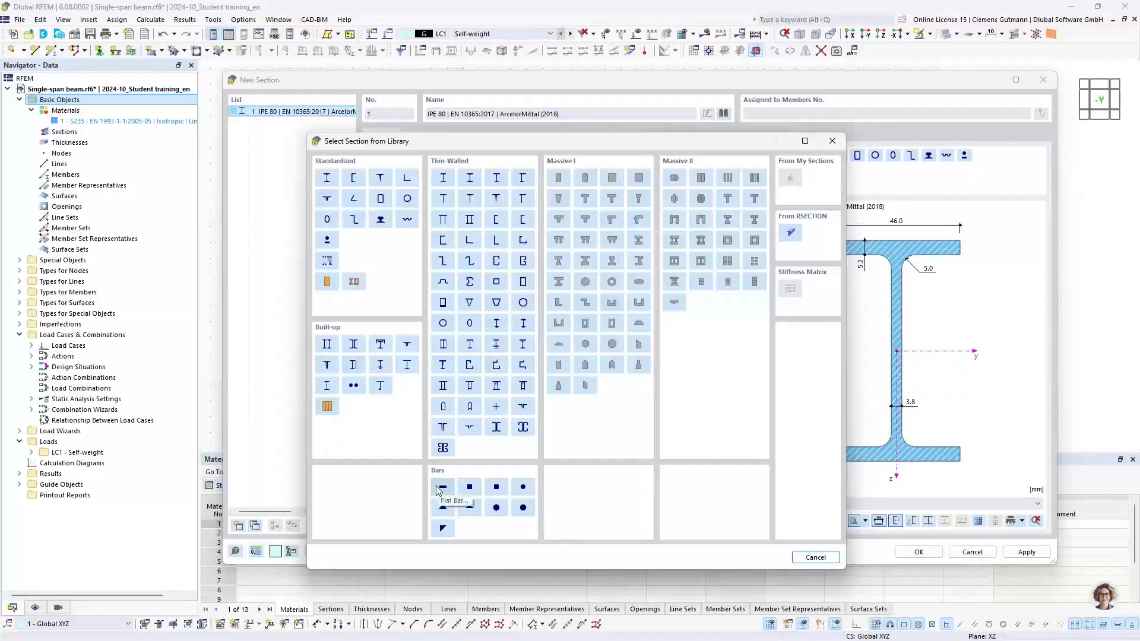
click(327, 178)
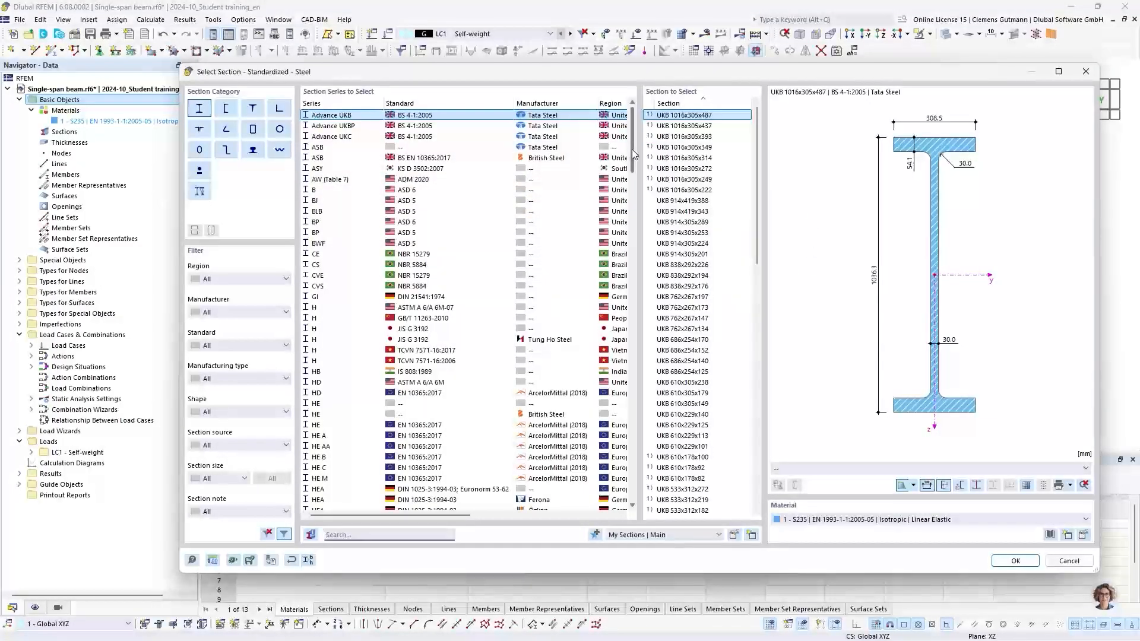
Search the library for HEA 200 and take it from the Euronorm 53-62; DIN 1025-3 series.
mouse_move(630, 156)
mouse_down()
mouse_move(633, 501)
mouse_move(640, 142)
mouse_up()
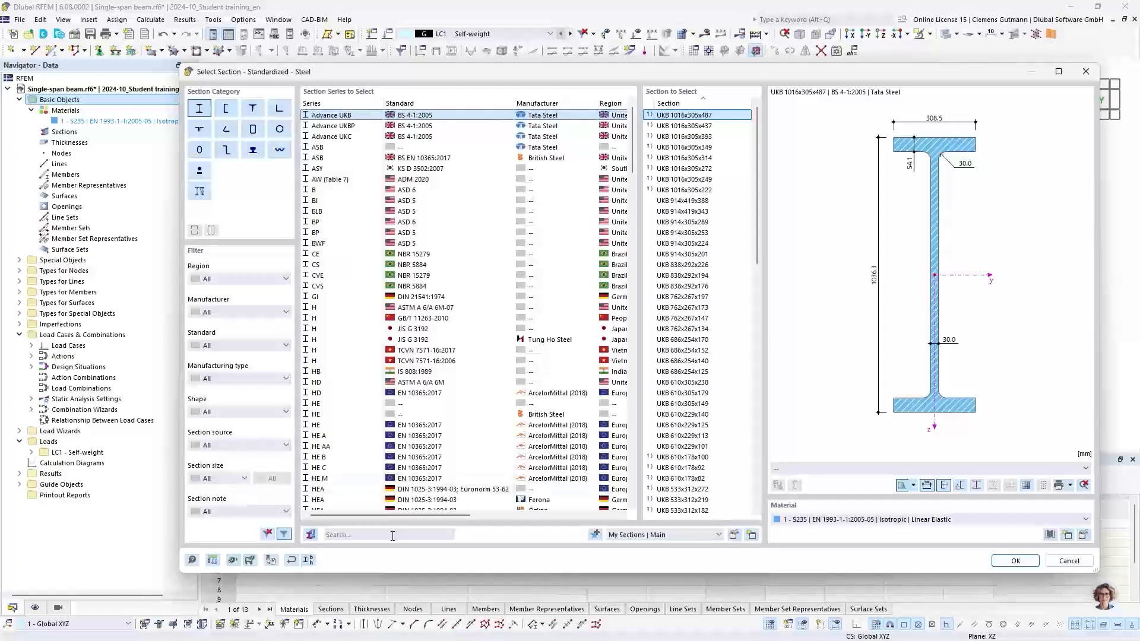
click(354, 536)
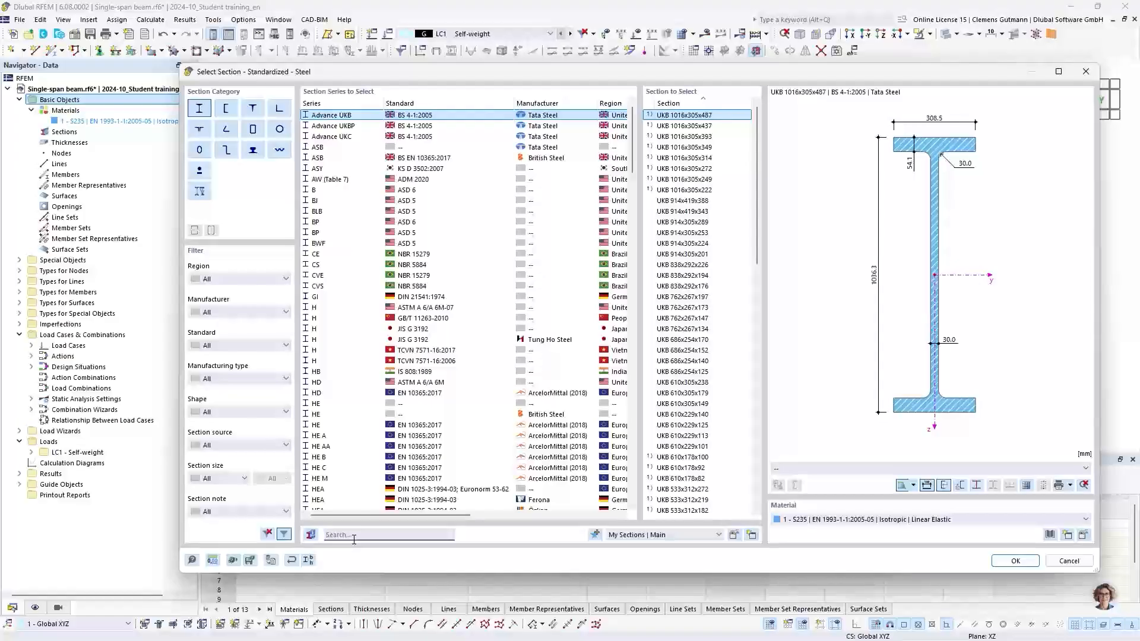
text(H)
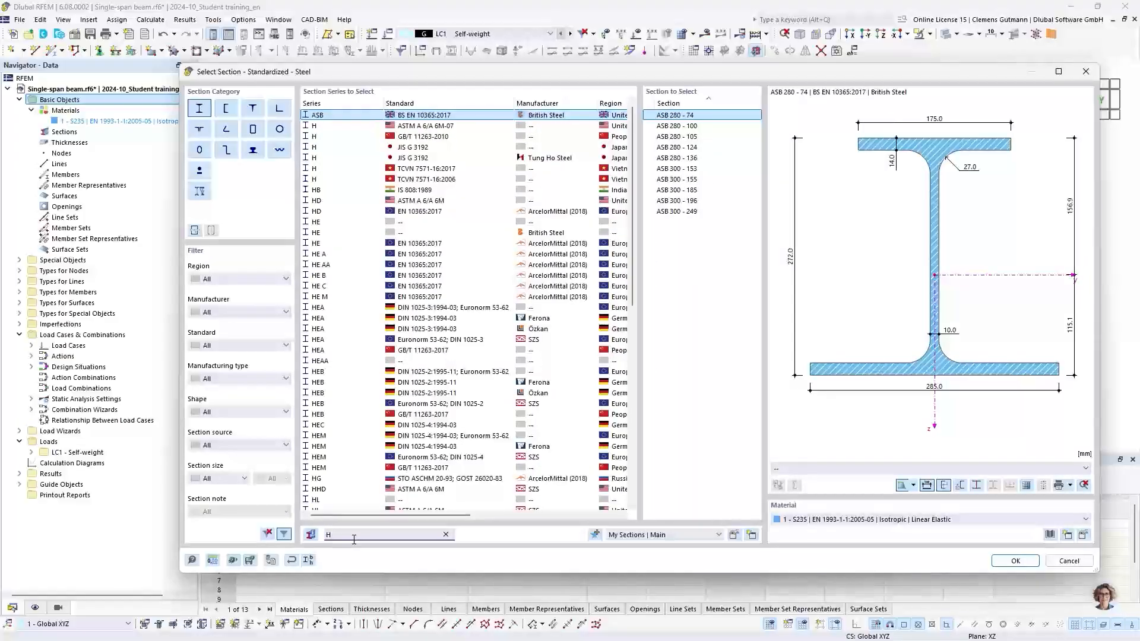
text(EA)
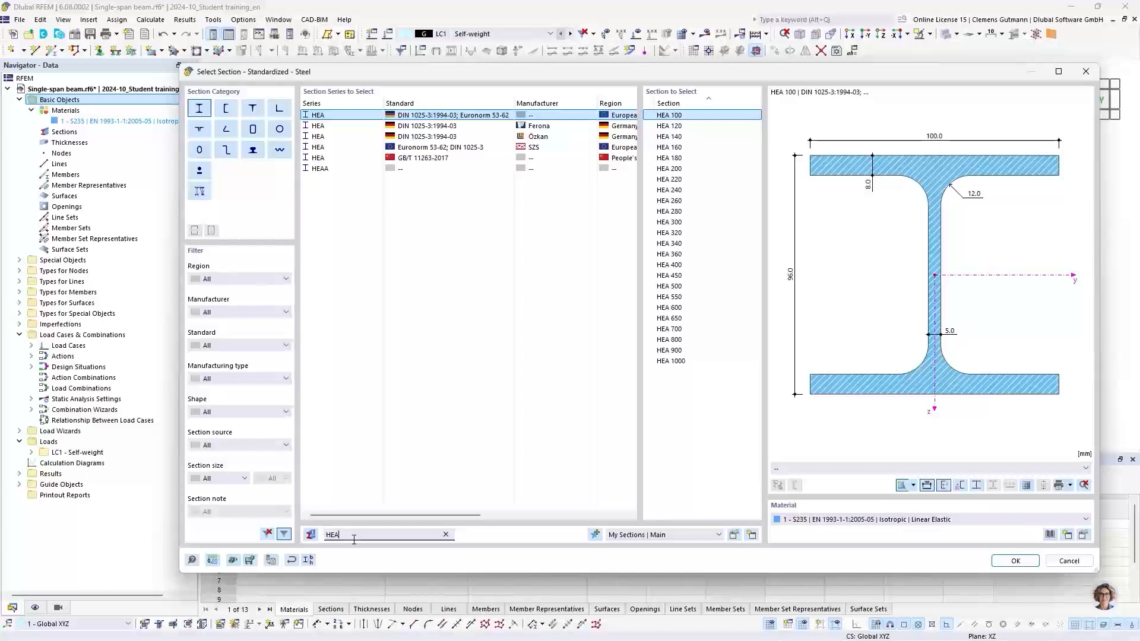
text( 200)
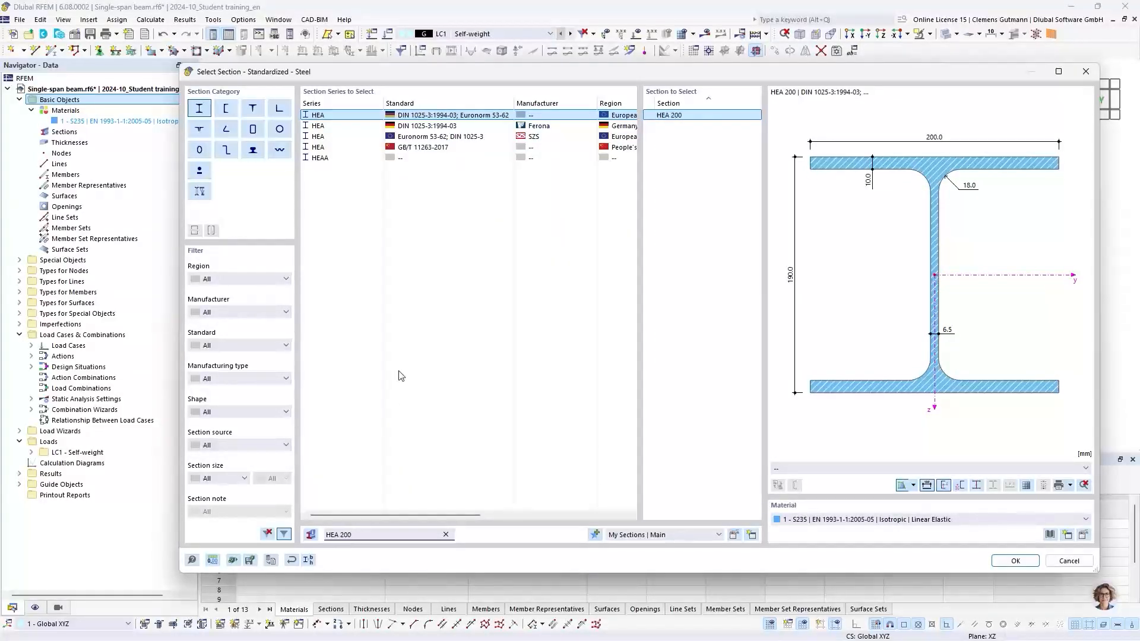
click(426, 140)
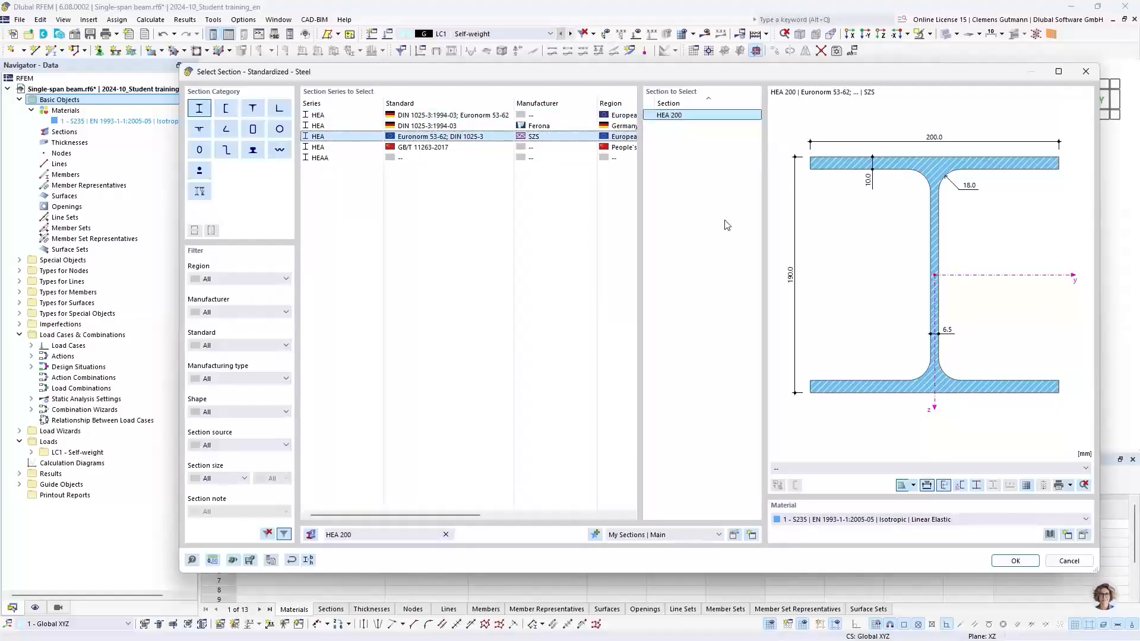
click(1013, 561)
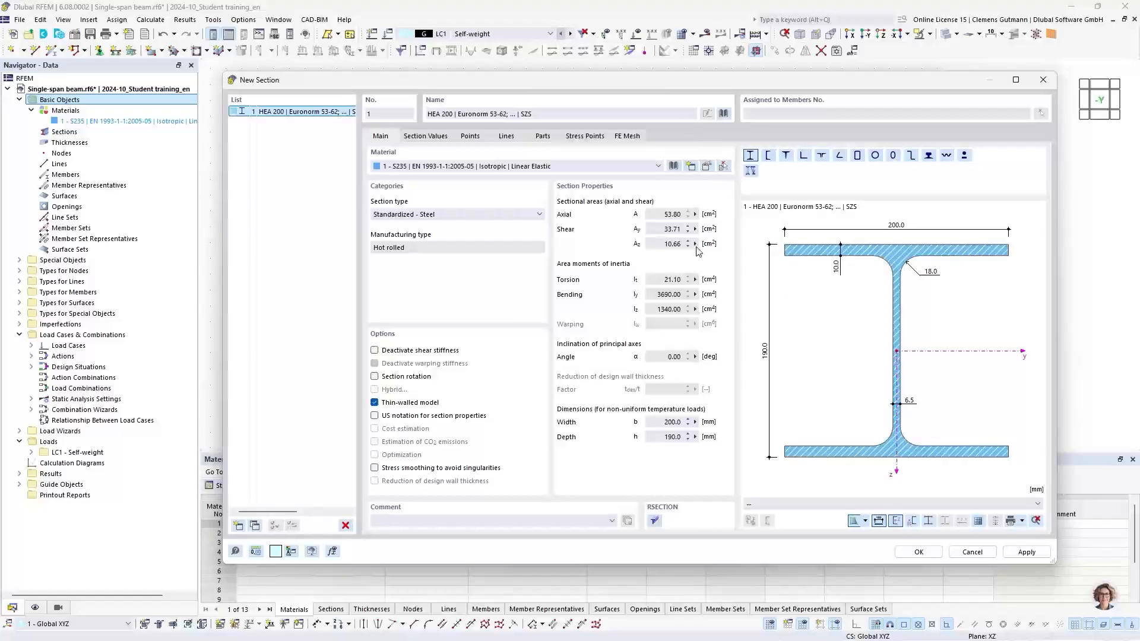
Review the HEA 200 section's values, points, lines, parts and stress points, then confirm the section.
click(414, 137)
click(466, 139)
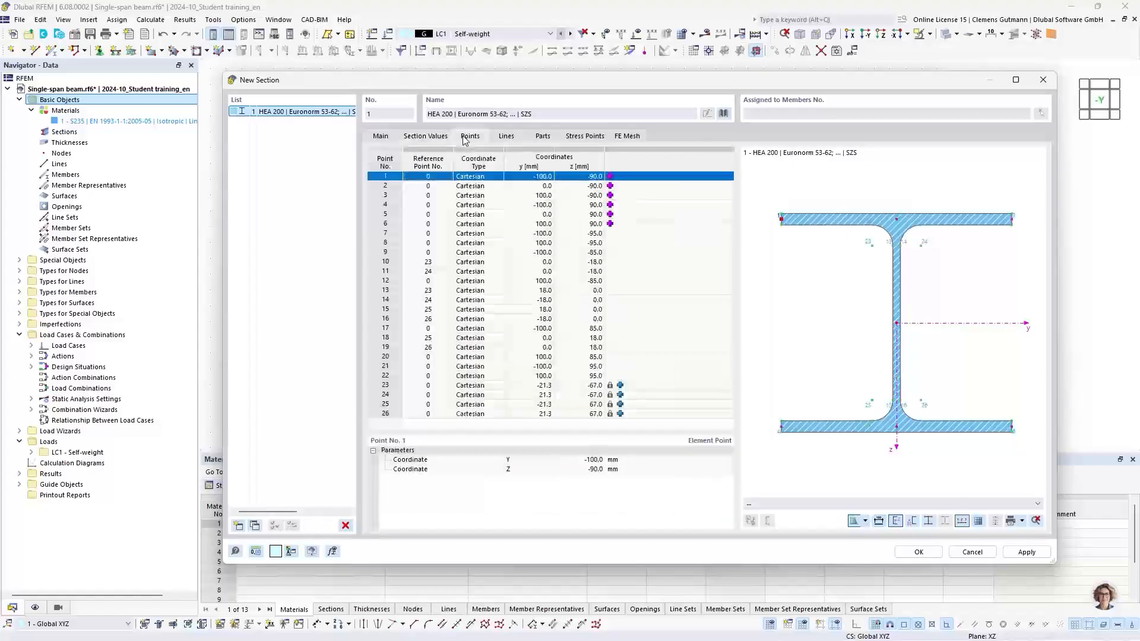
click(506, 137)
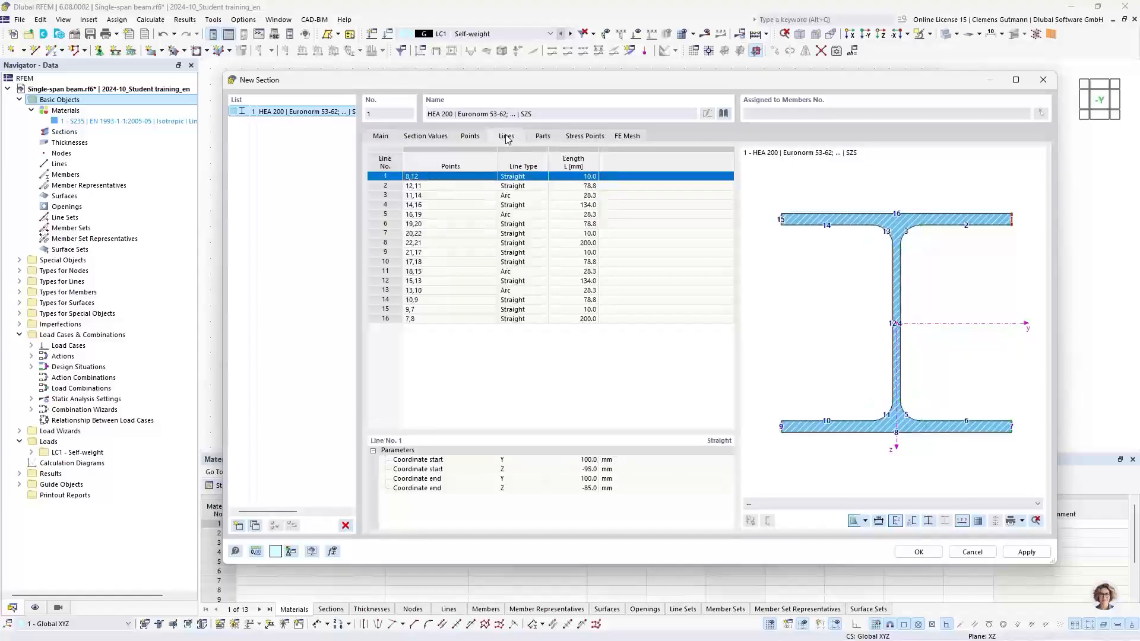
click(538, 138)
click(568, 138)
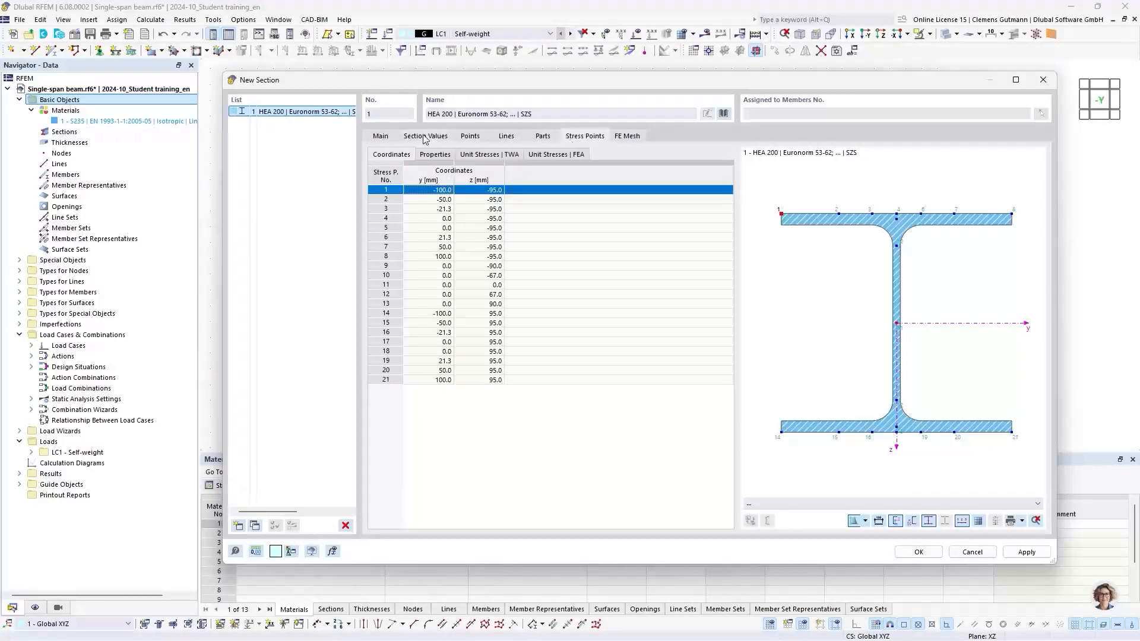
click(381, 140)
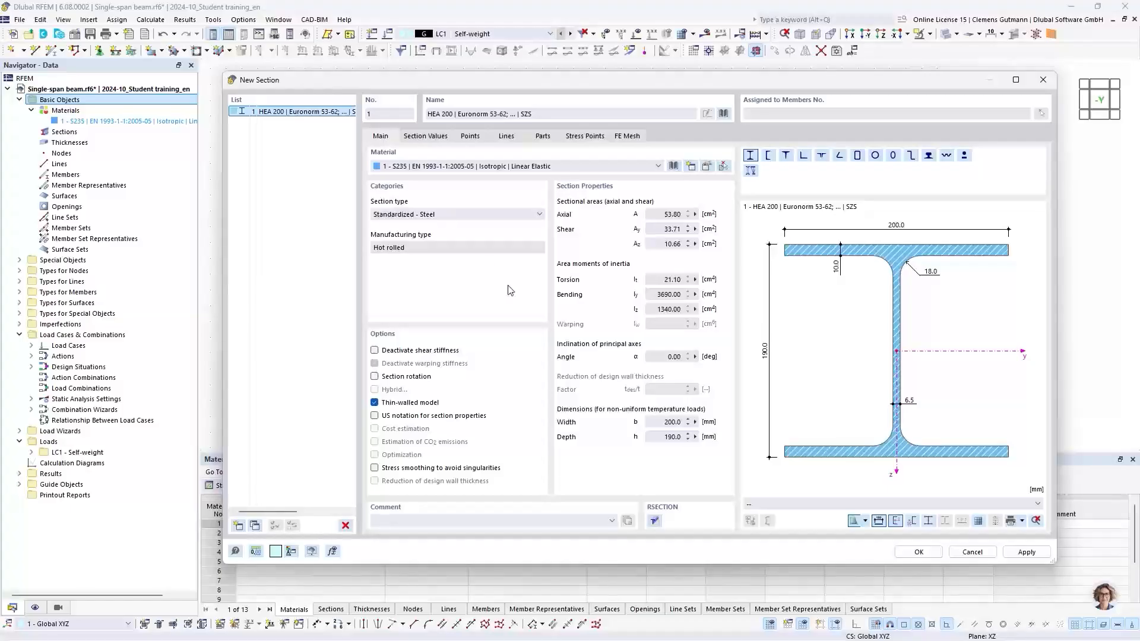
click(908, 554)
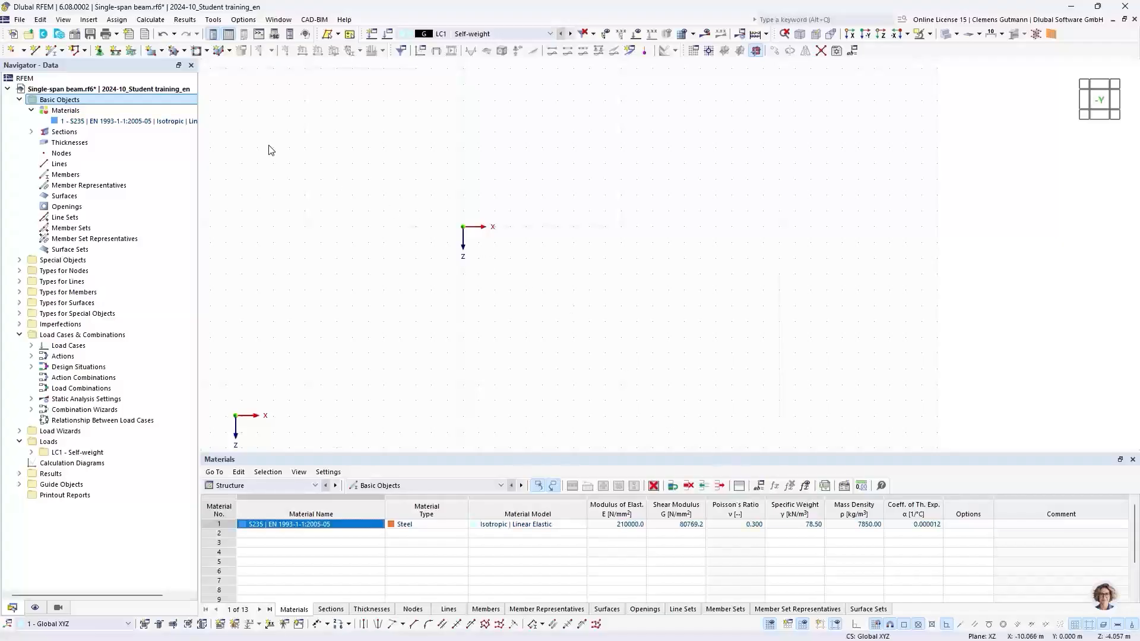
Place node 1 at the origin, X 0 m and Z 0 m, with the New Node tool.
click(30, 133)
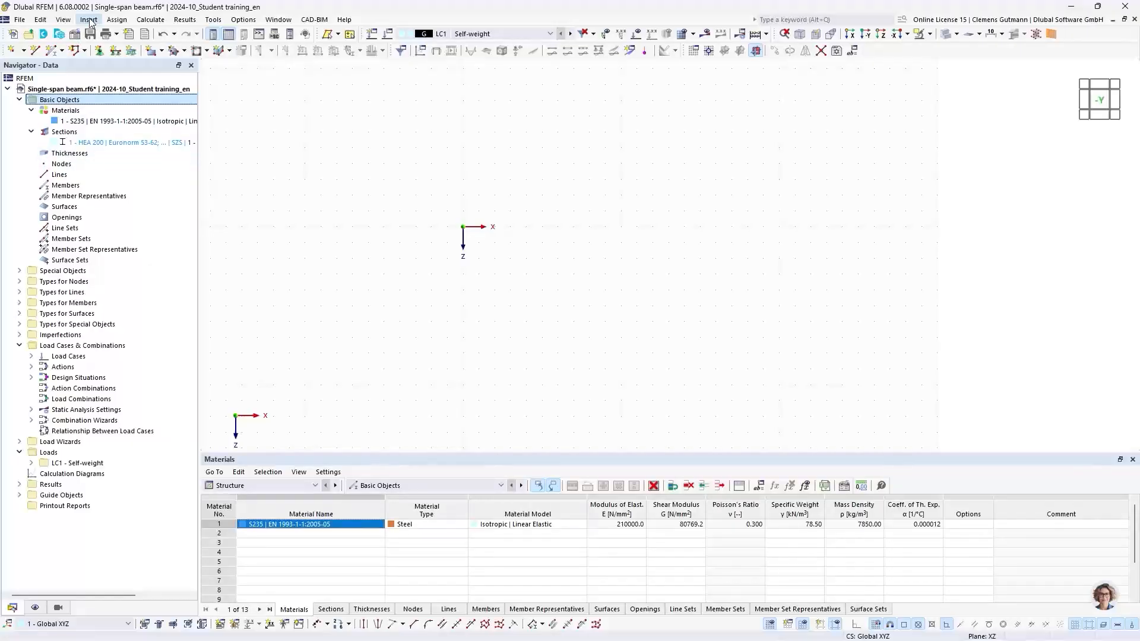
click(15, 53)
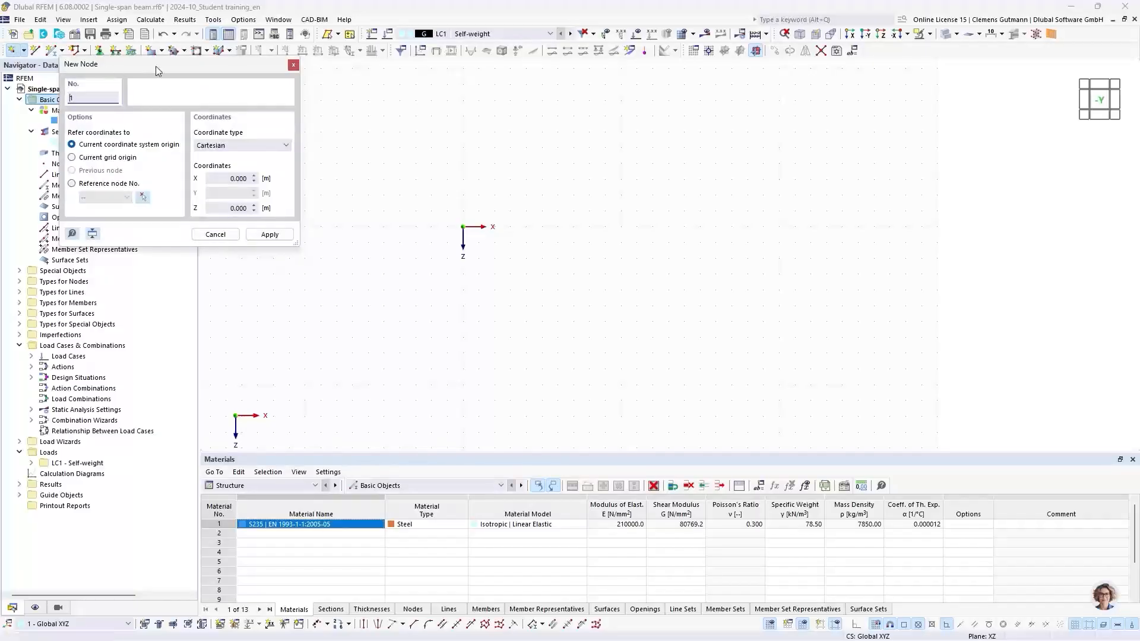
drag(156, 66, 130, 81)
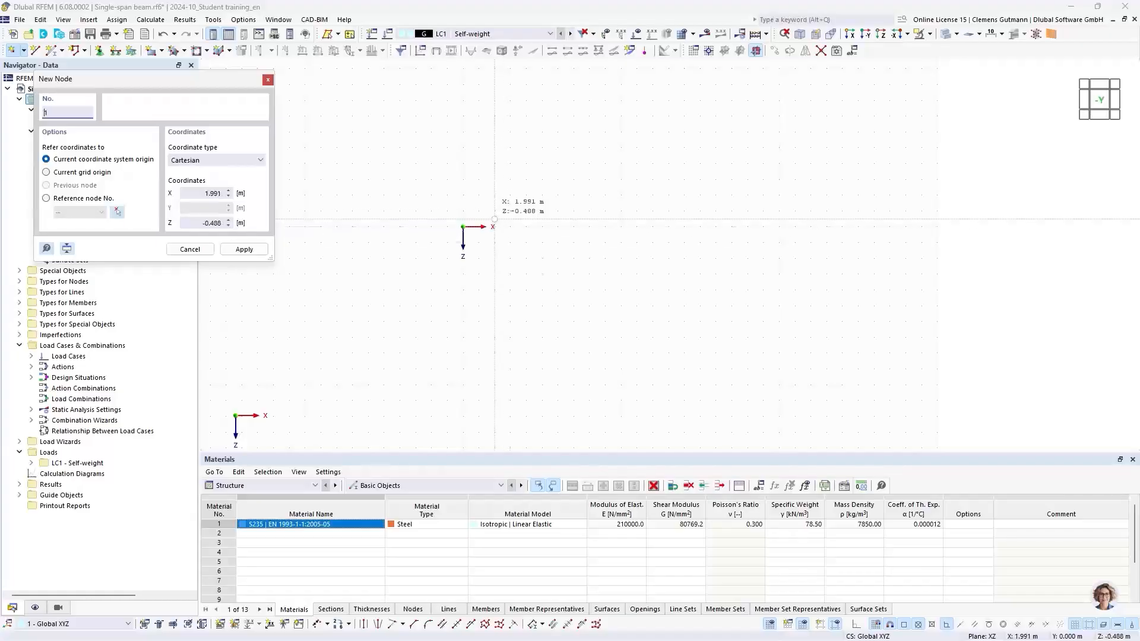
click(463, 226)
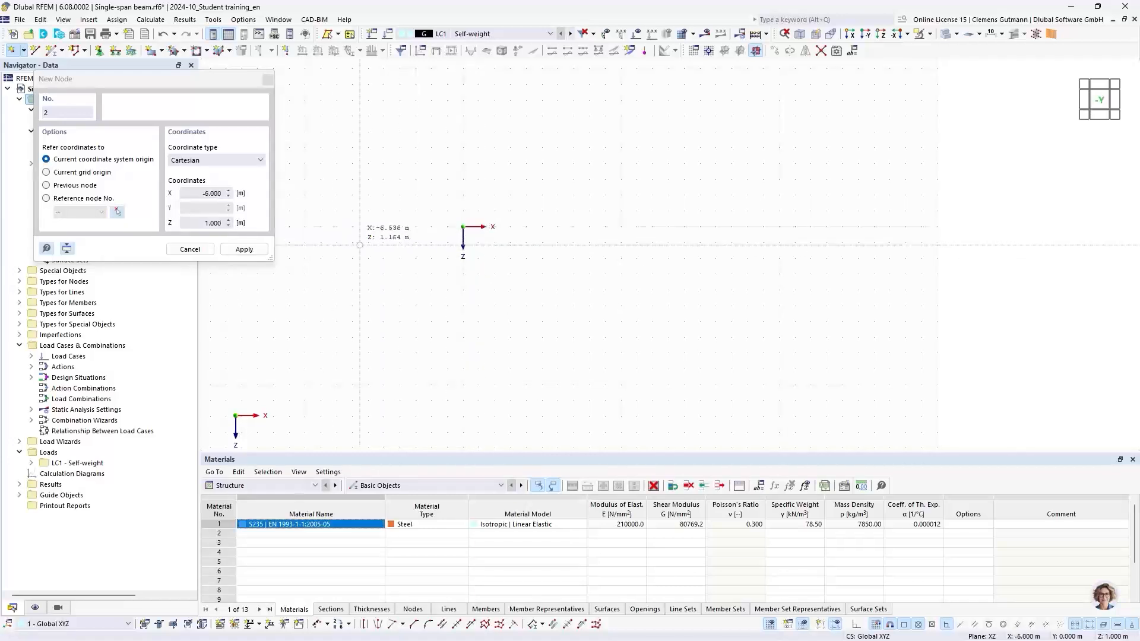
click(190, 249)
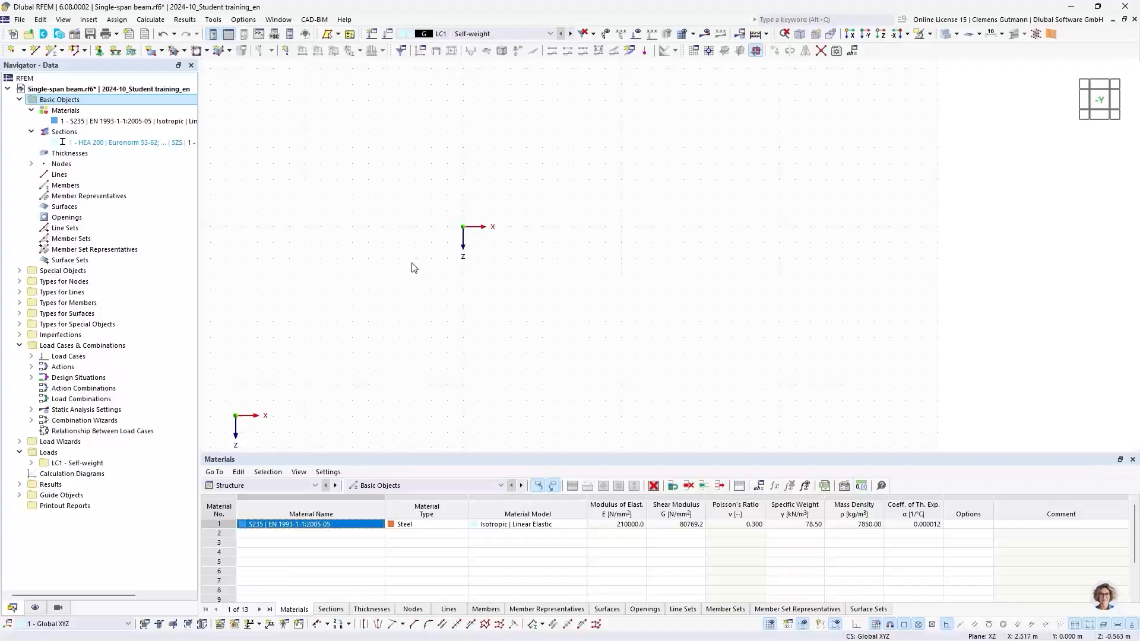
Hide the global coordinate system axes at the origin in the display settings.
click(30, 164)
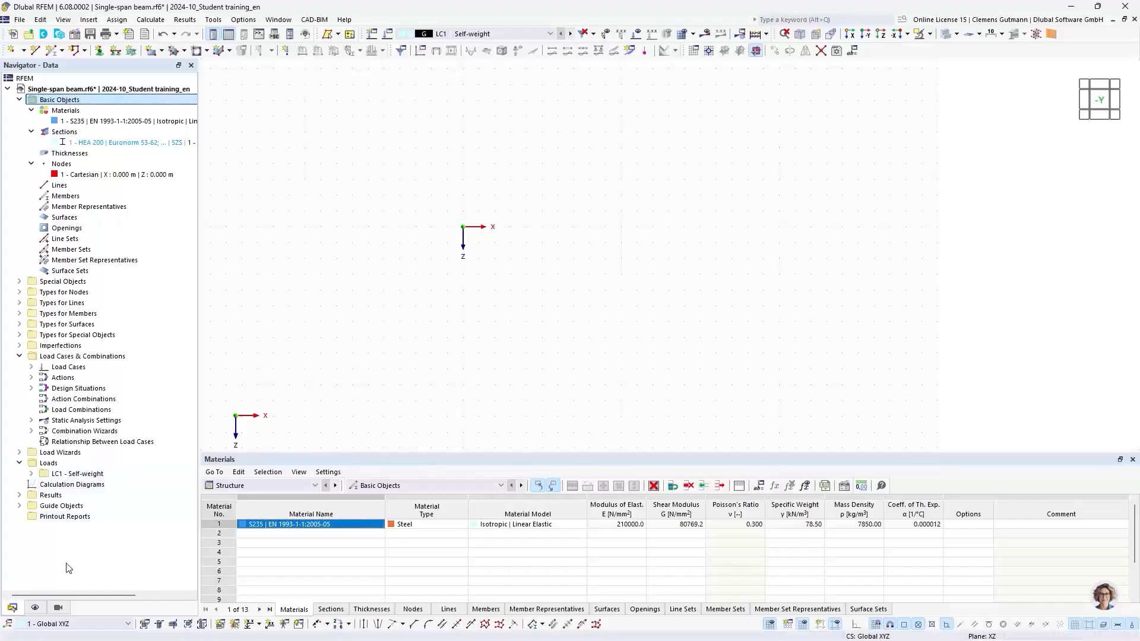
click(35, 607)
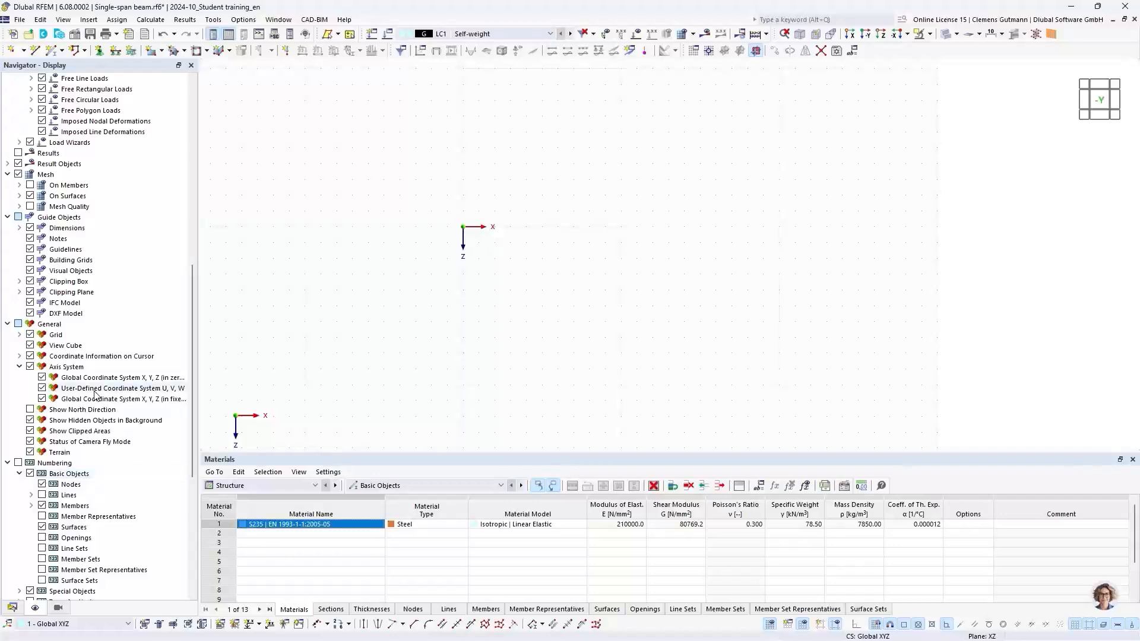
scroll(117, 318, up, 5)
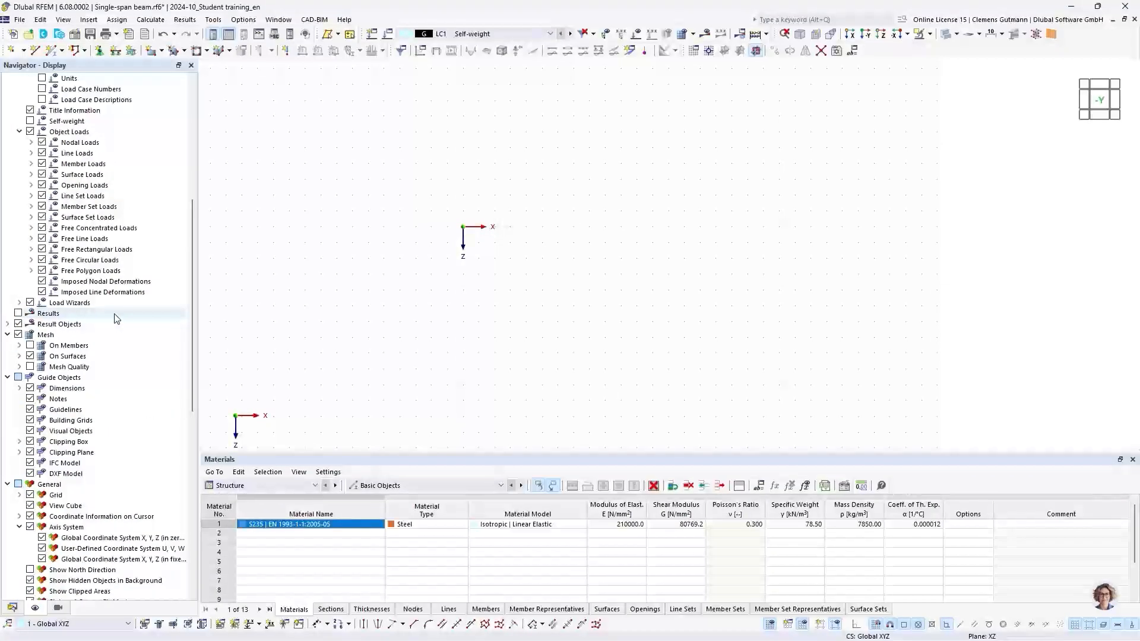
scroll(117, 318, up, 3)
scroll(116, 317, up, 6)
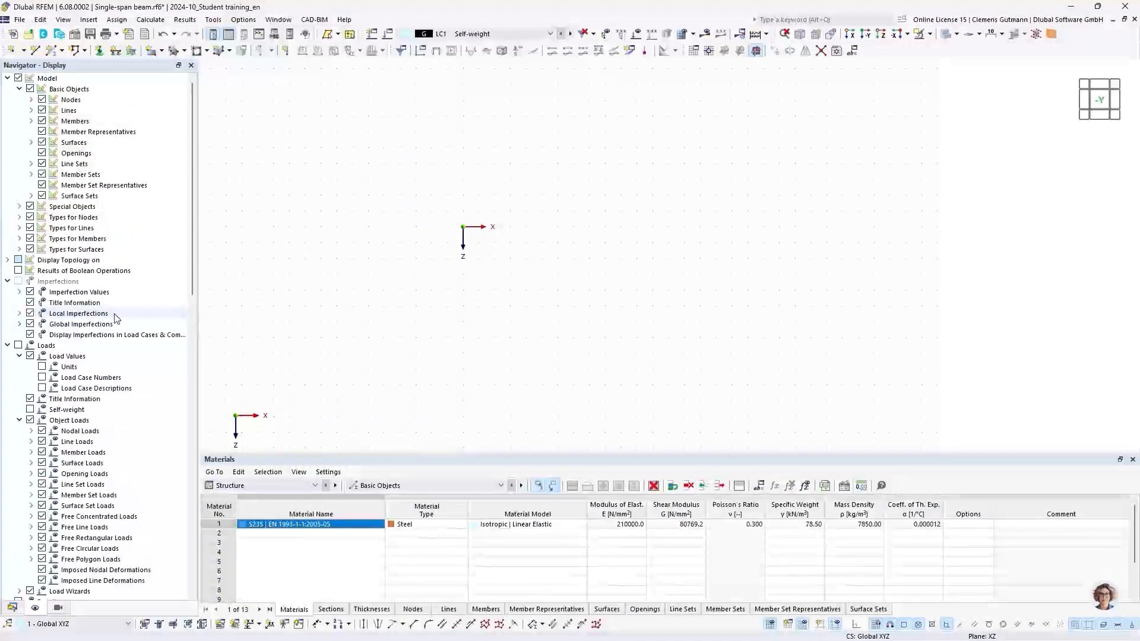
scroll(115, 318, down, 7)
scroll(116, 318, down, 6)
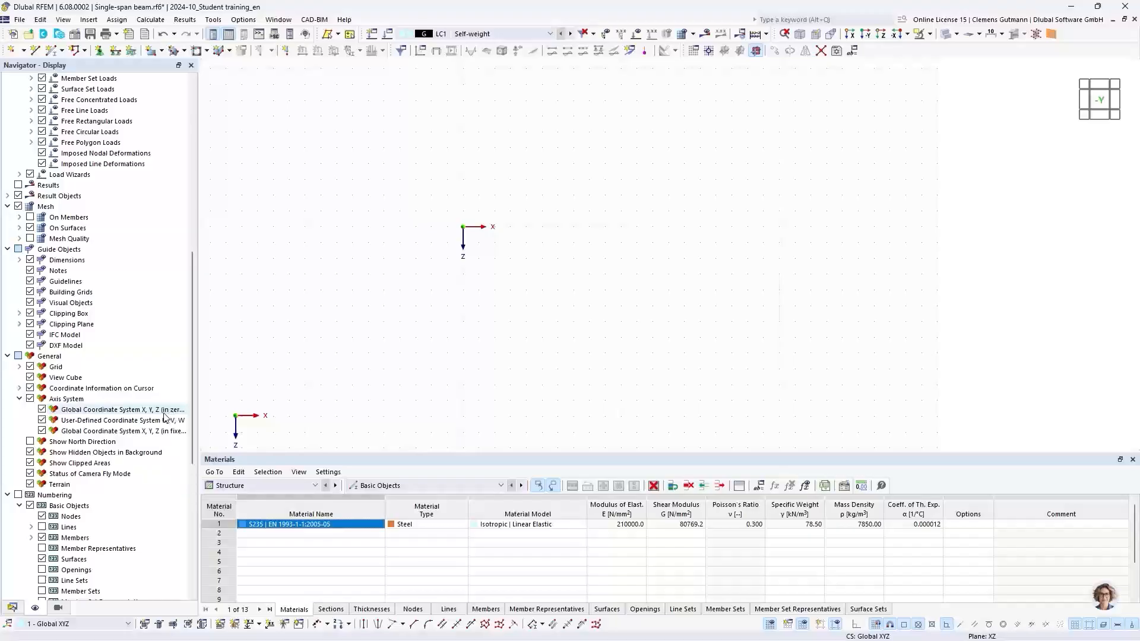
click(42, 409)
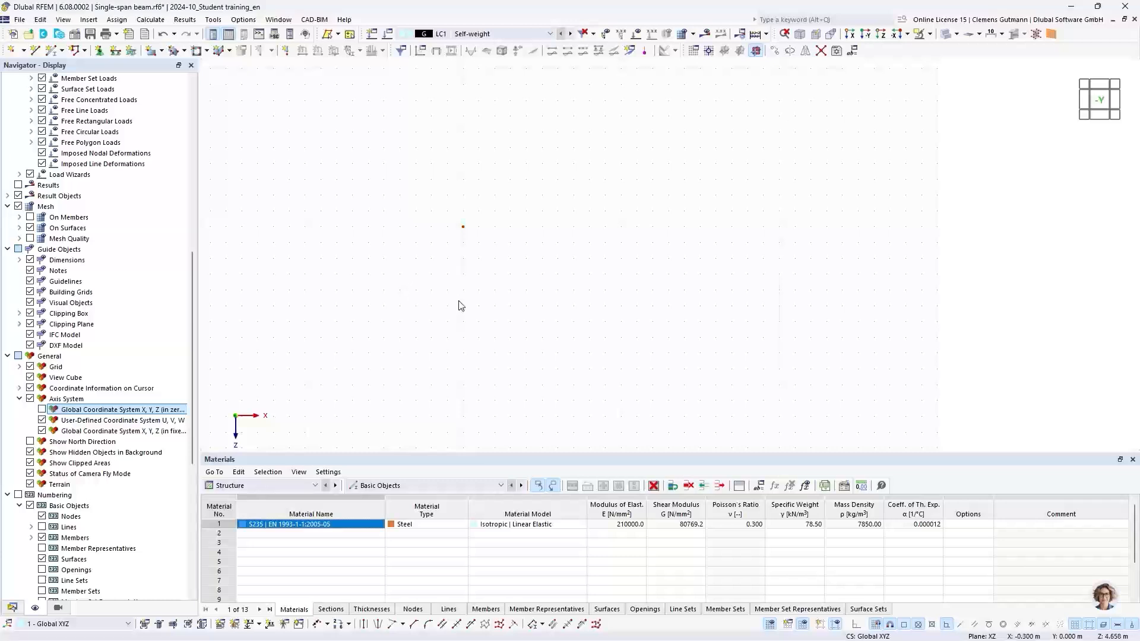
click(14, 609)
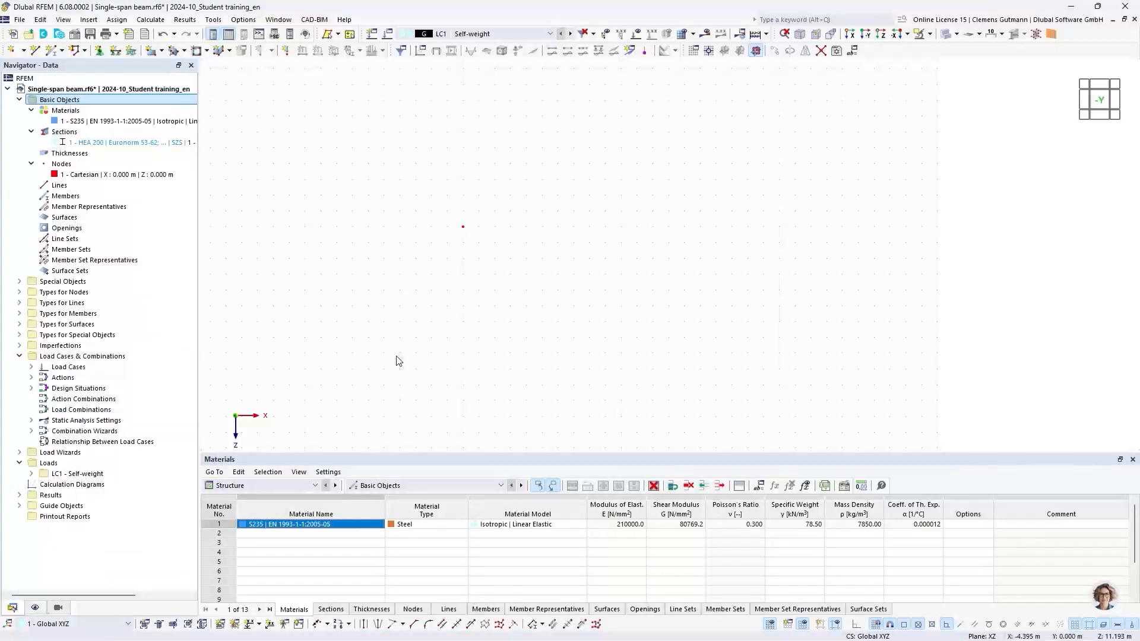
Set the grid point spacing b and h to 0,5 m in the work plane and grid settings.
click(10, 55)
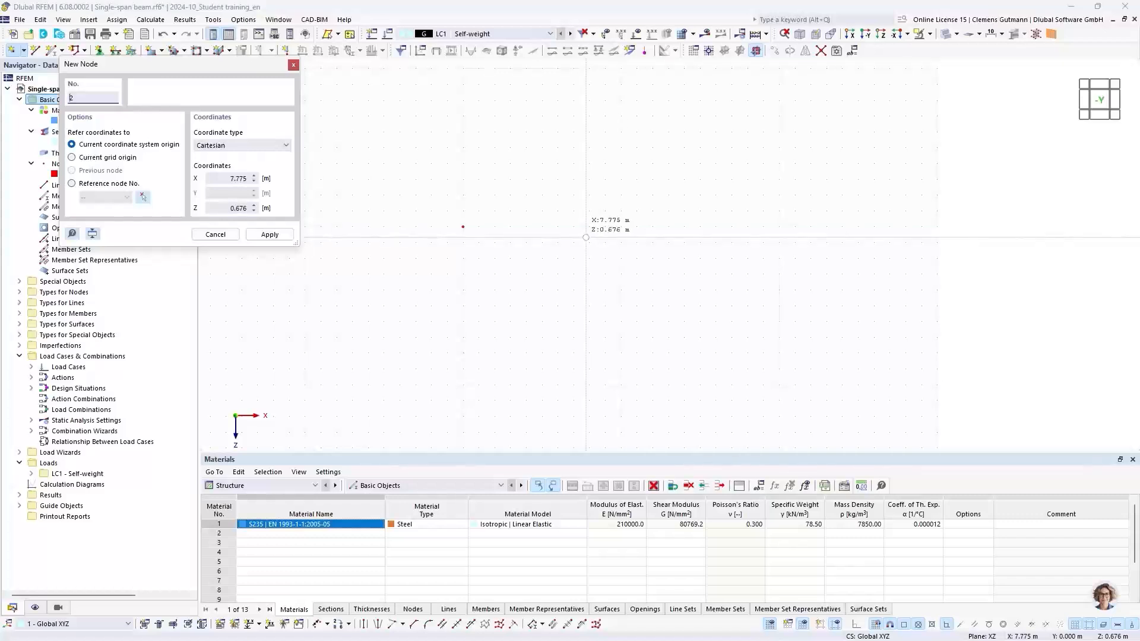
click(294, 64)
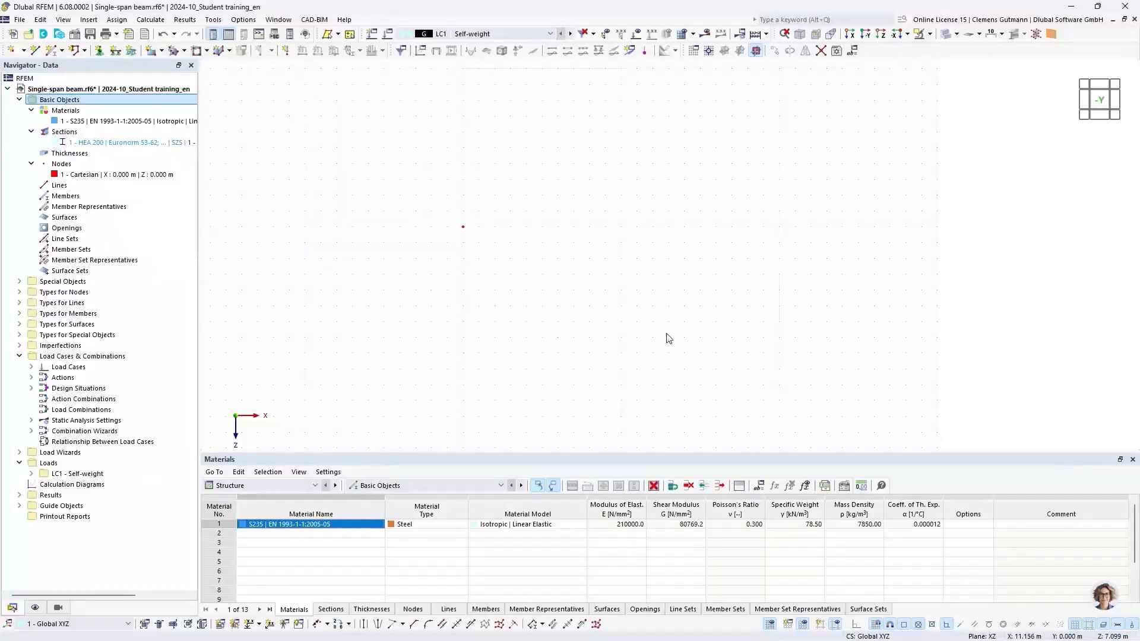
click(242, 20)
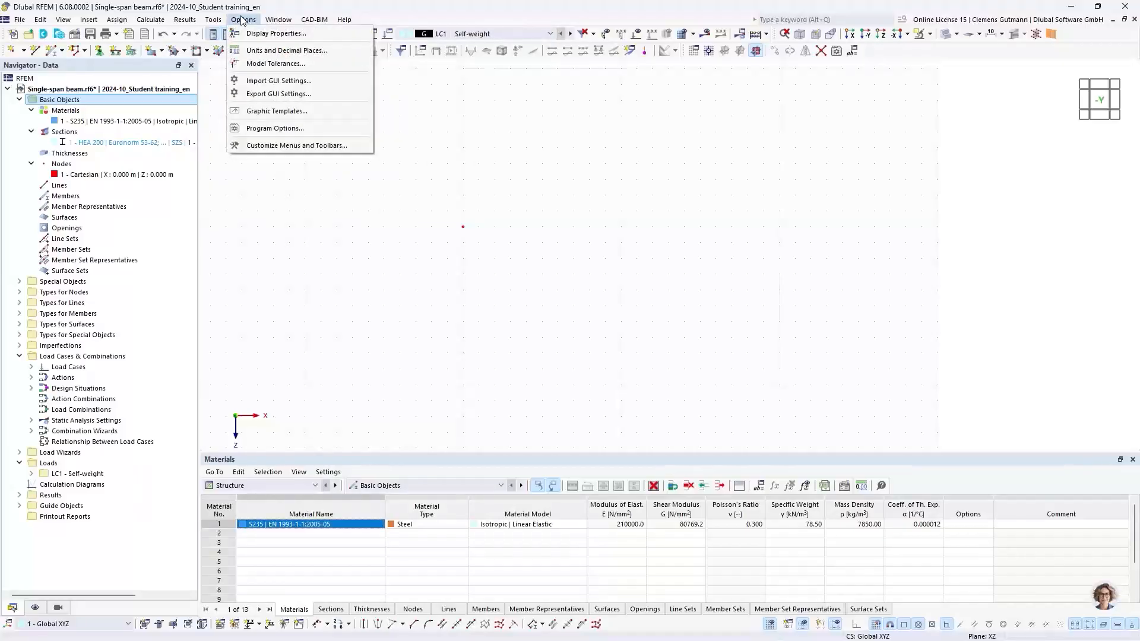
mouse_move(225, 20)
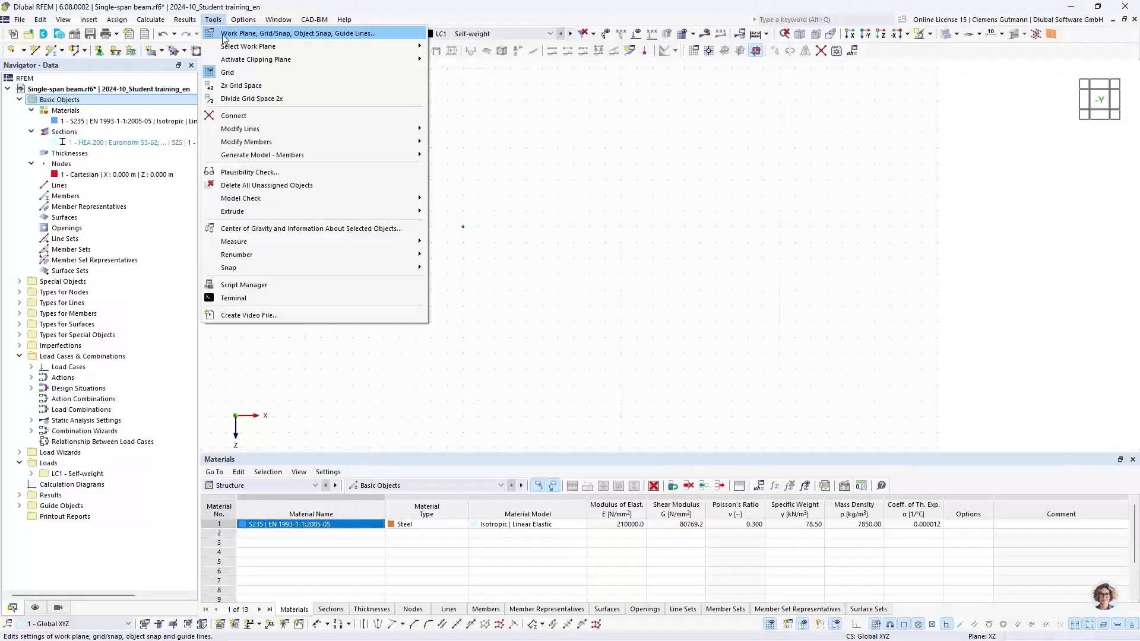
click(224, 34)
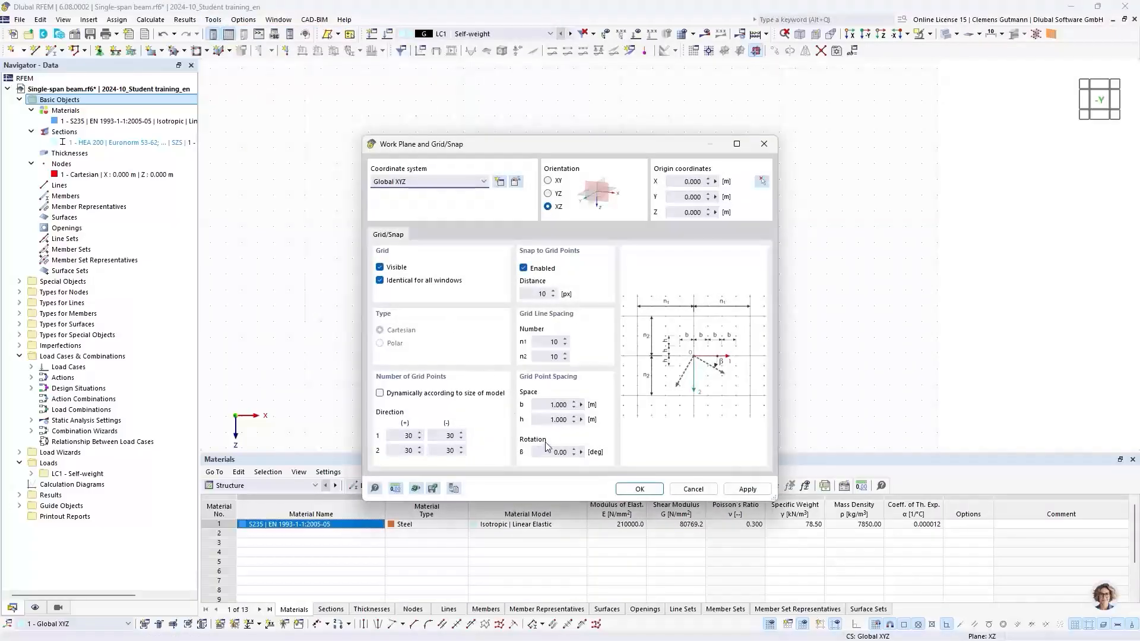
double_click(545, 408)
text(0,5)
key(Tab)
text(0,5)
key(Tab)
drag(555, 150, 387, 140)
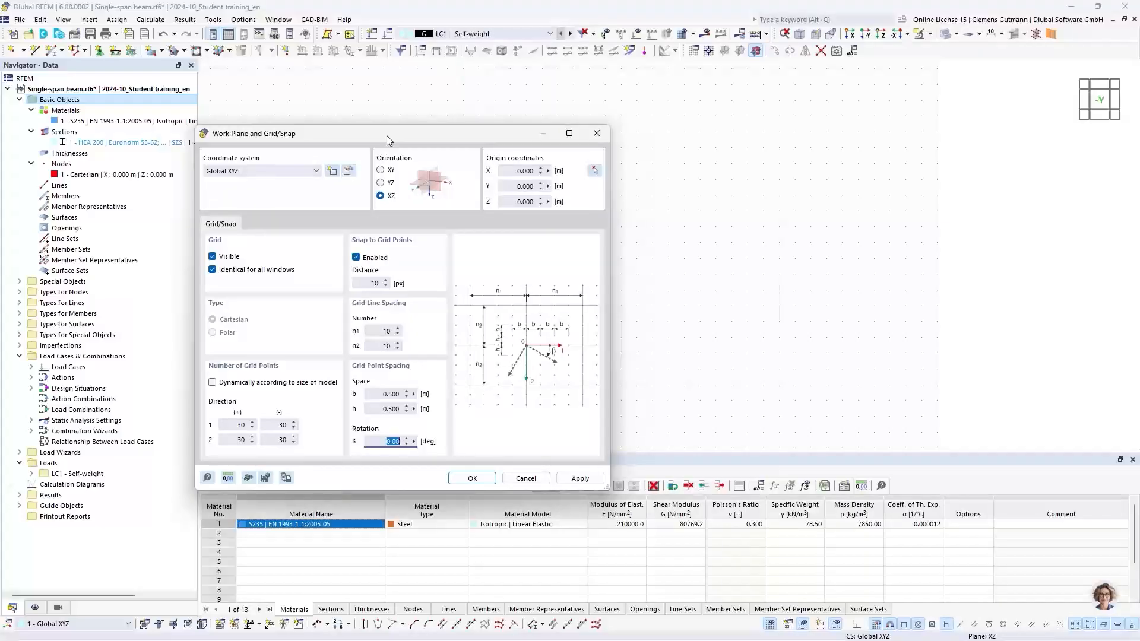
click(526, 478)
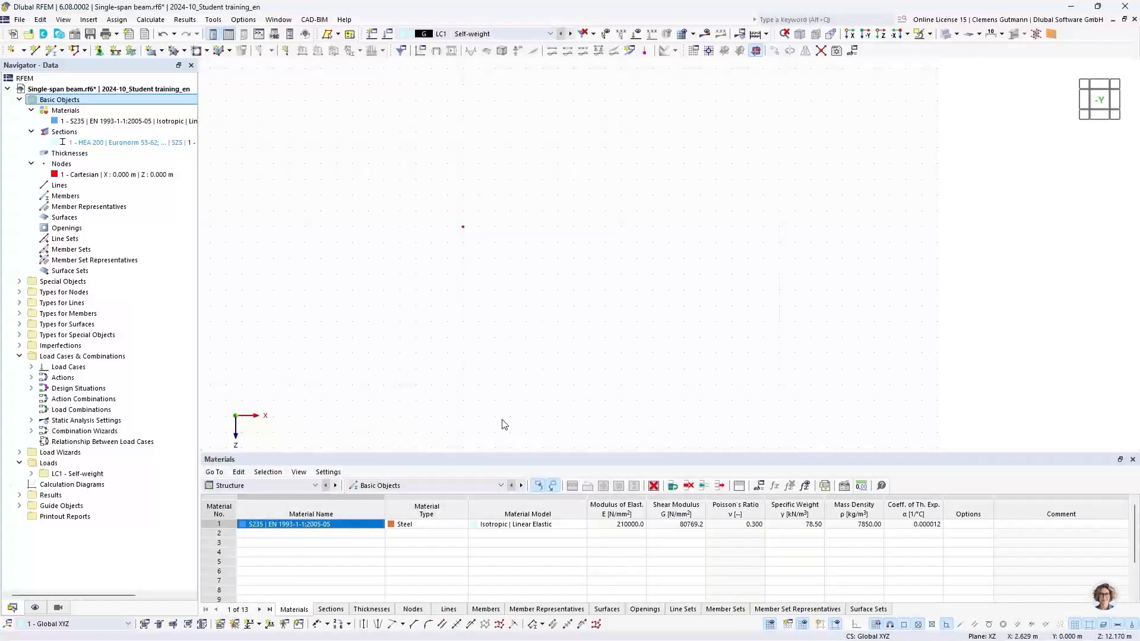
Add node 2 at X 7.5 m and Z 0 m in the Nodes table.
drag(476, 451, 487, 414)
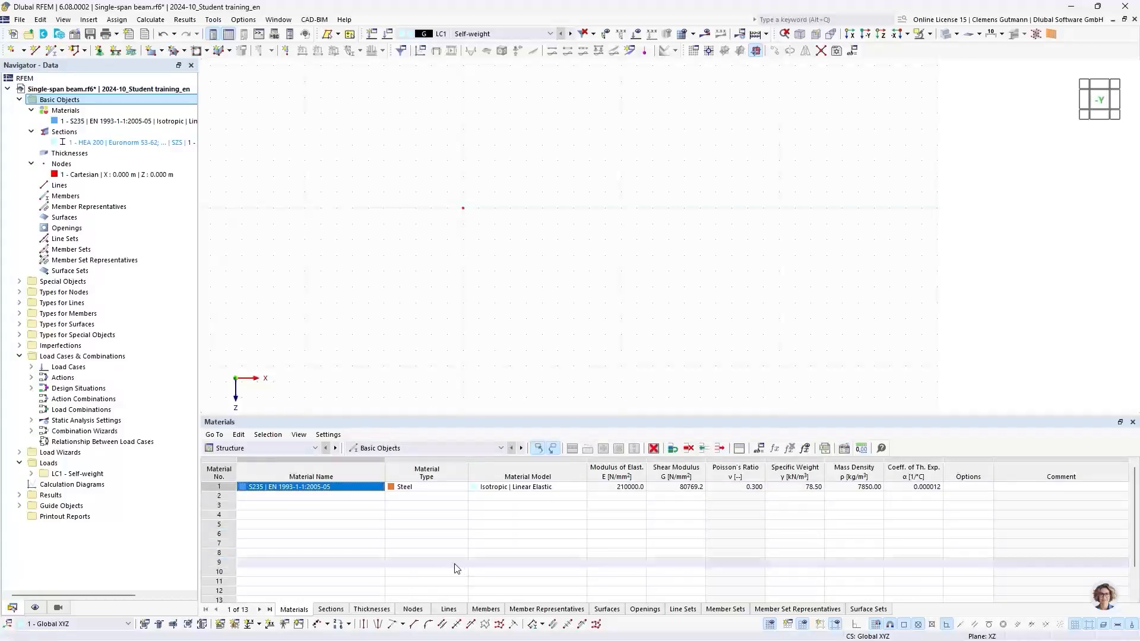
click(308, 447)
click(308, 446)
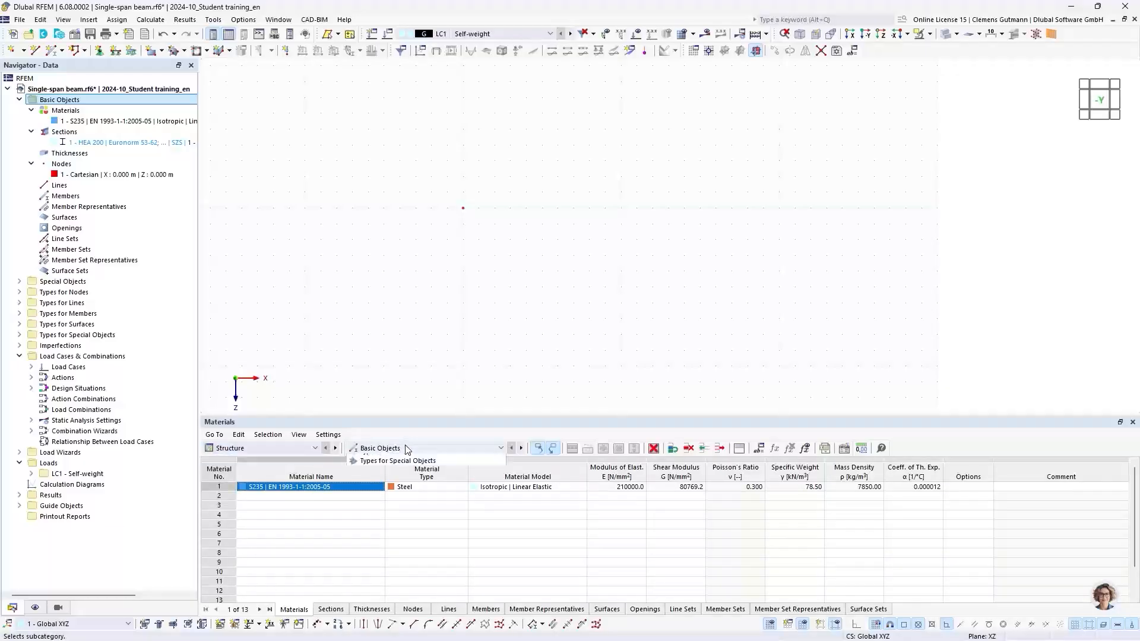
click(405, 447)
click(405, 446)
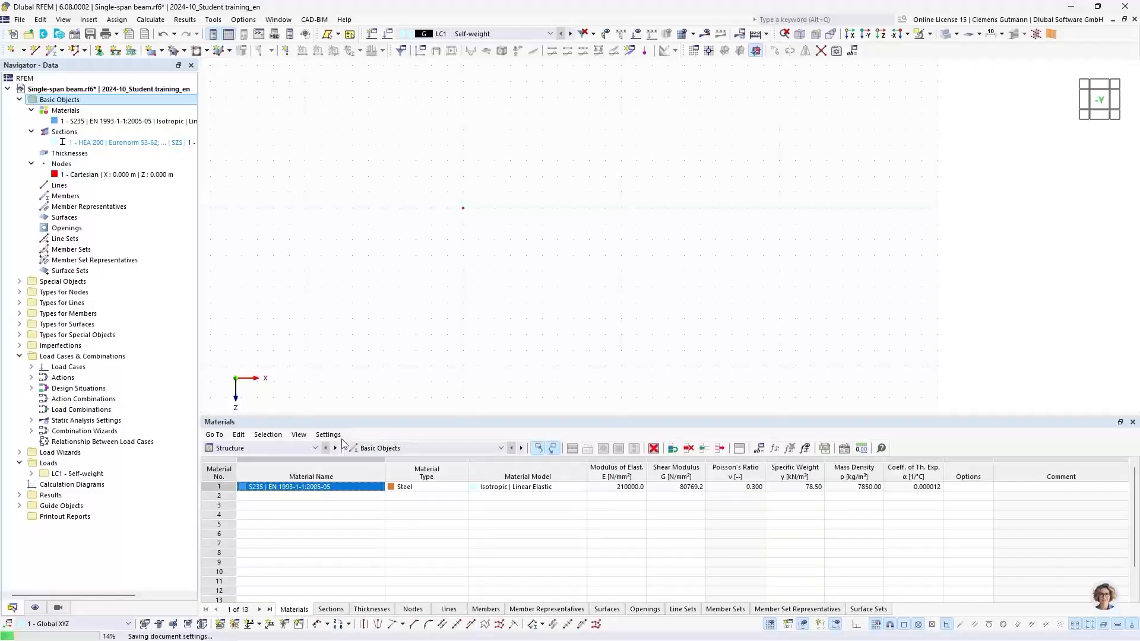
click(425, 609)
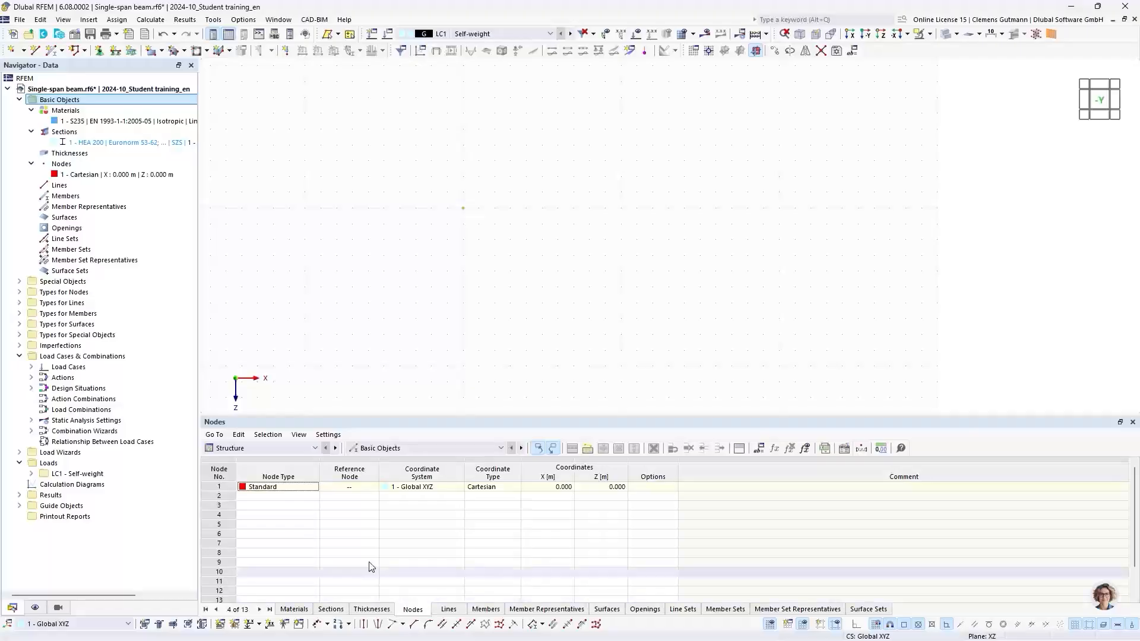
click(254, 496)
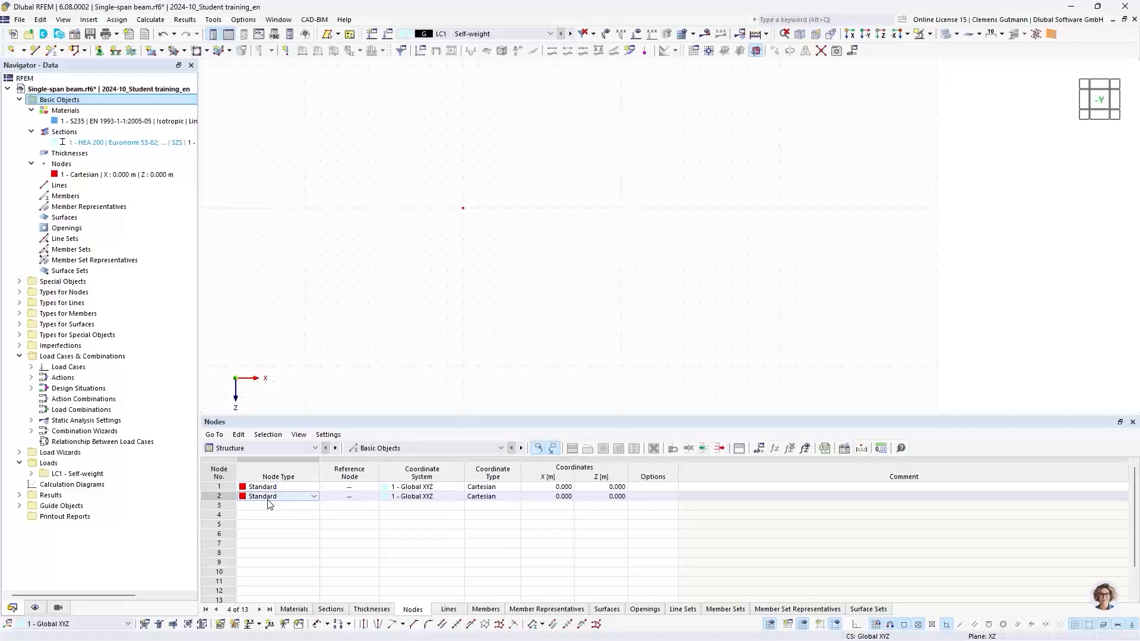
click(552, 497)
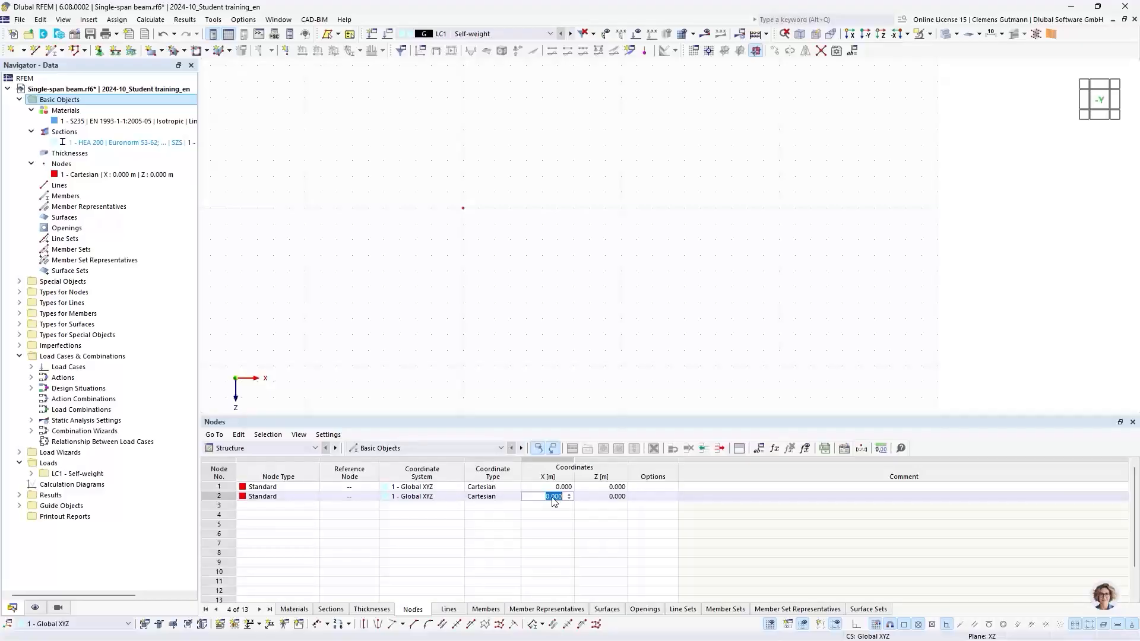
text(7.5)
key(Tab)
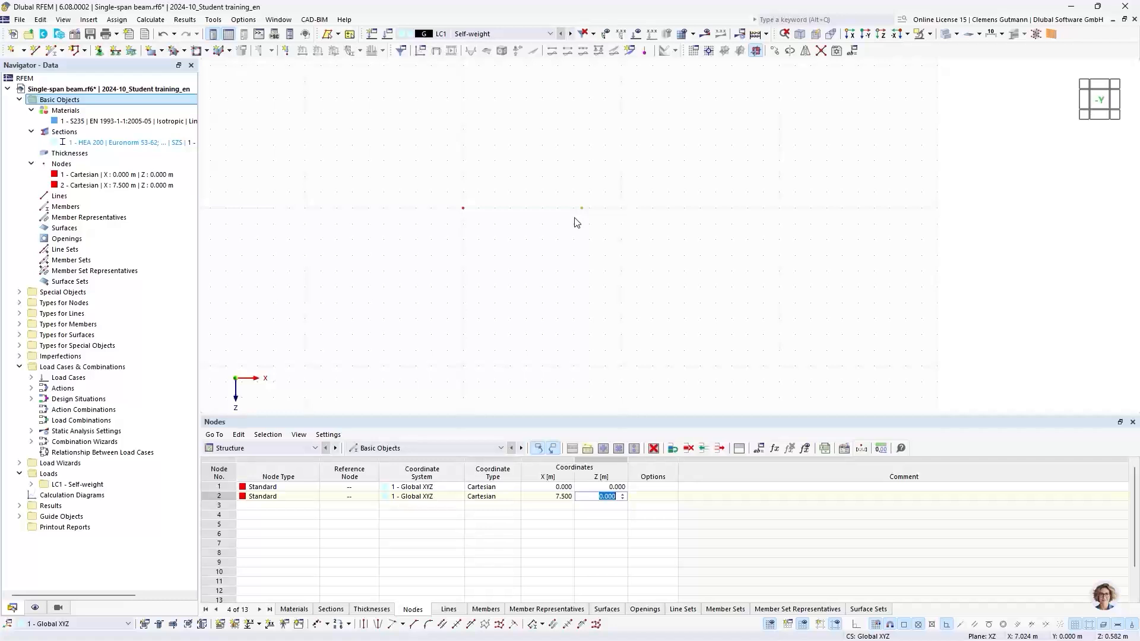
click(284, 510)
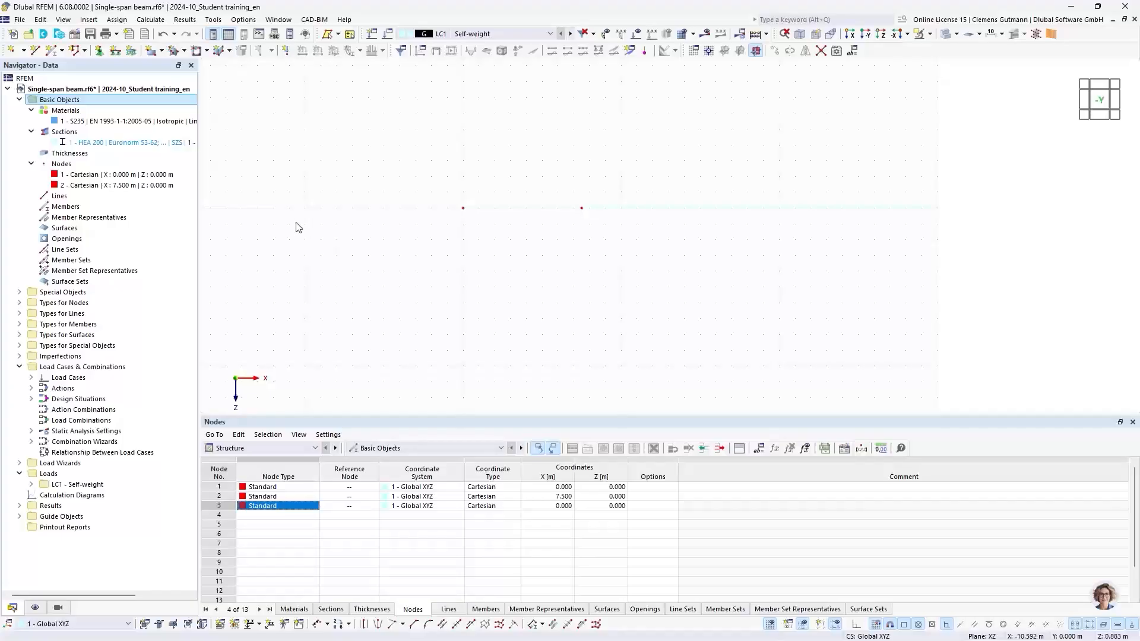
Create a polyline line between nodes 1 and 2 by picking both nodes in the graphics.
right_click(48, 200)
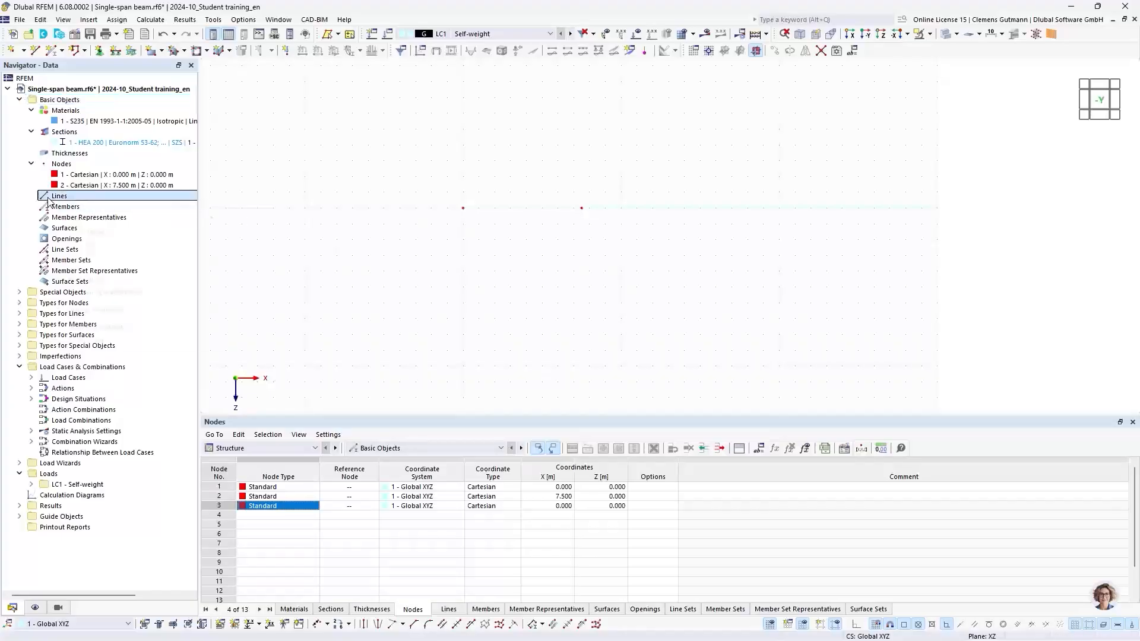
mouse_move(69, 224)
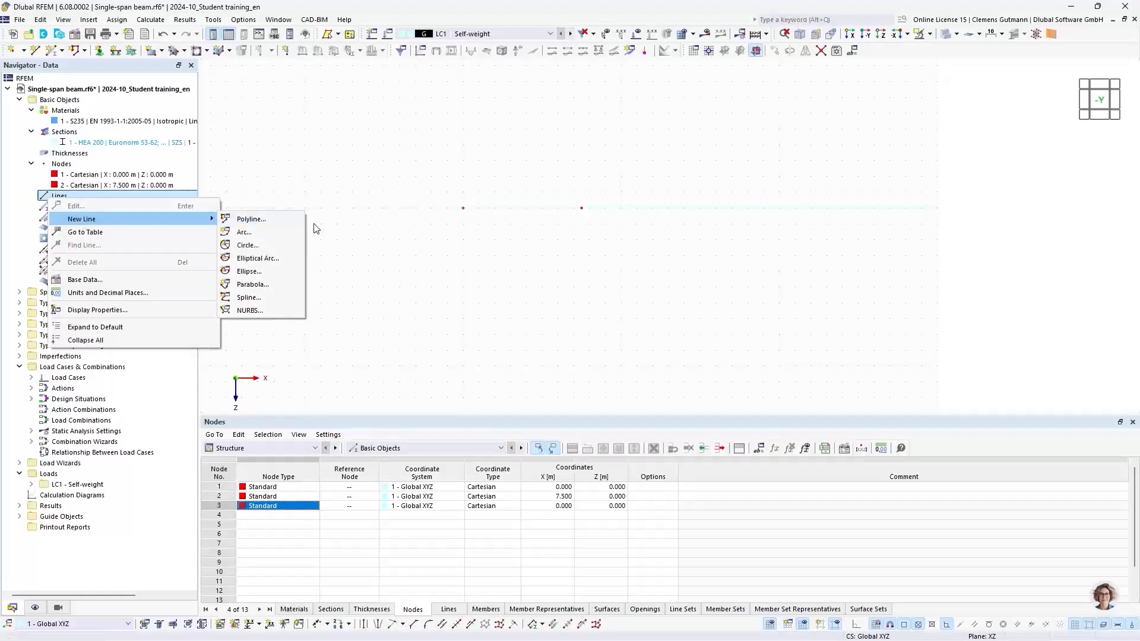
click(250, 219)
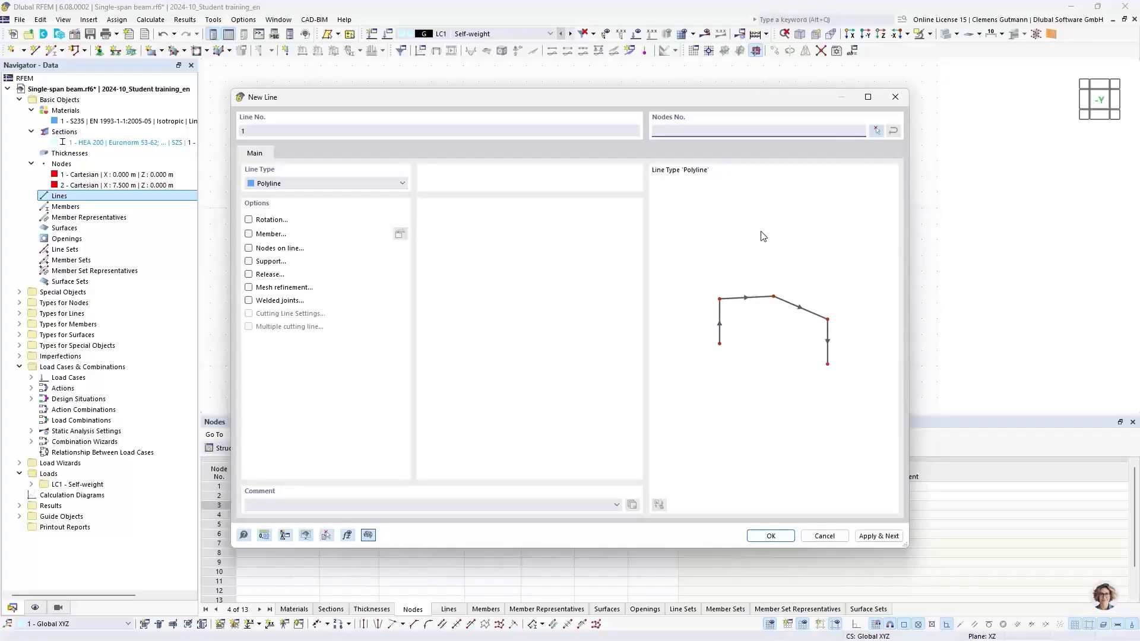
click(876, 131)
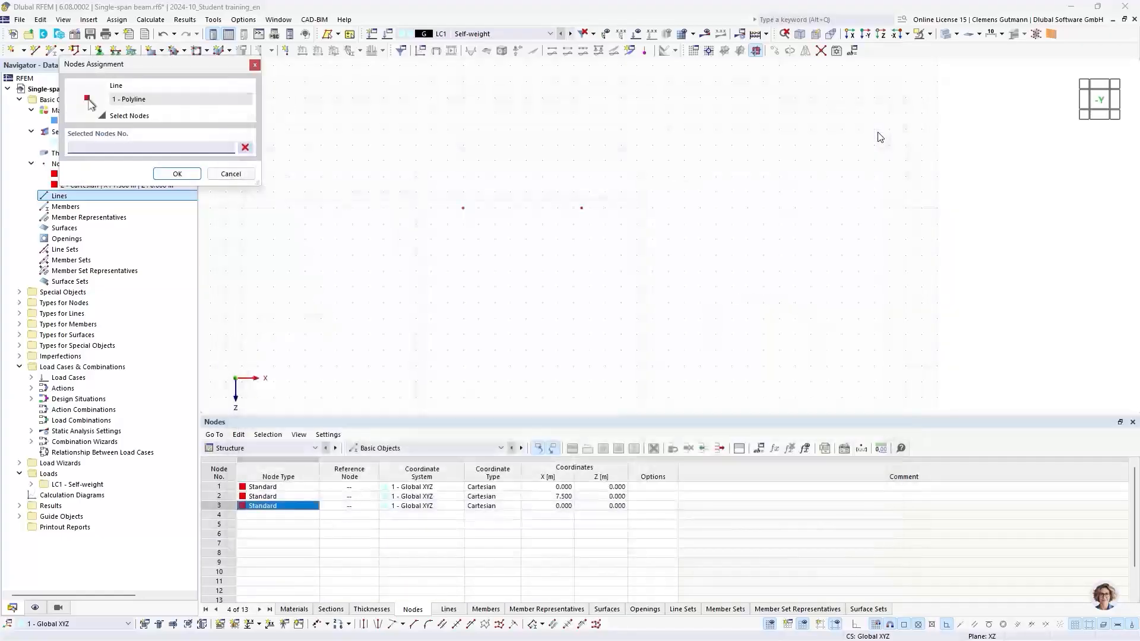
click(463, 208)
click(581, 208)
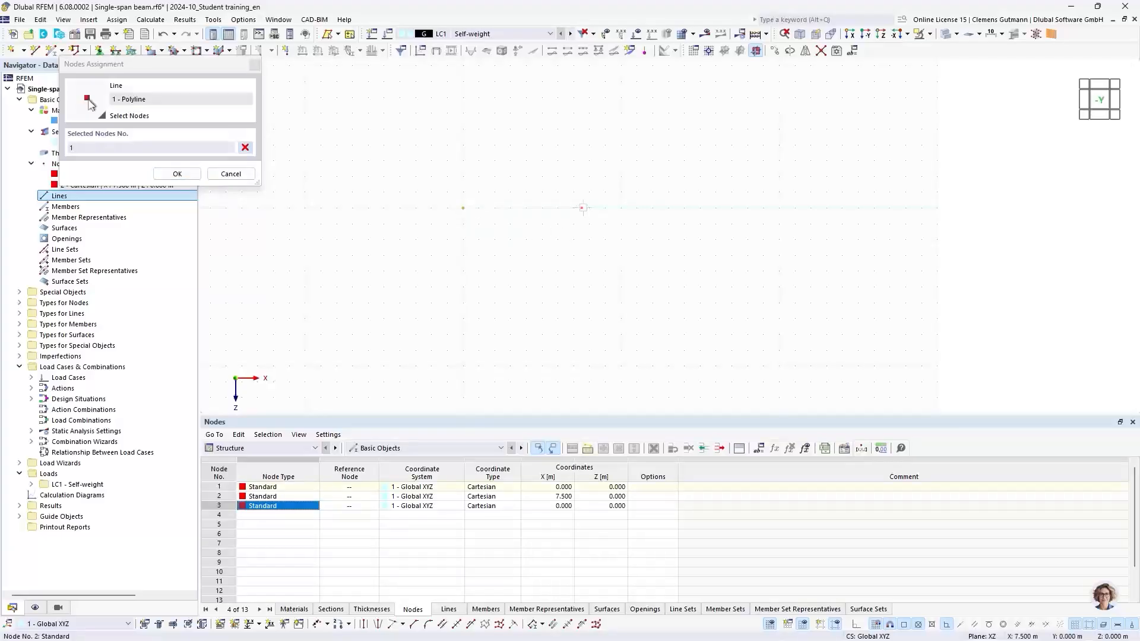
click(178, 174)
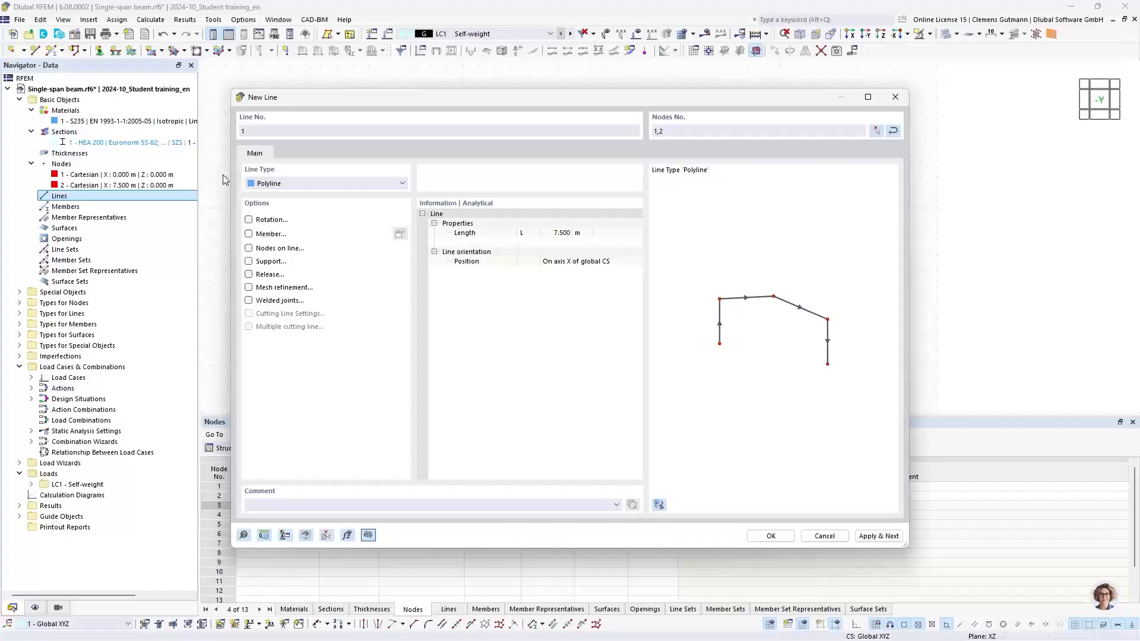
click(770, 537)
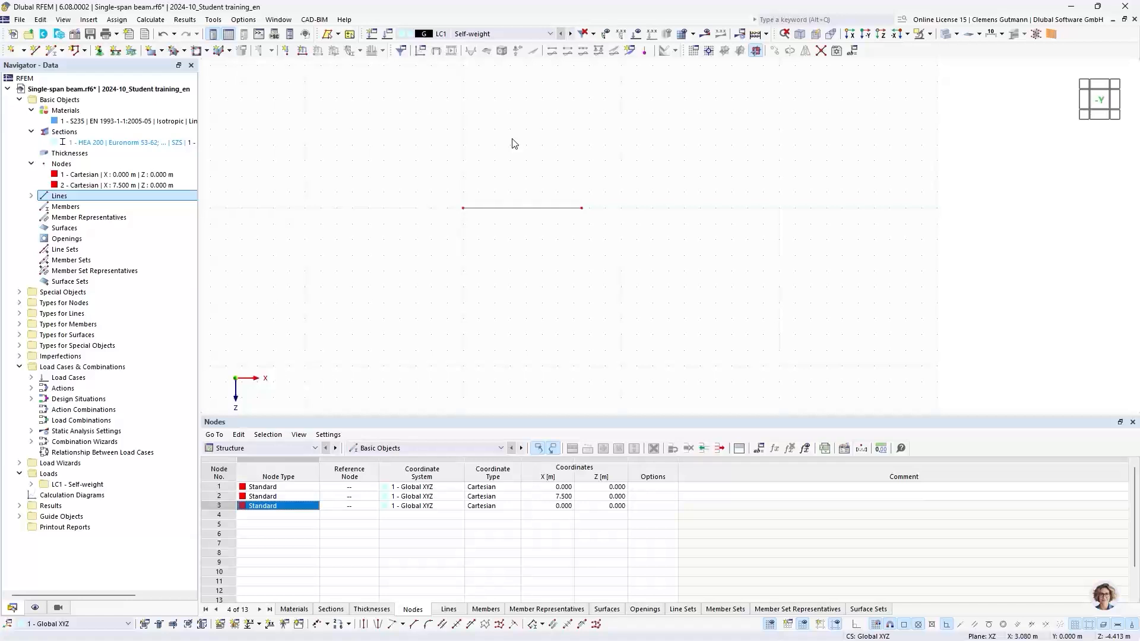
Open line 1's properties and activate its Member option to define a new member.
right_click(66, 208)
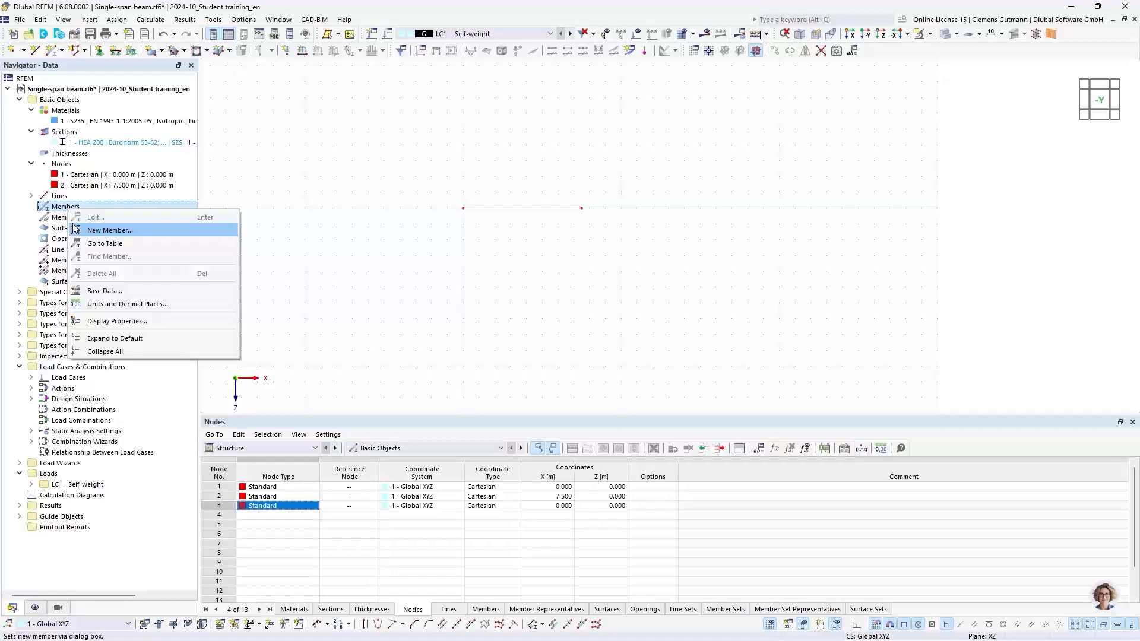
click(76, 229)
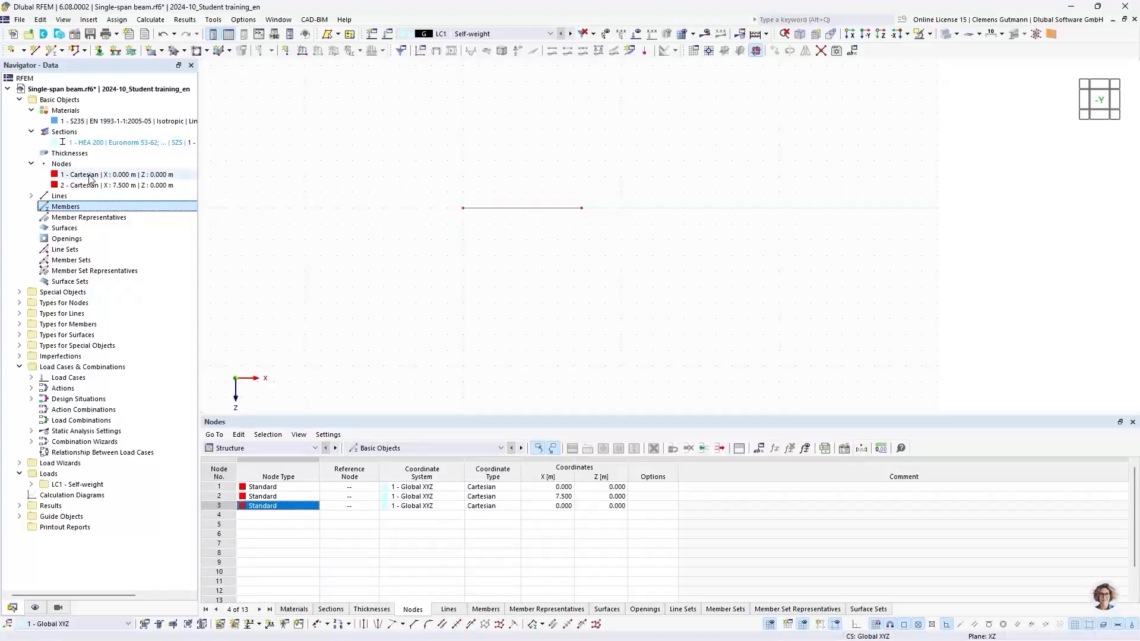
double_click(525, 212)
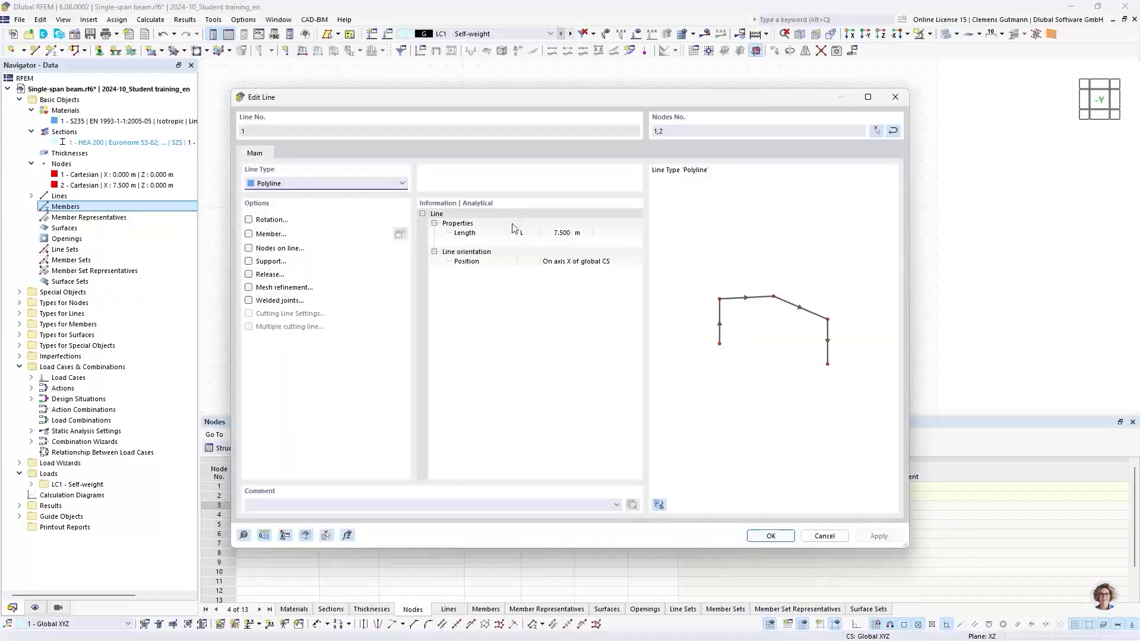
click(249, 234)
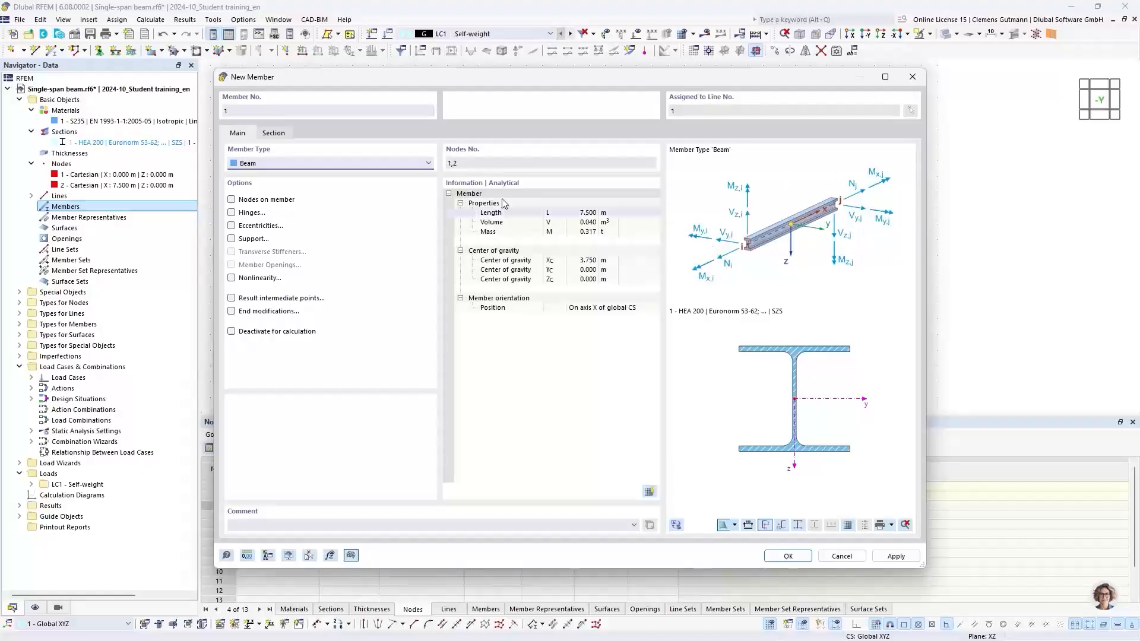
Switch the member type to Truss and back to Beam.
click(274, 164)
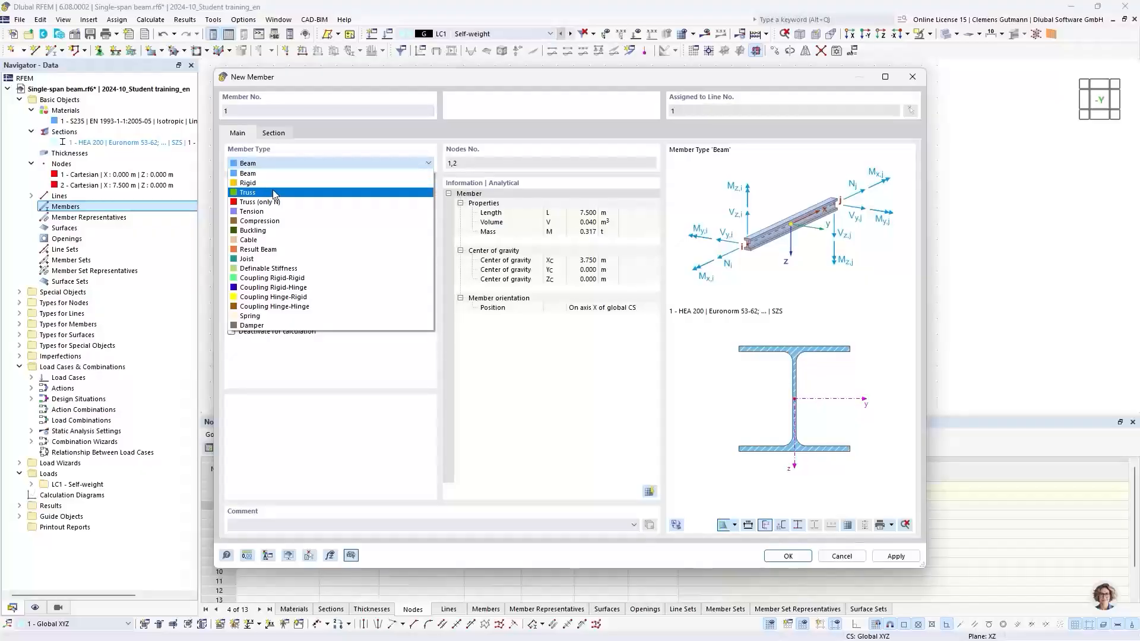
click(275, 193)
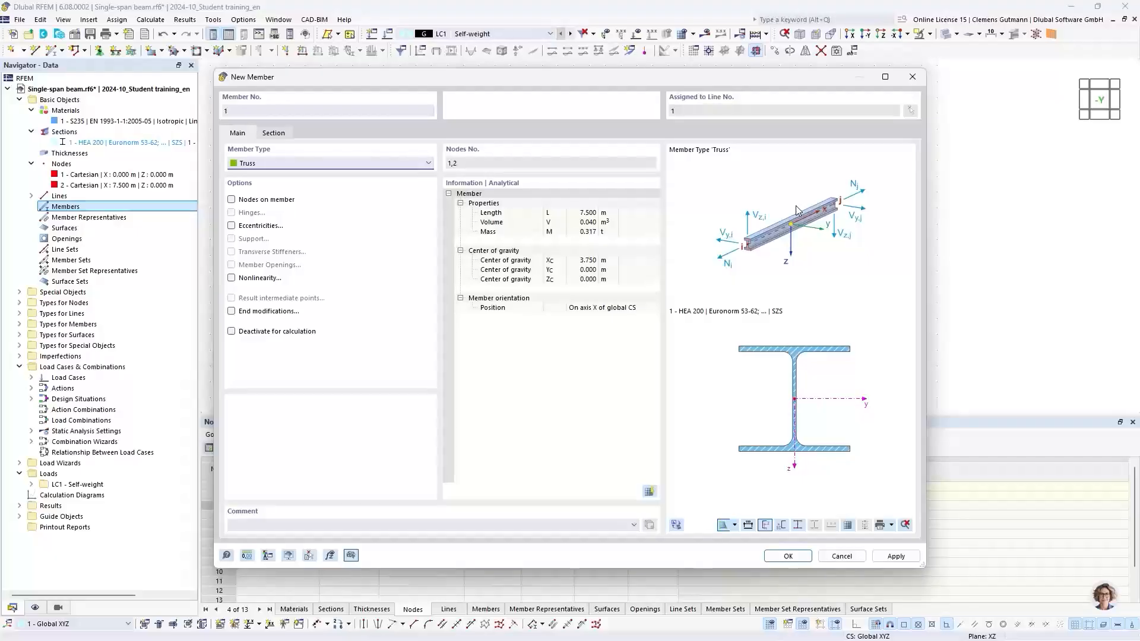
click(383, 165)
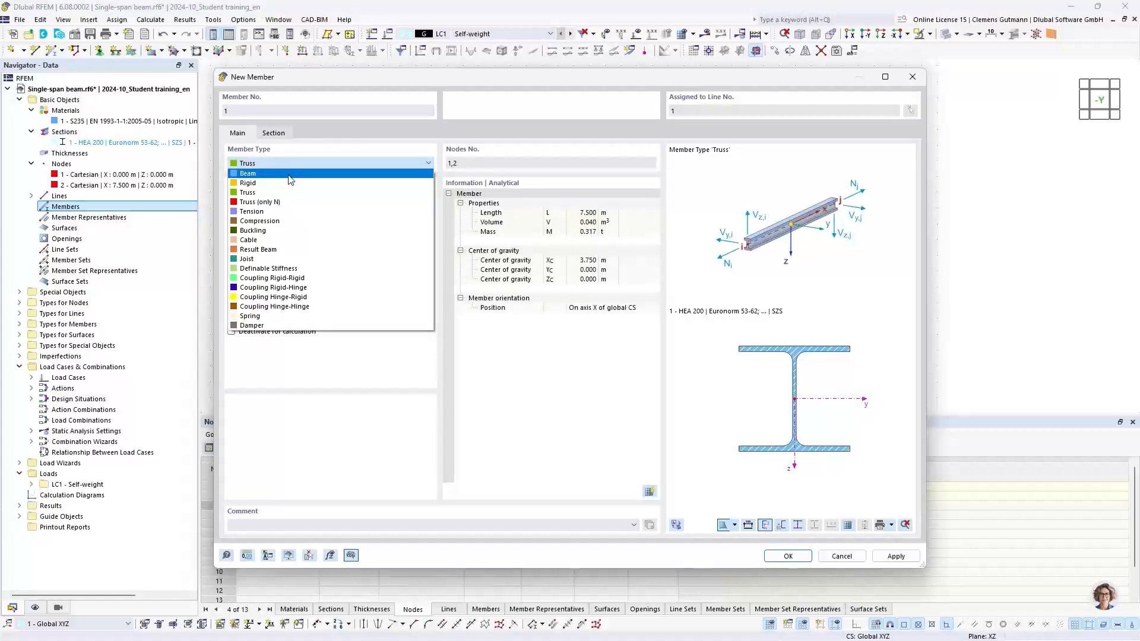
click(291, 179)
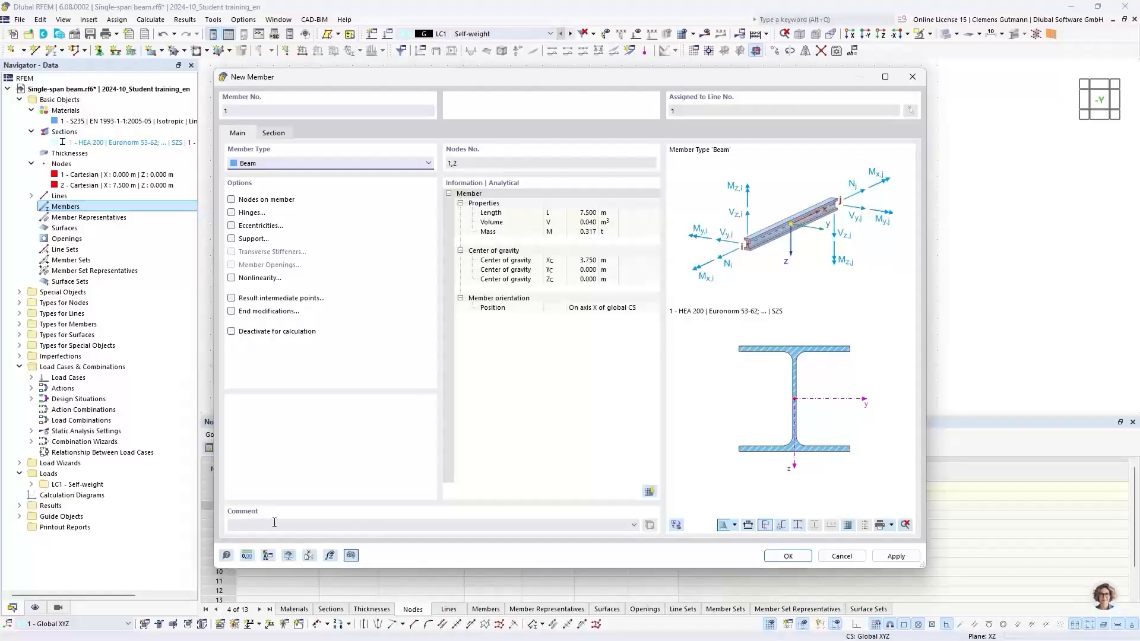
Open the online help for the member dialog and read the member type descriptions in the manual.
click(226, 555)
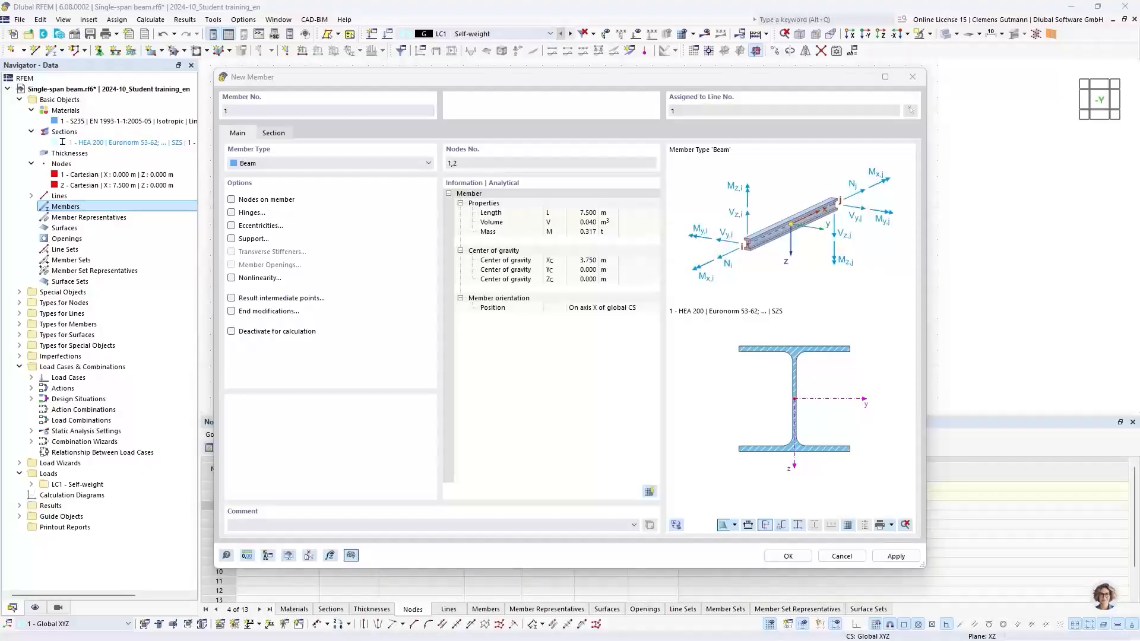
drag(40, 39, 585, 1)
mouse_move(421, 113)
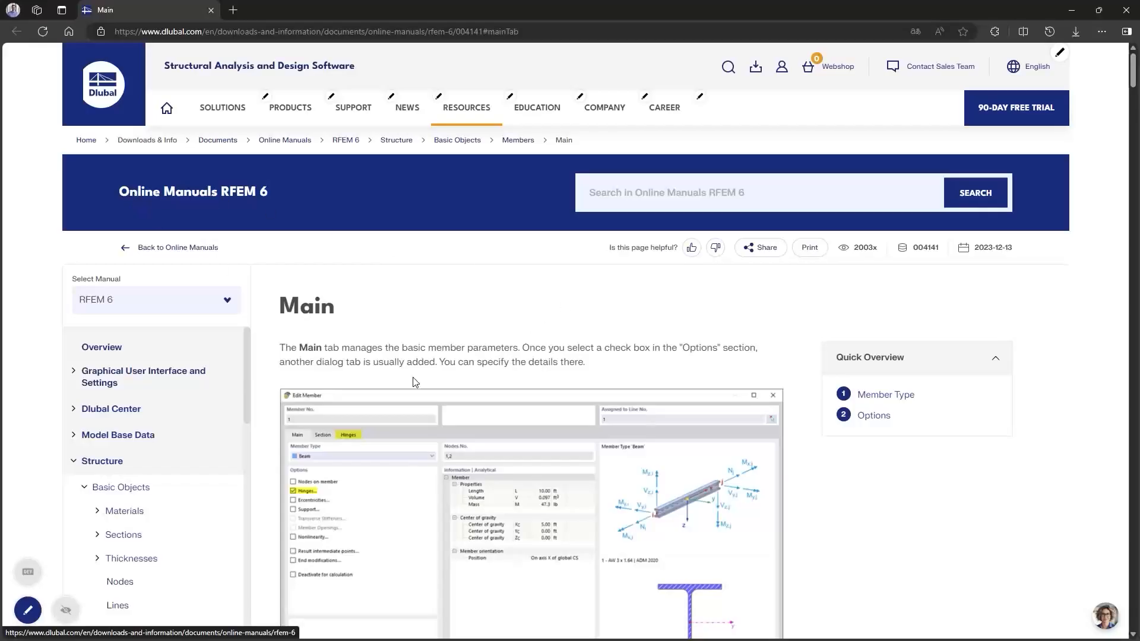
scroll(504, 383, down, 1)
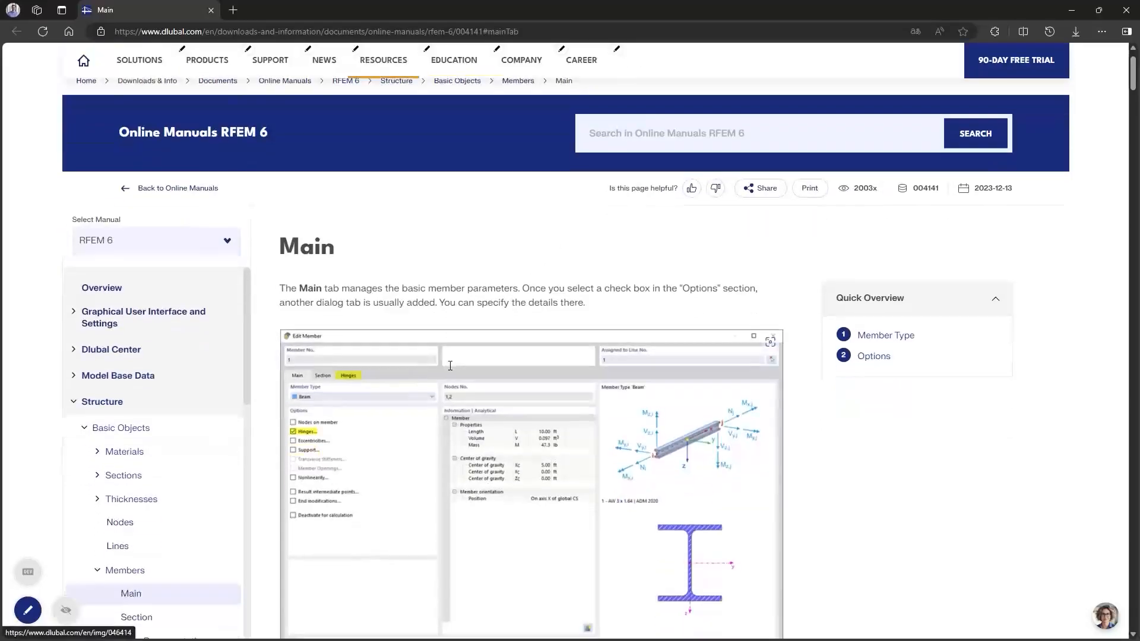
scroll(510, 386, down, 2)
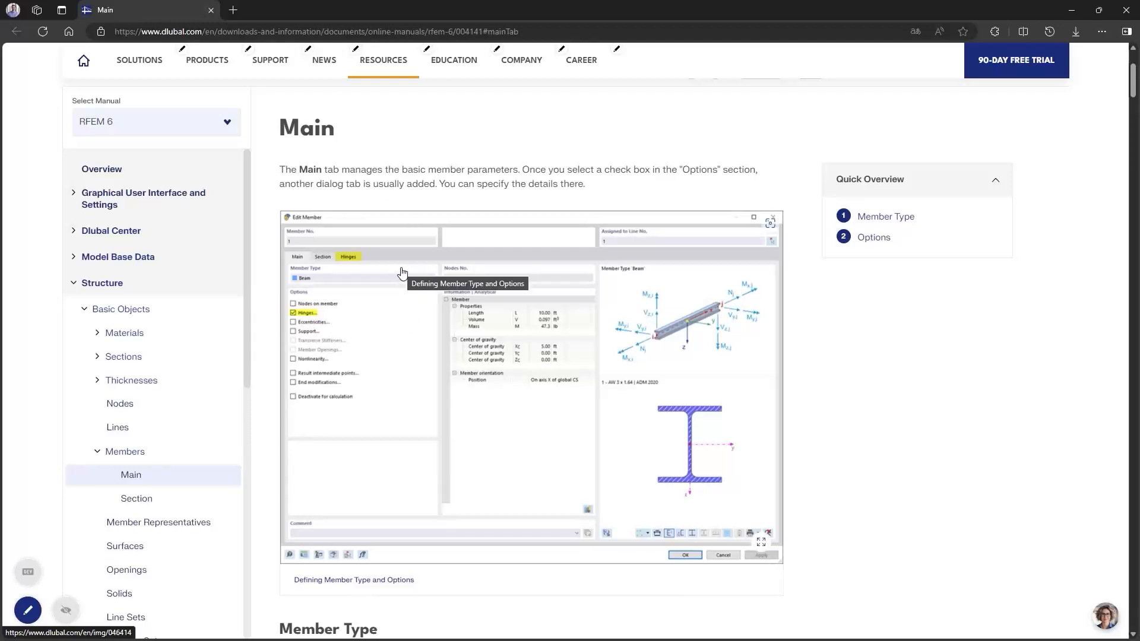
scroll(402, 272, up, 2)
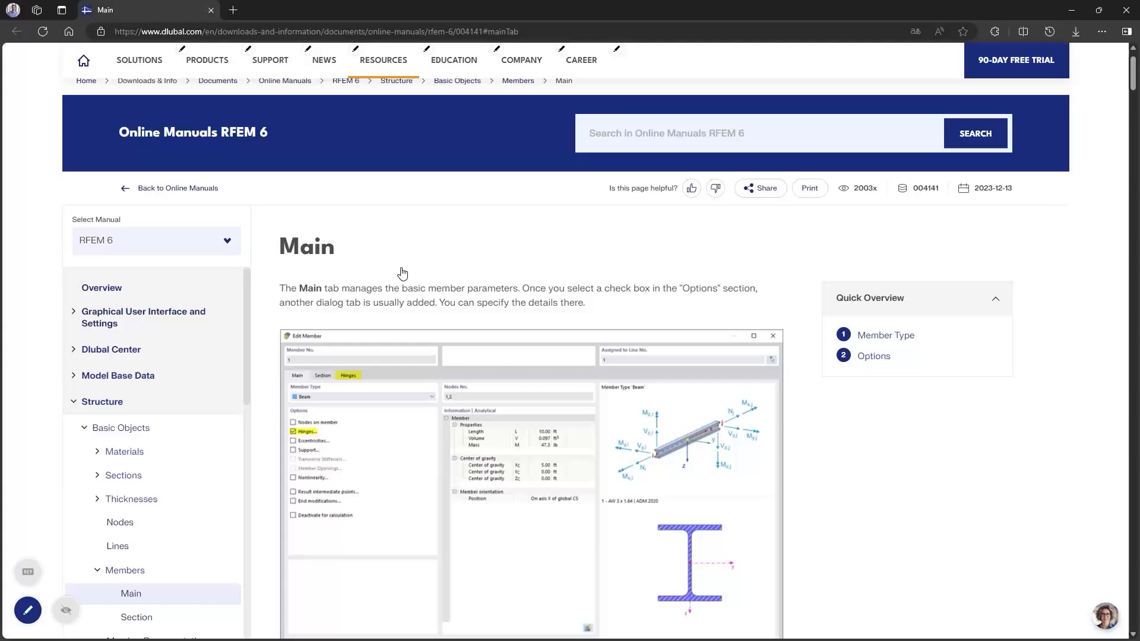
scroll(380, 332, down, 4)
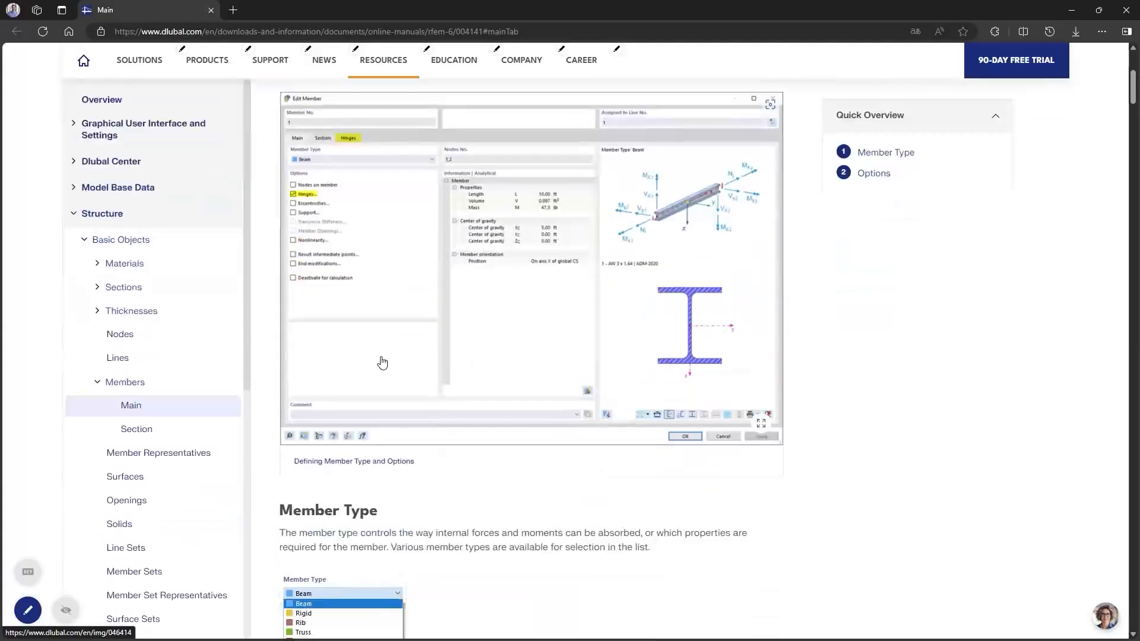
scroll(382, 363, down, 6)
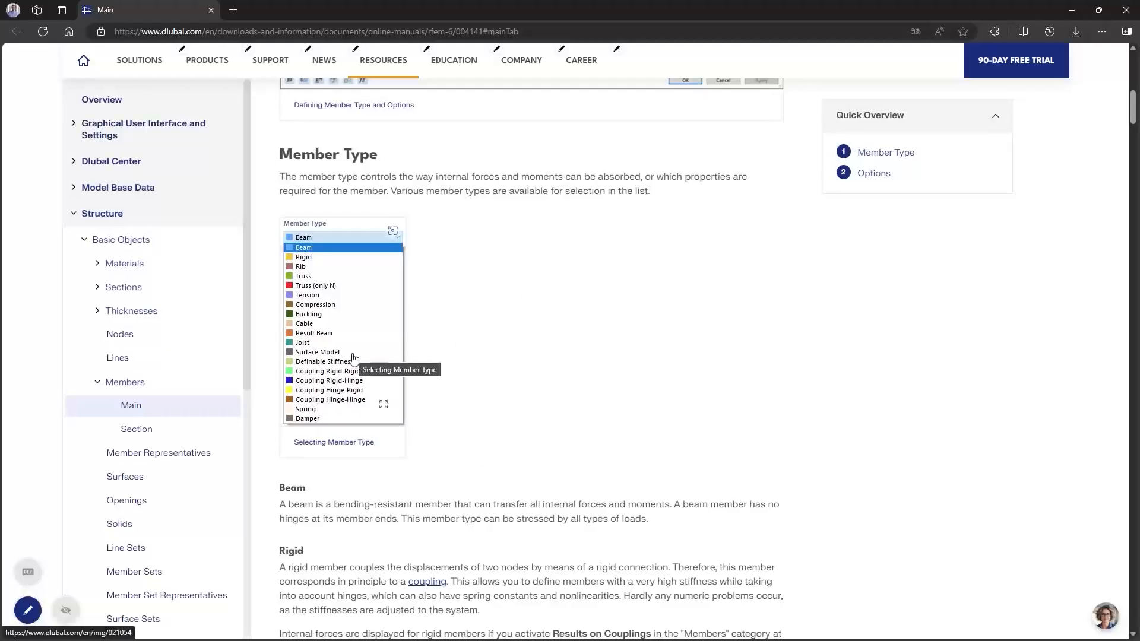
scroll(441, 289, down, 4)
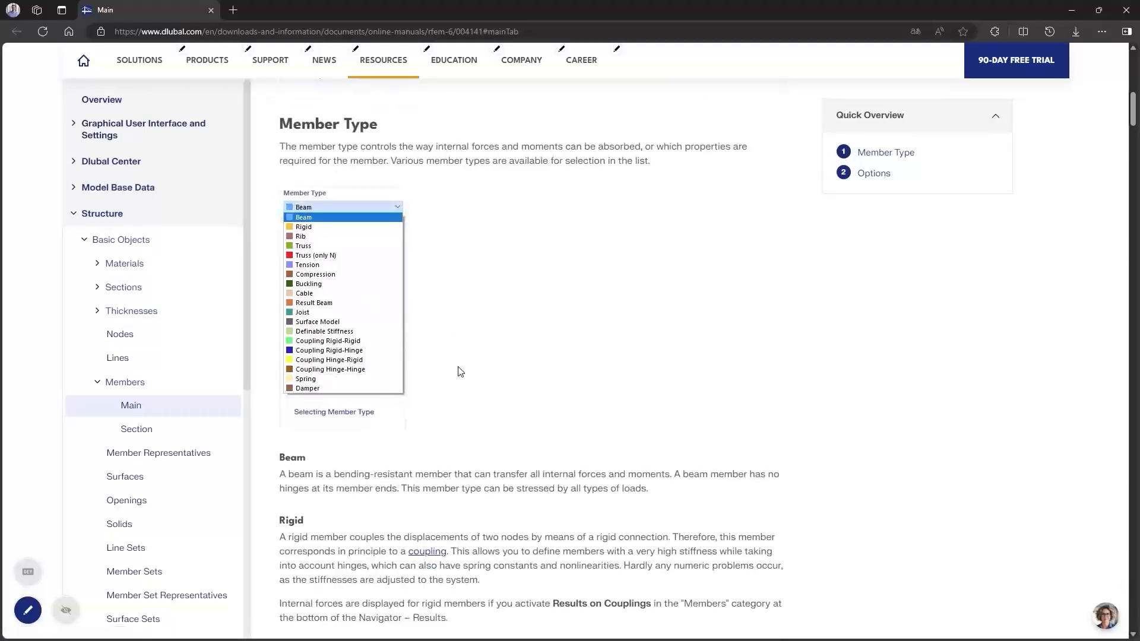
scroll(432, 418, down, 5)
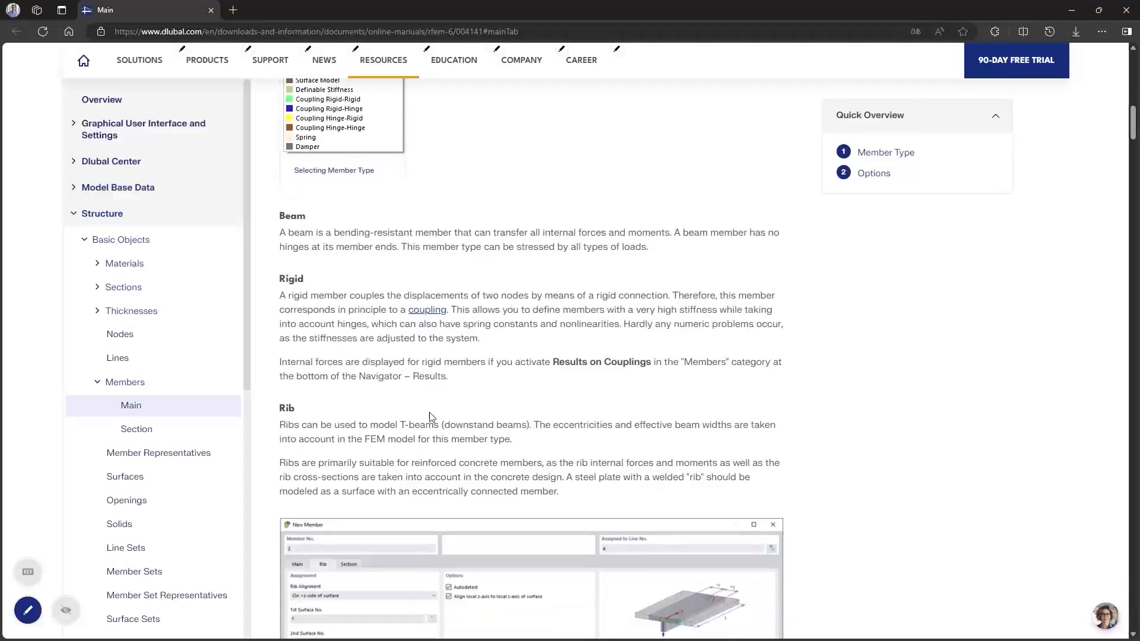
scroll(428, 421, down, 11)
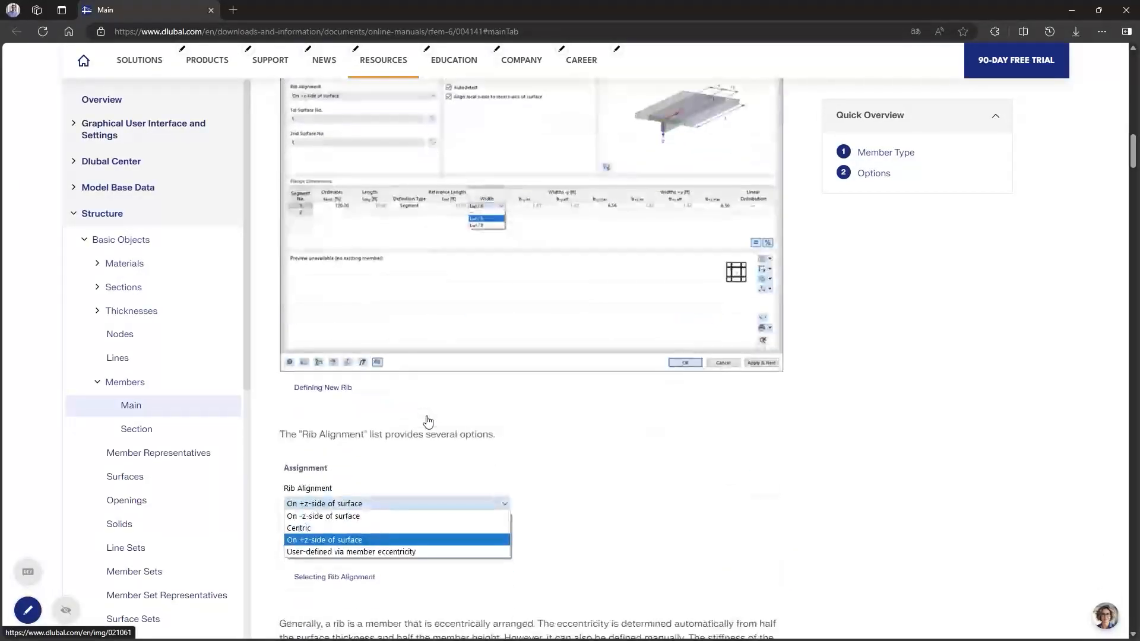
scroll(428, 421, down, 3)
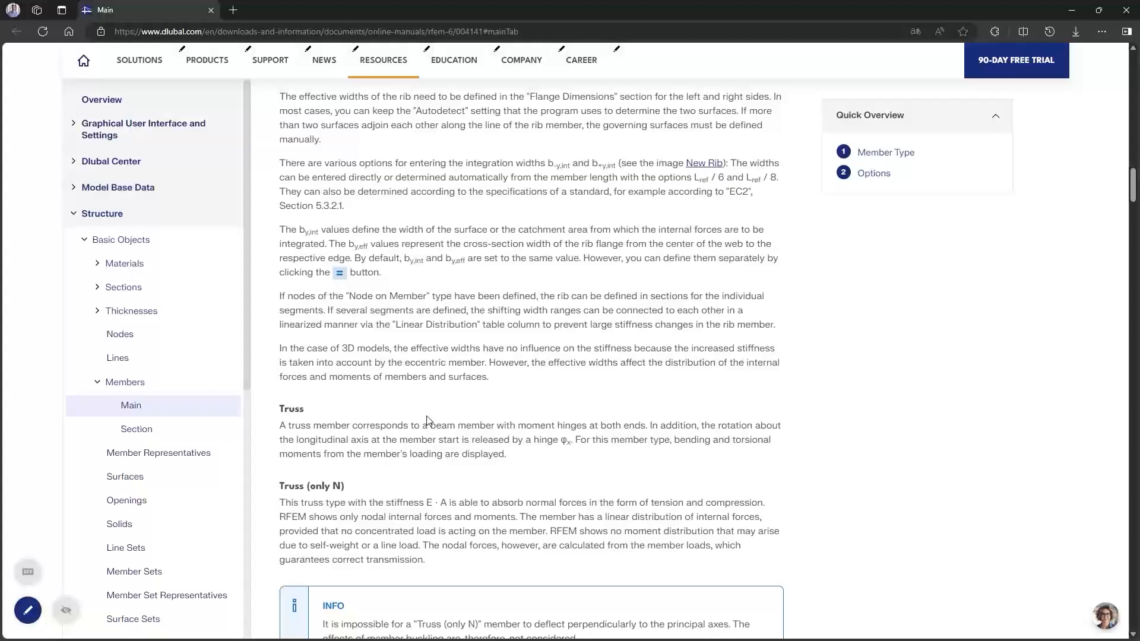
scroll(428, 420, up, 5)
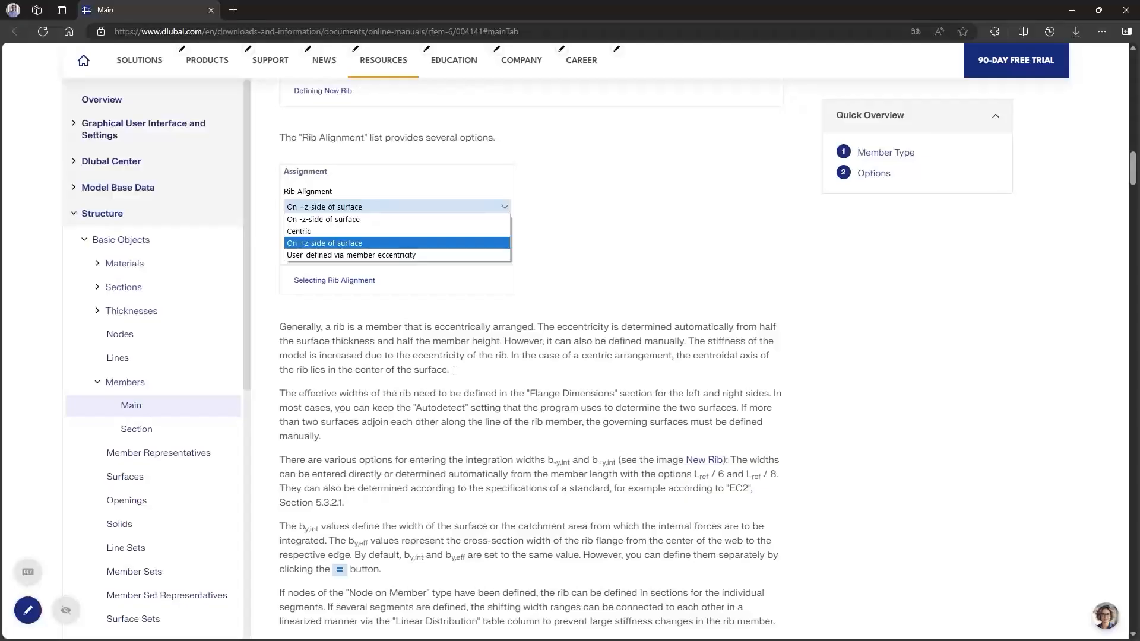
click(1128, 9)
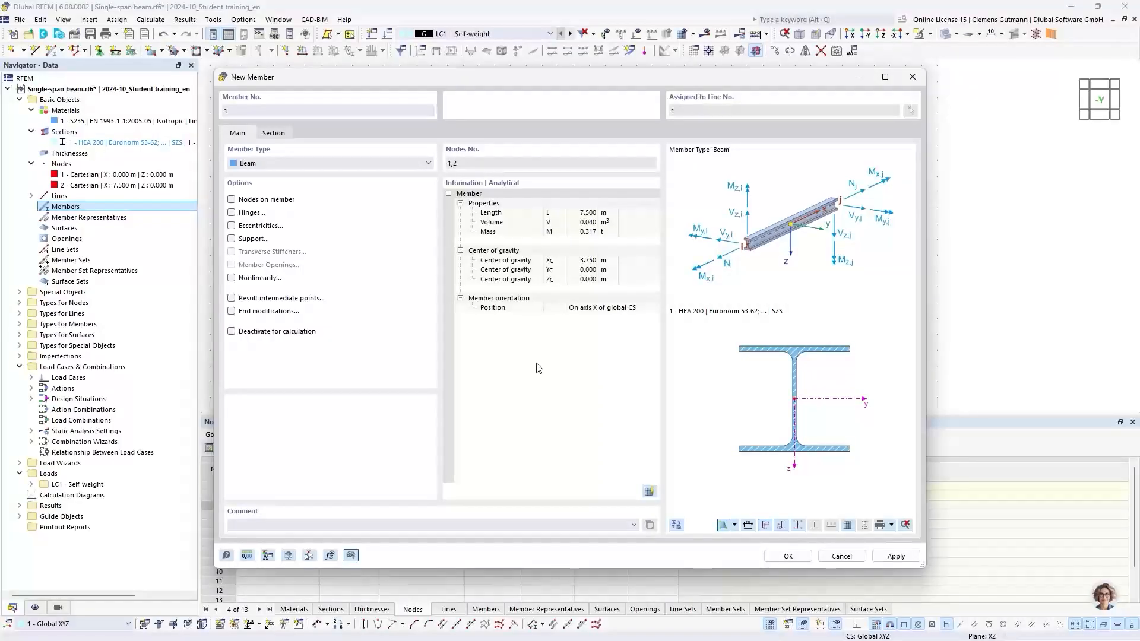
Keep member type Beam, assign section 1 - HEA 200 with S235 at the member start, and confirm the member and line.
click(350, 169)
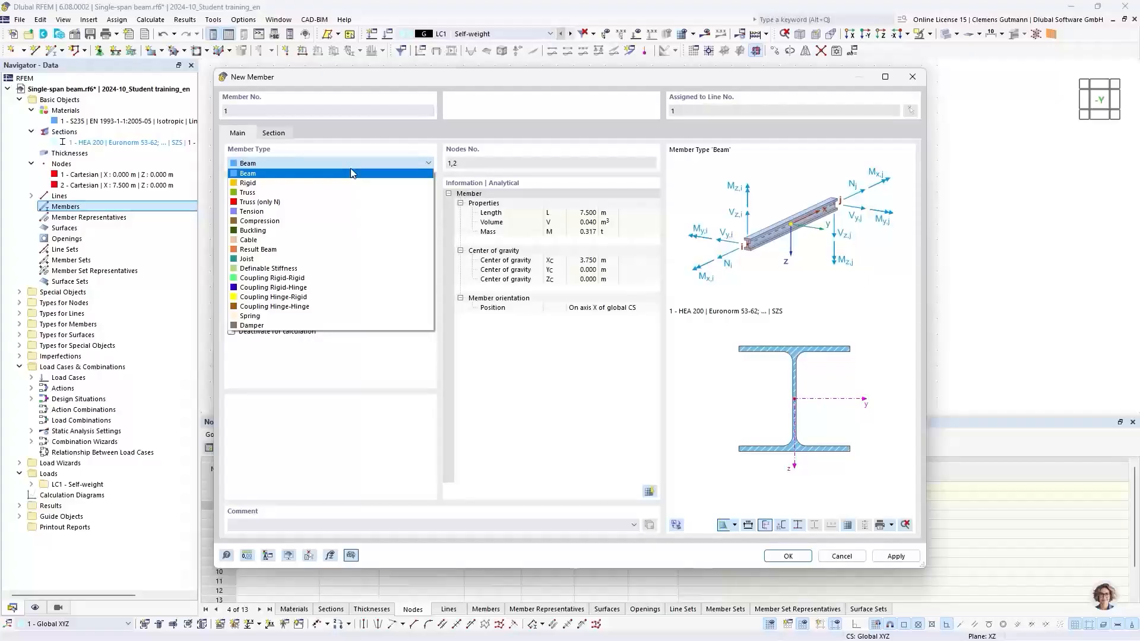
click(352, 172)
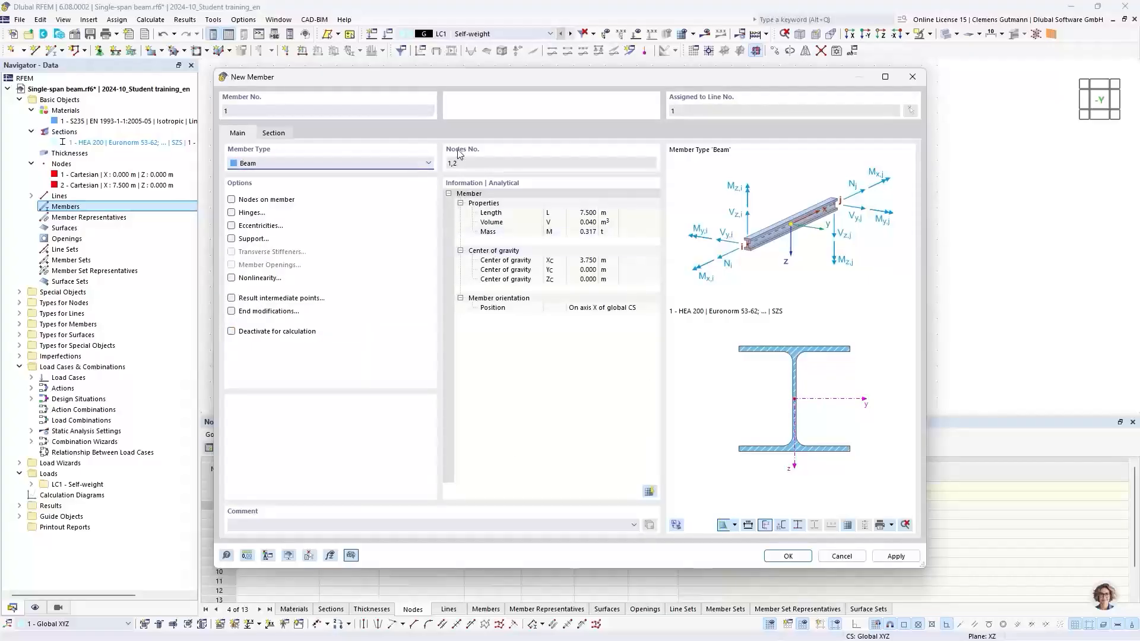
click(282, 137)
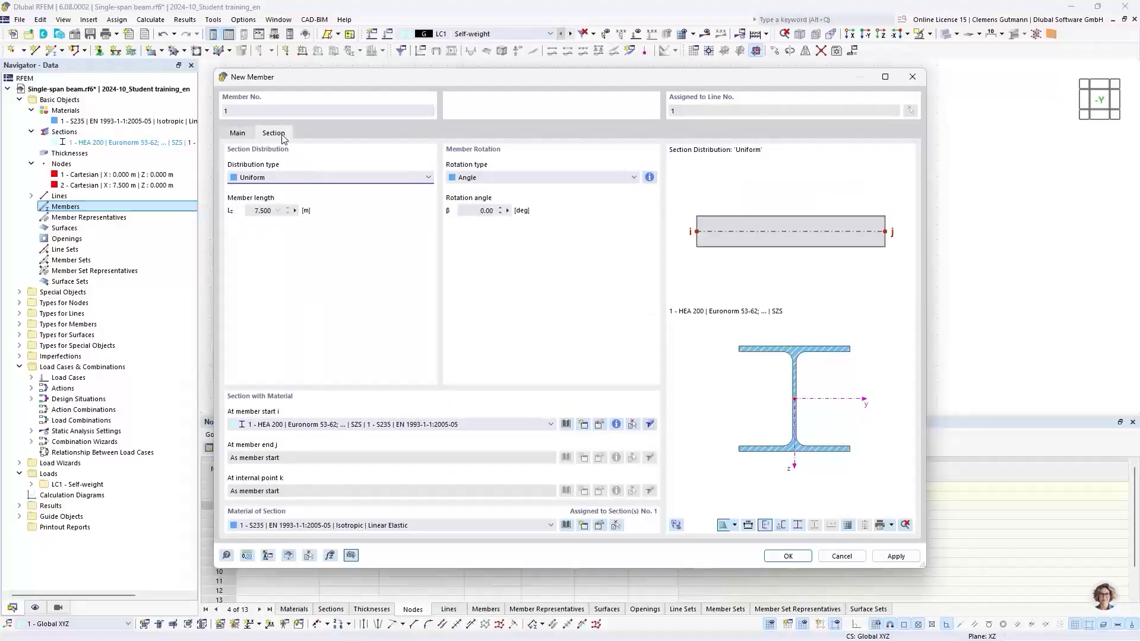
click(265, 426)
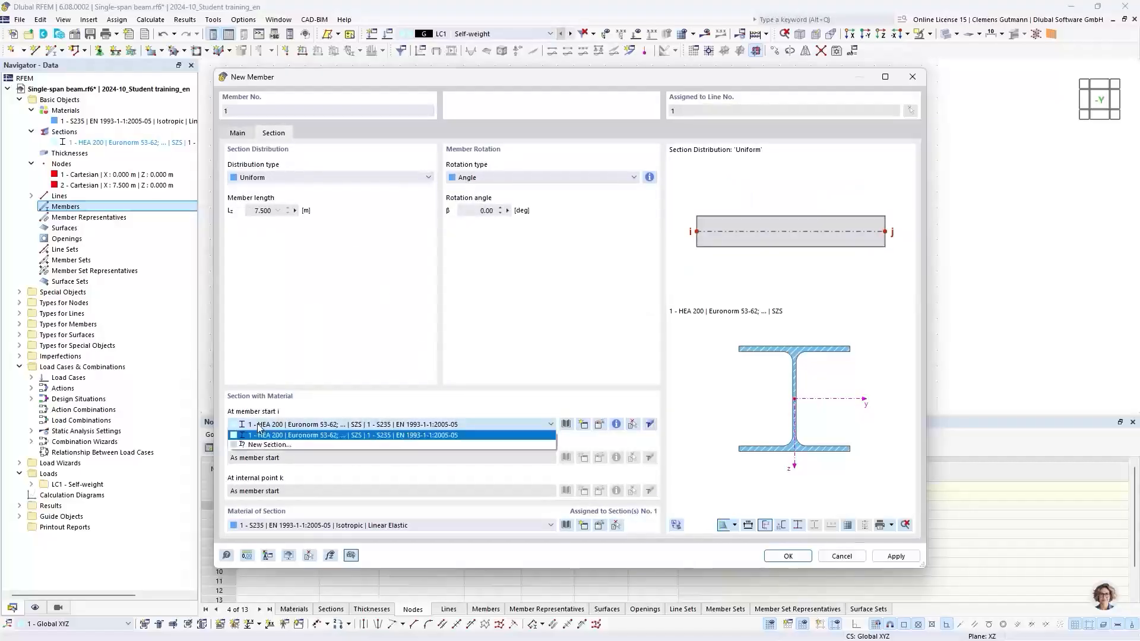
click(298, 434)
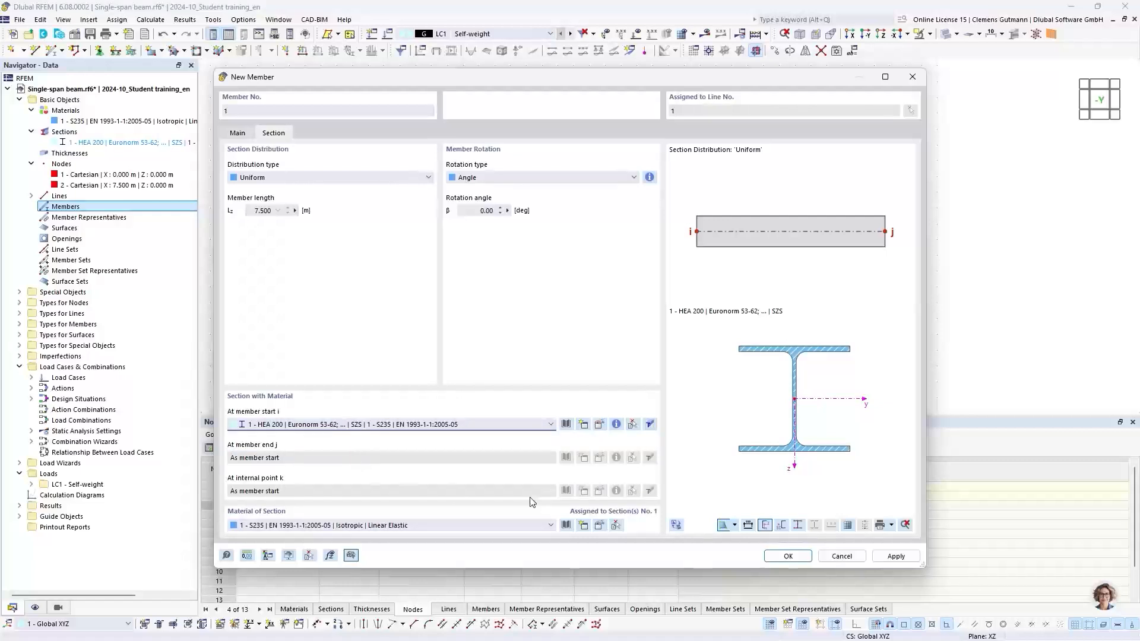
click(788, 557)
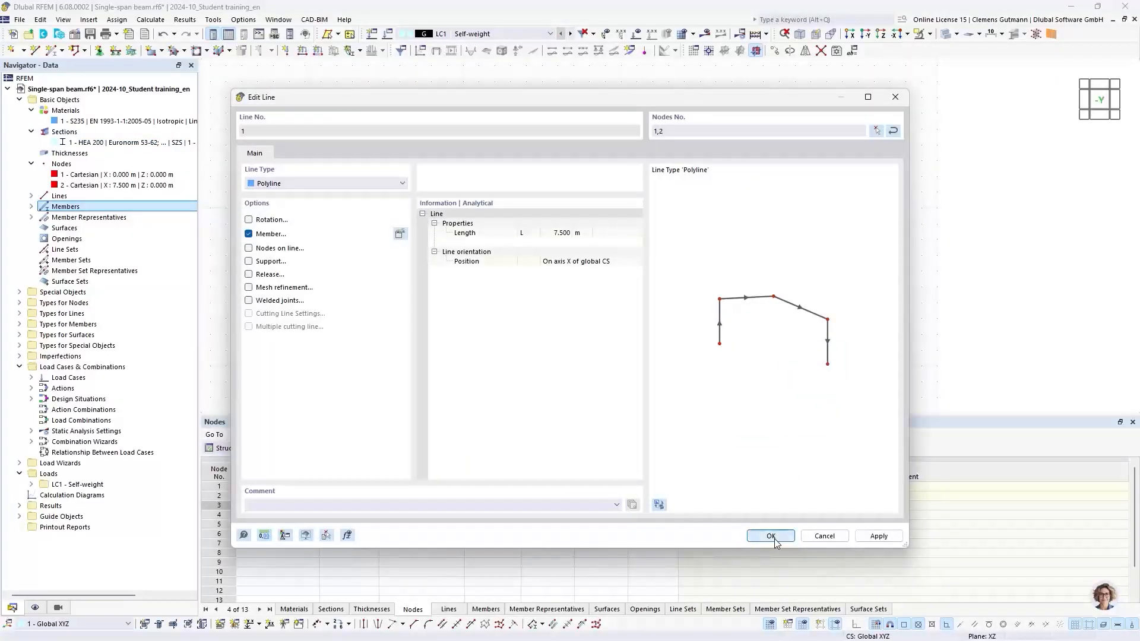
click(774, 541)
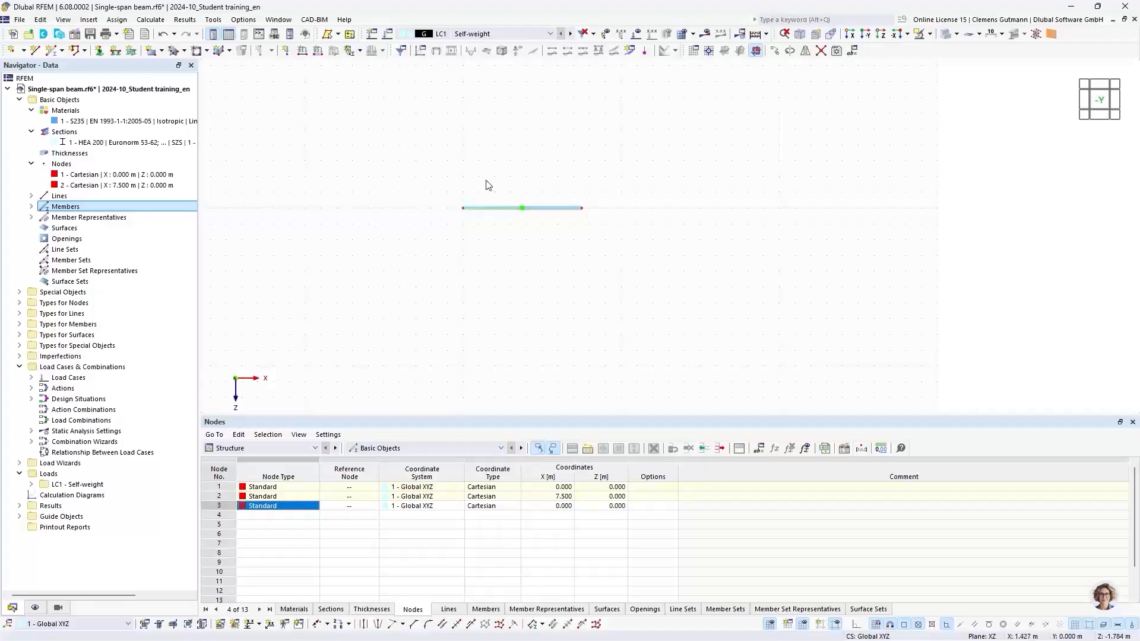
Switch the model display to wireframe mode.
scroll(476, 189, up, 5)
scroll(438, 251, up, 3)
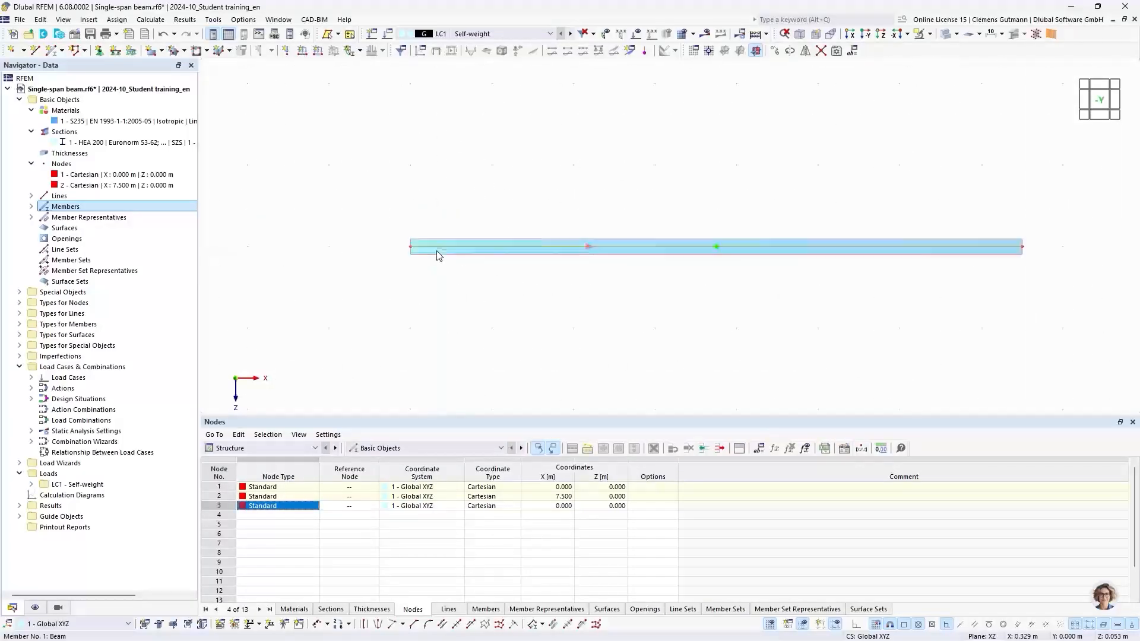
middle_drag(537, 287, 389, 274)
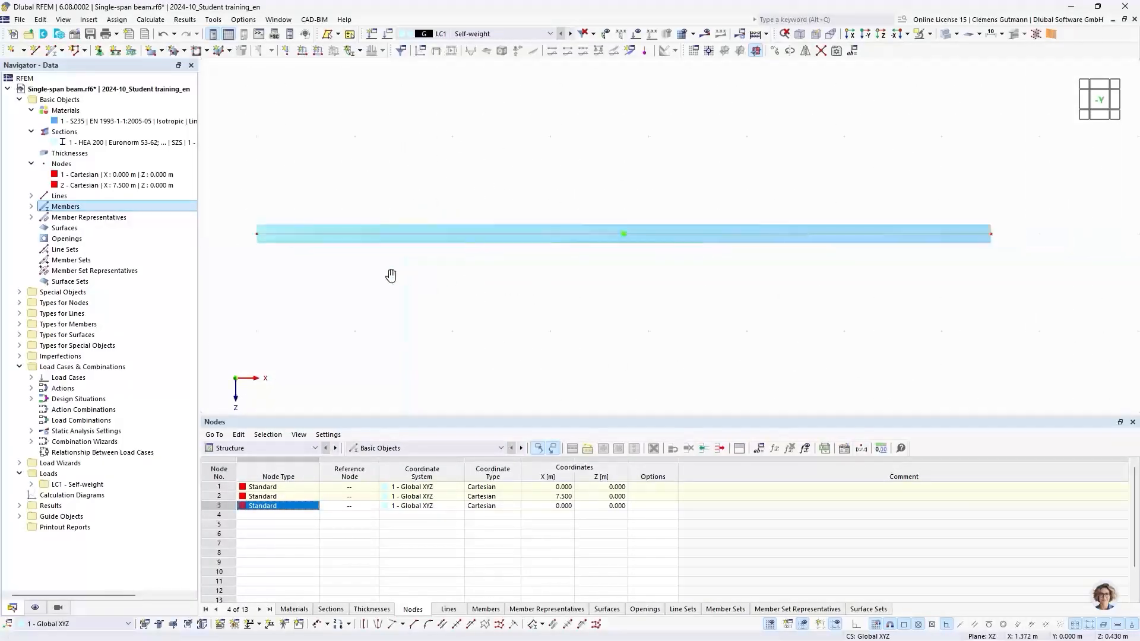
ctrl+middle_drag(310, 283, 420, 307)
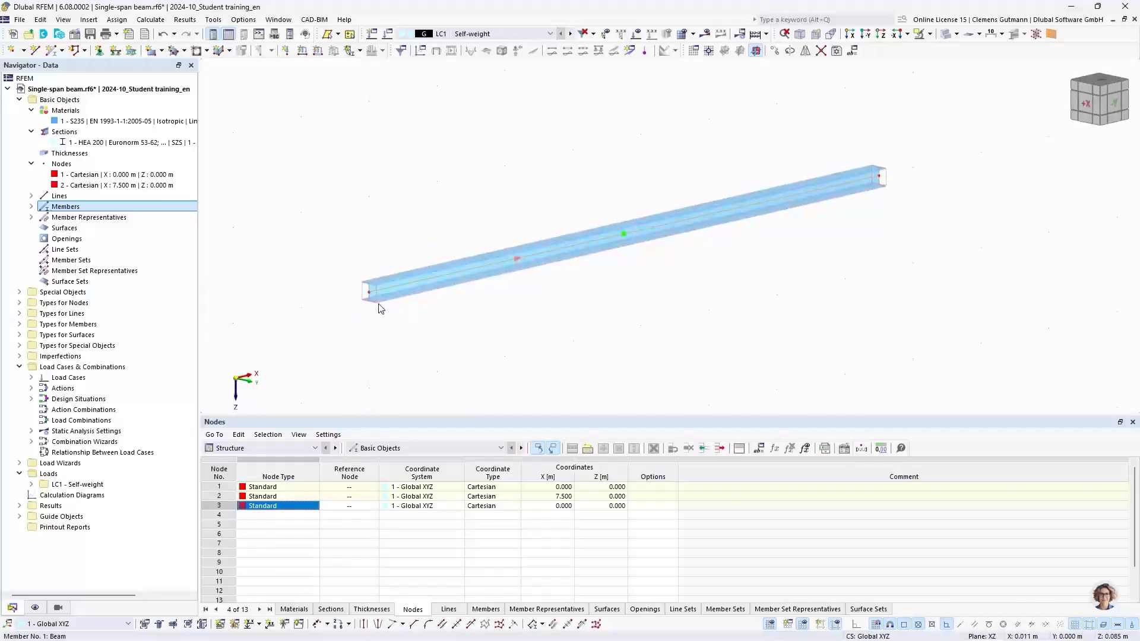
scroll(368, 289, up, 3)
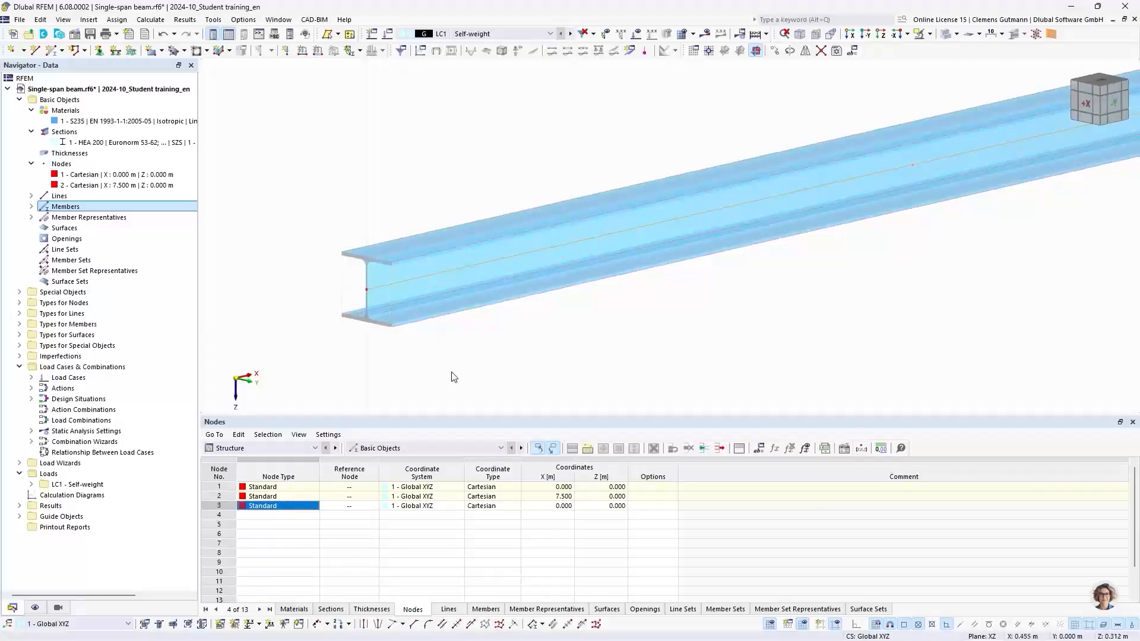
mouse_move(441, 286)
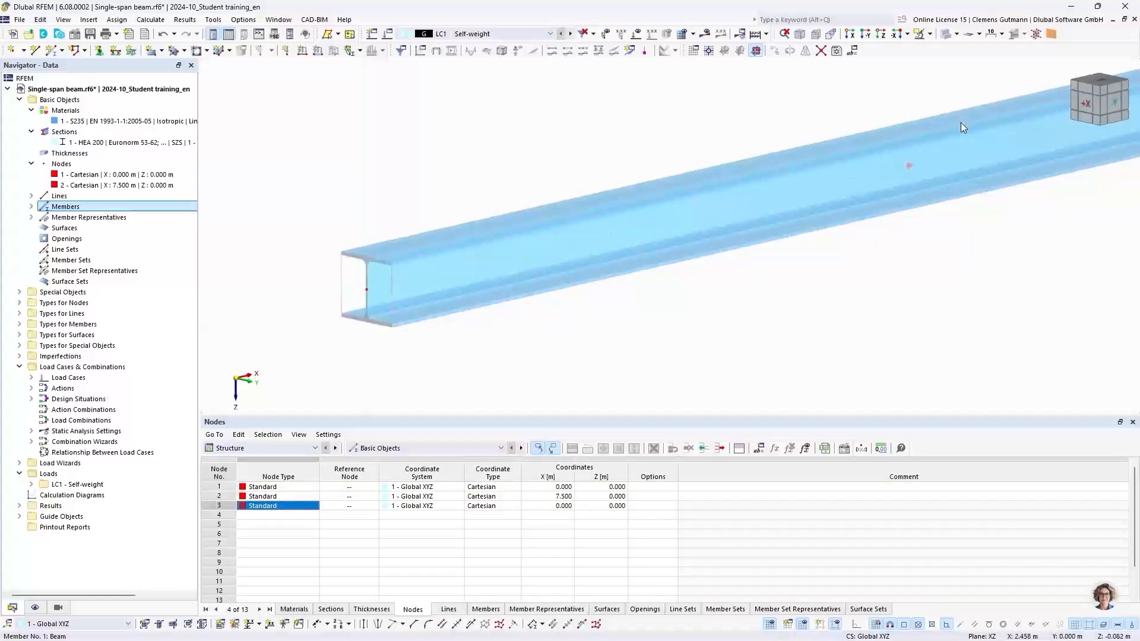
click(957, 35)
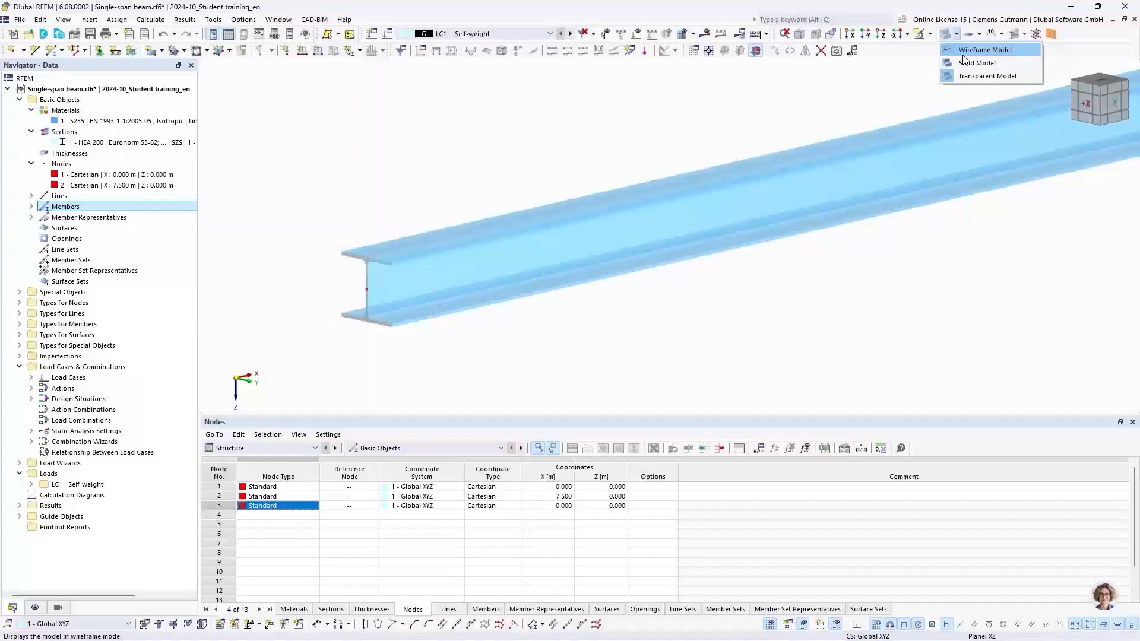
click(963, 55)
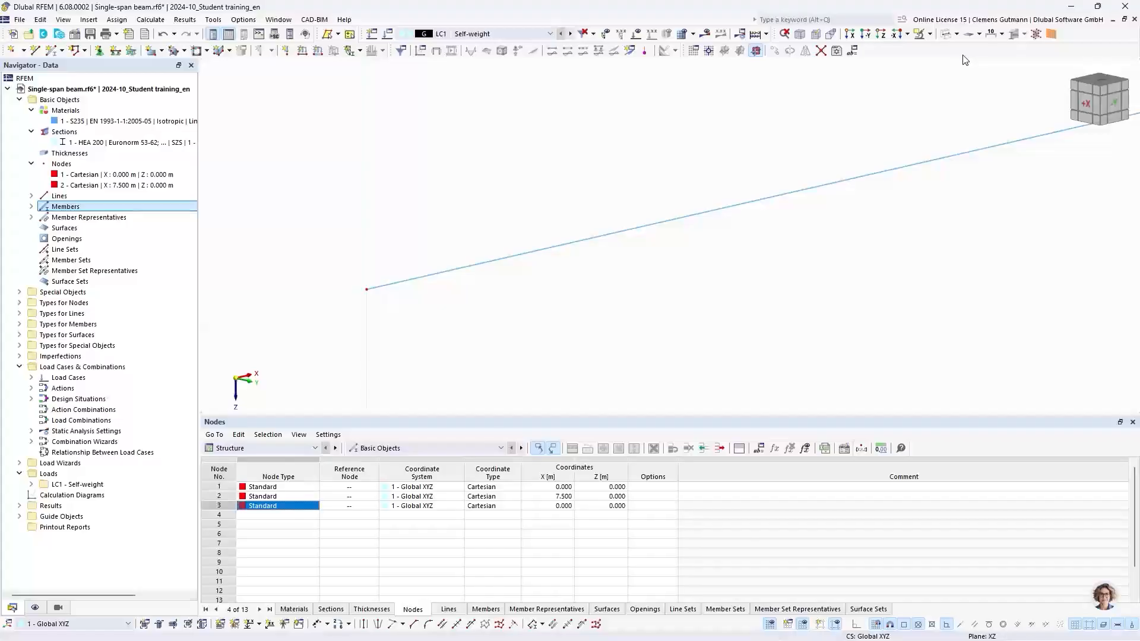
Switch the beam to rendered section display and set the view to the front XZ plane.
scroll(338, 221, down, 3)
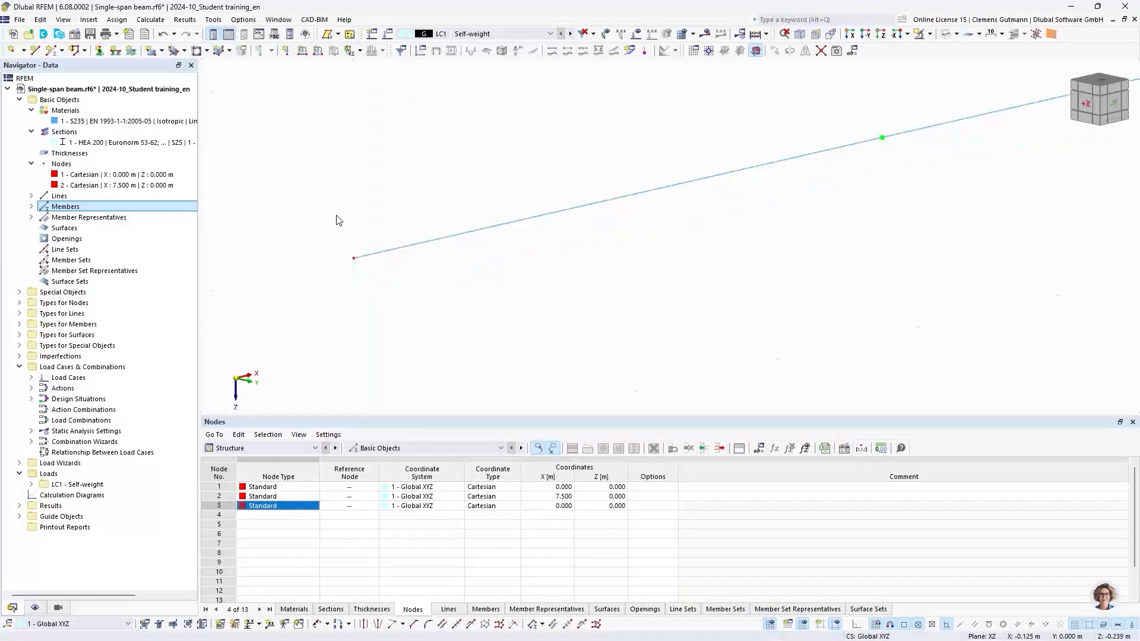
scroll(373, 198, up, 2)
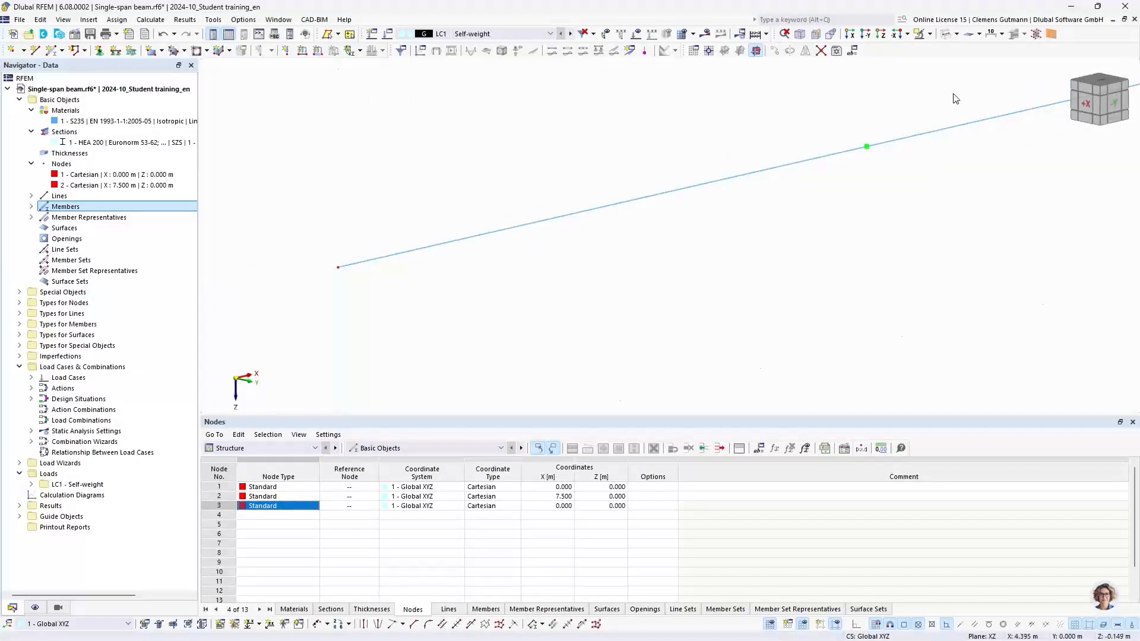
click(947, 35)
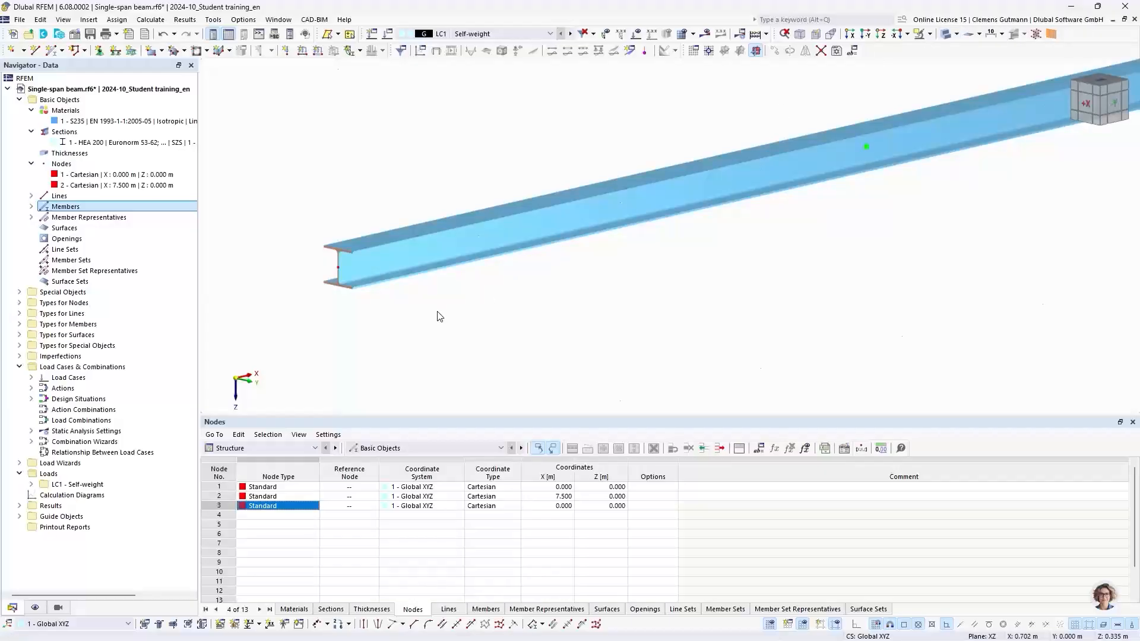
click(944, 36)
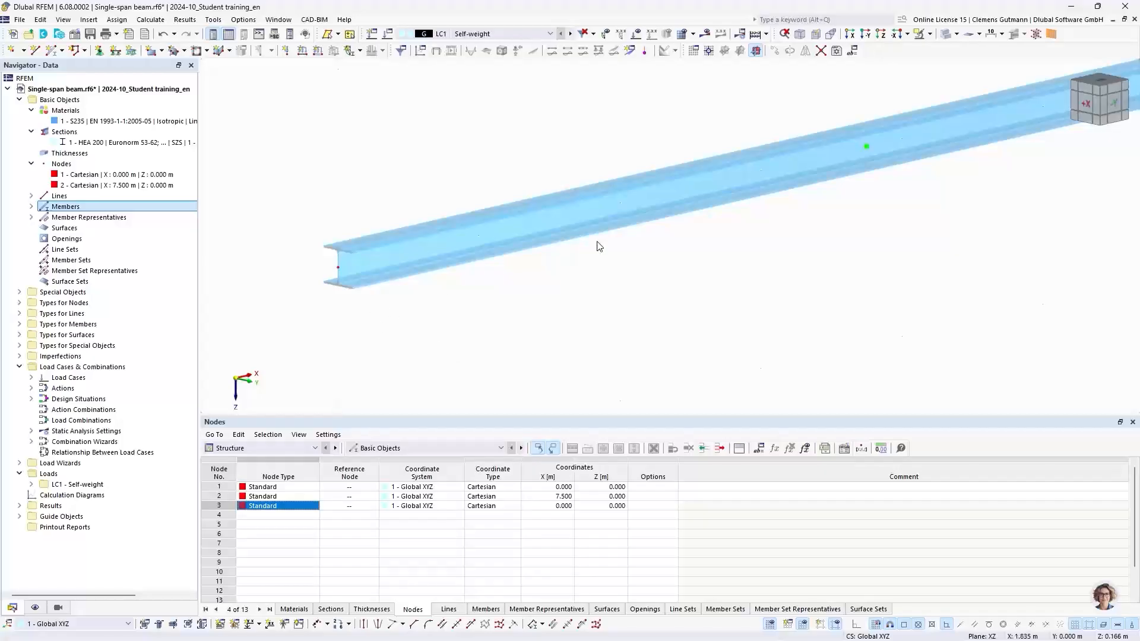
click(1115, 110)
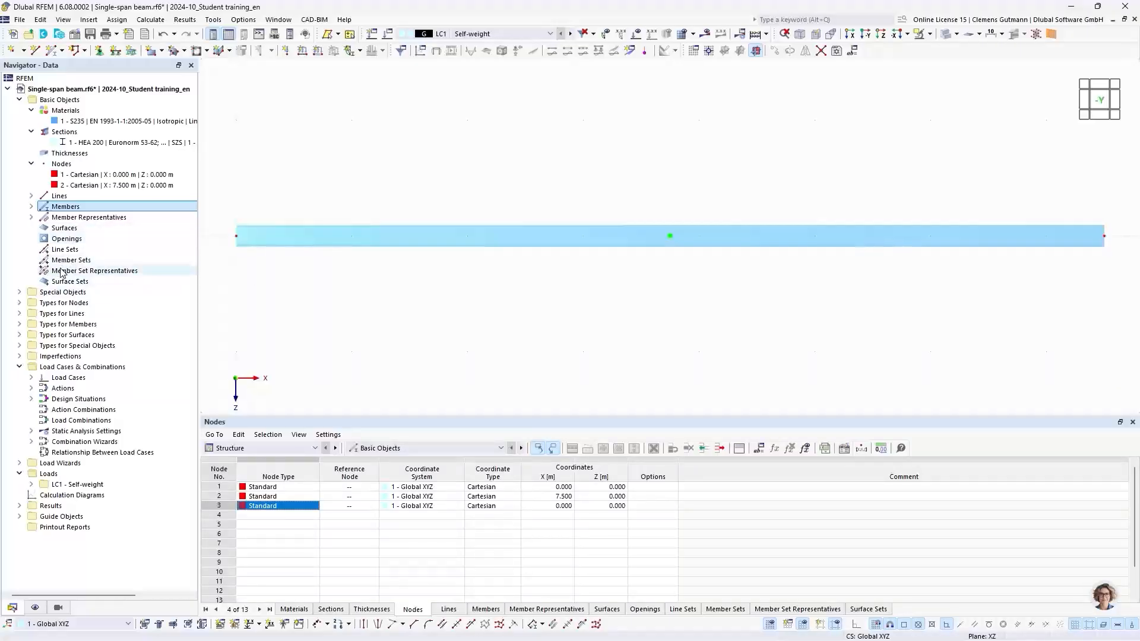
Assign the Hinged nodal support to node 1 at the beam's start.
click(19, 302)
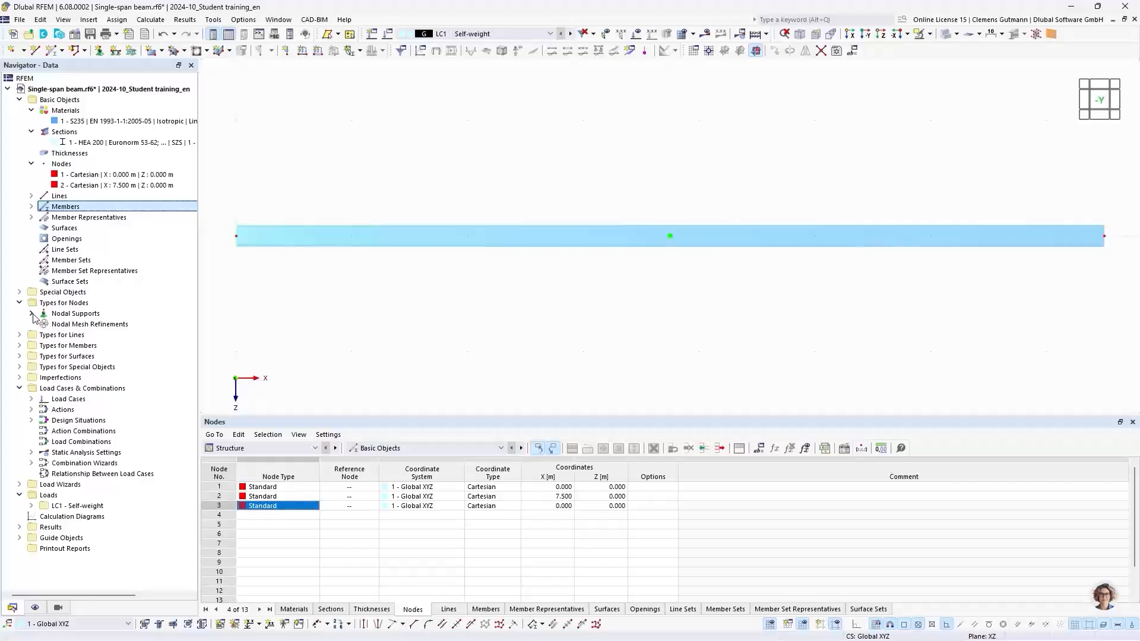
click(31, 313)
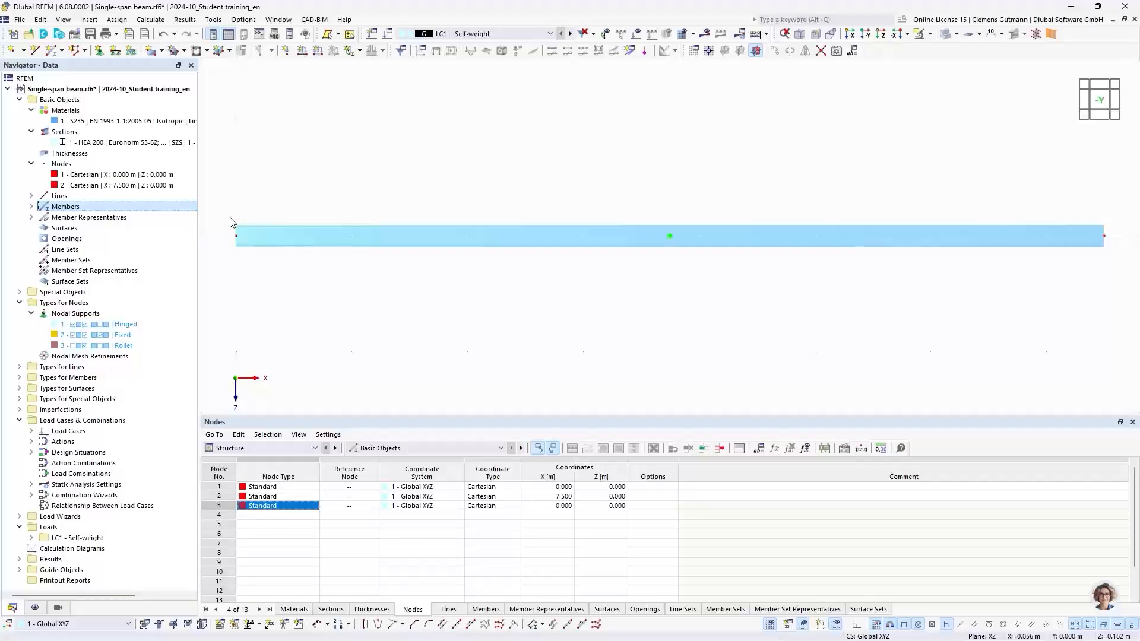
right_click(107, 331)
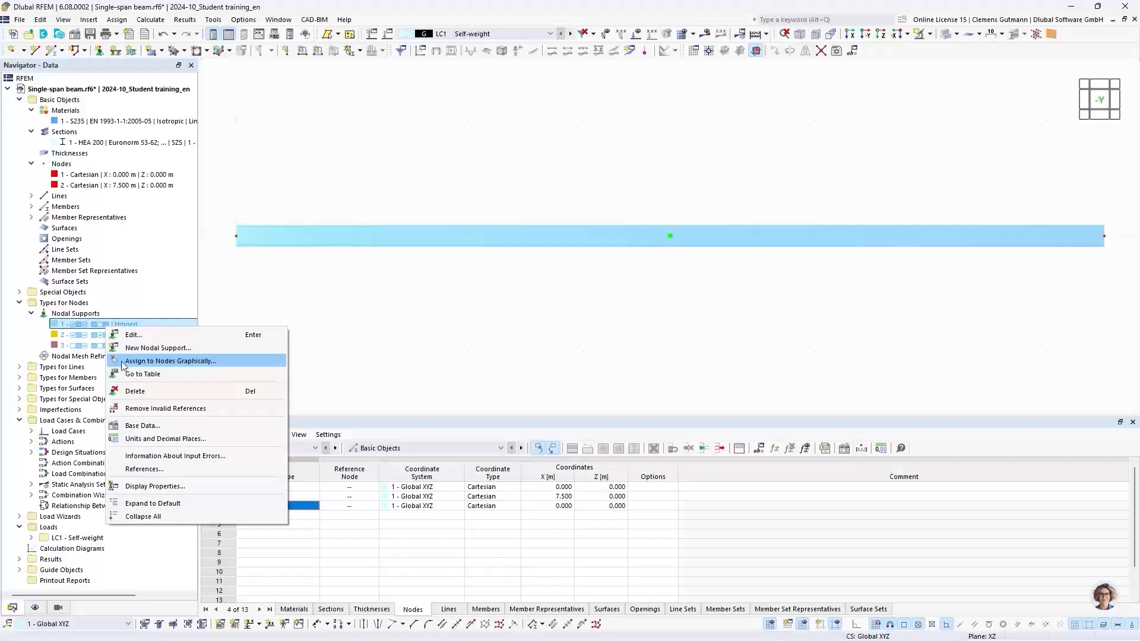
click(172, 363)
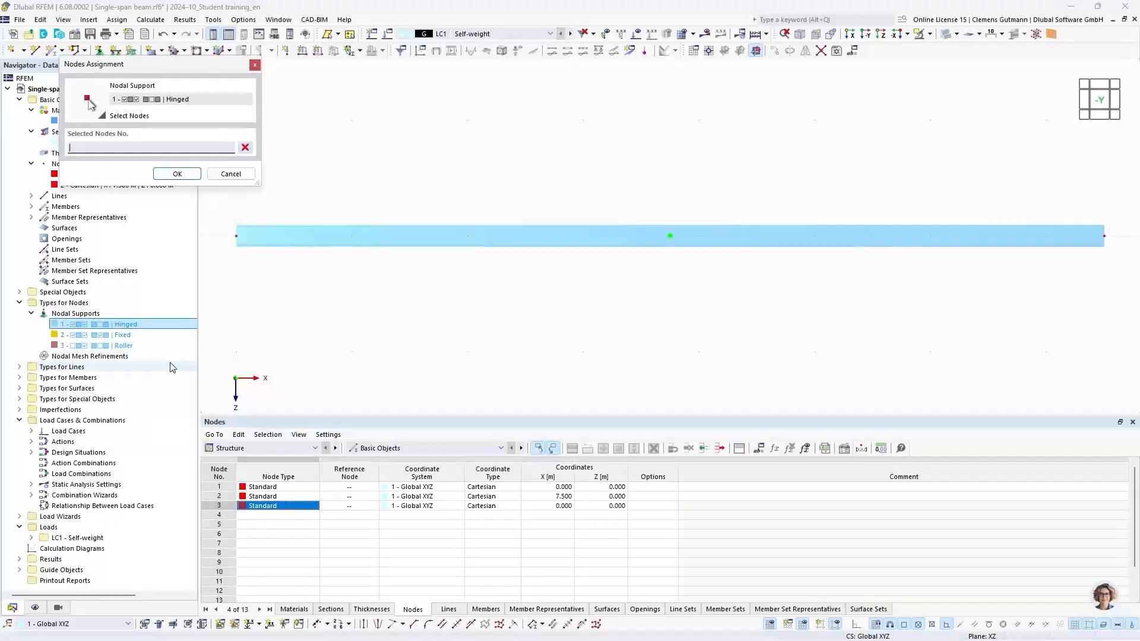
click(236, 236)
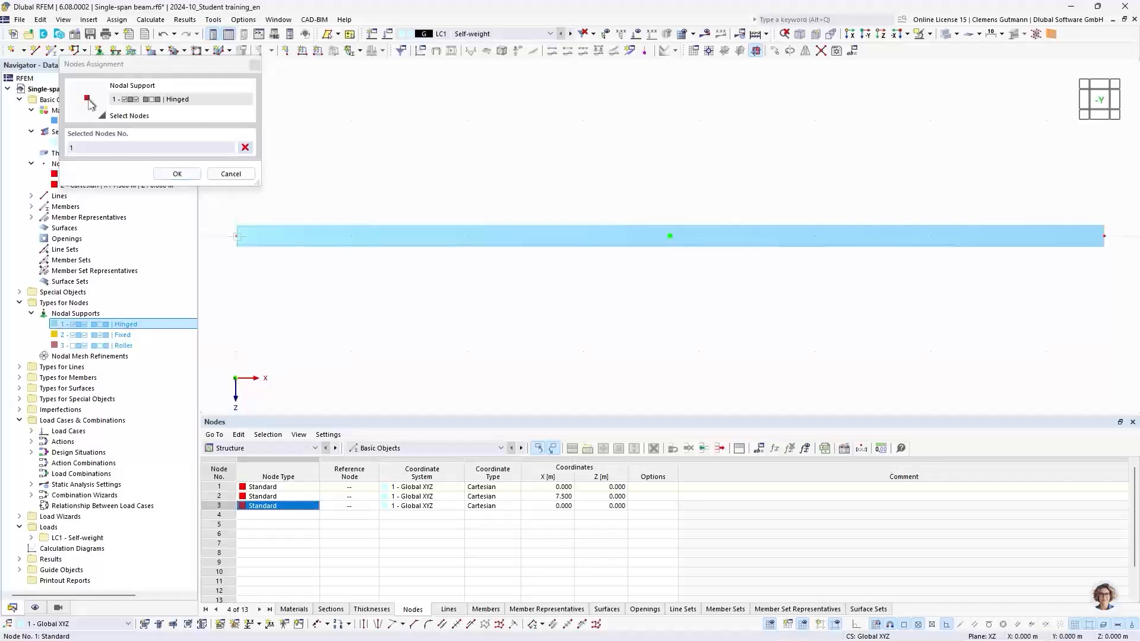
click(176, 173)
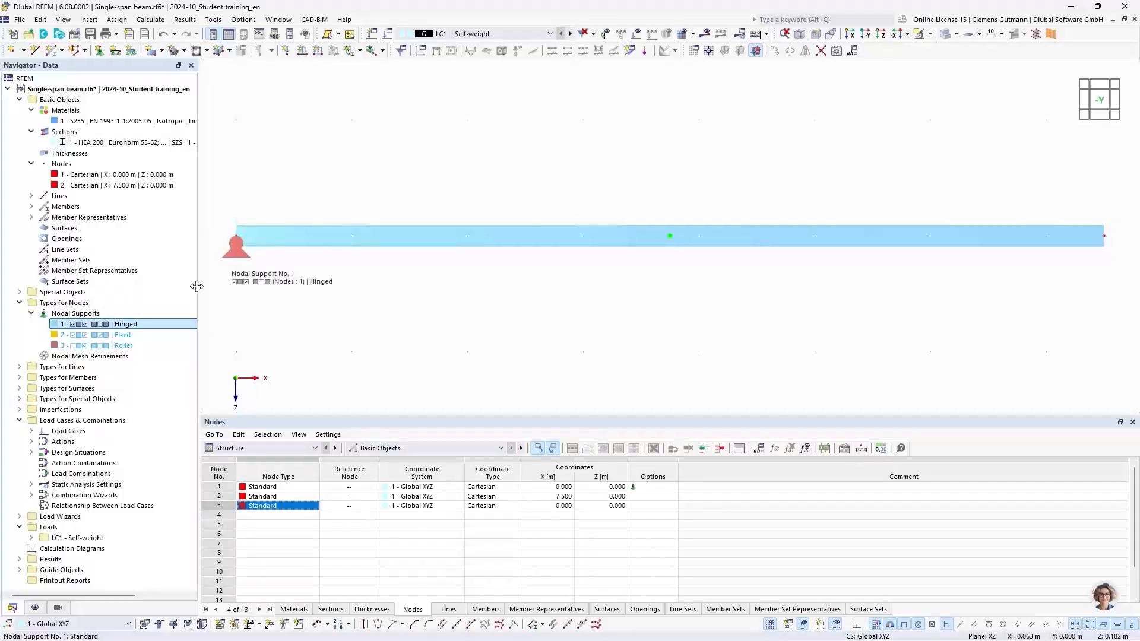
Assign the Roller nodal support to node 2 at the beam's end.
right_click(132, 346)
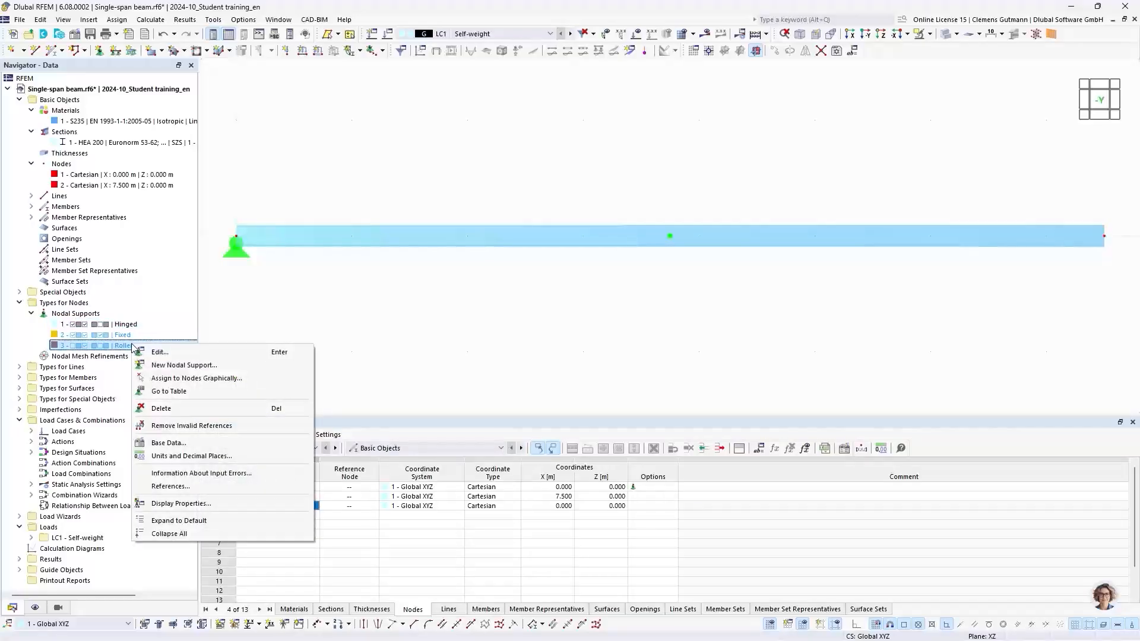
click(172, 378)
click(1104, 237)
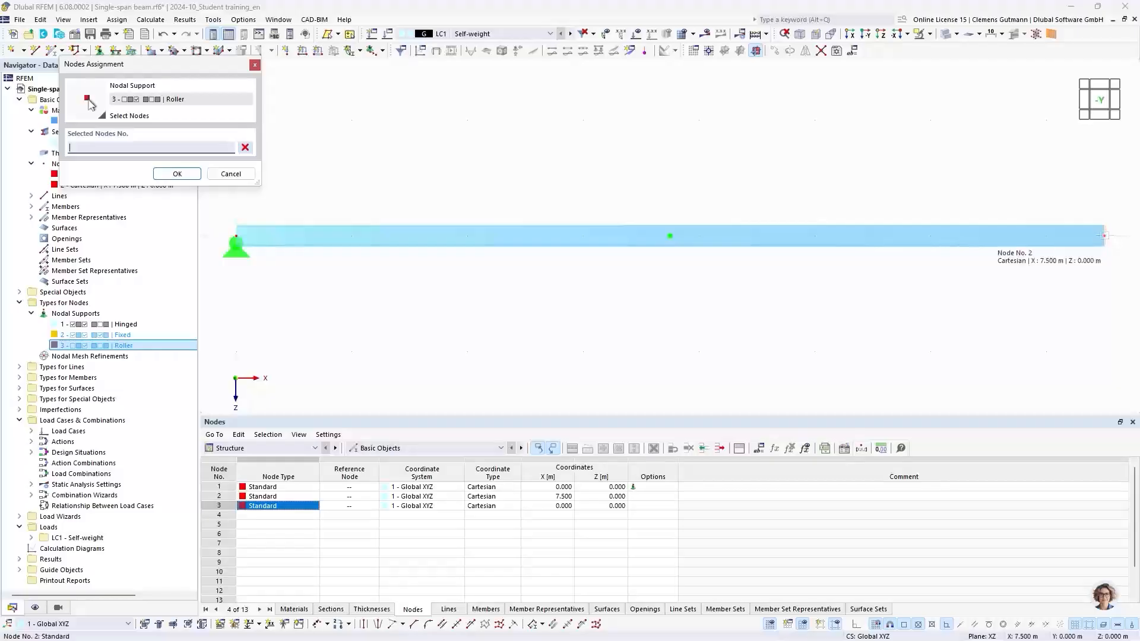
click(195, 176)
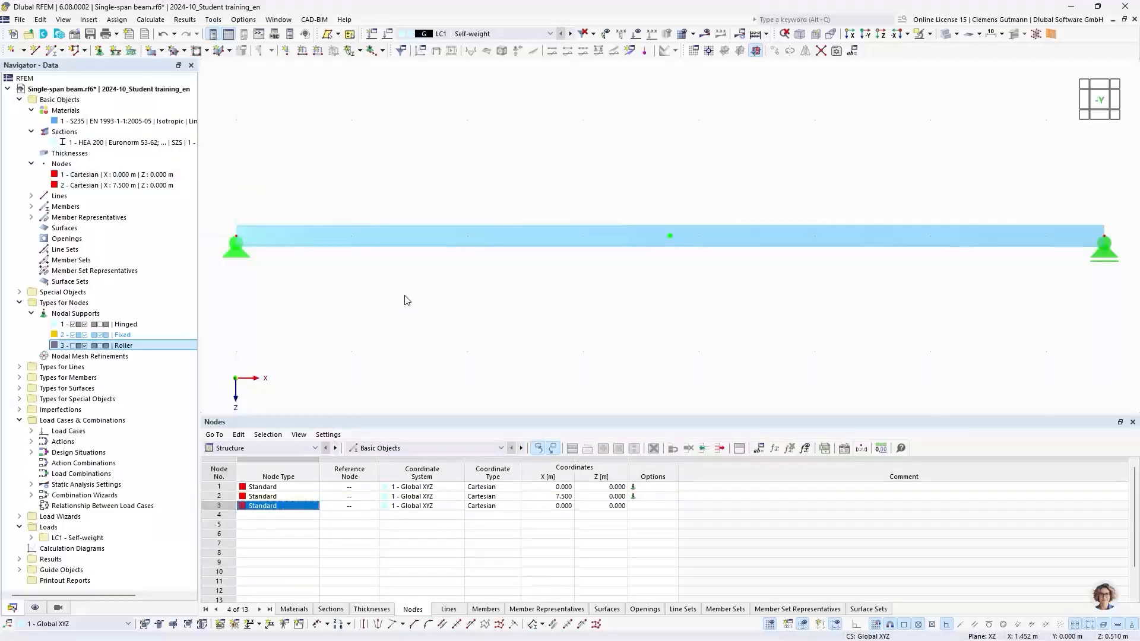
Open the Roller nodal support definition to review its support conditions.
click(118, 348)
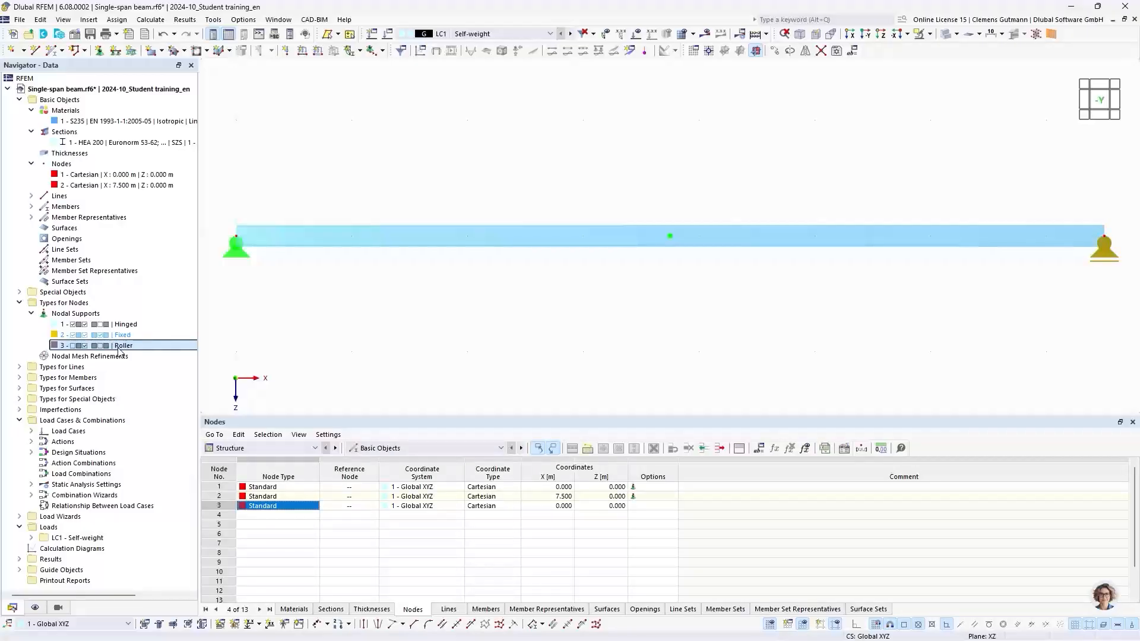
double_click(119, 346)
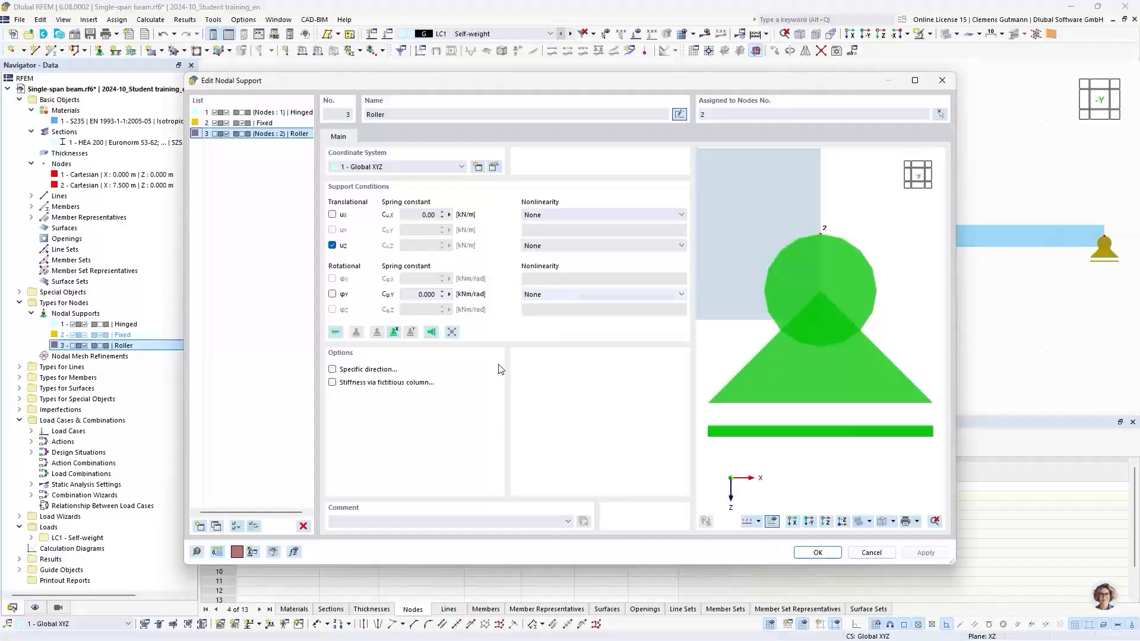
click(819, 555)
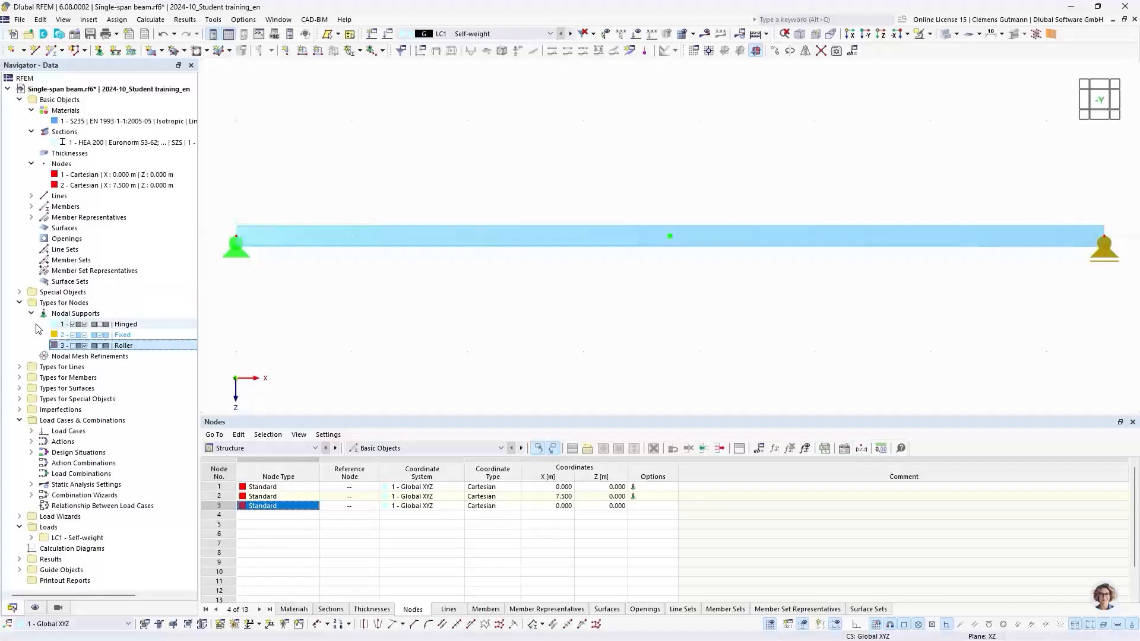
Open Divide Member Using Distance for the beam member and set the distance from the member start to 4.5 m.
click(19, 303)
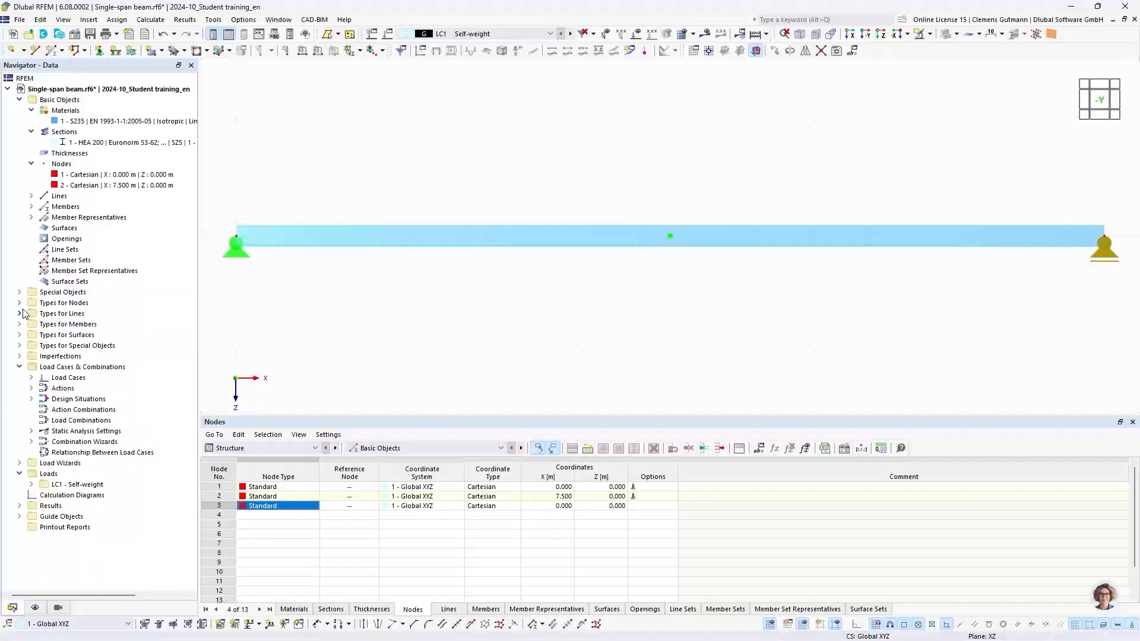
click(32, 377)
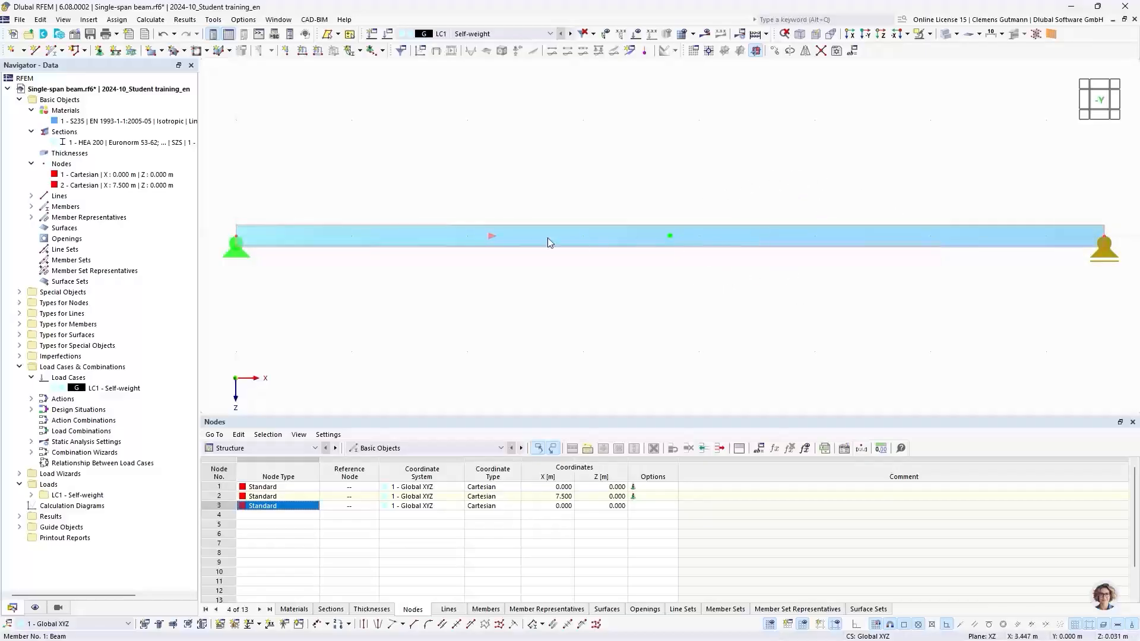
right_click(505, 233)
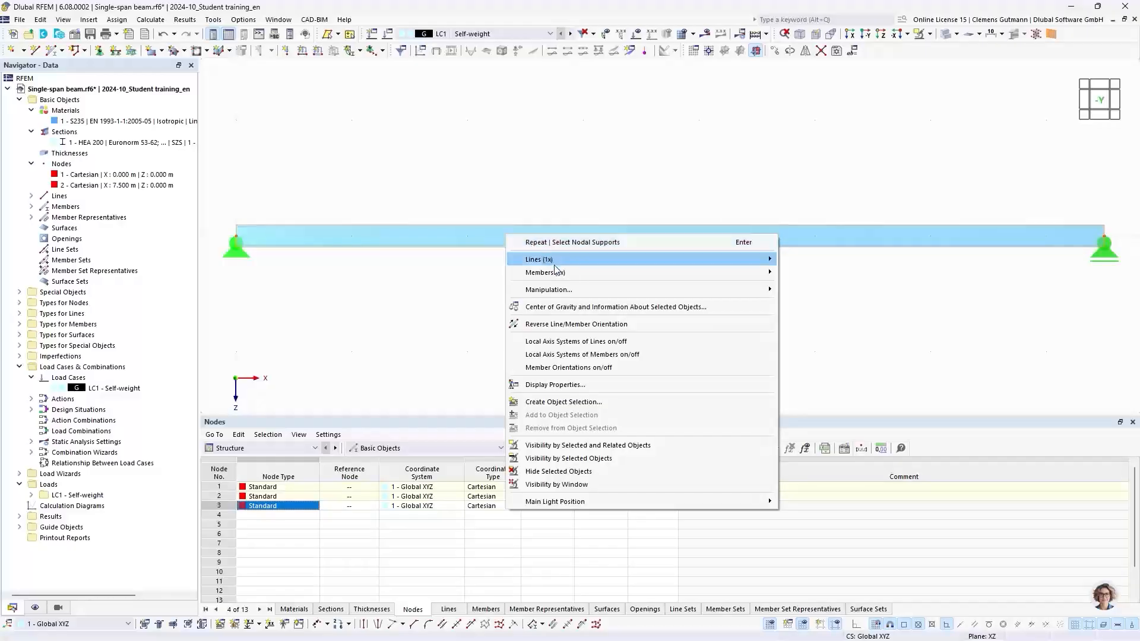
mouse_move(560, 274)
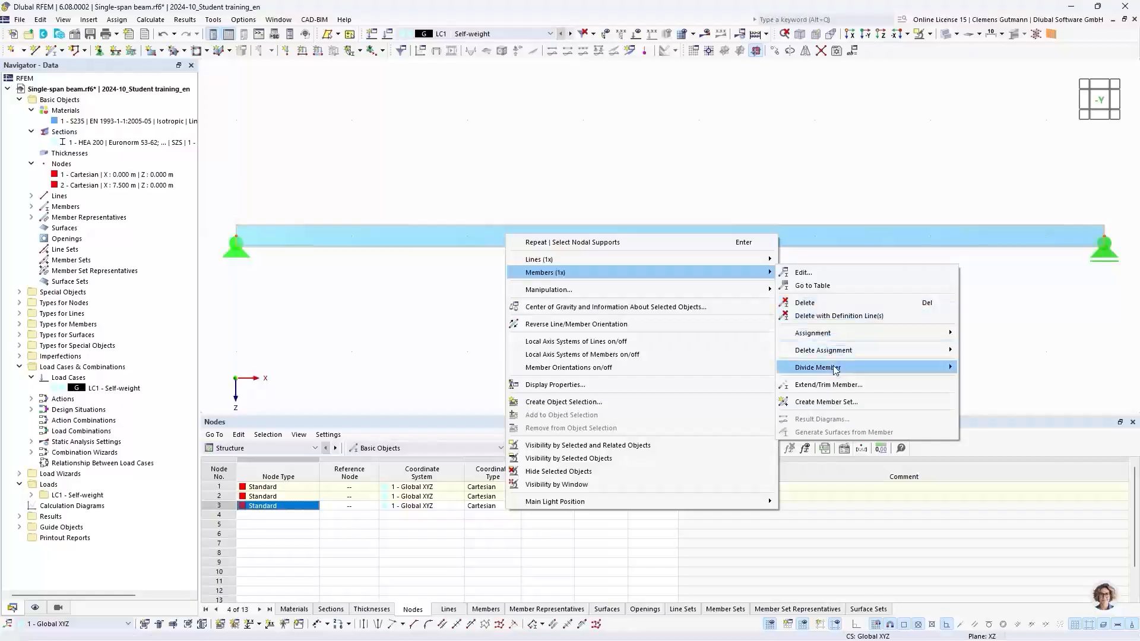
mouse_move(835, 368)
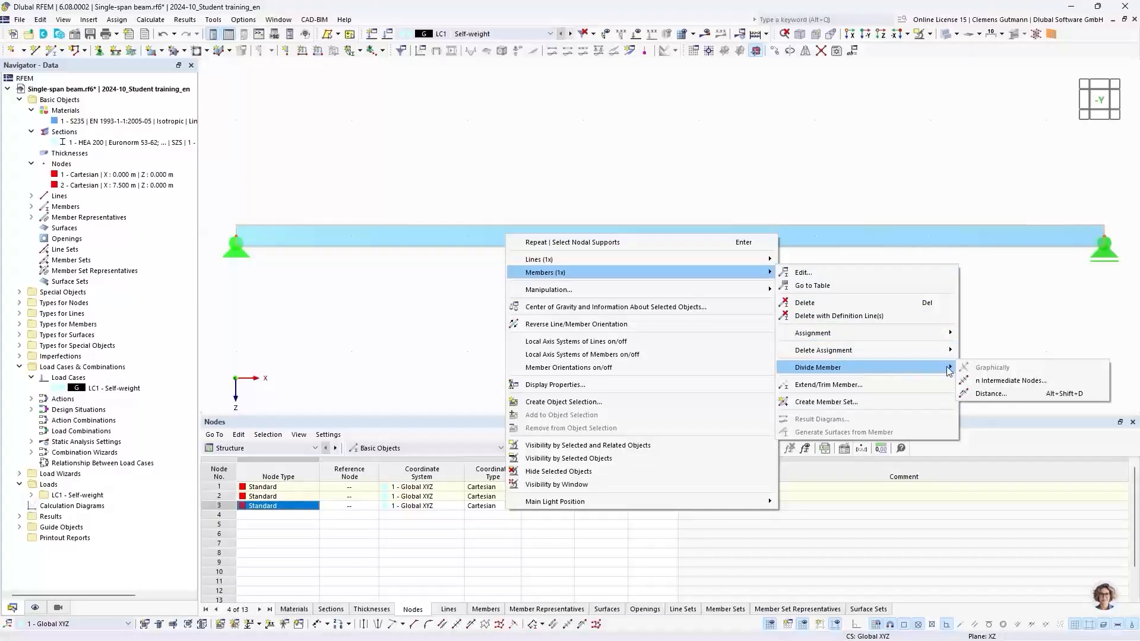
click(988, 394)
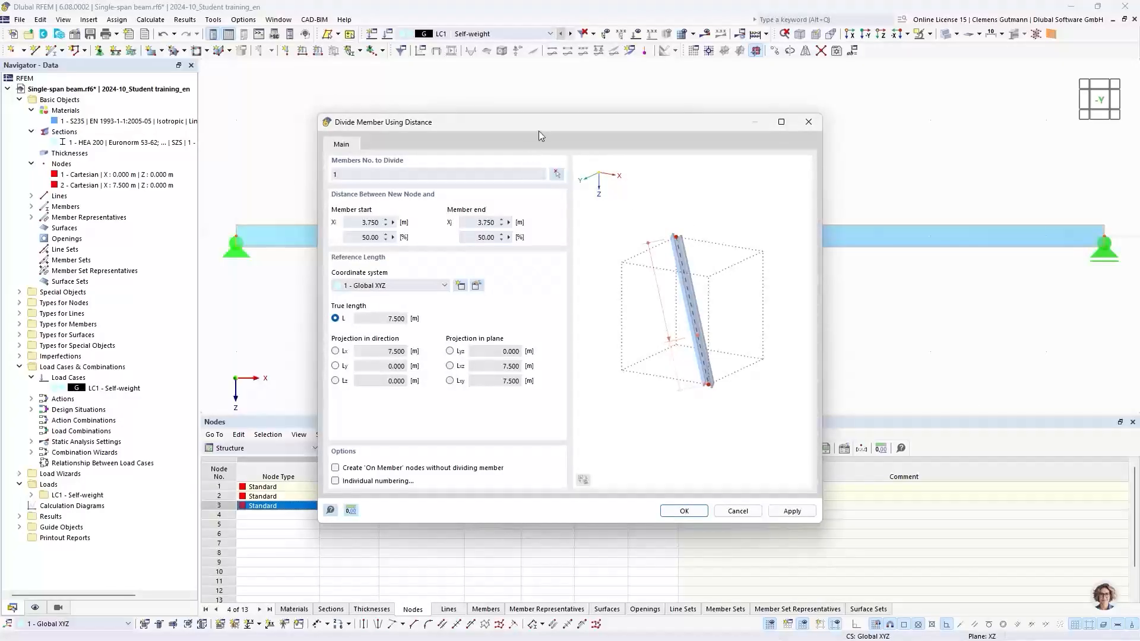
drag(539, 126, 531, 281)
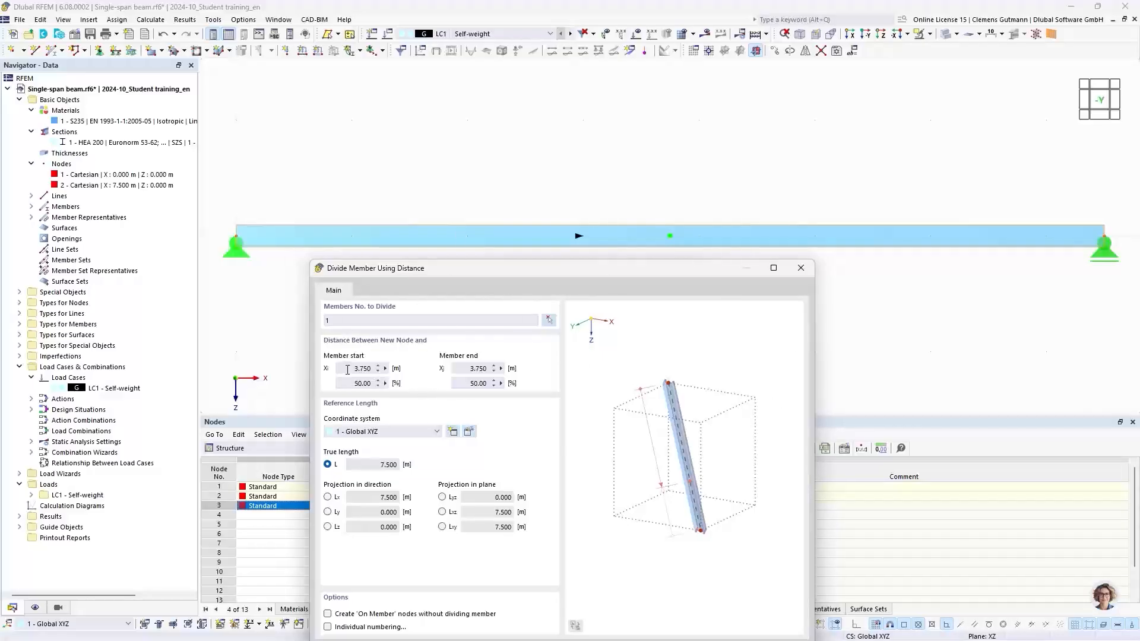
drag(347, 370, 388, 368)
text(4)
text(.)
text(5)
key(Tab)
Enable creating an 'On Member' node without dividing the member and confirm the division.
drag(601, 270, 610, 181)
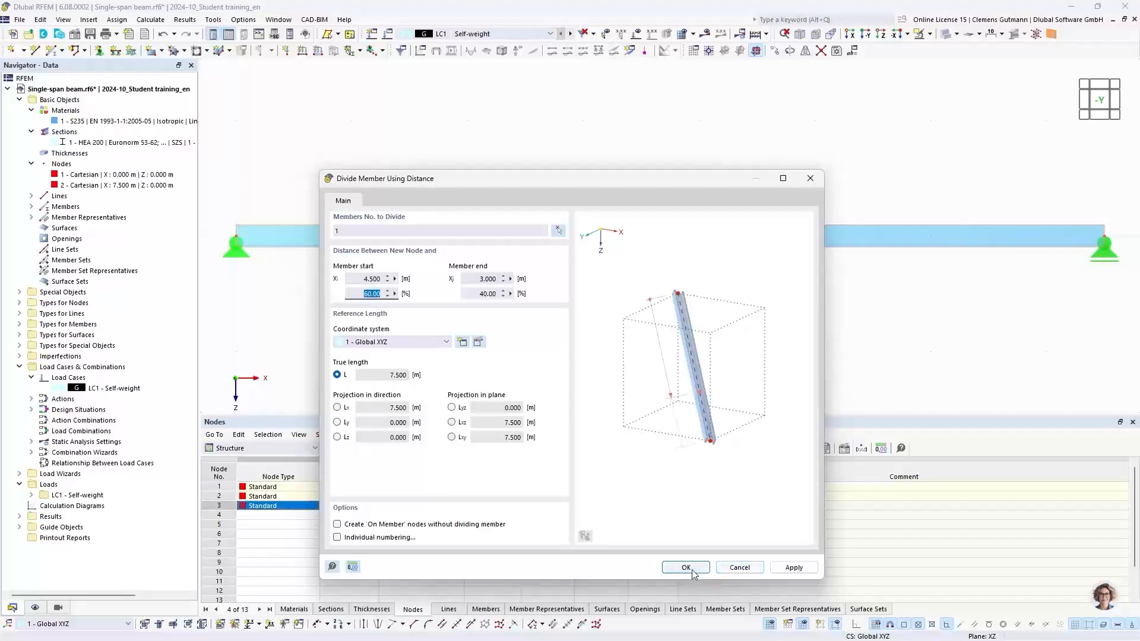
drag(643, 183, 596, 262)
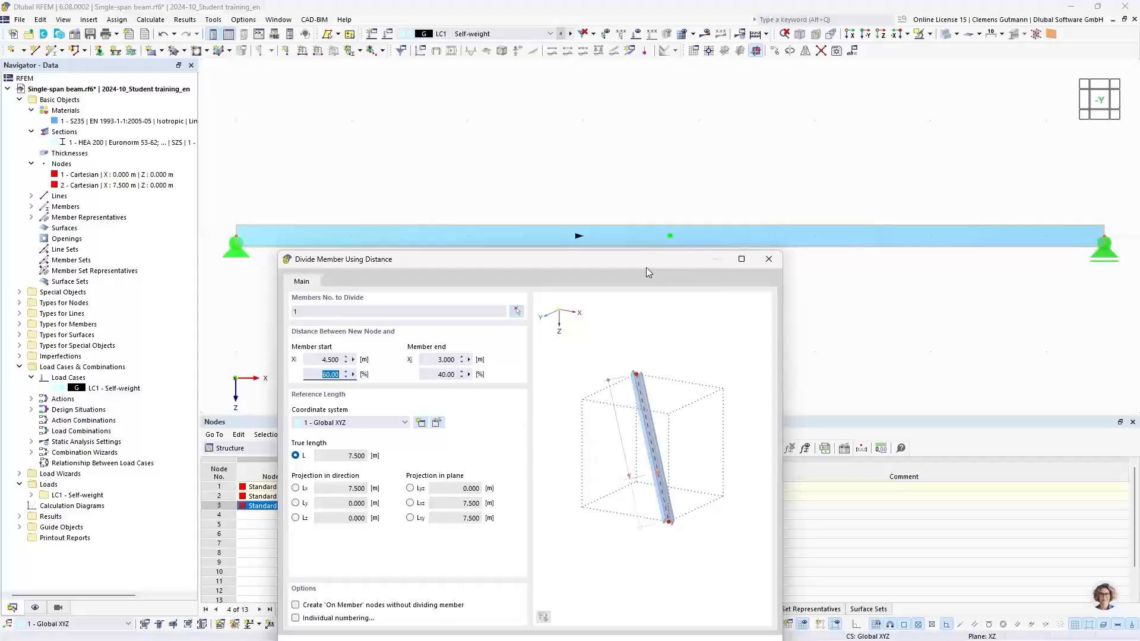
drag(642, 266, 648, 125)
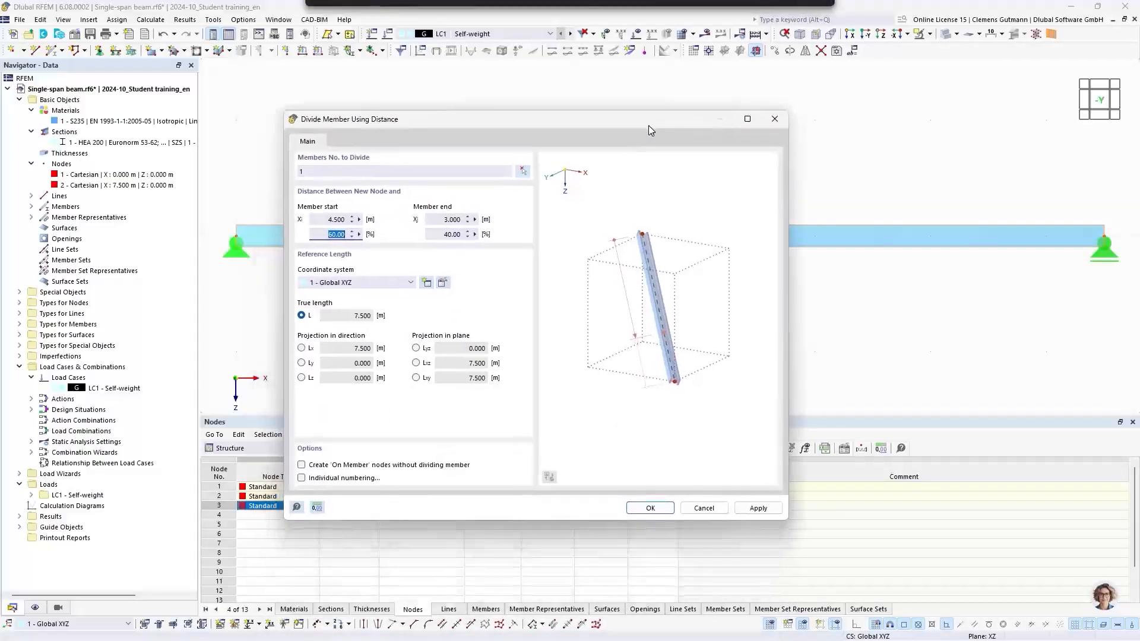
drag(508, 130, 618, 134)
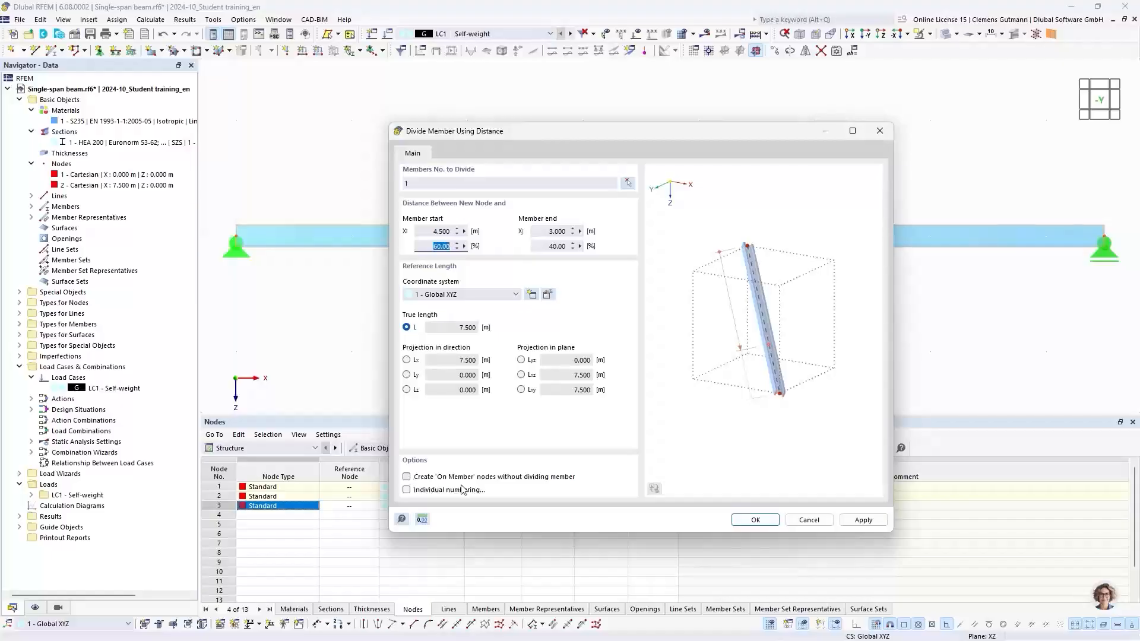
click(408, 478)
click(763, 521)
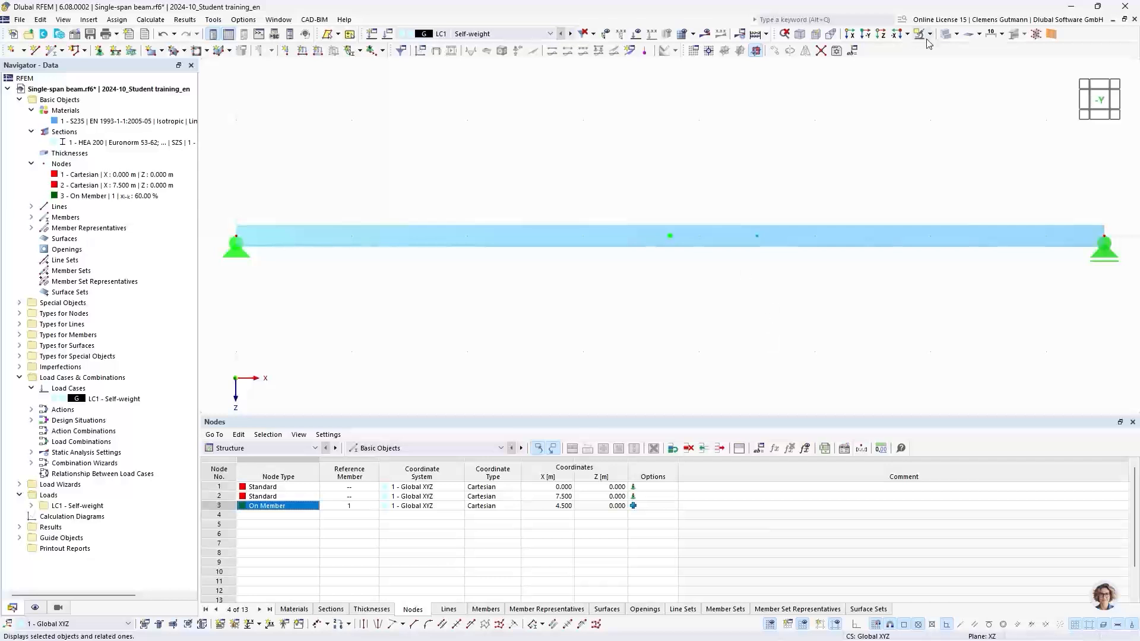
Switch the model display back to wireframe mode.
click(948, 35)
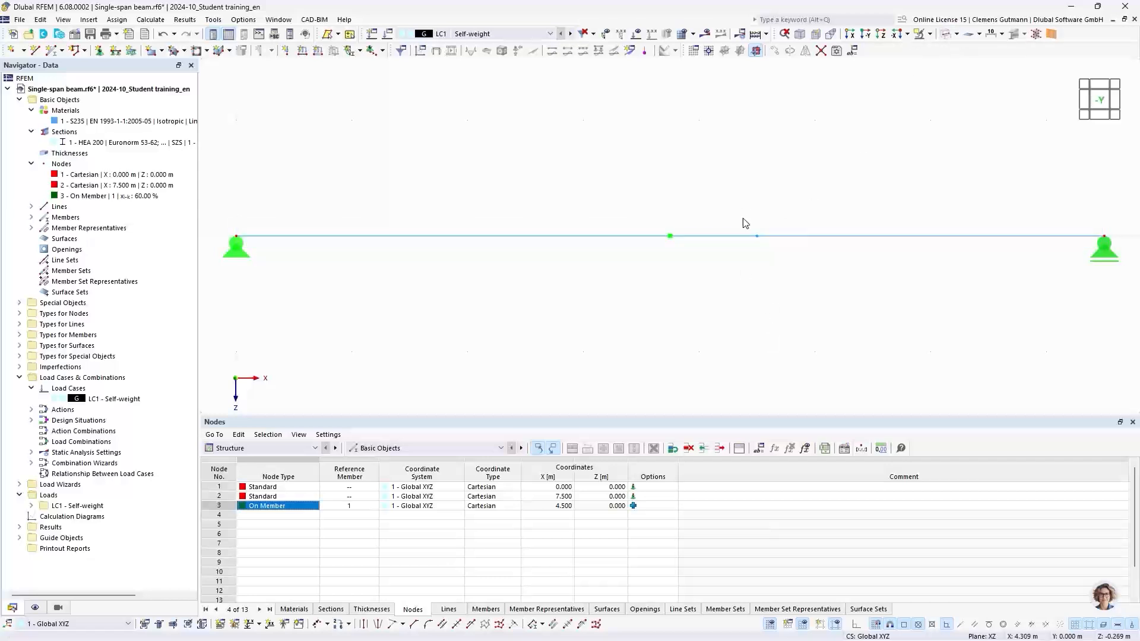
drag(735, 205, 772, 269)
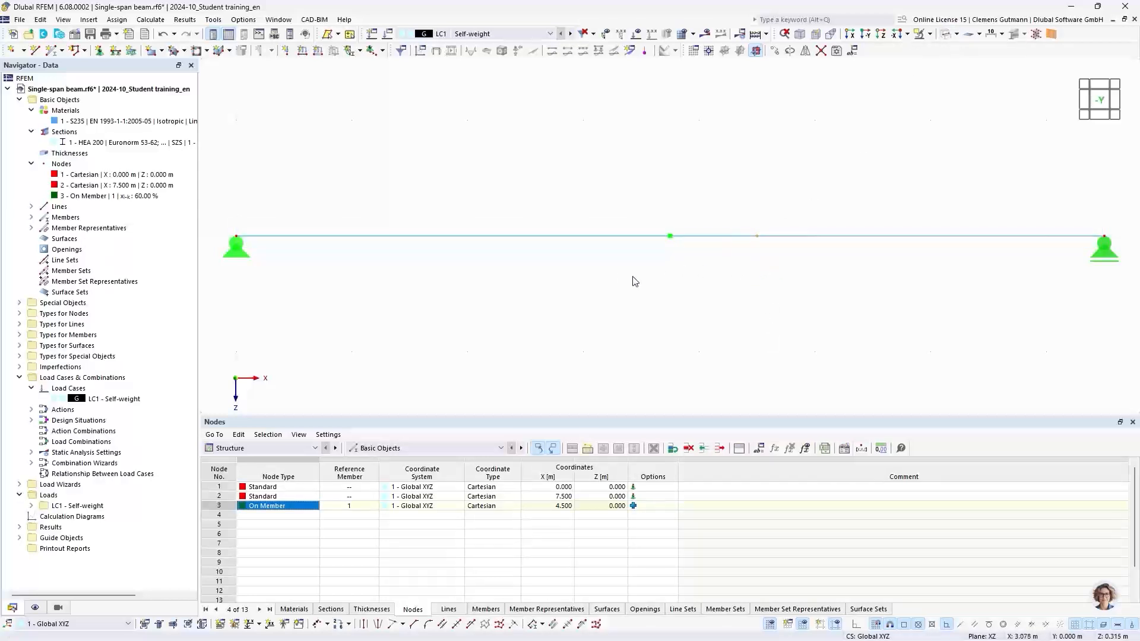
click(724, 277)
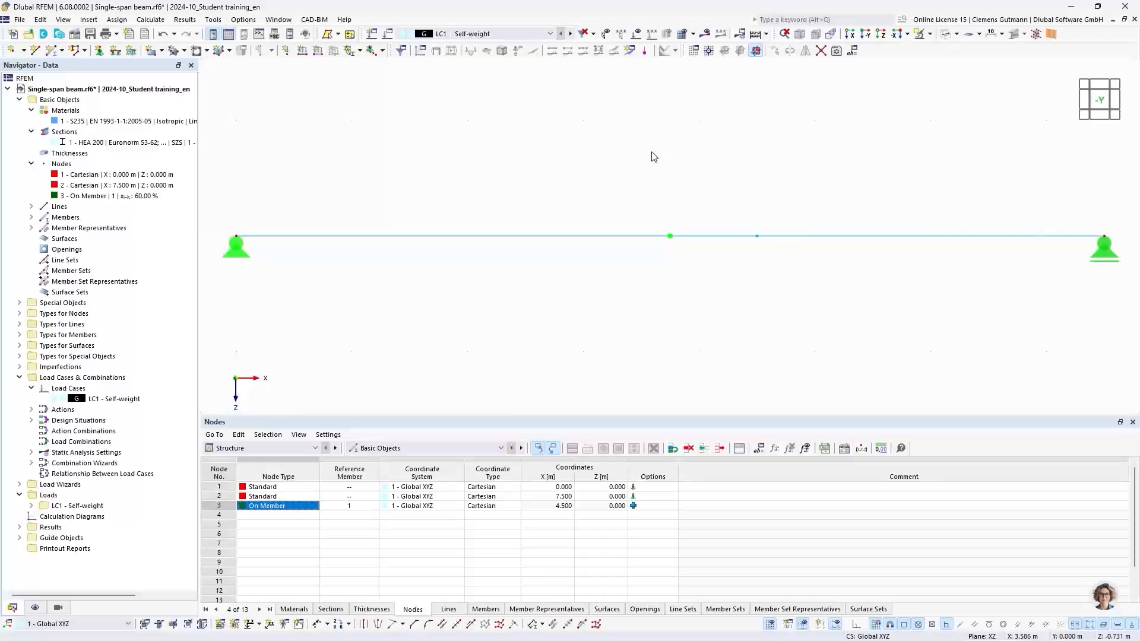
Create a nodal force of 10 kN in global Z on the on-member node 3 in LC1.
click(286, 51)
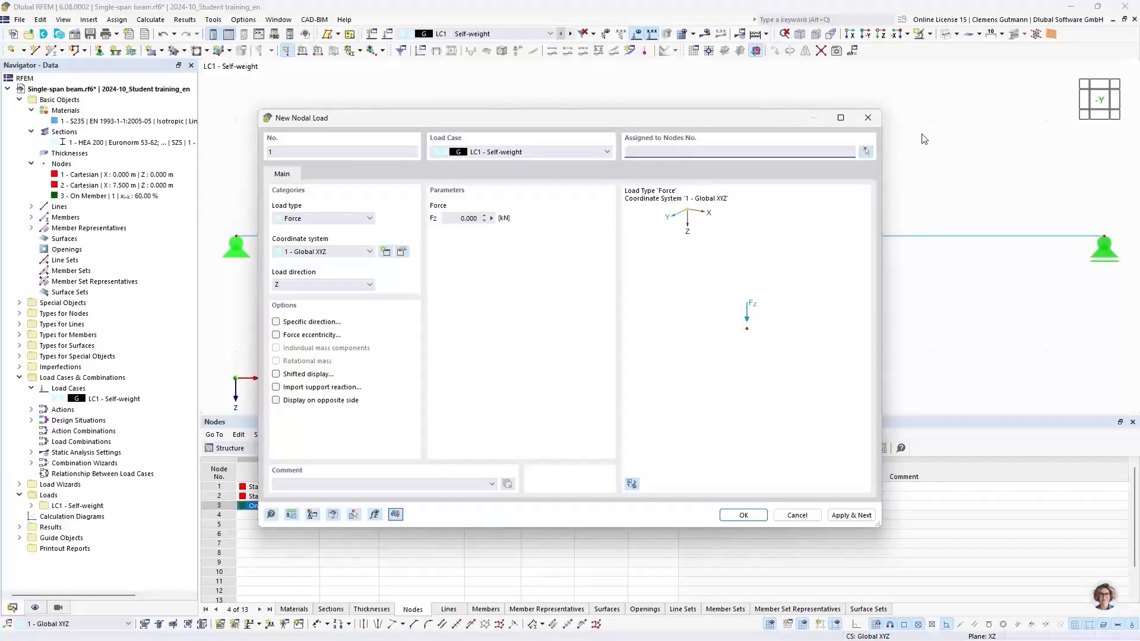
click(865, 153)
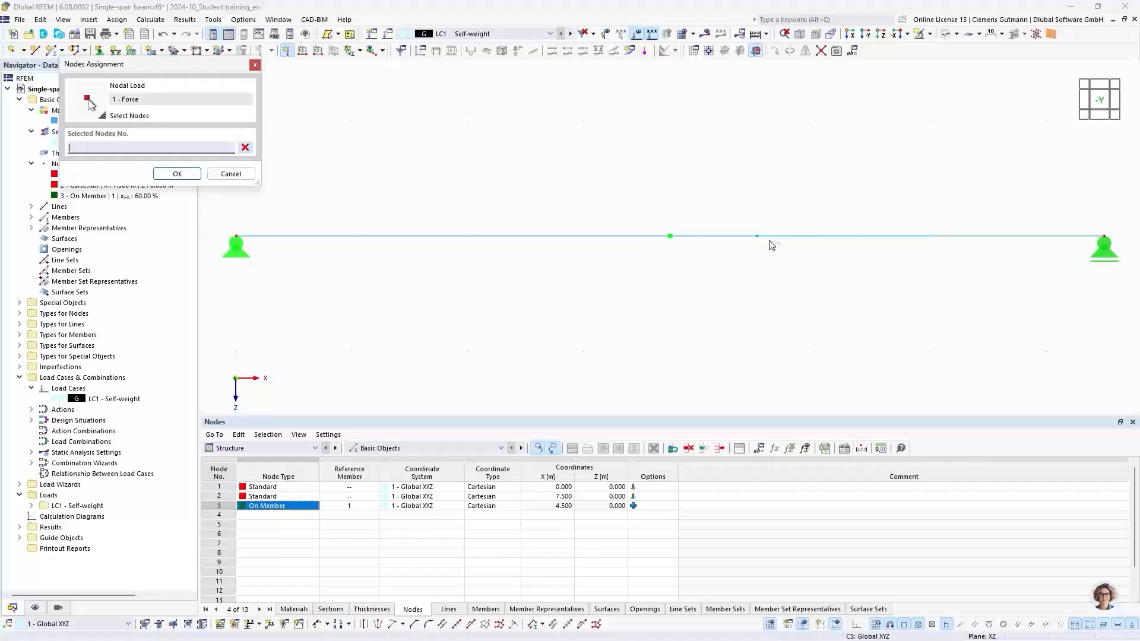
click(757, 236)
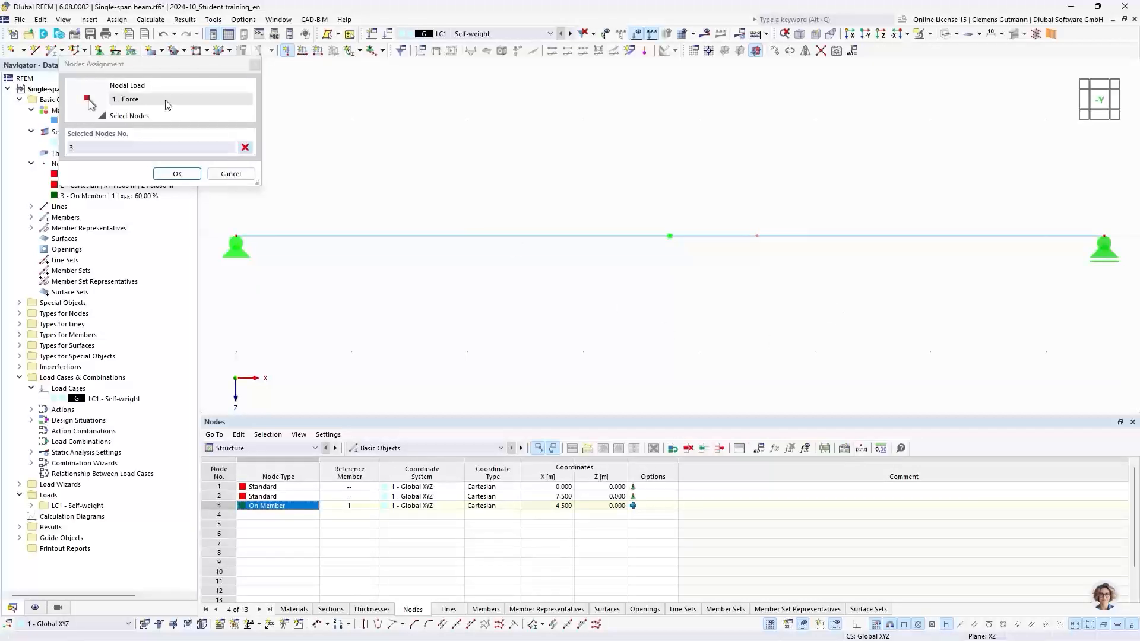
click(159, 173)
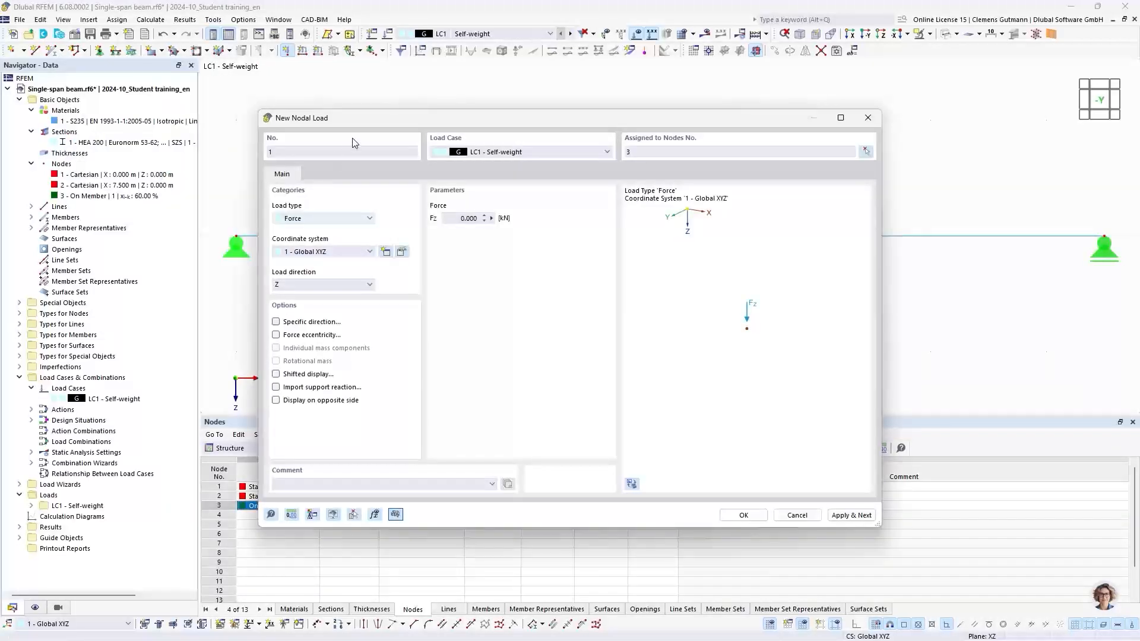
click(502, 219)
text(10)
key(Tab)
click(743, 515)
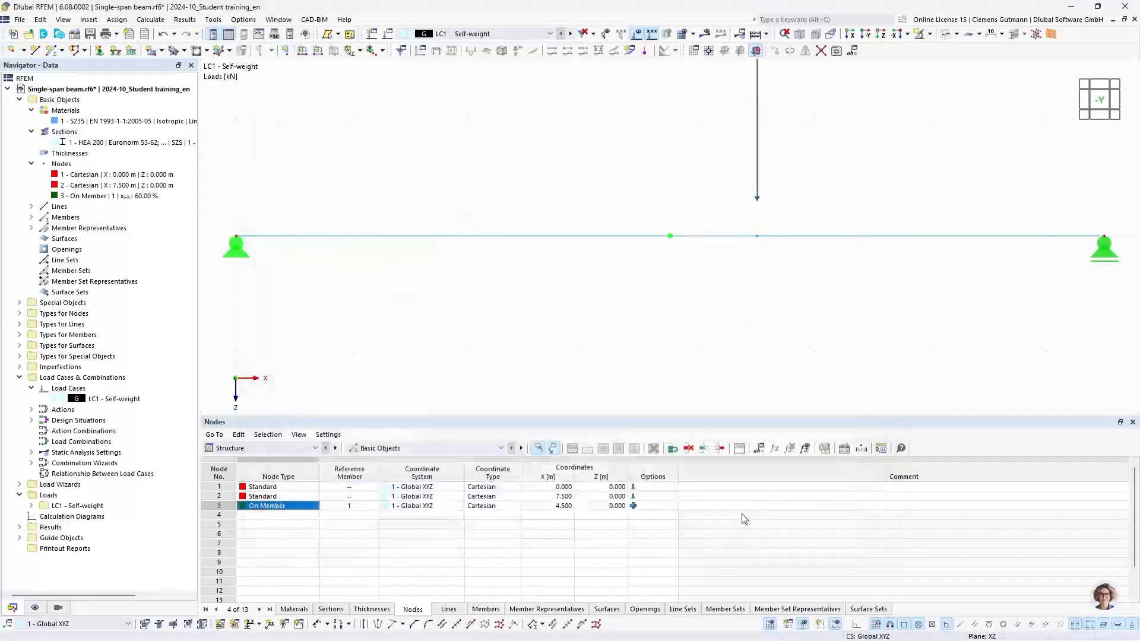
Calculate the current load case LC1.
click(1097, 101)
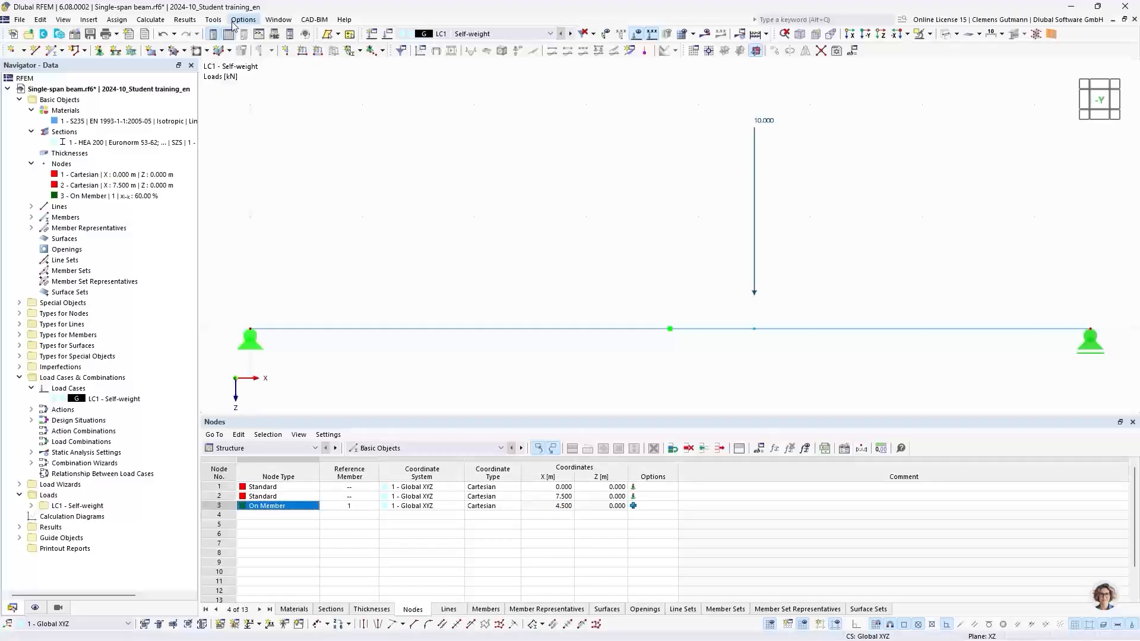
click(148, 19)
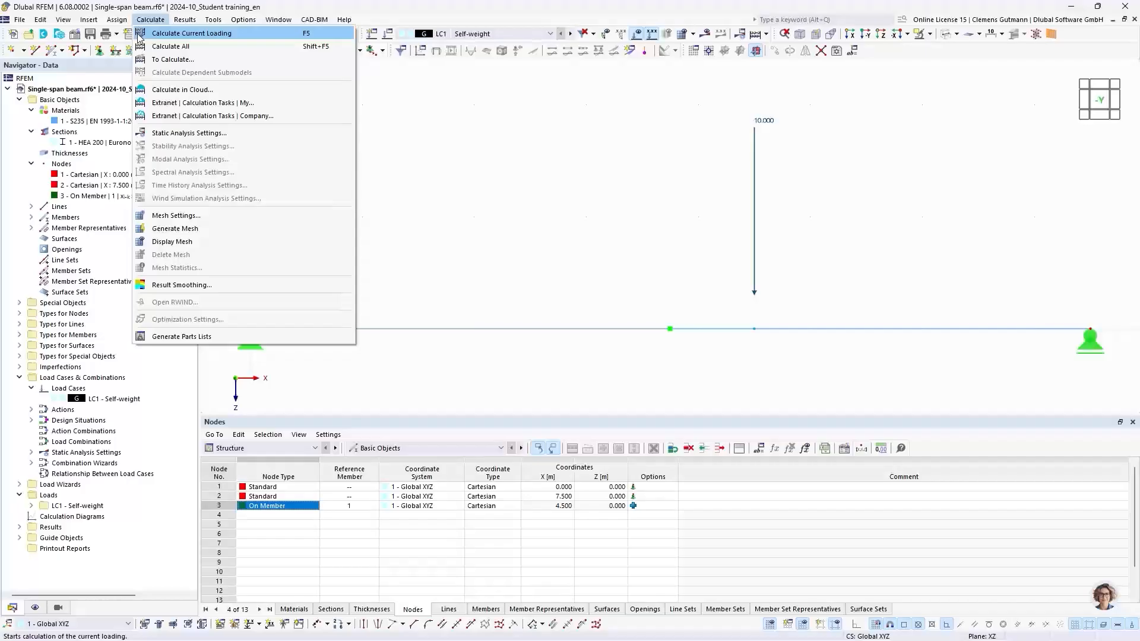
click(234, 34)
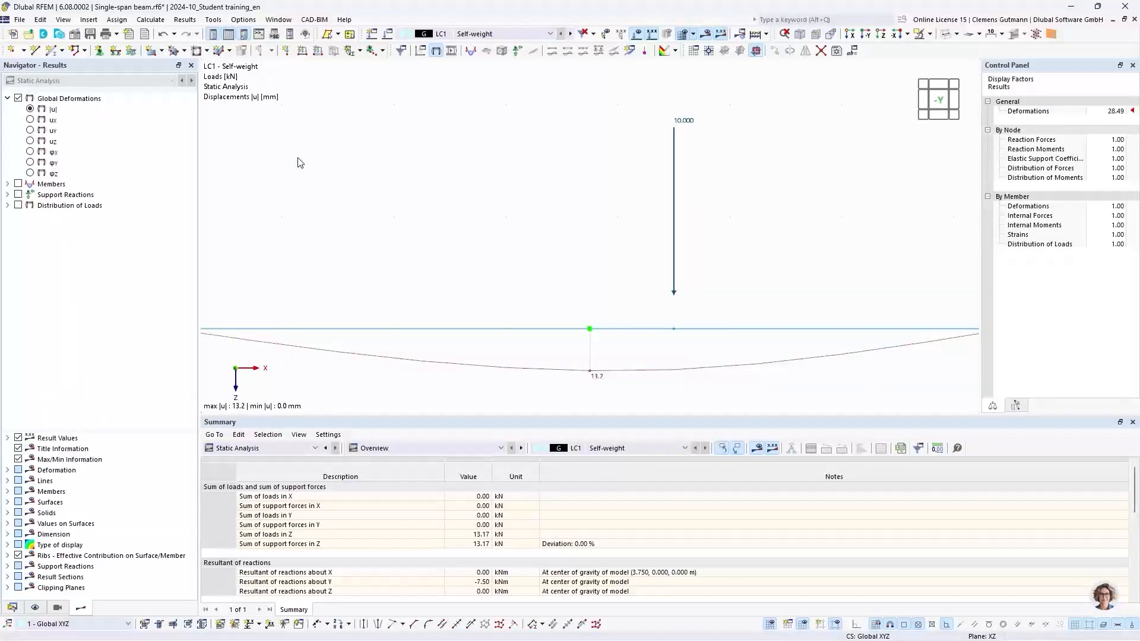
Switch to the results navigator and turn on the display of support reactions.
scroll(663, 280, down, 1)
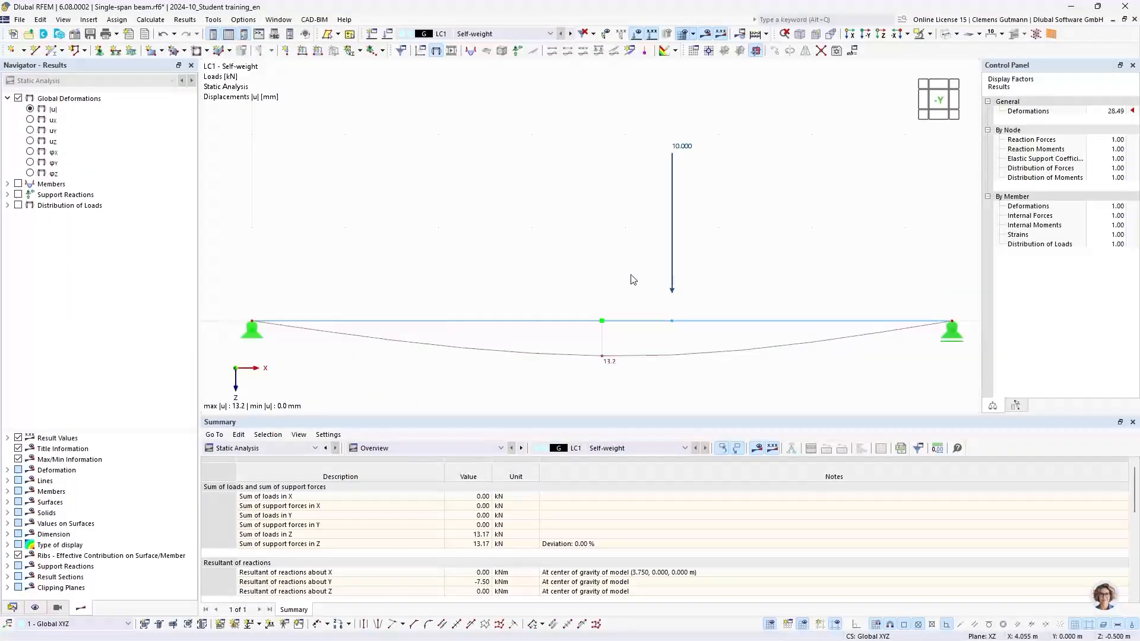
middle_drag(637, 291, 627, 263)
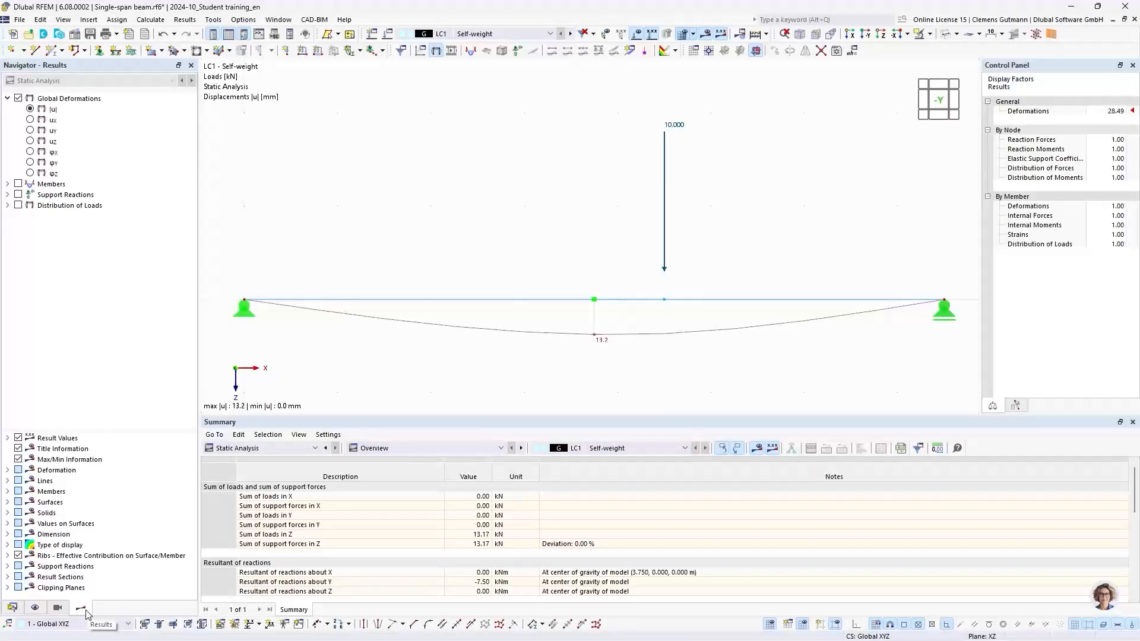
click(14, 612)
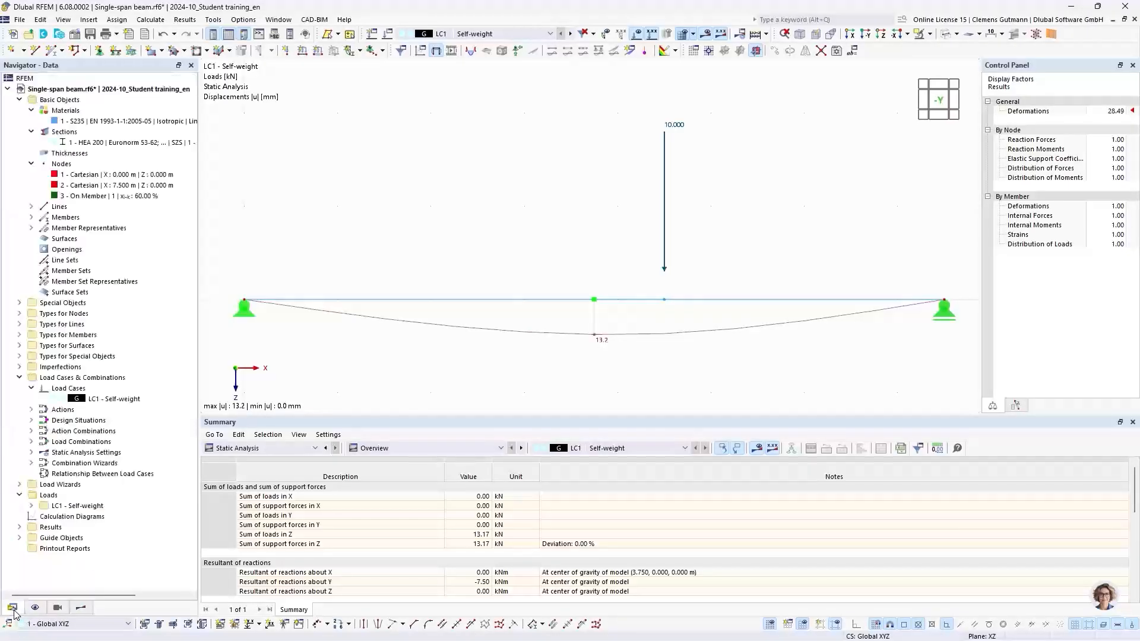
click(82, 609)
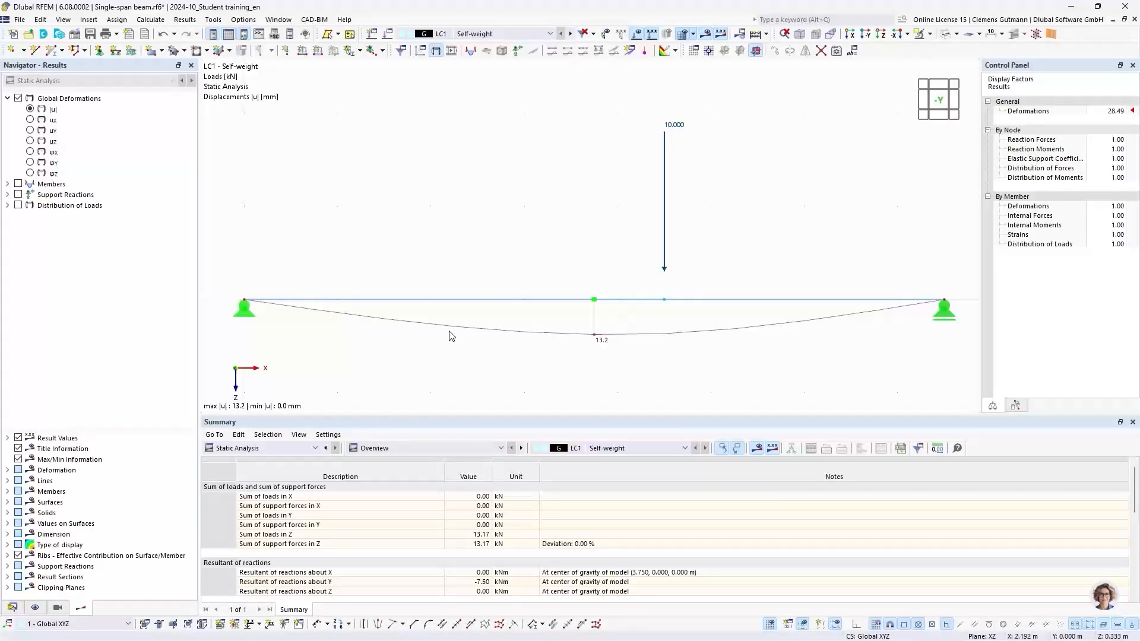
middle_drag(429, 356, 428, 339)
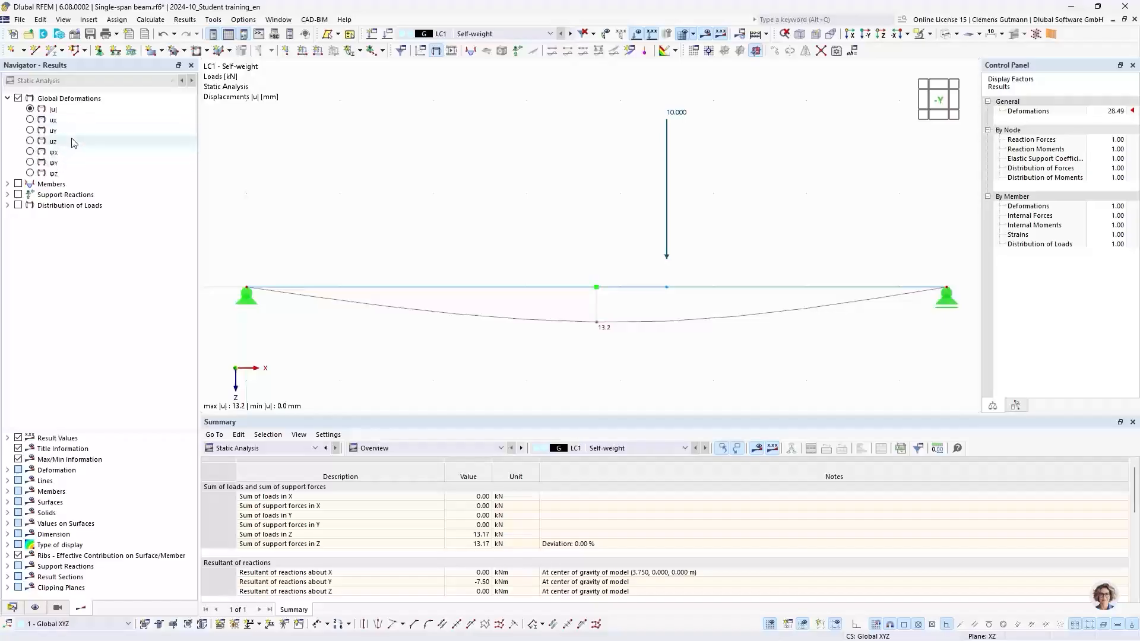
click(8, 185)
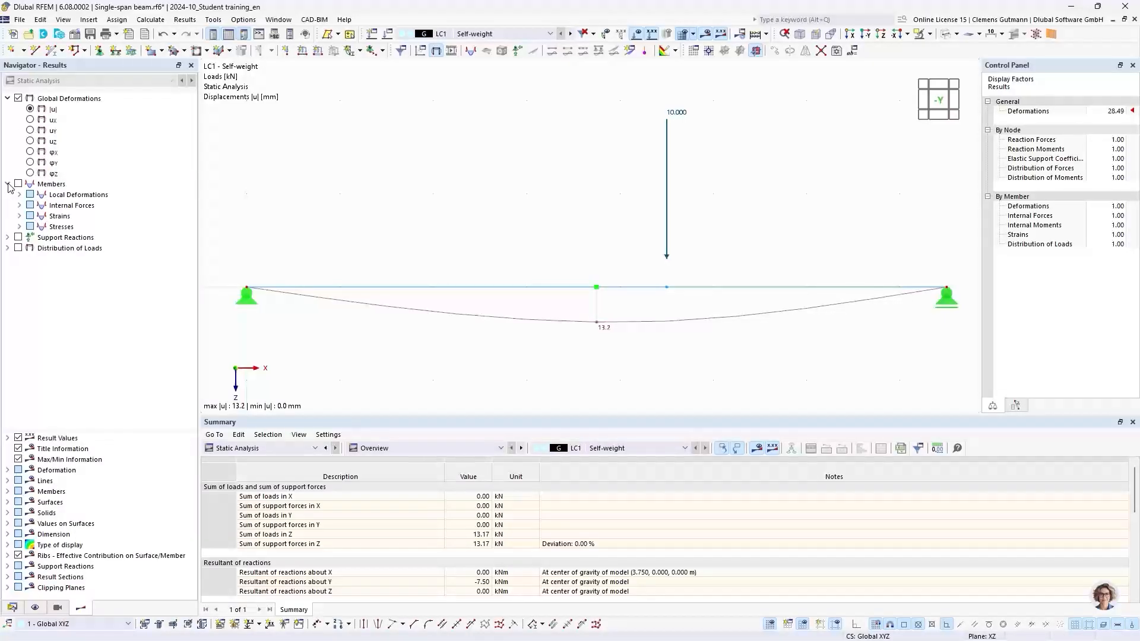
click(20, 206)
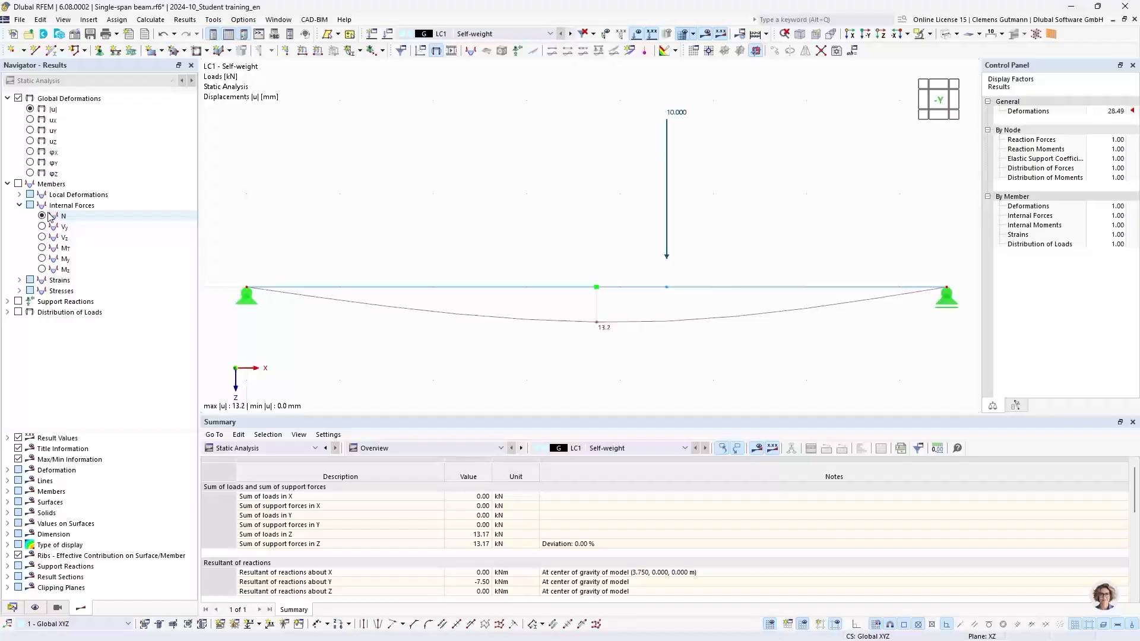
click(18, 302)
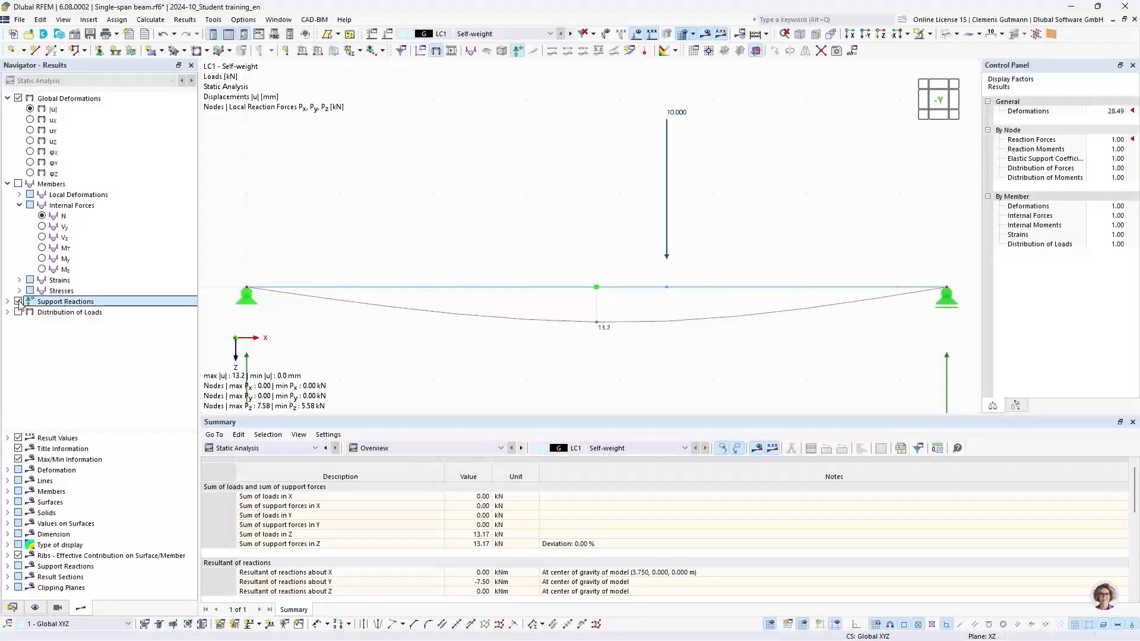
Examine the deformed beam, support reactions and the summary of loads and support forces.
scroll(429, 196, down, 3)
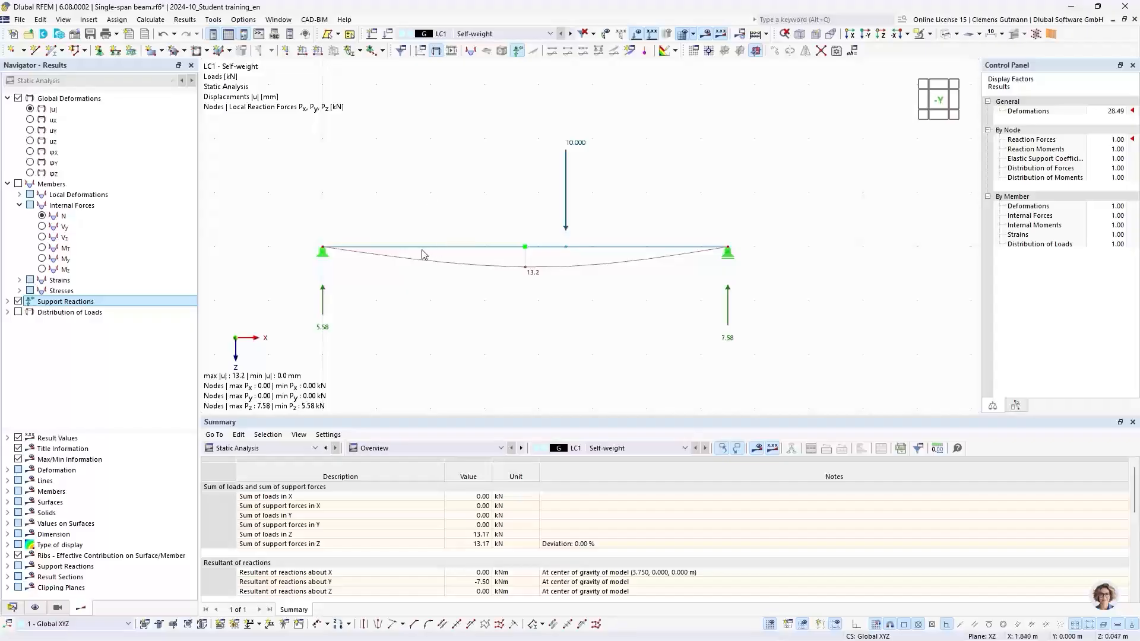
scroll(419, 290, up, 2)
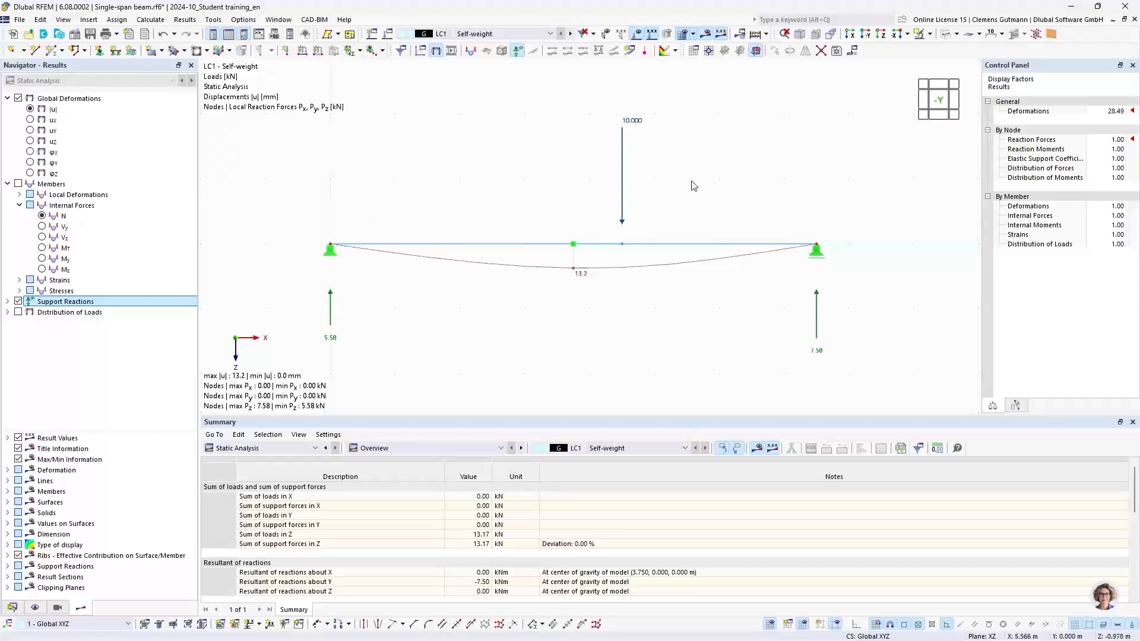
drag(685, 181, 599, 96)
click(597, 93)
drag(409, 419, 414, 363)
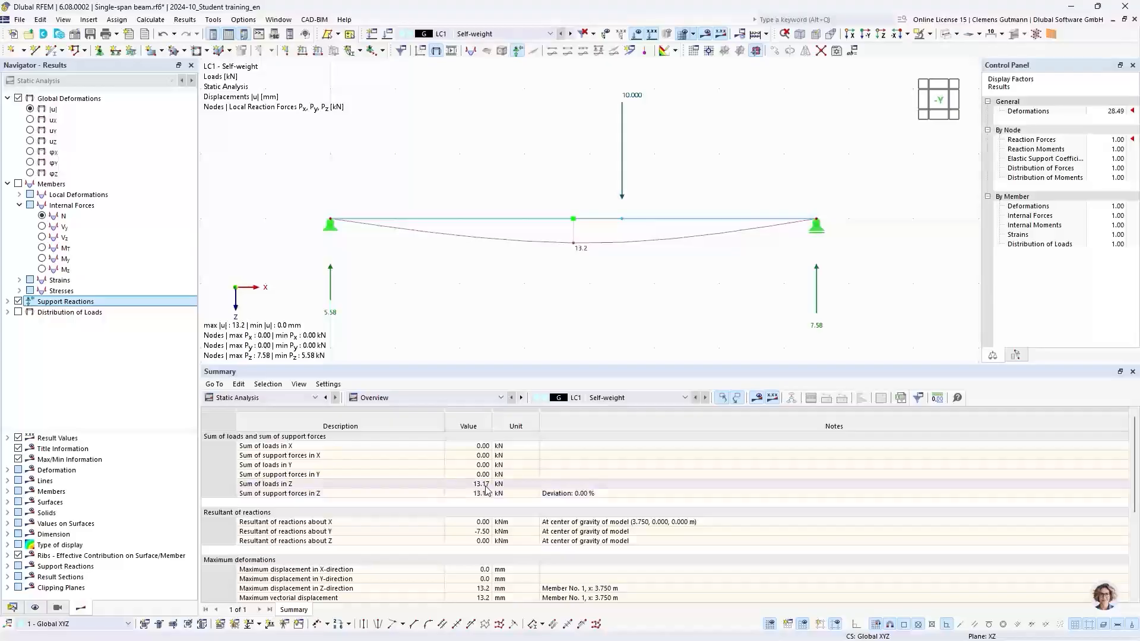
drag(479, 366, 485, 449)
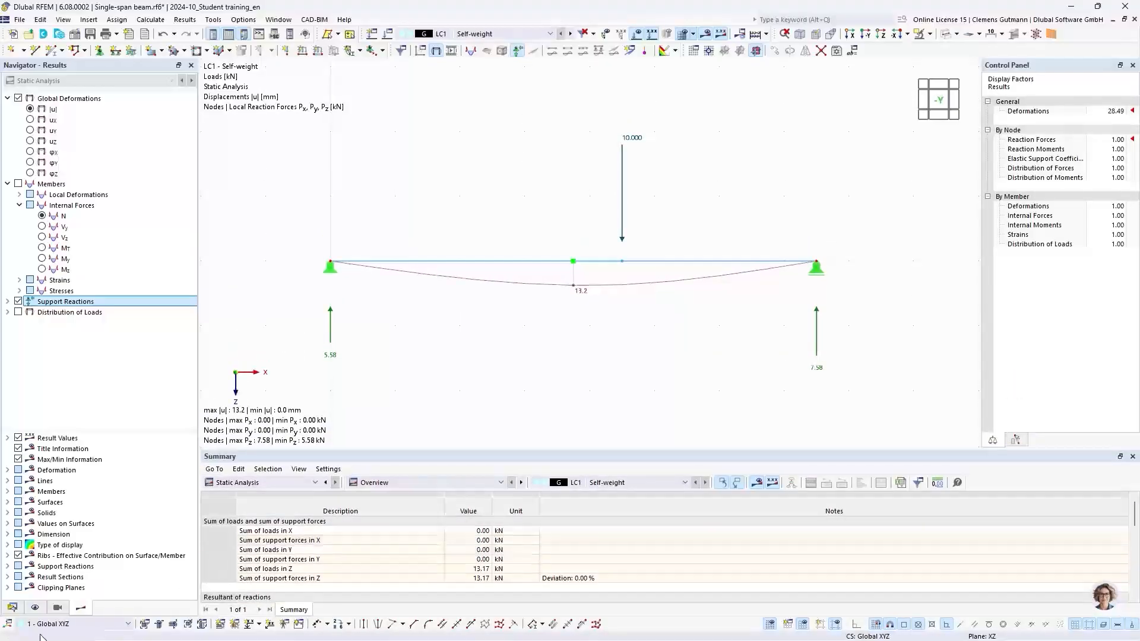
Open the LC1 Self-weight load case properties to review them, then close without changes.
click(12, 608)
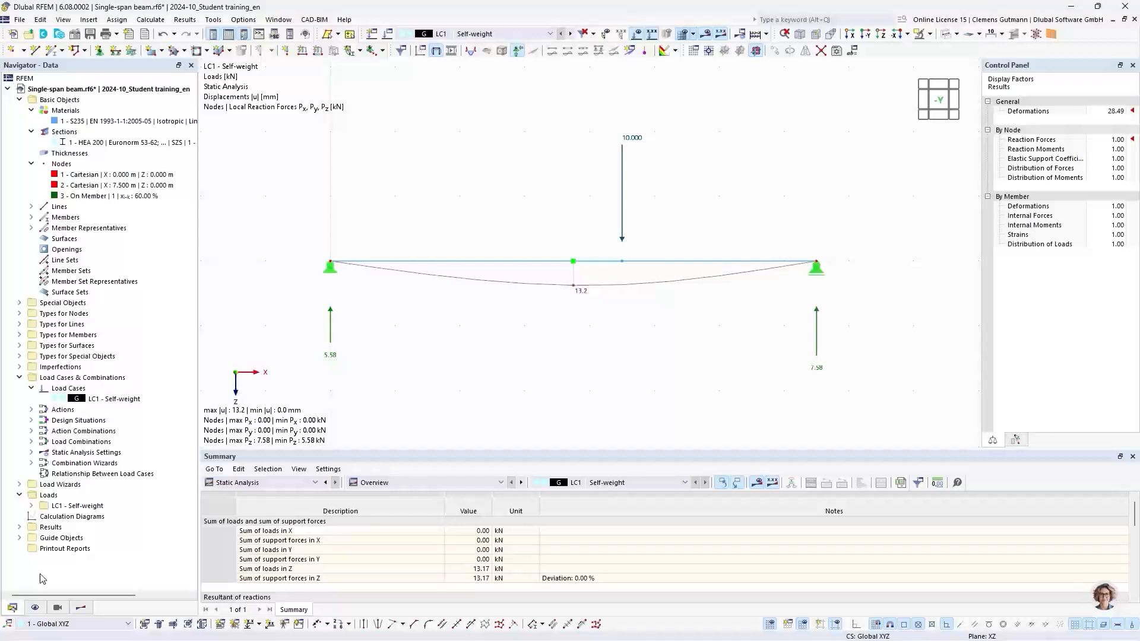
right_click(70, 399)
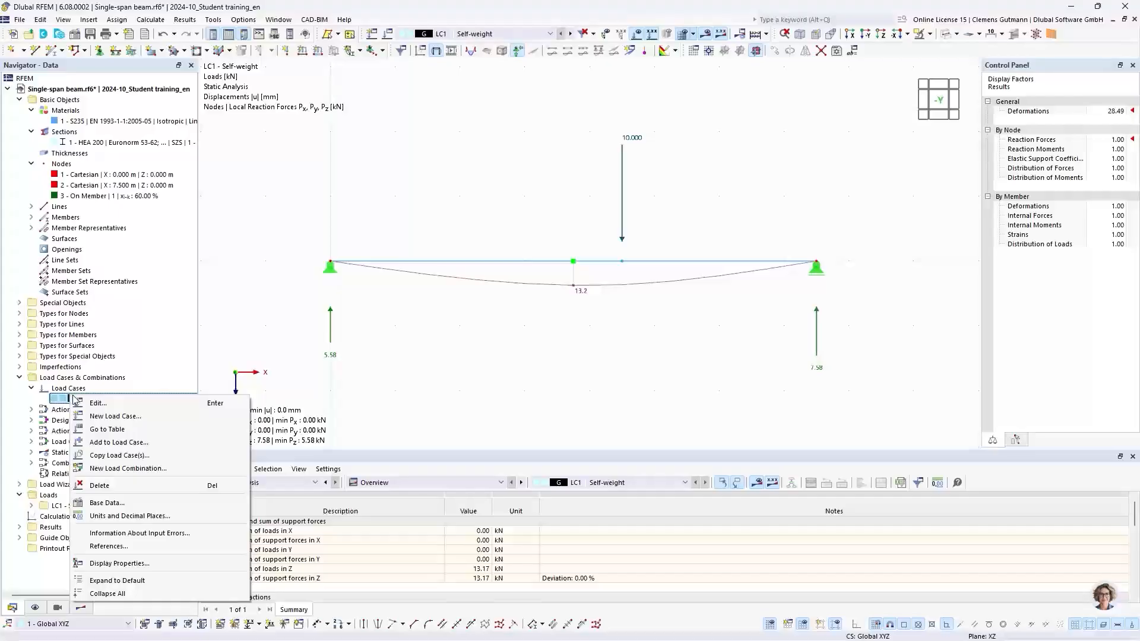
click(76, 406)
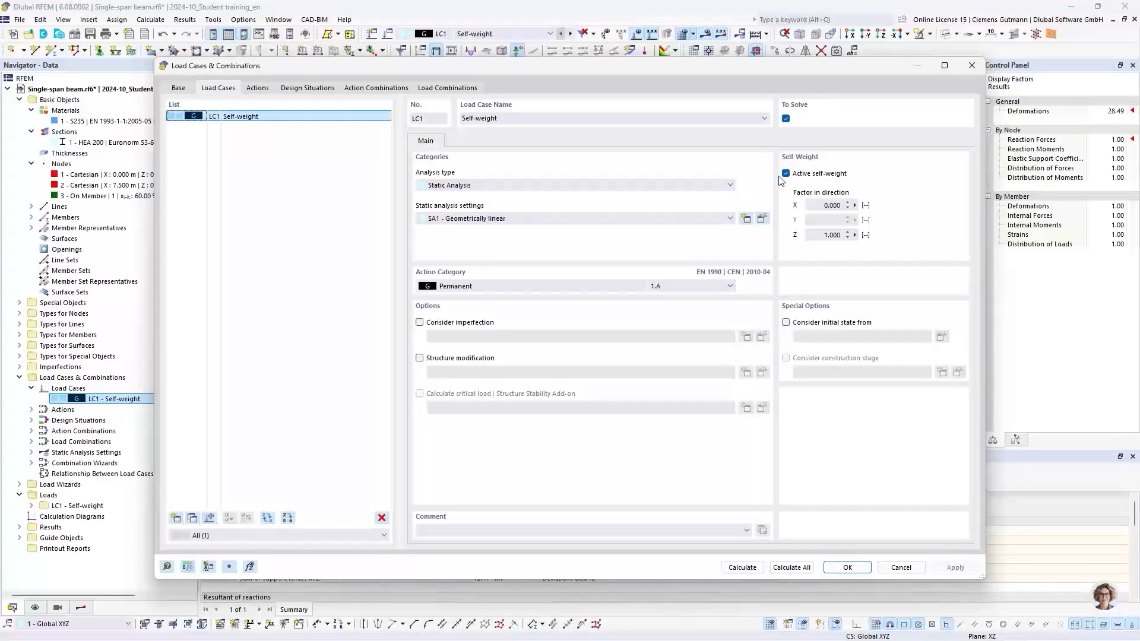
click(900, 568)
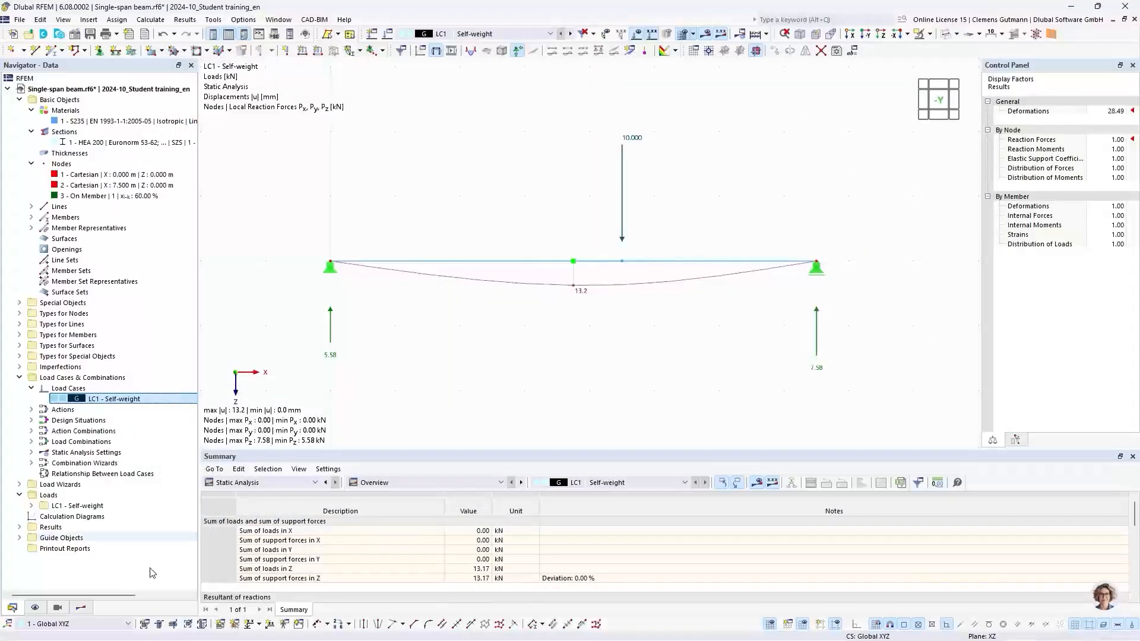
Turn on the display of self-weight loads in the graphics.
click(35, 607)
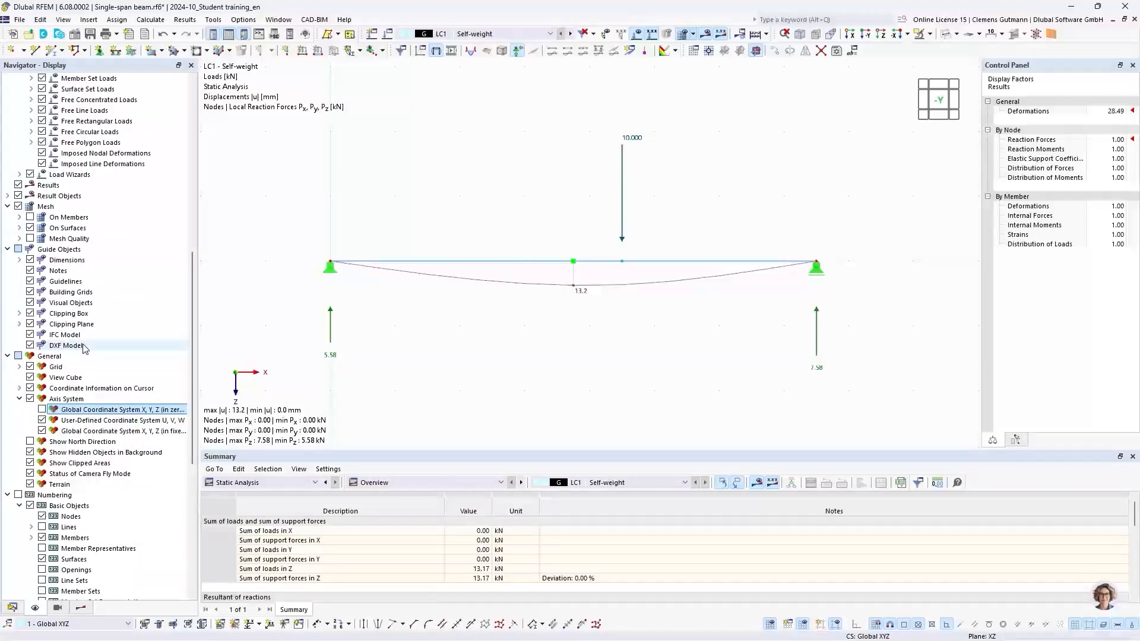
scroll(85, 348, up, 7)
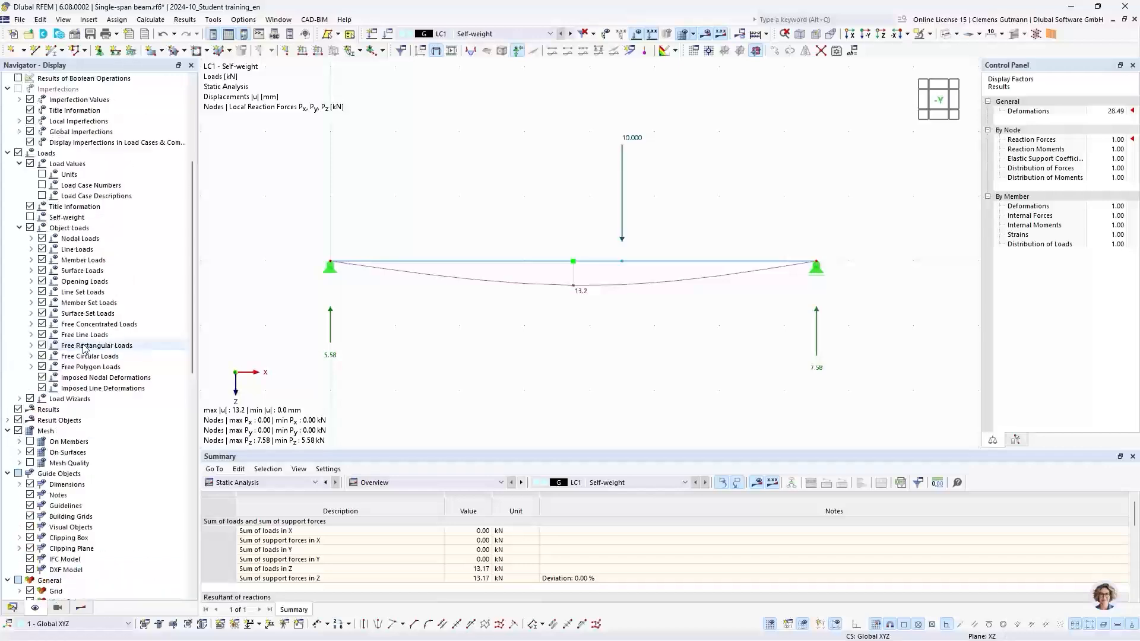
scroll(85, 348, up, 3)
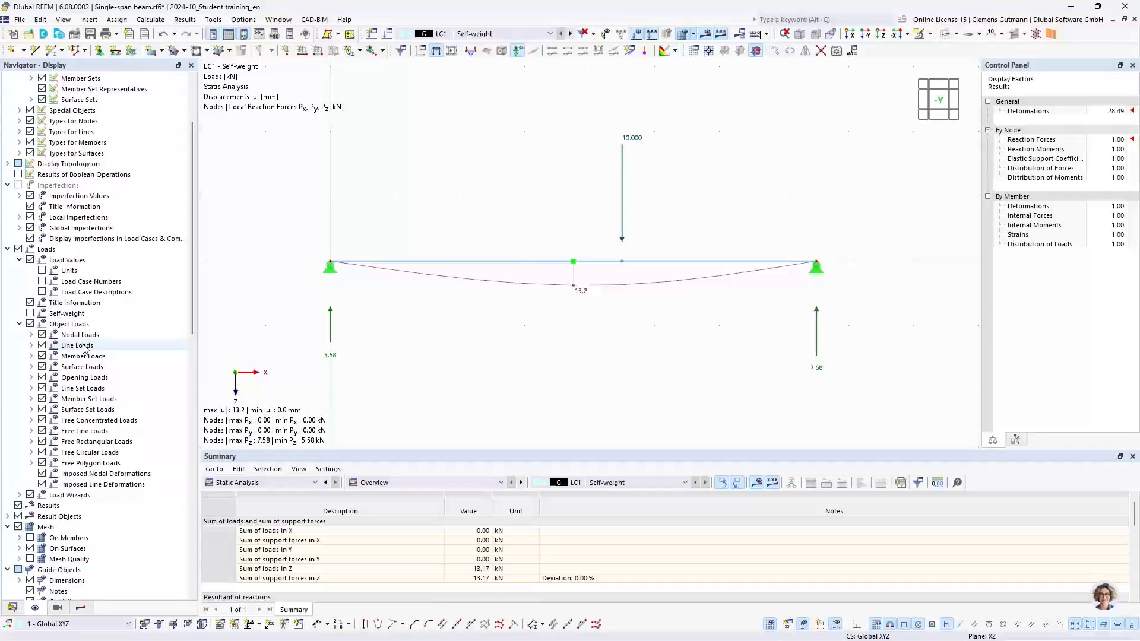
click(30, 313)
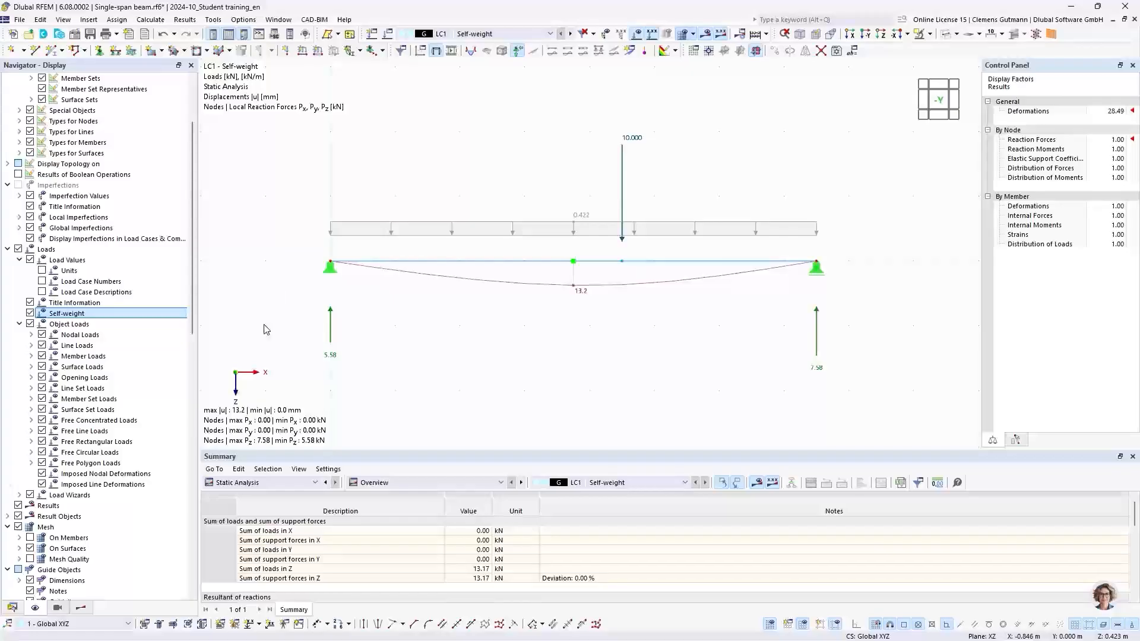
Deactivate self-weight in load case LC1 and recalculate it.
click(13, 608)
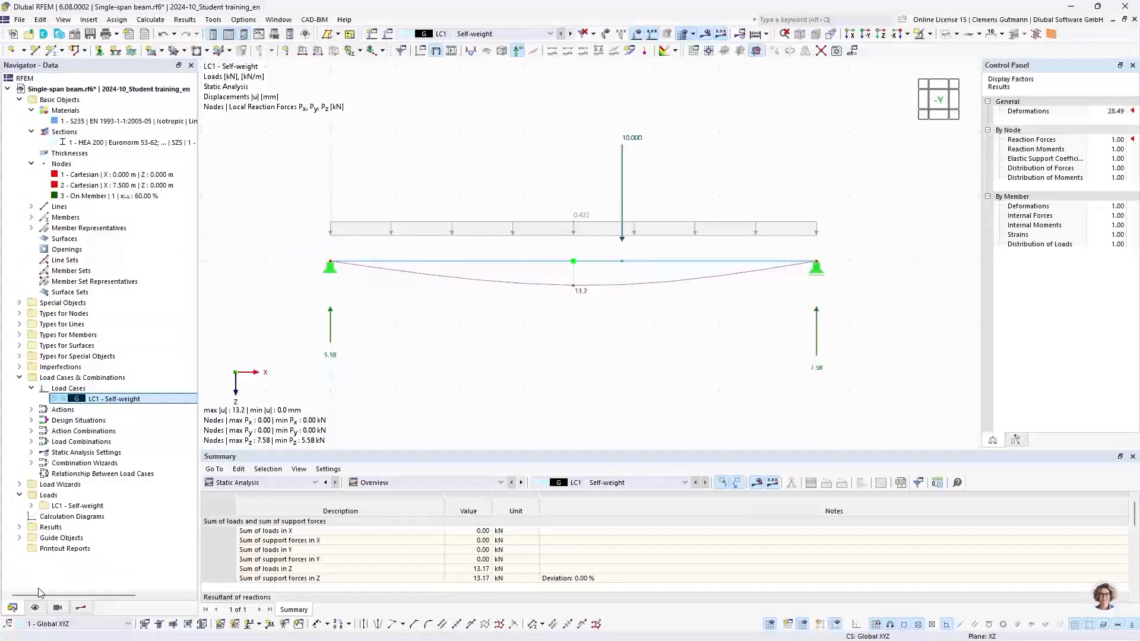
double_click(114, 399)
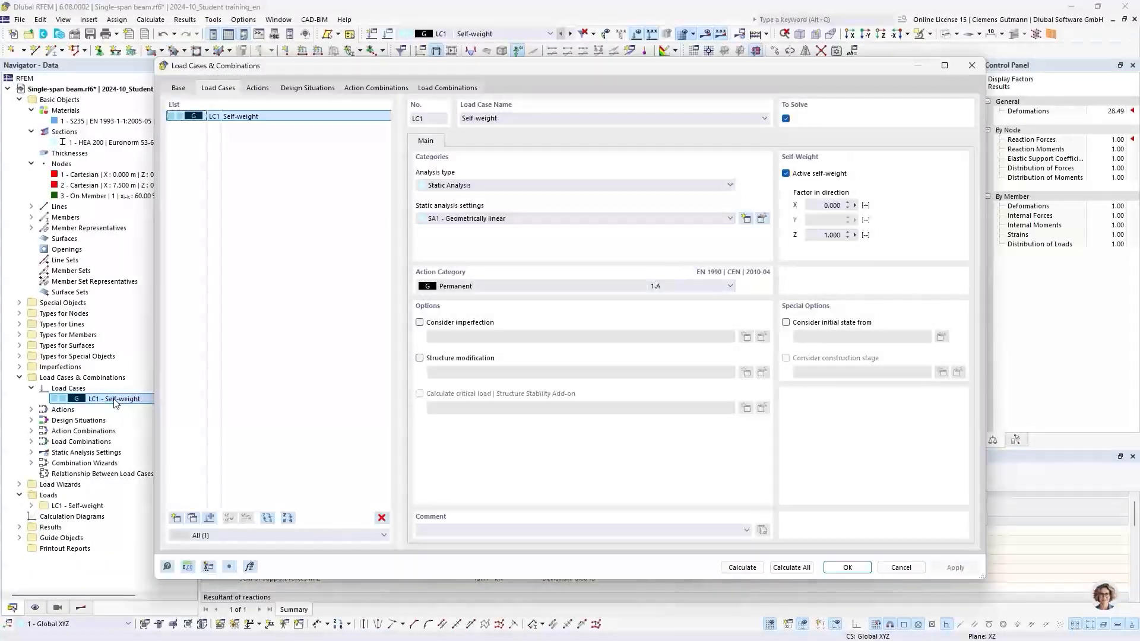
click(787, 174)
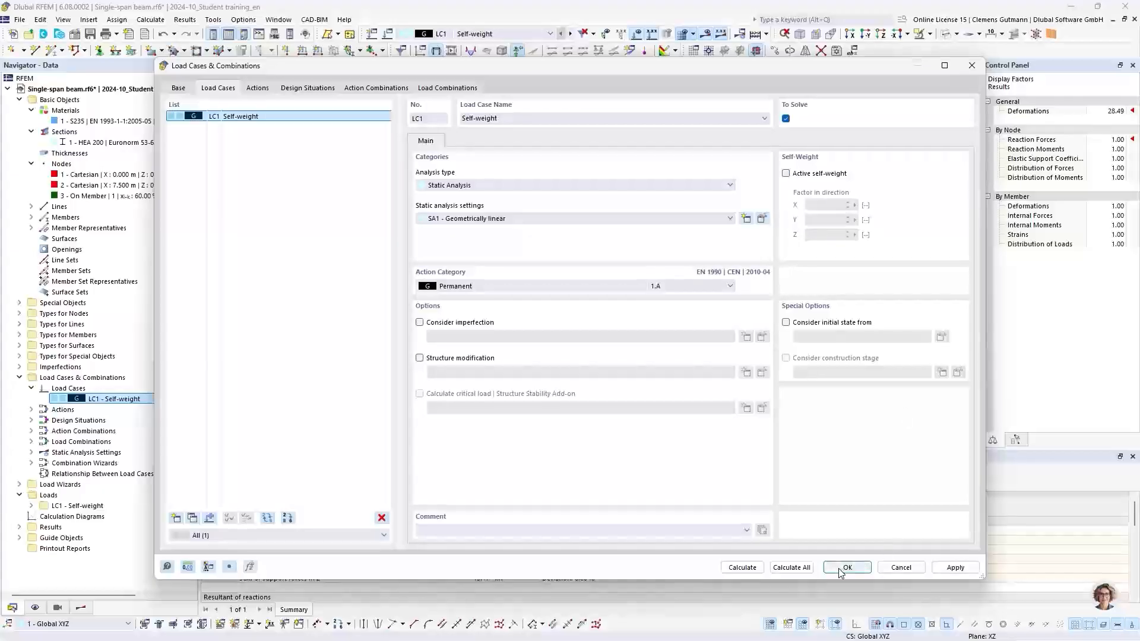
click(742, 568)
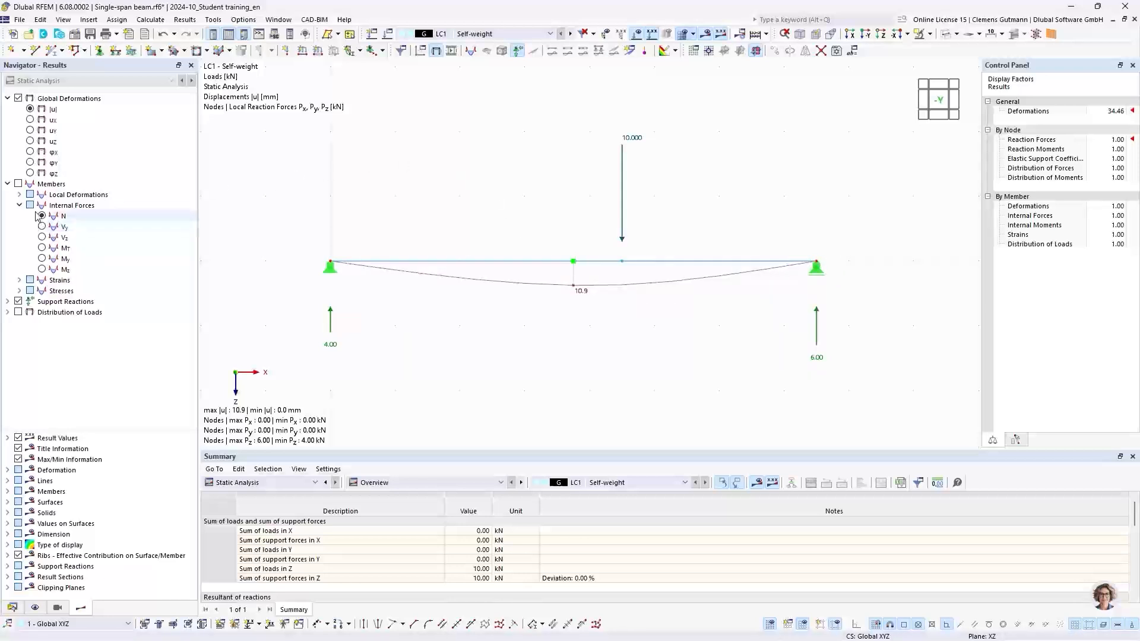
Display the member internal forces, showing bending moment My and then shear force Vz.
click(42, 259)
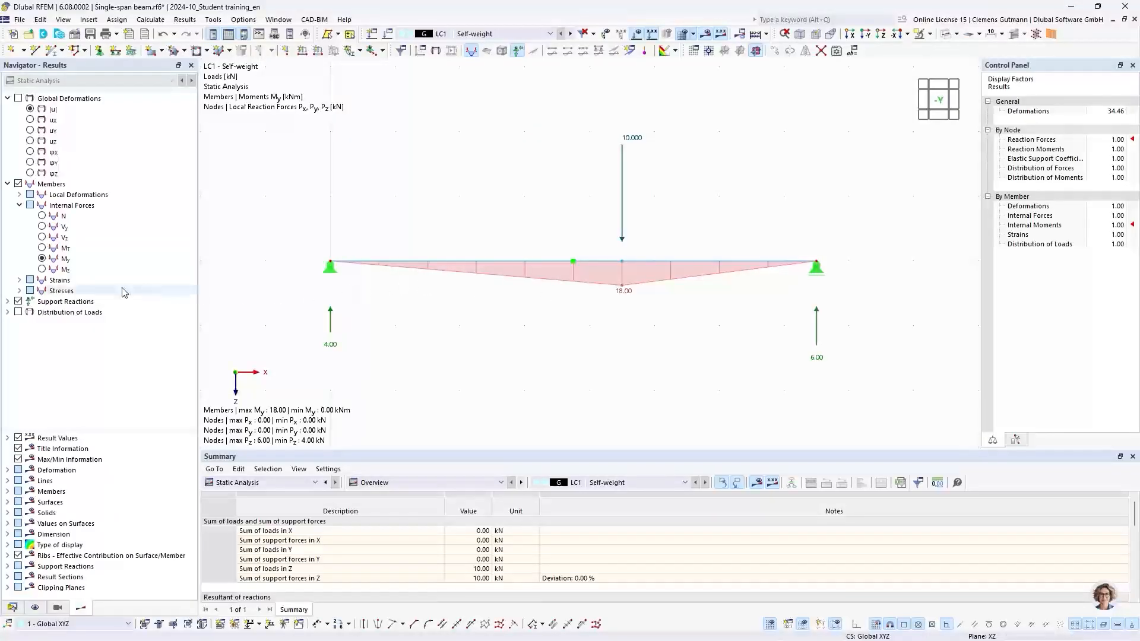
click(42, 238)
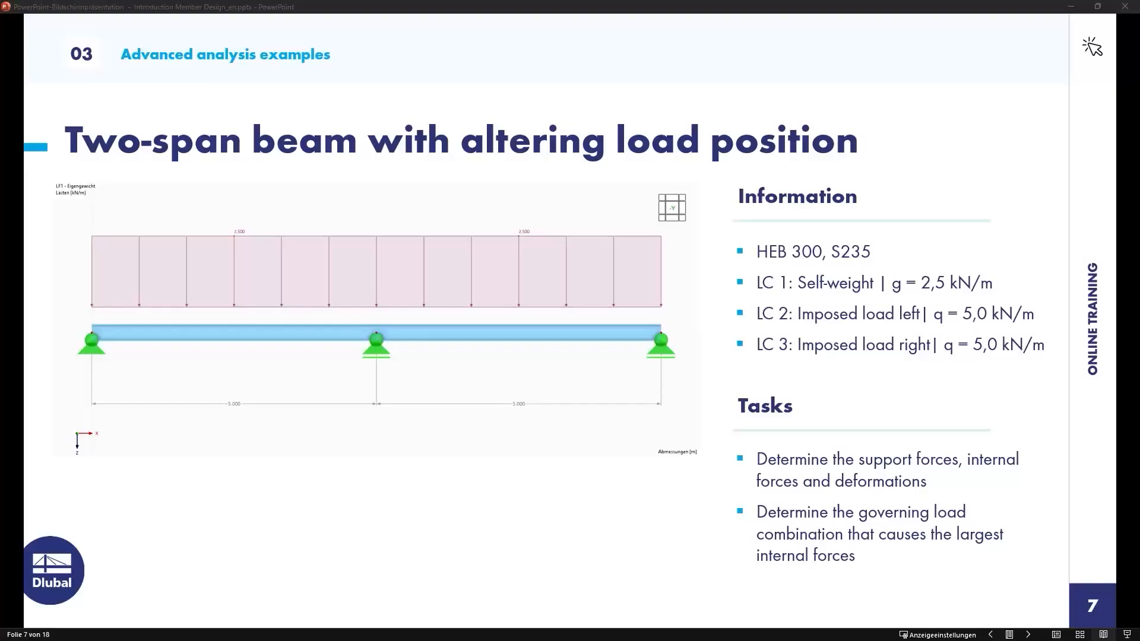
Switch to RFEM and create a new 2D XZ plane stress model named Two-span beam.
key(alt+Tab)
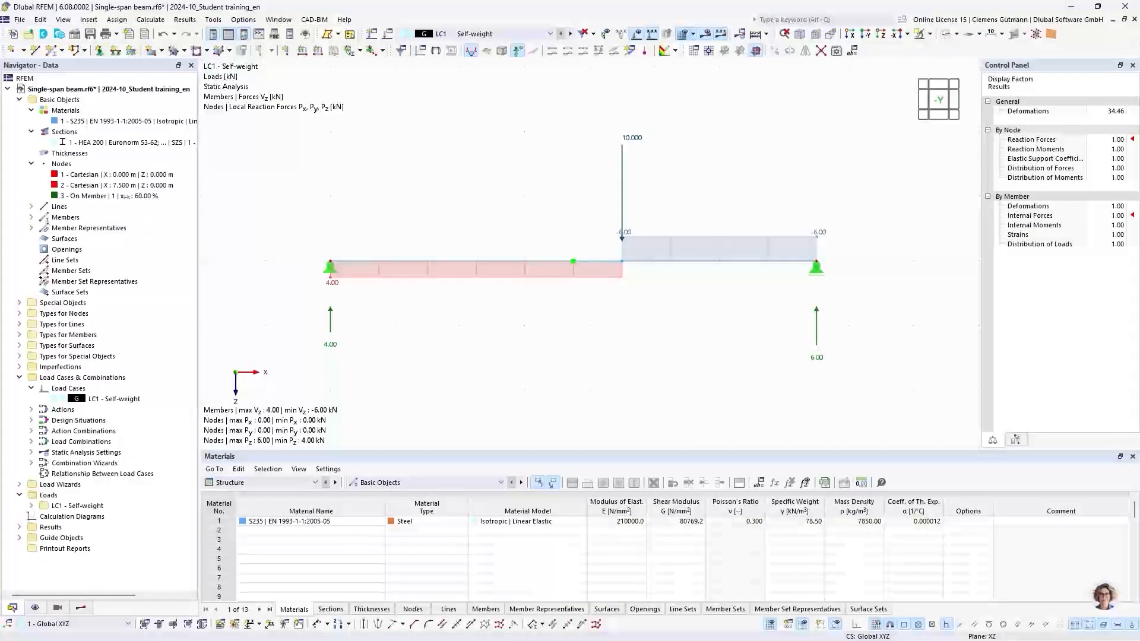
click(13, 35)
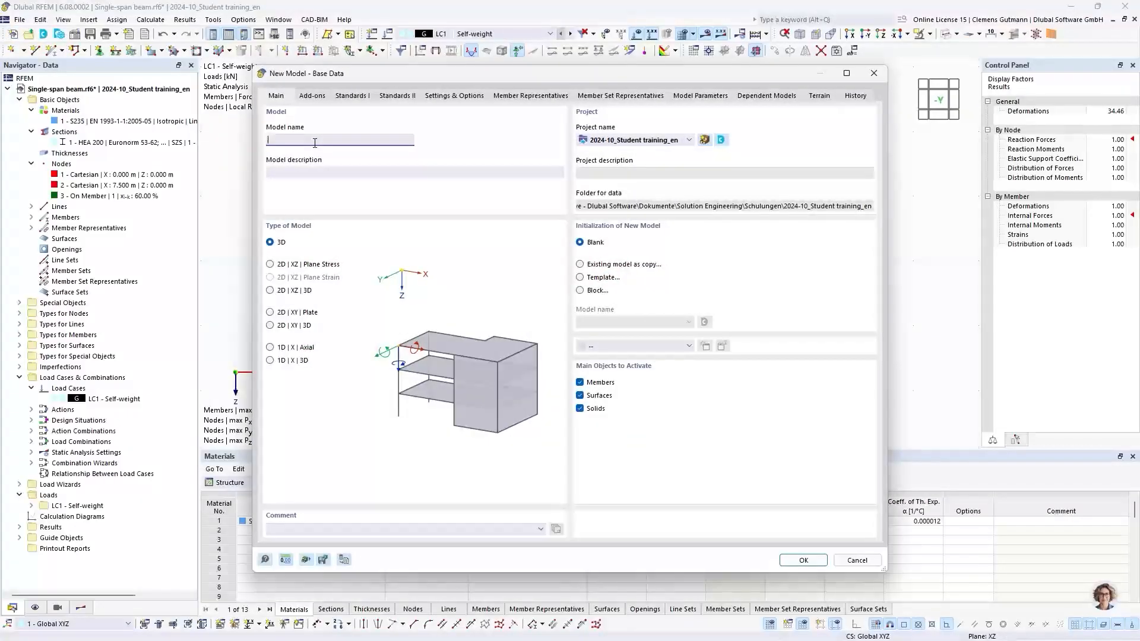
text(Two-span beam)
key(Tab)
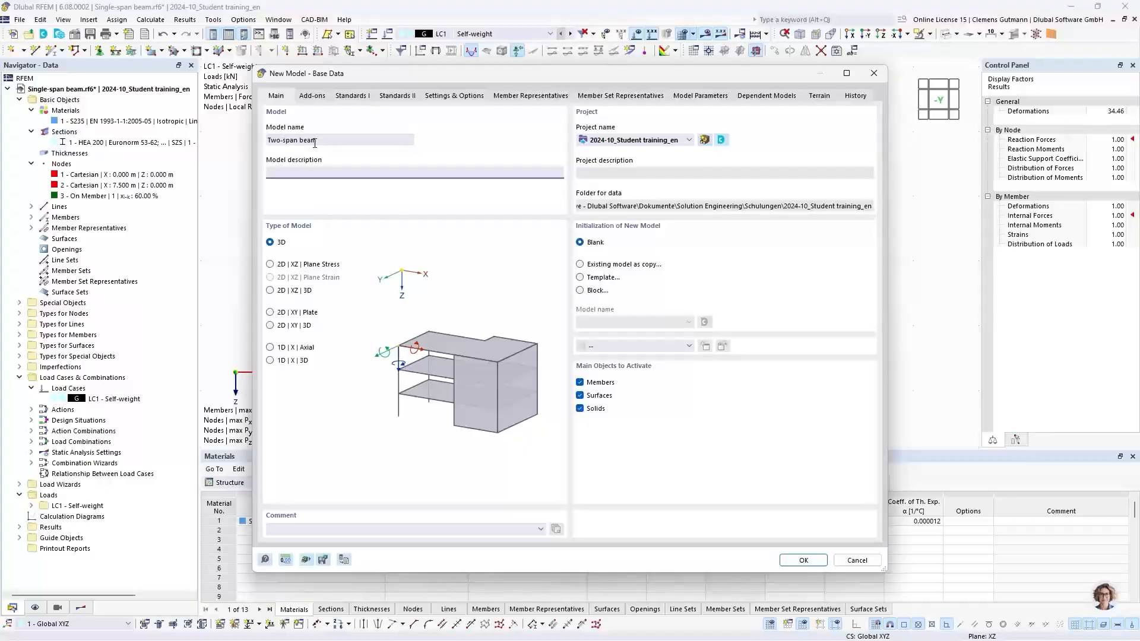
click(270, 264)
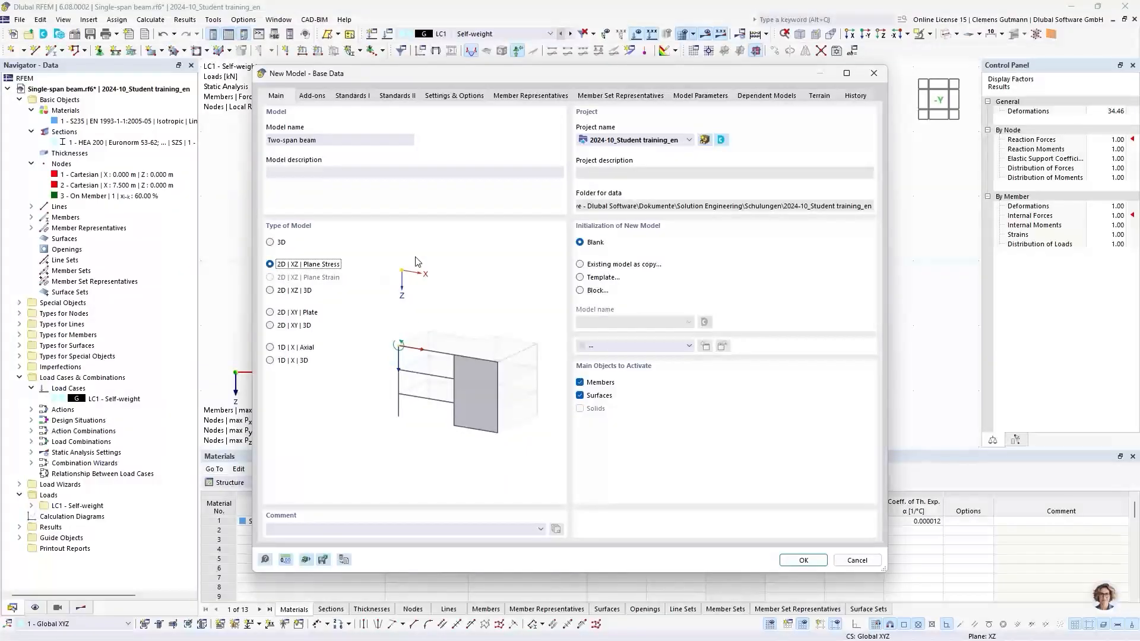
click(801, 560)
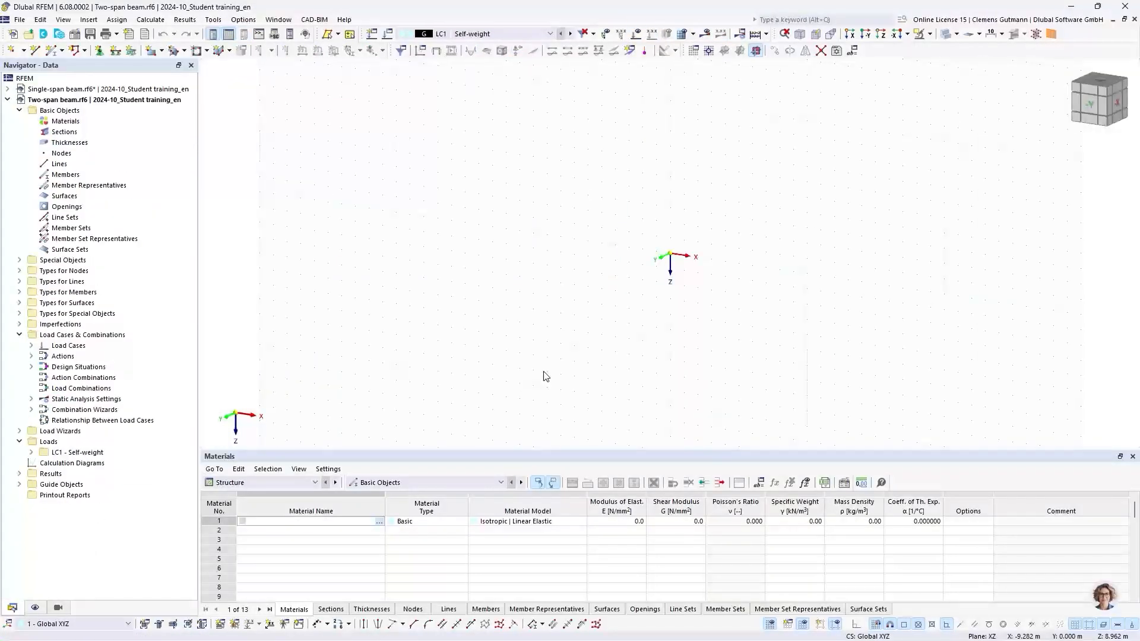
Add a new material S235 | EN 1993-1-1:2005-05 to the model.
click(1090, 106)
middle_drag(771, 281, 508, 276)
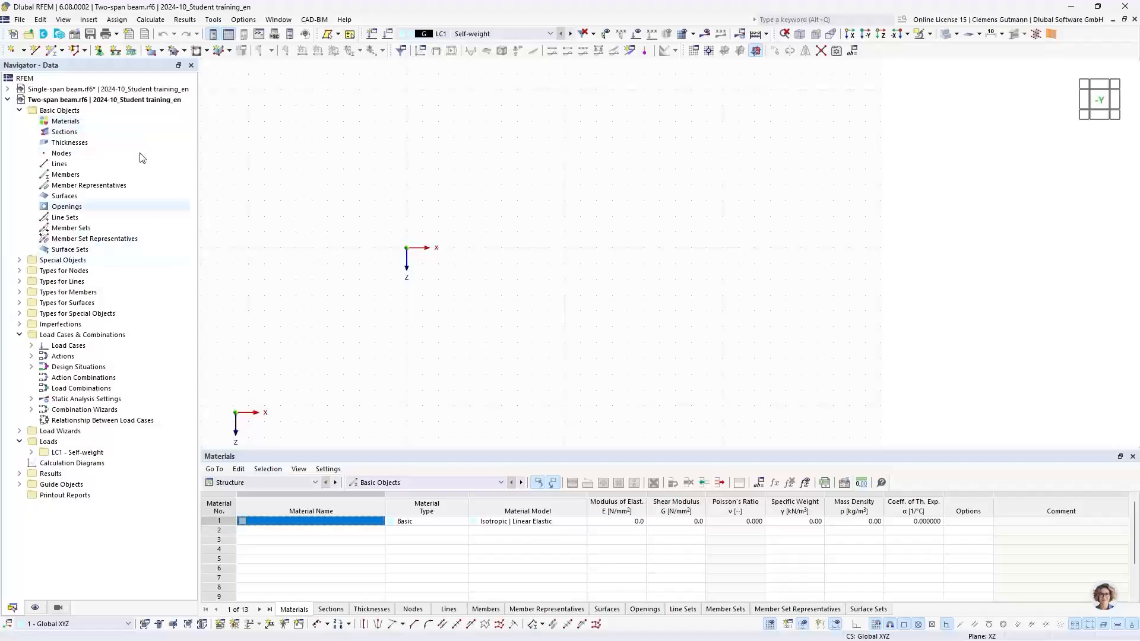
right_click(87, 122)
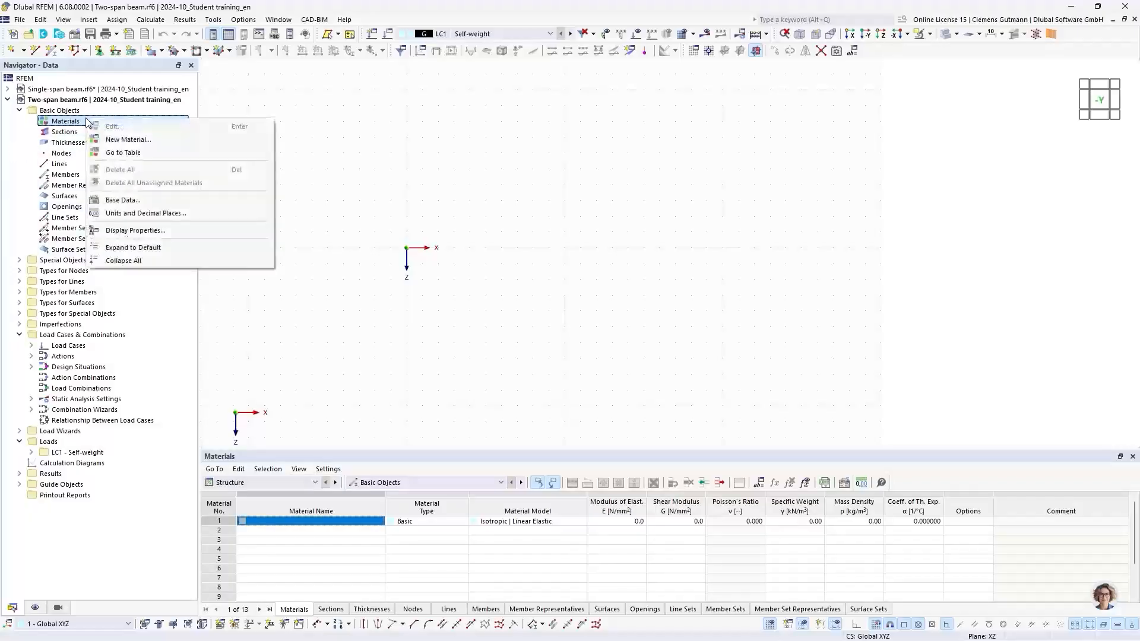
click(104, 140)
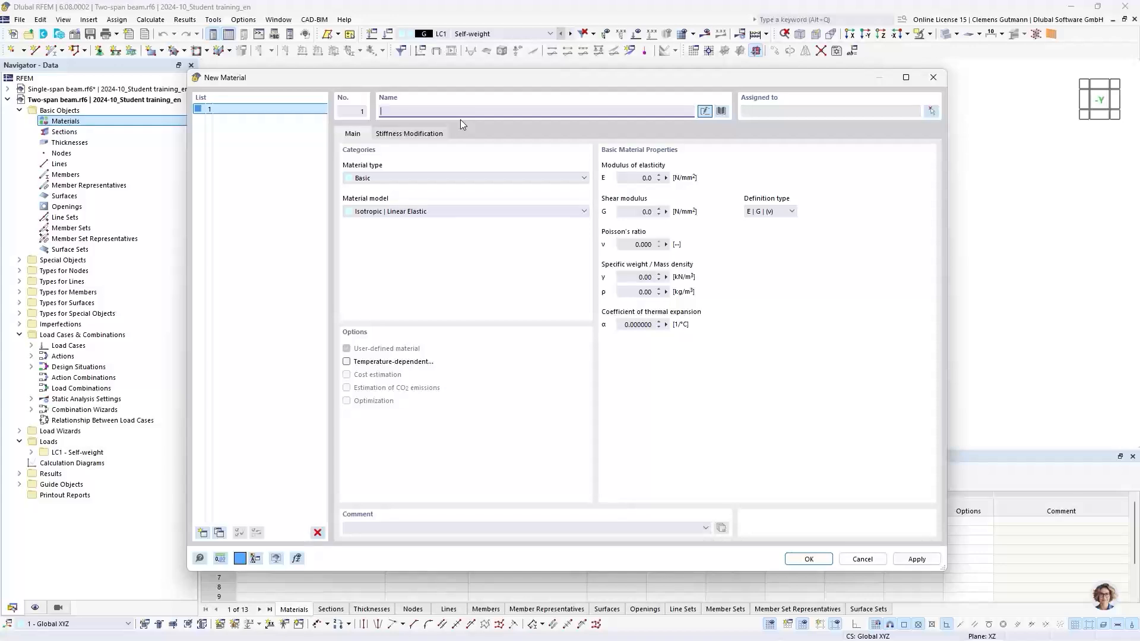
text(S235)
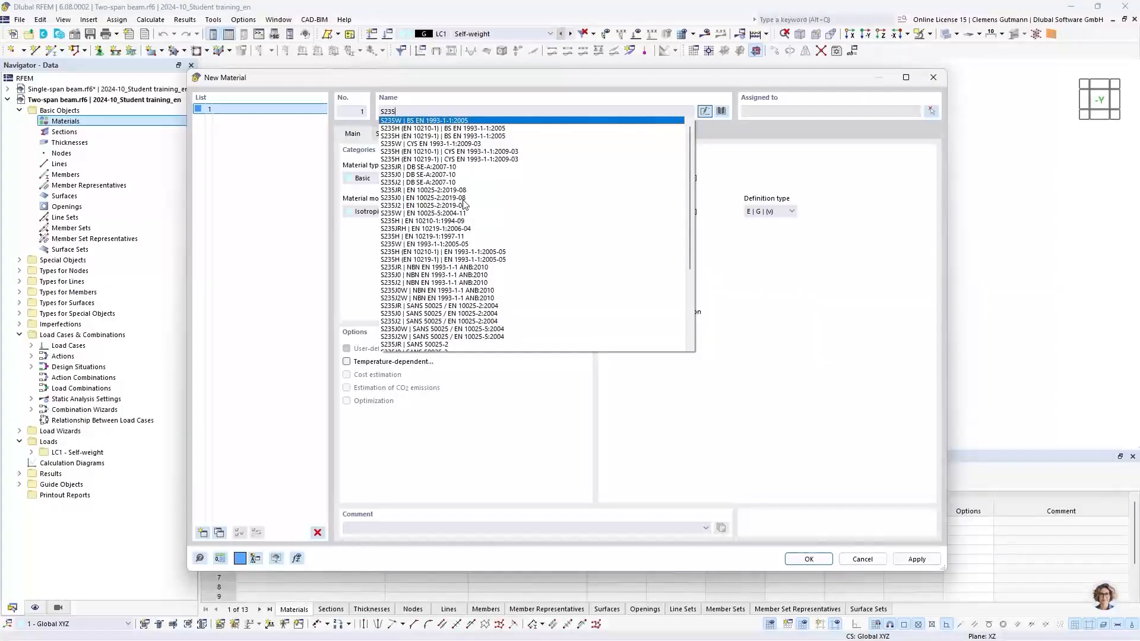
scroll(465, 217, down, 5)
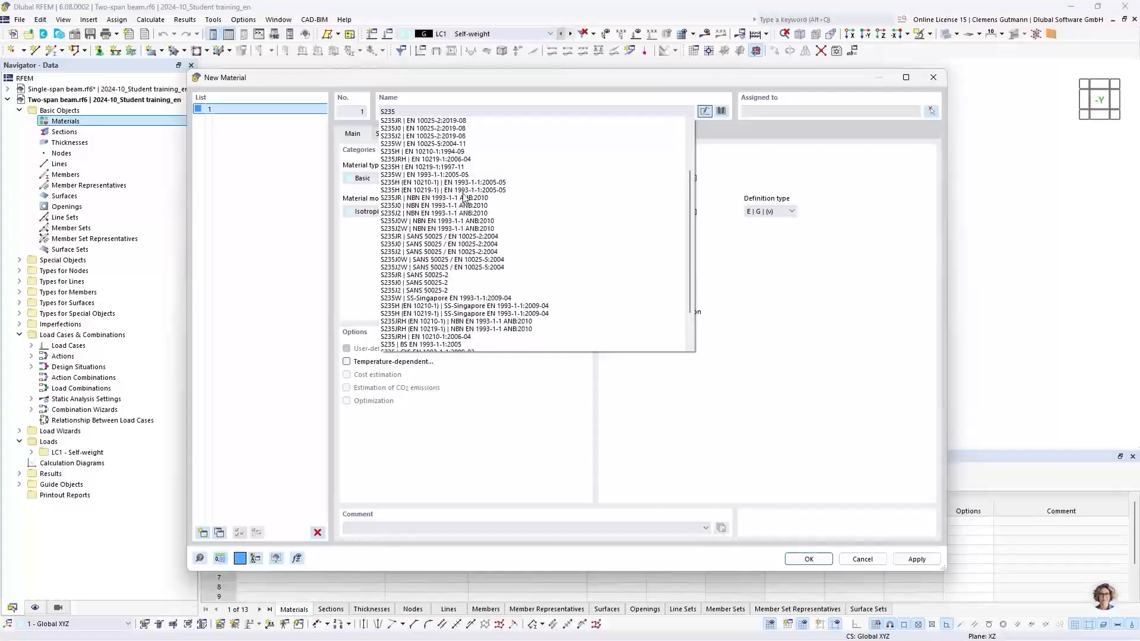
scroll(465, 199, up, 4)
scroll(465, 198, down, 4)
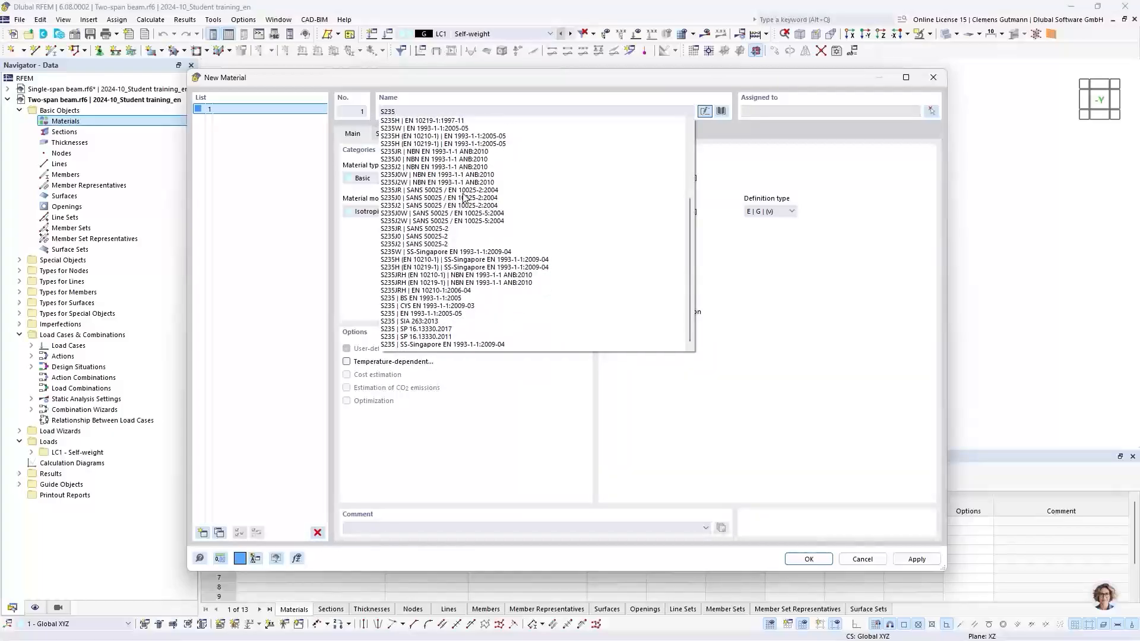
click(427, 314)
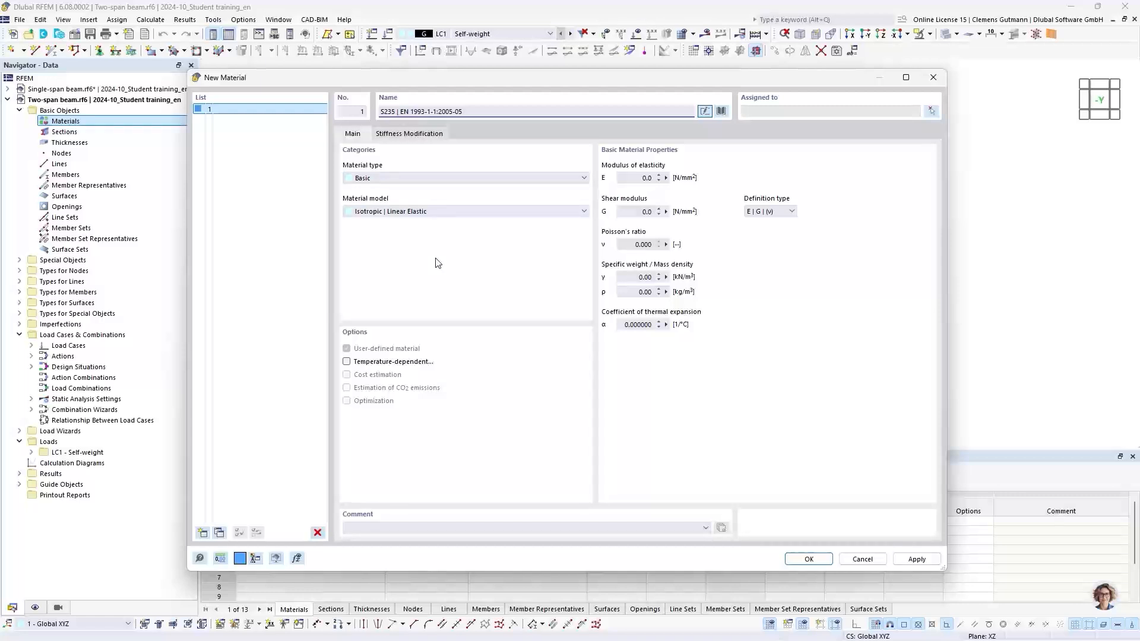
key(Tab)
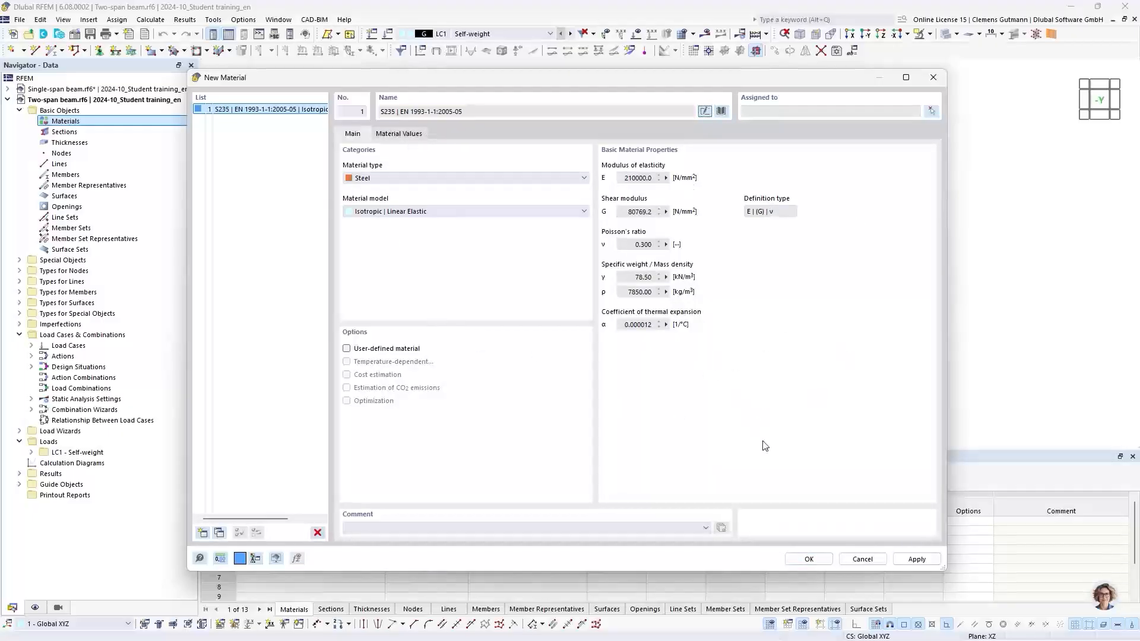
click(808, 558)
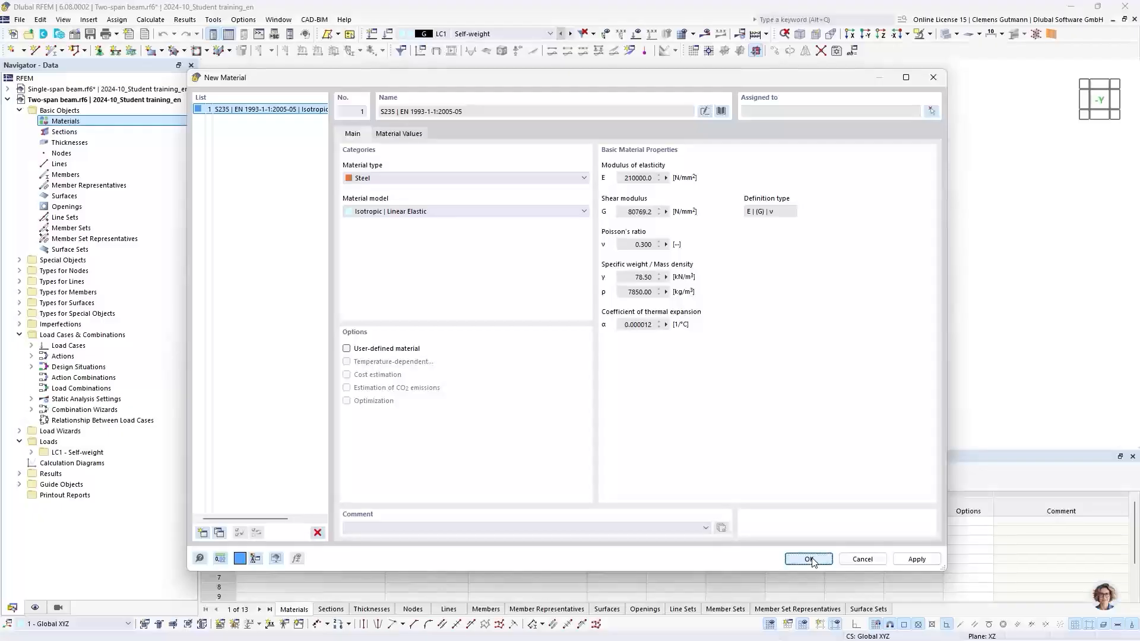
Add a new section HEB 300 | Euronorm 53-62; DIN 1025-2 | SZS in material S235.
click(31, 122)
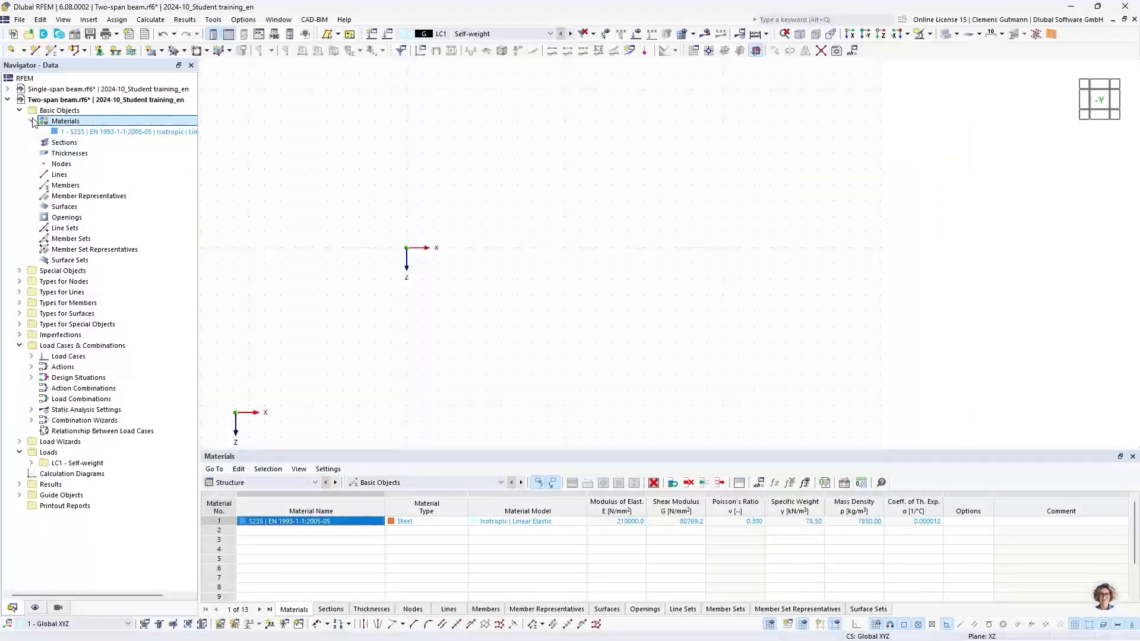
right_click(53, 143)
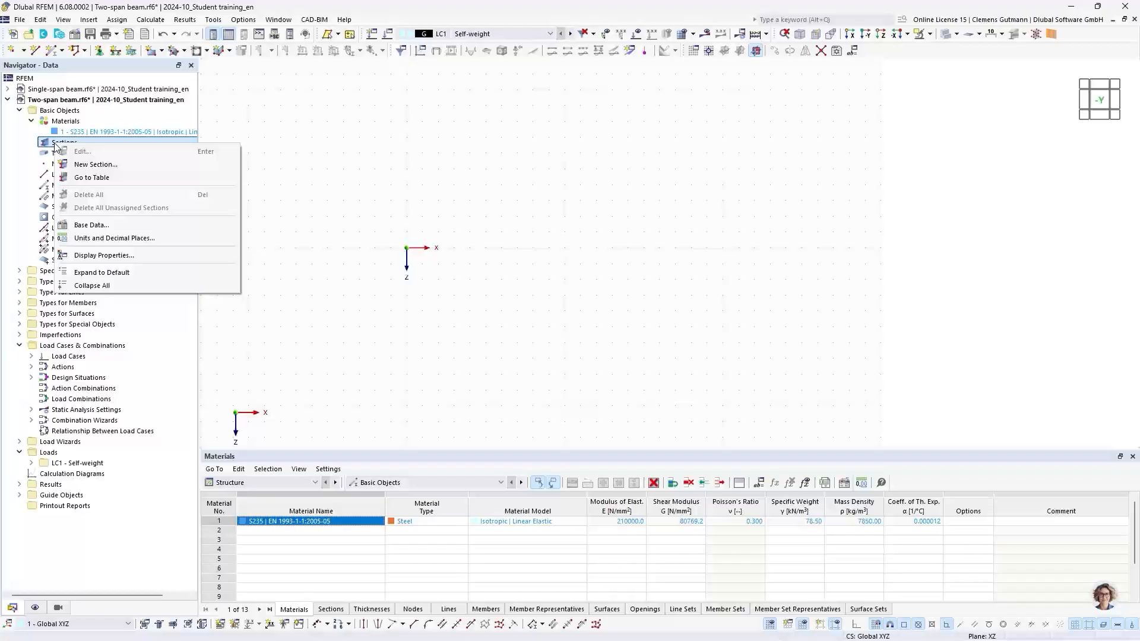
click(89, 165)
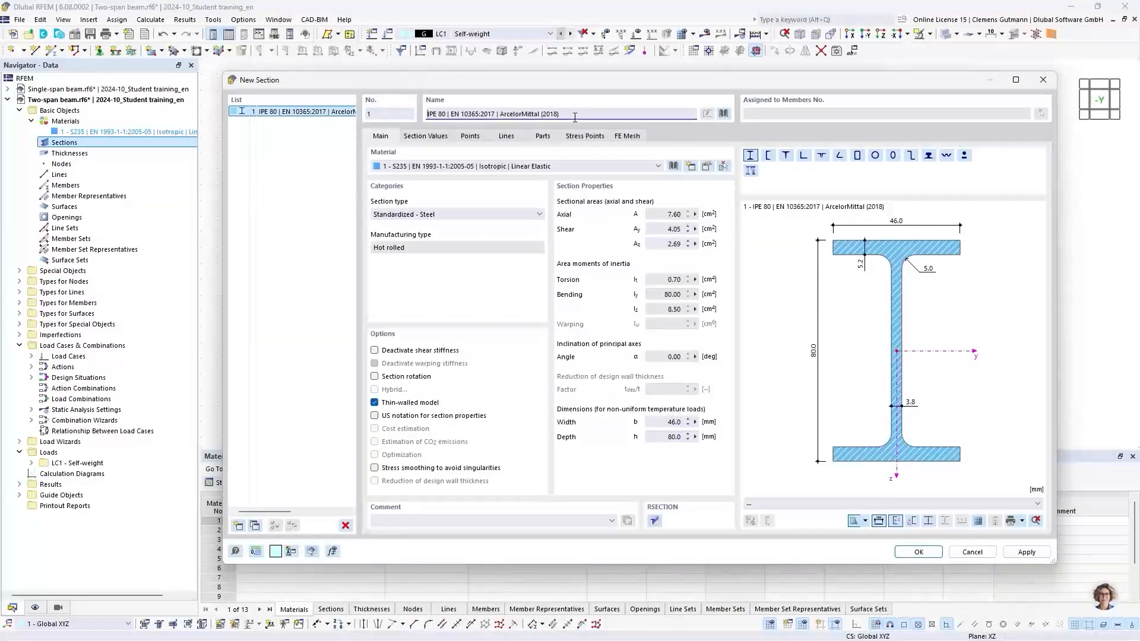
drag(572, 114, 420, 119)
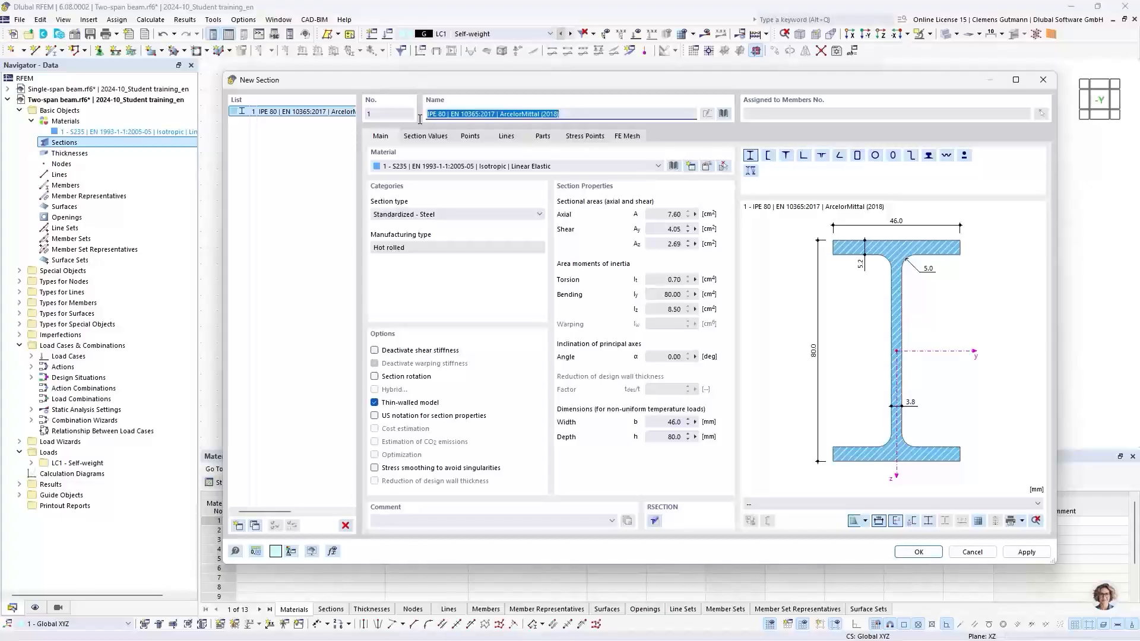
key(BackSpace)
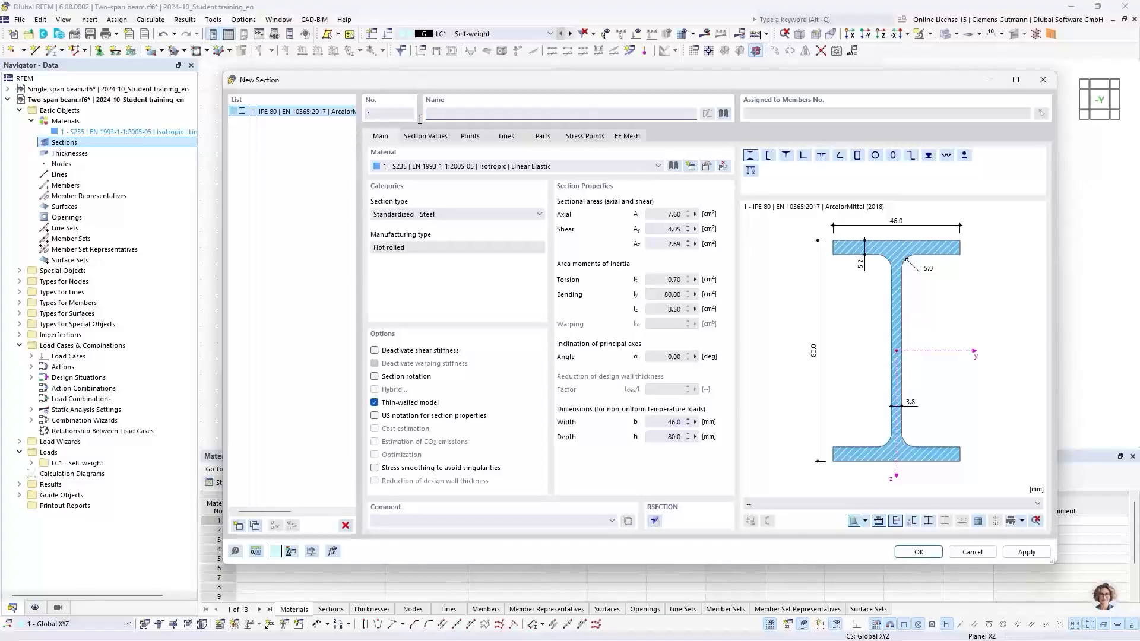
text(HE)
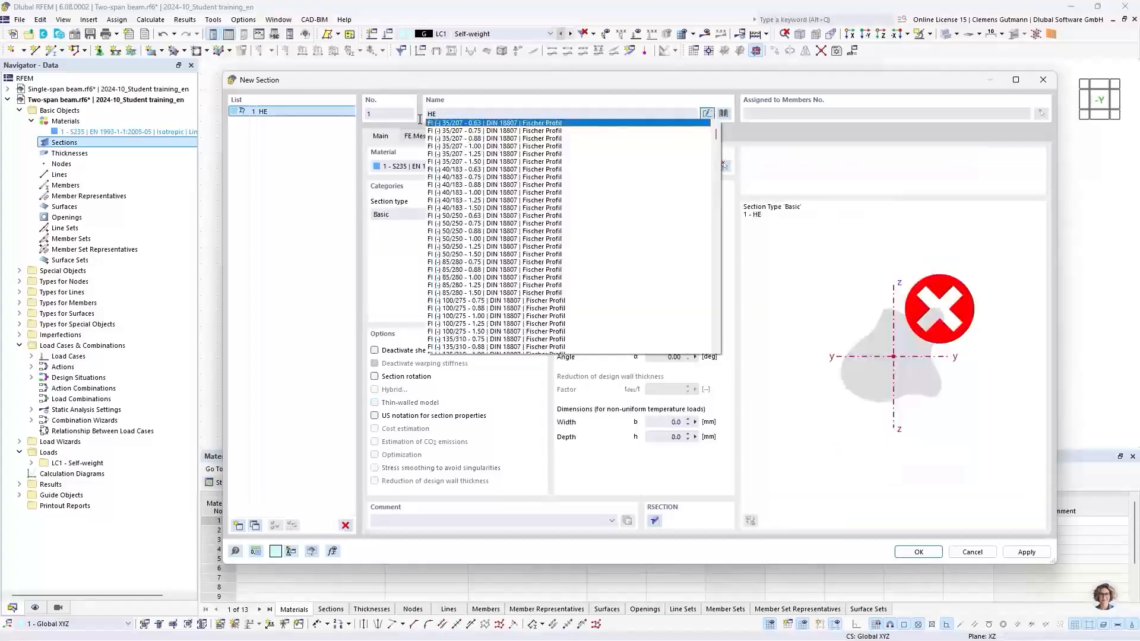
text(B 300)
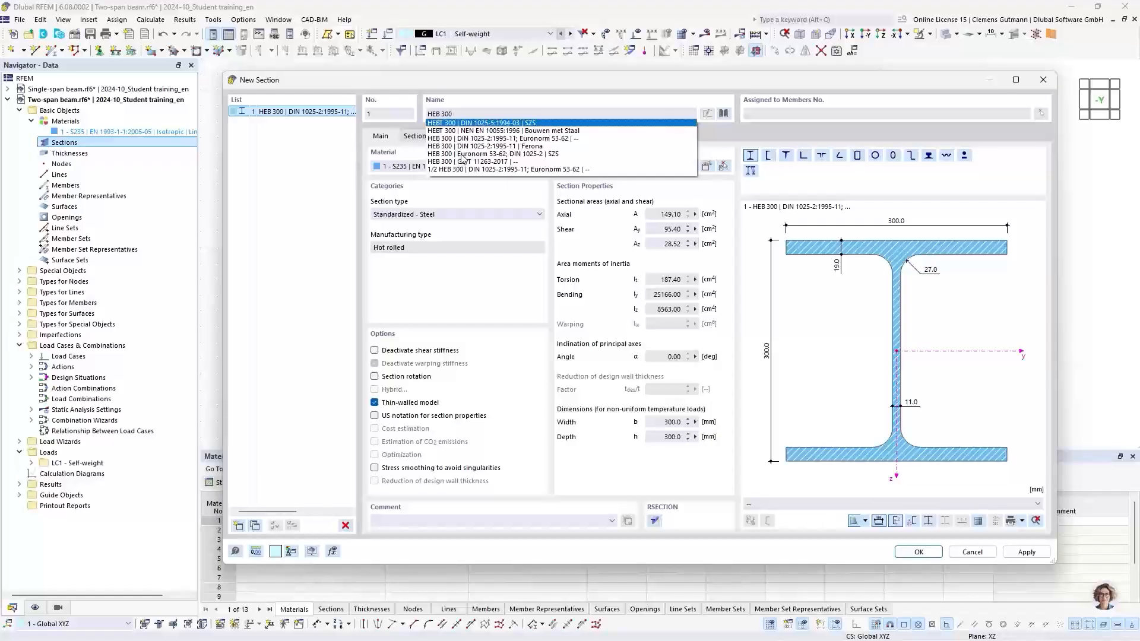
click(482, 154)
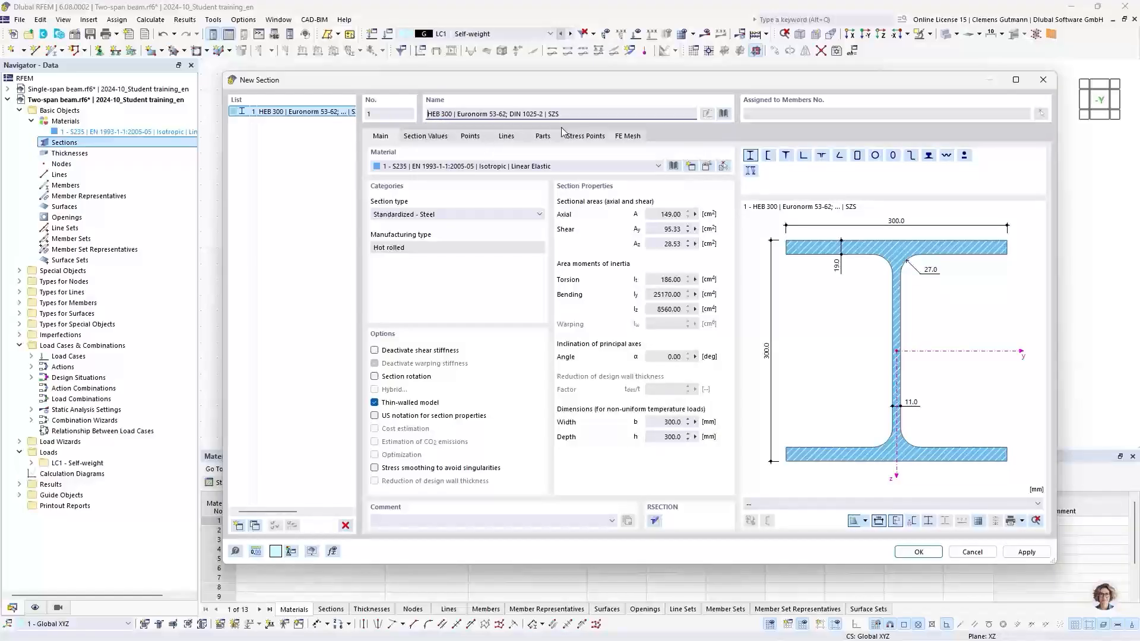
key(Tab)
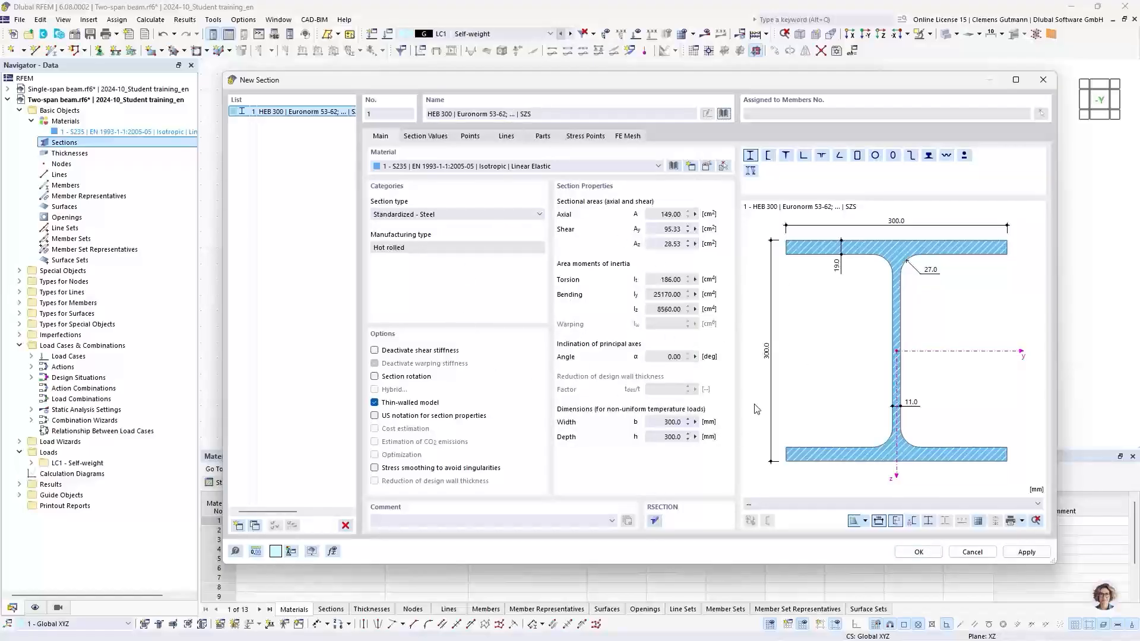
click(919, 552)
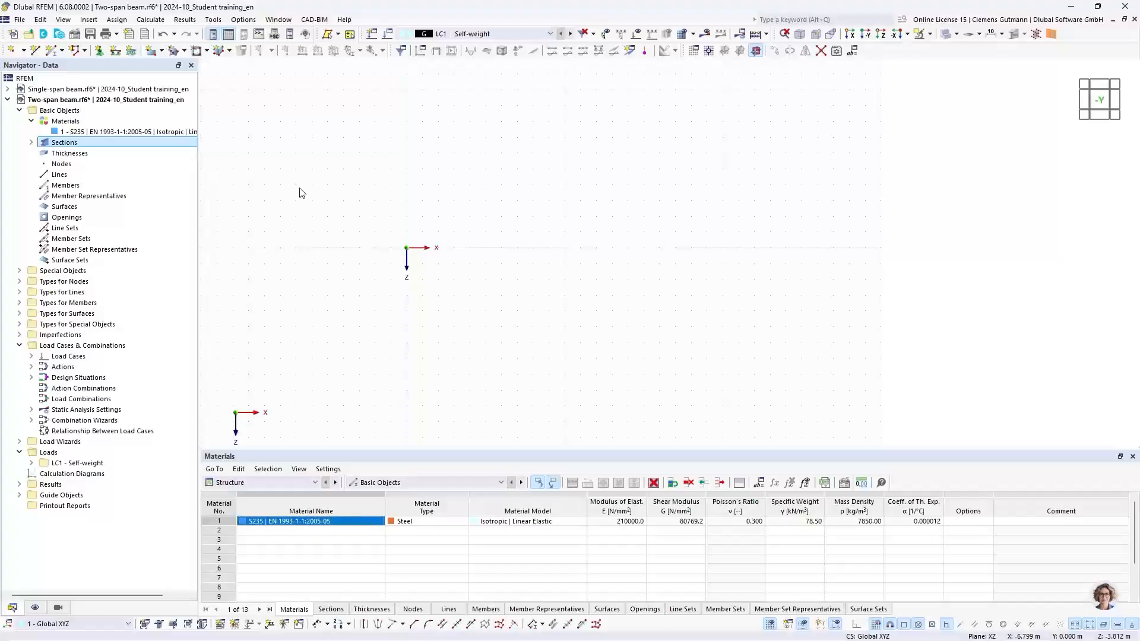
Draw a continuous beam member with nodes at X = 0, 5 and 10 m, forming two 5 m spans.
click(63, 52)
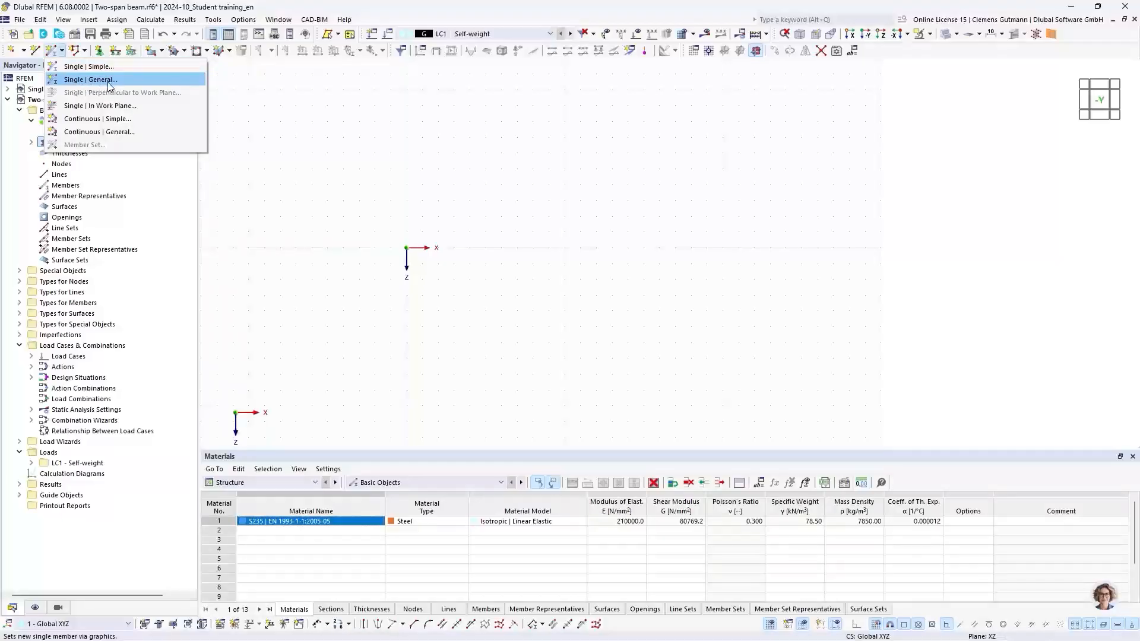
click(87, 123)
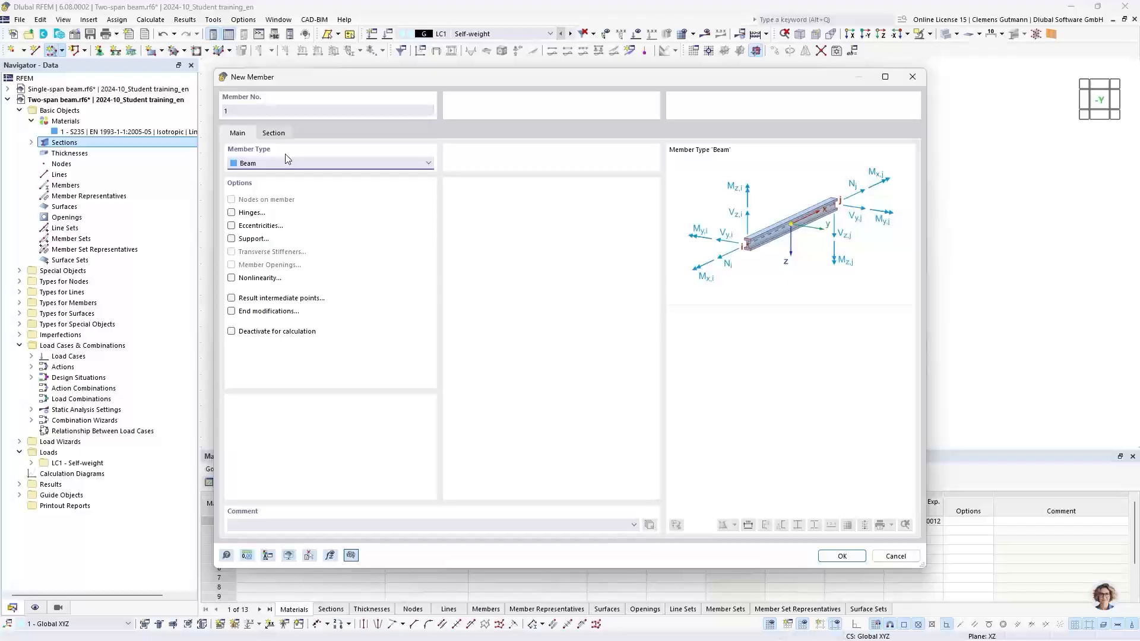
click(838, 555)
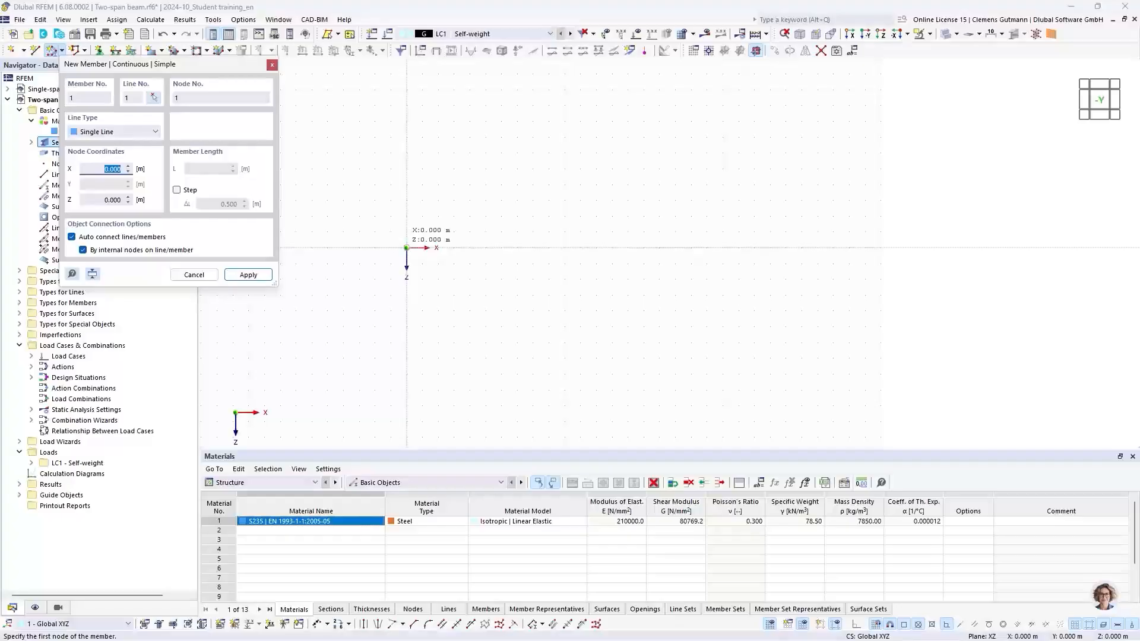
click(407, 247)
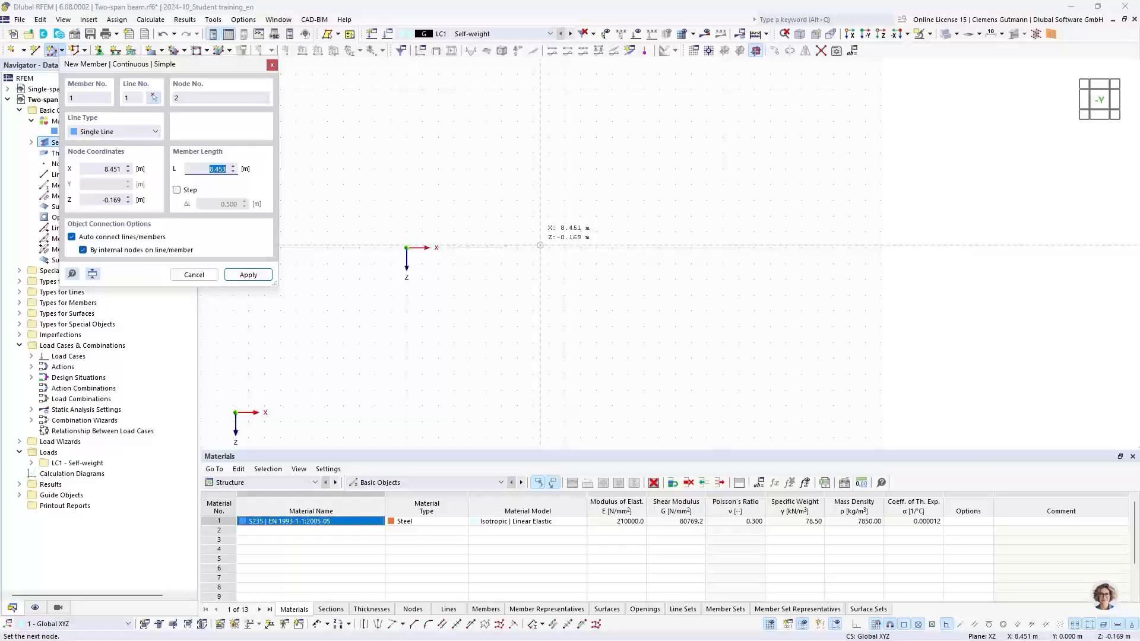
click(486, 247)
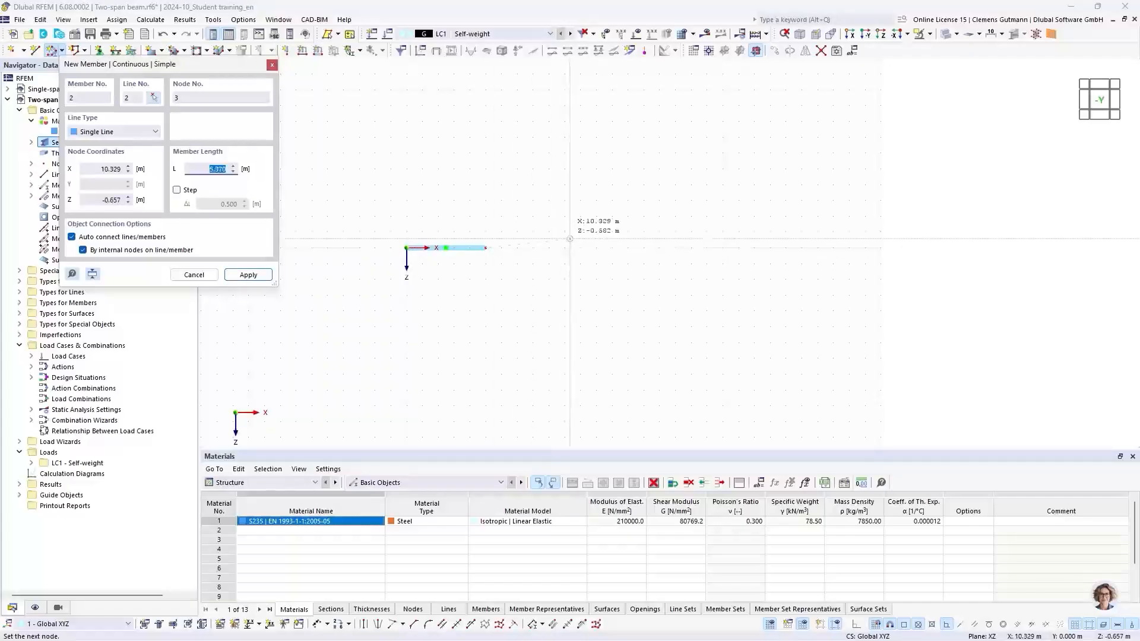
click(565, 247)
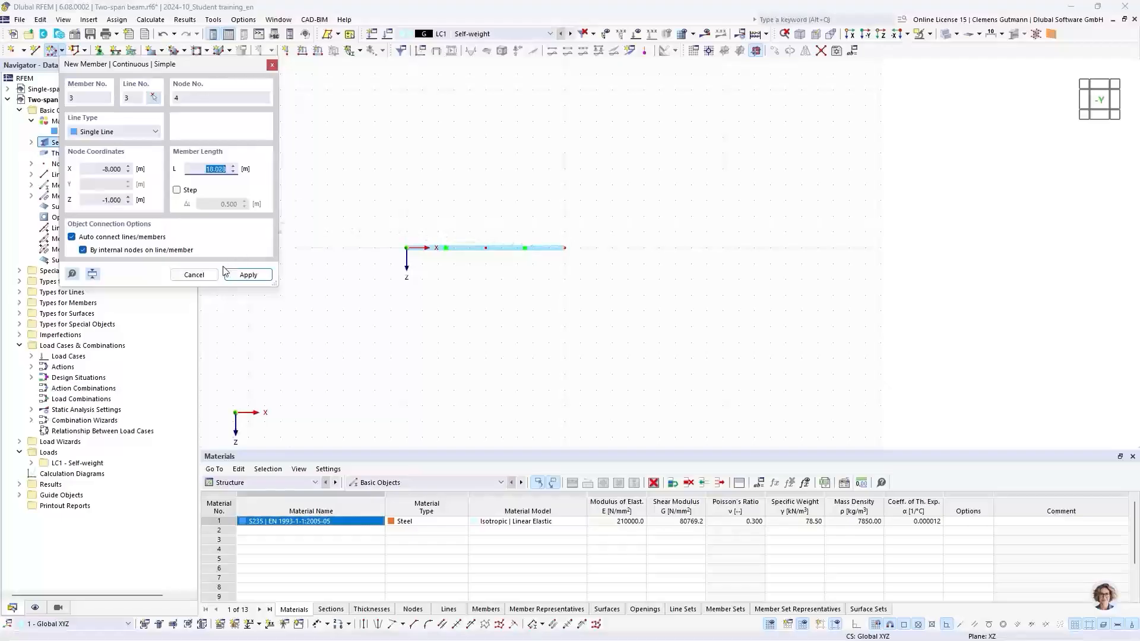
click(194, 275)
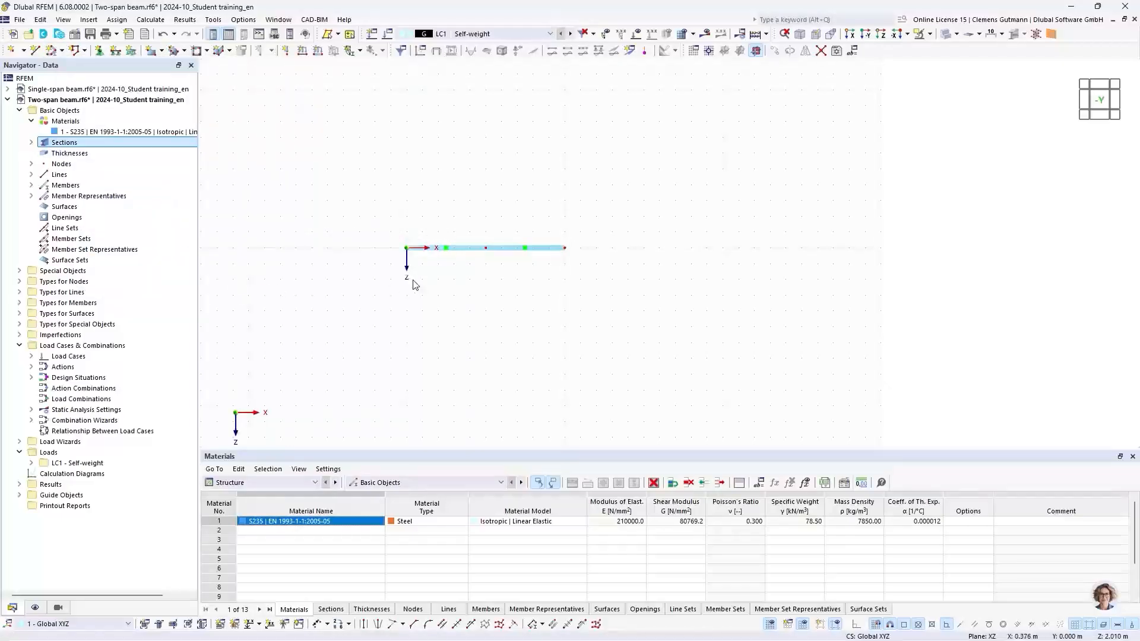
scroll(472, 260, up, 1)
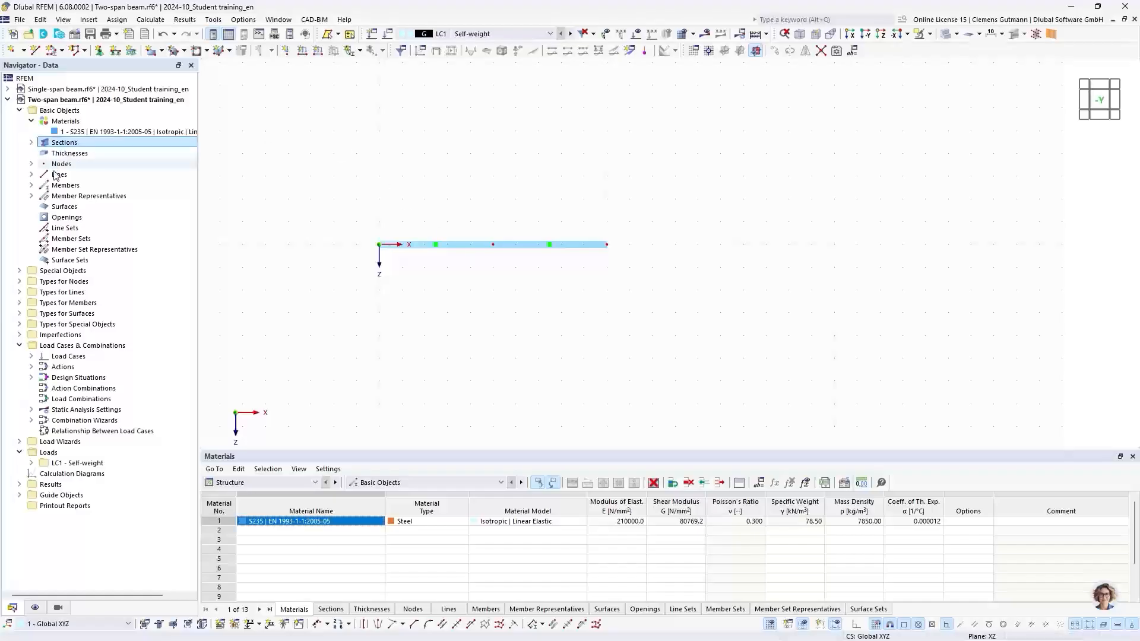
click(31, 185)
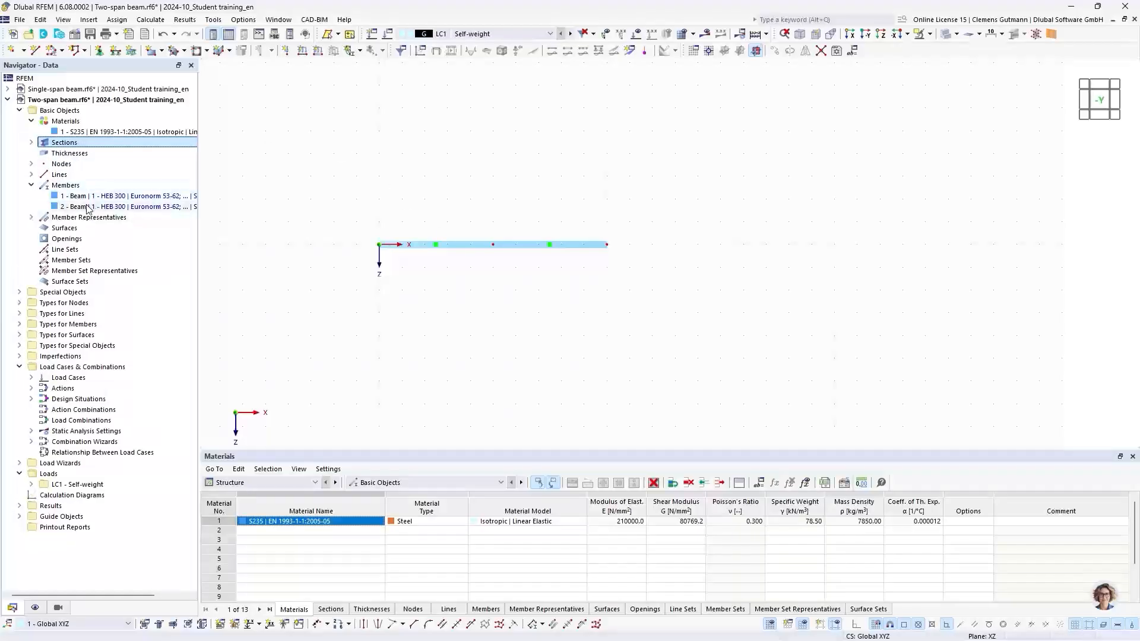
click(31, 175)
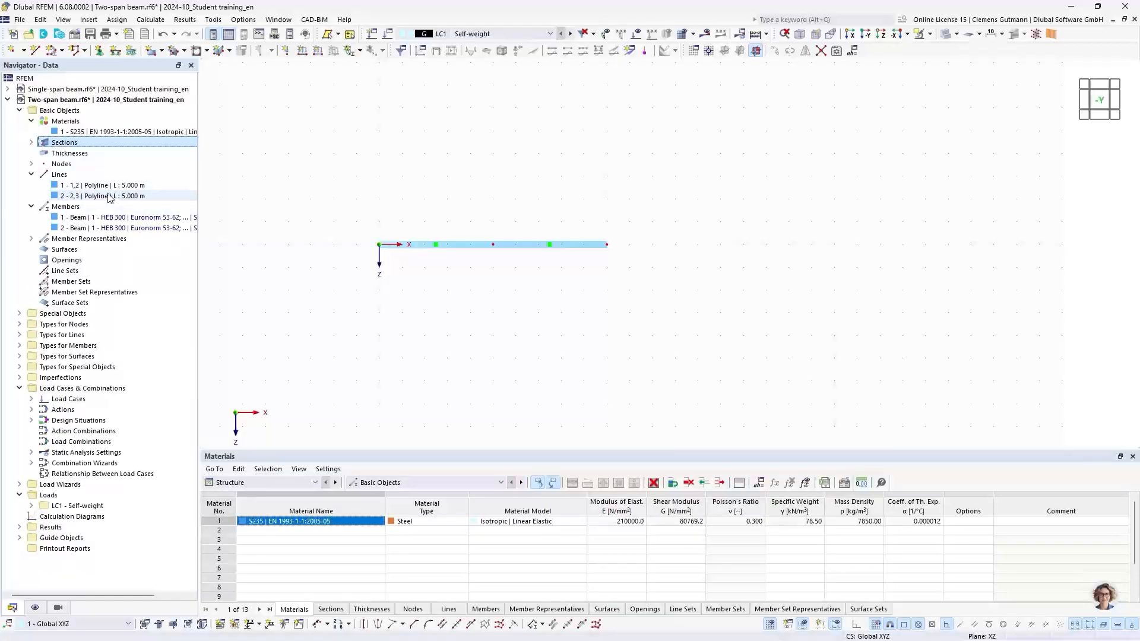
click(31, 164)
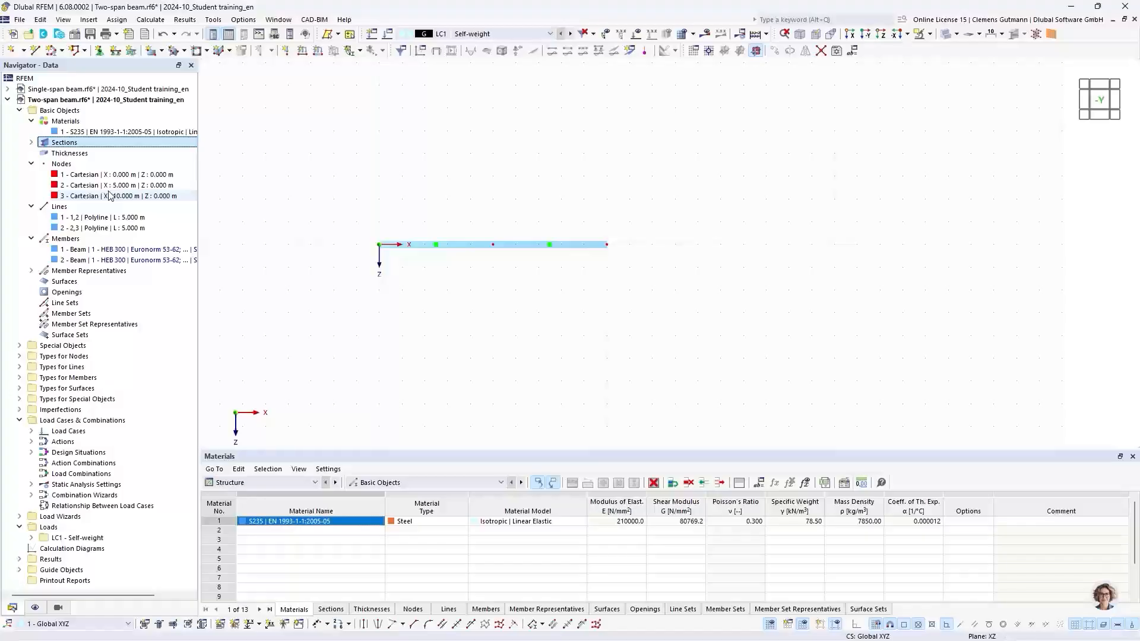
Assign the Hinged nodal support to node 1 at the beam's left end.
click(19, 346)
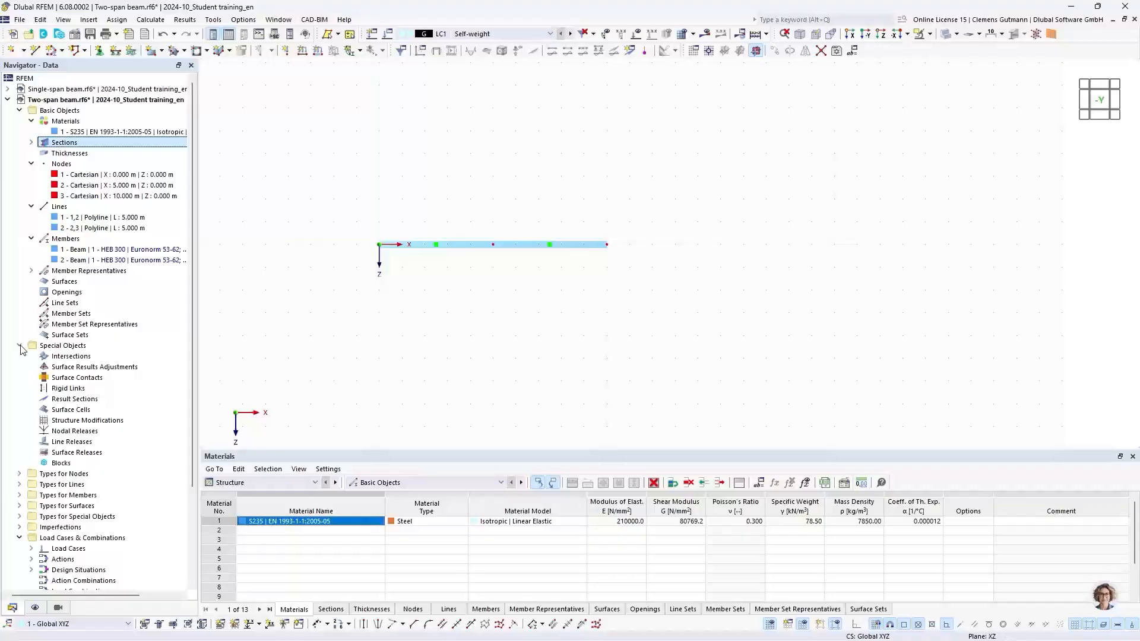
click(19, 346)
click(19, 356)
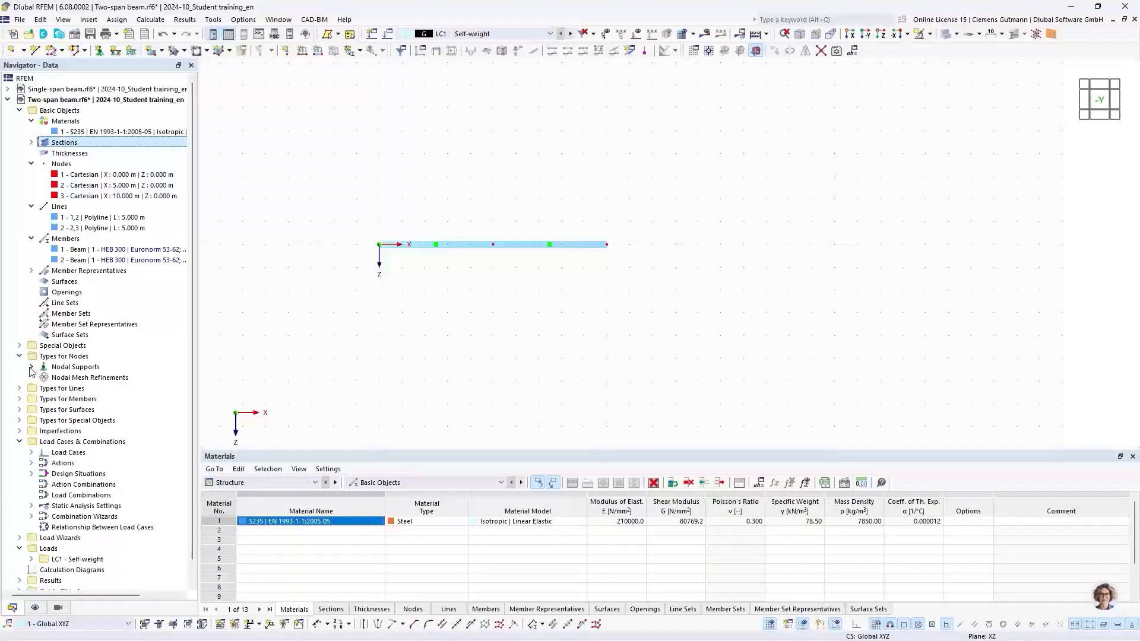
click(31, 368)
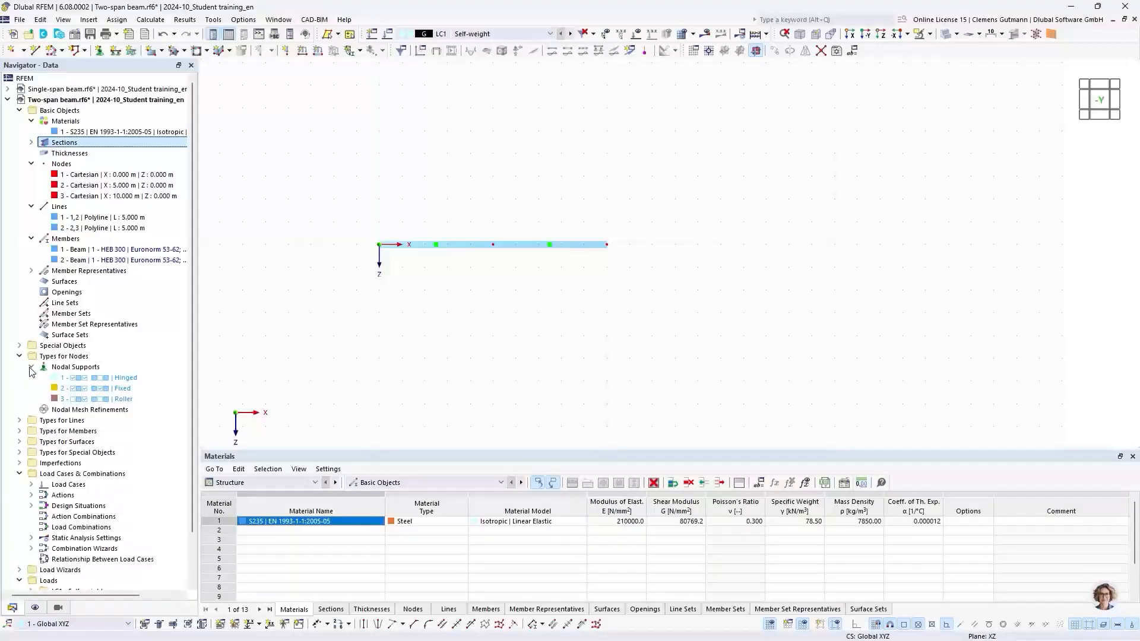
right_click(85, 381)
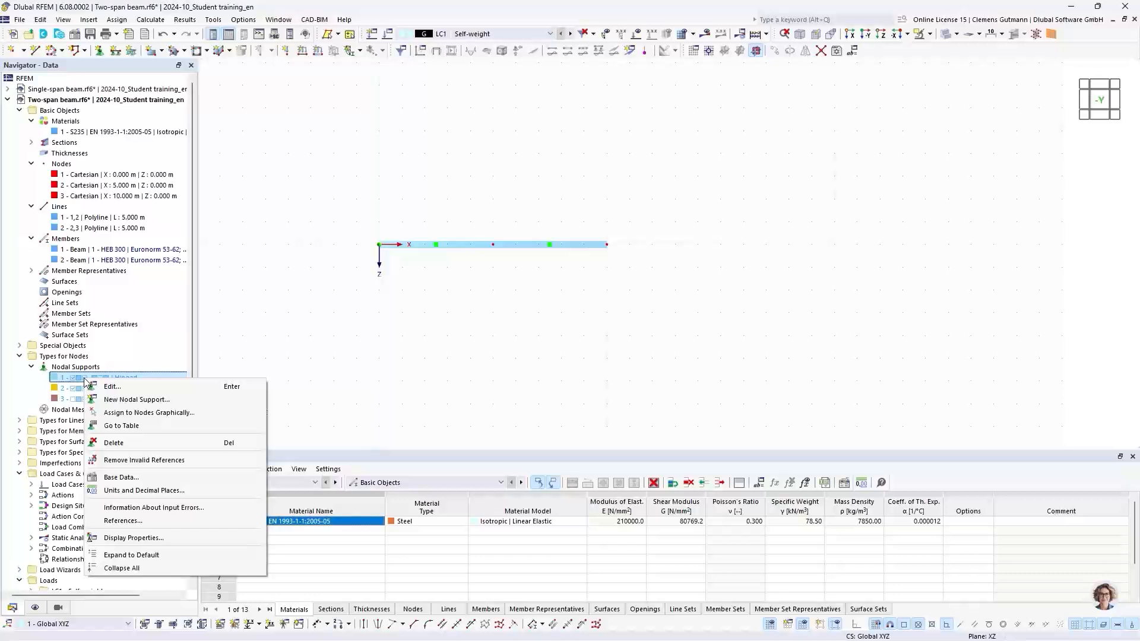
click(121, 414)
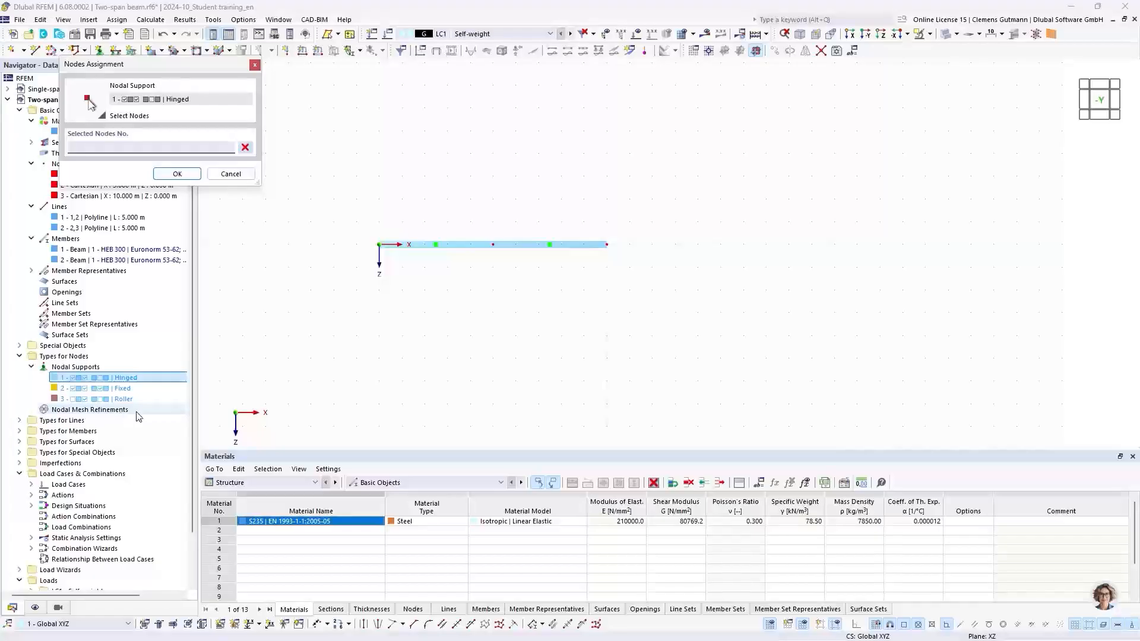
click(379, 244)
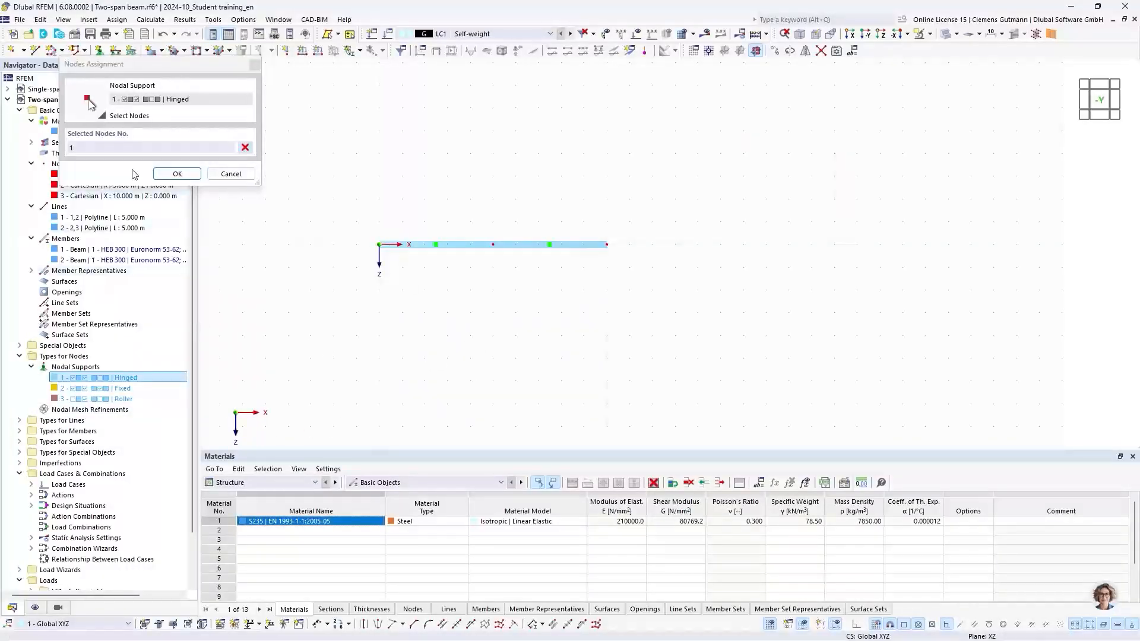
click(177, 174)
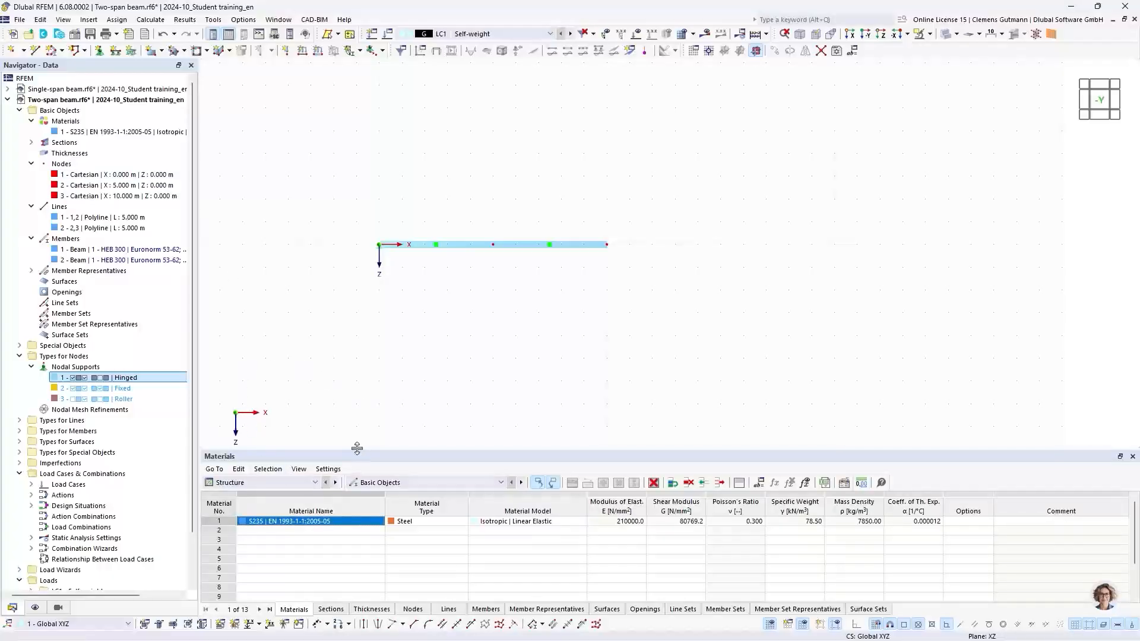
Assign the Roller nodal support to nodes 2 and 3 in the nodal supports table.
drag(357, 448, 335, 336)
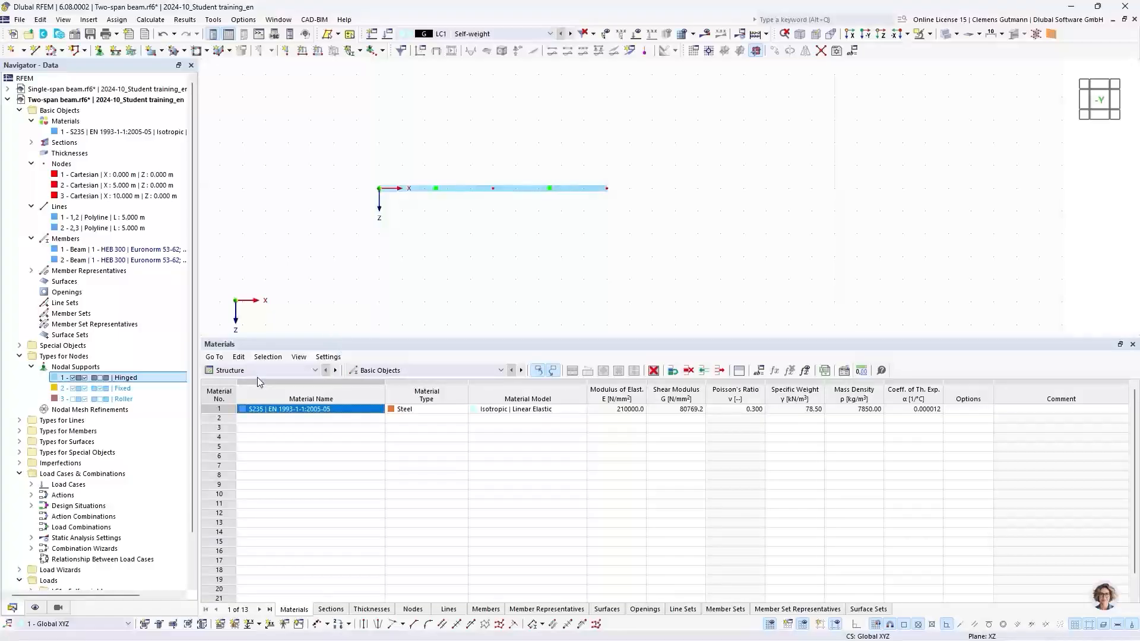
click(375, 369)
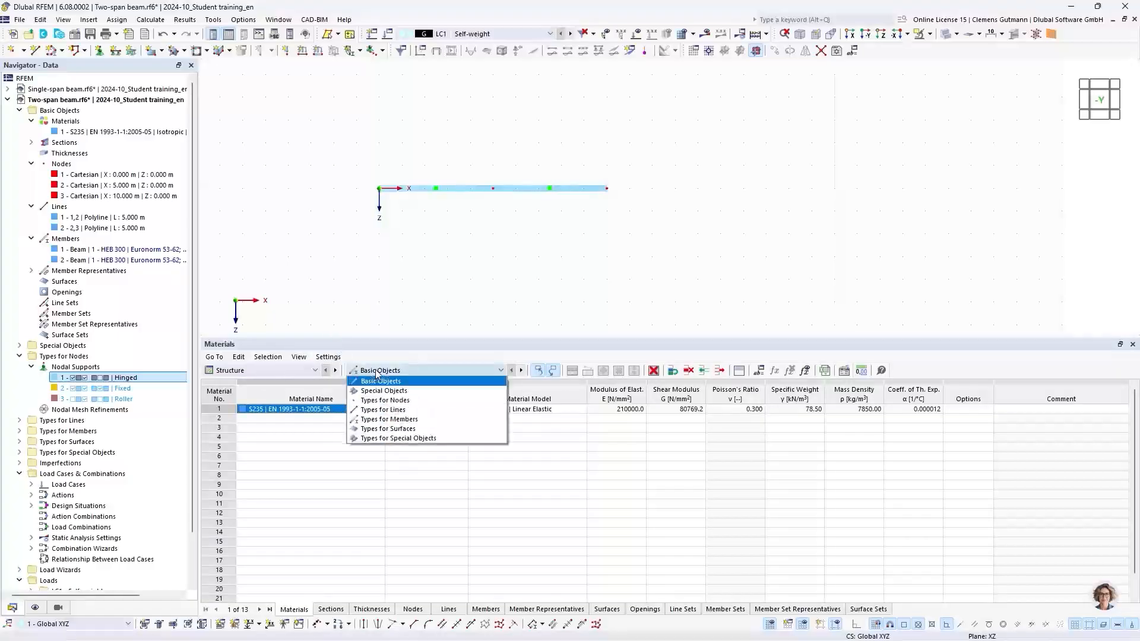
click(396, 402)
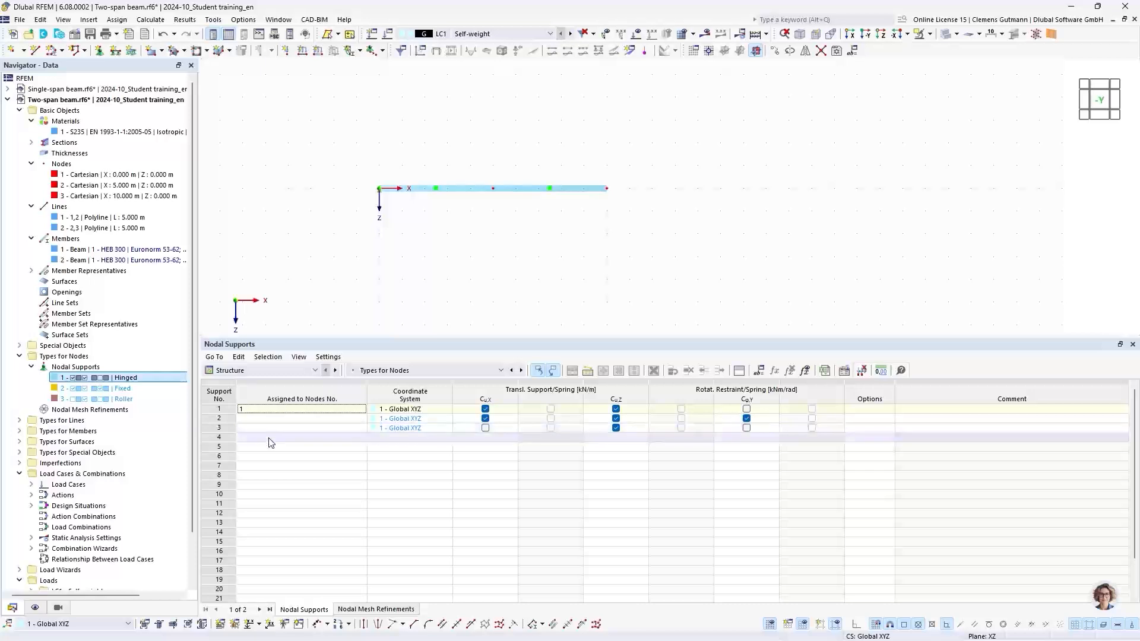
click(243, 411)
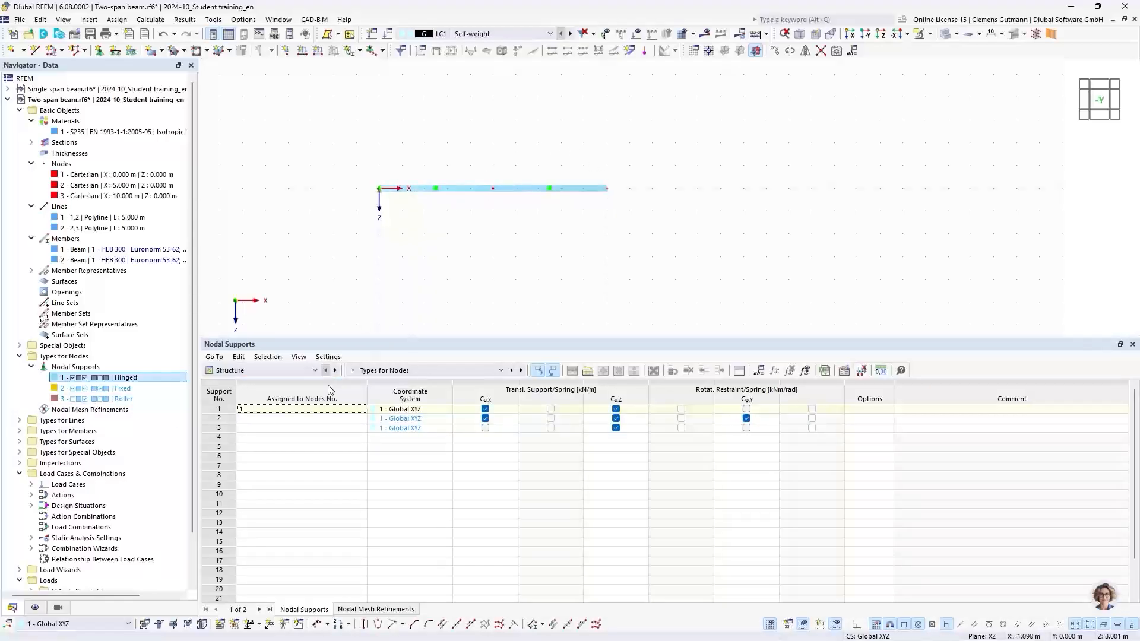
click(275, 428)
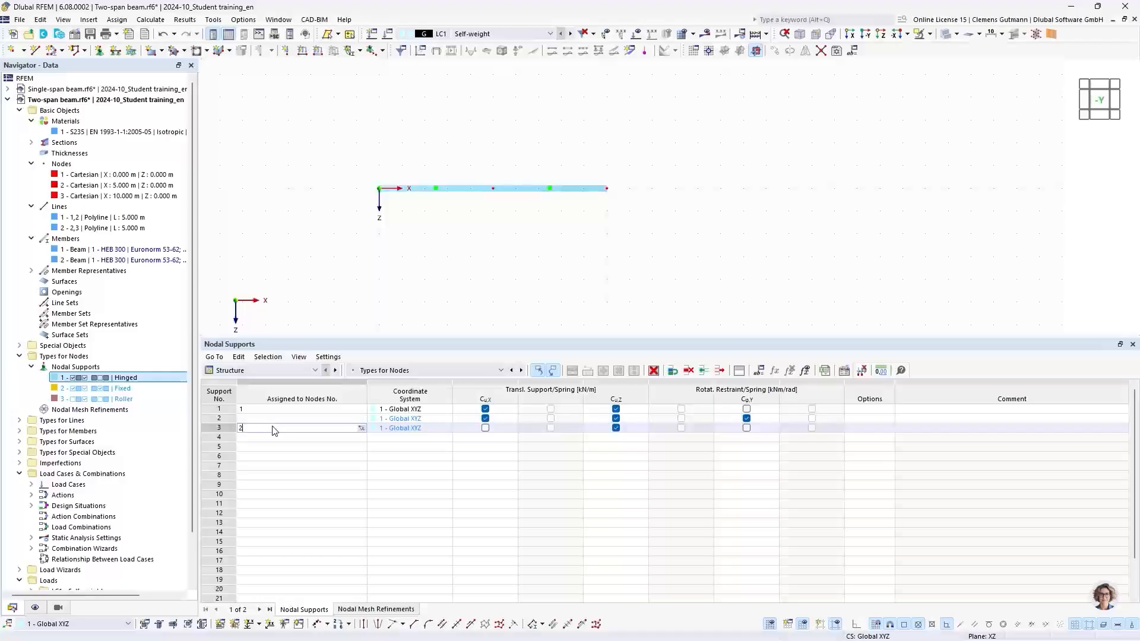
text(2,3)
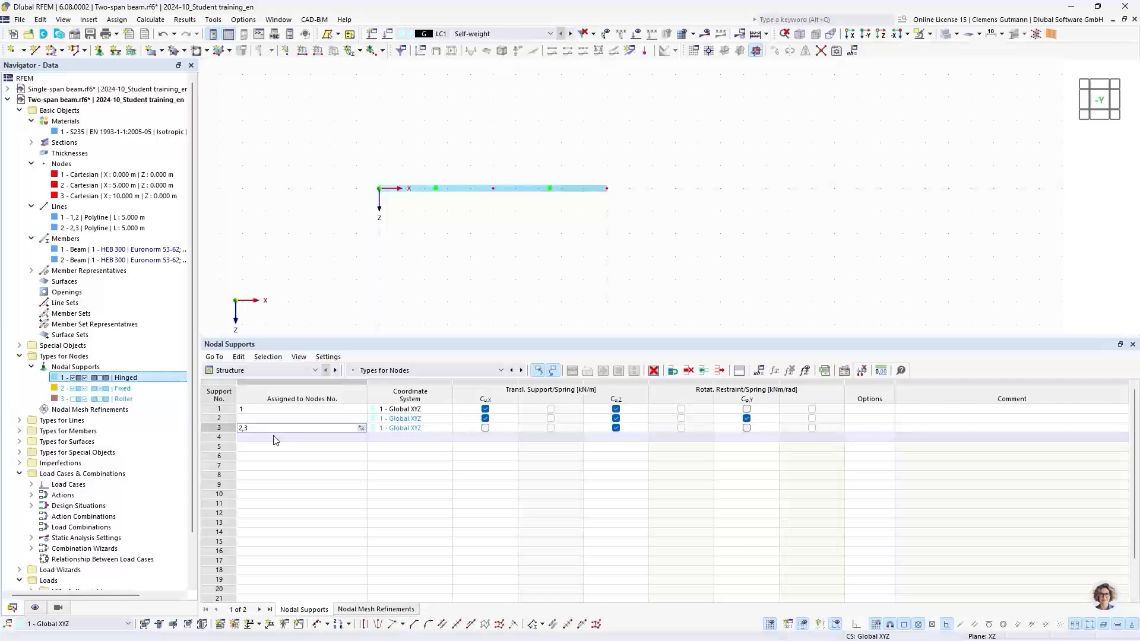
click(275, 438)
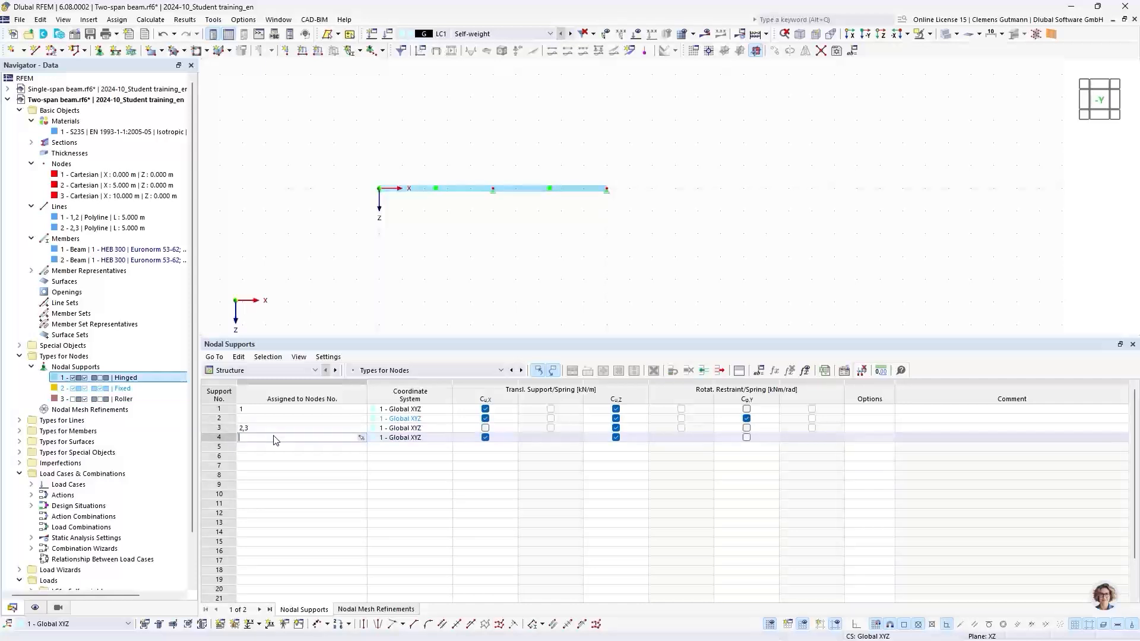
Enlarge the display size of the nodal support symbols.
scroll(521, 189, up, 3)
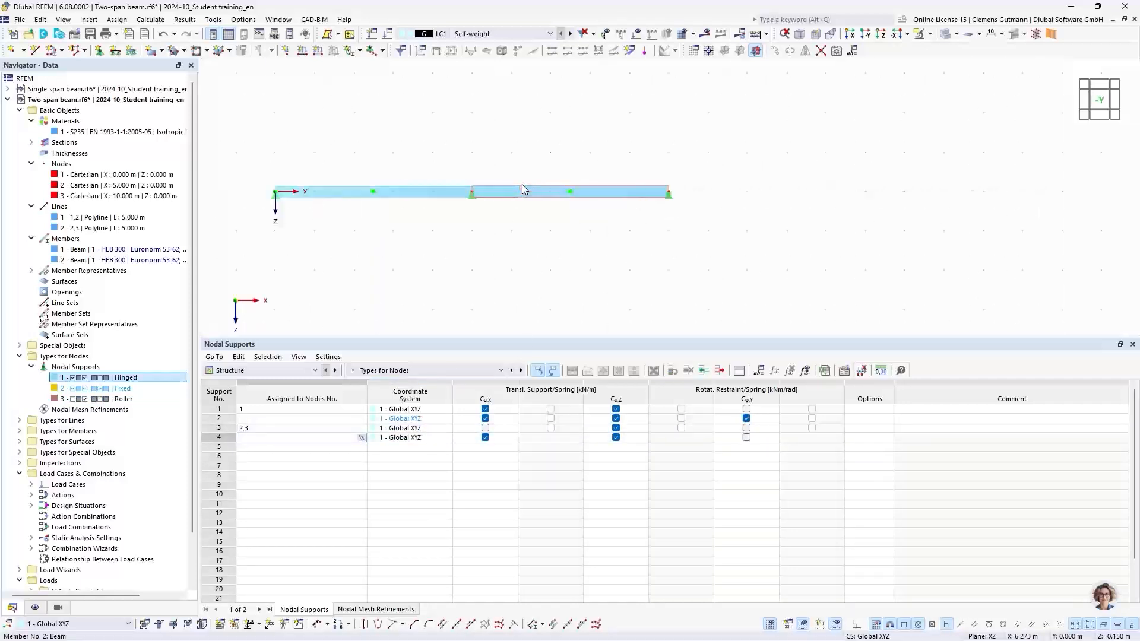
scroll(522, 185, up, 1)
middle_drag(464, 261, 517, 273)
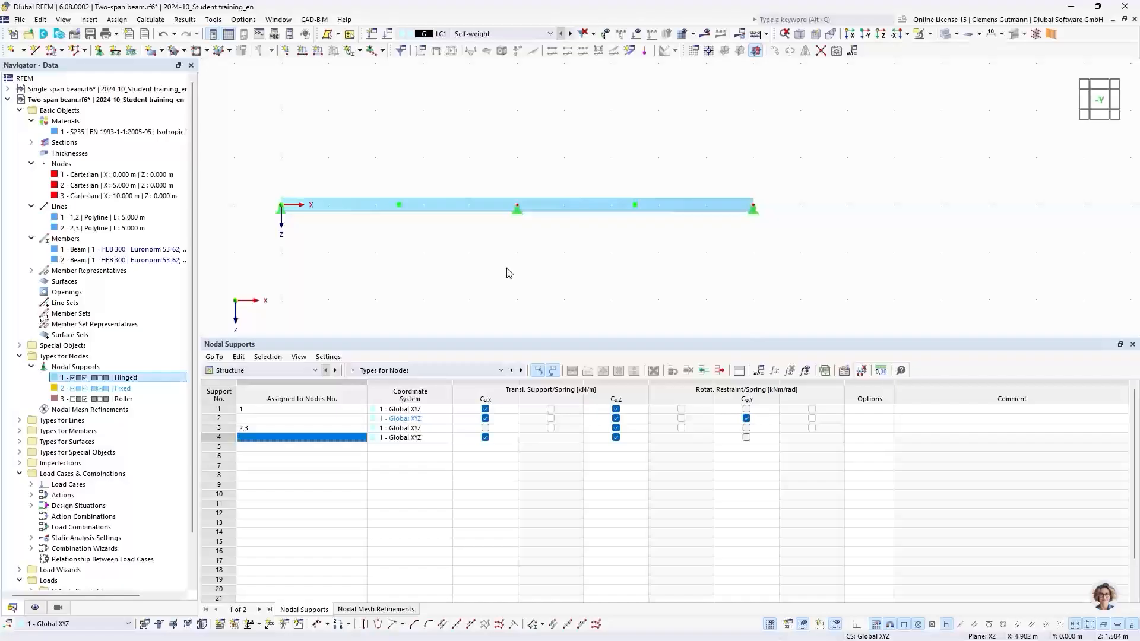
right_click(518, 216)
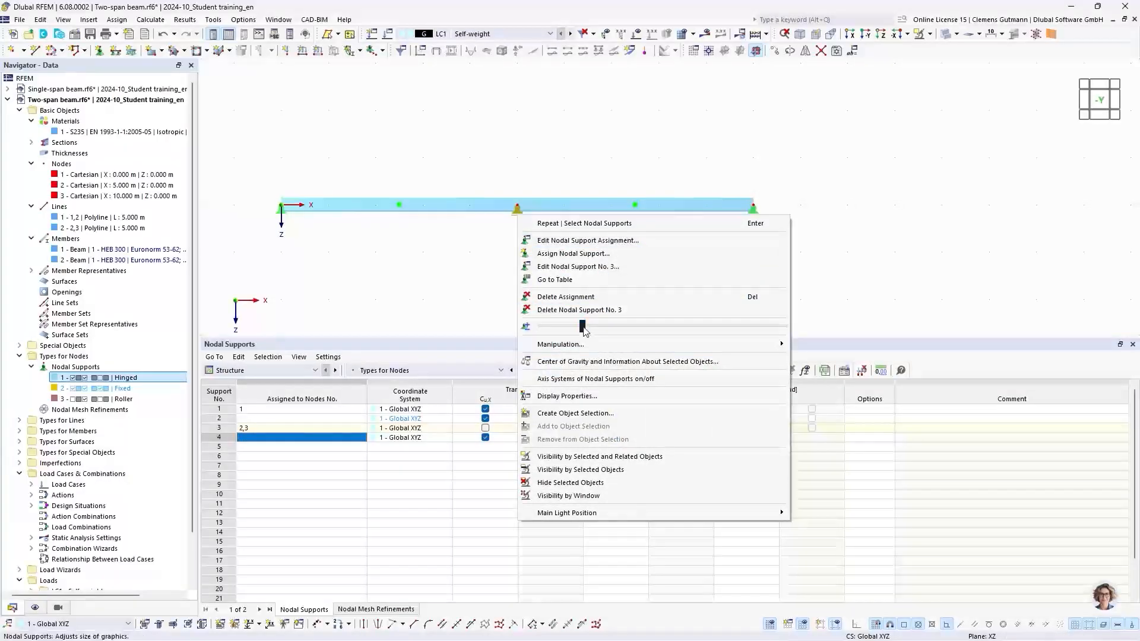
drag(583, 327, 655, 331)
click(492, 275)
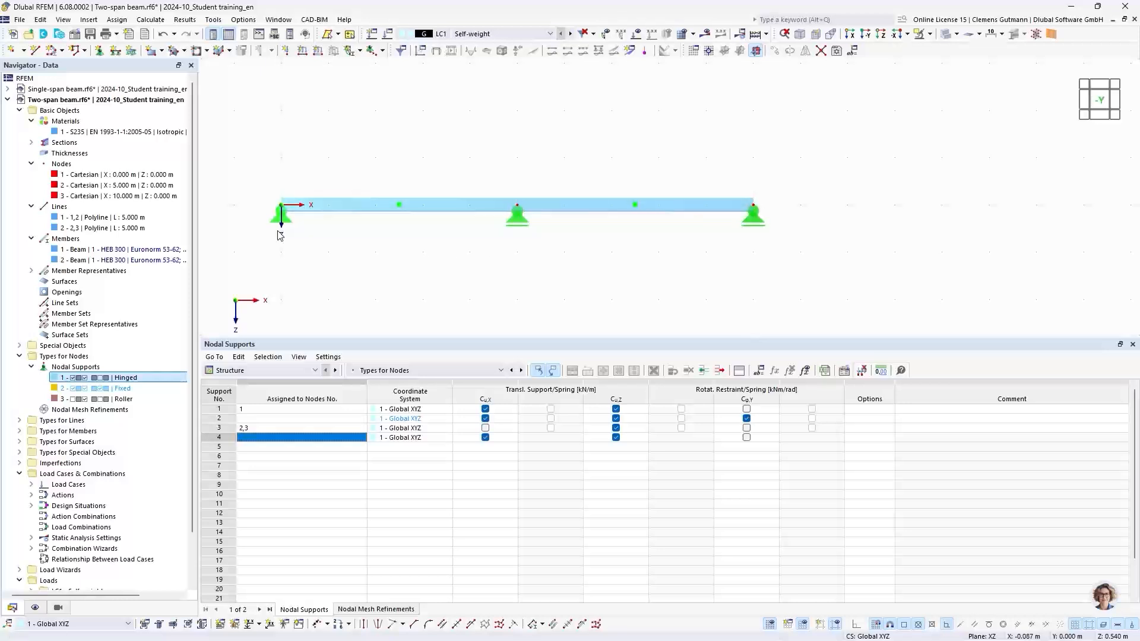
Create load case LC2 named Imposed load left with action category Imposed loads – category A: domestic, residential areas.
scroll(66, 392, down, 2)
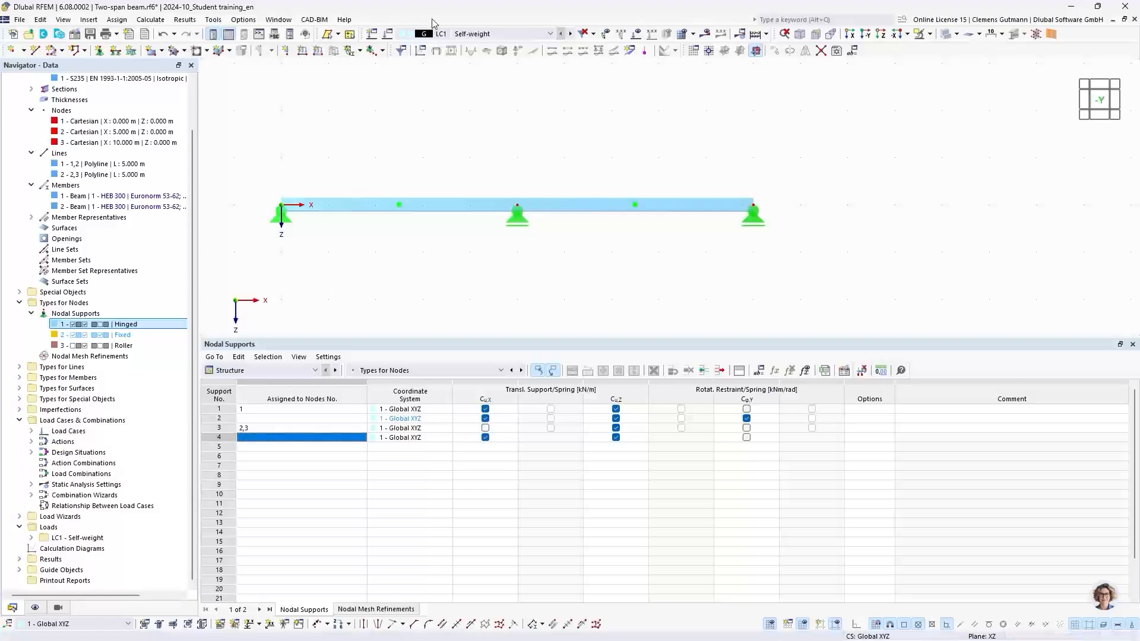
click(387, 37)
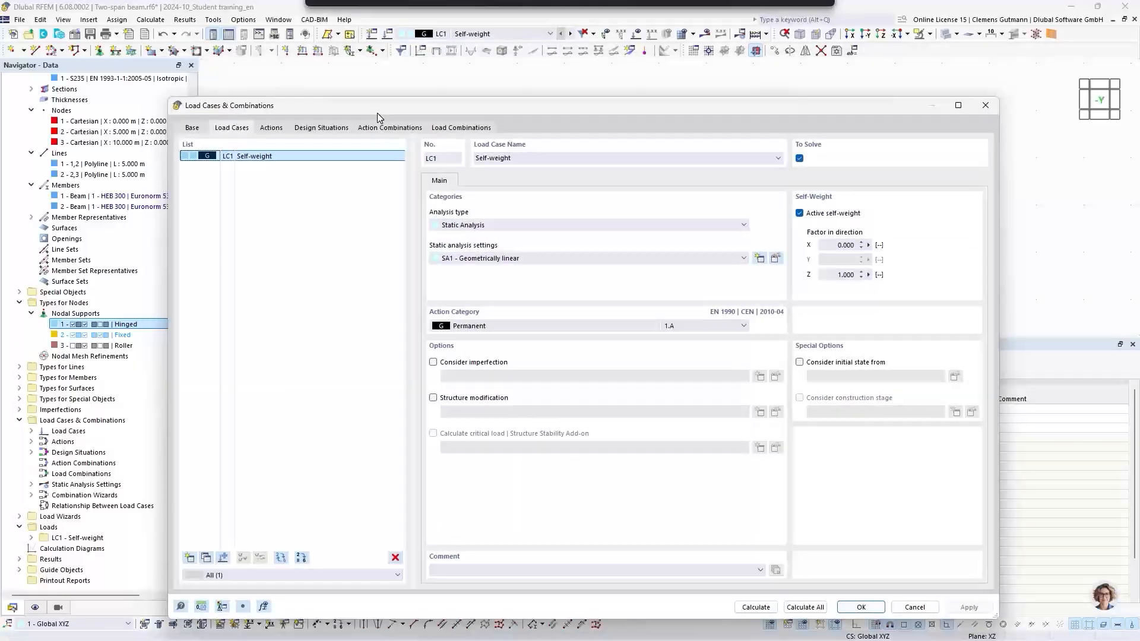
drag(376, 112, 362, 90)
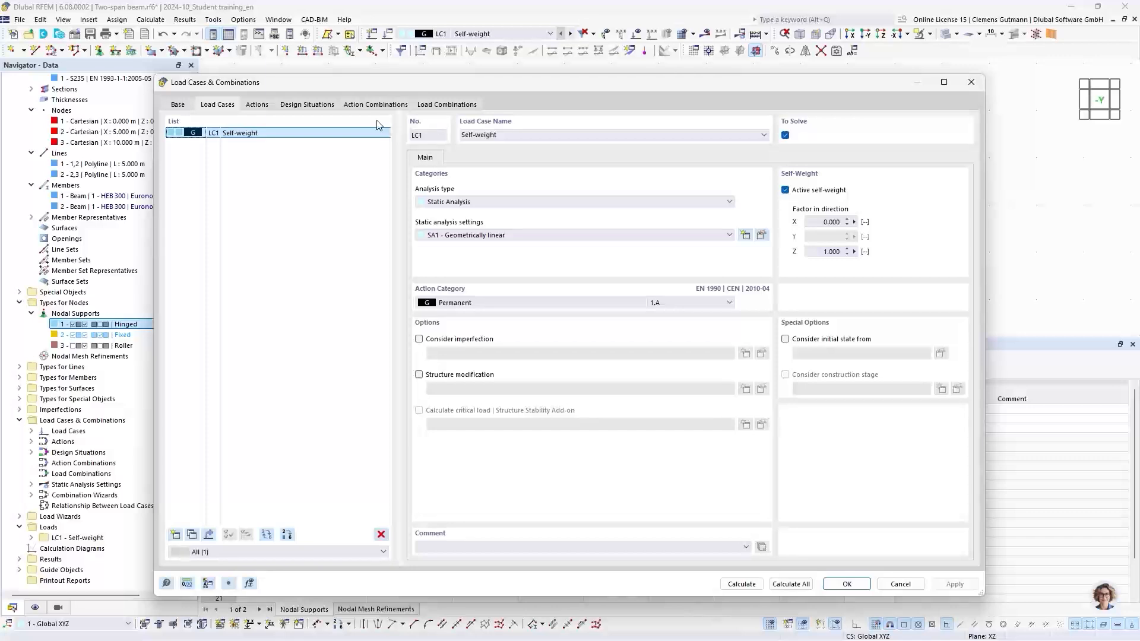
click(179, 105)
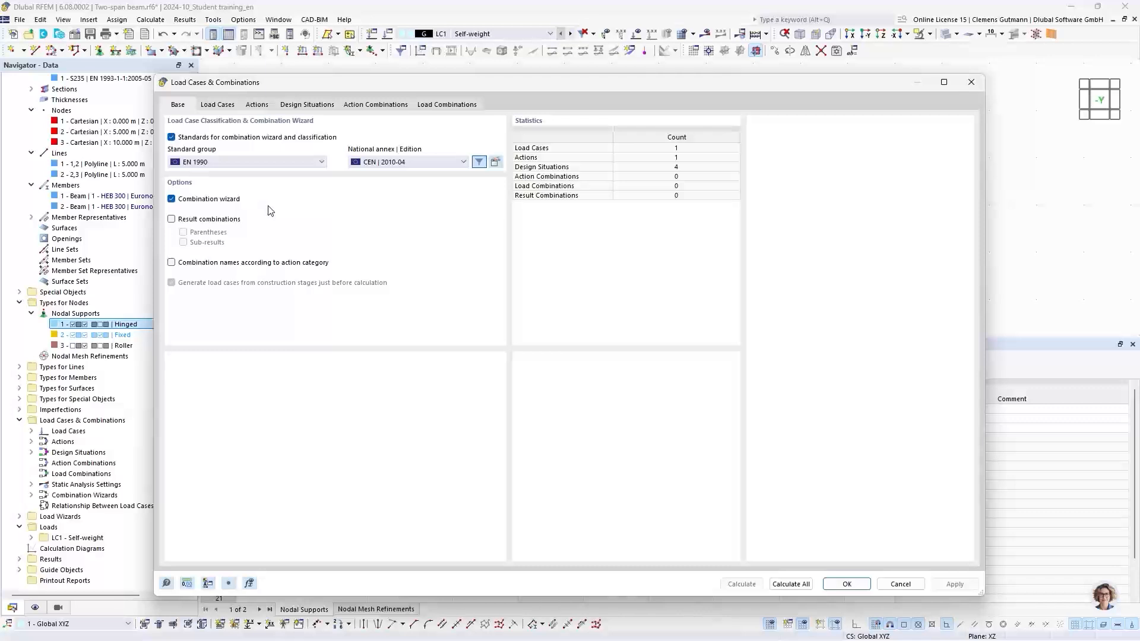
click(217, 104)
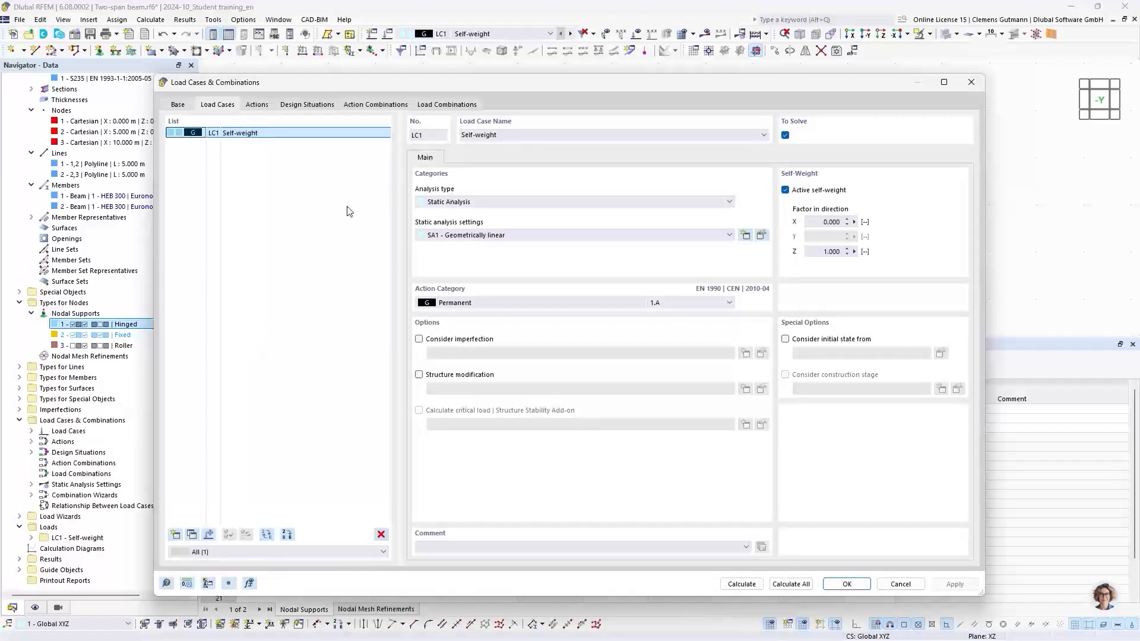
click(175, 535)
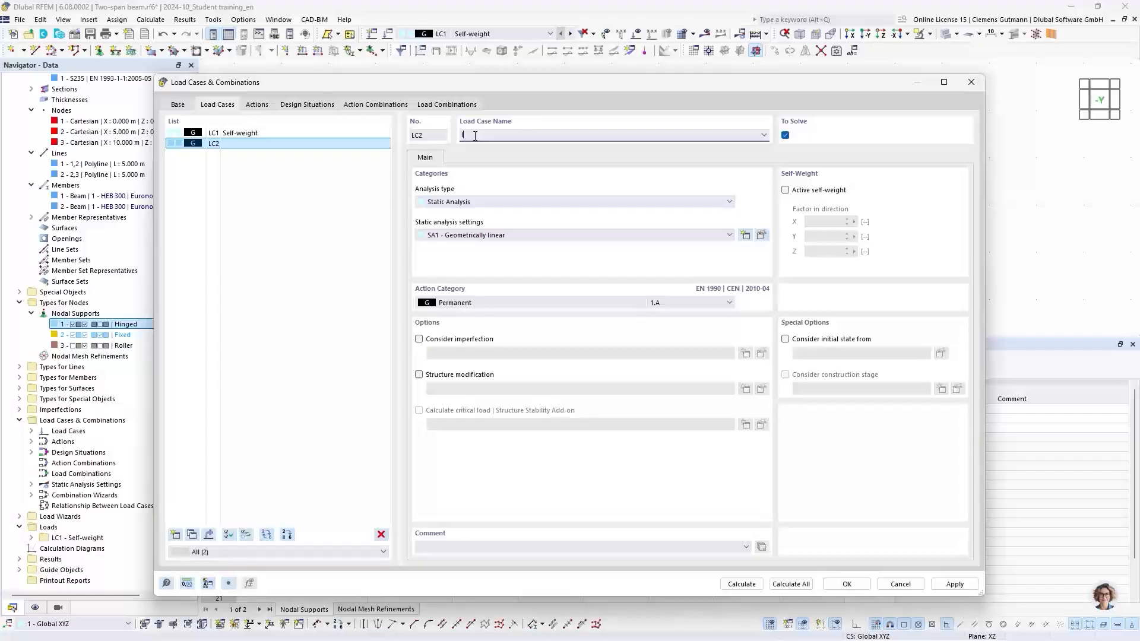
text(Imposed load left)
key(Return)
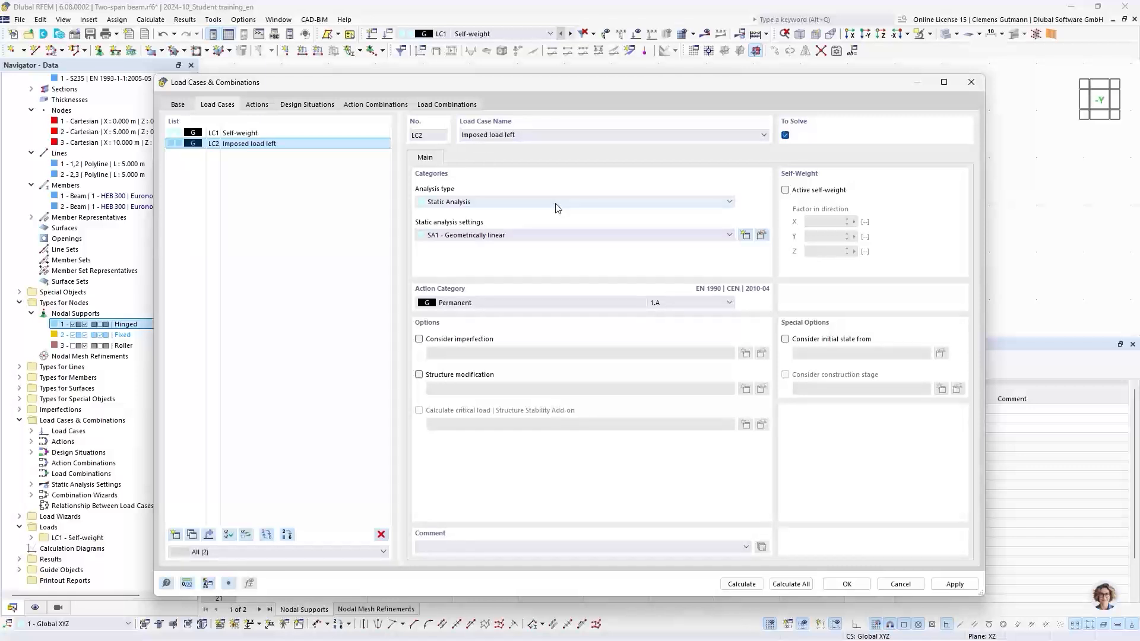
click(466, 304)
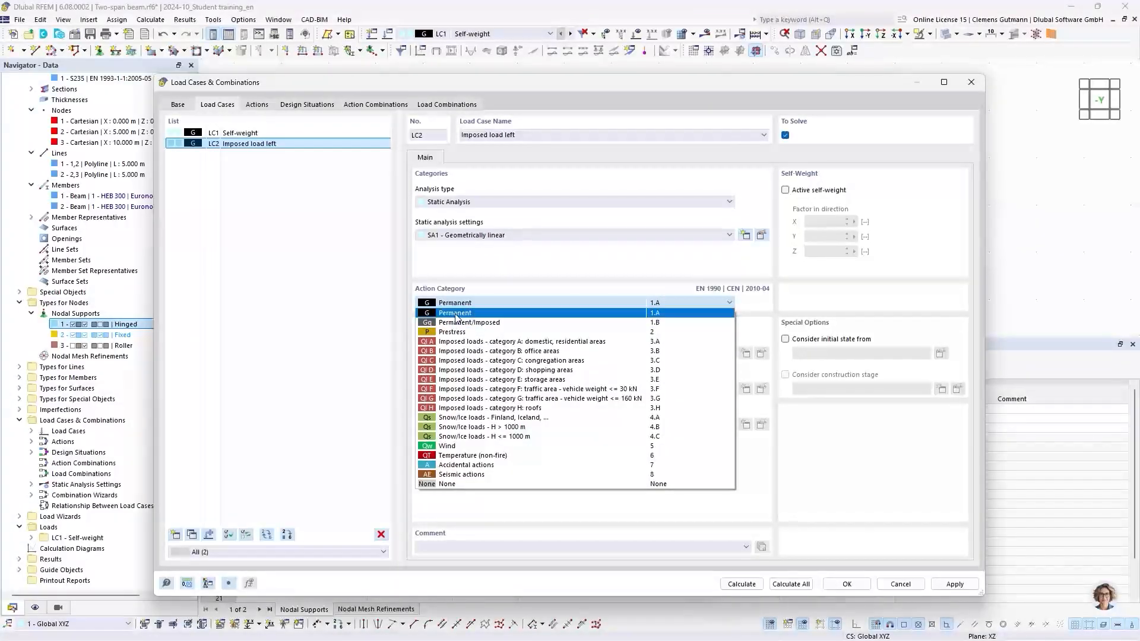
click(467, 344)
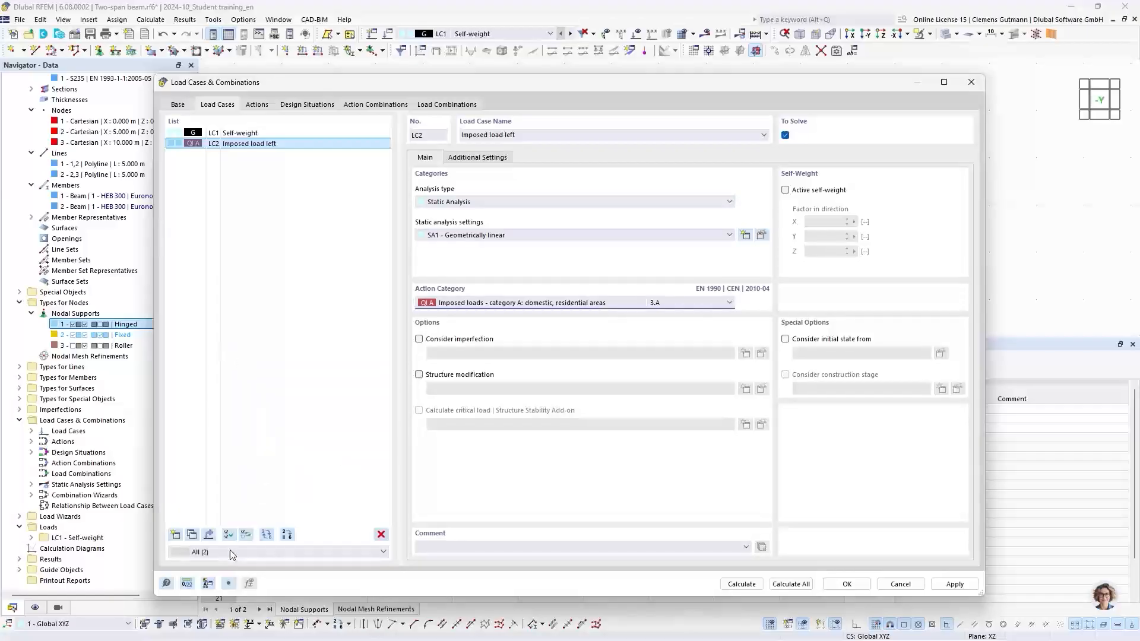
Copy load case LC2 and rename the copy Imposed load right.
click(192, 536)
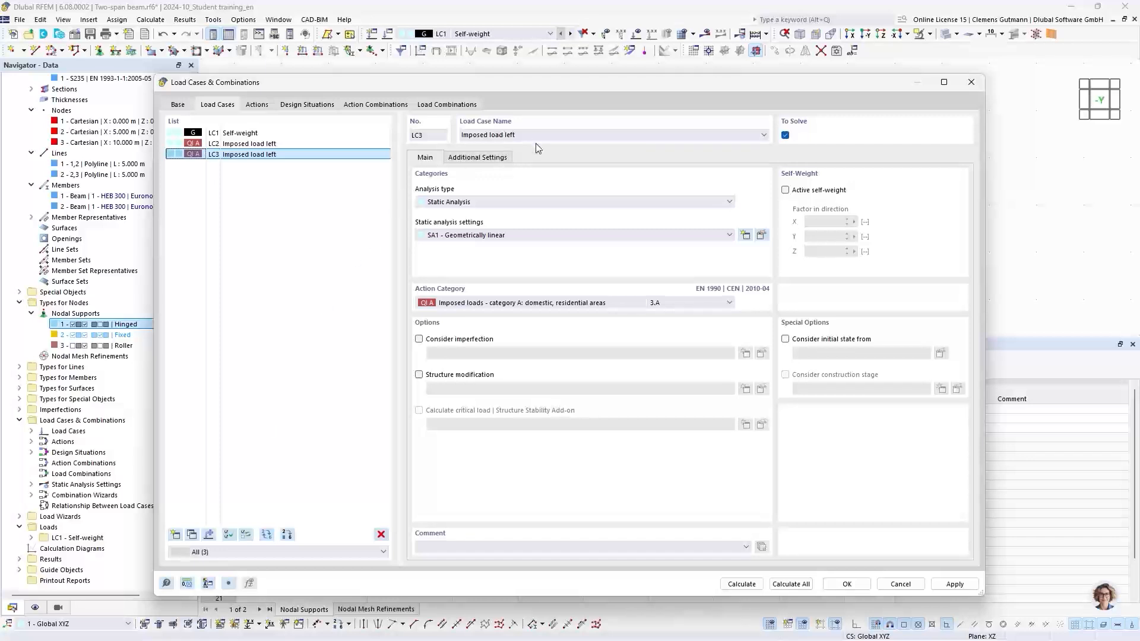
double_click(514, 136)
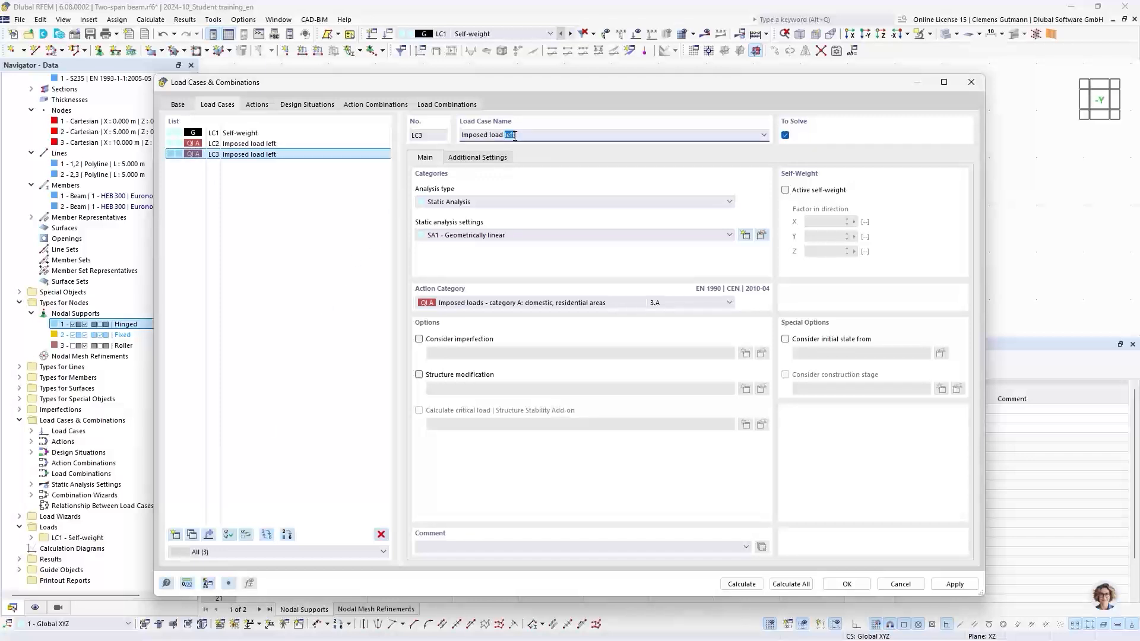
text(right)
key(Tab)
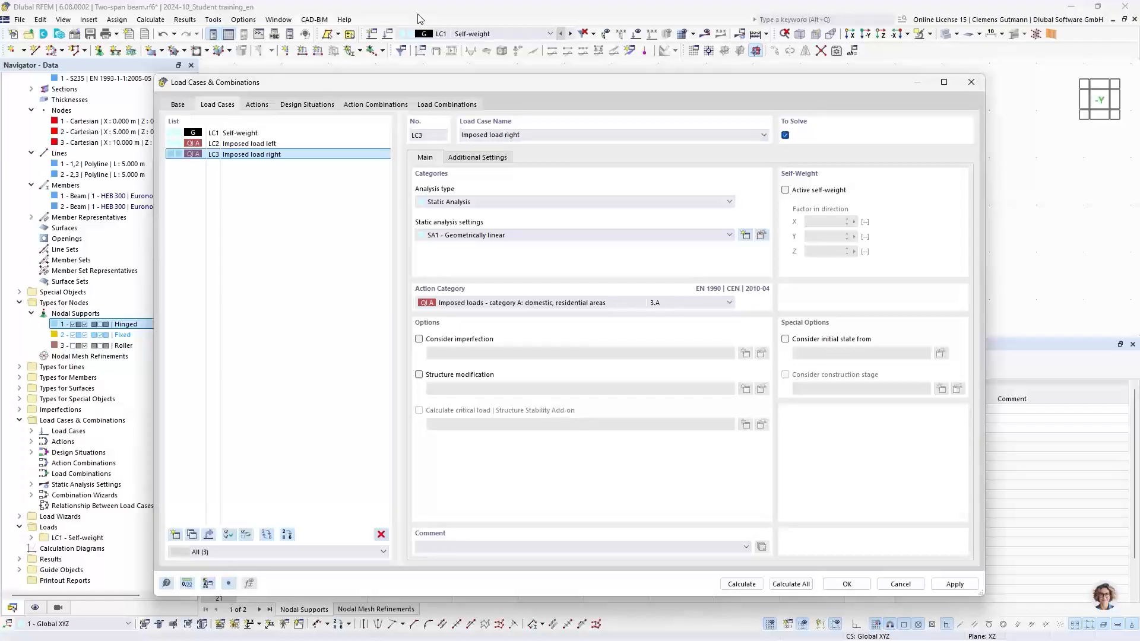
Review the actions A1 Permanent and A2 Imposed loads, including their settings and assigned load cases.
click(257, 105)
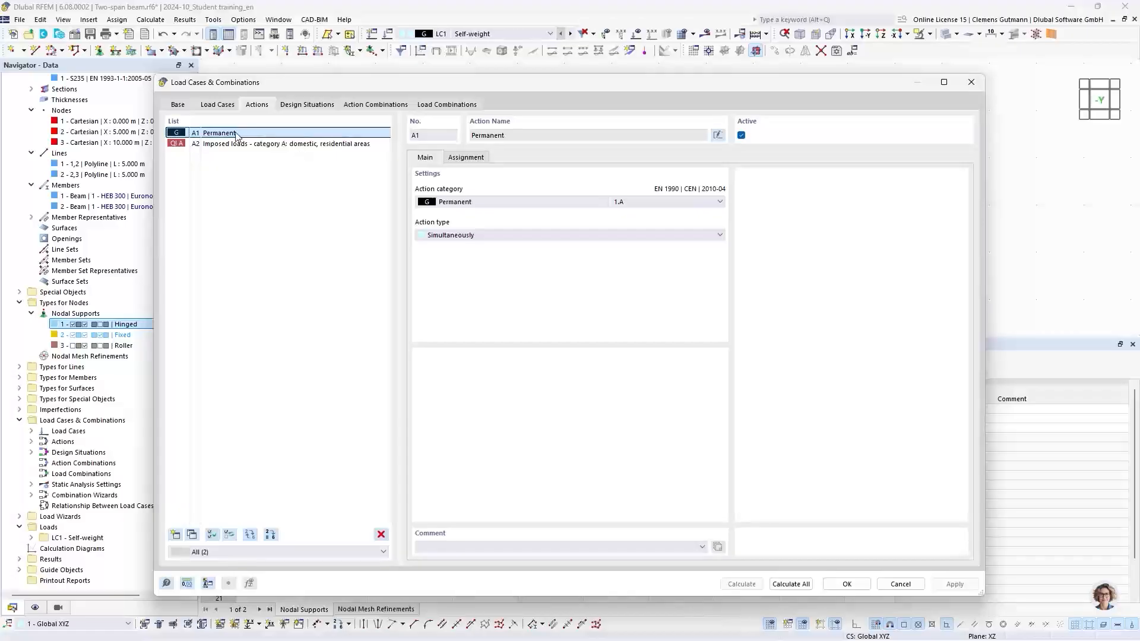
click(464, 158)
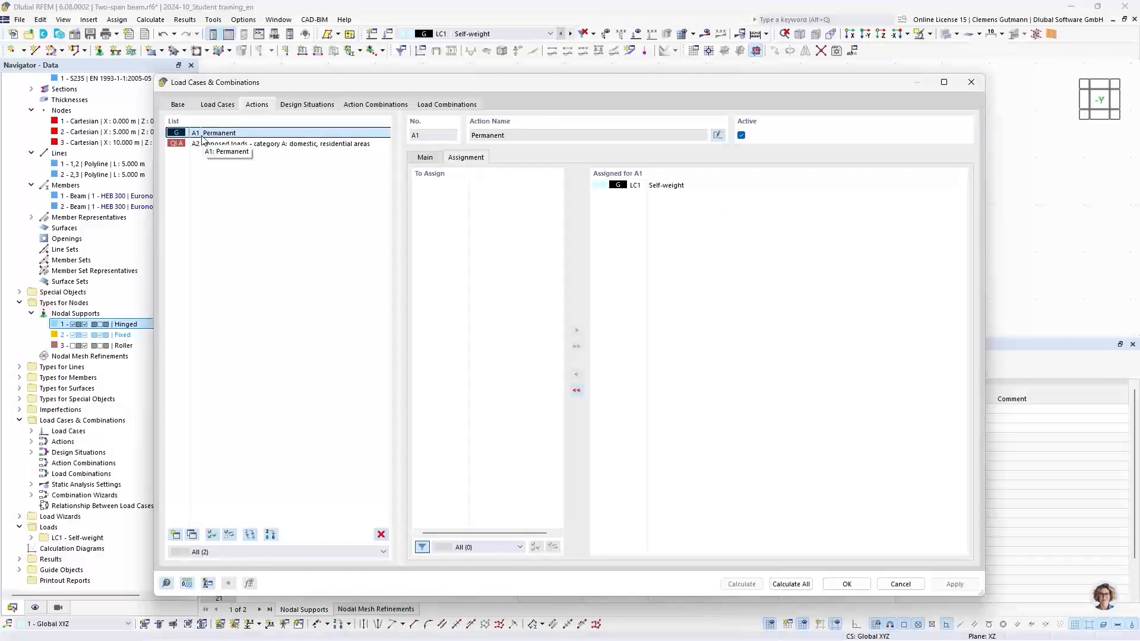
click(219, 146)
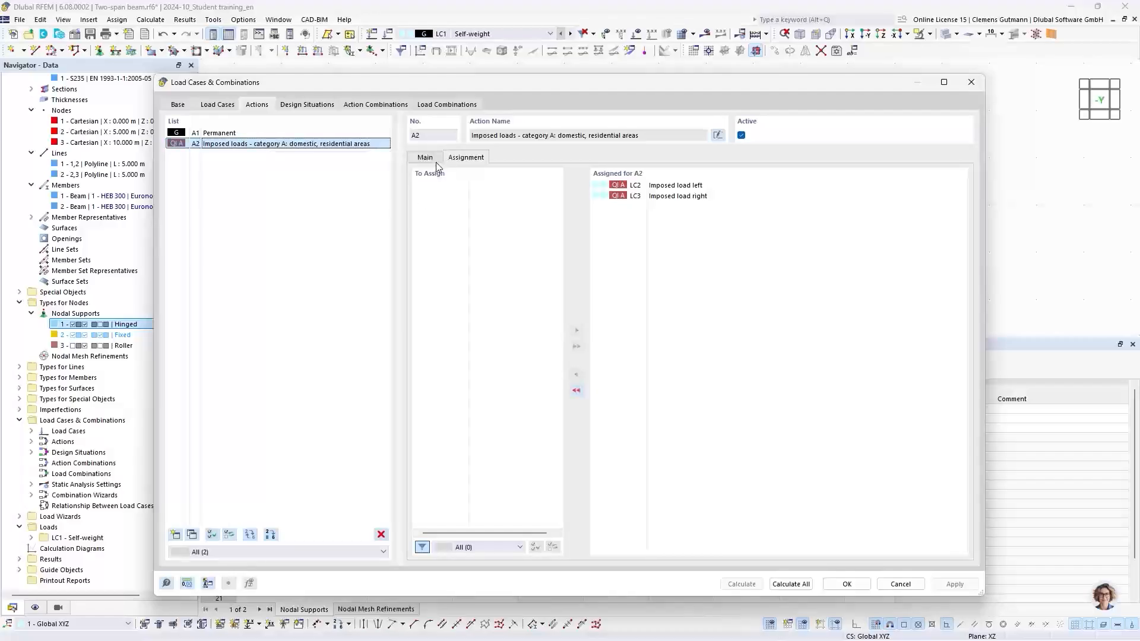
click(431, 161)
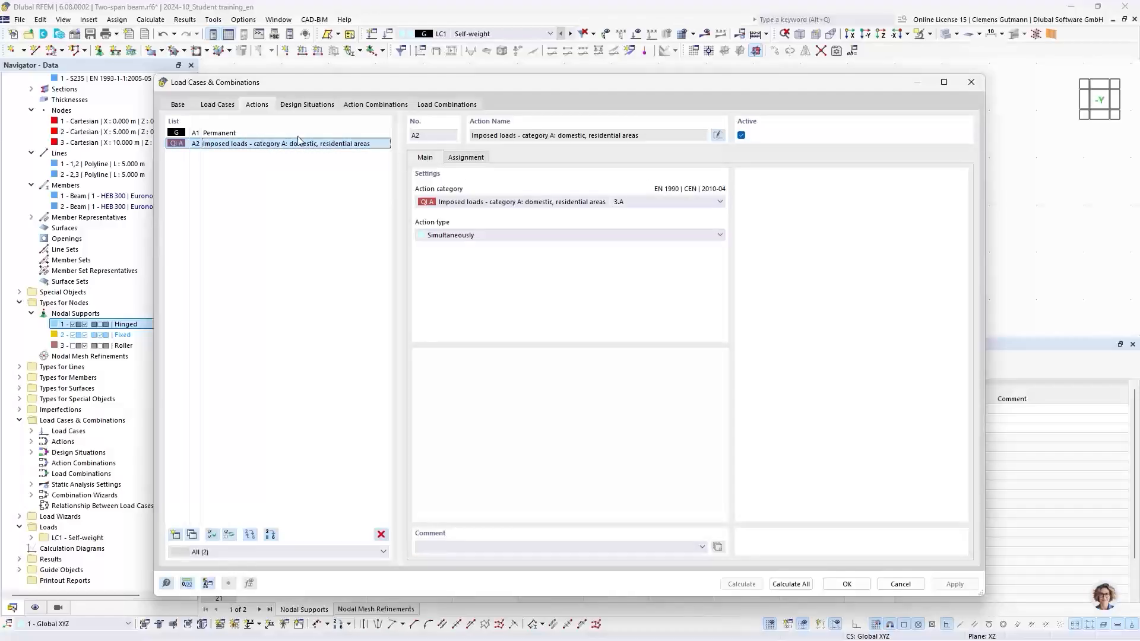
click(237, 136)
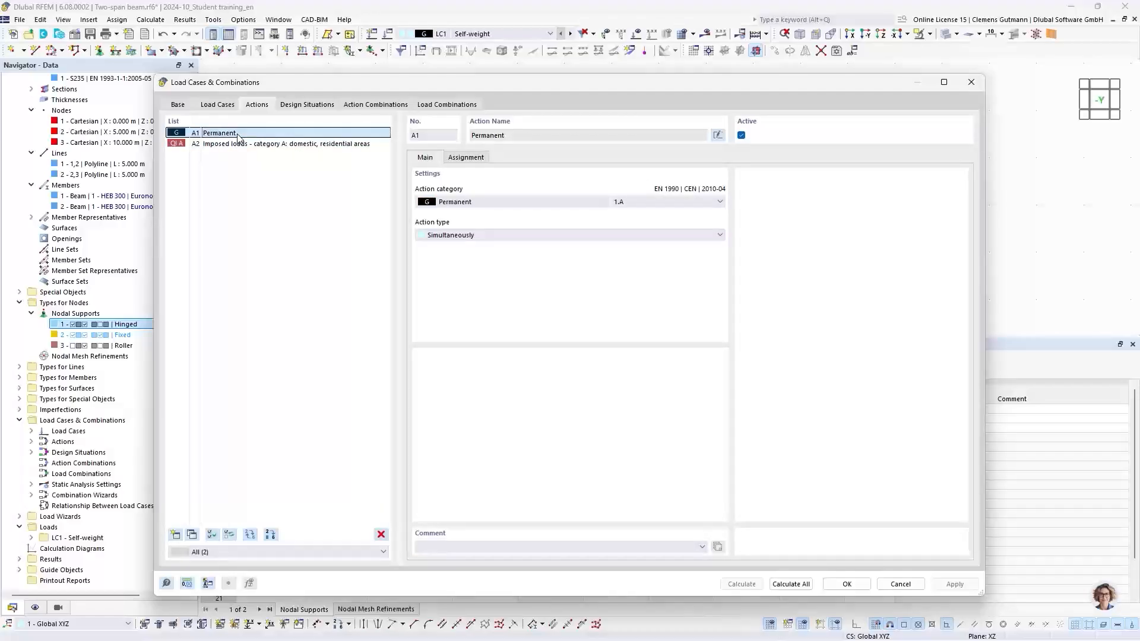
Inspect the action type options of actions A1 and A2 and the load case assigned to A1.
click(456, 236)
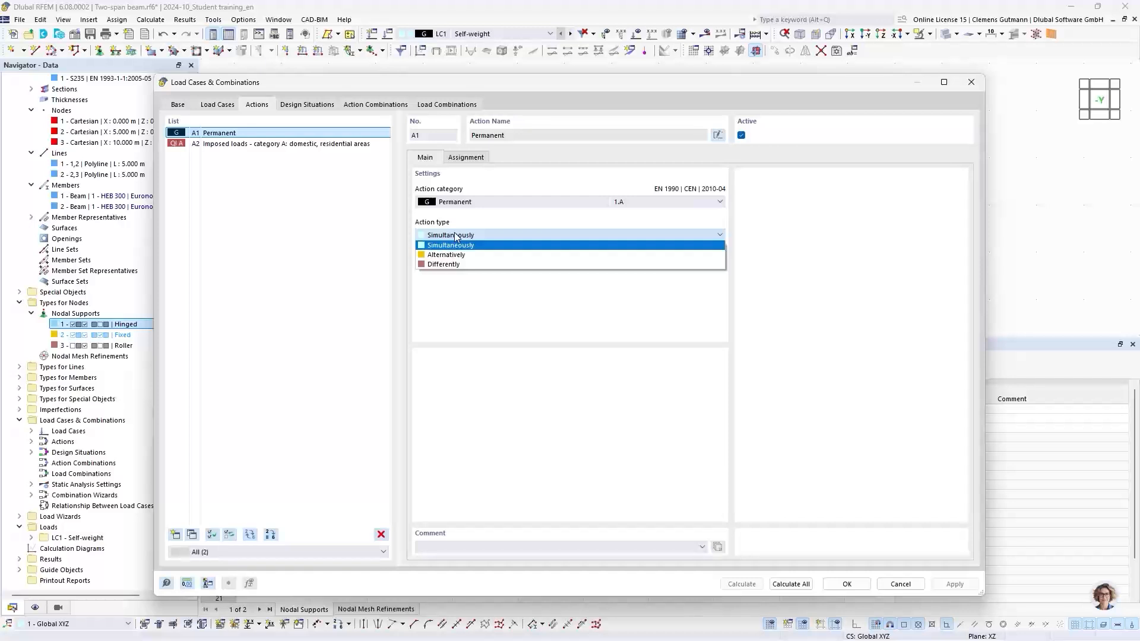
click(455, 236)
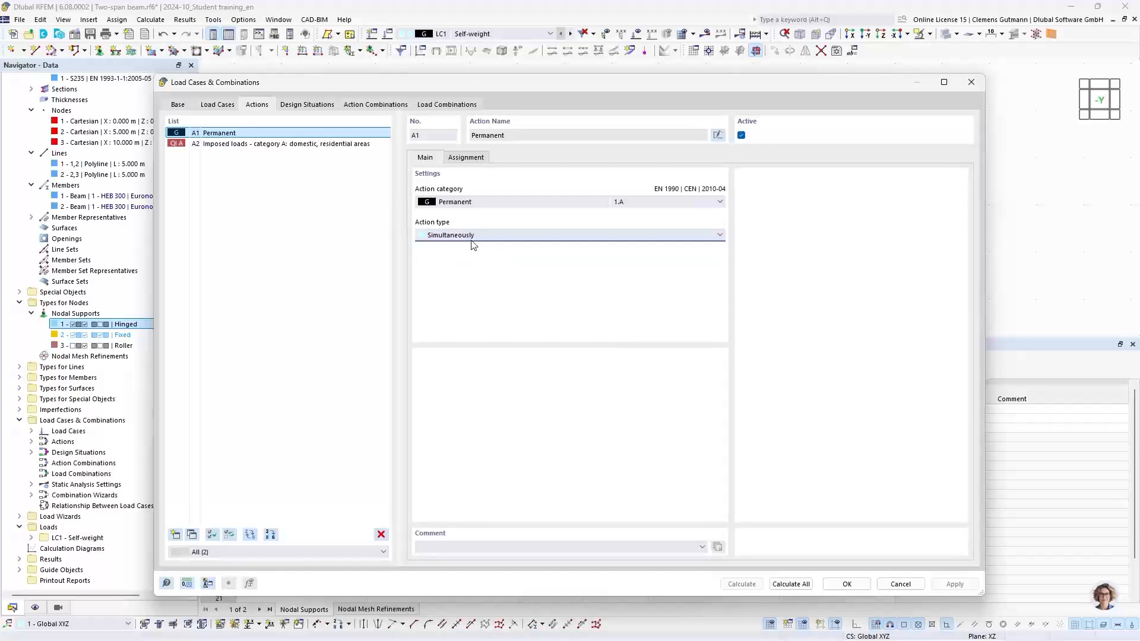
click(468, 237)
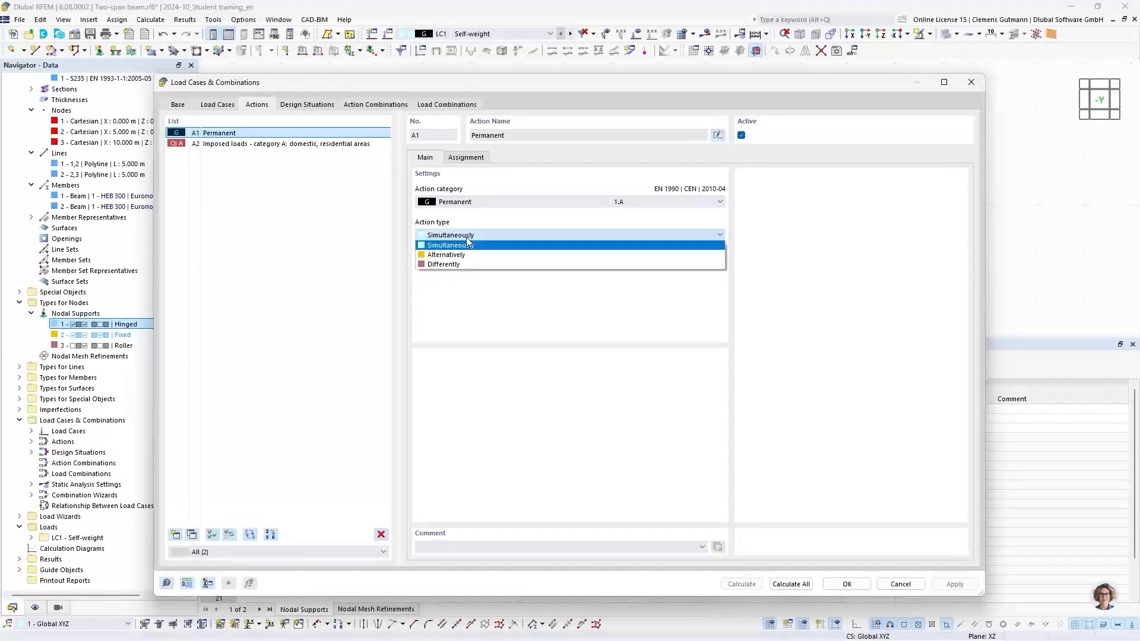
click(468, 241)
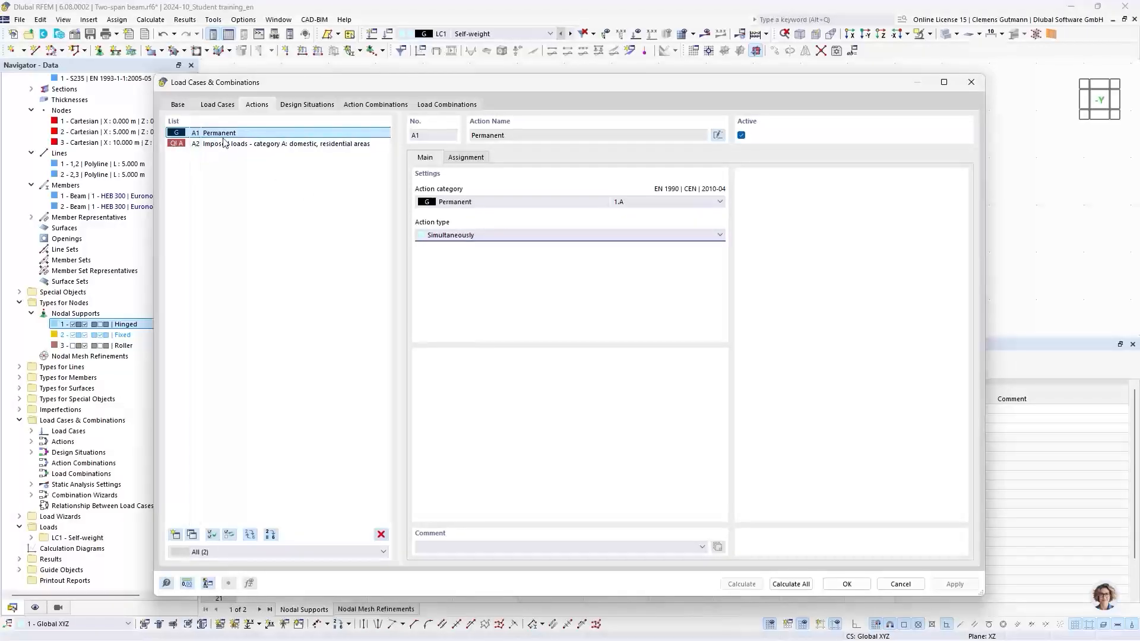
click(467, 157)
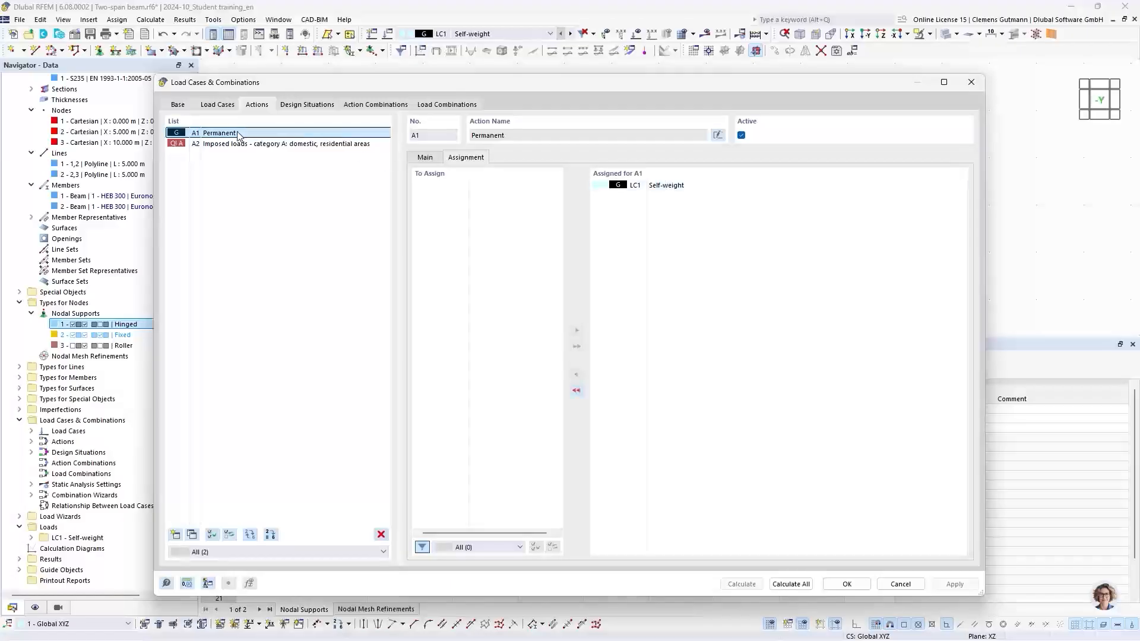
click(218, 144)
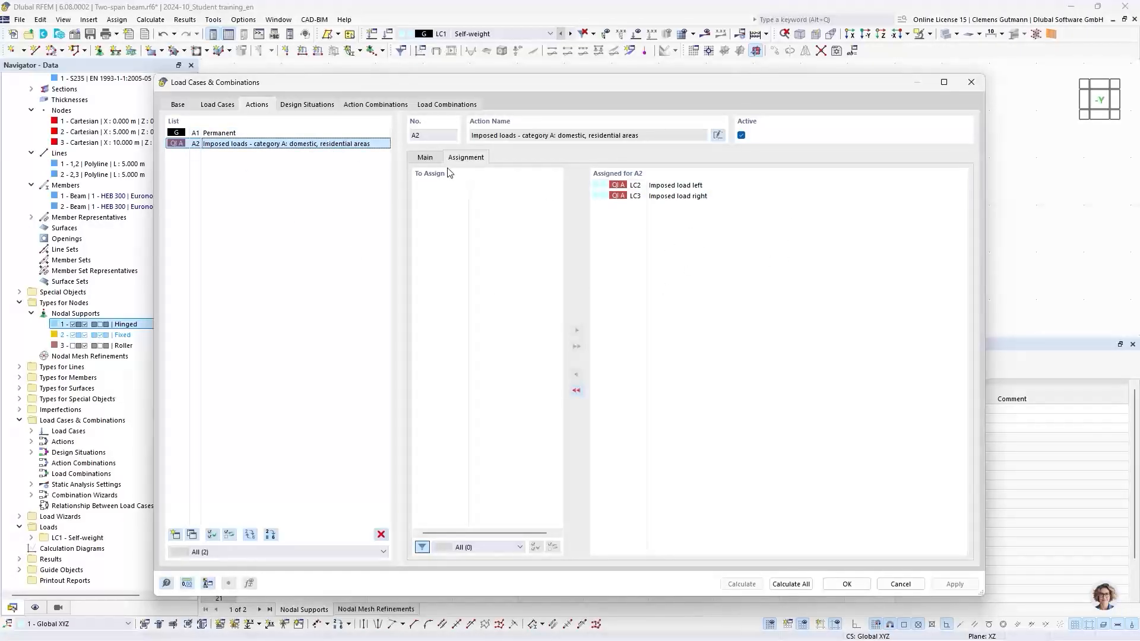
click(432, 158)
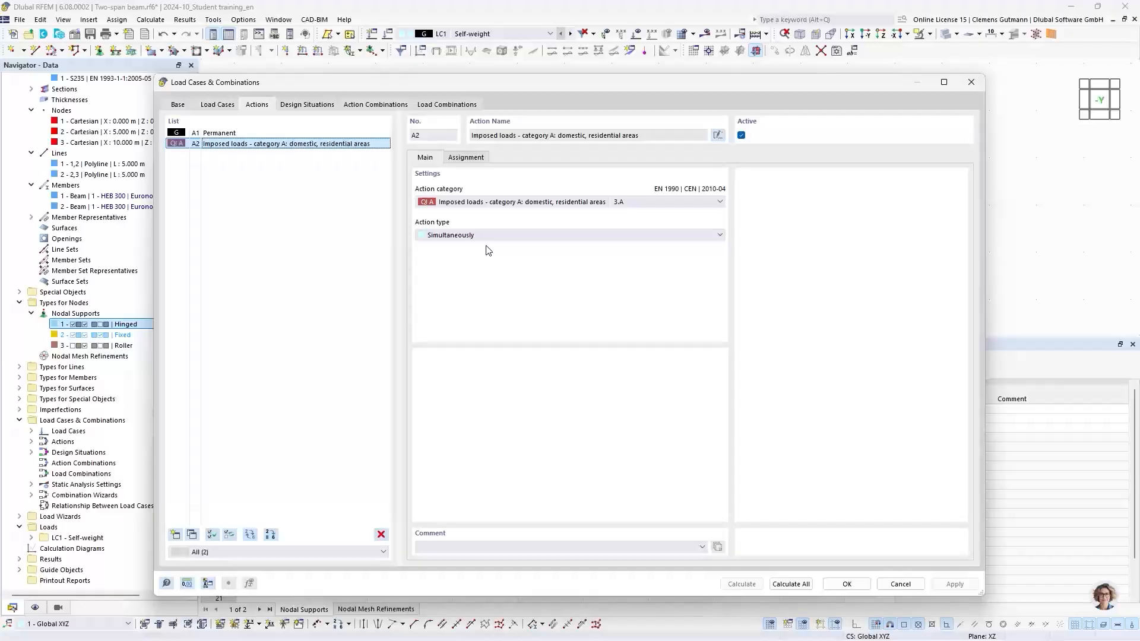
click(497, 235)
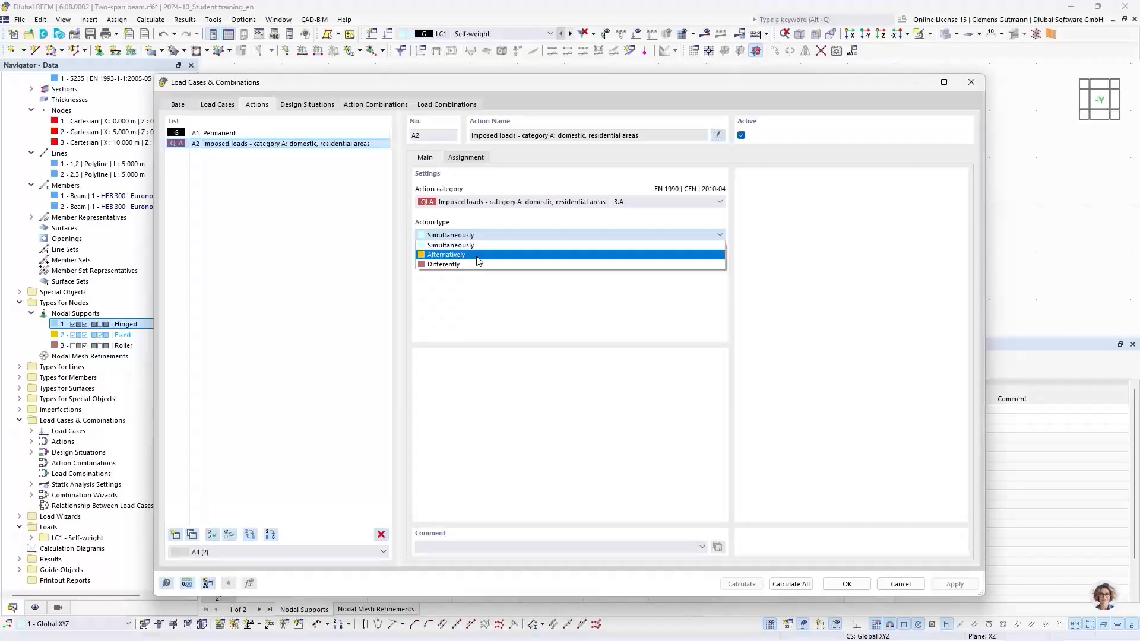
click(490, 247)
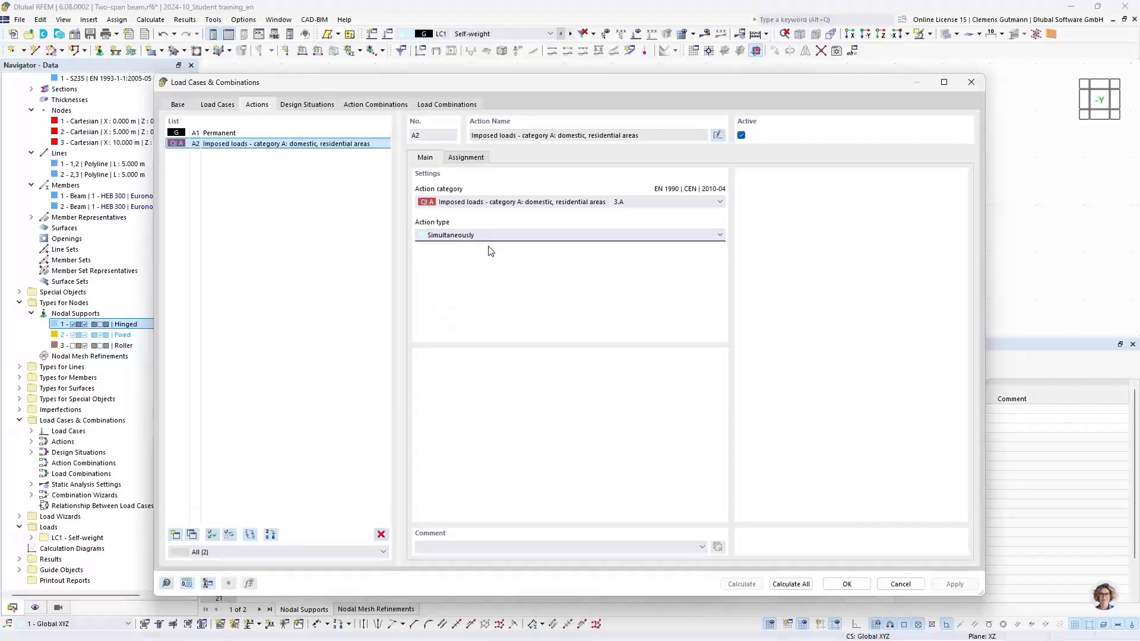
Examine the design situations, action combinations and the load combinations CO2 to CO4 with their assigned load cases.
click(307, 105)
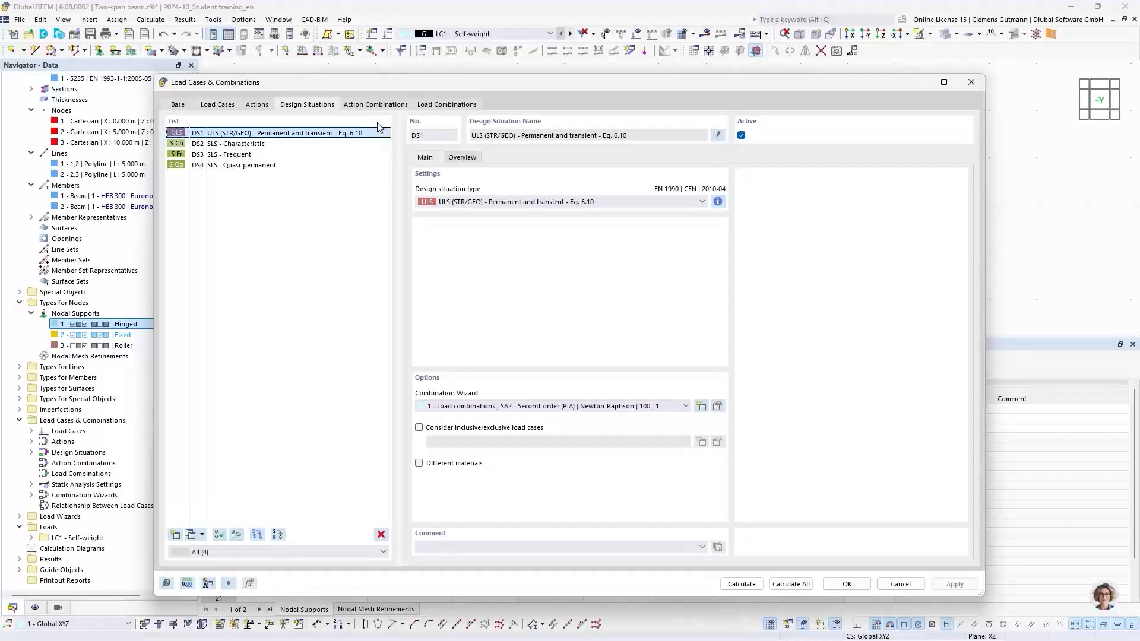
click(386, 109)
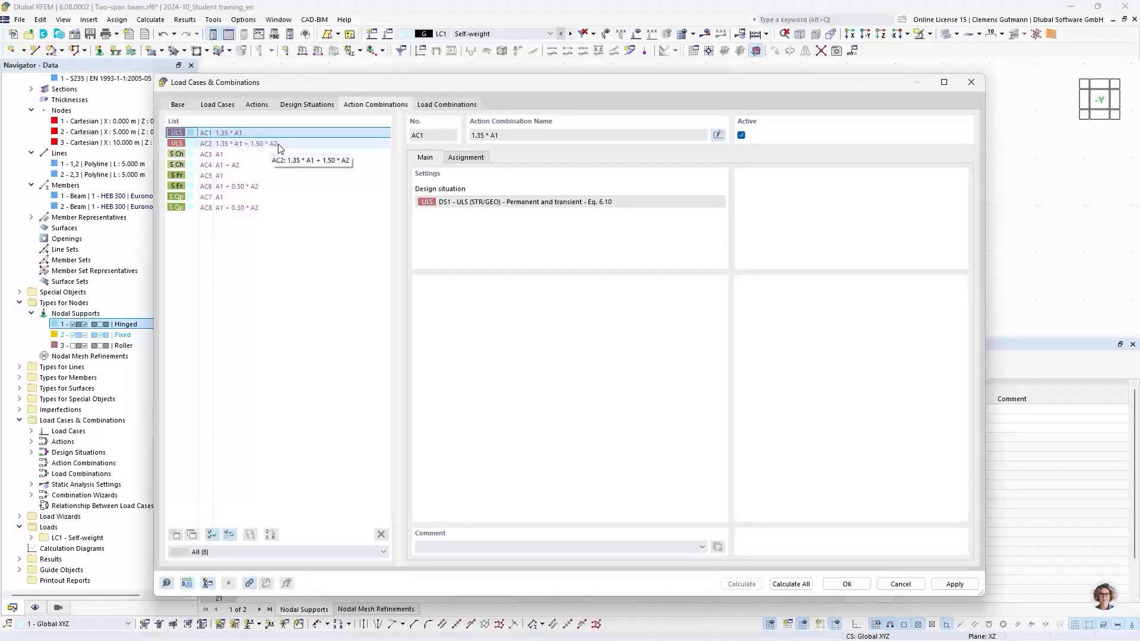
click(221, 156)
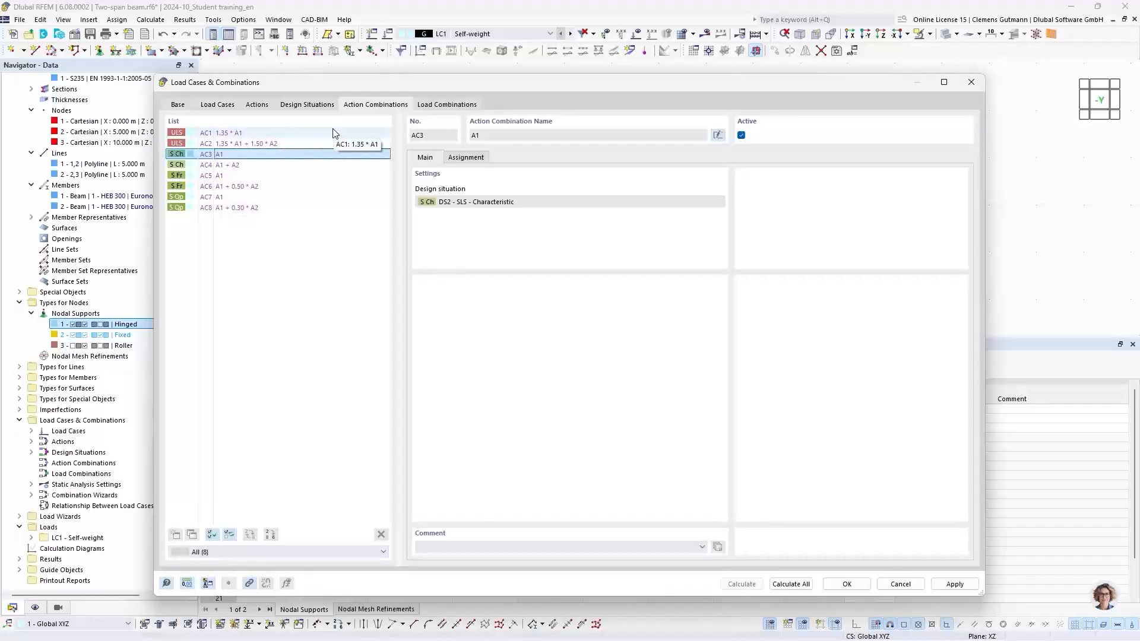
click(442, 106)
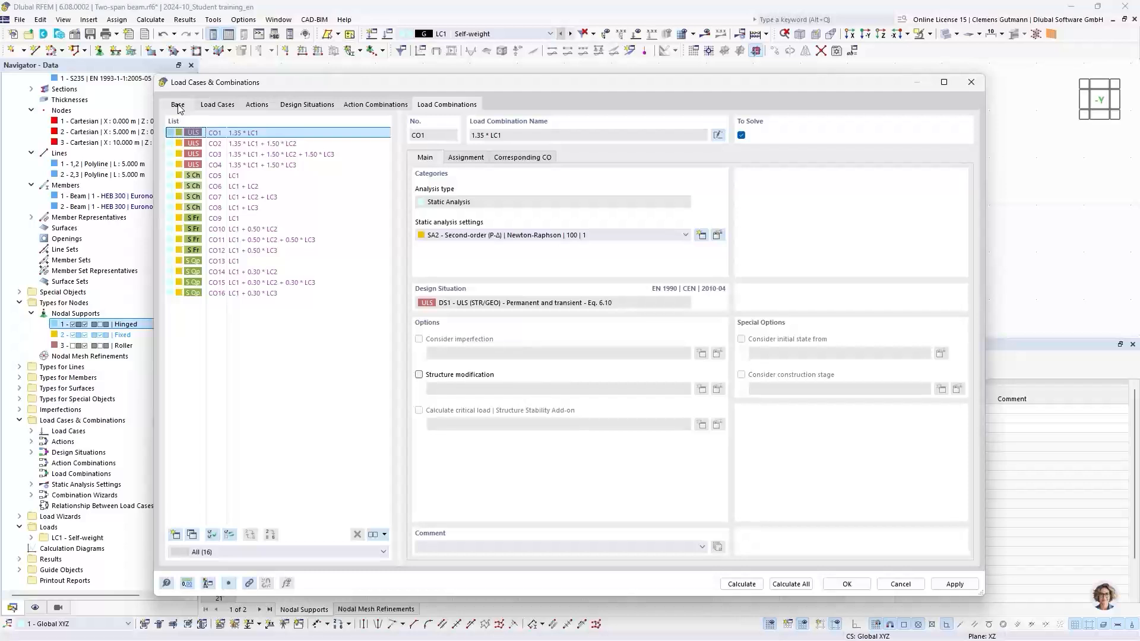
click(466, 158)
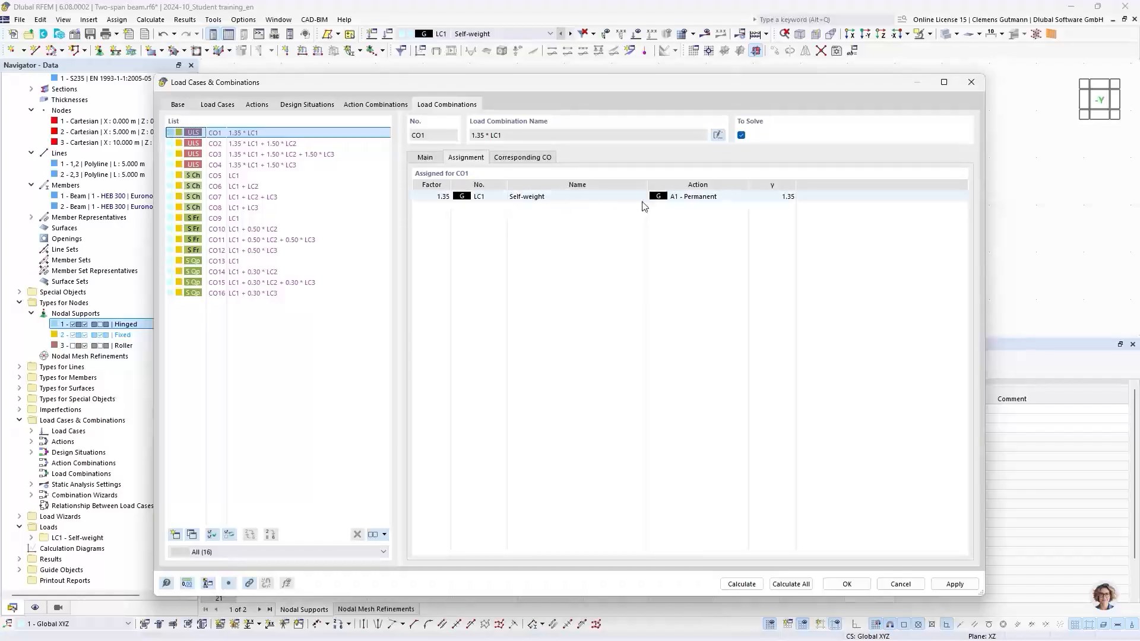
click(261, 146)
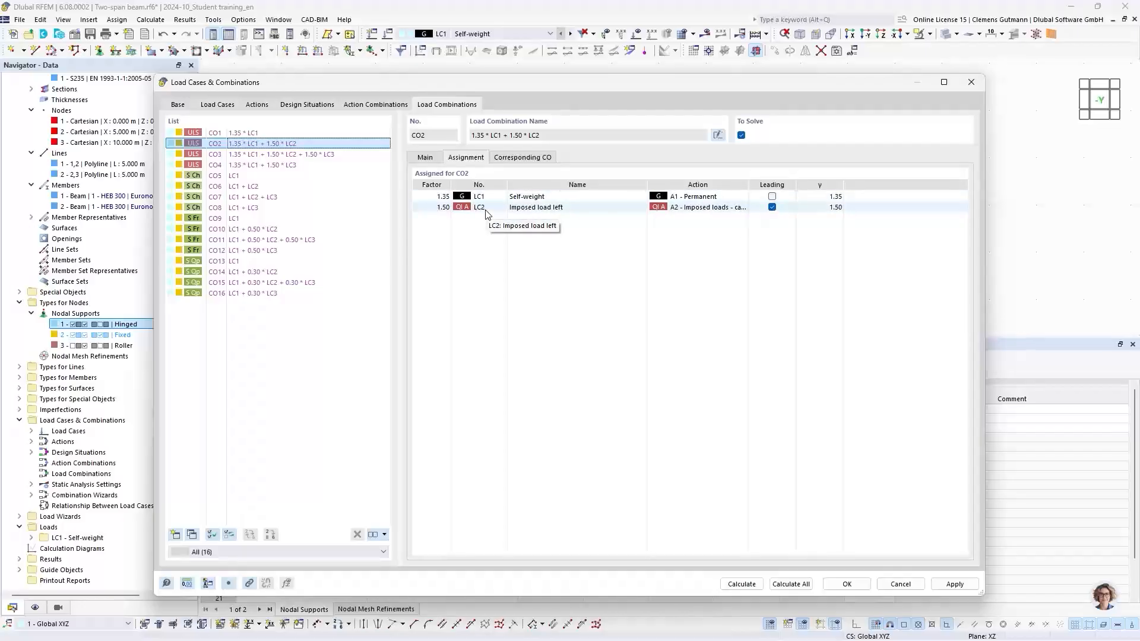
click(267, 156)
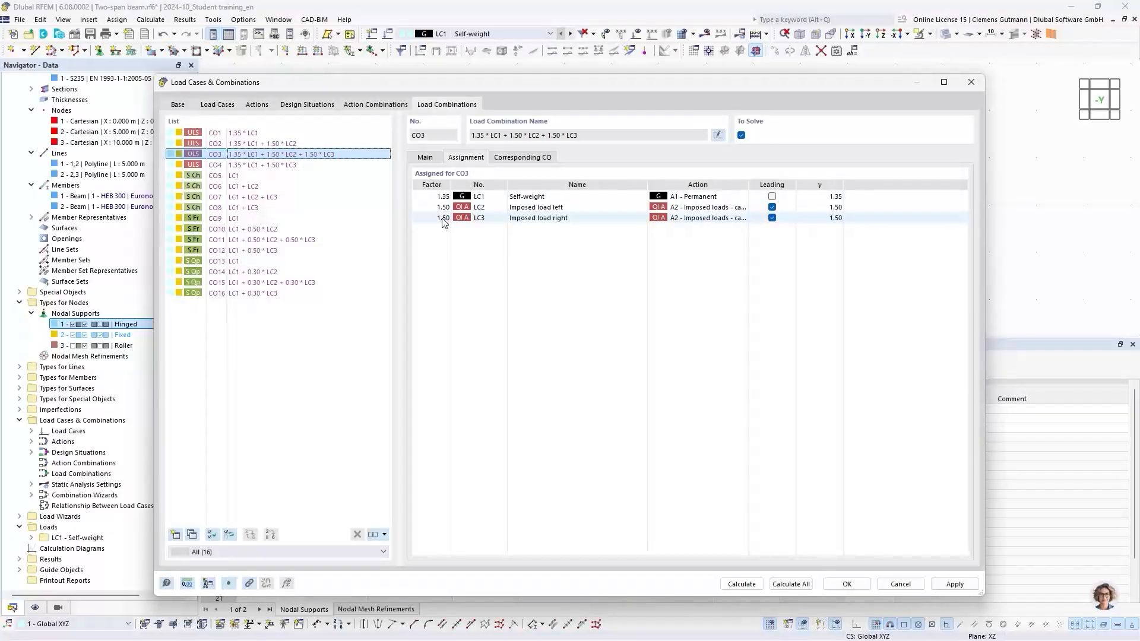
click(288, 166)
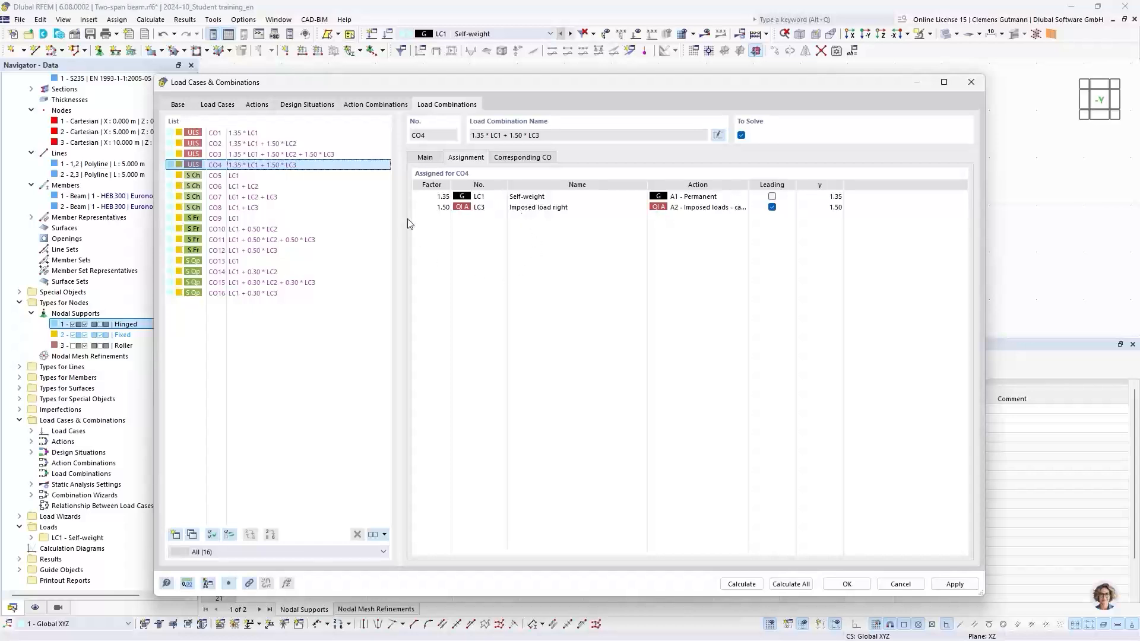
Set action A2's type to Alternatively and review the regenerated load combination CO2.
click(257, 104)
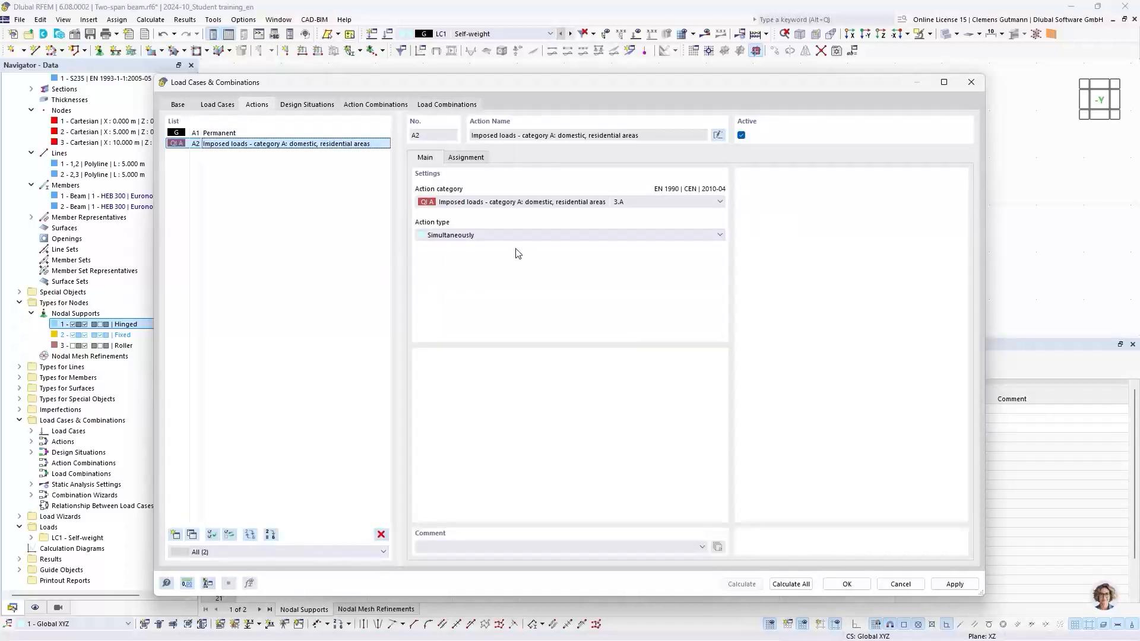
click(455, 236)
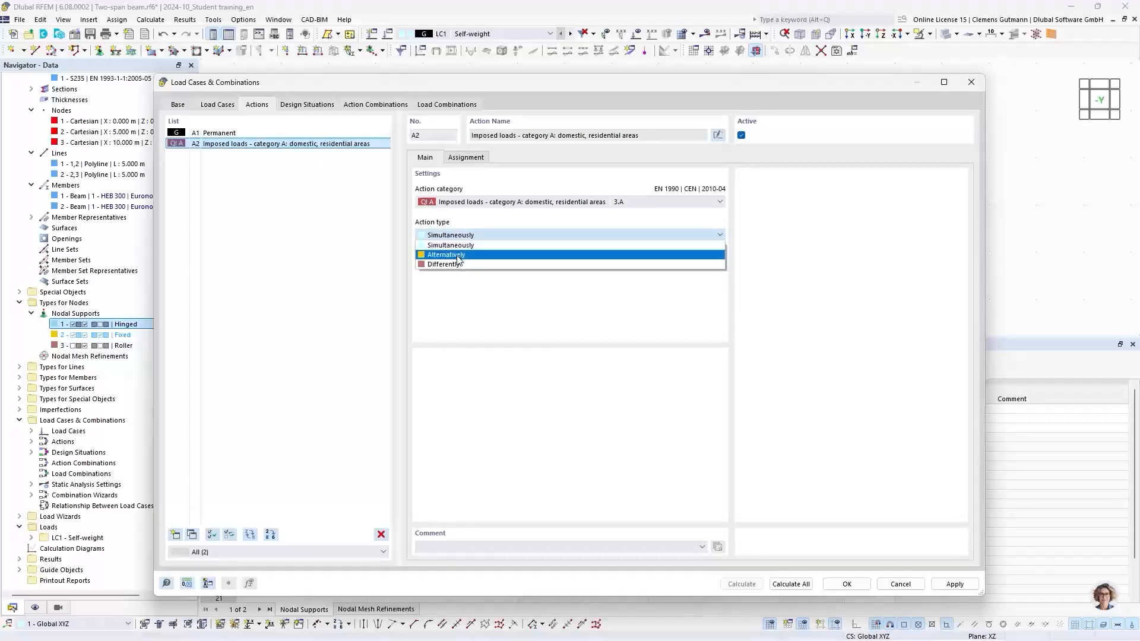
click(458, 256)
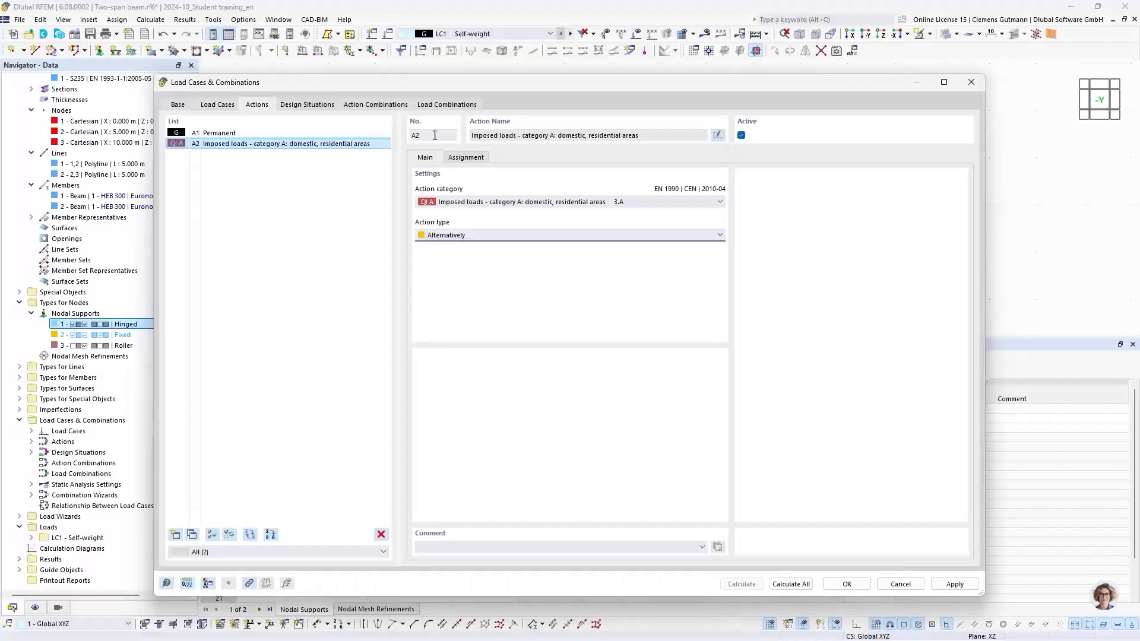
click(427, 106)
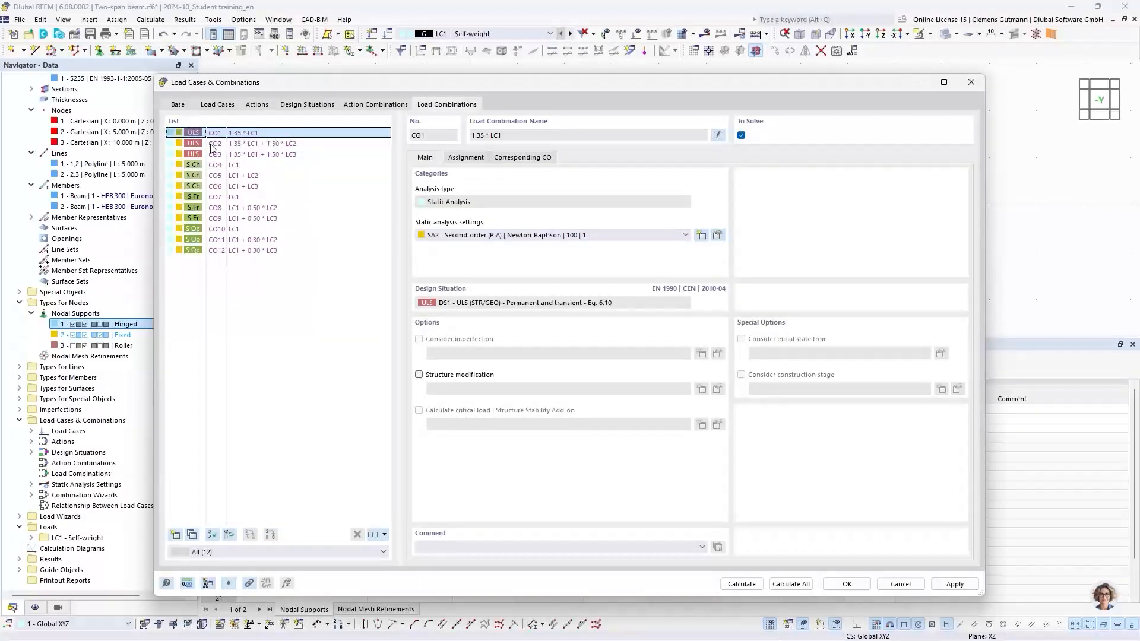
click(290, 144)
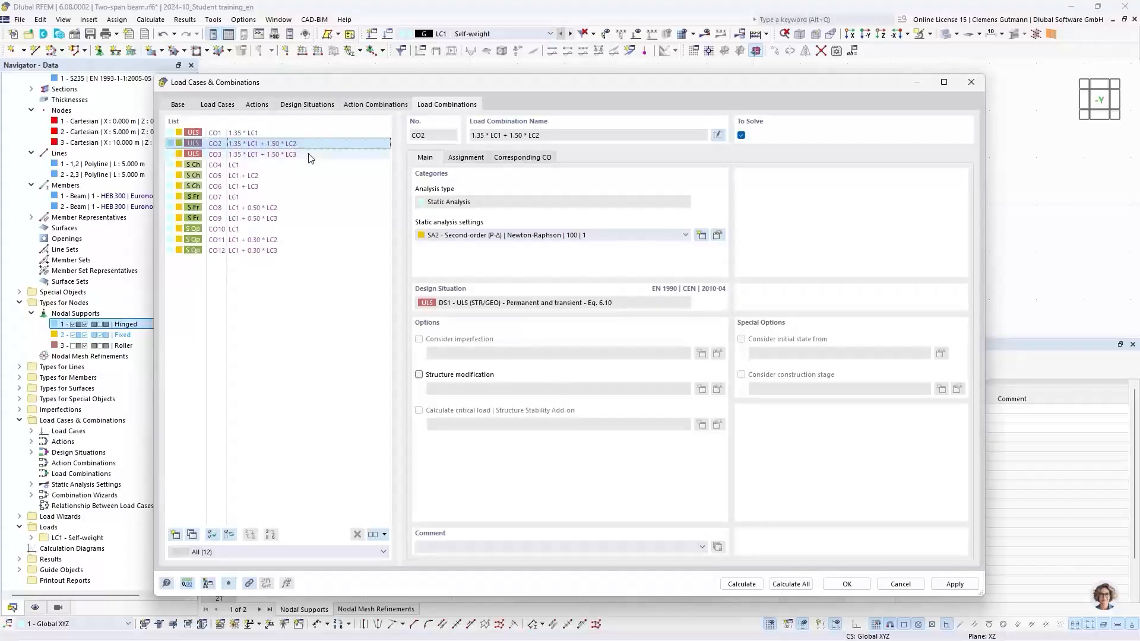
click(467, 158)
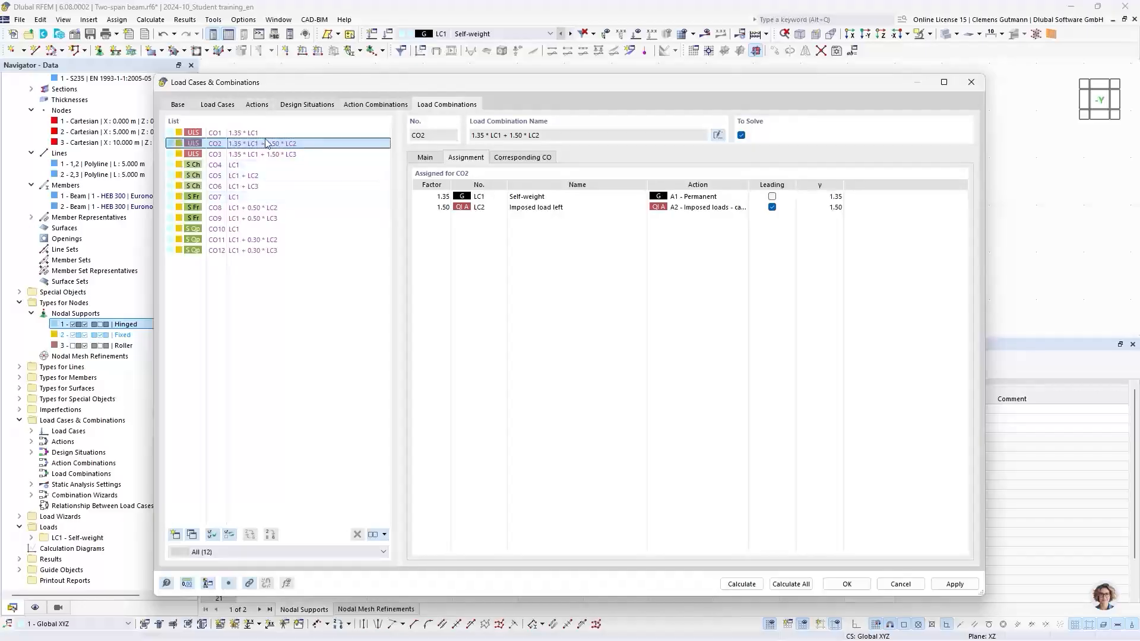
Set action A2's type back to Simultaneously.
click(257, 105)
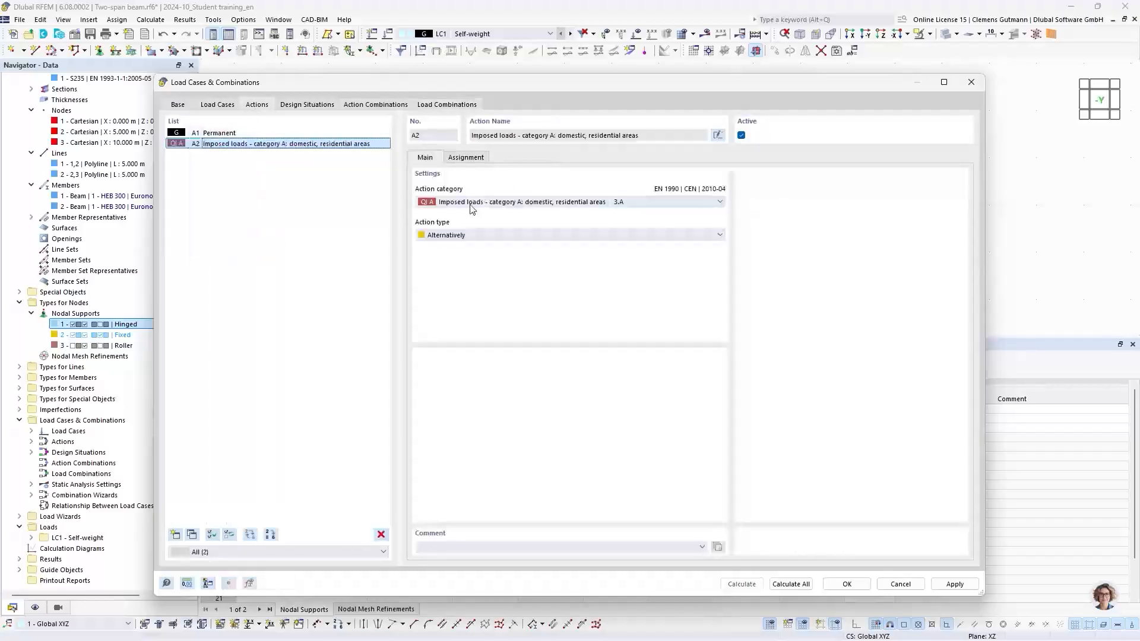
click(471, 235)
click(451, 254)
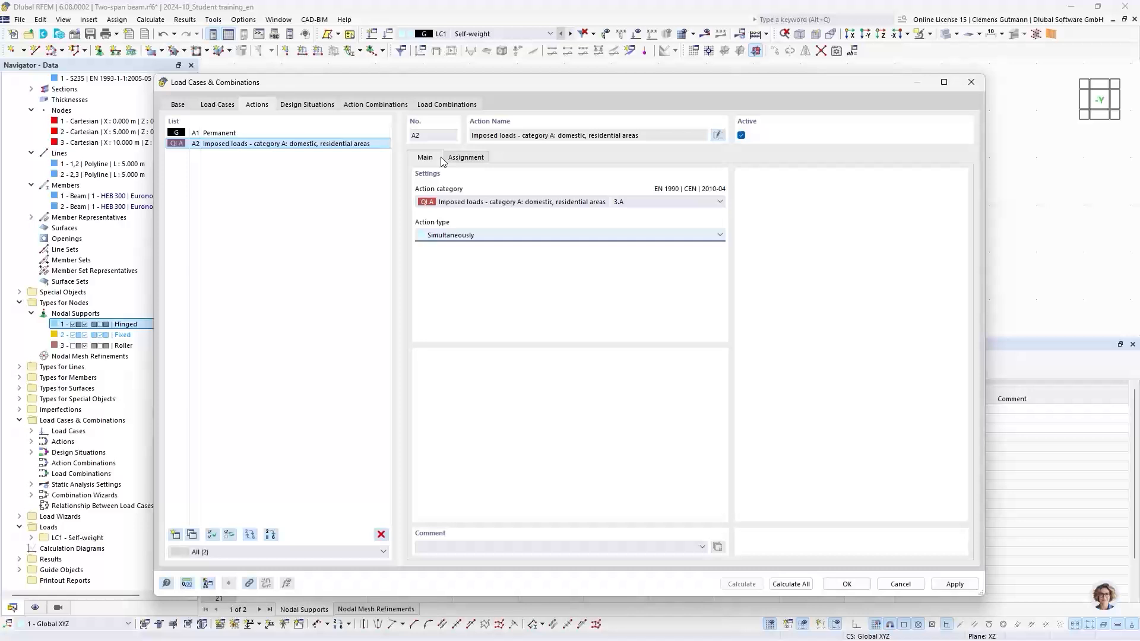
Review the ULS load combinations CO1 to CO4 and close the load cases and combinations dialog.
click(434, 107)
click(316, 155)
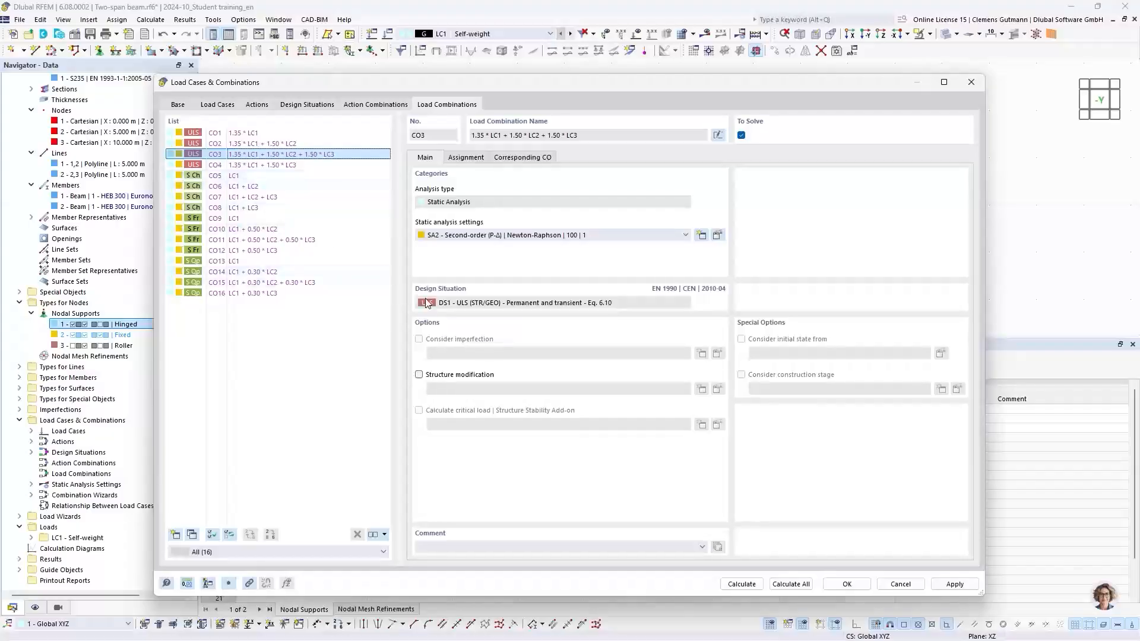
click(242, 136)
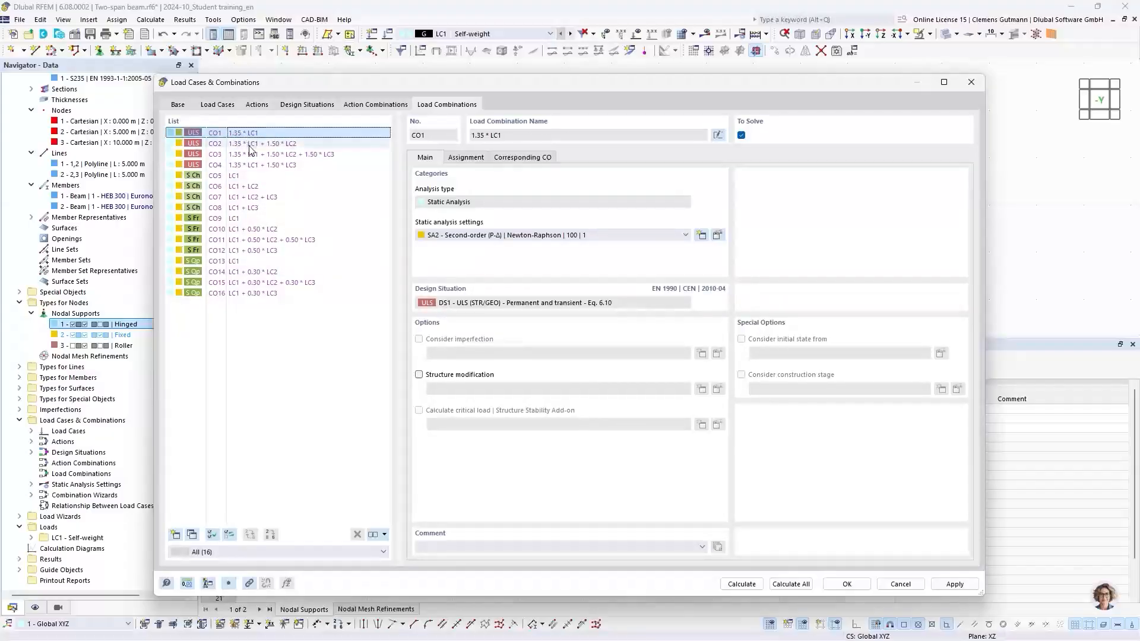
click(249, 144)
click(254, 156)
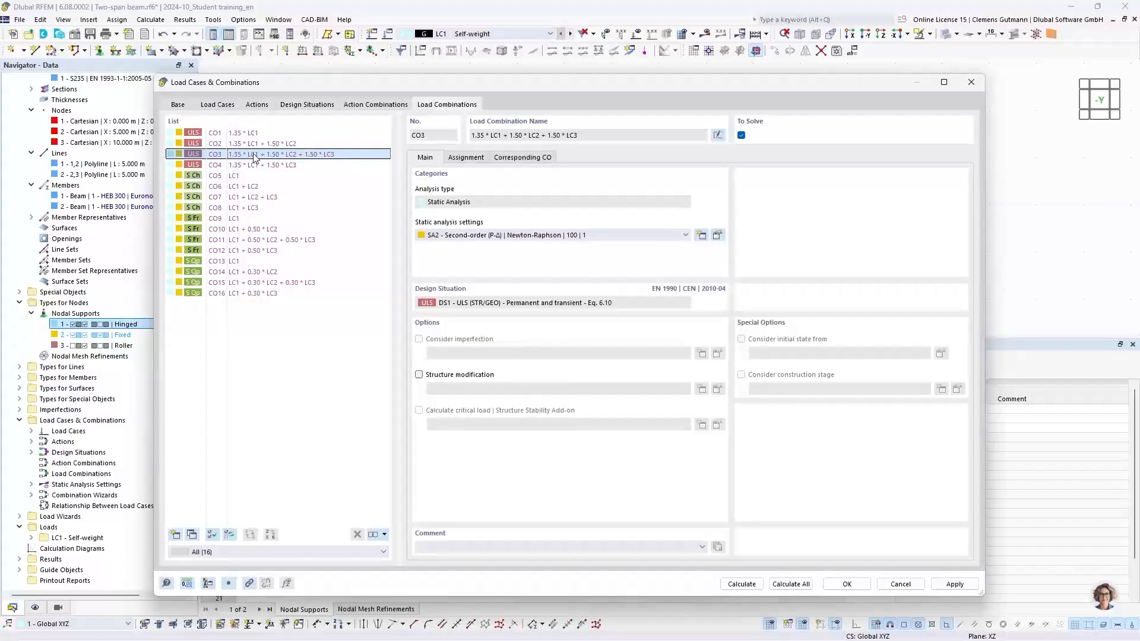
click(262, 166)
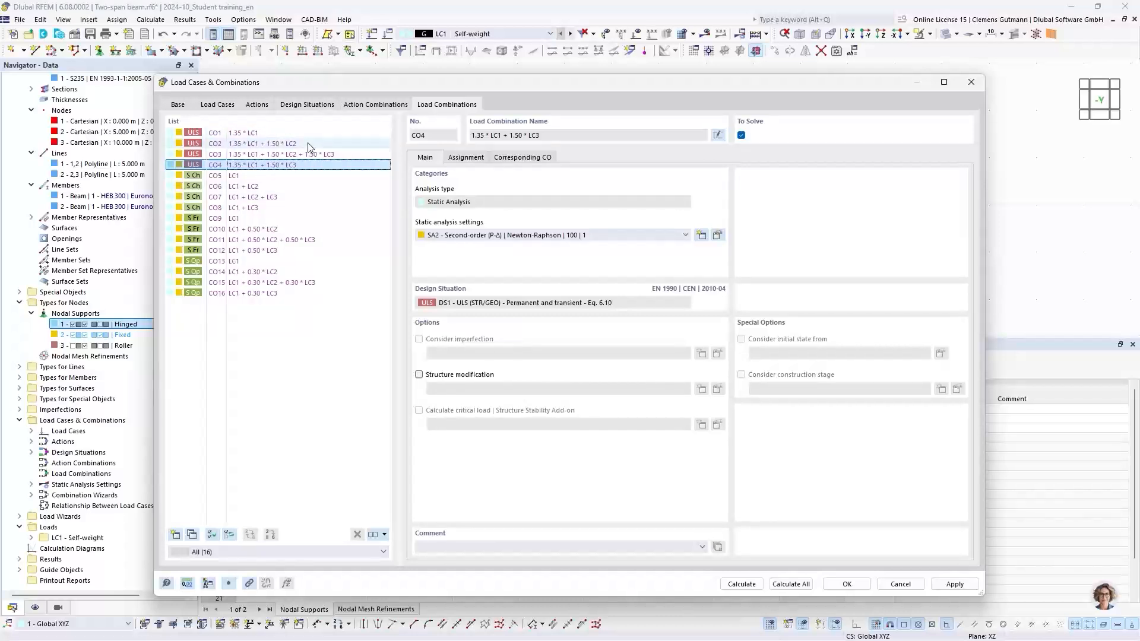
click(847, 585)
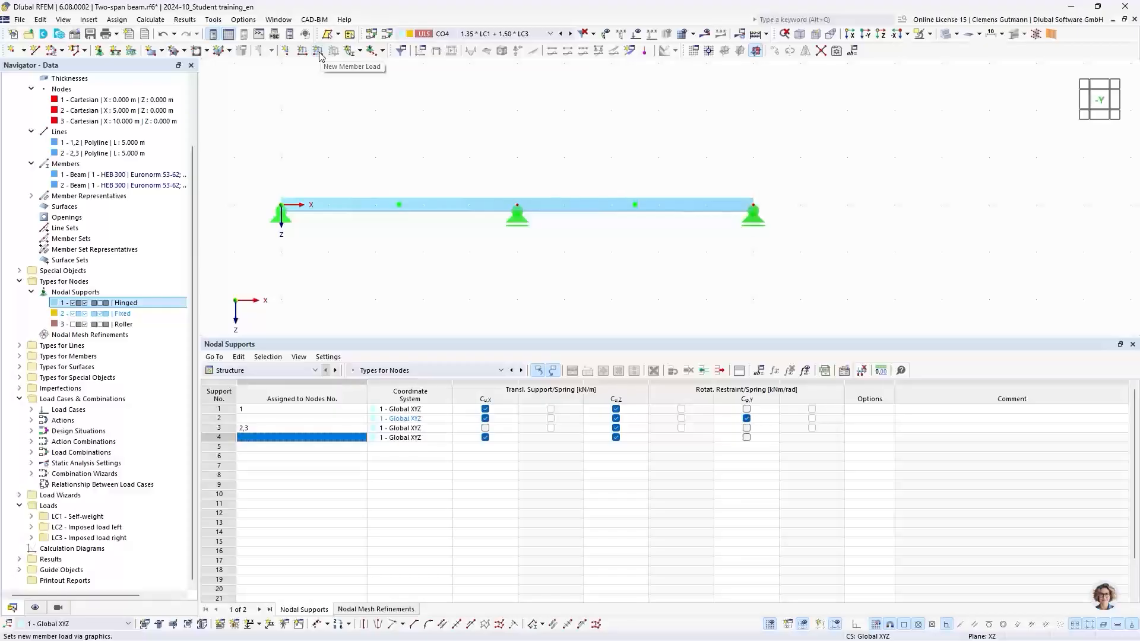
Create a uniform 2.5 kN/m member load in LC1 Self-weight on members 1 and 2.
click(319, 53)
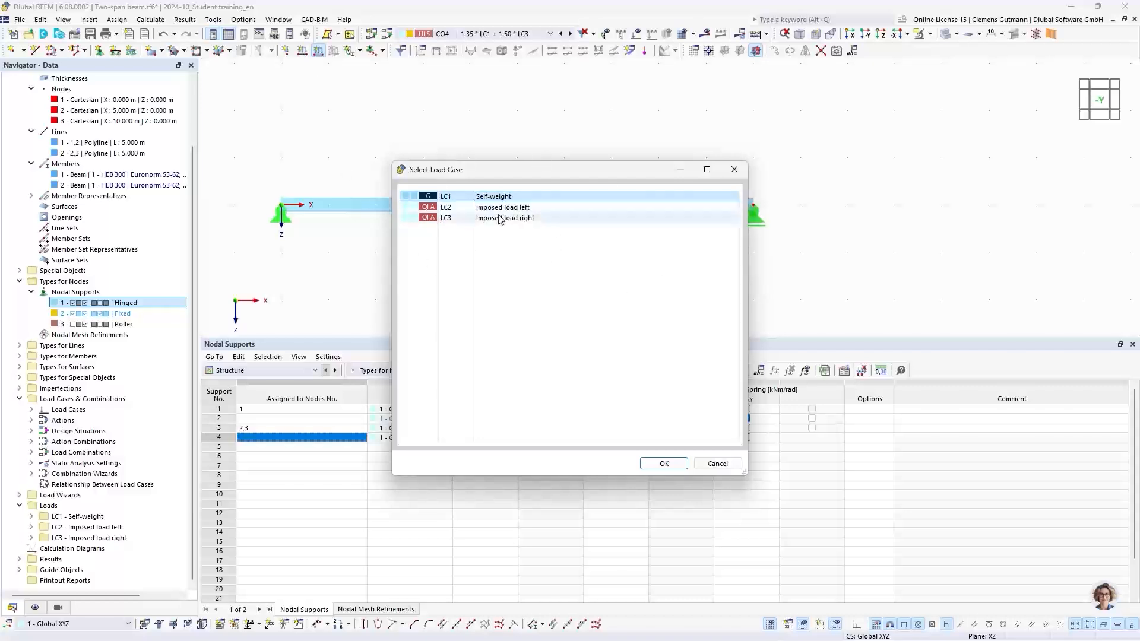
click(665, 463)
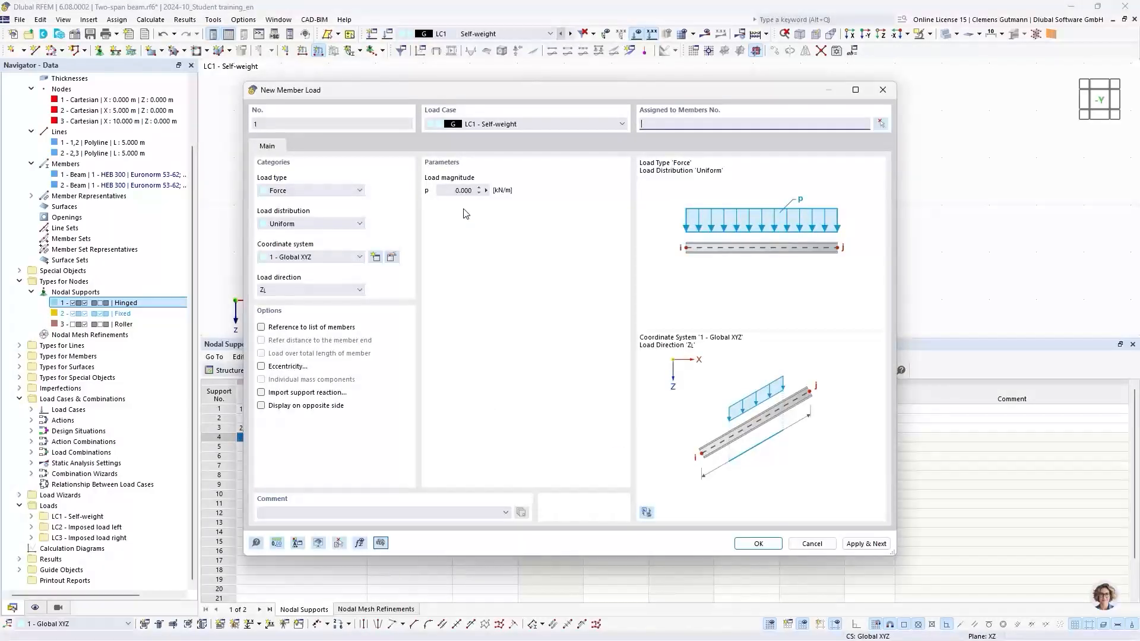
drag(682, 99, 518, 253)
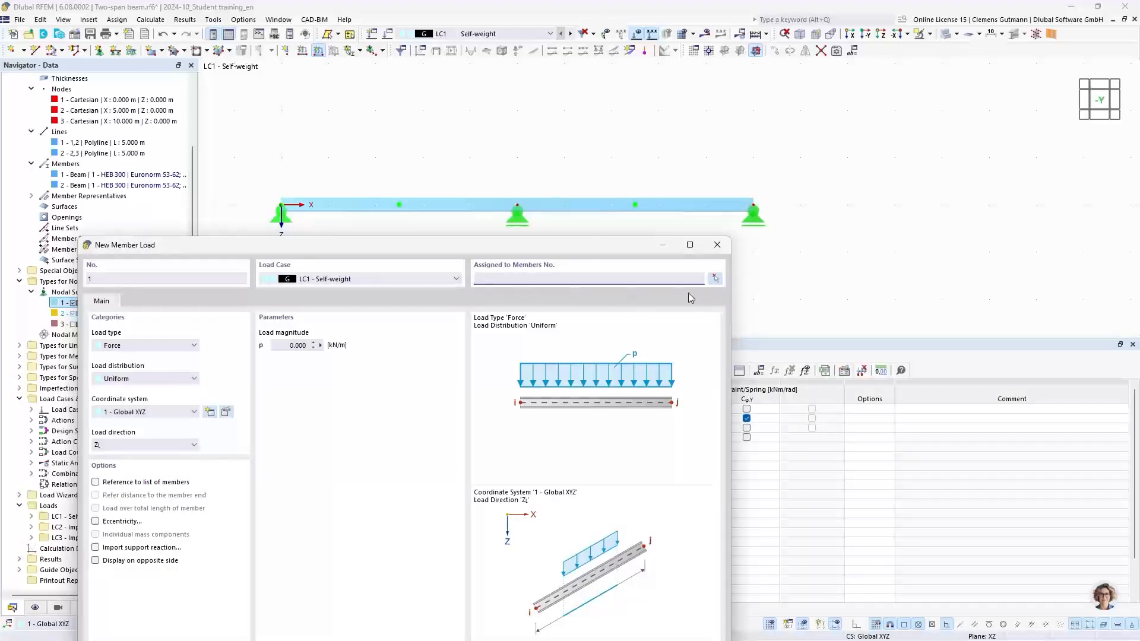
click(718, 284)
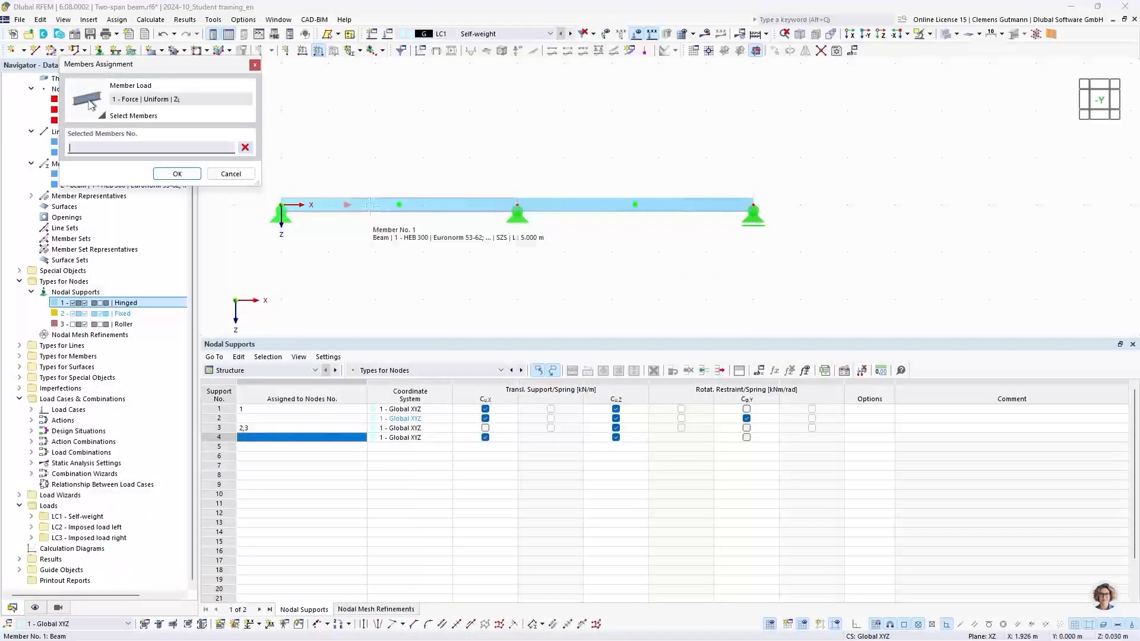
click(369, 205)
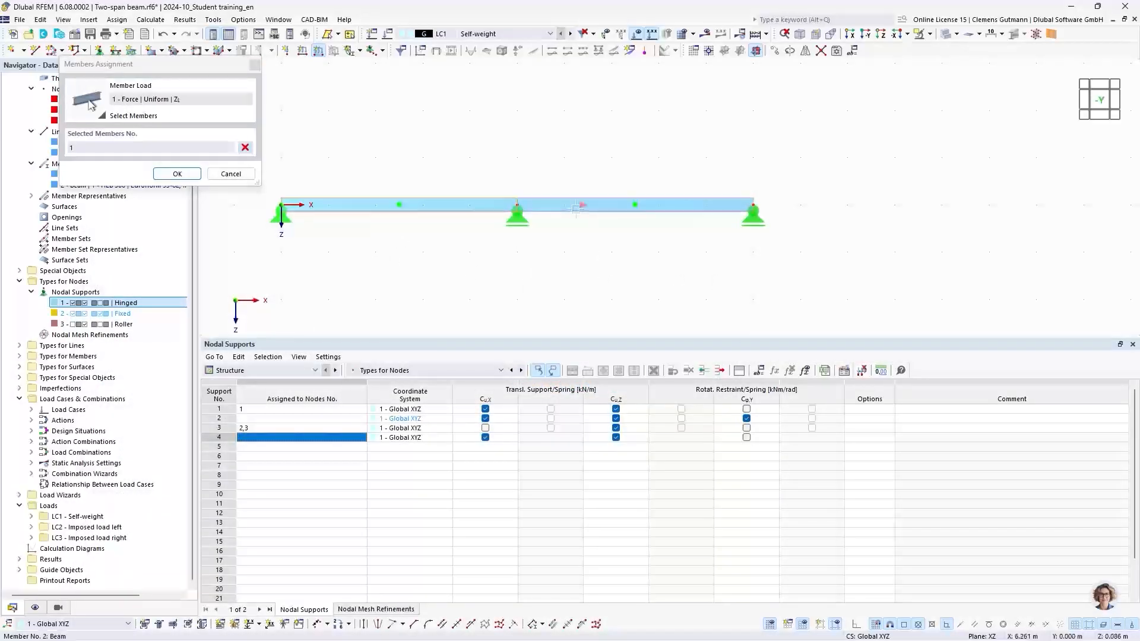
click(575, 205)
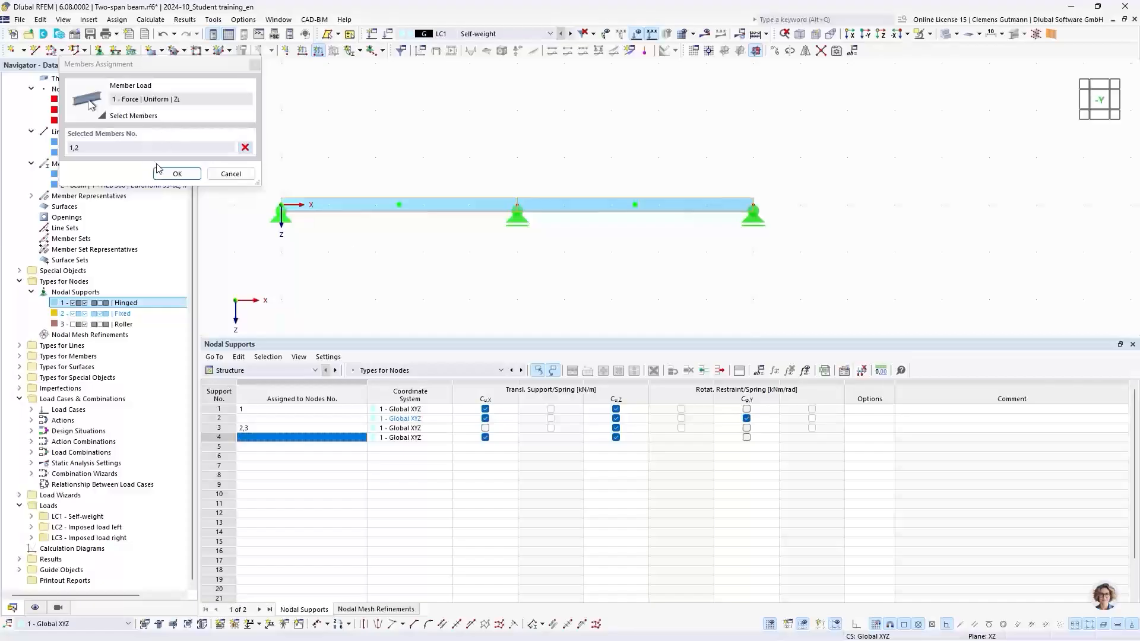
click(176, 174)
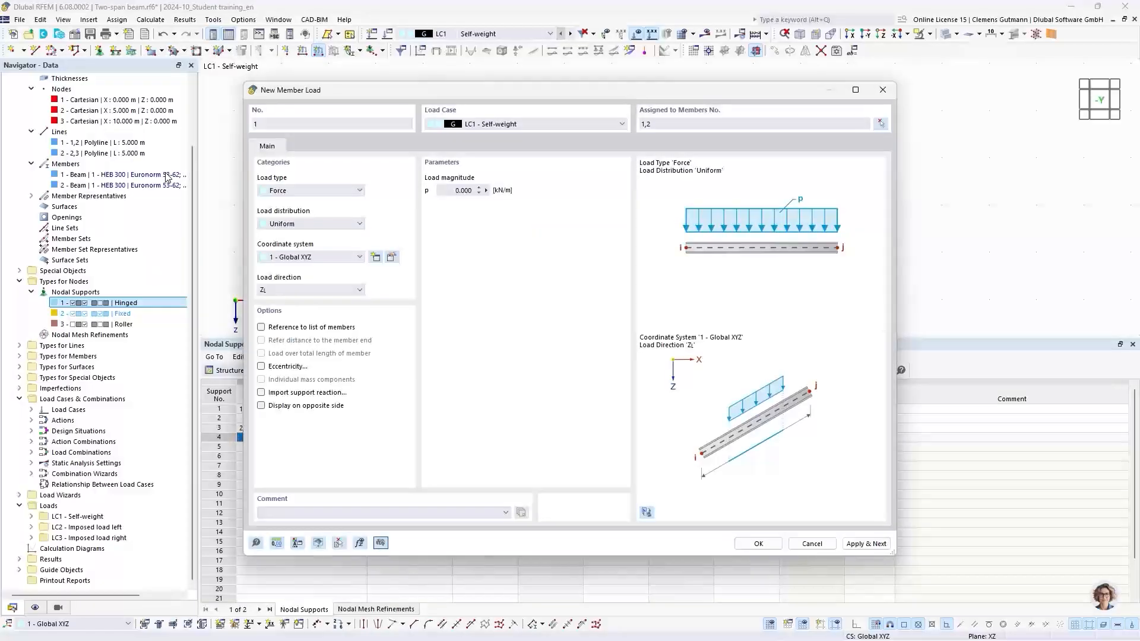
click(445, 191)
text(2.5)
key(Tab)
click(867, 544)
Switch the next member load to LC2 Imposed load left and set its magnitude to 5 kN/m.
click(500, 125)
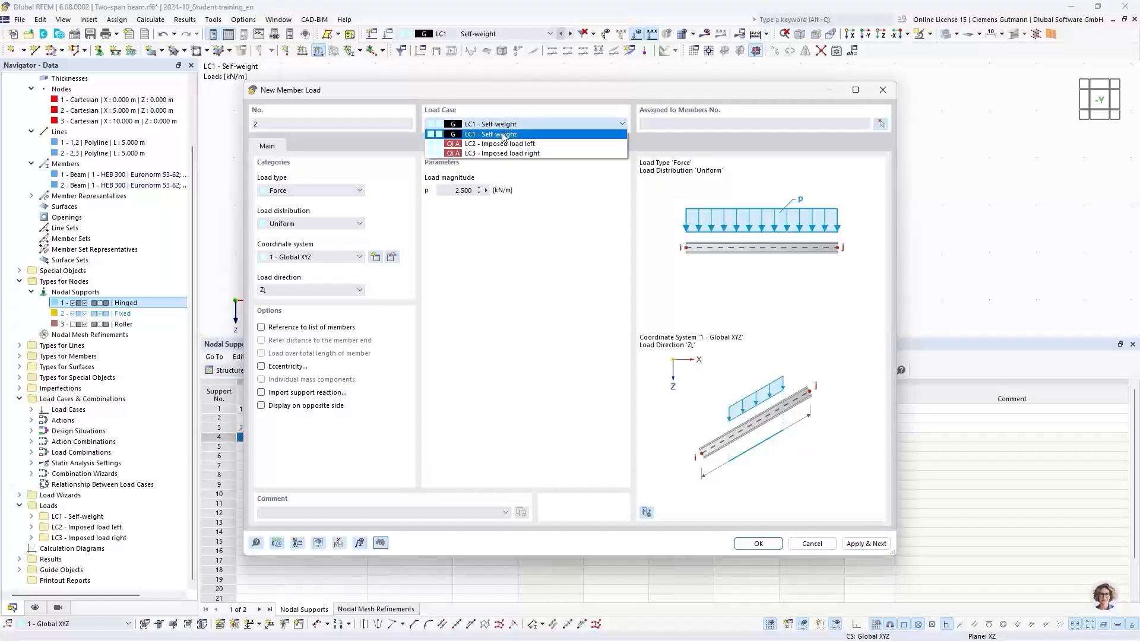
click(507, 144)
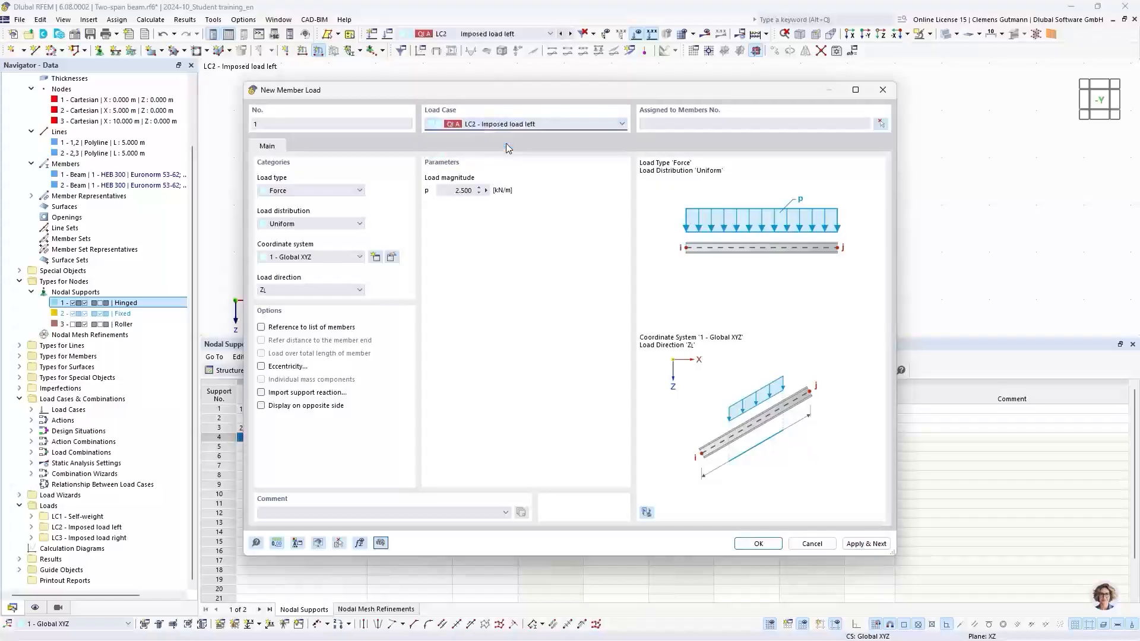
click(461, 190)
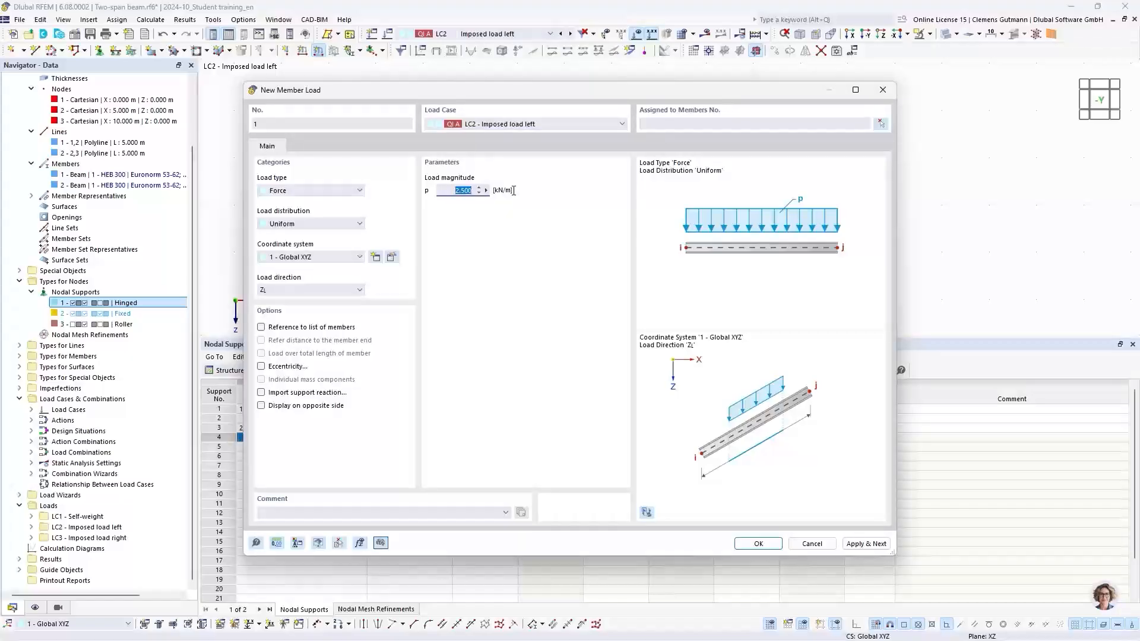
text(5)
key(Tab)
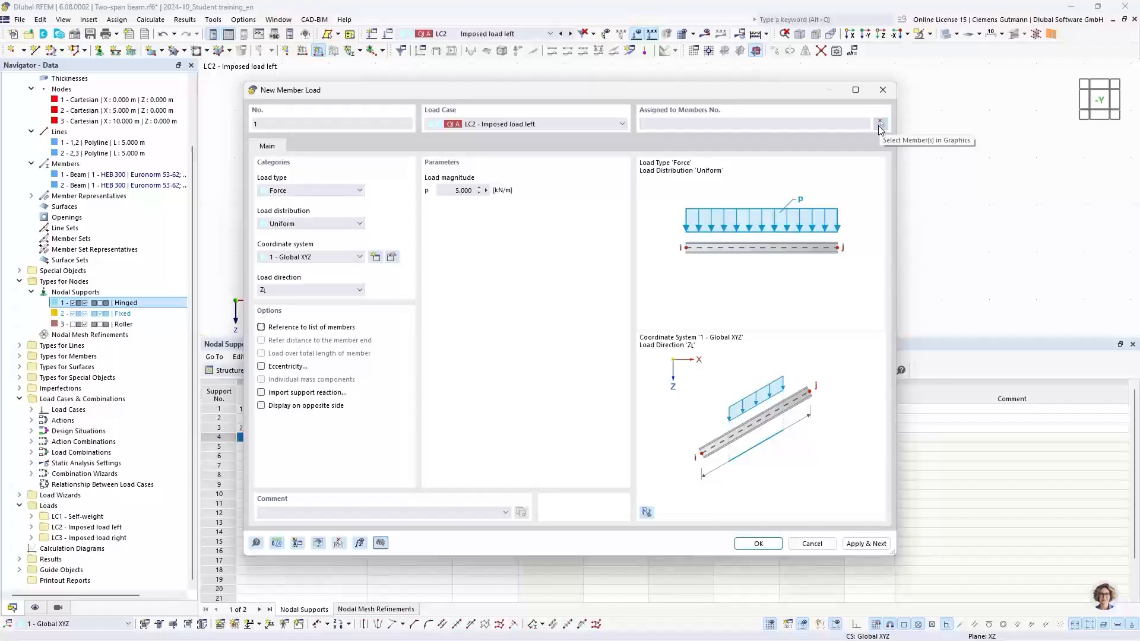
Assign the 5 kN/m LC2 load to member 1 only by selecting it graphically, and apply it.
click(879, 125)
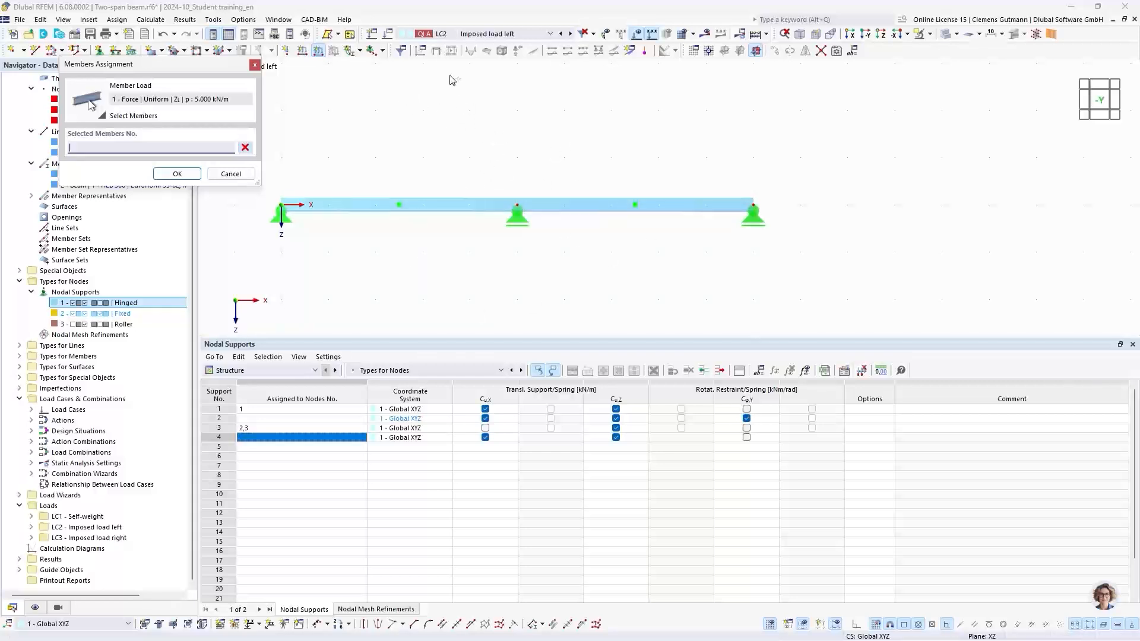
drag(477, 109, 775, 187)
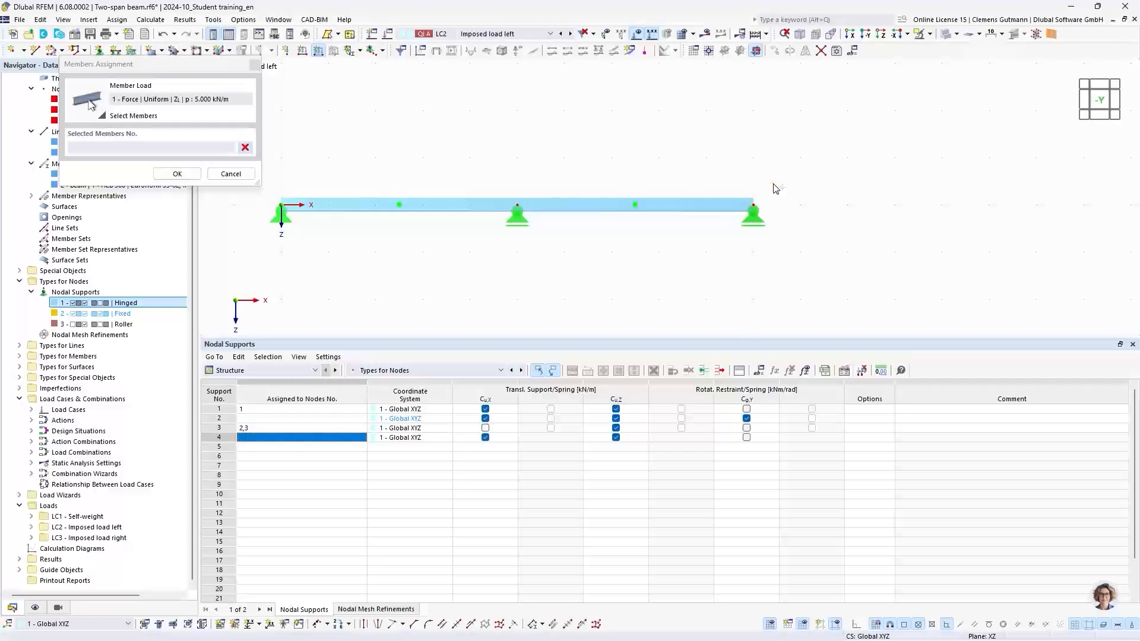
drag(858, 279, 640, 147)
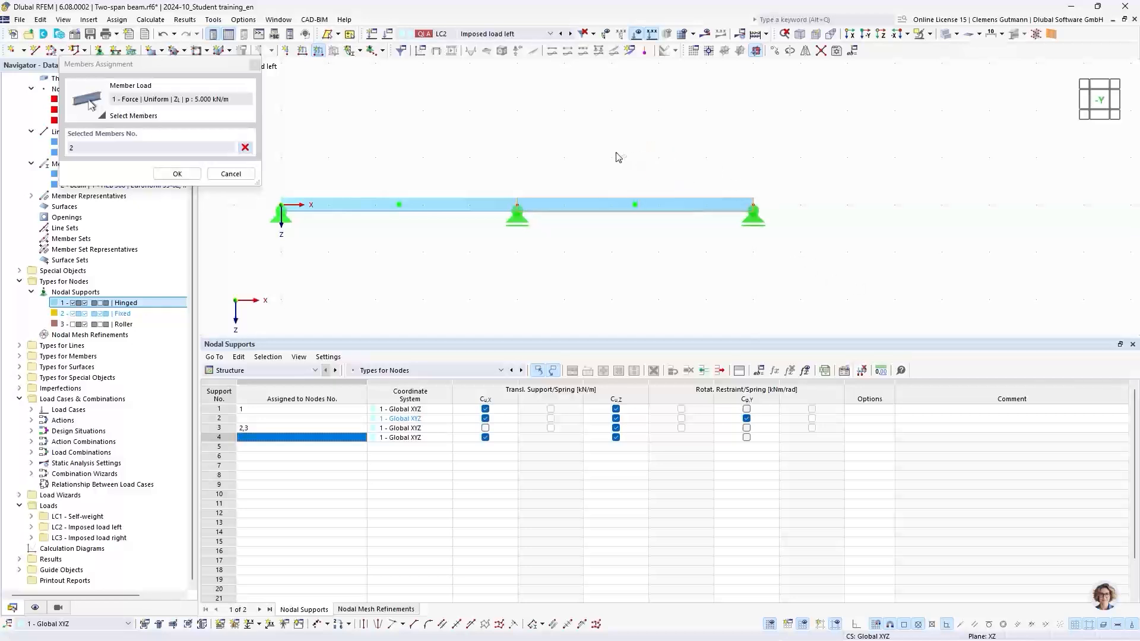
click(245, 148)
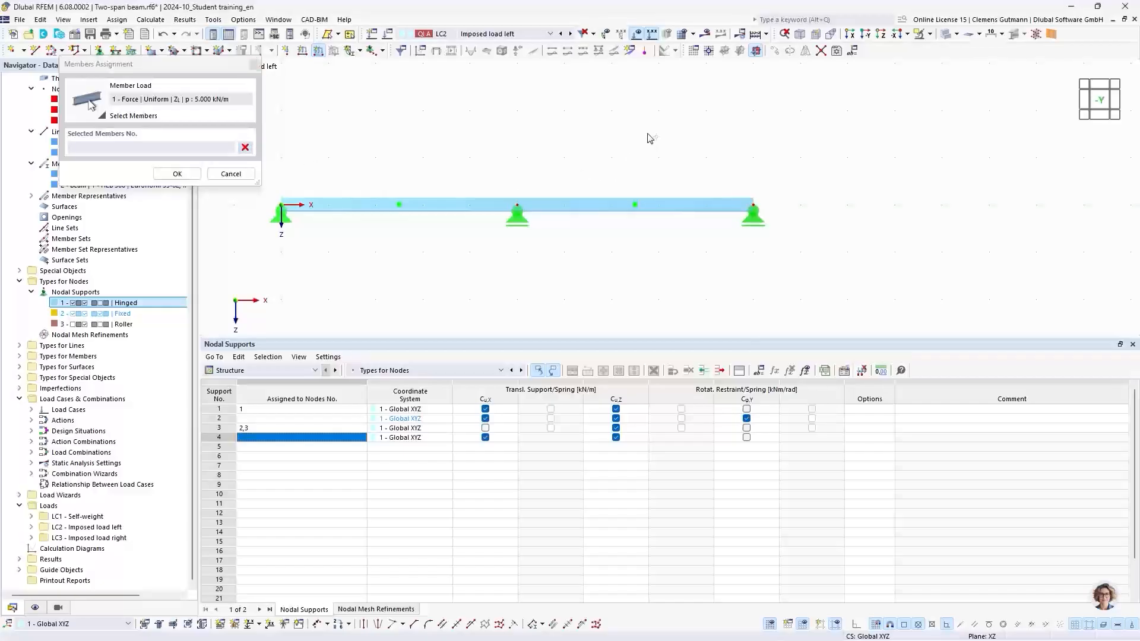
drag(645, 133, 913, 294)
drag(580, 89, 868, 282)
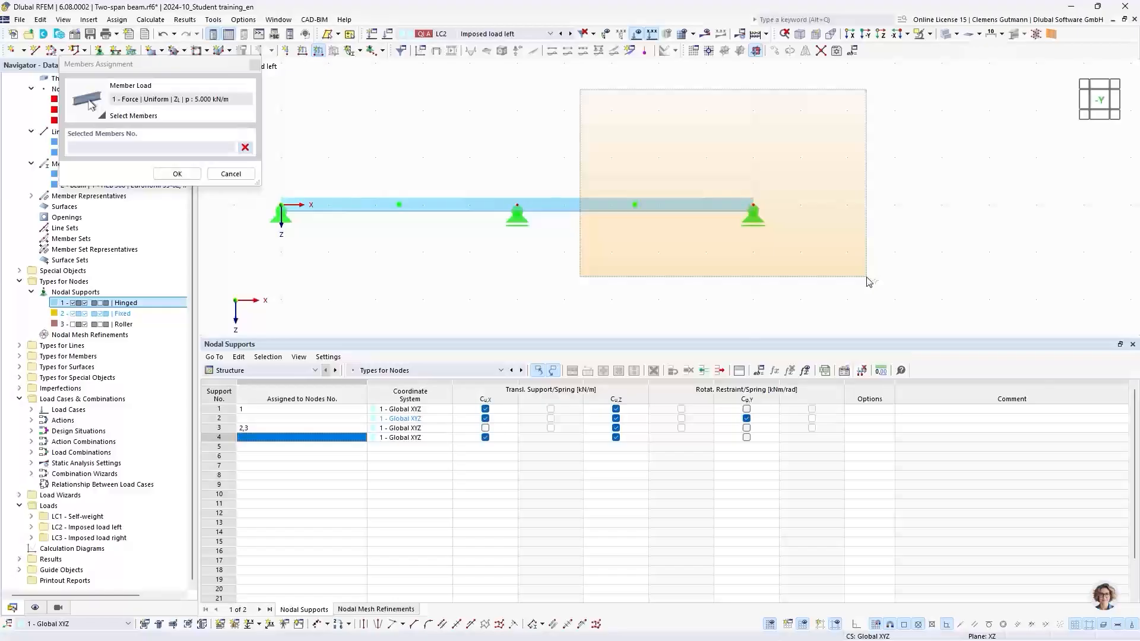
drag(868, 281, 869, 281)
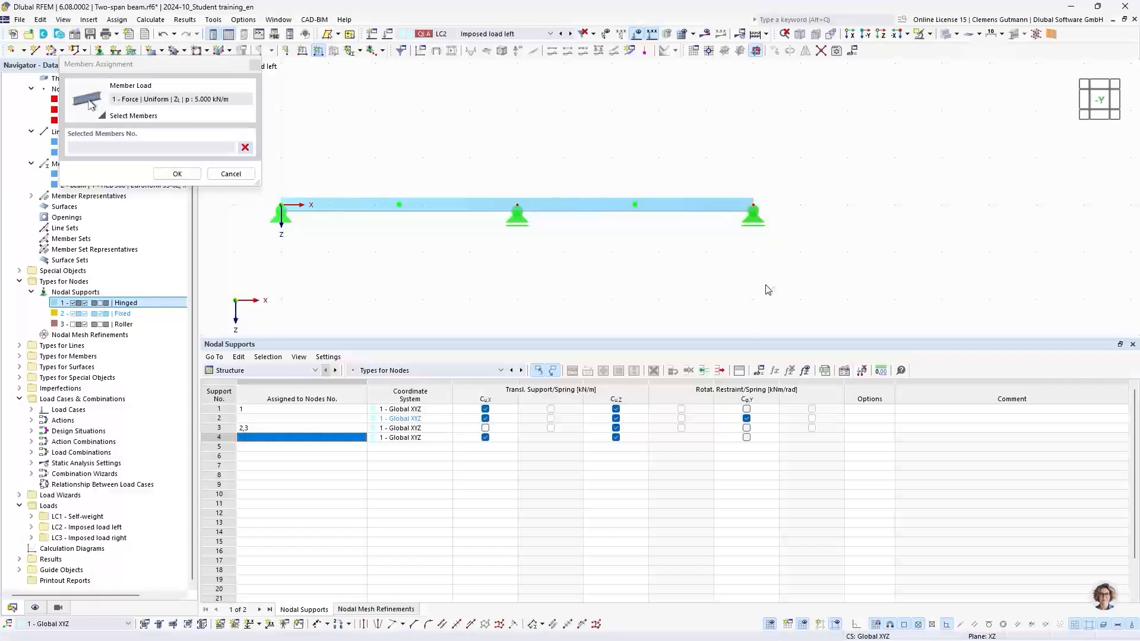
drag(869, 305, 620, 123)
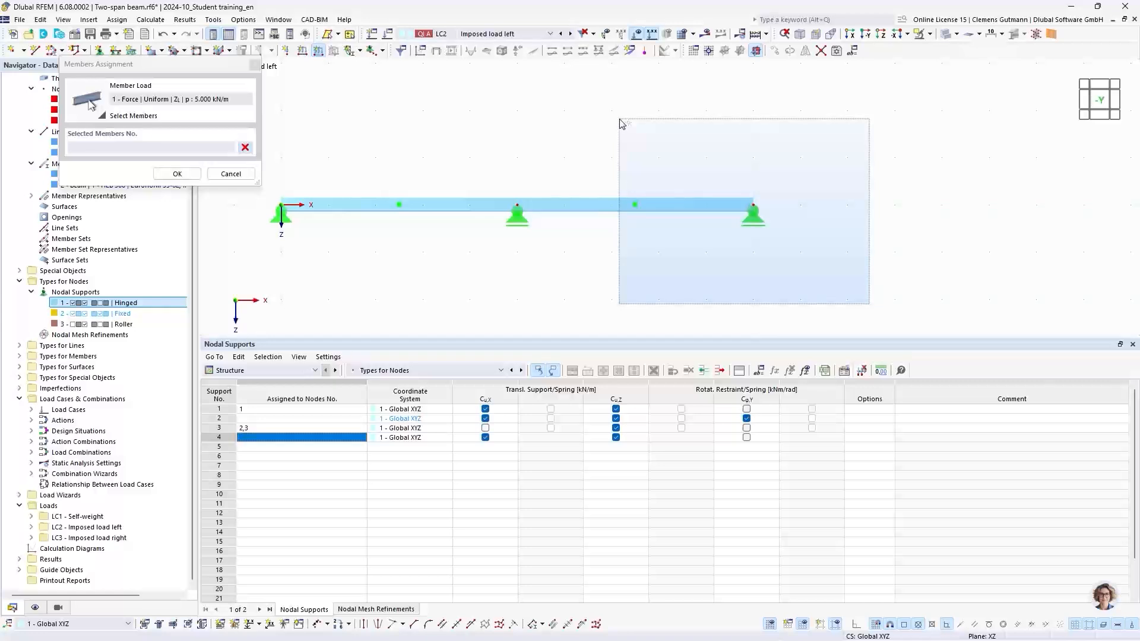
drag(620, 123, 621, 124)
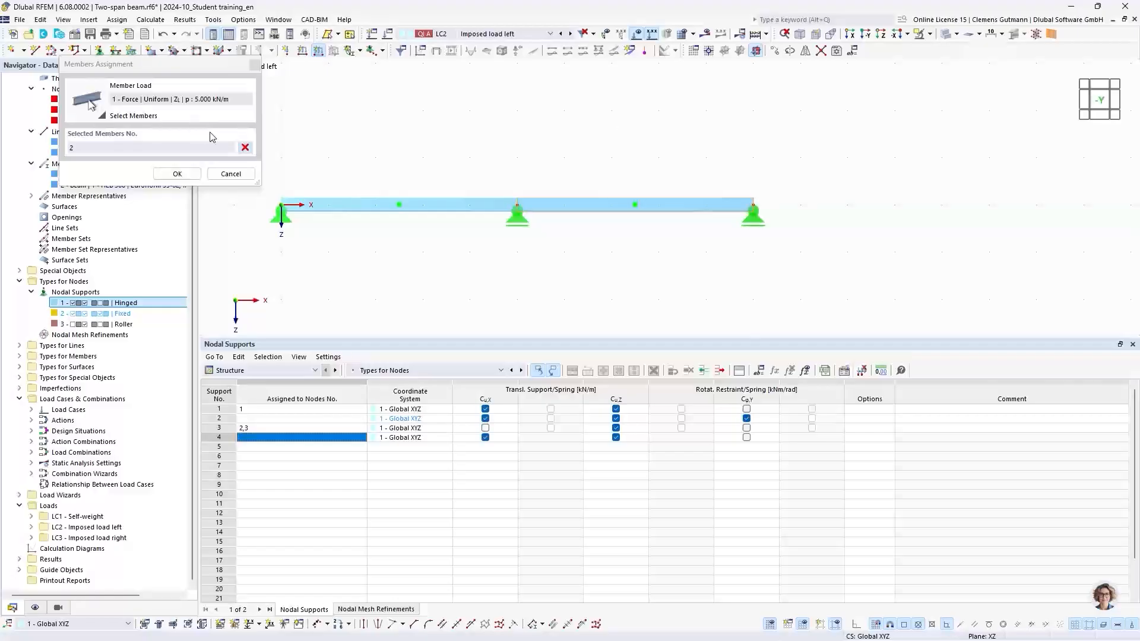
click(245, 148)
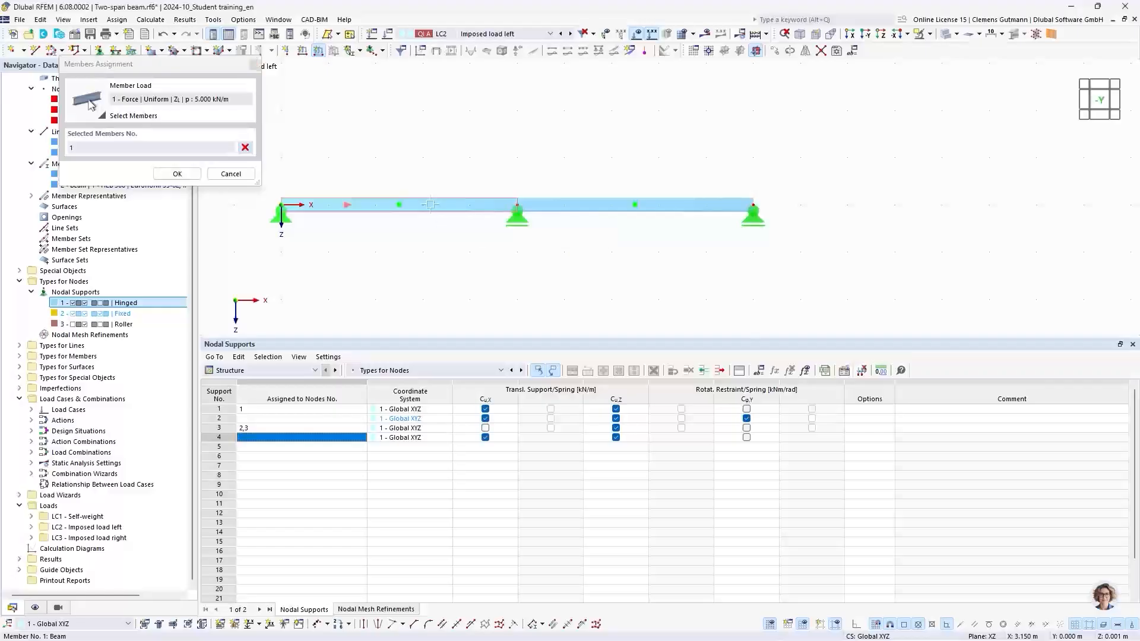
click(187, 174)
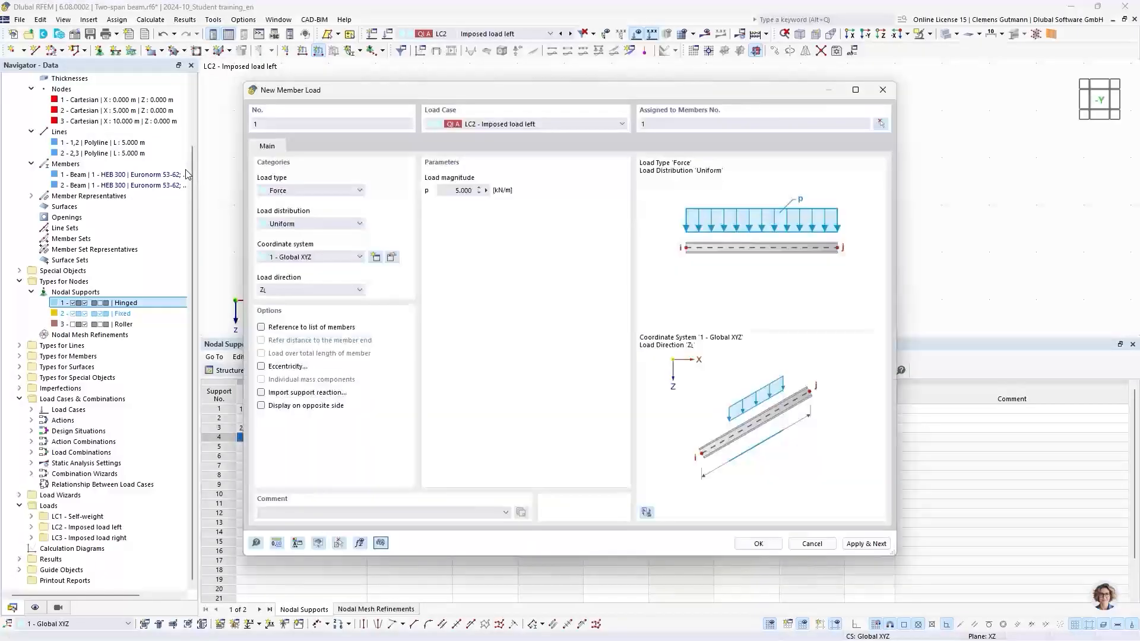
click(867, 545)
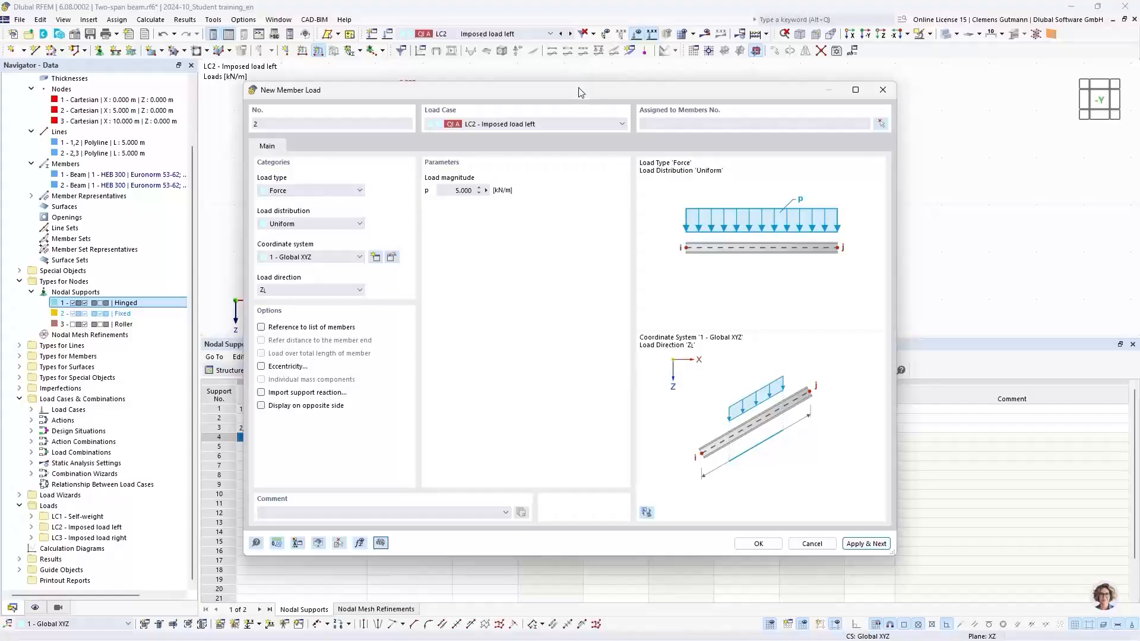
Add a uniform 5 kN/m member load on member 2 in LC3 Imposed load right.
drag(575, 92, 539, 124)
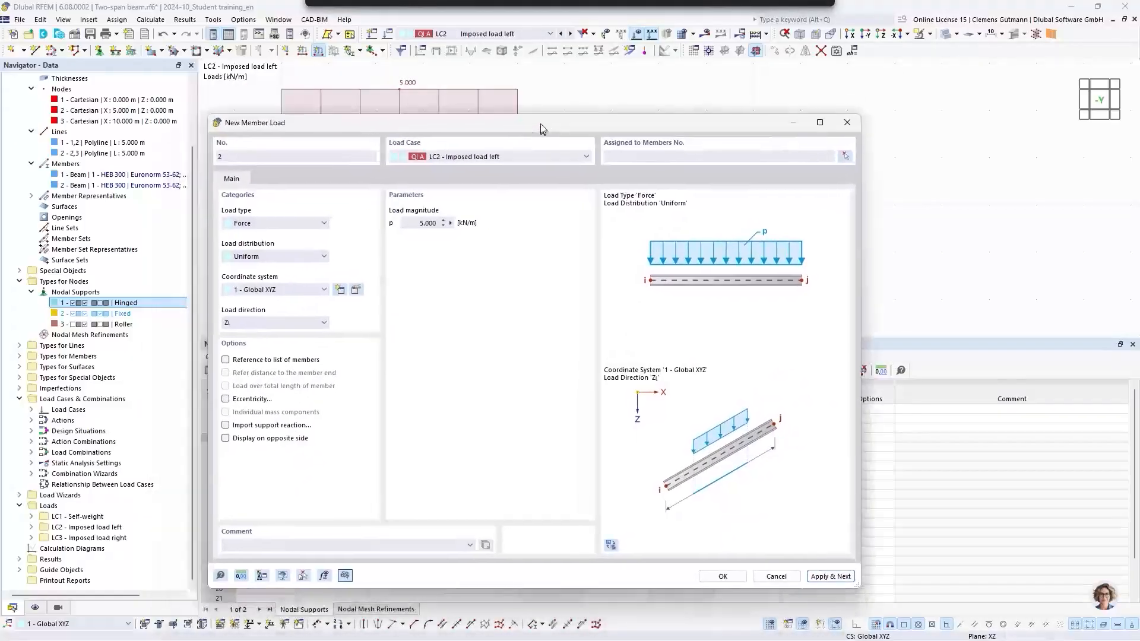
click(526, 155)
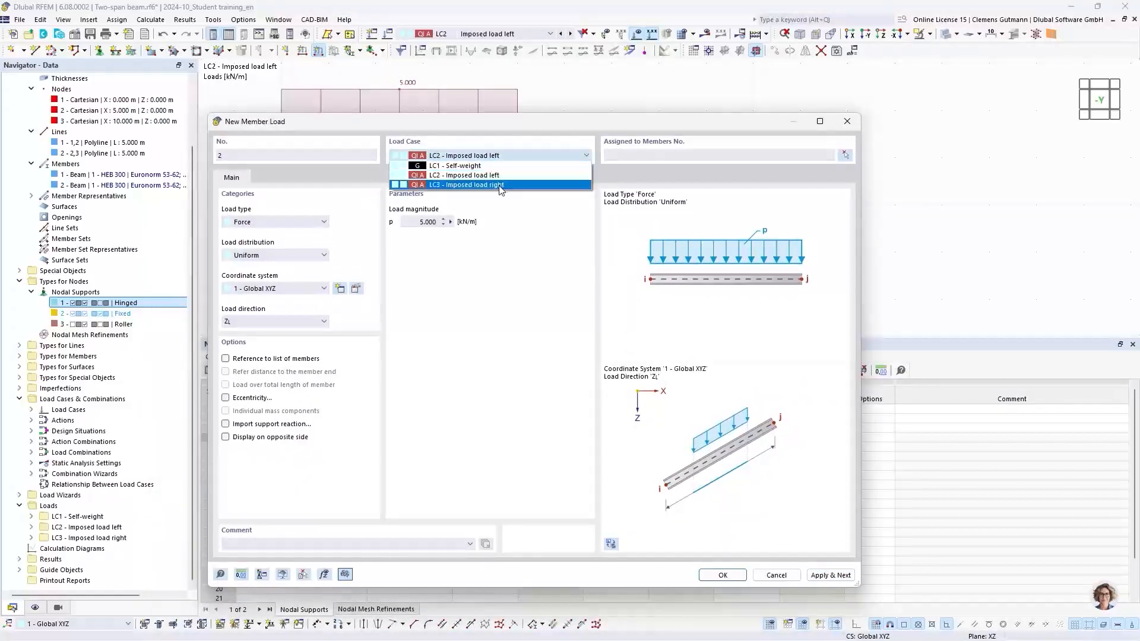
click(512, 186)
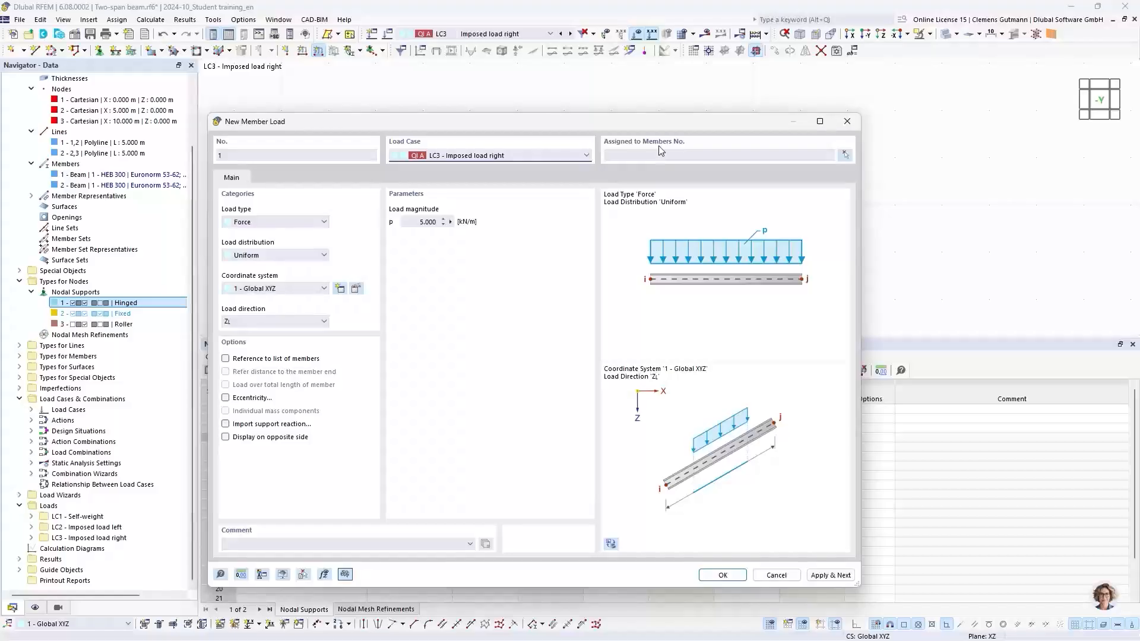
drag(662, 127, 632, 304)
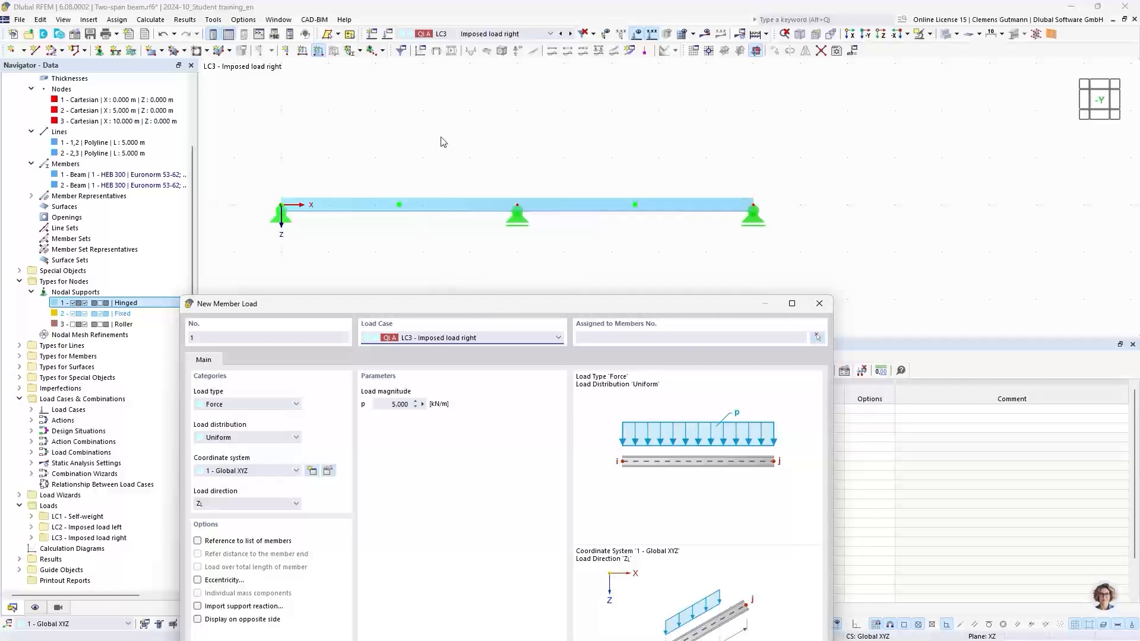
drag(583, 303, 579, 127)
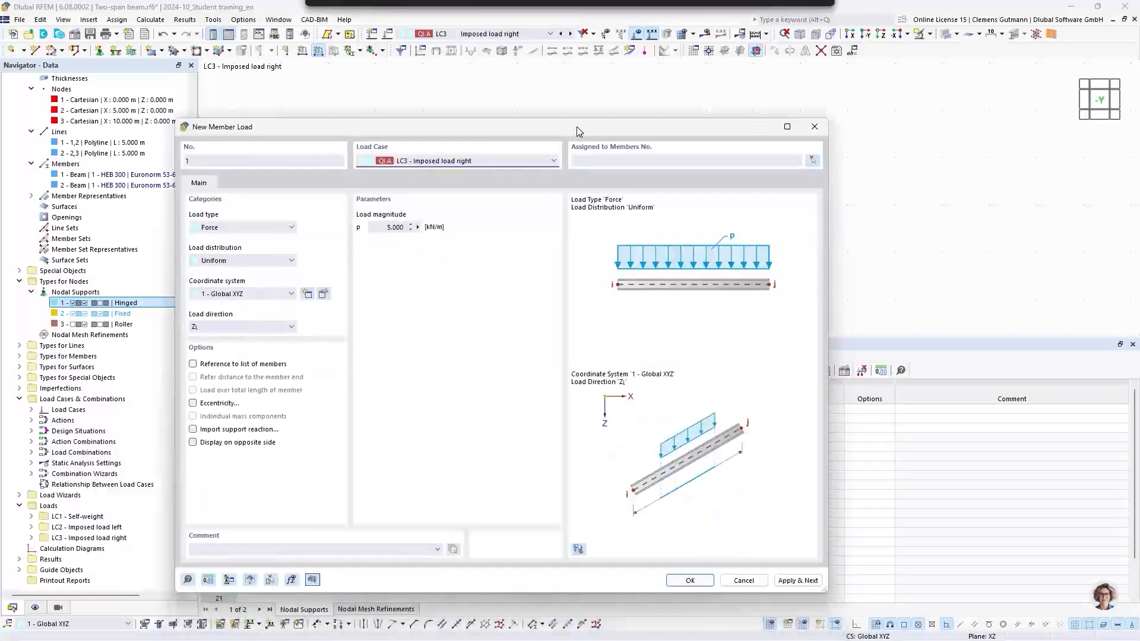
click(601, 159)
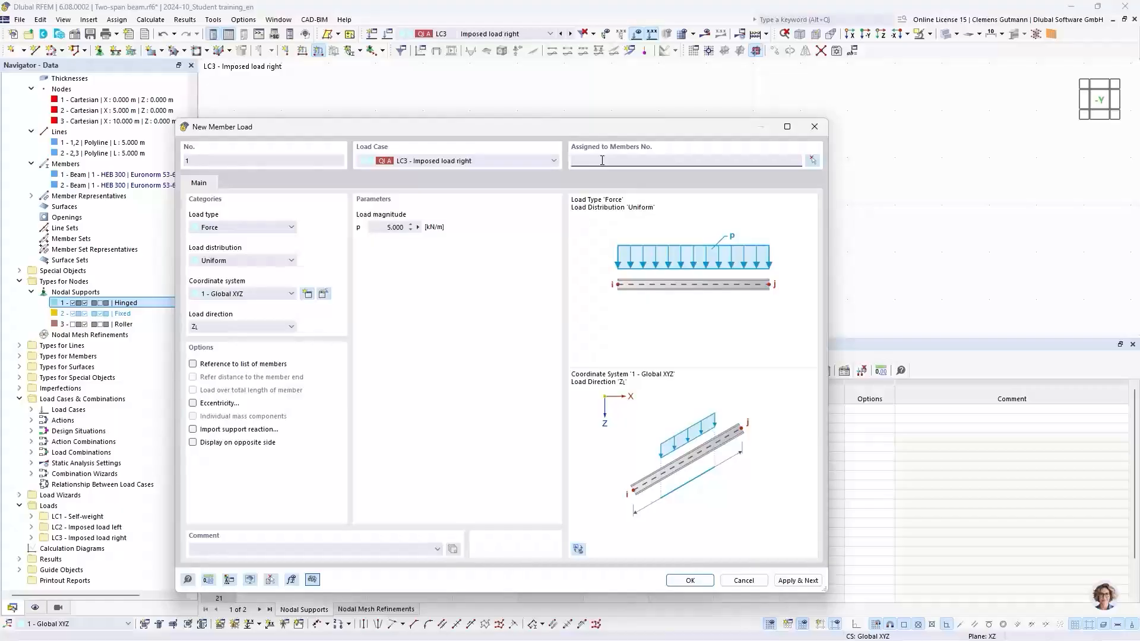
text(2)
click(386, 229)
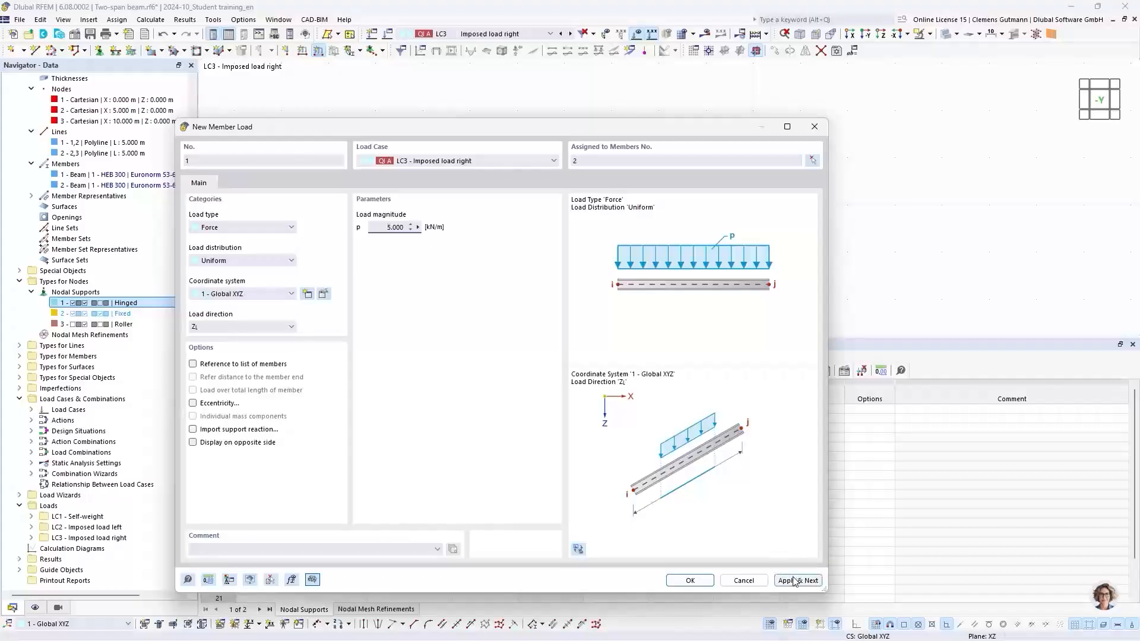
click(702, 583)
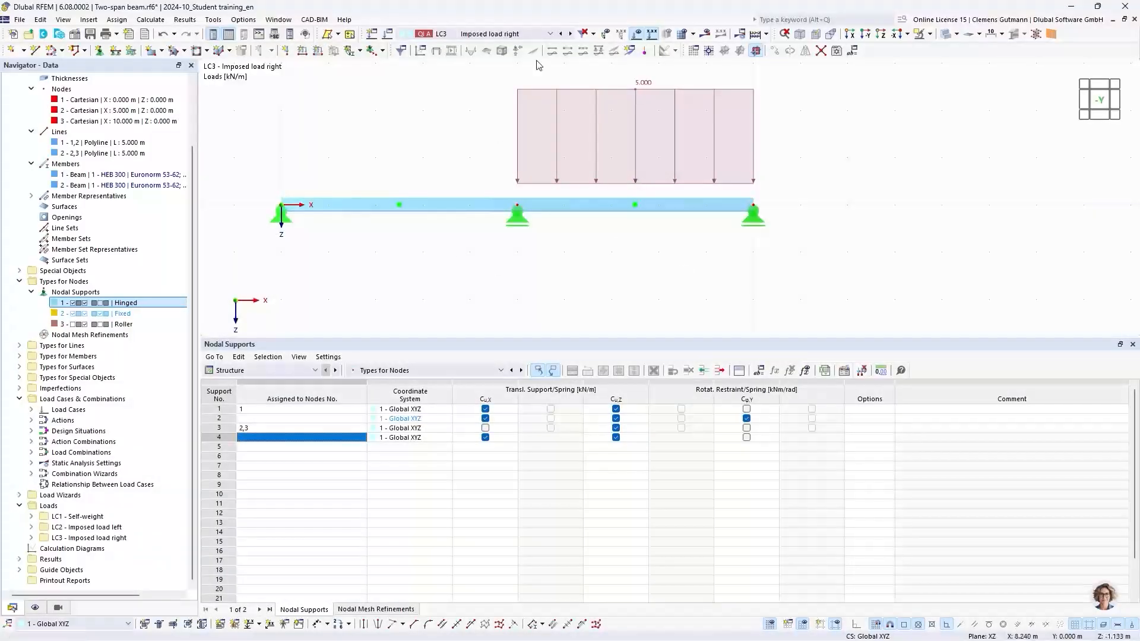
Step back through load cases LC2 and LC1 to review their member loads.
scroll(490, 259, down, 2)
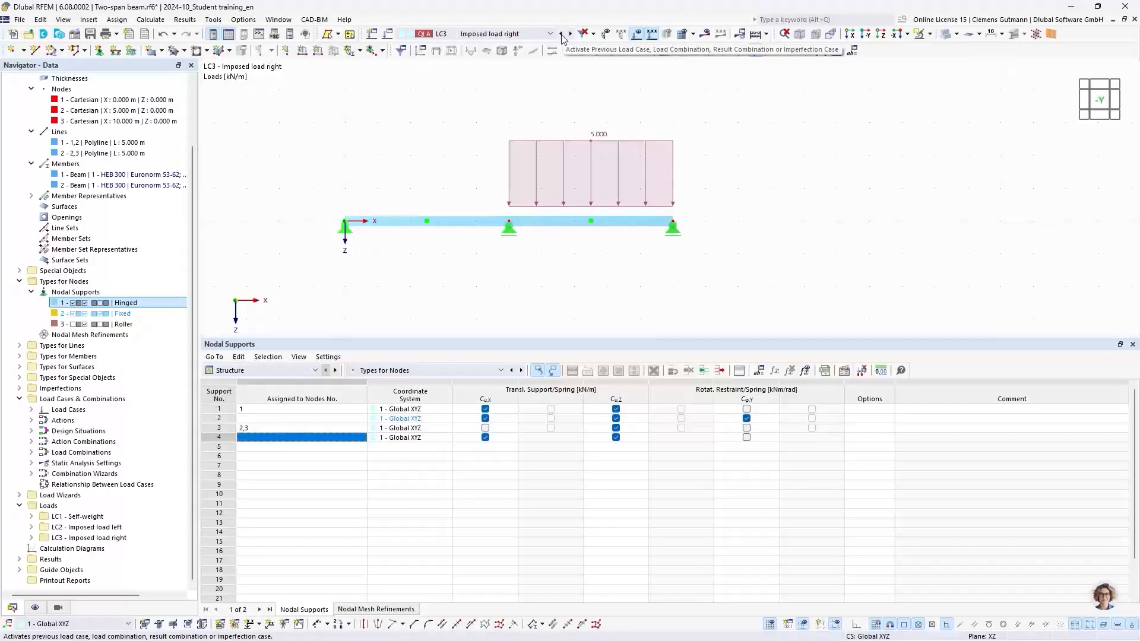
click(561, 33)
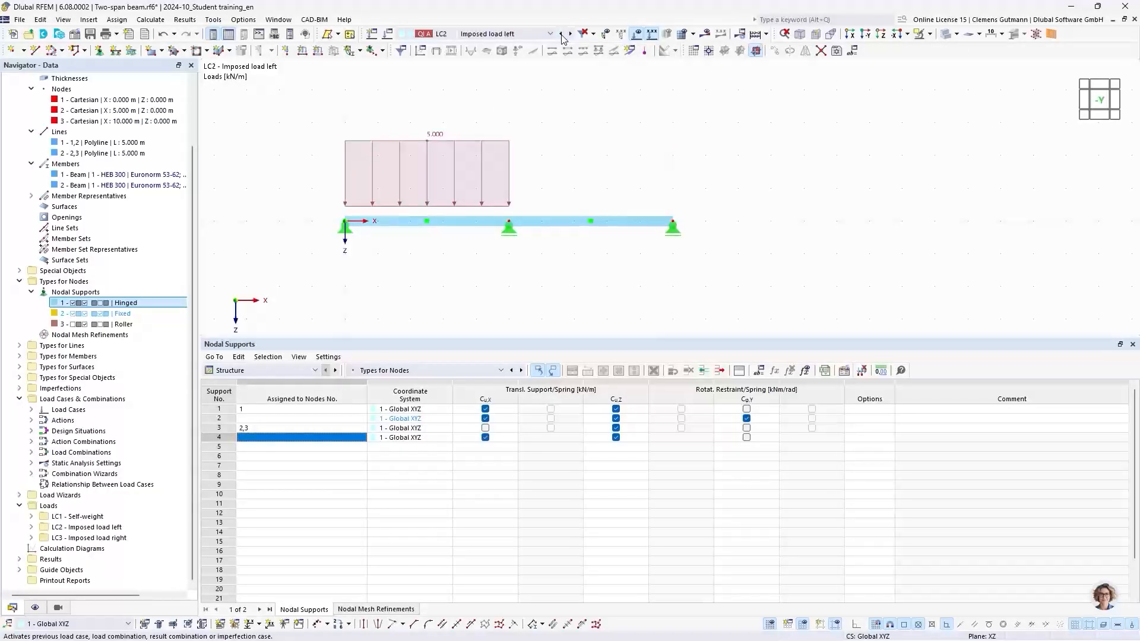
click(562, 35)
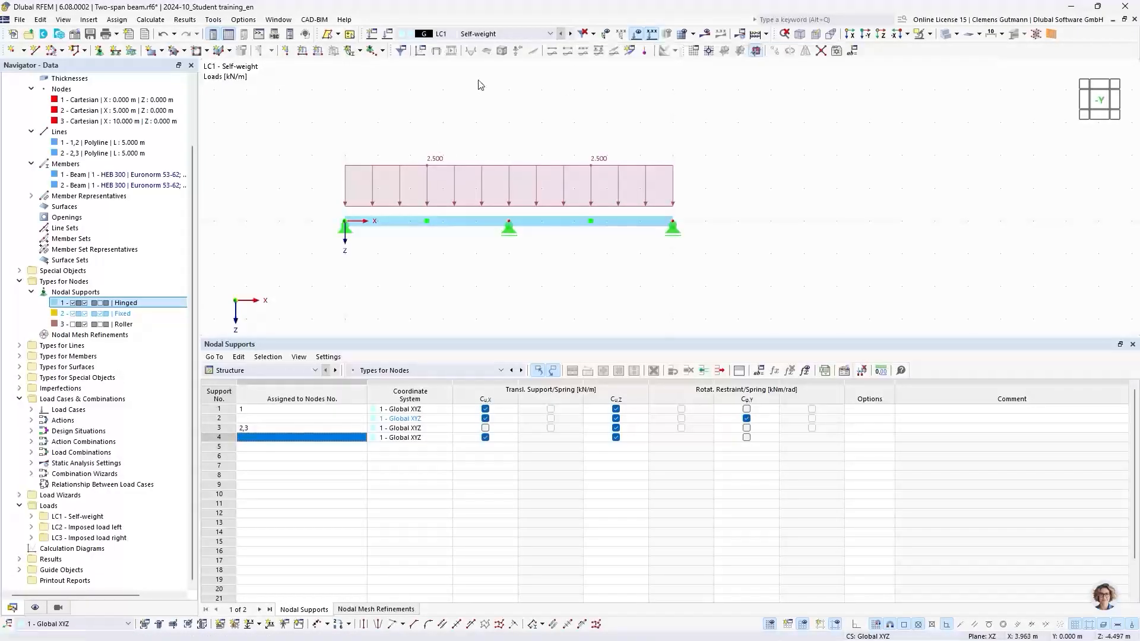
Start calculating all load cases and combinations.
middle_drag(484, 98, 511, 119)
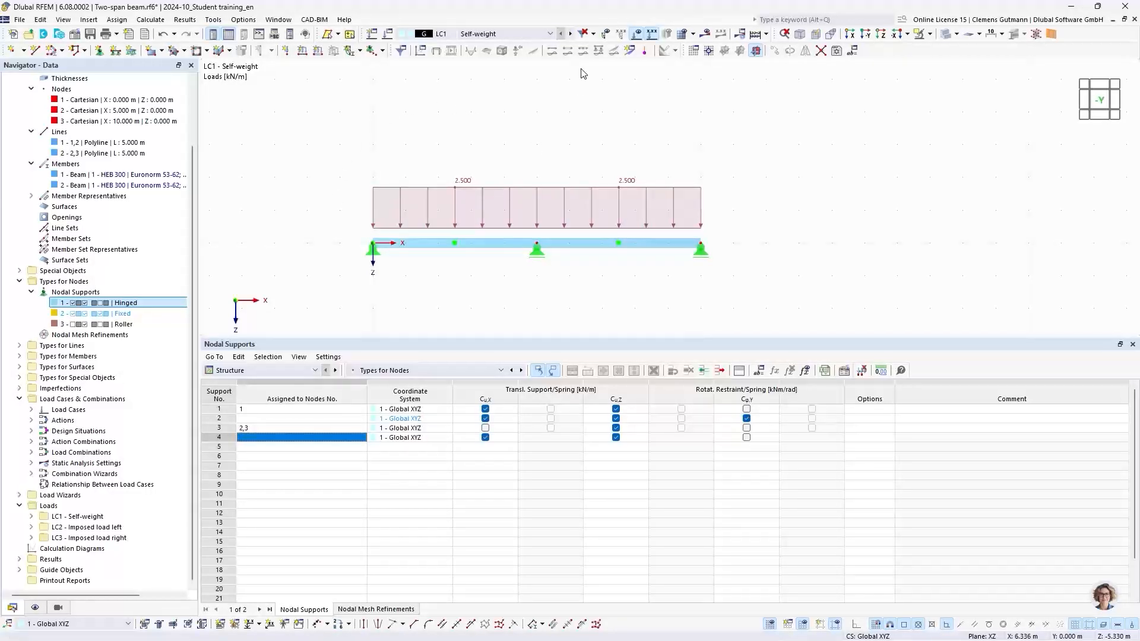
click(755, 37)
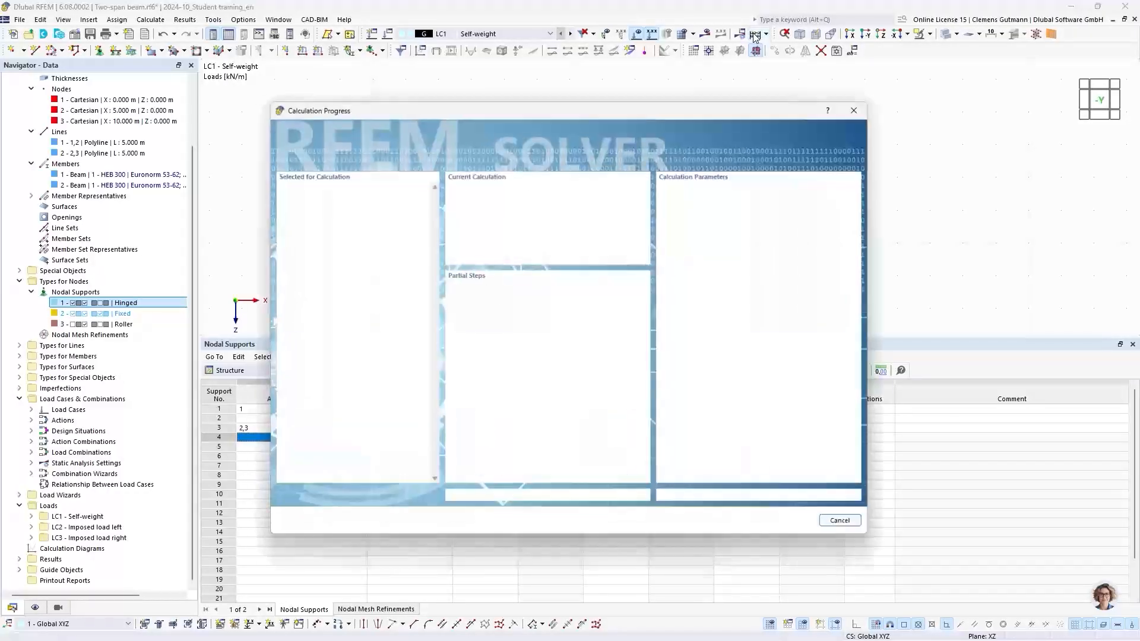
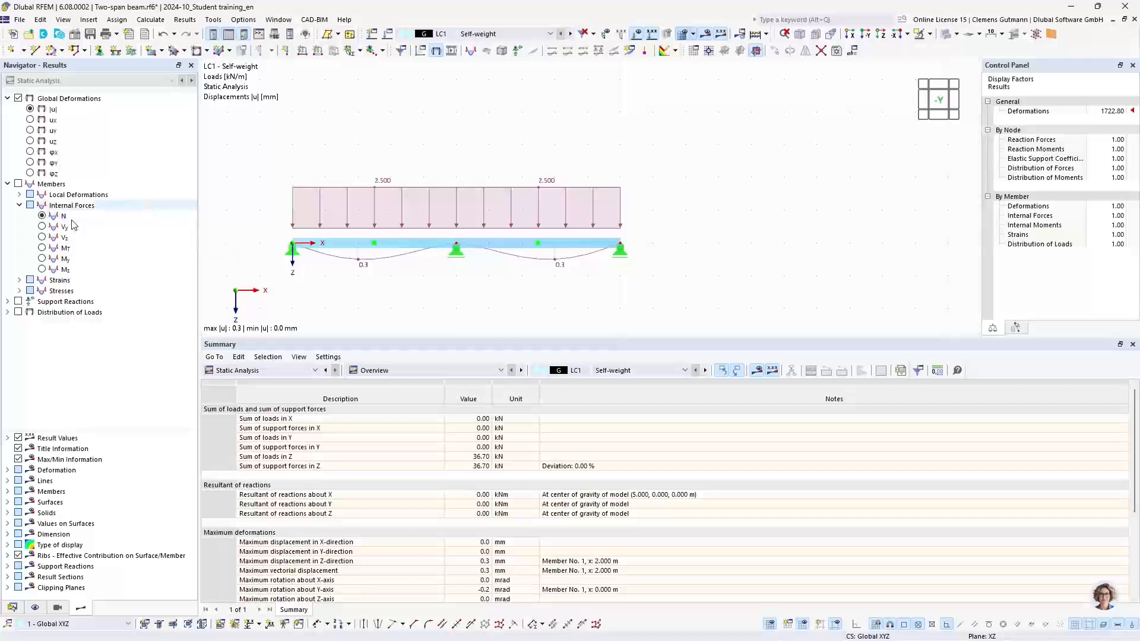
Display the My bending moment diagram for LC1 with load display hidden and transparent mode turned off.
click(42, 258)
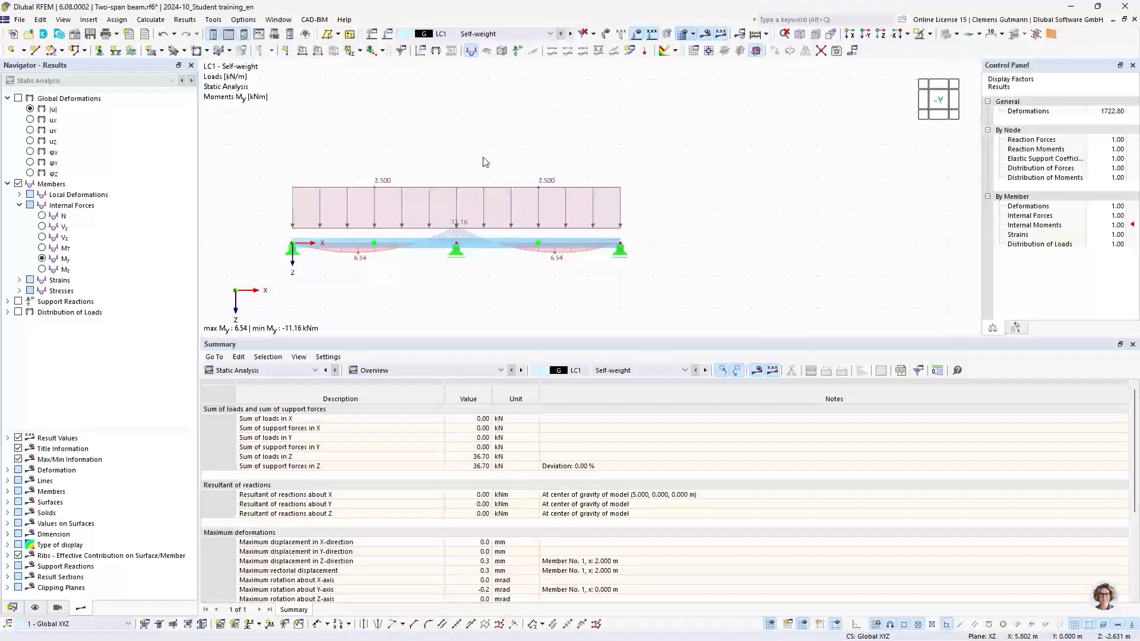
click(637, 35)
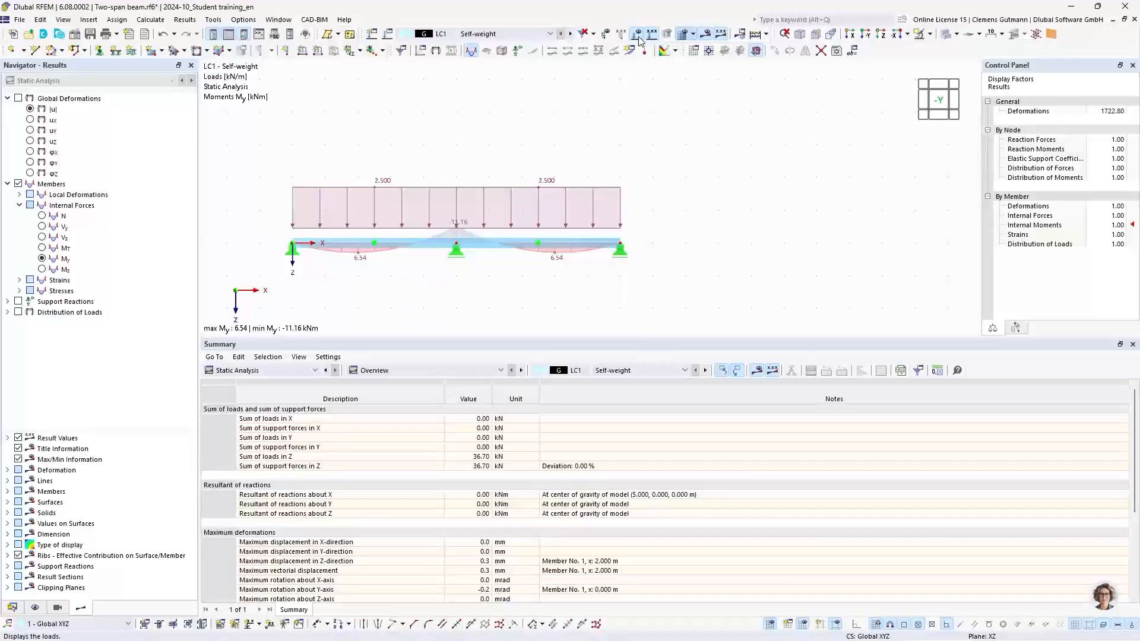
click(950, 98)
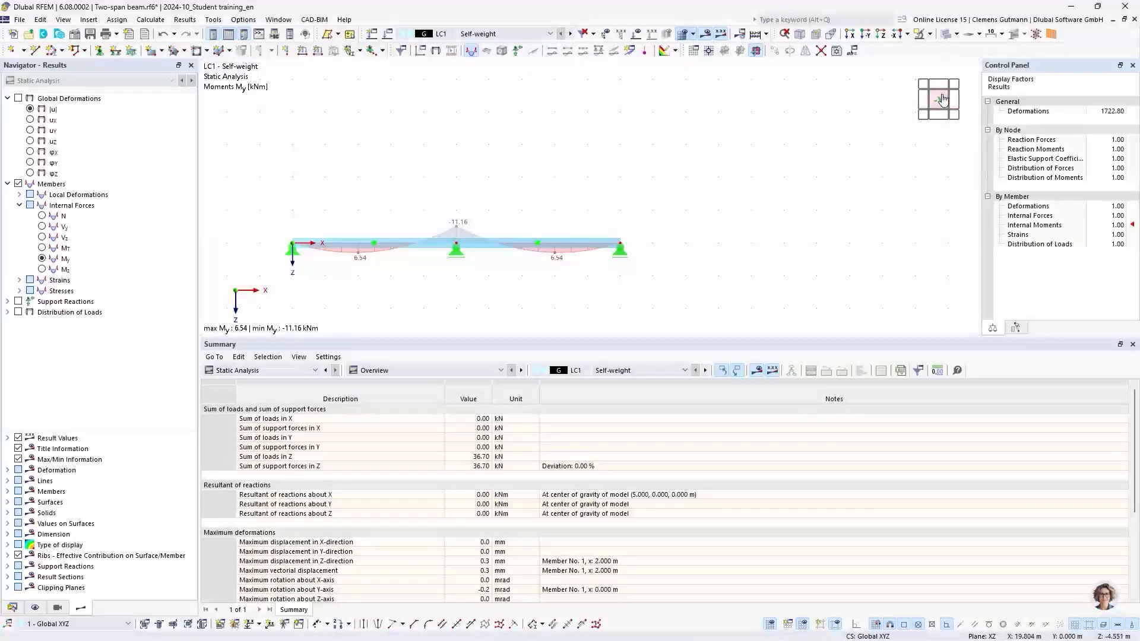
drag(609, 337, 620, 506)
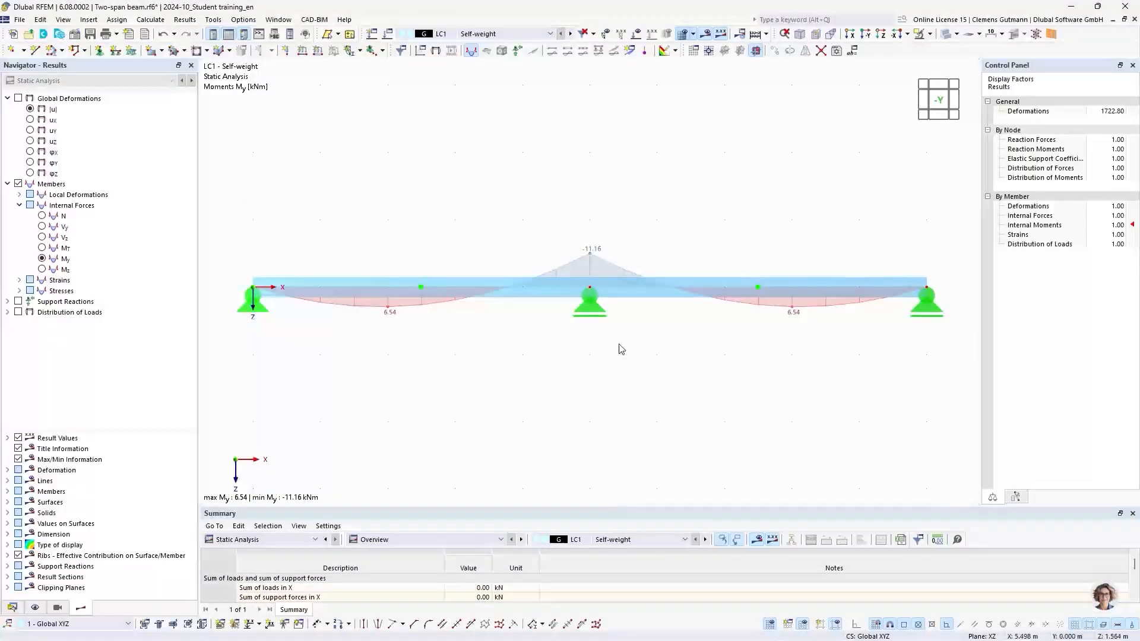
click(945, 35)
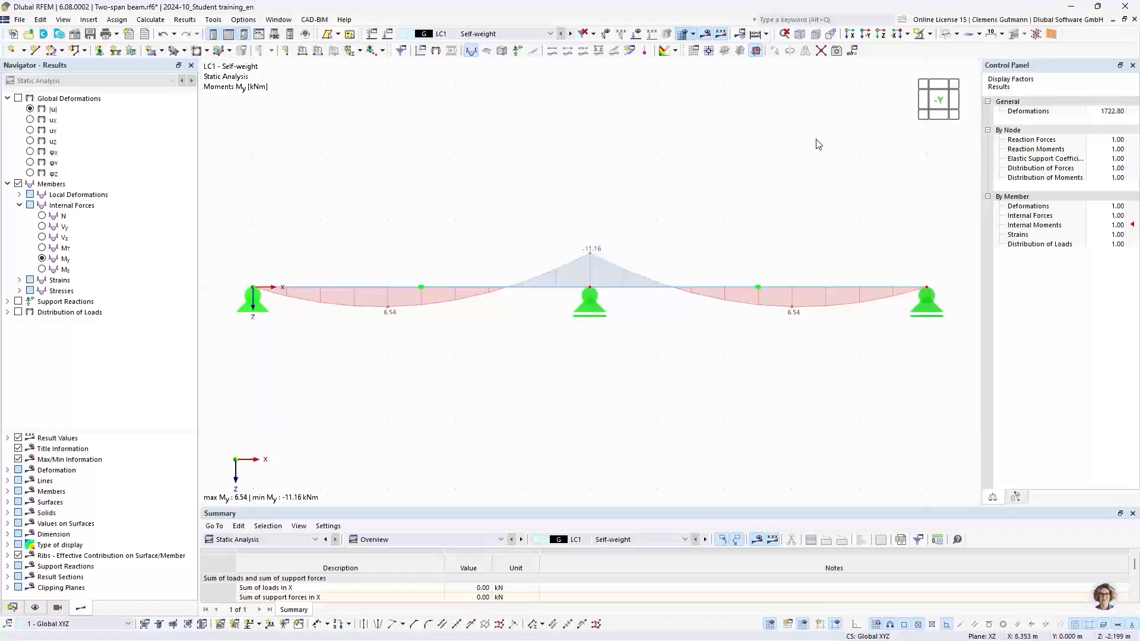
Switch the displayed results to design situation DS1, ULS (STR/GEO) permanent and transient.
click(491, 37)
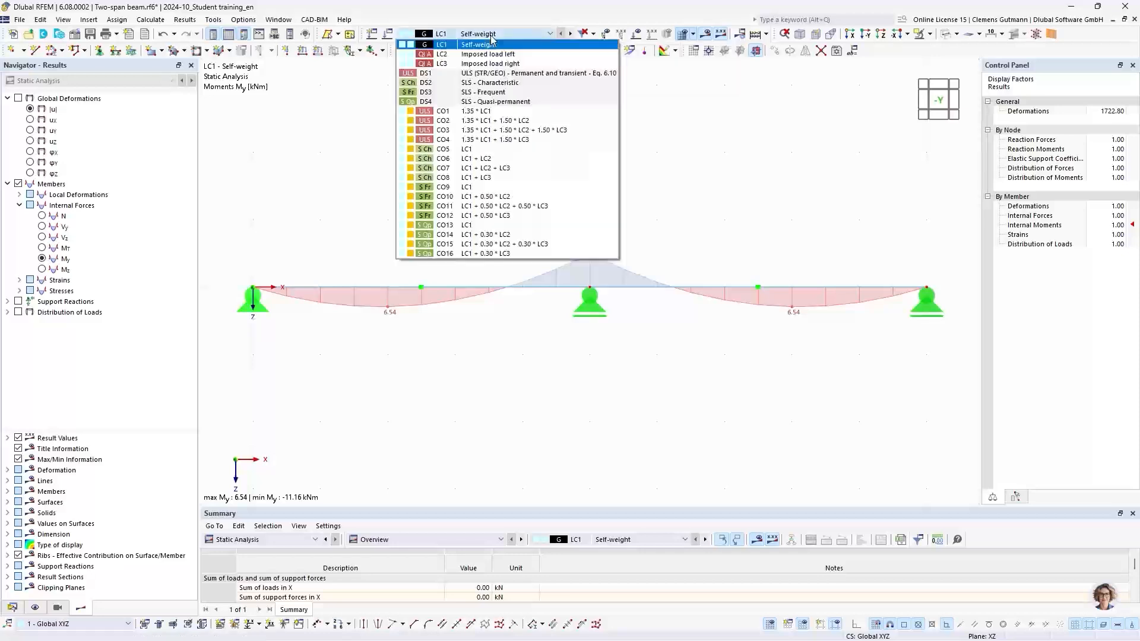
click(491, 73)
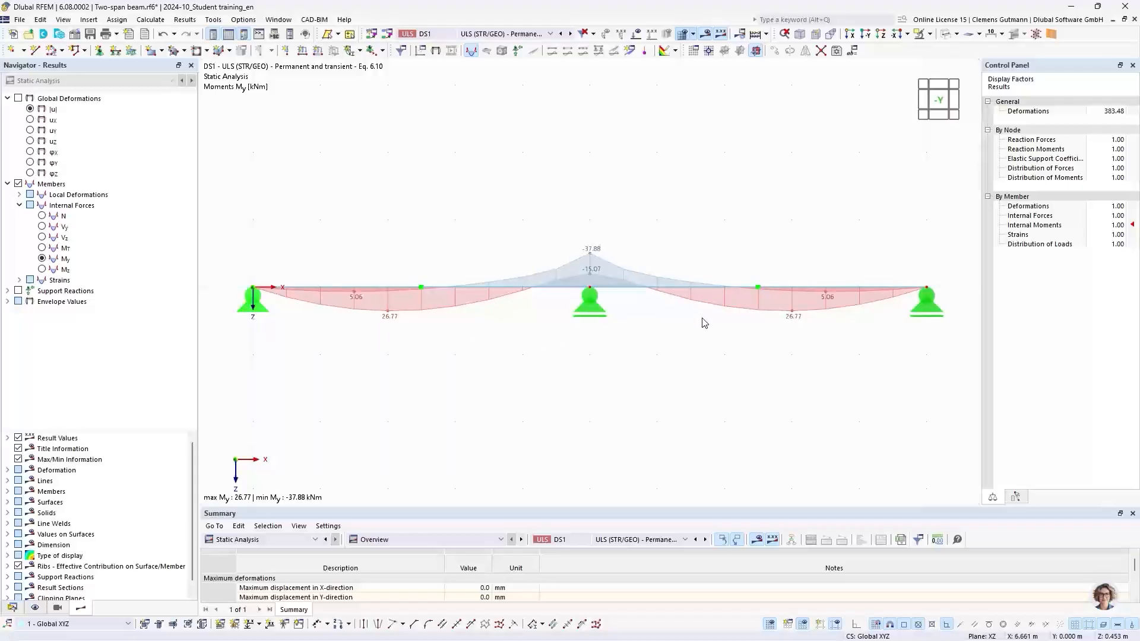
click(432, 34)
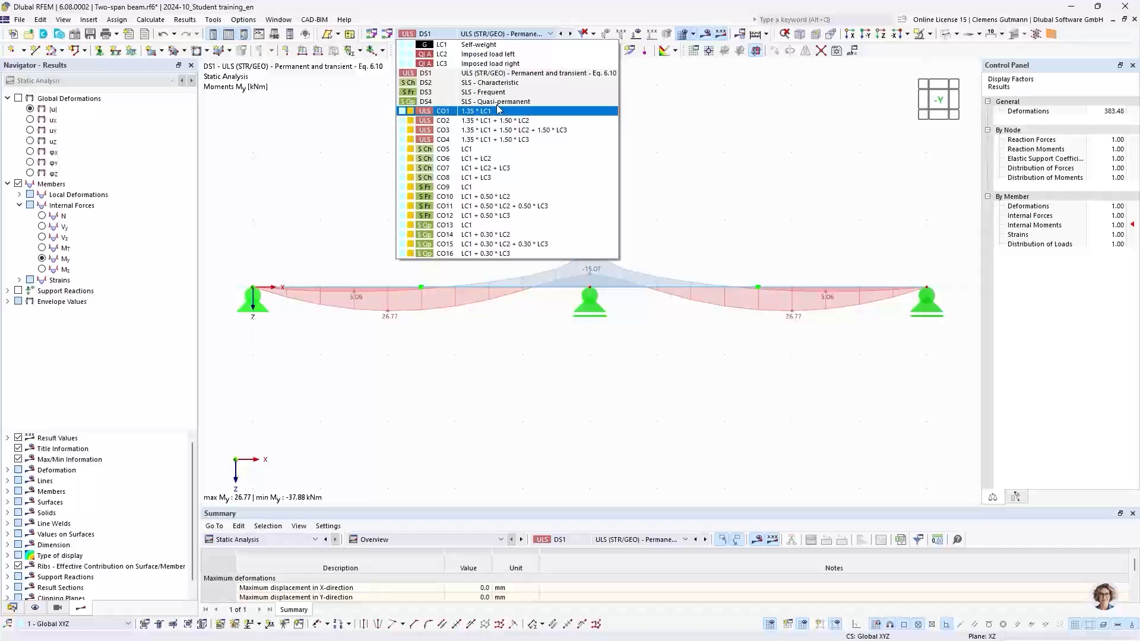
click(442, 76)
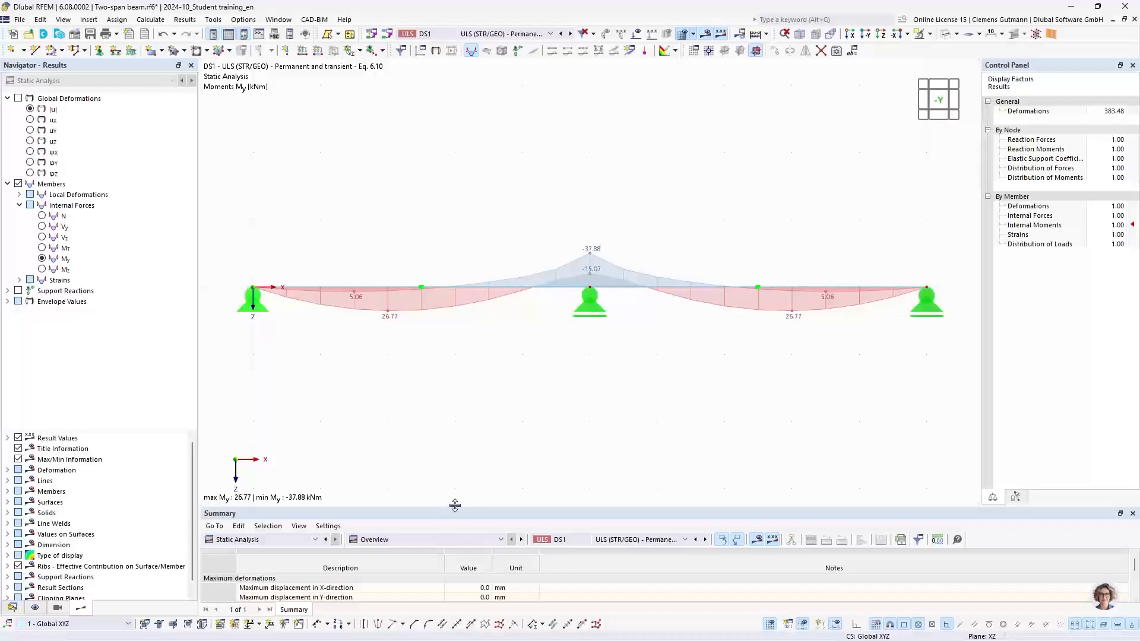
Set the results table to show member internal forces by member.
drag(455, 505, 474, 374)
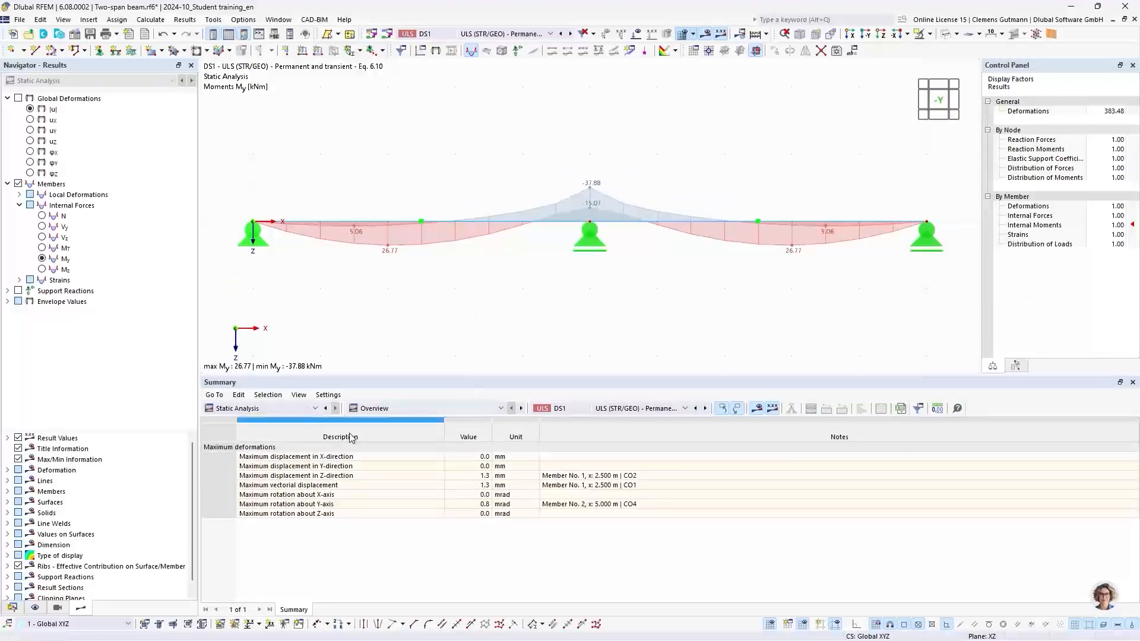
click(379, 410)
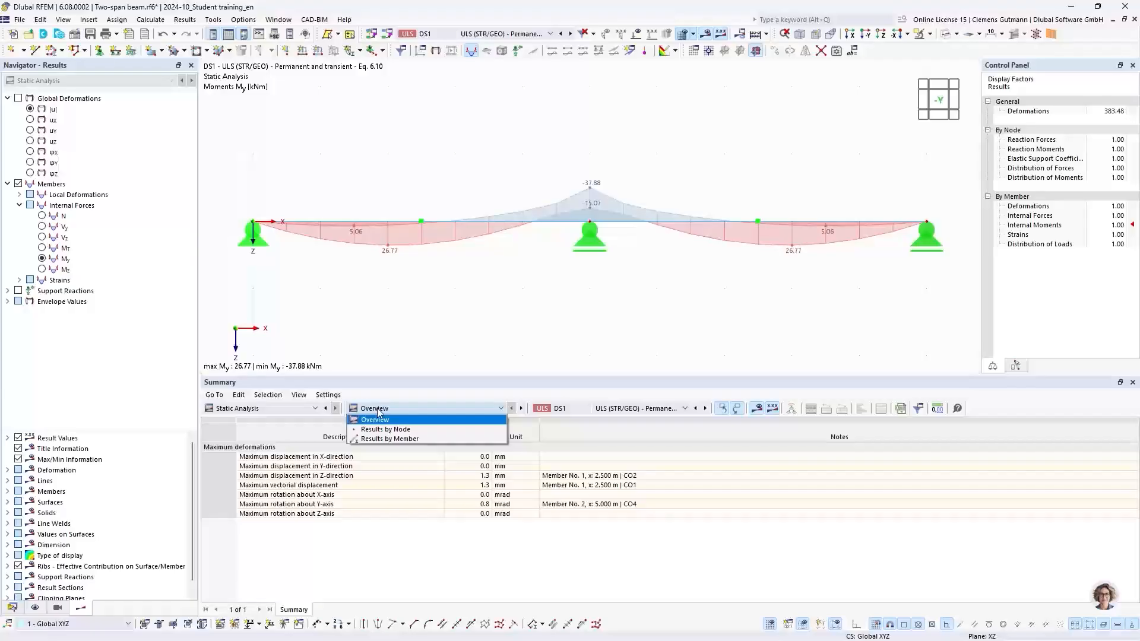
click(387, 438)
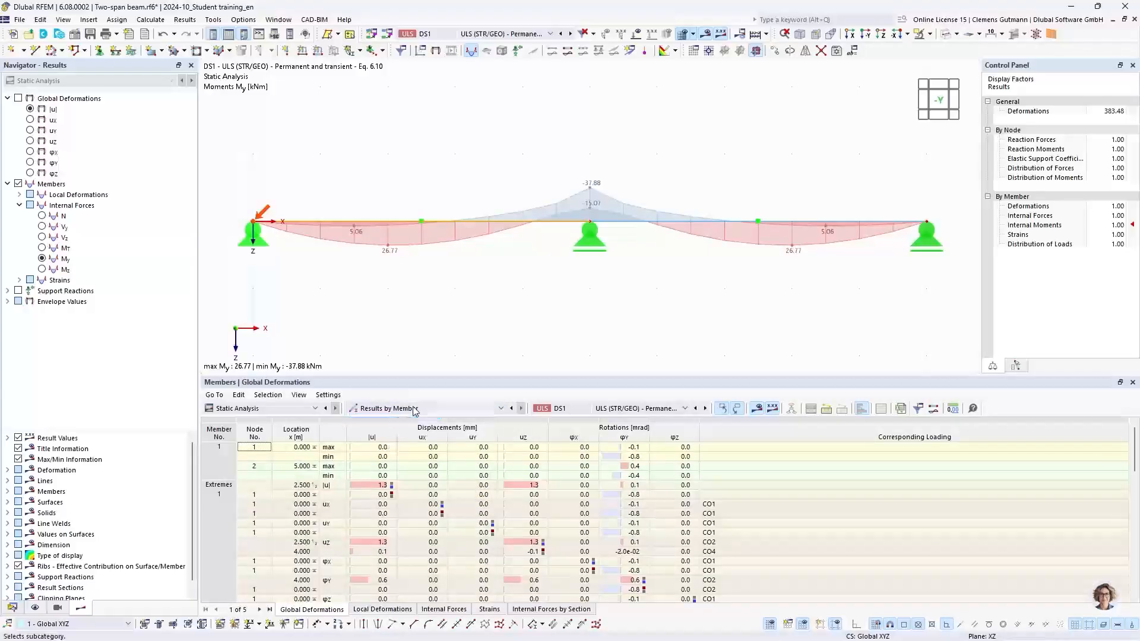
click(456, 612)
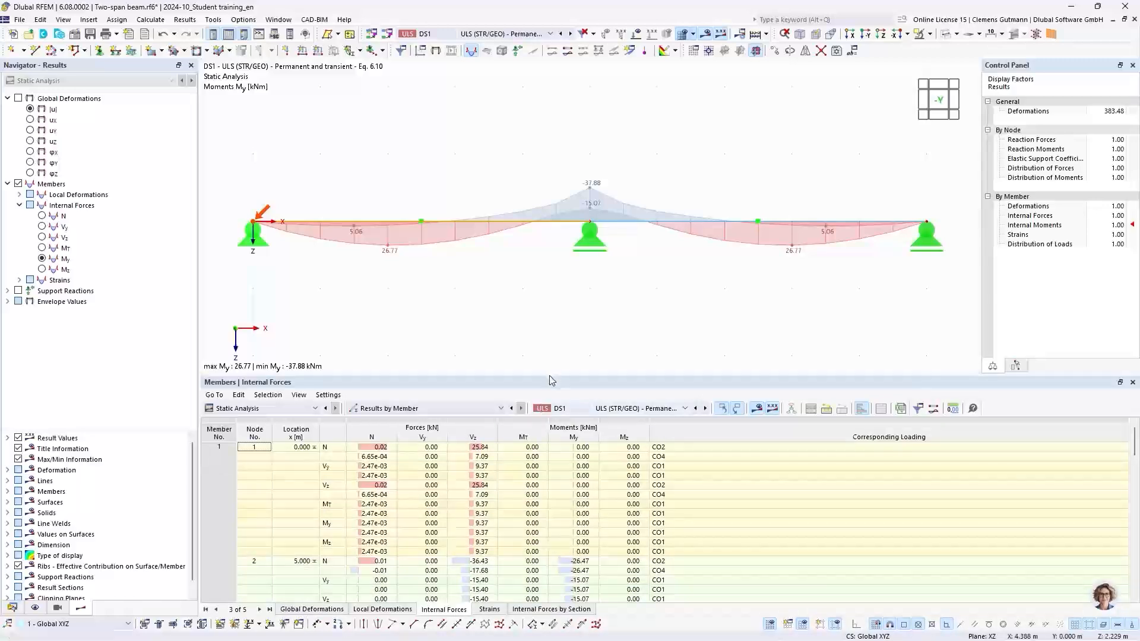
Examine the member internal force extremes in the table and locate the minimum My entry.
drag(550, 378, 550, 275)
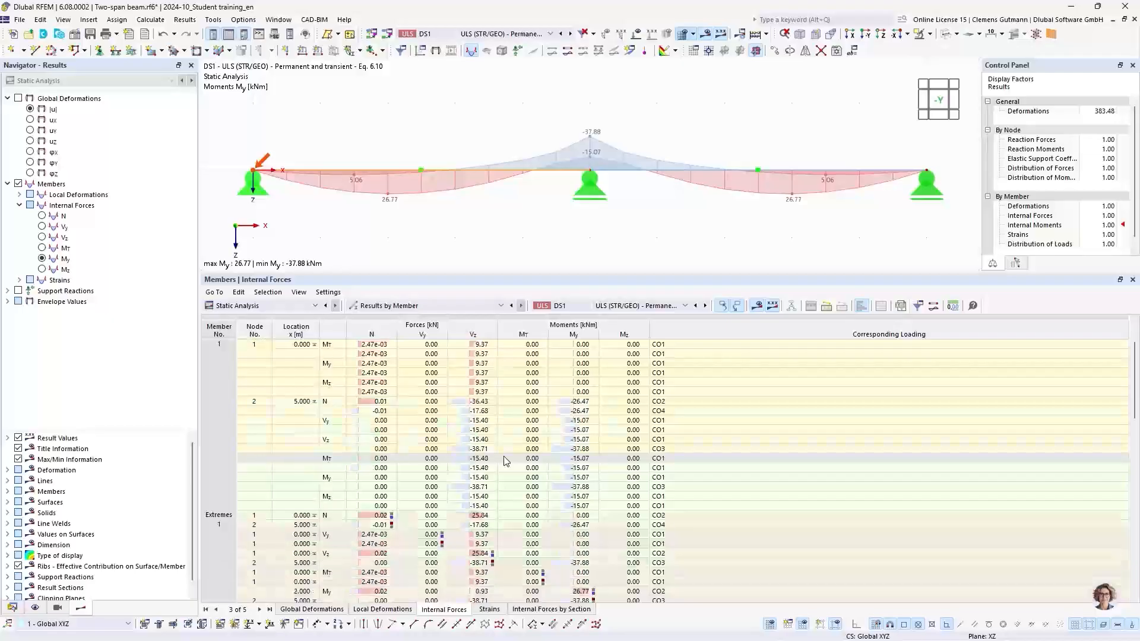
scroll(505, 461, down, 5)
scroll(506, 461, down, 5)
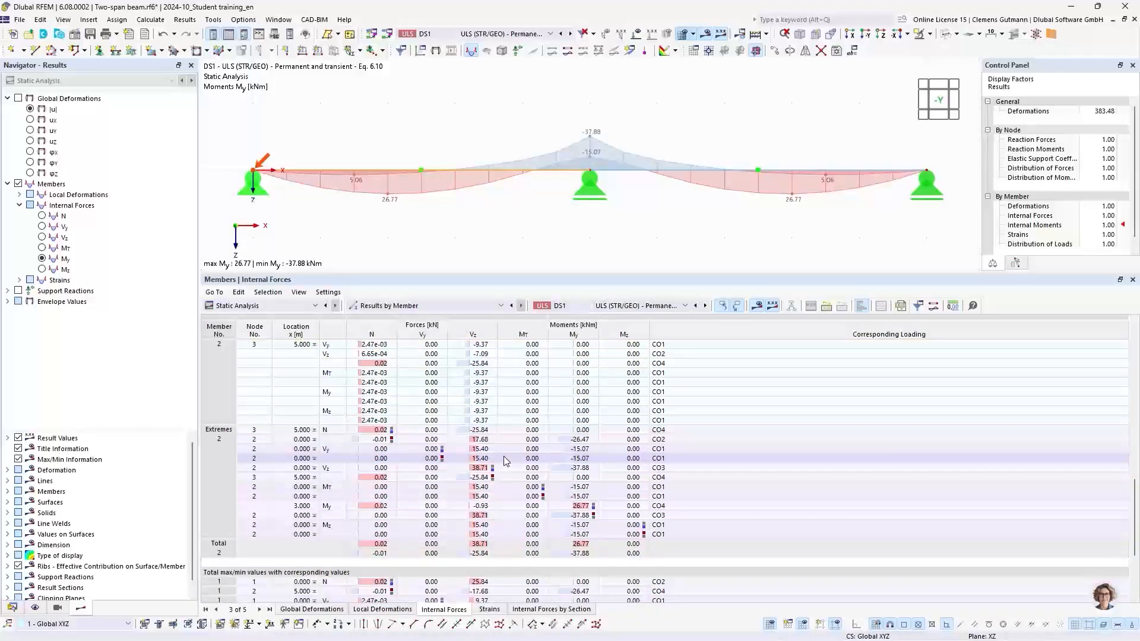
scroll(506, 460, up, 6)
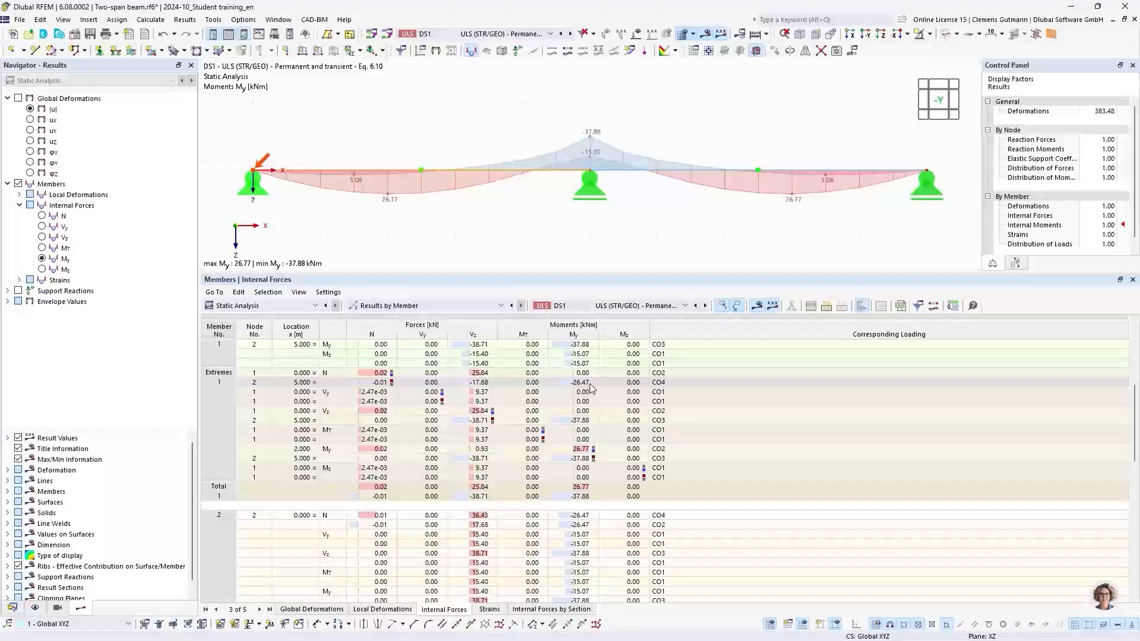
click(584, 425)
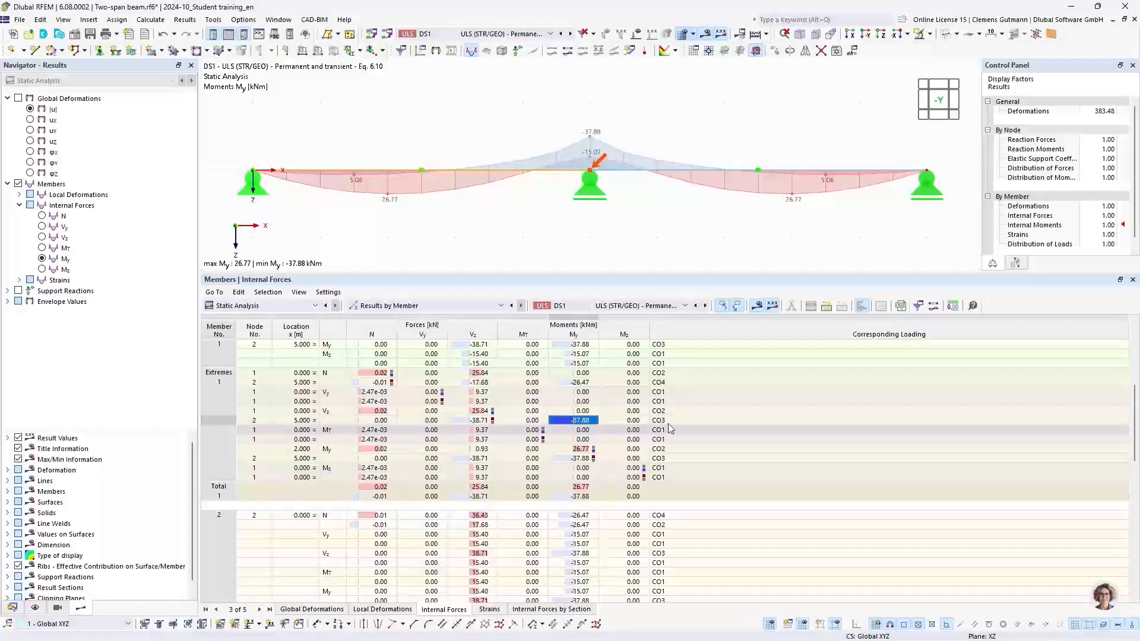
Display combination CO3 results, then return to design situation DS1.
click(503, 34)
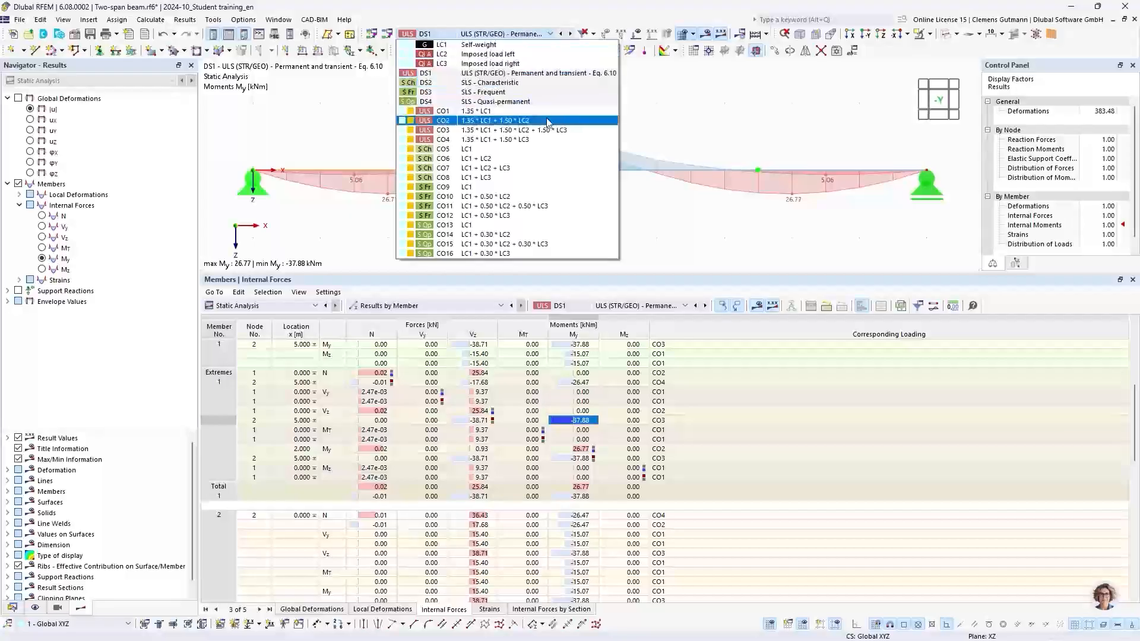
click(441, 132)
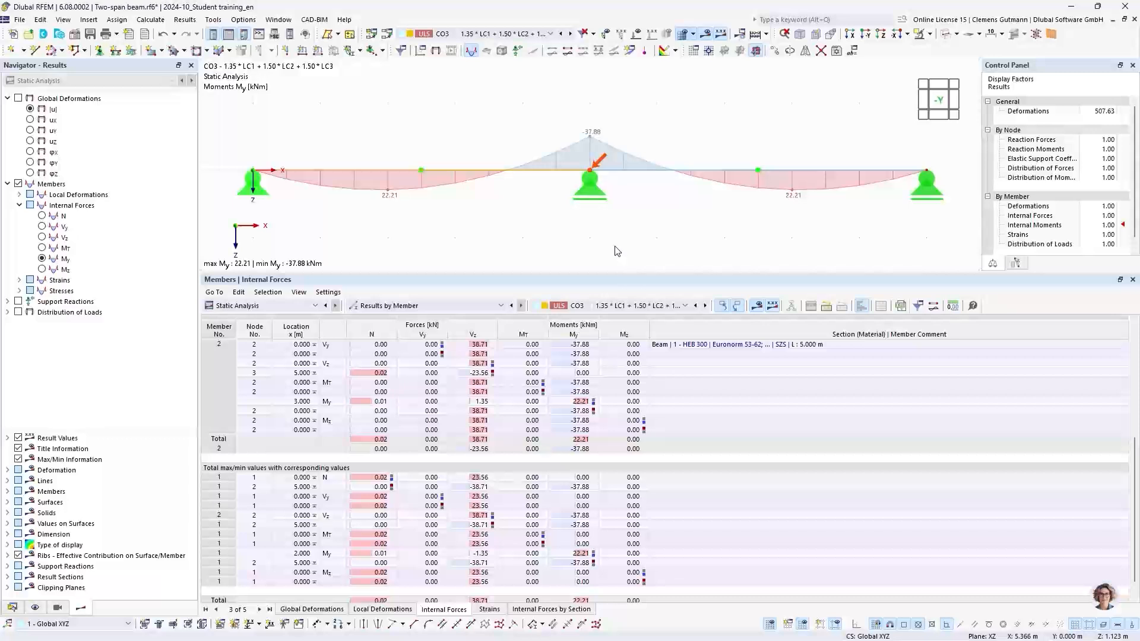
click(500, 34)
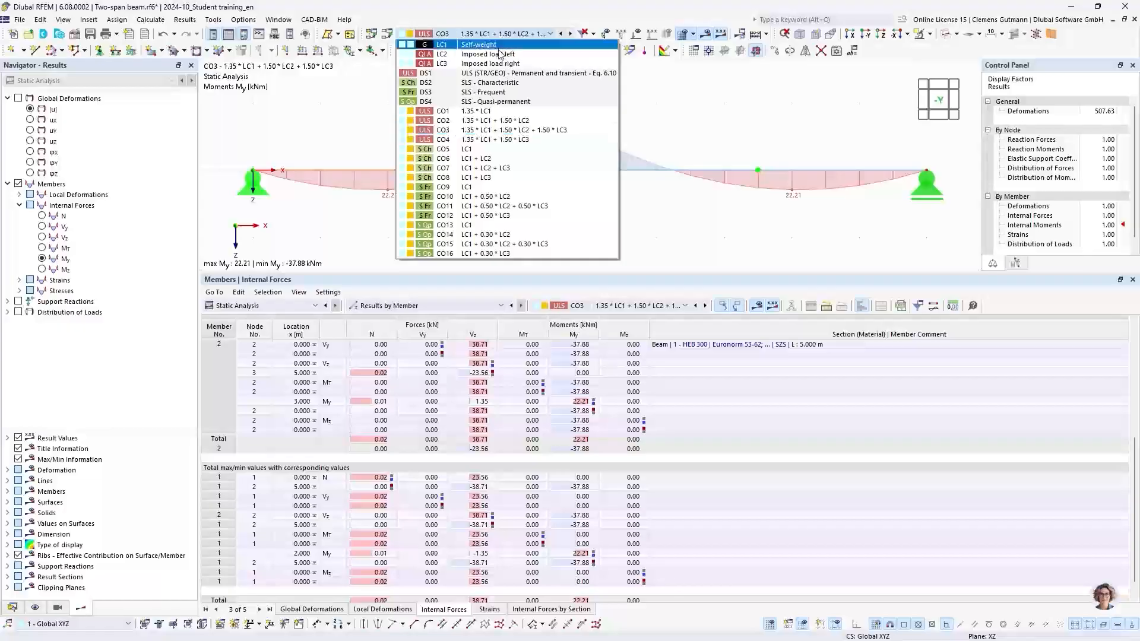
click(486, 75)
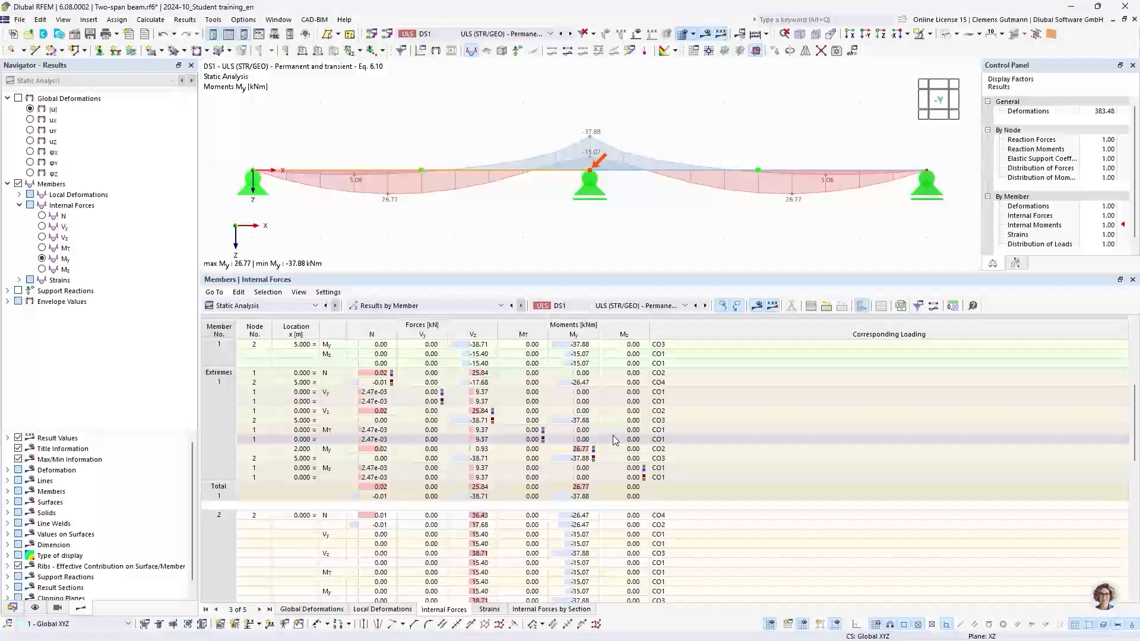
Select the maximum My entry in the table and display its governing combination CO2.
click(577, 449)
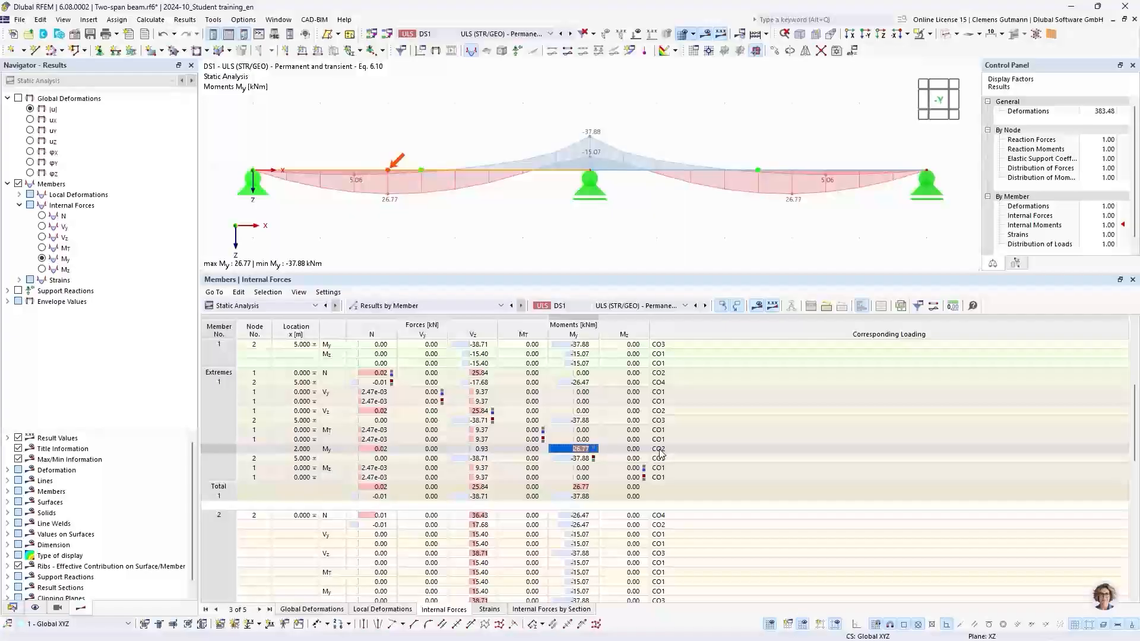
click(466, 35)
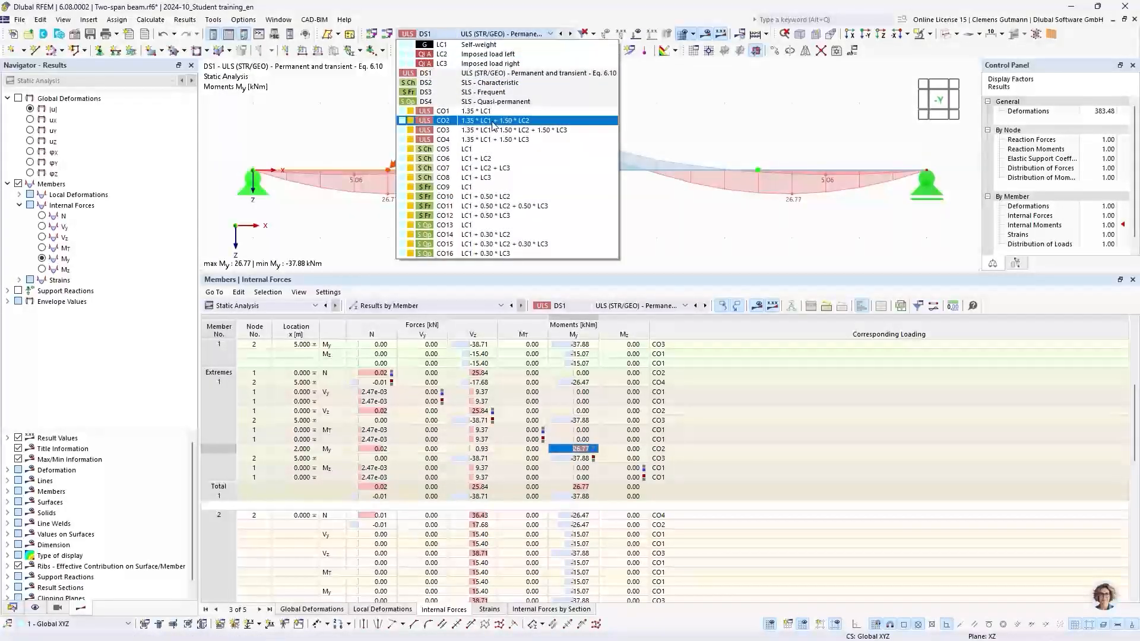
click(493, 123)
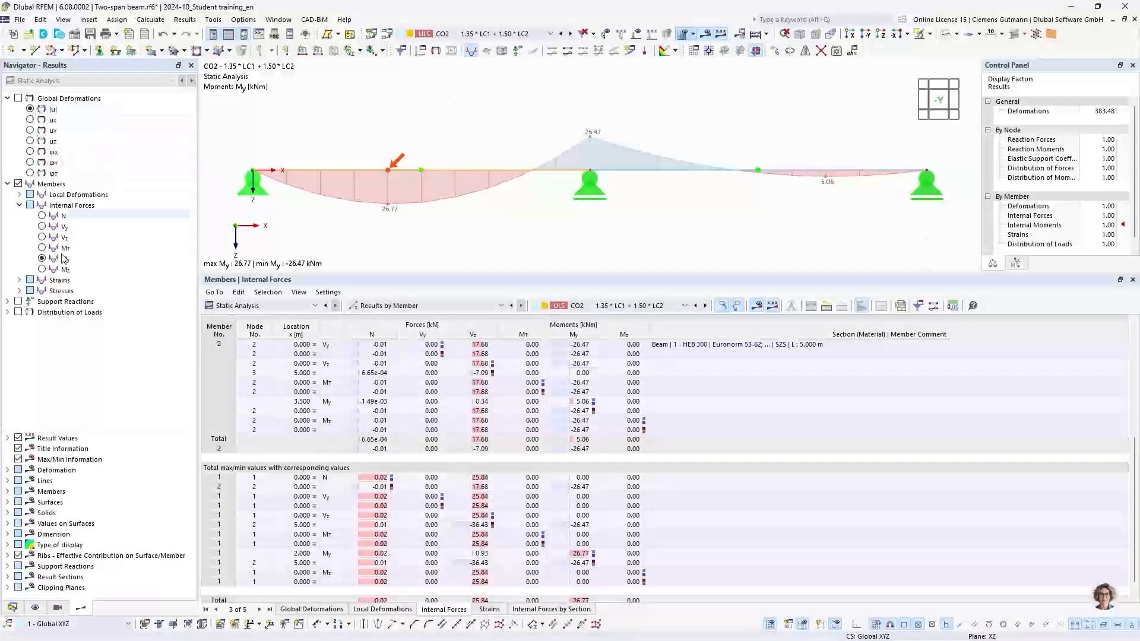
Turn on support reaction display and switch back to design situation DS1.
click(19, 302)
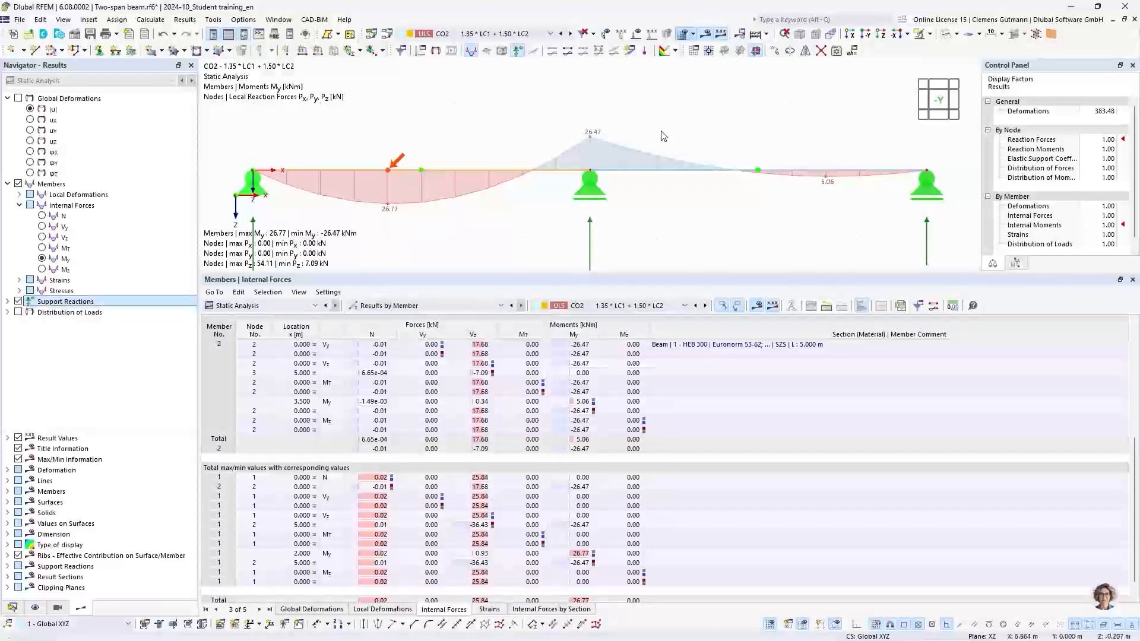
scroll(559, 132, down, 4)
click(493, 33)
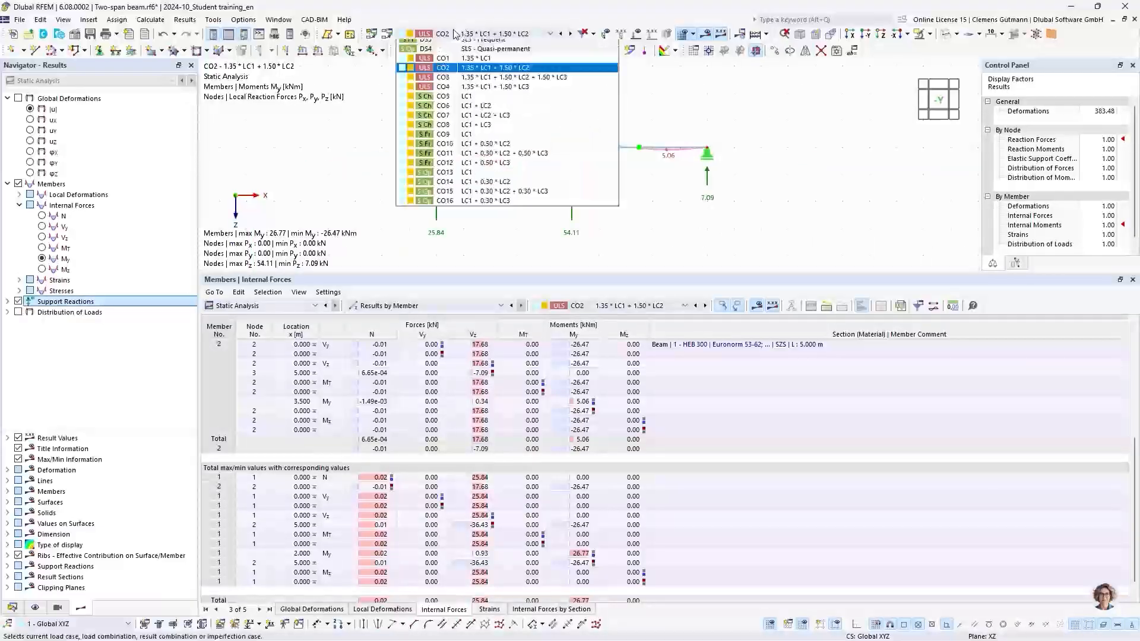
click(482, 73)
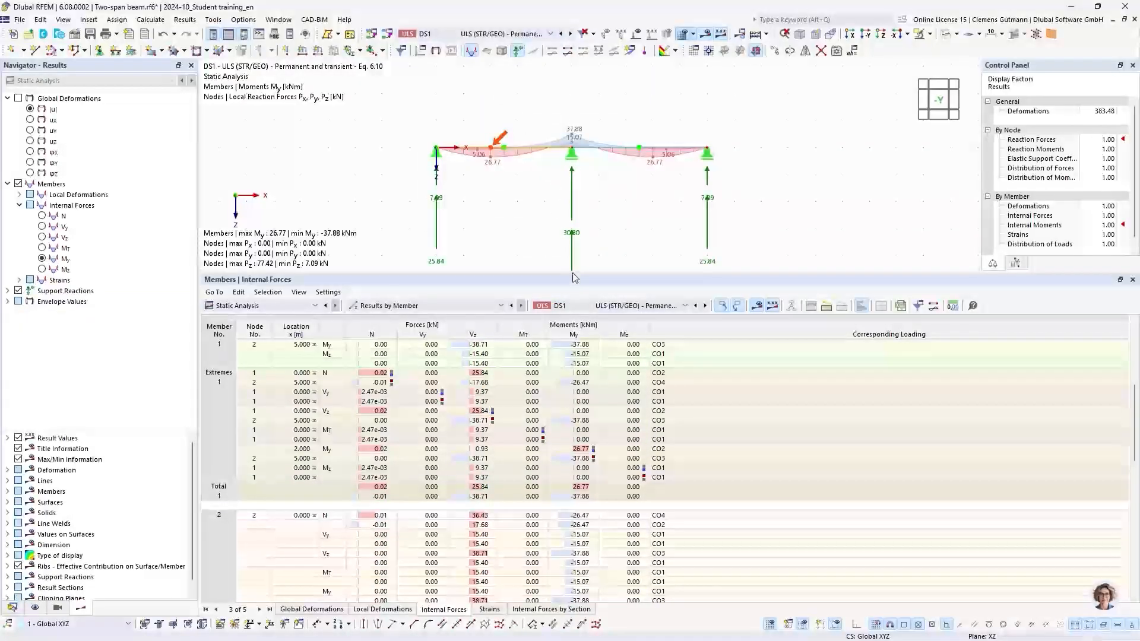
Turn load display back on and view combination CO3 with its loads and support reactions.
drag(576, 275, 580, 375)
scroll(617, 315, up, 2)
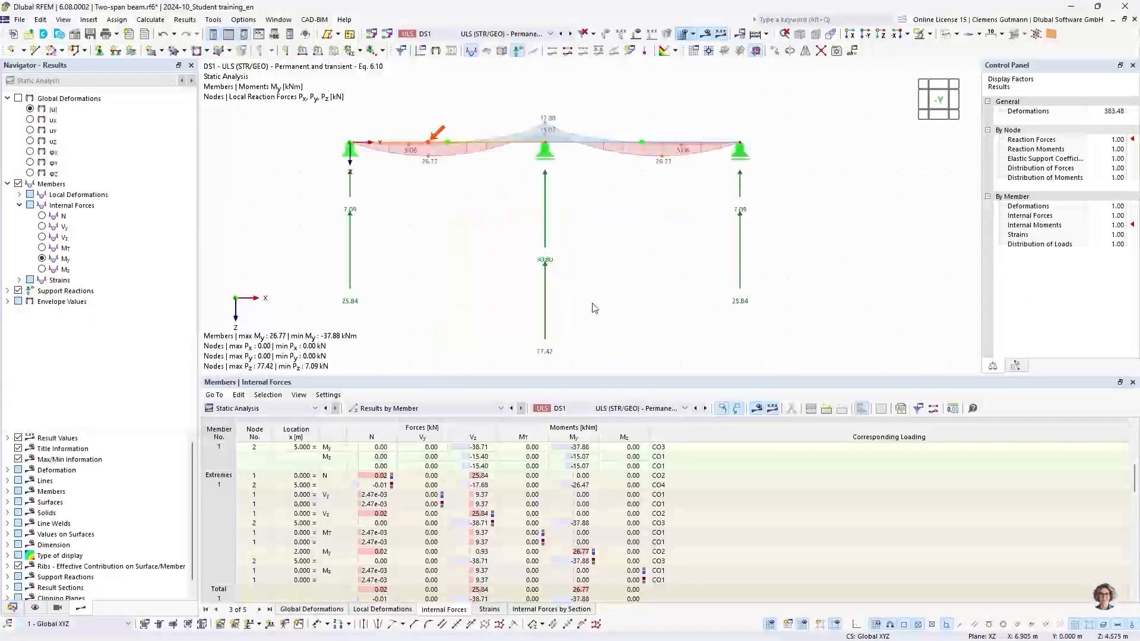
middle_drag(592, 301, 576, 295)
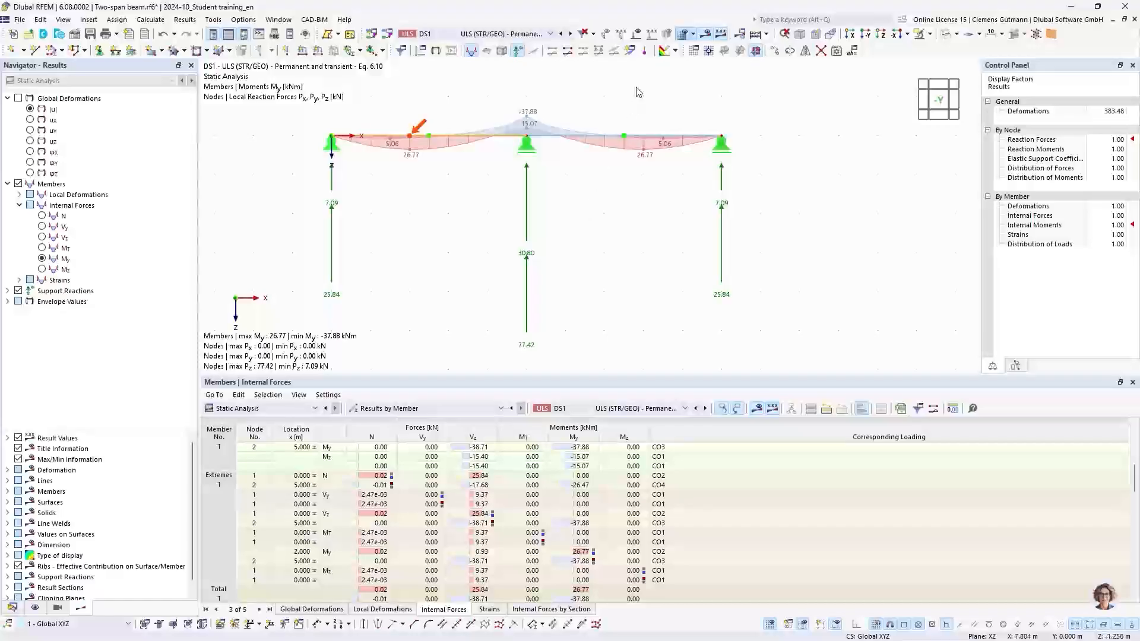
click(637, 34)
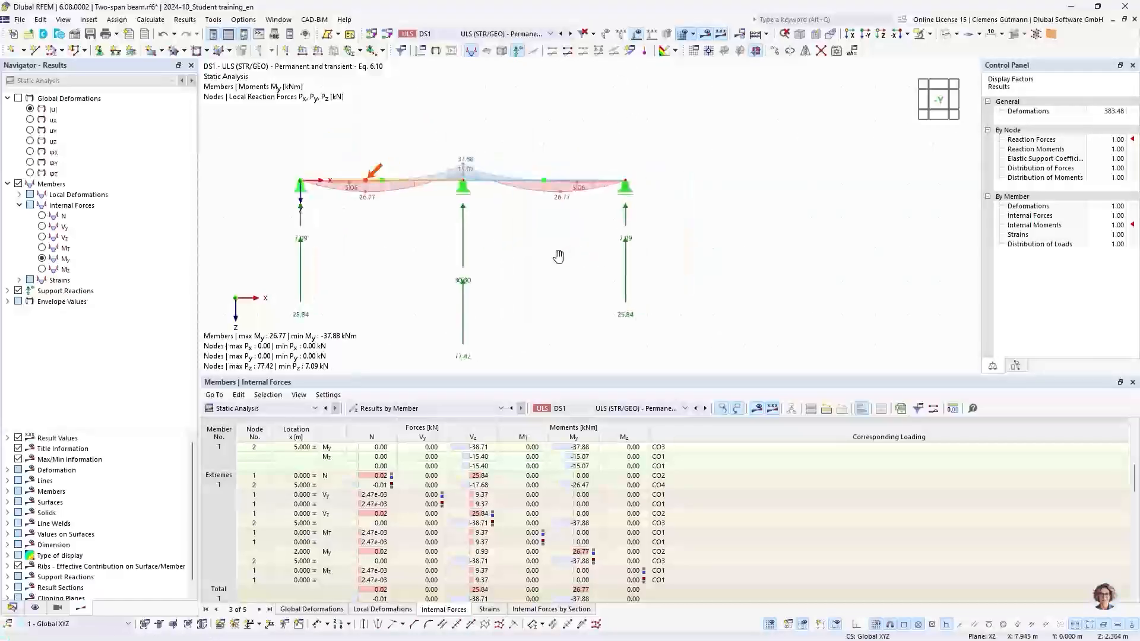
click(549, 34)
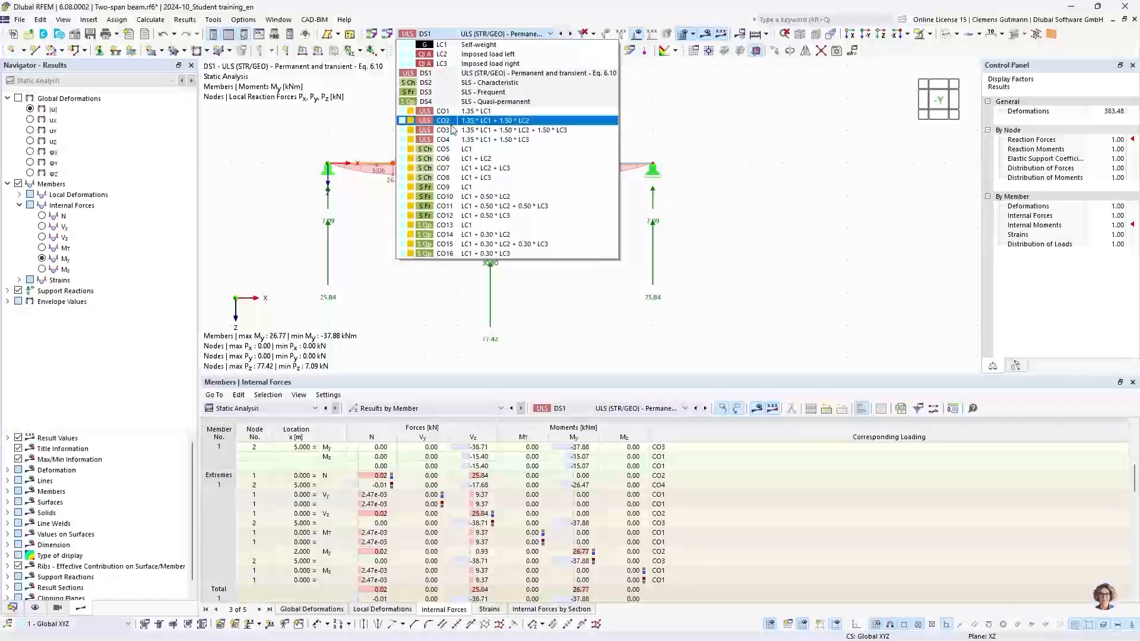
key(Escape)
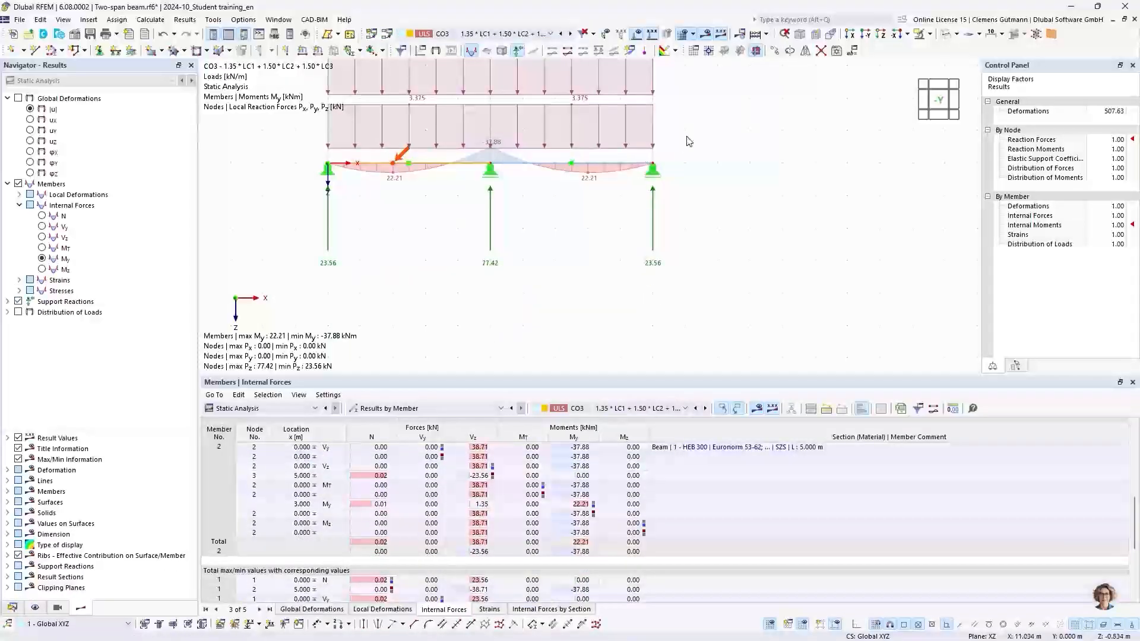
middle_drag(686, 135, 726, 199)
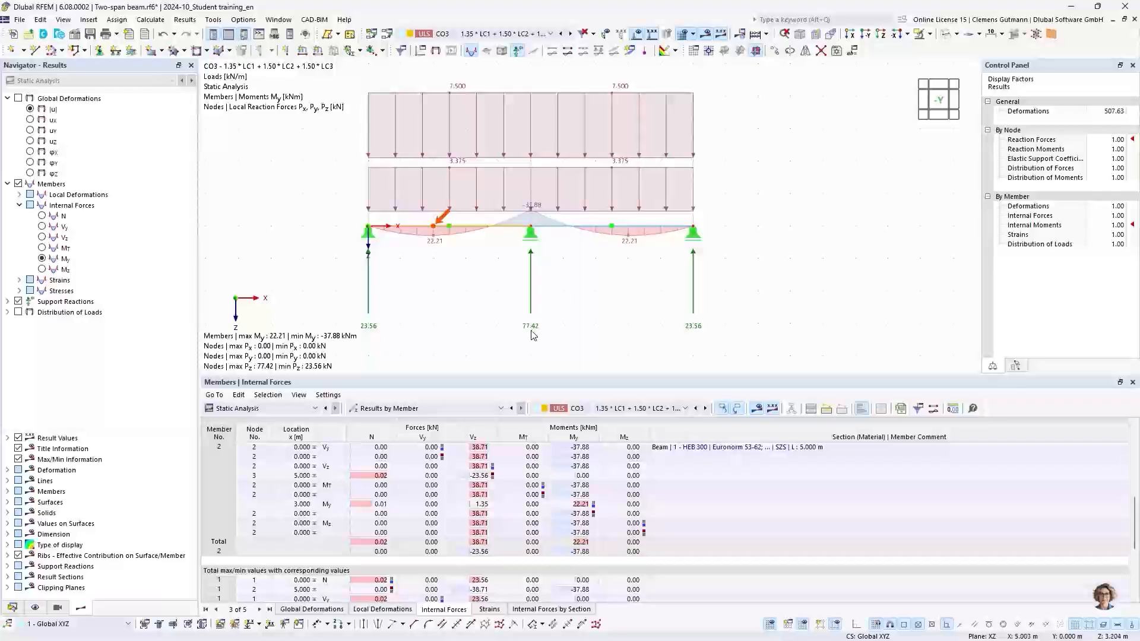
Switch to design situation DS1 and list the support forces by node in the results table.
click(495, 34)
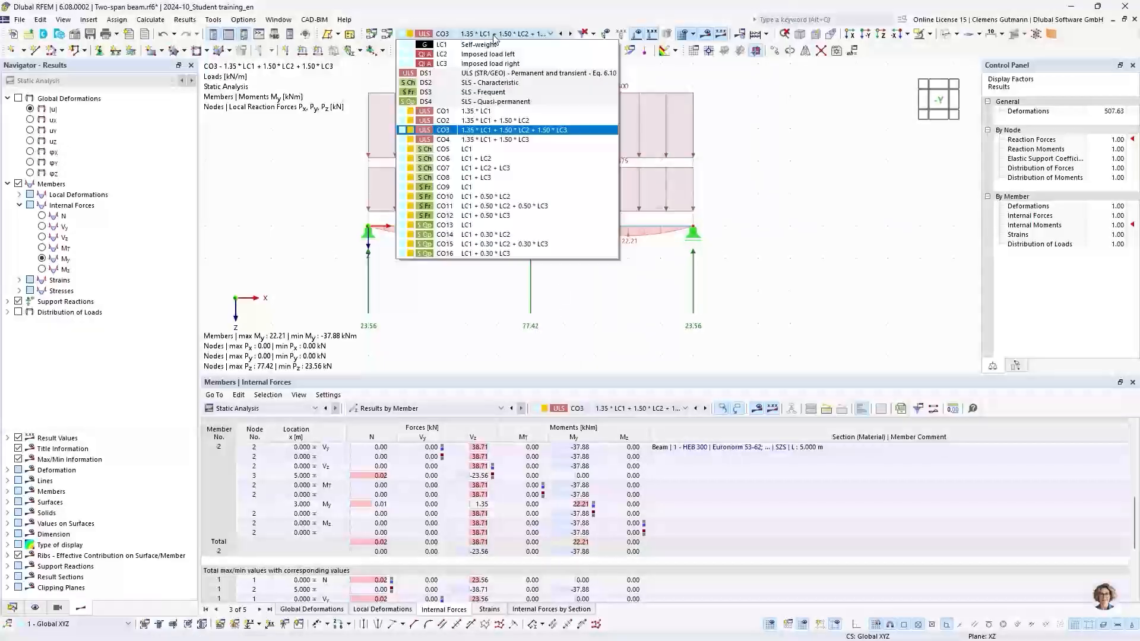
click(440, 73)
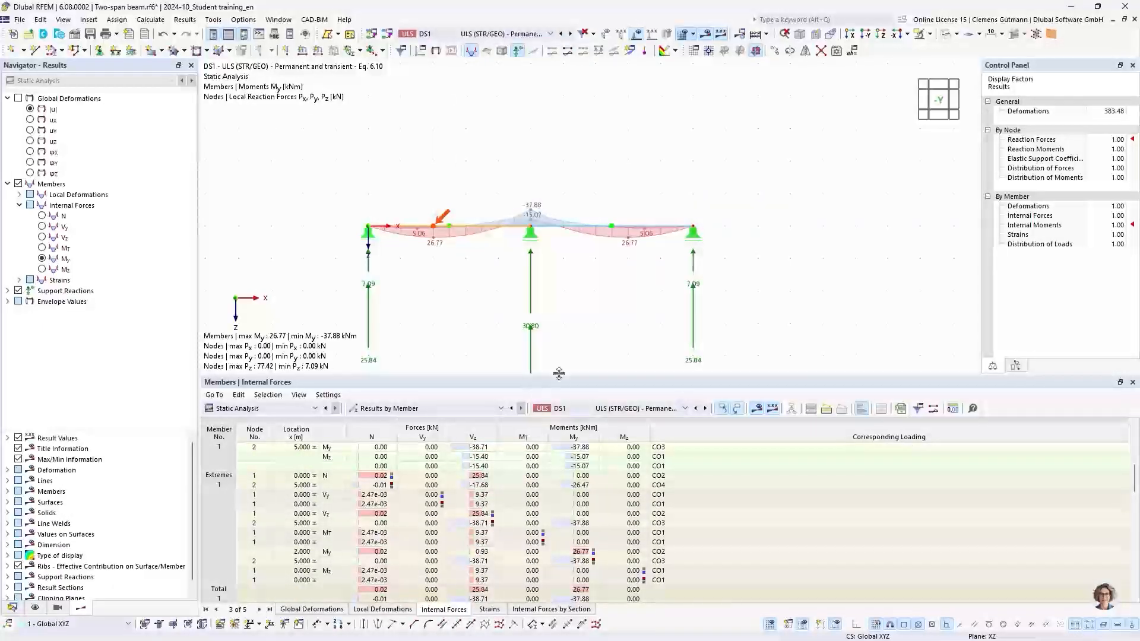
click(409, 408)
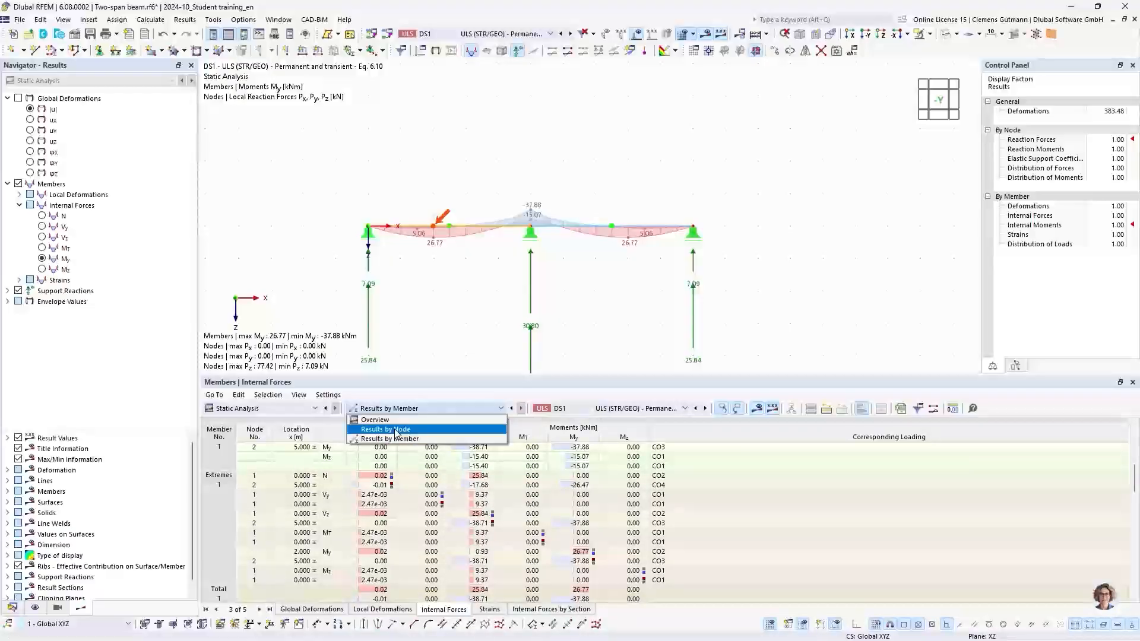
click(396, 430)
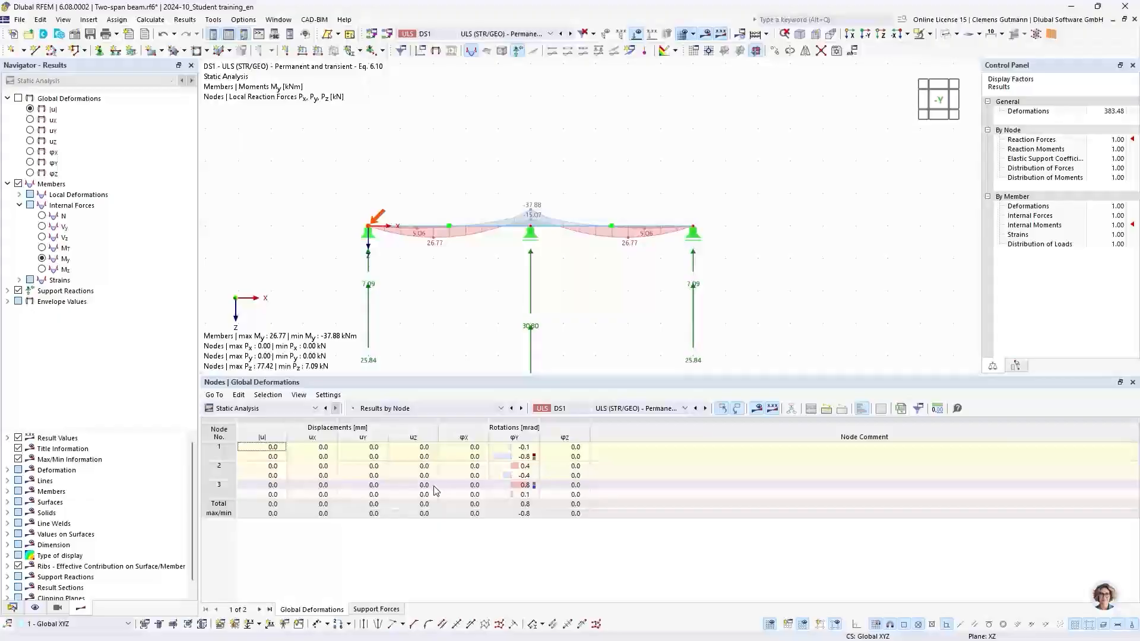
click(364, 611)
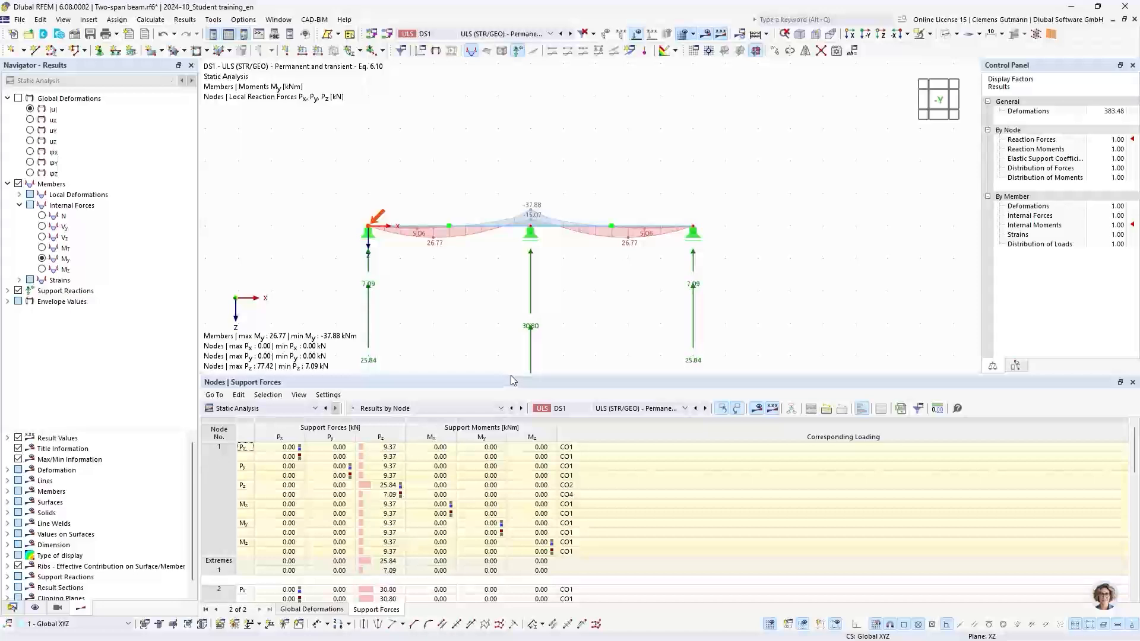
Select node 2's maximum Pz support force and its governing combination CO3 in the table.
drag(513, 380, 508, 271)
scroll(399, 500, down, 2)
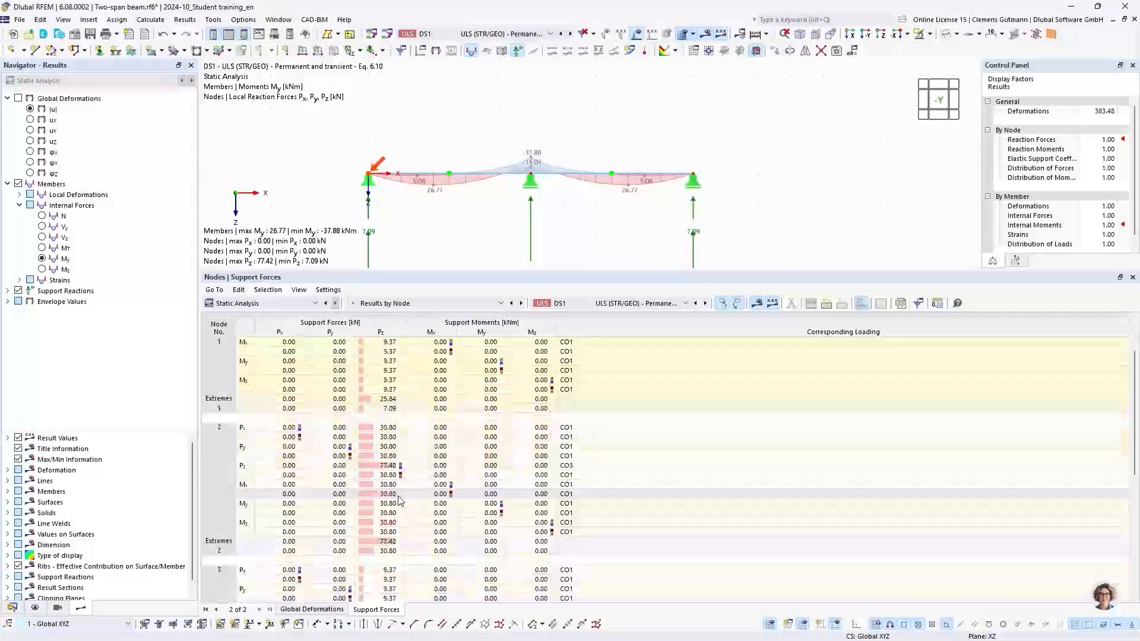
click(384, 467)
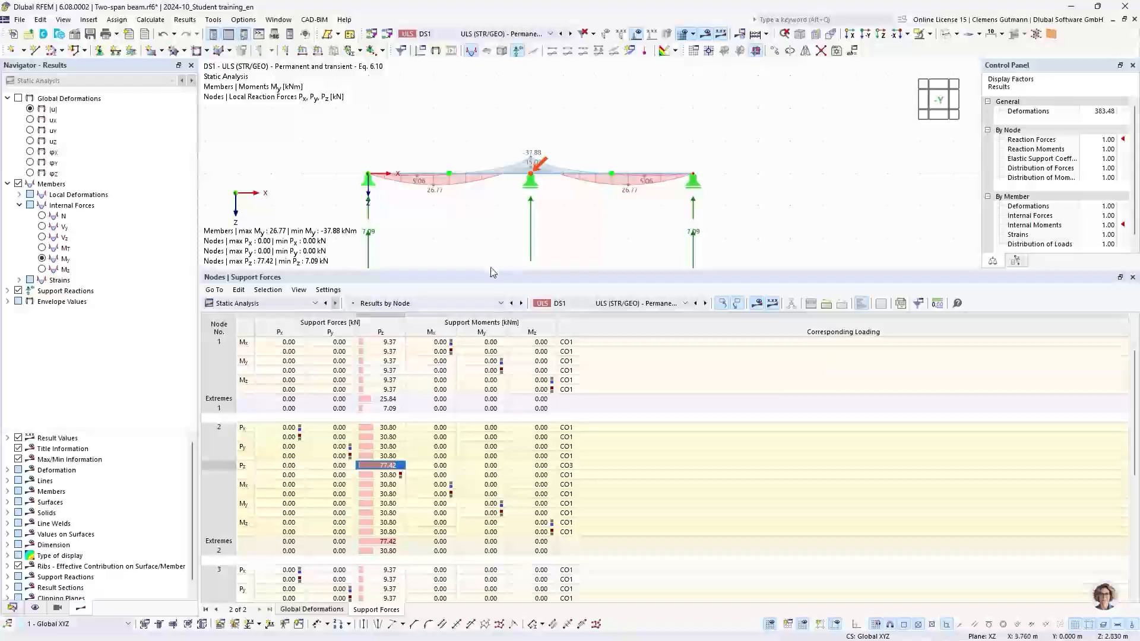
drag(491, 273, 493, 352)
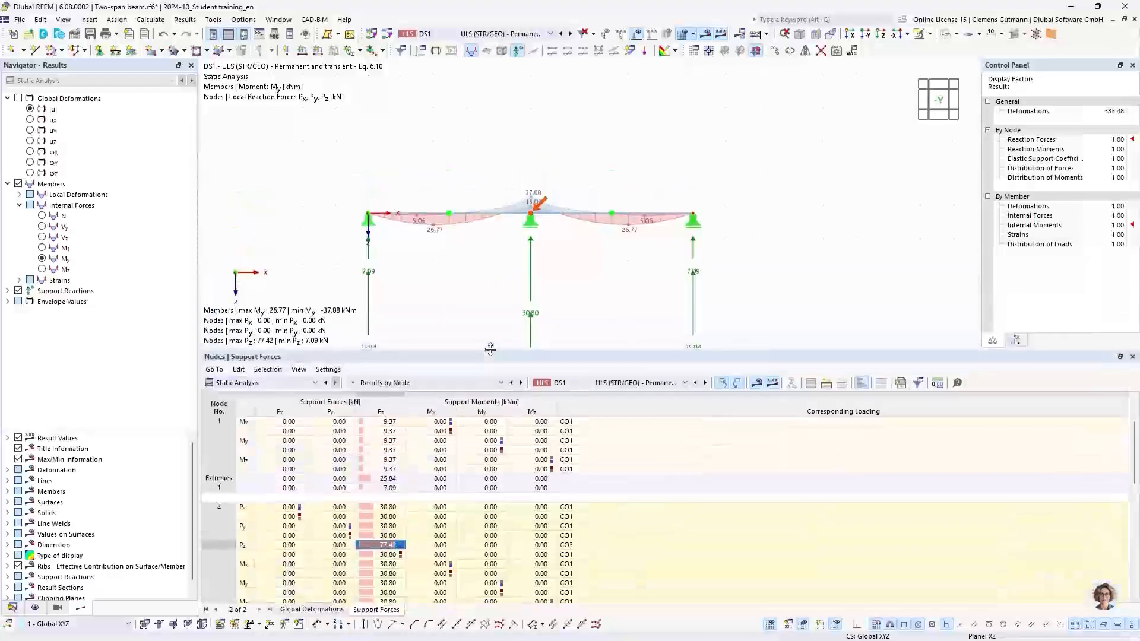
click(568, 546)
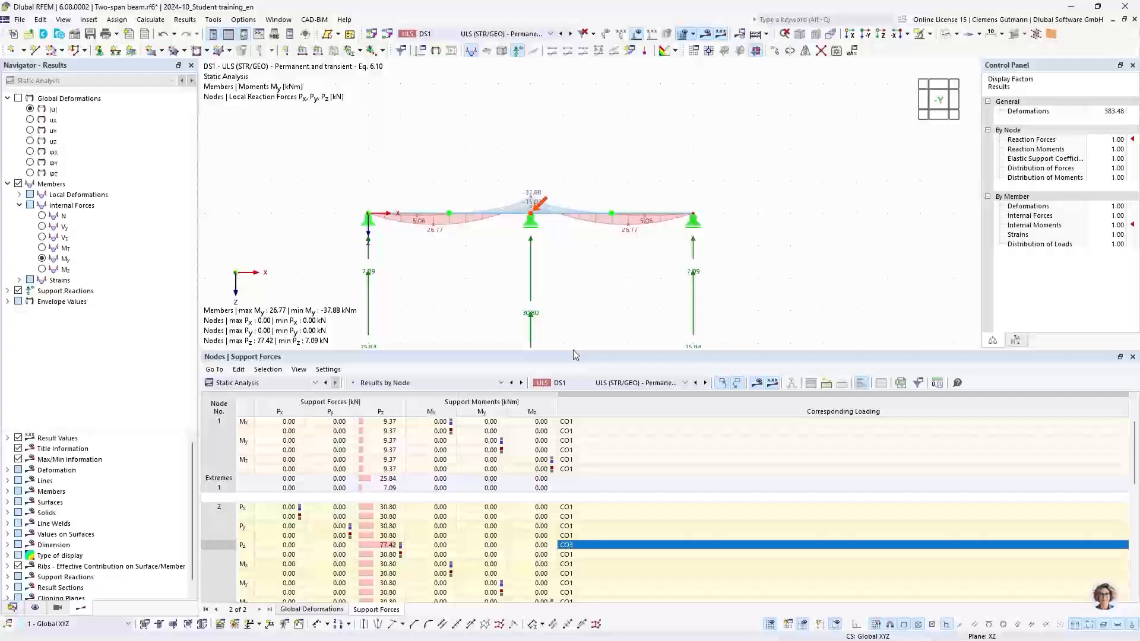
drag(573, 351, 575, 399)
middle_drag(558, 335, 583, 283)
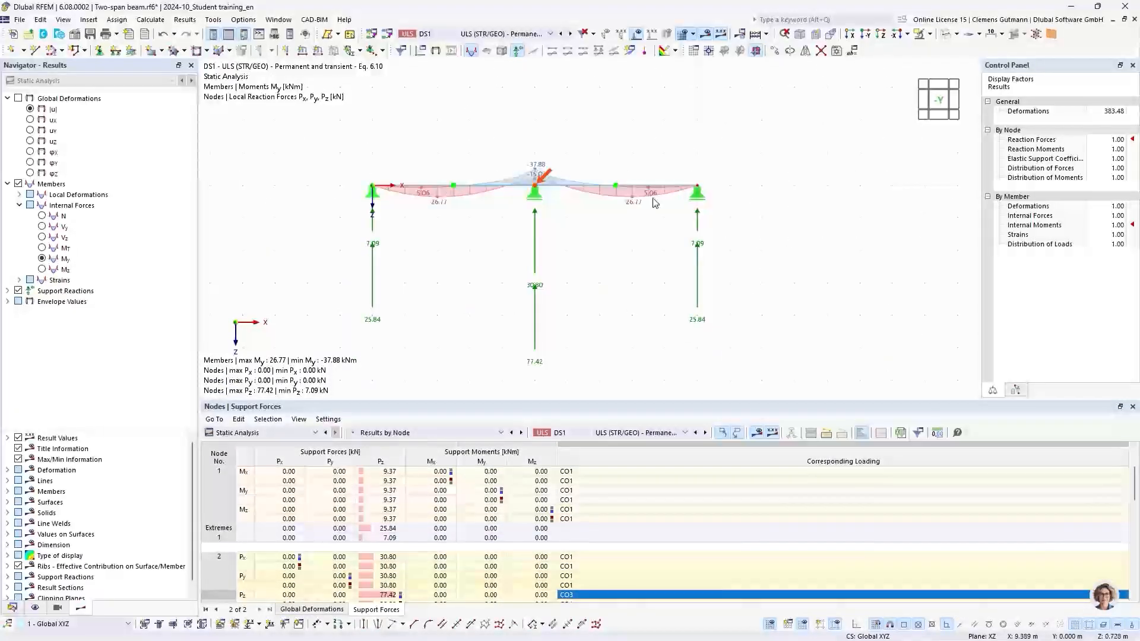
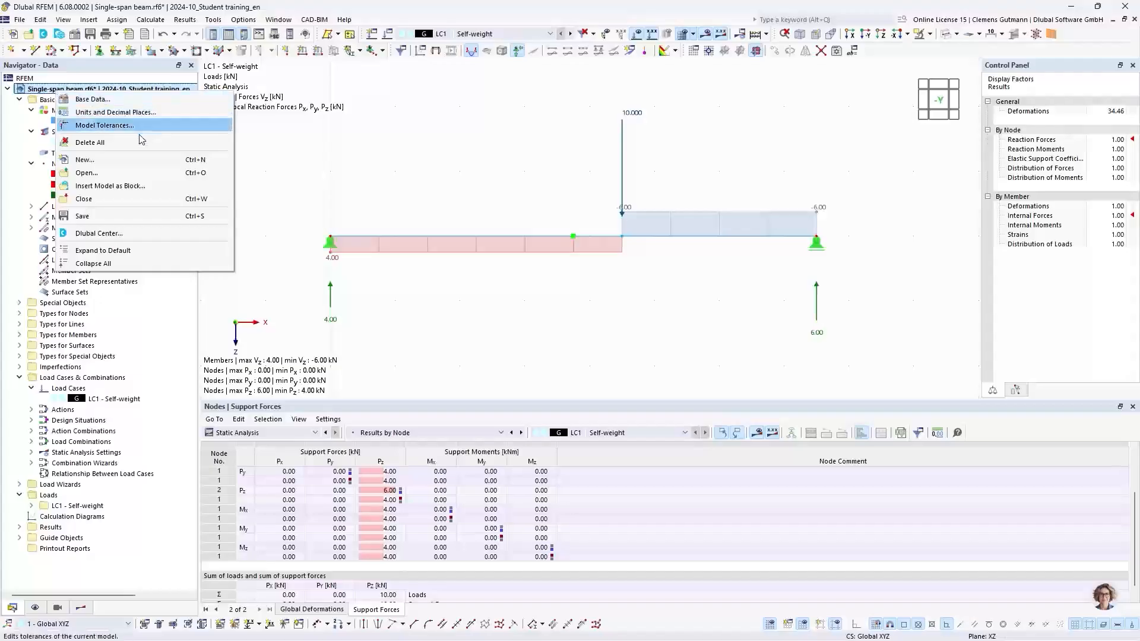
Close the single-span beam model, saving its changes.
click(86, 198)
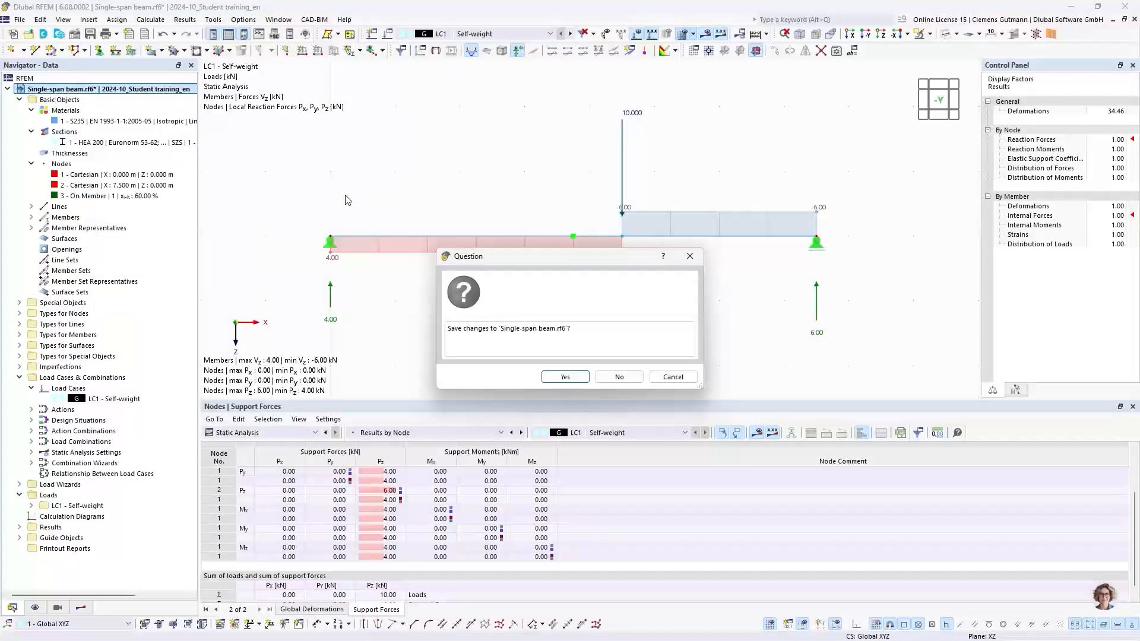
click(574, 376)
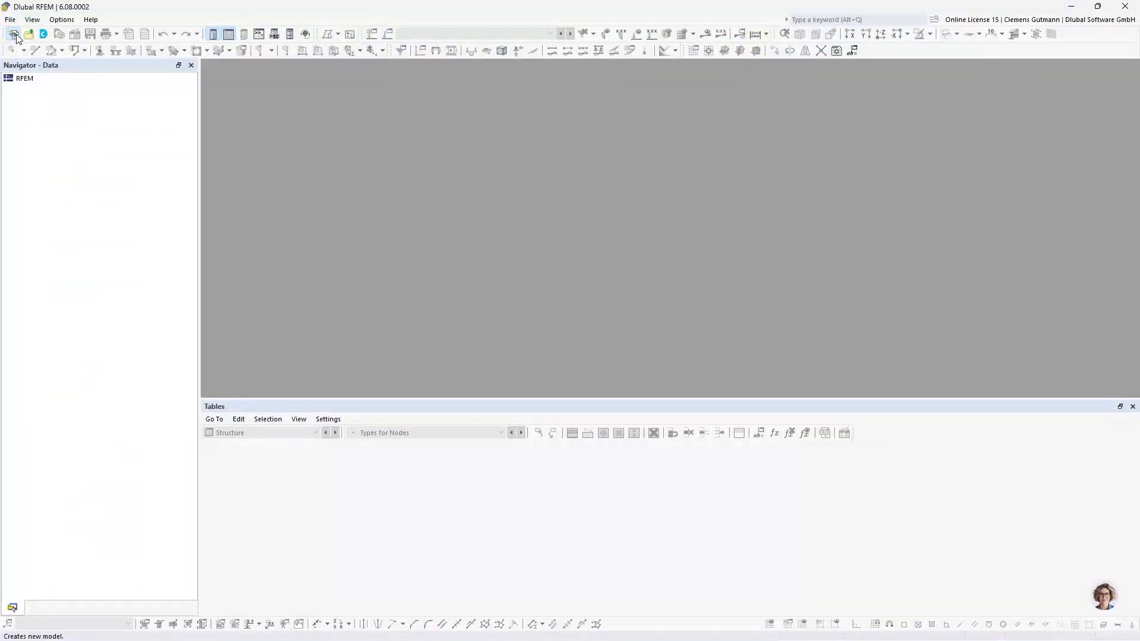
Start a new model named Gerber beam.
click(14, 35)
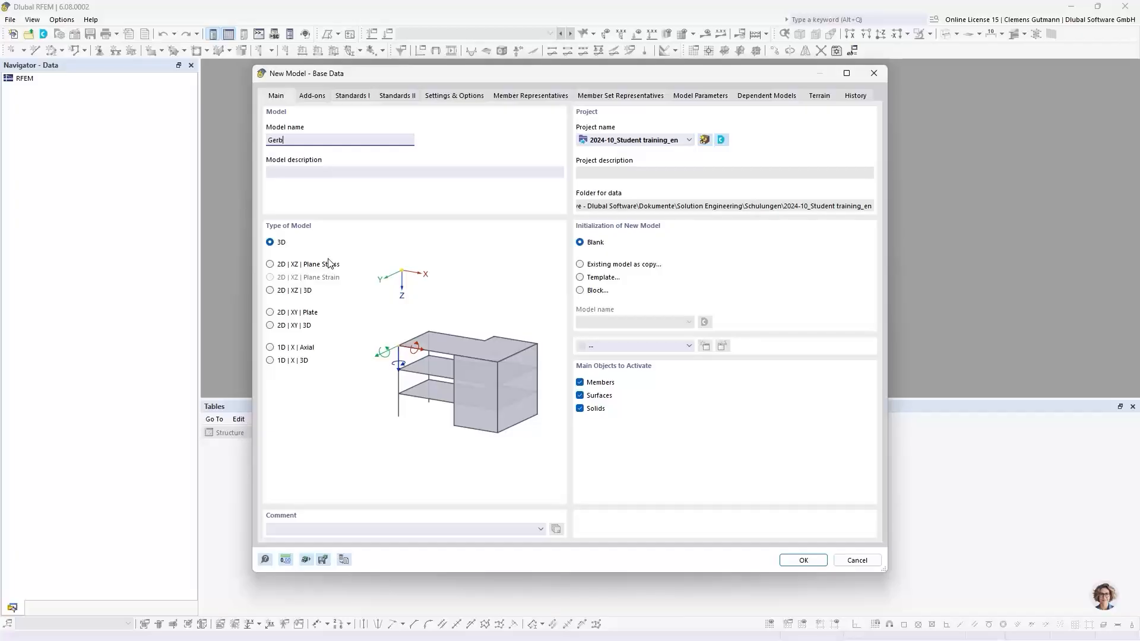
text(er beam)
key(Tab)
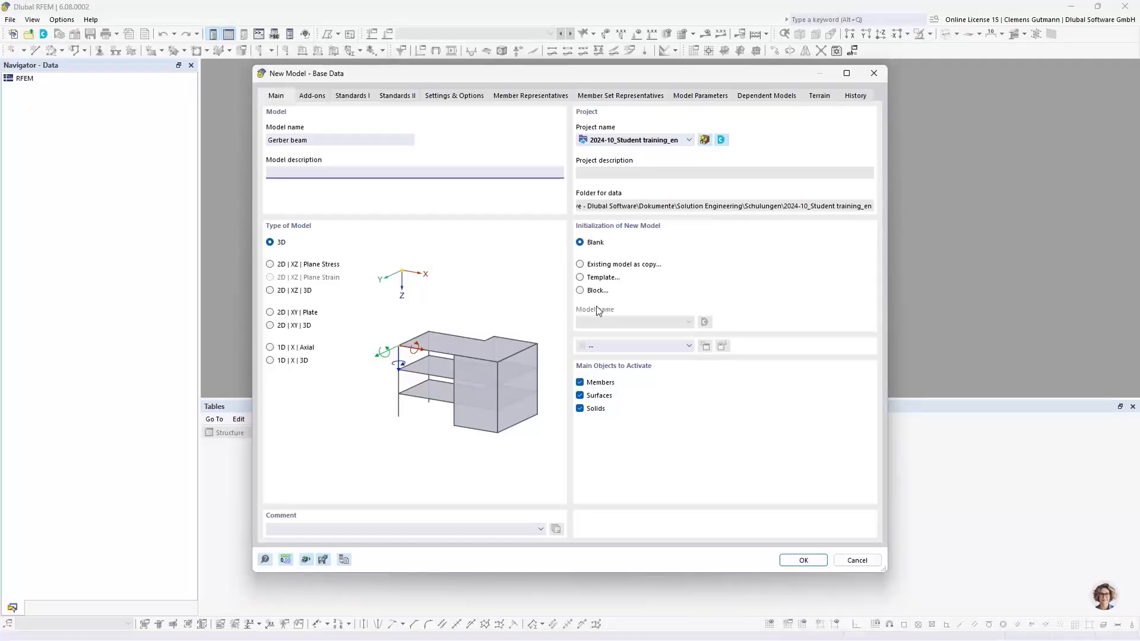
Set the new model to initialize as a copy of the Two-span beam model, then cancel the dialog.
click(580, 265)
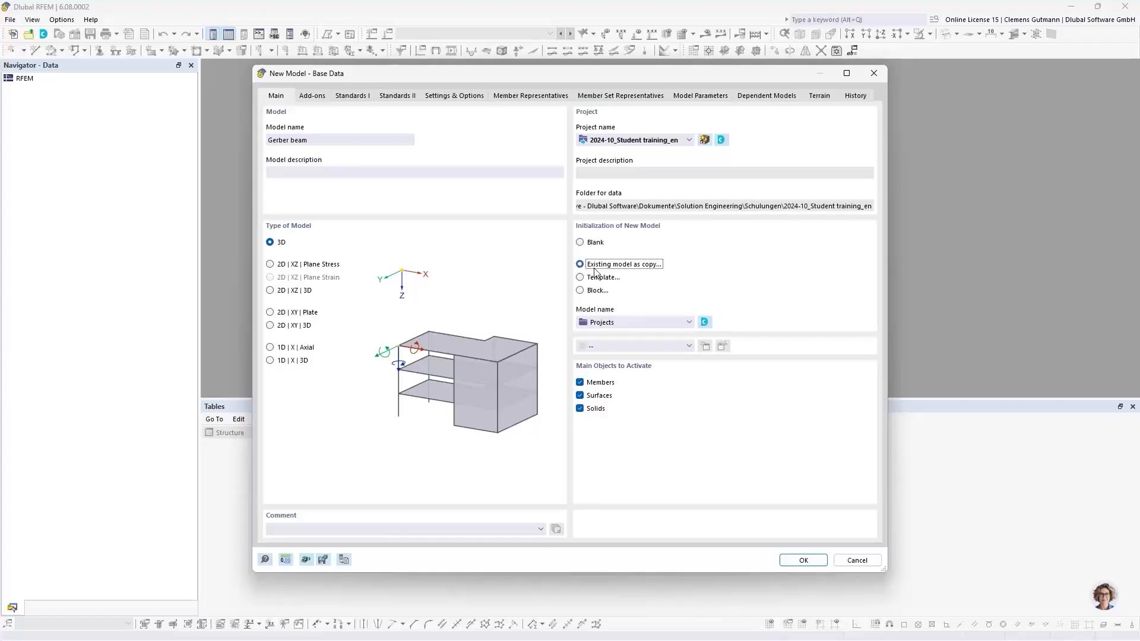
click(688, 323)
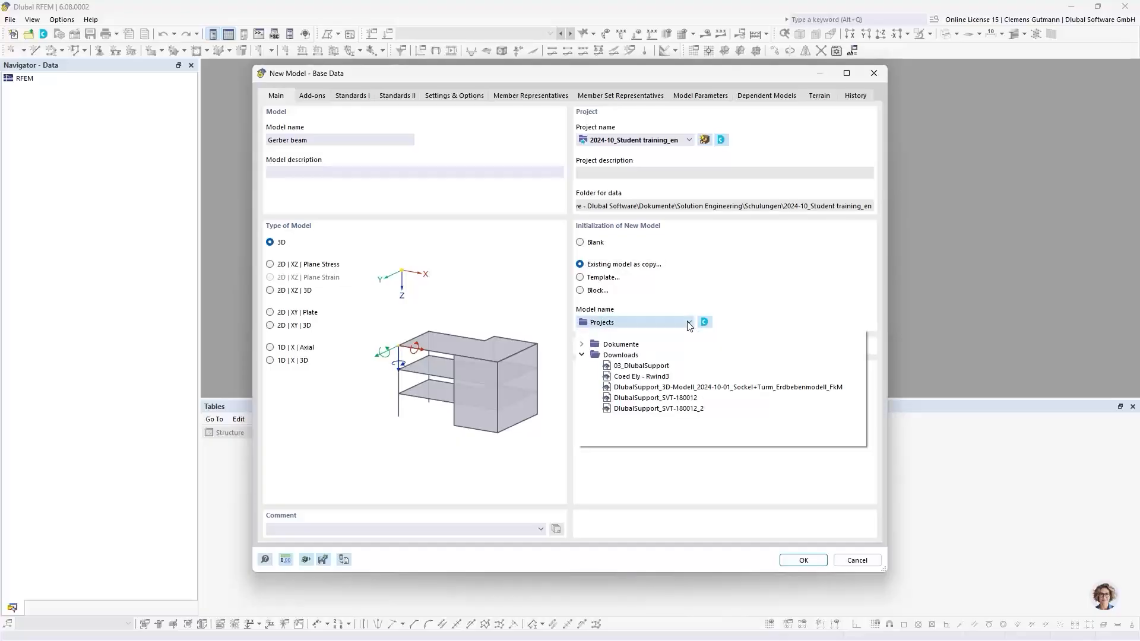
click(582, 345)
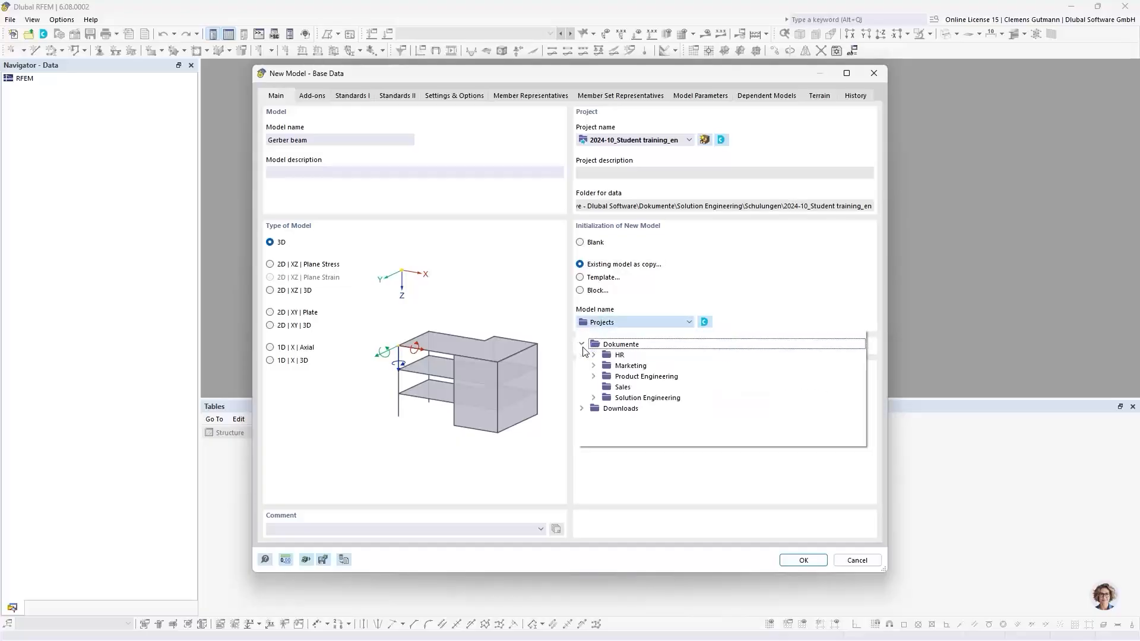
click(594, 397)
scroll(610, 436, down, 2)
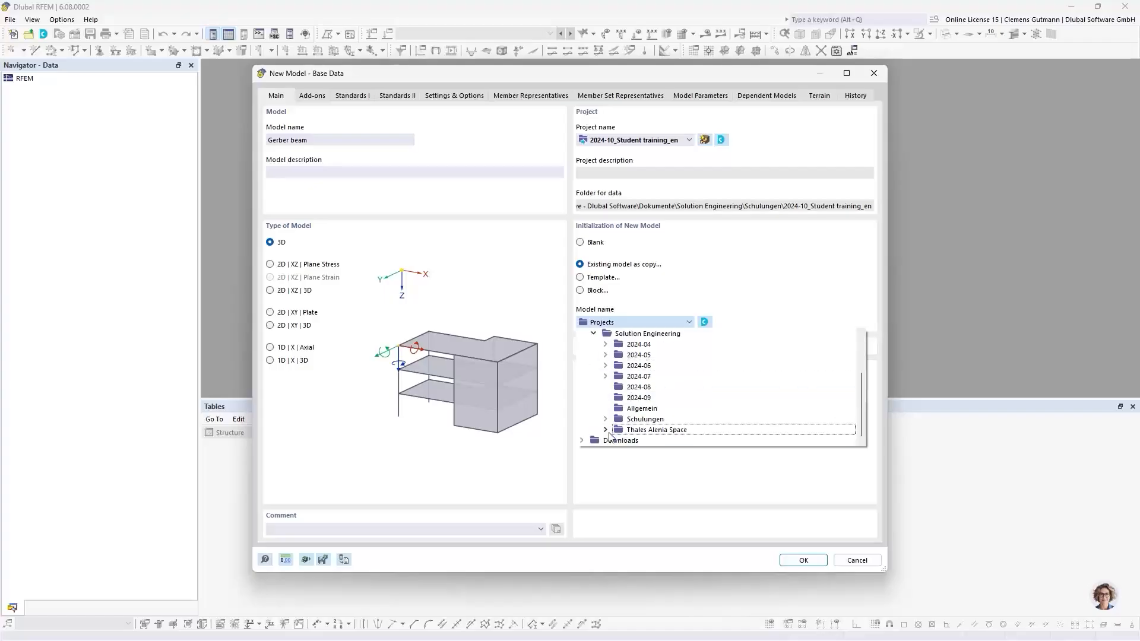
click(605, 419)
scroll(612, 416, down, 1)
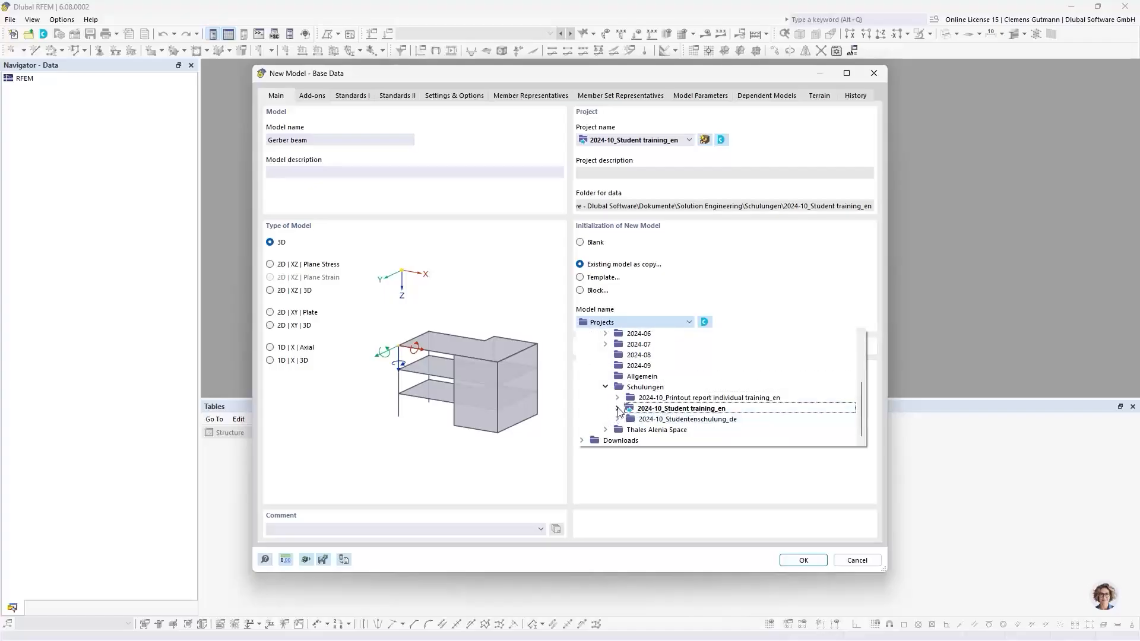
click(618, 408)
scroll(653, 409, down, 1)
click(715, 408)
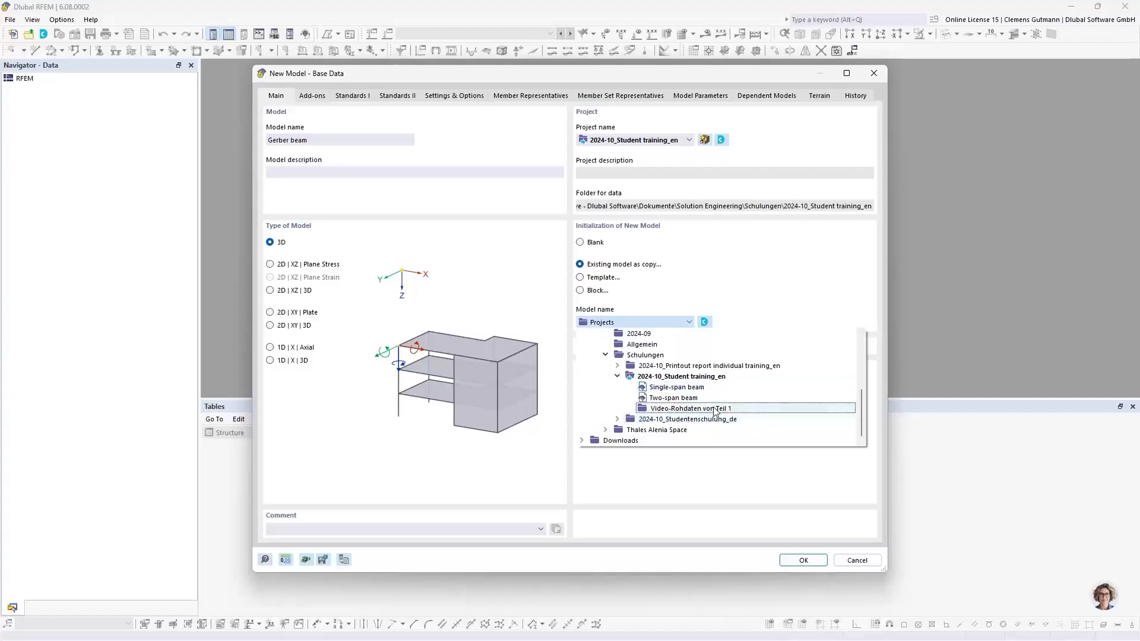
click(665, 399)
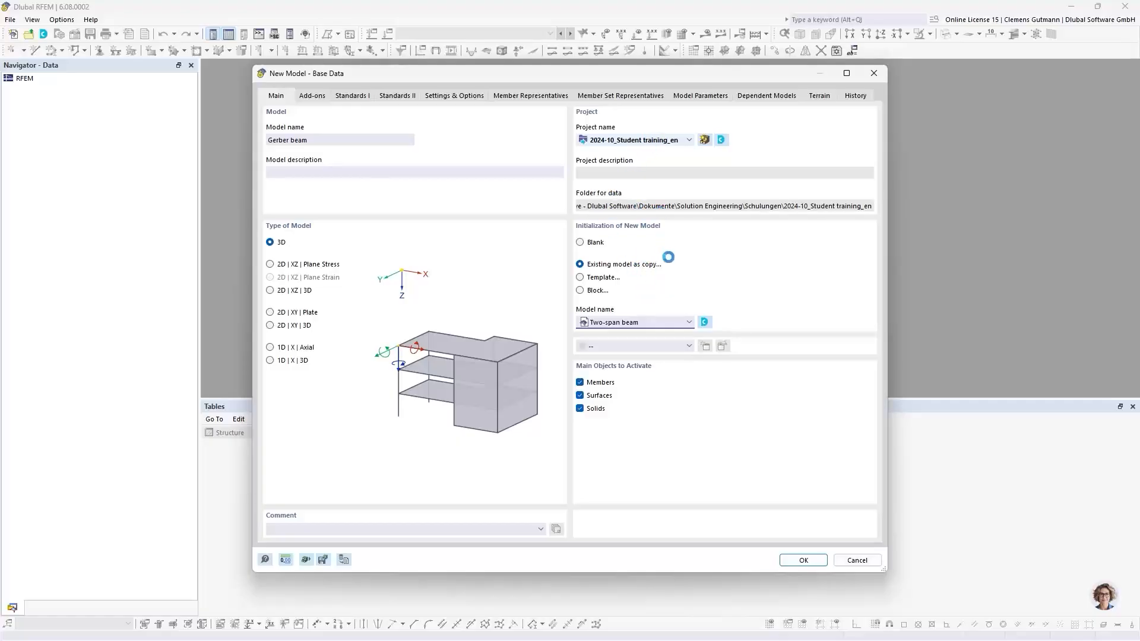
click(689, 140)
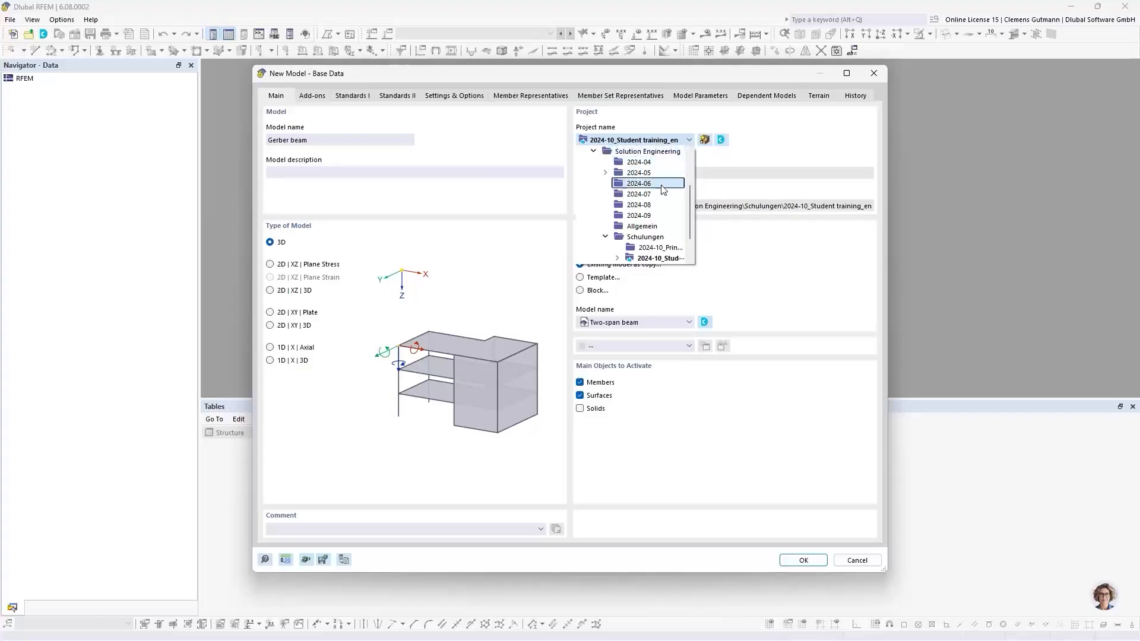
click(617, 139)
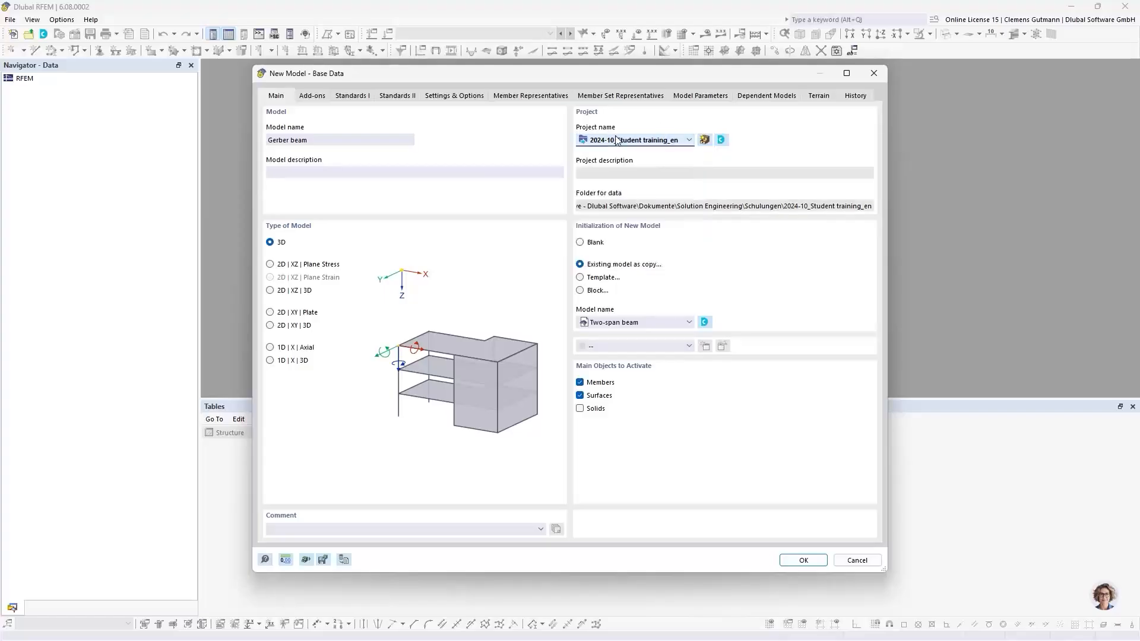
click(669, 326)
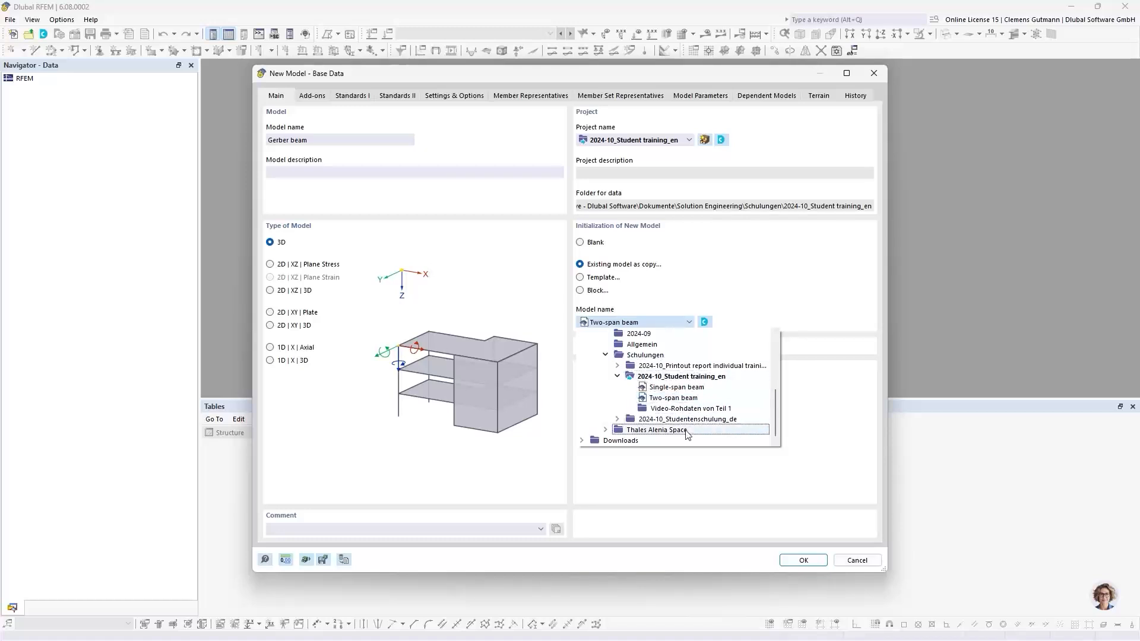
click(754, 295)
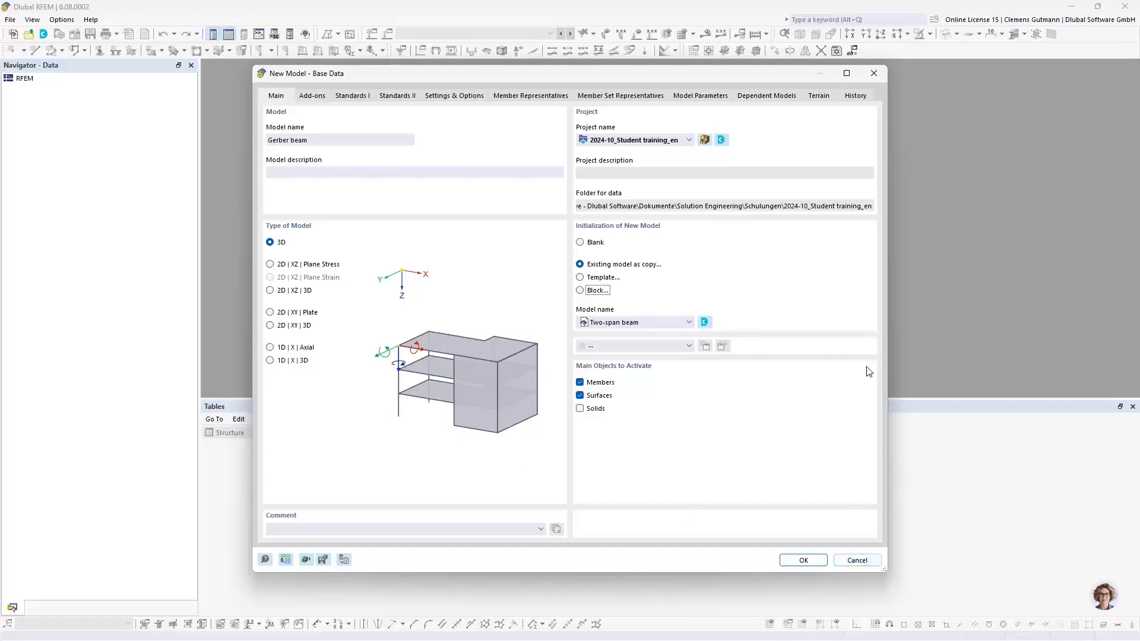
click(853, 562)
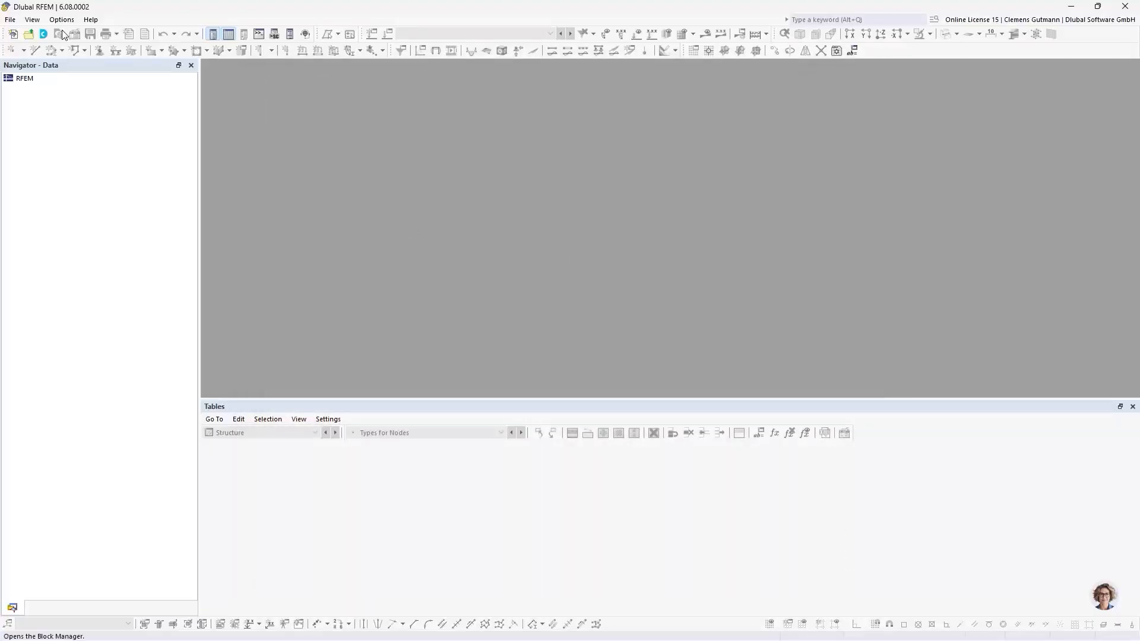
Open the Dlubal Center and browse the project folders in its project navigator.
click(44, 34)
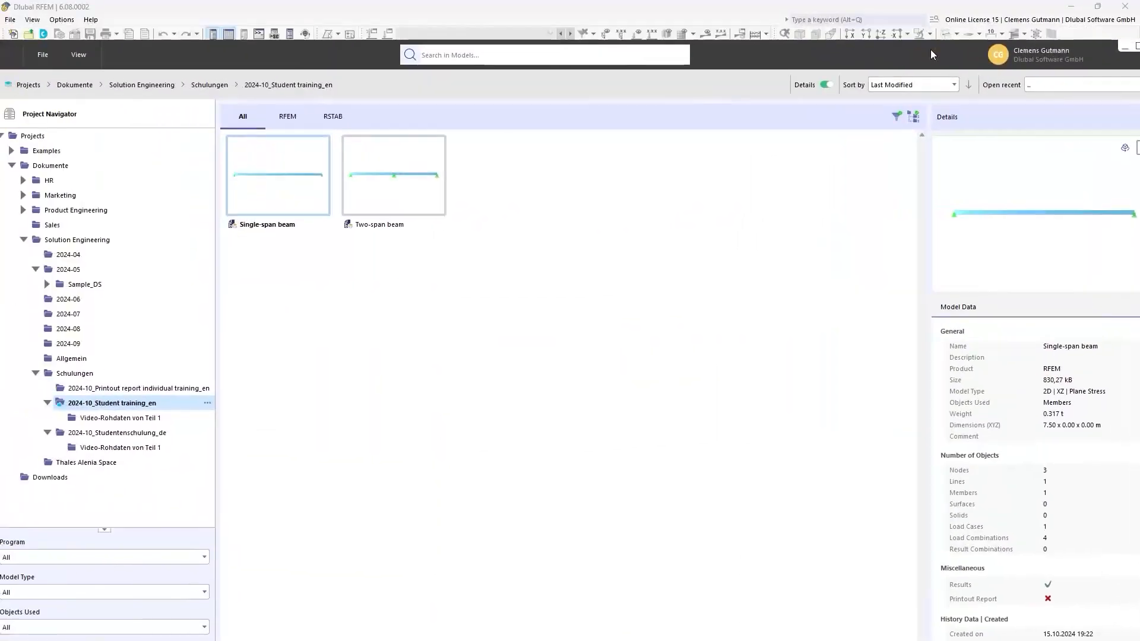
drag(914, 54, 655, 64)
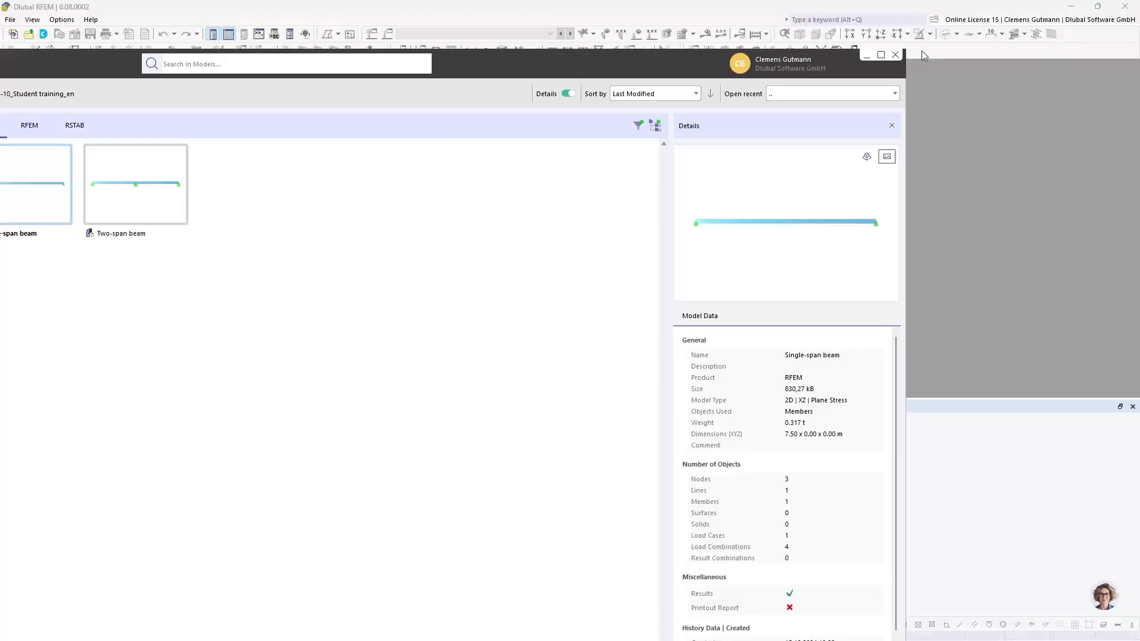
drag(906, 51, 563, 226)
drag(488, 248, 775, 67)
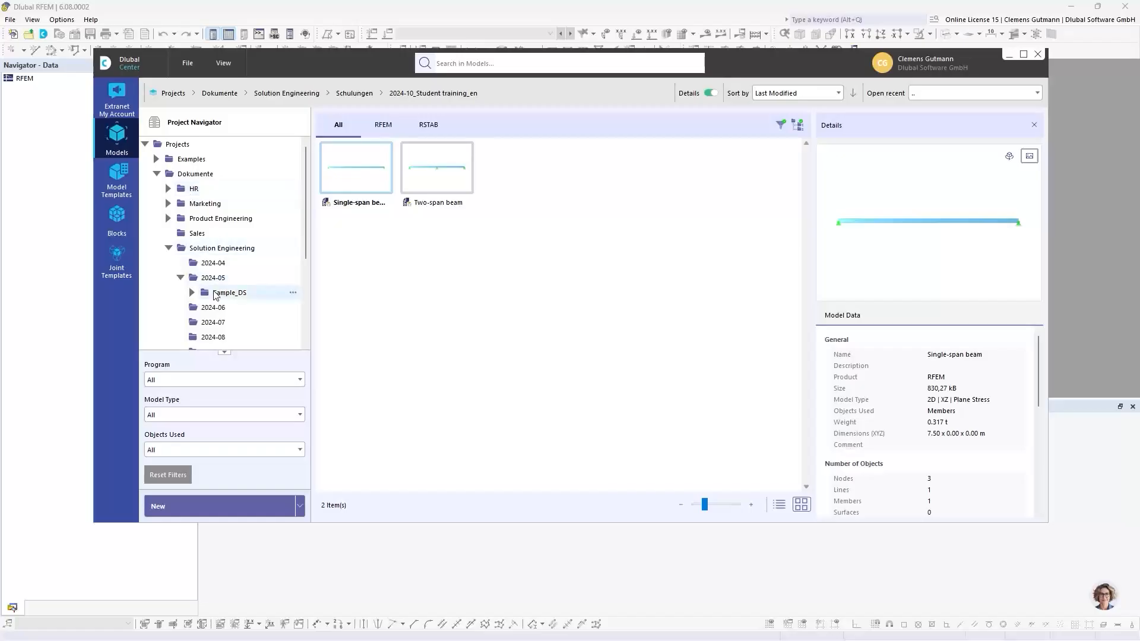
scroll(215, 296, down, 3)
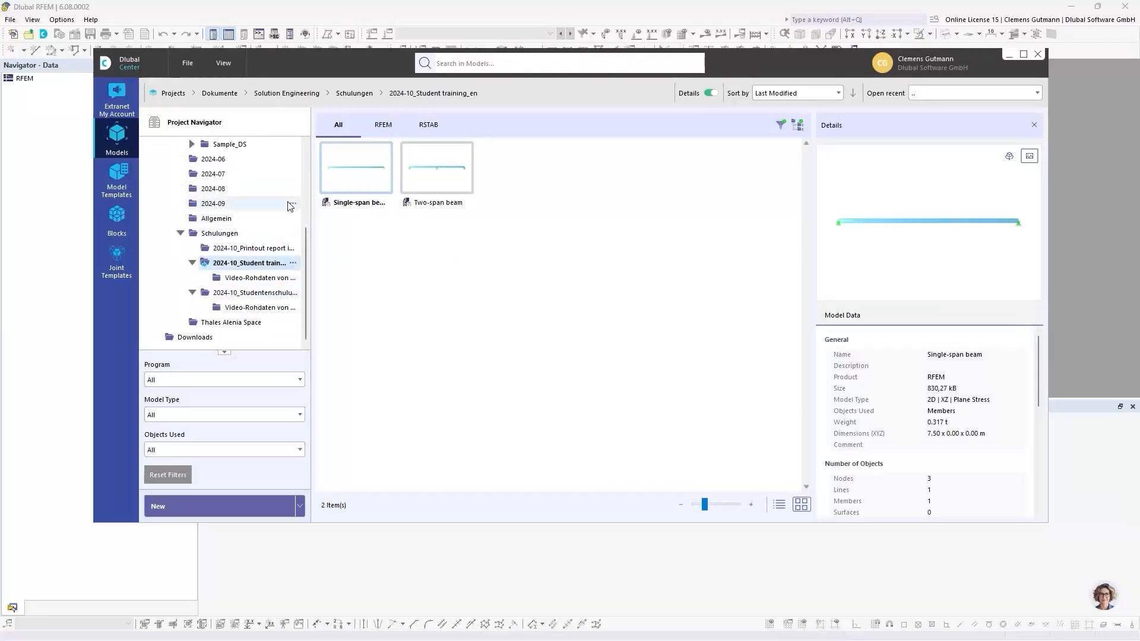
scroll(249, 225, up, 3)
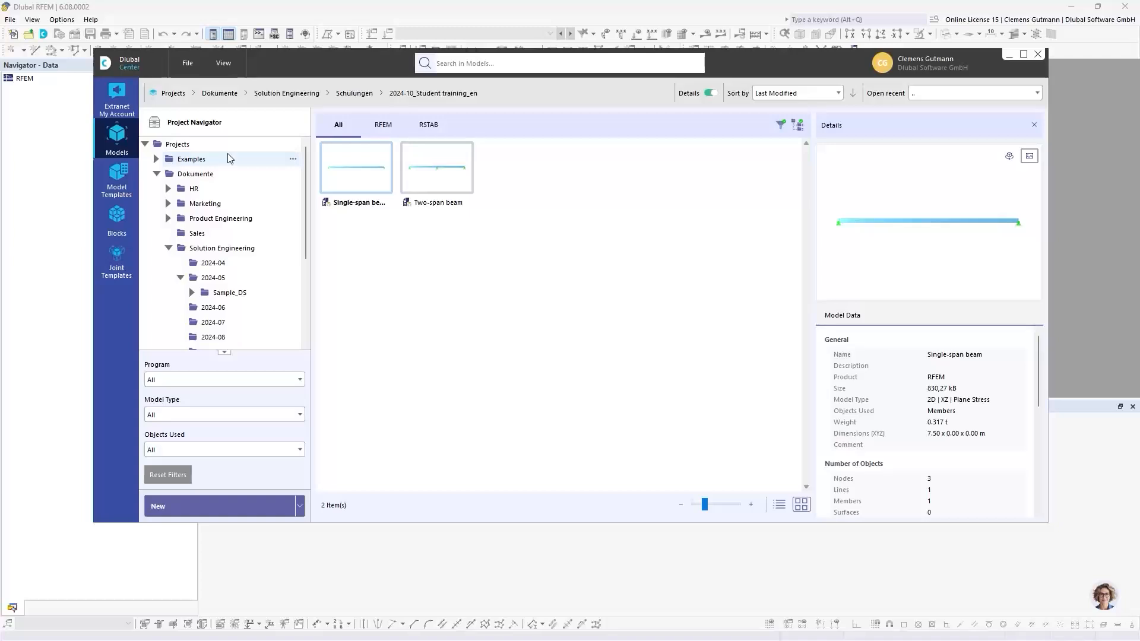
scroll(210, 254, down, 3)
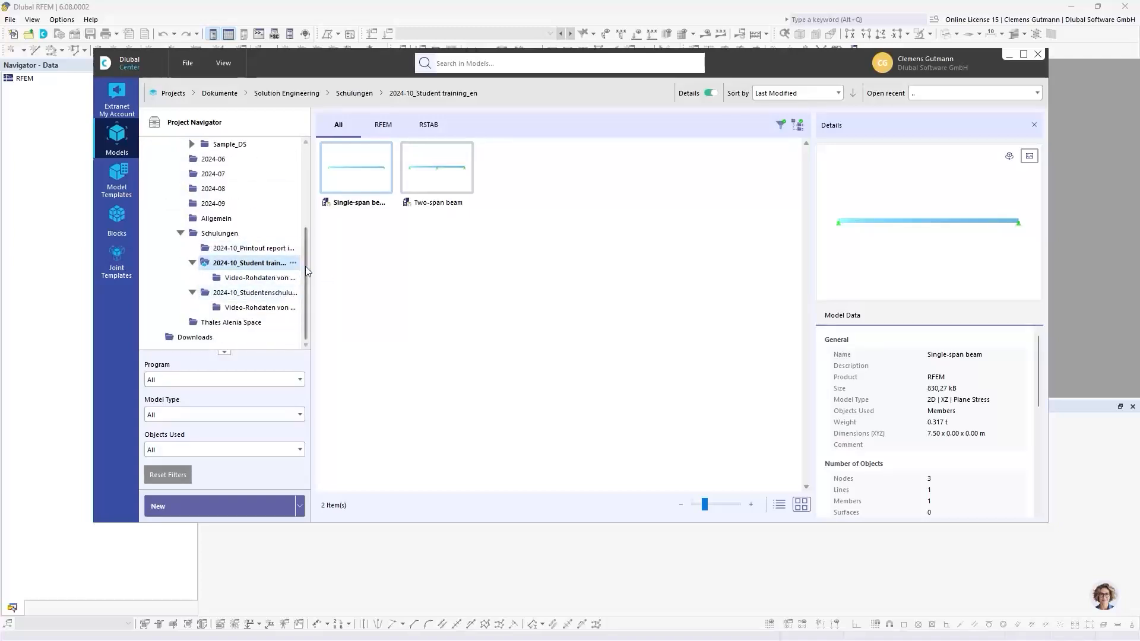
drag(311, 259, 384, 259)
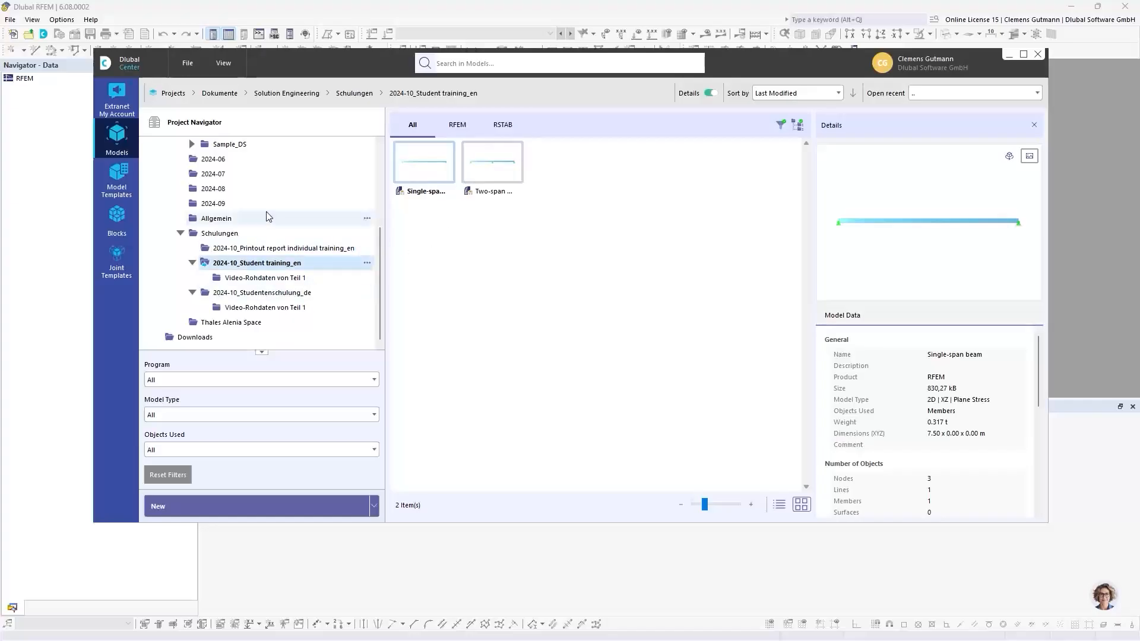
scroll(249, 214, up, 4)
scroll(224, 260, down, 5)
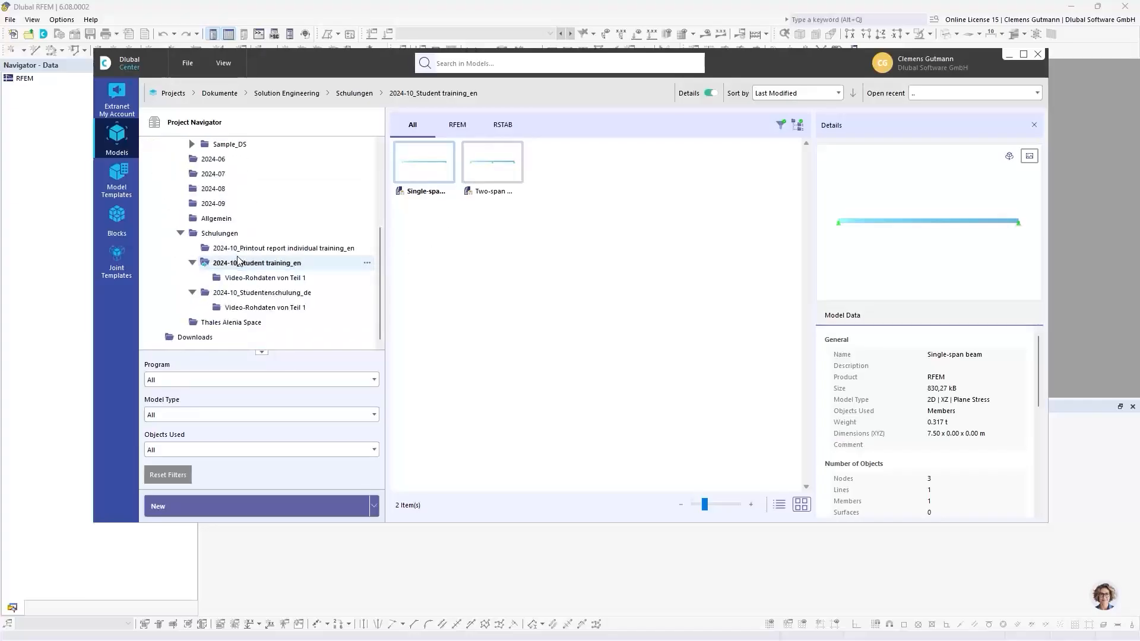
scroll(225, 260, up, 5)
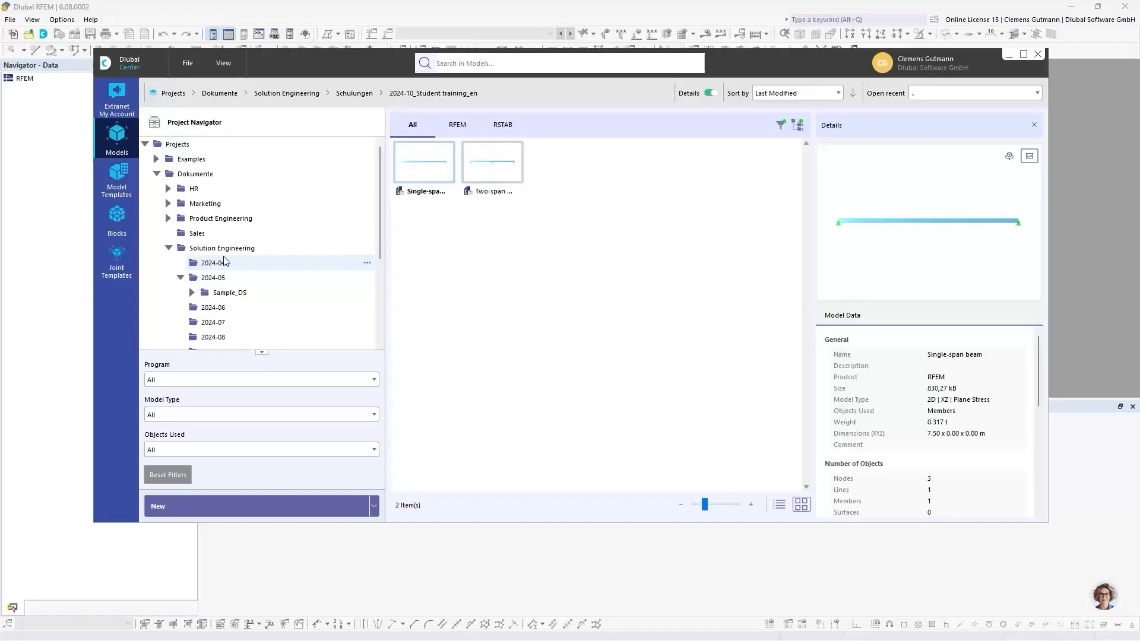
right_click(178, 149)
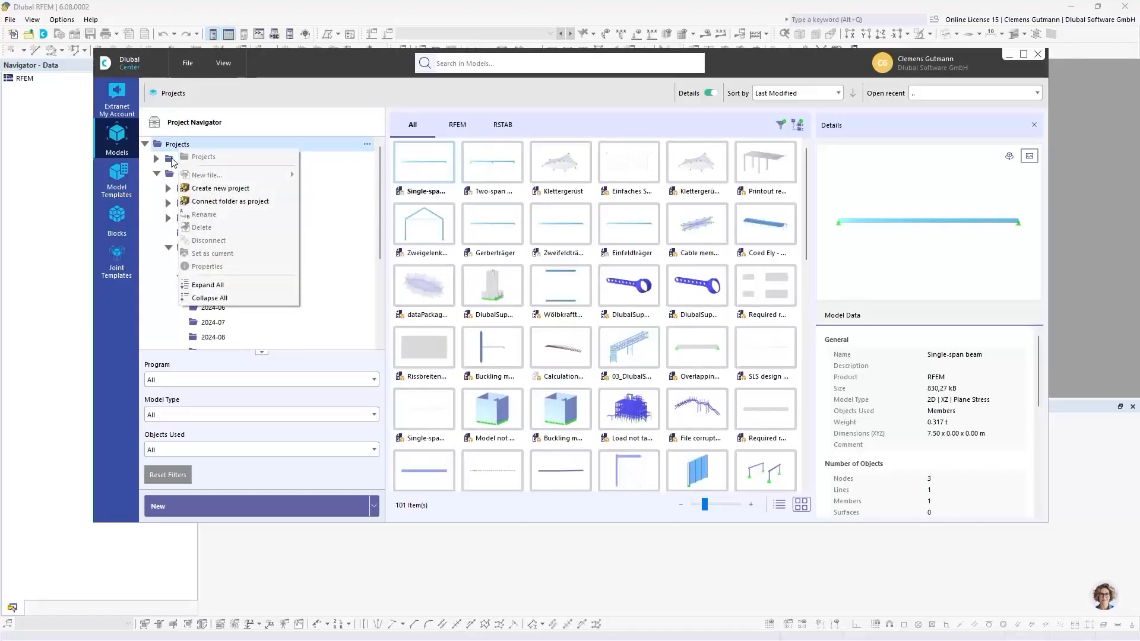
click(234, 202)
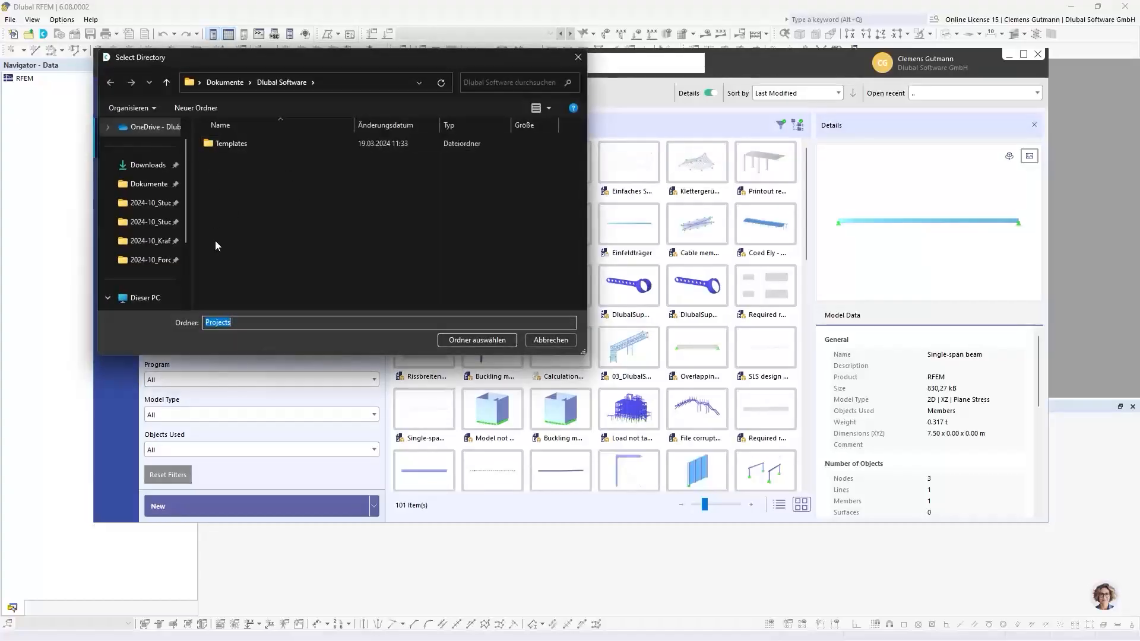
scroll(188, 201, up, 2)
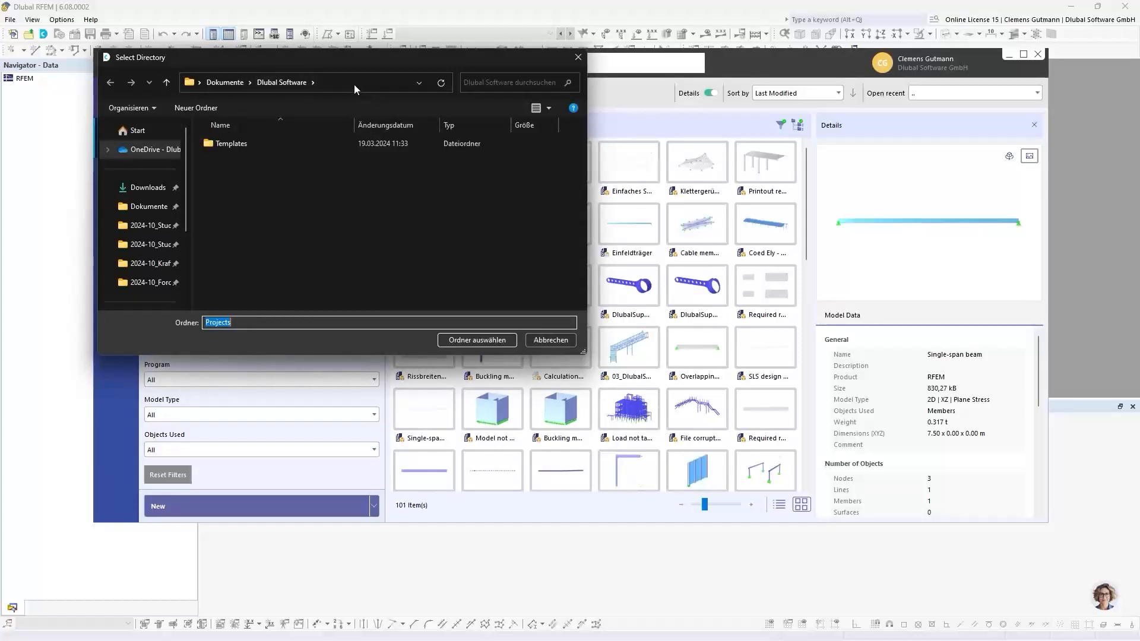
drag(412, 56, 443, 98)
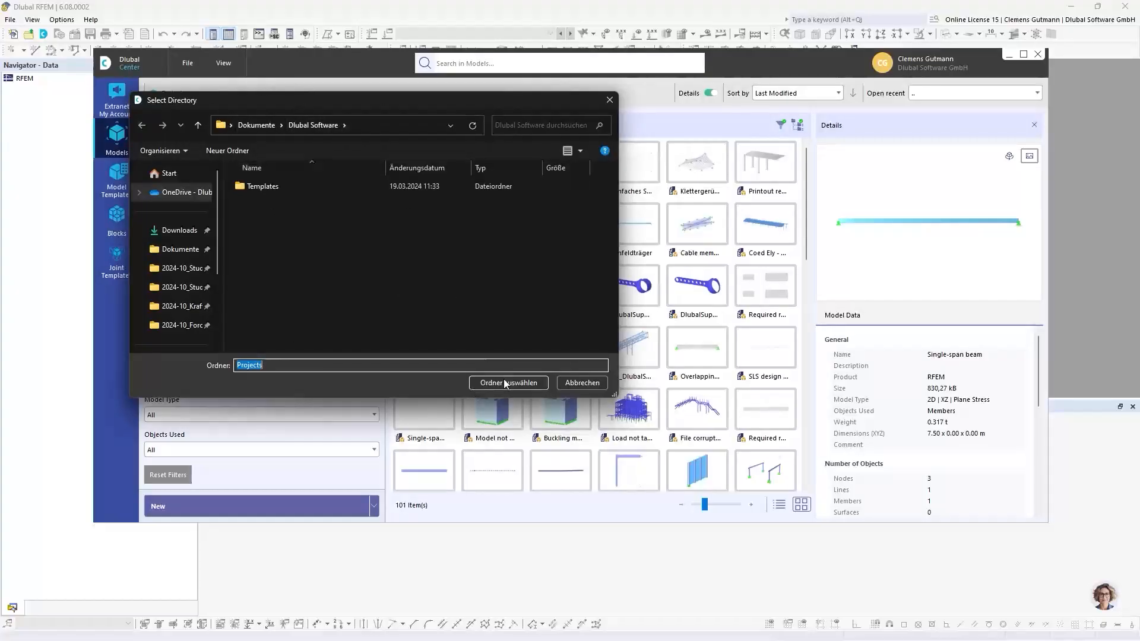
click(586, 385)
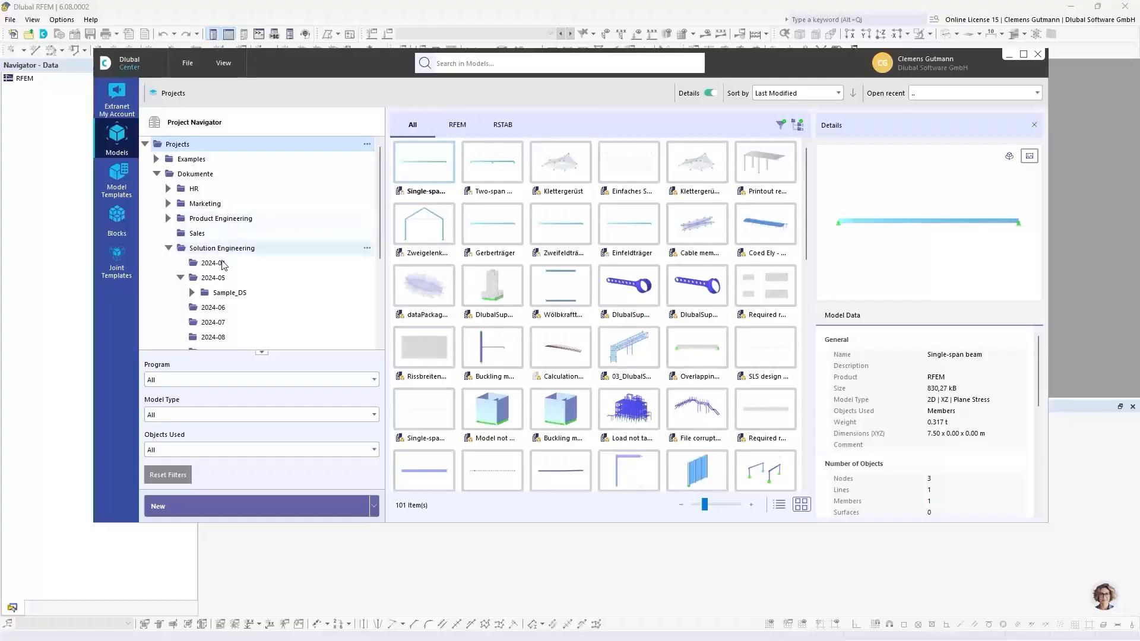
Scroll the project tree back up and close the Dlubal Center.
scroll(224, 265, down, 1)
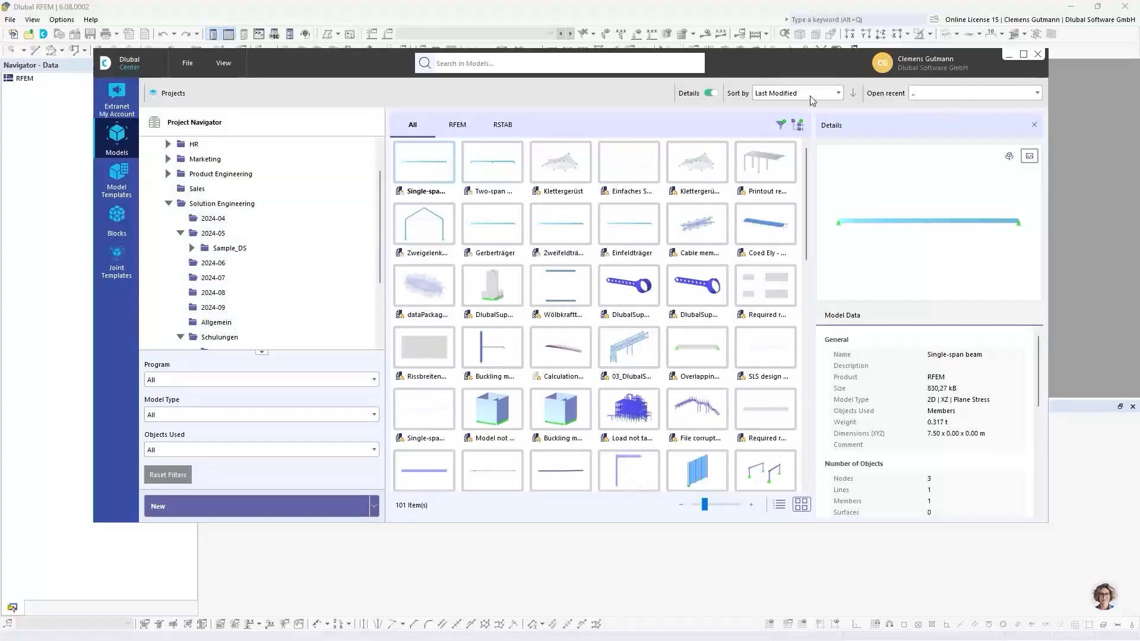
scroll(288, 173, up, 1)
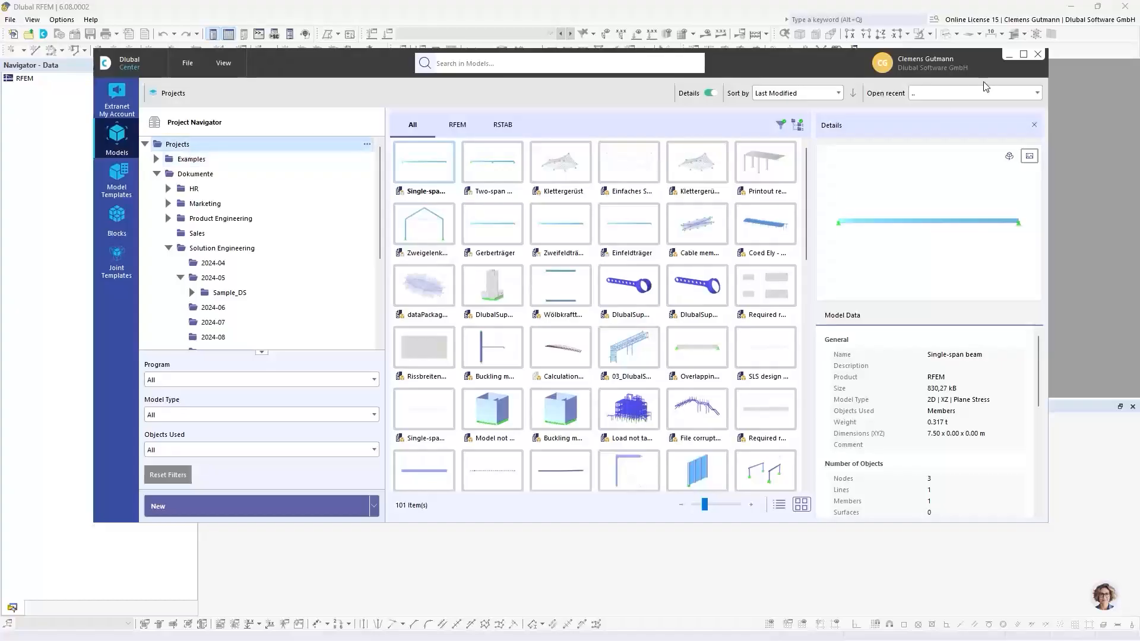
click(1037, 57)
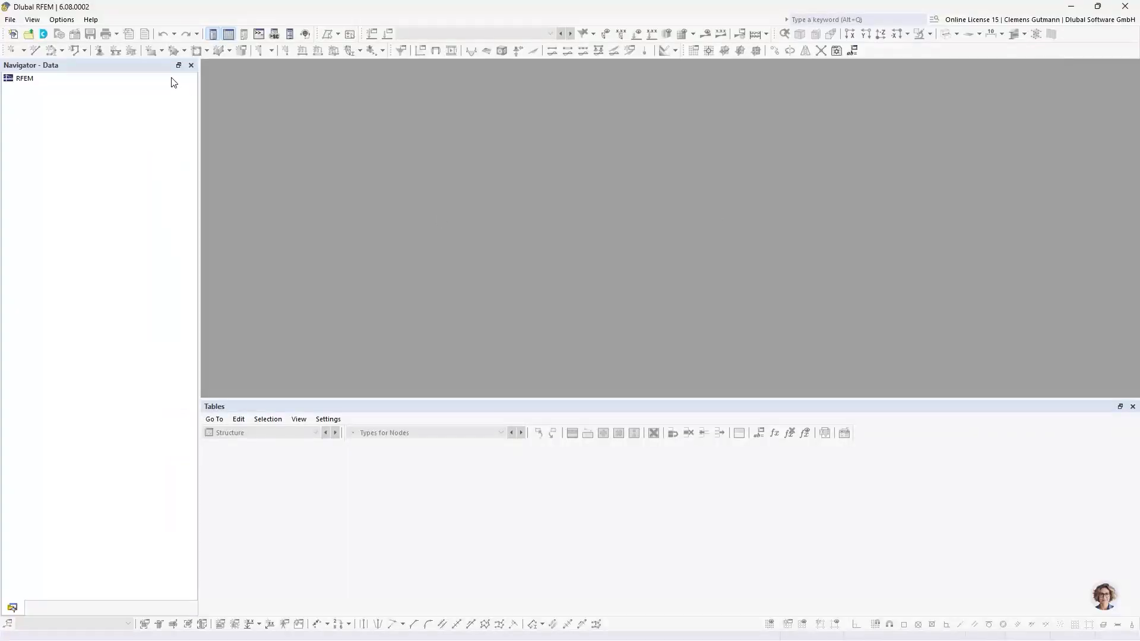
Start a new model named Gerber beam.
click(11, 20)
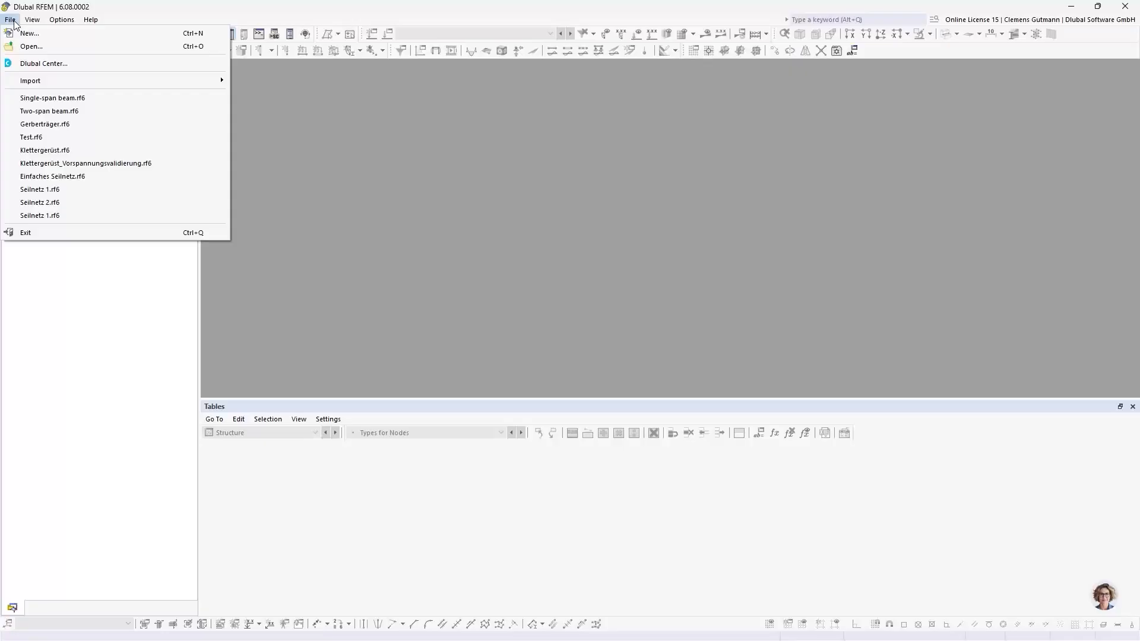
click(20, 35)
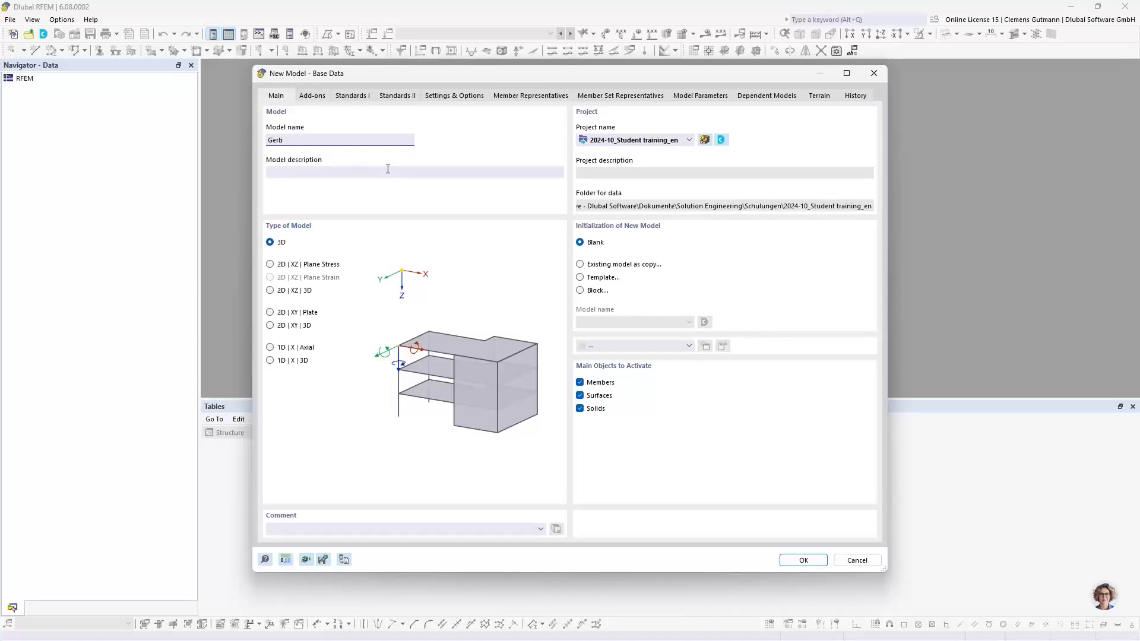
text(beam)
click(387, 168)
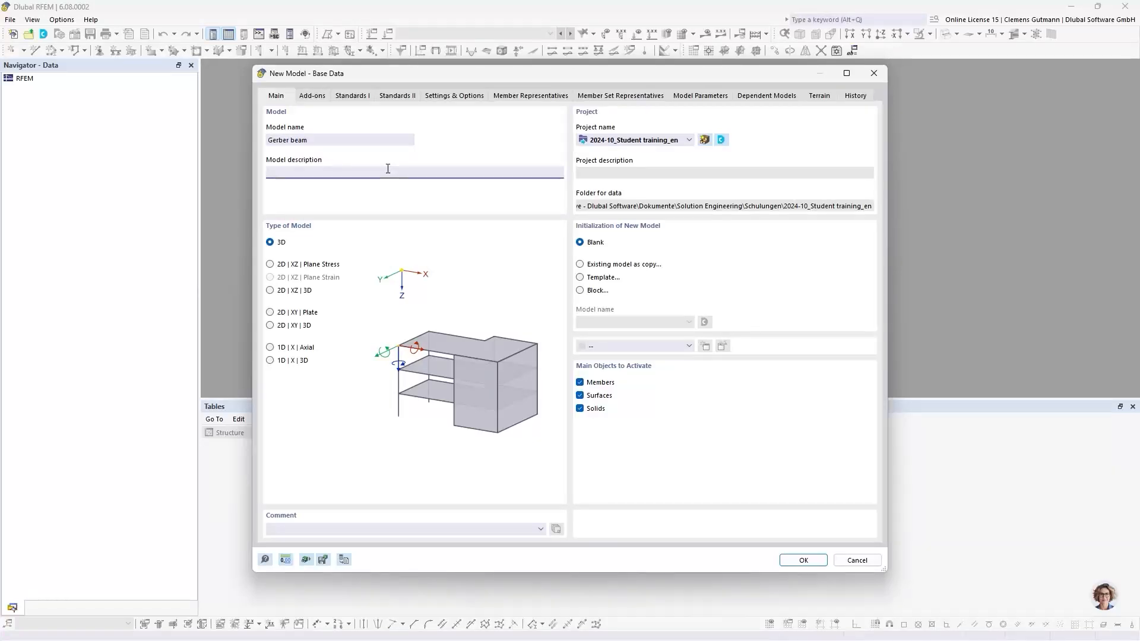
Initialize the new model as a copy of the Two-span beam model with model type 2D | XZ | Plane Stress and create it.
click(608, 268)
click(668, 321)
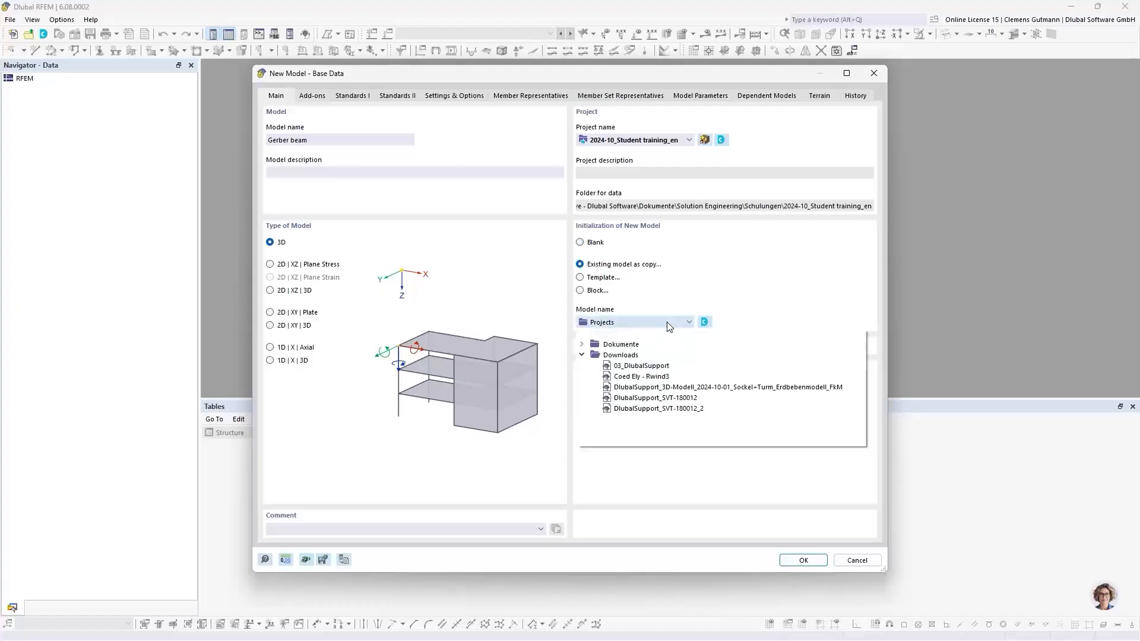
click(581, 345)
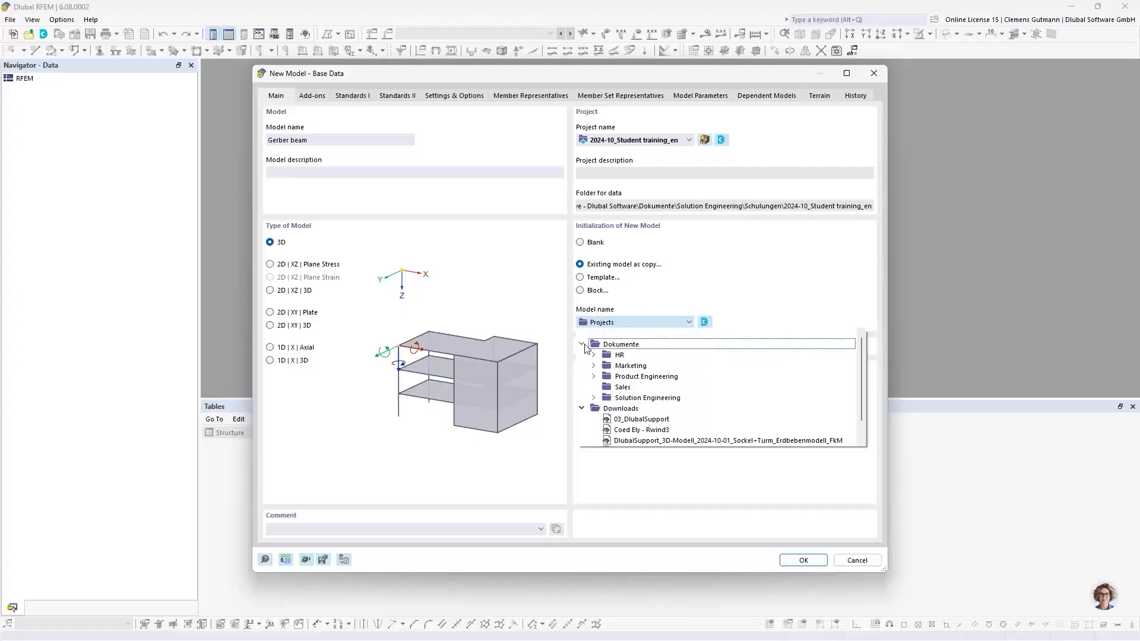
click(593, 398)
scroll(605, 409, down, 2)
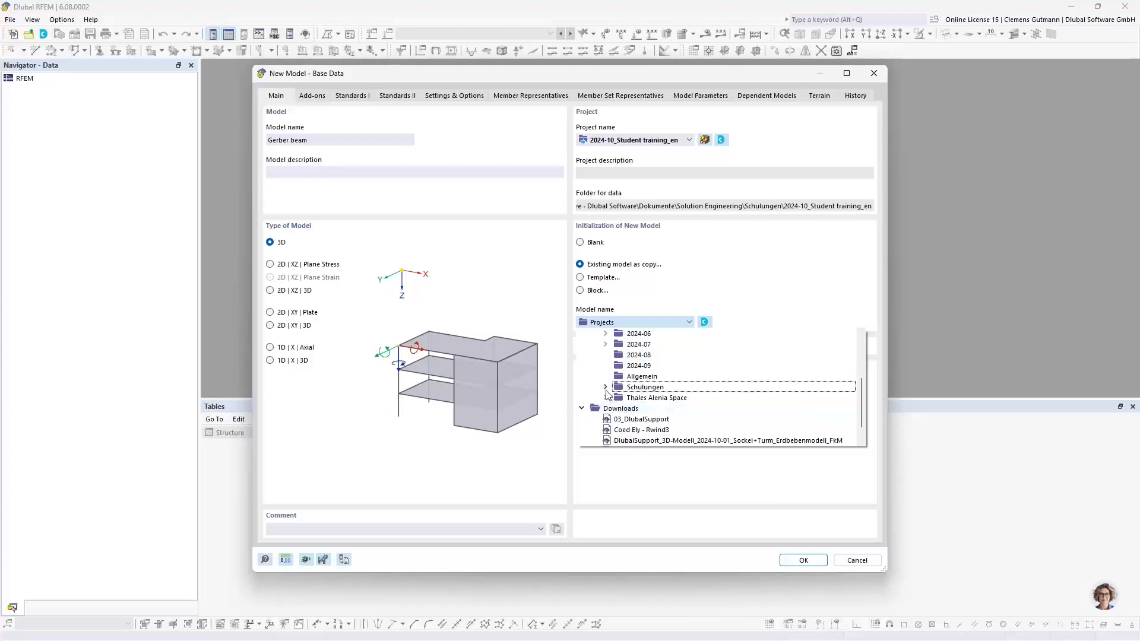
click(606, 409)
click(617, 409)
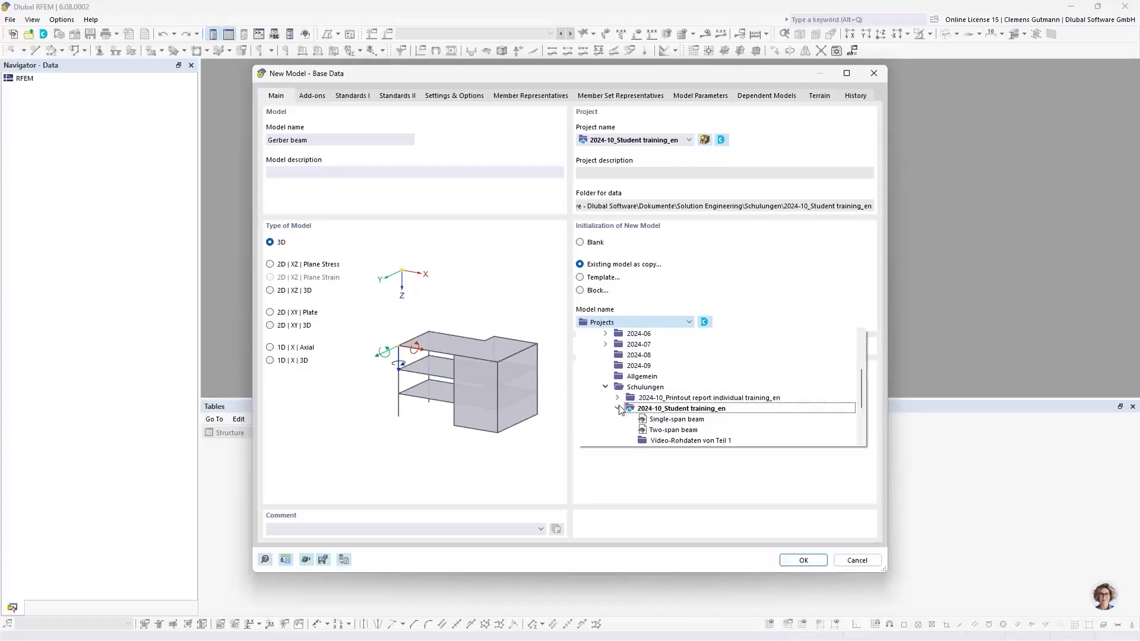
click(673, 430)
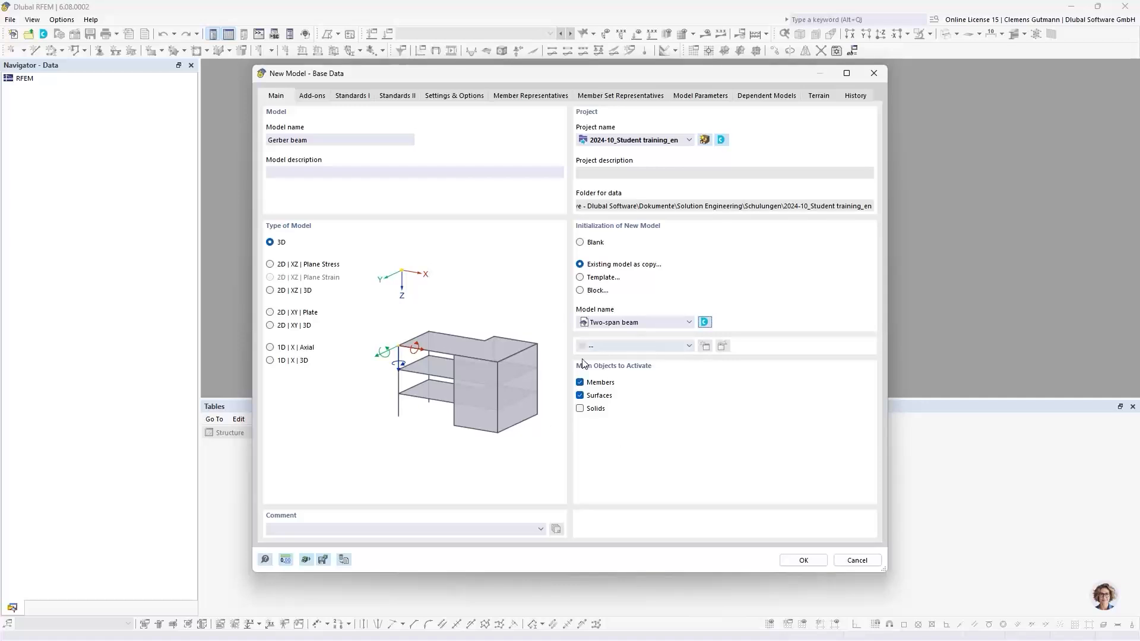
click(270, 265)
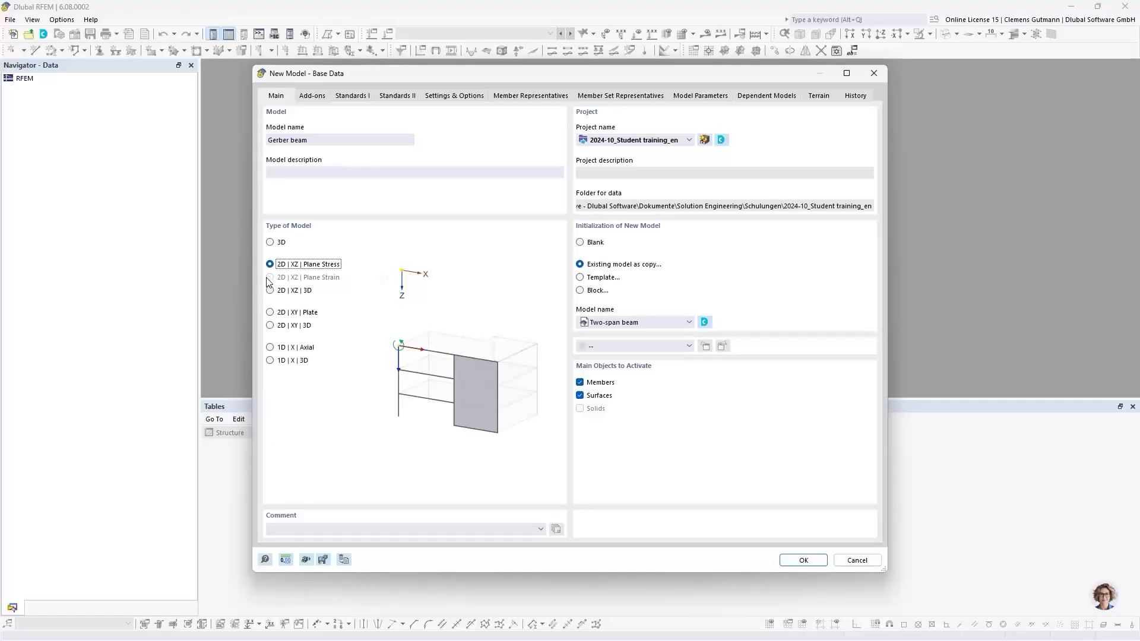
click(802, 561)
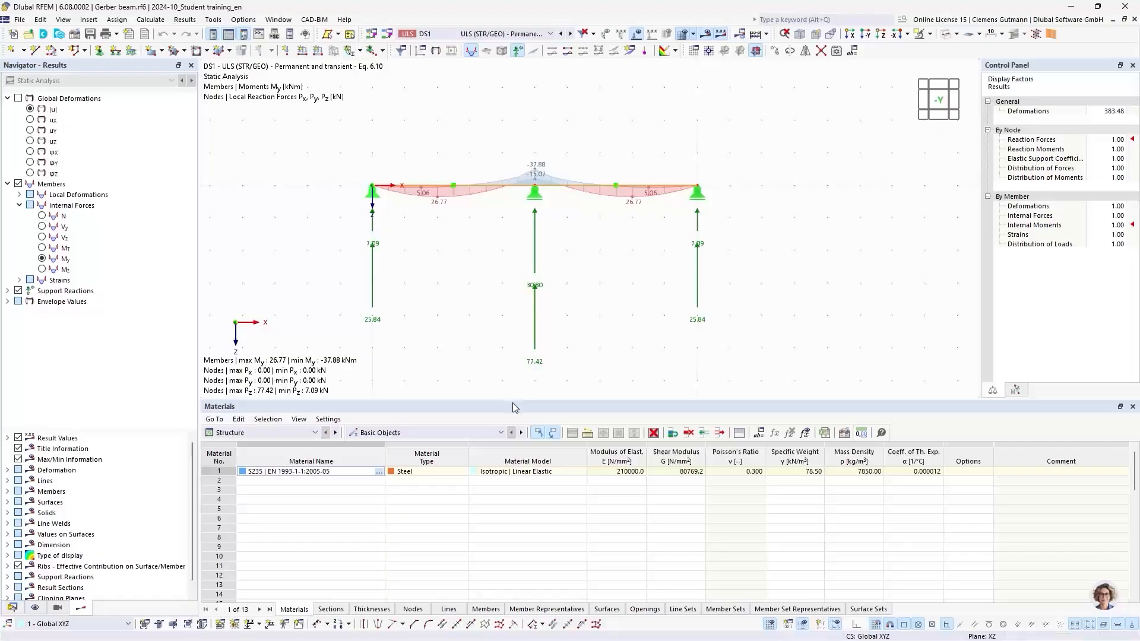
Switch the navigator to model data and turn off the results display in the graphic.
drag(513, 399, 514, 488)
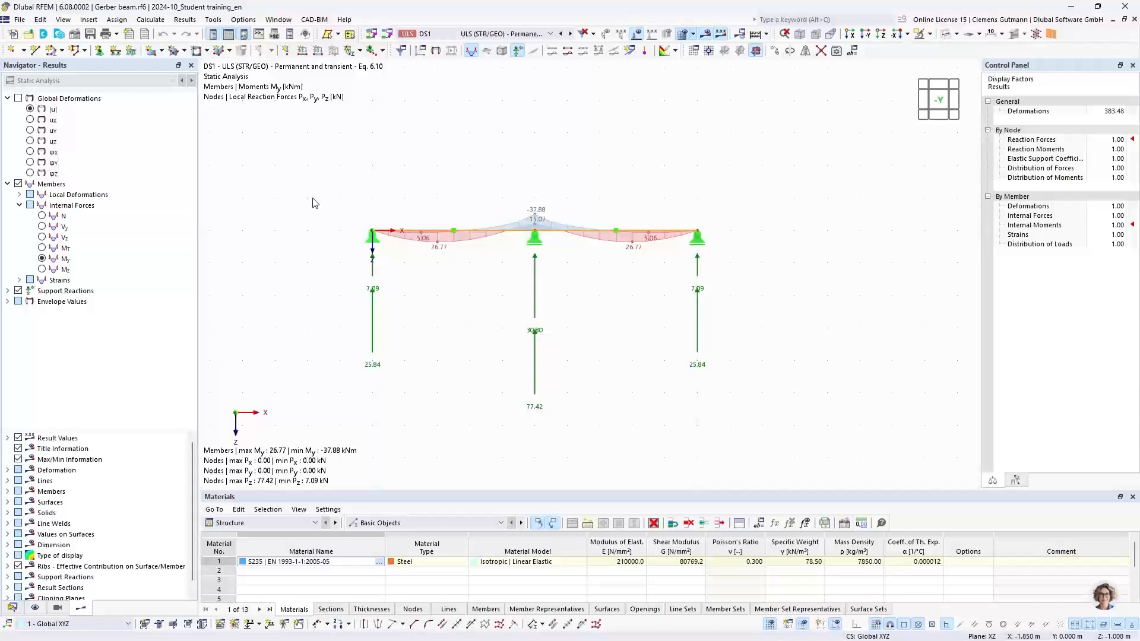
click(13, 609)
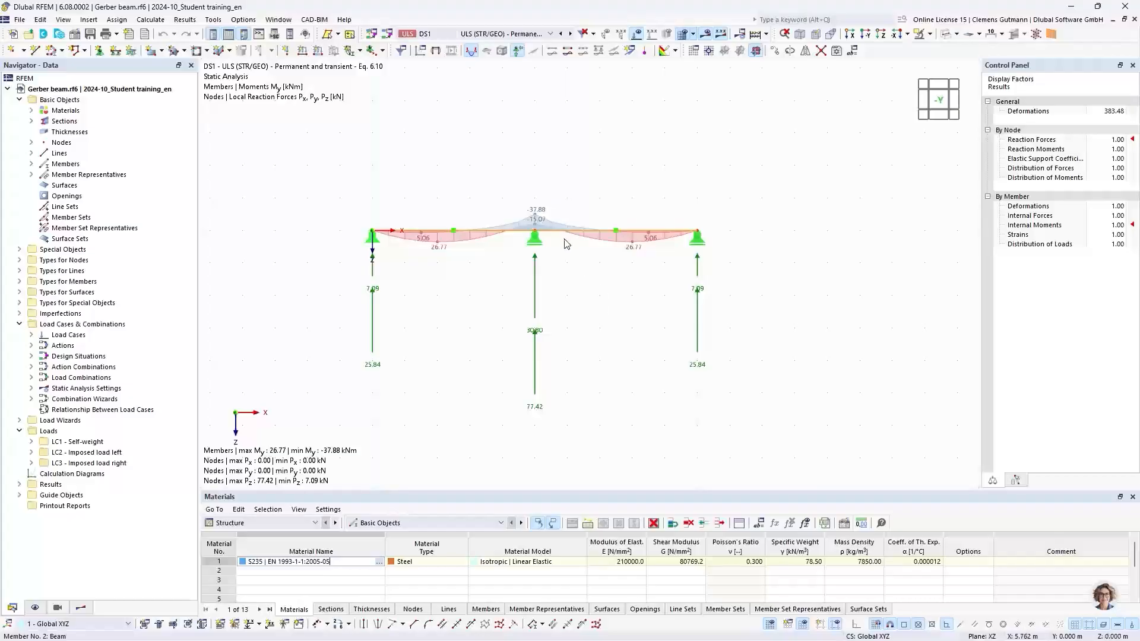
scroll(568, 227, up, 2)
click(705, 35)
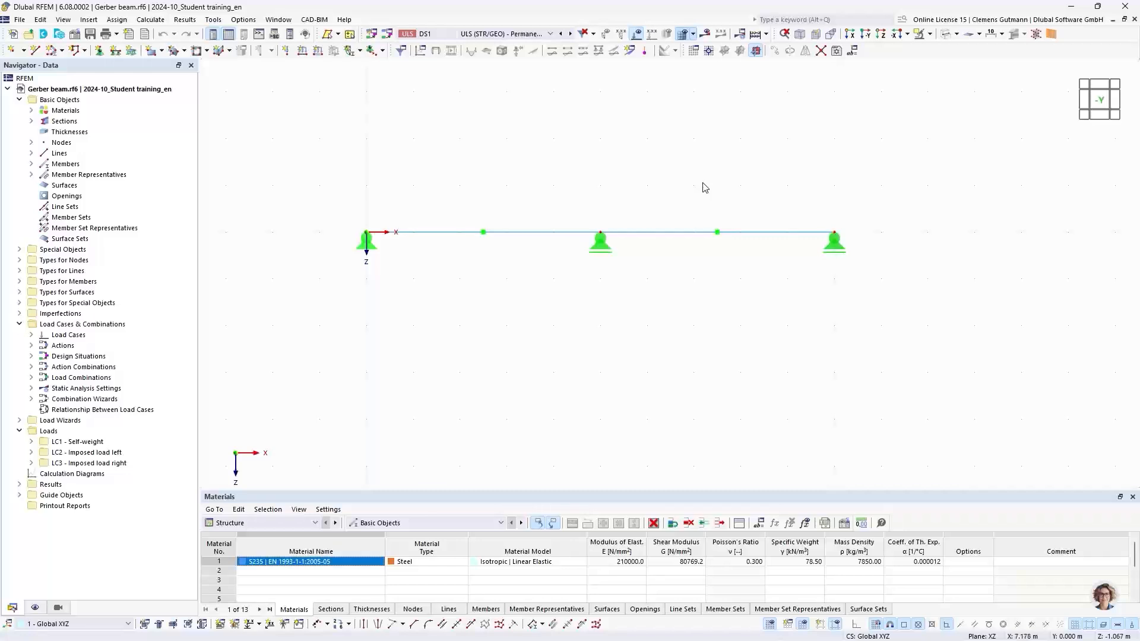
middle_drag(705, 186, 687, 206)
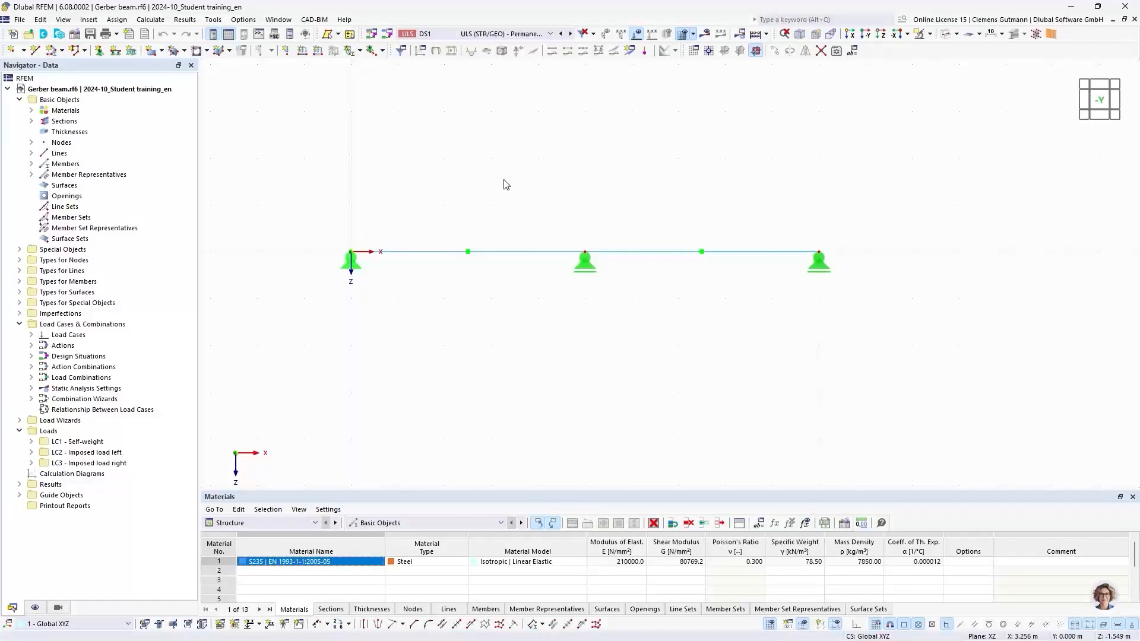
Create a global parameter named FieldLength in the Lengths unit group with a value of 5 m.
click(40, 20)
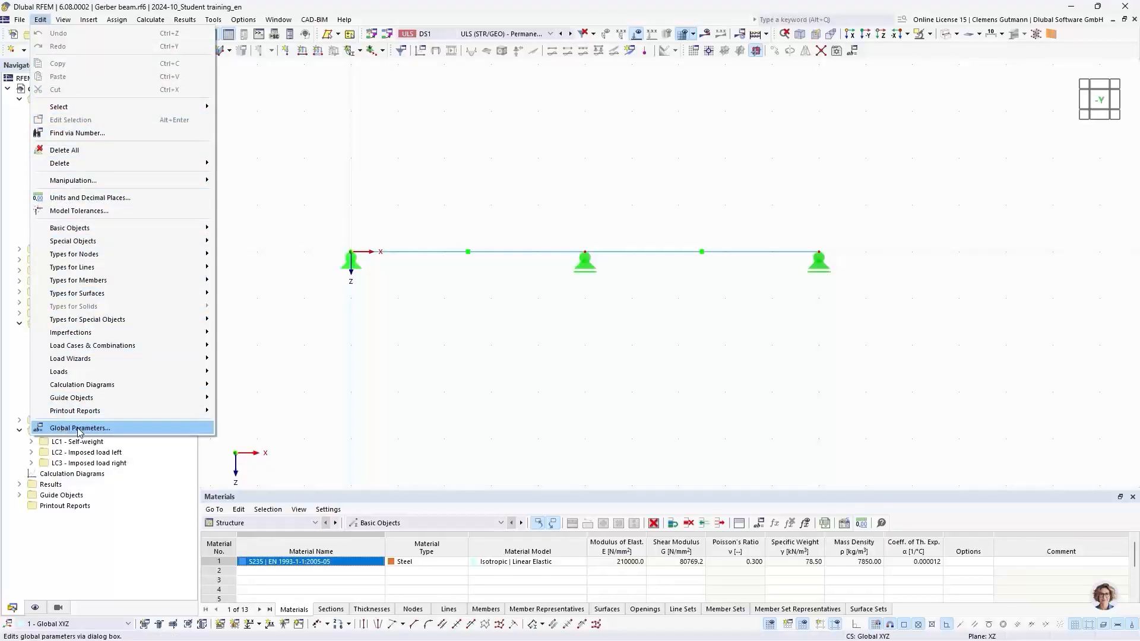
click(130, 429)
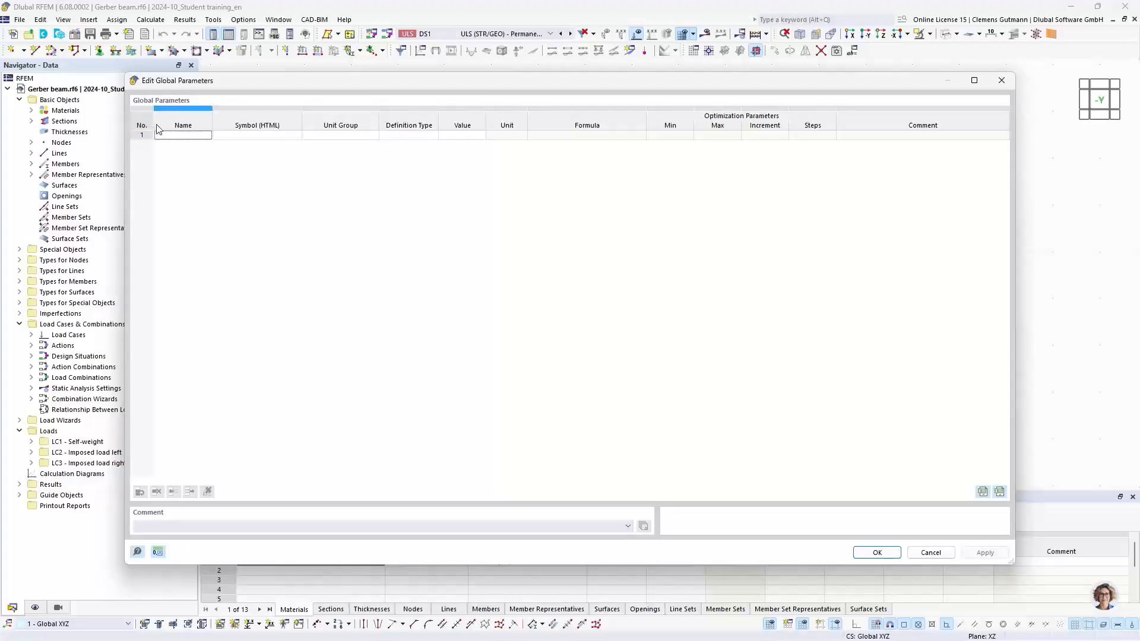
click(171, 137)
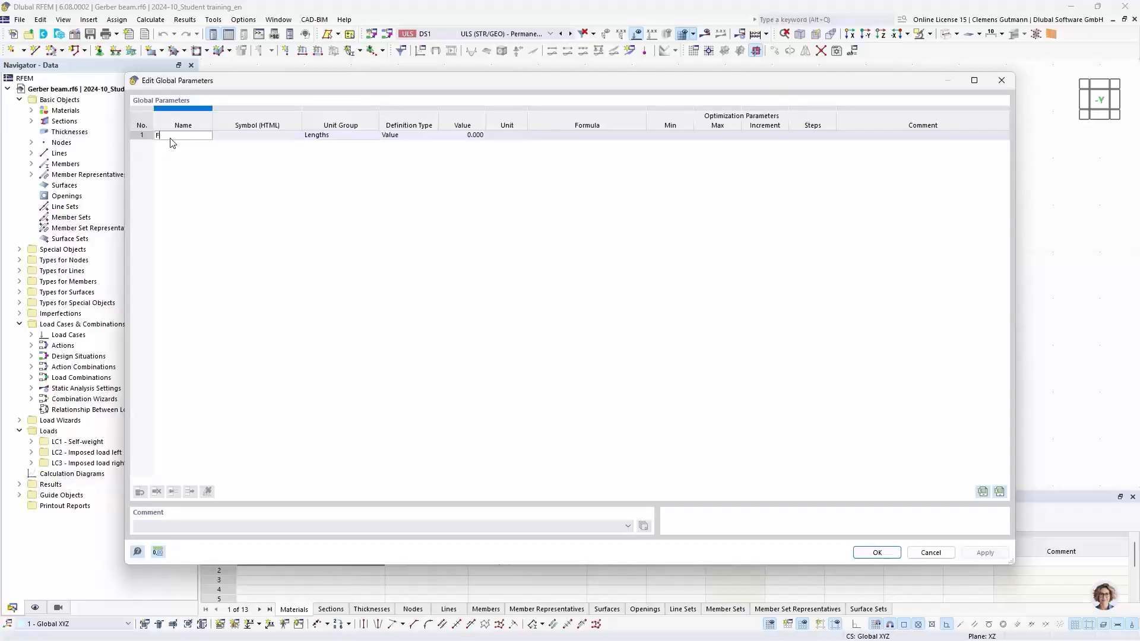
text(dLength)
key(BackSpace)
key(BackSpace)
key(BackSpace)
key(BackSpace)
key(BackSpace)
text(ength)
key(Tab)
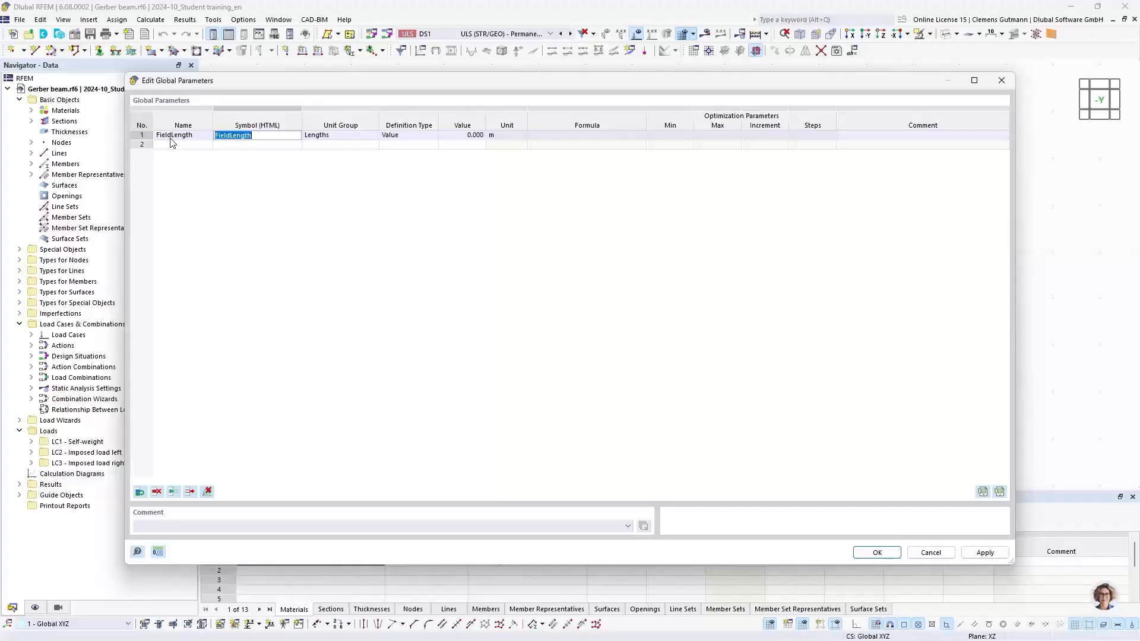
key(Tab)
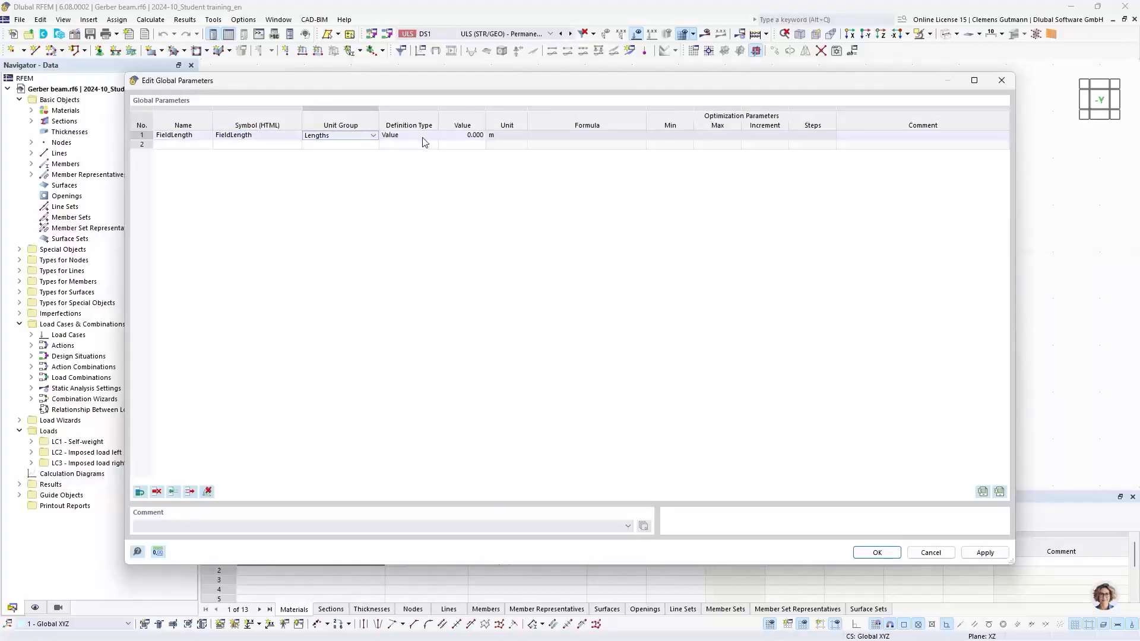
click(480, 137)
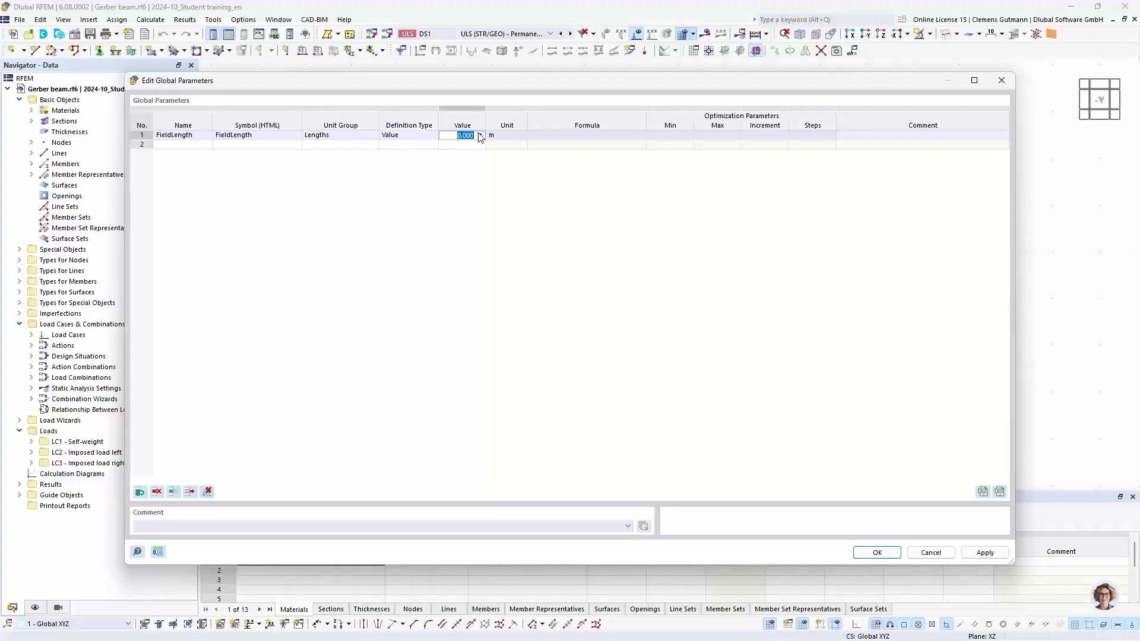
text(5)
key(Tab)
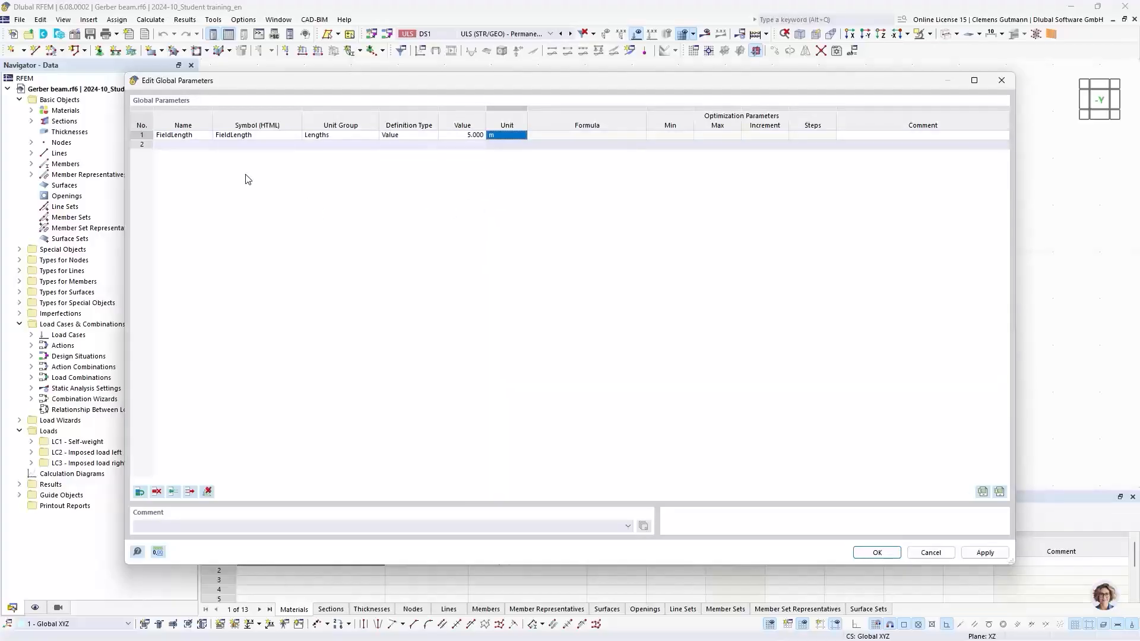
Add a second global parameter named GerberFactor with the Float unit group.
click(194, 146)
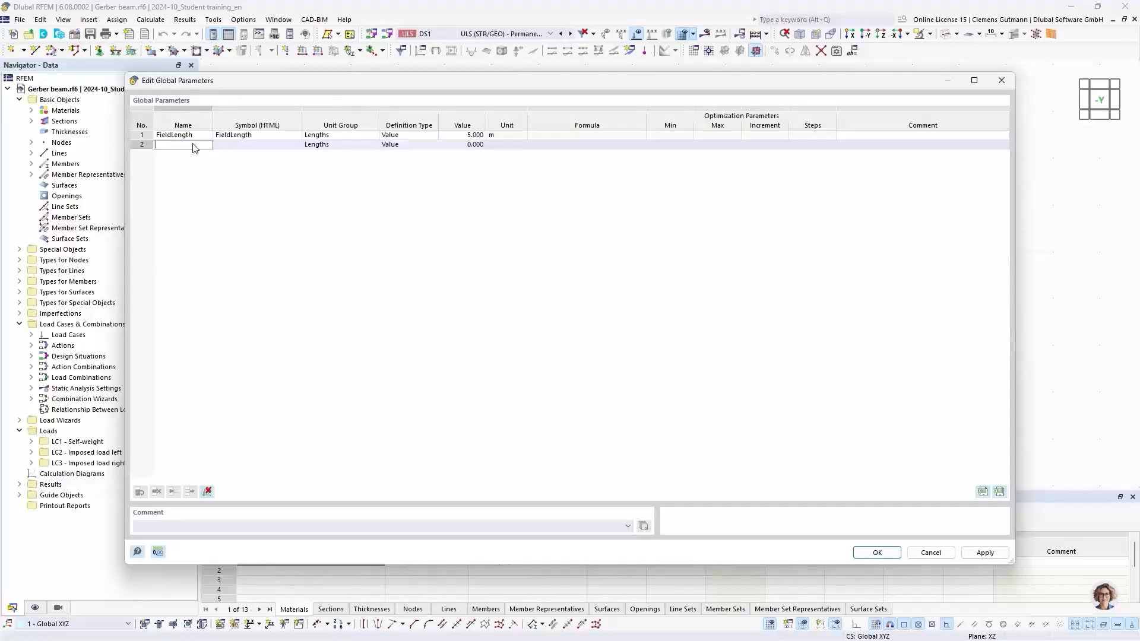
text(Gerberfac)
key(BackSpace)
key(BackSpace)
text(Fact)
key(Tab)
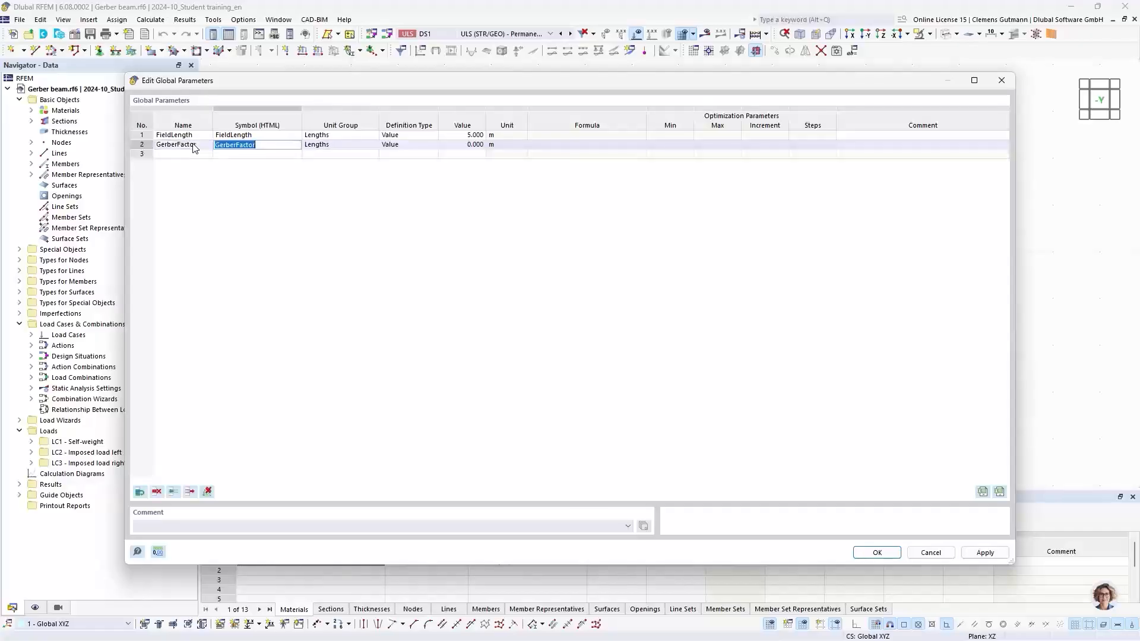
click(329, 147)
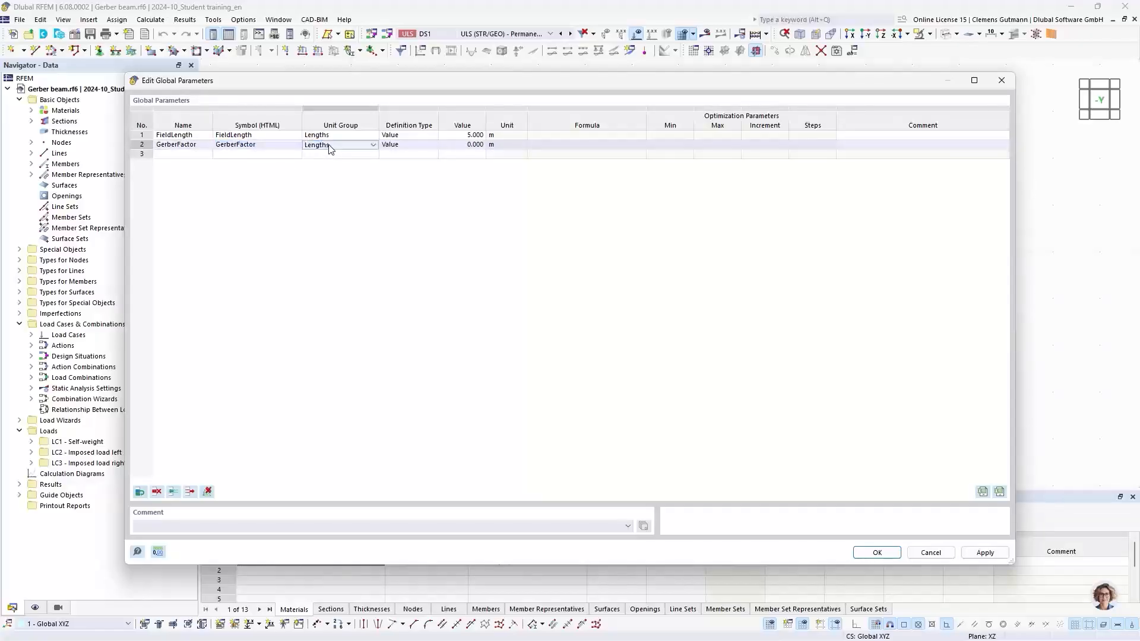
click(330, 147)
scroll(354, 291, down, 3)
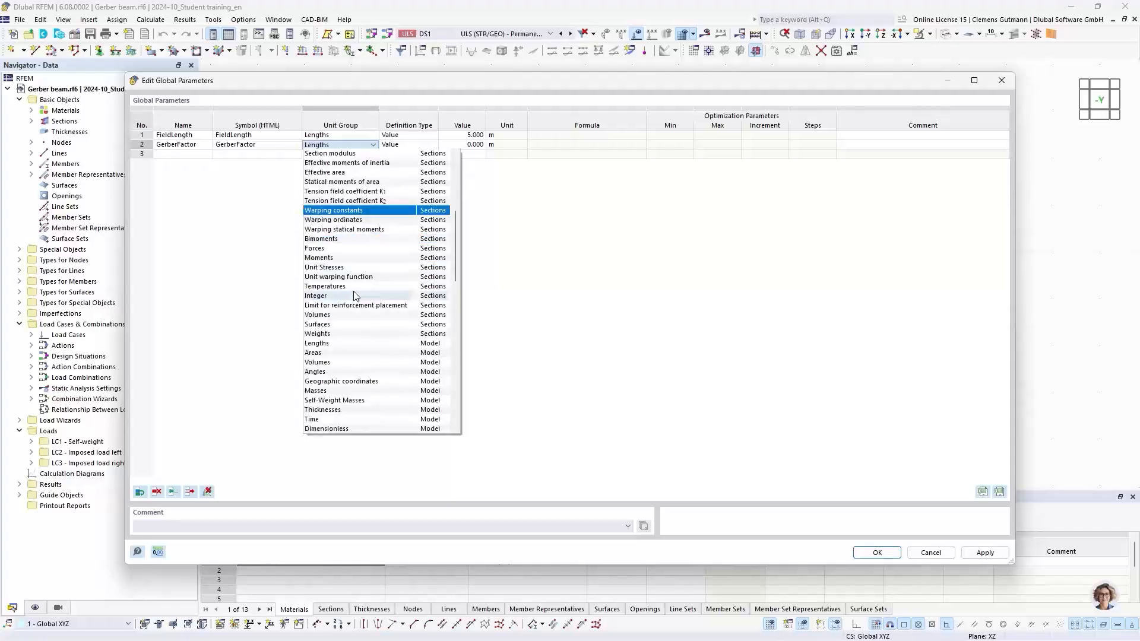
scroll(352, 333, down, 2)
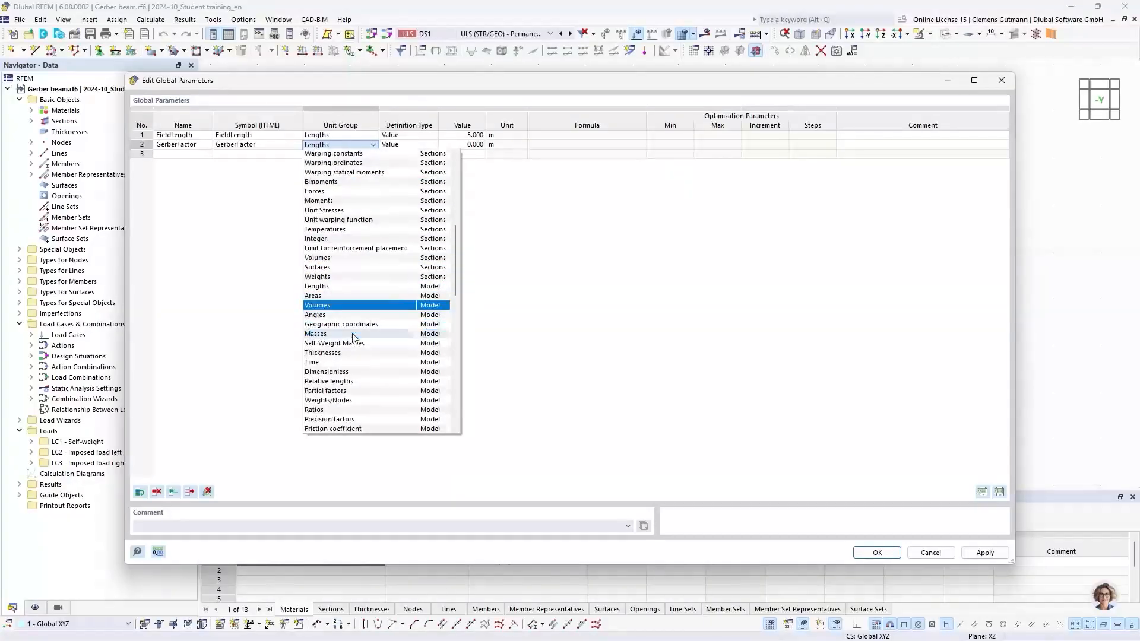
scroll(336, 422, down, 2)
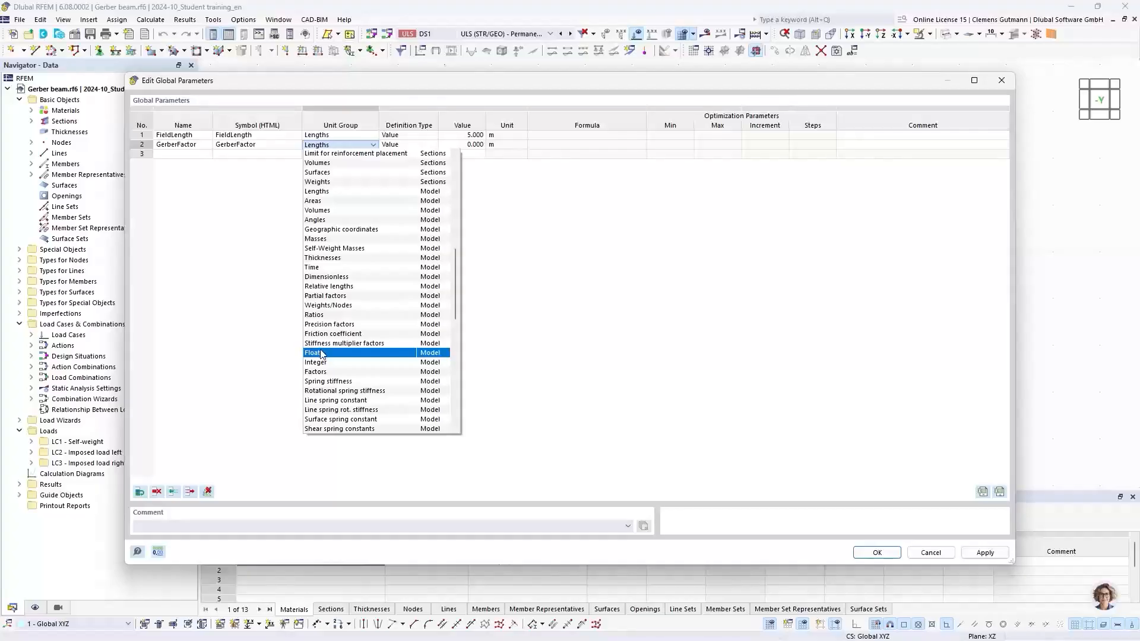
click(321, 352)
Set the GerberFactor value to 0.1716.
click(463, 149)
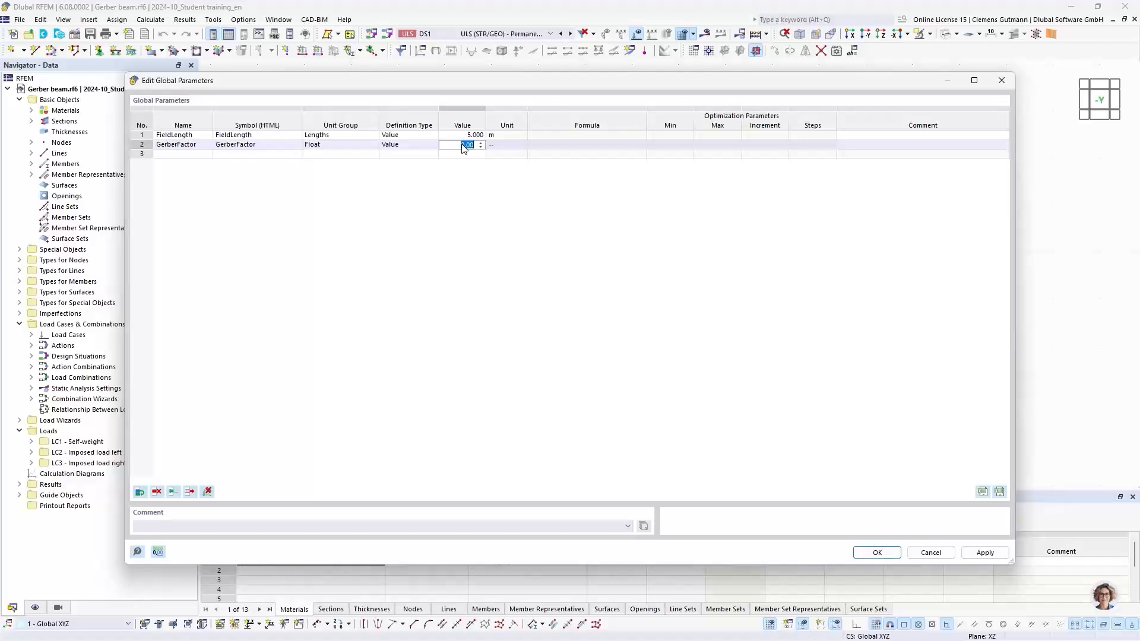
text(0,1716)
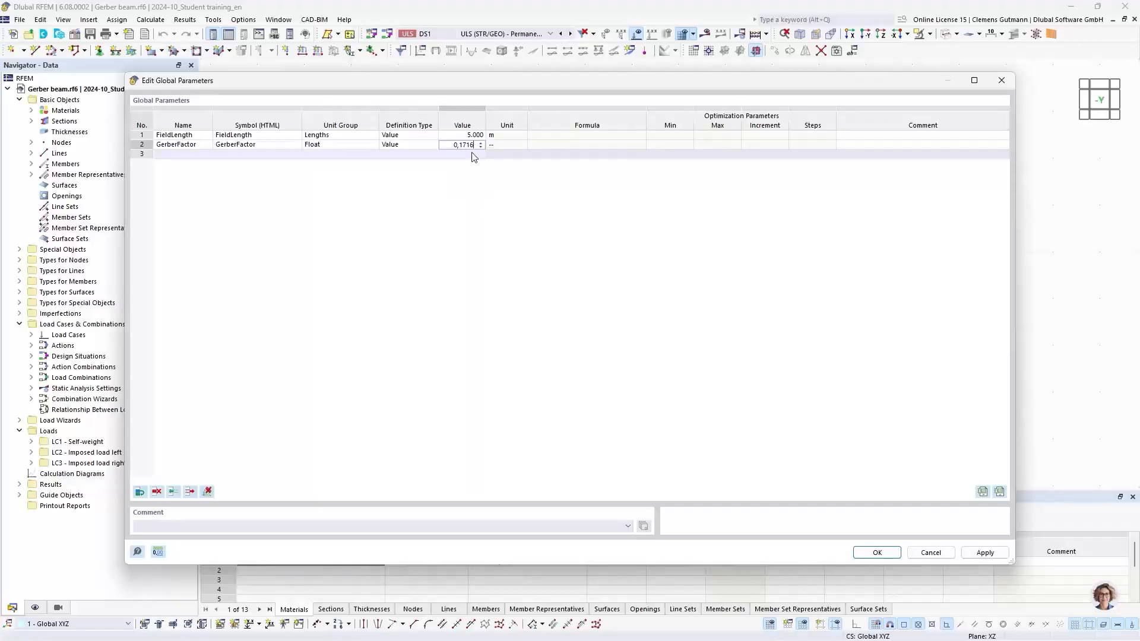
click(471, 154)
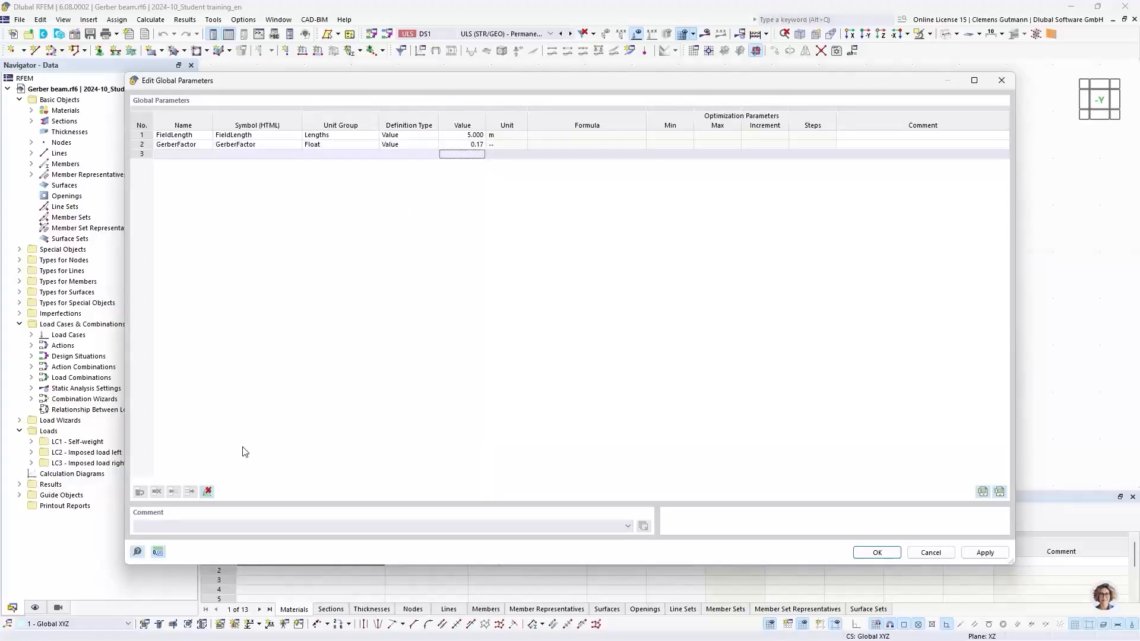
Set the Float unit to four decimal places and close the global parameters.
click(157, 552)
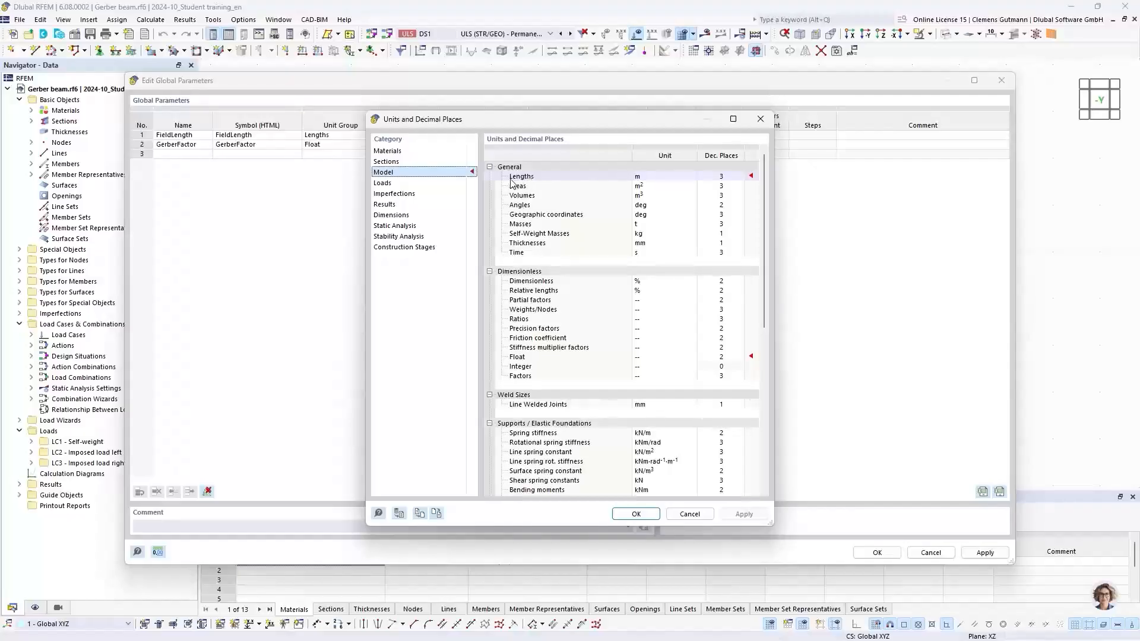
drag(547, 126, 530, 167)
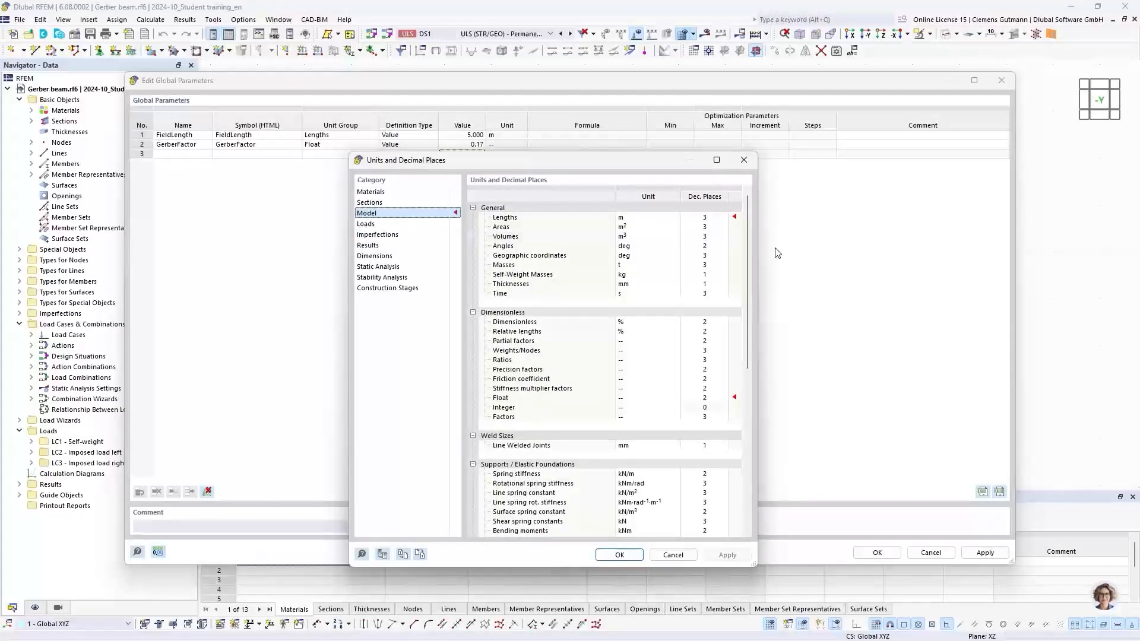
click(705, 399)
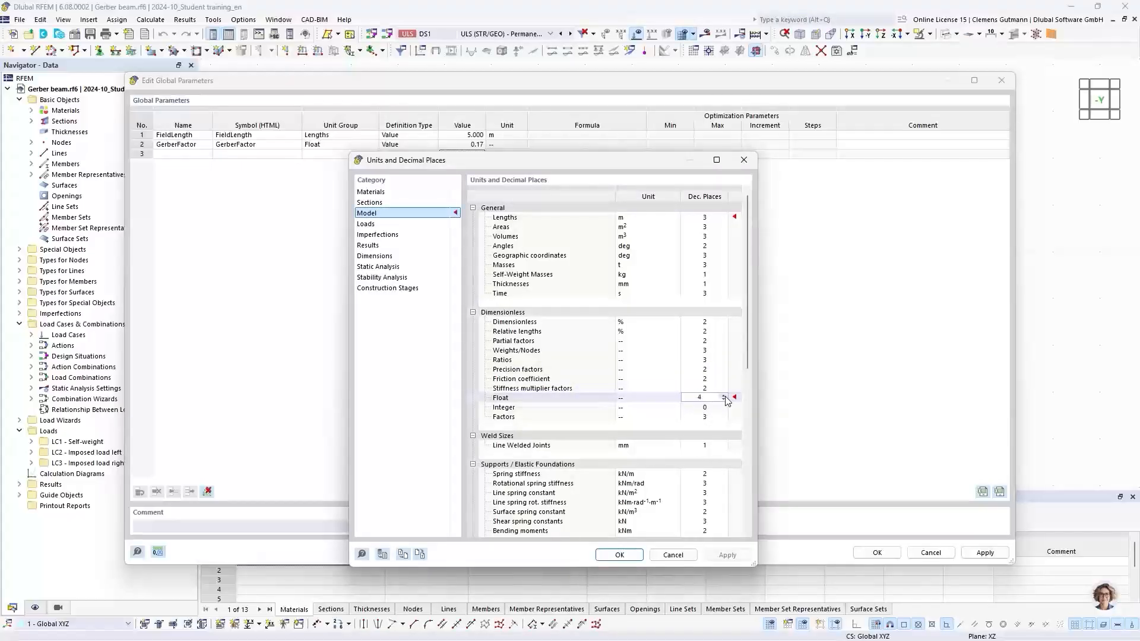
click(630, 556)
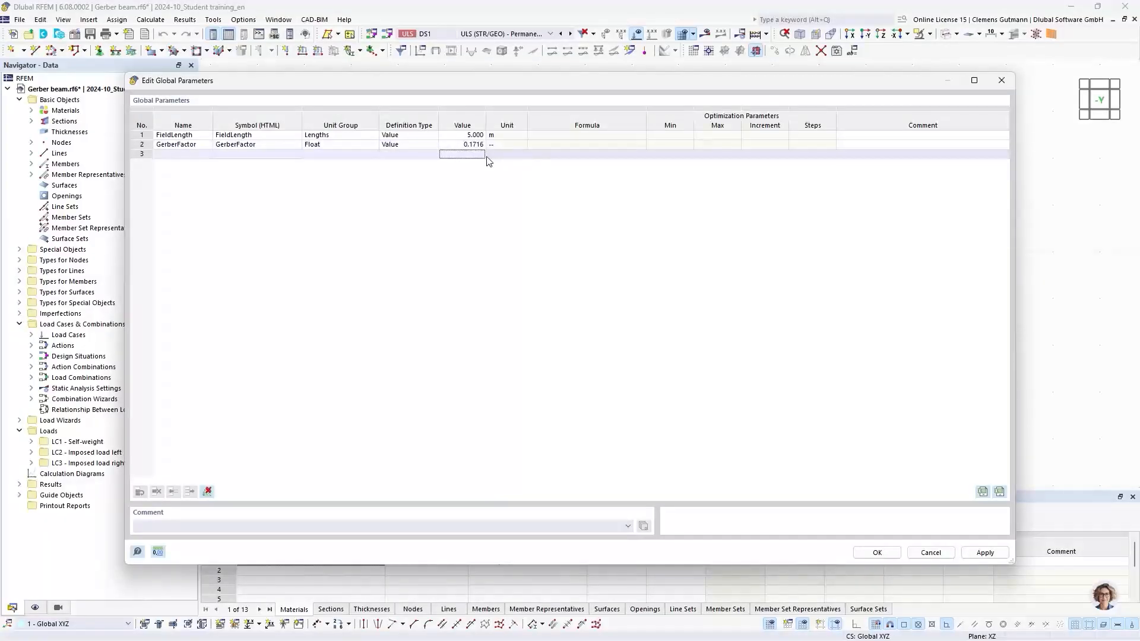
click(878, 553)
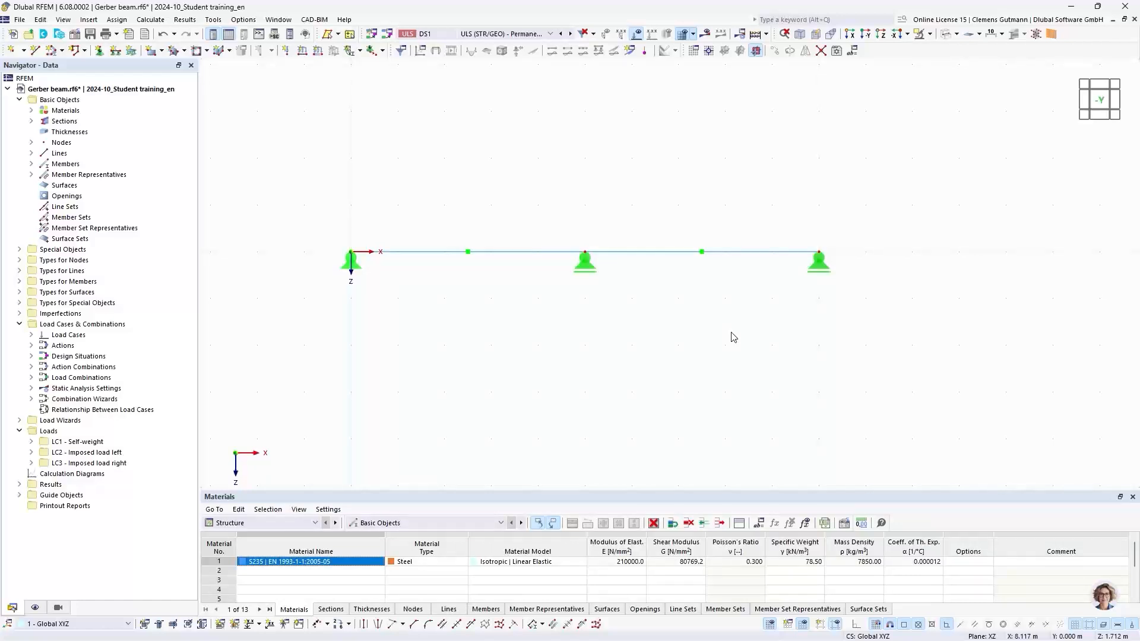
Open the global parameters through the keyword search for "global" and cancel without changes.
click(40, 20)
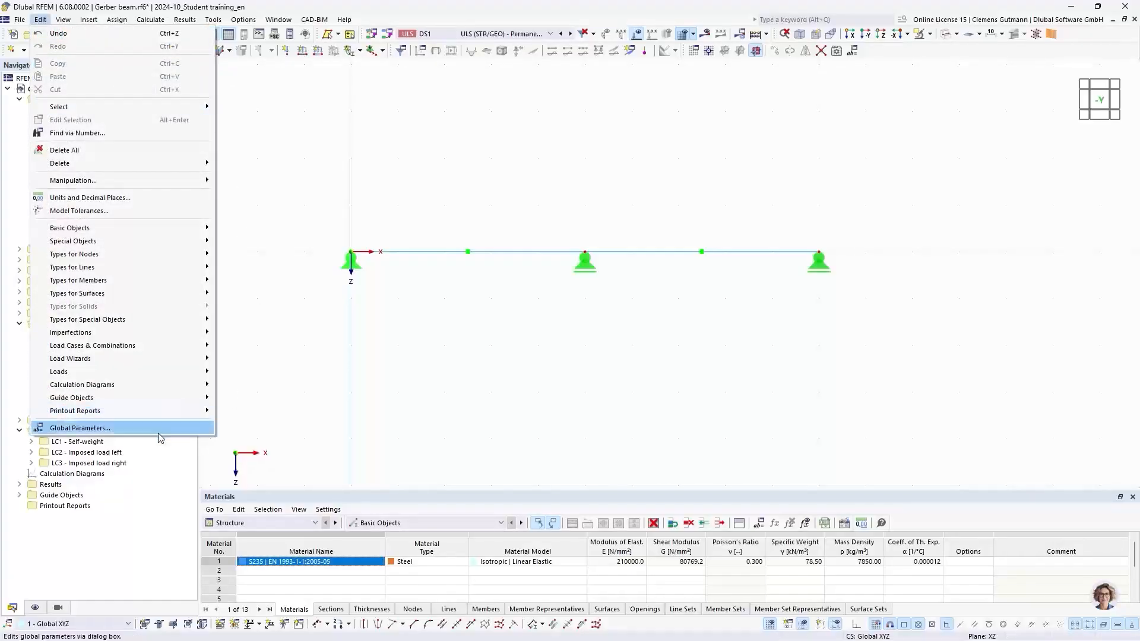
click(39, 20)
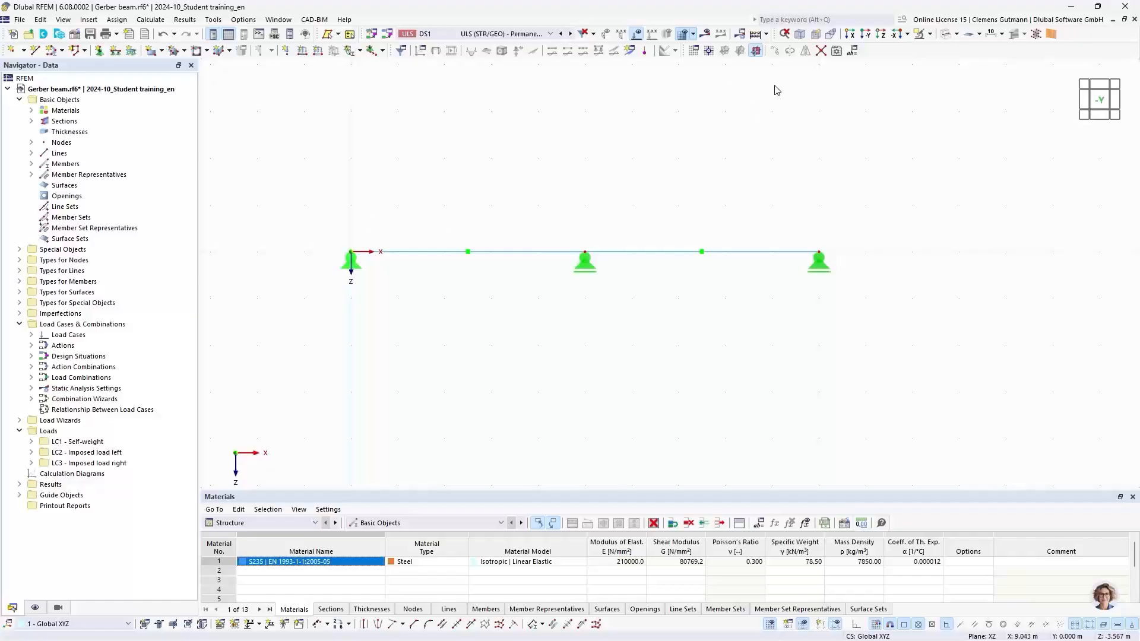
click(779, 18)
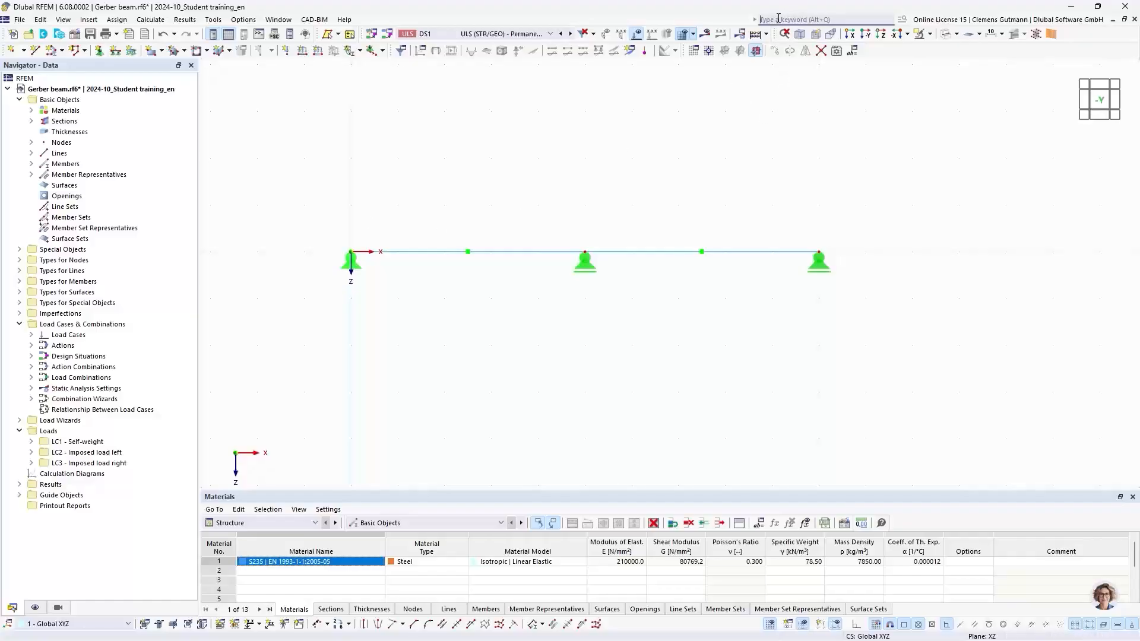
text(global)
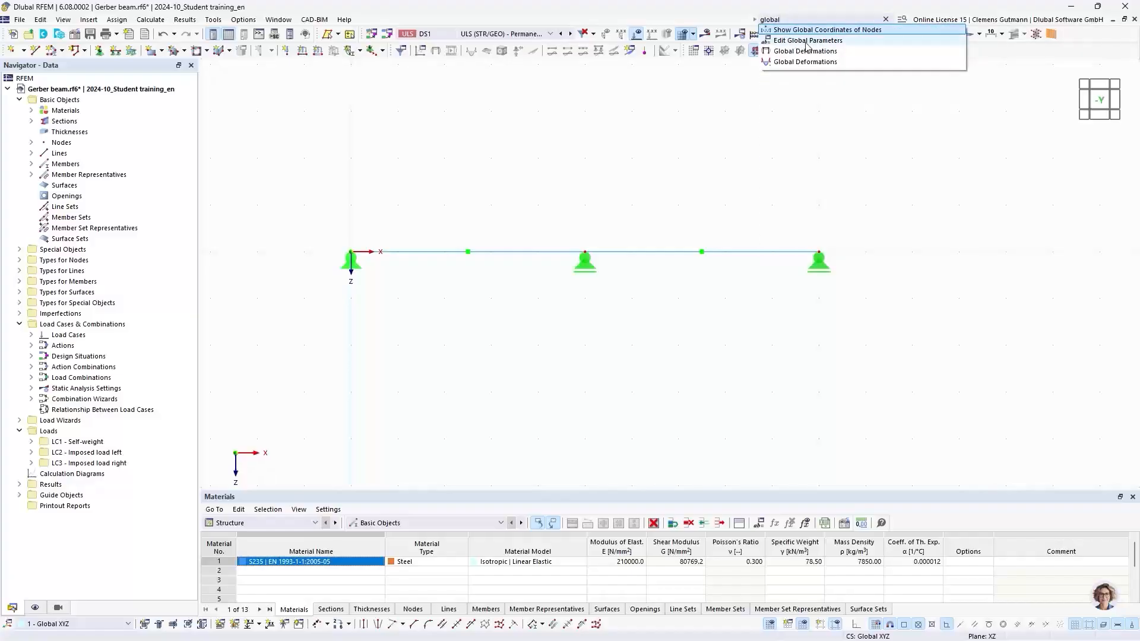
click(796, 41)
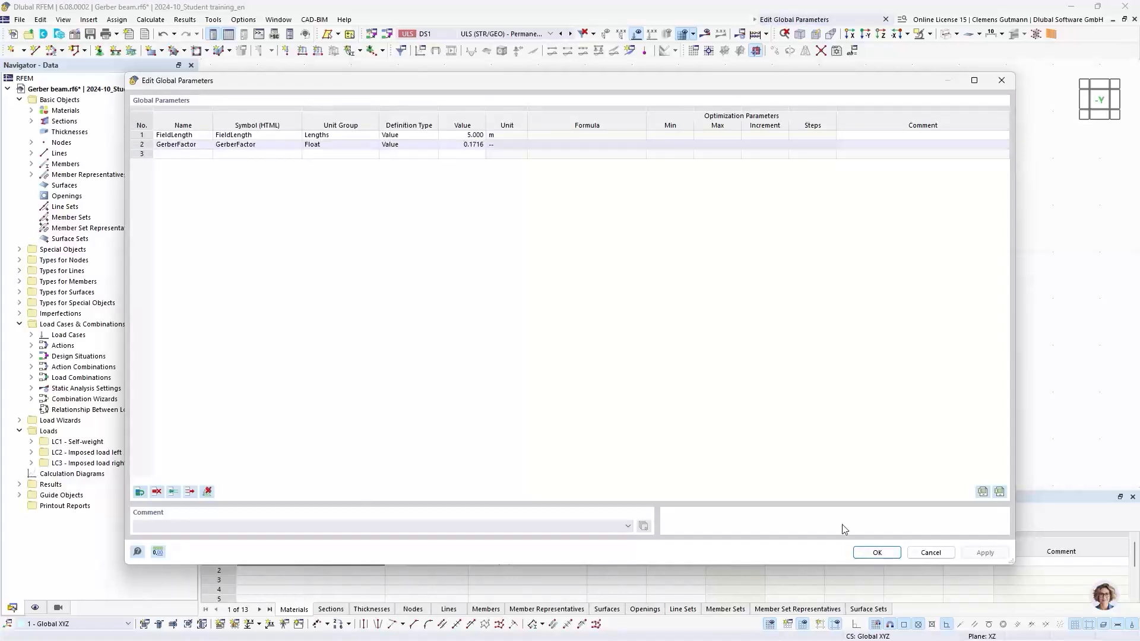
click(922, 553)
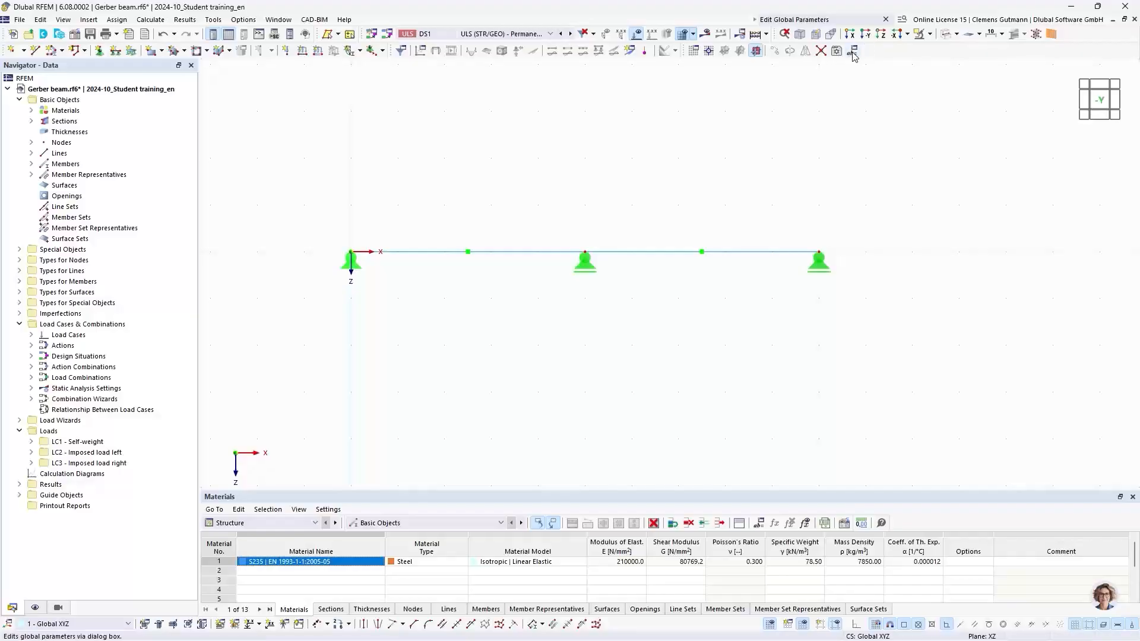
Reset all menus and toolbars to their default settings.
right_click(876, 54)
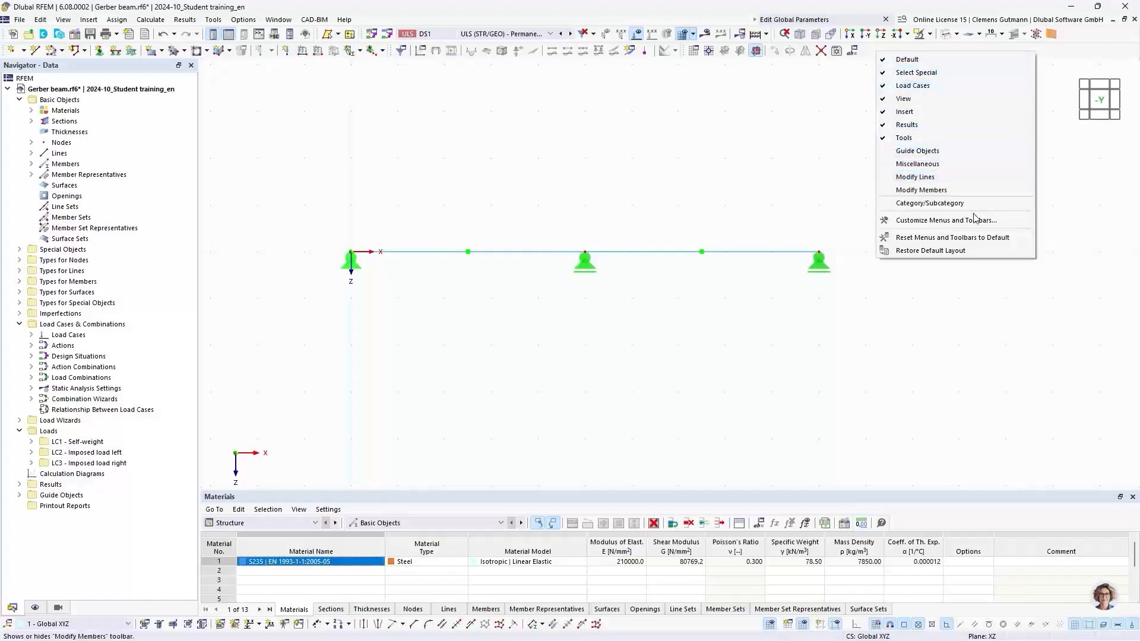
click(899, 238)
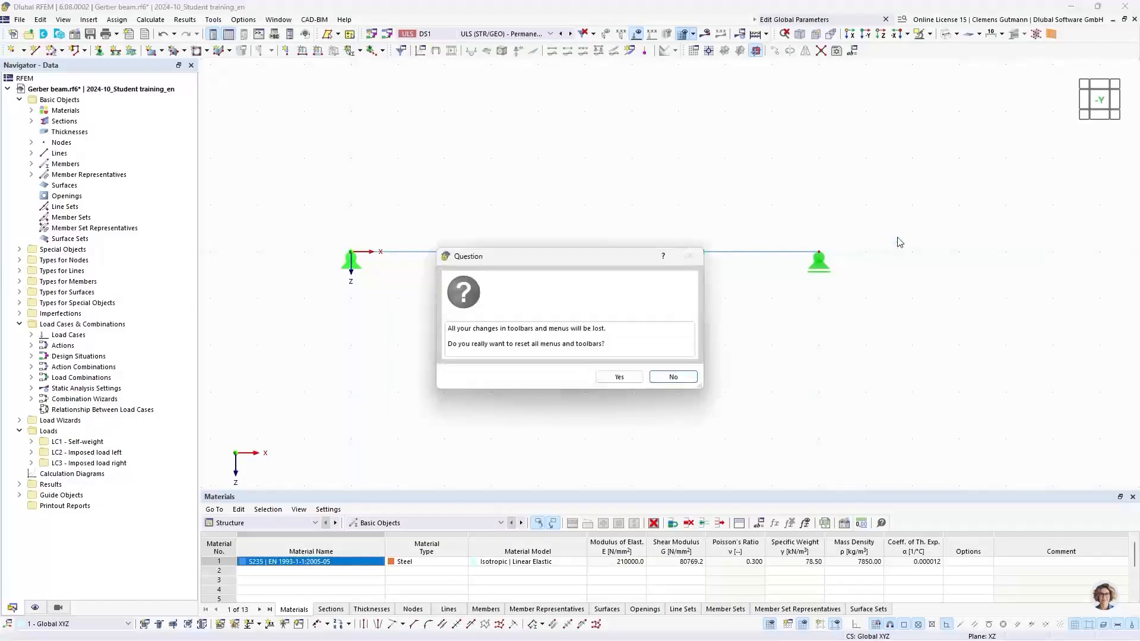
click(617, 378)
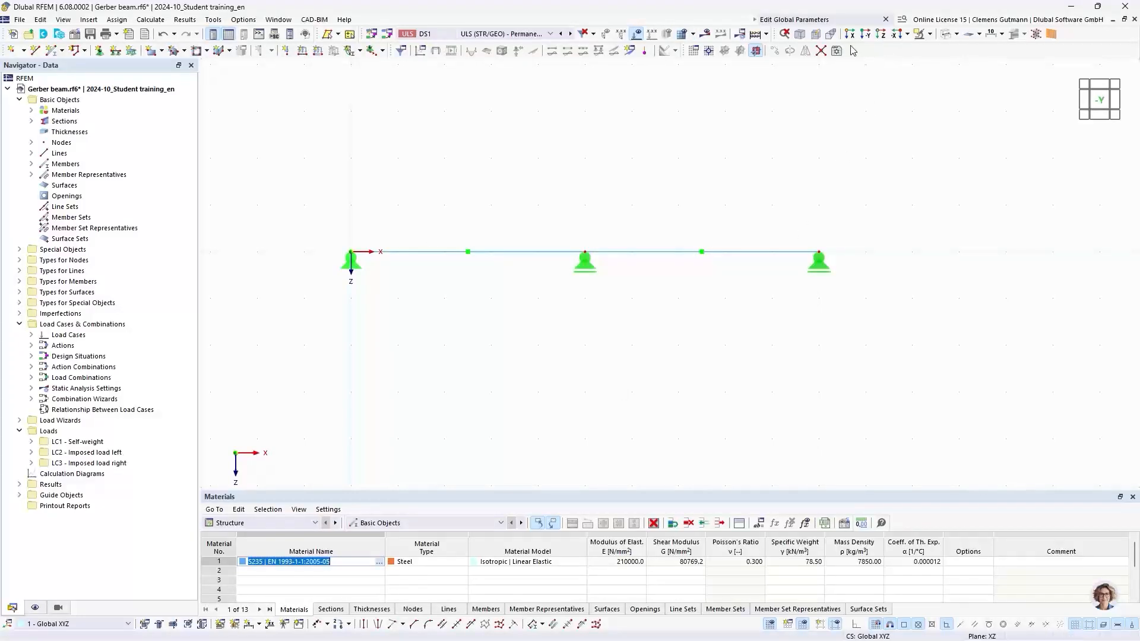
Add the Edit Global Parameters command to a toolbar via Customize Menus and Toolbars, and open it from there.
click(126, 20)
mouse_move(70, 21)
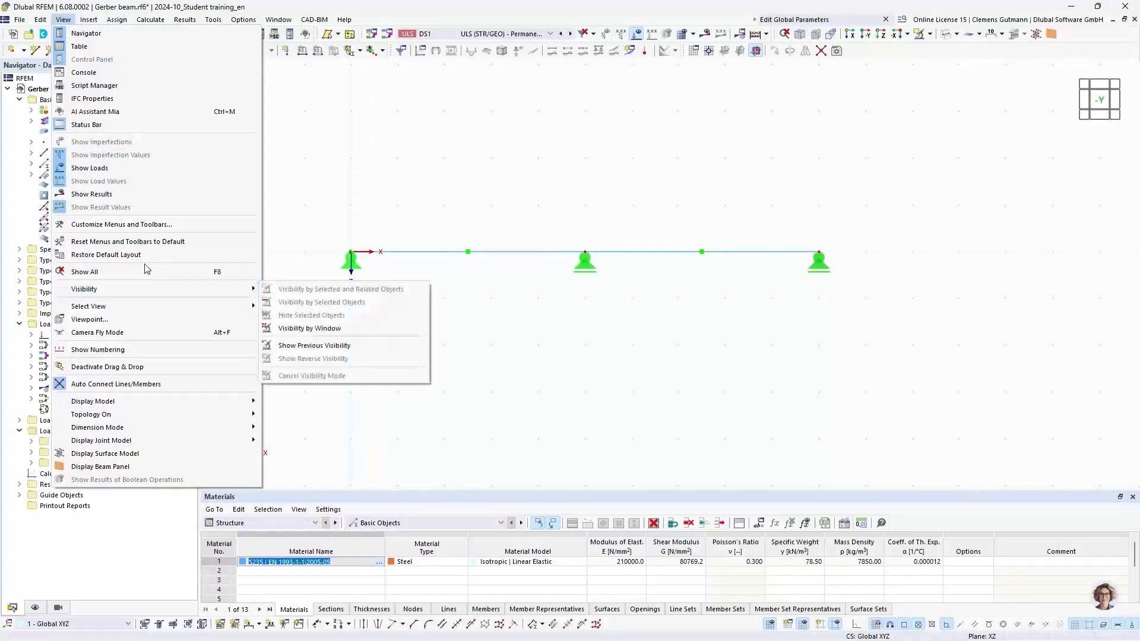
click(104, 225)
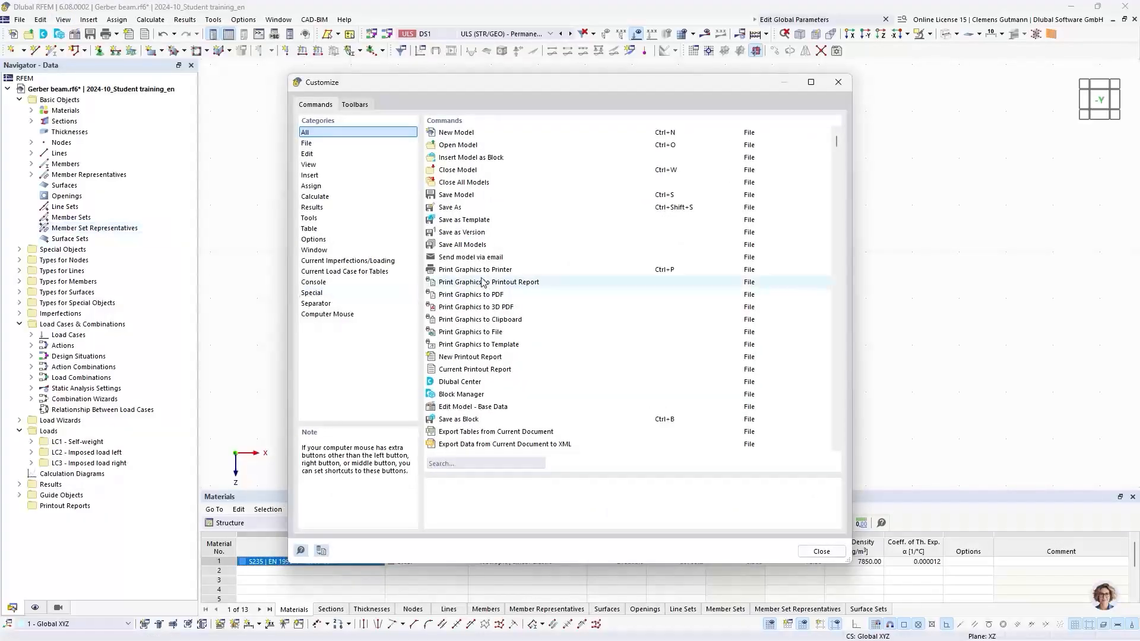
click(453, 462)
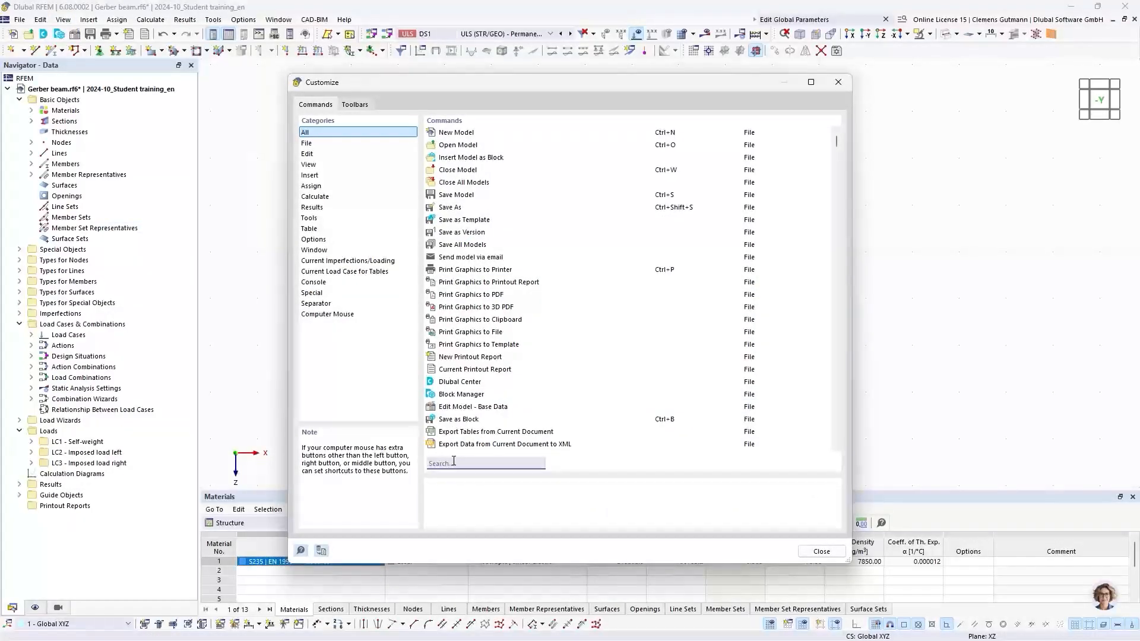
text(global)
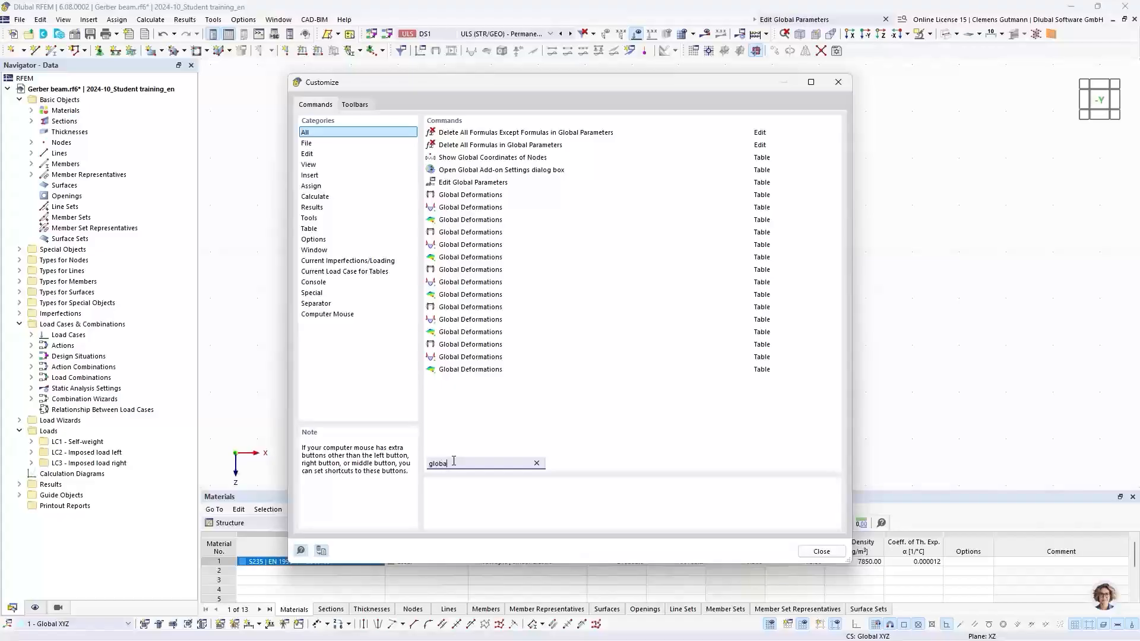
click(463, 185)
mouse_move(464, 186)
mouse_down()
mouse_move(657, 189)
mouse_move(865, 81)
mouse_move(859, 56)
mouse_move(778, 133)
mouse_move(541, 464)
mouse_move(598, 547)
mouse_move(621, 629)
mouse_move(868, 432)
mouse_move(837, 83)
mouse_move(855, 54)
mouse_up()
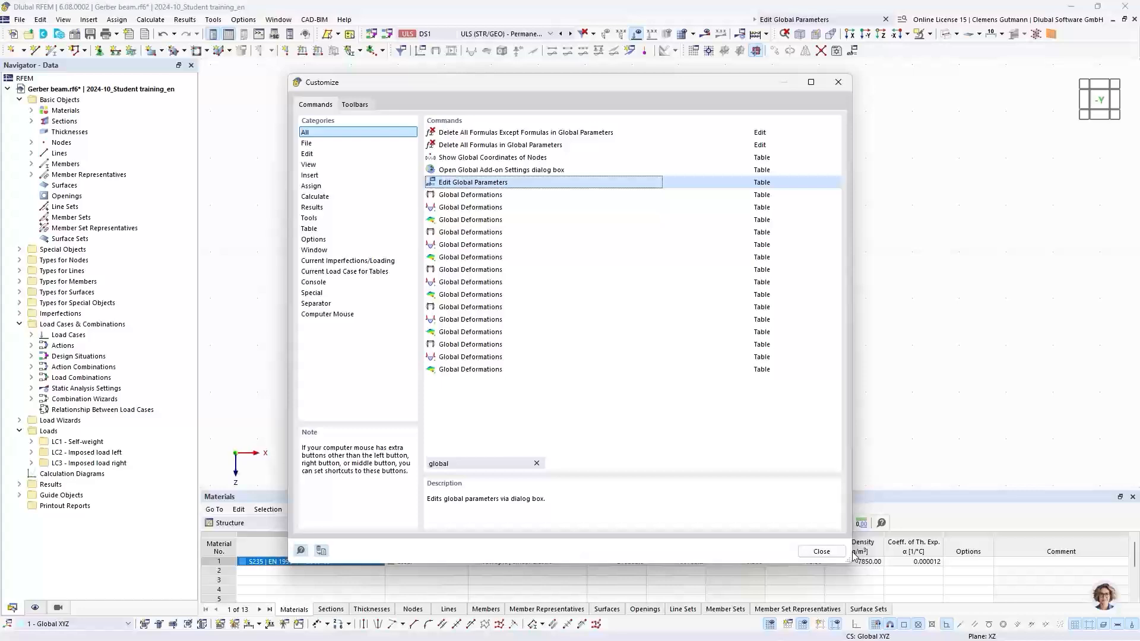
click(822, 552)
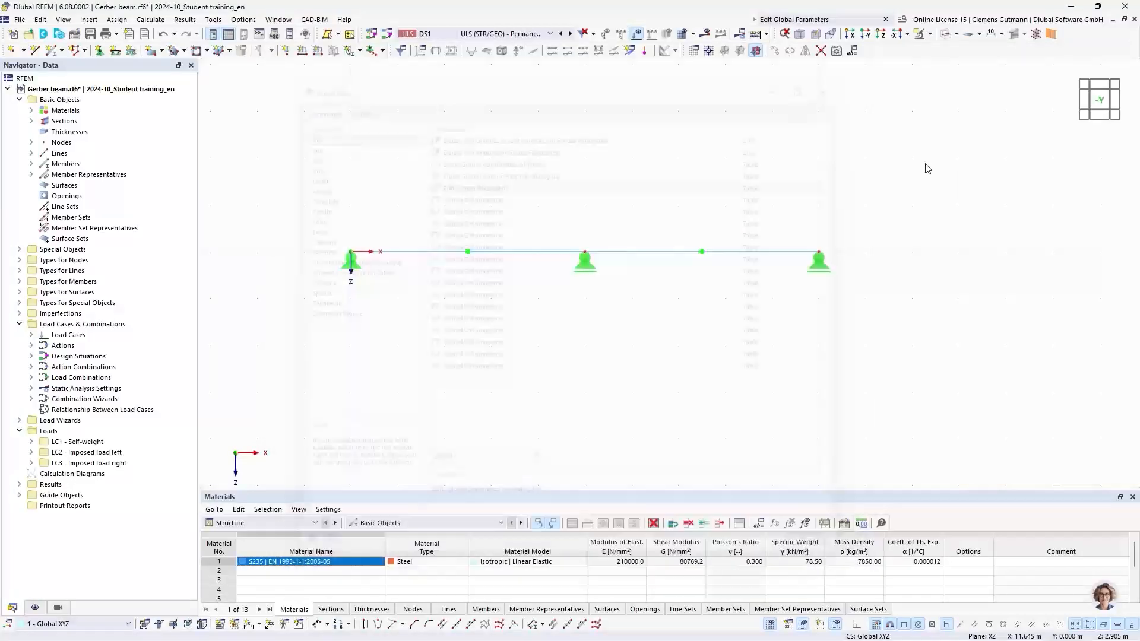
click(853, 52)
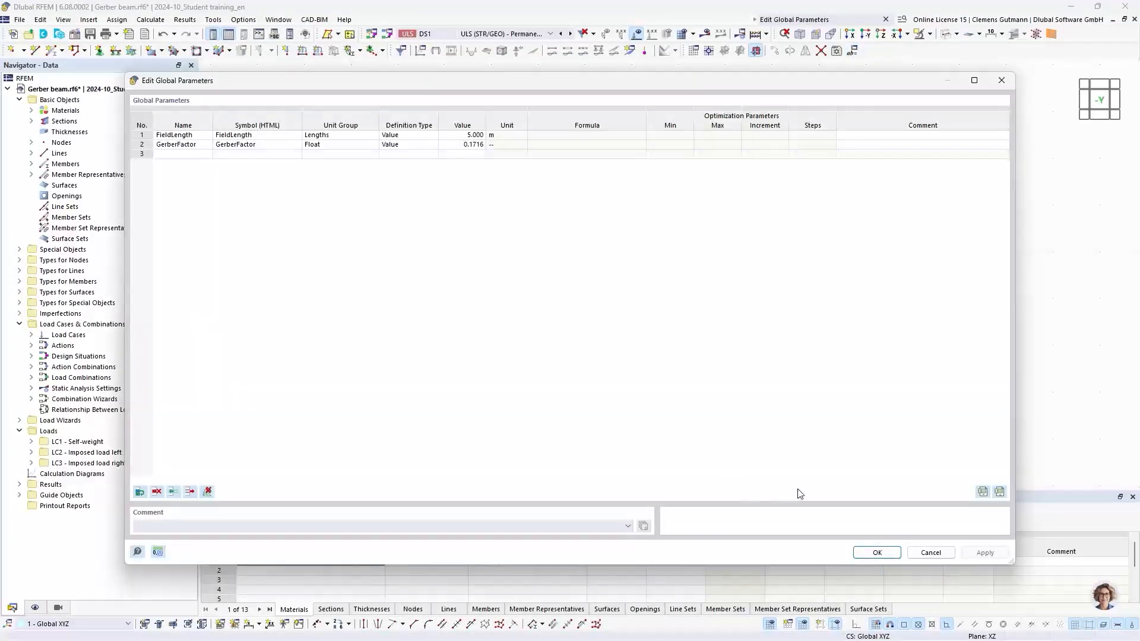
click(877, 552)
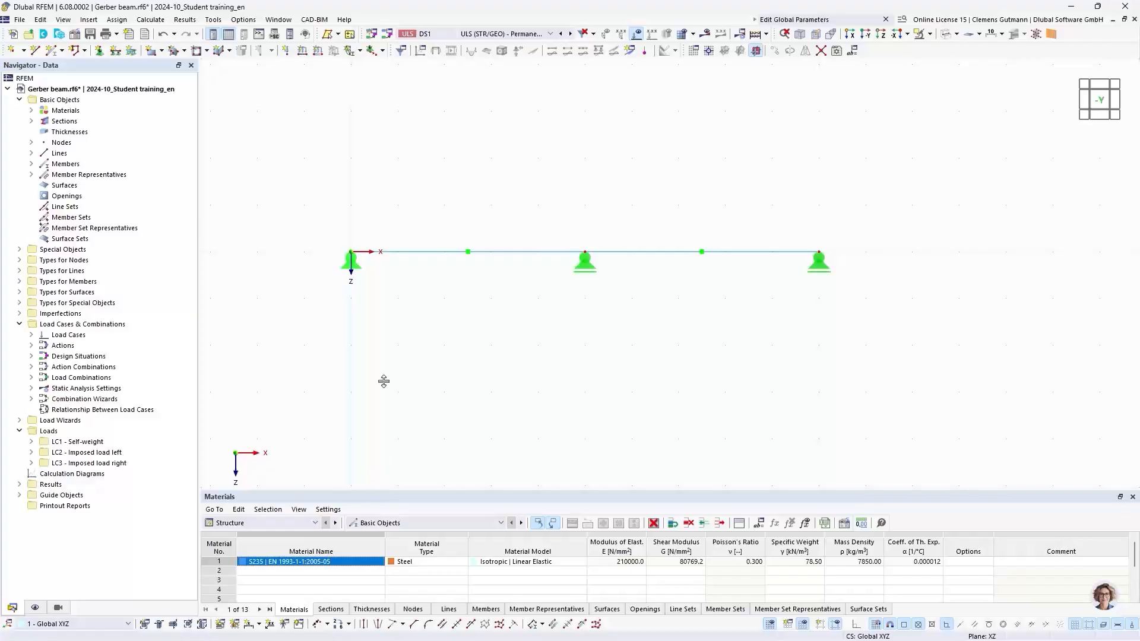
Link node 2's X coordinate to the FieldLength global parameter in the Nodes table's node dialog.
drag(383, 381, 387, 349)
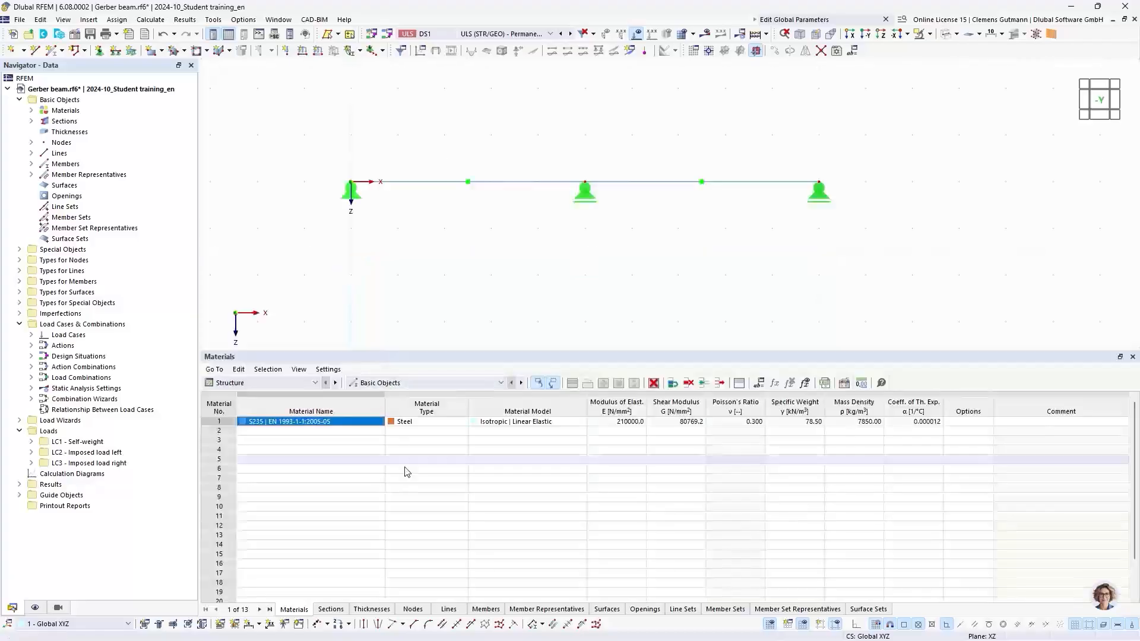
click(414, 609)
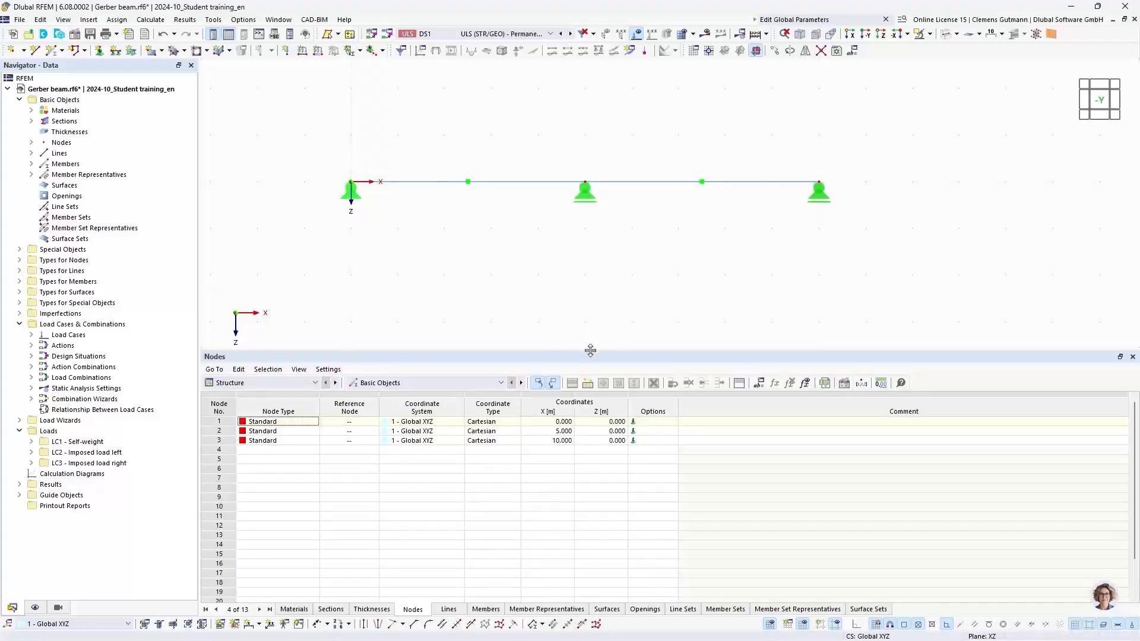
drag(598, 355, 605, 404)
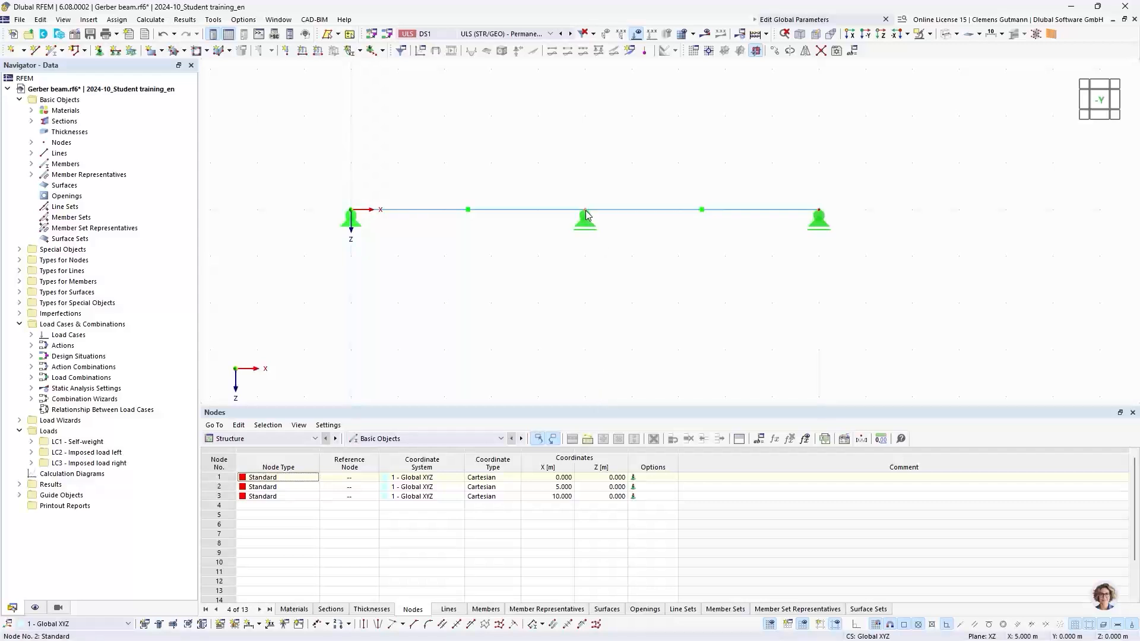
mouse_move(586, 215)
double_click(585, 215)
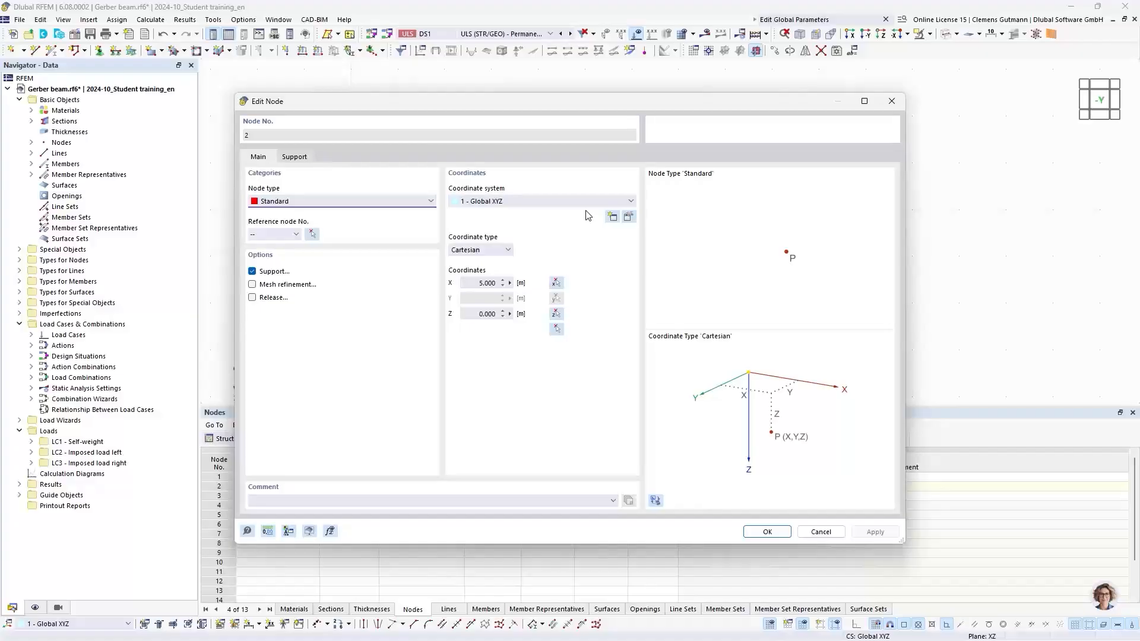
click(510, 285)
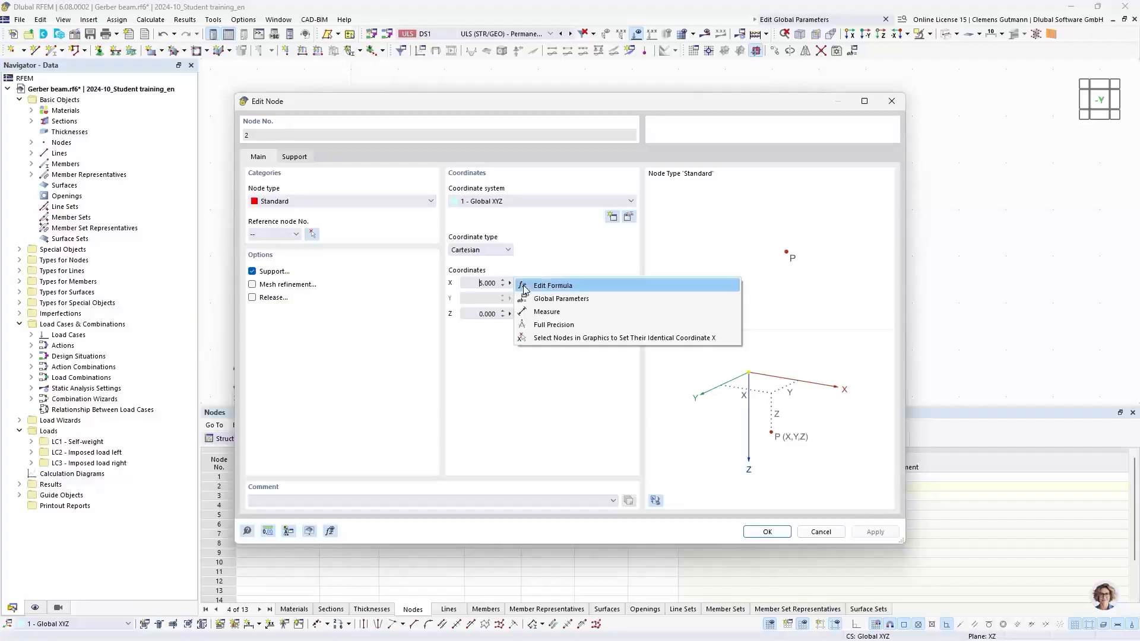
click(562, 298)
click(190, 136)
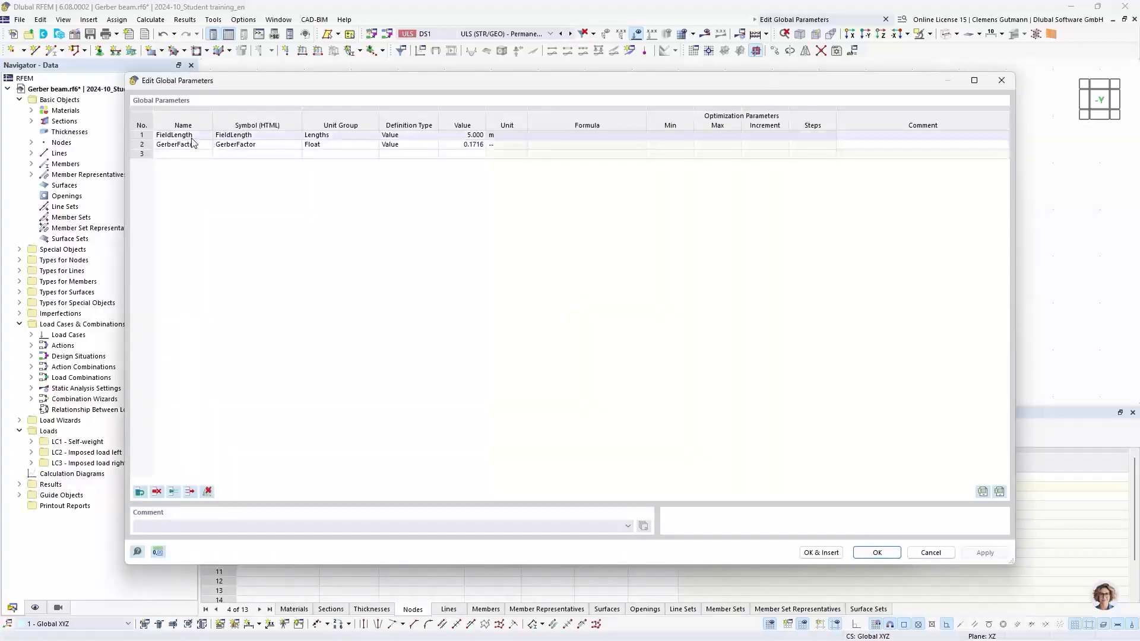
click(191, 137)
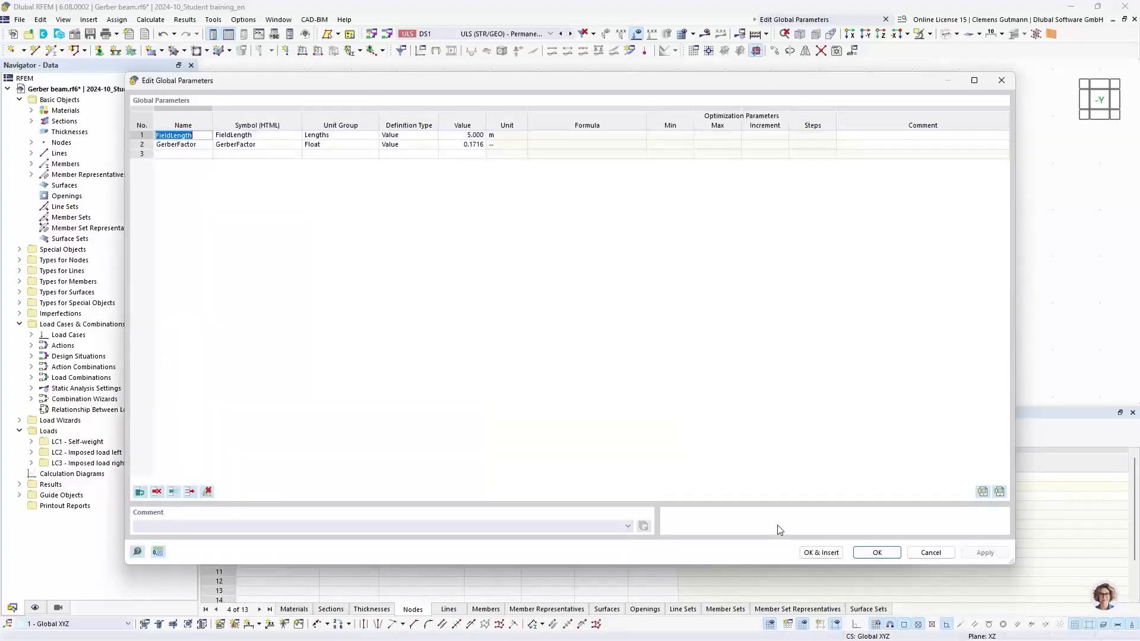
click(808, 553)
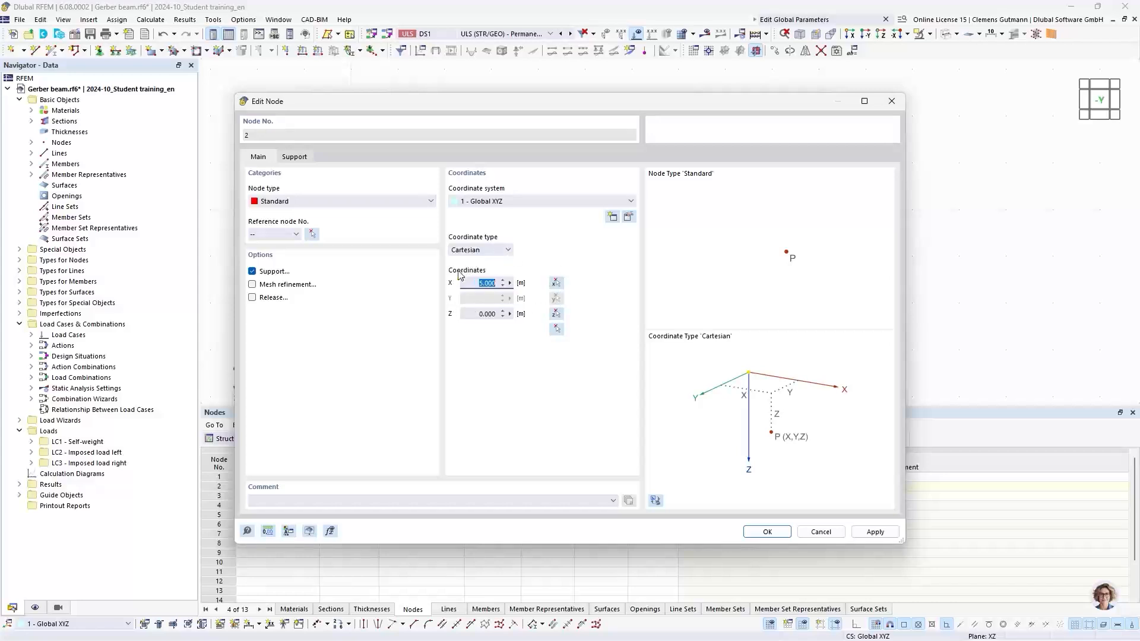
click(509, 282)
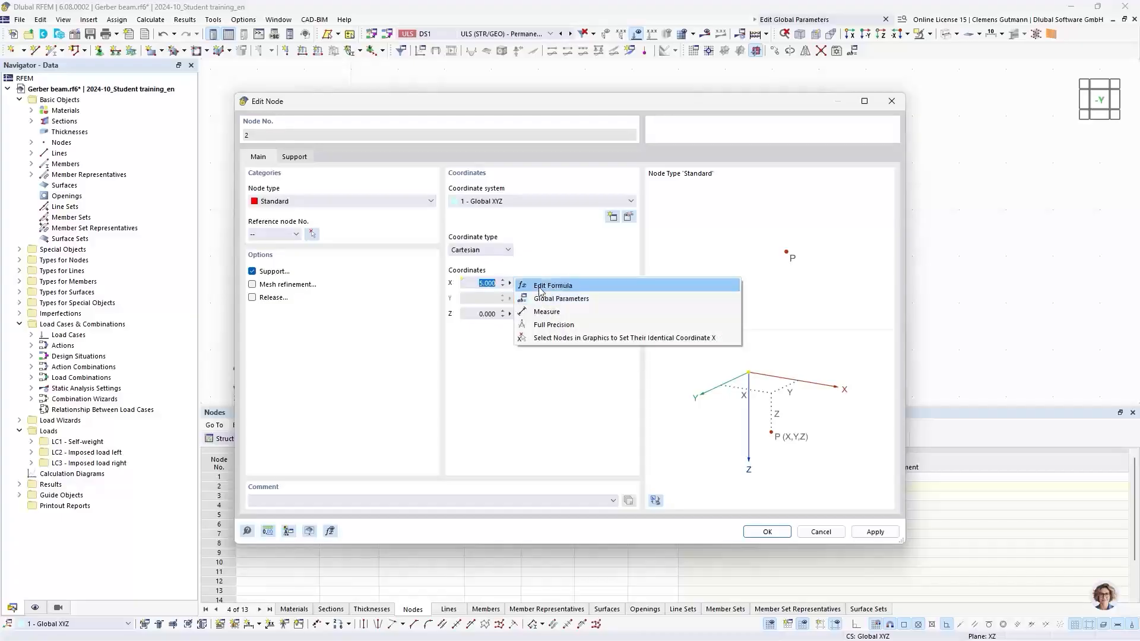
click(545, 263)
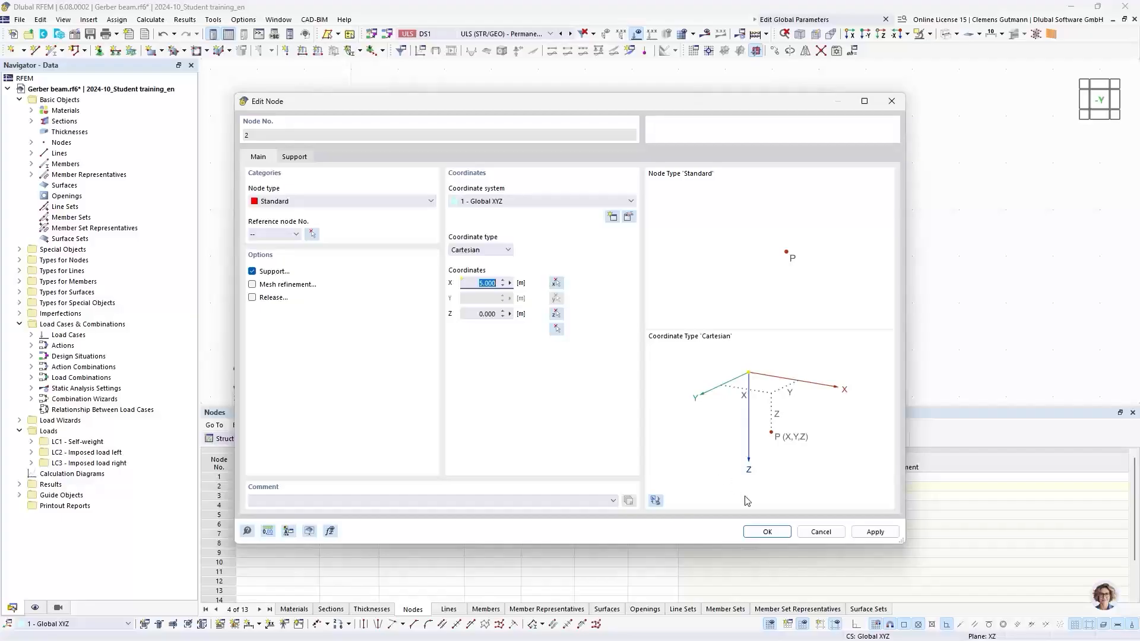
click(768, 533)
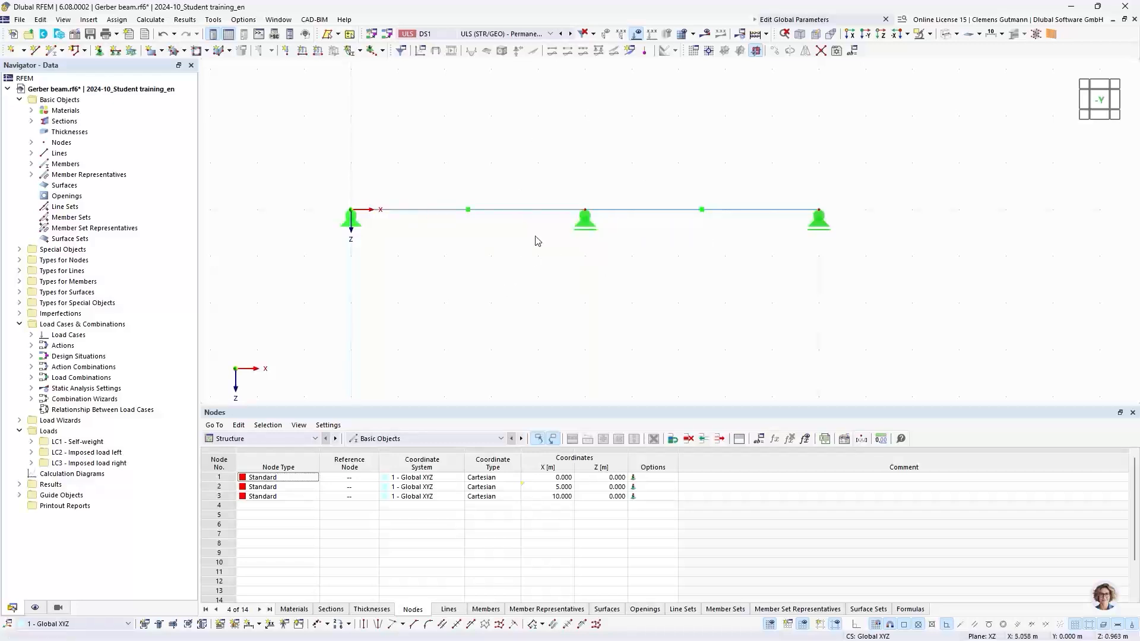
double_click(585, 214)
click(820, 532)
Set node 3's X coordinate to the formula 2*FieldLength and confirm the node.
double_click(819, 213)
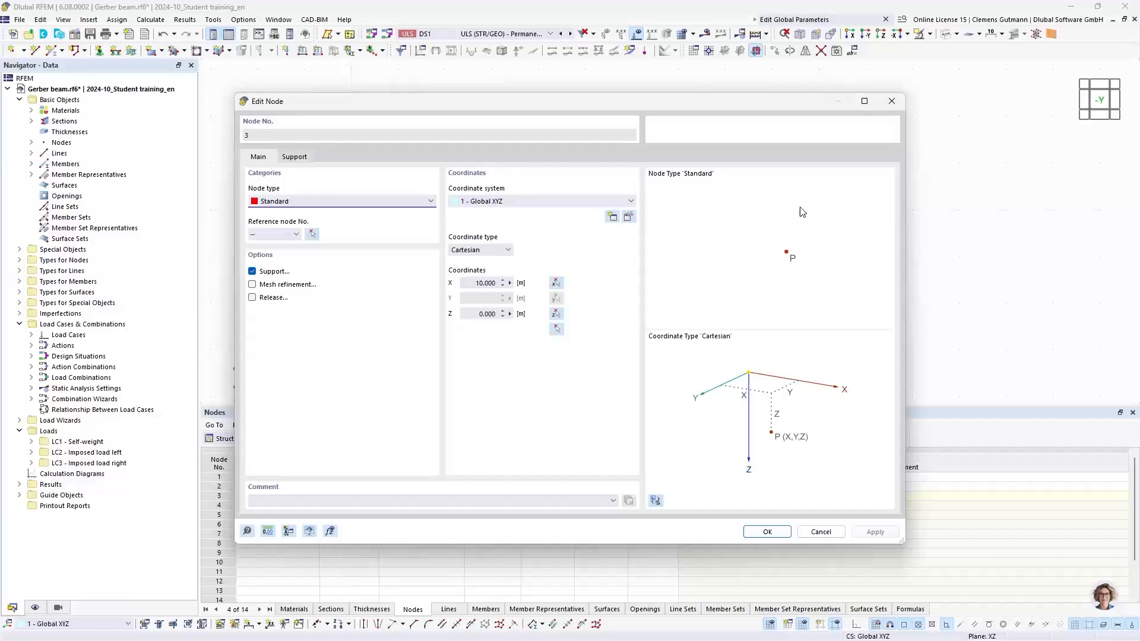
click(509, 283)
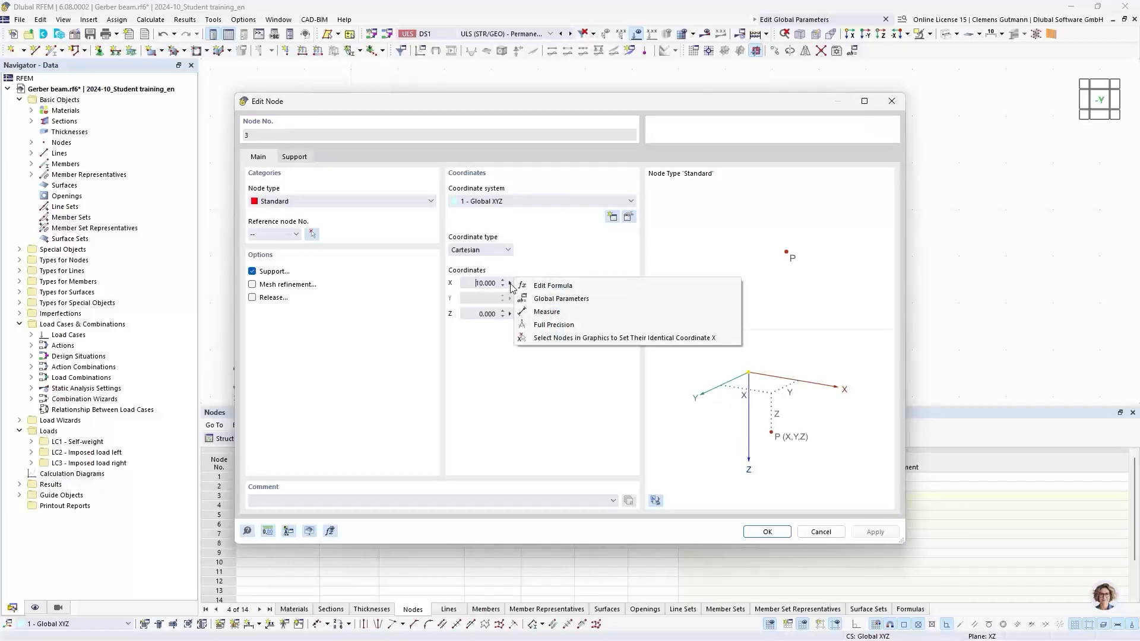
click(522, 286)
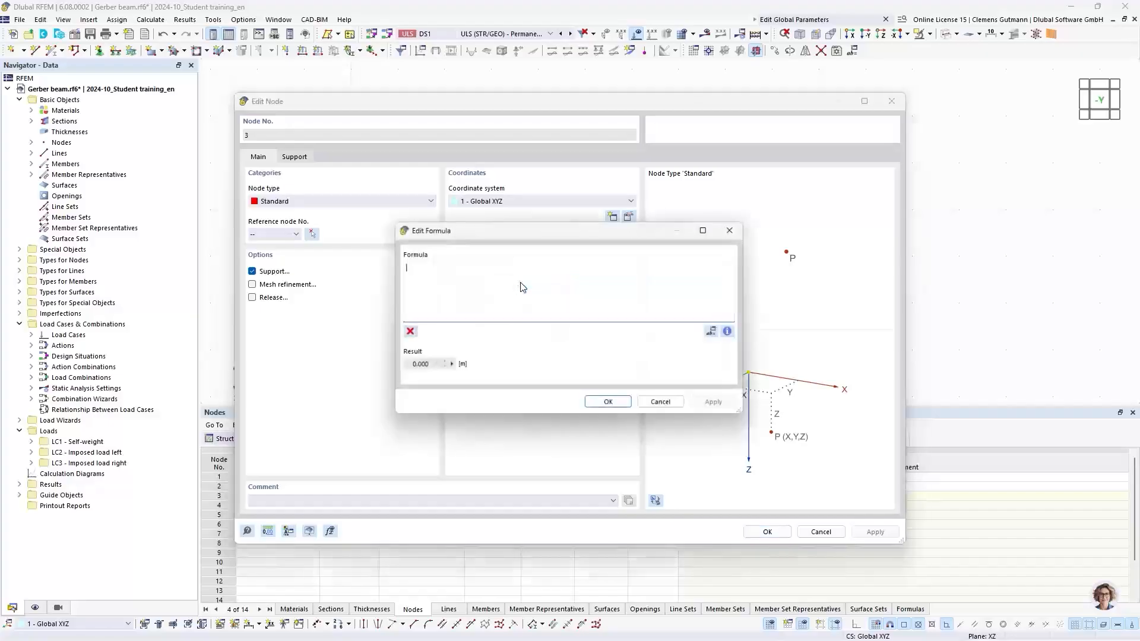
drag(532, 245, 690, 262)
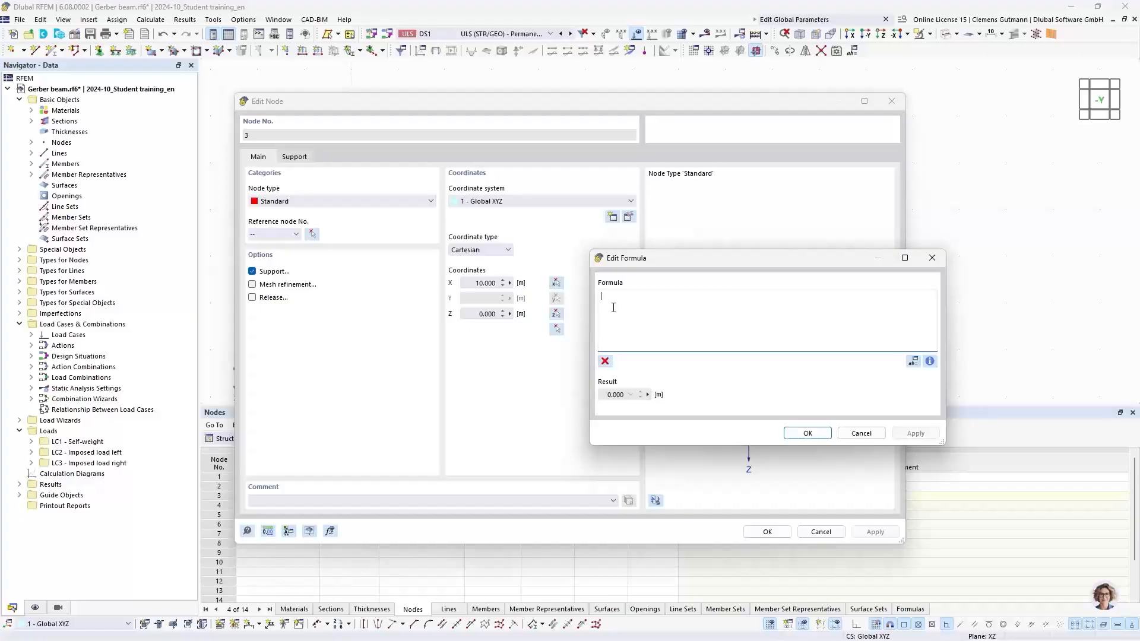
text(2*f)
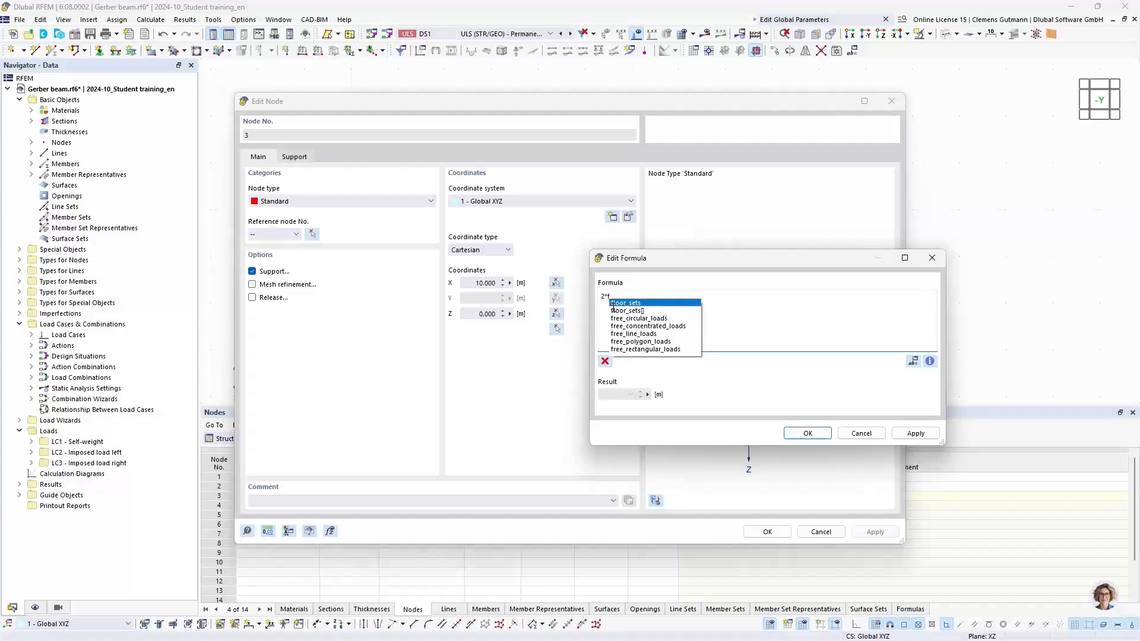
text(ie)
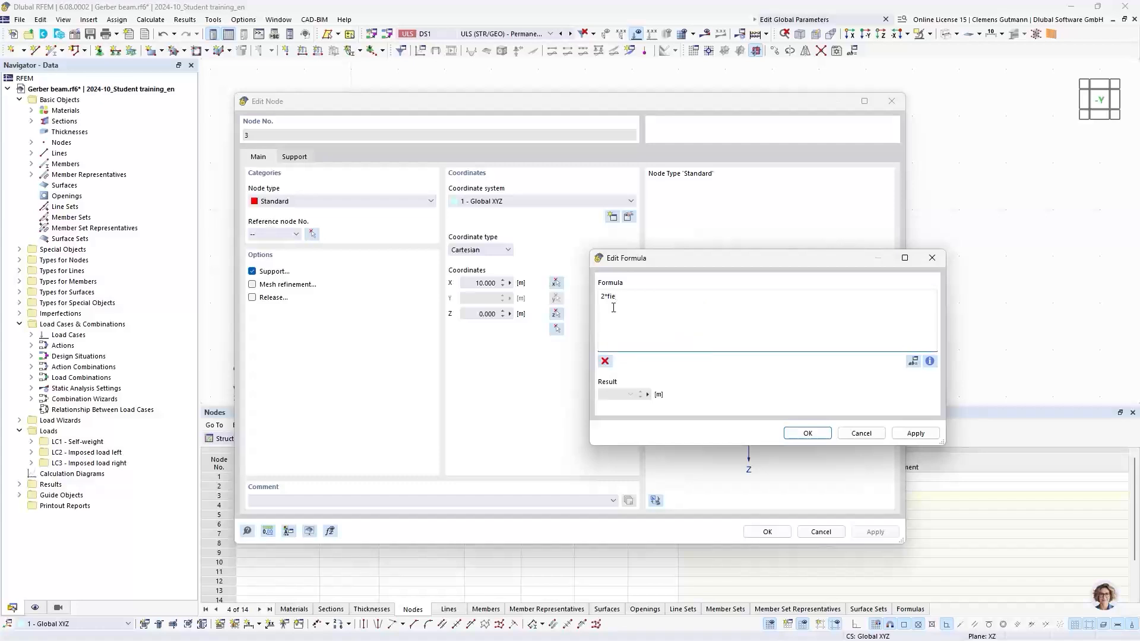
key(BackSpace)
key(BackSpace)
key(BackSpace)
text(Fi)
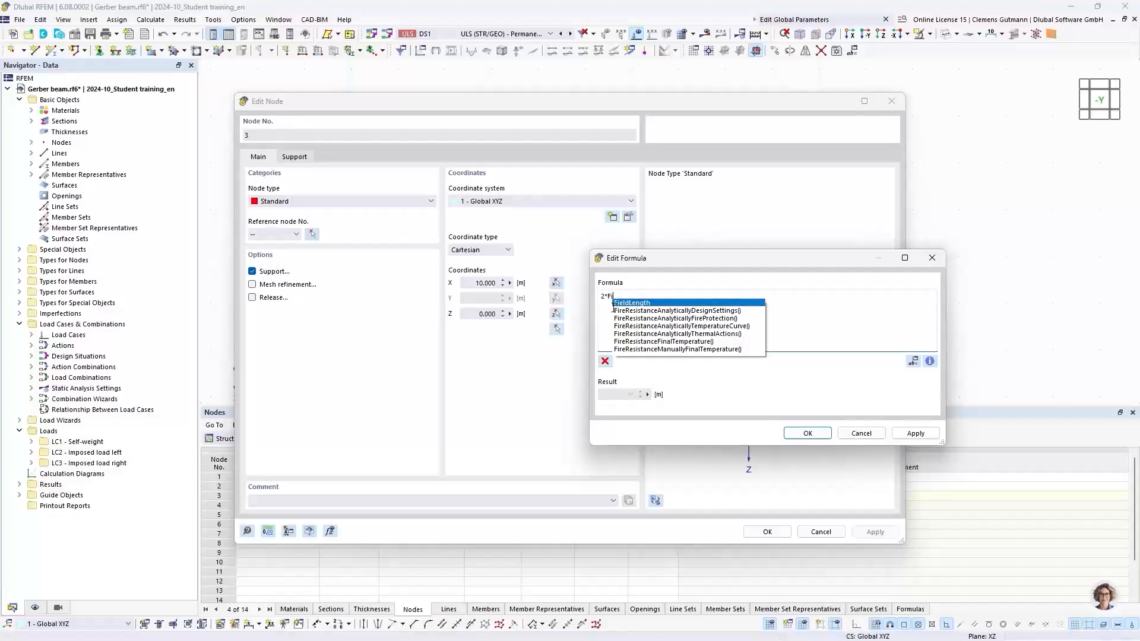
text(e)
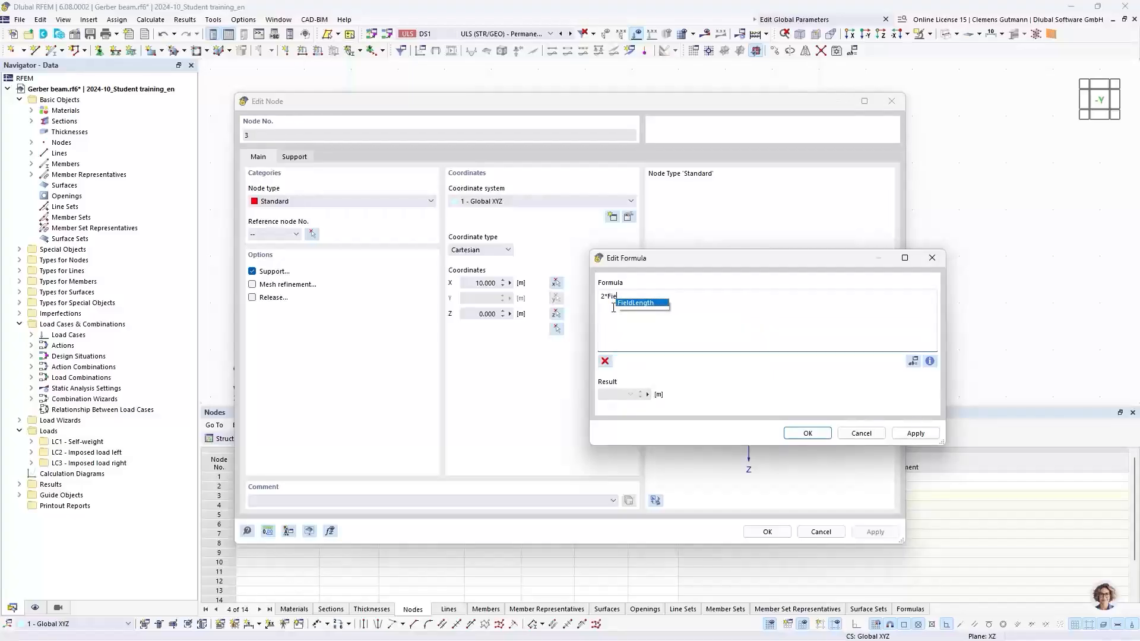
click(647, 304)
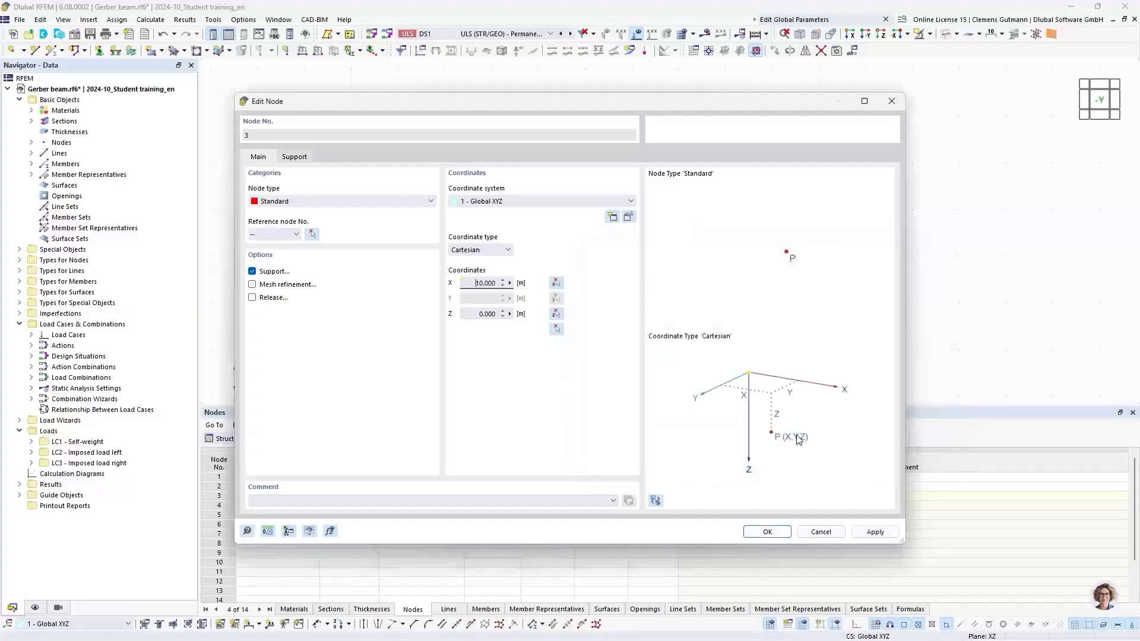
click(798, 436)
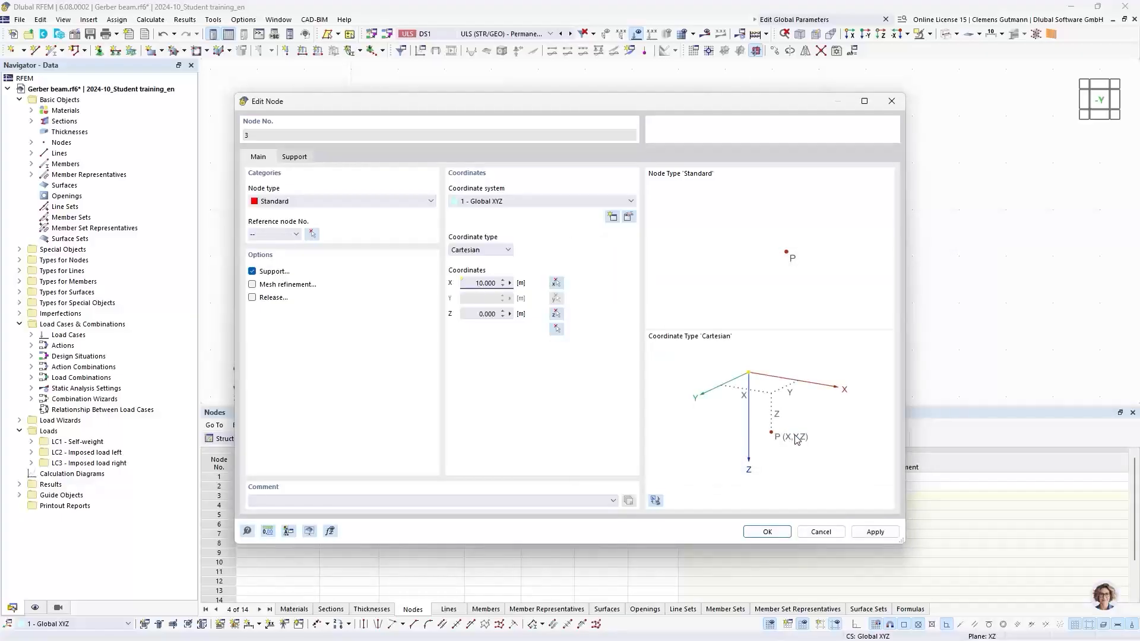
click(768, 532)
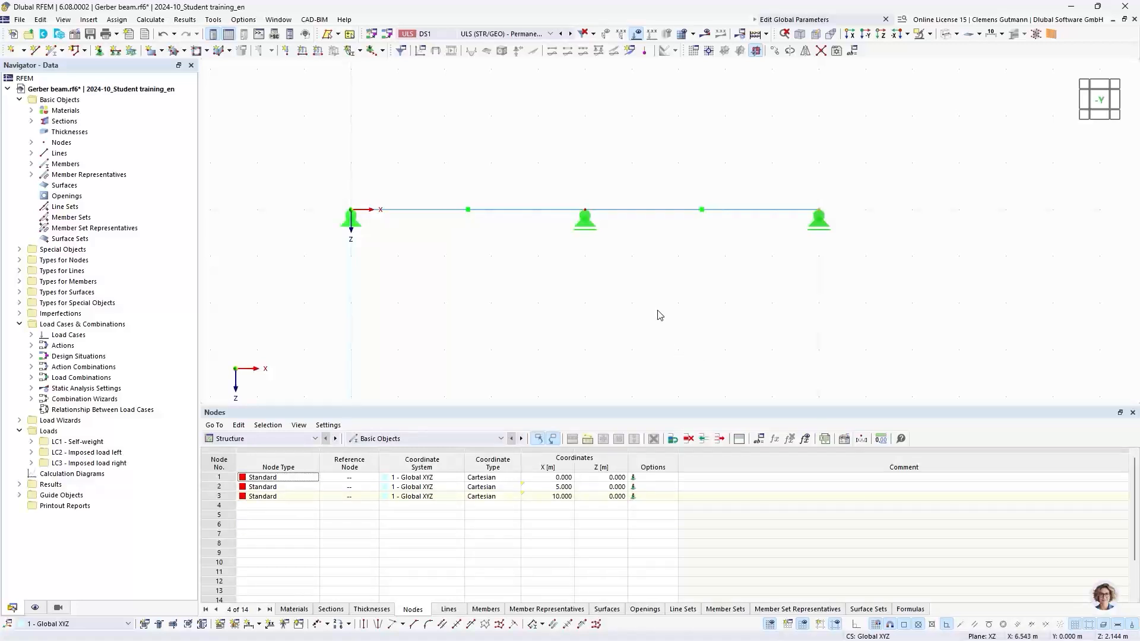
Divide member 2 by distance, placing a new node 1.000 m from the member start.
right_click(645, 214)
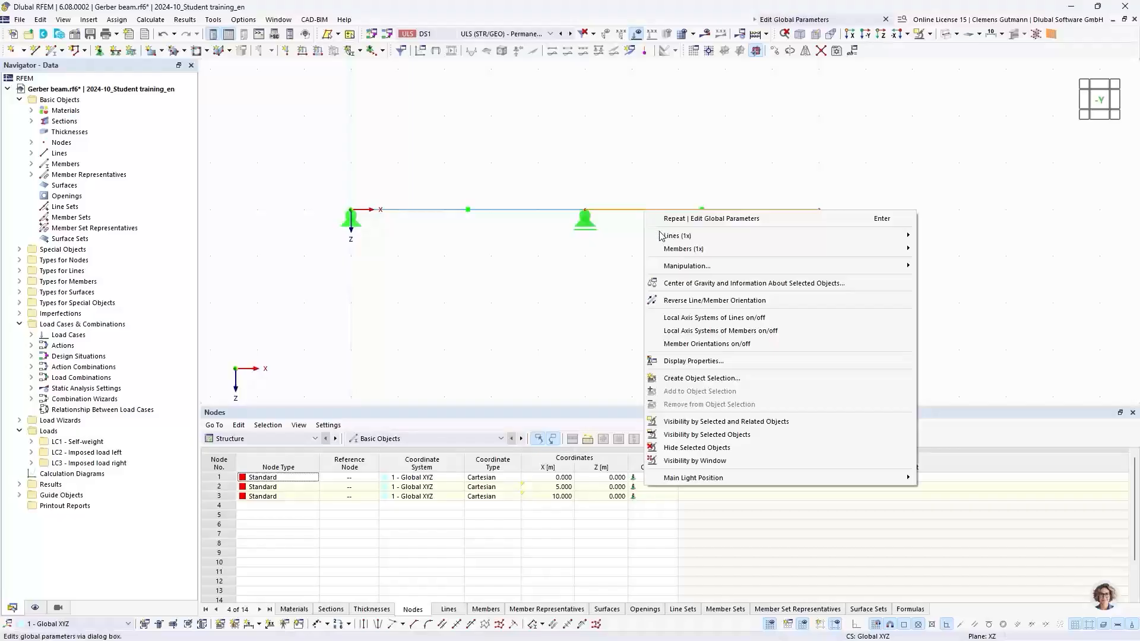
mouse_move(764, 252)
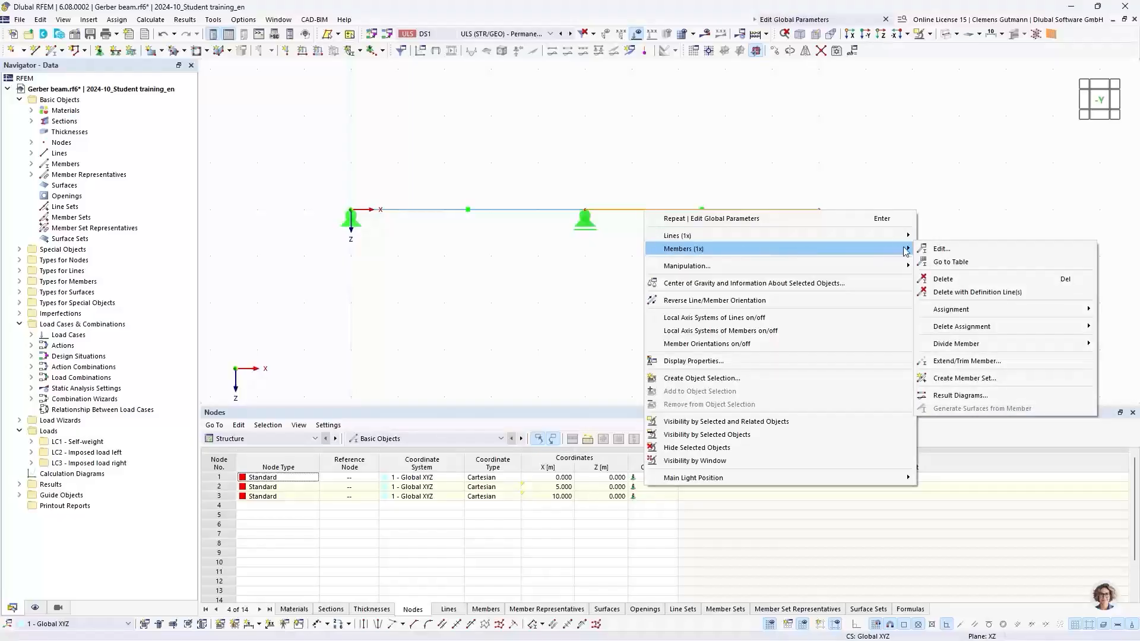
mouse_move(952, 344)
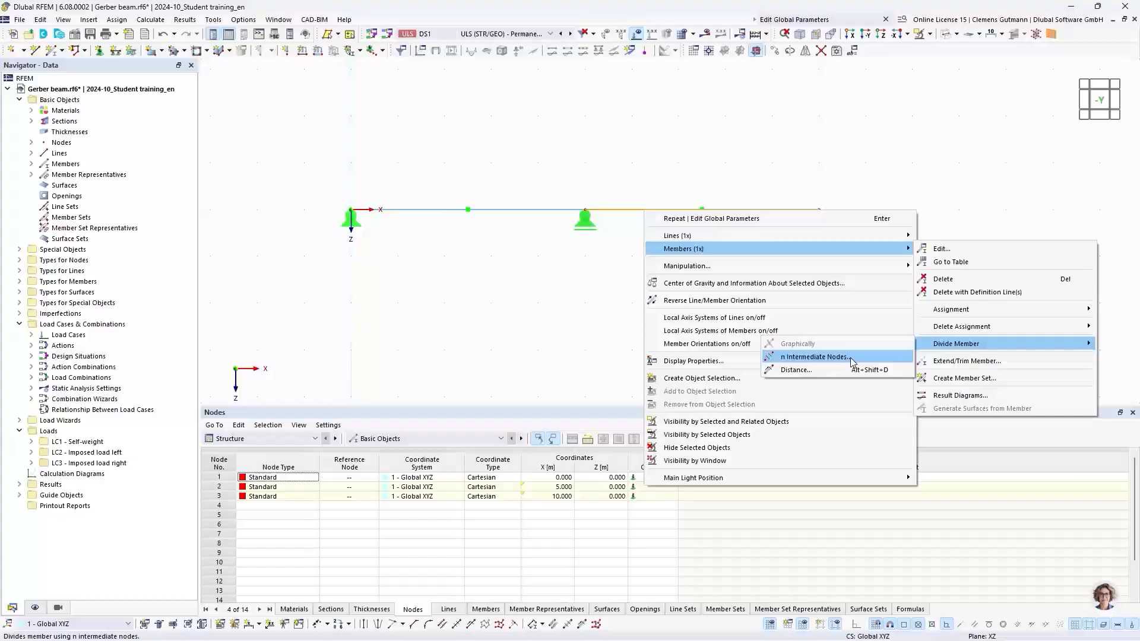
click(796, 370)
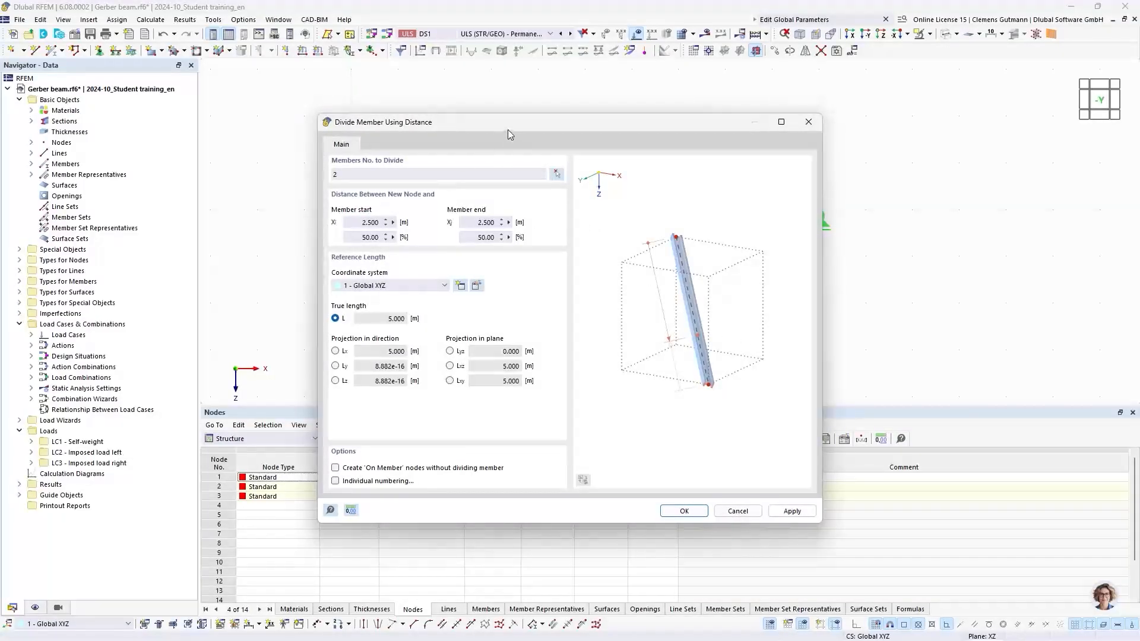
drag(512, 124, 439, 258)
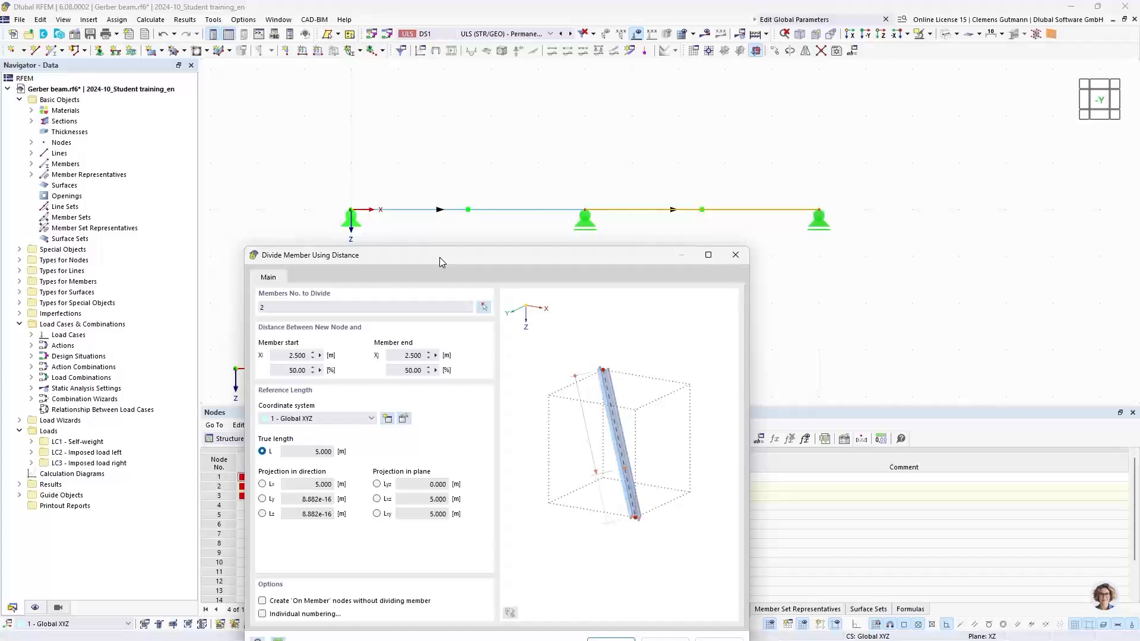
click(290, 356)
drag(289, 356, 328, 364)
text(1)
key(Tab)
drag(590, 262, 597, 175)
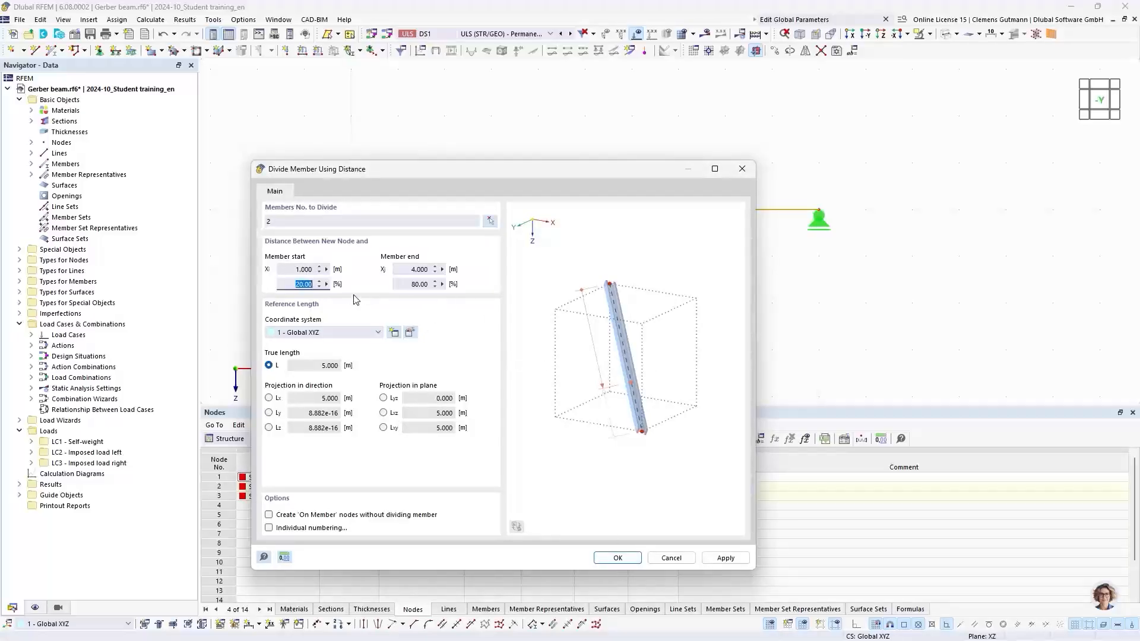
click(619, 560)
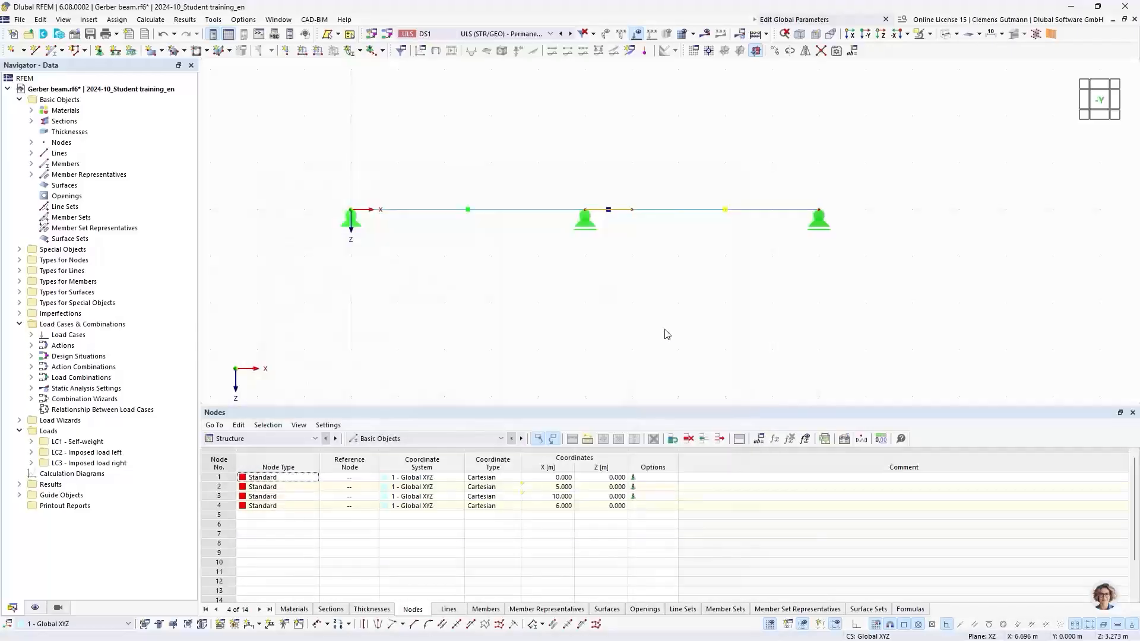
Set the new node 4's X coordinate to the formula (1+GerberFactor)*FieldLength.
click(640, 296)
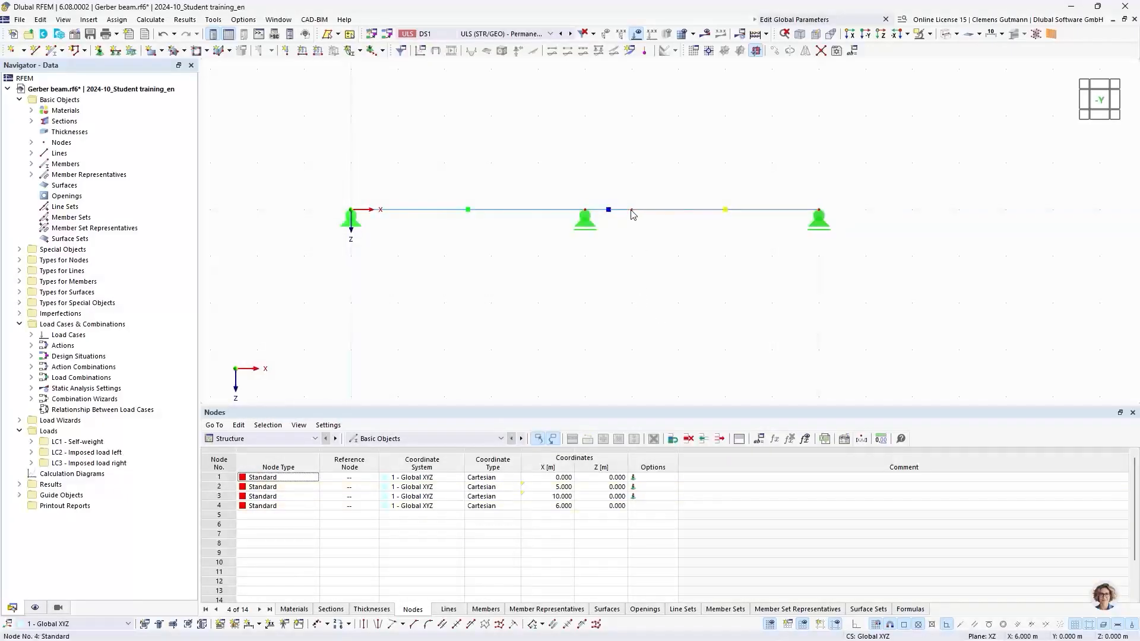
double_click(631, 214)
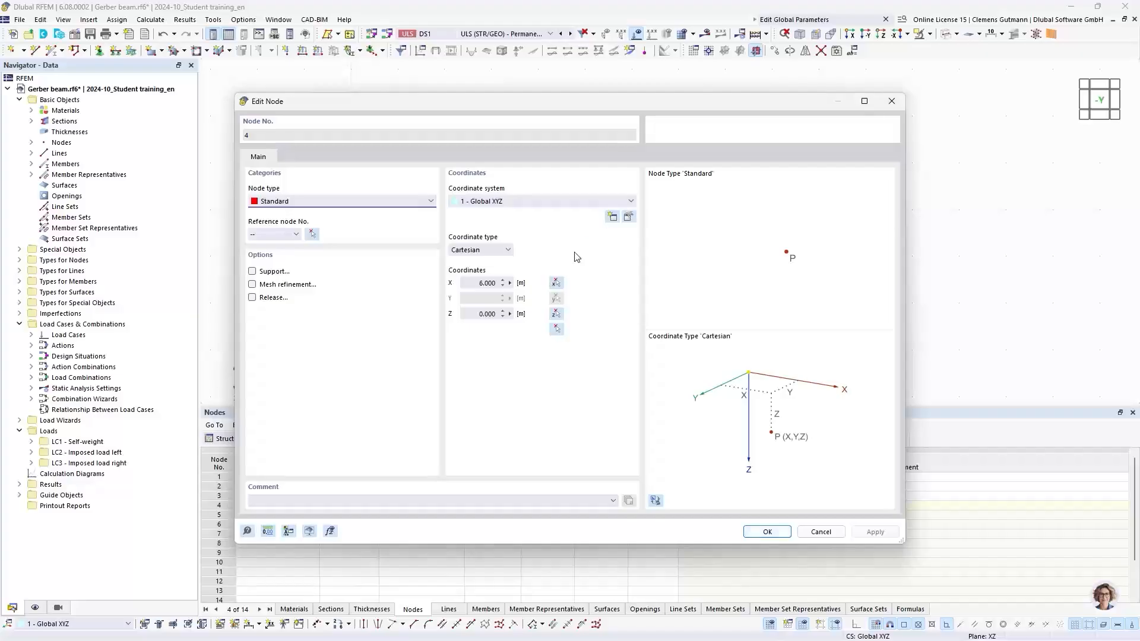
click(511, 283)
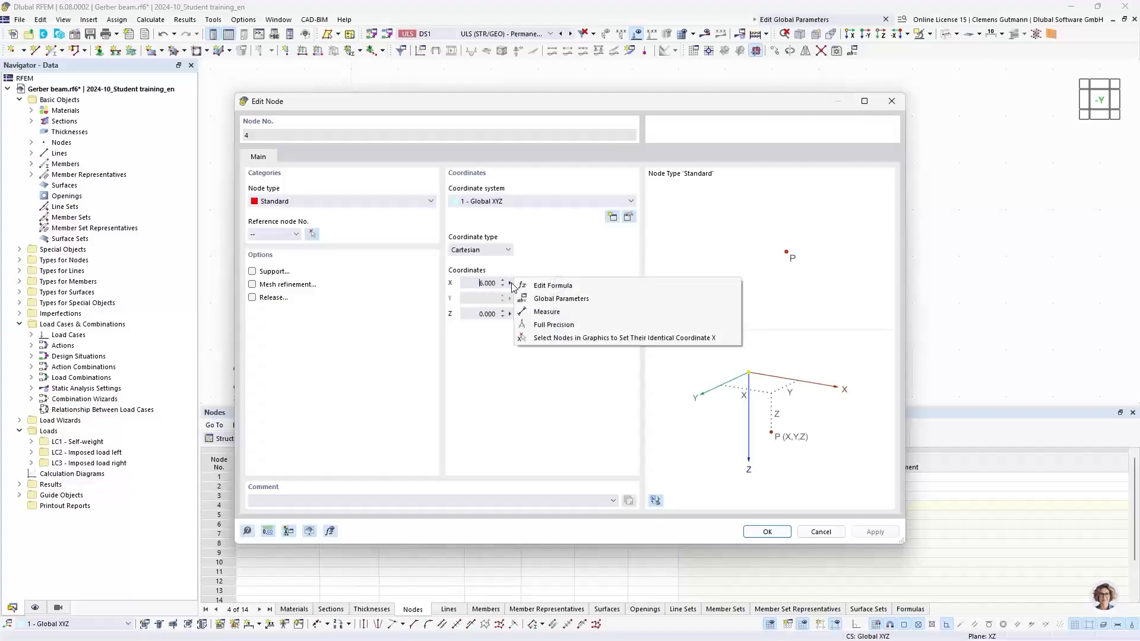
click(577, 287)
drag(537, 236, 729, 289)
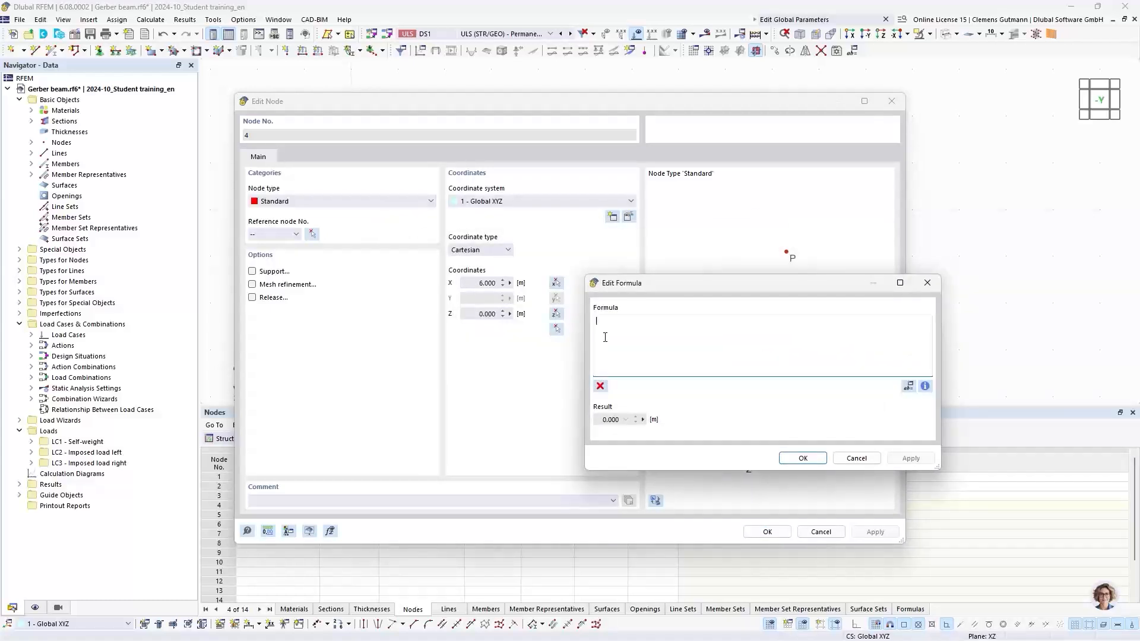
text((1+Ger)
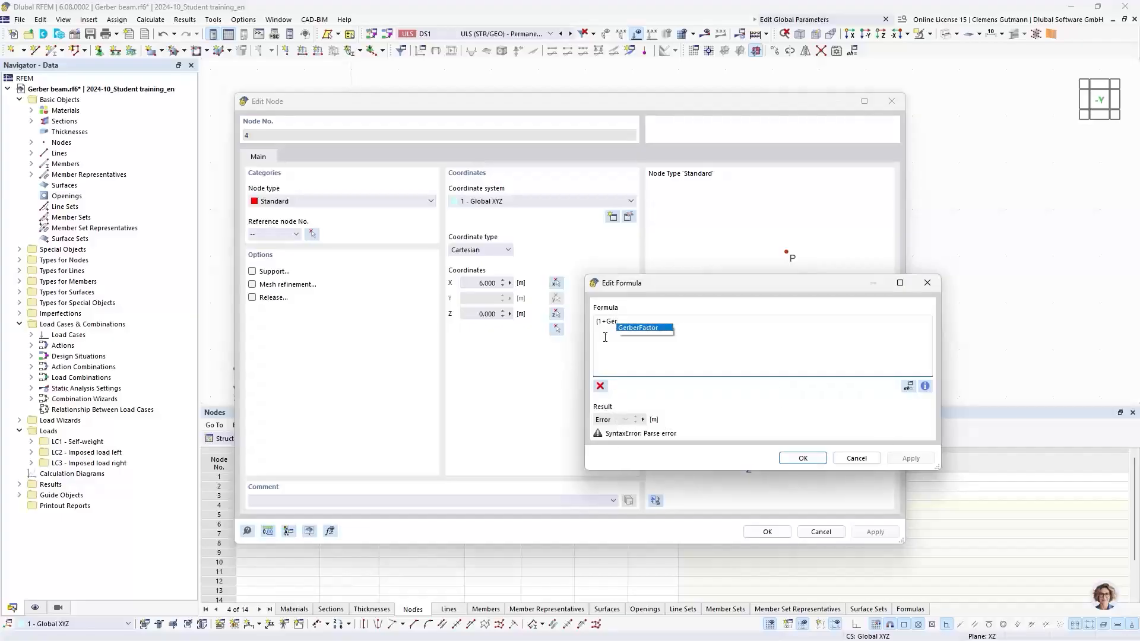
key(Return)
text())
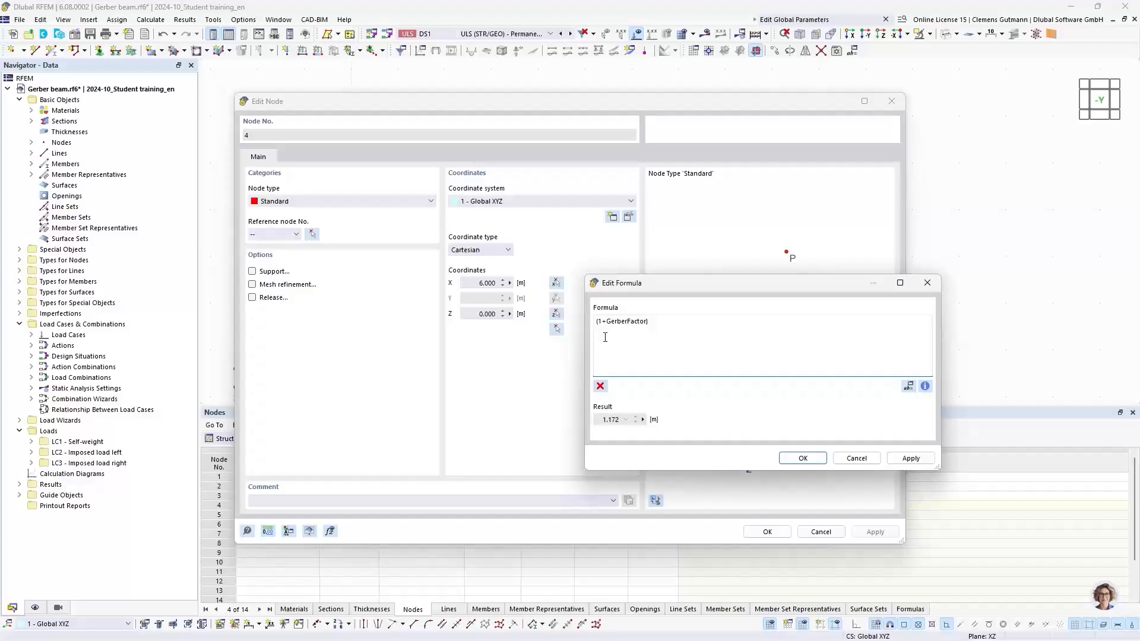
text(*F)
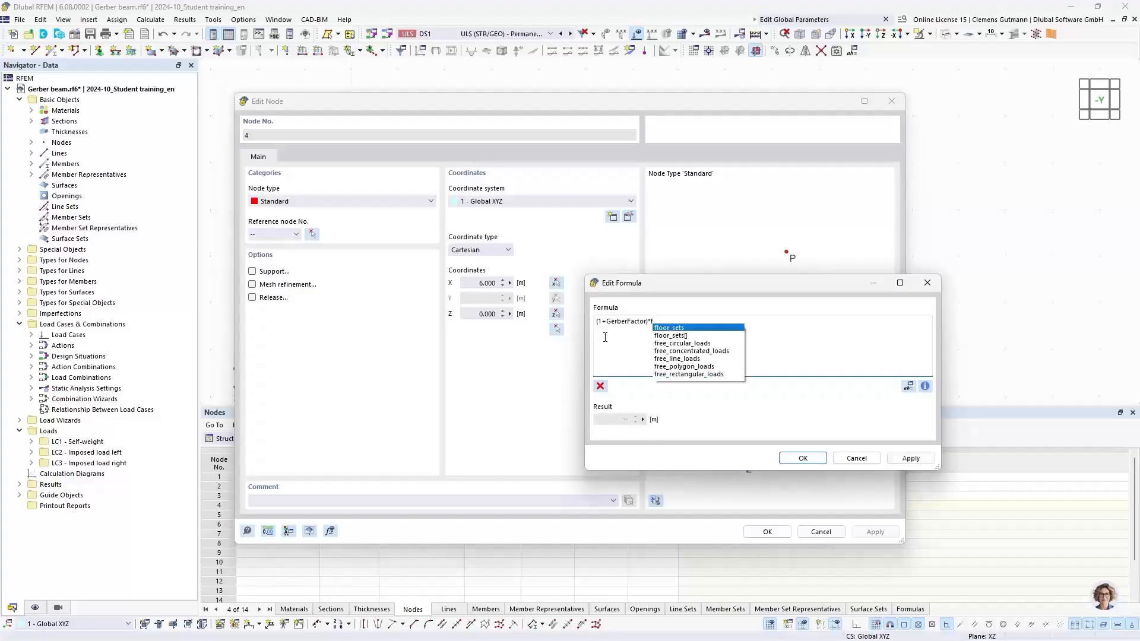
text(ie)
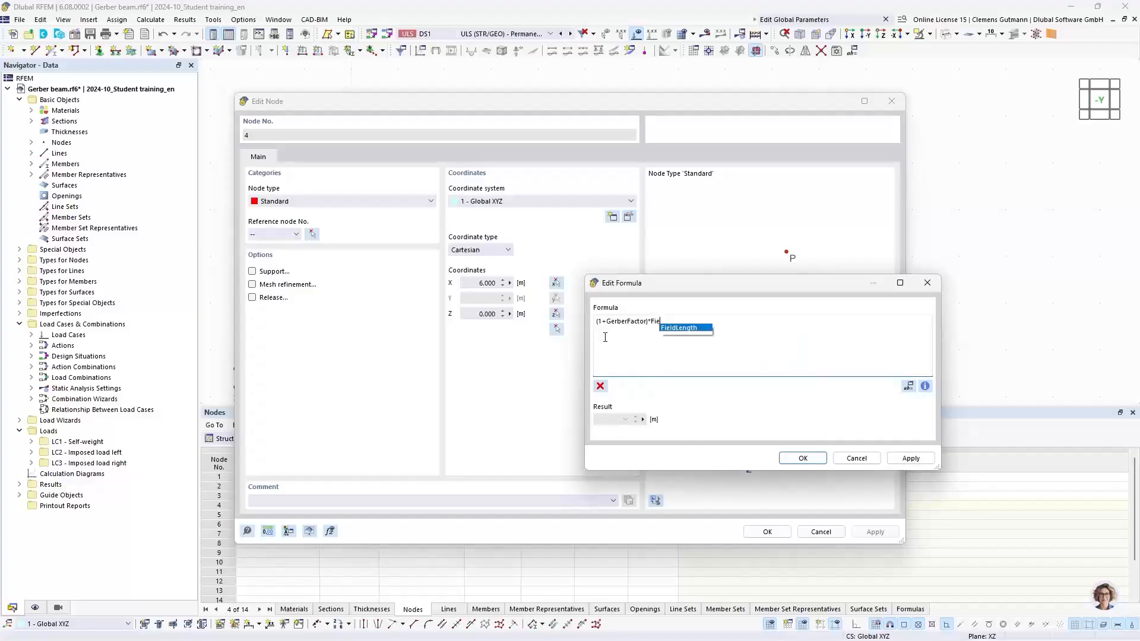
key(Return)
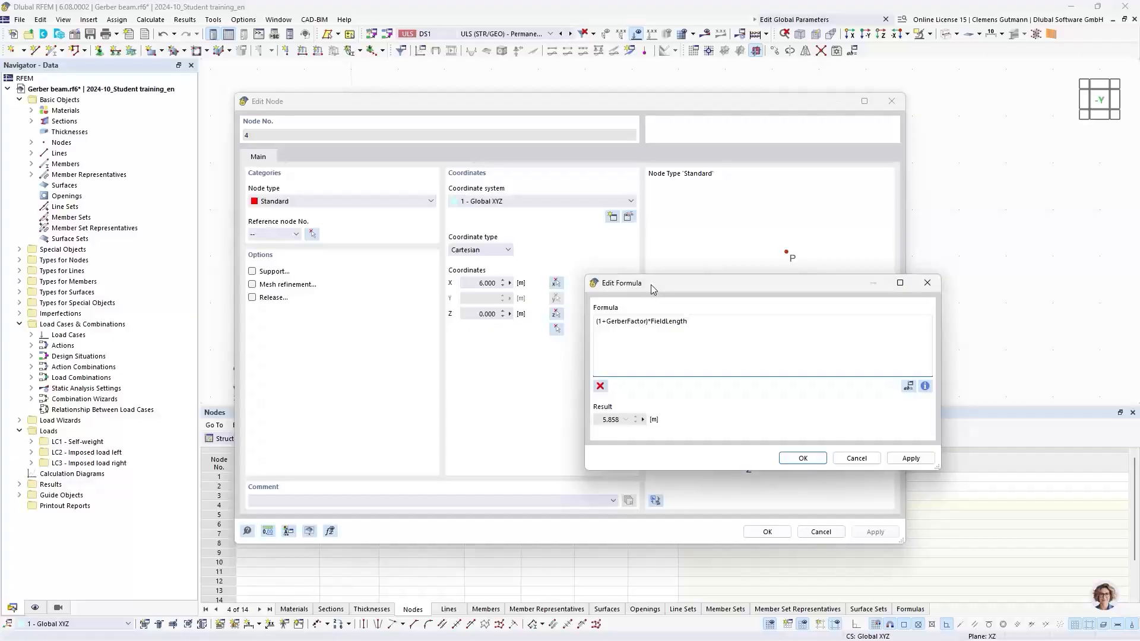
drag(651, 284, 606, 251)
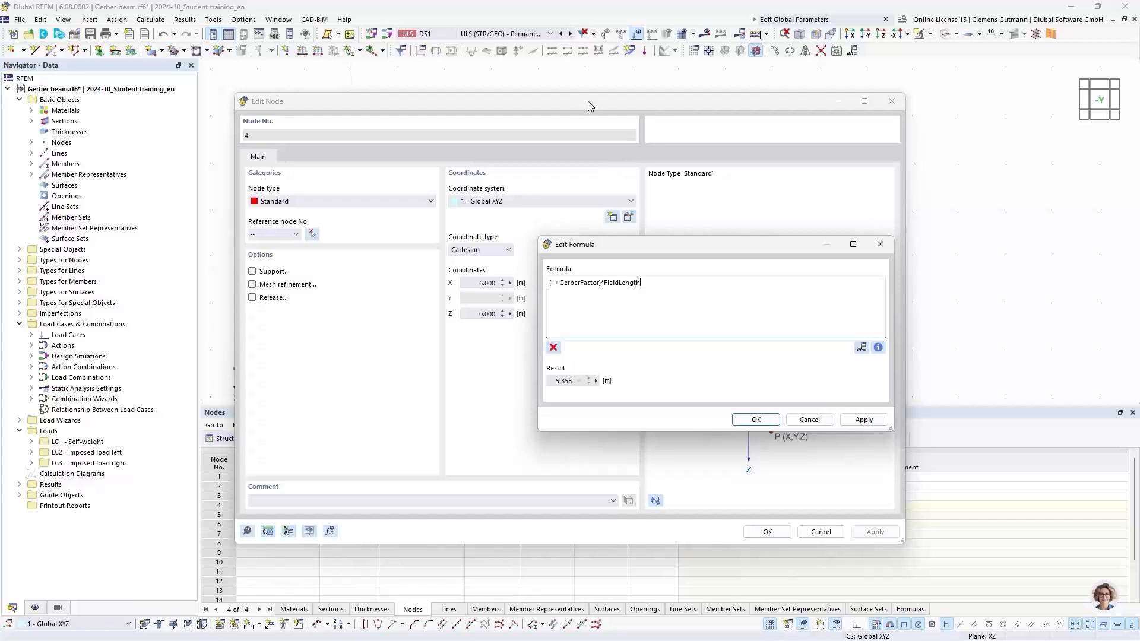
drag(592, 101, 798, 139)
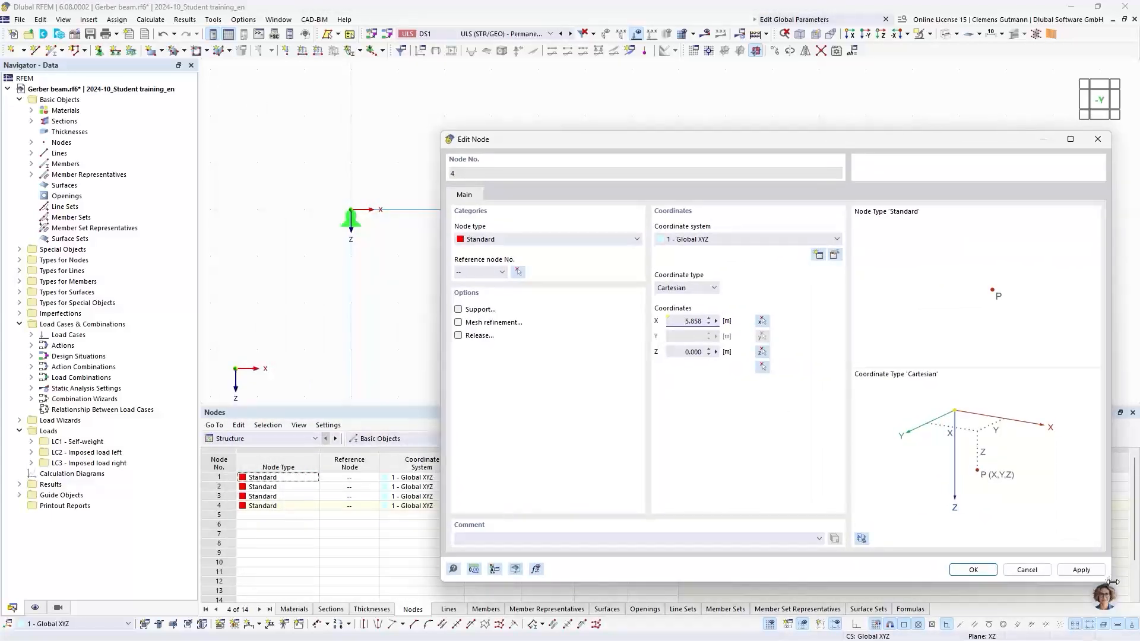
drag(1112, 582, 1033, 546)
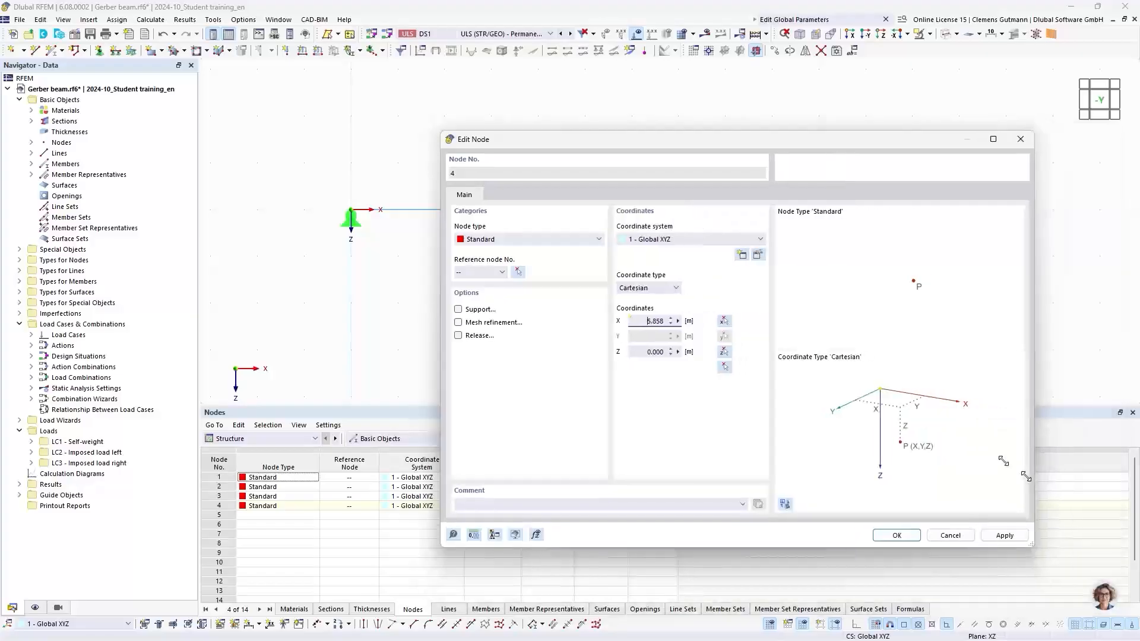
drag(682, 142, 531, 250)
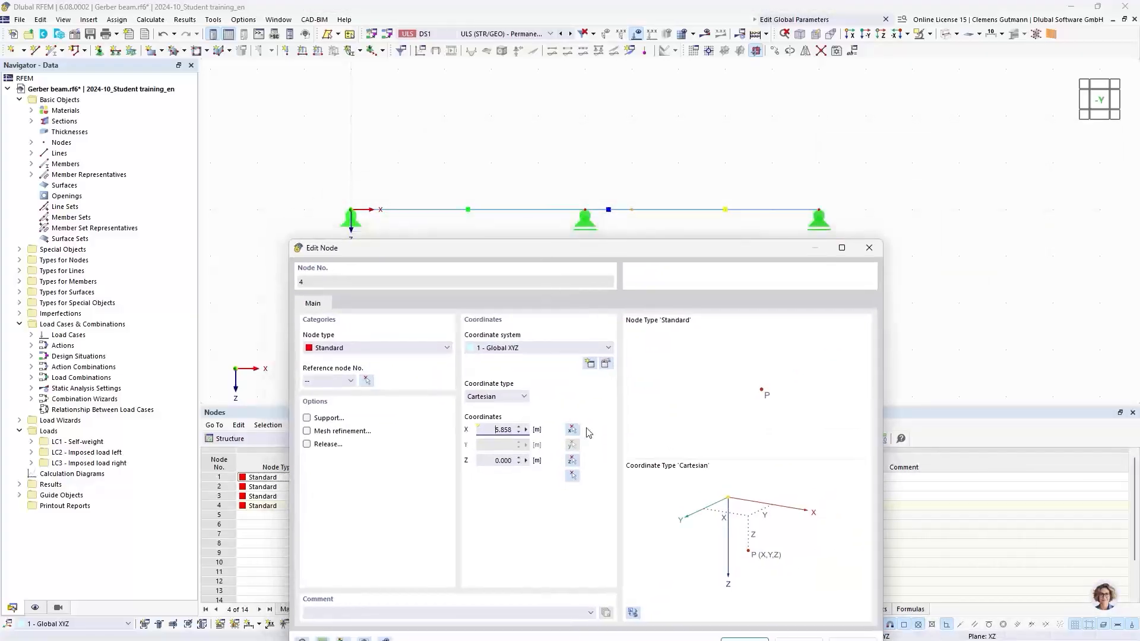
Reopen node 4's X formula and compare it with the Gerber beam slide in the presentation.
right_click(525, 431)
click(558, 430)
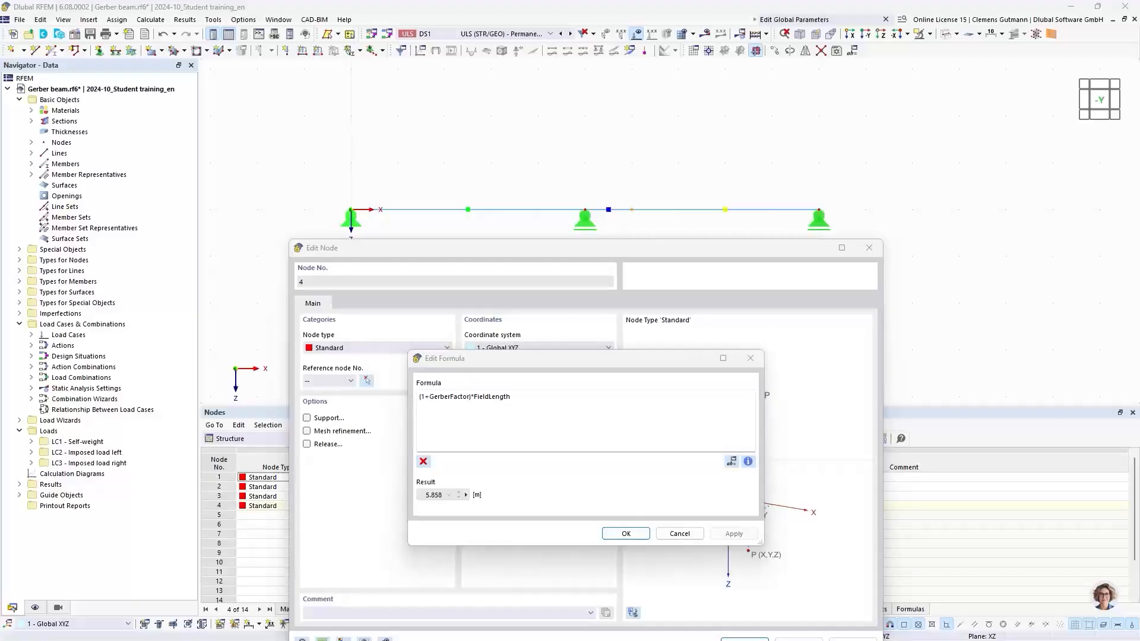
key(alt+Tab)
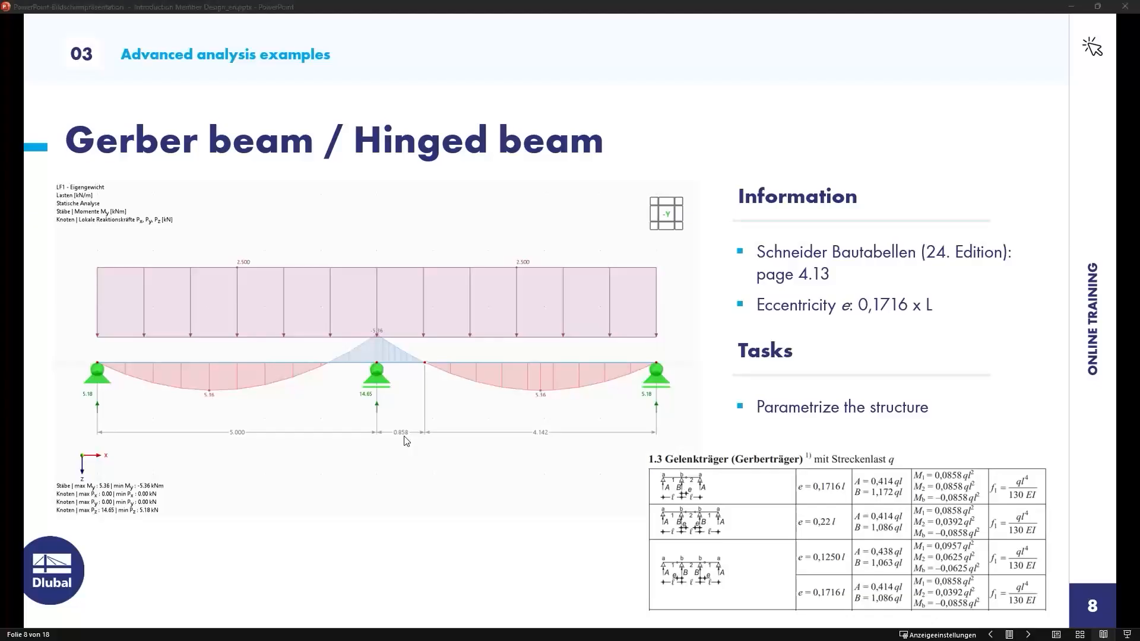
key(alt+Tab)
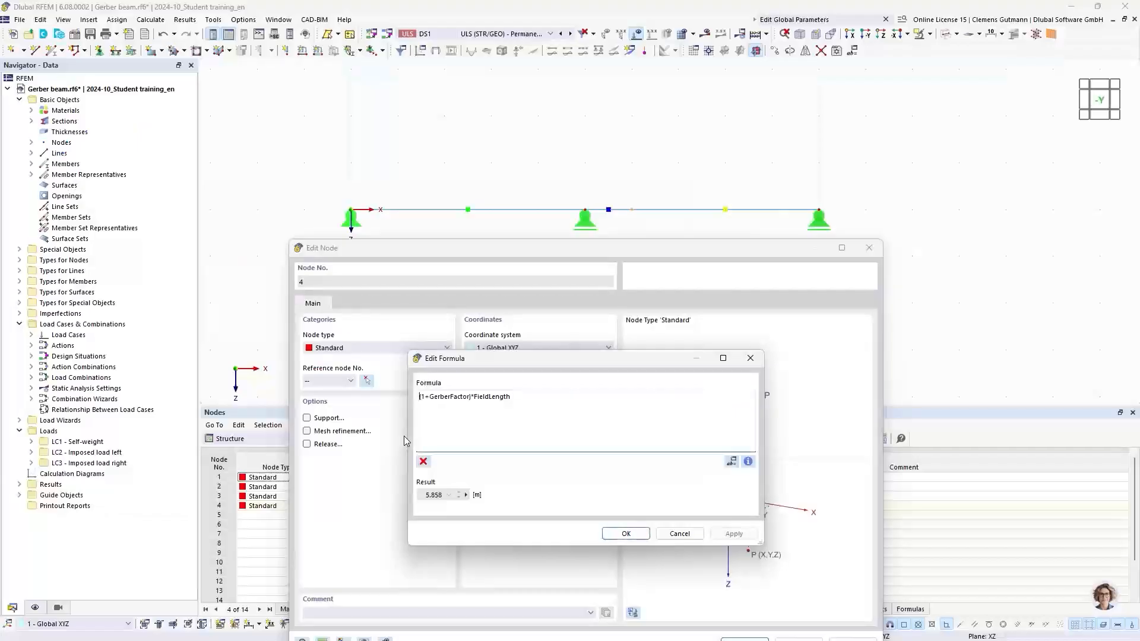
click(623, 534)
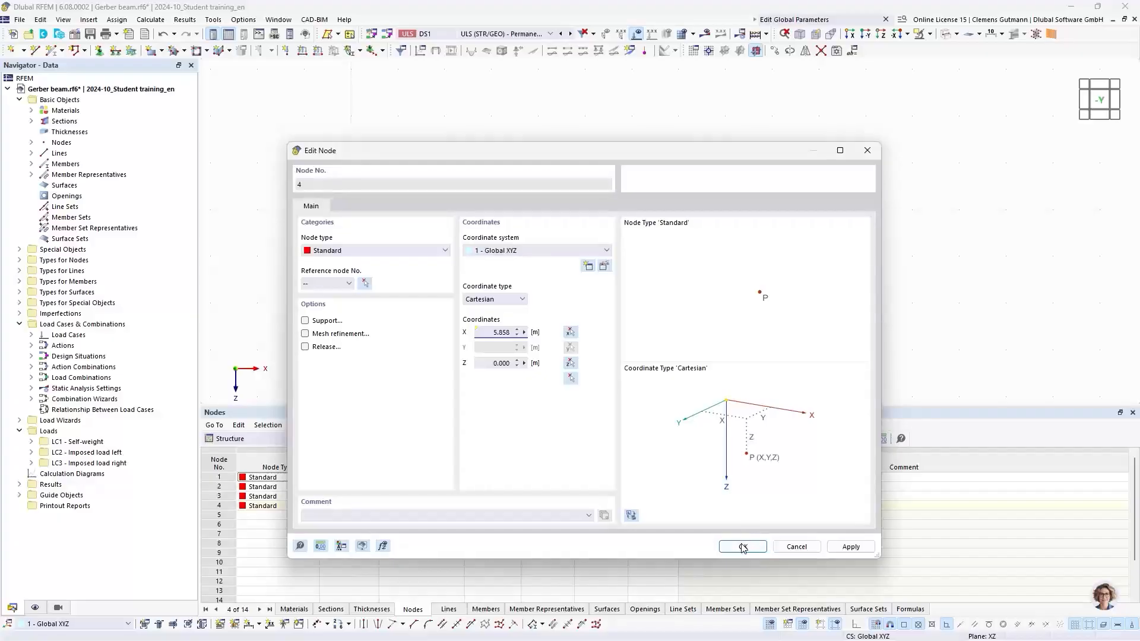
Add a linear dimension chain along the beam's nodes, placed in the second plane below the beam.
click(743, 546)
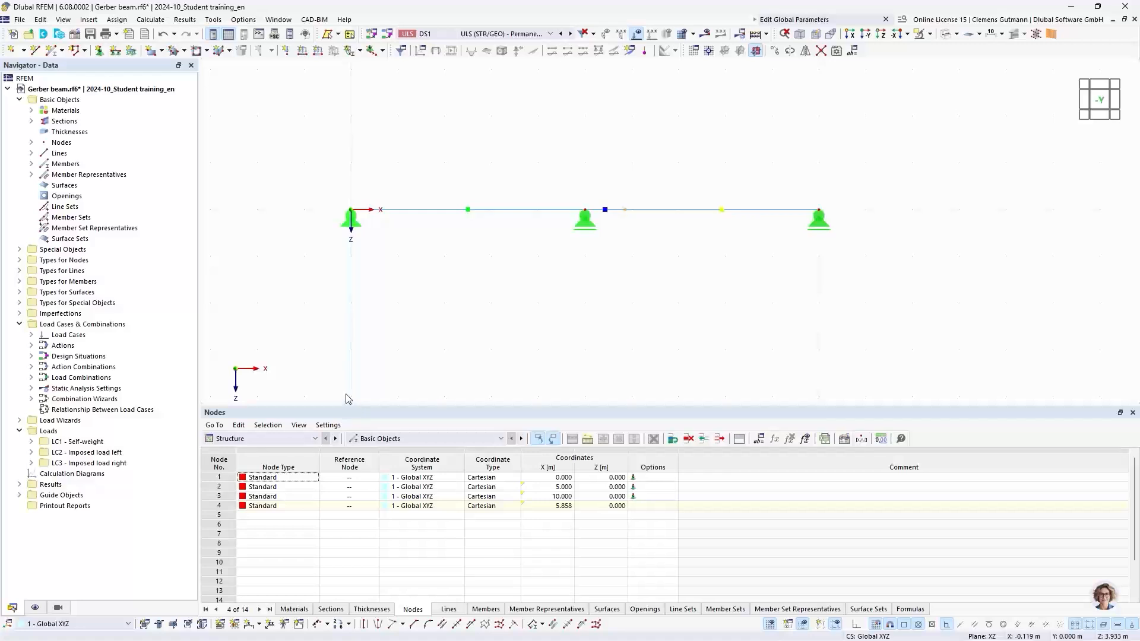
click(260, 623)
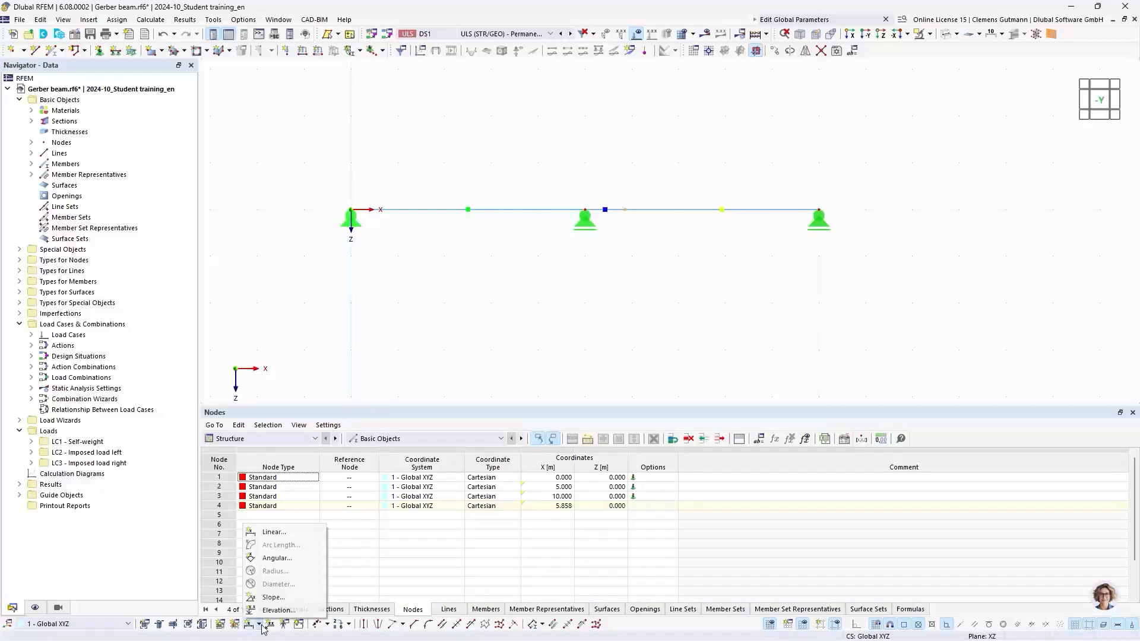
click(263, 534)
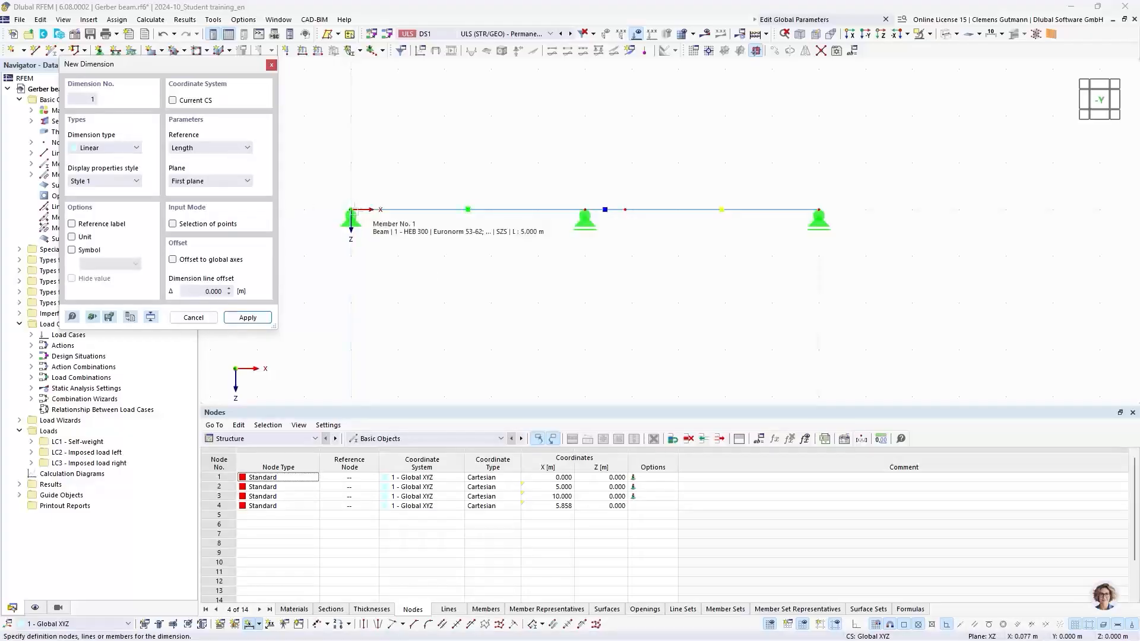
click(351, 209)
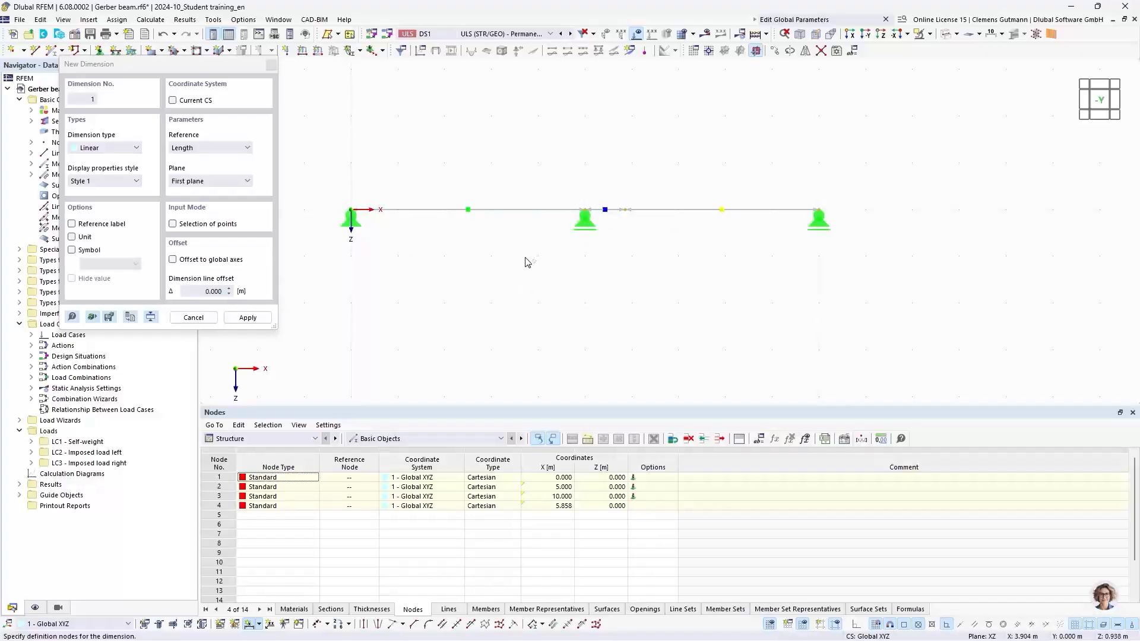
click(245, 181)
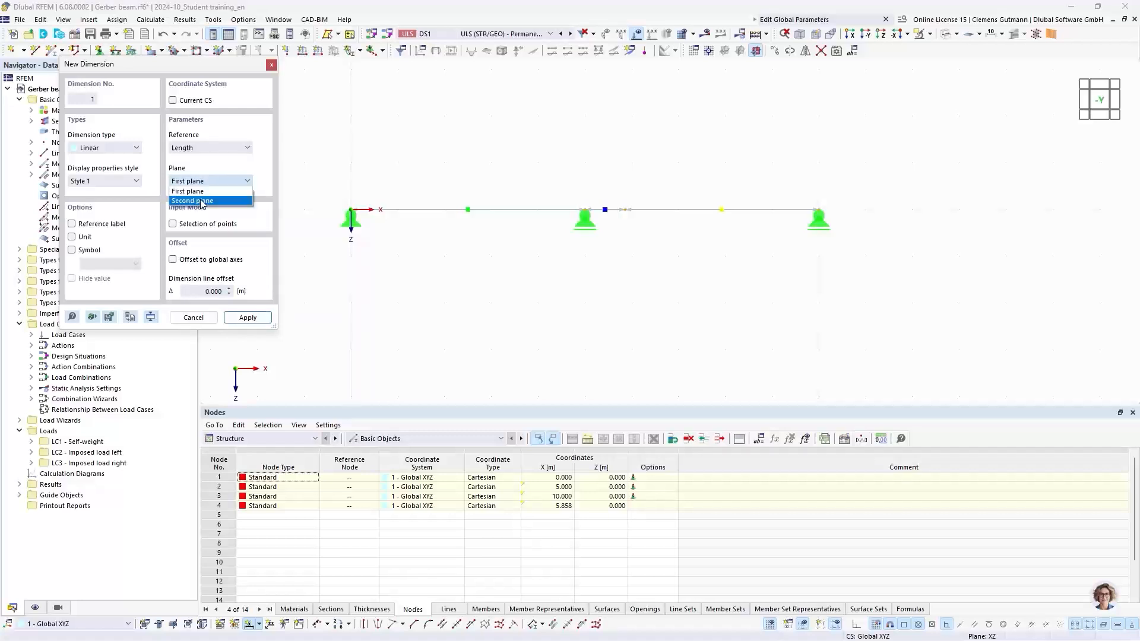
click(203, 200)
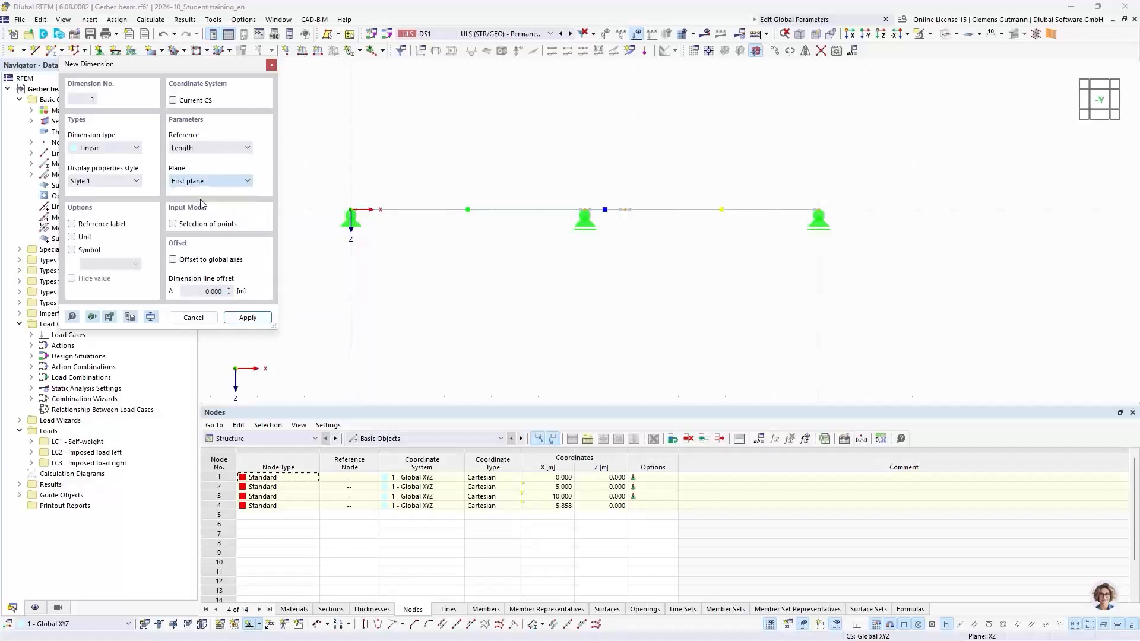
click(478, 274)
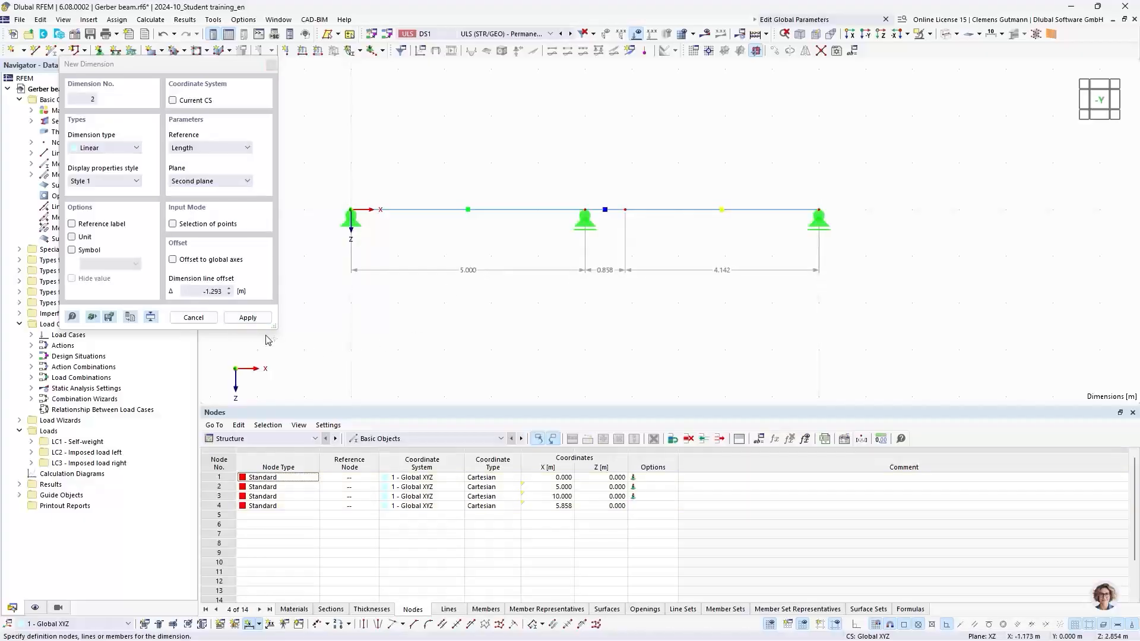
click(202, 318)
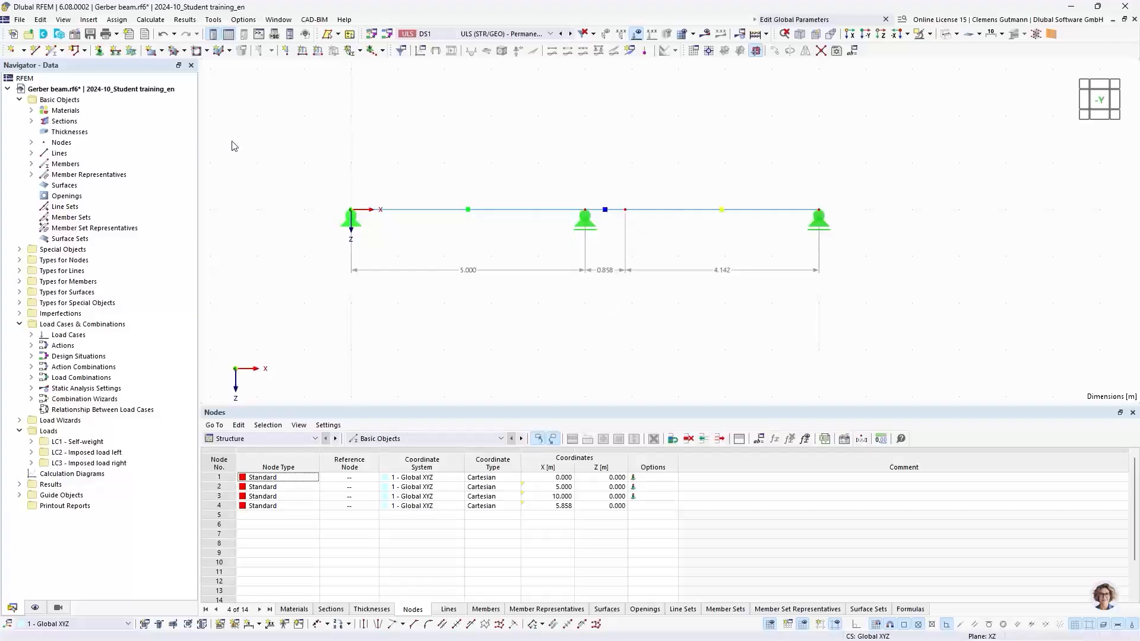
Change the global parameter FieldLength to 4 m.
click(853, 51)
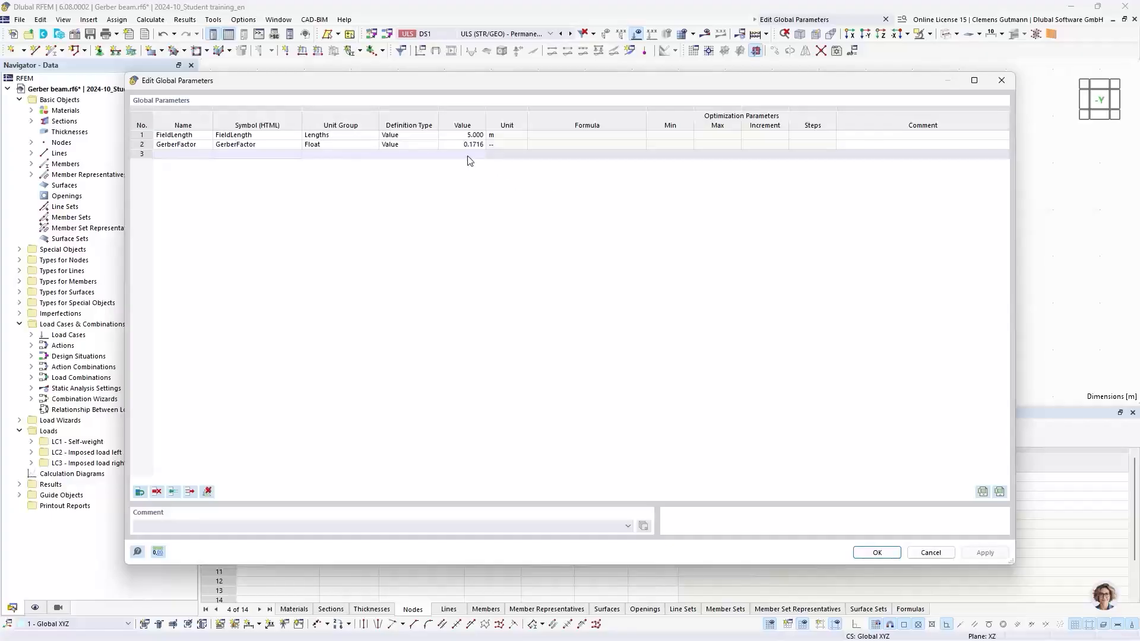
double_click(471, 136)
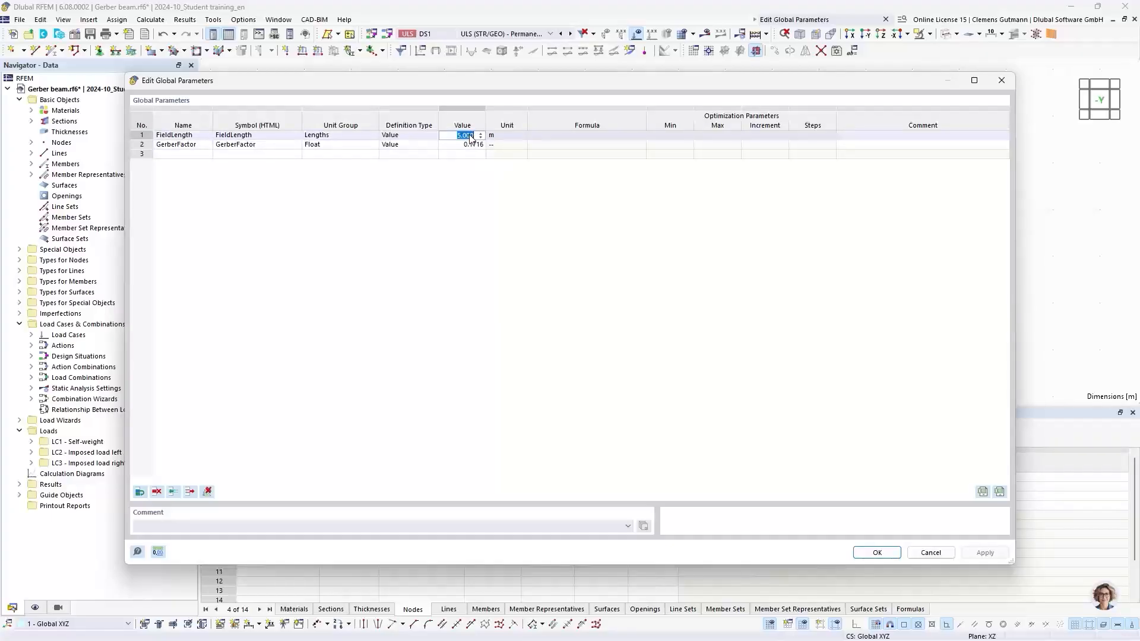
key(BackSpace)
text(4)
key(Tab)
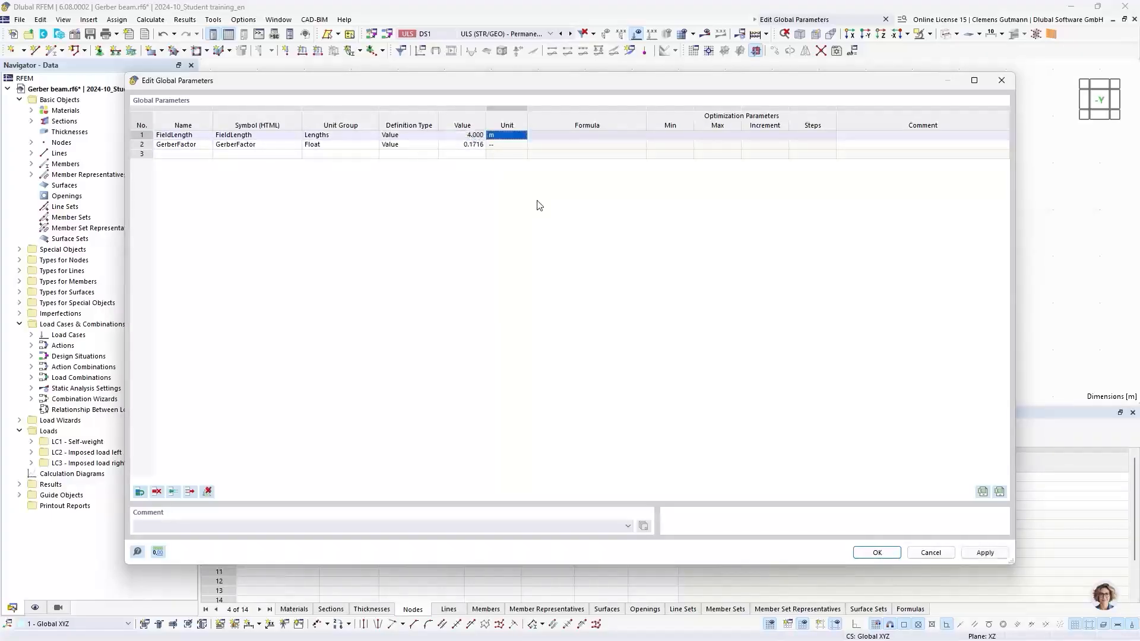
click(879, 553)
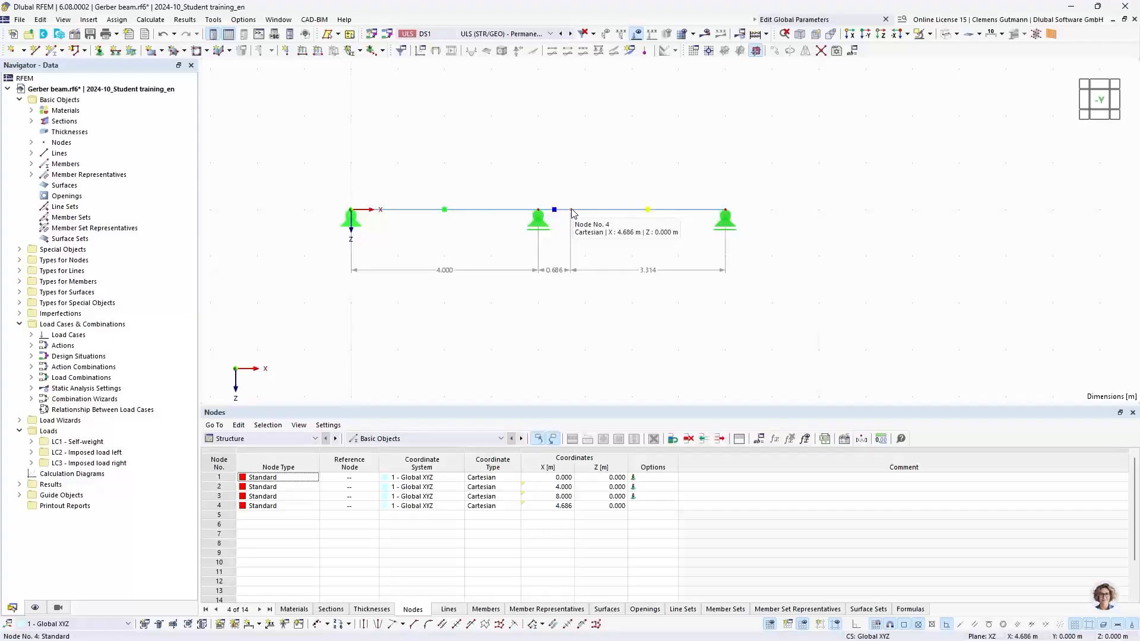
Open node 4's properties to check its X coordinate formula options.
scroll(552, 281, up, 1)
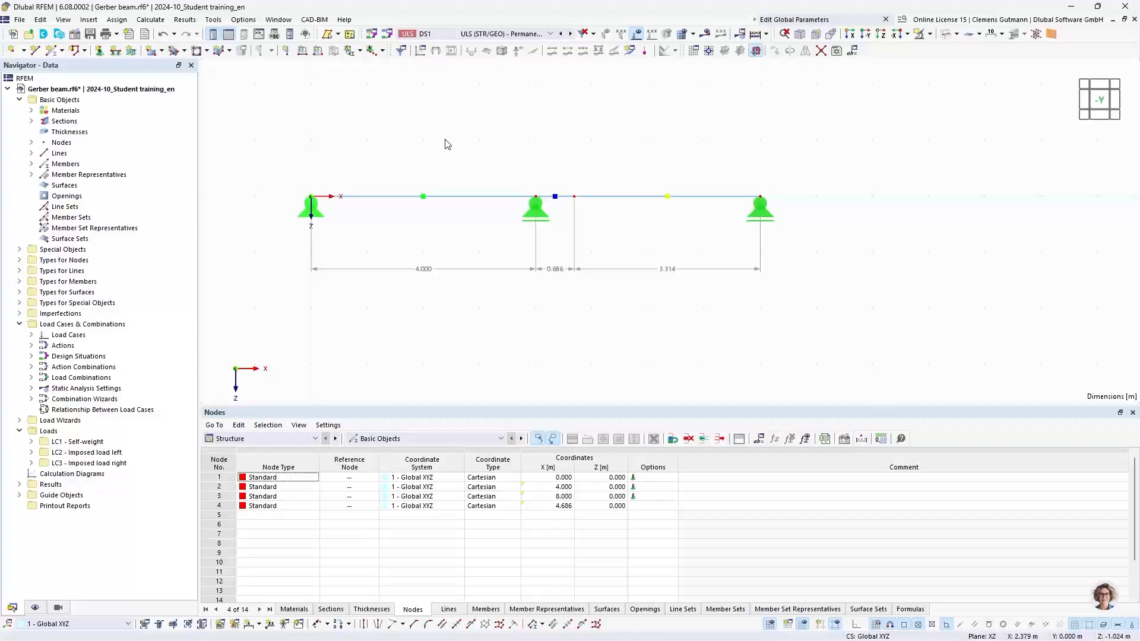
double_click(575, 197)
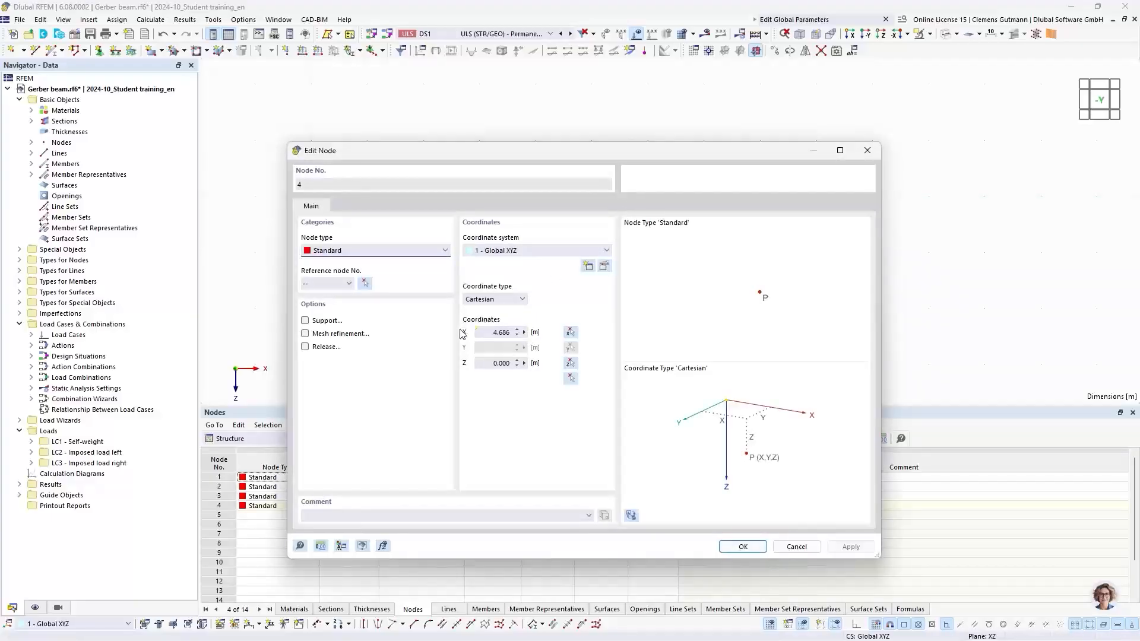
click(525, 334)
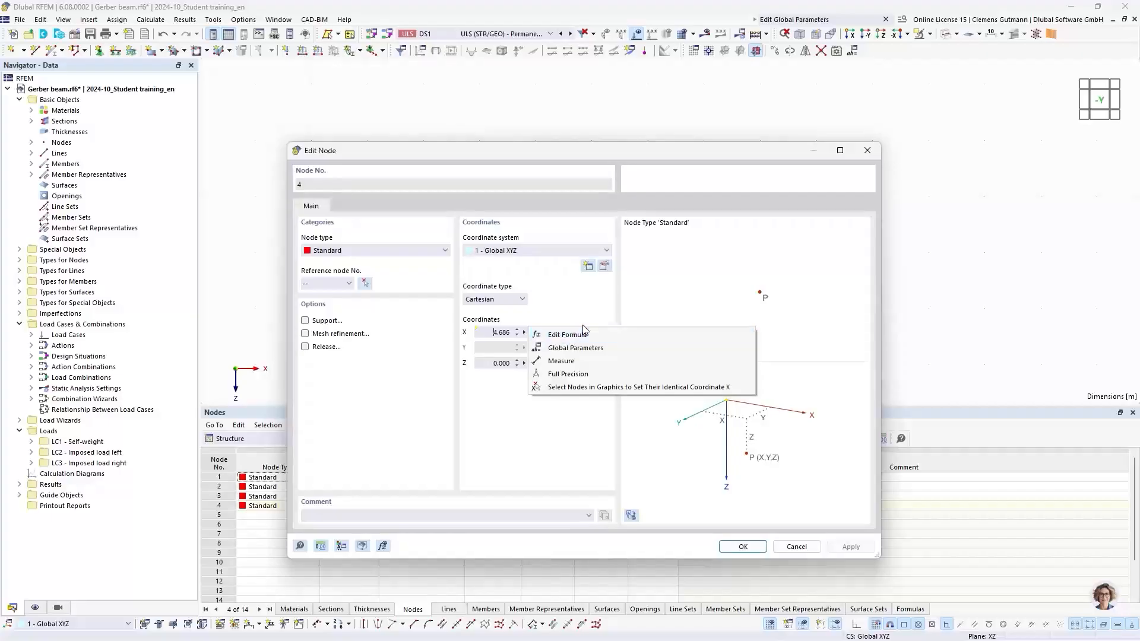
click(589, 419)
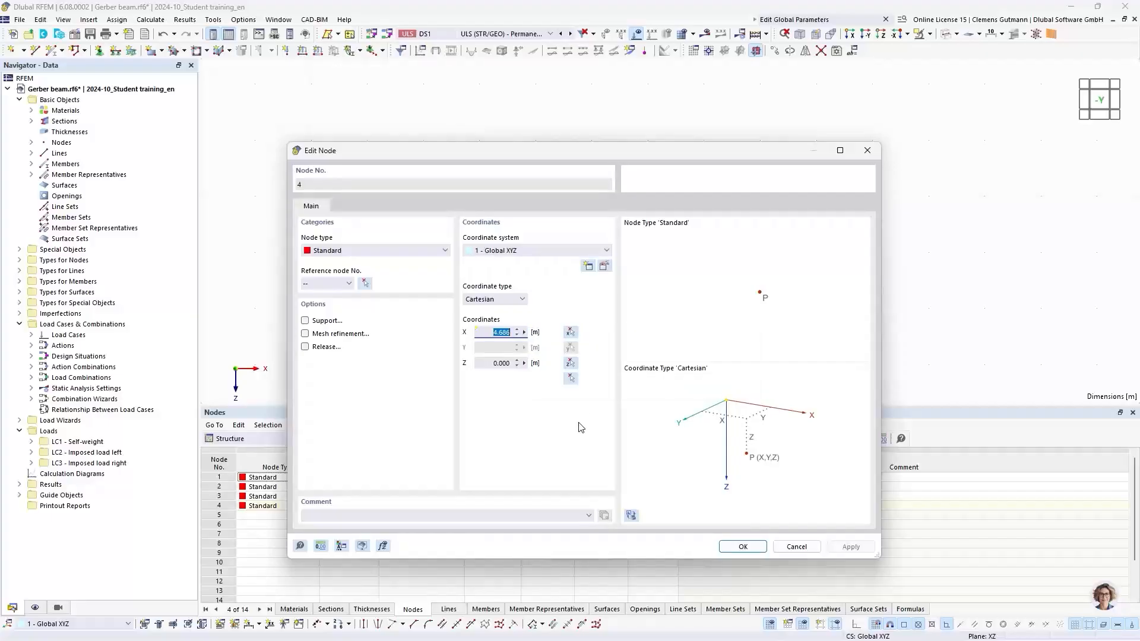
click(742, 547)
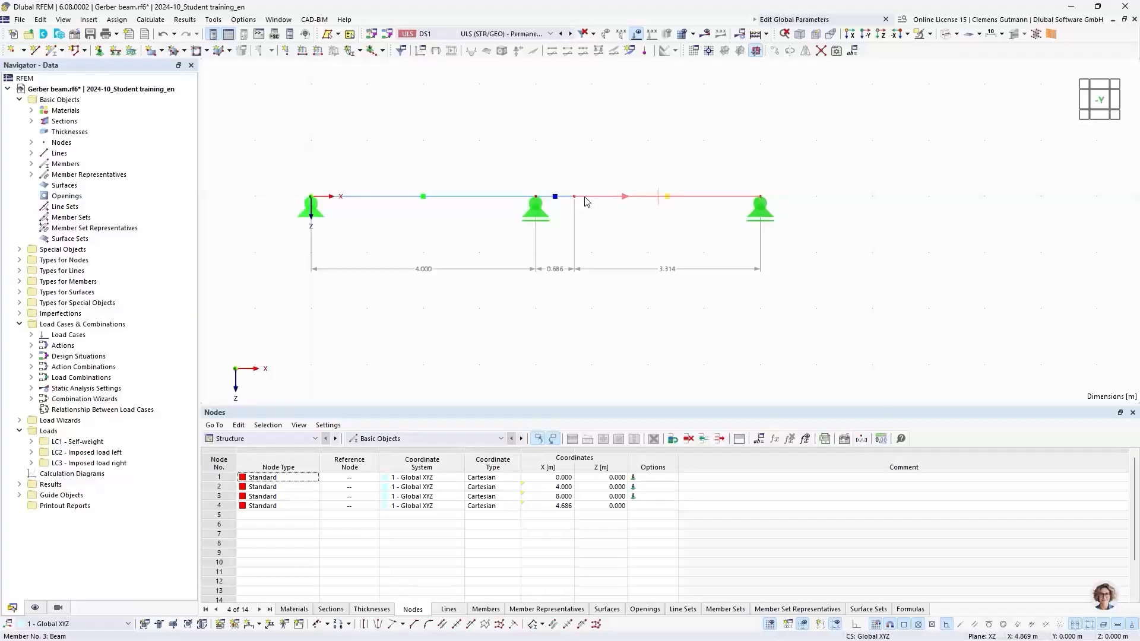
Enable the Hinges option on member 3 and open its hinge settings.
right_click(584, 202)
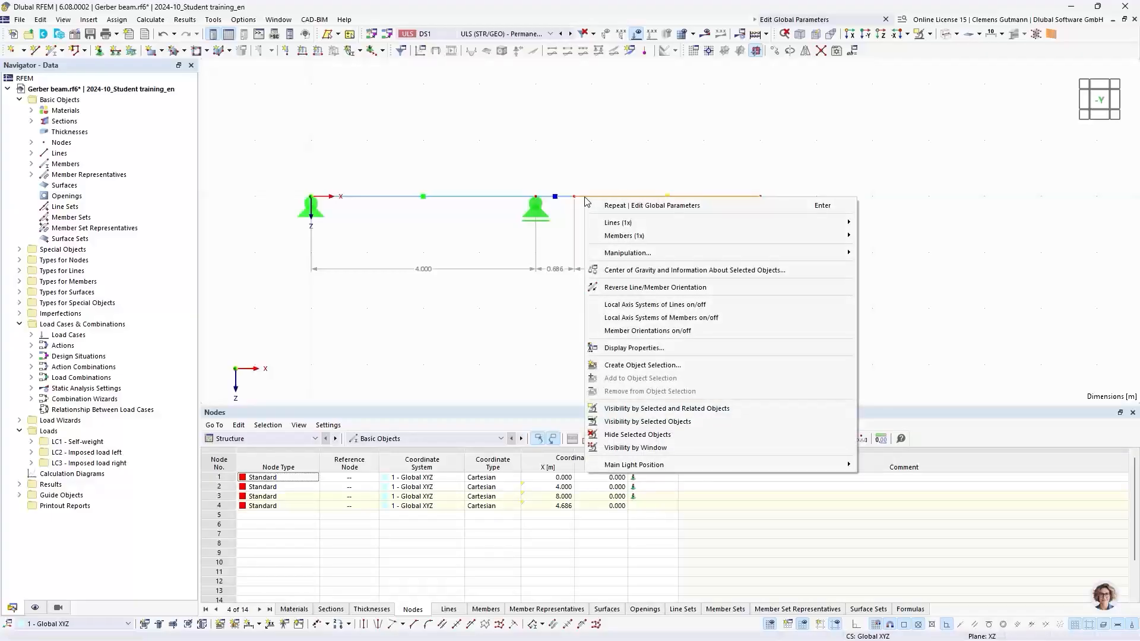
click(598, 193)
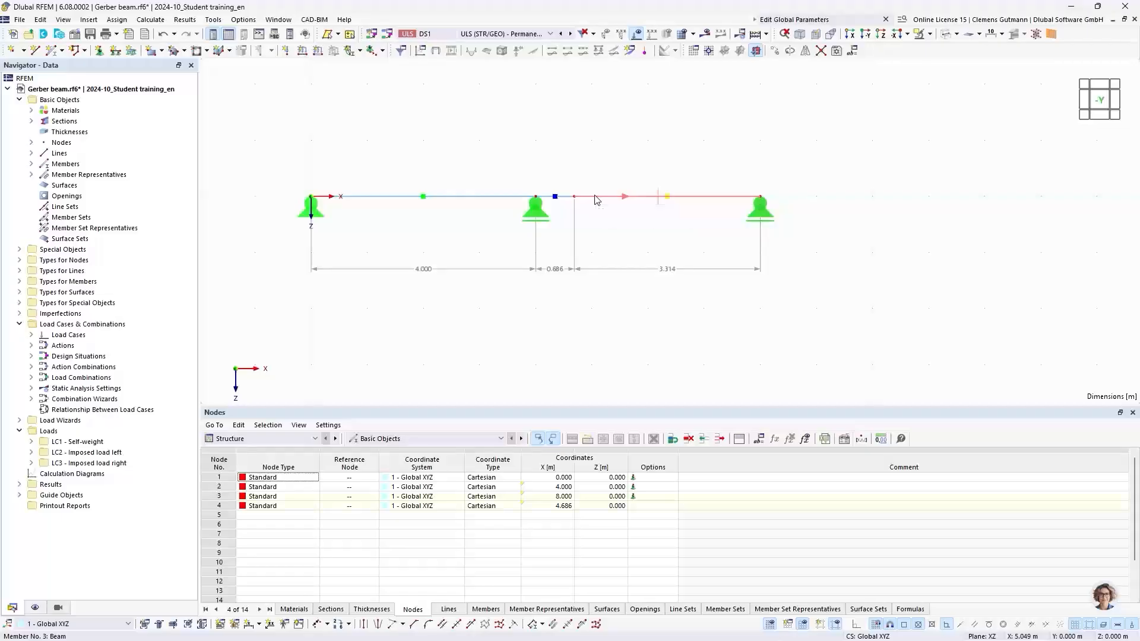
double_click(596, 199)
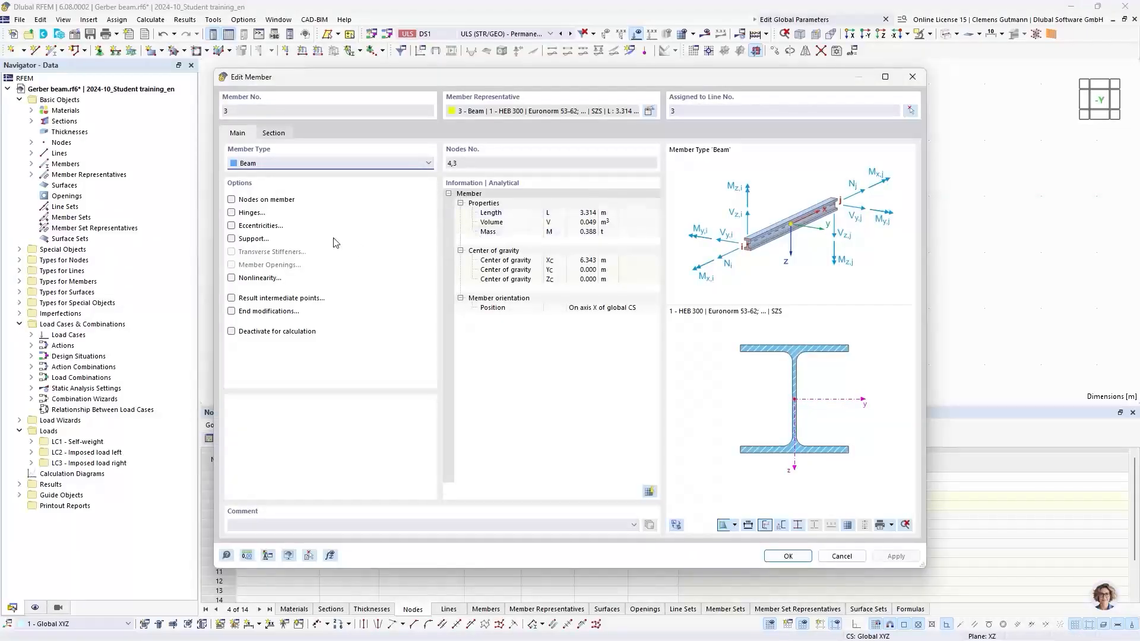
click(232, 213)
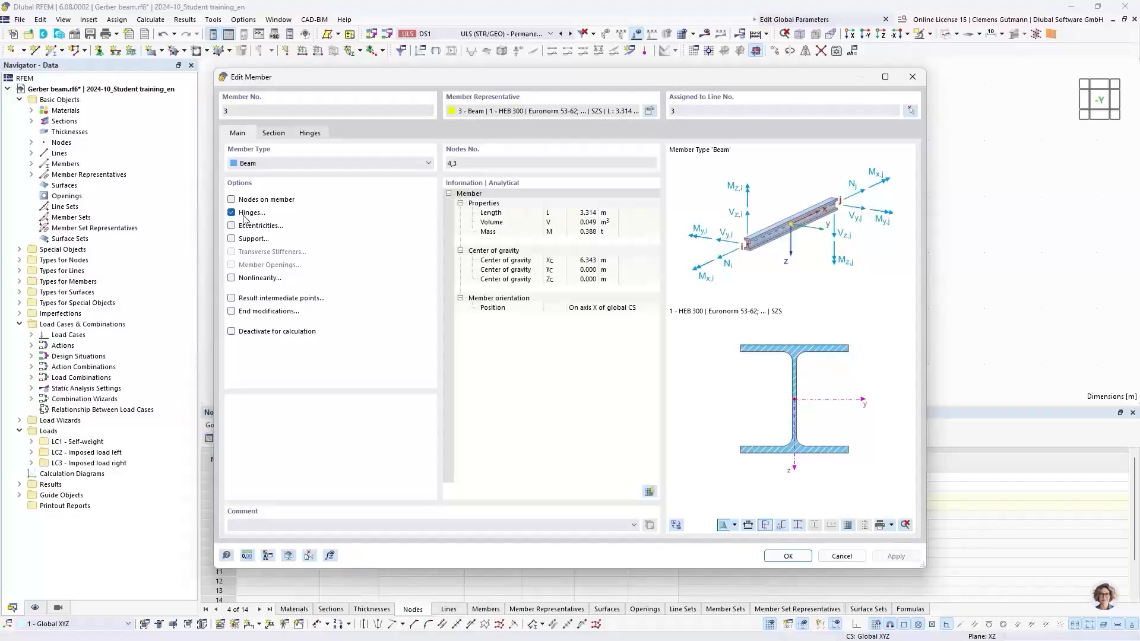
drag(483, 80, 598, 133)
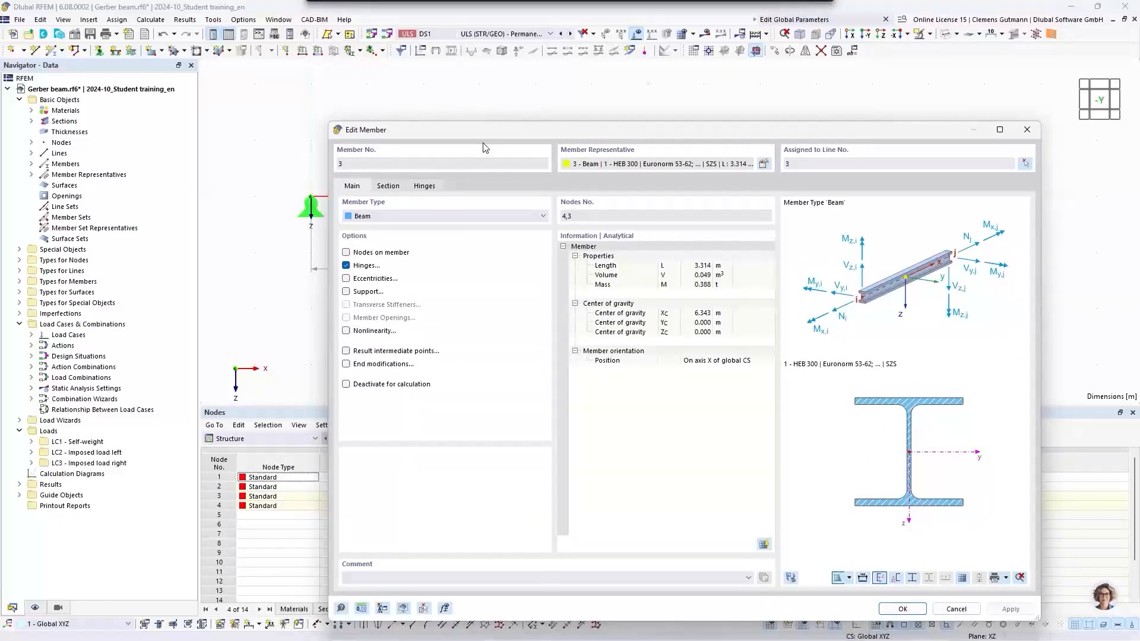
click(424, 187)
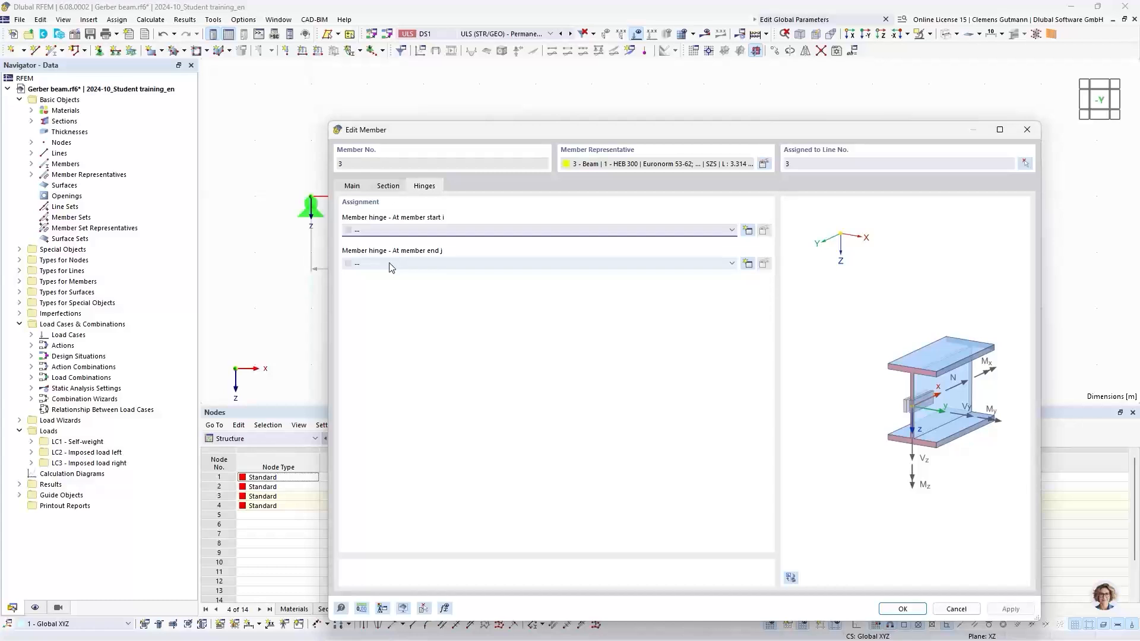
Create a new member hinge releasing rotation φy and assign it at the start of member 3.
drag(625, 136, 534, 272)
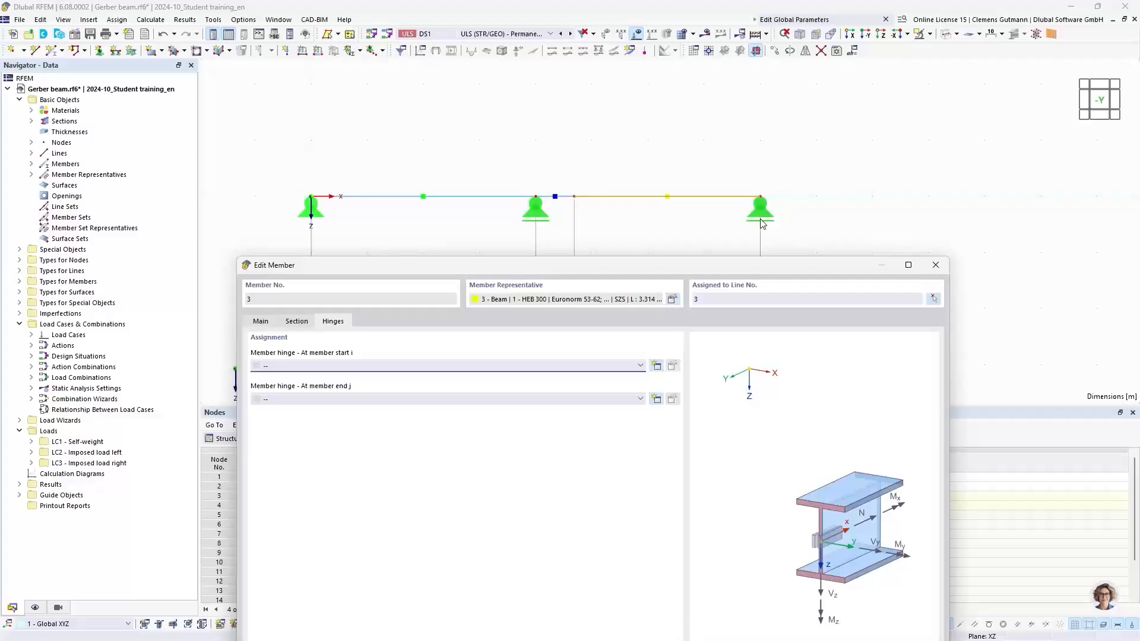
drag(686, 268, 641, 97)
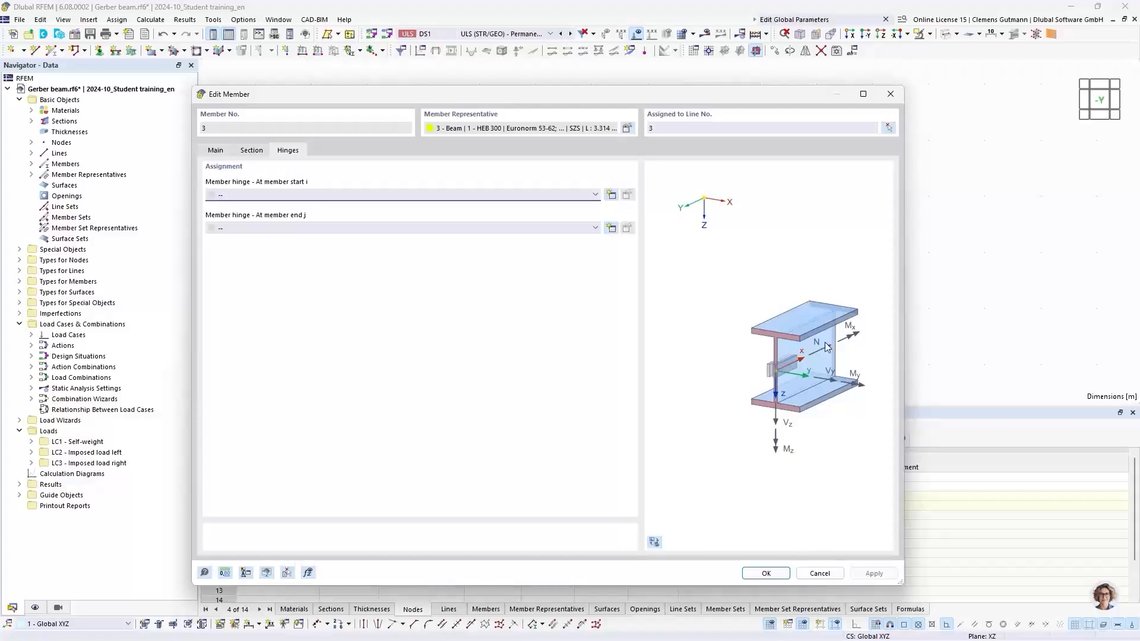
click(654, 544)
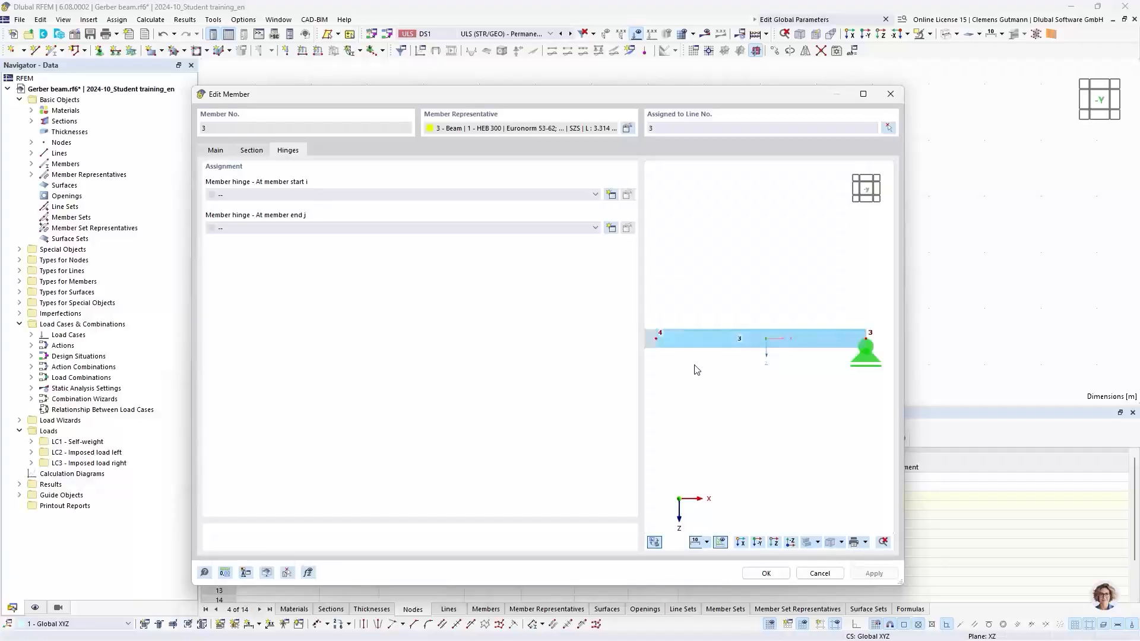
ctrl+middle_drag(700, 371, 722, 407)
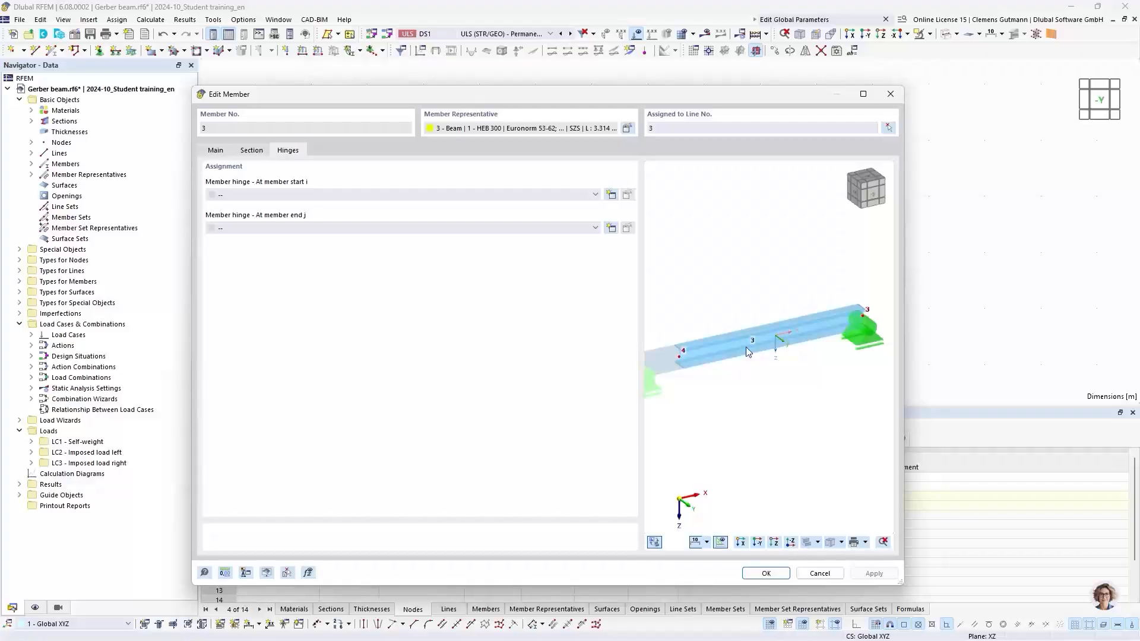
scroll(736, 374, up, 3)
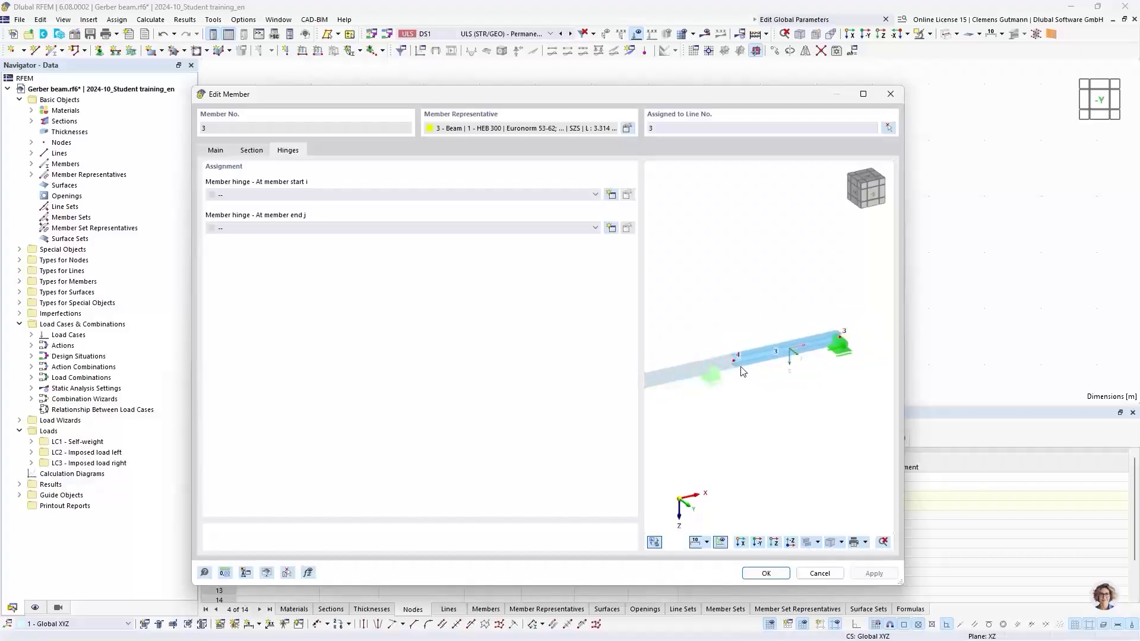
ctrl+middle_drag(805, 424, 763, 438)
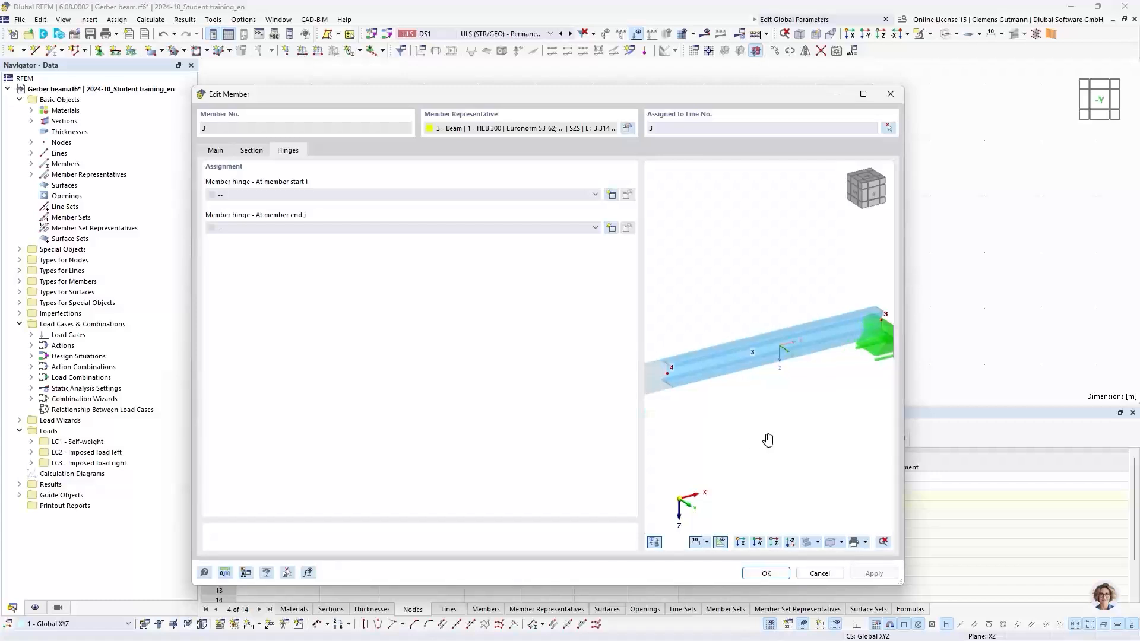
scroll(683, 341, down, 1)
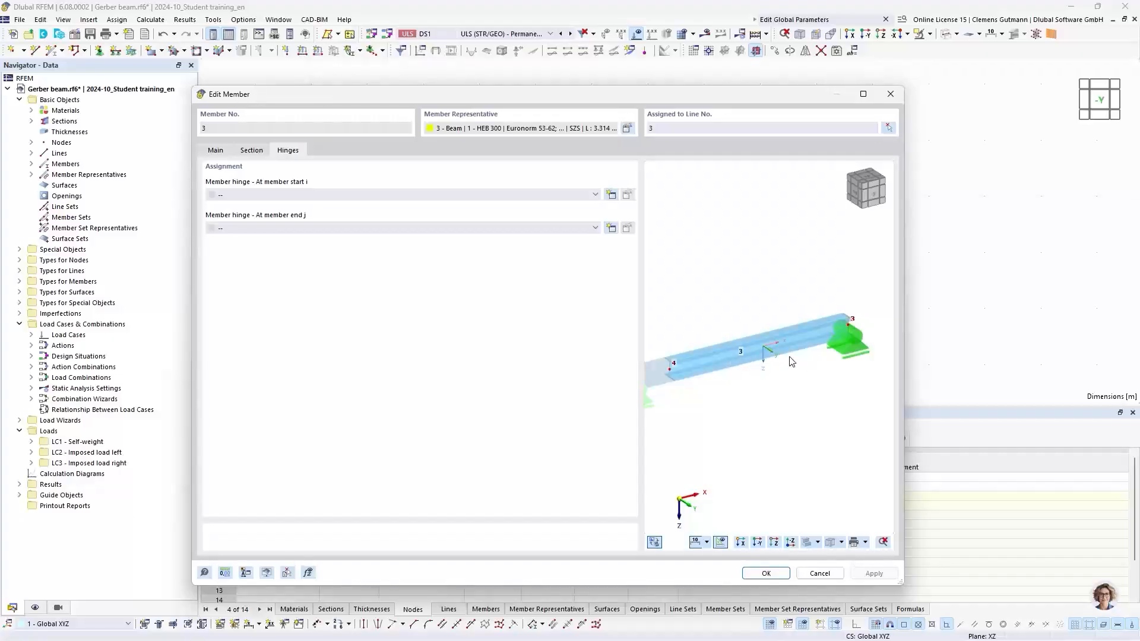
scroll(791, 361, up, 1)
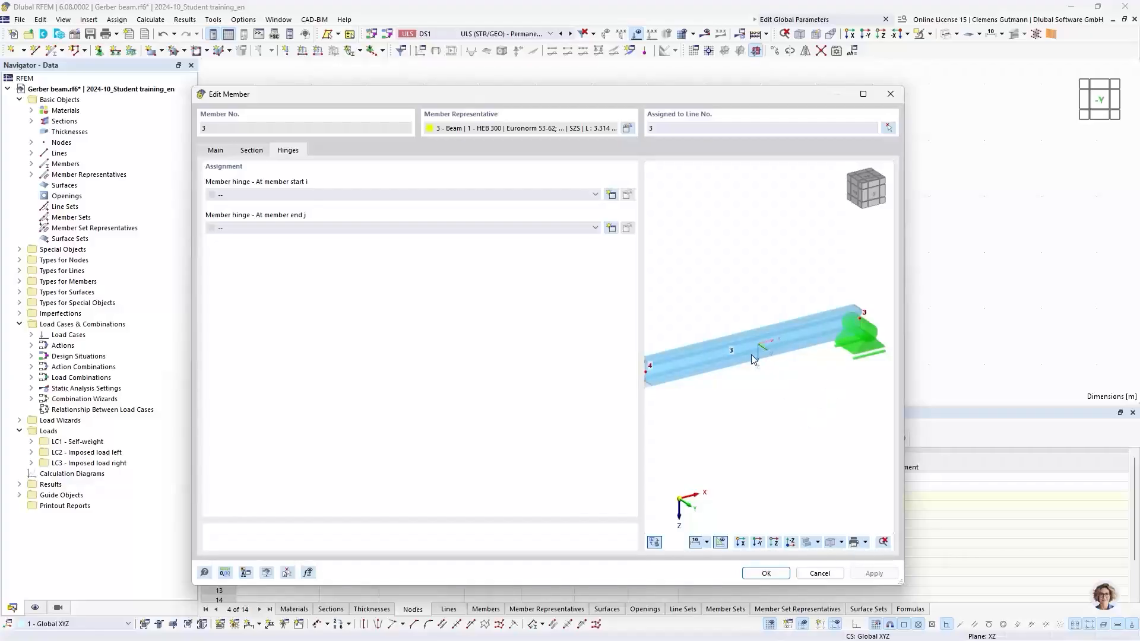
mouse_move(710, 407)
middle_down()
mouse_move(728, 399)
mouse_move(715, 411)
middle_up()
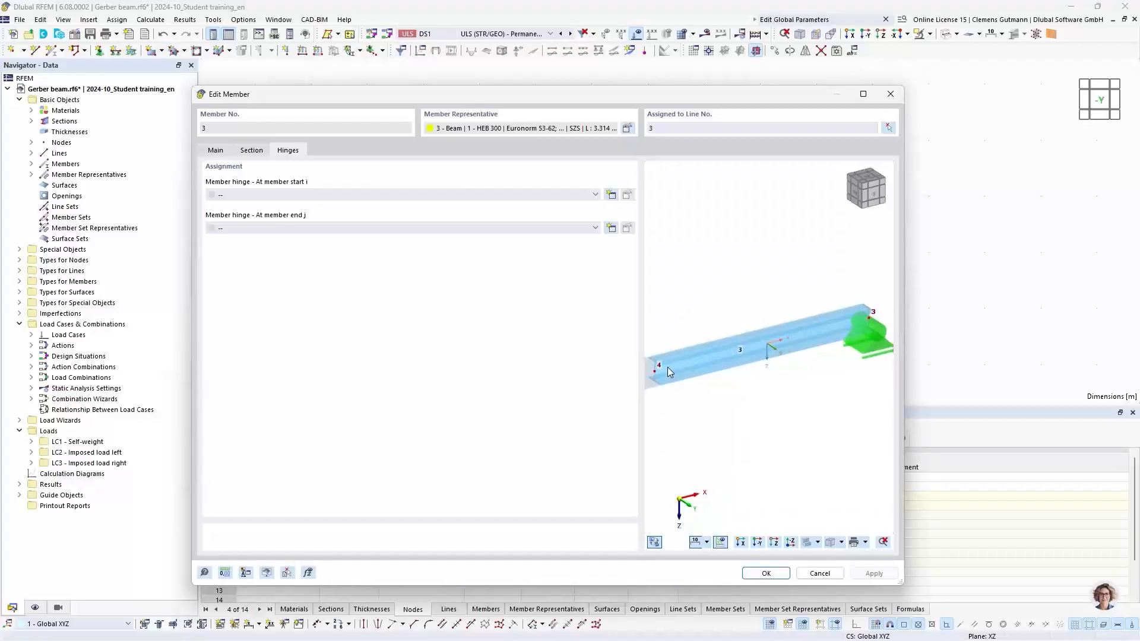
middle_drag(677, 422, 700, 412)
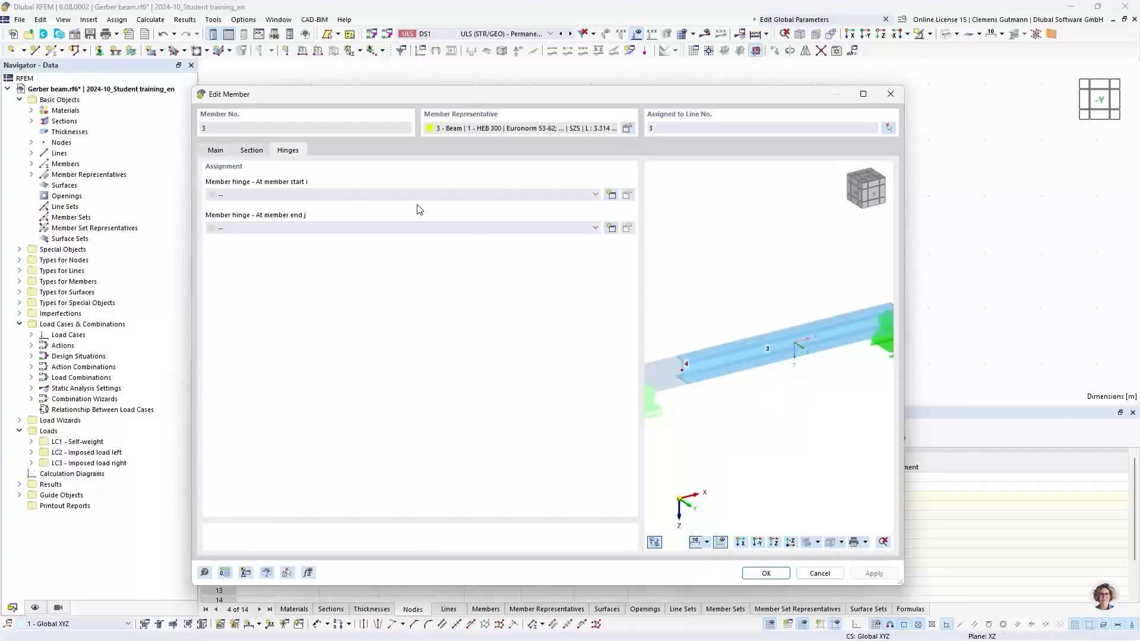
click(612, 196)
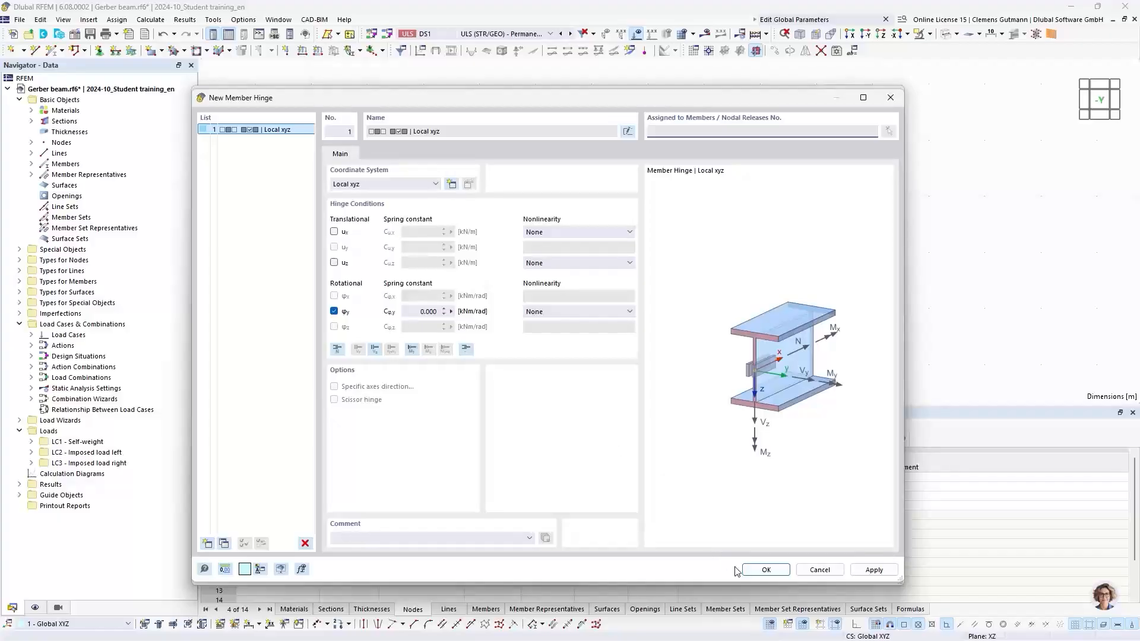
click(764, 570)
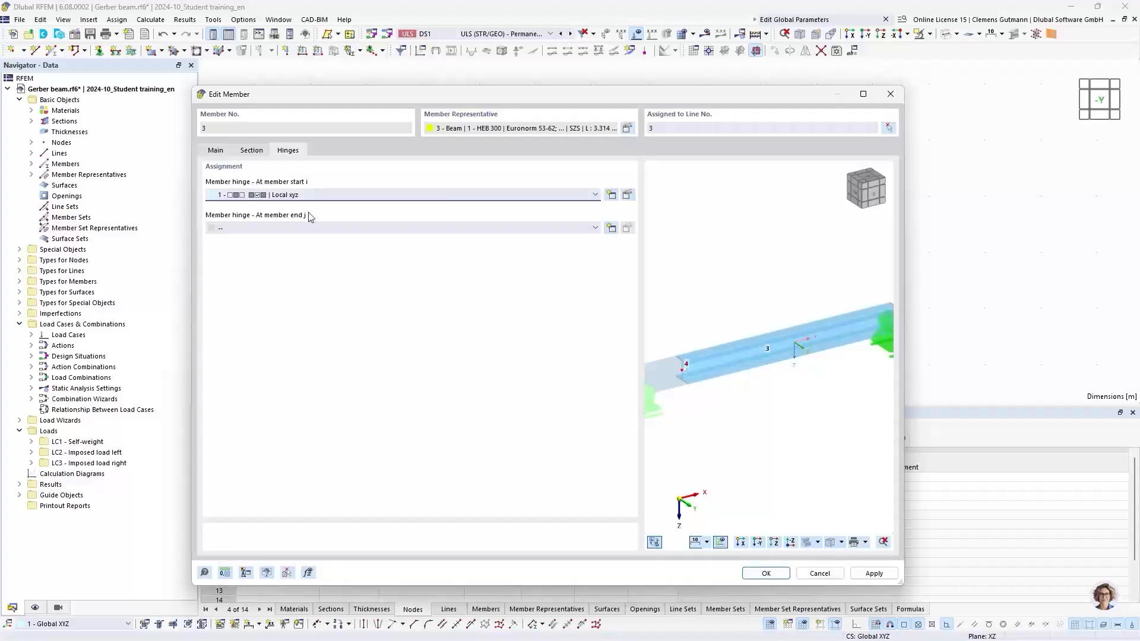
Confirm the hinge assignment on member 3 and enlarge the display size of member hinge symbols.
click(766, 574)
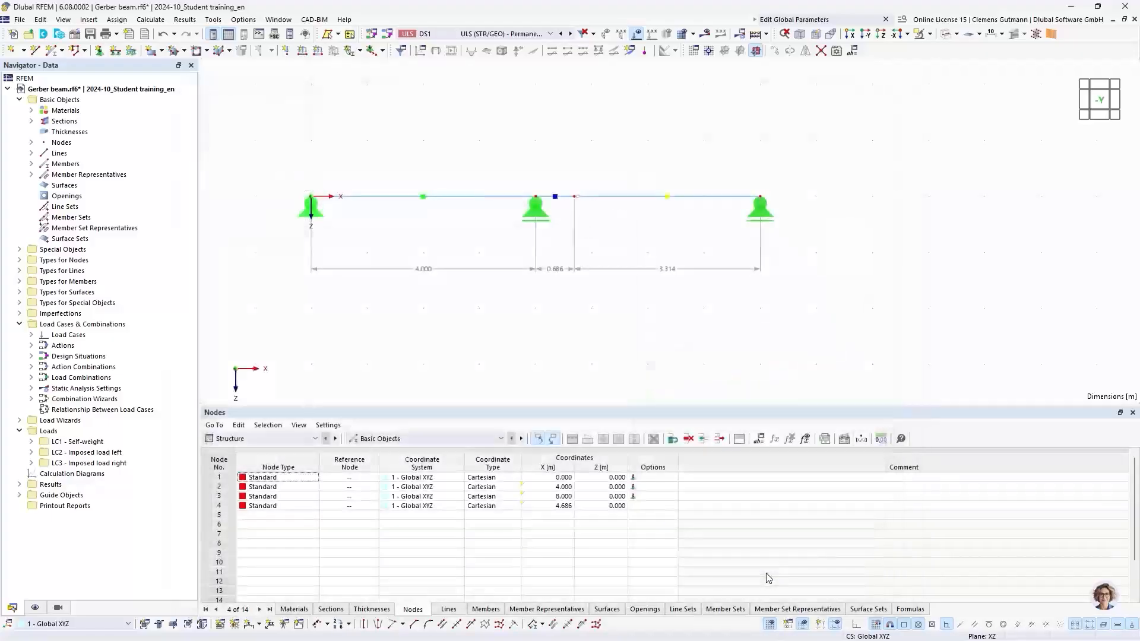
right_click(579, 202)
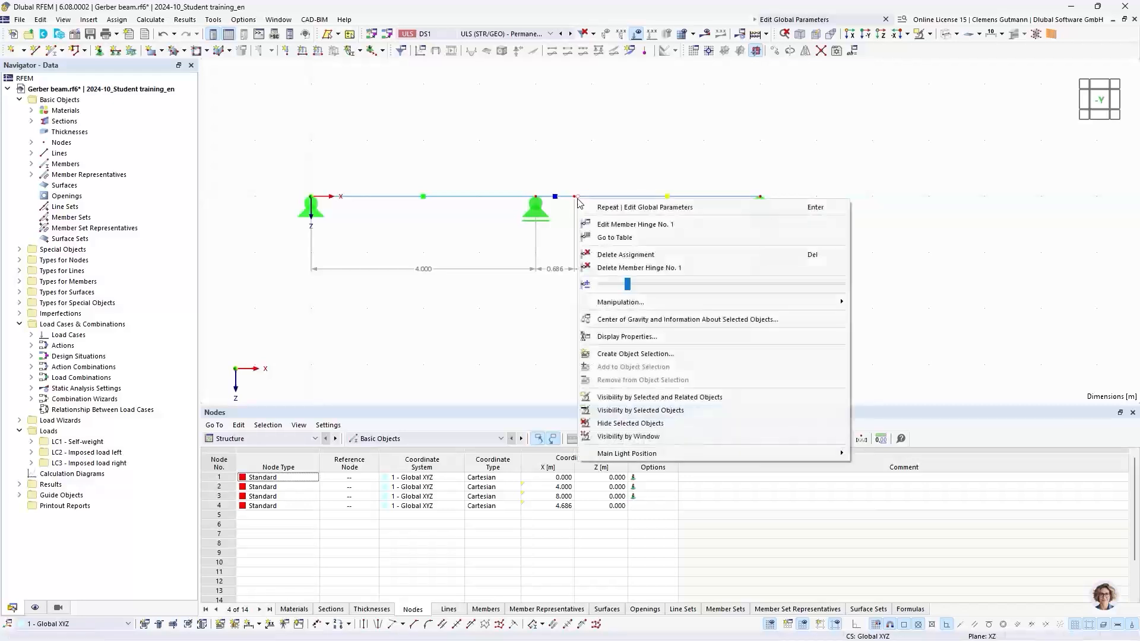
drag(693, 288, 716, 283)
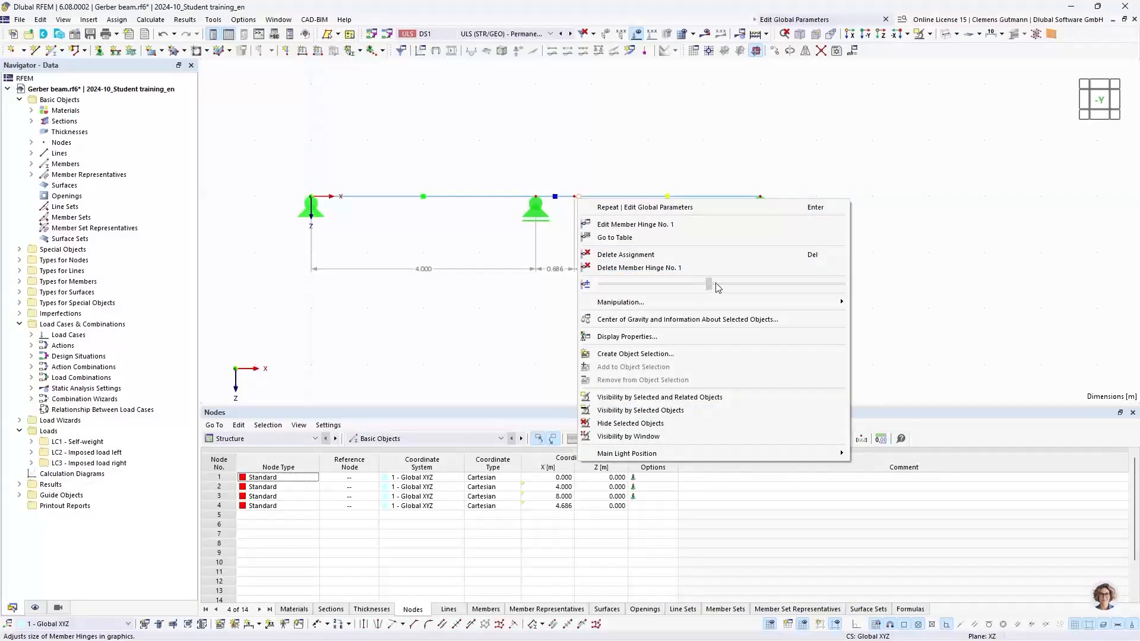
click(537, 276)
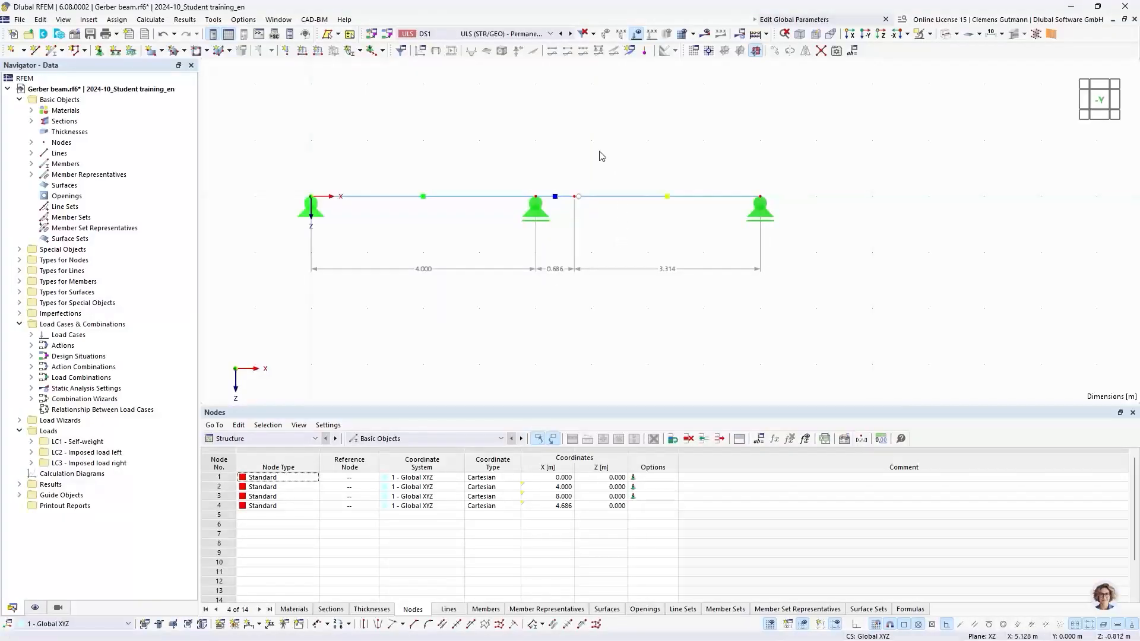
Calculate the model and display the internal forces for combination CO2.
click(755, 34)
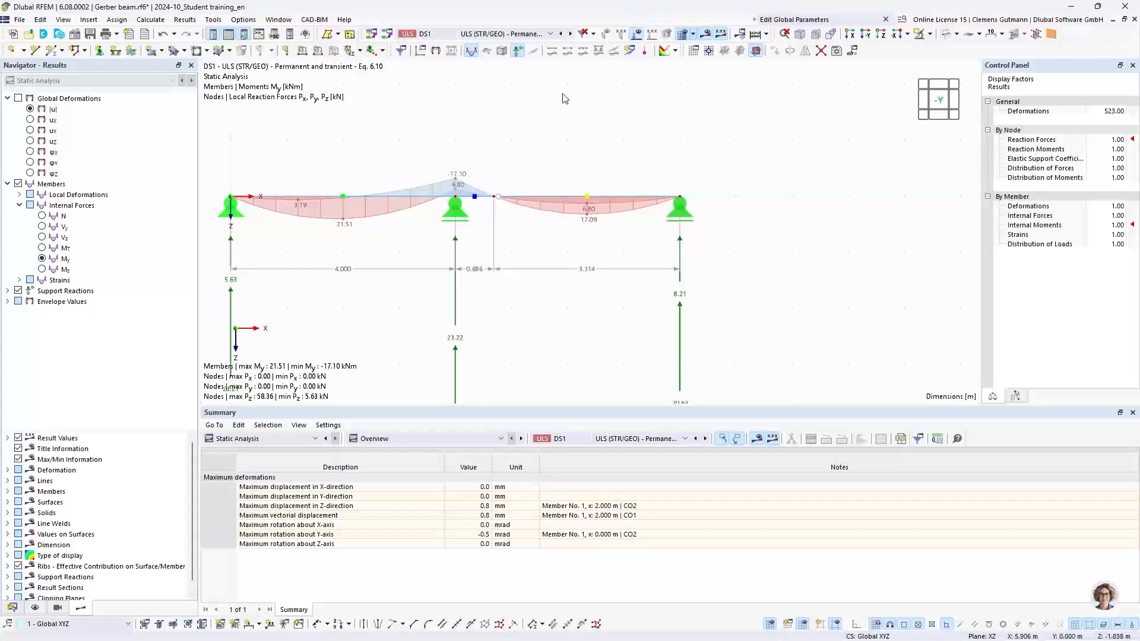
click(501, 34)
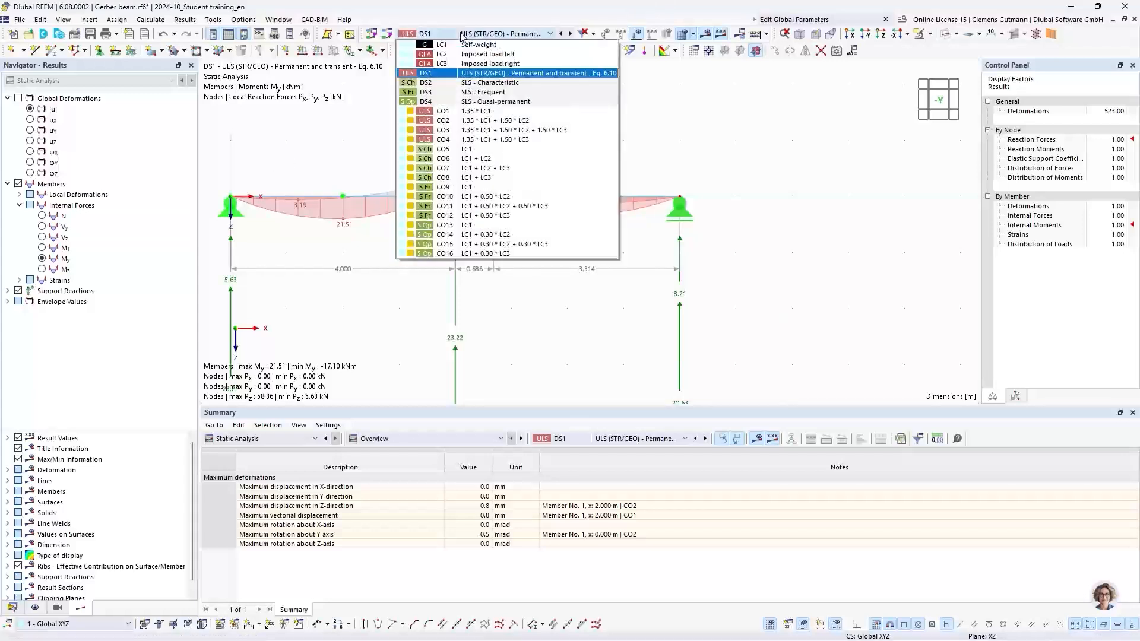
click(496, 121)
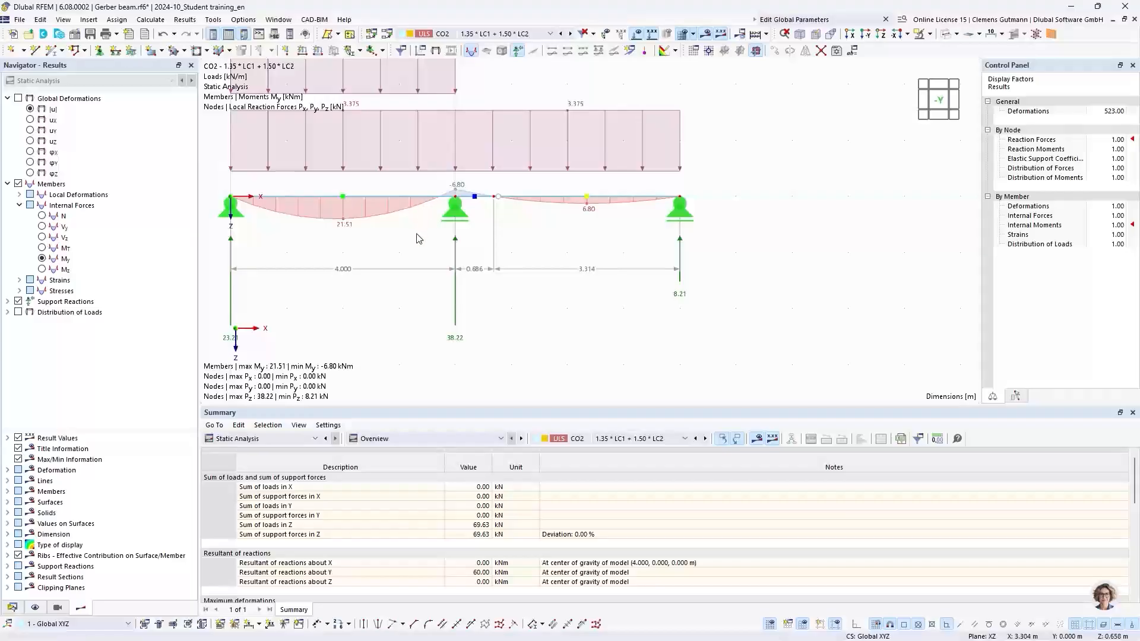
middle_drag(493, 239, 453, 307)
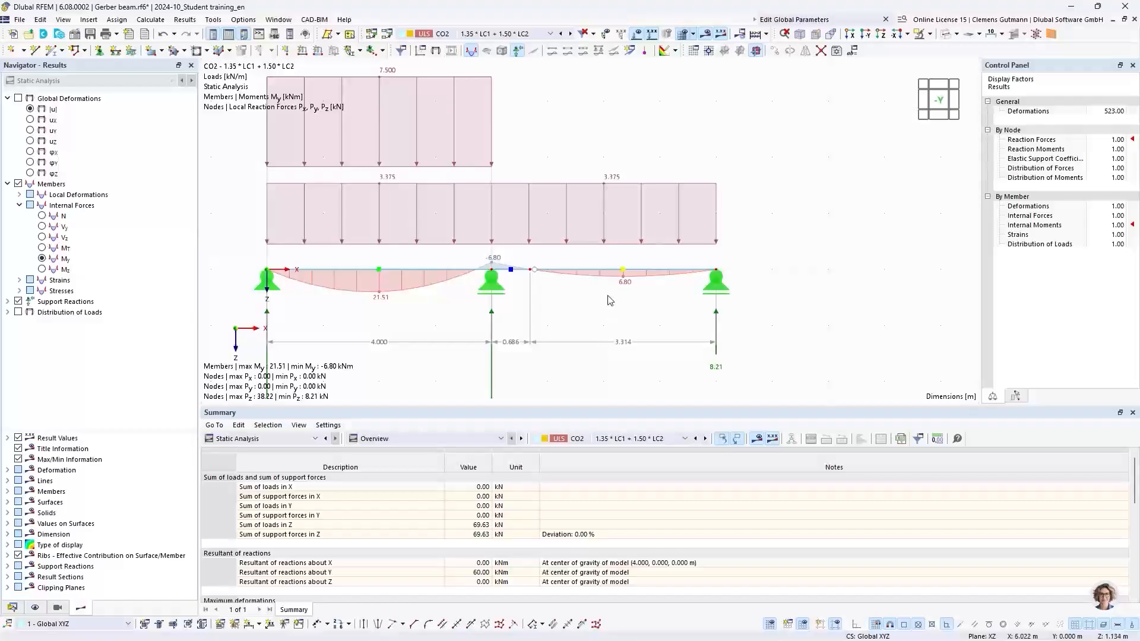
middle_drag(600, 162, 641, 198)
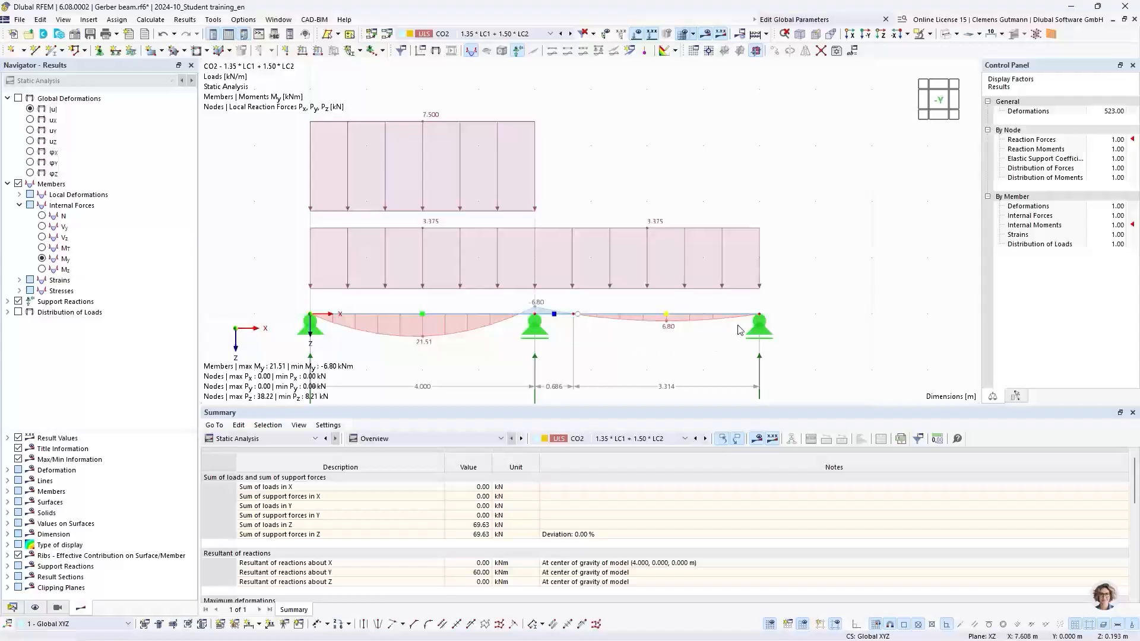
Display the results for combination CO3 with the load display turned off.
click(530, 33)
click(561, 137)
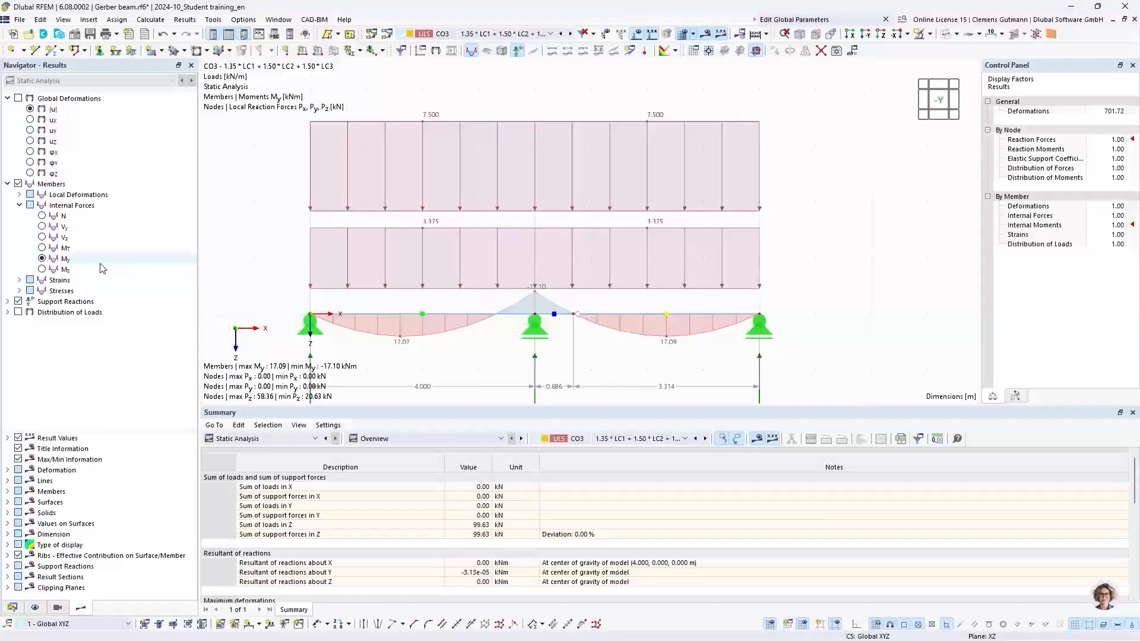
click(636, 34)
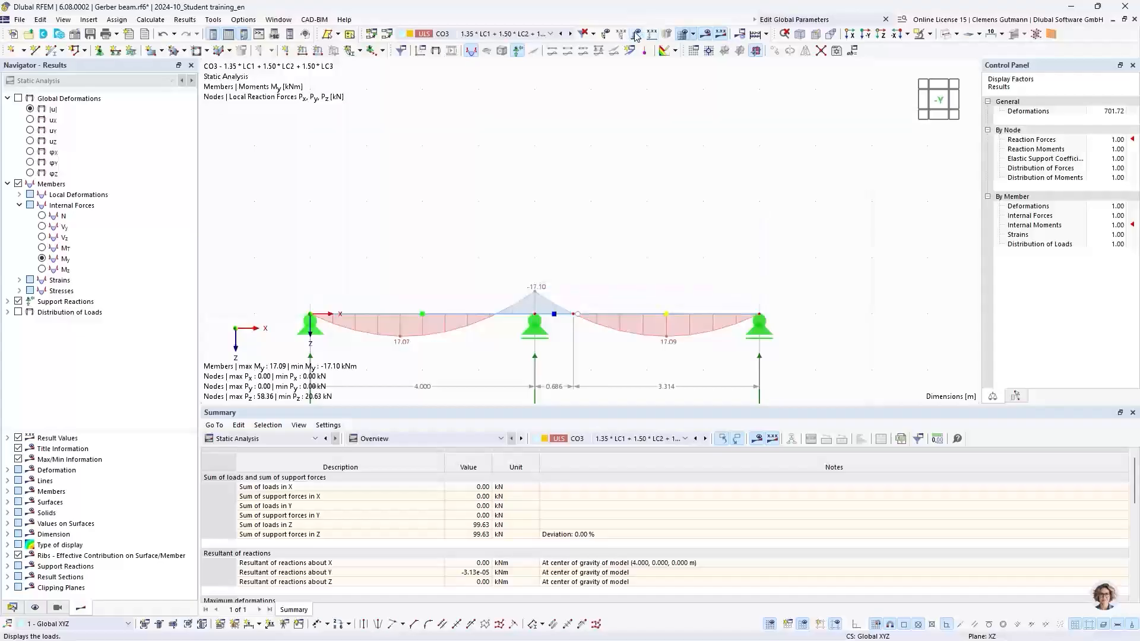
scroll(594, 308, up, 3)
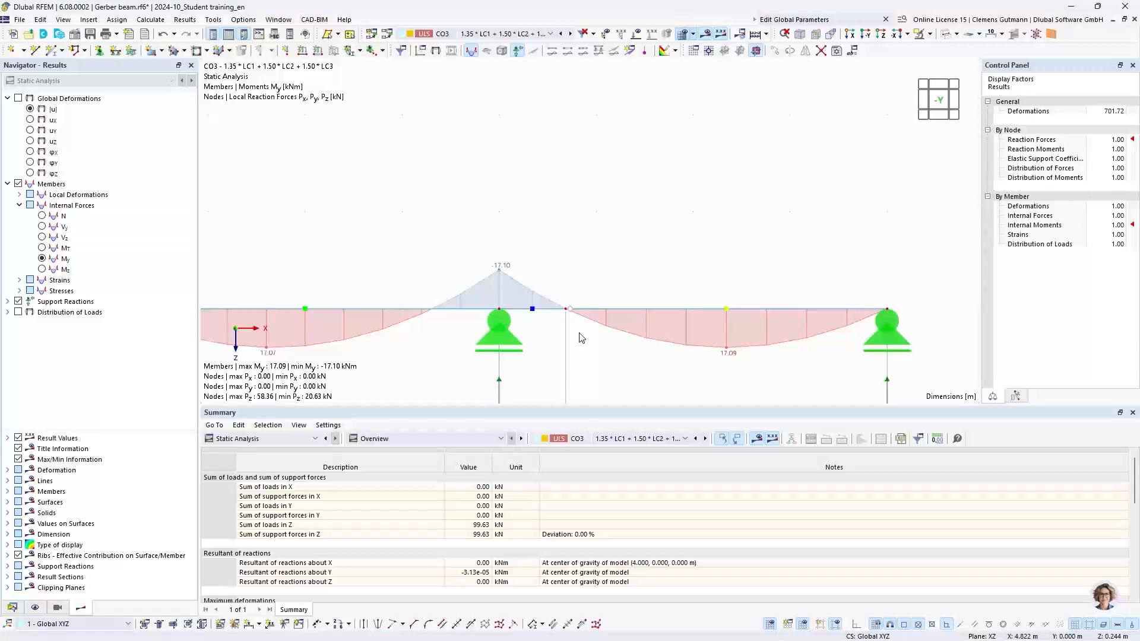
scroll(587, 295, down, 2)
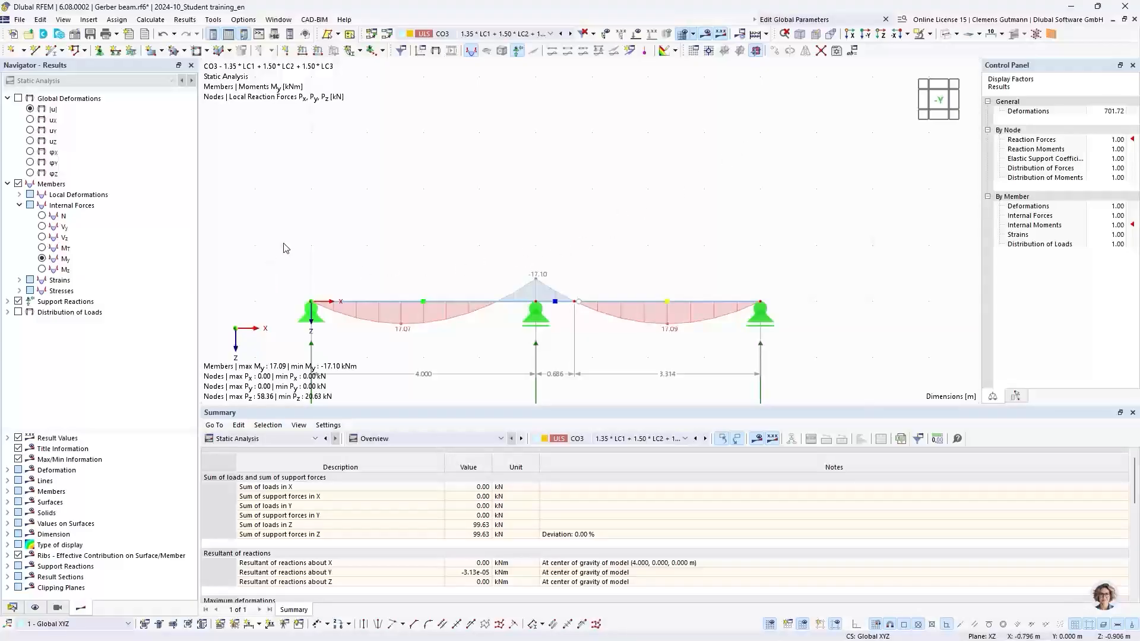
mouse_move(446, 307)
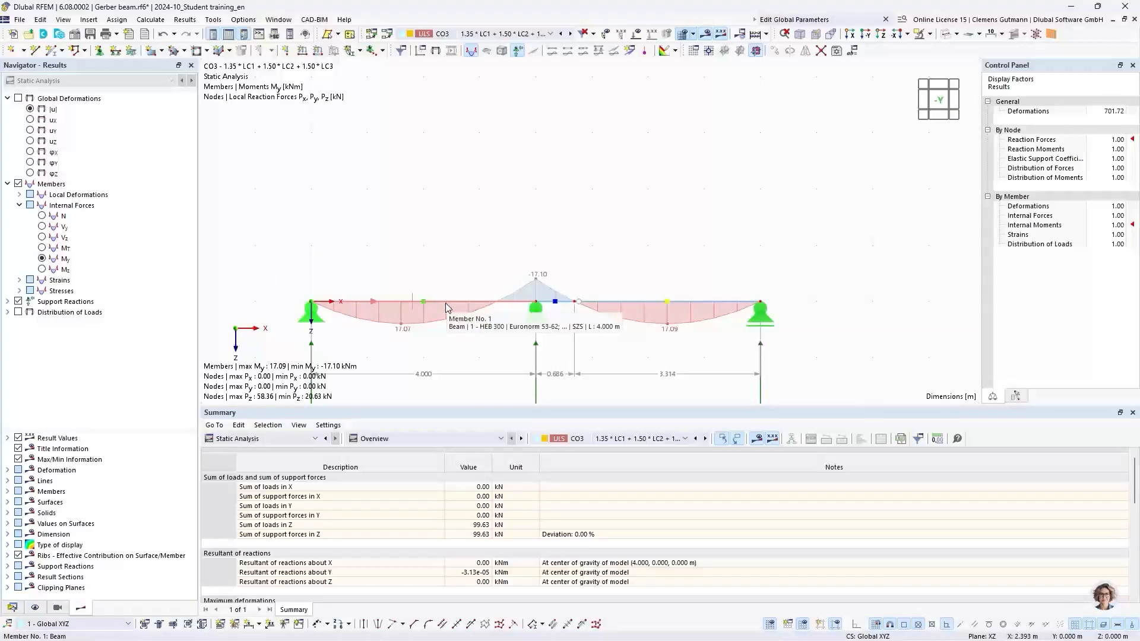
middle_drag(469, 344, 433, 271)
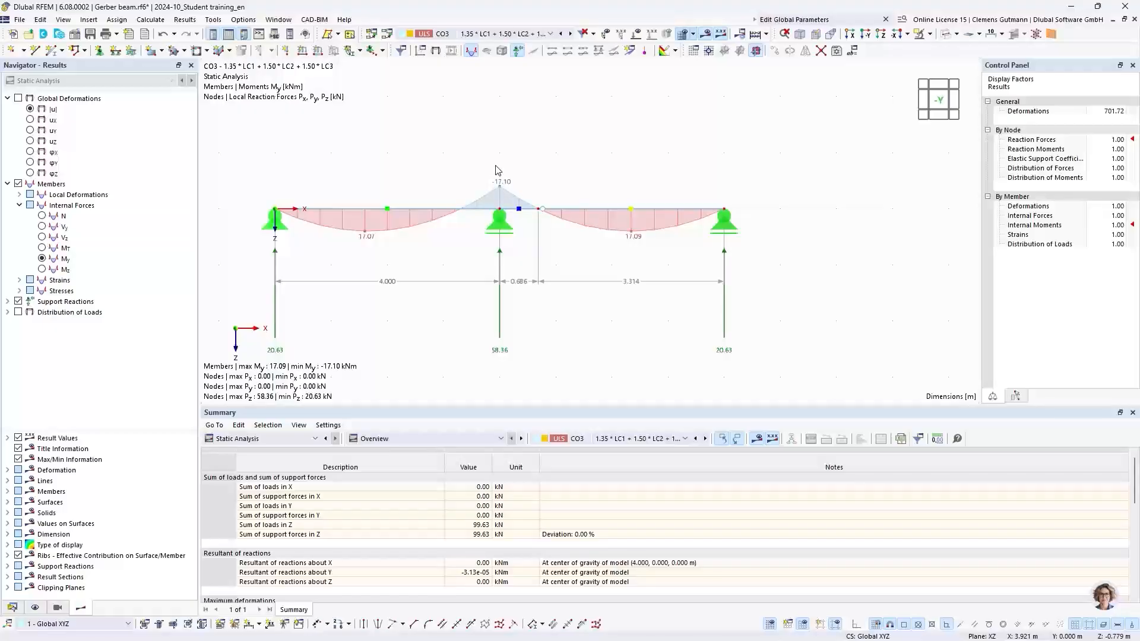
Change the global parameter FieldLength to 6 m and recalculate the results.
click(852, 53)
double_click(462, 136)
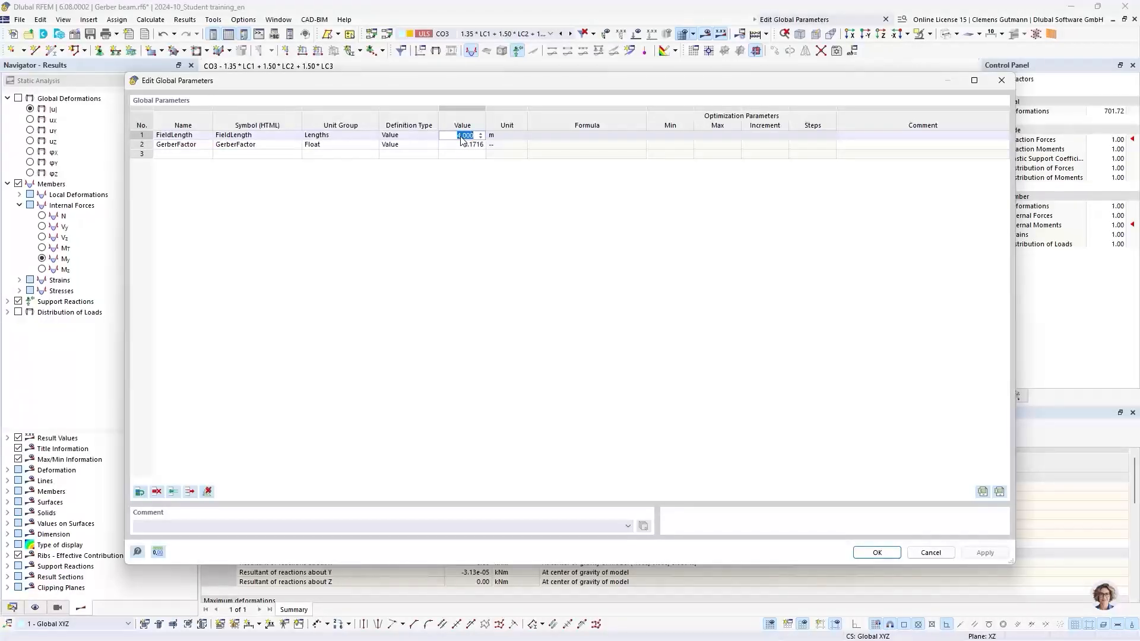
text(6)
key(Tab)
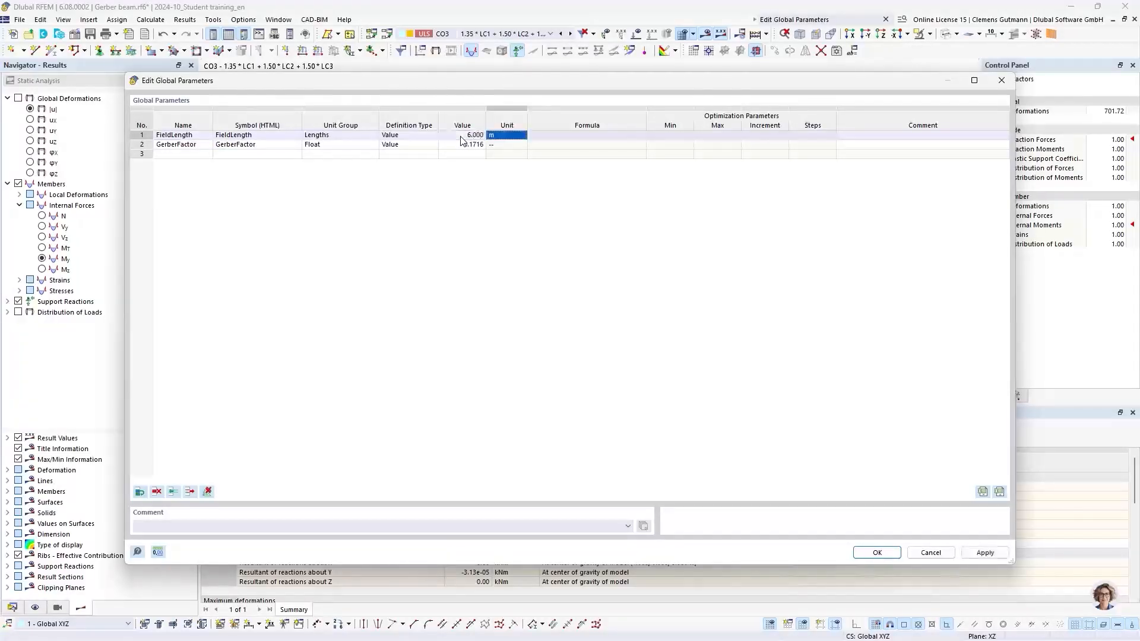
click(877, 553)
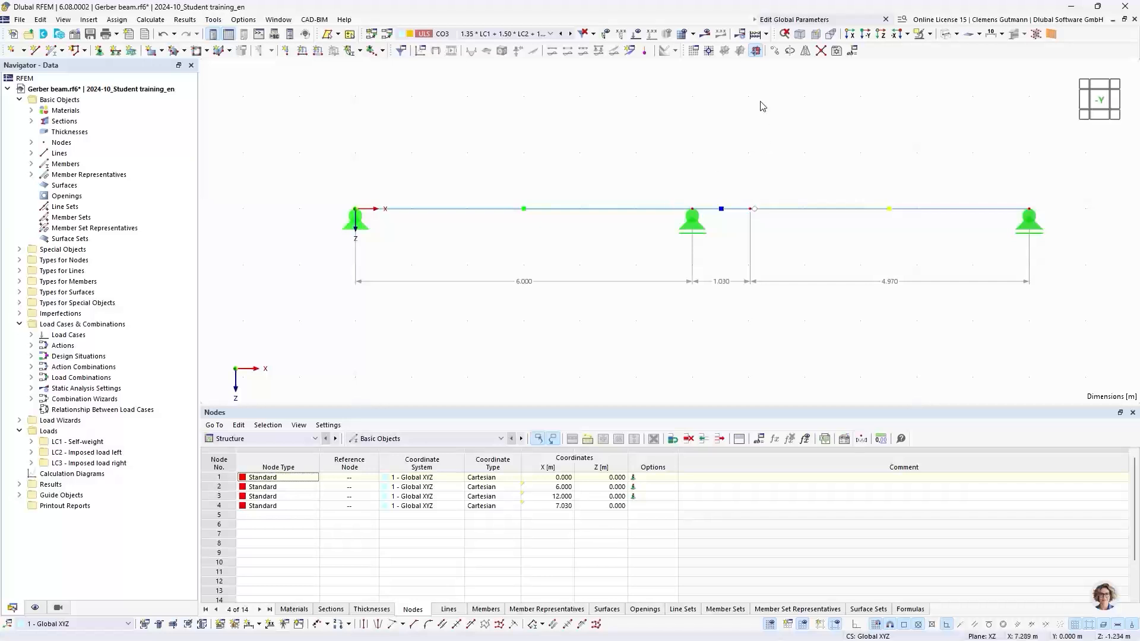
click(705, 33)
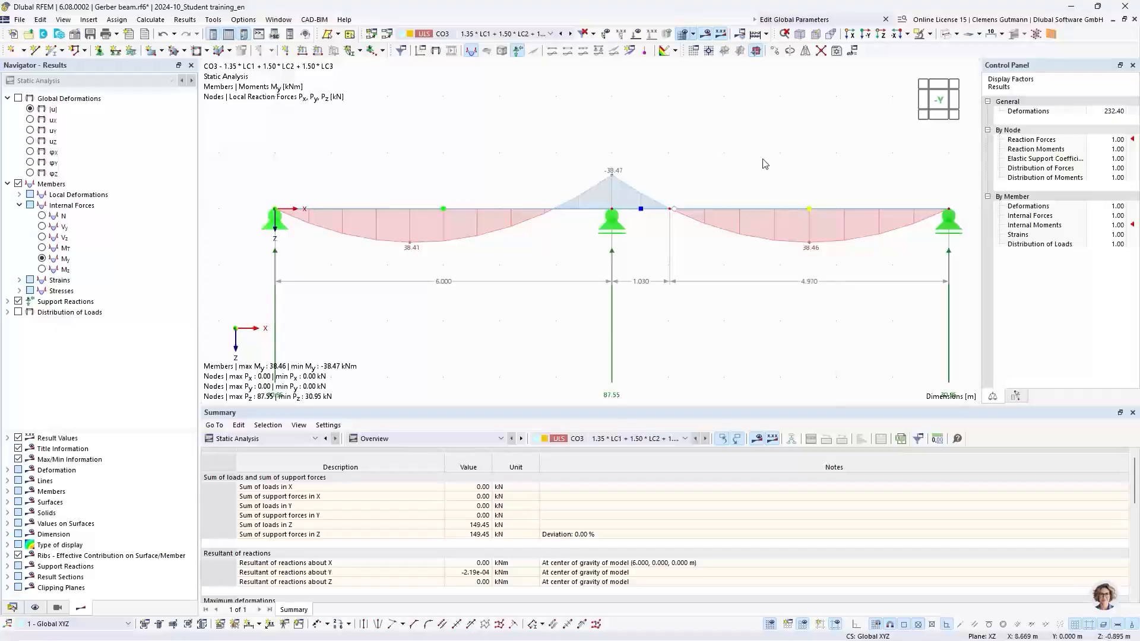
middle_drag(761, 158, 717, 172)
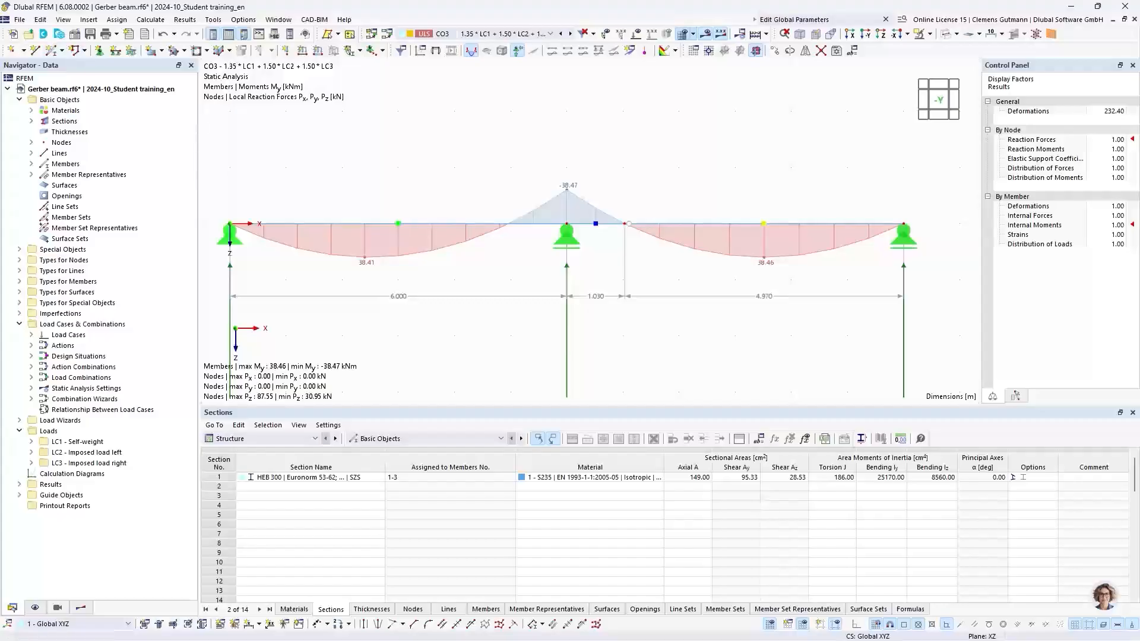
Create a new model named Two-hinged frame of type 2D | XZ | Plane Stress.
click(13, 34)
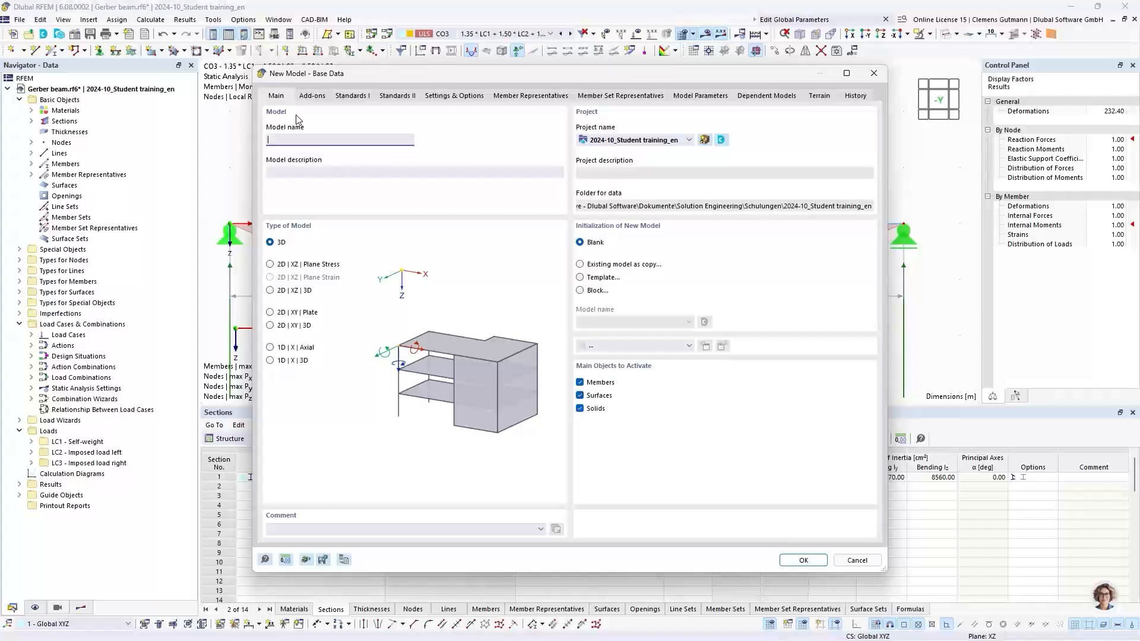
text(Two-hinged f)
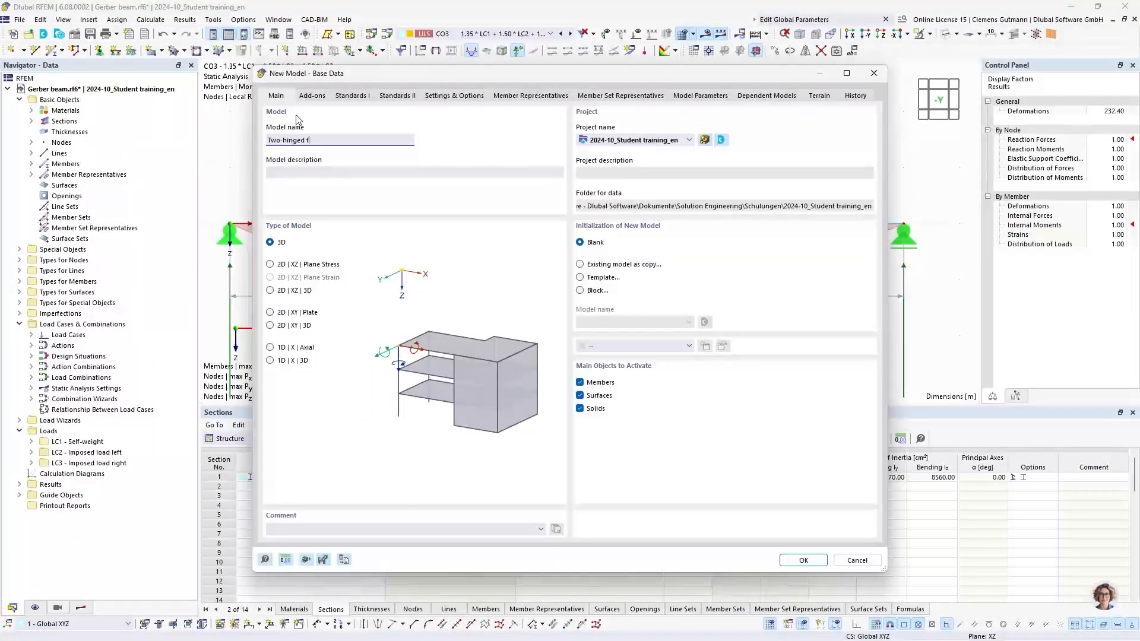
text(rame)
key(Tab)
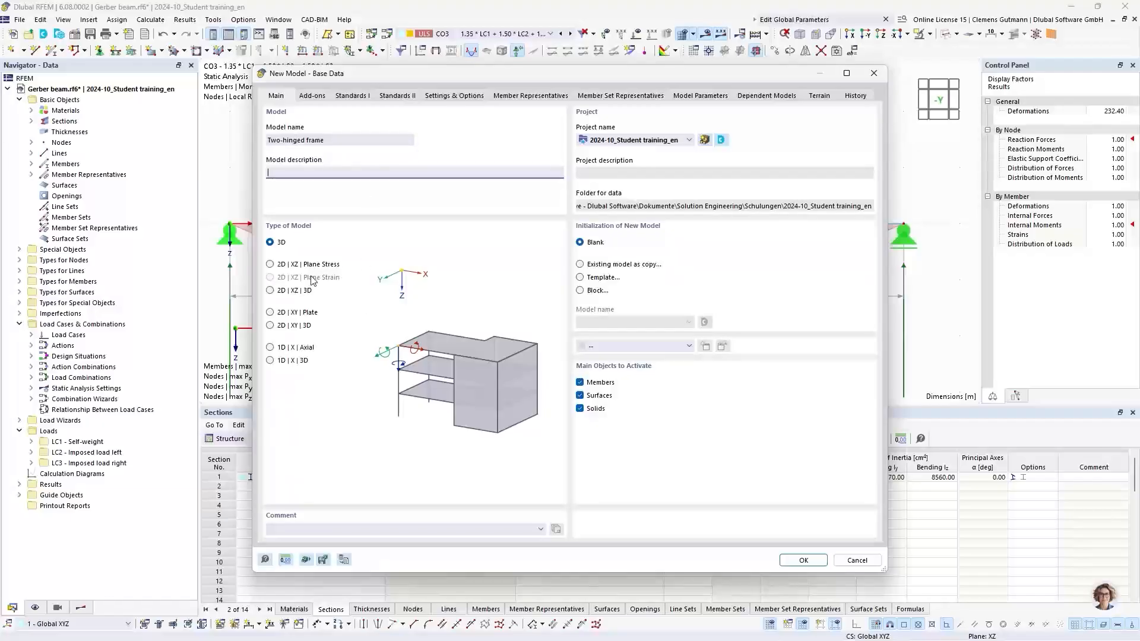
click(270, 264)
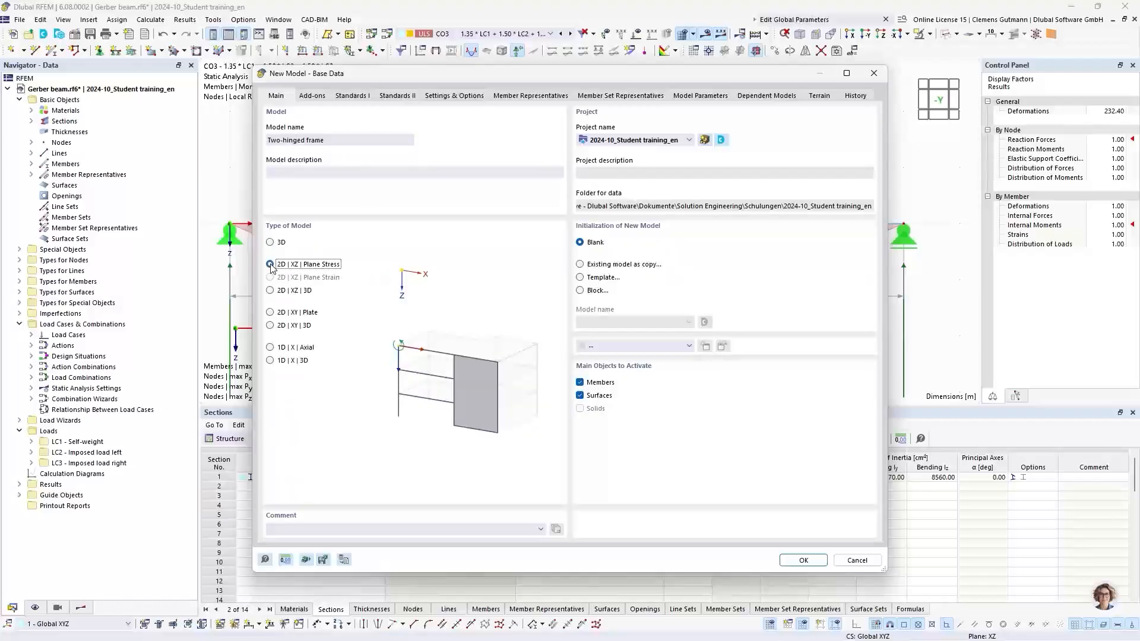
click(792, 559)
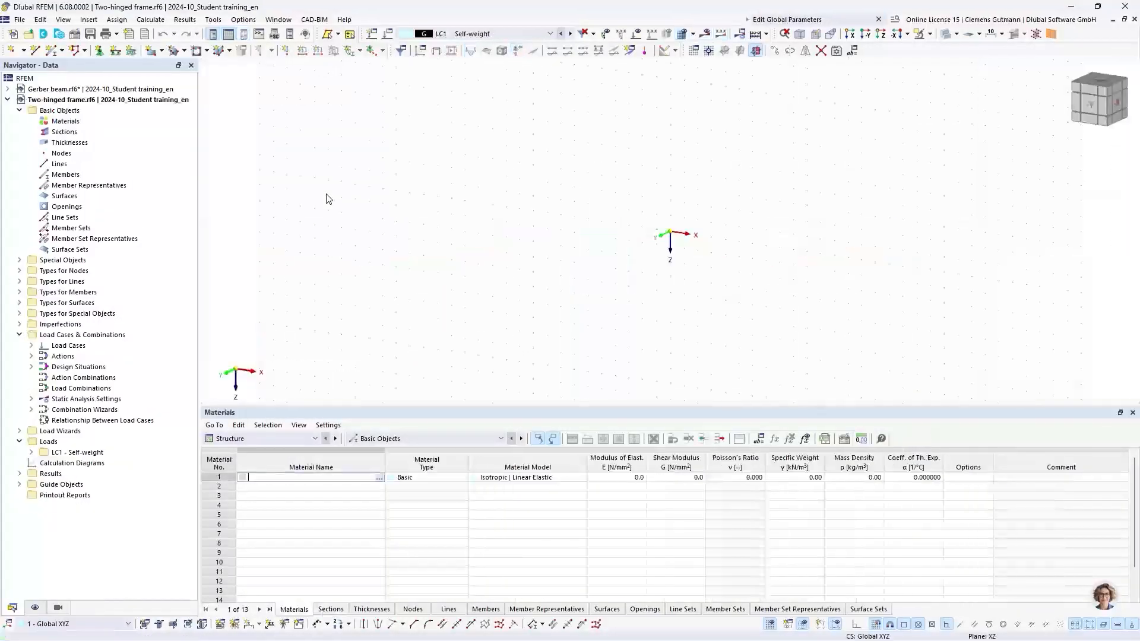
Switch to the -Y view and define material 1 as S235 | EN 1993-1-1:2005-05.
click(1095, 109)
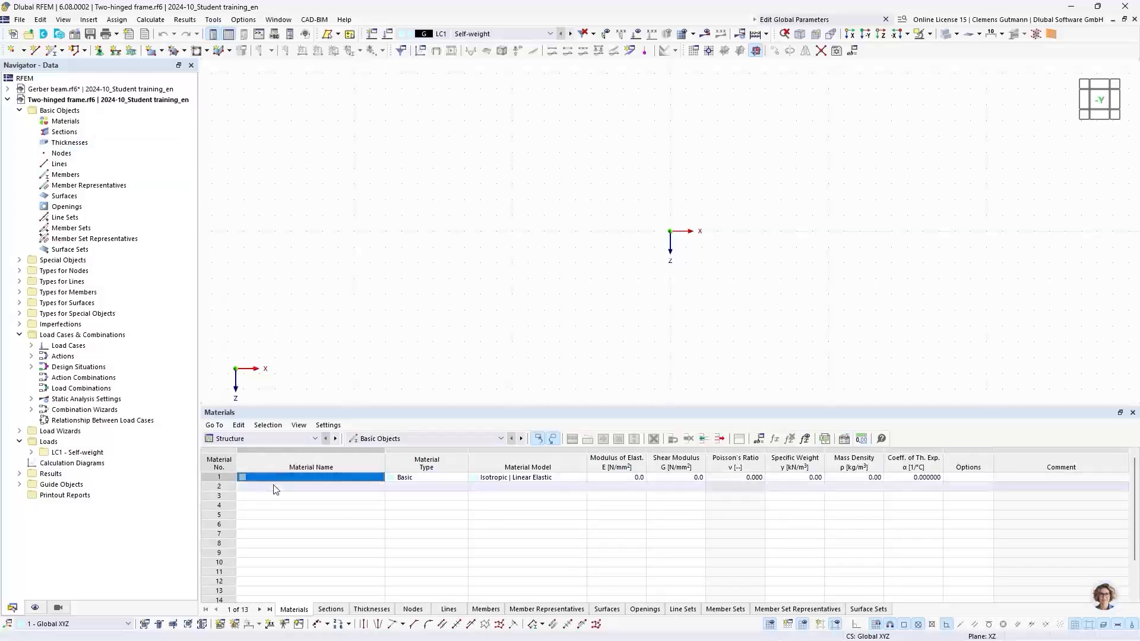
click(312, 478)
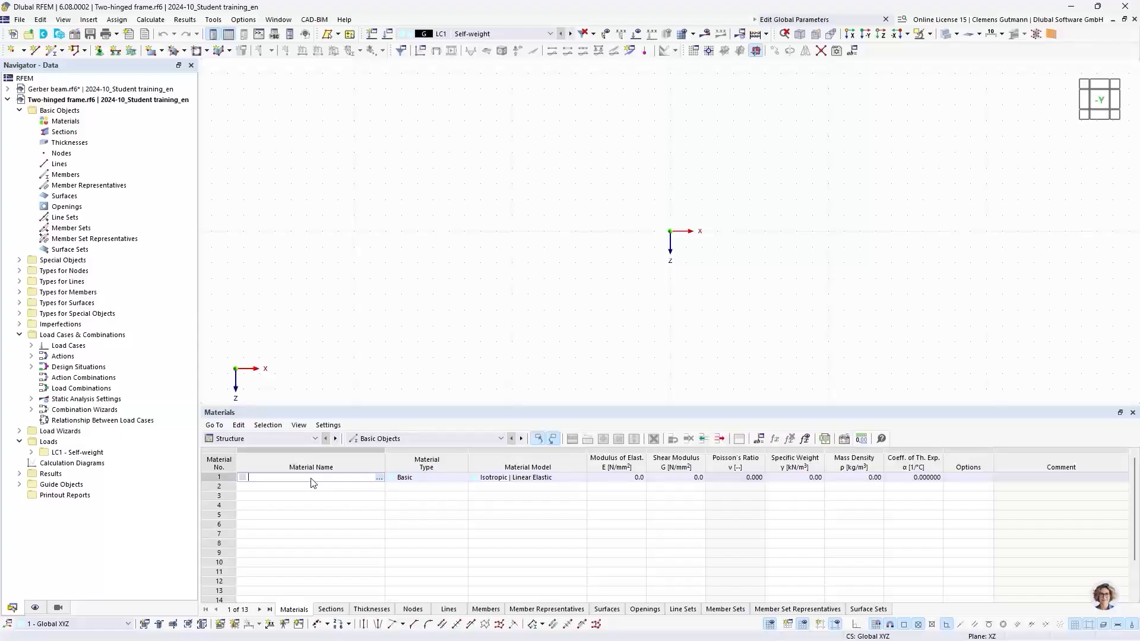
text(S235)
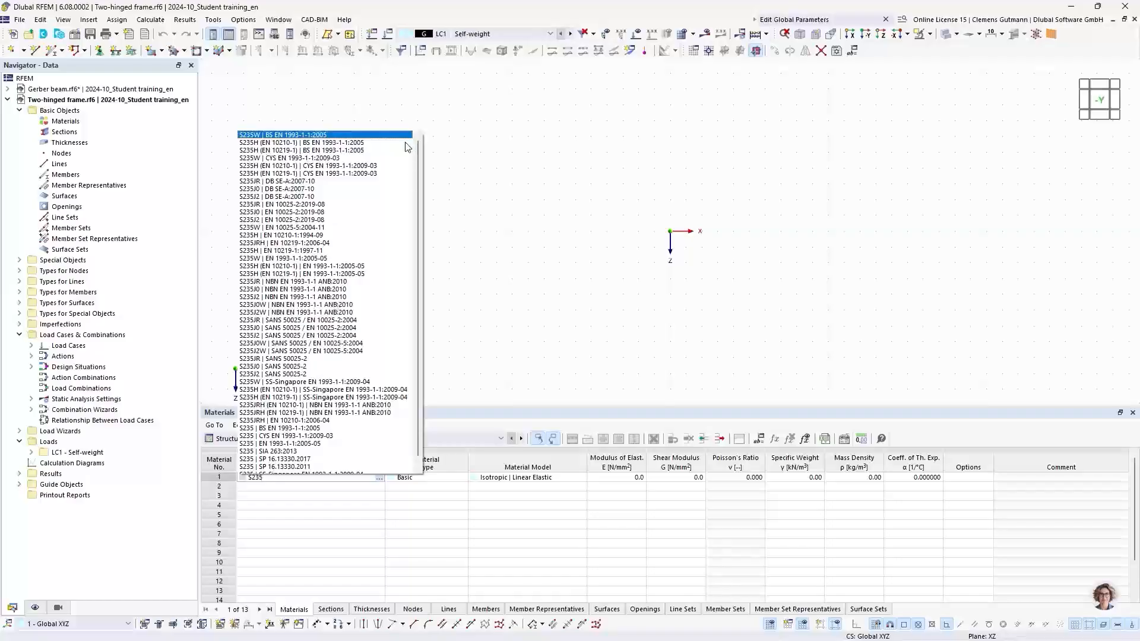
scroll(315, 328, down, 1)
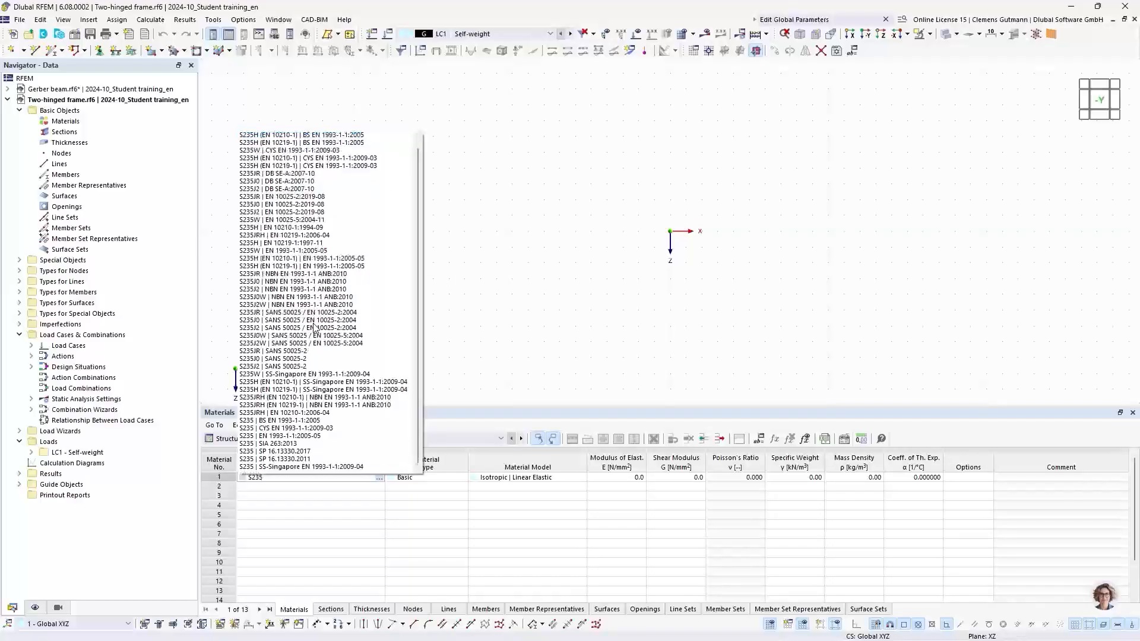
click(269, 436)
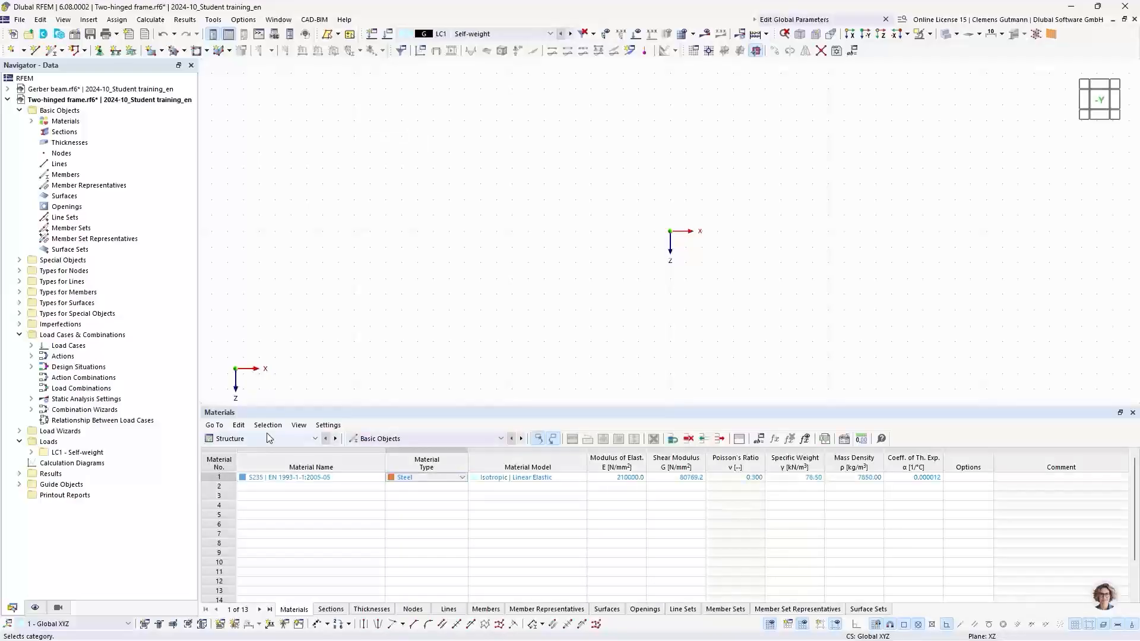
Define section 1 as HEB 300 | Euronorm 53-62; DIN 1025-2 | SZS.
click(331, 609)
click(251, 478)
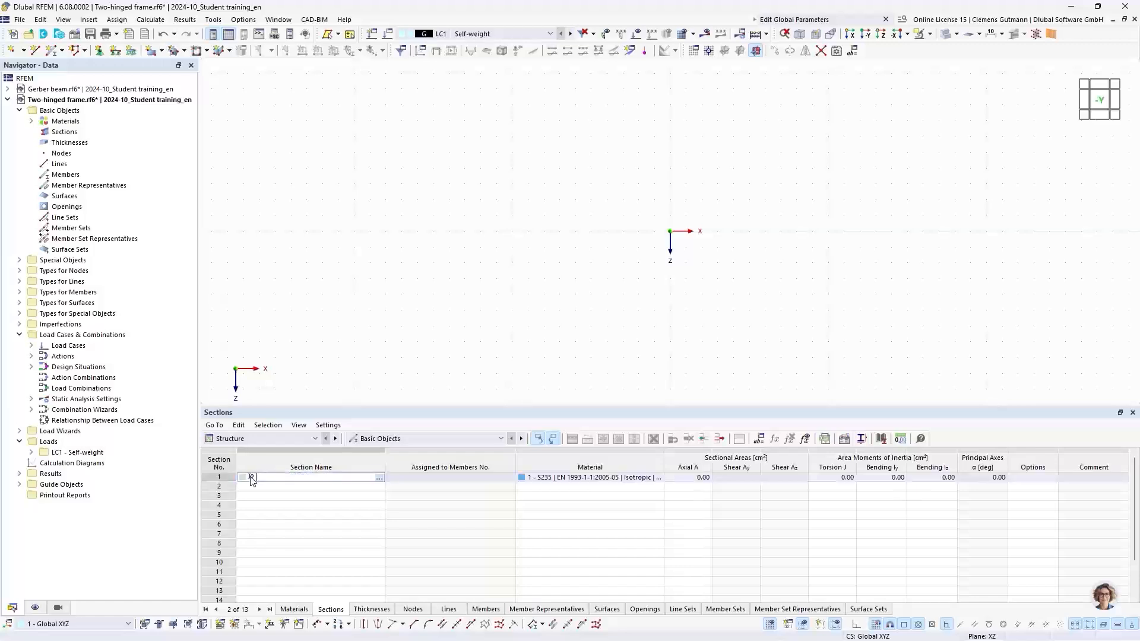
text(H)
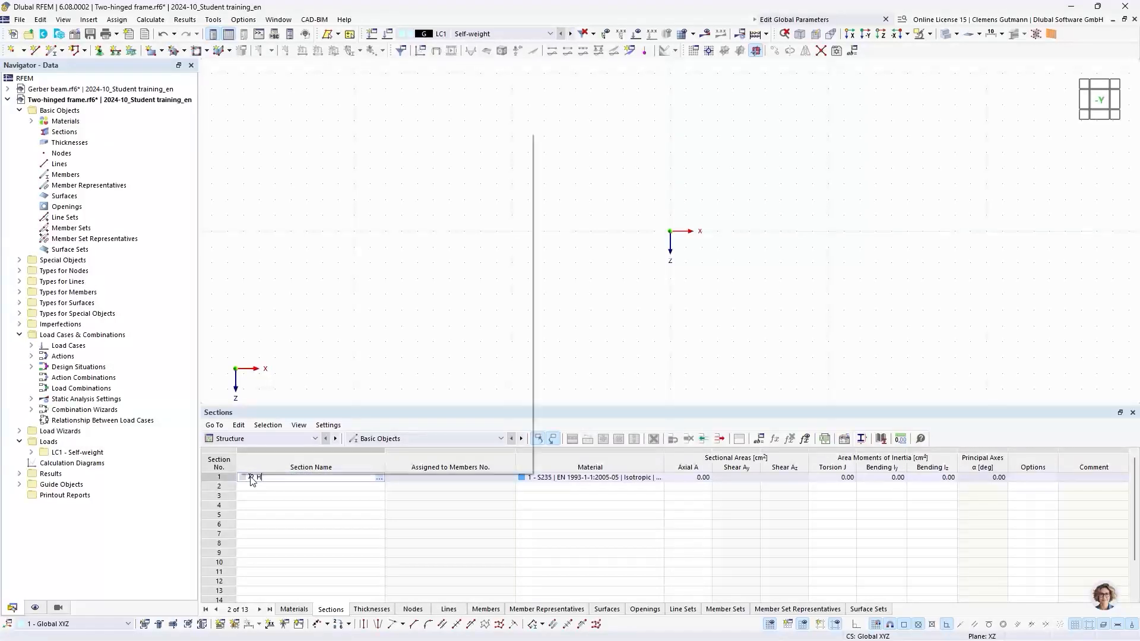
text(EB 300)
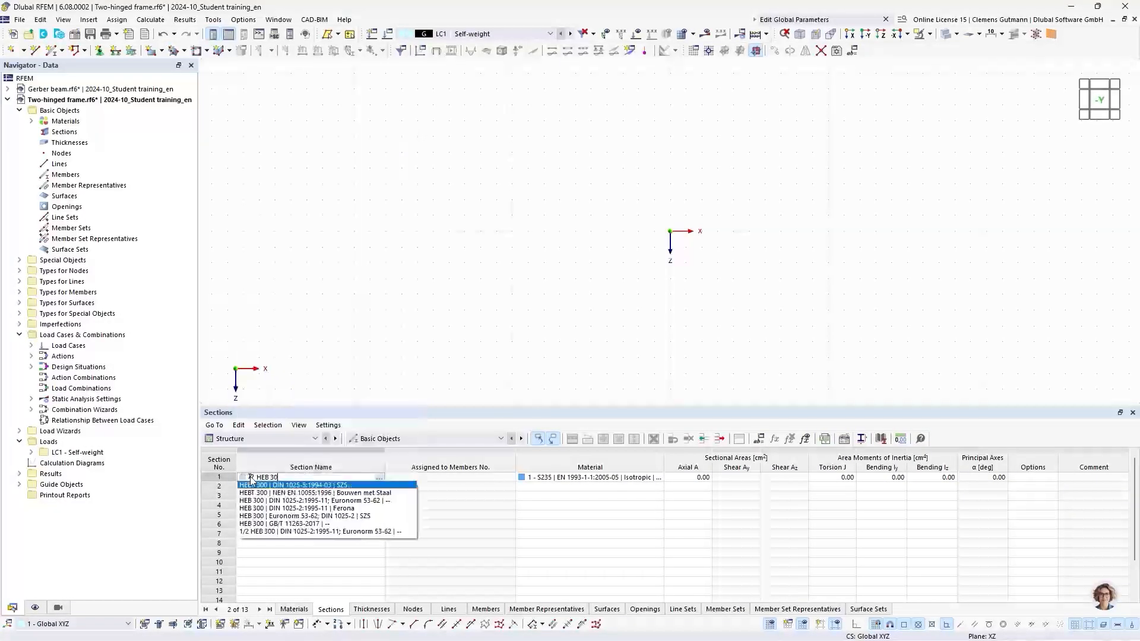
click(282, 517)
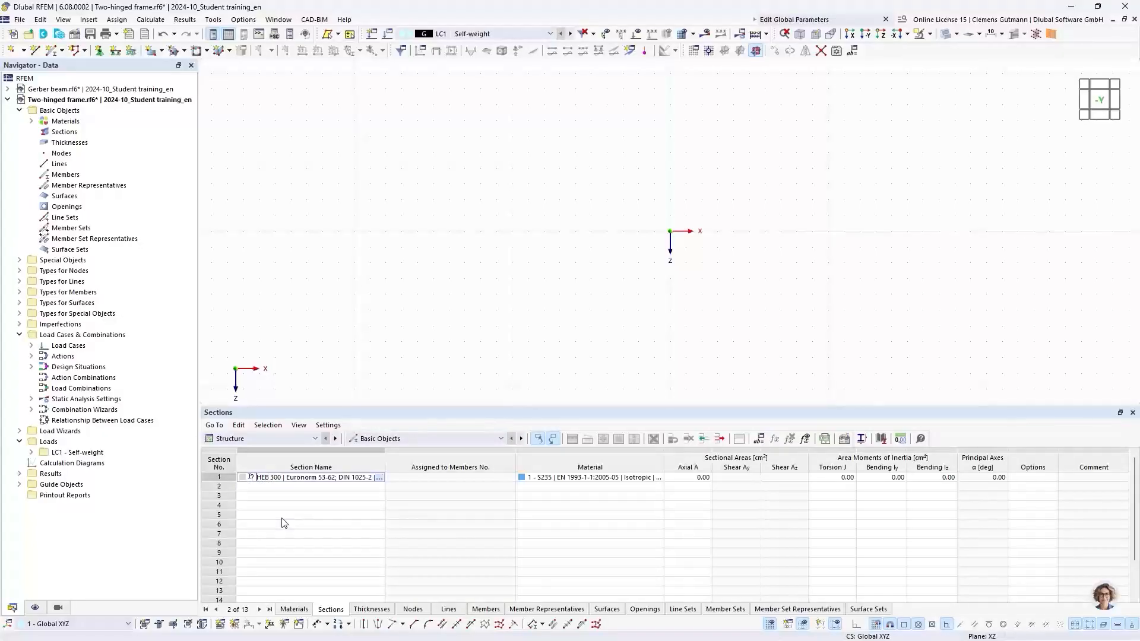
key(Tab)
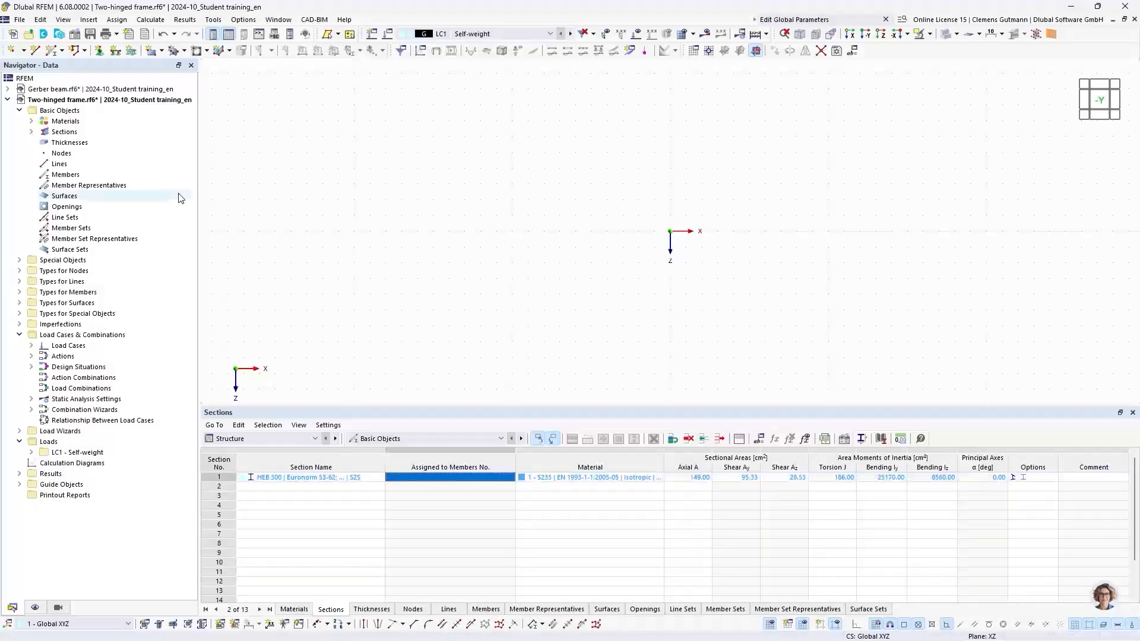
Create section 2 as a parametric round bar with a diameter of 30 mm from the section library.
right_click(65, 133)
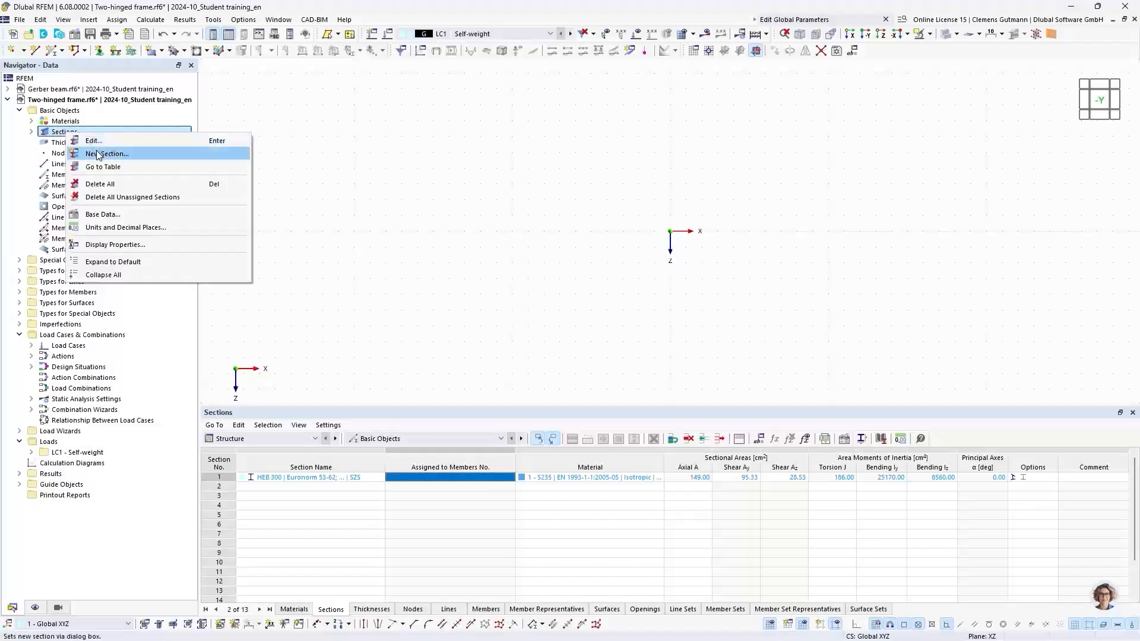
click(99, 154)
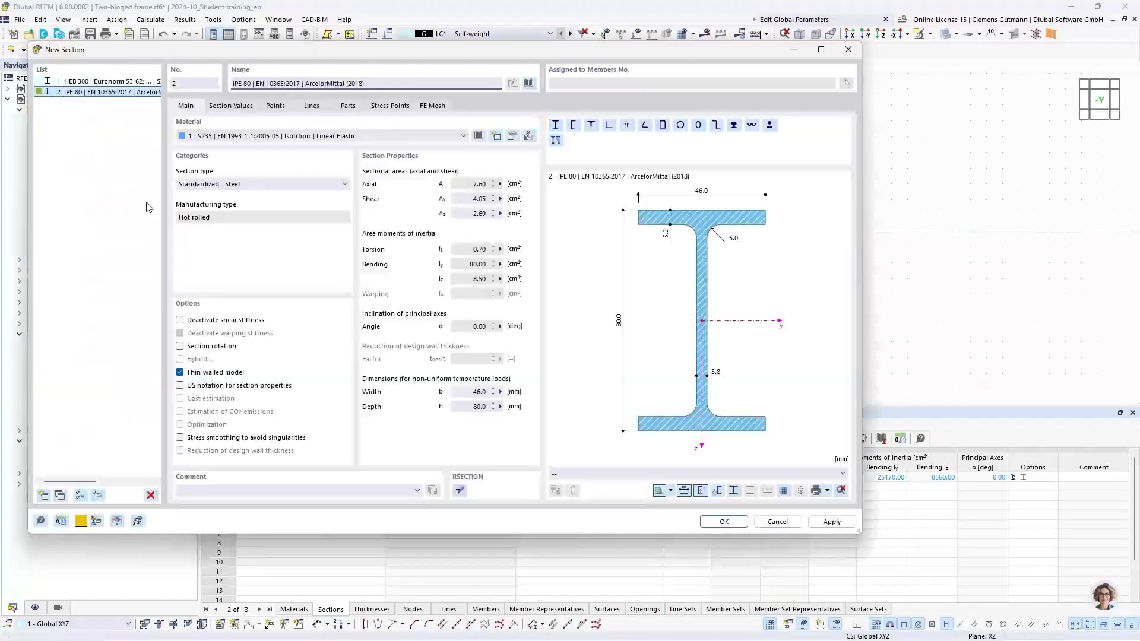
click(527, 83)
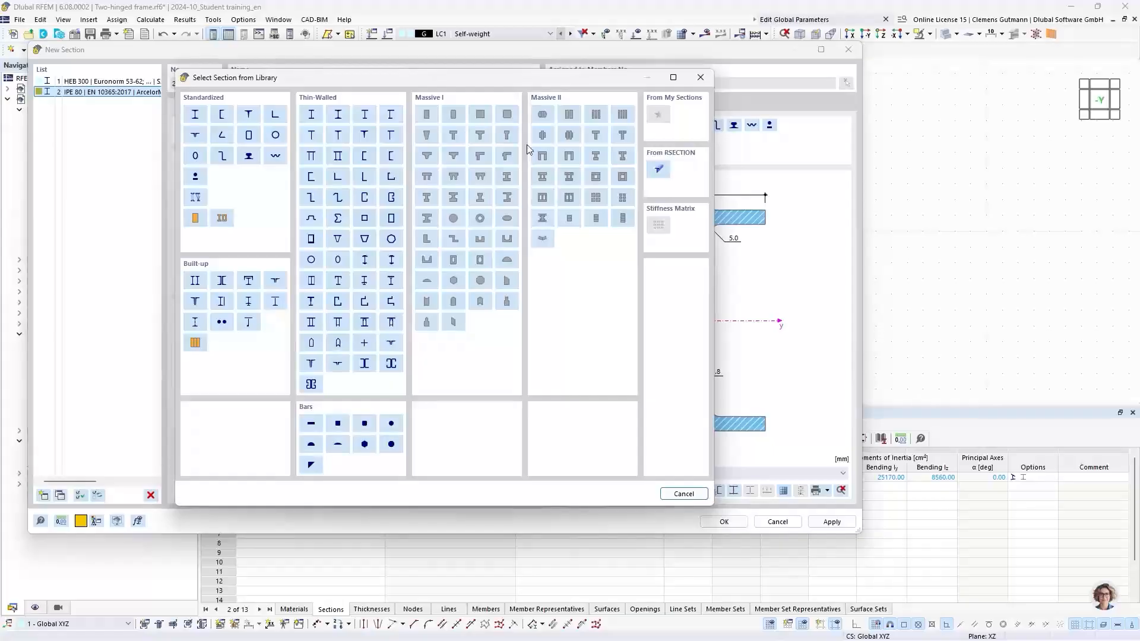
click(391, 423)
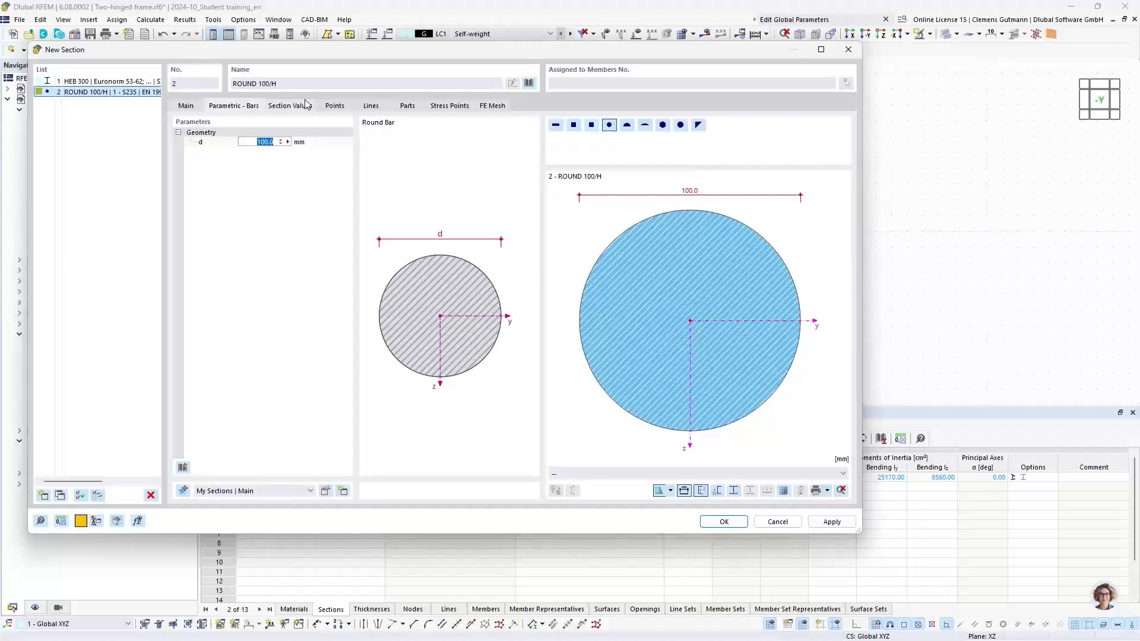
text(30)
key(Return)
click(713, 521)
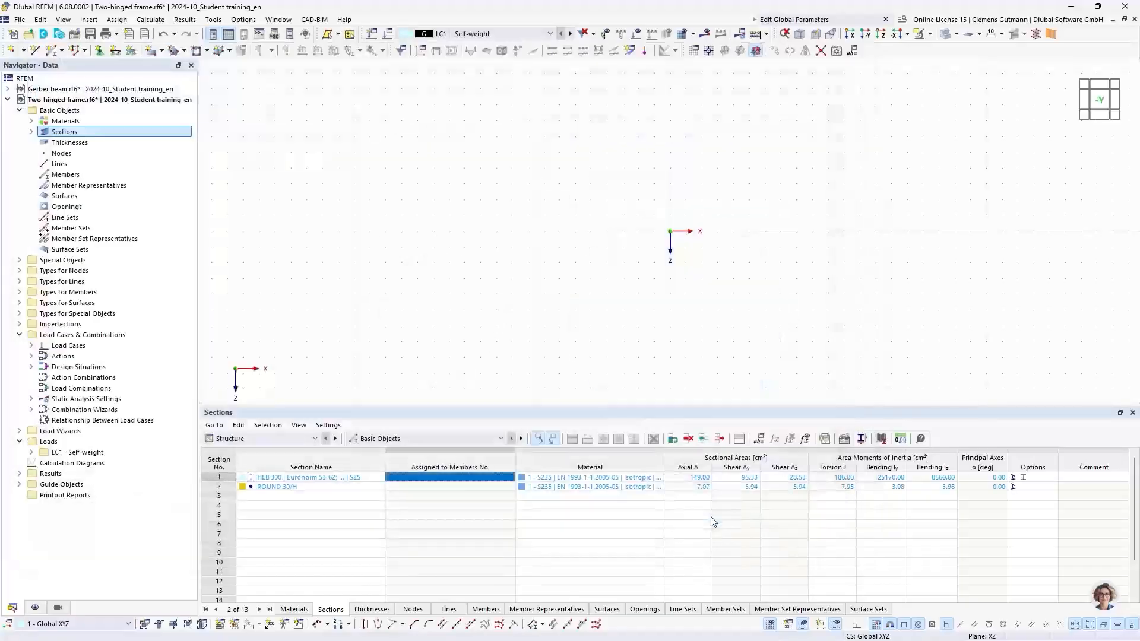
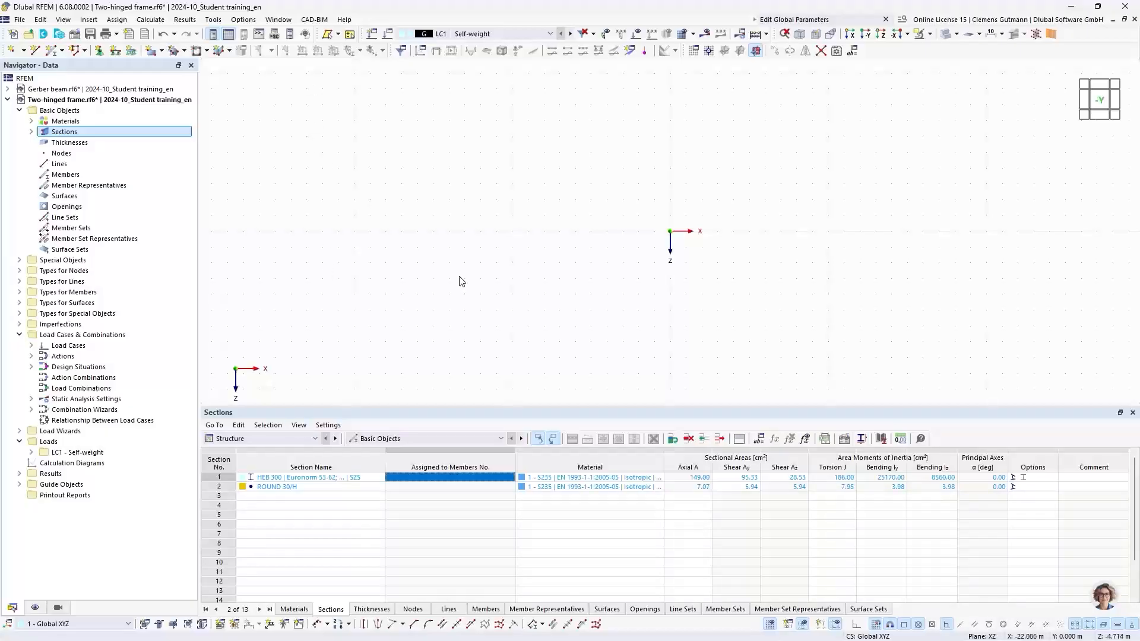
Draw a continuous member from the origin up to (0, -5) m and then to the ridge at (5, -8) m.
middle_drag(755, 234, 461, 290)
click(64, 51)
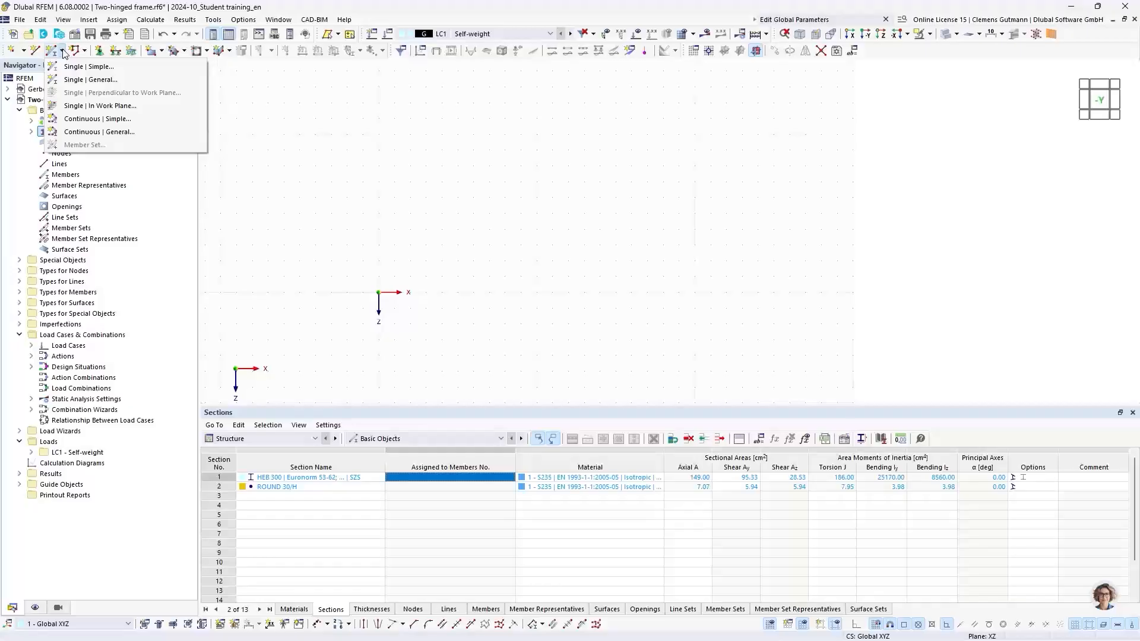
click(107, 120)
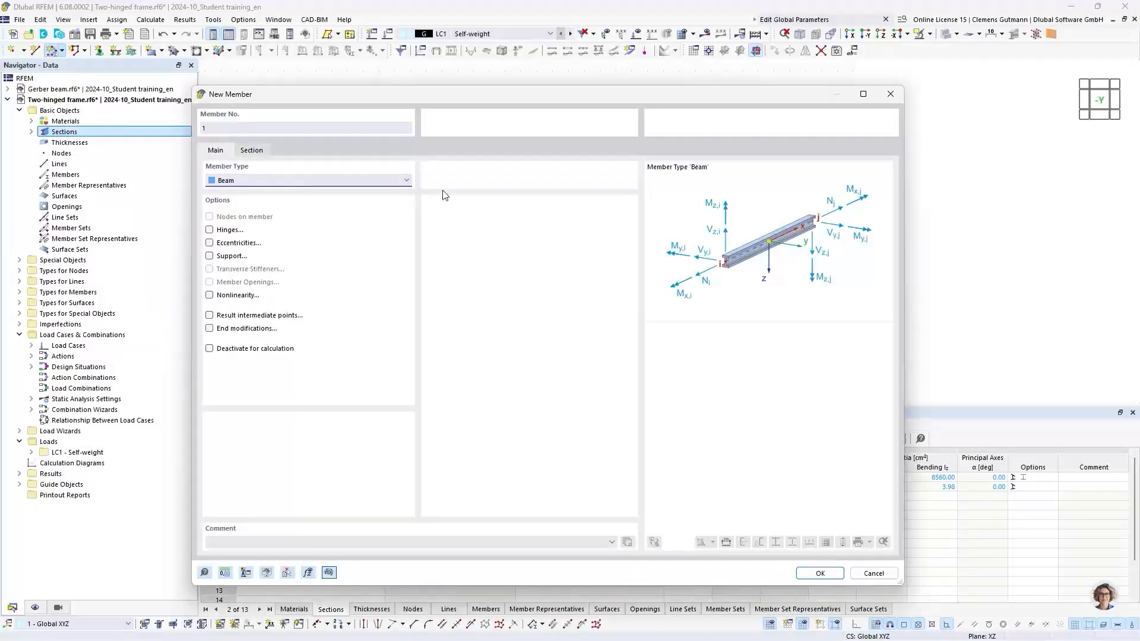
click(820, 573)
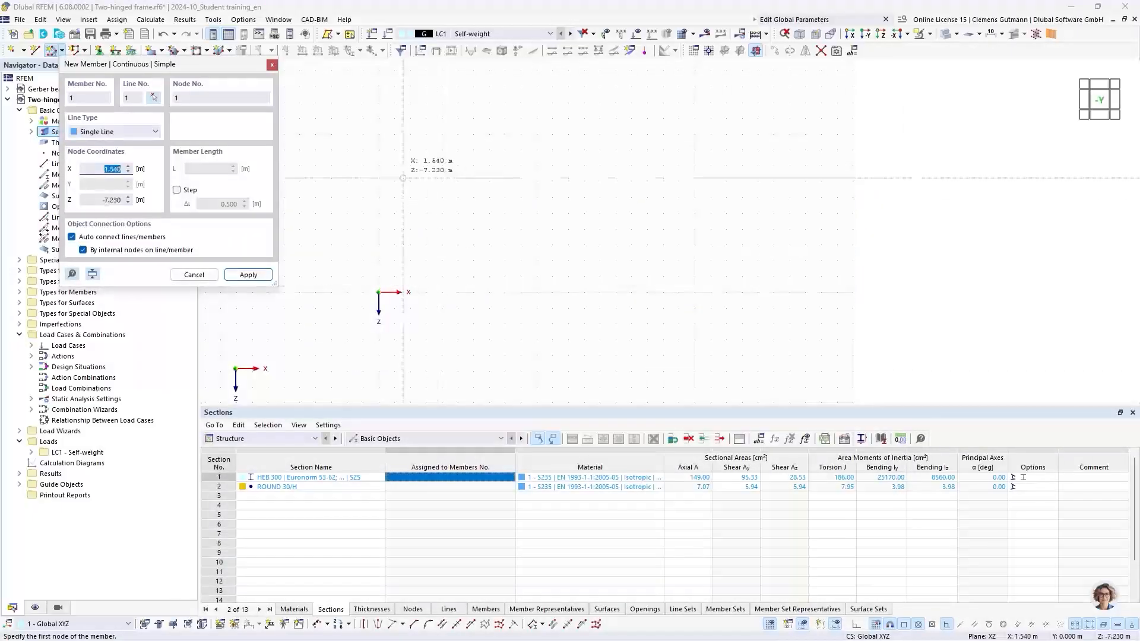
middle_drag(443, 242, 483, 224)
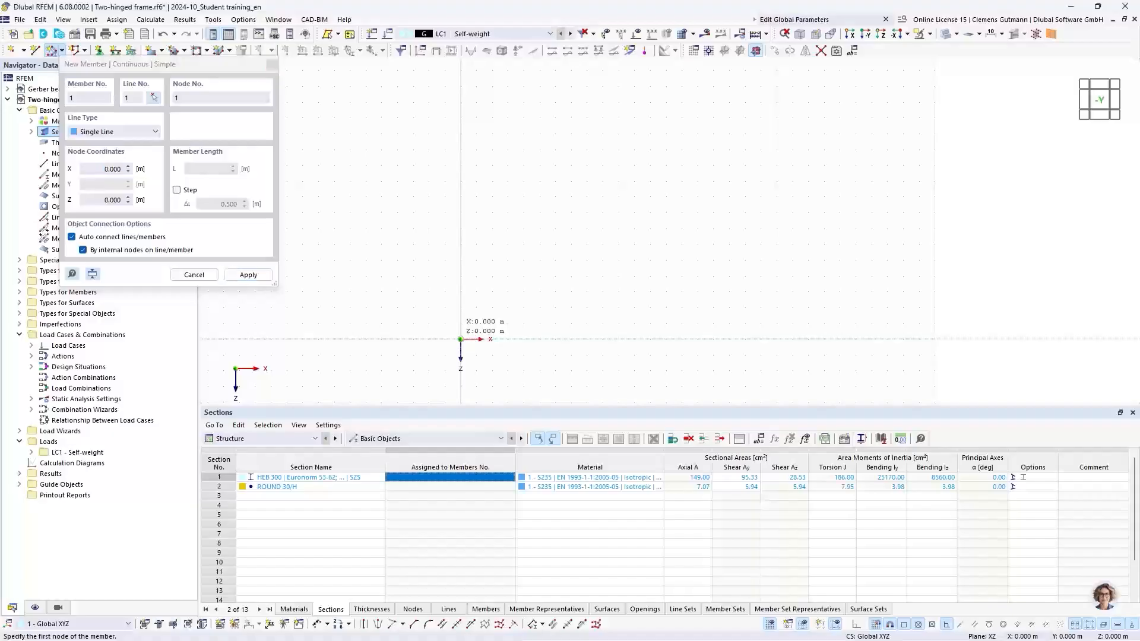
click(460, 339)
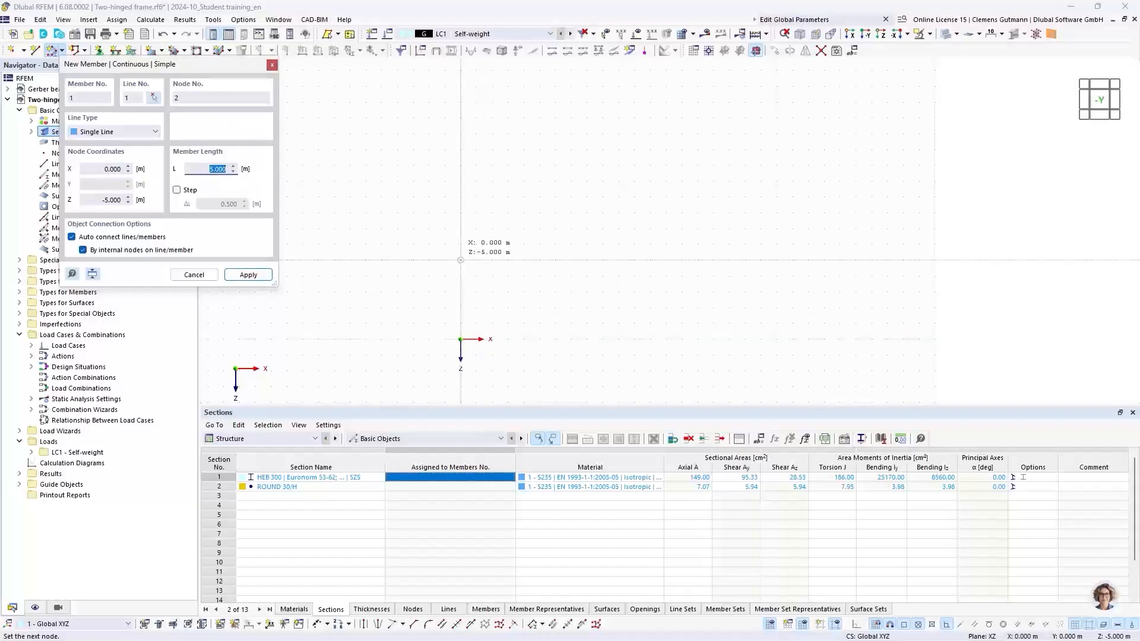
click(460, 260)
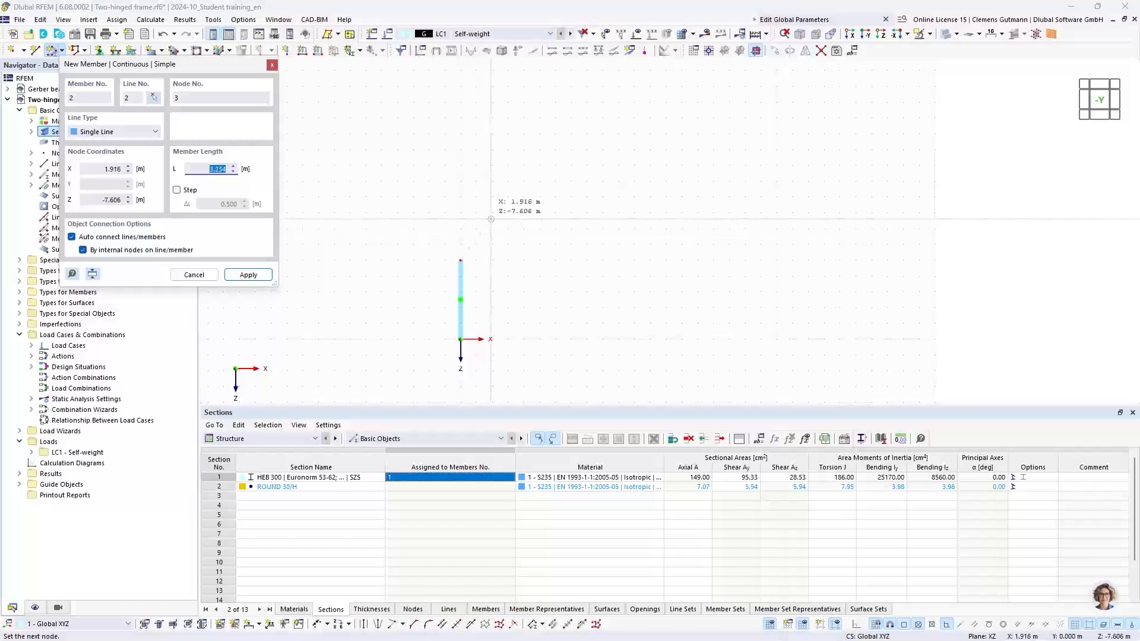
click(539, 213)
click(539, 212)
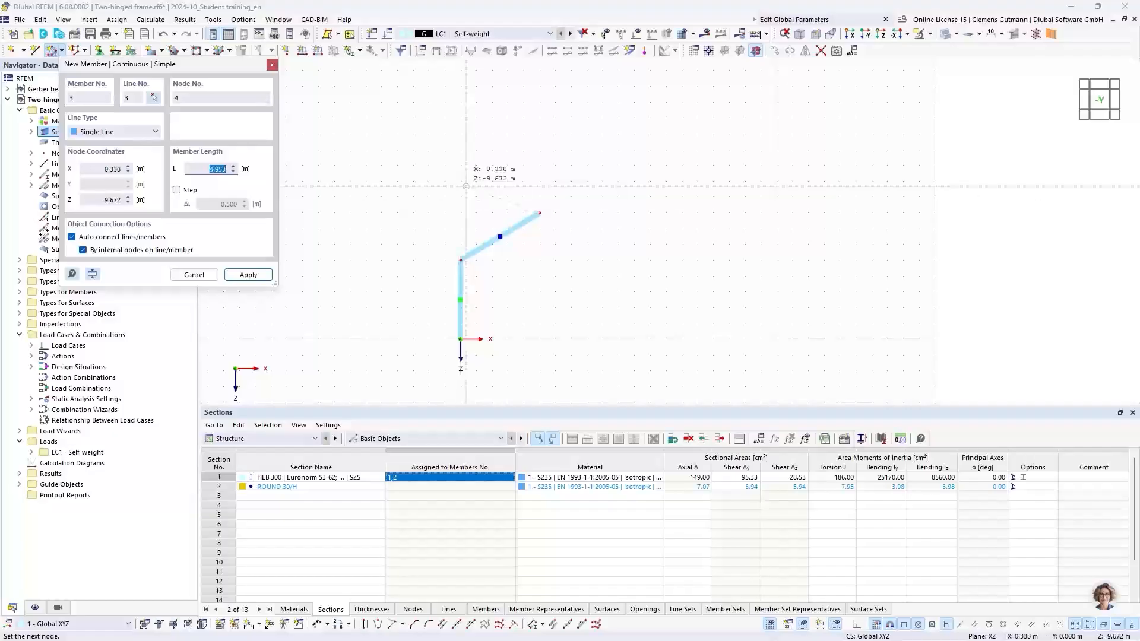
key(Escape)
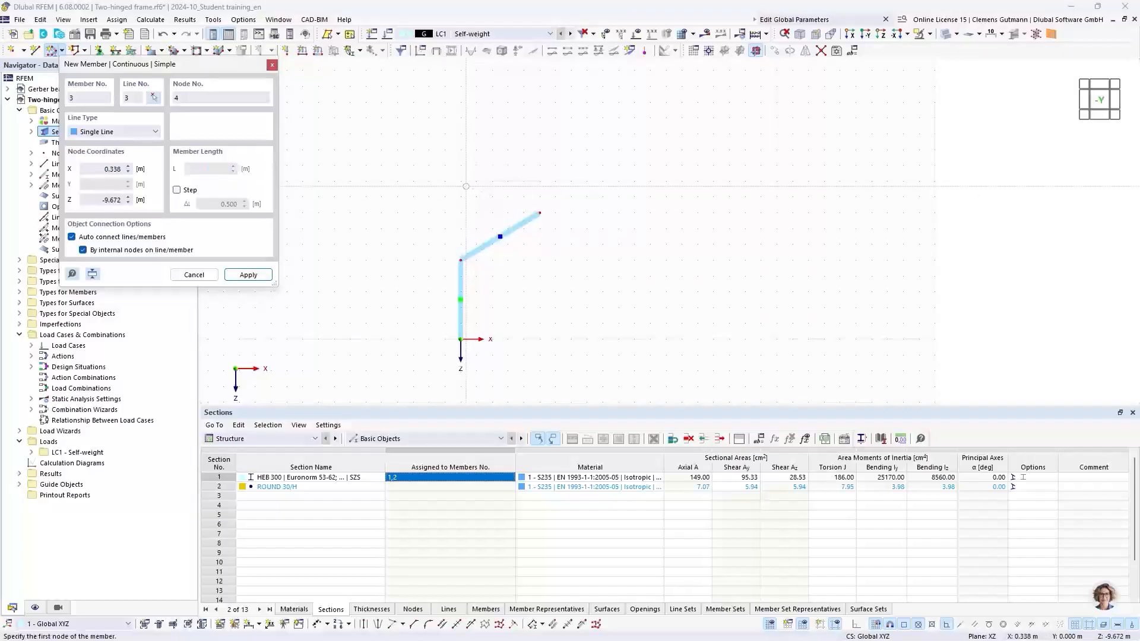
key(Escape)
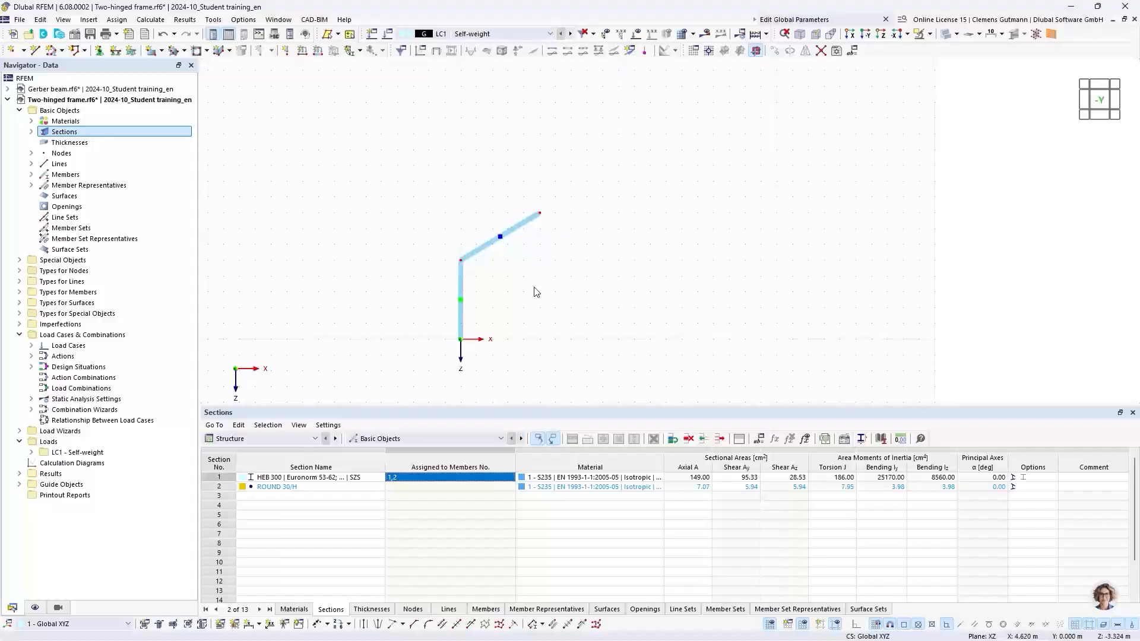
Mirror a copy of the column and rafter about the YZ plane through the ridge node at X 5 m, Z -8 m.
middle_drag(532, 287, 484, 260)
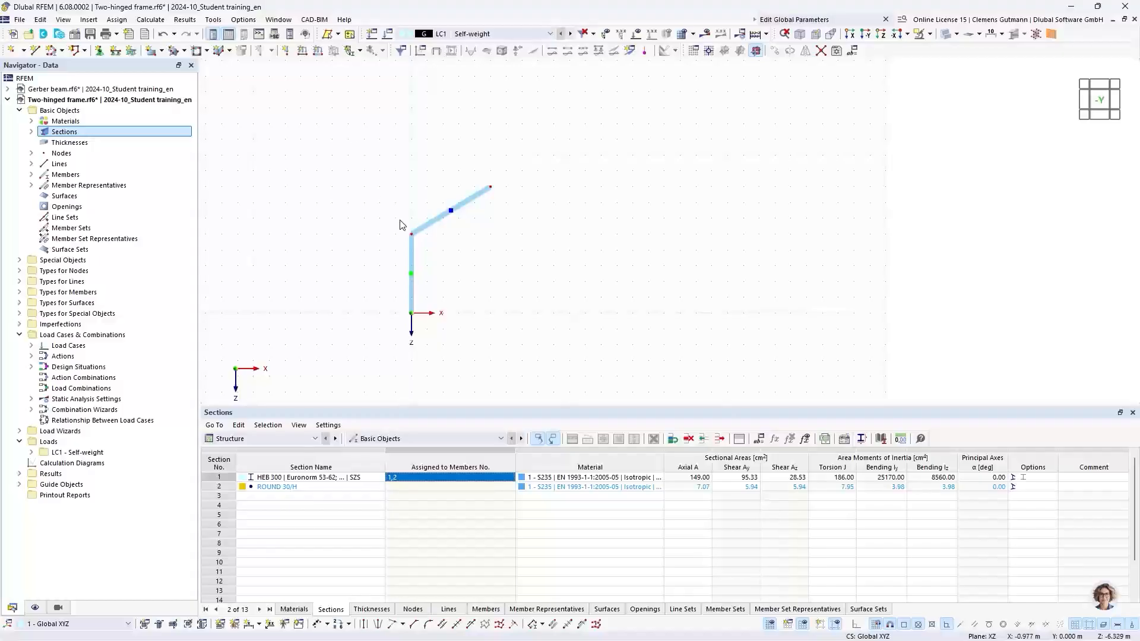
drag(364, 150, 532, 362)
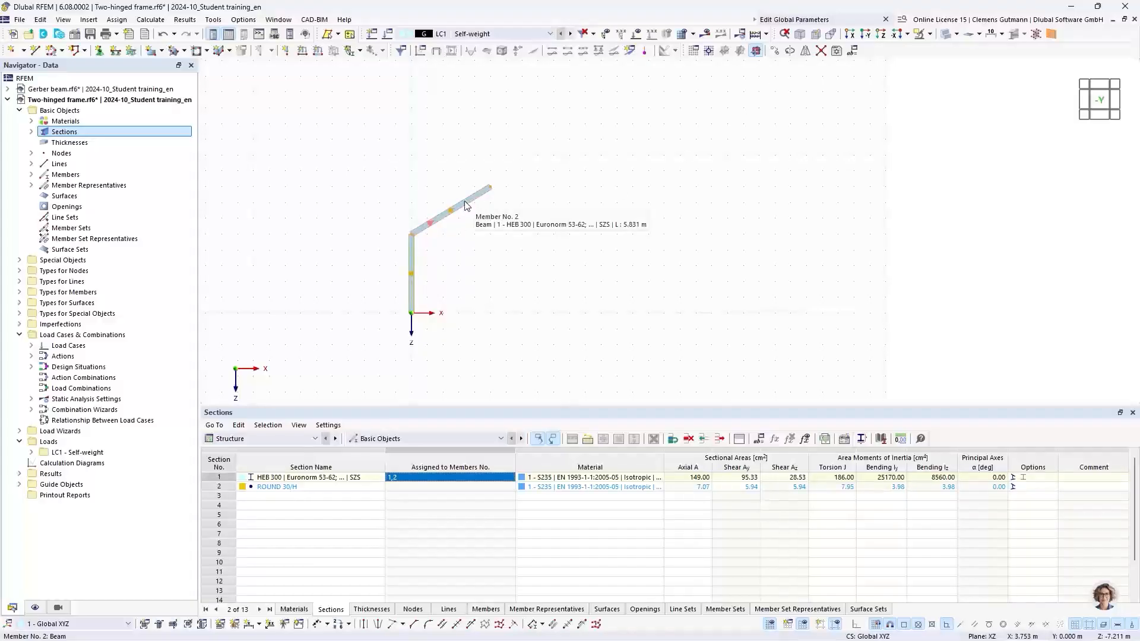
drag(356, 156, 548, 362)
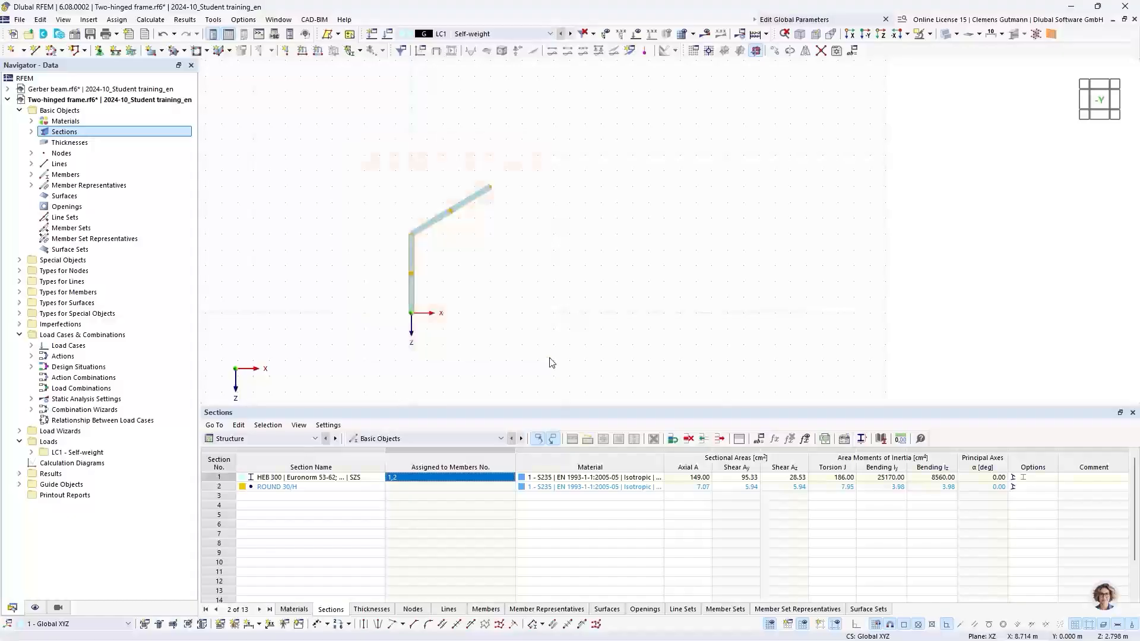
right_click(470, 205)
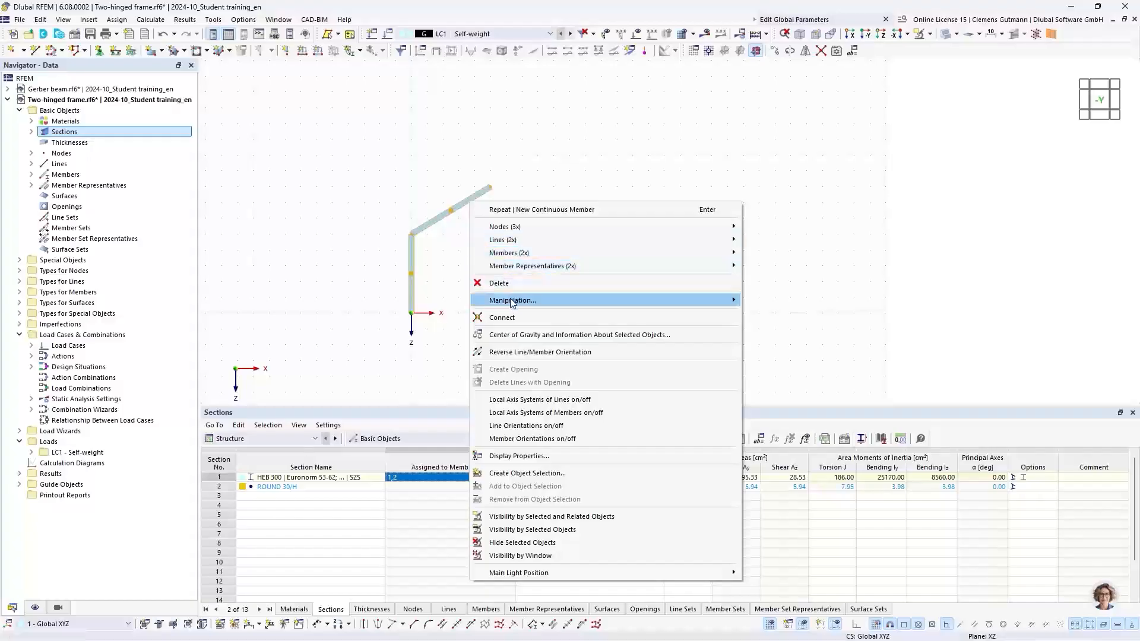
mouse_move(512, 302)
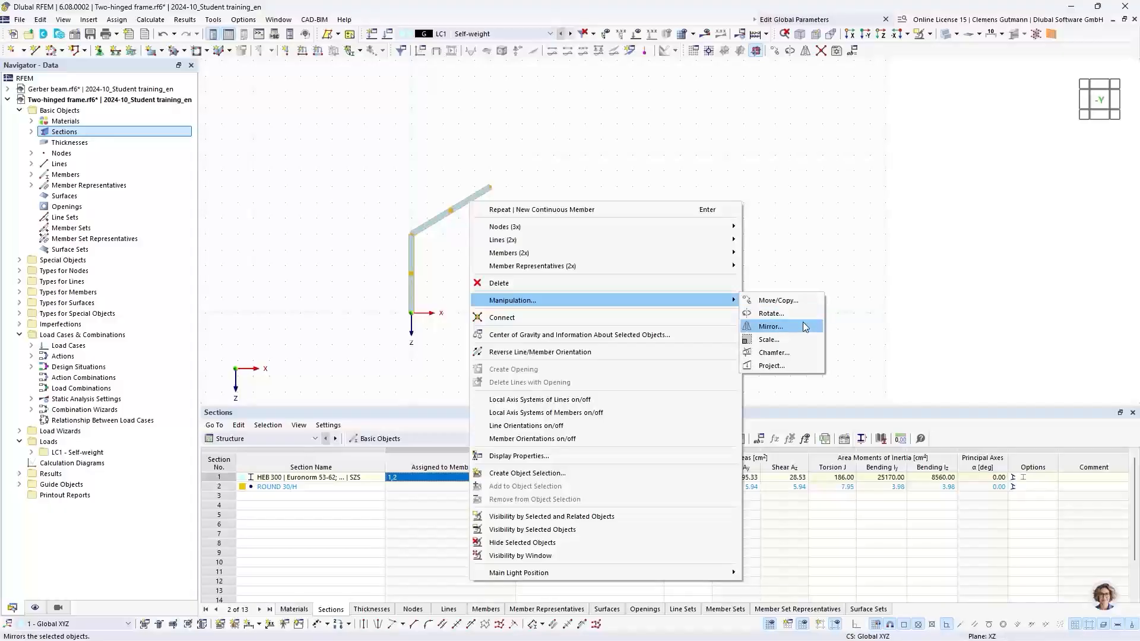
click(772, 327)
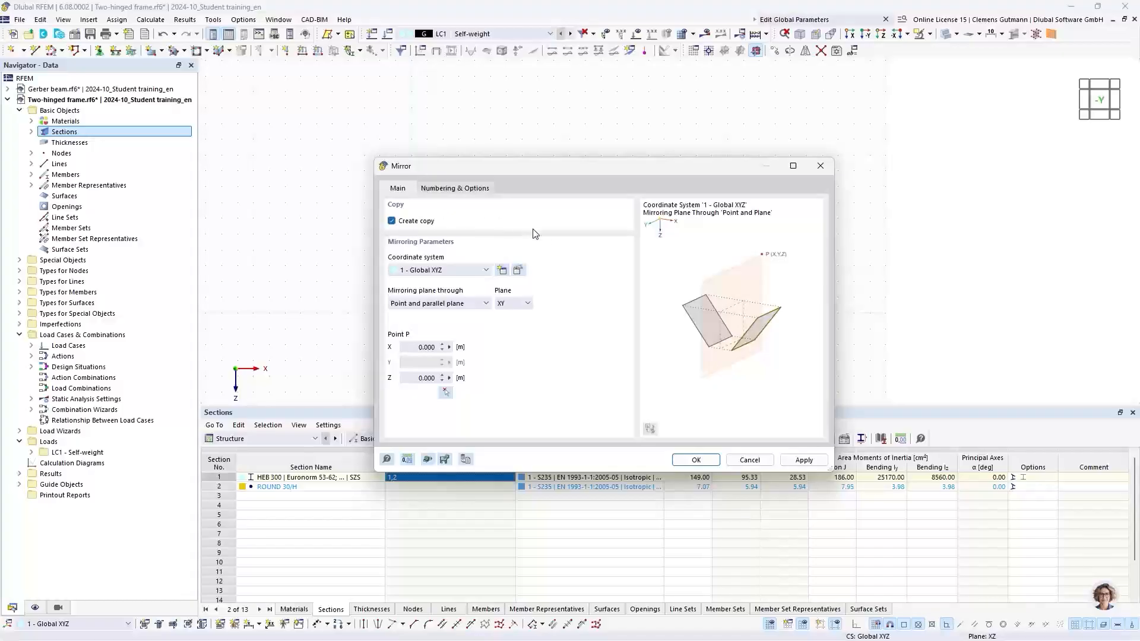
click(516, 310)
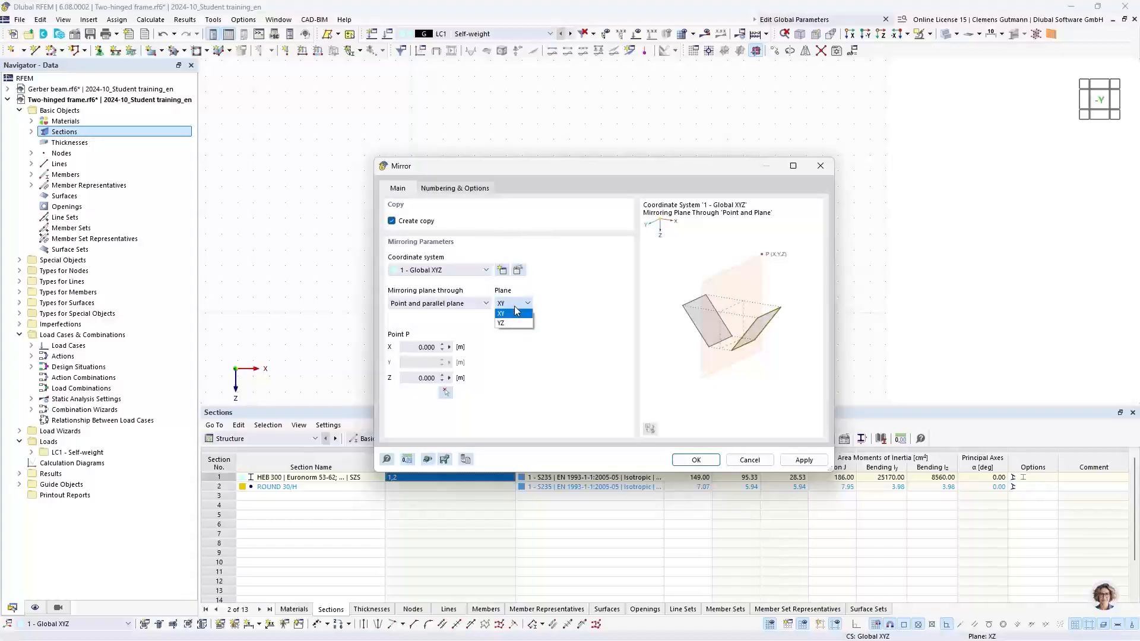
click(509, 324)
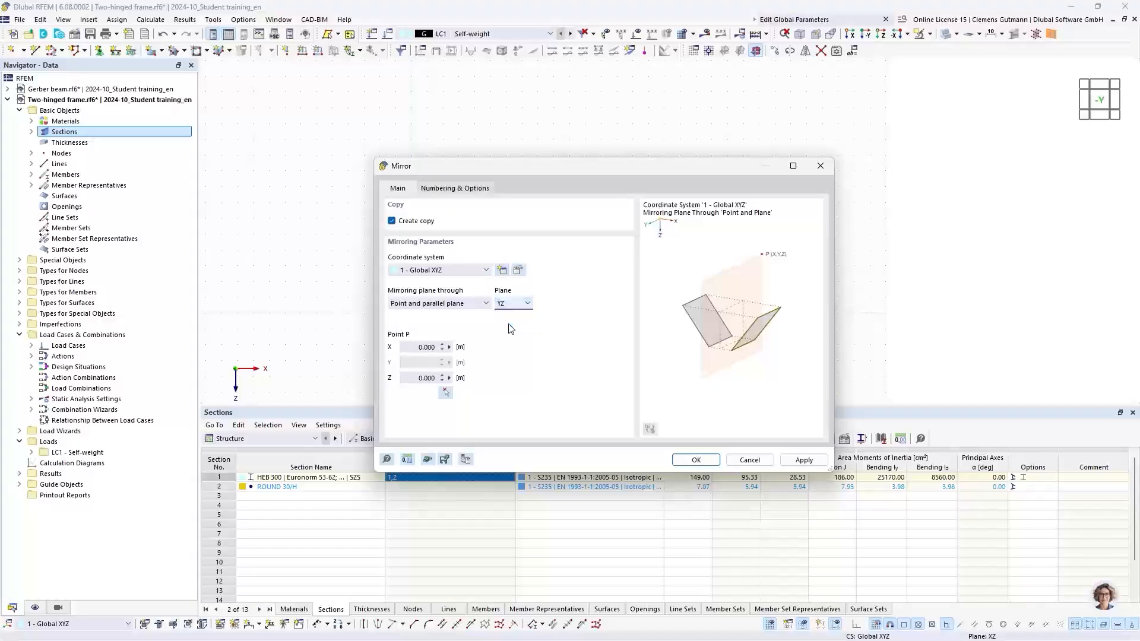
click(446, 393)
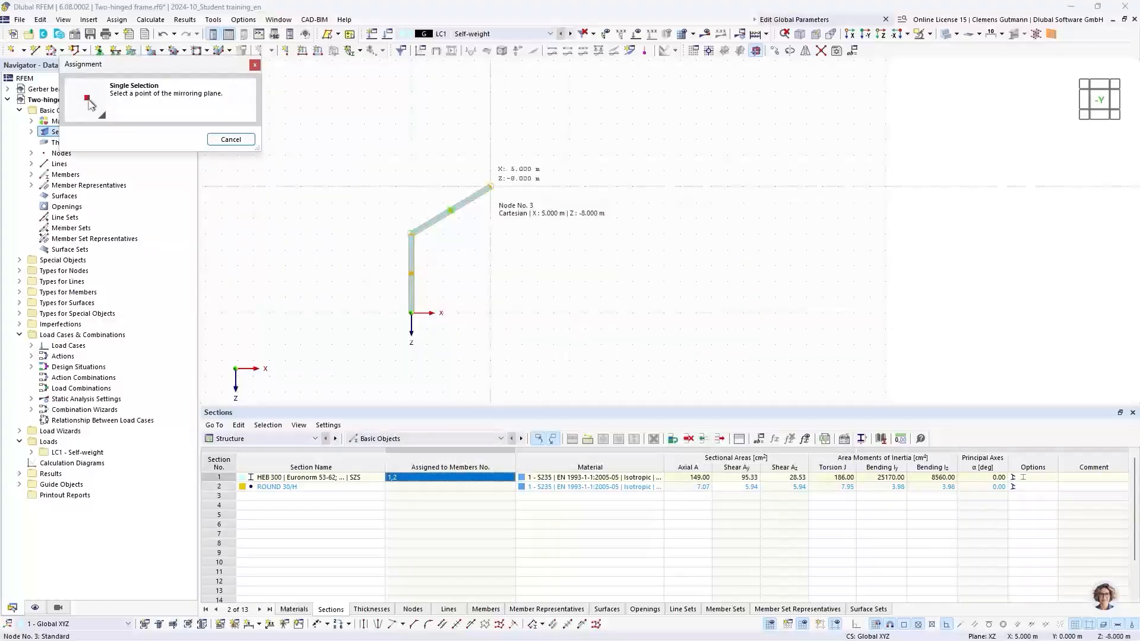
click(490, 186)
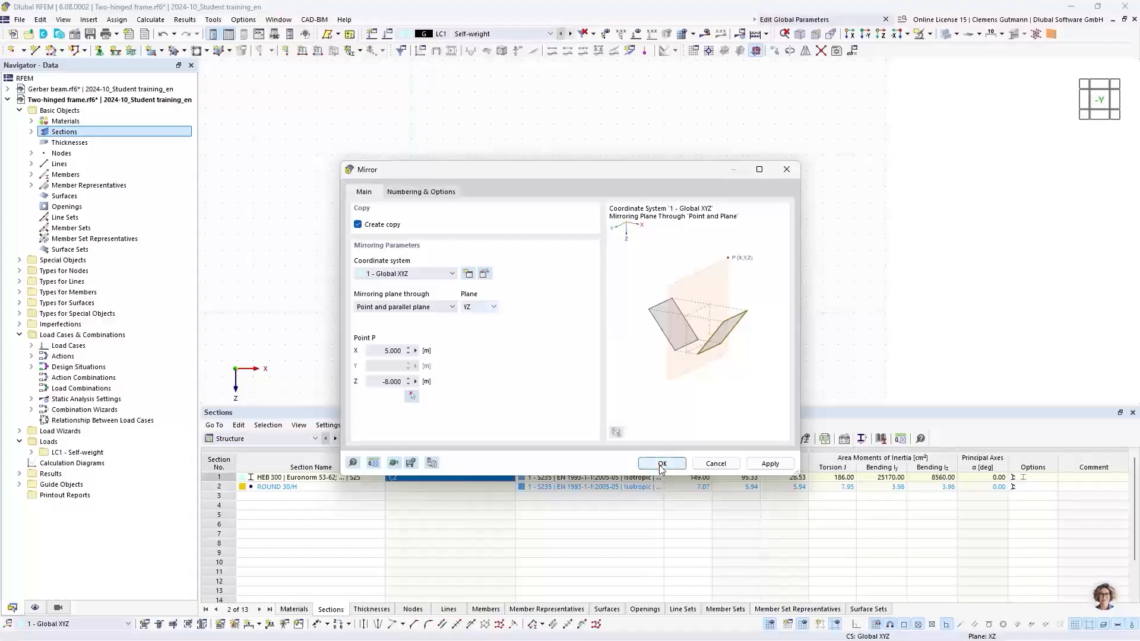
click(661, 463)
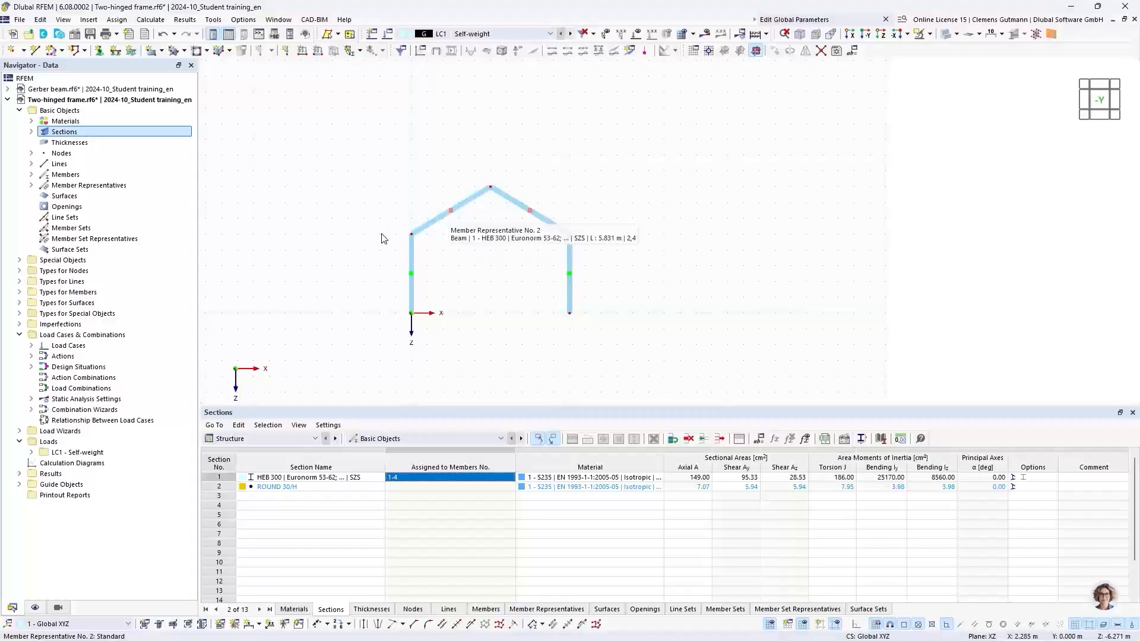
Draw a single tie member with the ROUND 30/H section between the two eave nodes.
click(62, 50)
click(89, 67)
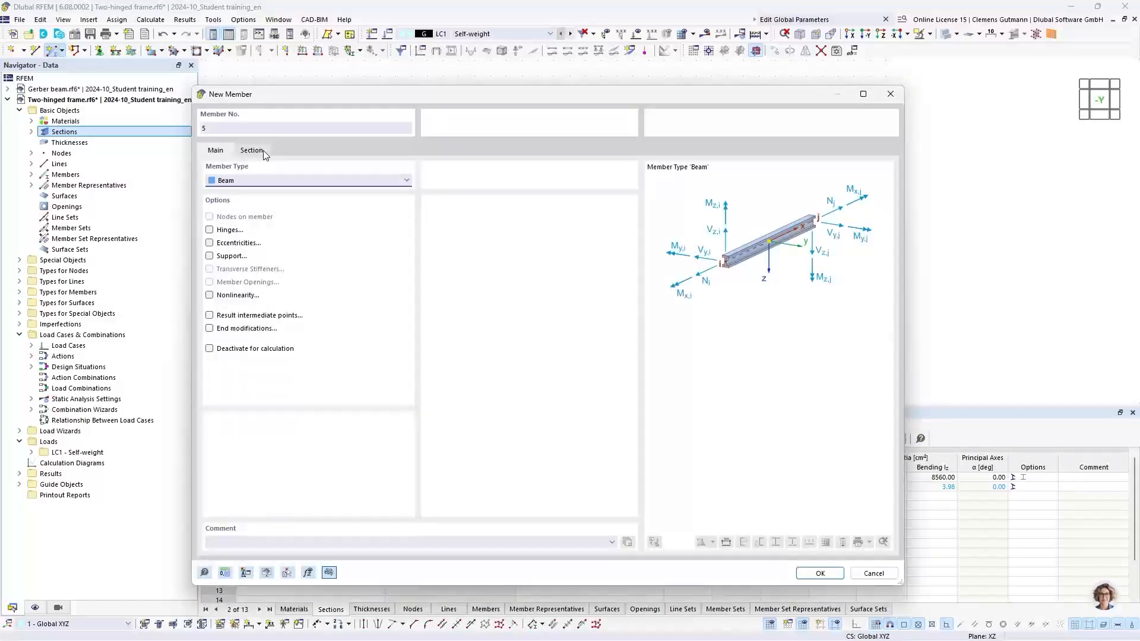
click(262, 151)
click(287, 443)
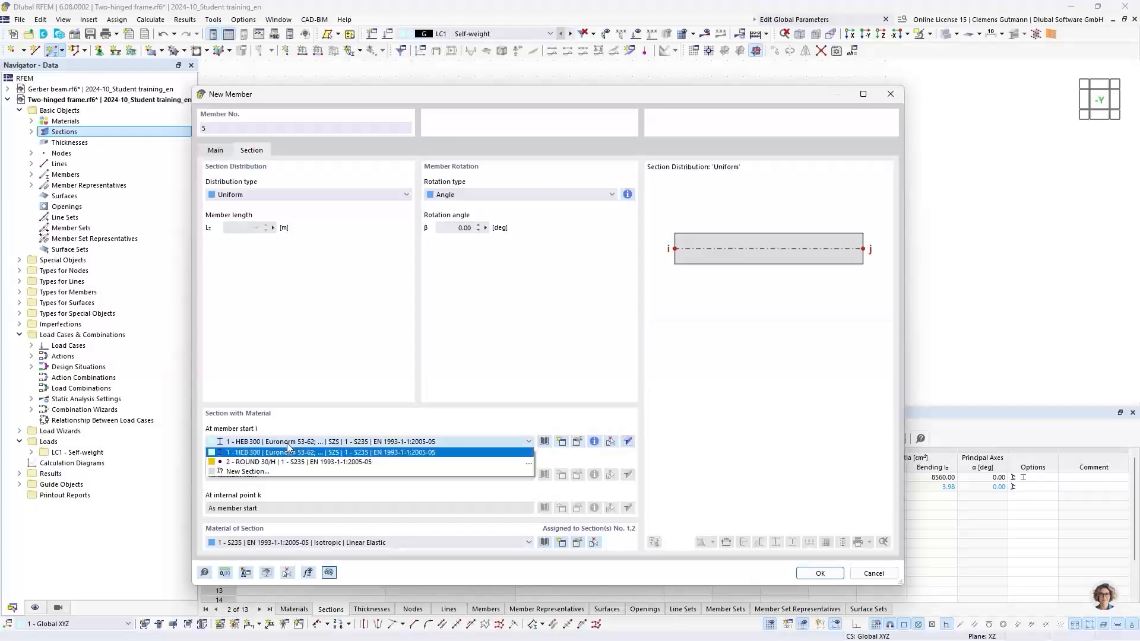
click(304, 461)
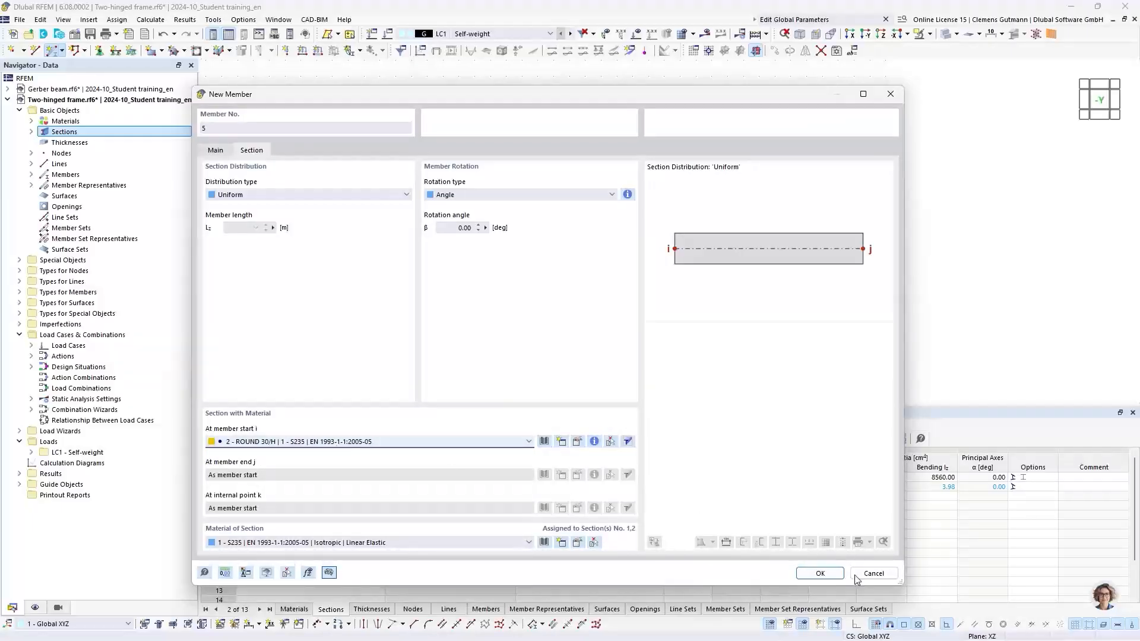
click(818, 574)
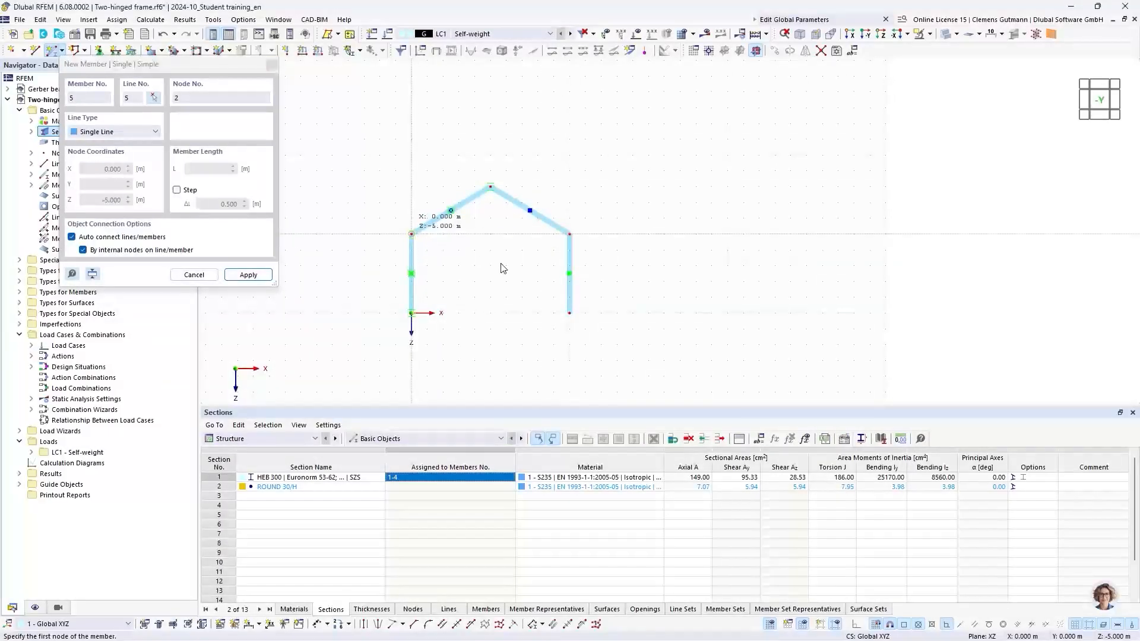
click(411, 234)
click(568, 234)
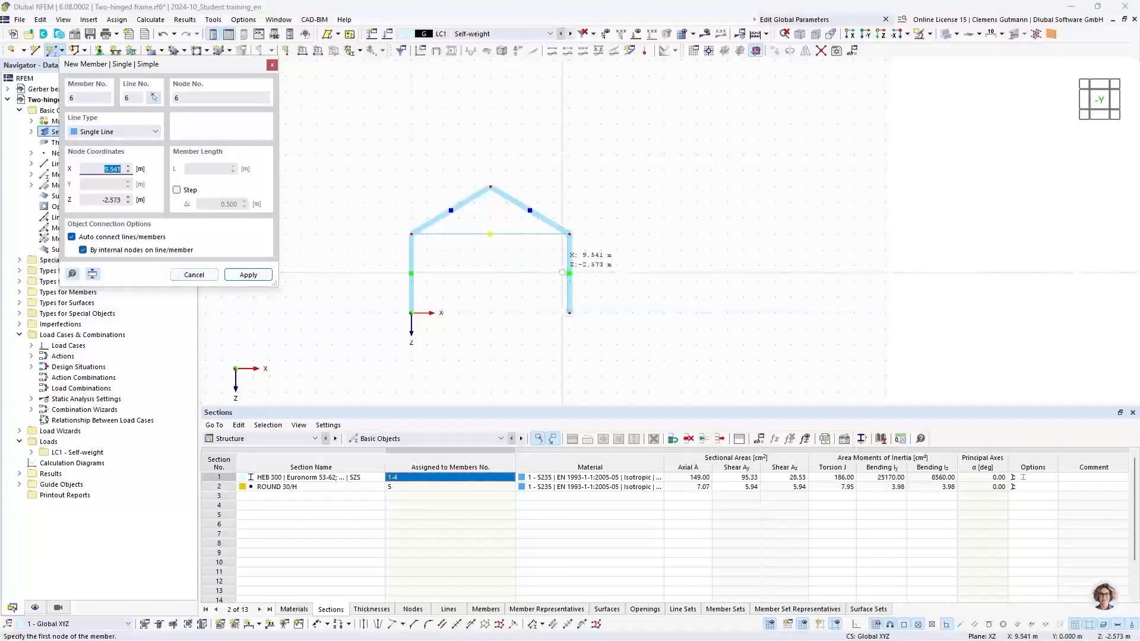
key(Escape)
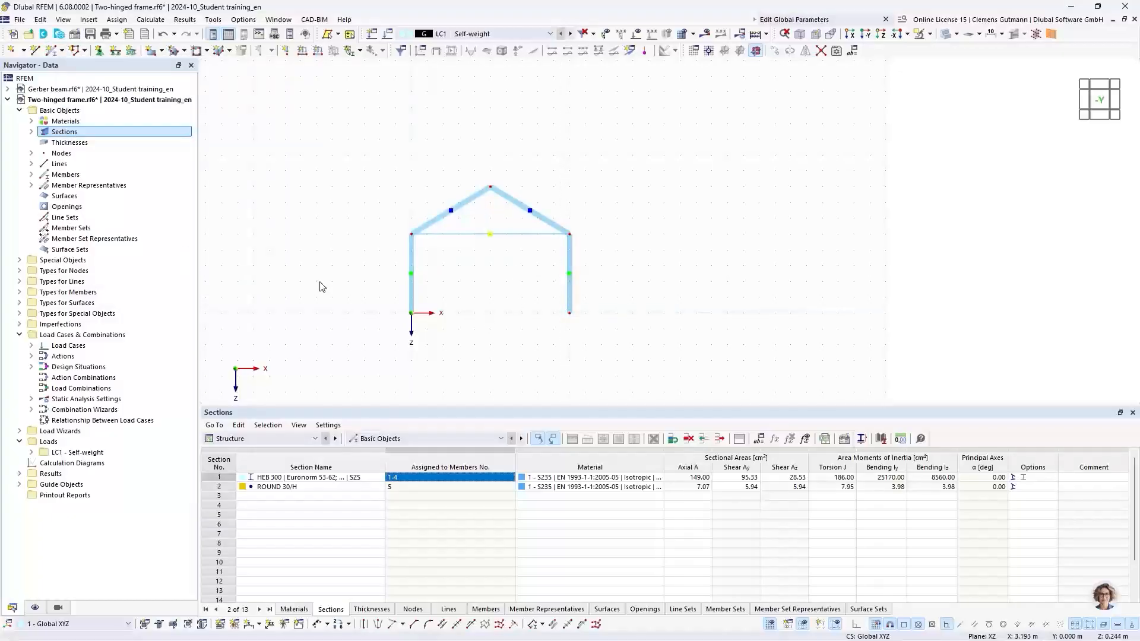
Assign the hinged nodal support to the two column base nodes 1 and 4.
click(20, 270)
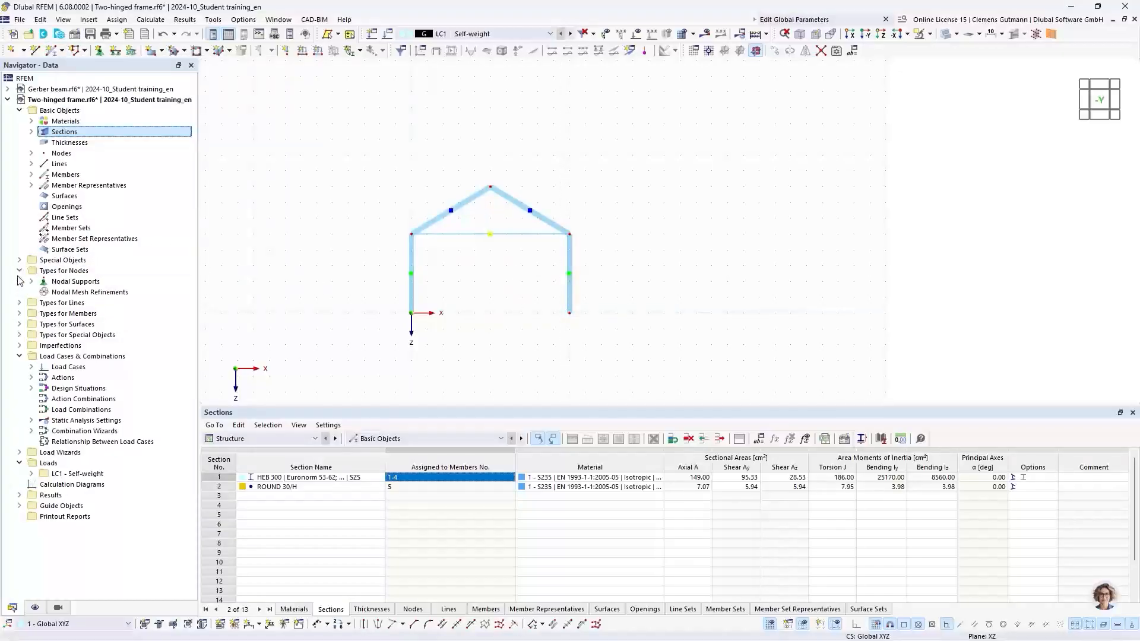
click(101, 51)
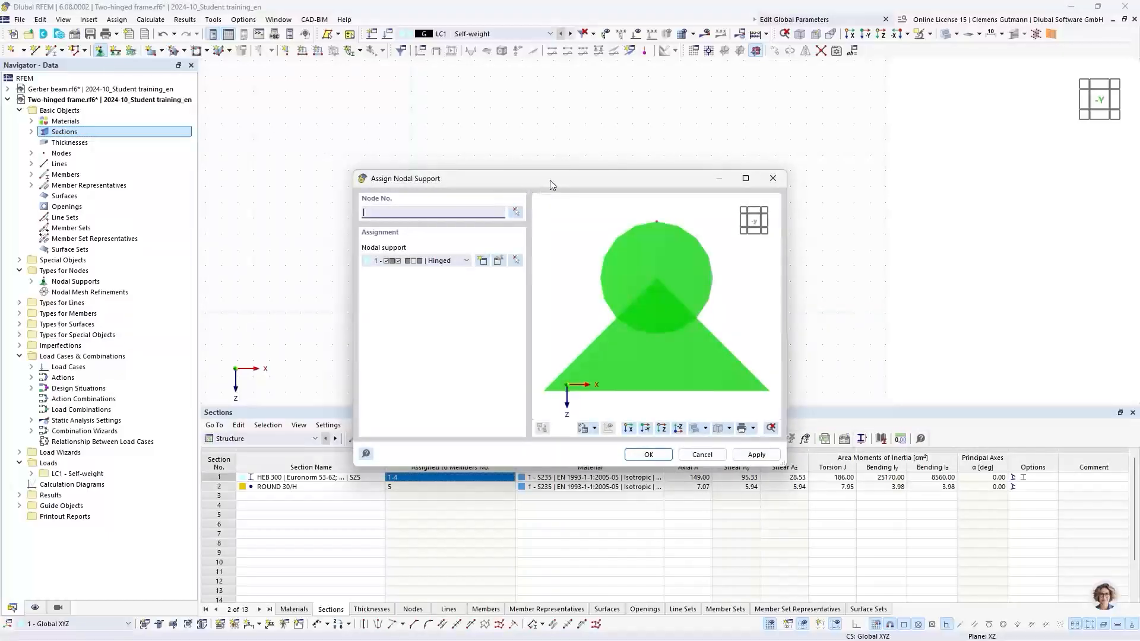
drag(550, 179, 722, 151)
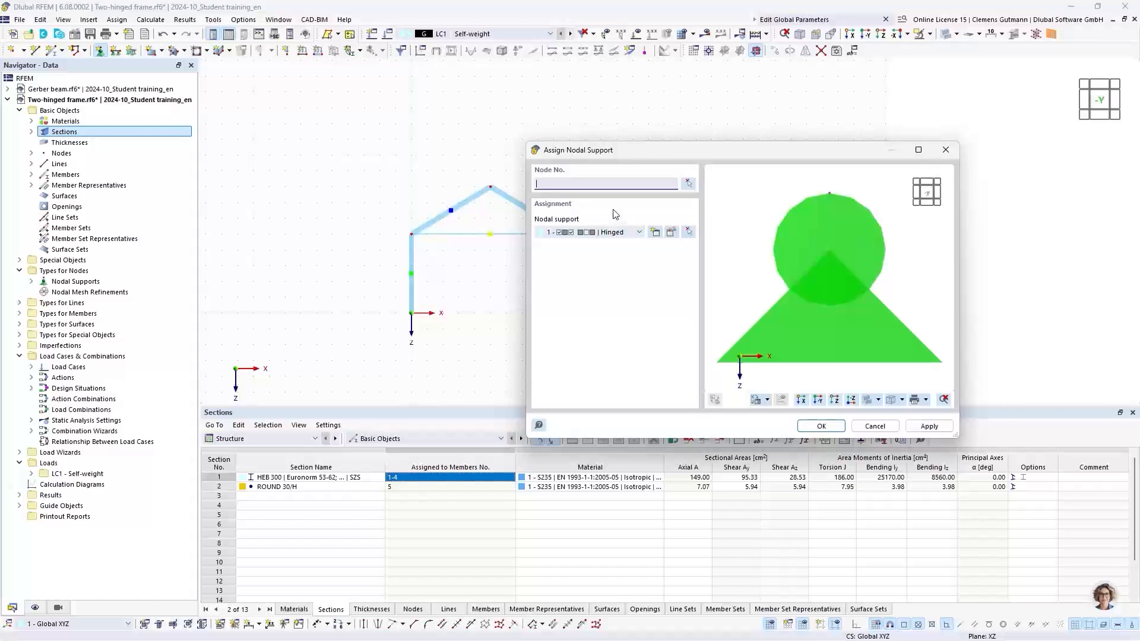
click(567, 232)
click(574, 239)
click(689, 183)
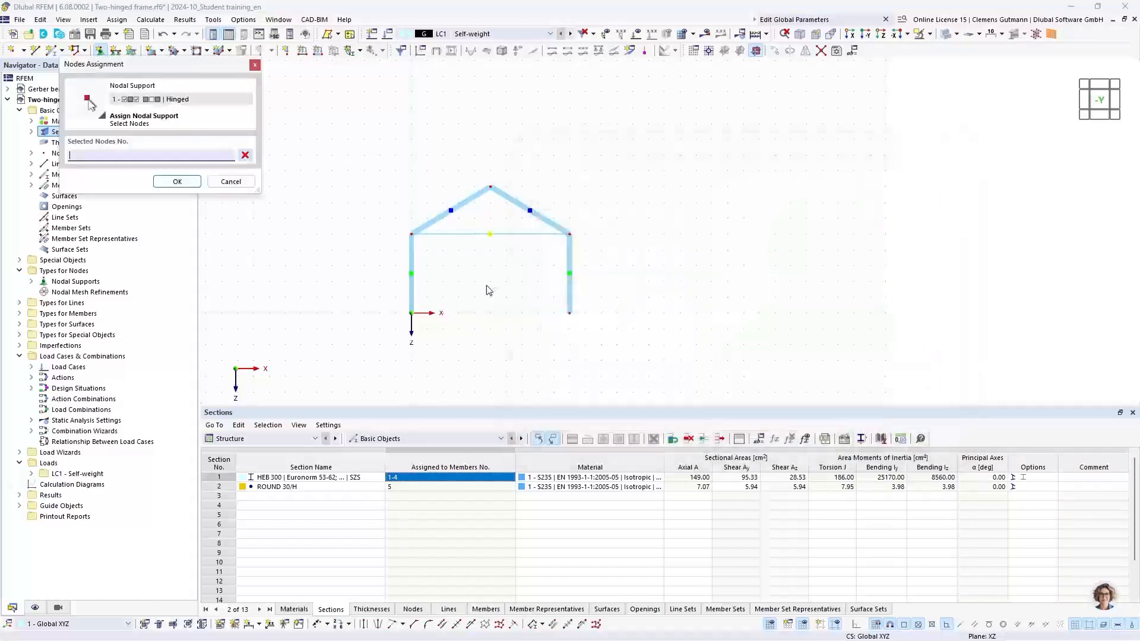
drag(380, 296, 624, 345)
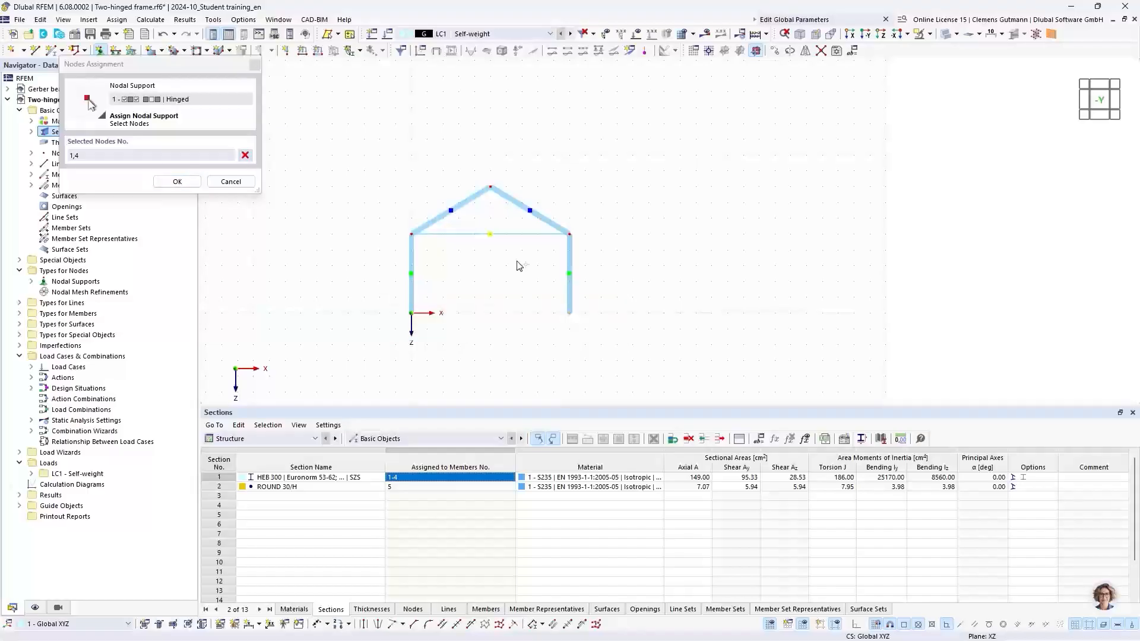
click(177, 181)
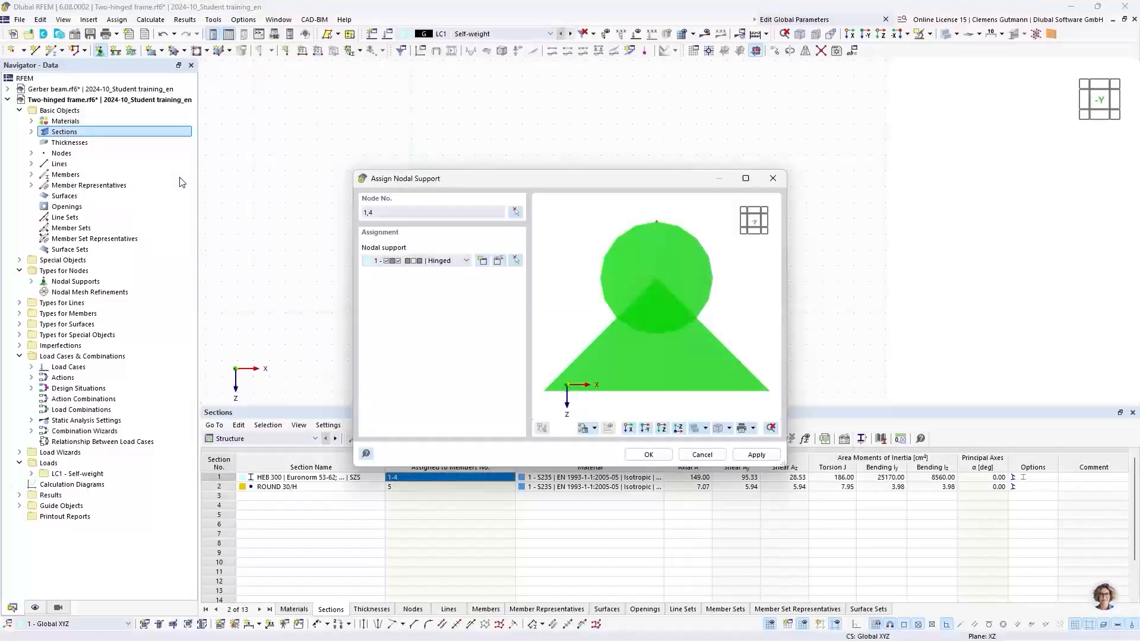
click(647, 461)
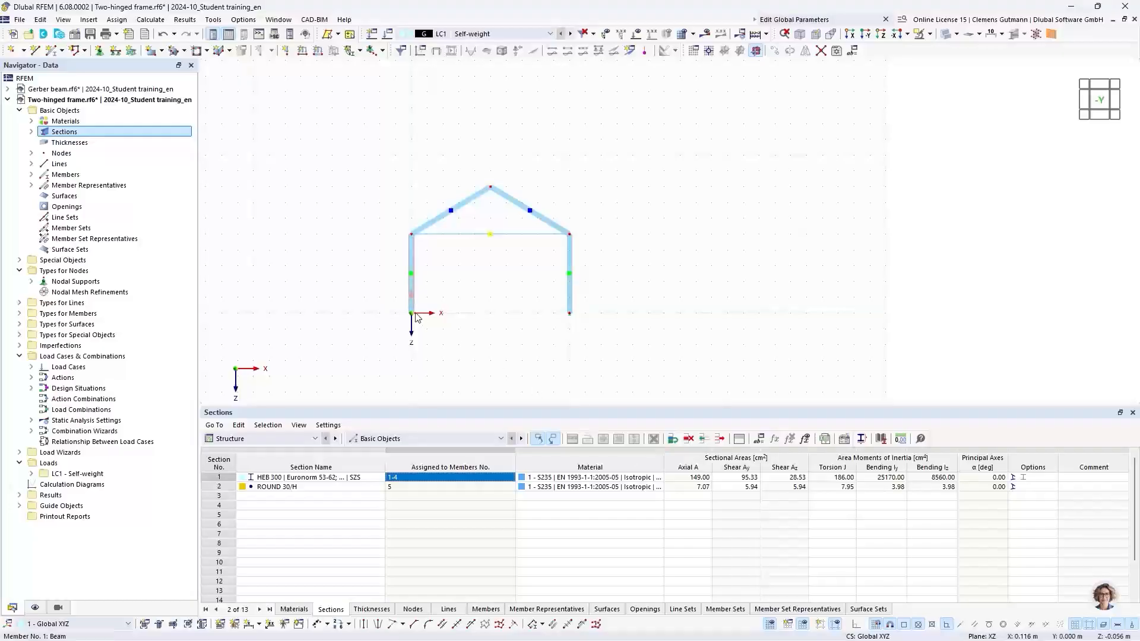
Change the round bar tie member's type from Beam to Tension.
double_click(463, 235)
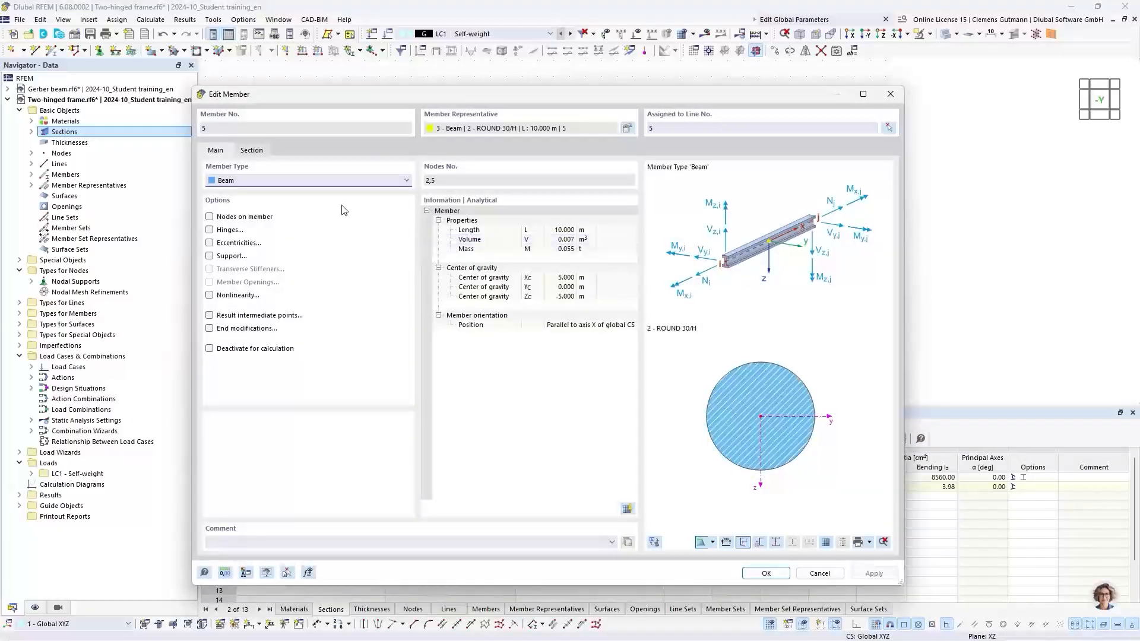
click(262, 182)
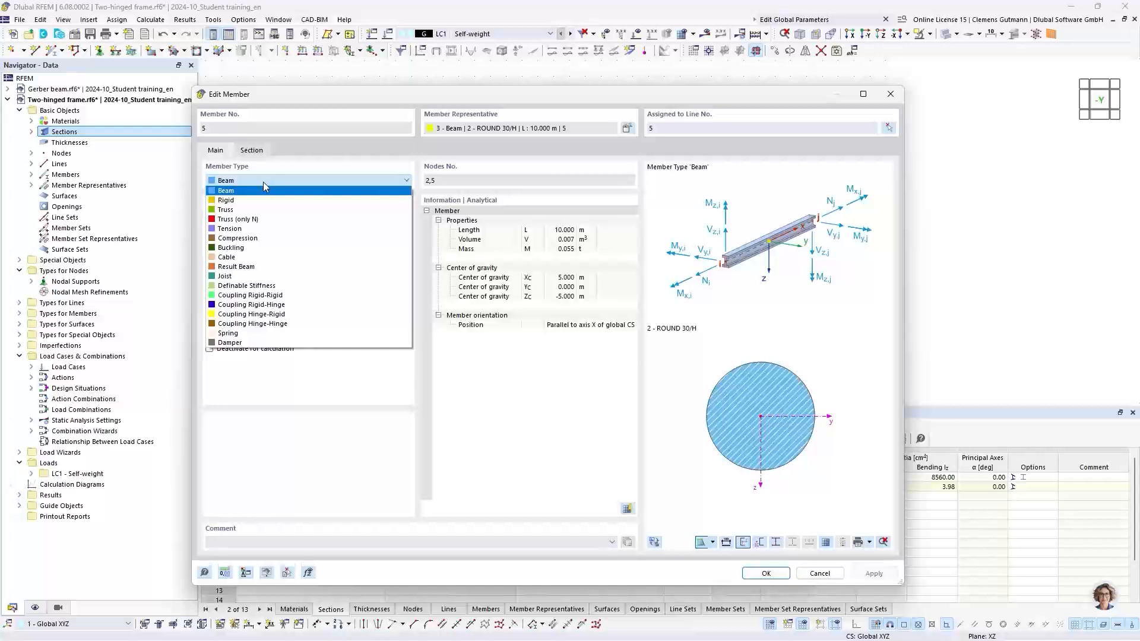
click(241, 229)
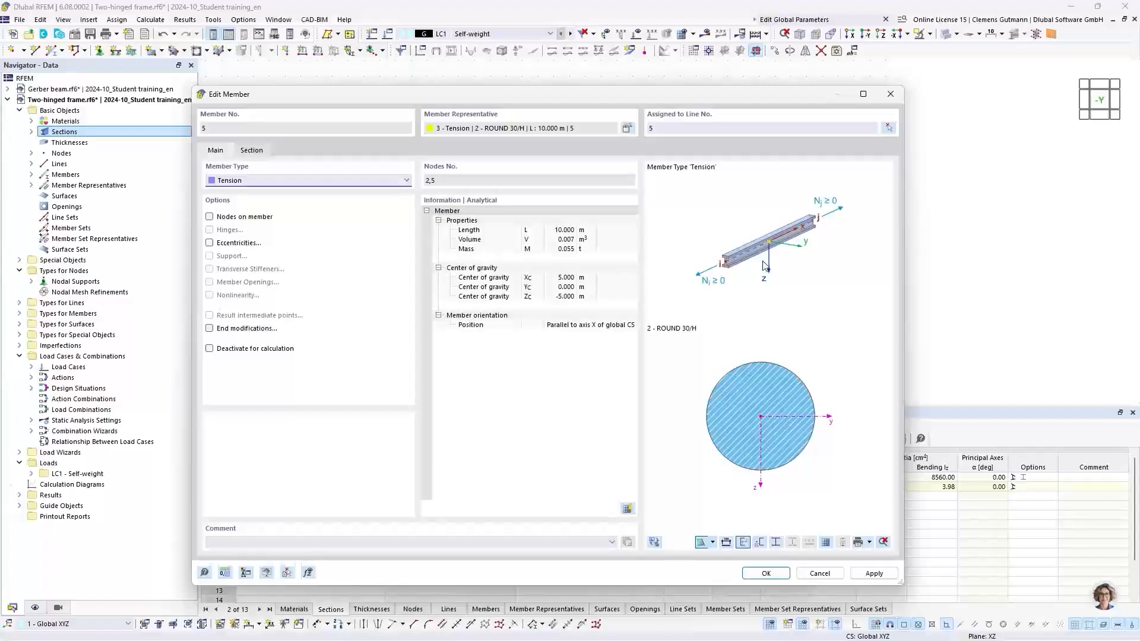
click(767, 574)
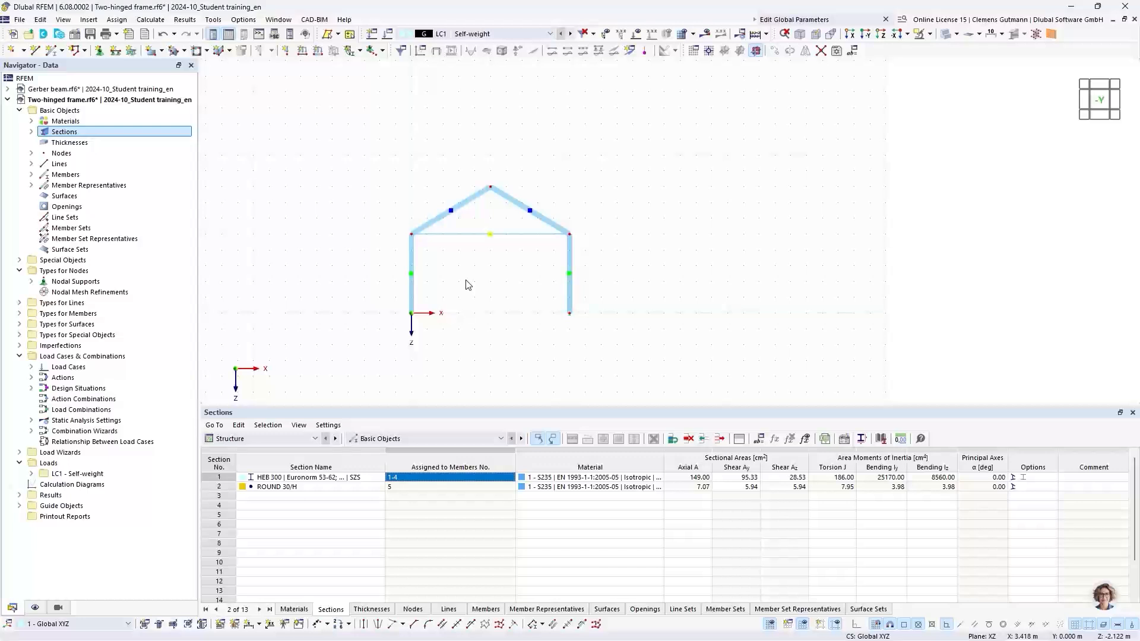
Examine the nodal support symbol at the right column base.
scroll(572, 315, up, 1)
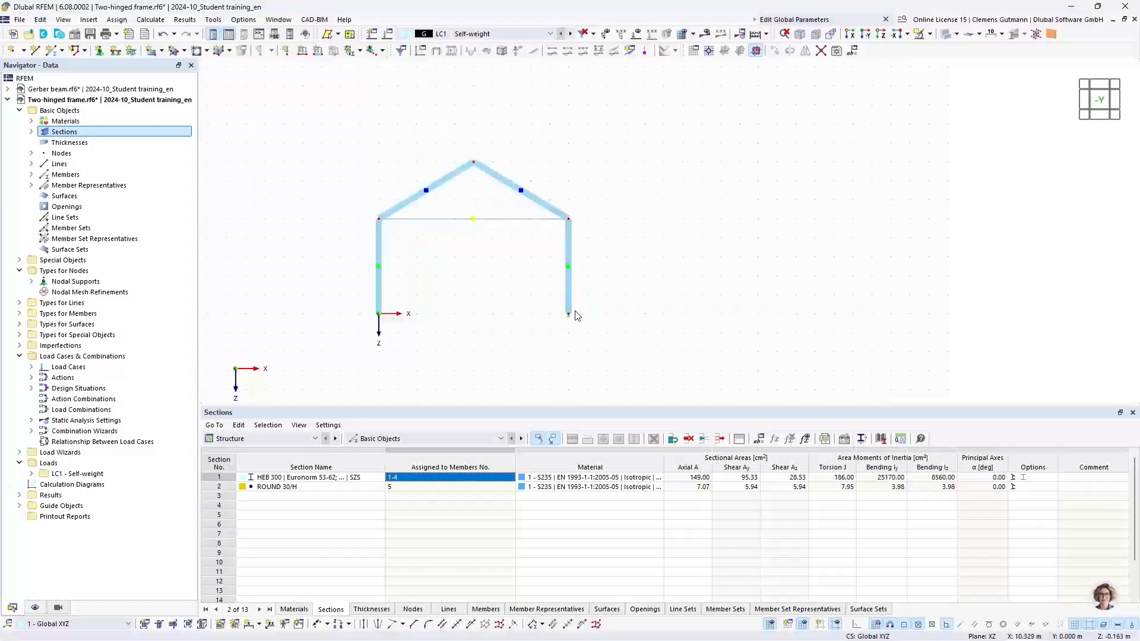
scroll(574, 315, up, 2)
right_click(570, 321)
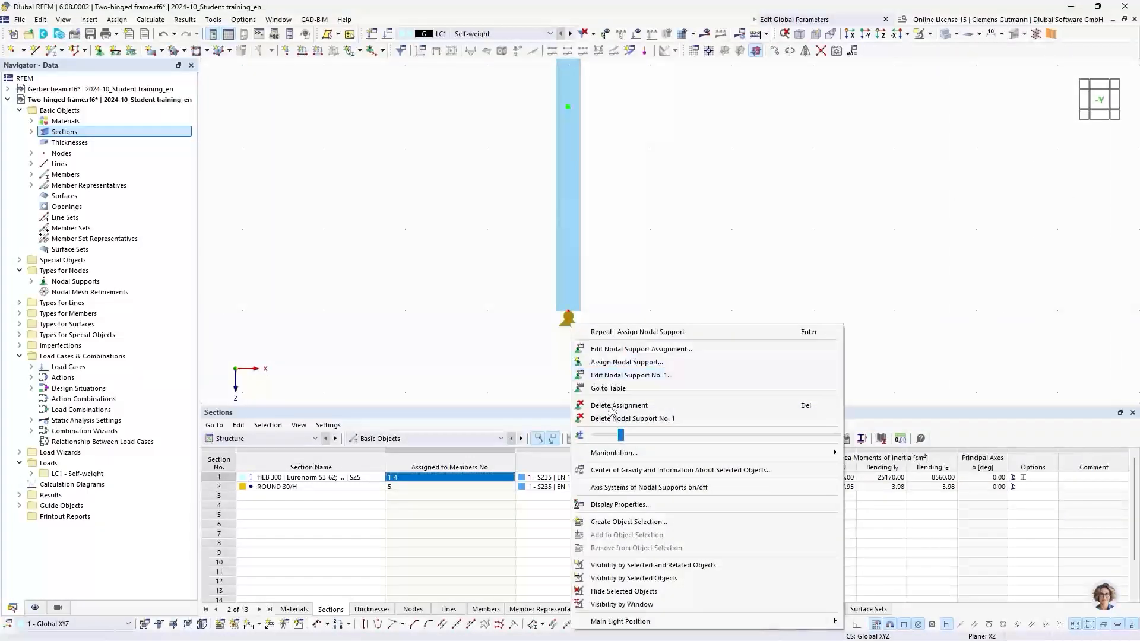
drag(621, 439, 754, 439)
click(460, 319)
scroll(754, 305, down, 3)
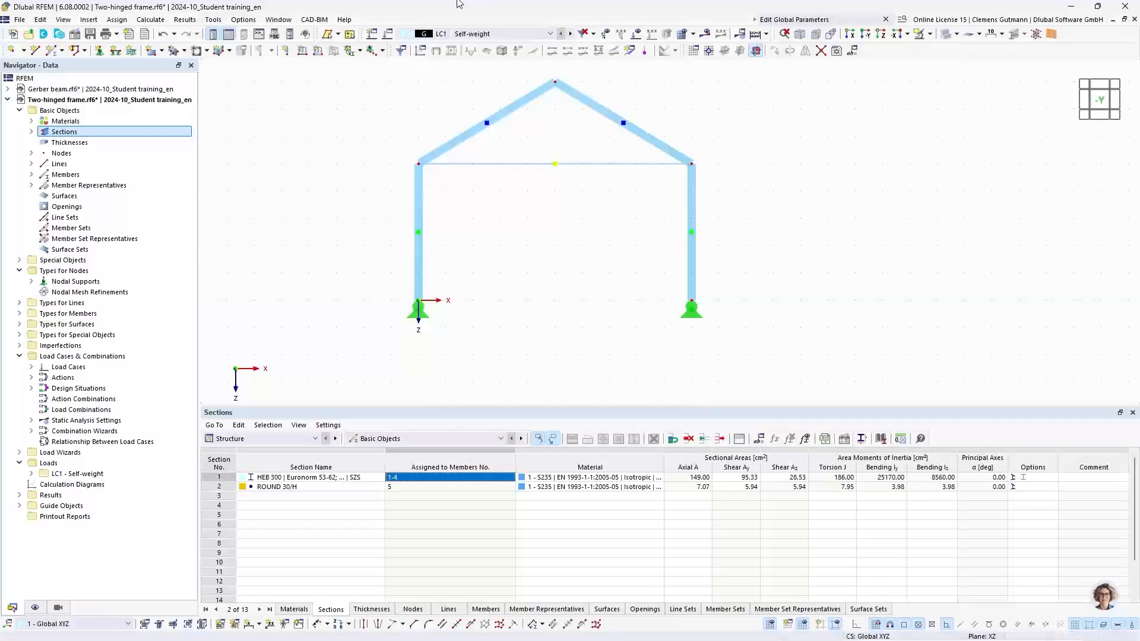
Open the active load case and deactivate its self-weight.
click(387, 34)
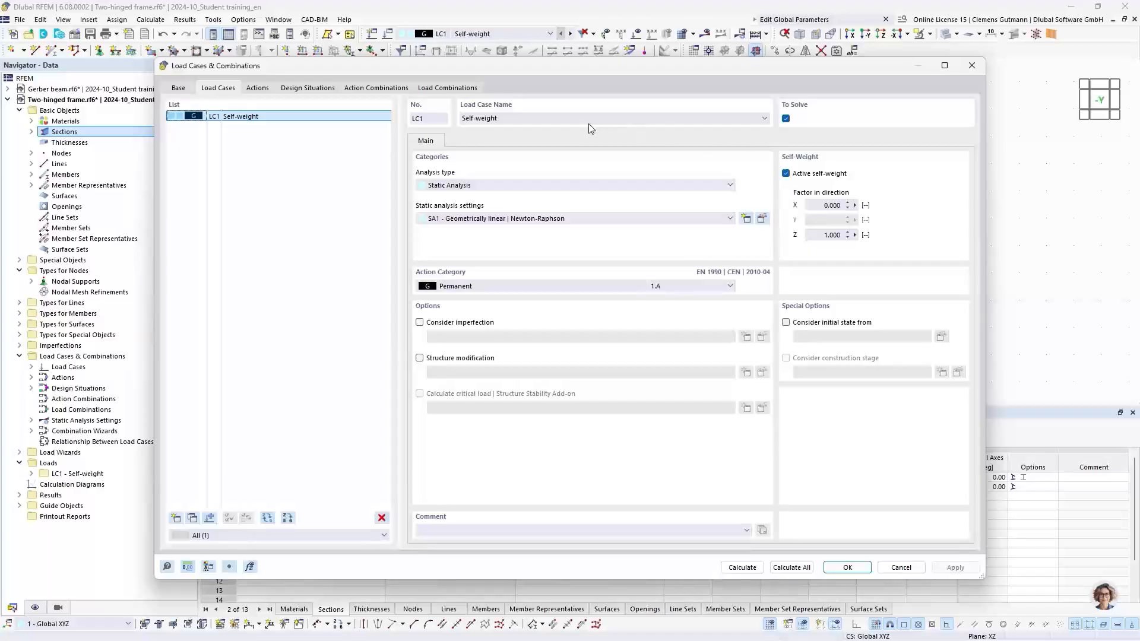
triple_click(589, 119)
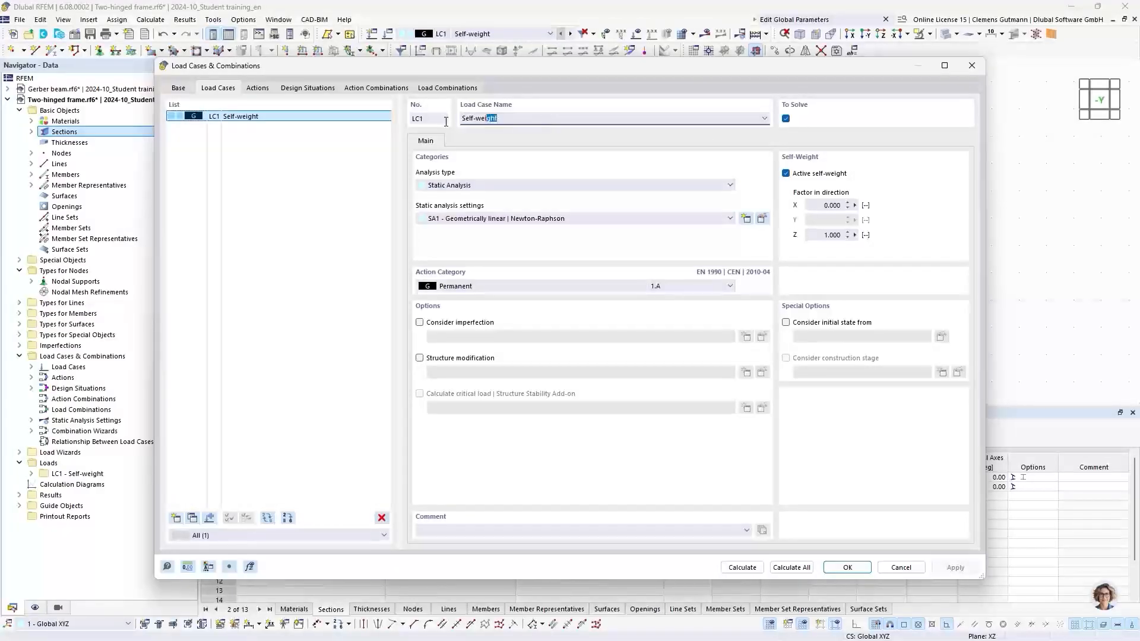
click(812, 175)
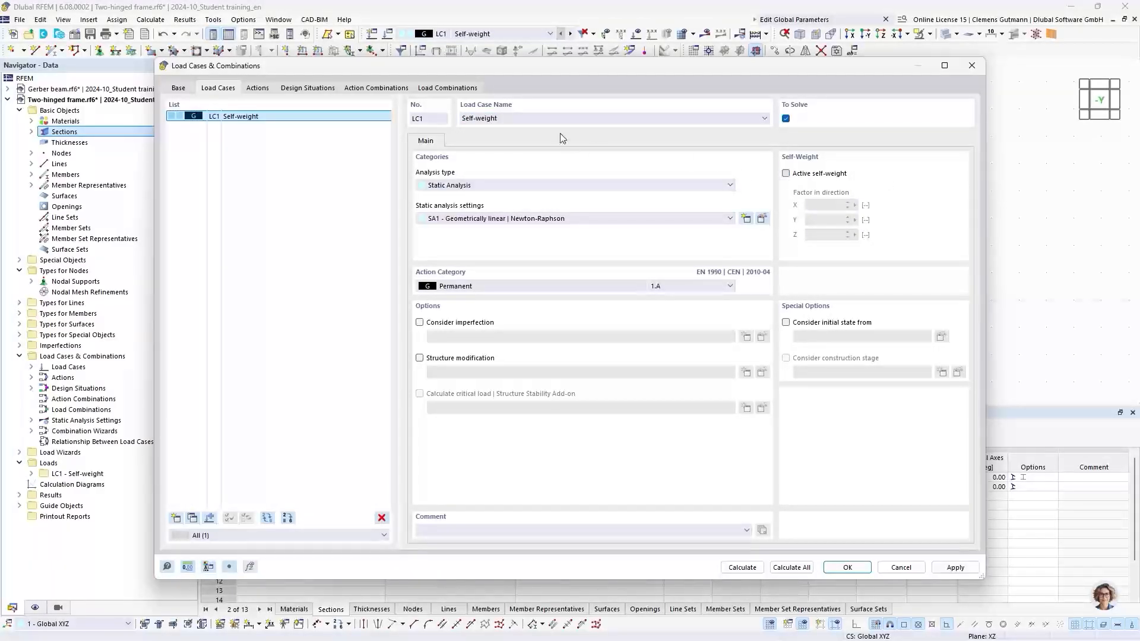
Rename load case LC1 to Snow and set its action category to Snow/Ice loads - H <= 1000 m.
triple_click(505, 118)
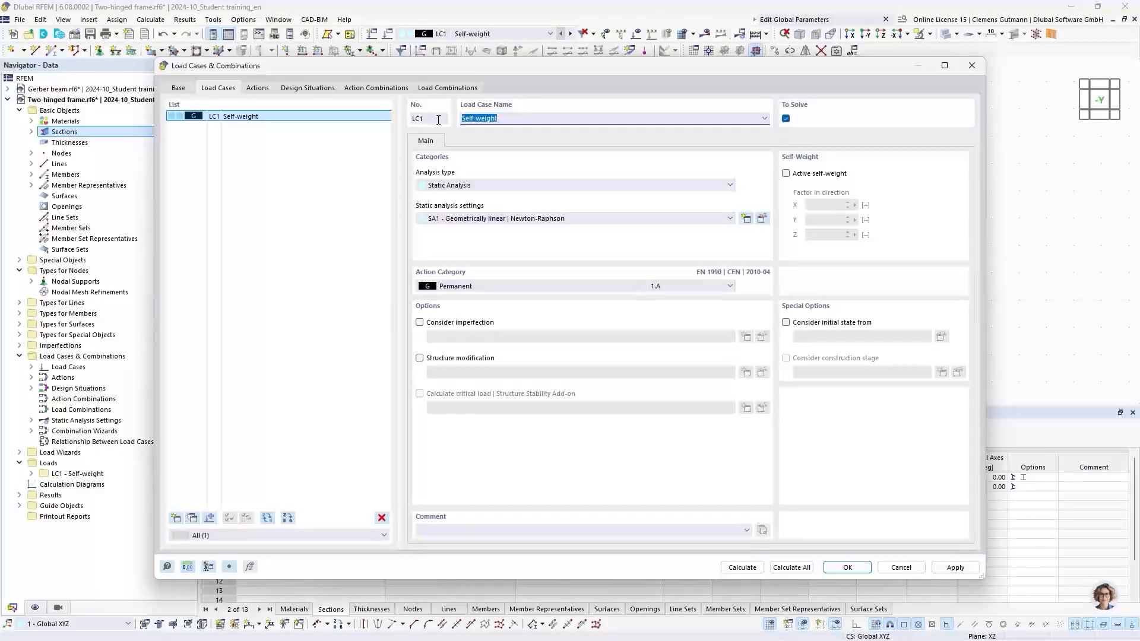
text(Snow)
key(Return)
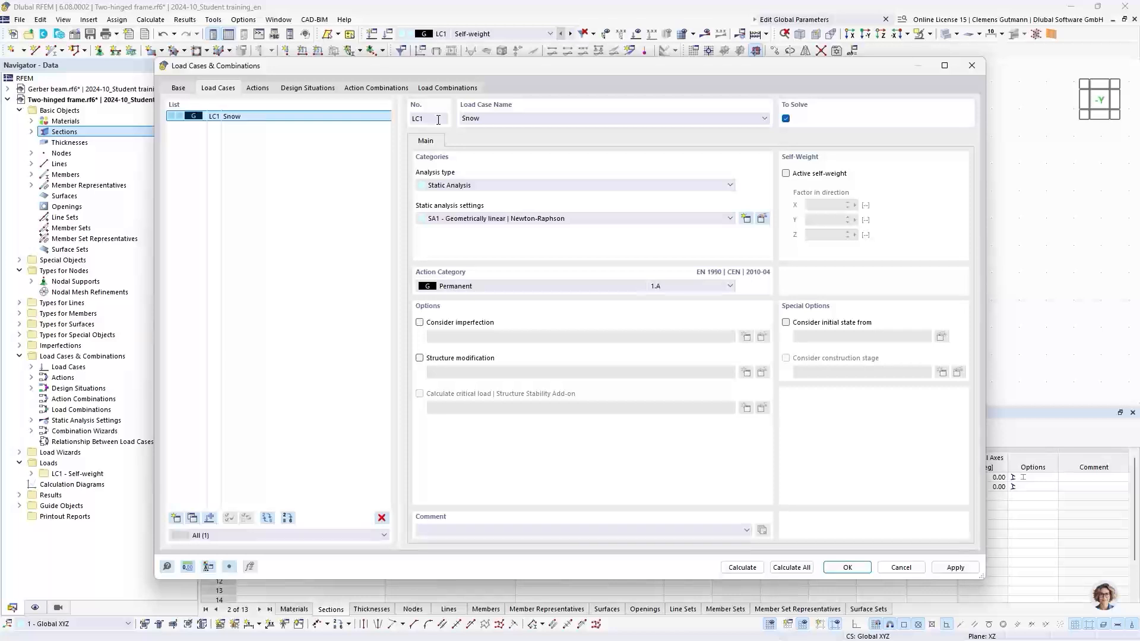
click(464, 286)
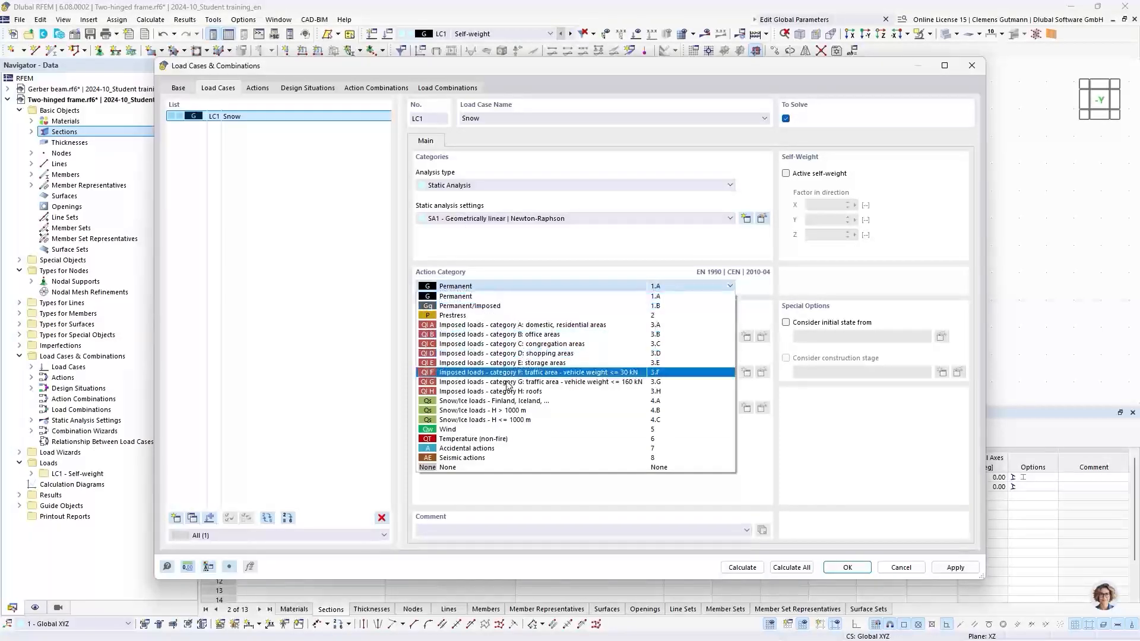
click(483, 420)
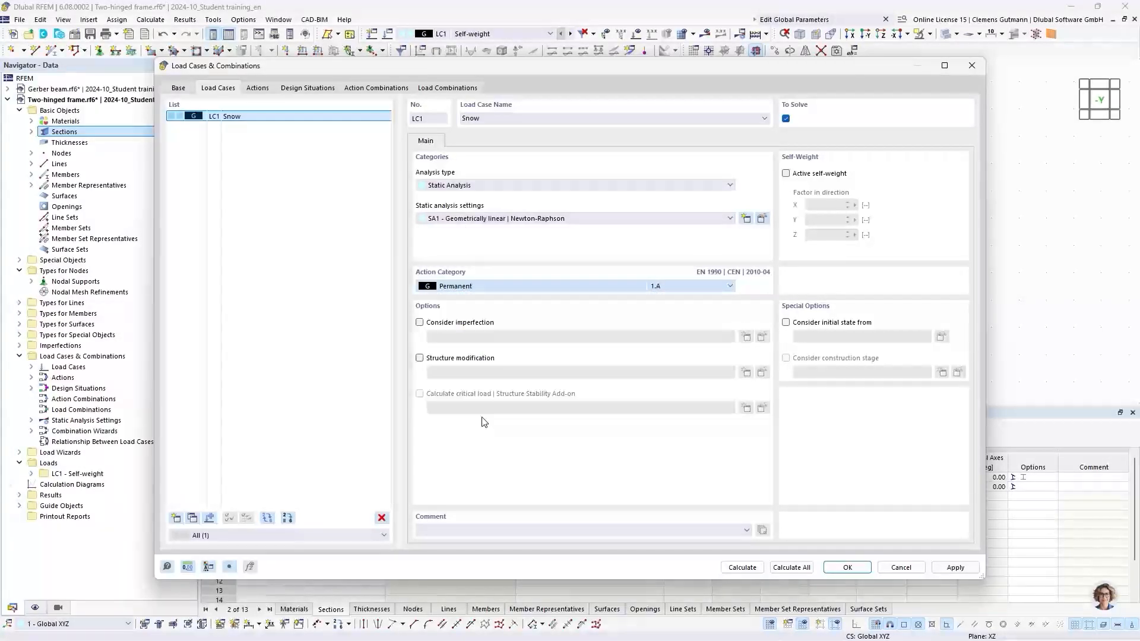
Add load case LC2 named Wind with the Wind action category.
click(176, 518)
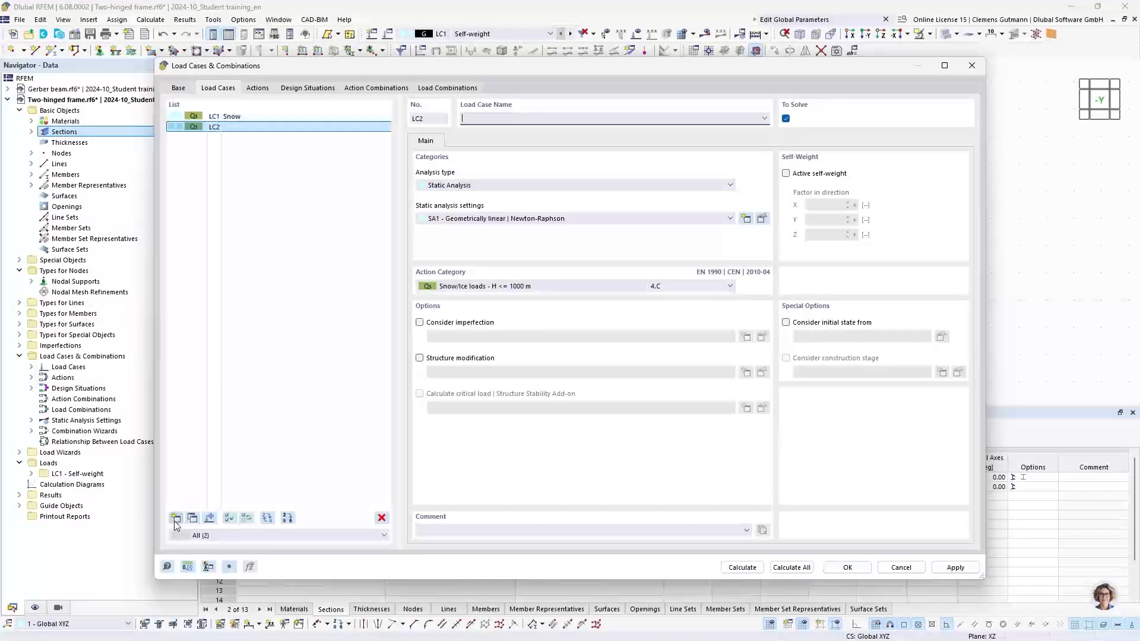
click(467, 287)
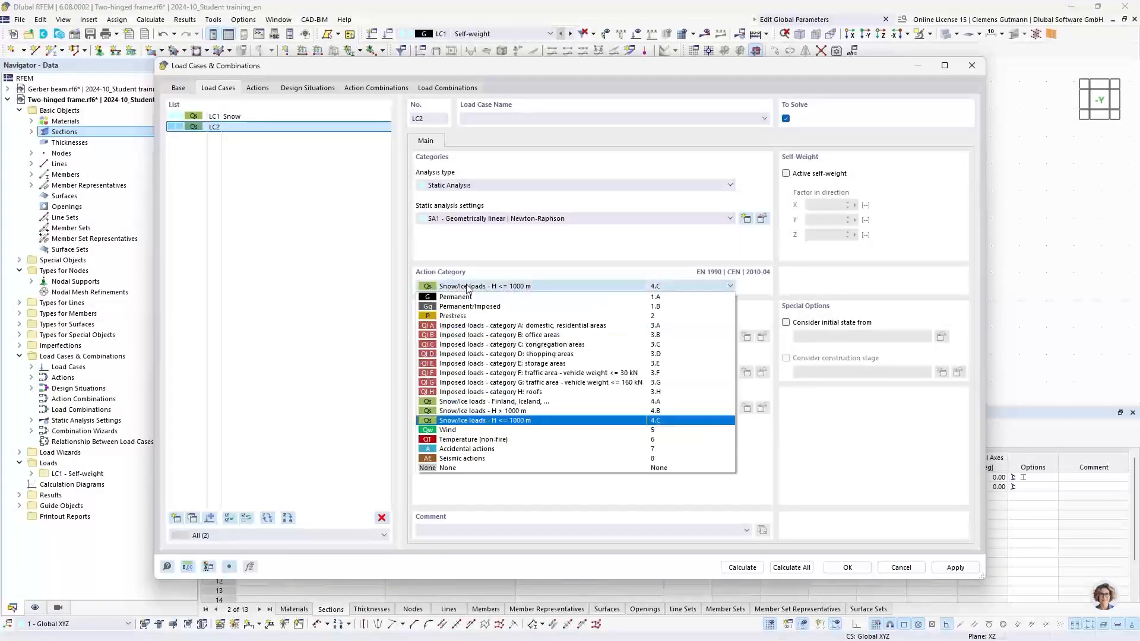
click(454, 430)
click(474, 119)
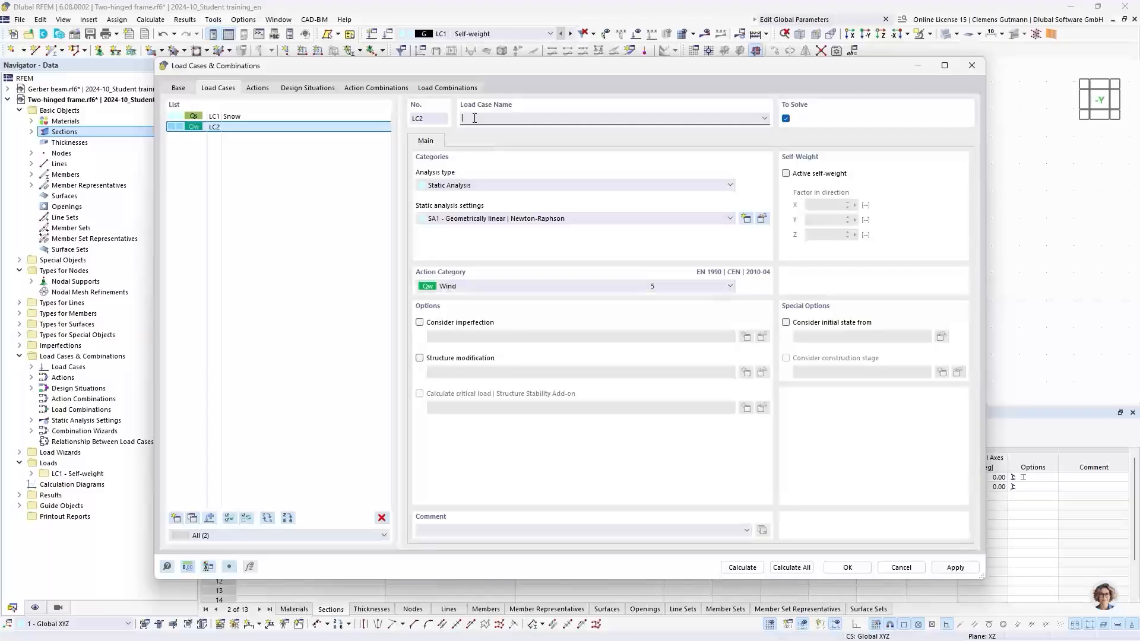
text(Wind)
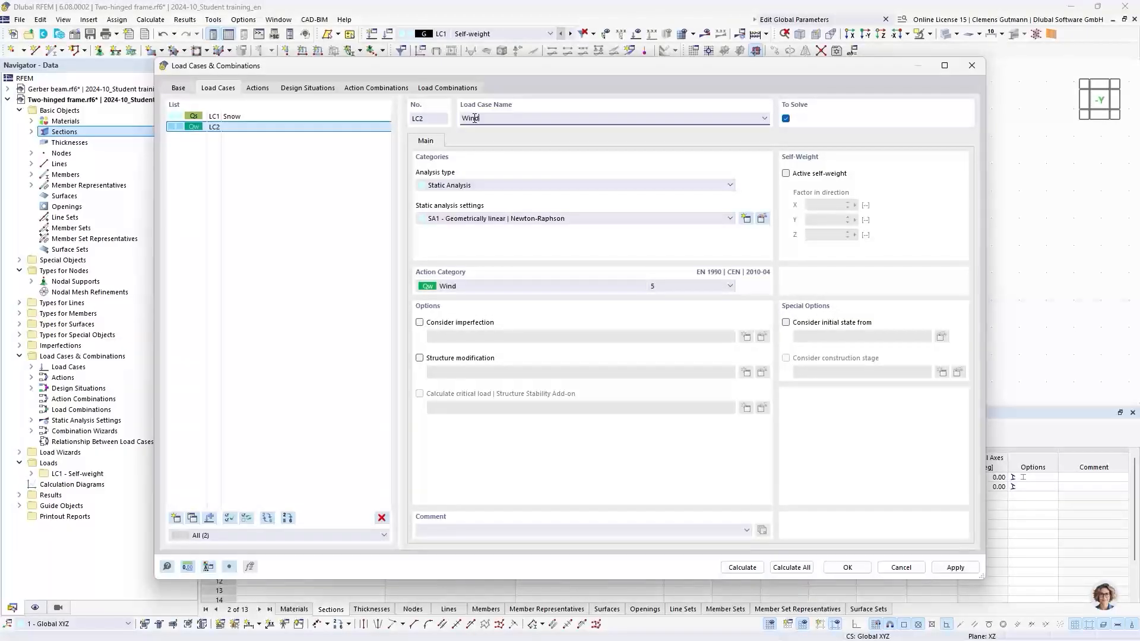
key(Tab)
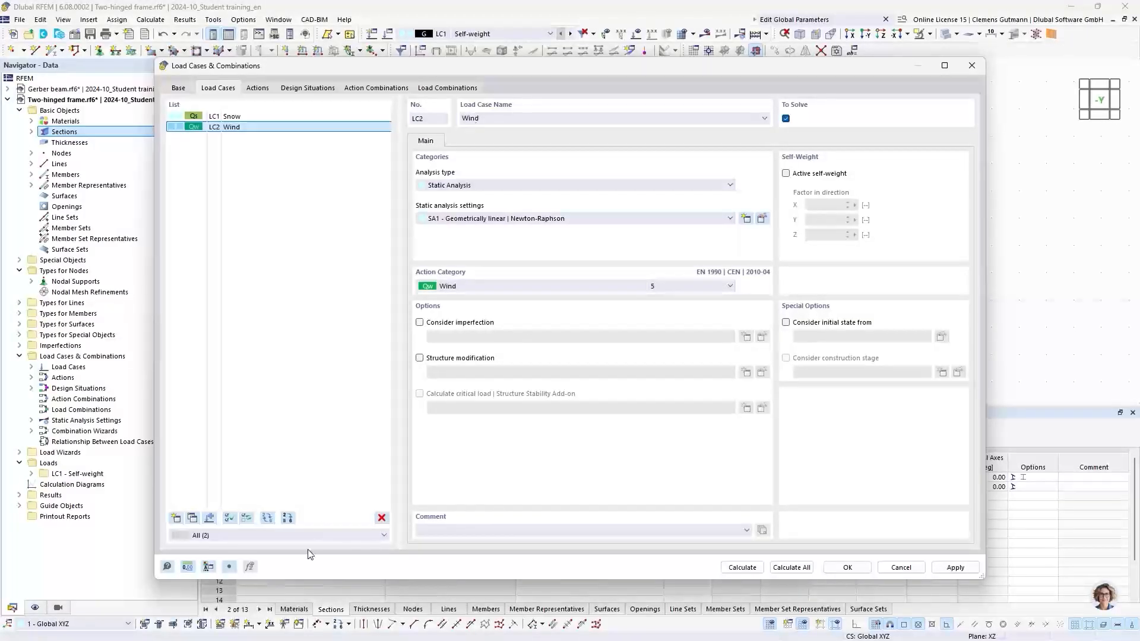
Add load case LC3 named Temperature with the Temperature (non-fire) action category.
click(175, 517)
click(446, 288)
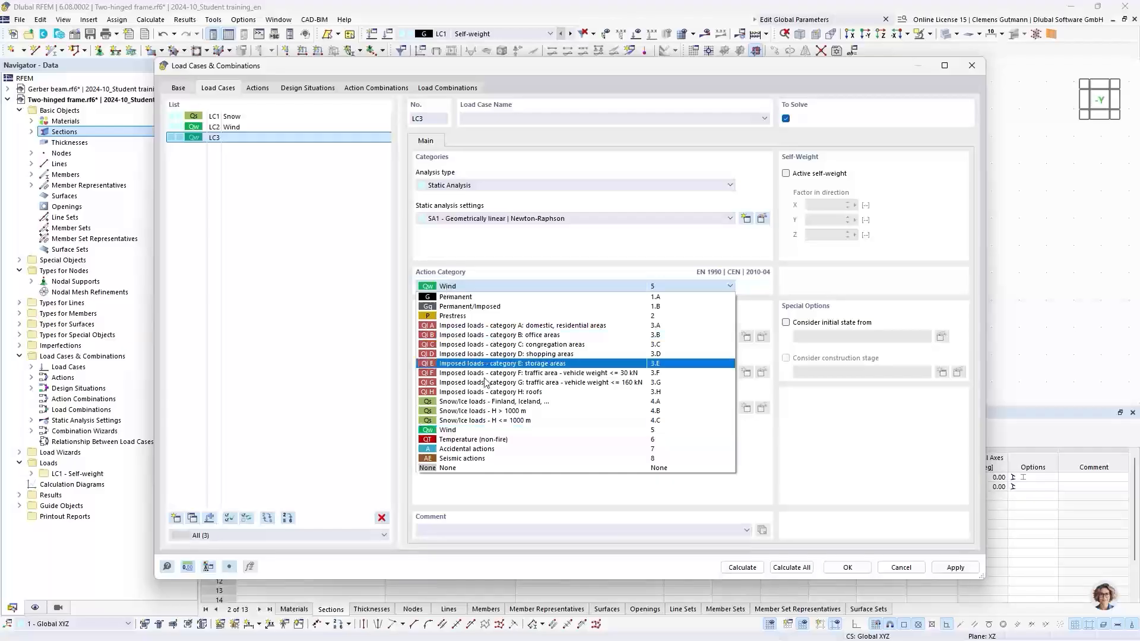
click(479, 441)
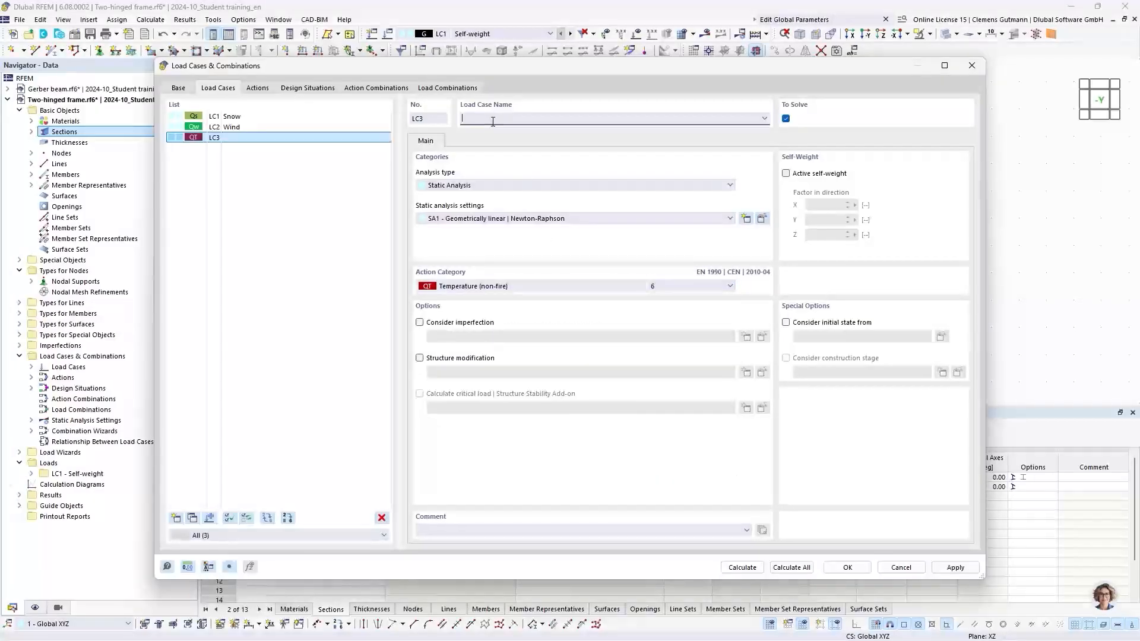
click(493, 121)
text(Temperatu)
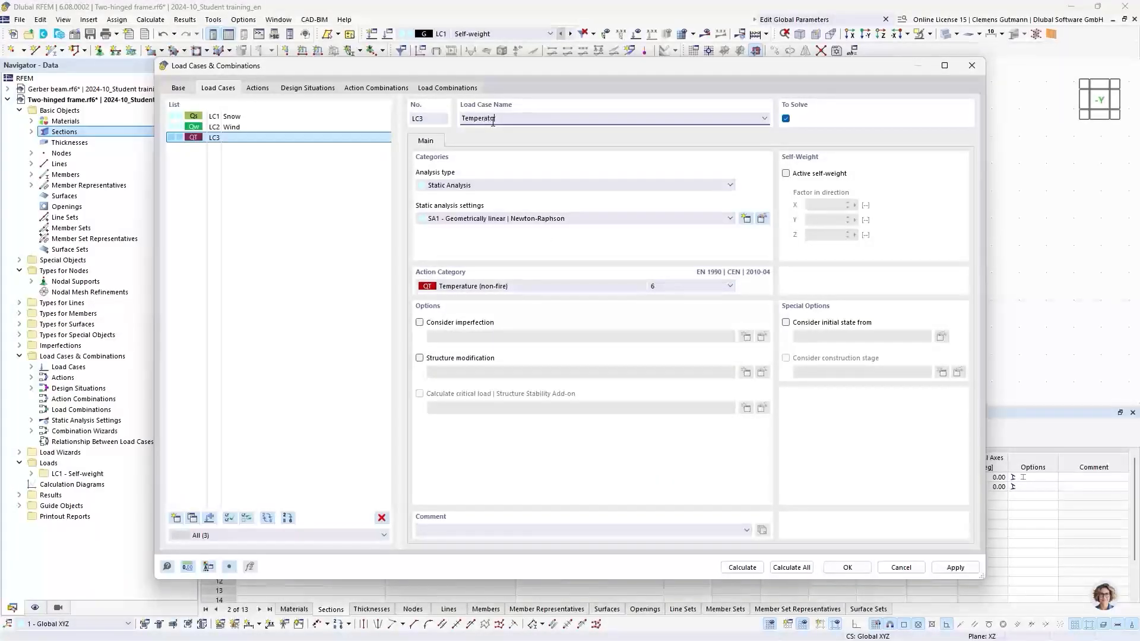
text(re)
click(572, 173)
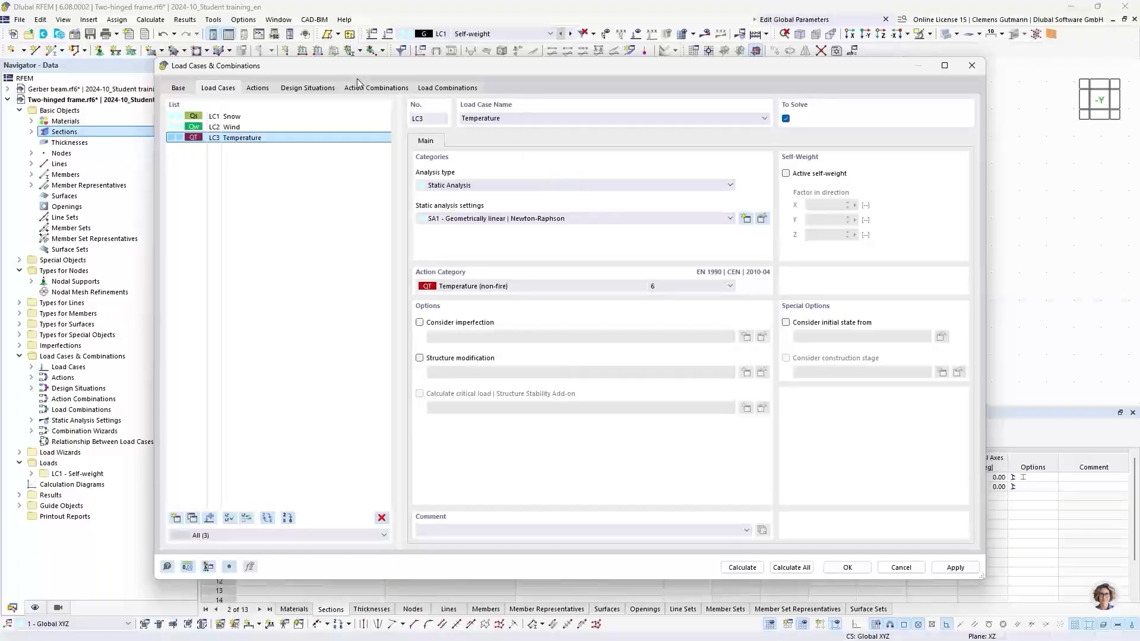
Review the generated actions, design situations and action combinations.
click(257, 90)
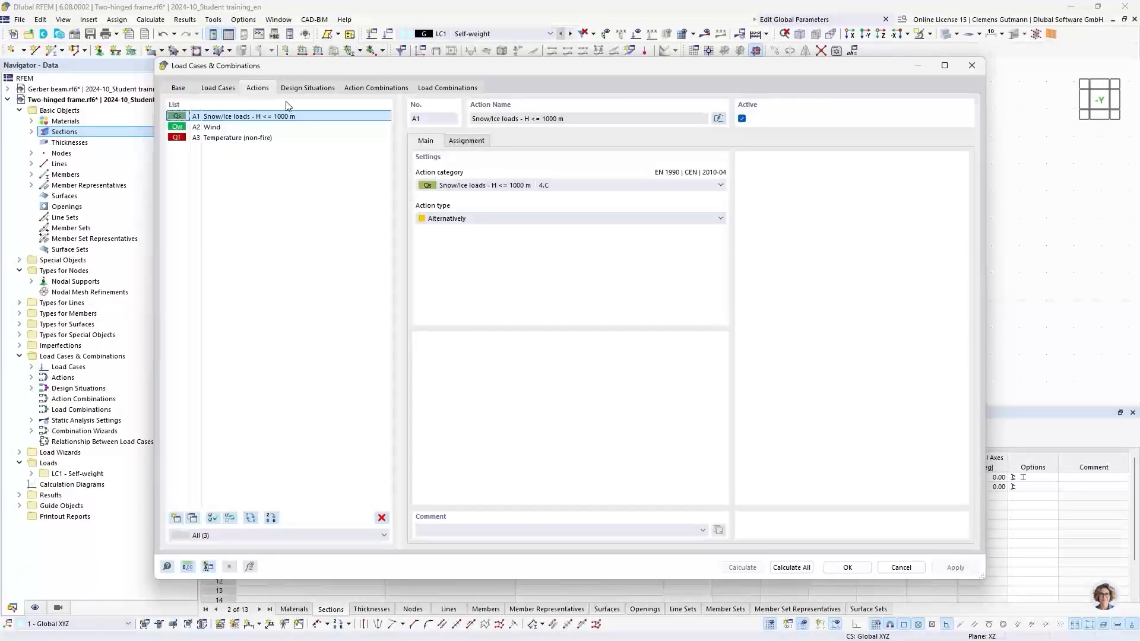
click(303, 89)
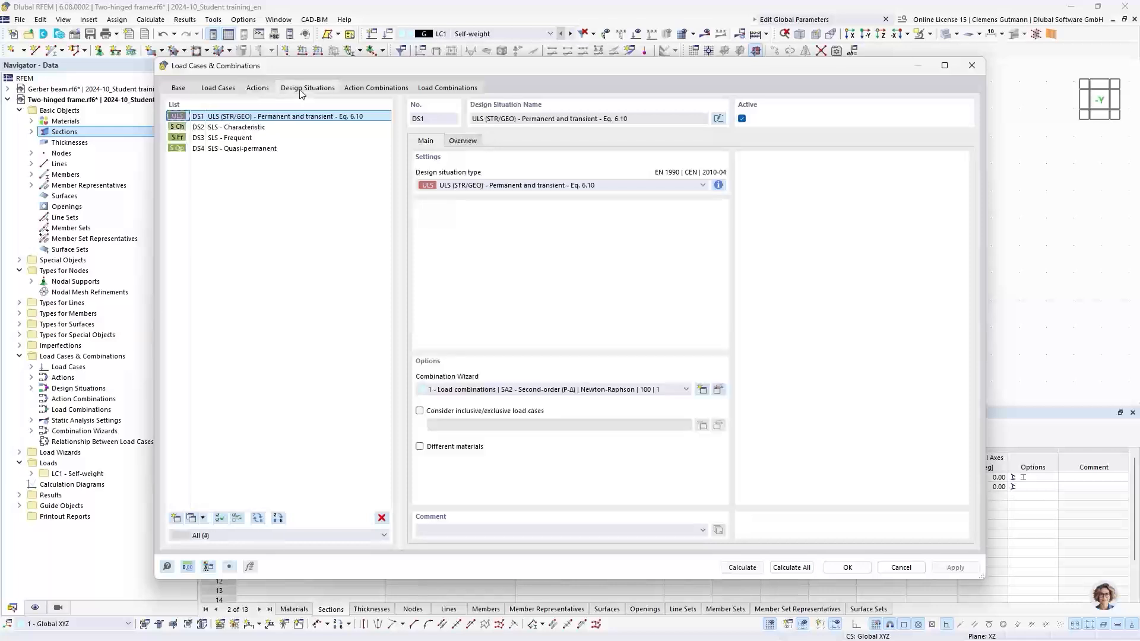
click(386, 95)
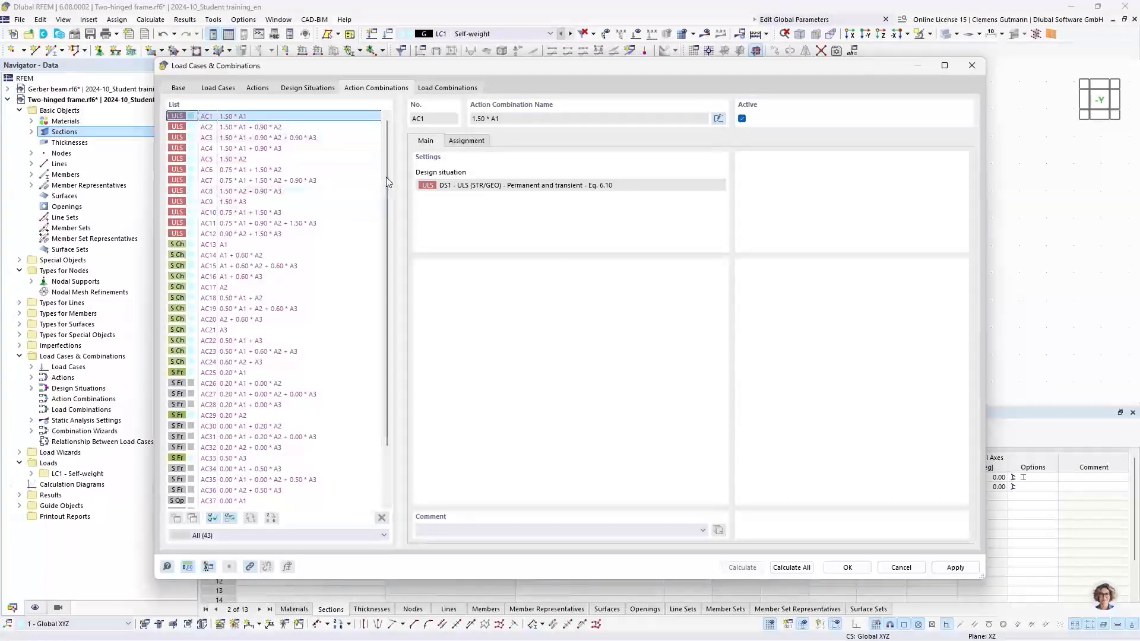
scroll(392, 184, down, 2)
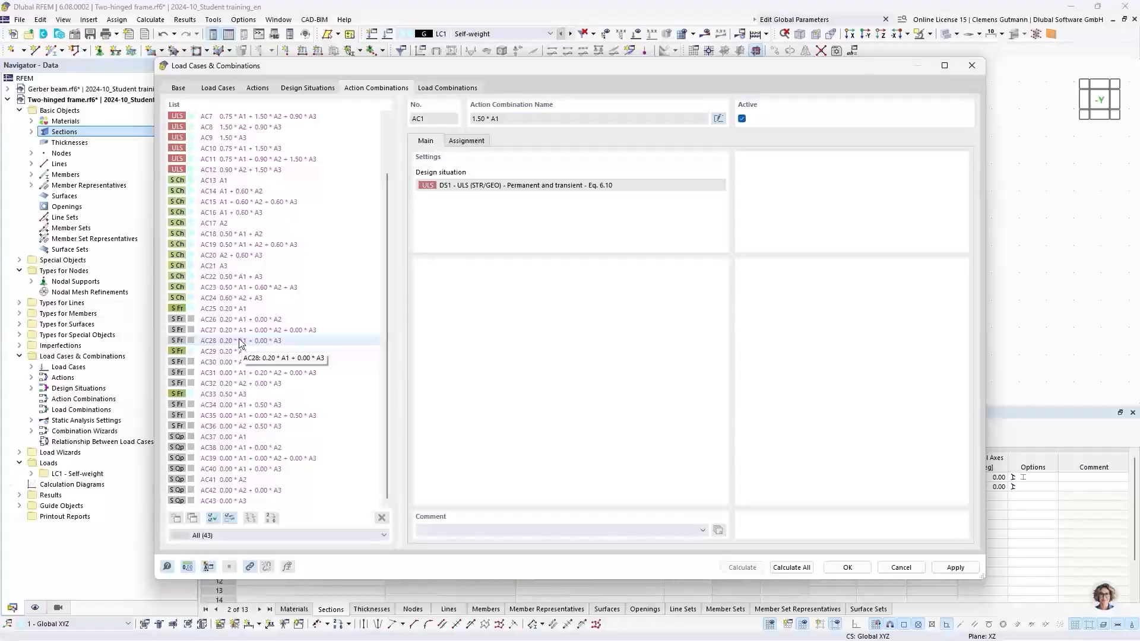
Inspect individual frequent action combinations and the generated load combinations list.
click(200, 310)
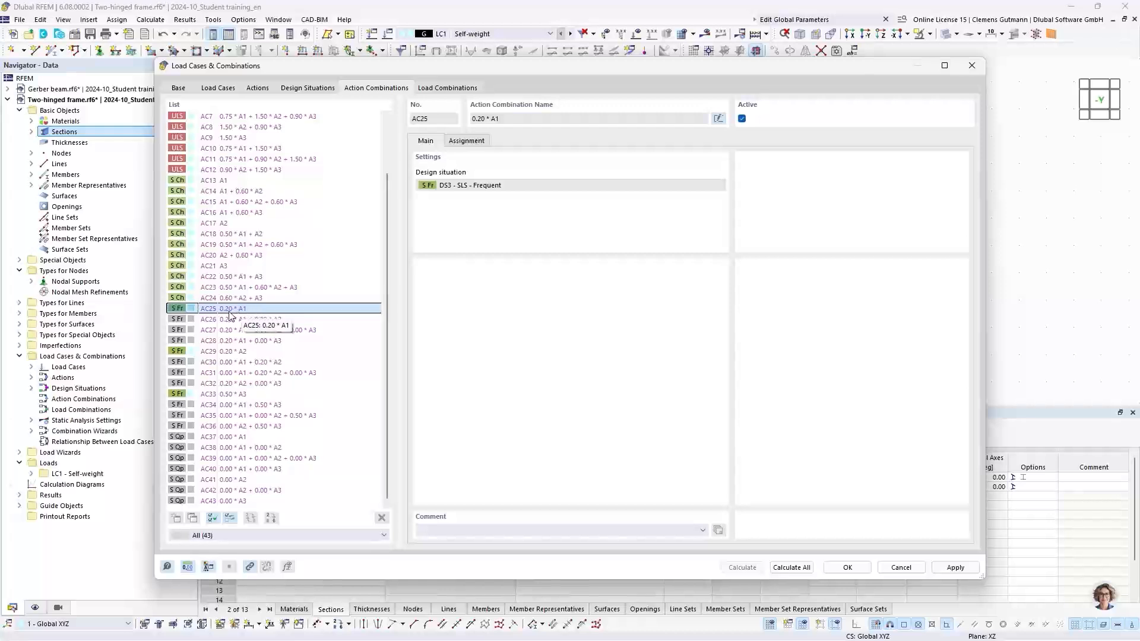
click(195, 321)
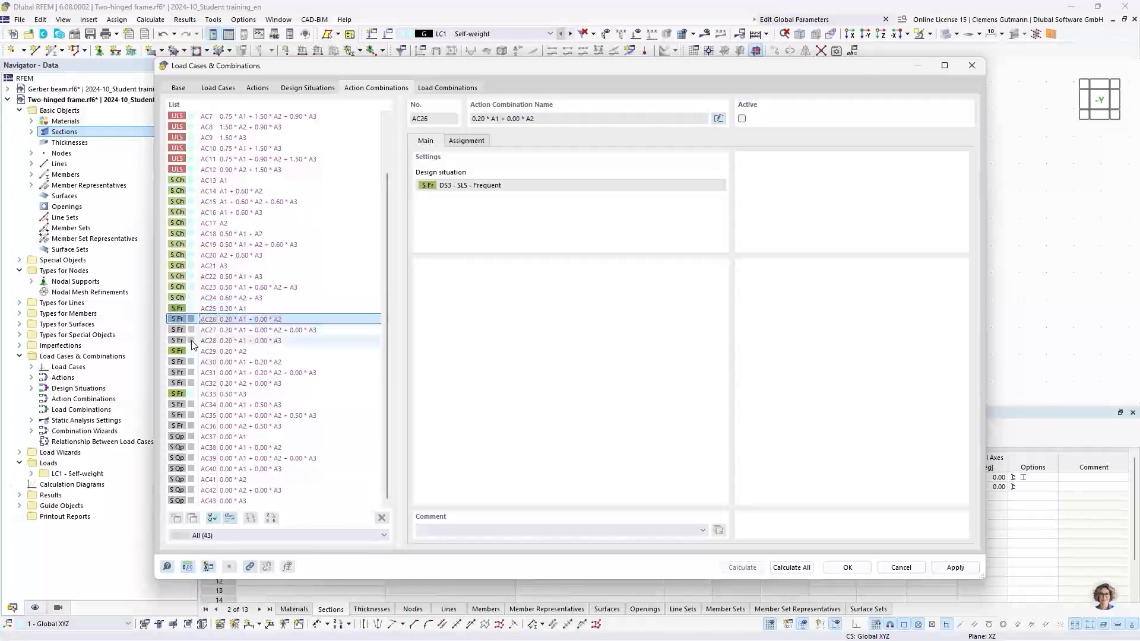
key(Down)
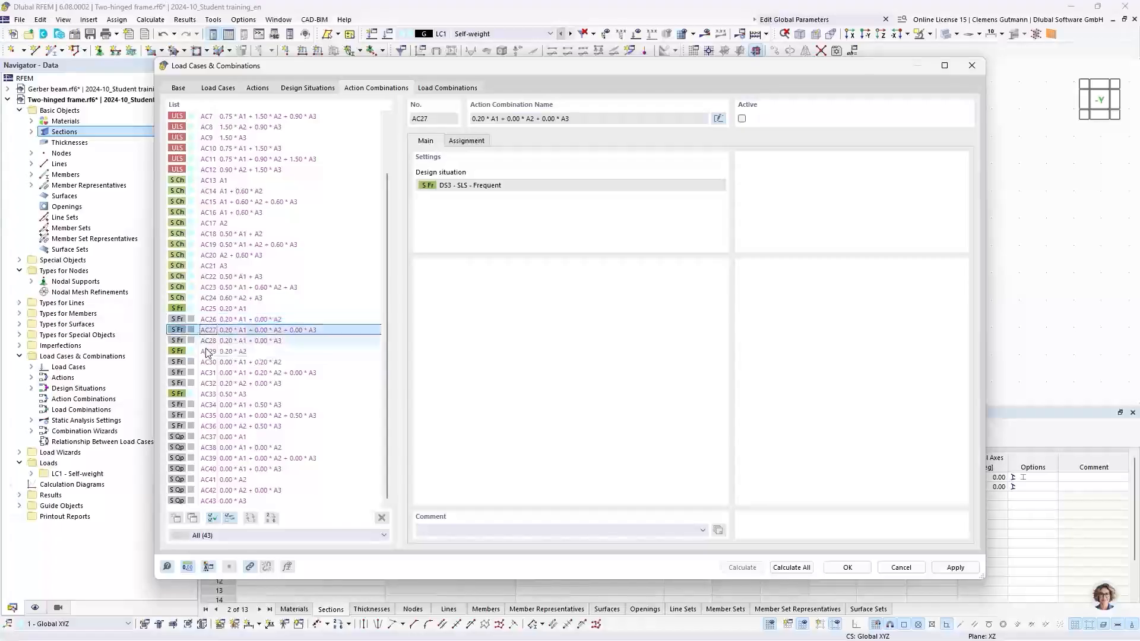
click(208, 343)
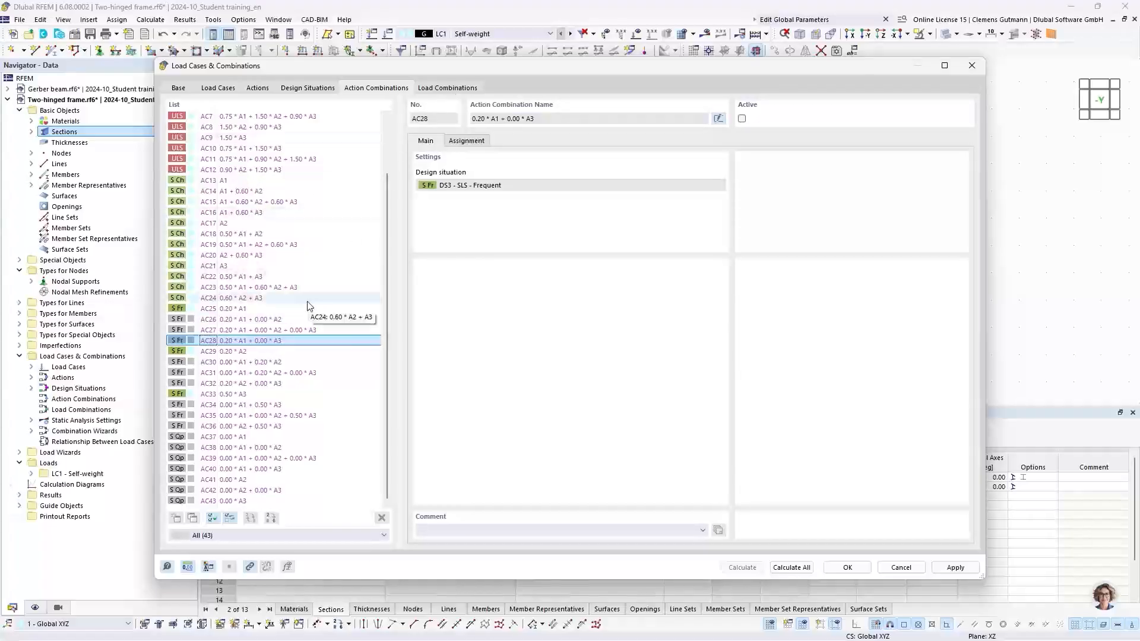
scroll(309, 302, up, 2)
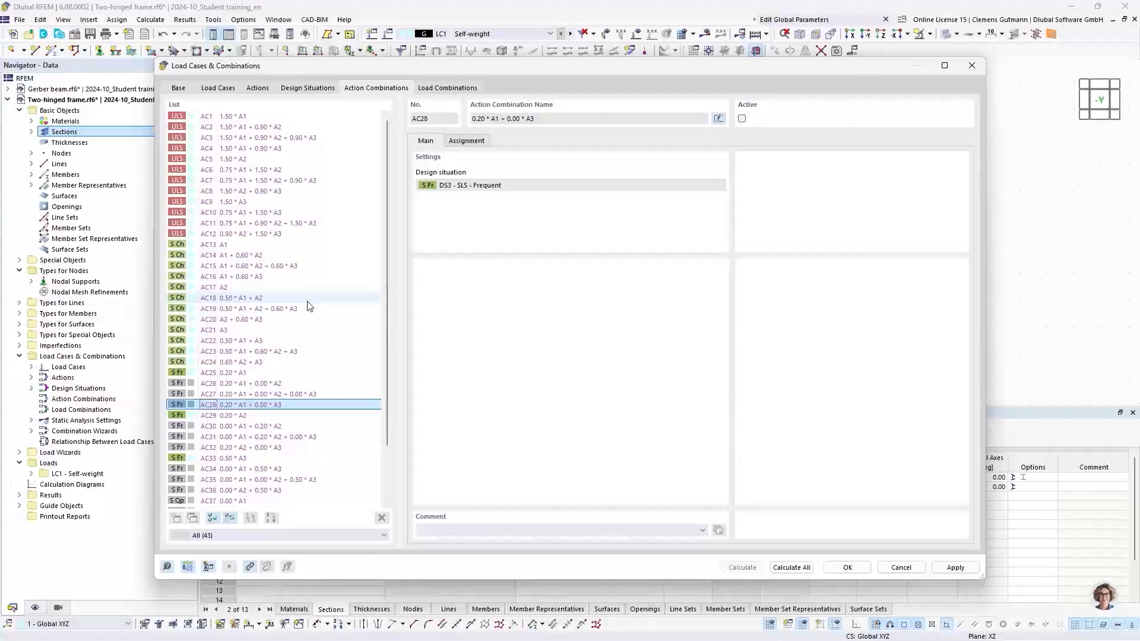
click(447, 89)
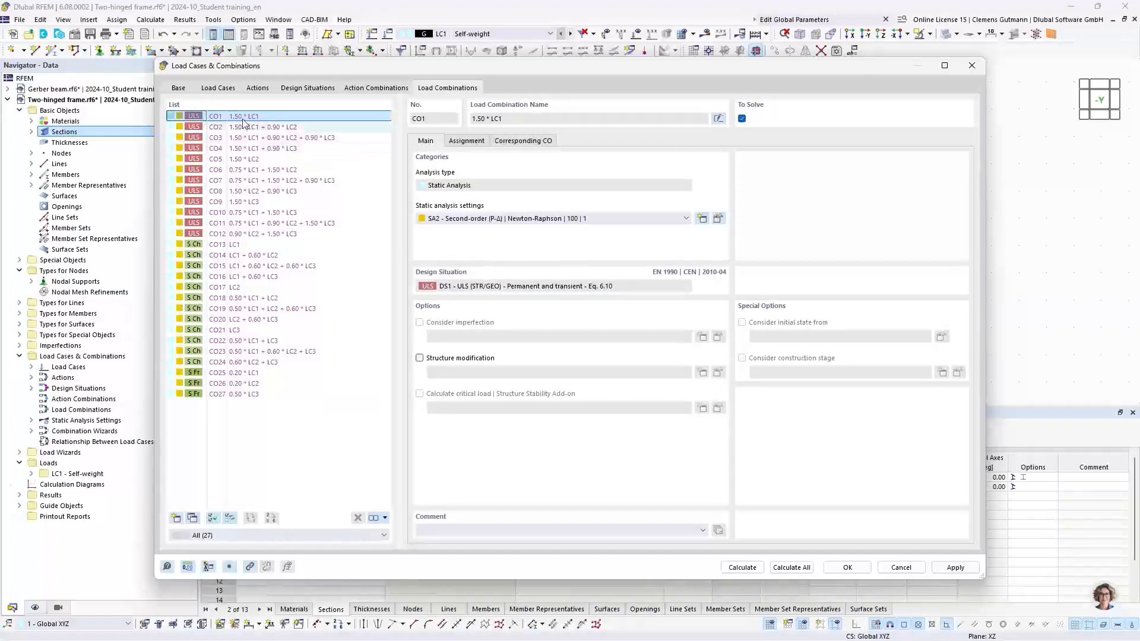
click(376, 88)
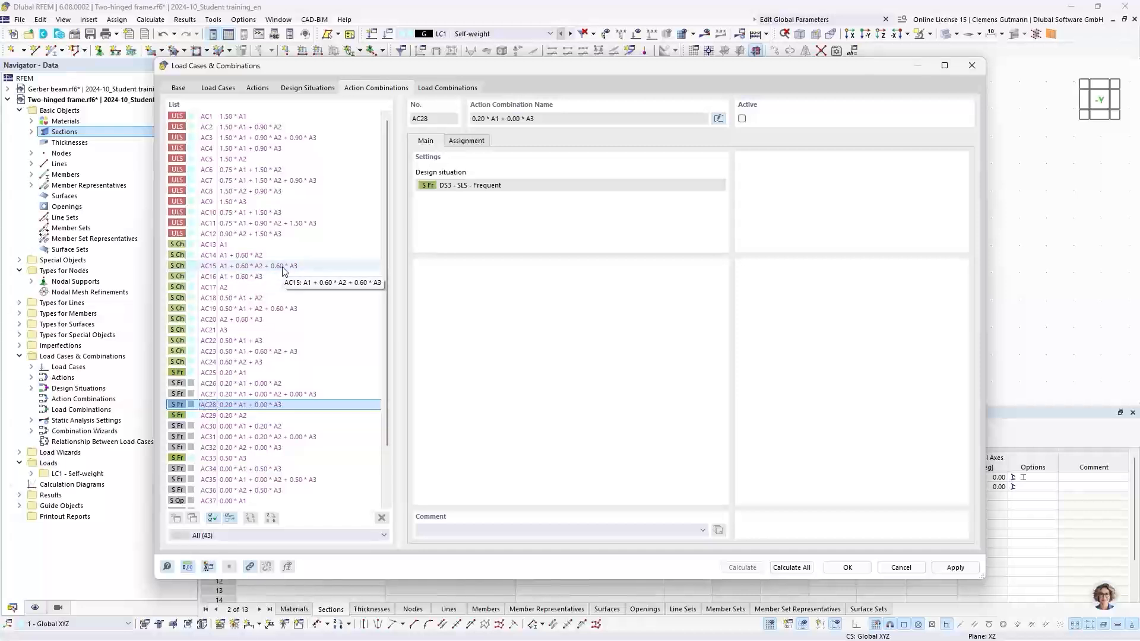
click(436, 88)
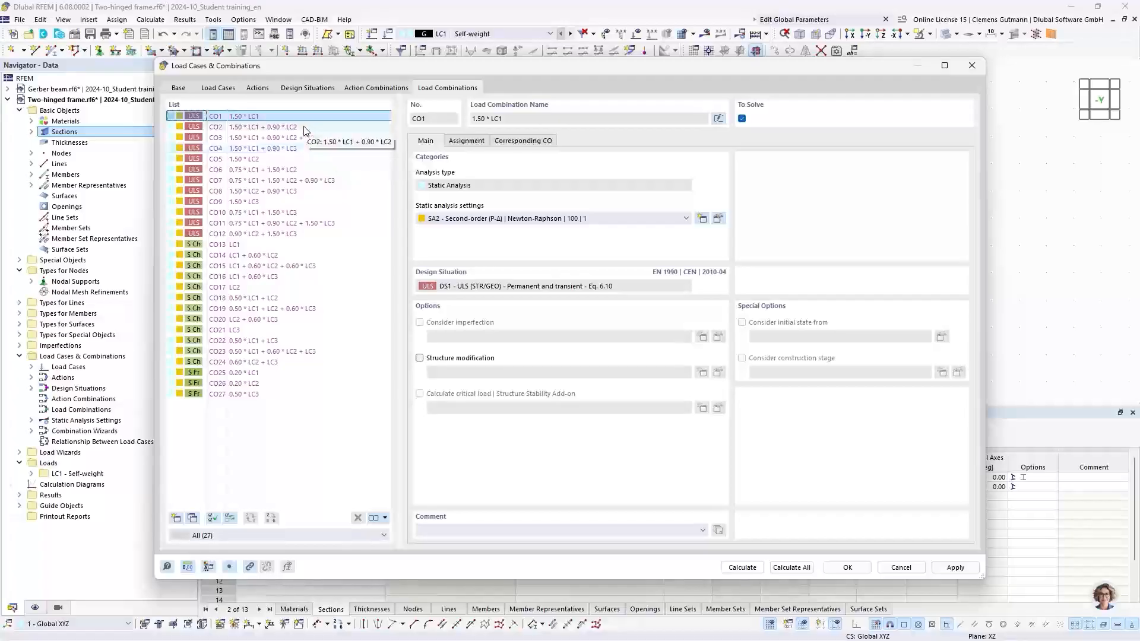
Inspect the factors and leading actions assigned in several load combinations, then close the load cases dialog.
click(269, 235)
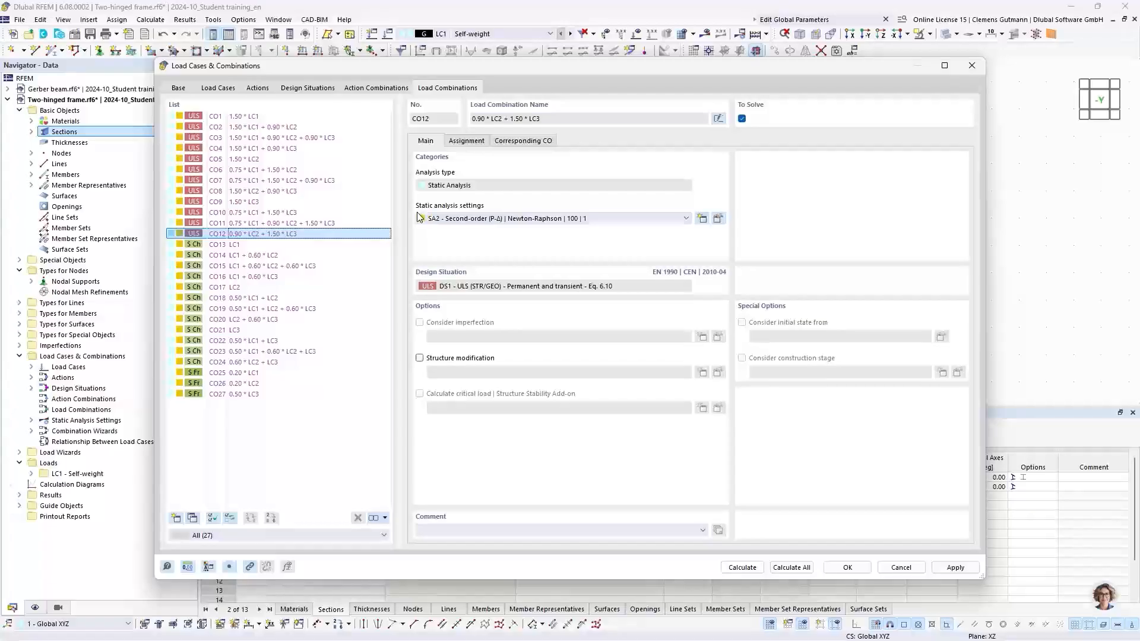
click(466, 142)
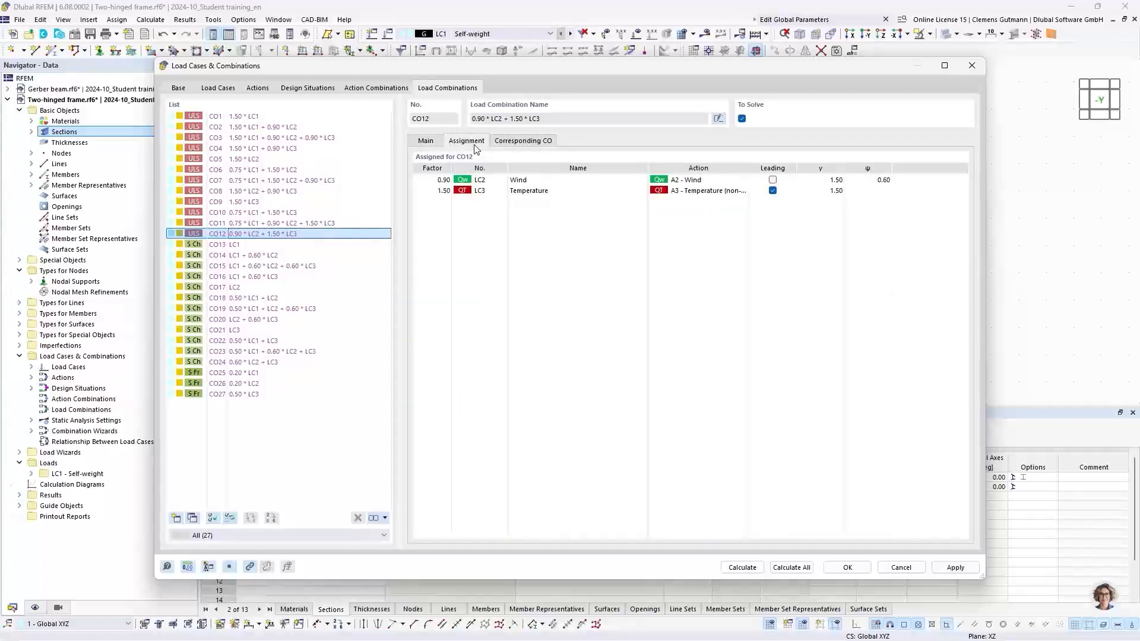
click(286, 138)
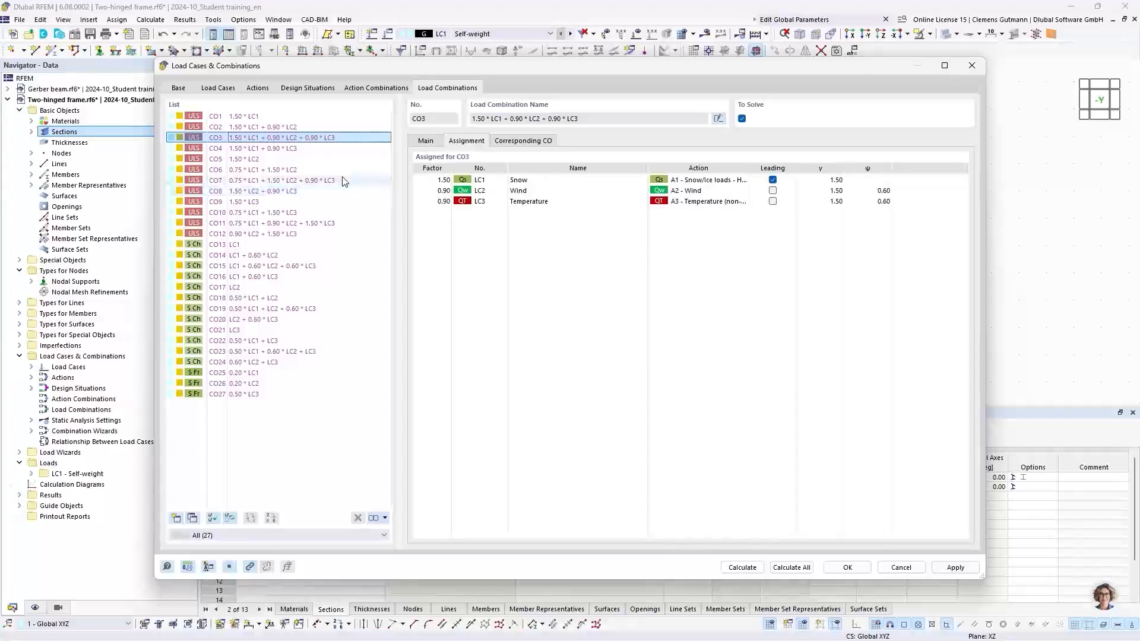
click(325, 225)
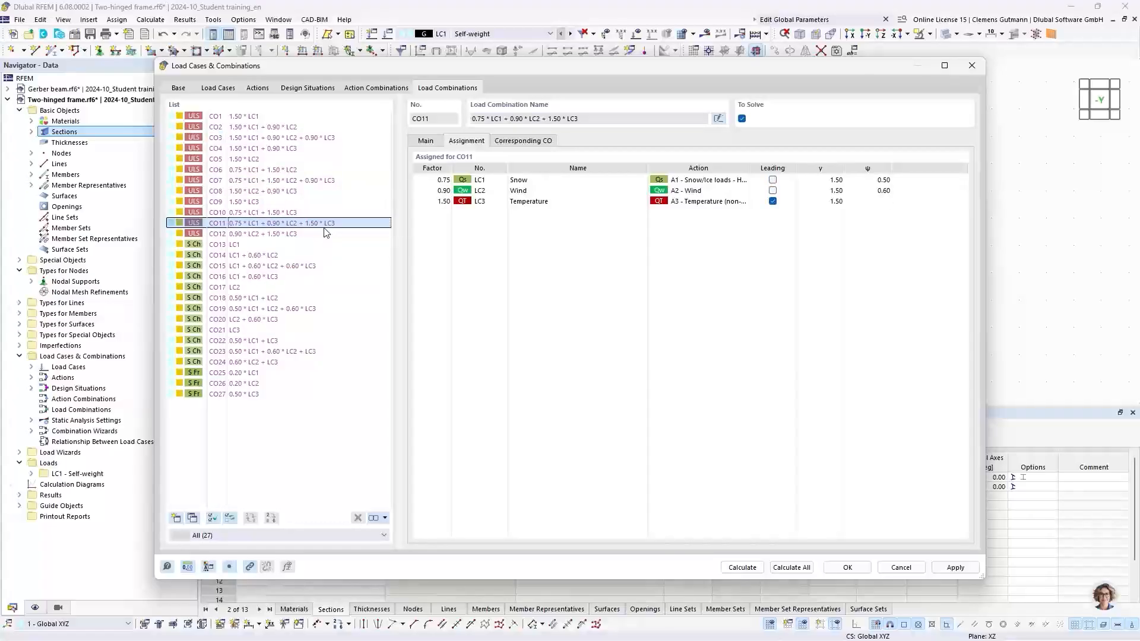
click(326, 180)
click(325, 138)
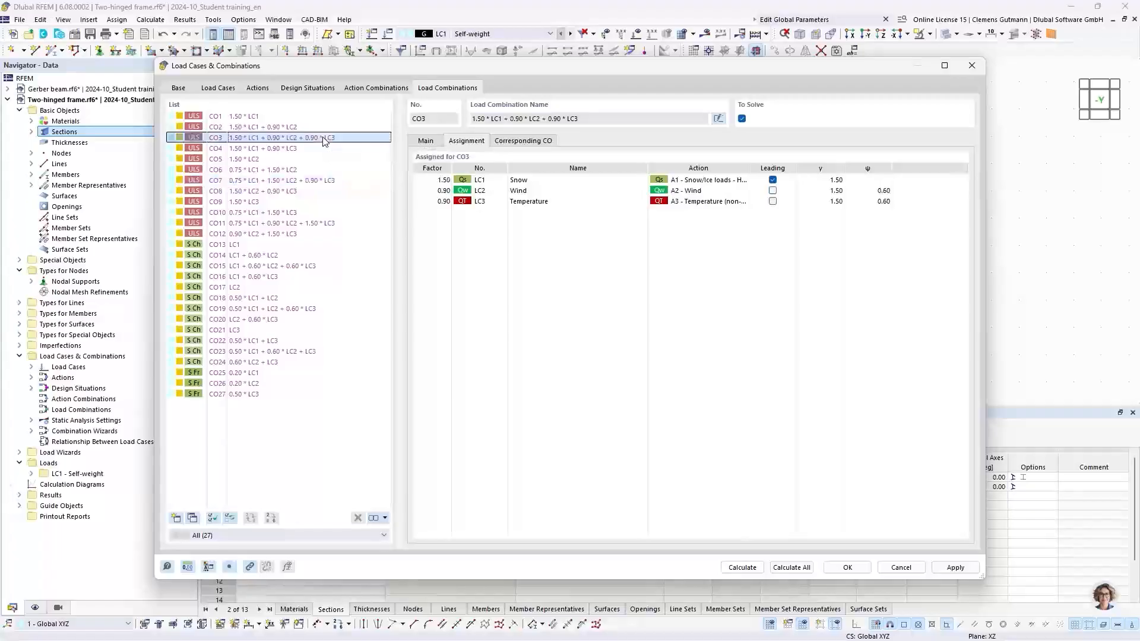
click(332, 180)
click(336, 223)
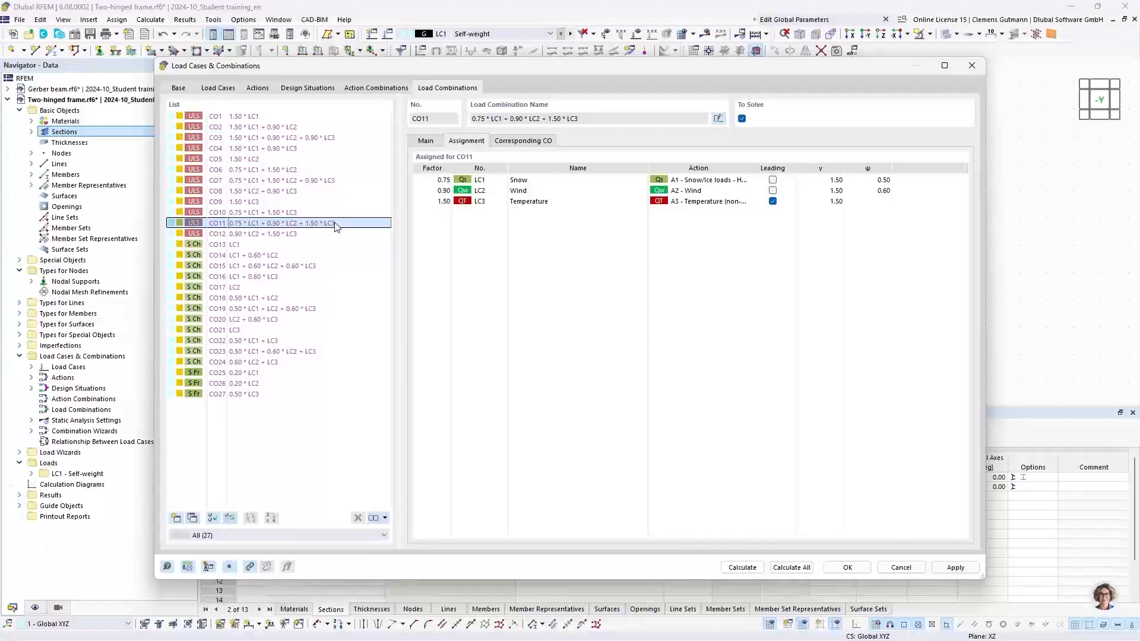
click(331, 181)
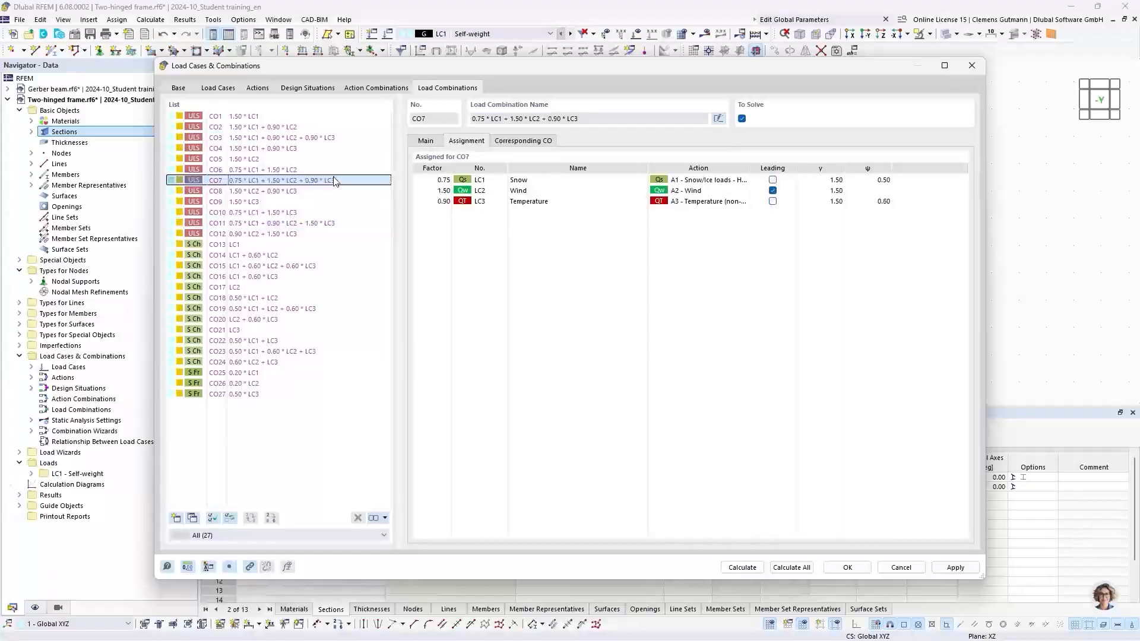
click(330, 139)
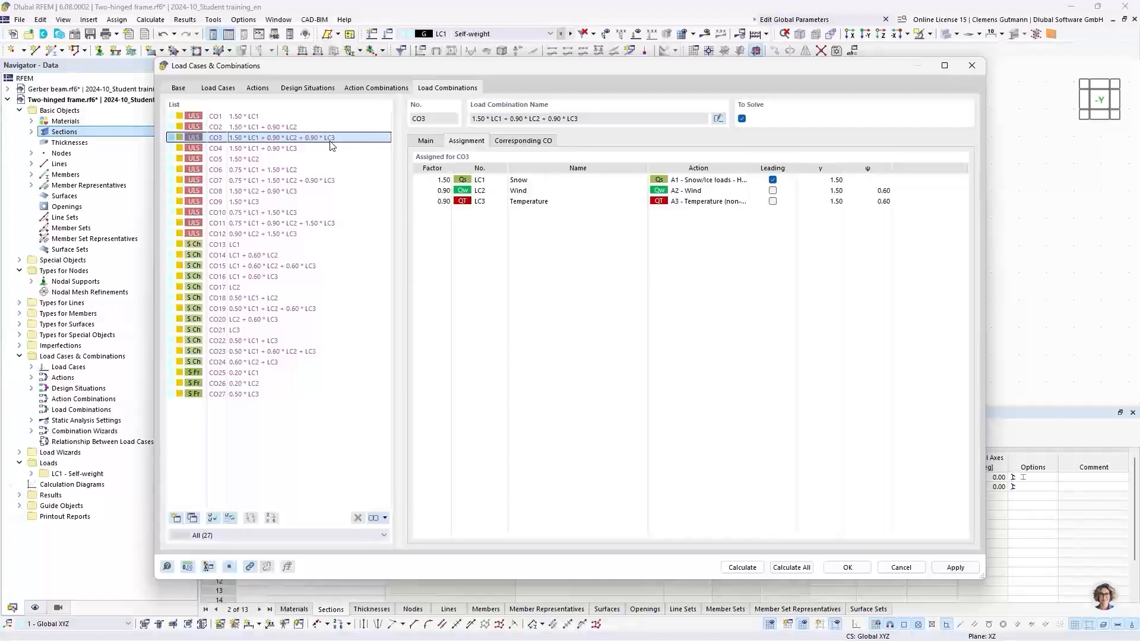
click(833, 568)
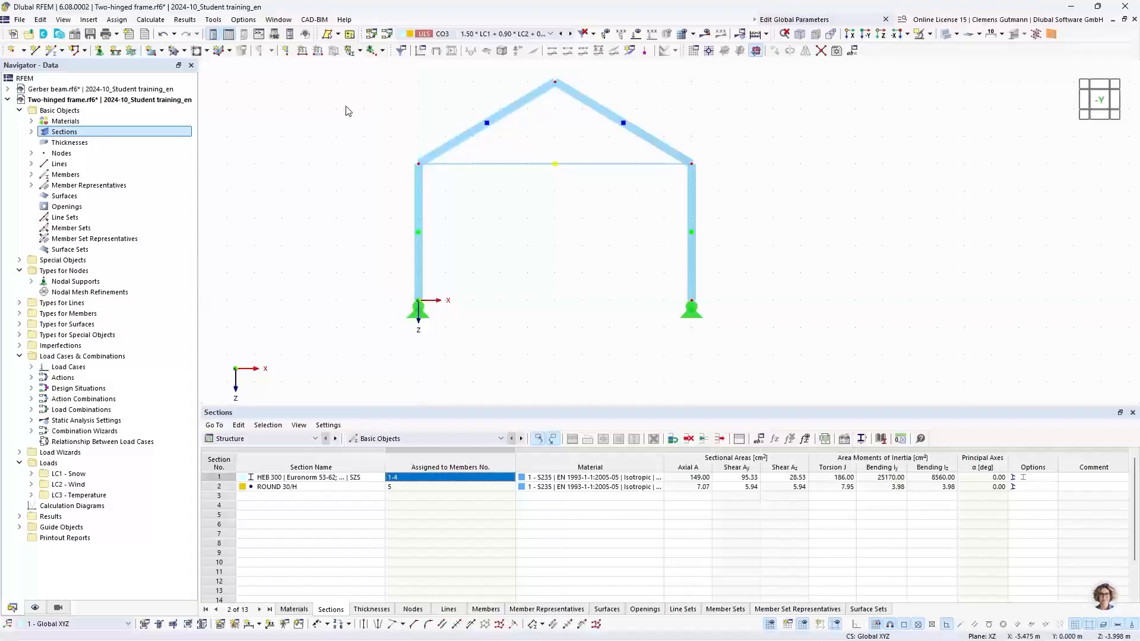
Create a uniform member load of 1 kN/m in LC1 Snow and assign it to members 2 and 4.
click(317, 51)
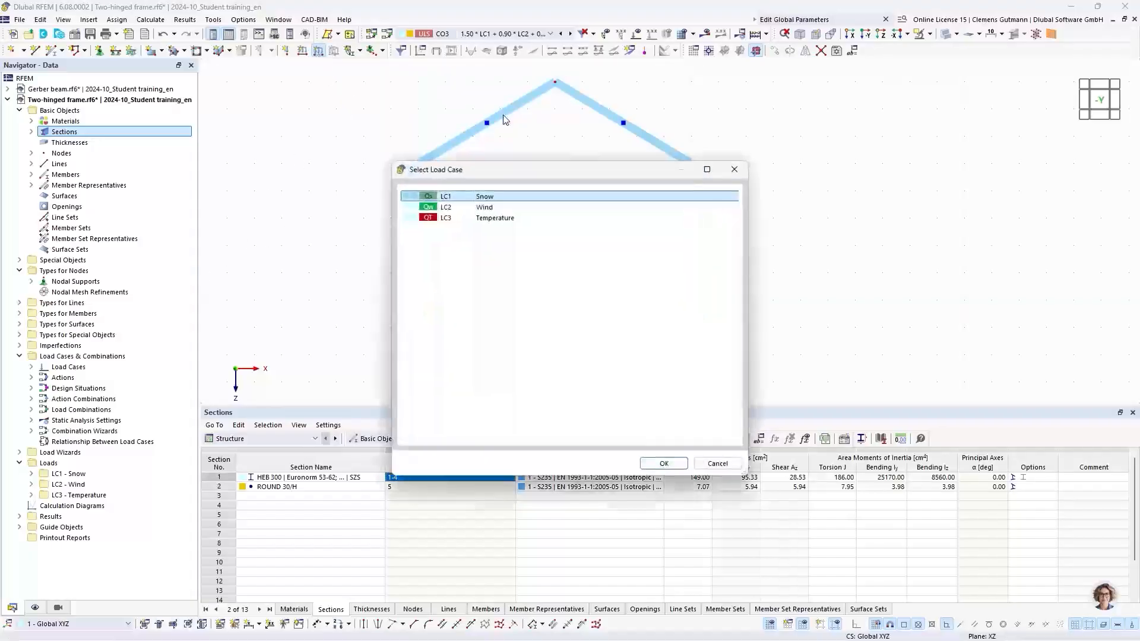
click(659, 464)
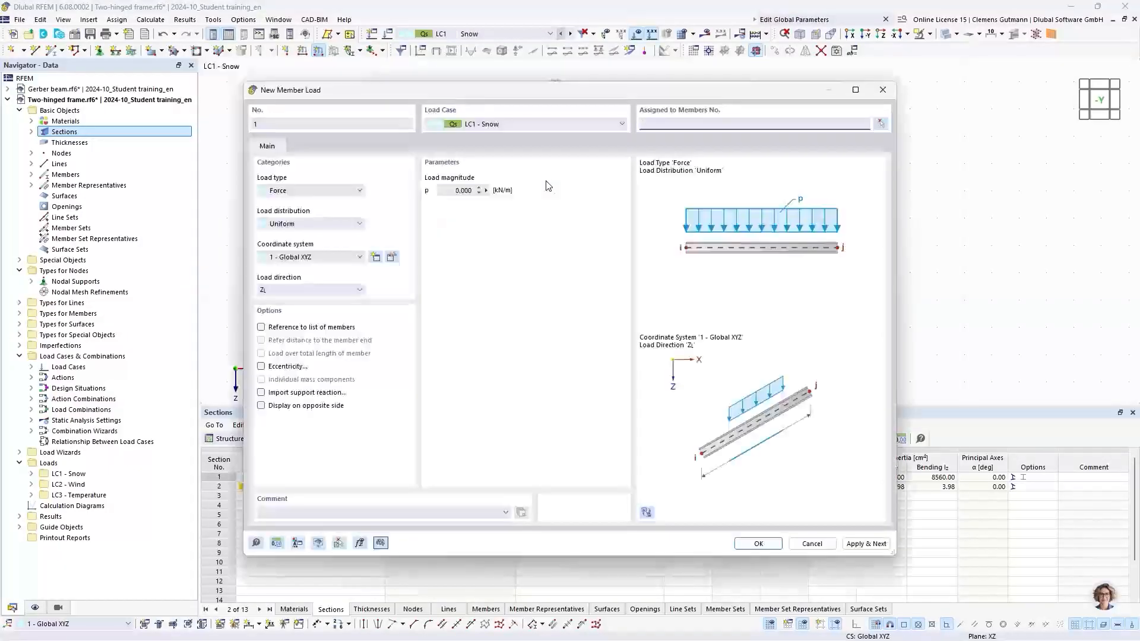
click(486, 190)
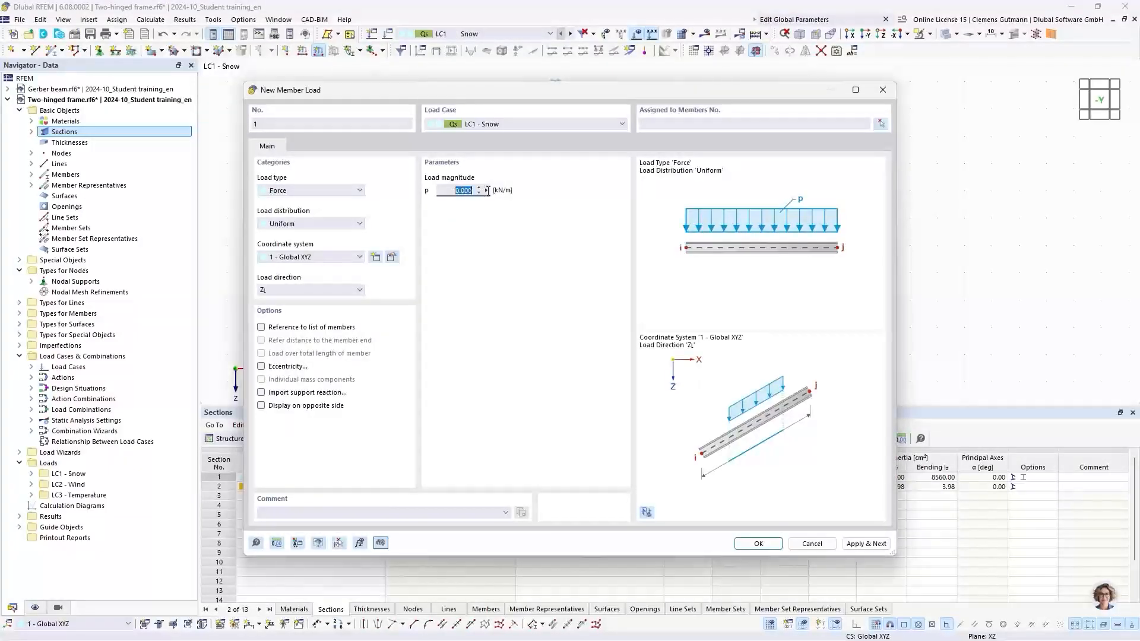
text(1)
key(Tab)
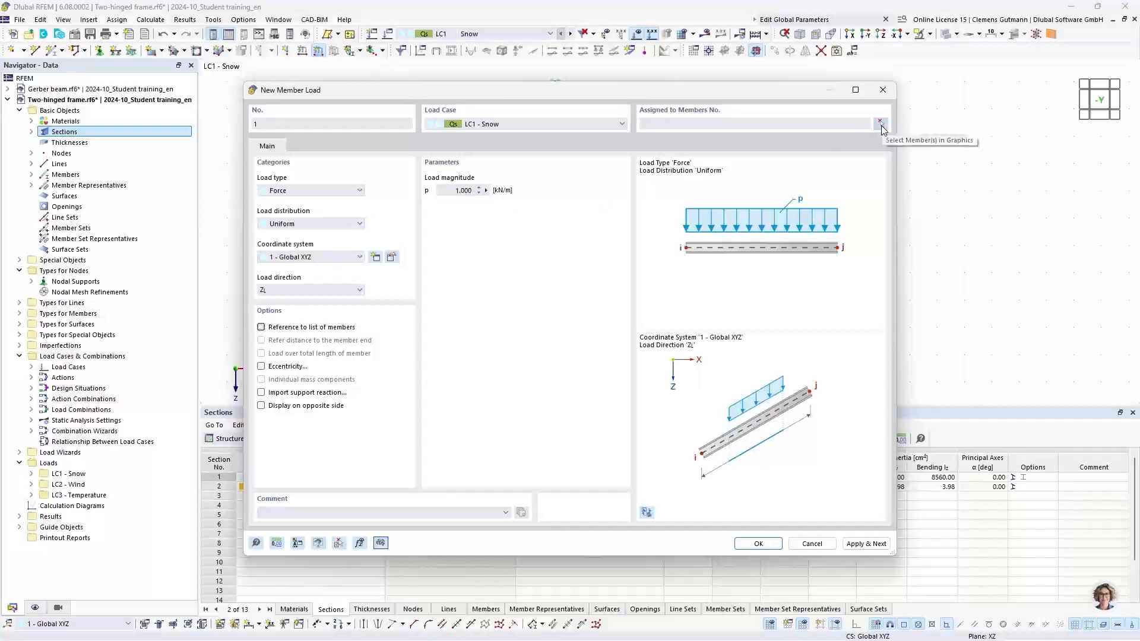
click(880, 124)
middle_drag(568, 148, 455, 254)
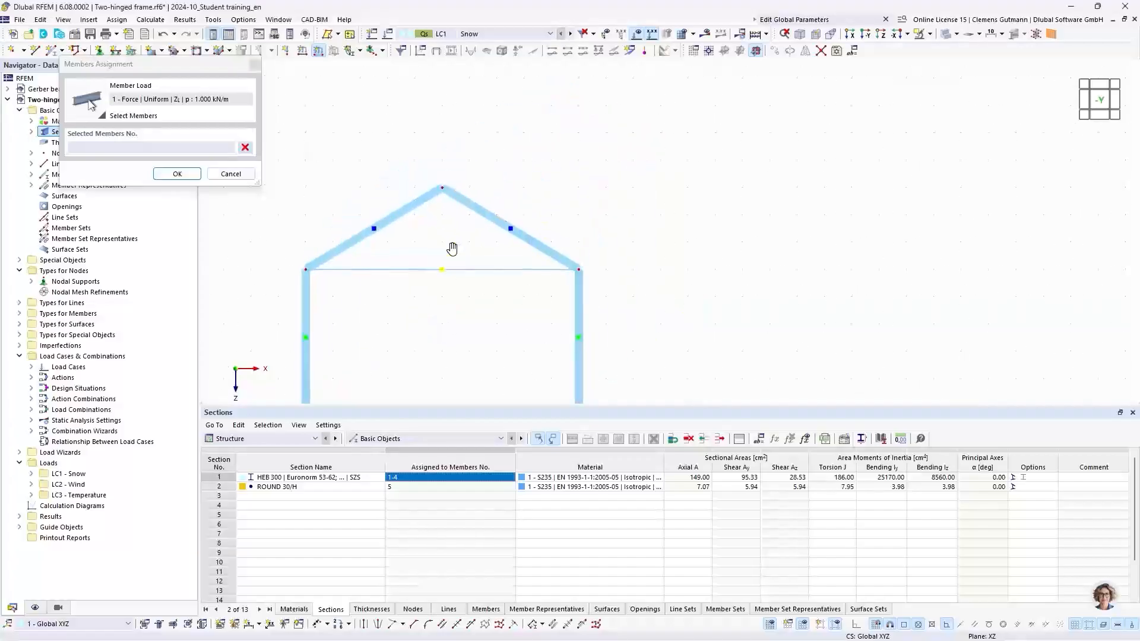
drag(495, 148, 415, 207)
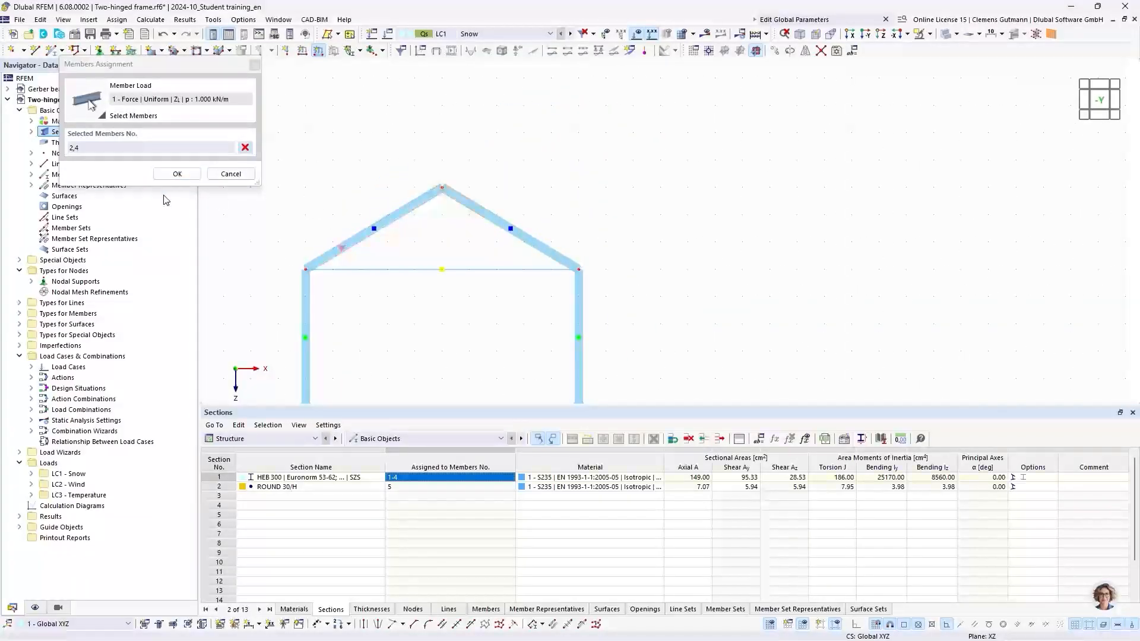
click(177, 174)
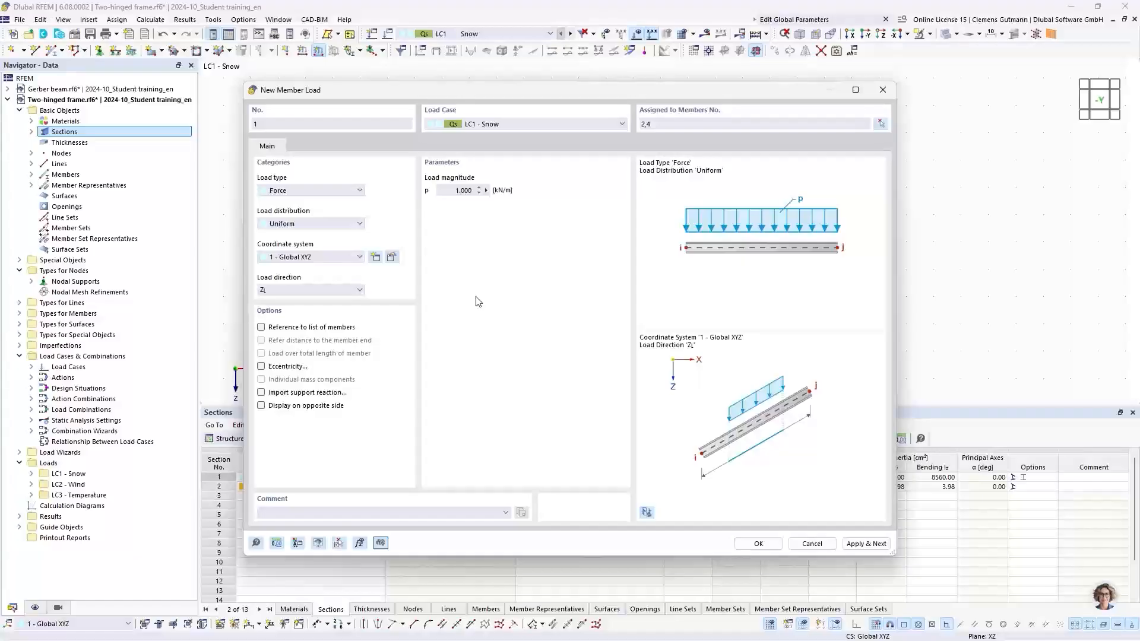
Set the snow load direction to global Z on projected length and apply the load.
click(350, 295)
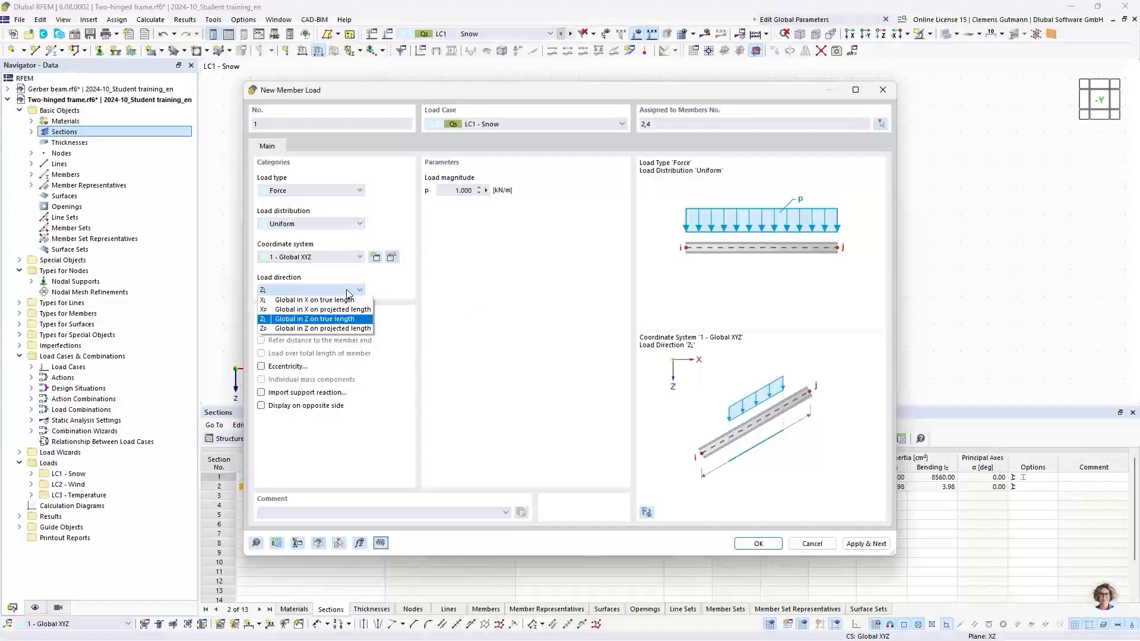
click(300, 330)
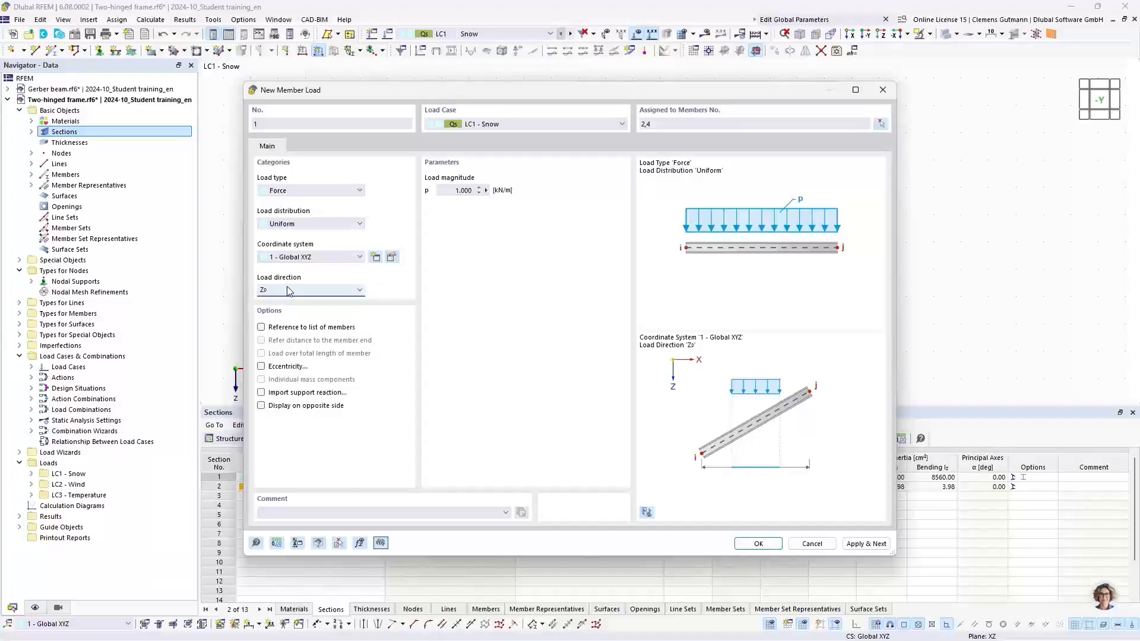
click(870, 544)
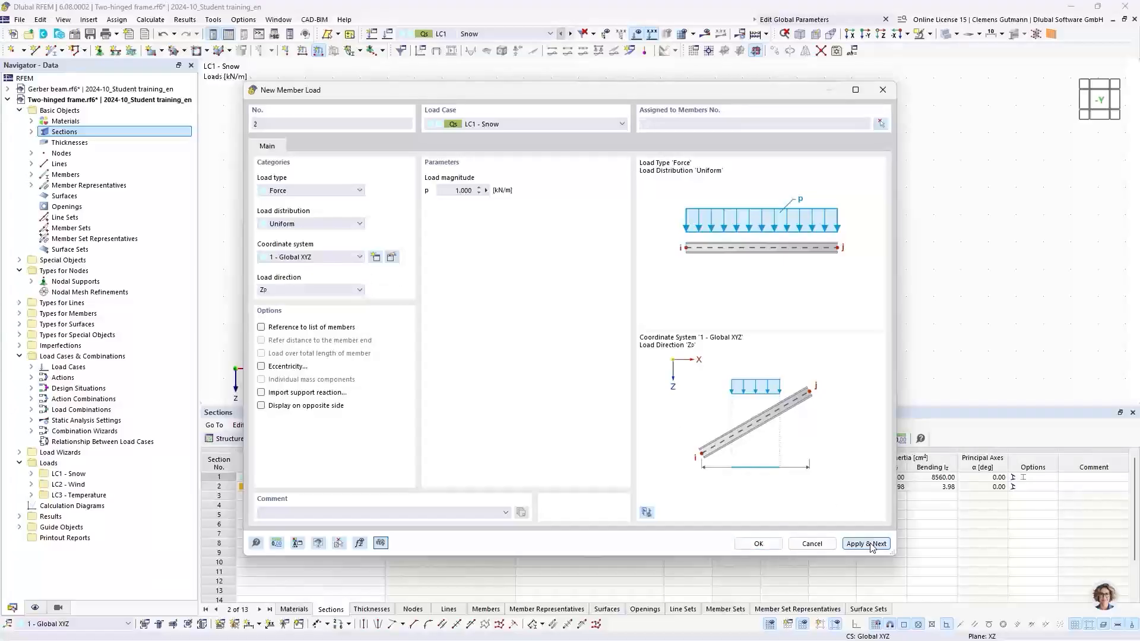
Switch the next member load to LC2 Wind and assign it to members 1-4.
click(510, 126)
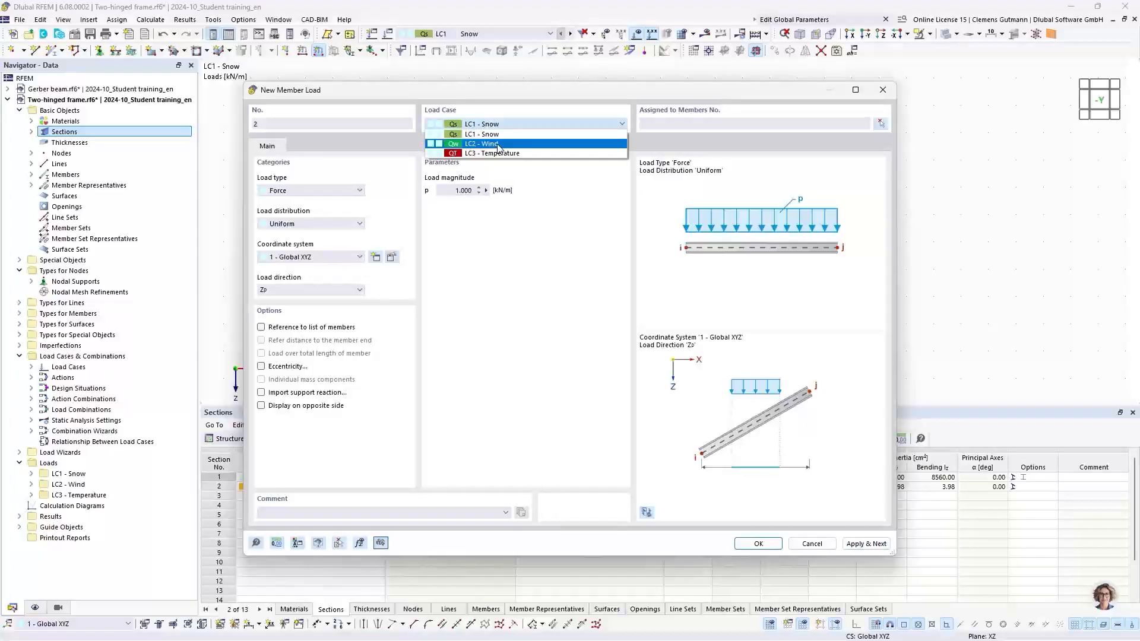
click(499, 144)
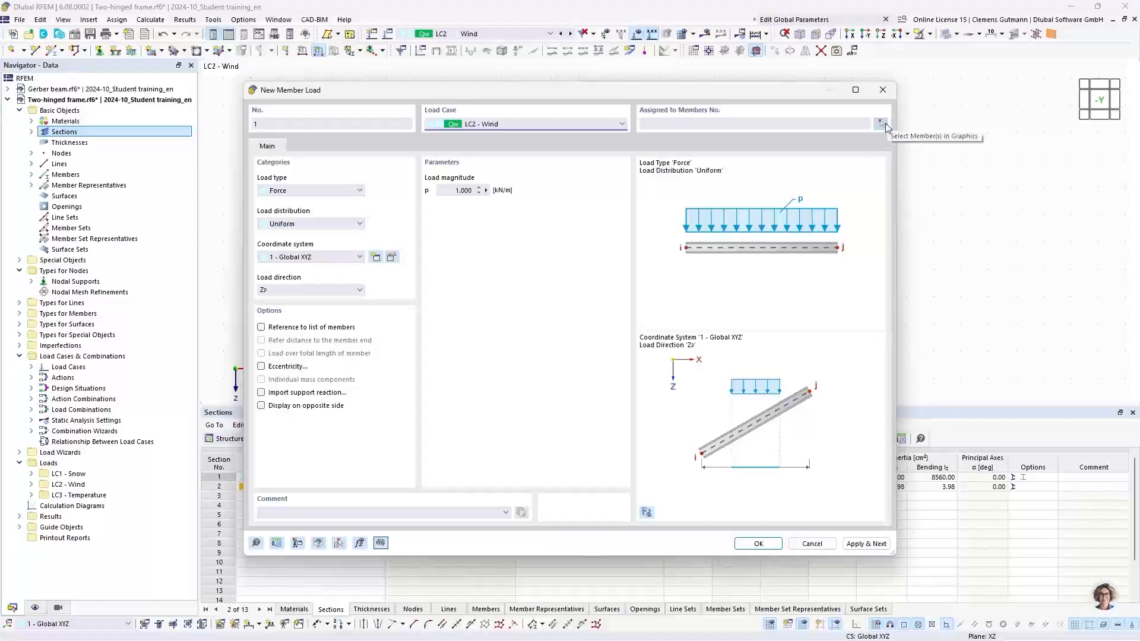
click(881, 123)
scroll(548, 131, down, 3)
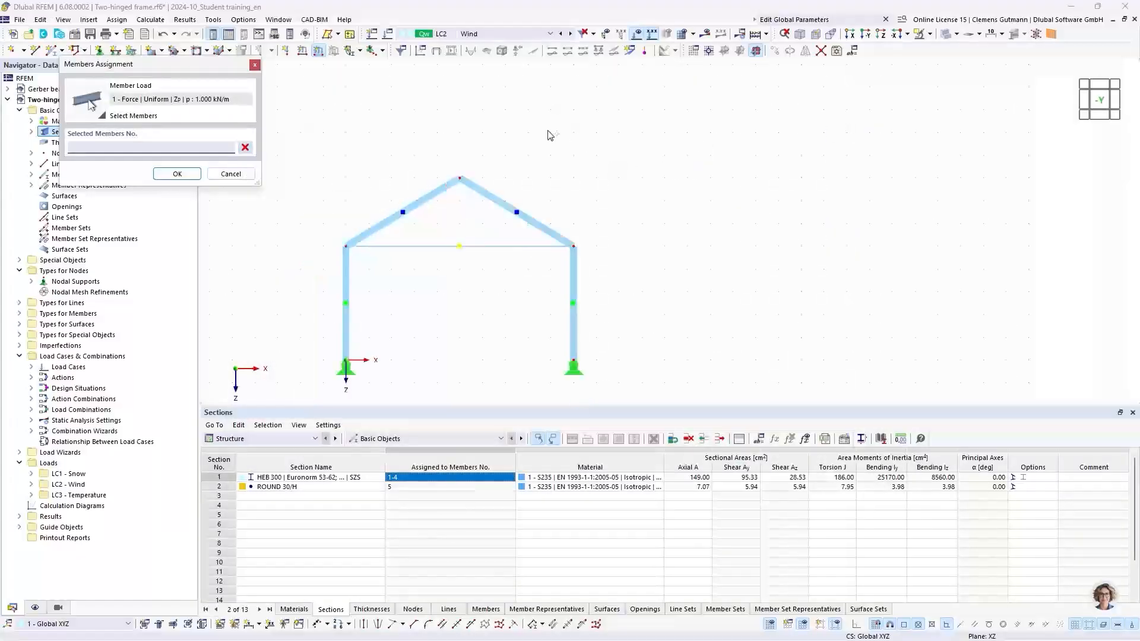
drag(443, 264, 387, 237)
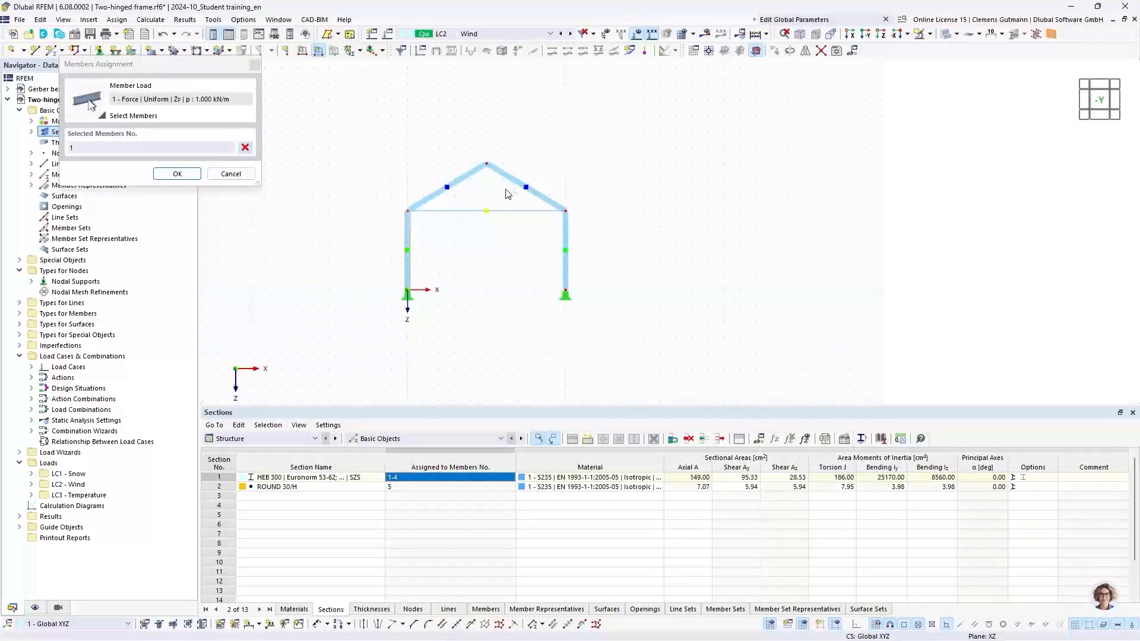
drag(506, 190, 466, 145)
drag(610, 257, 518, 239)
click(177, 174)
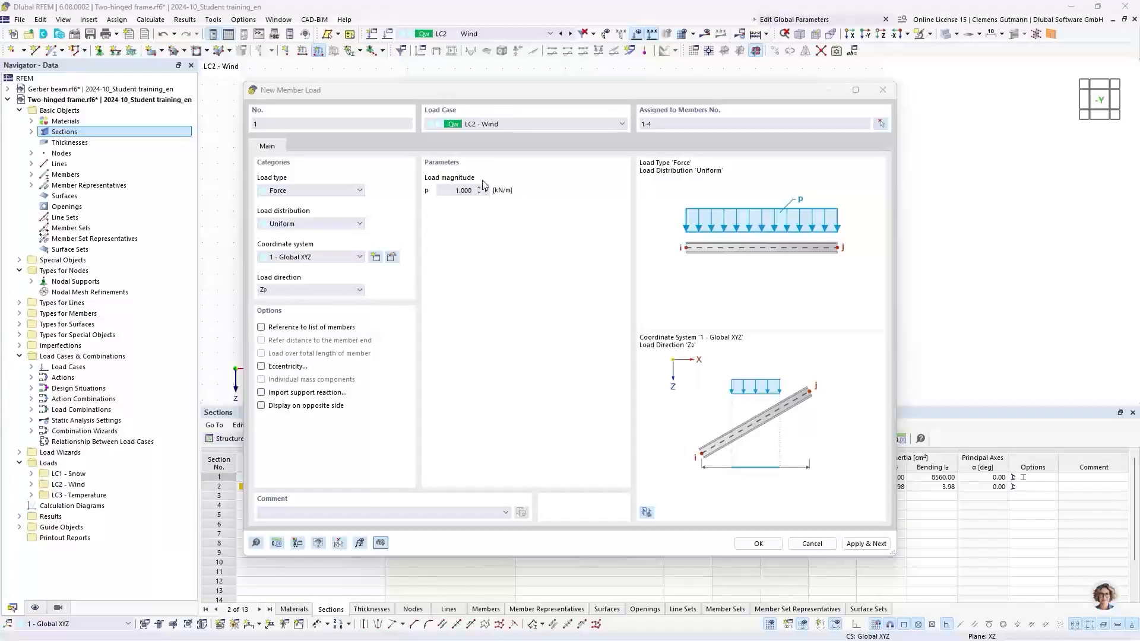
Set the wind load's coordinate system to Local xyz and apply the load.
click(291, 257)
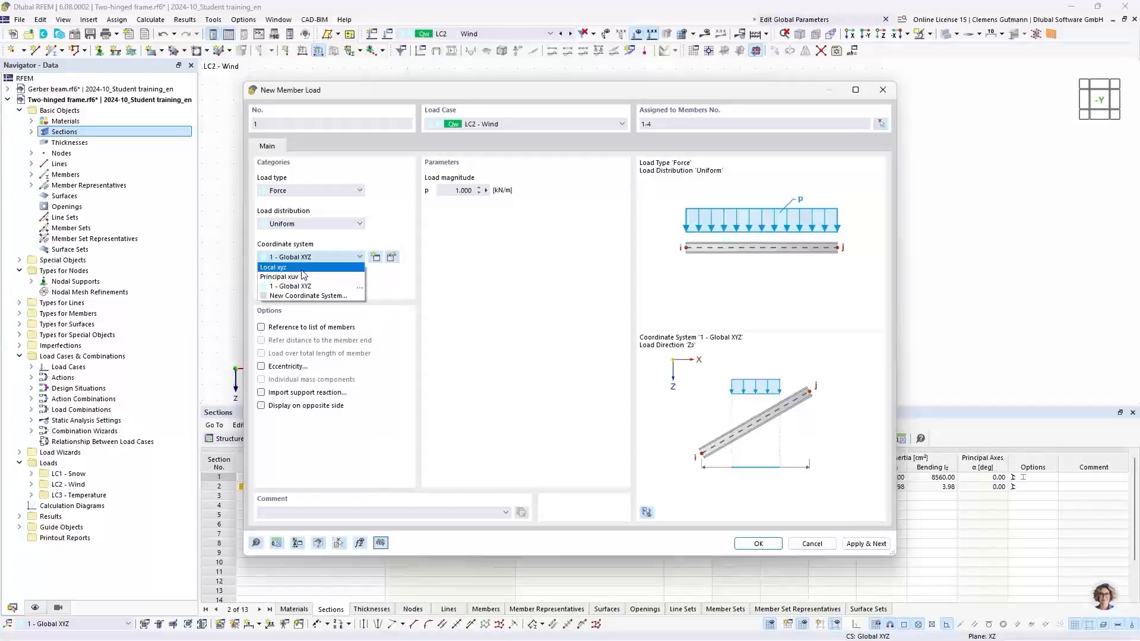
click(302, 268)
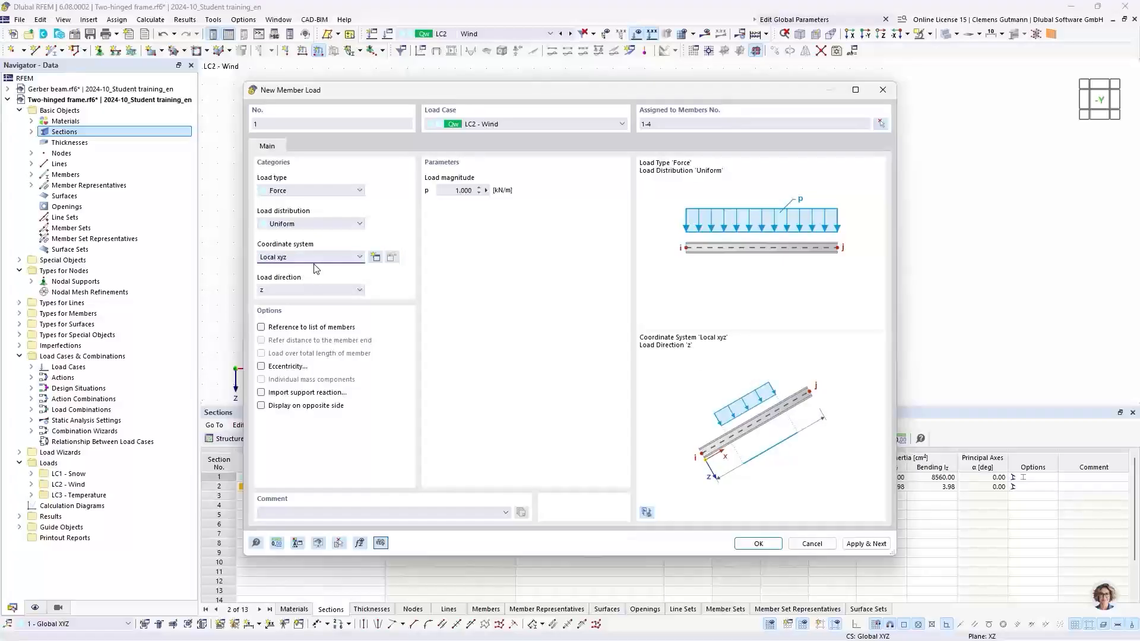
click(315, 259)
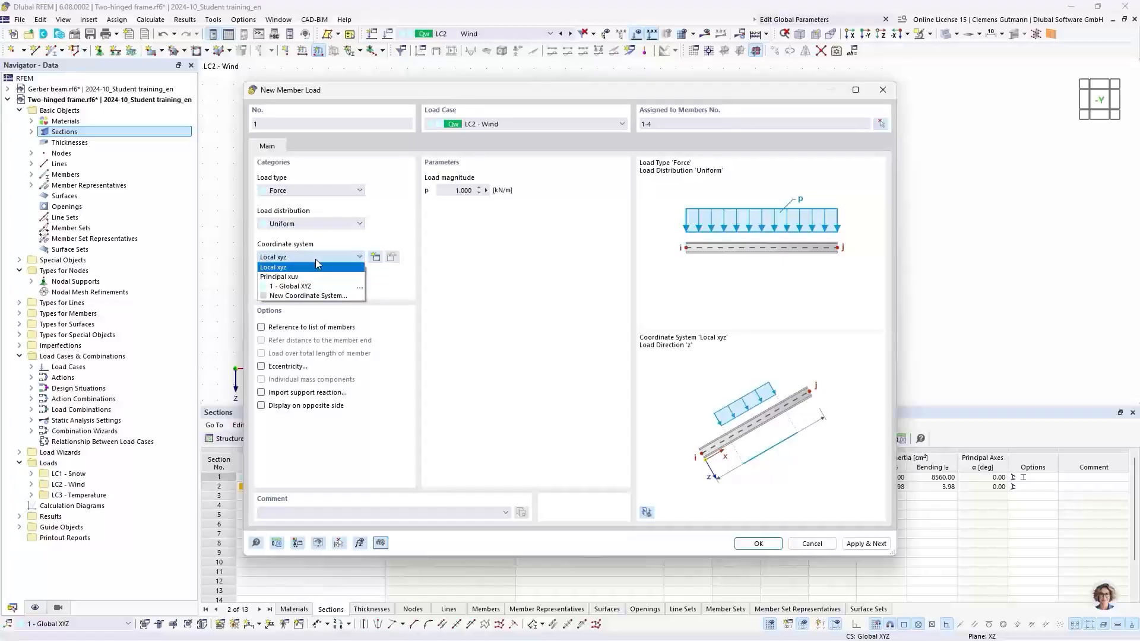
click(316, 259)
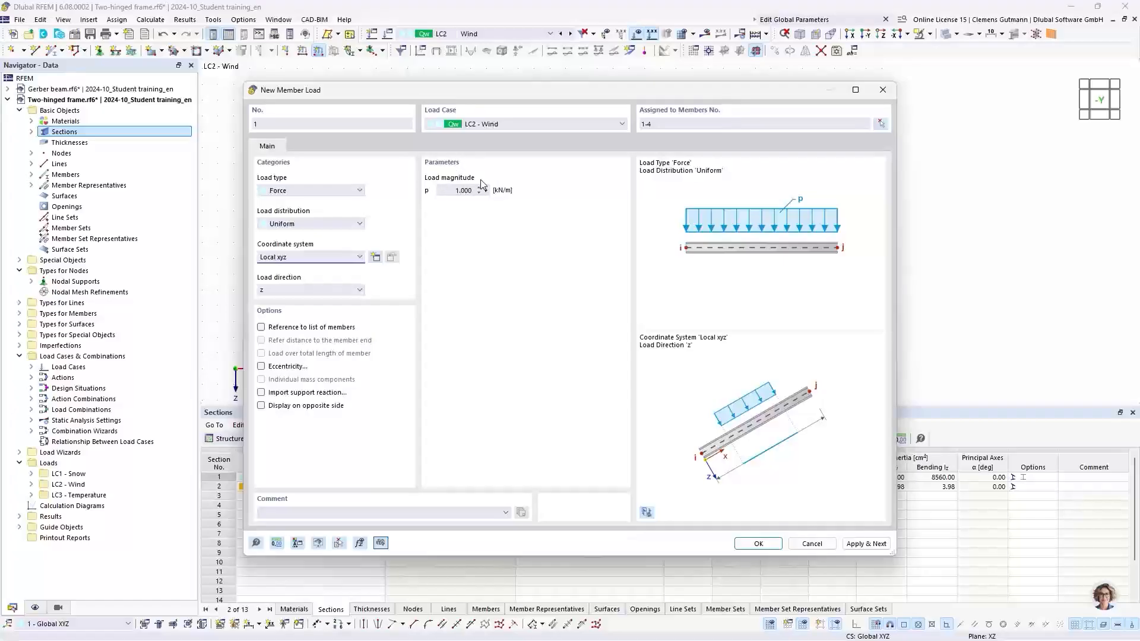
click(851, 545)
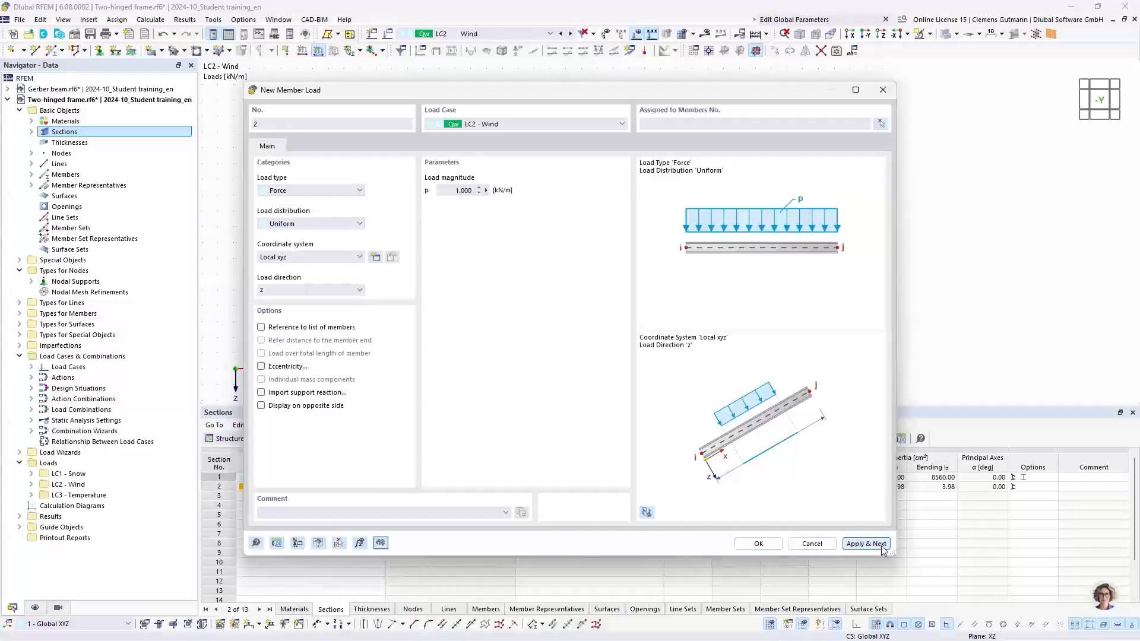
Switch to LC3 Temperature and define a Temperature Change member load with Tc of 35 °C.
click(503, 123)
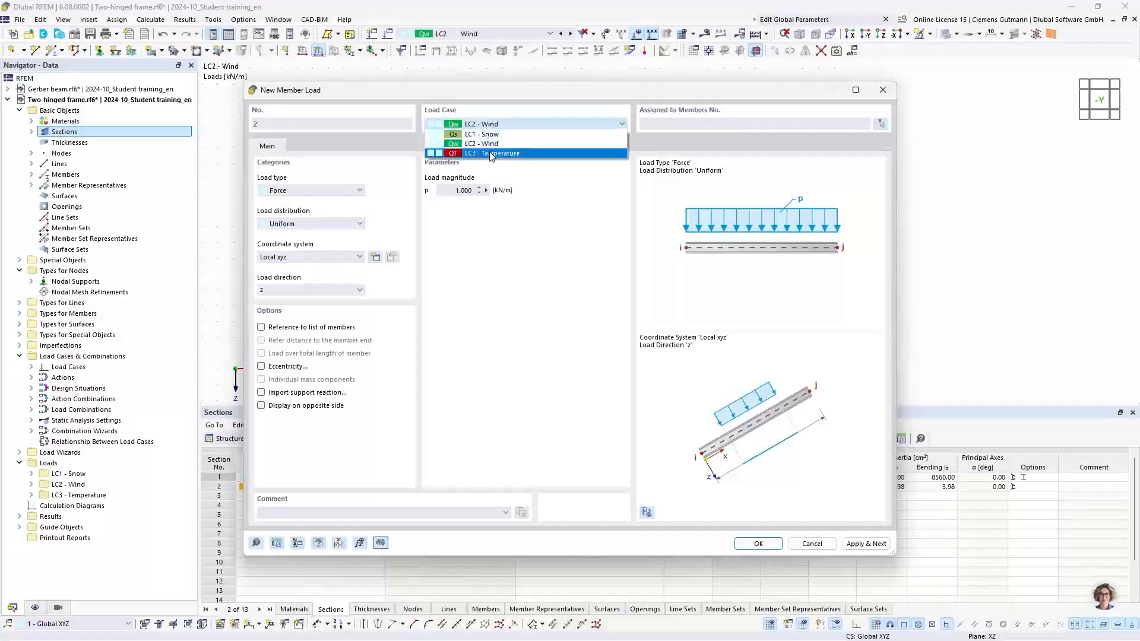
click(490, 154)
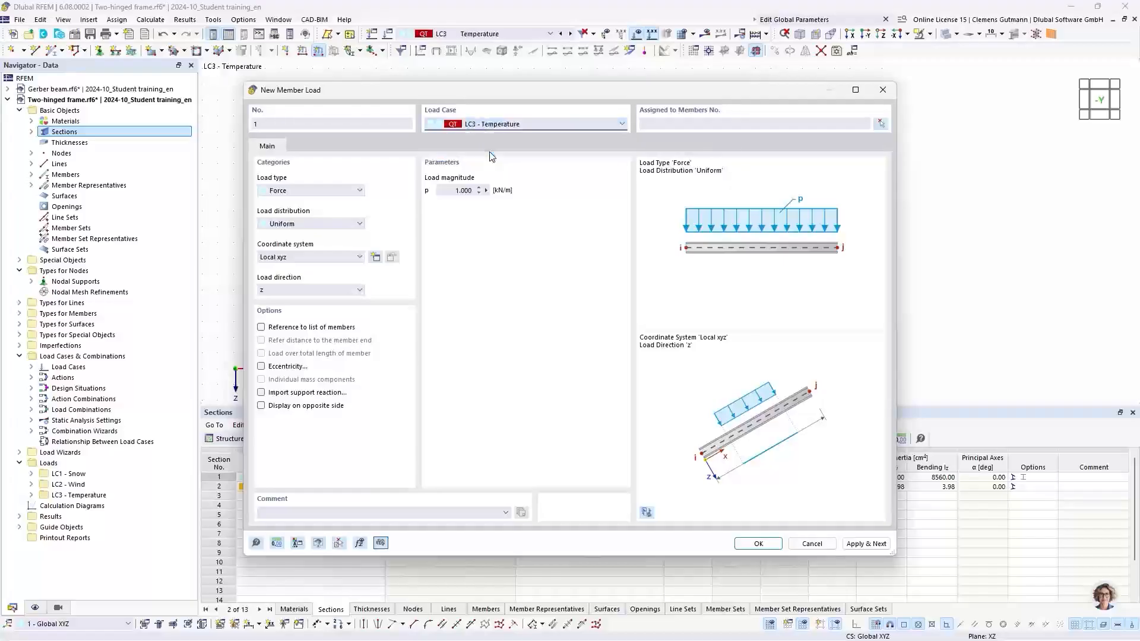
click(333, 192)
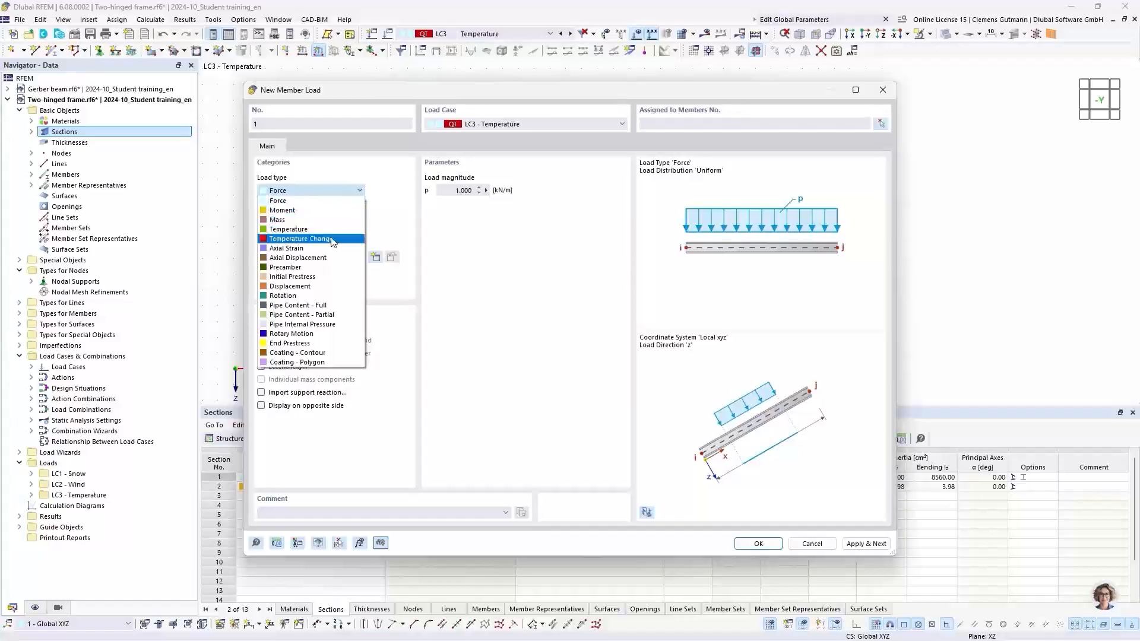
click(333, 239)
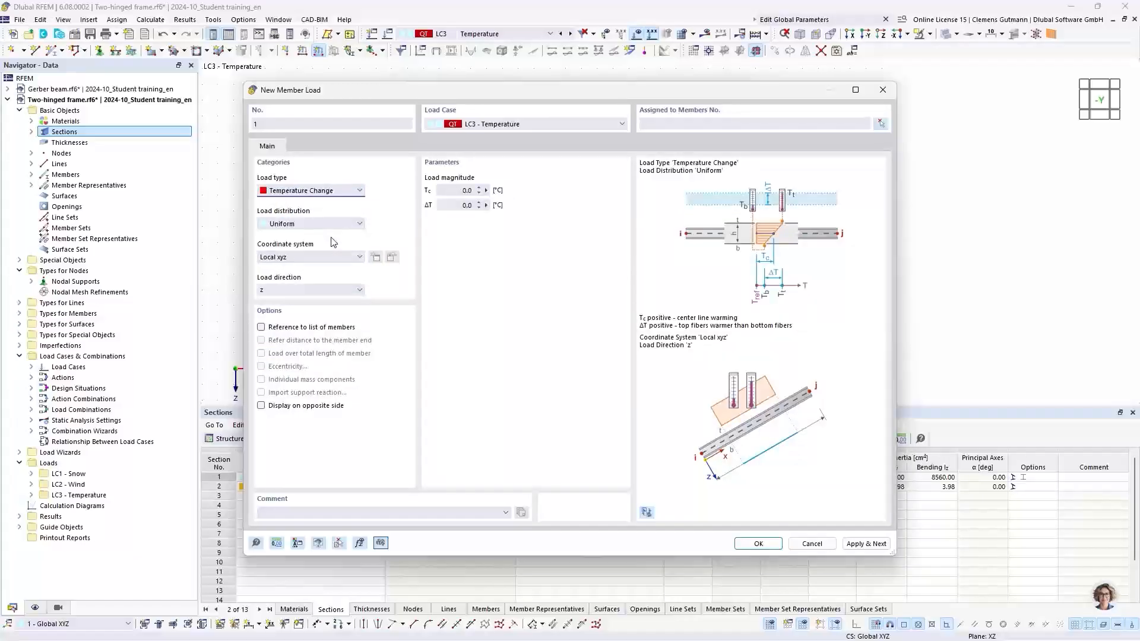
click(458, 194)
text(35)
key(Tab)
Assign the temperature change load to members 1-4 and confirm the new member load.
click(881, 126)
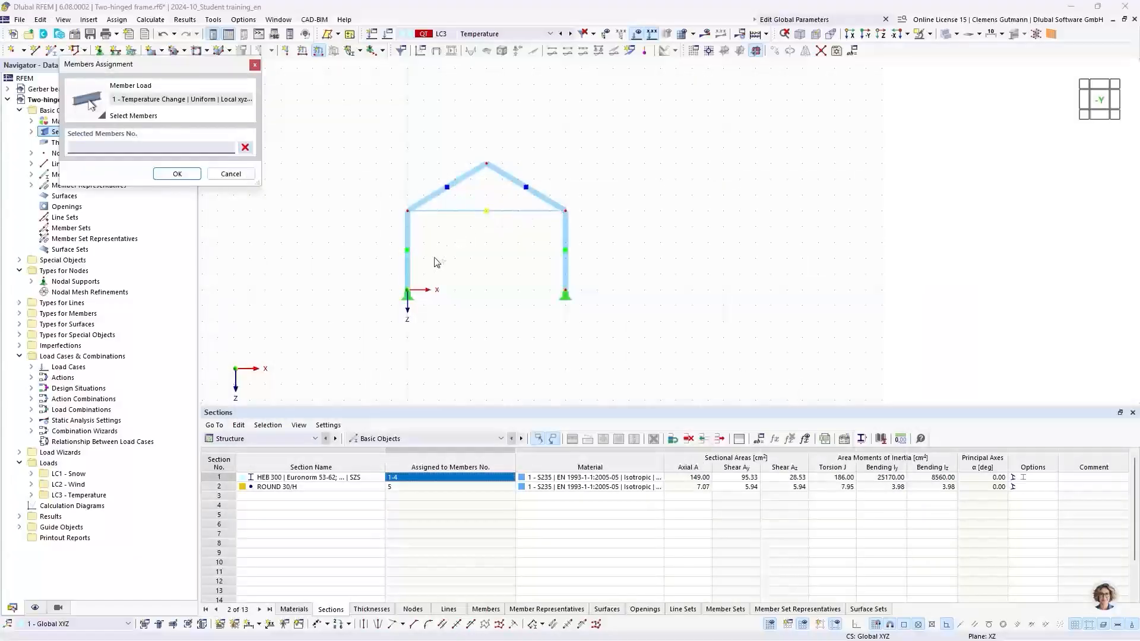
click(408, 252)
drag(501, 190, 458, 145)
drag(603, 262, 542, 242)
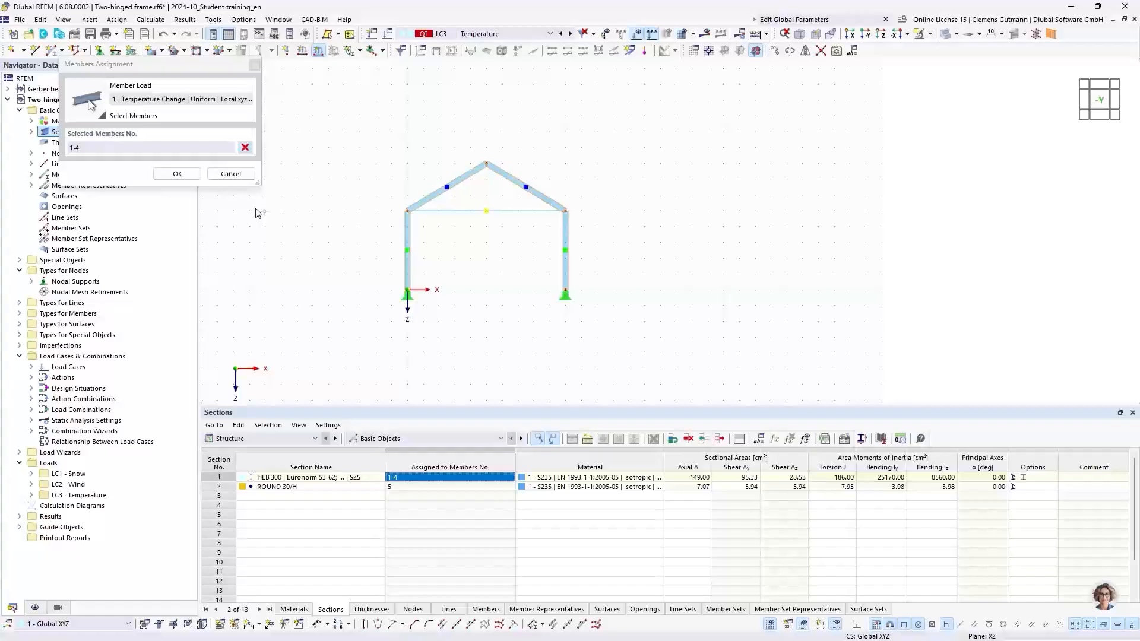
click(184, 174)
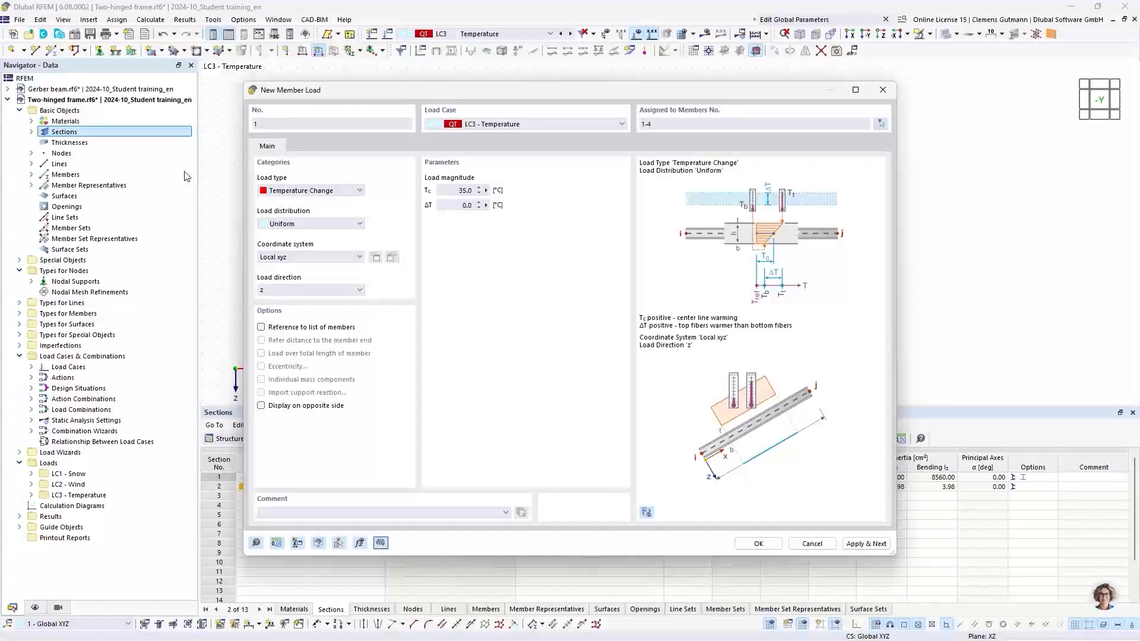
click(749, 546)
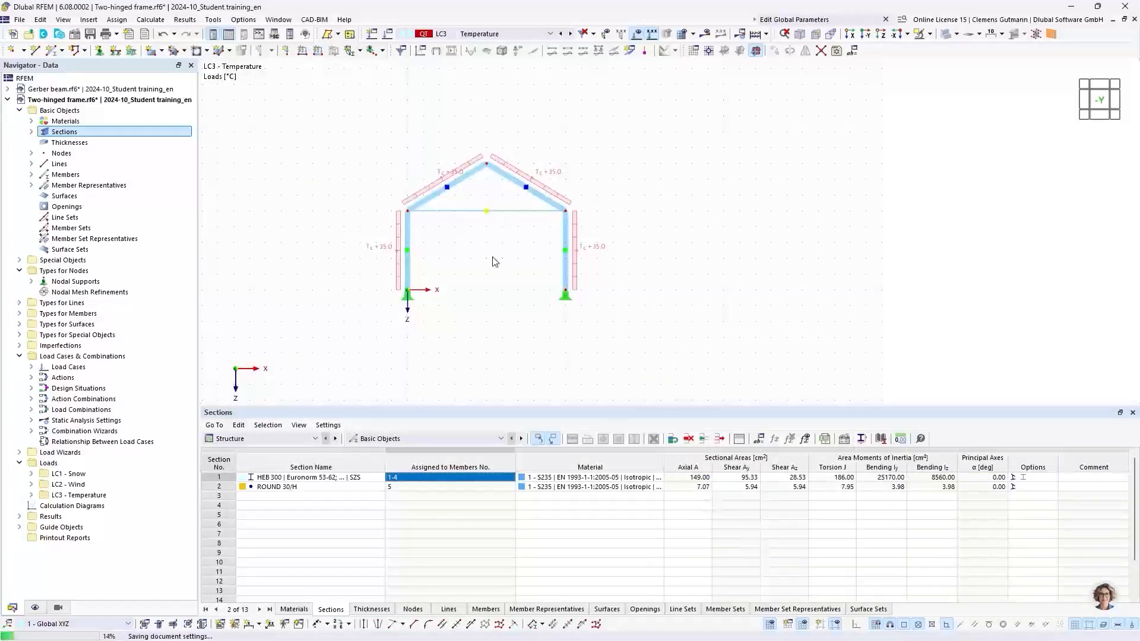
Switch to LC2 Wind and, in the member loads table, split the wind load into members 1,2 and a separate load on members 3,4.
click(564, 34)
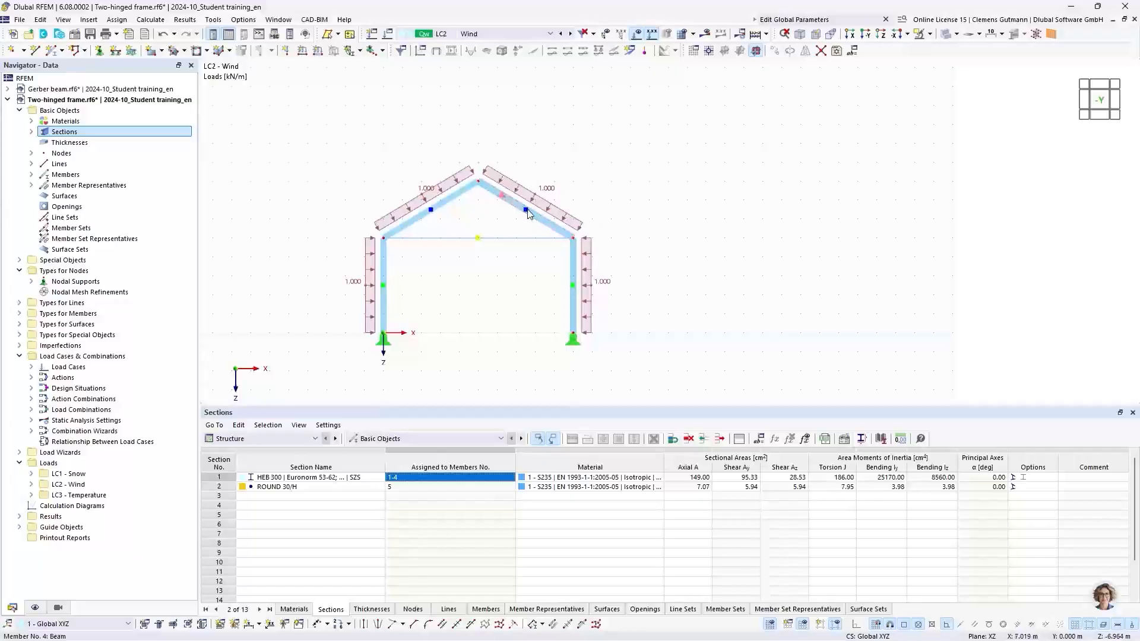
scroll(529, 214, up, 1)
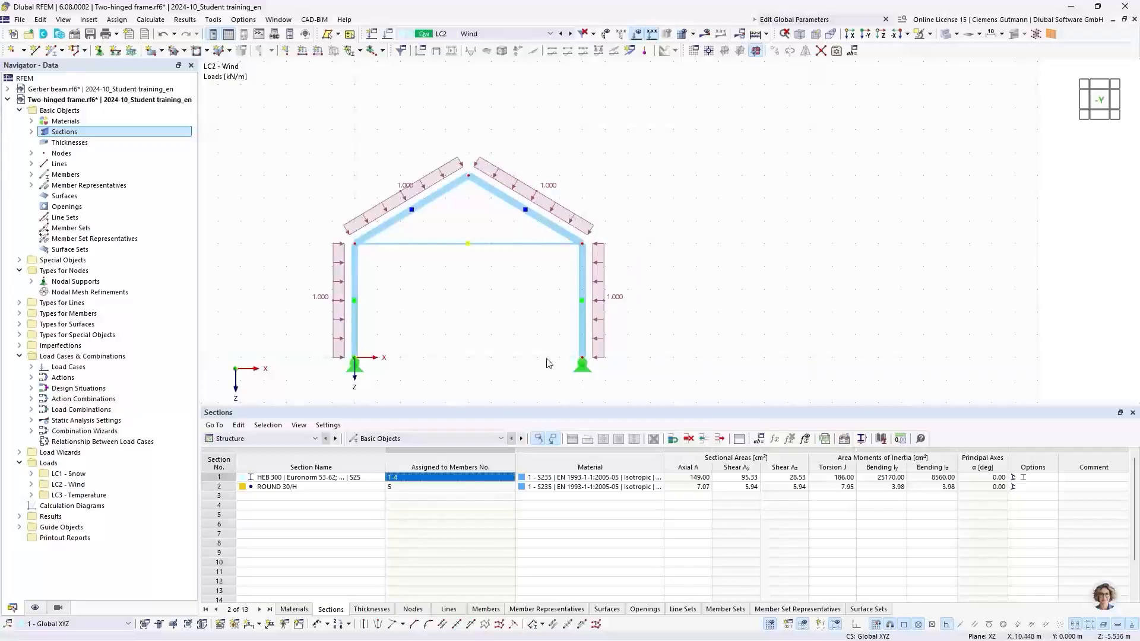
click(310, 441)
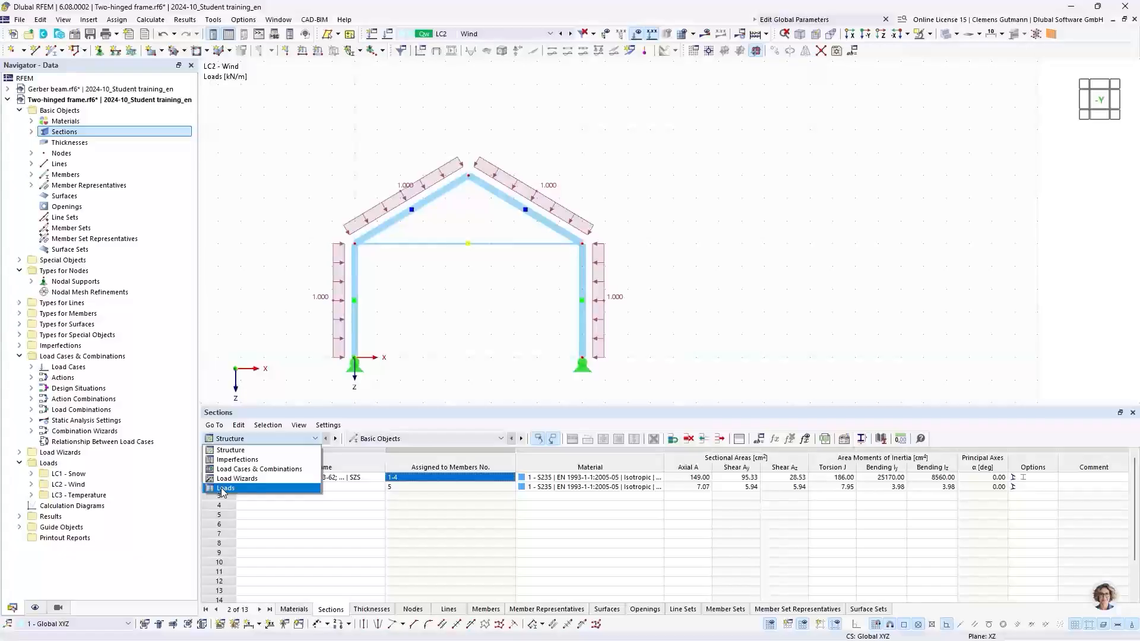
click(259, 488)
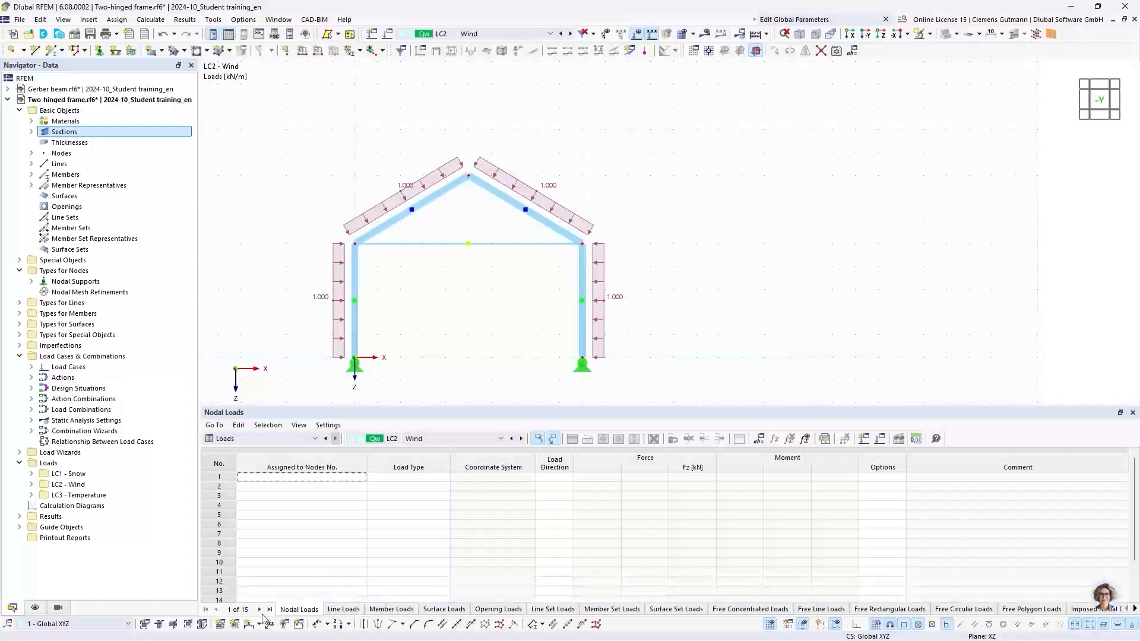
click(375, 612)
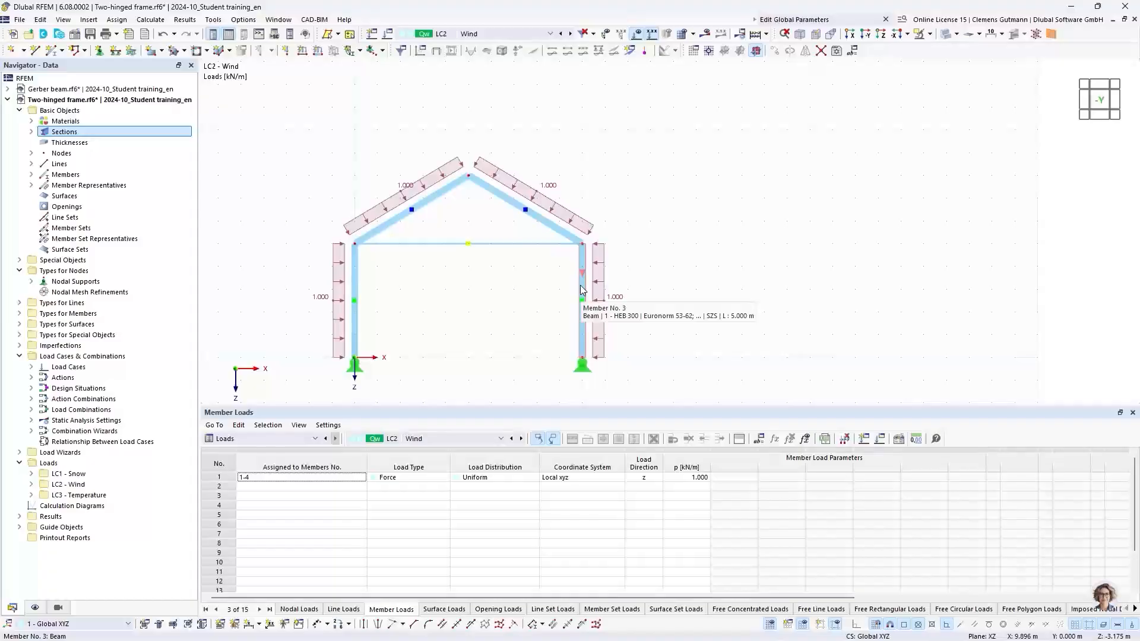
click(276, 482)
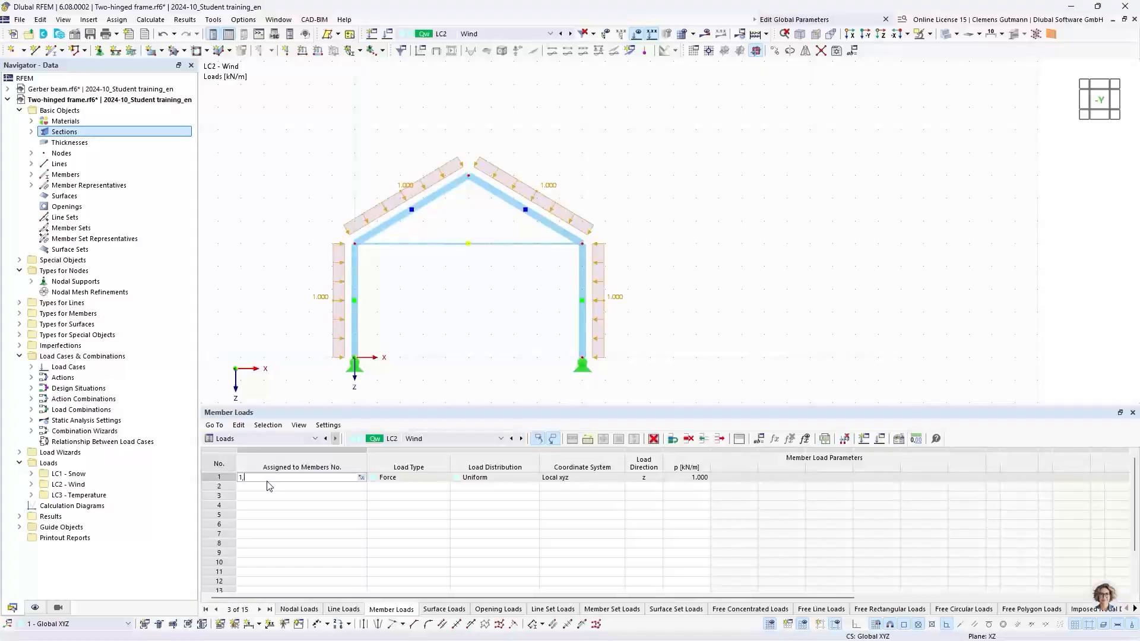
text(1,2)
key(Return)
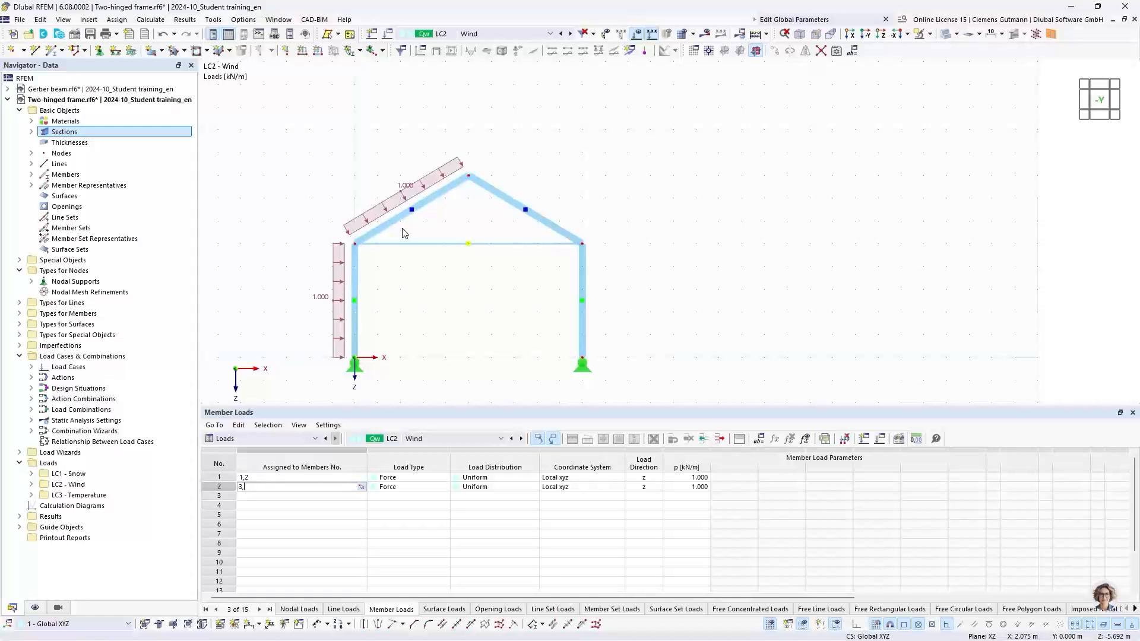
key(Return)
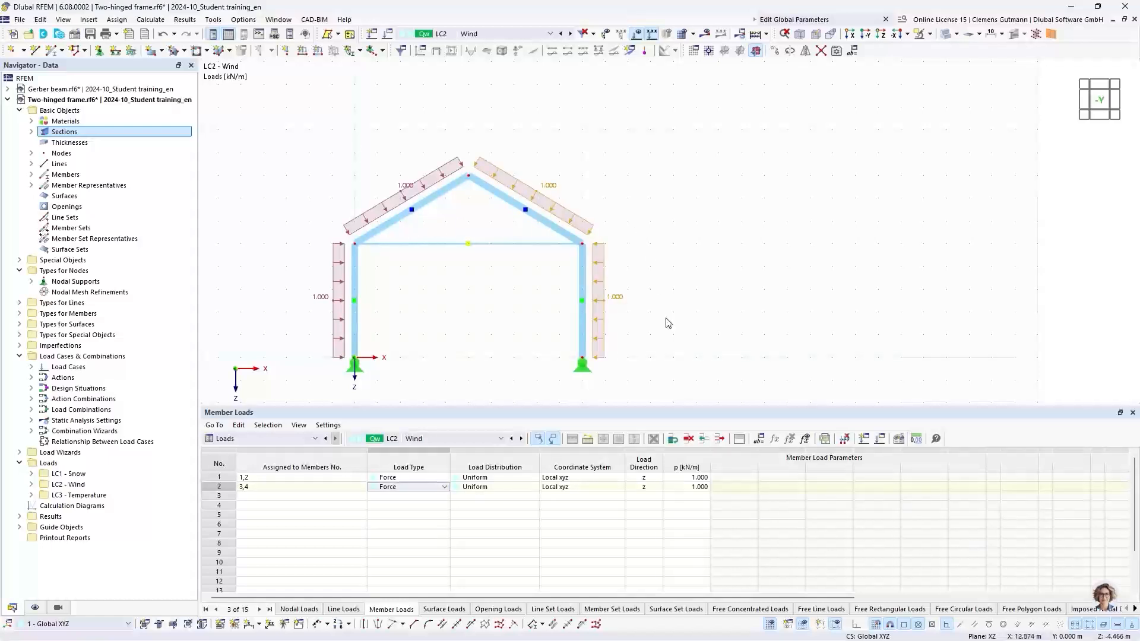
Set the members 3,4 wind load magnitude to -1.000 kN/m and enable display on the opposite side.
click(693, 487)
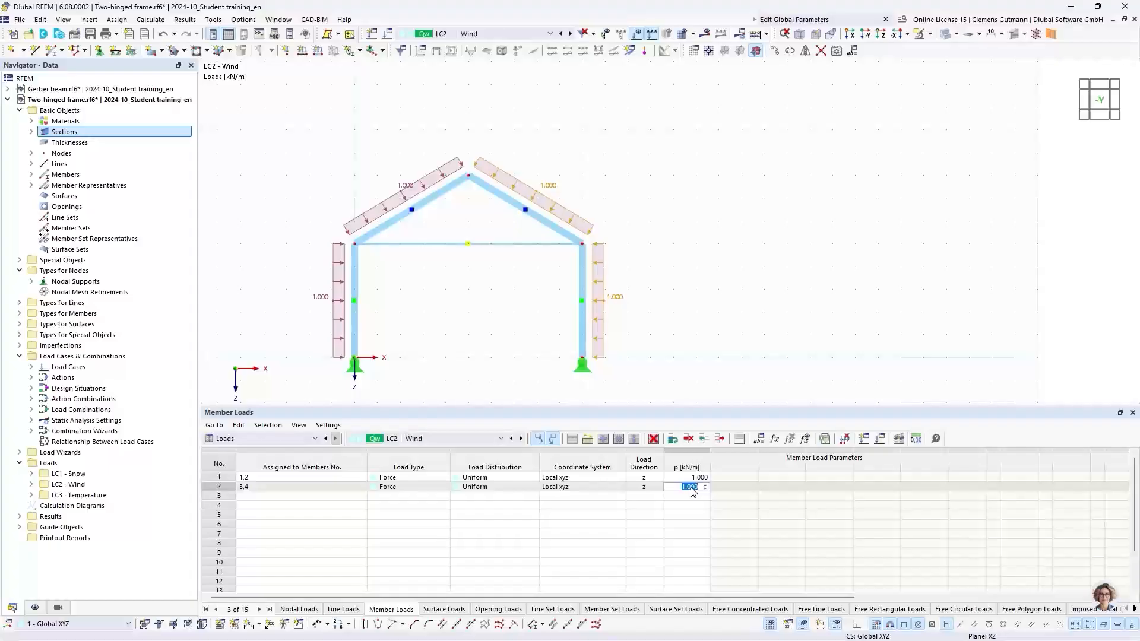
text(-1)
key(Return)
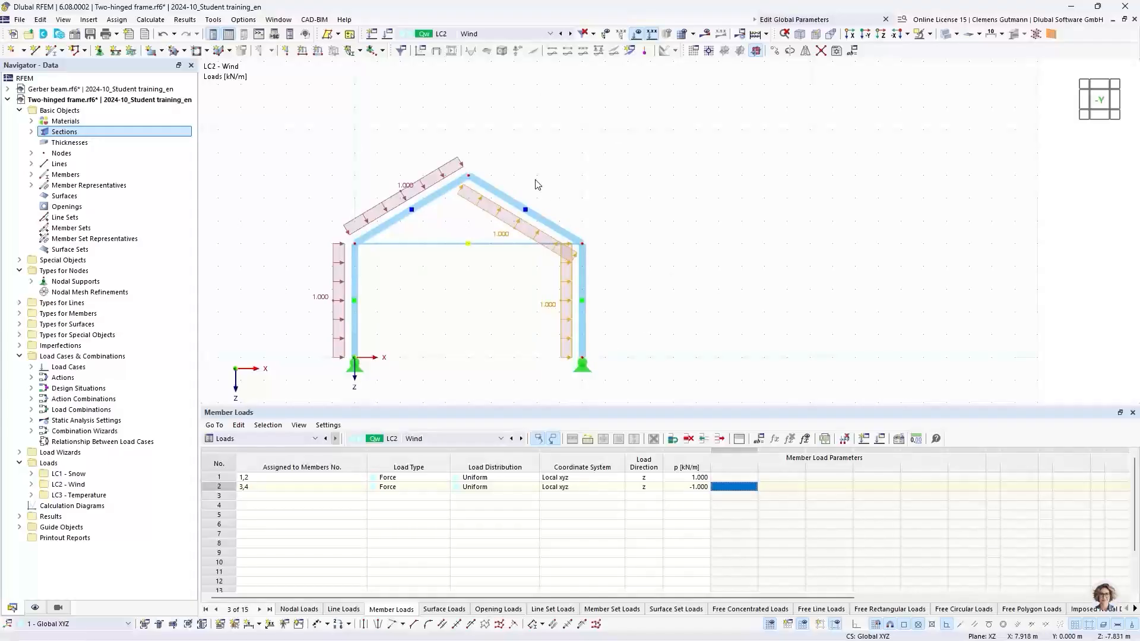
double_click(217, 488)
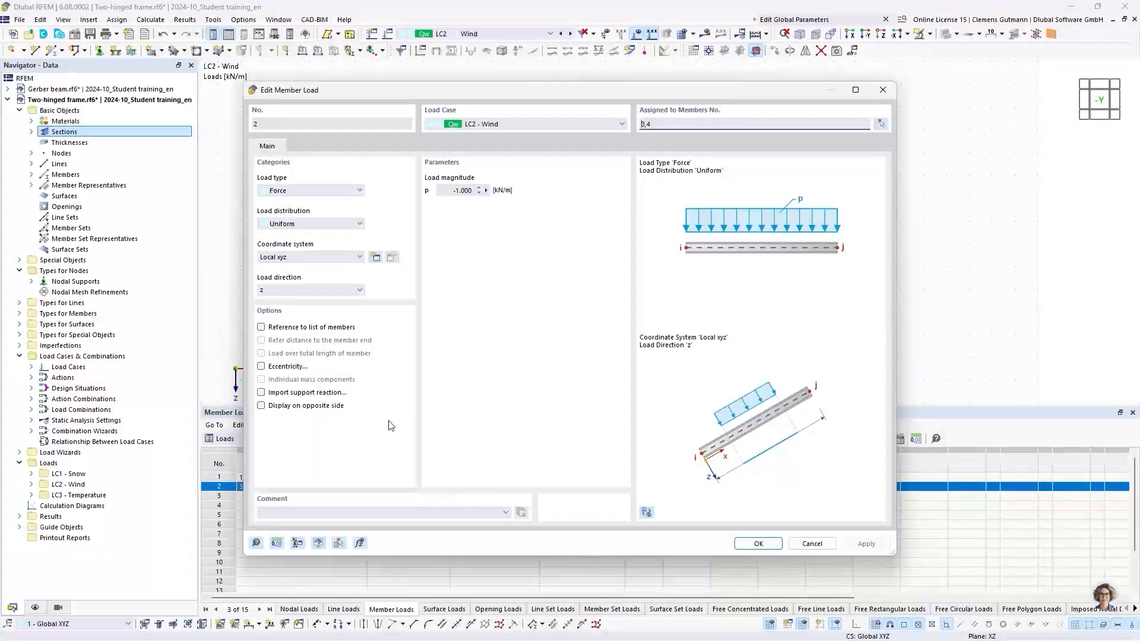
click(262, 406)
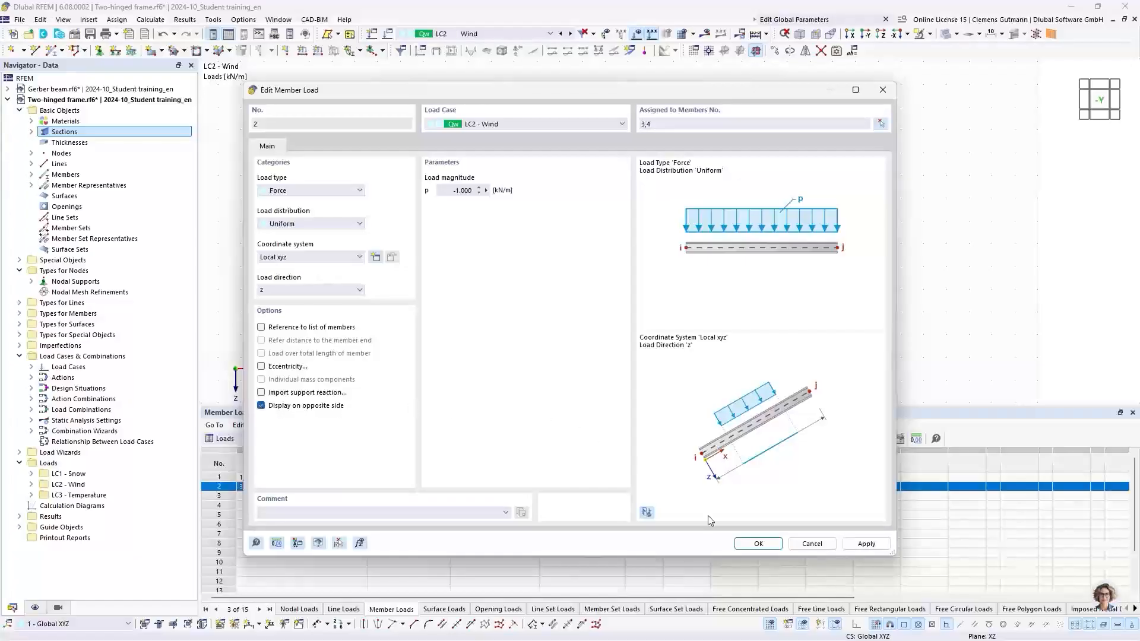
click(759, 545)
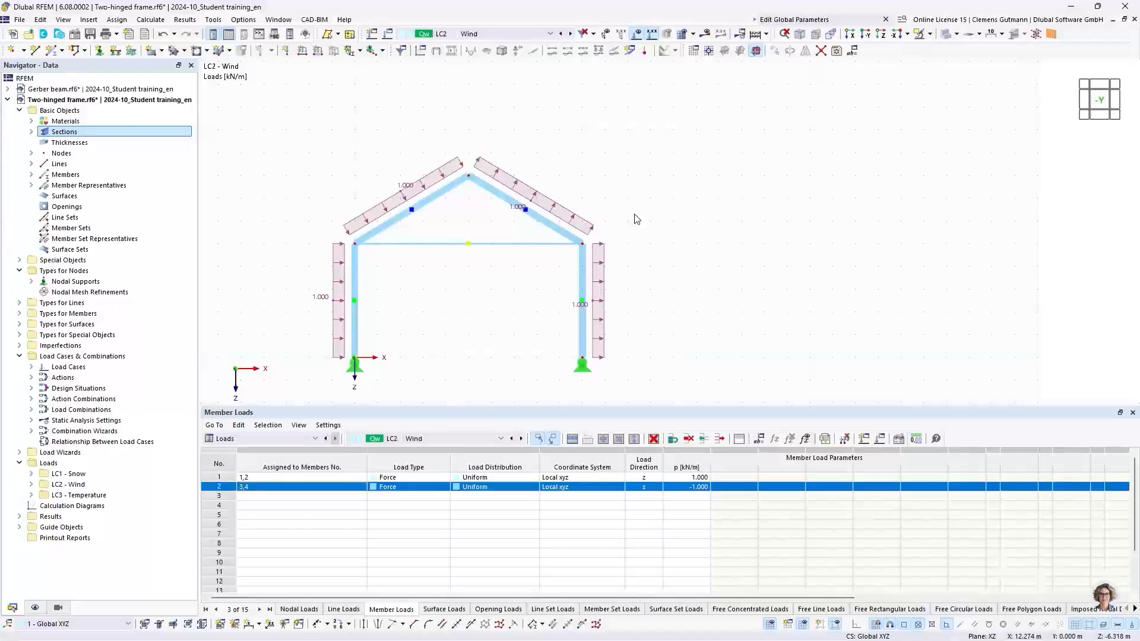
Run the calculation for all load cases and combinations.
click(754, 36)
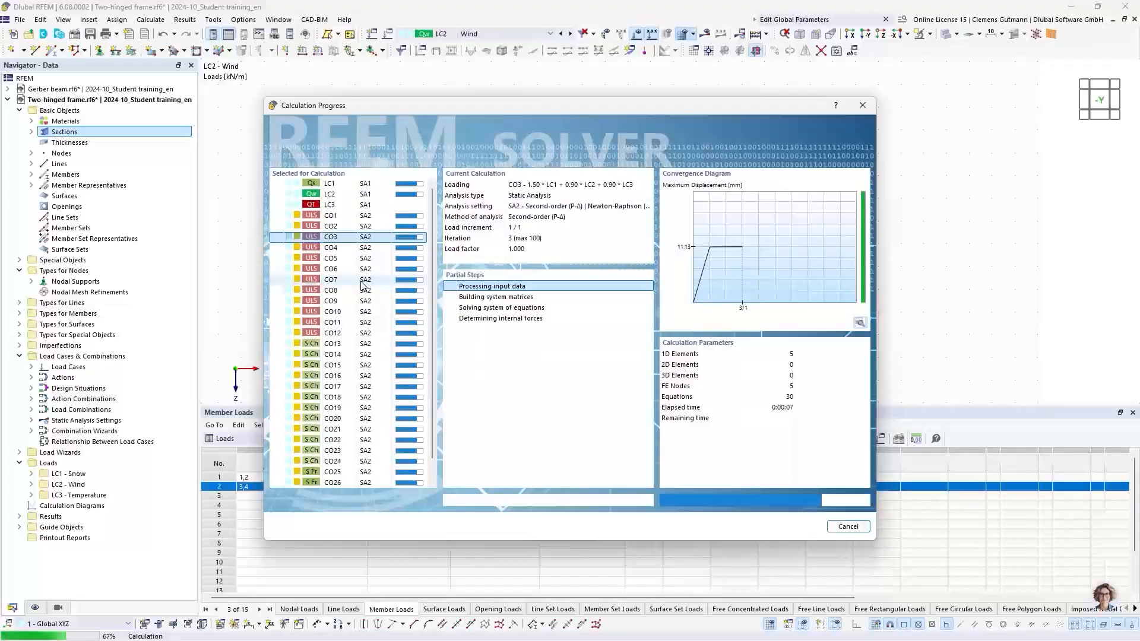
scroll(363, 285, down, 1)
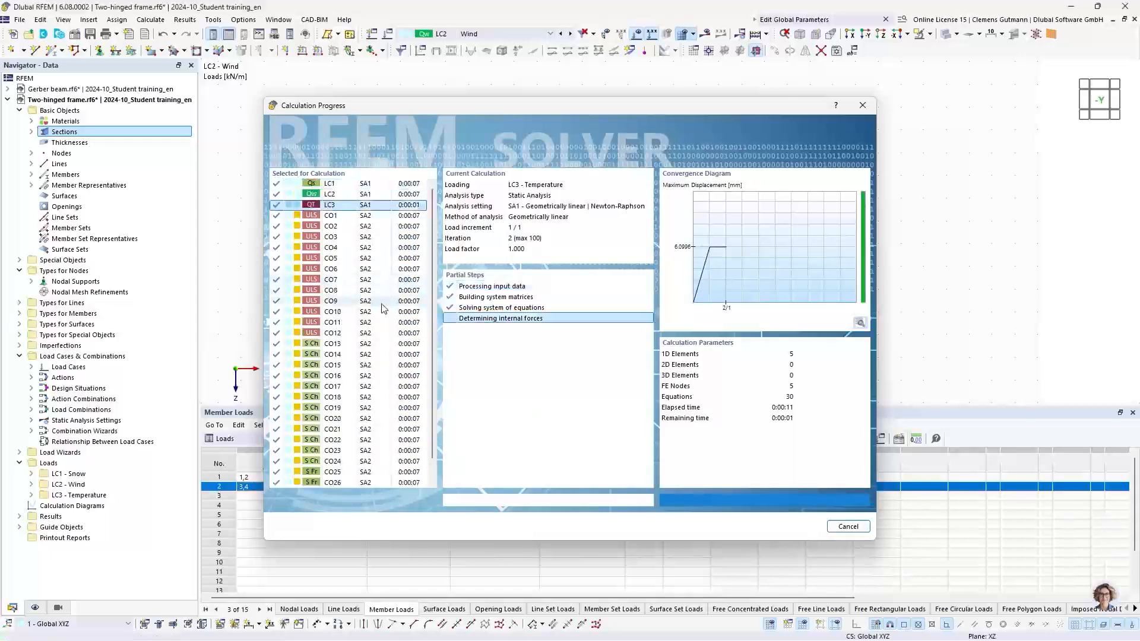
middle_drag(338, 283, 462, 275)
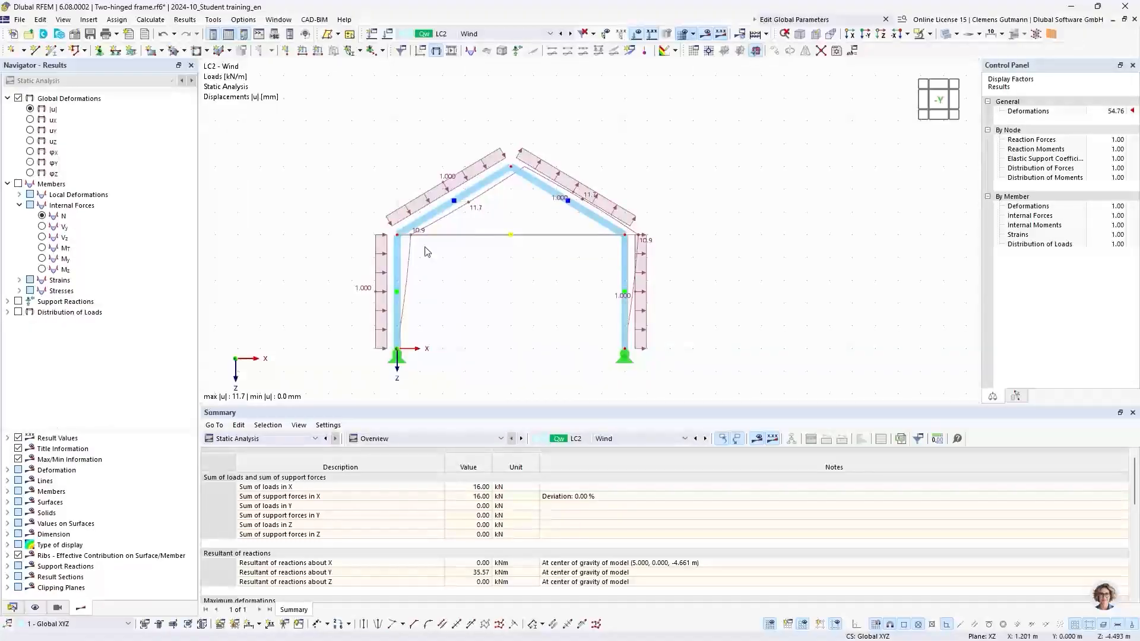
Examine the global deformations and axial forces N for LC1 Snow.
click(509, 35)
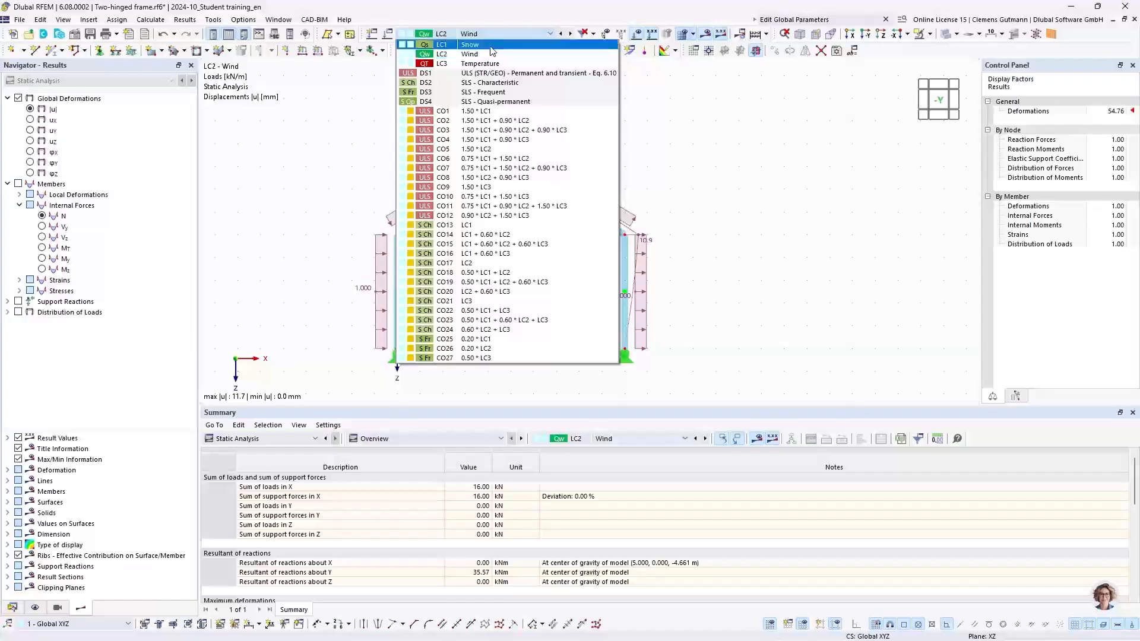
click(491, 45)
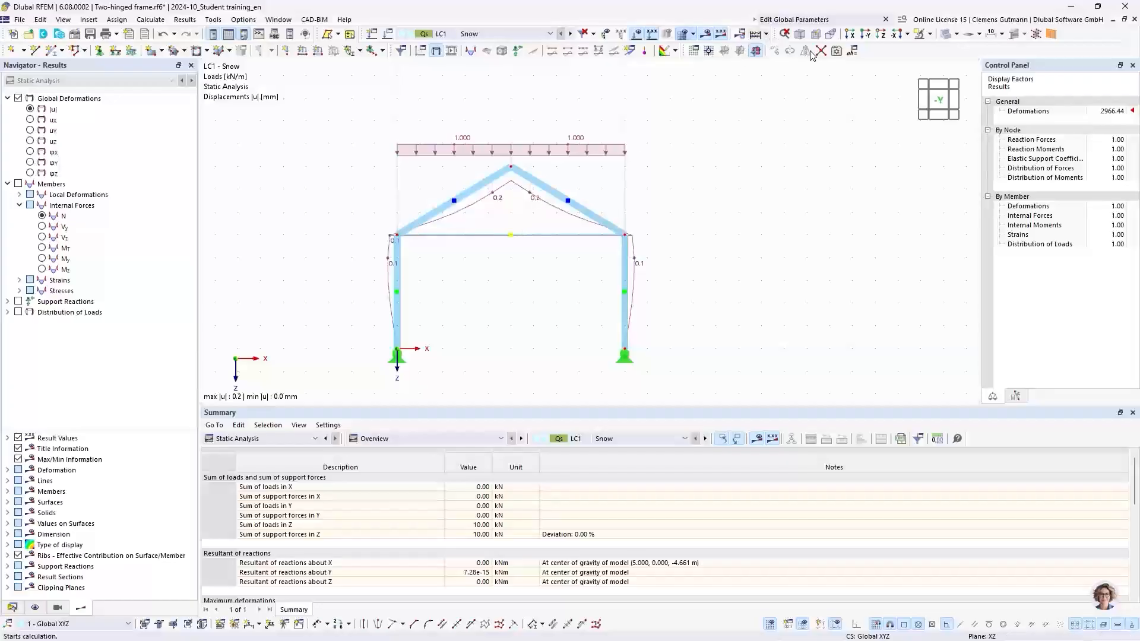
click(946, 34)
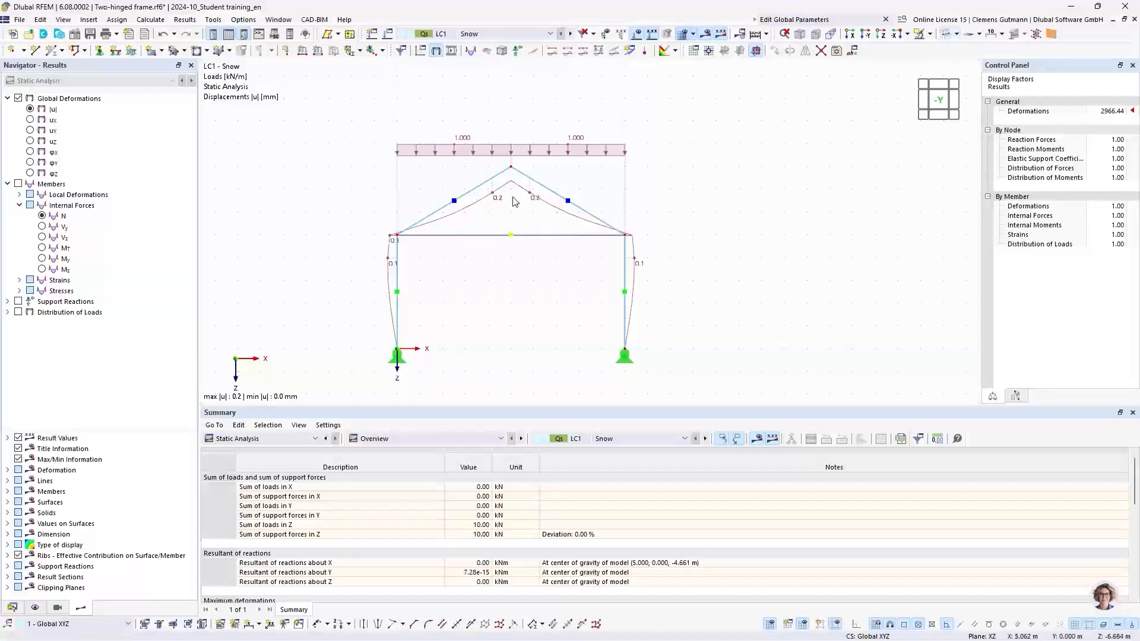
scroll(526, 230, up, 1)
middle_drag(509, 237, 515, 209)
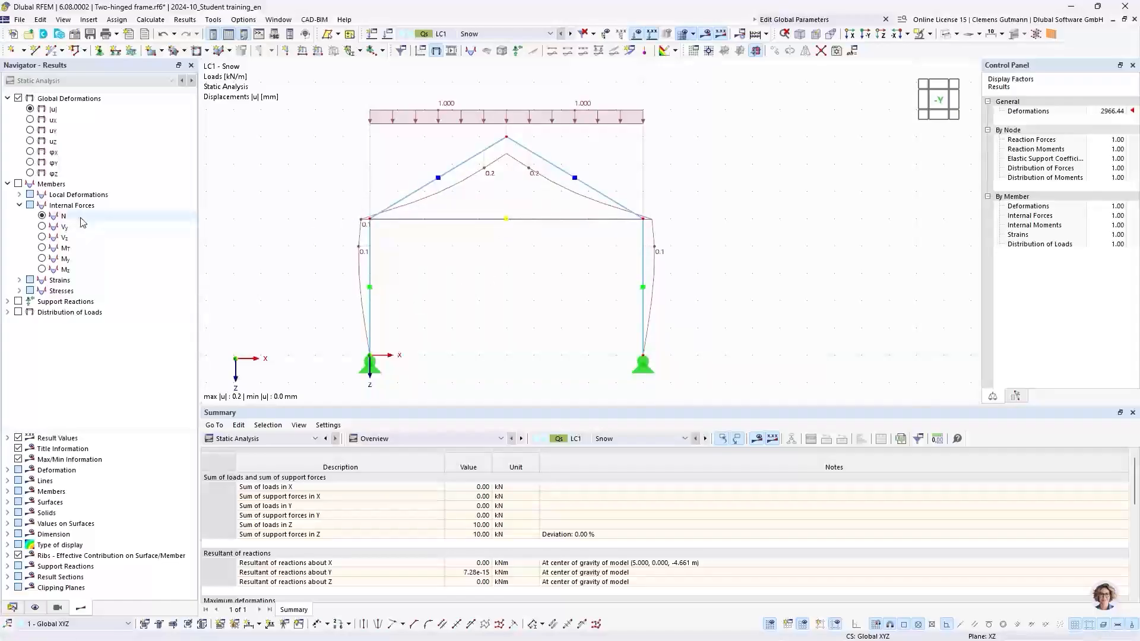
click(43, 216)
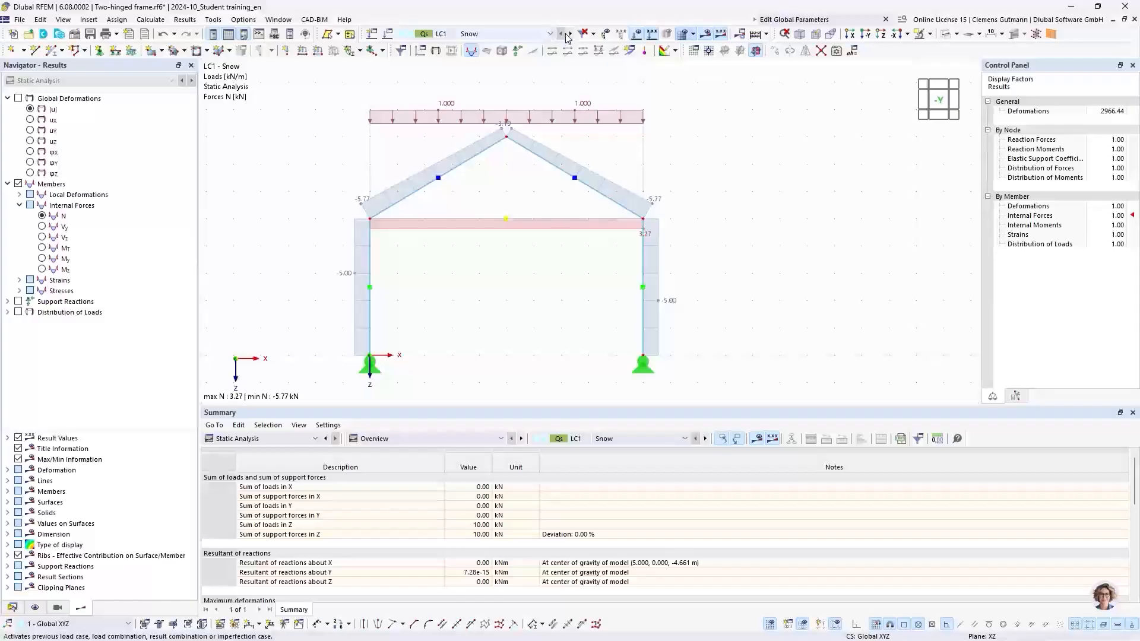
click(31, 109)
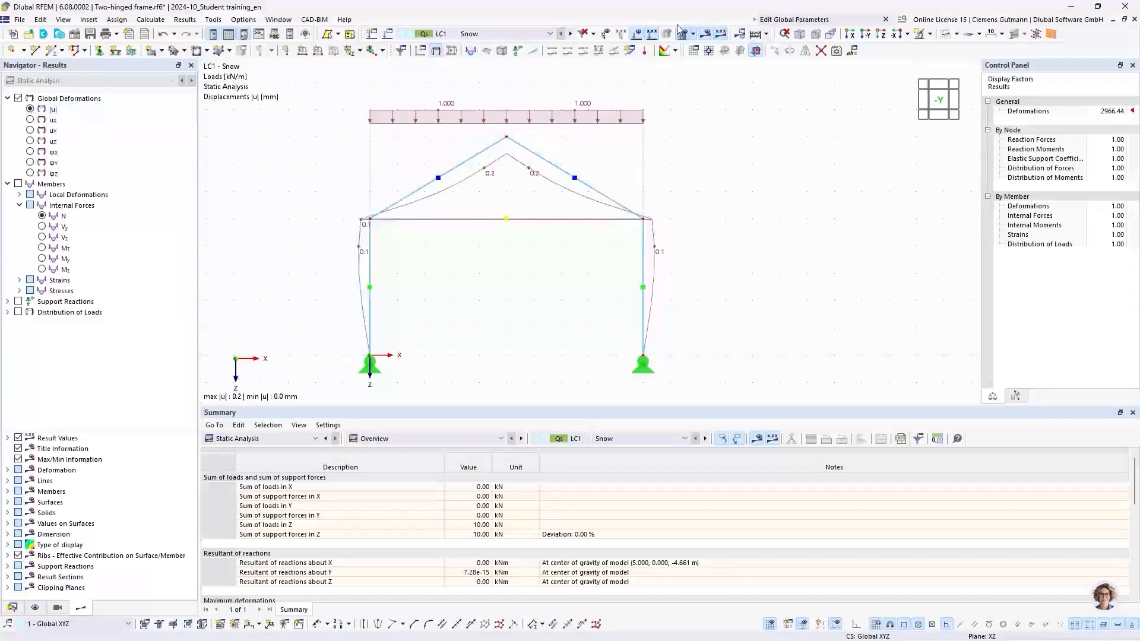
Switch to LC2 Wind, hide the load display, and examine its deformations and axial forces N.
click(570, 34)
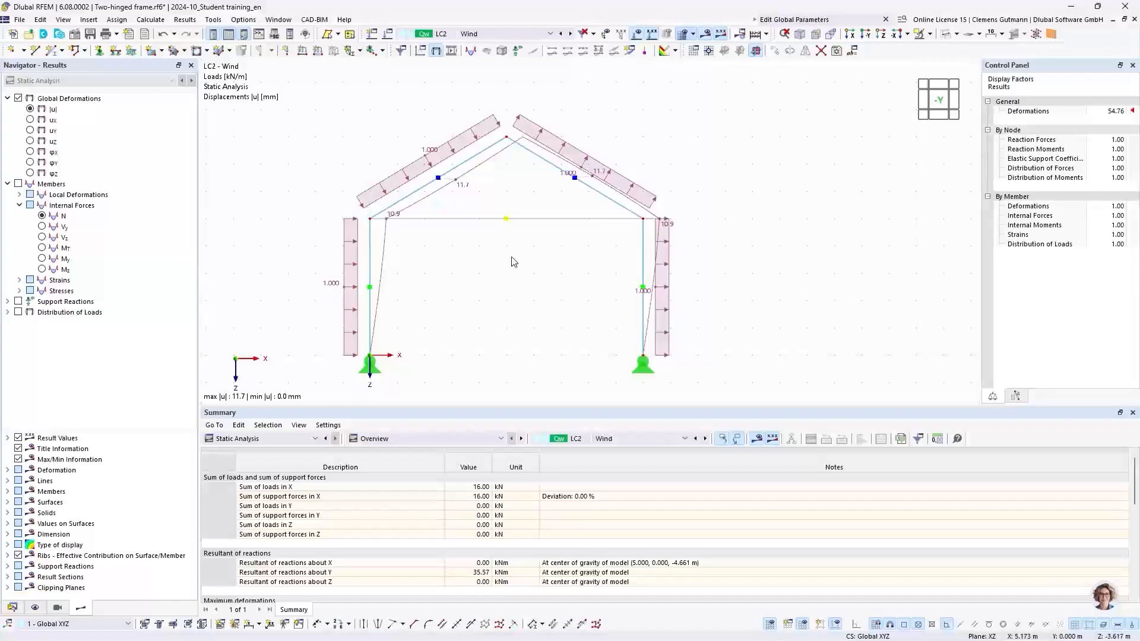
click(638, 33)
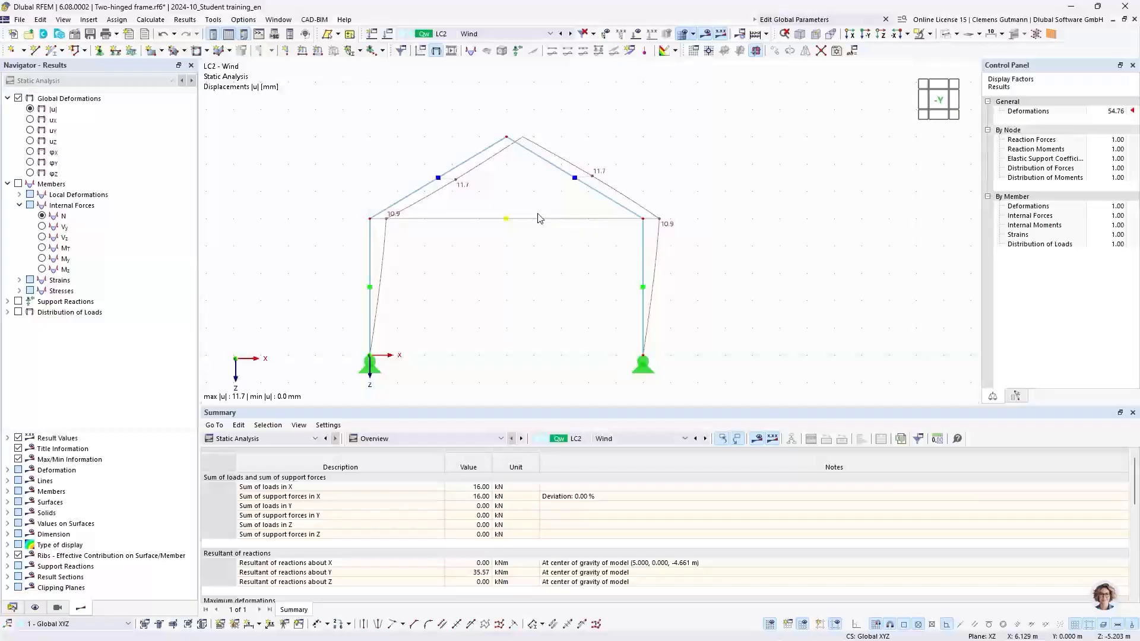
click(42, 216)
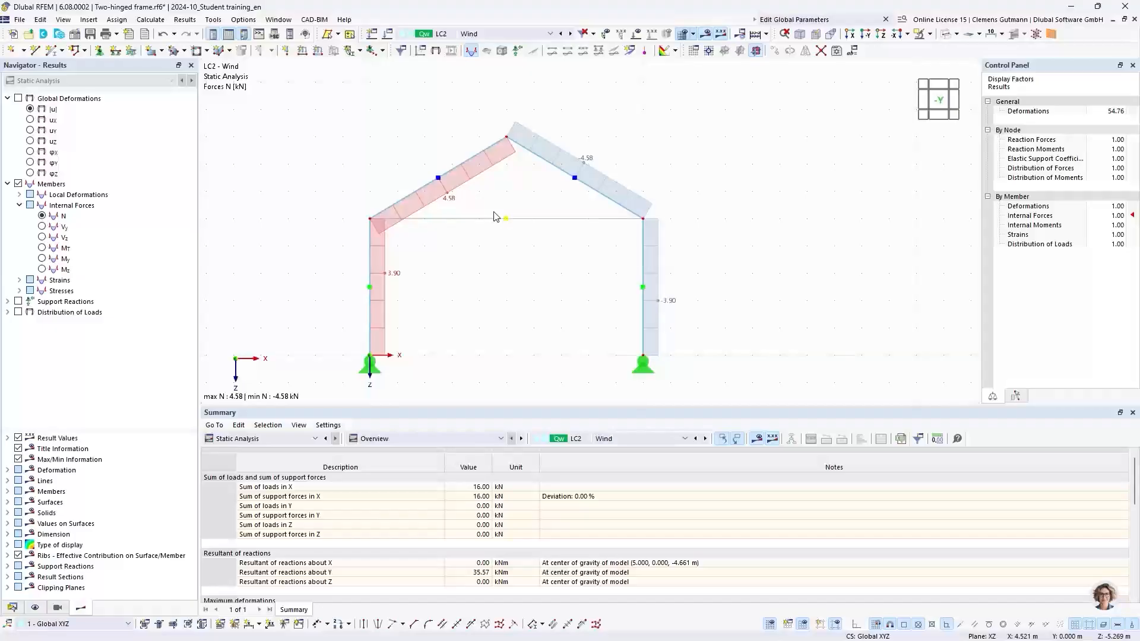
Examine LC3 Temperature deformations, axial forces N and support reactions, showing support reactions only.
click(499, 34)
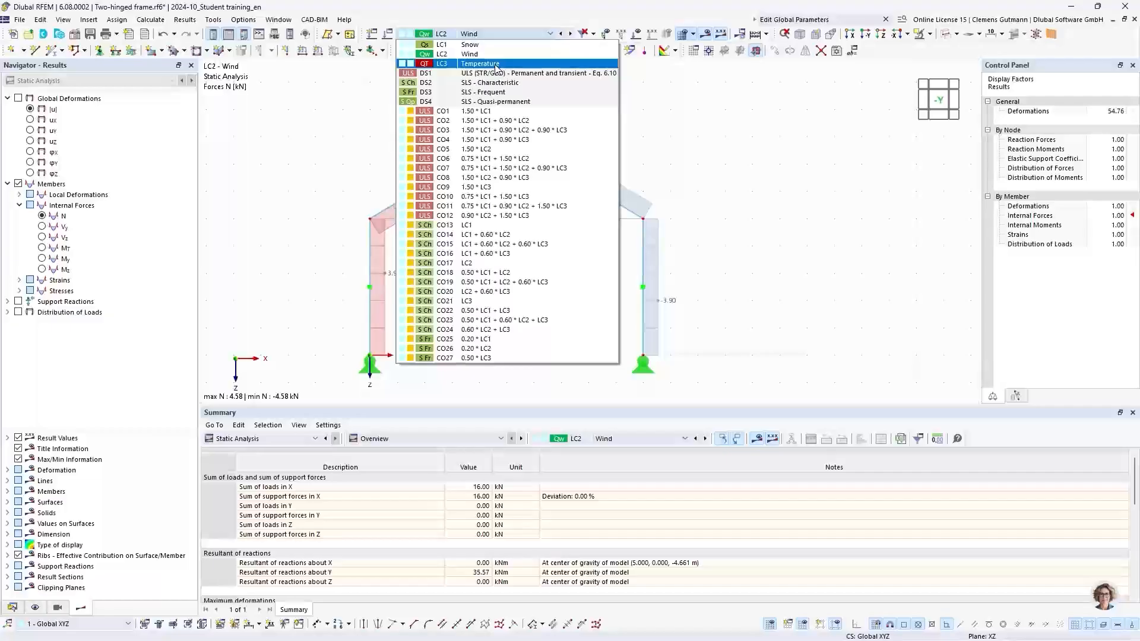
click(497, 65)
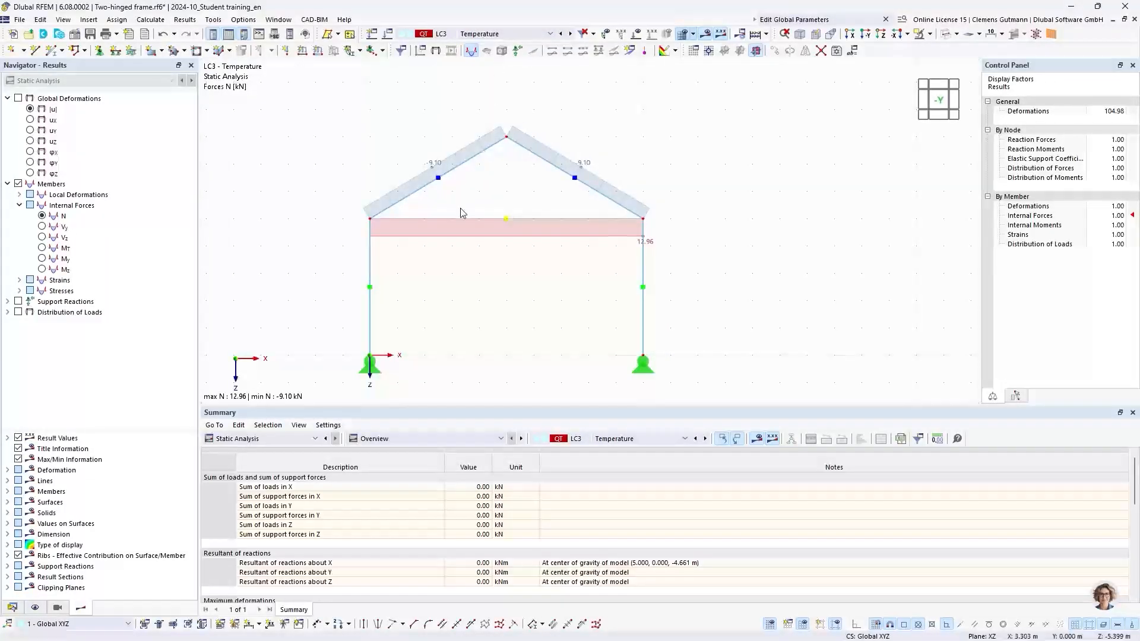
click(31, 110)
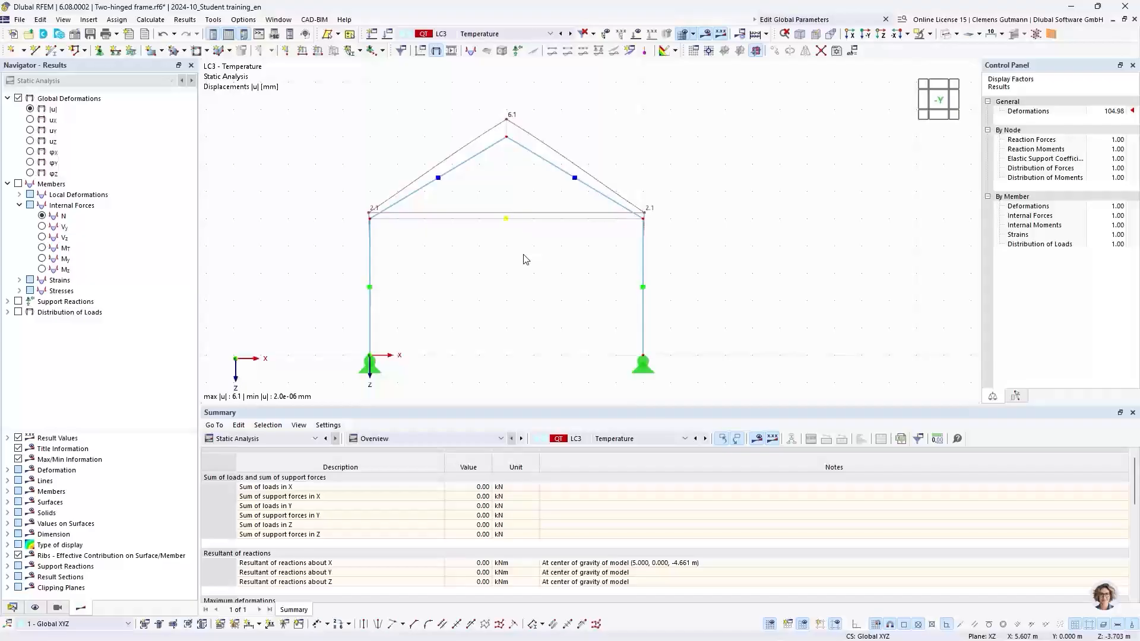
click(41, 218)
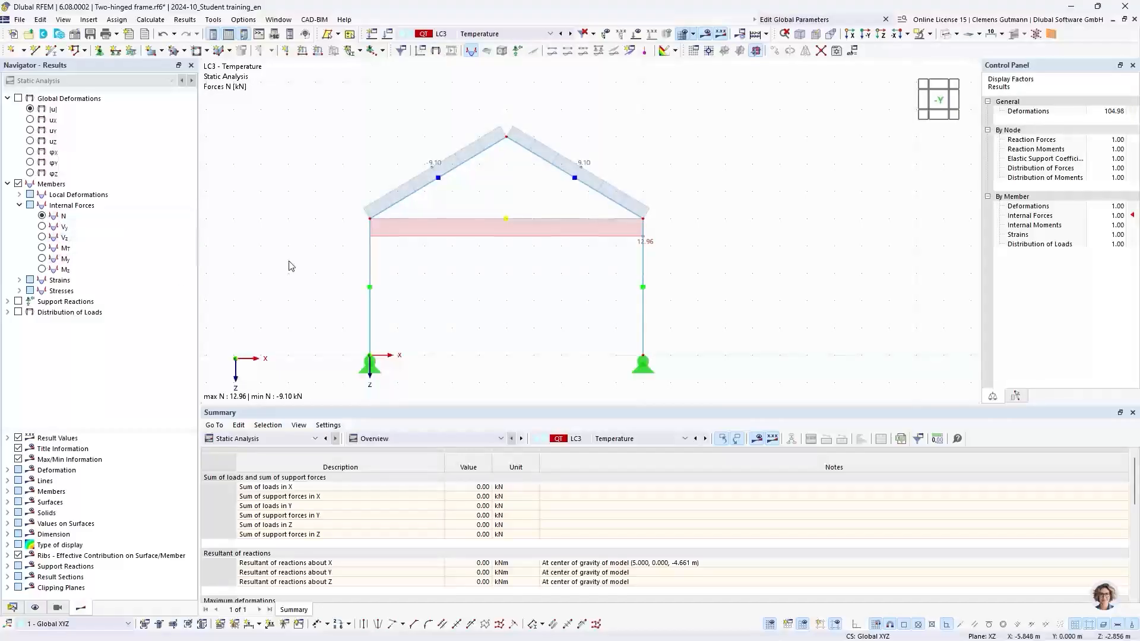
click(18, 301)
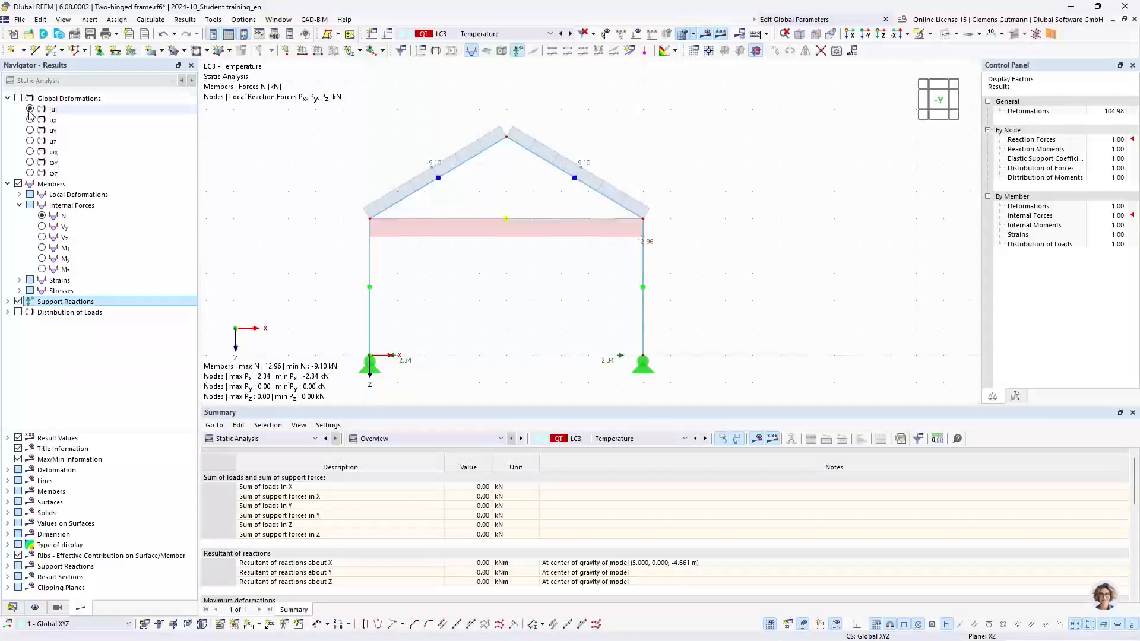
click(18, 184)
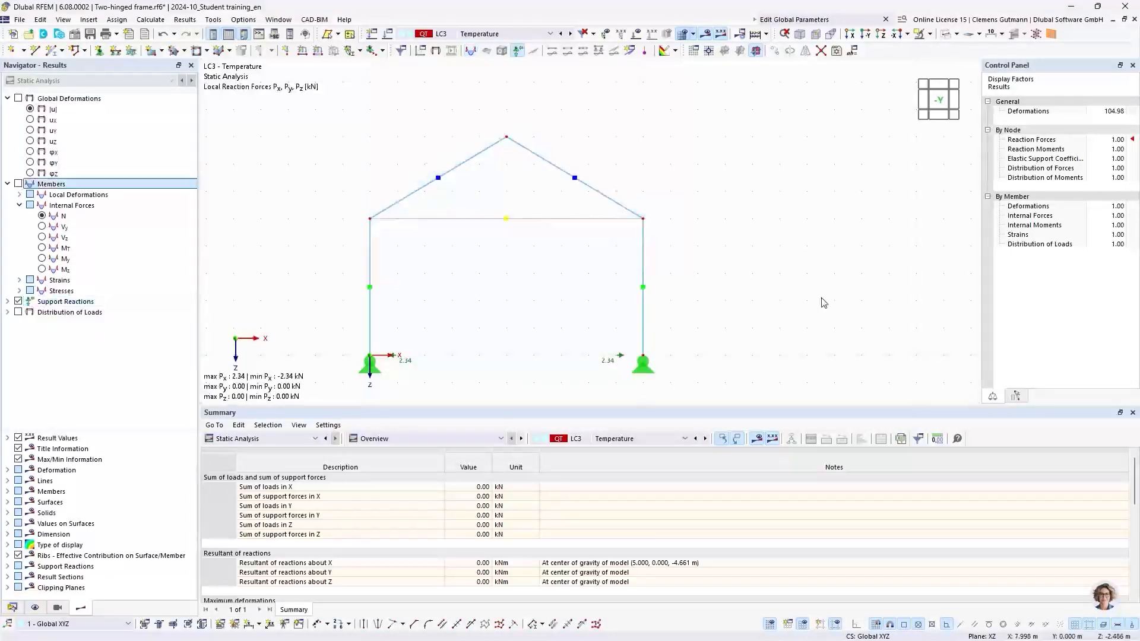
Switch the displayed results to load case LC2 Wind.
middle_drag(510, 293, 554, 214)
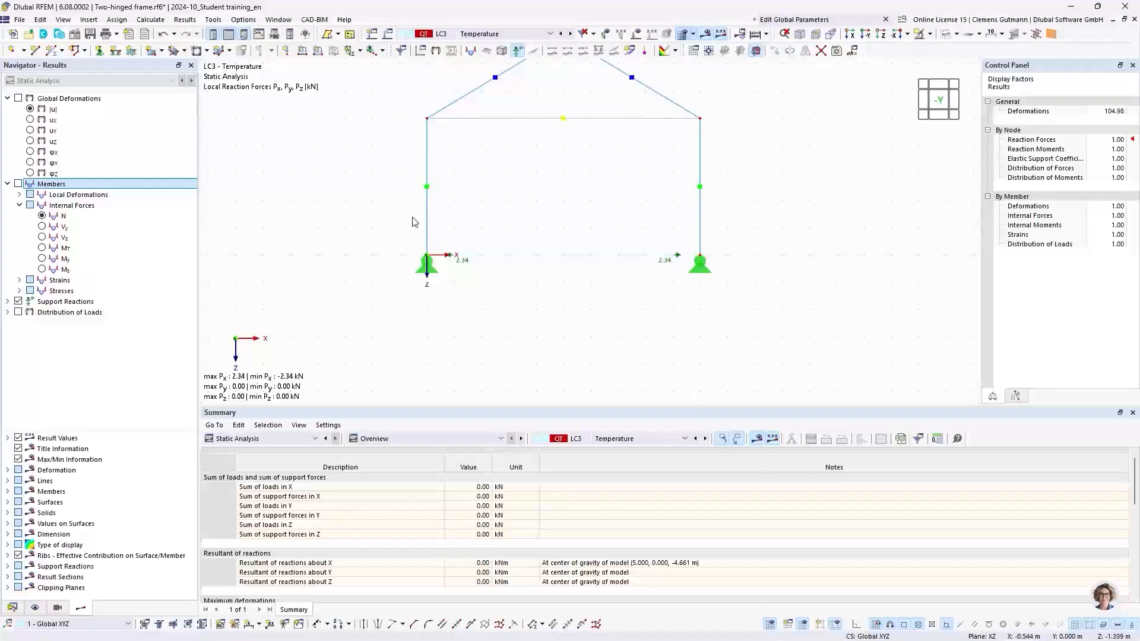
click(497, 37)
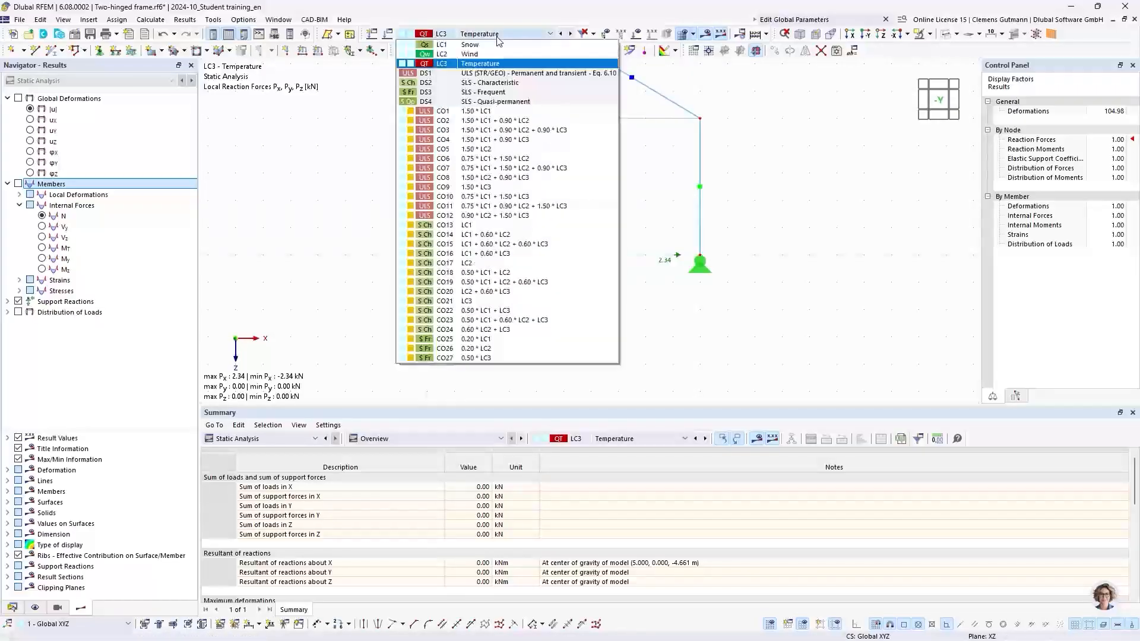
click(491, 54)
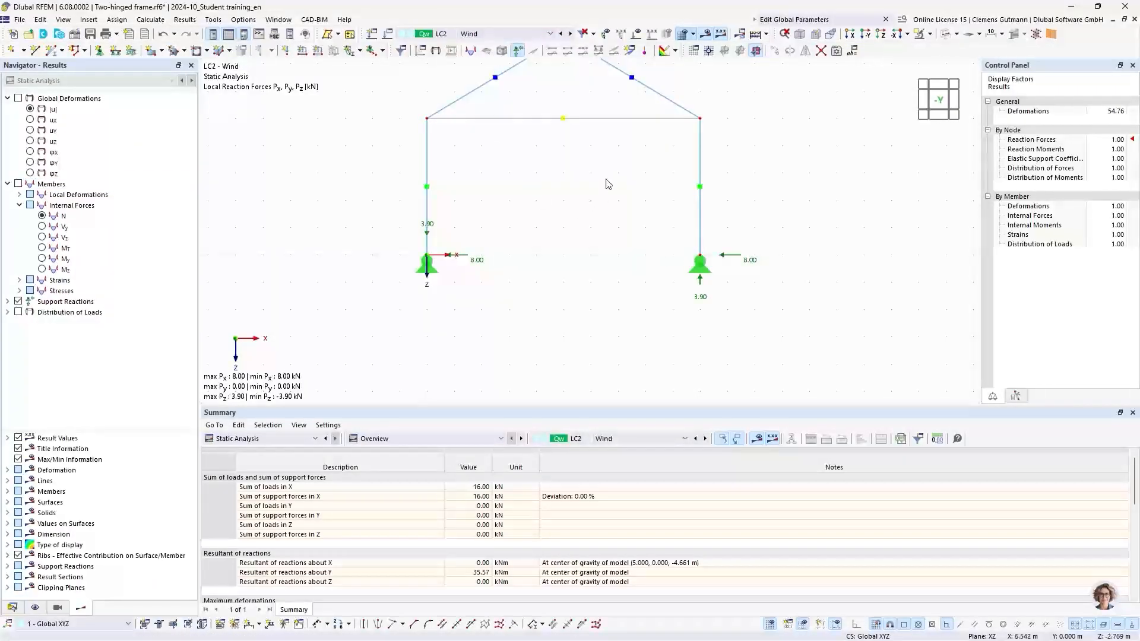
Display the loads and the global deformations |u| together with the support reactions for LC2 Wind.
middle_drag(590, 188, 544, 204)
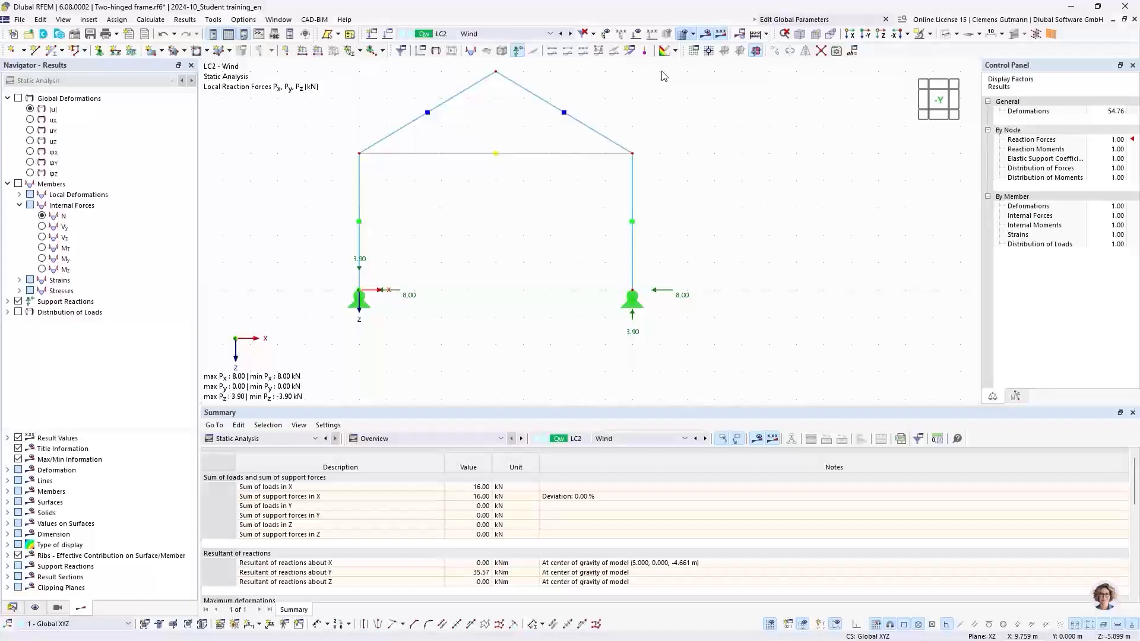
click(636, 34)
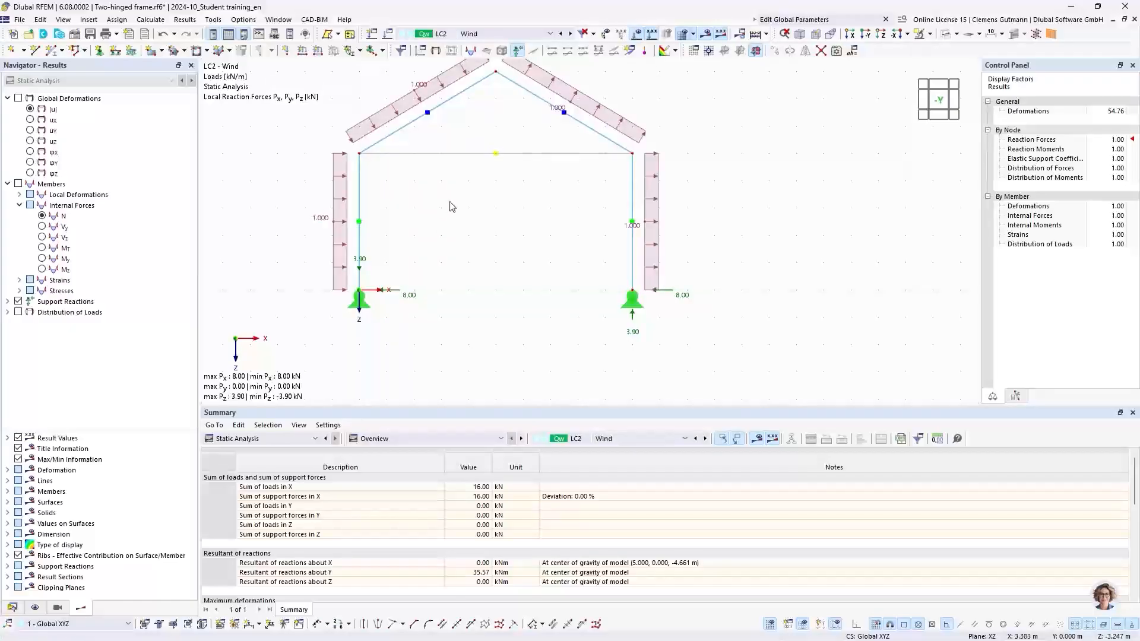
middle_drag(462, 197, 476, 247)
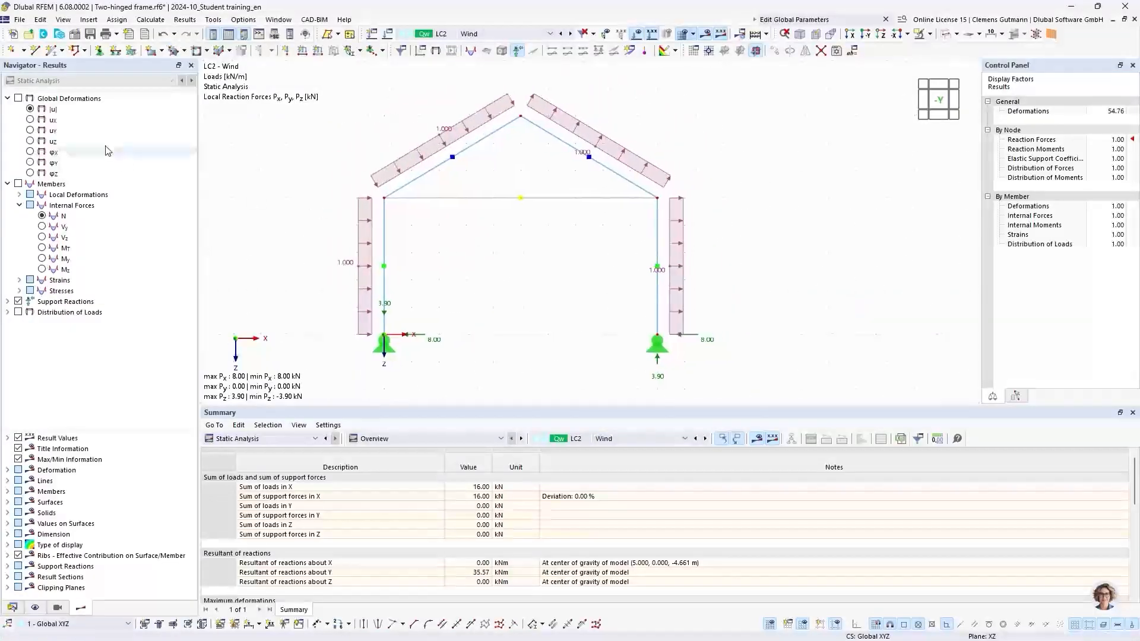
click(30, 109)
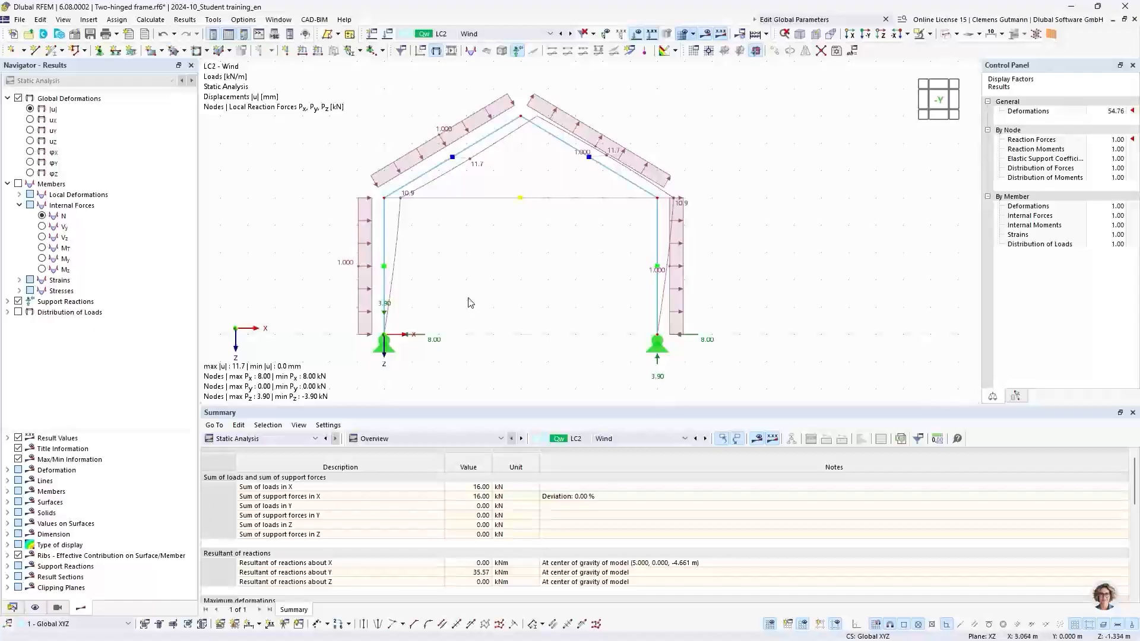
middle_drag(470, 302, 458, 235)
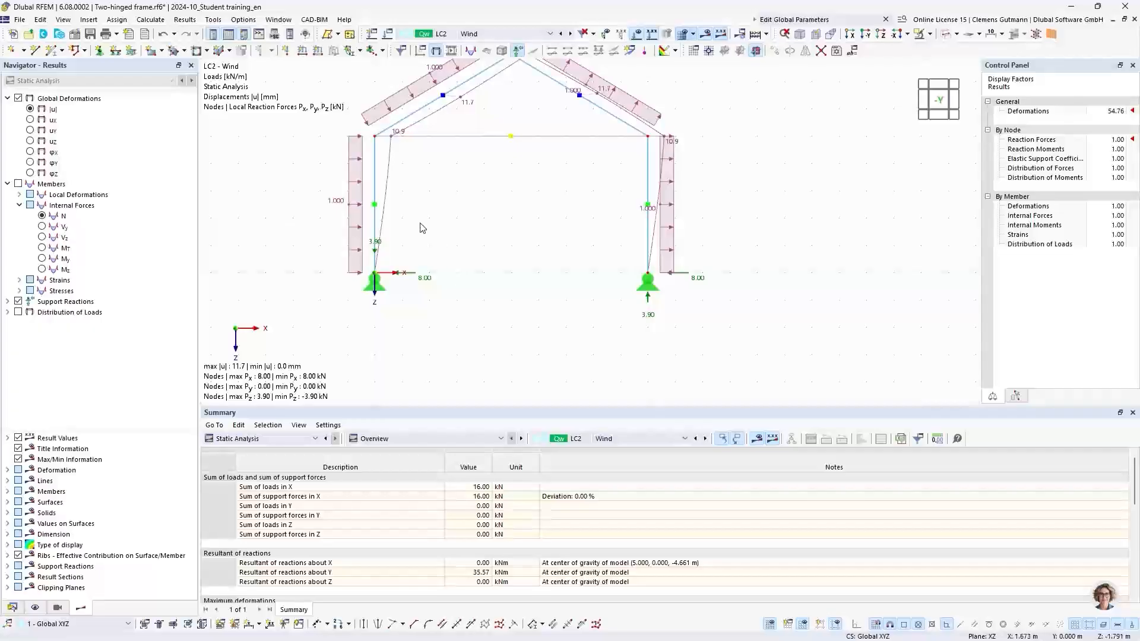
Switch to combination CO2 (1.50 * LC1 + 0.90 * LC2) and examine its deformations and support reactions.
mouse_move(355, 254)
click(485, 36)
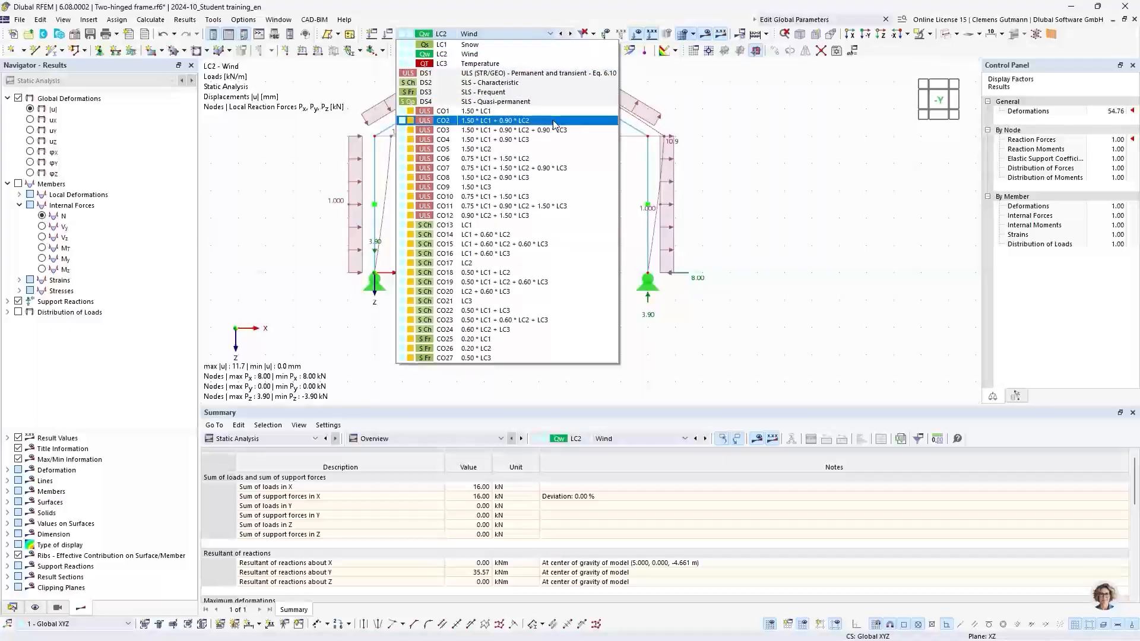
click(493, 121)
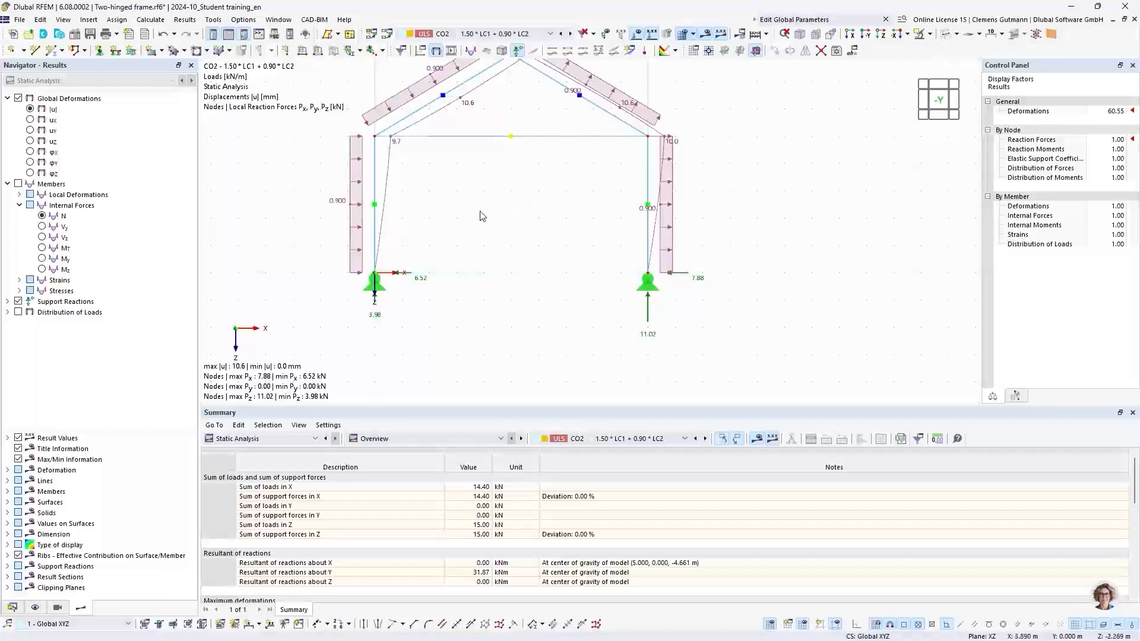
mouse_move(480, 212)
middle_down()
mouse_move(356, 243)
mouse_move(496, 215)
middle_up()
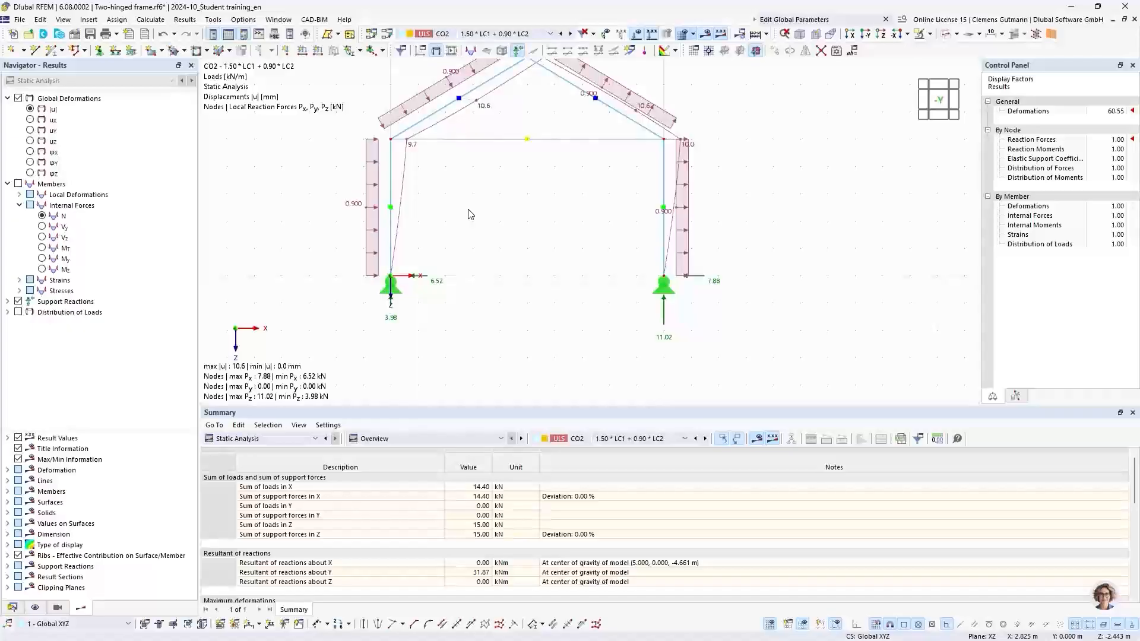
scroll(389, 300, up, 3)
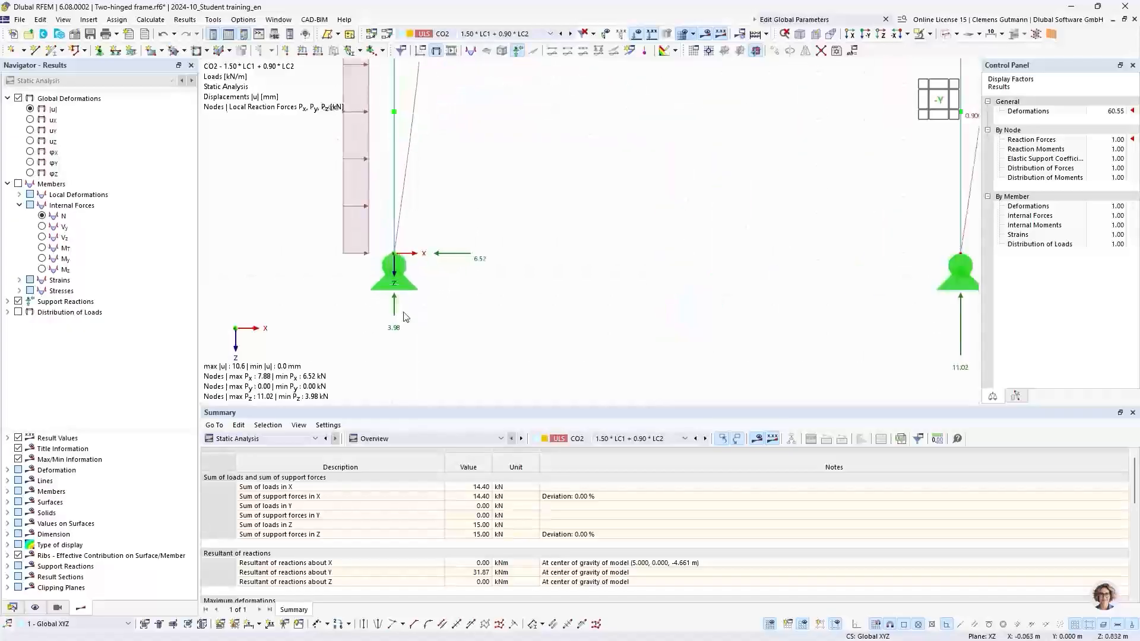
scroll(332, 294, down, 2)
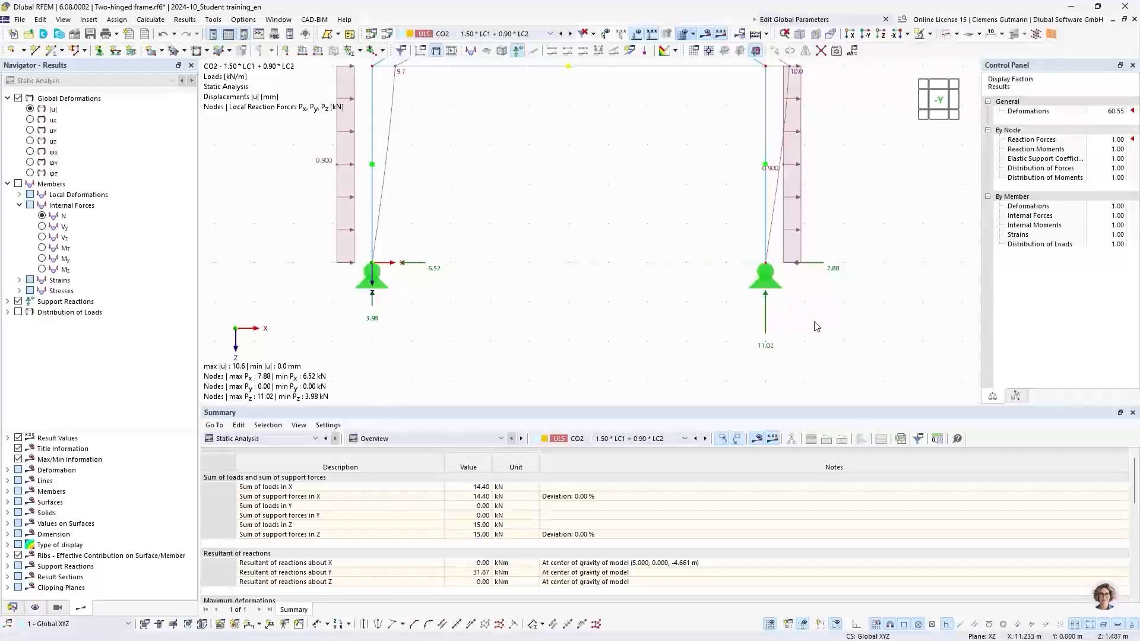
middle_drag(816, 326, 738, 319)
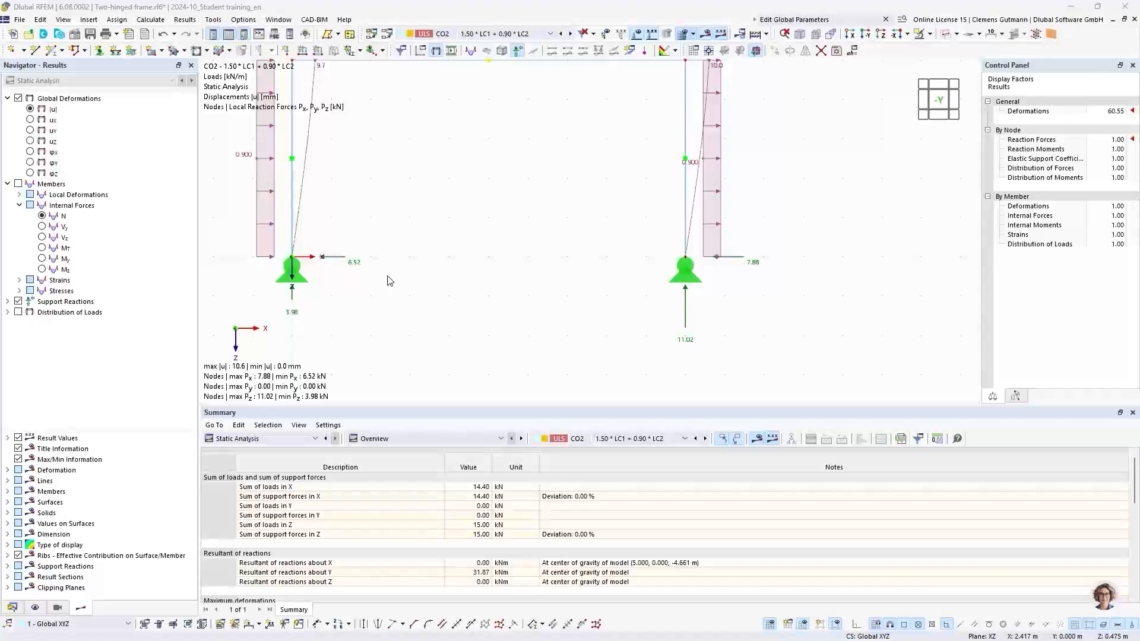
Switch to the PowerPoint presentation and advance to the next slide.
key(alt+Tab)
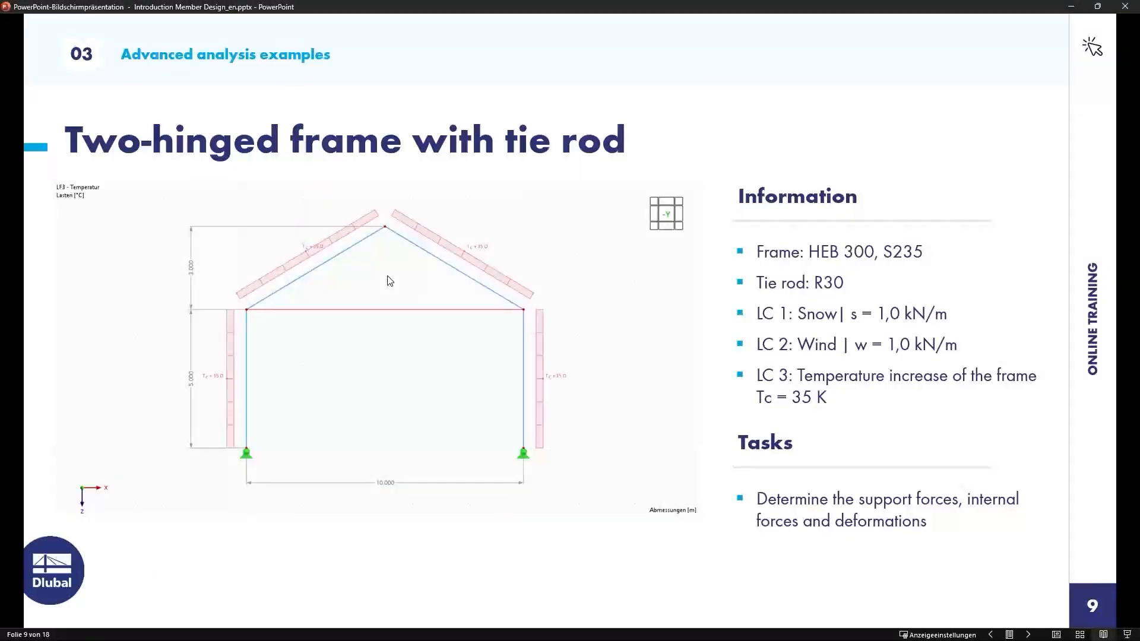
key(Right)
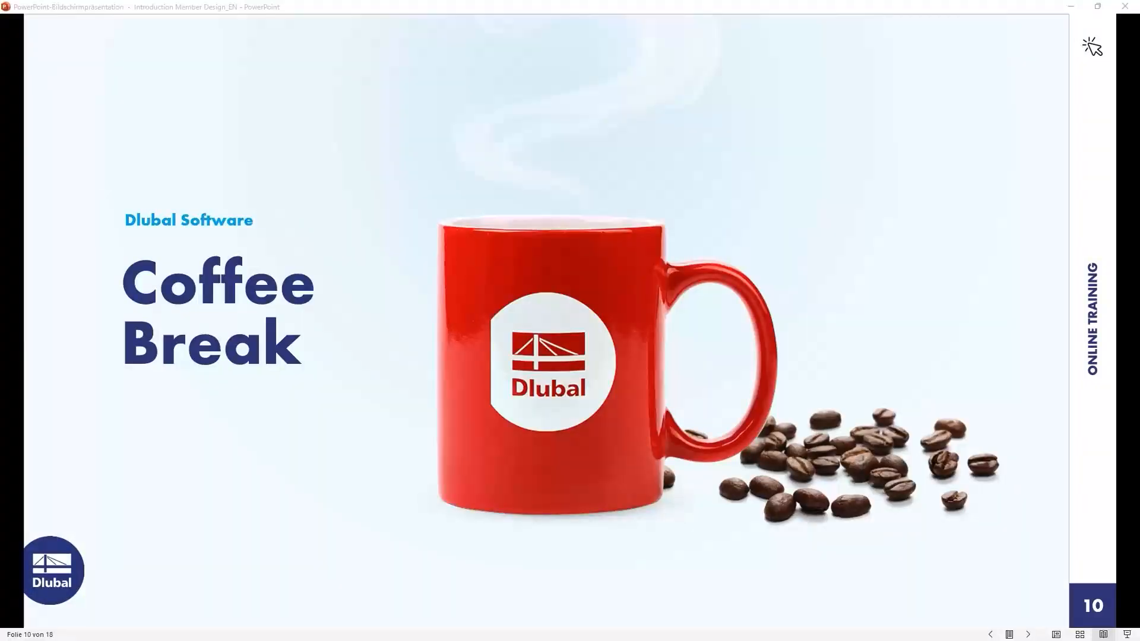
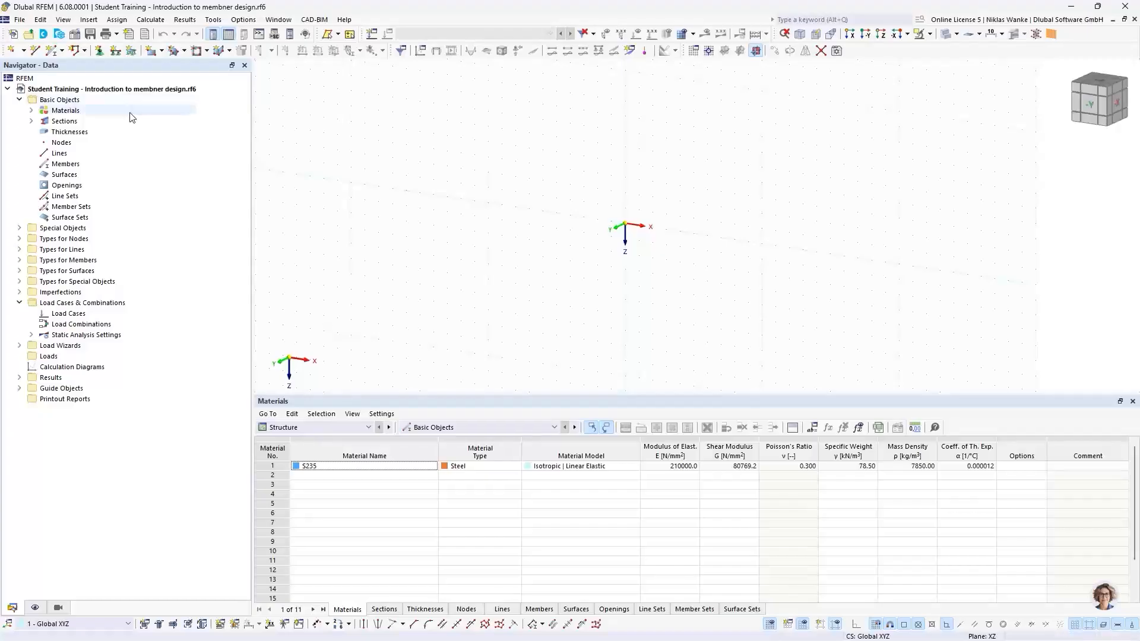
Inspect the defined material and section, and review the model's base data and add-ons.
click(30, 110)
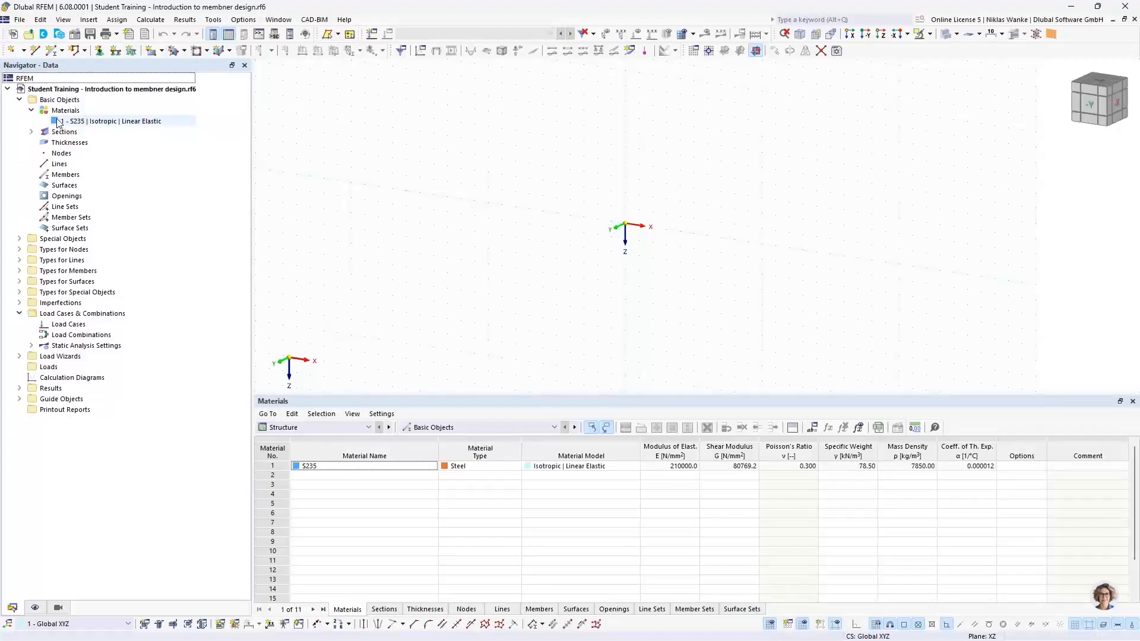
click(31, 132)
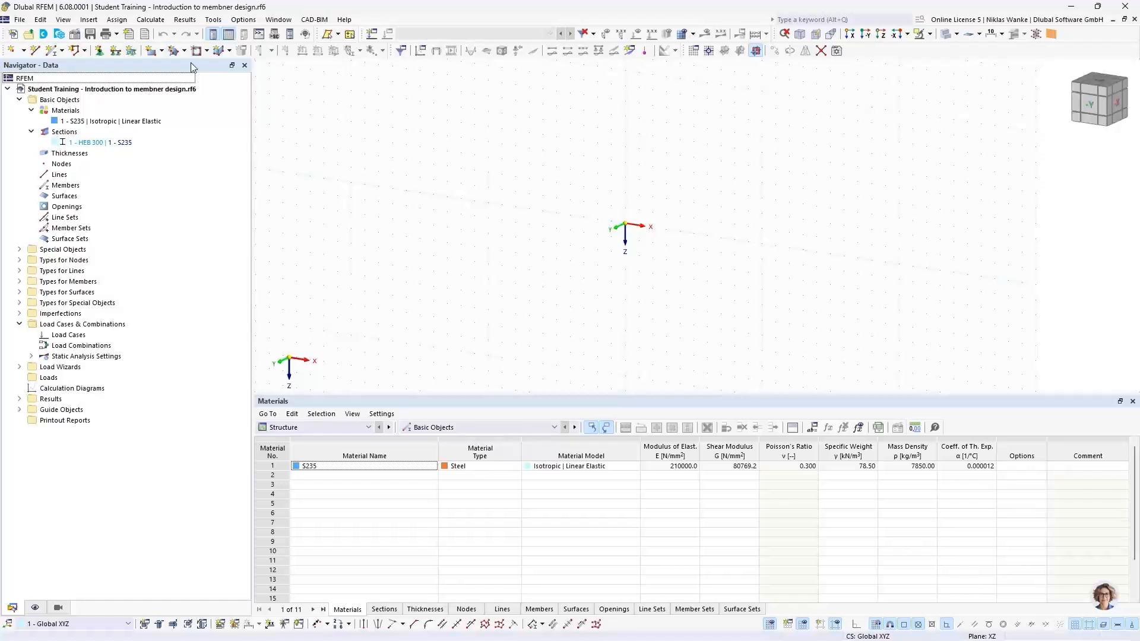
click(76, 37)
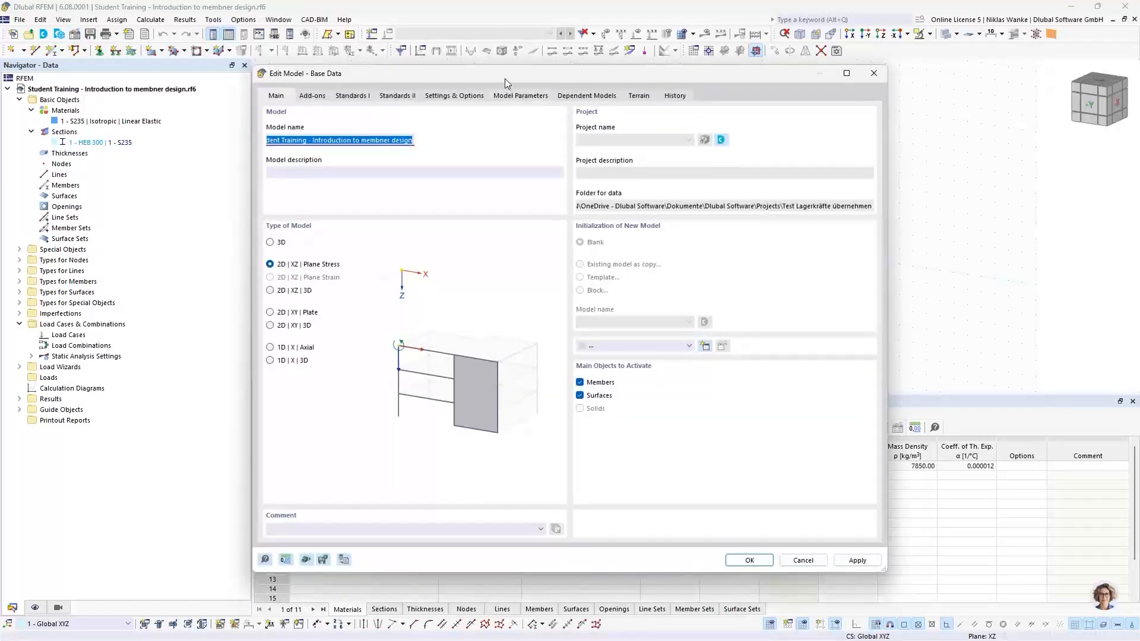
drag(504, 78, 535, 76)
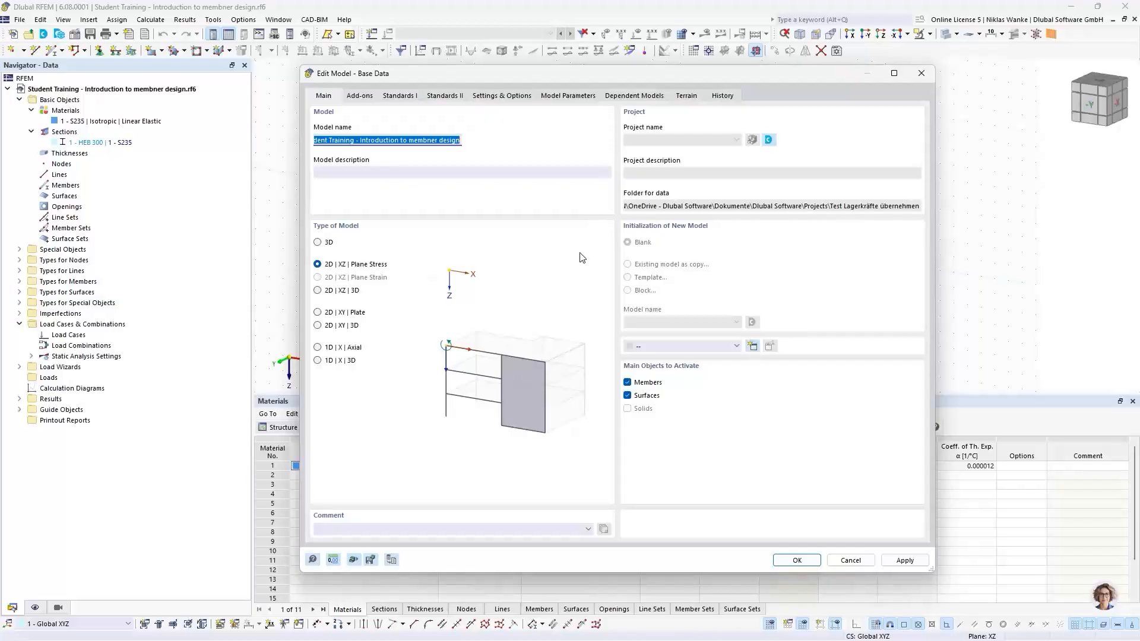
click(362, 97)
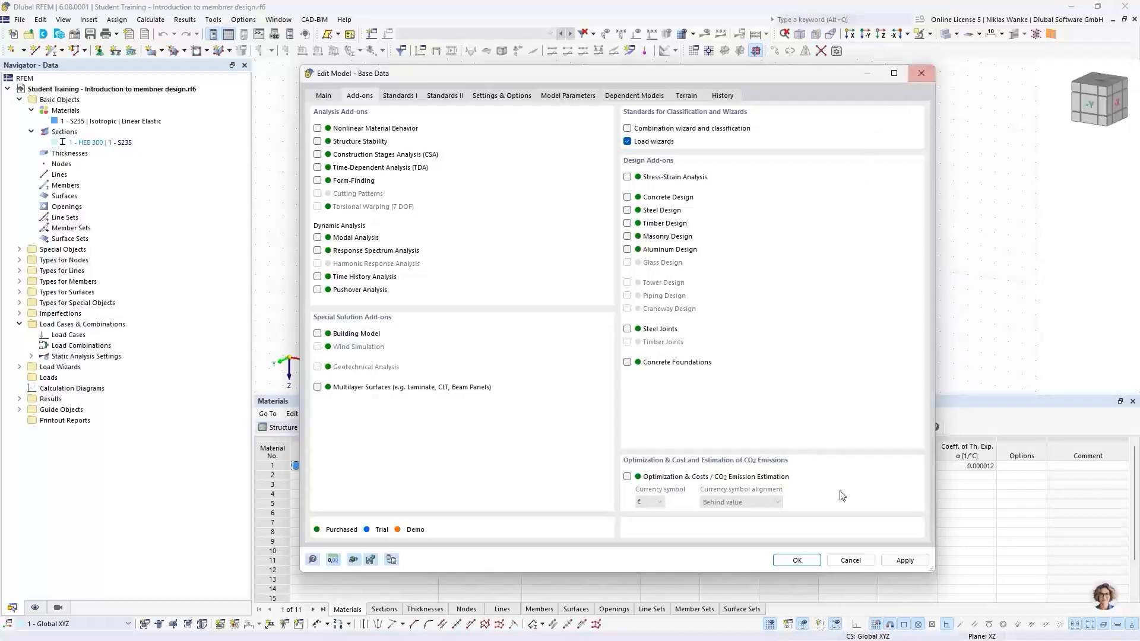
click(797, 560)
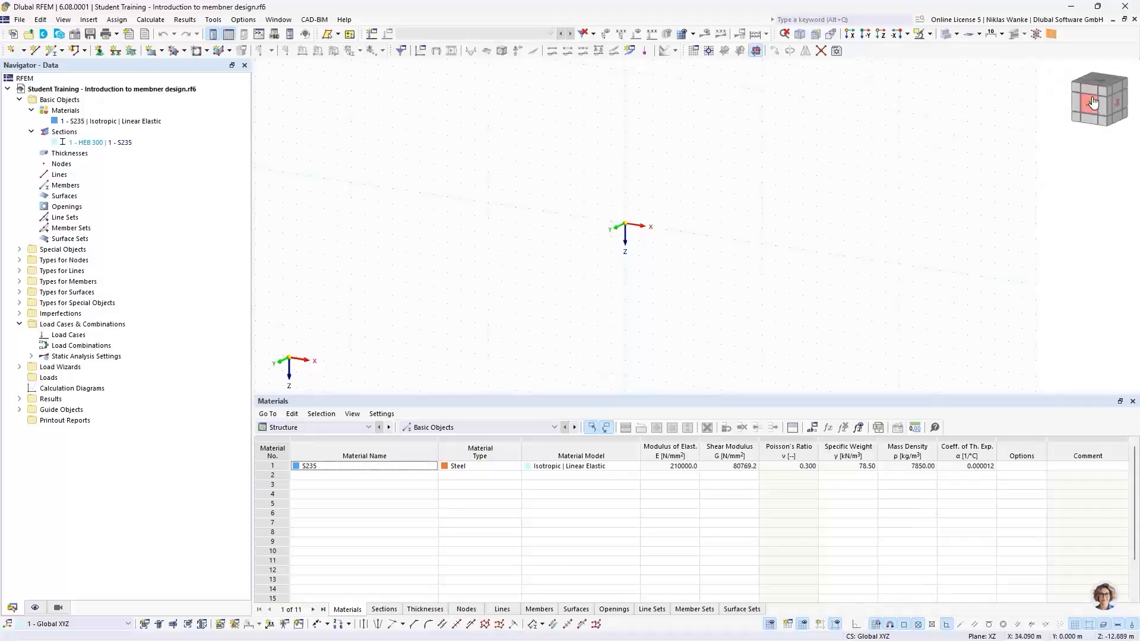
Switch to the front view and start a new single general member with member type Truss (only N).
middle_drag(669, 246, 674, 240)
click(1090, 110)
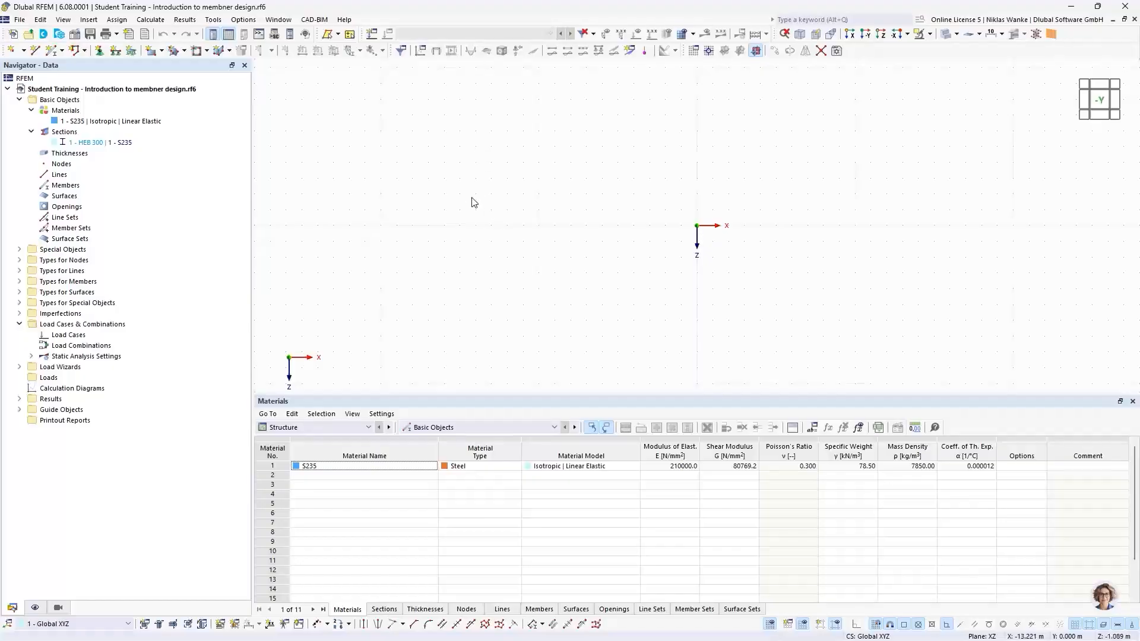
click(63, 51)
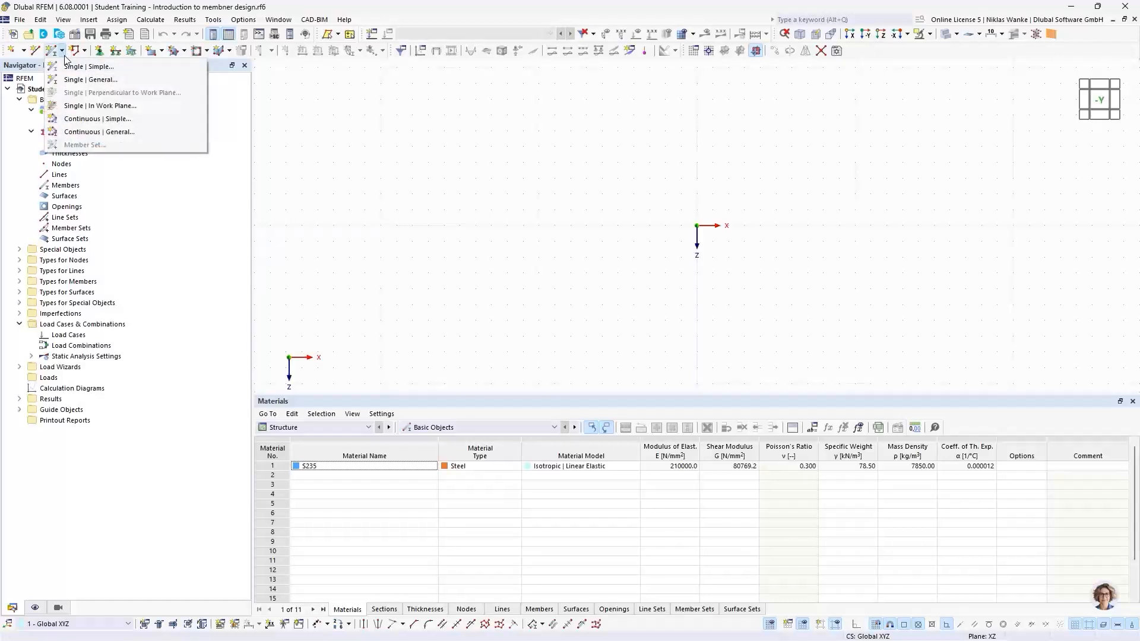
click(111, 81)
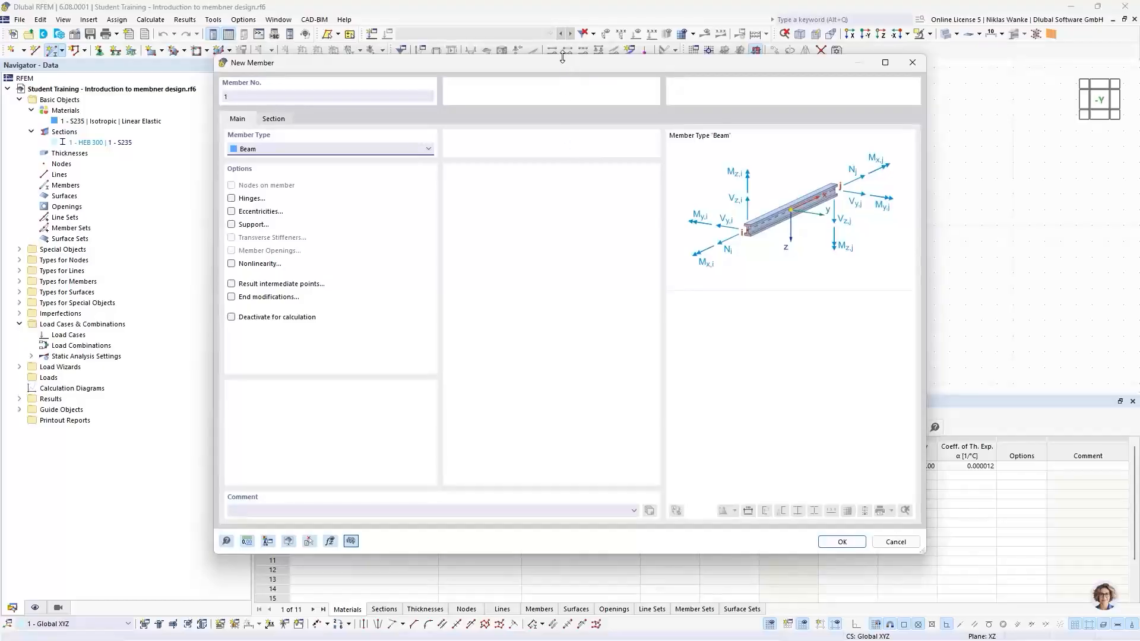
drag(550, 63, 572, 77)
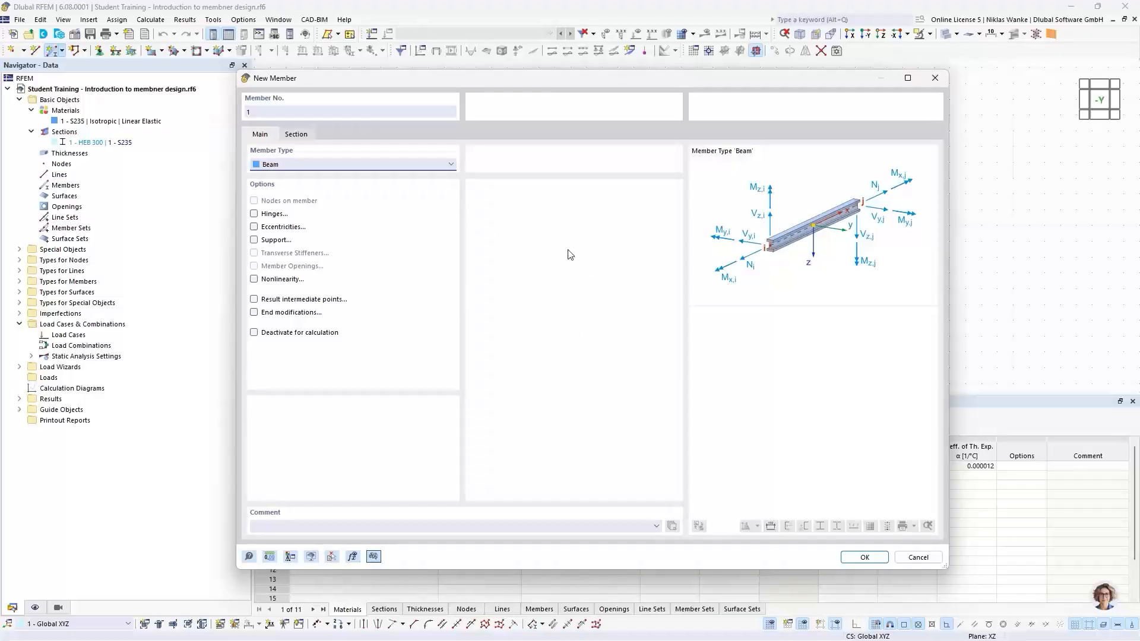
click(437, 168)
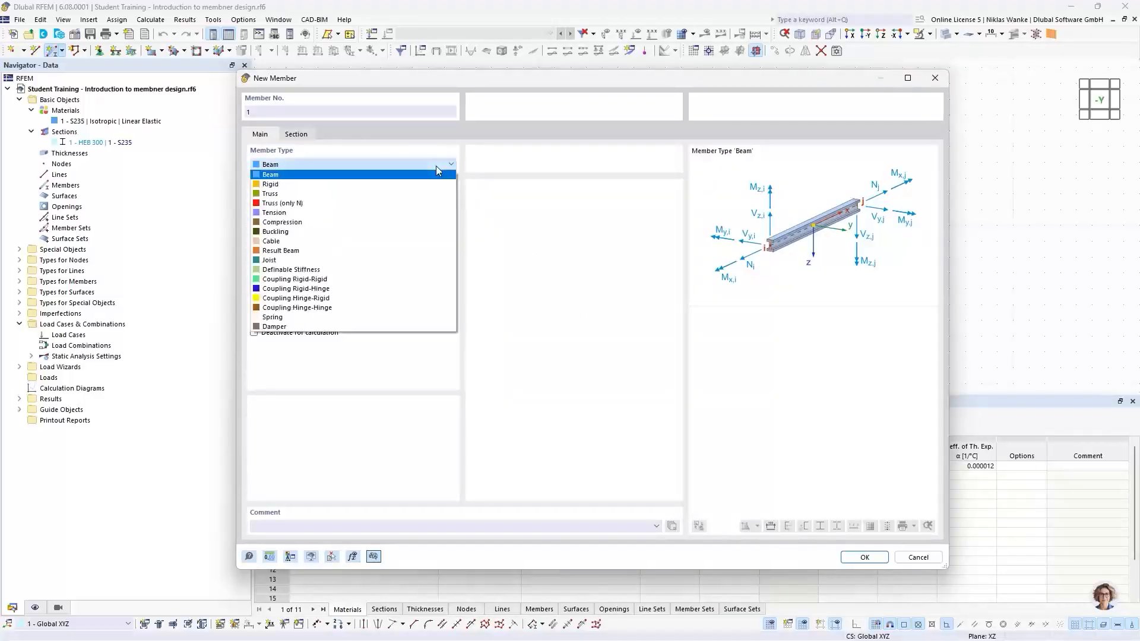
click(317, 204)
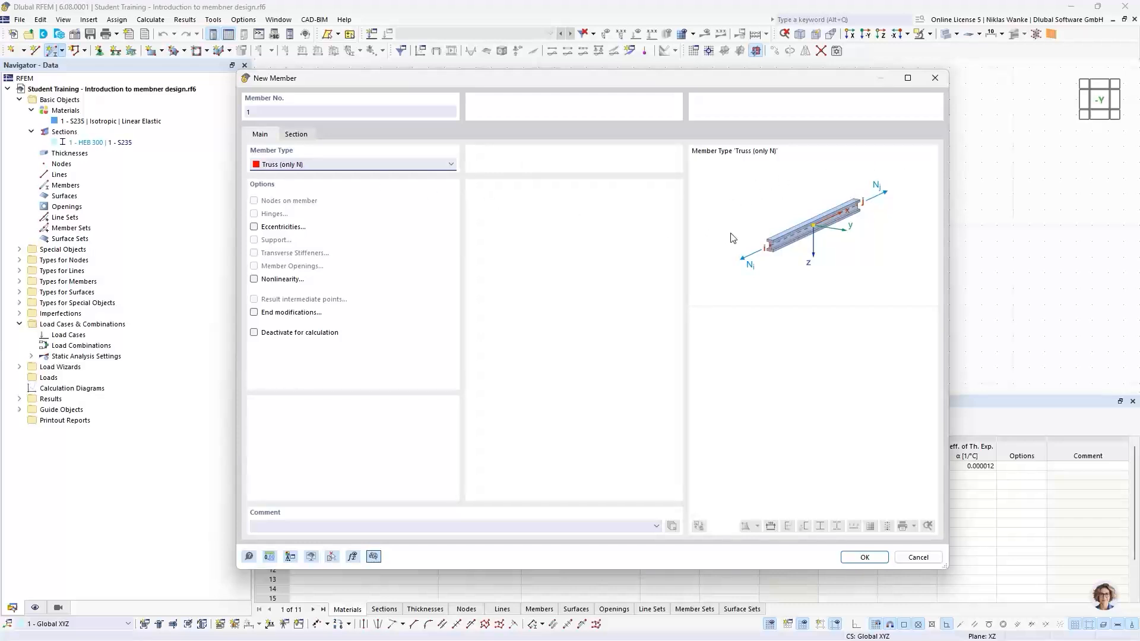
Compare member types by switching the member to Beam and back to Truss (only N).
click(334, 169)
click(279, 176)
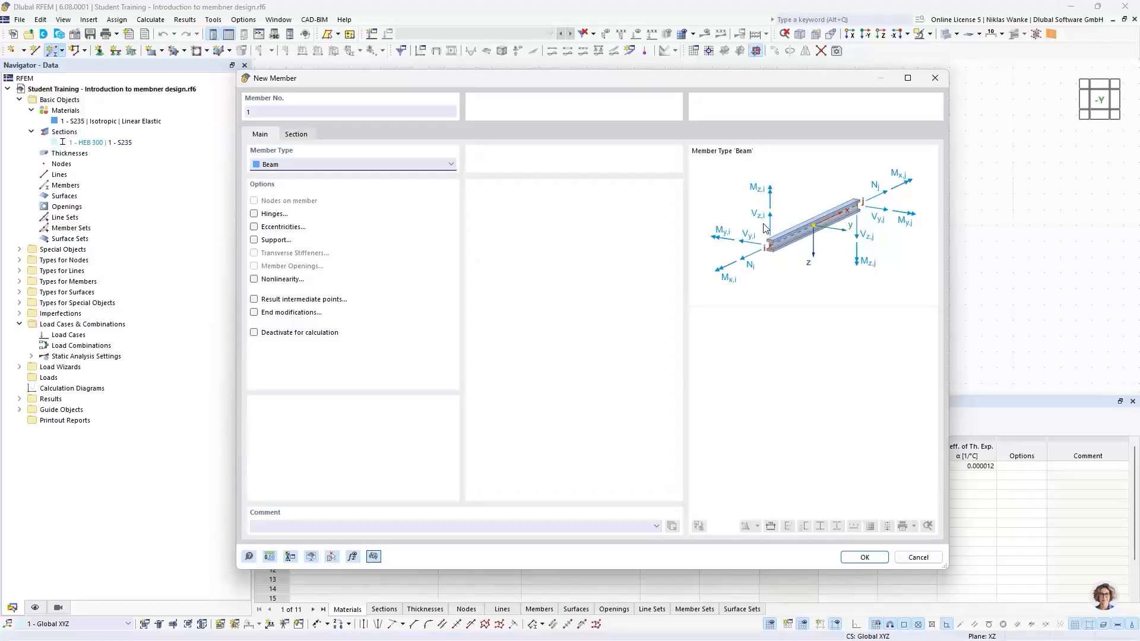
click(290, 167)
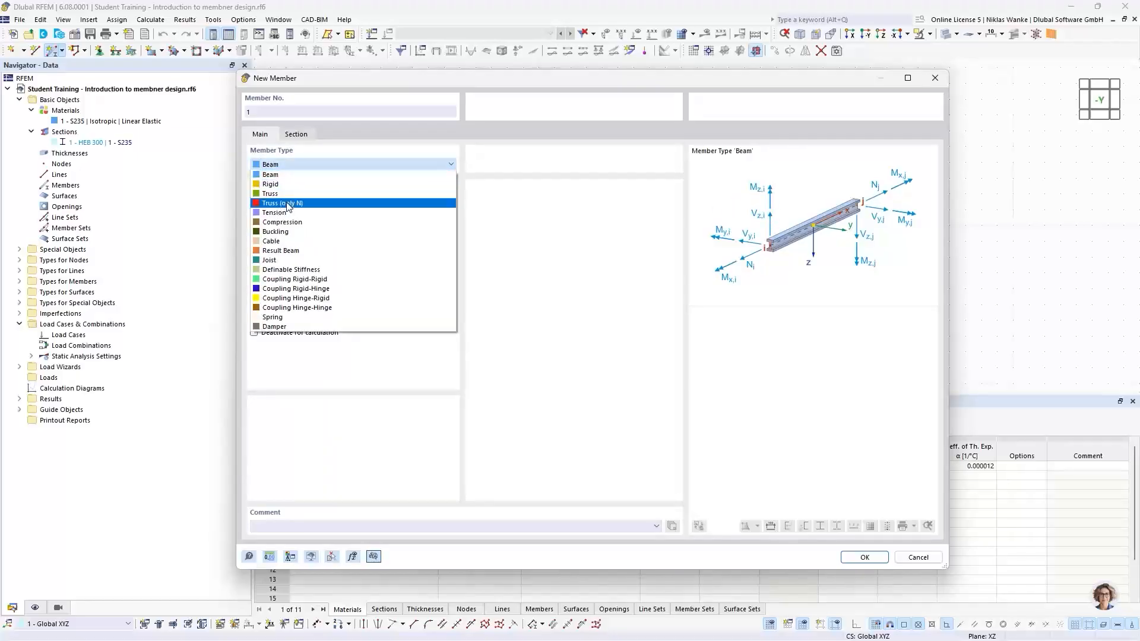
click(287, 205)
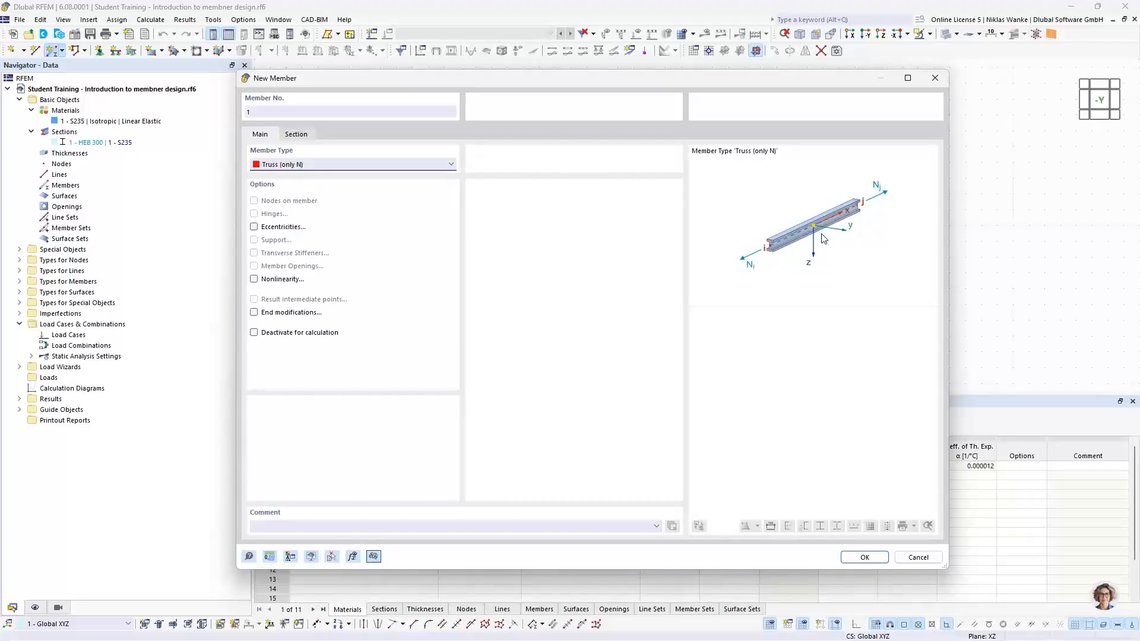
click(349, 170)
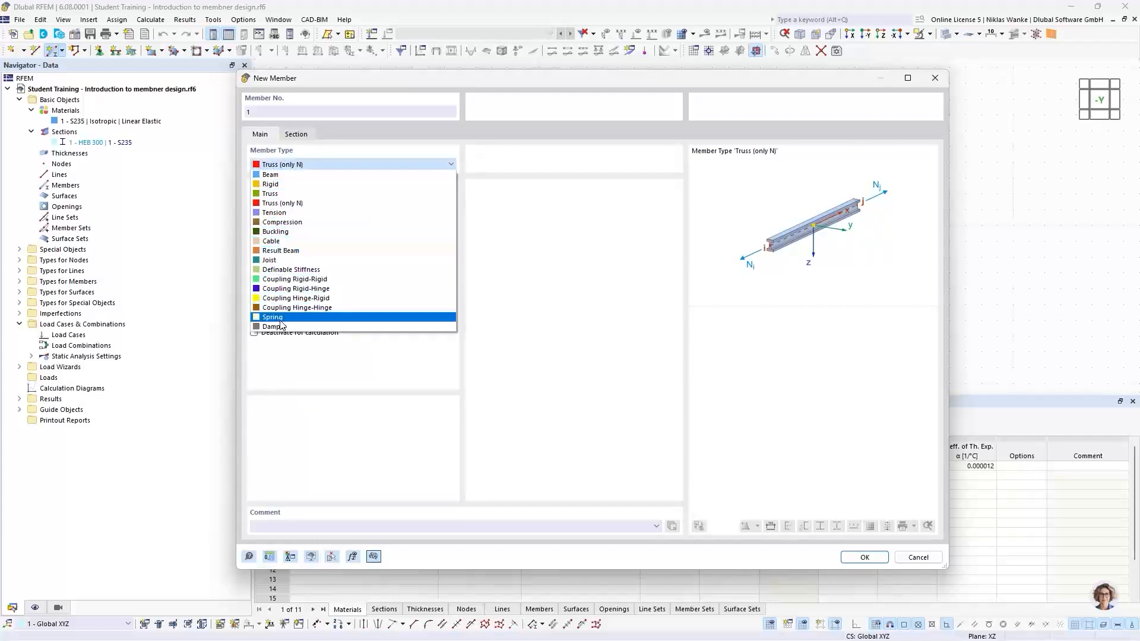
click(313, 165)
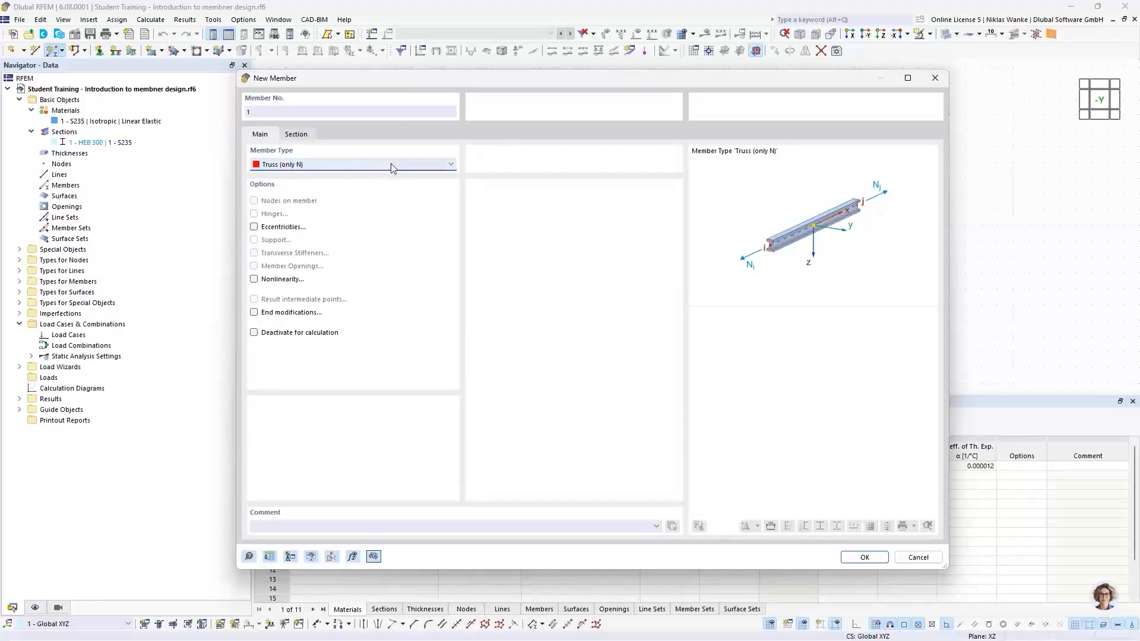
Open the online help for the member dialog and read the Truss (only N) member type description.
click(249, 558)
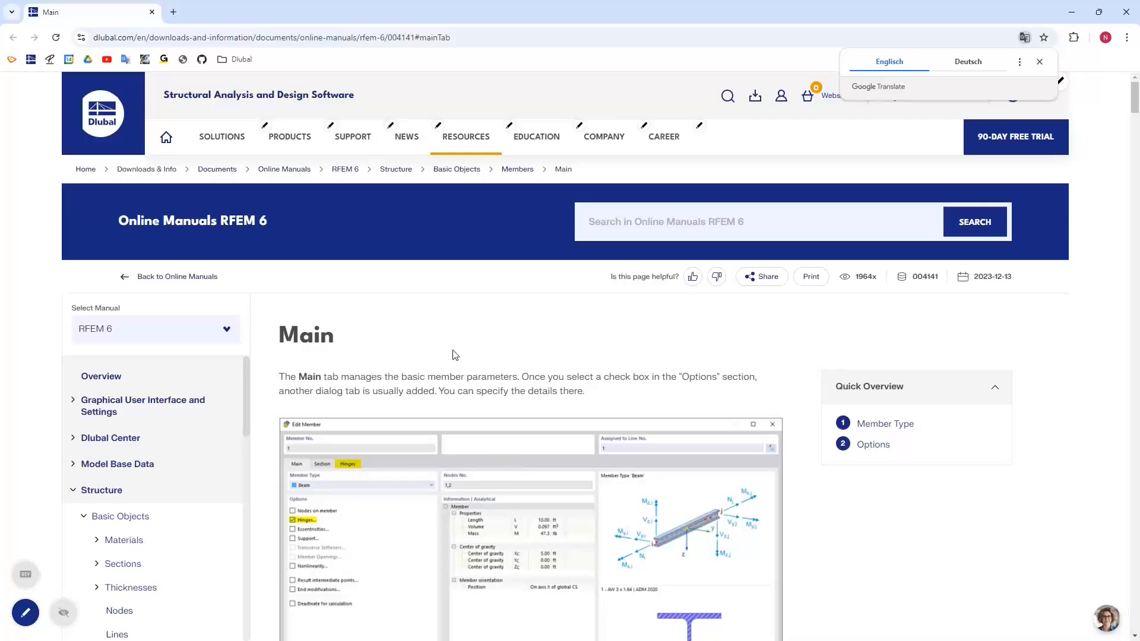
scroll(478, 373, down, 4)
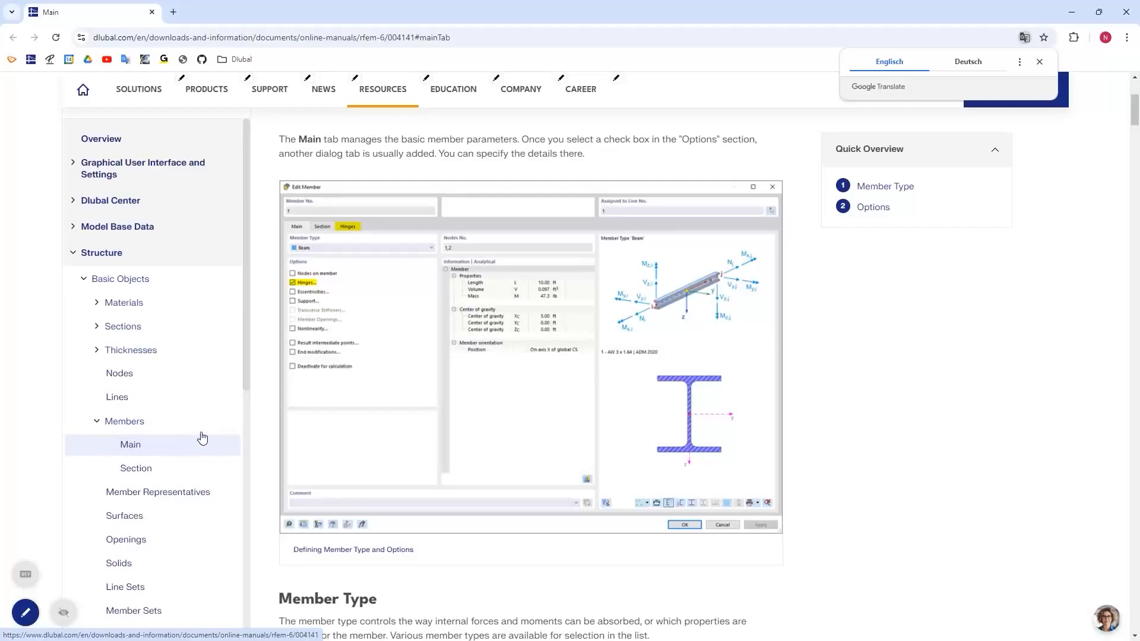
scroll(204, 433, up, 2)
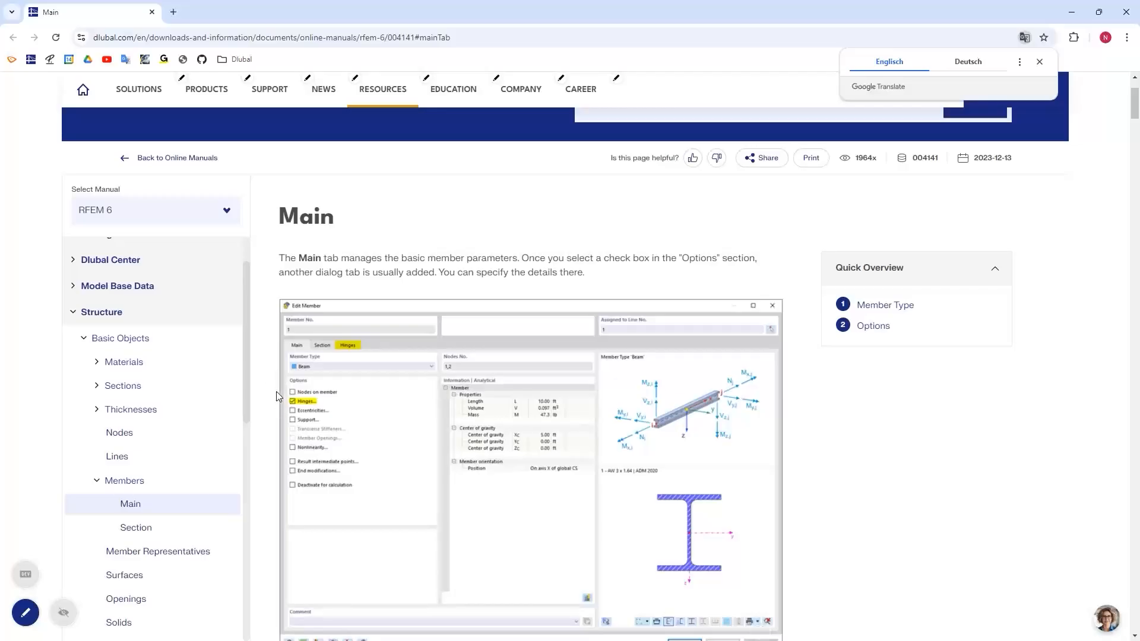
scroll(278, 390, down, 5)
scroll(282, 393, down, 4)
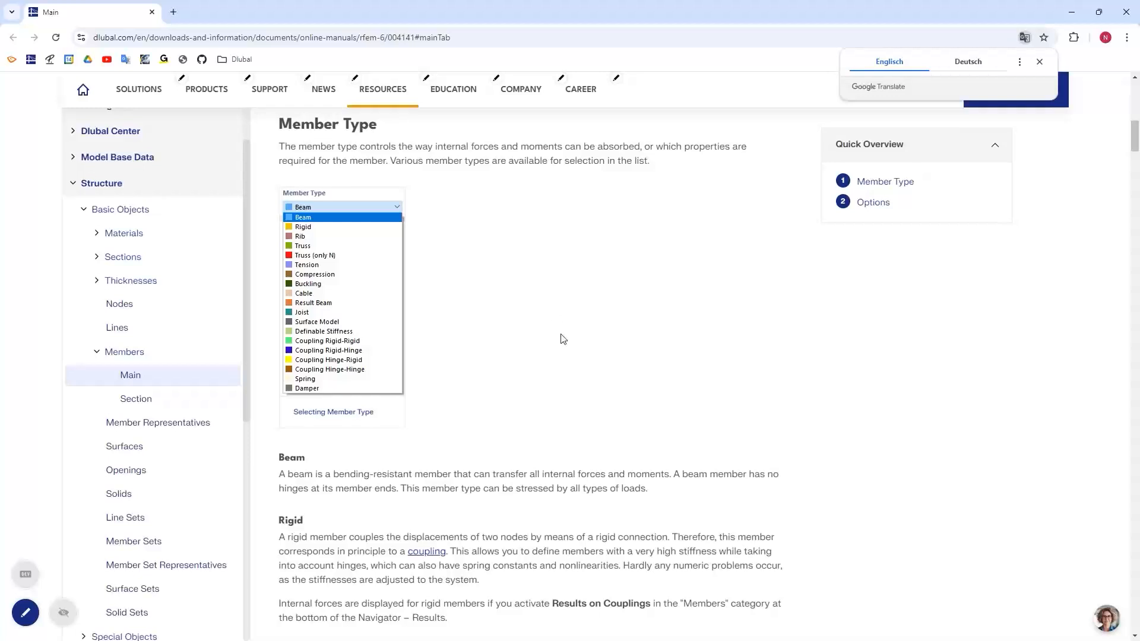
scroll(561, 335, up, 1)
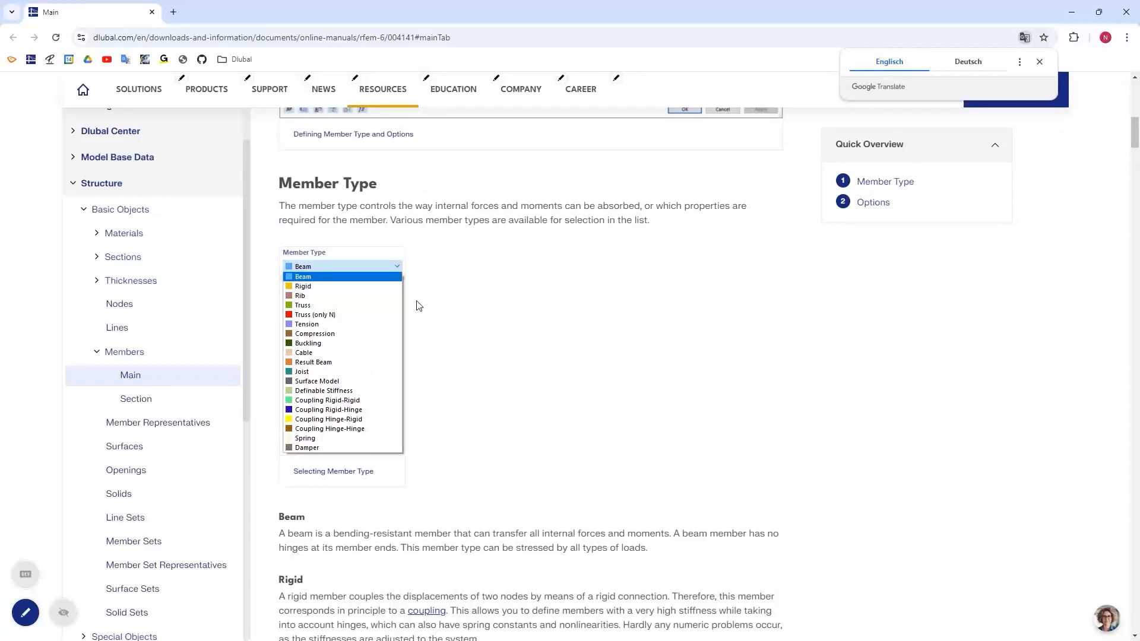
scroll(456, 420, down, 3)
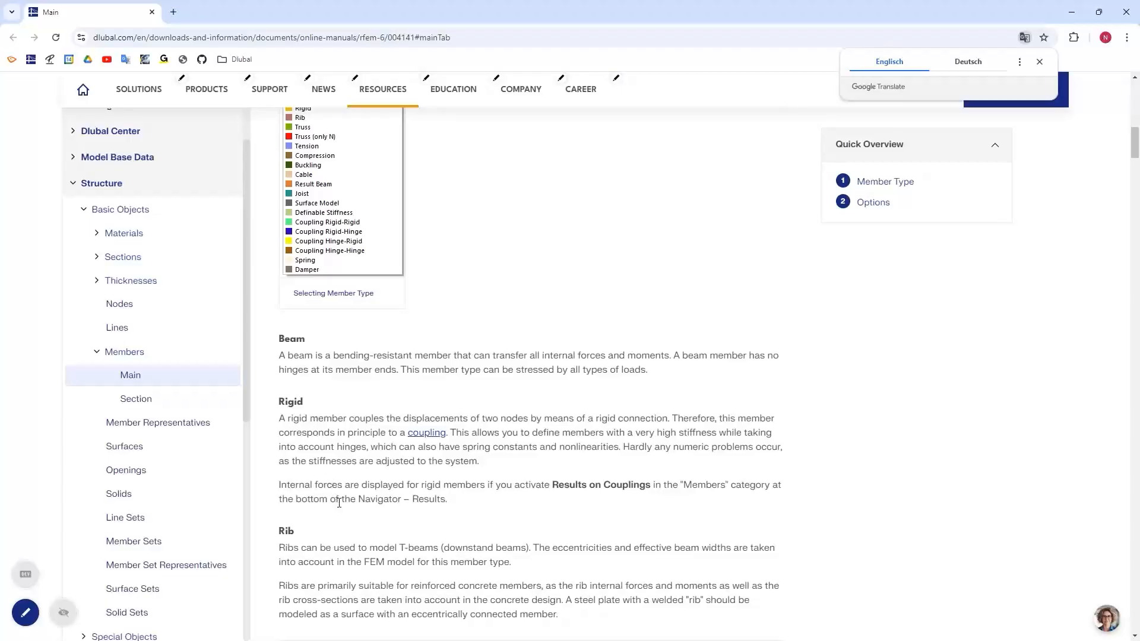
scroll(337, 509, down, 5)
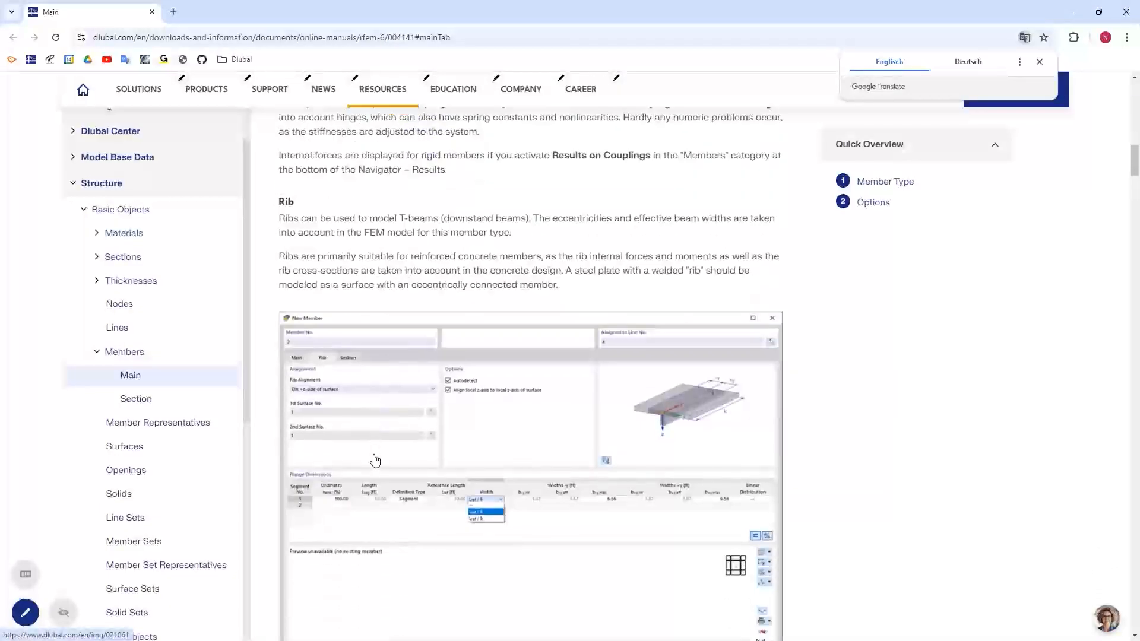
scroll(375, 460, down, 15)
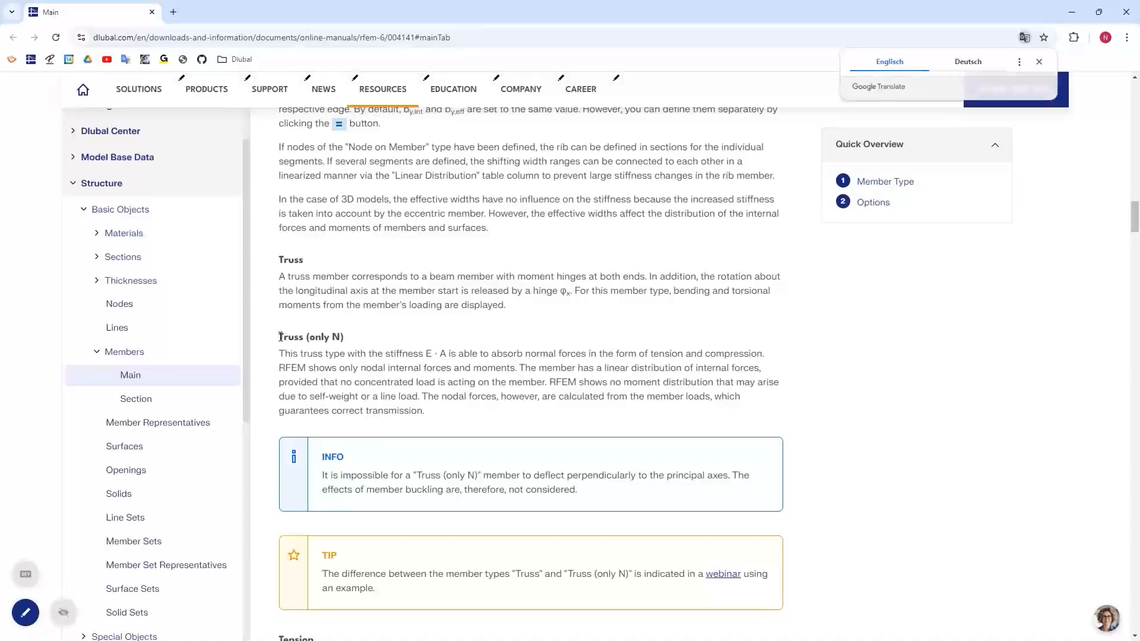
drag(280, 337, 339, 336)
click(406, 336)
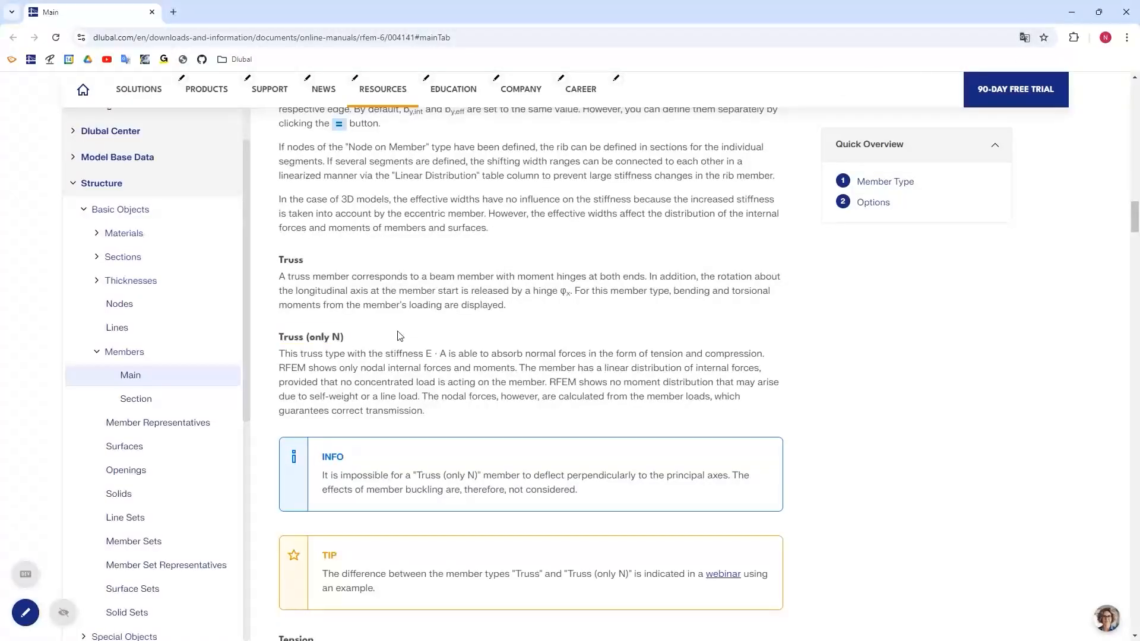
scroll(406, 336, down, 3)
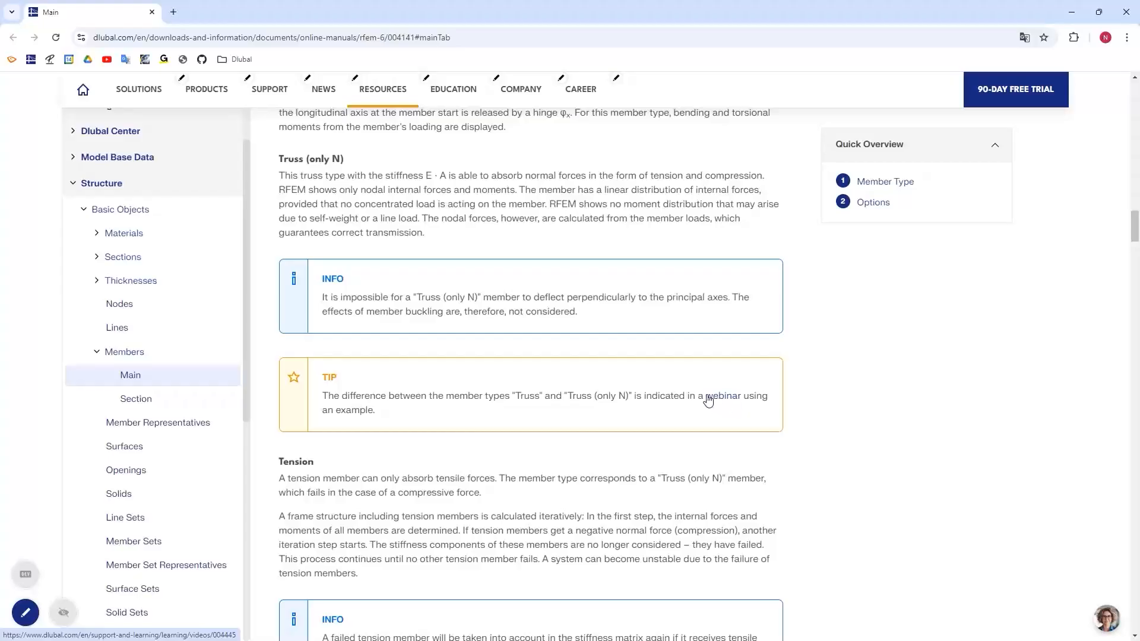
click(1125, 13)
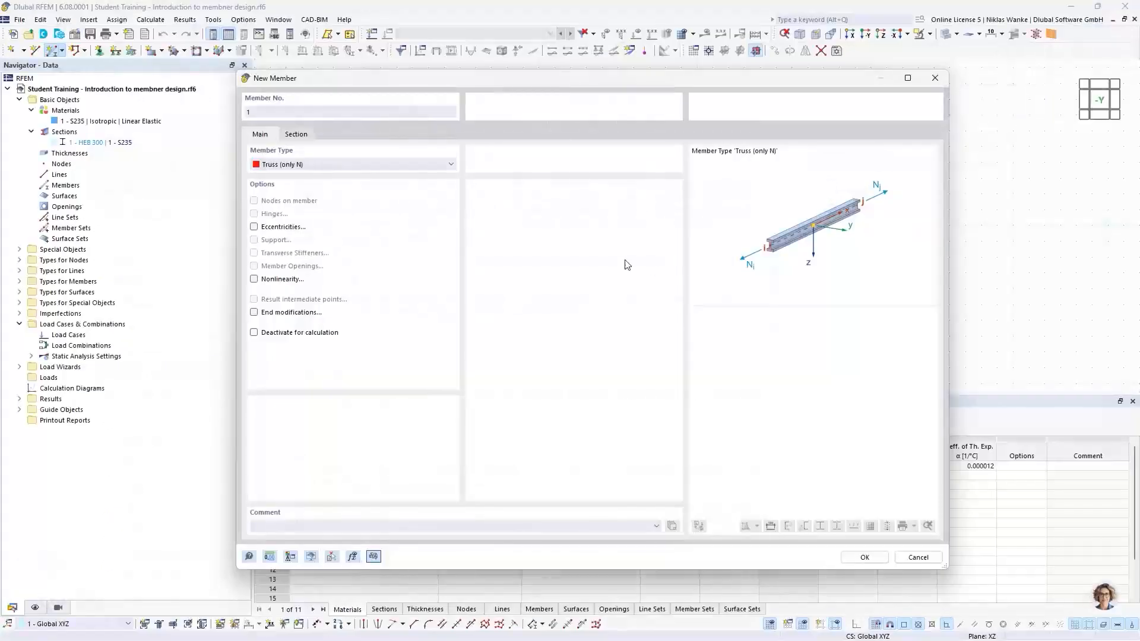
Assign section HEB 300 | S235 to the truss member and confirm the member settings.
drag(566, 85, 577, 83)
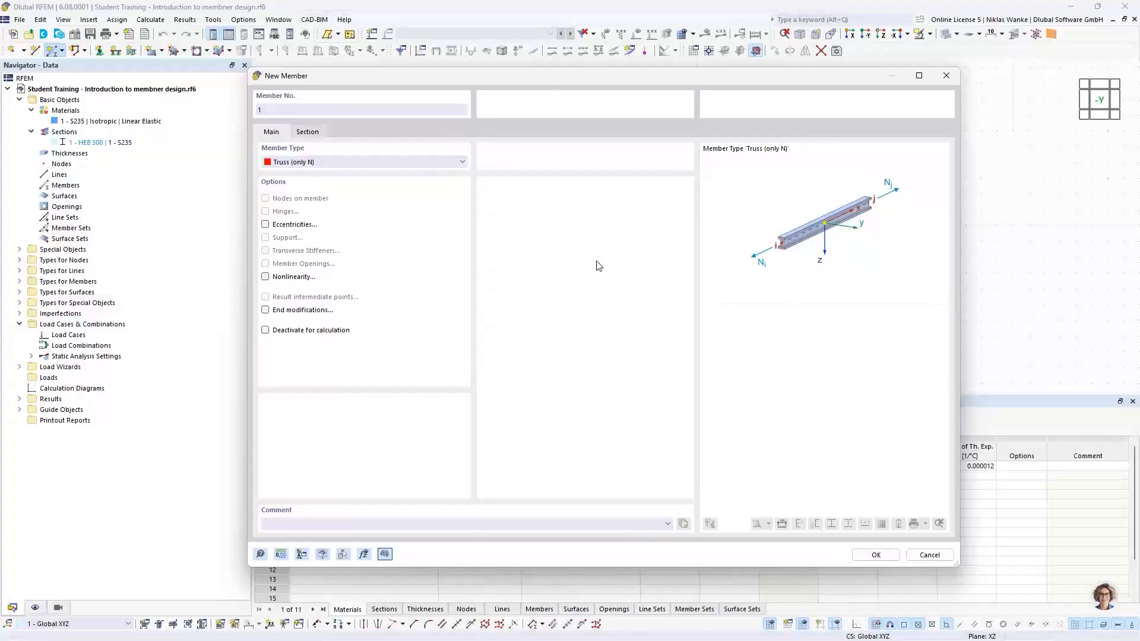
click(305, 135)
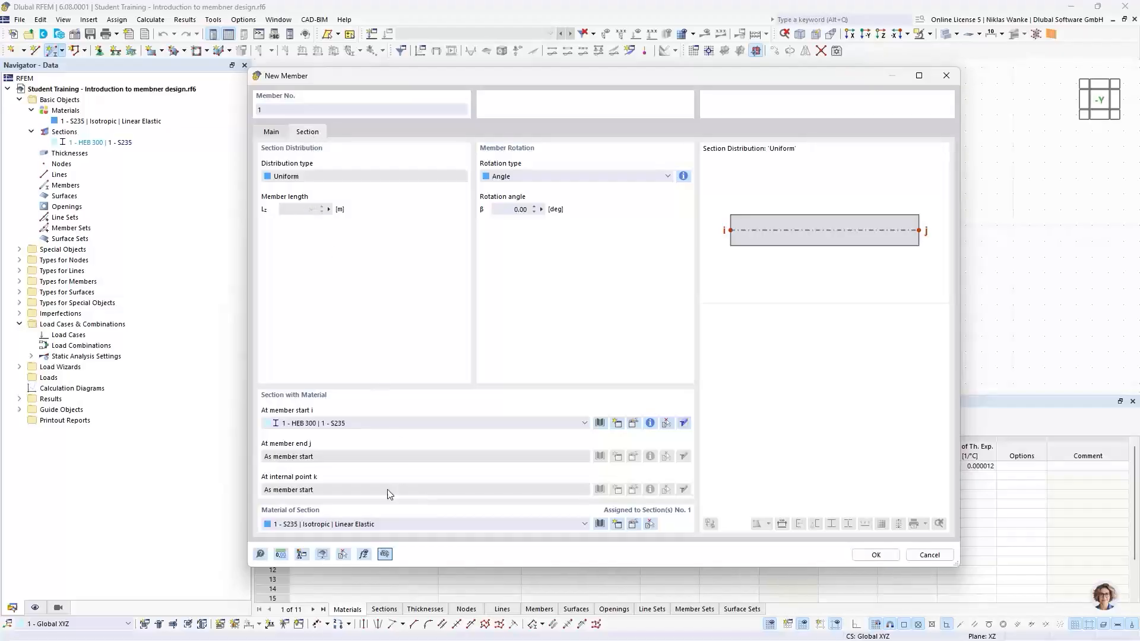
click(337, 425)
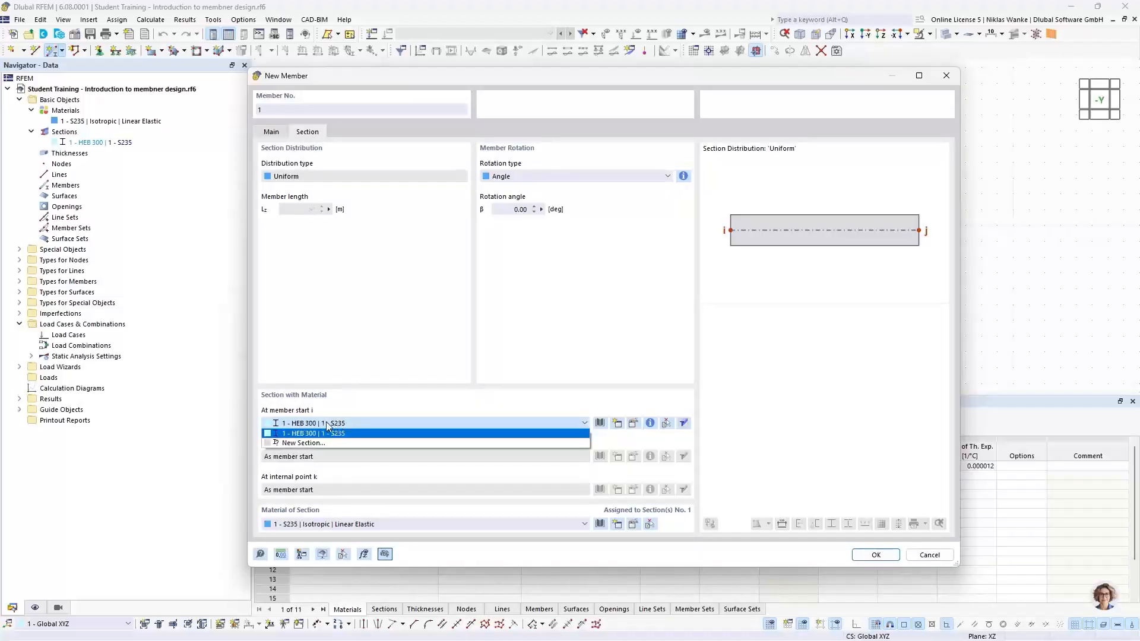
click(295, 423)
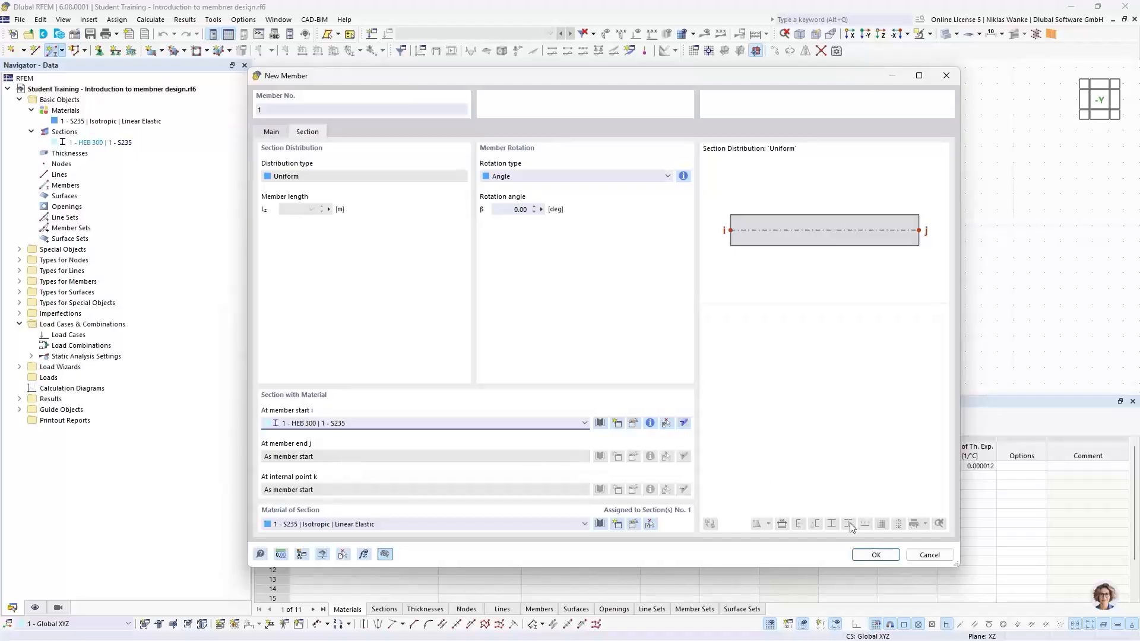
click(873, 555)
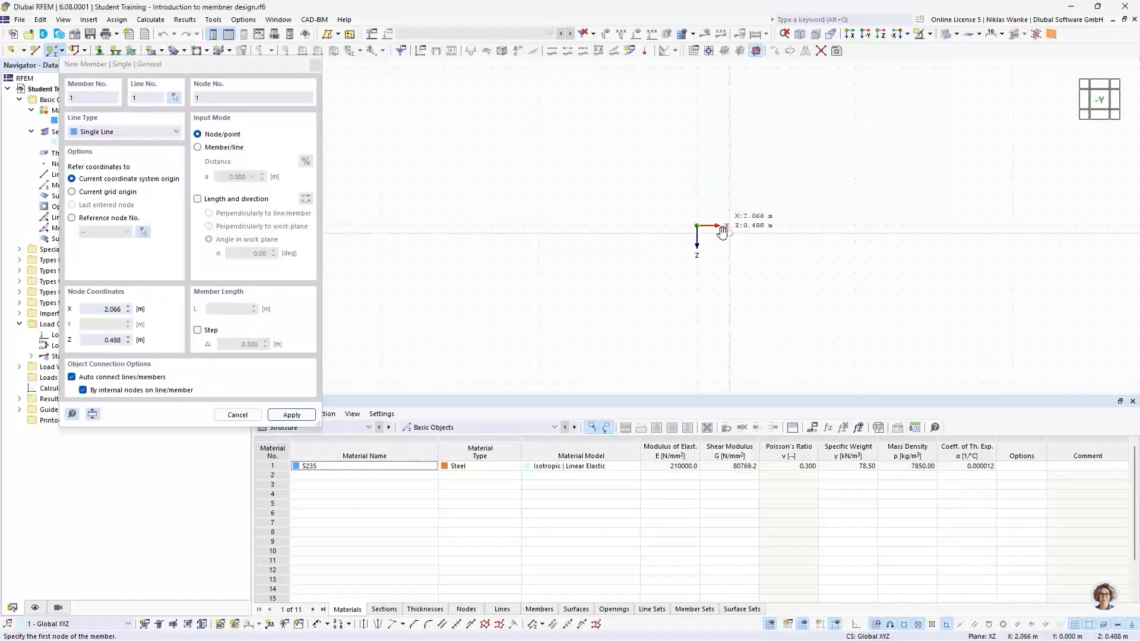
Draw a truss member starting at the origin with length 3 m and angle 150° in the work plane.
middle_drag(722, 232, 694, 244)
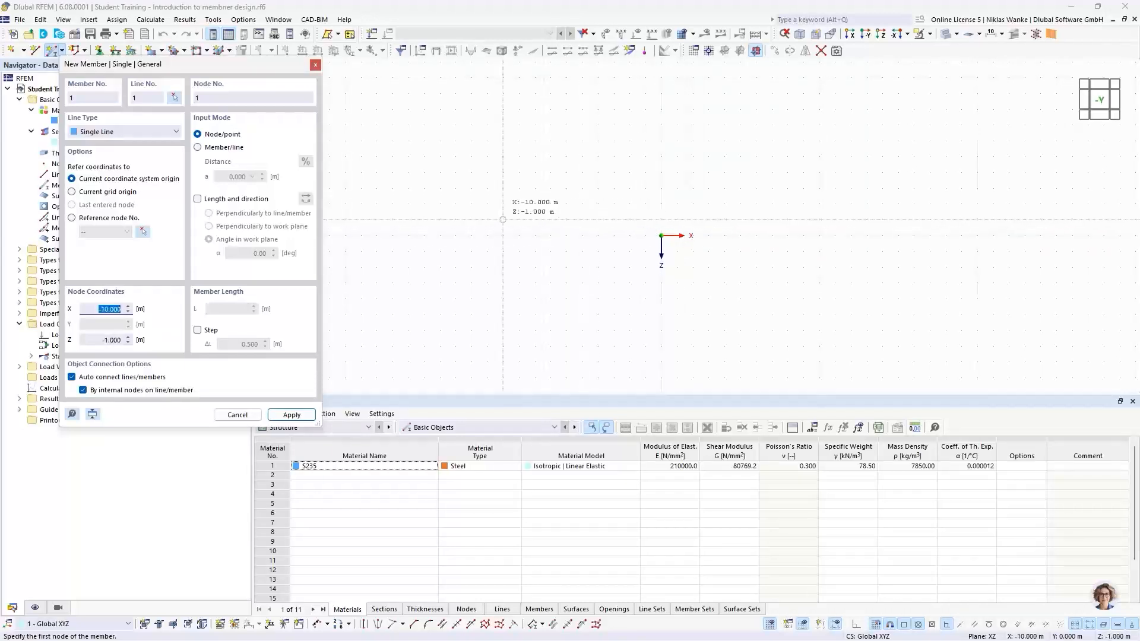
click(200, 200)
click(199, 202)
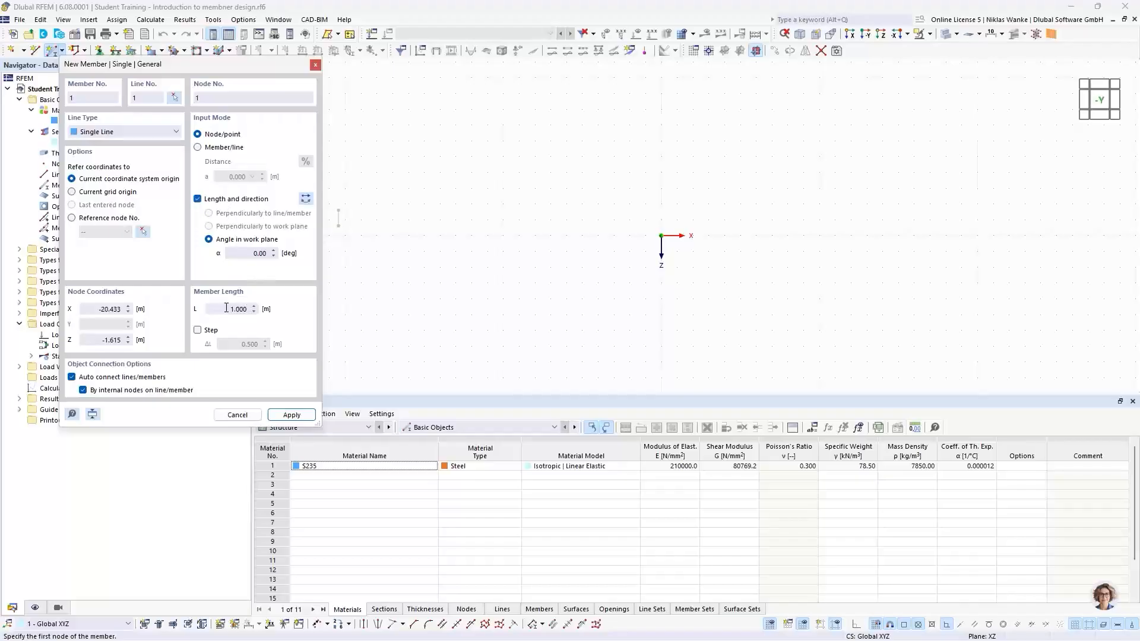
drag(226, 307, 260, 308)
text(3)
click(244, 253)
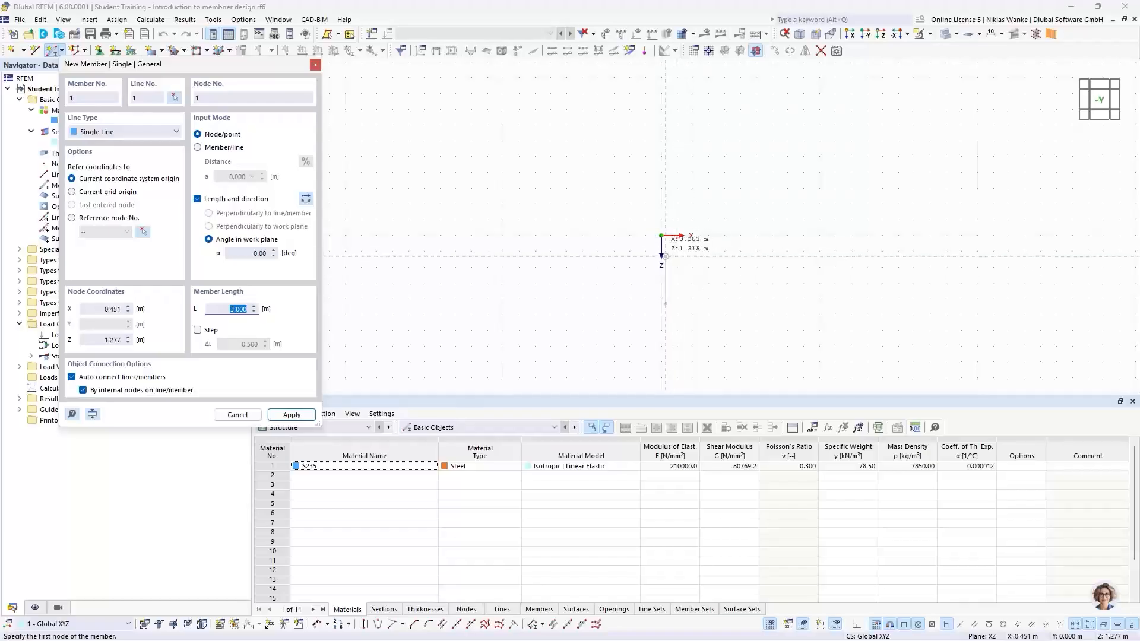
click(269, 254)
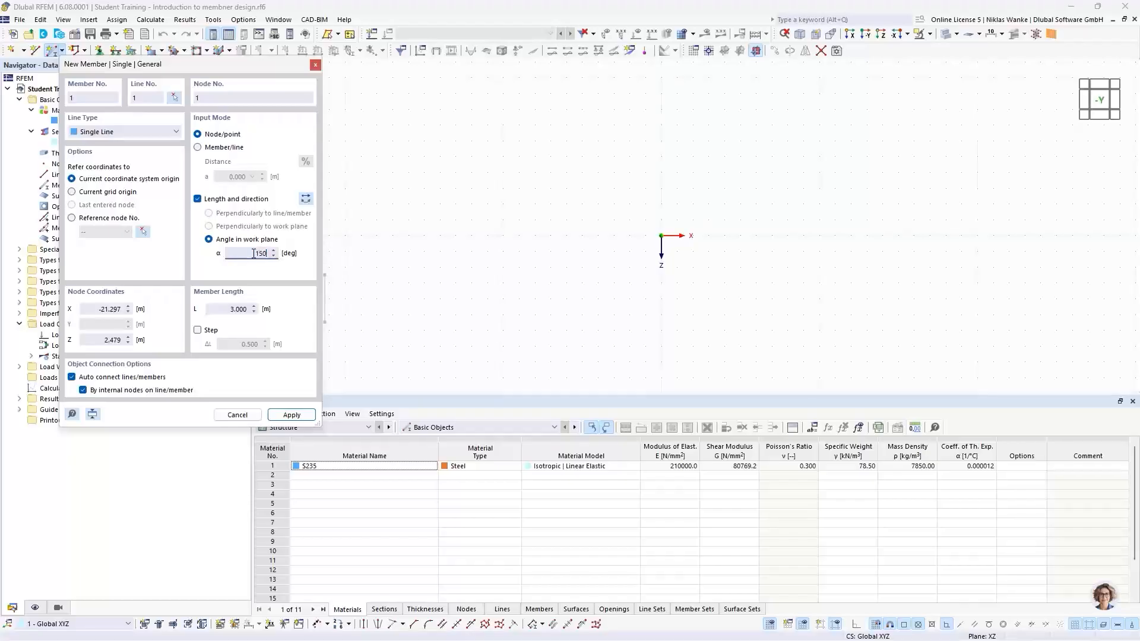
text(150)
key(Tab)
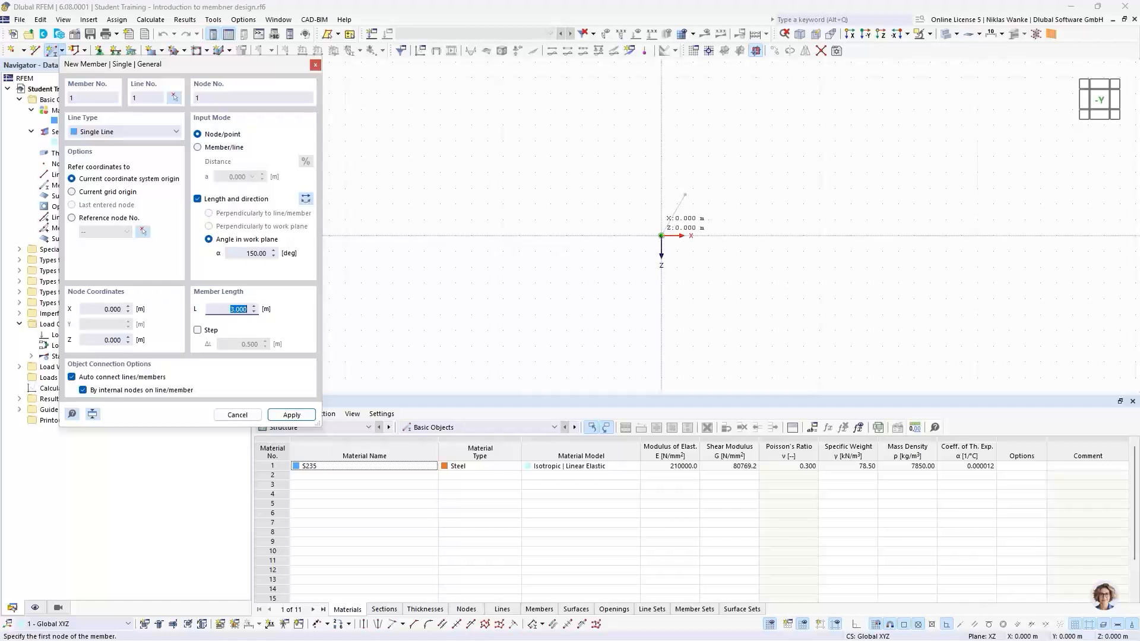
click(660, 236)
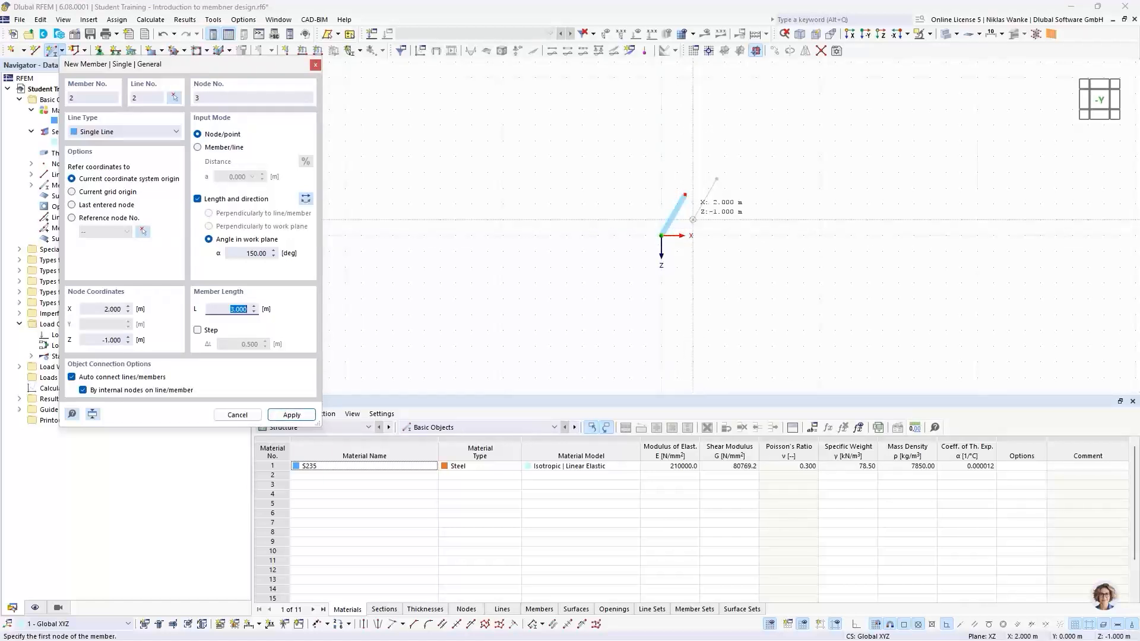
key(Escape)
Rotate a copy of the member by 60° about the Y axis through its top node.
scroll(693, 220, up, 5)
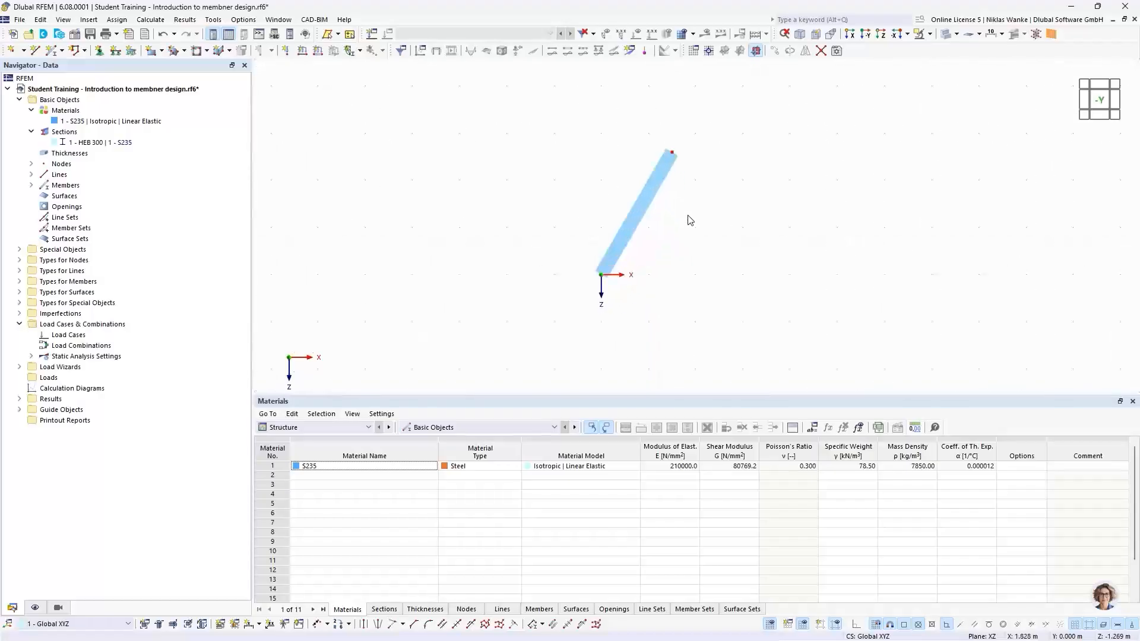
middle_drag(627, 234, 609, 215)
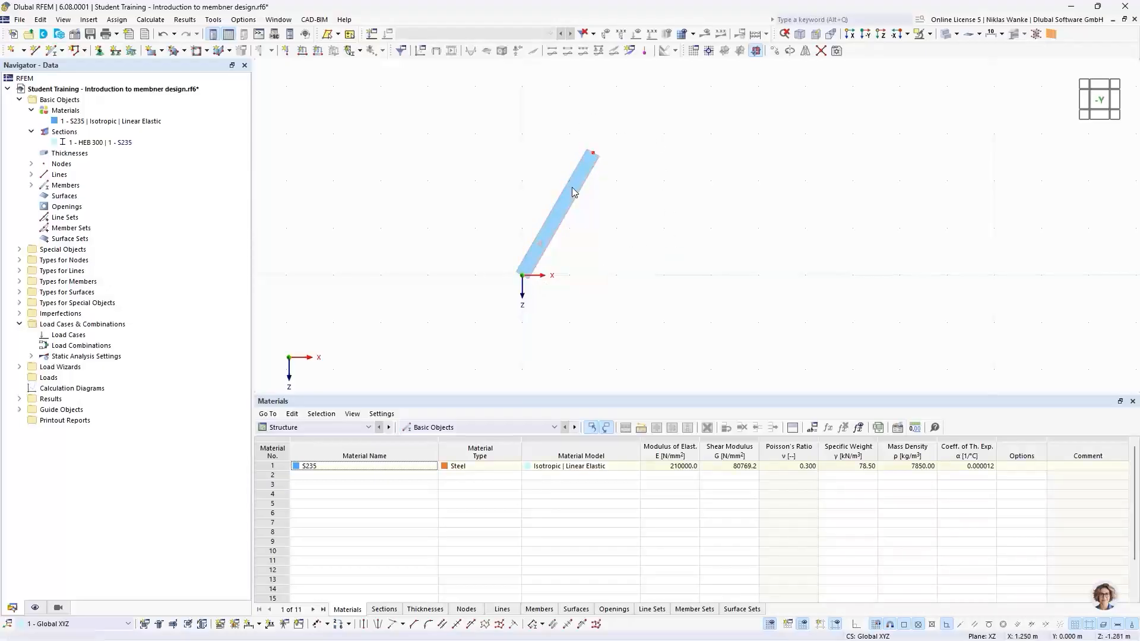
click(790, 52)
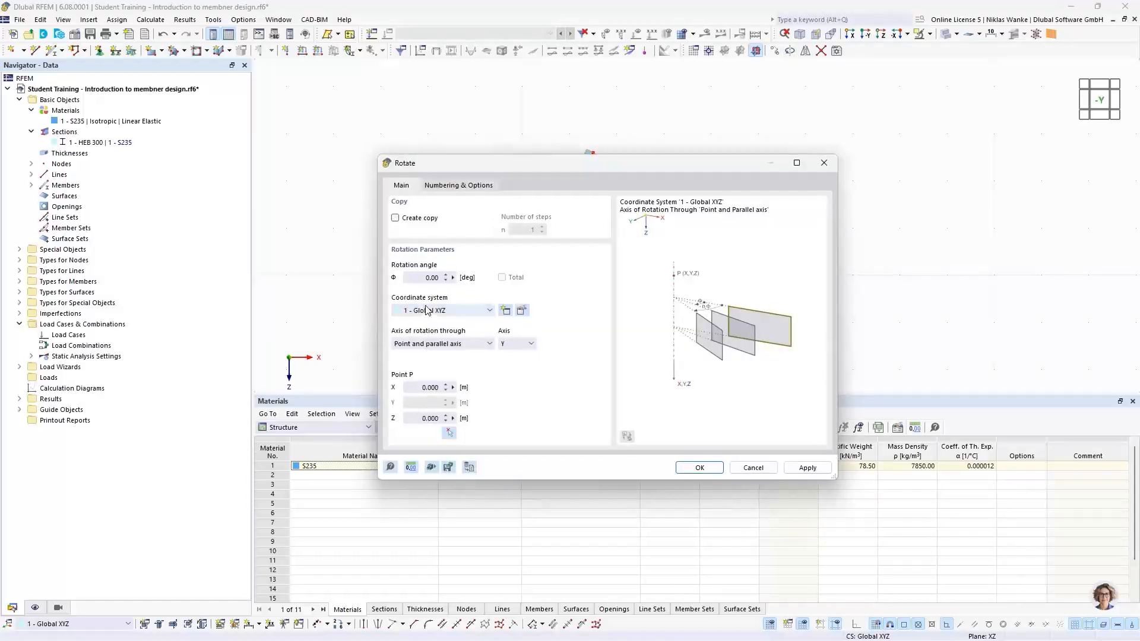
click(420, 280)
click(395, 219)
drag(596, 173, 612, 342)
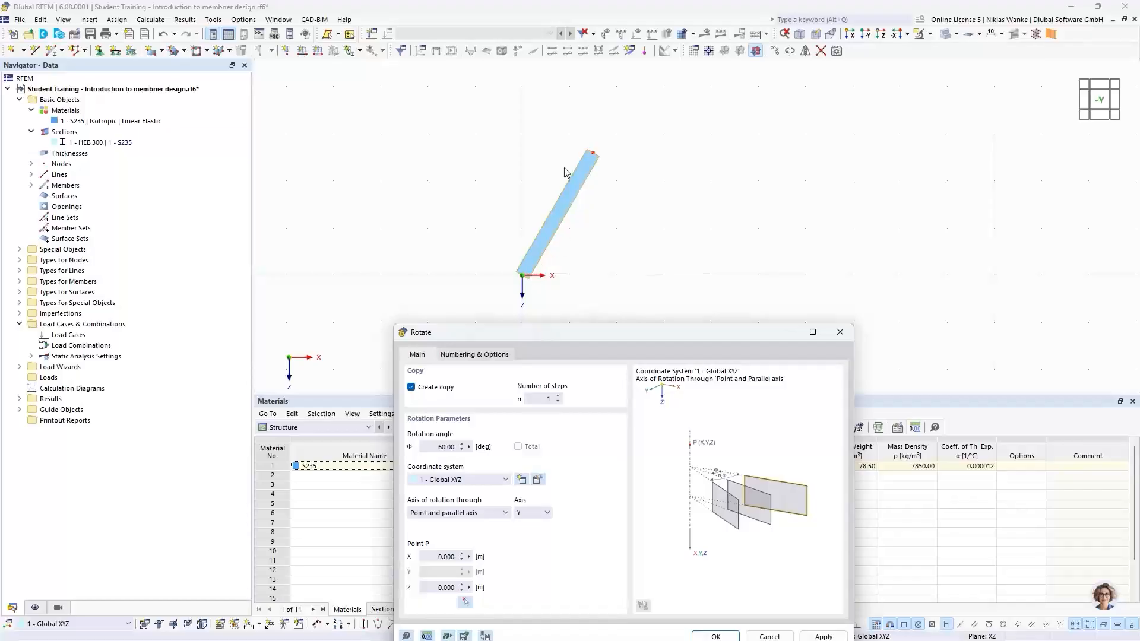
drag(596, 336, 614, 171)
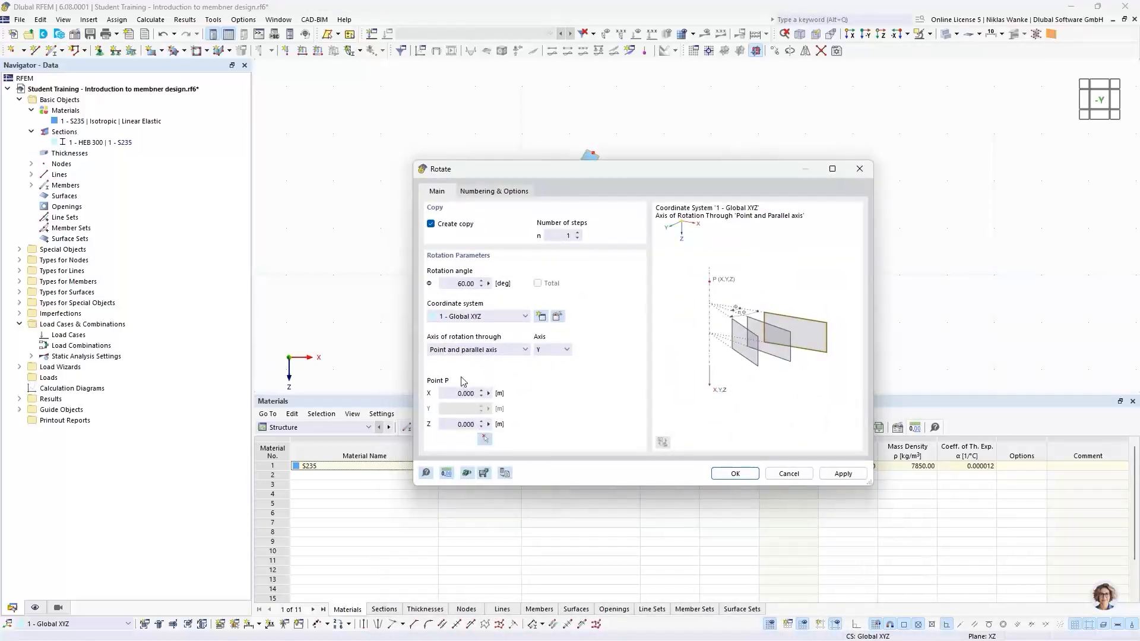
click(484, 439)
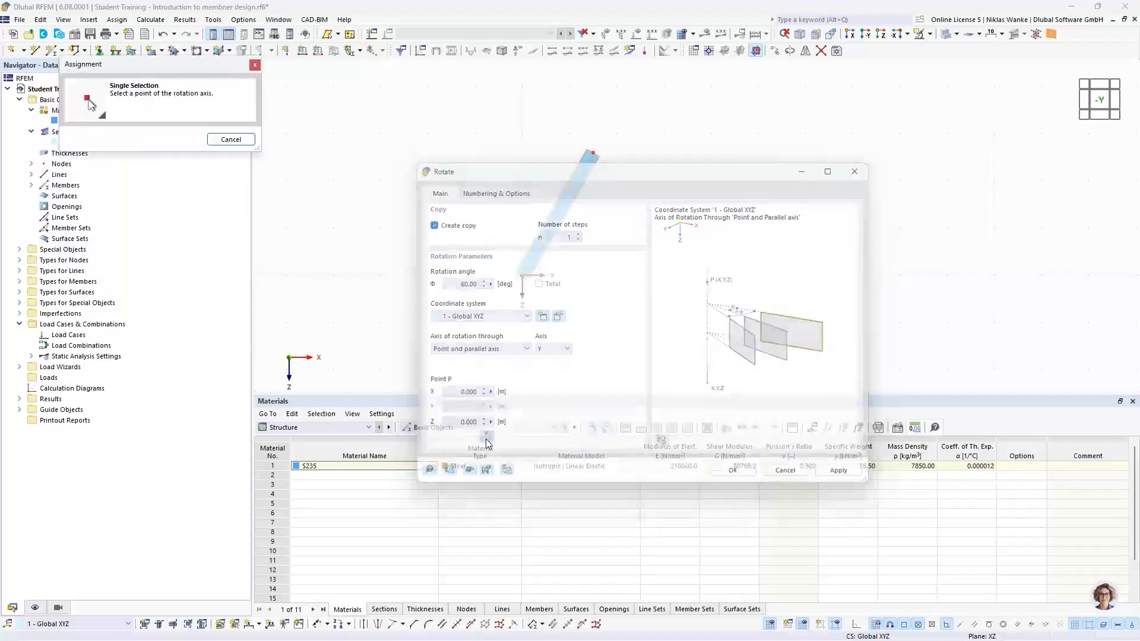
click(592, 153)
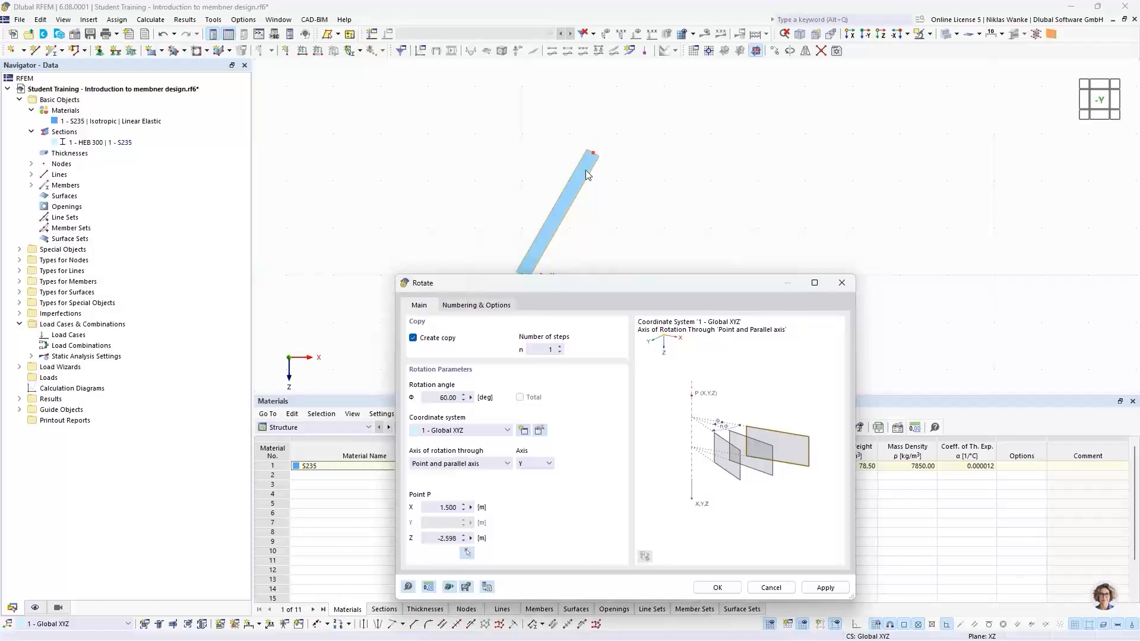
drag(635, 284, 624, 164)
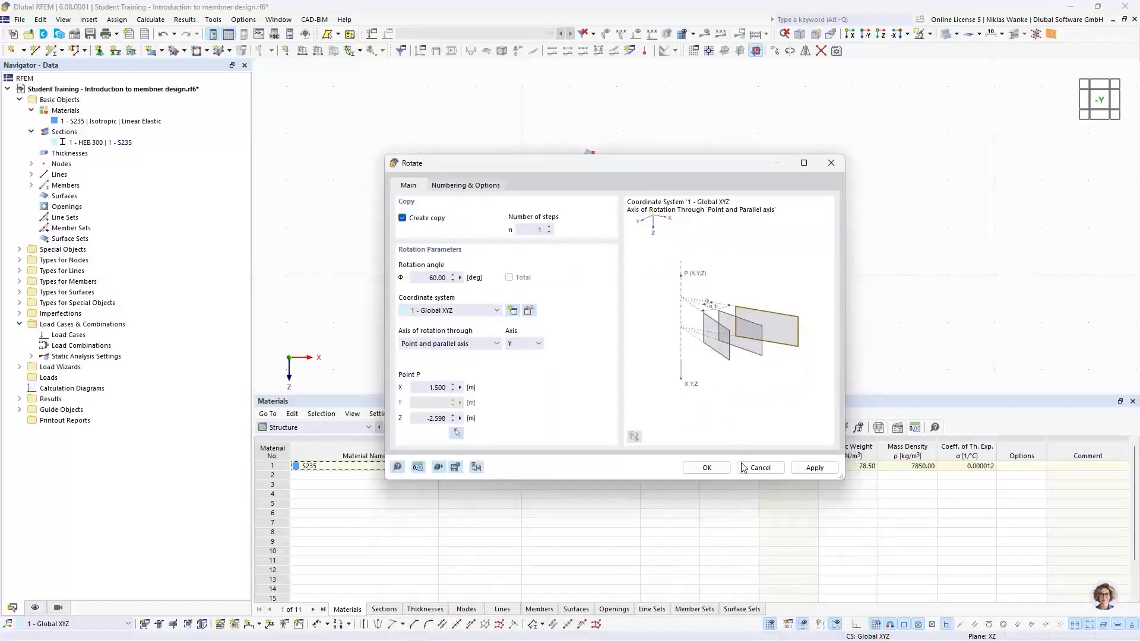
click(708, 468)
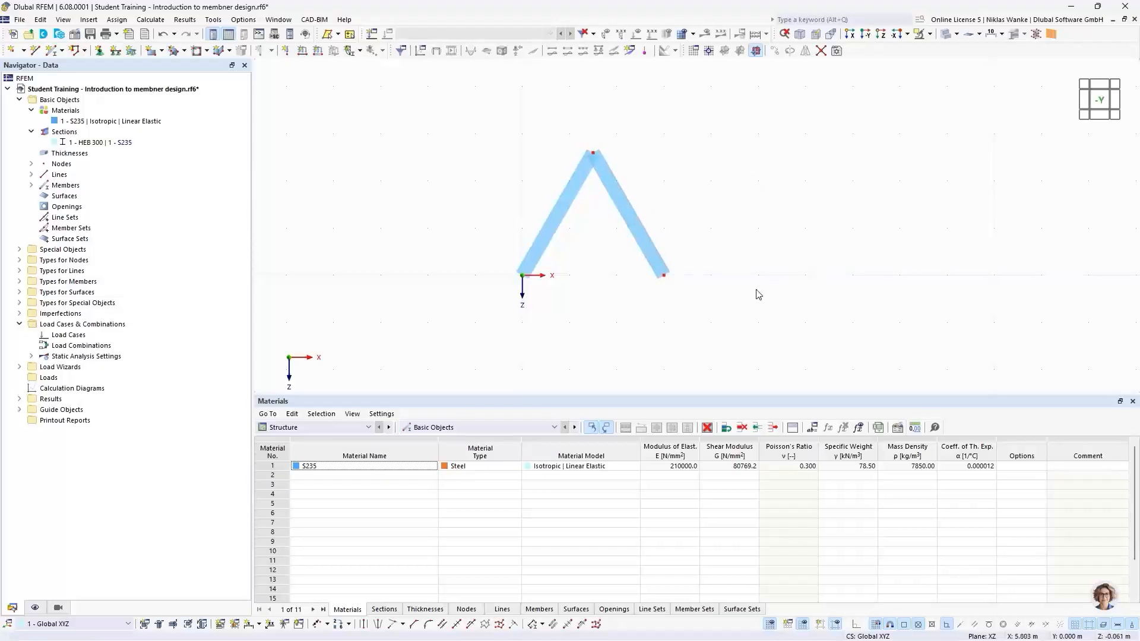
Copy both diagonal members twice with a displacement vector of X 3.000 m.
middle_drag(759, 261, 689, 284)
scroll(700, 282, down, 1)
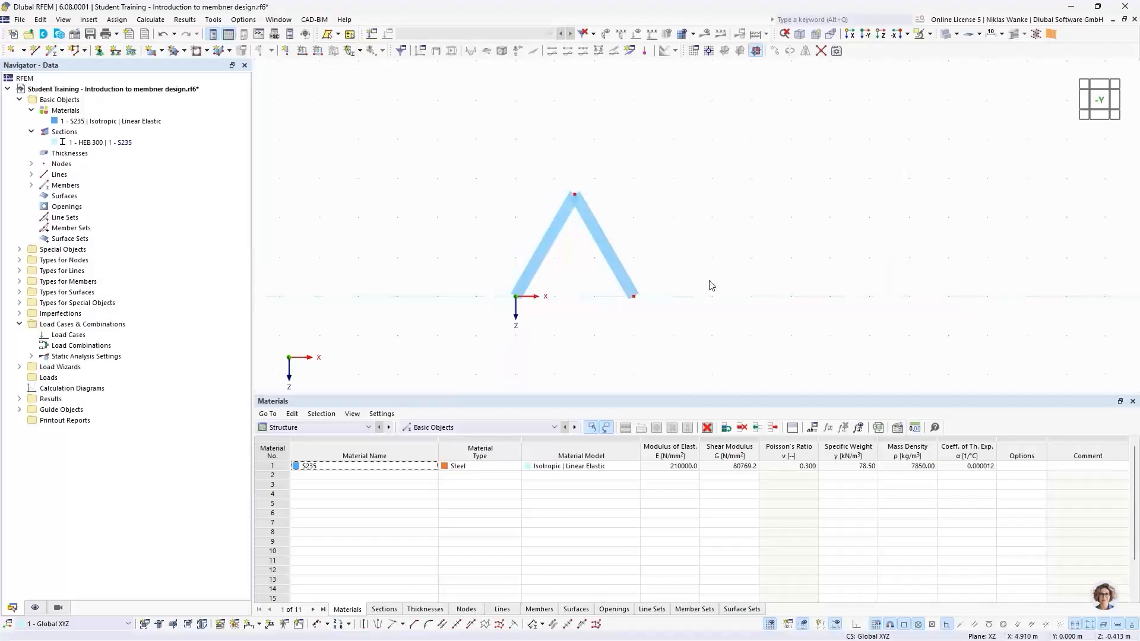
drag(679, 336, 488, 148)
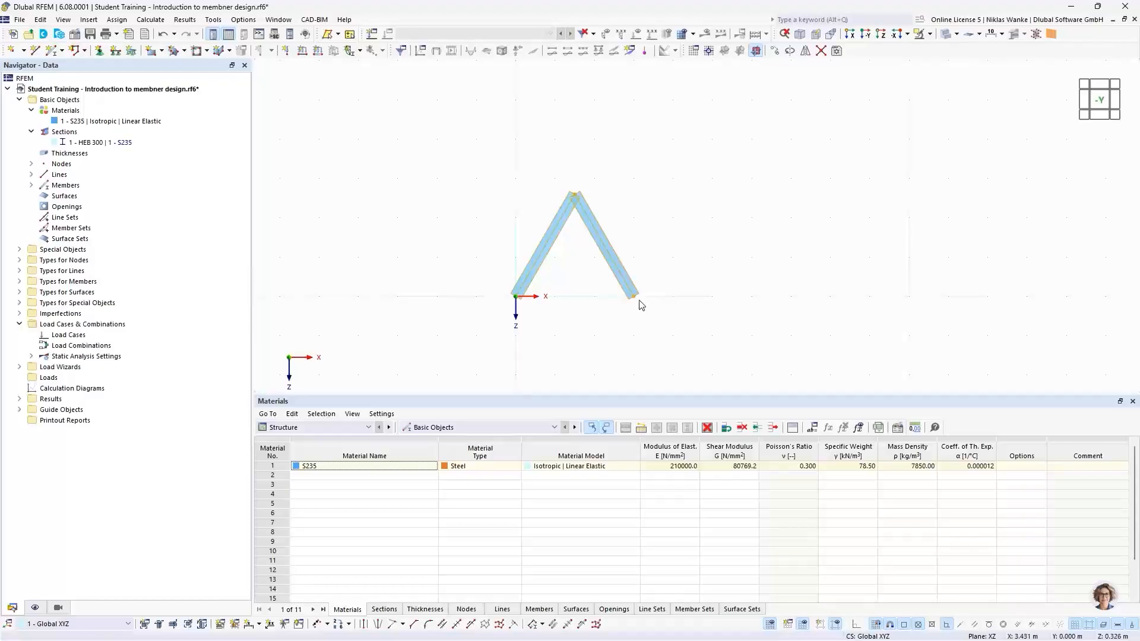
click(775, 52)
drag(535, 169, 532, 331)
click(392, 377)
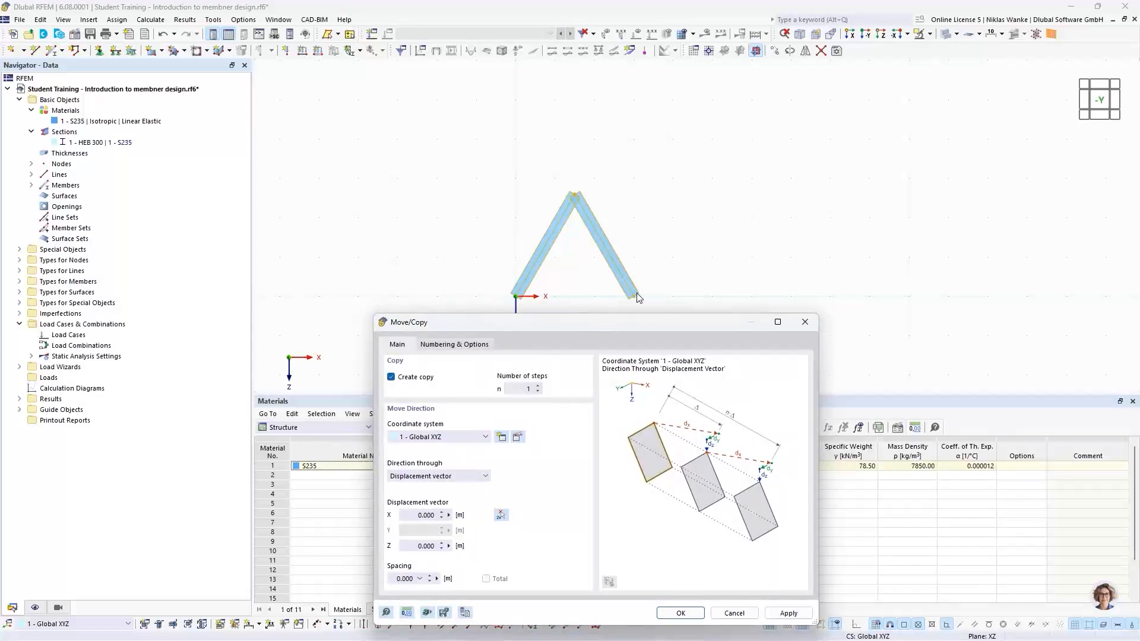
click(538, 386)
drag(676, 326, 716, 173)
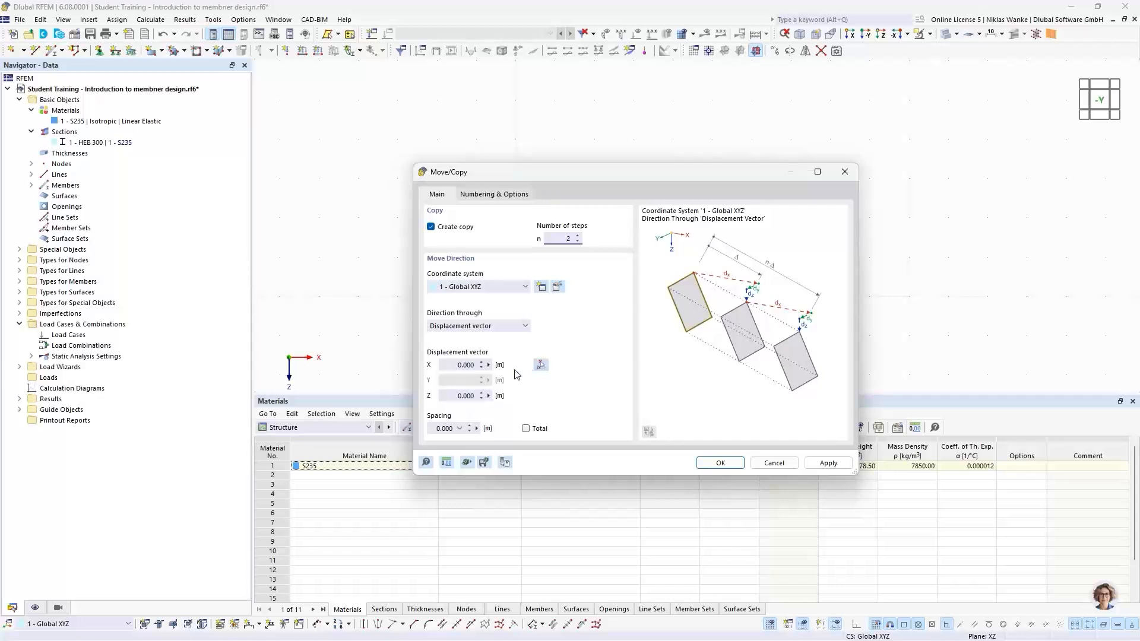
drag(449, 365, 482, 365)
drag(511, 177, 649, 332)
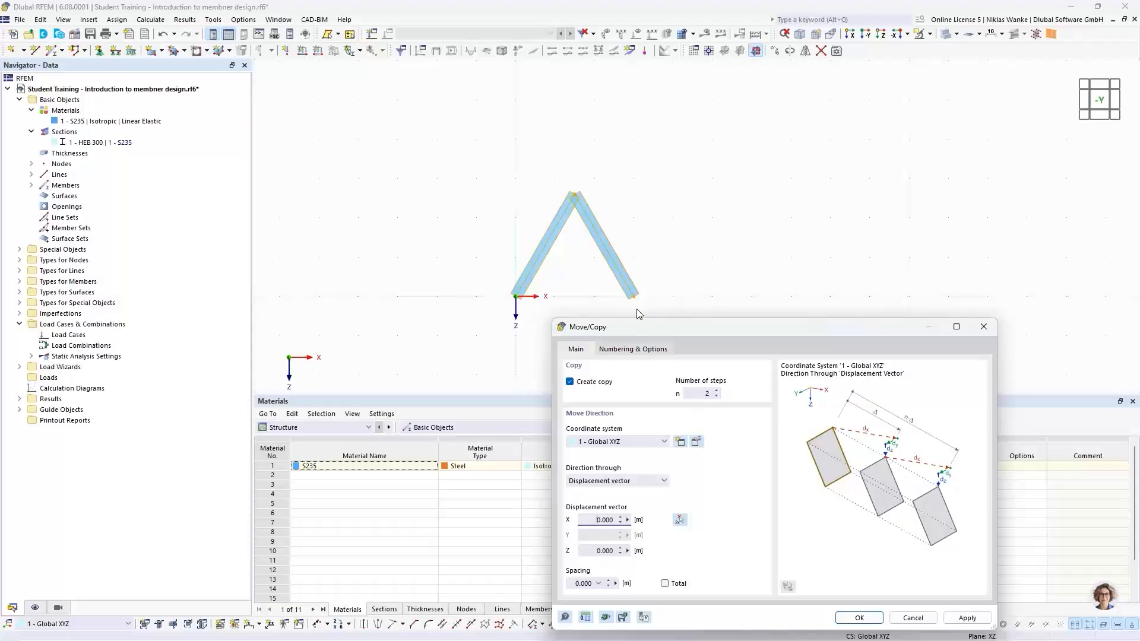
drag(754, 325, 744, 237)
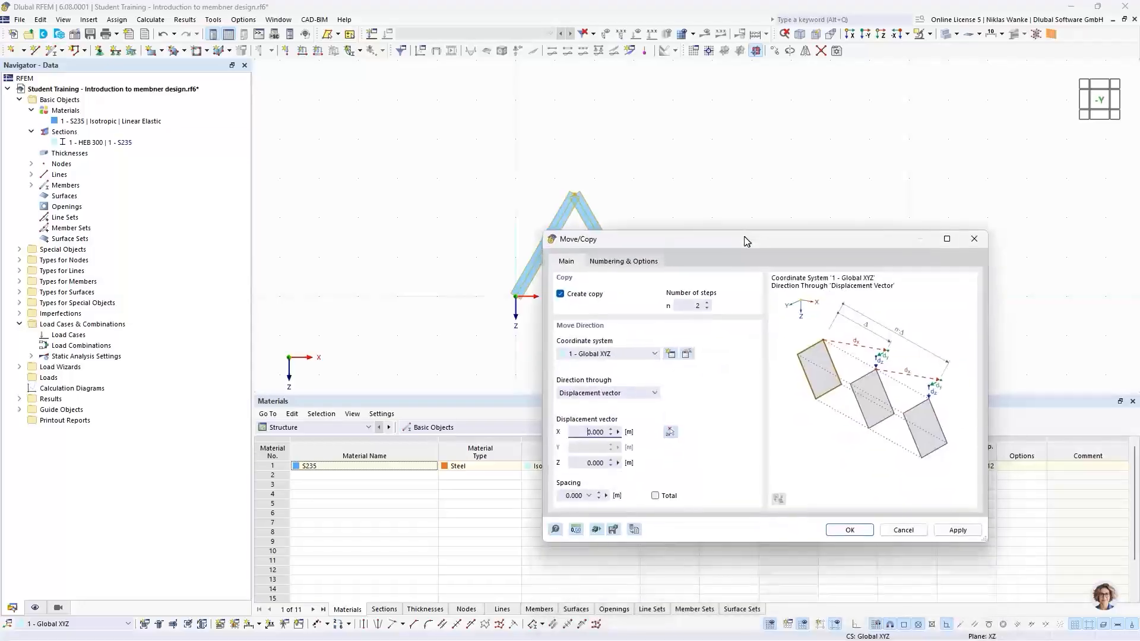
click(669, 433)
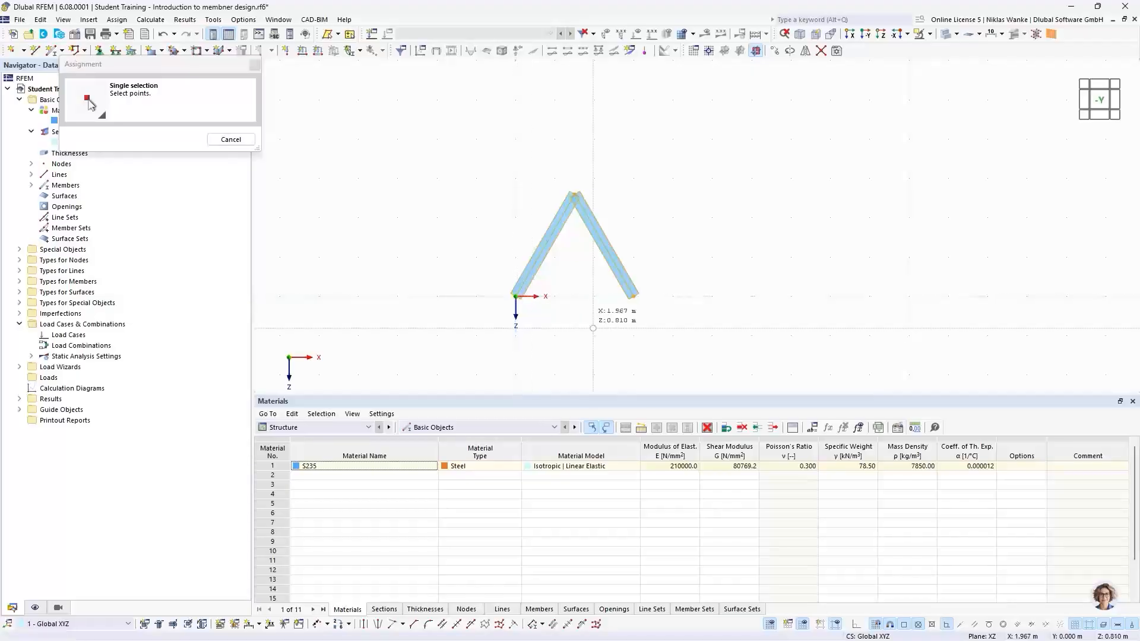
click(633, 296)
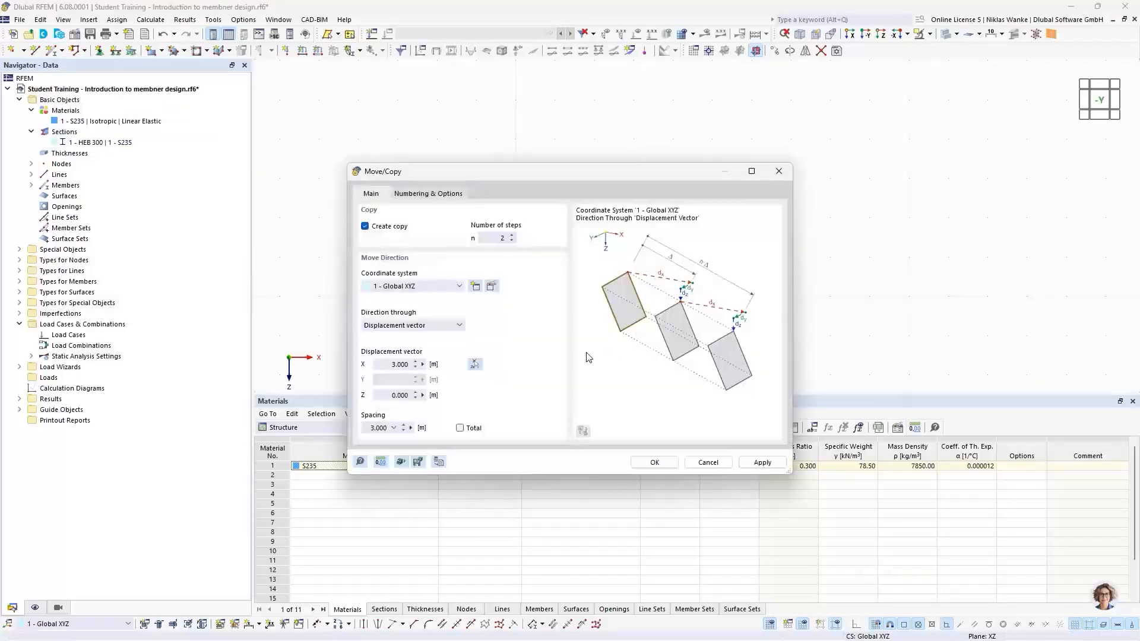
click(387, 365)
drag(389, 363, 429, 364)
click(651, 465)
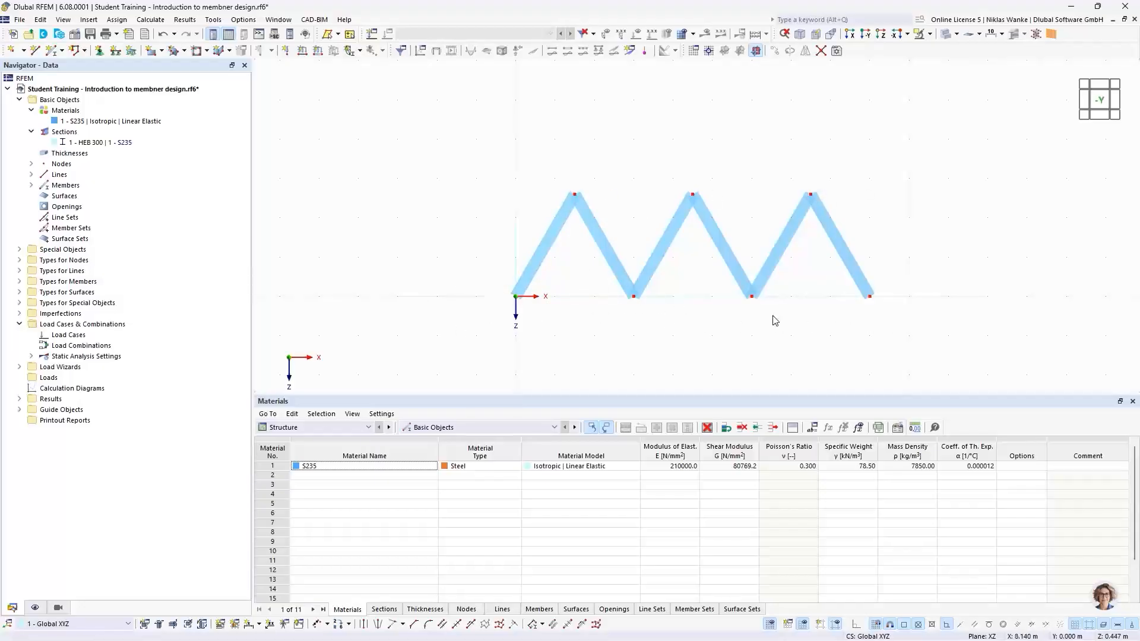
Draw a single truss member as the top chord connecting the first and last top nodes.
click(62, 49)
click(77, 68)
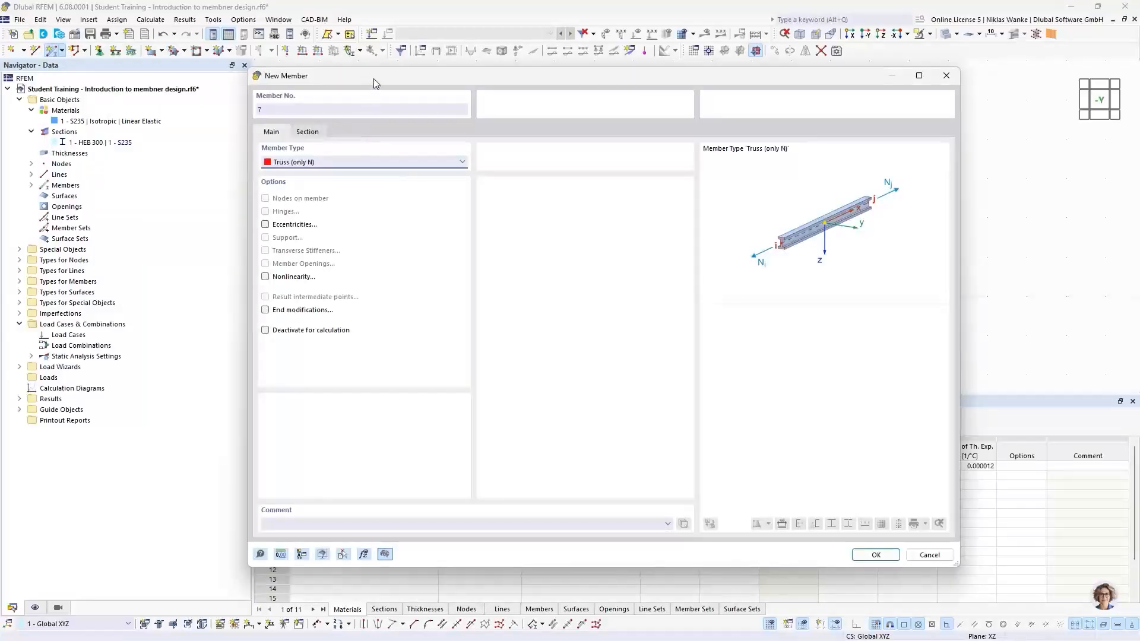
drag(374, 79, 389, 92)
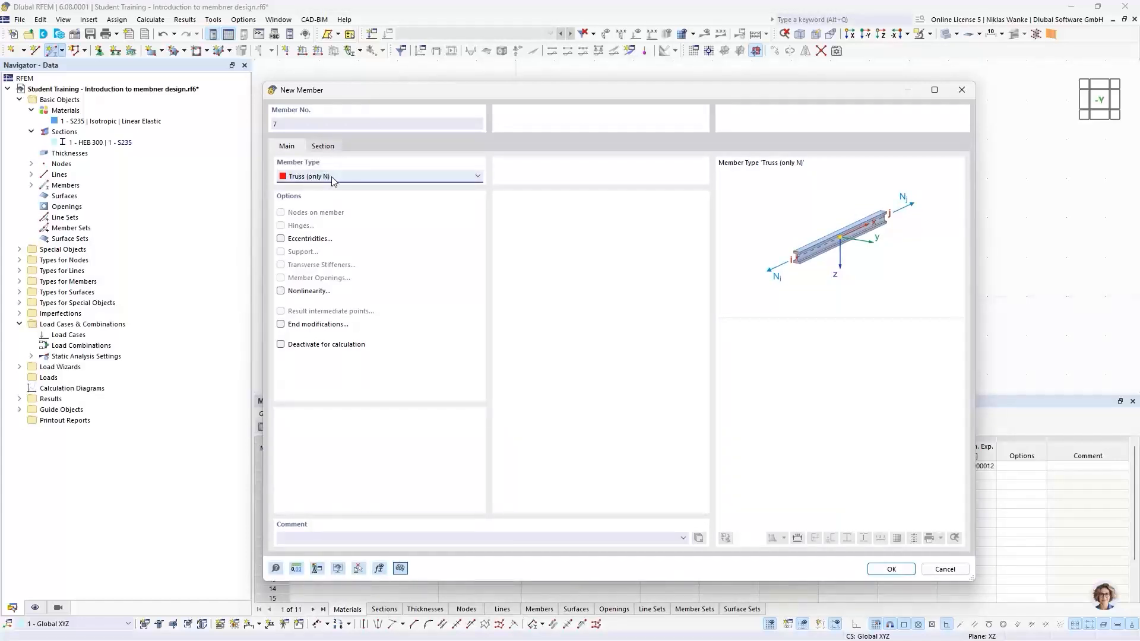
click(324, 146)
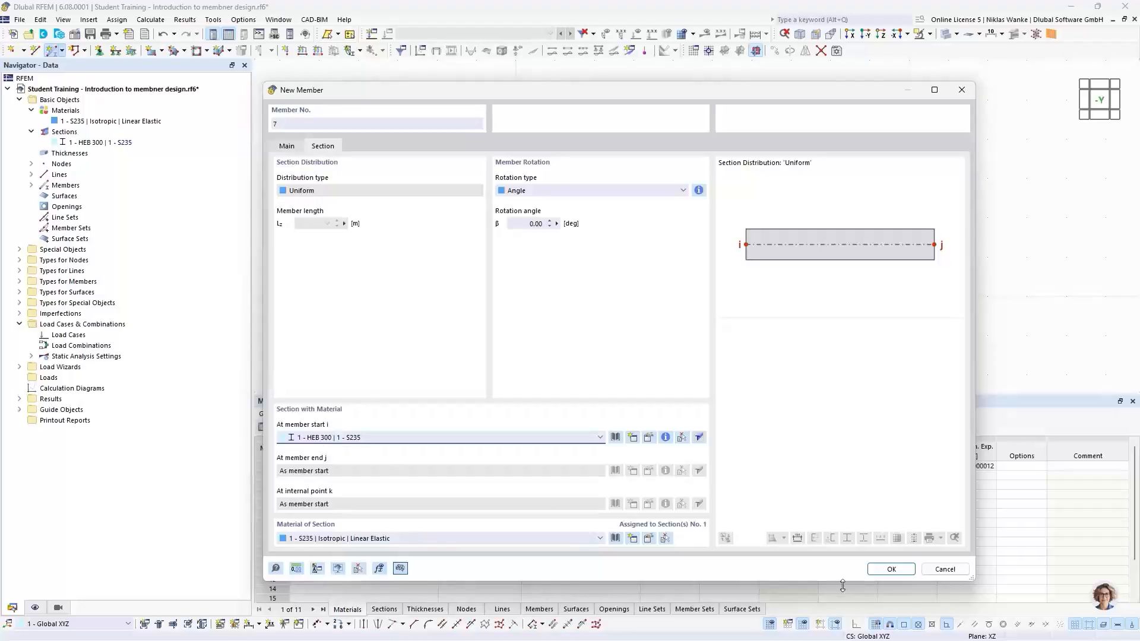
click(893, 569)
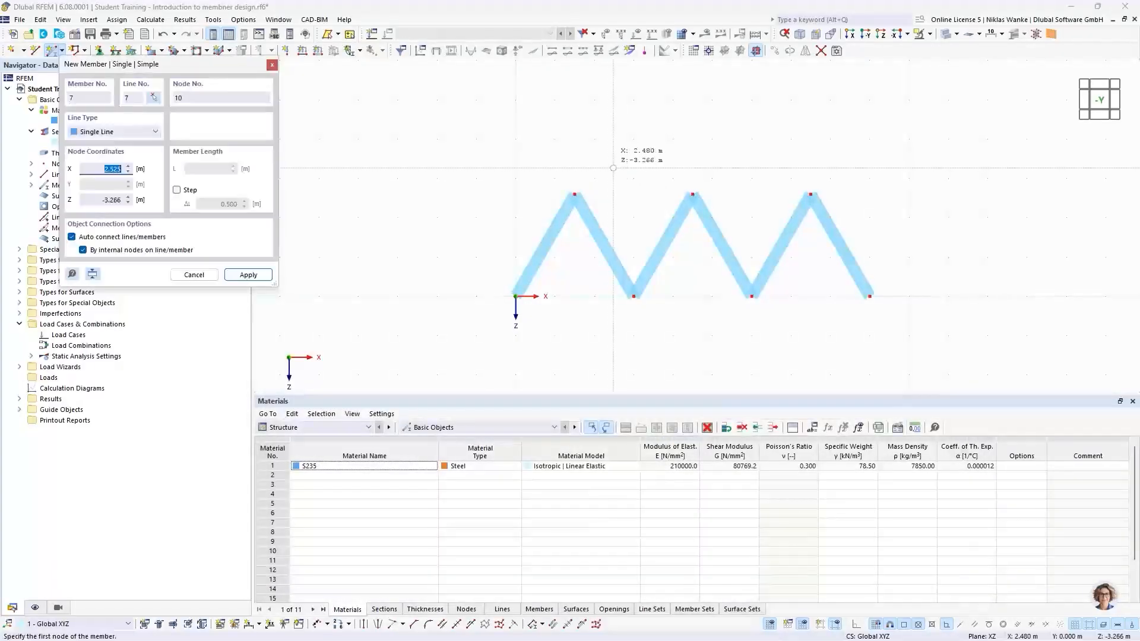
click(575, 194)
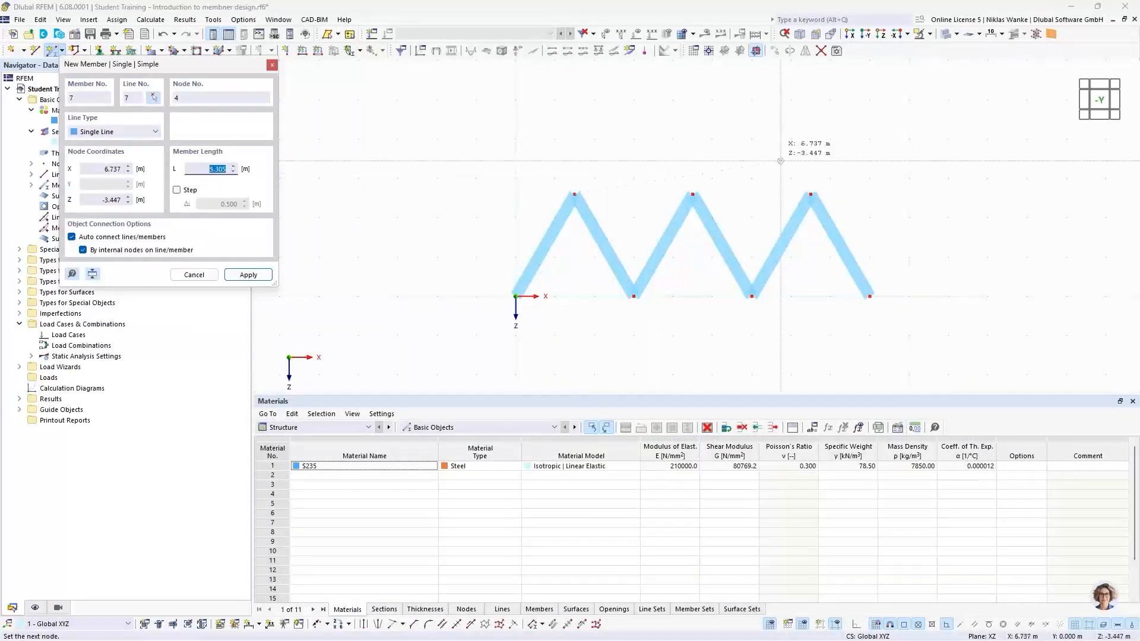
click(813, 181)
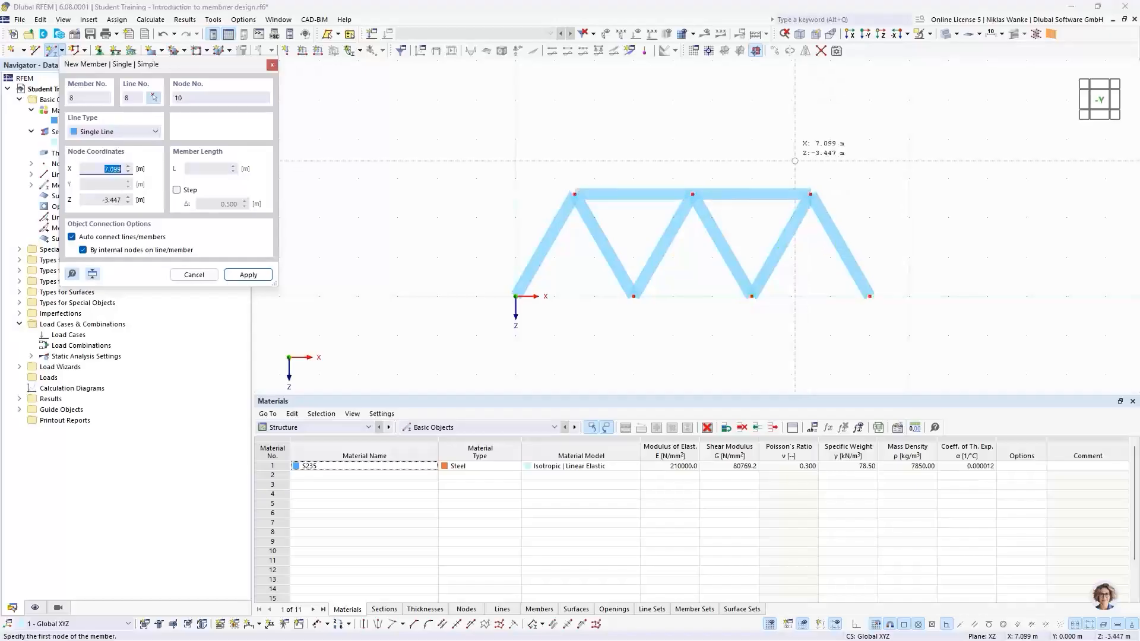
Draw the 9 m bottom chord from the origin to the end node and connect members at intersections.
click(515, 296)
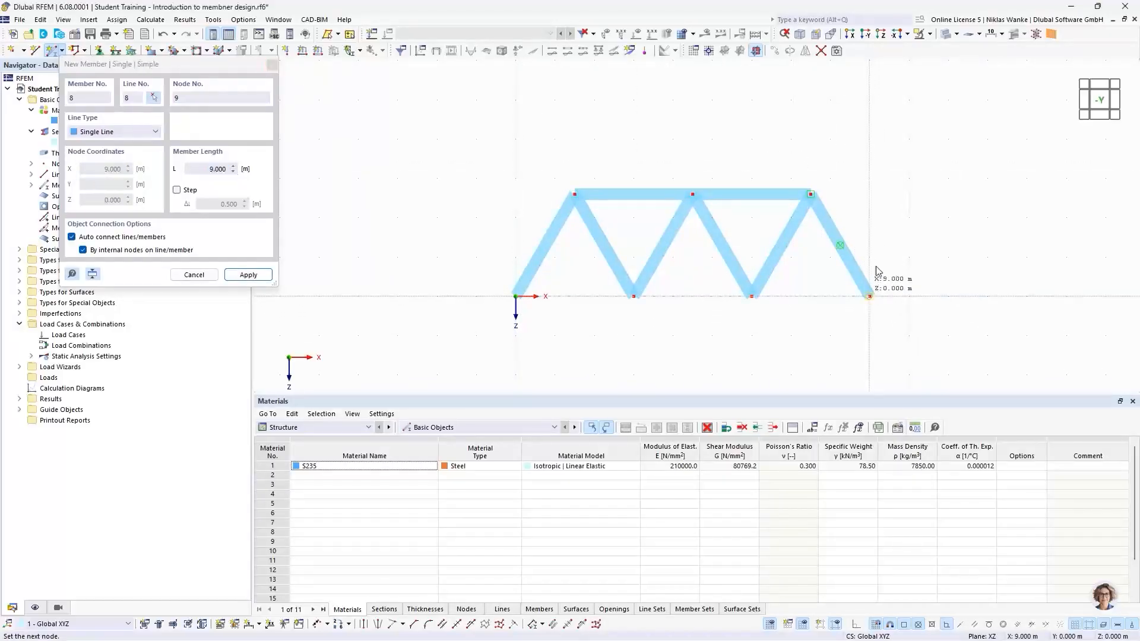
click(869, 296)
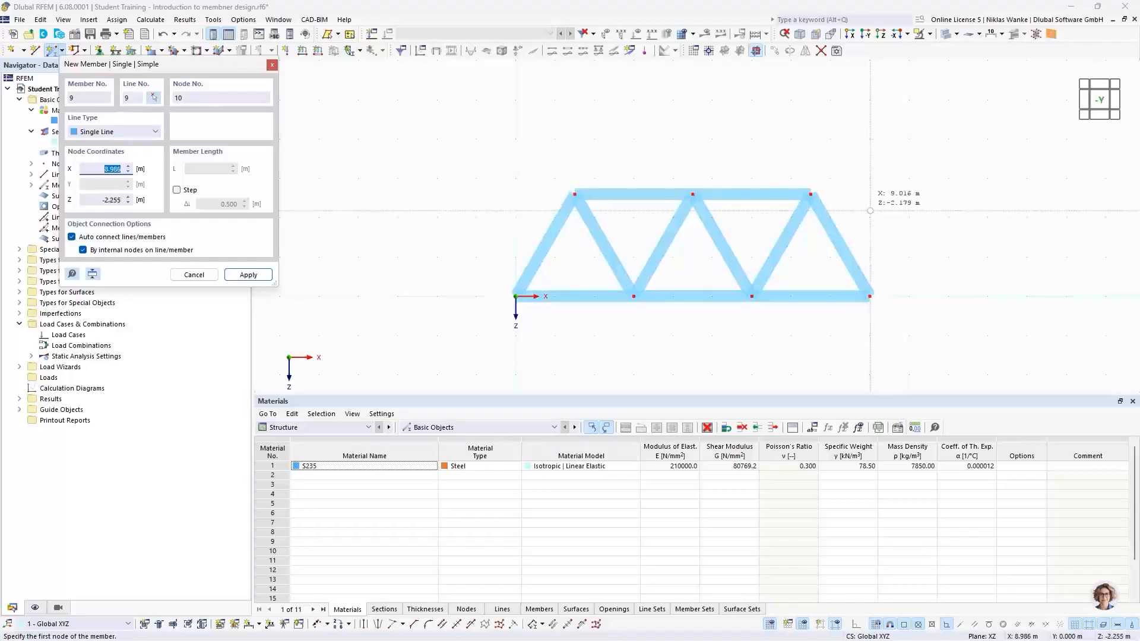
key(Escape)
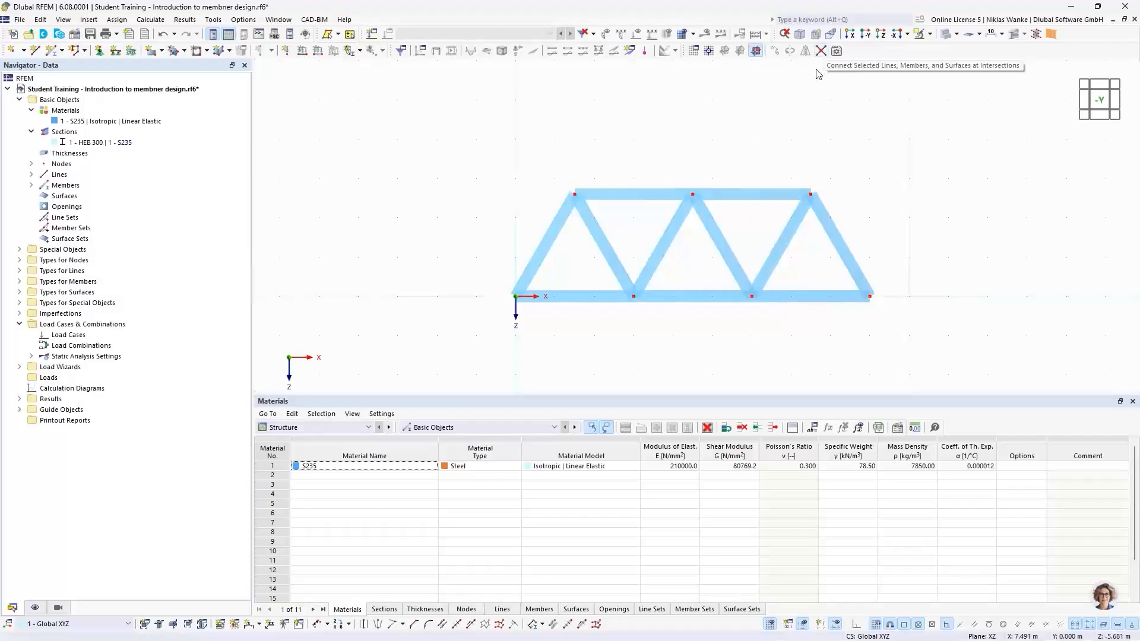
click(821, 51)
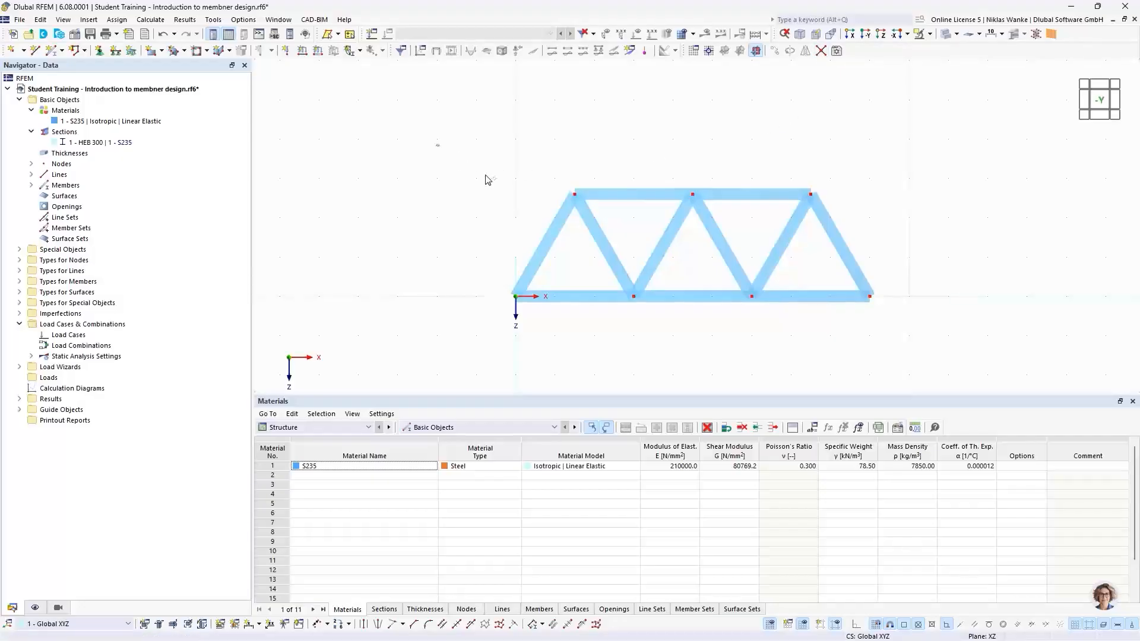
Dimension the length of the first diagonal member, placing the dimension on the second plane.
drag(485, 179, 967, 335)
middle_drag(496, 247, 465, 237)
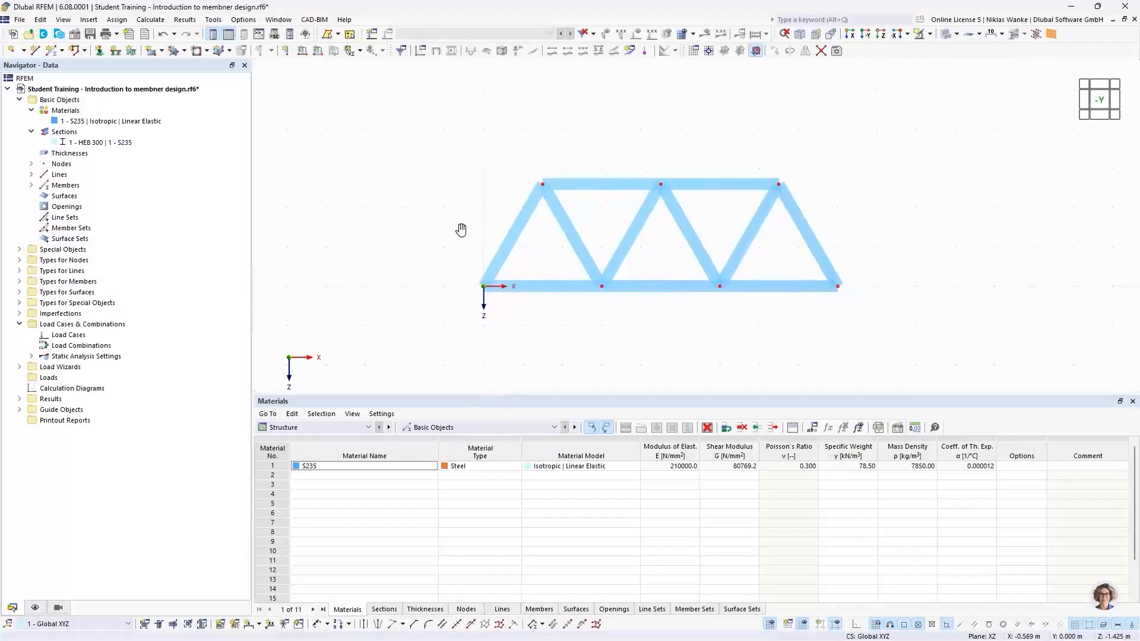
click(260, 624)
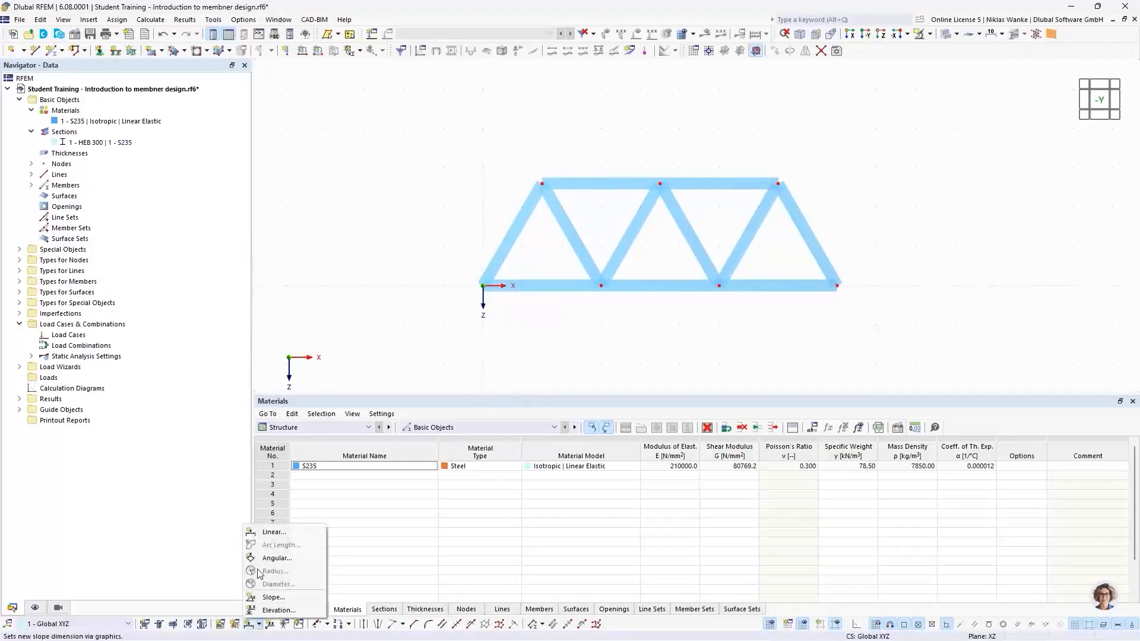
click(270, 533)
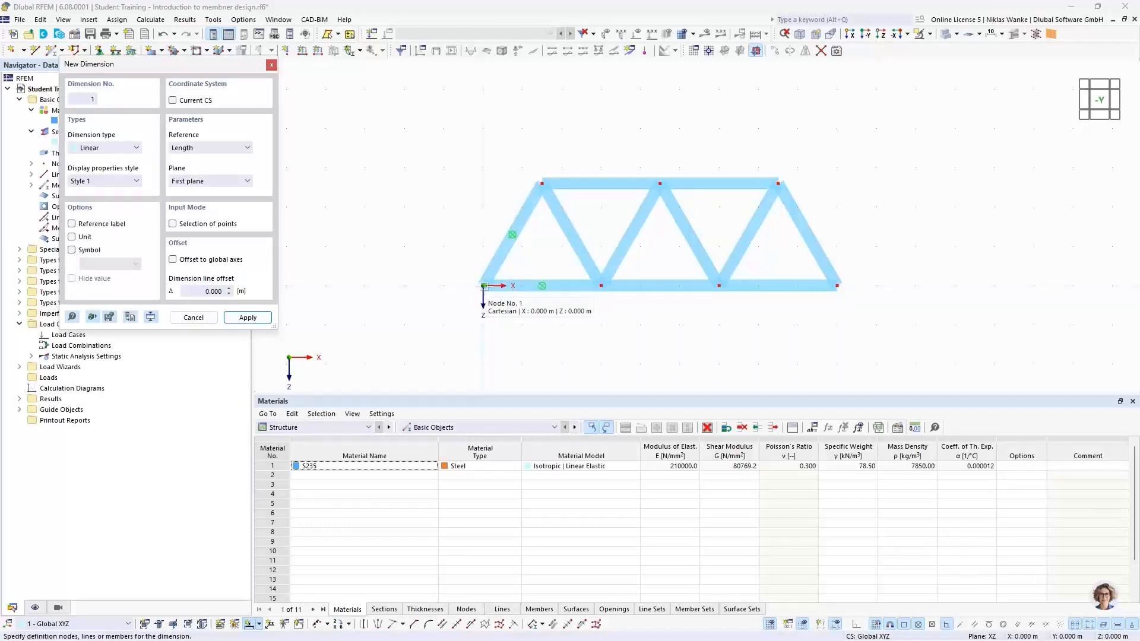
click(504, 249)
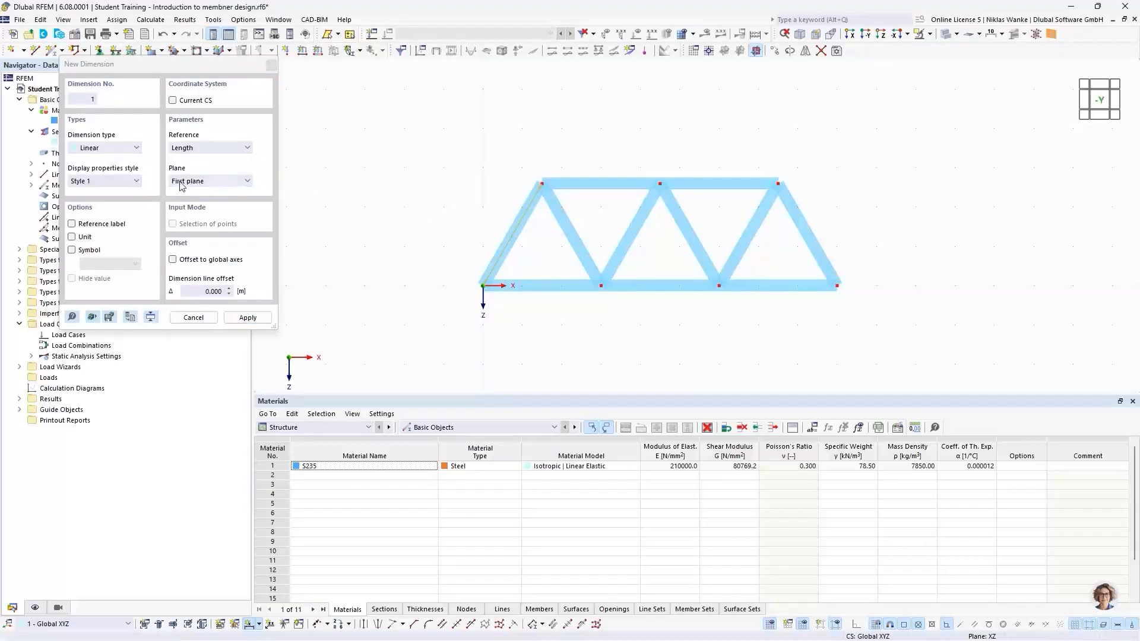
click(208, 180)
click(198, 201)
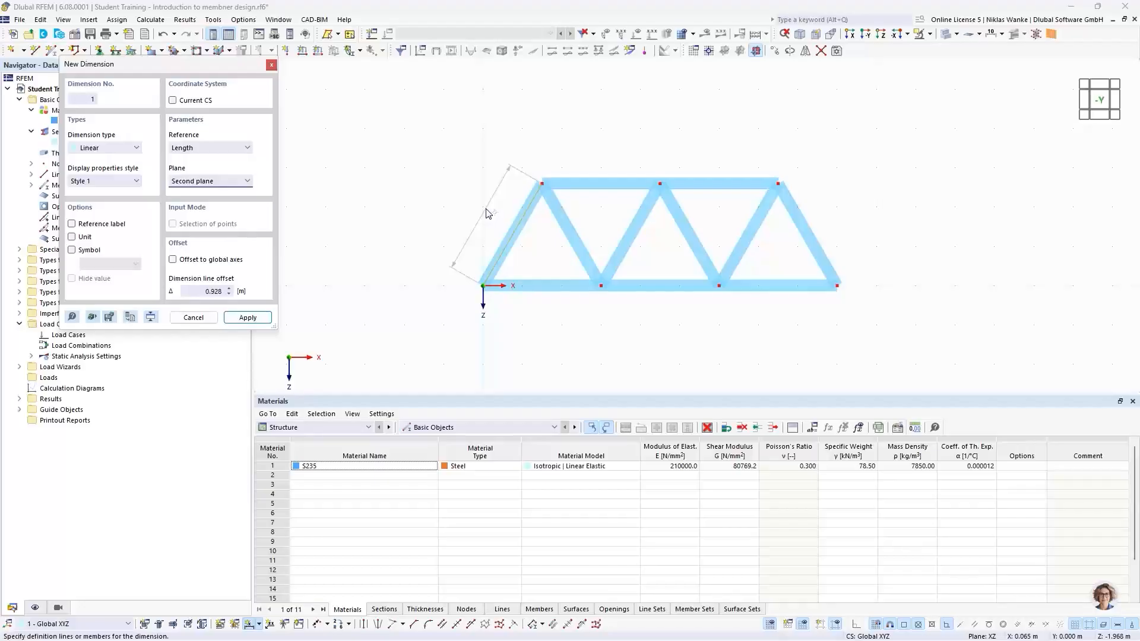
click(486, 220)
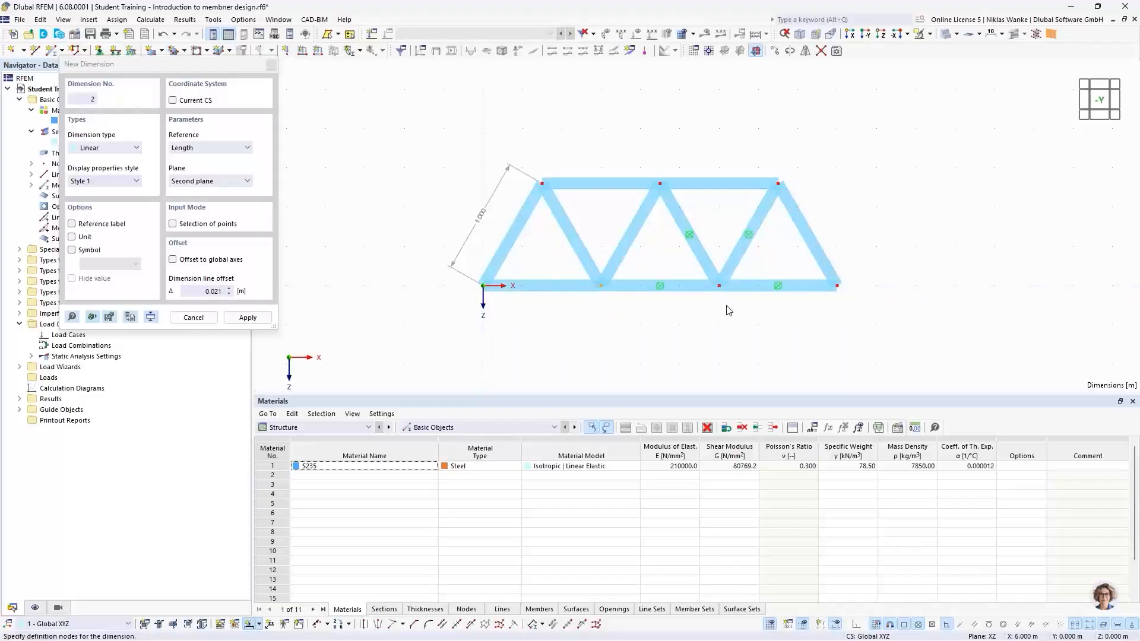
Dimension the bottom chord segments between its nodes up to the end node, placing the line below the truss.
click(837, 286)
click(775, 326)
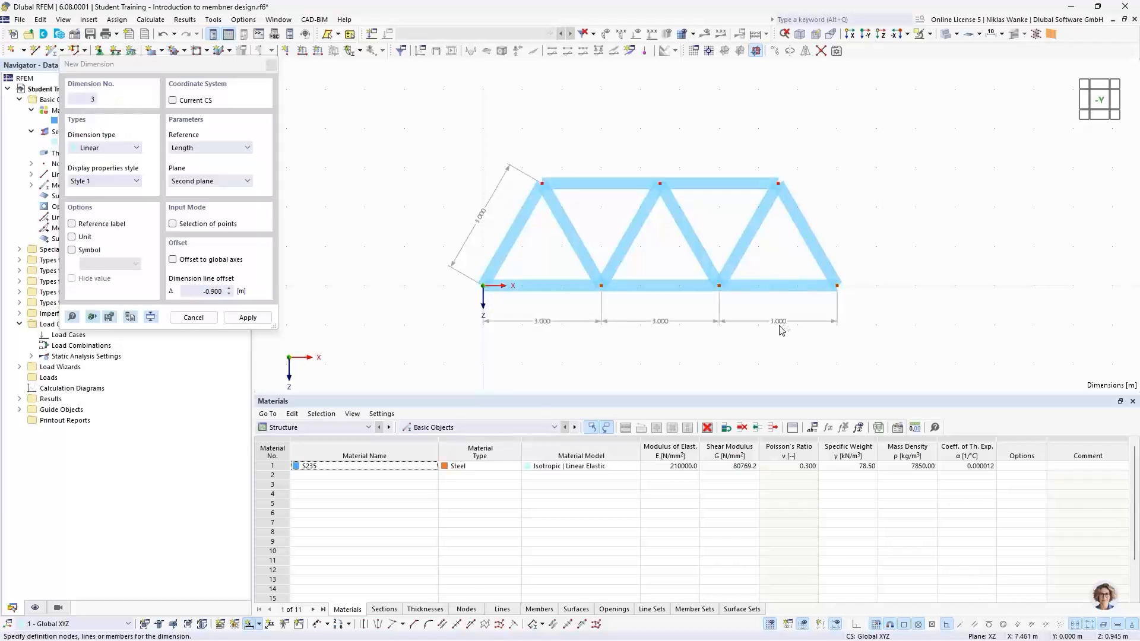
key(Escape)
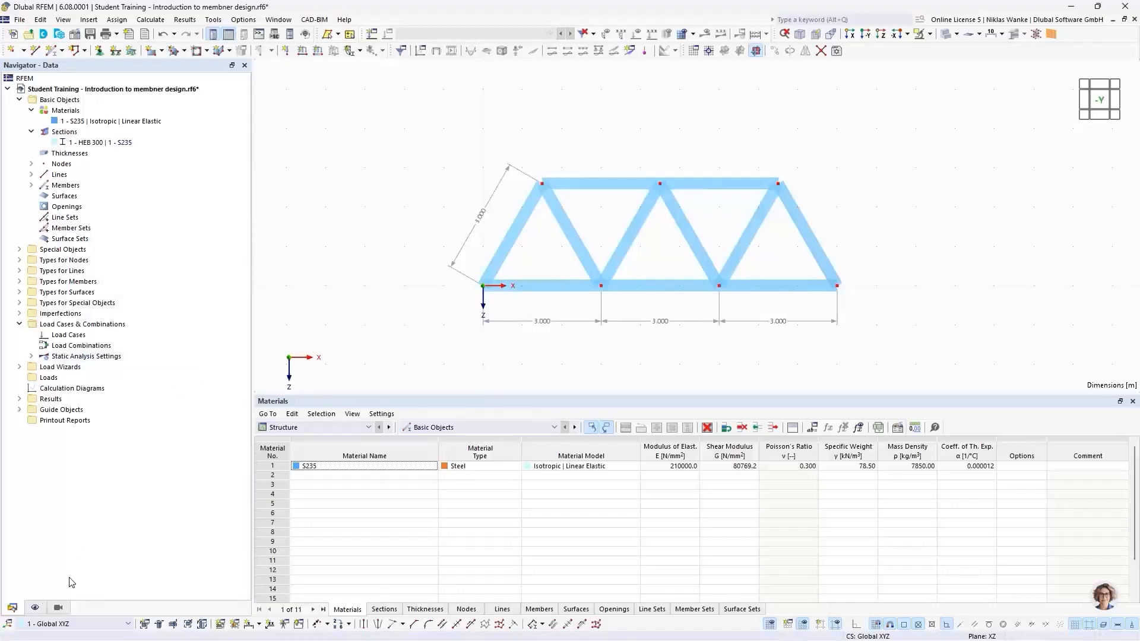
Hide the global coordinate system axes displayed at the zero point in the display settings.
click(37, 607)
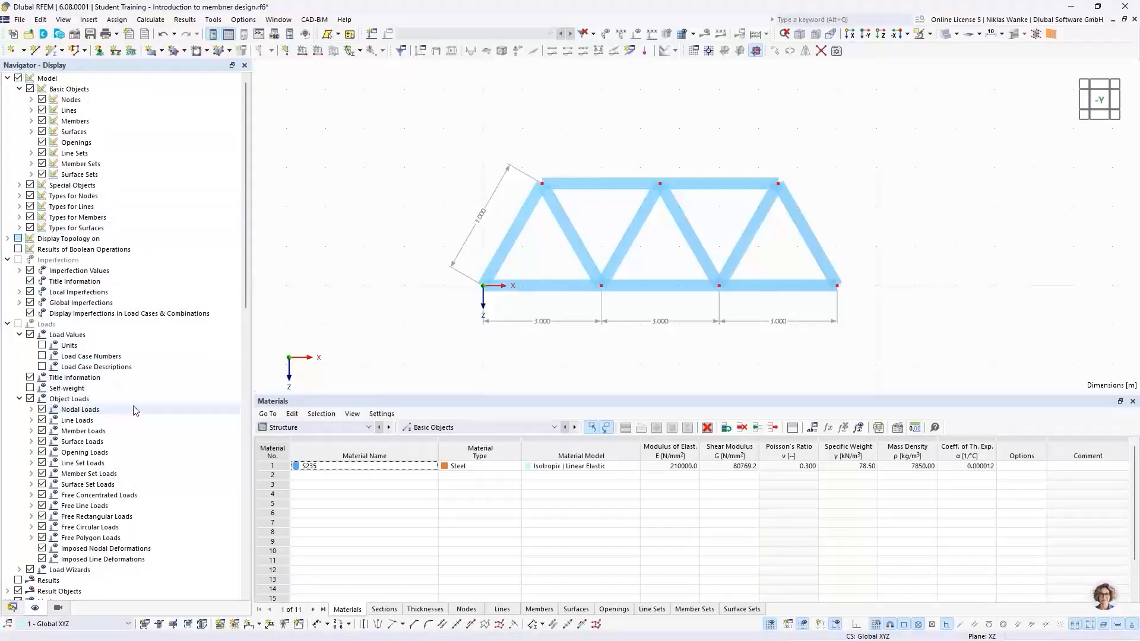
mouse_move(245, 222)
mouse_down()
mouse_move(248, 246)
mouse_move(247, 229)
mouse_up()
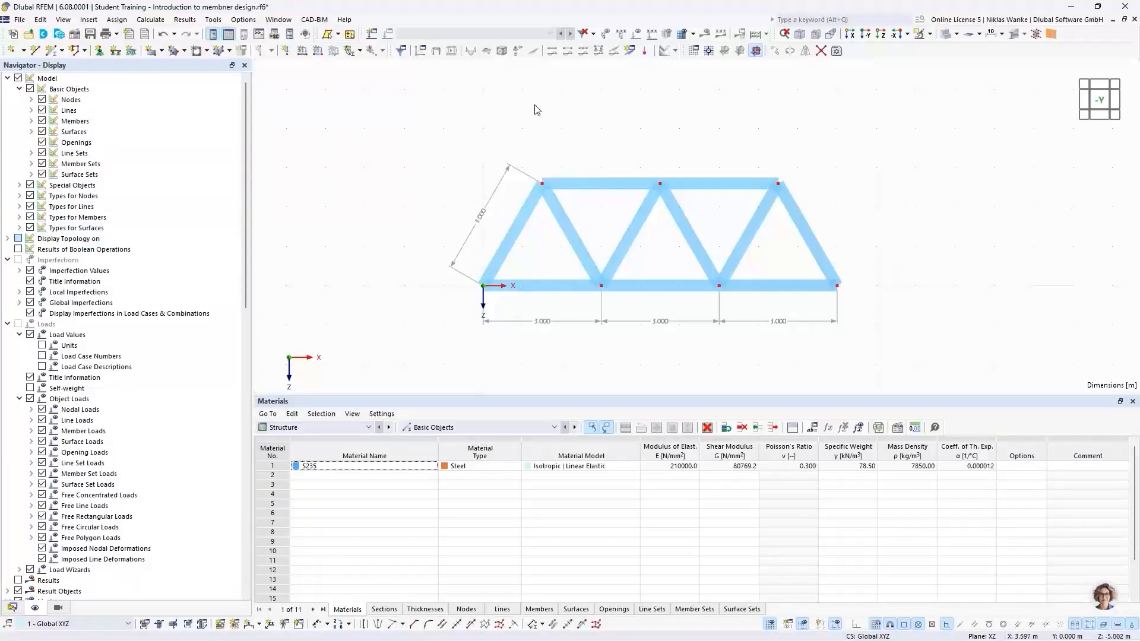
scroll(113, 381, down, 11)
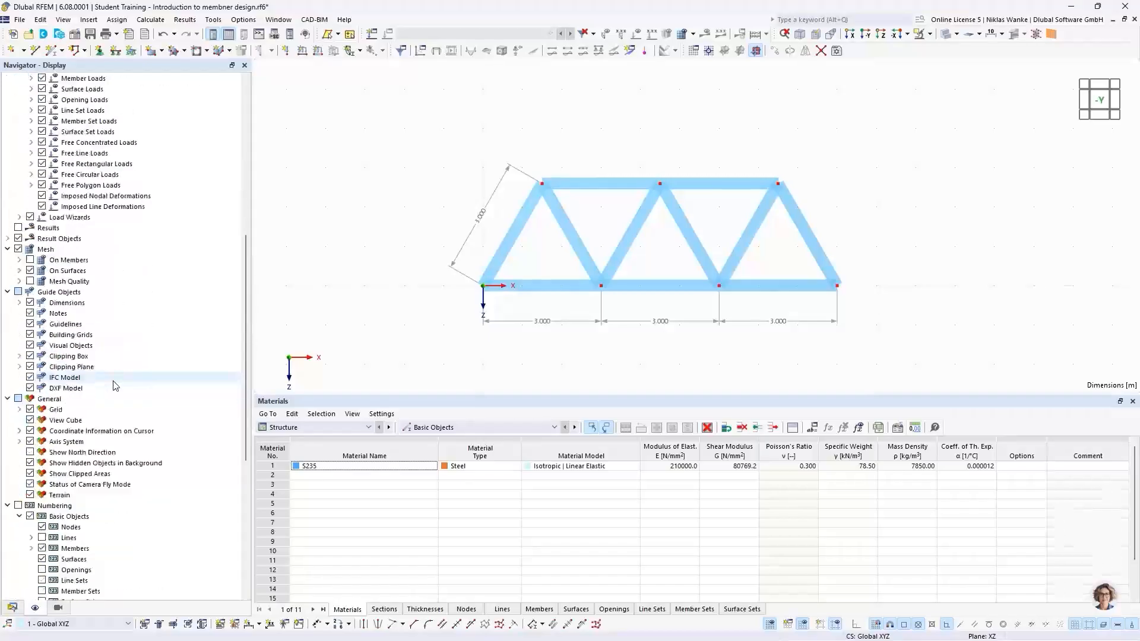
scroll(115, 385, down, 4)
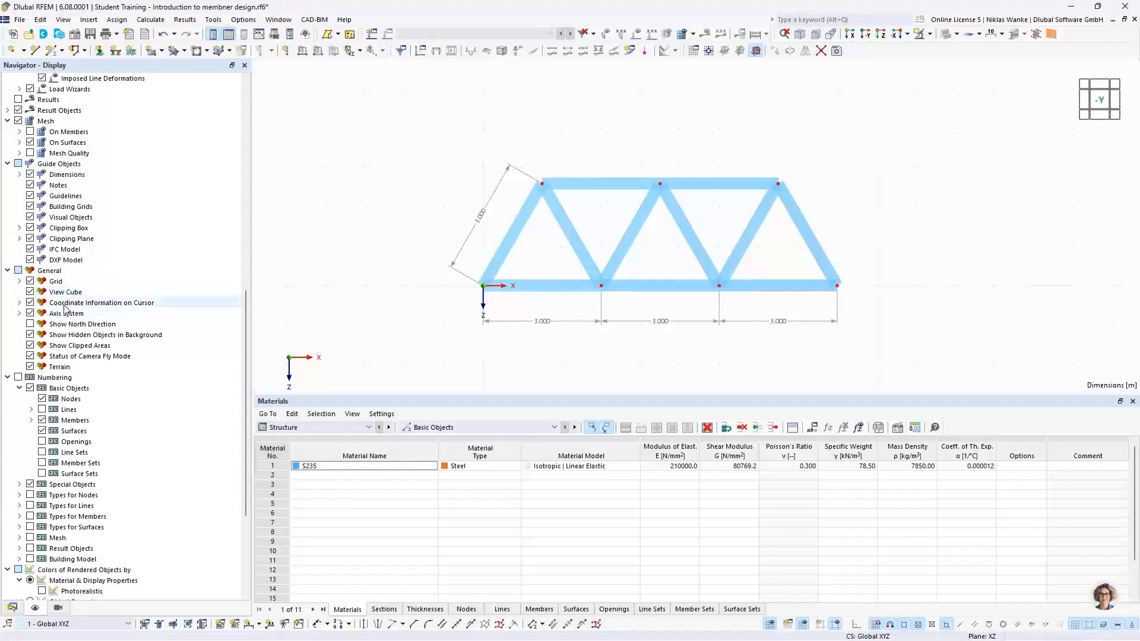
click(21, 303)
click(22, 303)
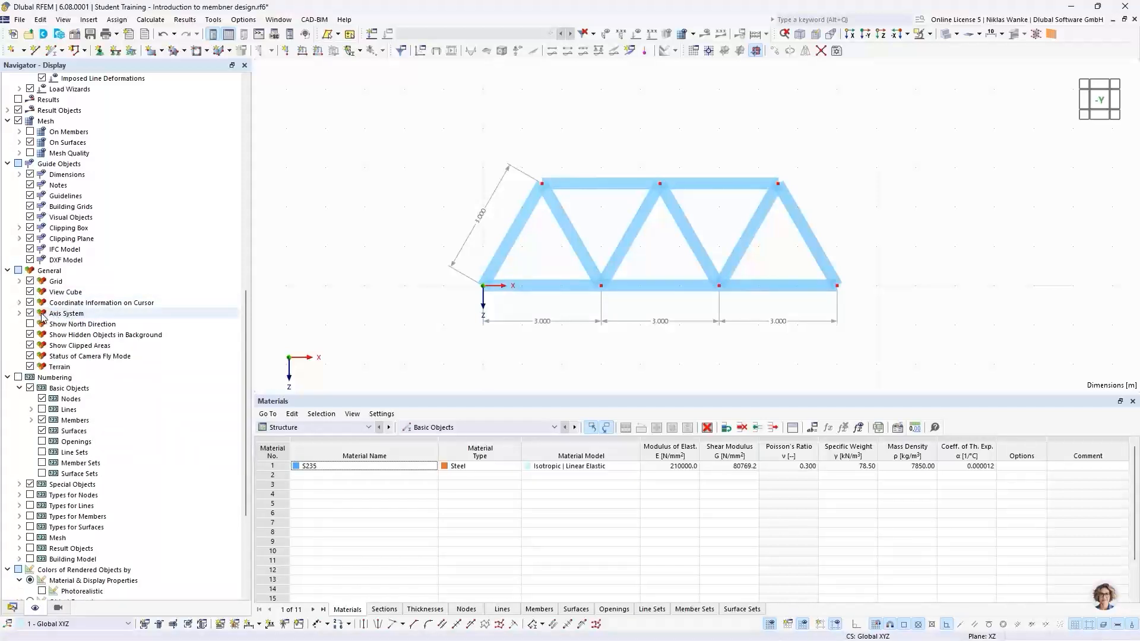
click(19, 314)
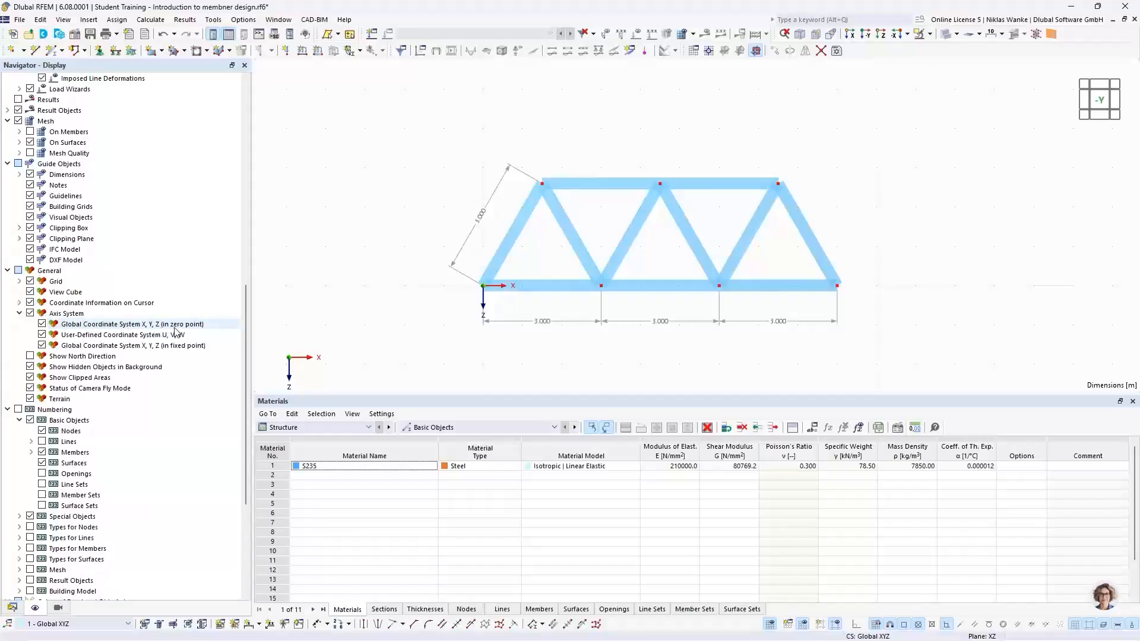
click(41, 324)
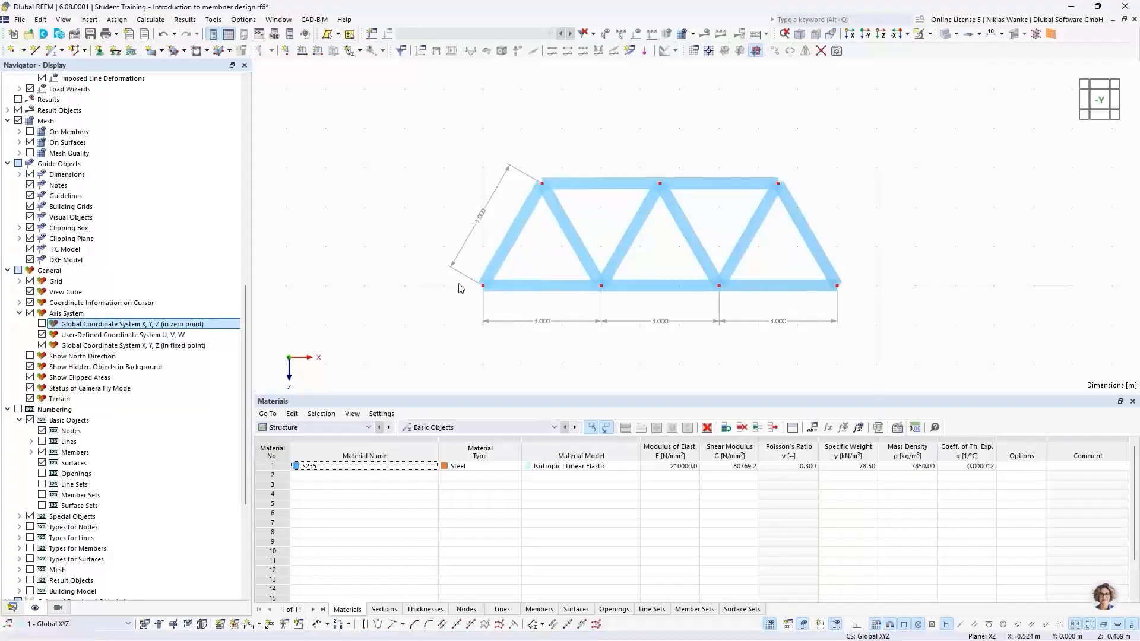
click(41, 324)
Assign nodal support 1 Gelenkig to the two bottom end nodes of the truss.
click(100, 51)
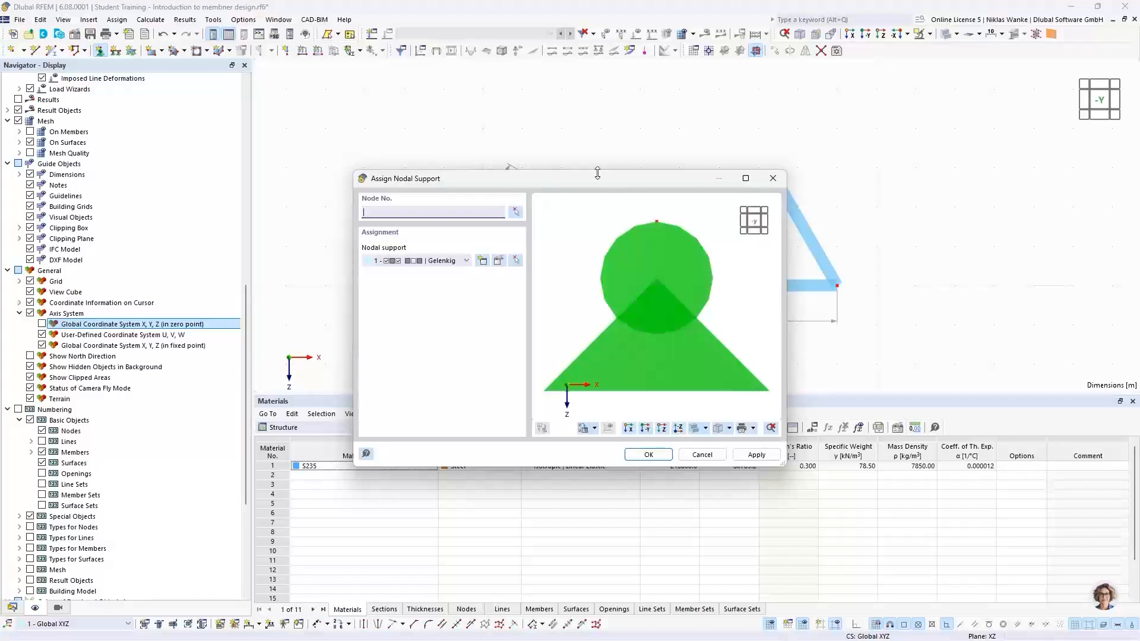
click(442, 262)
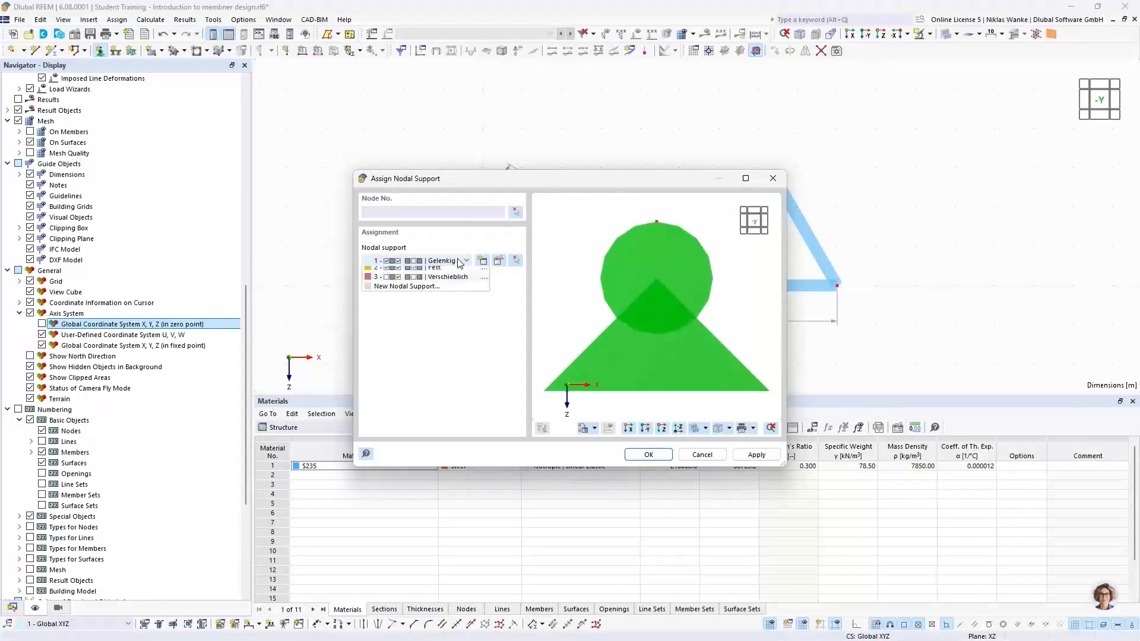
click(451, 264)
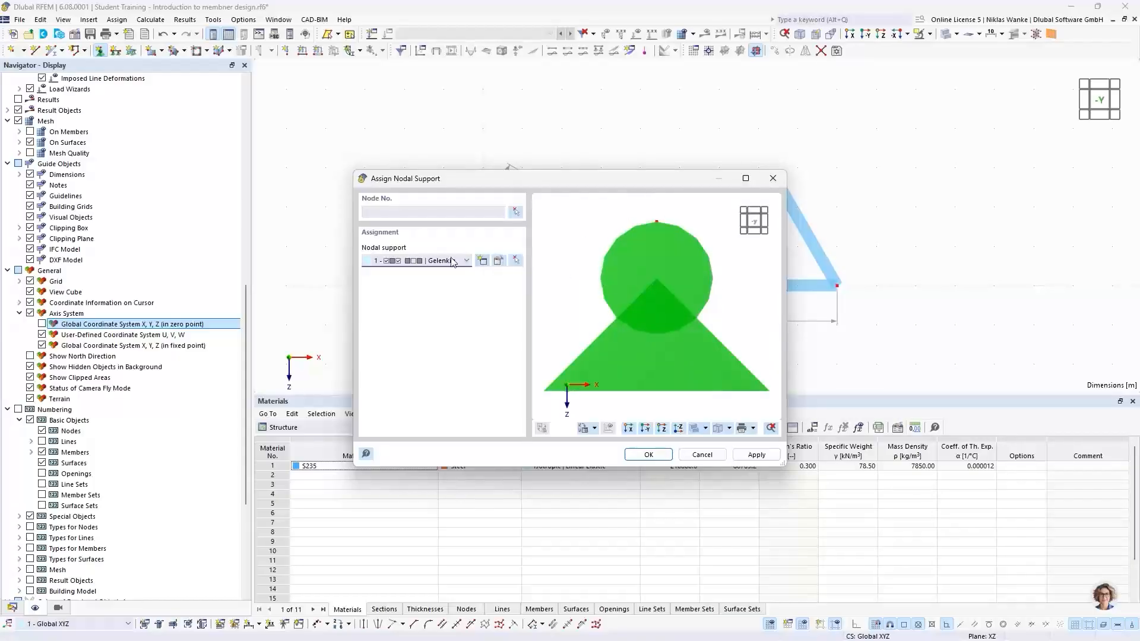
click(498, 260)
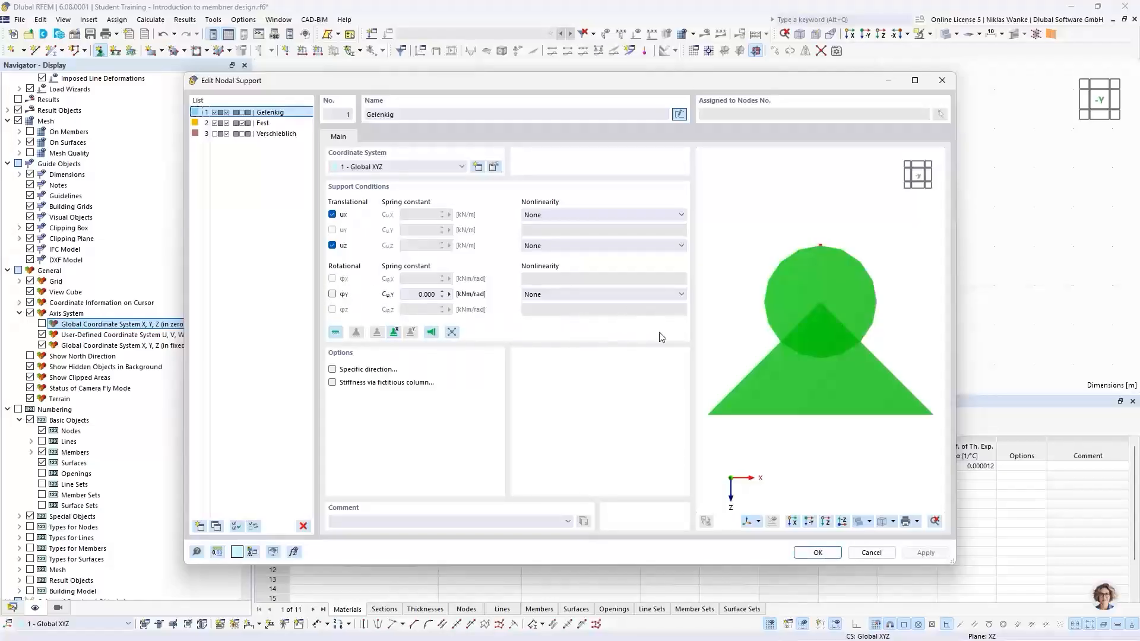
click(817, 553)
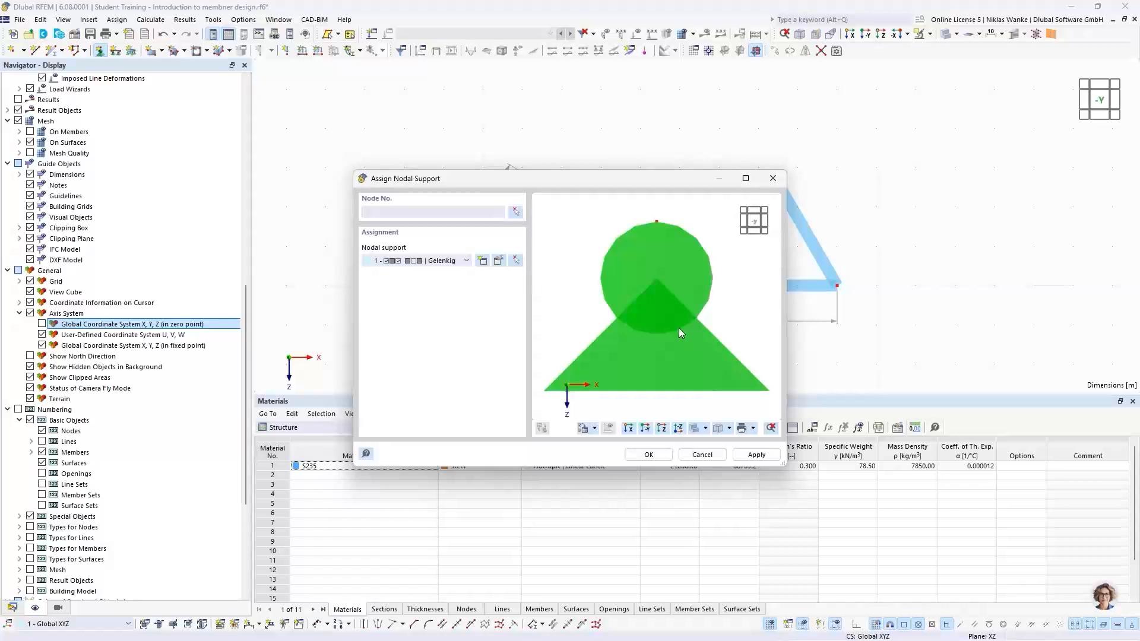
click(647, 455)
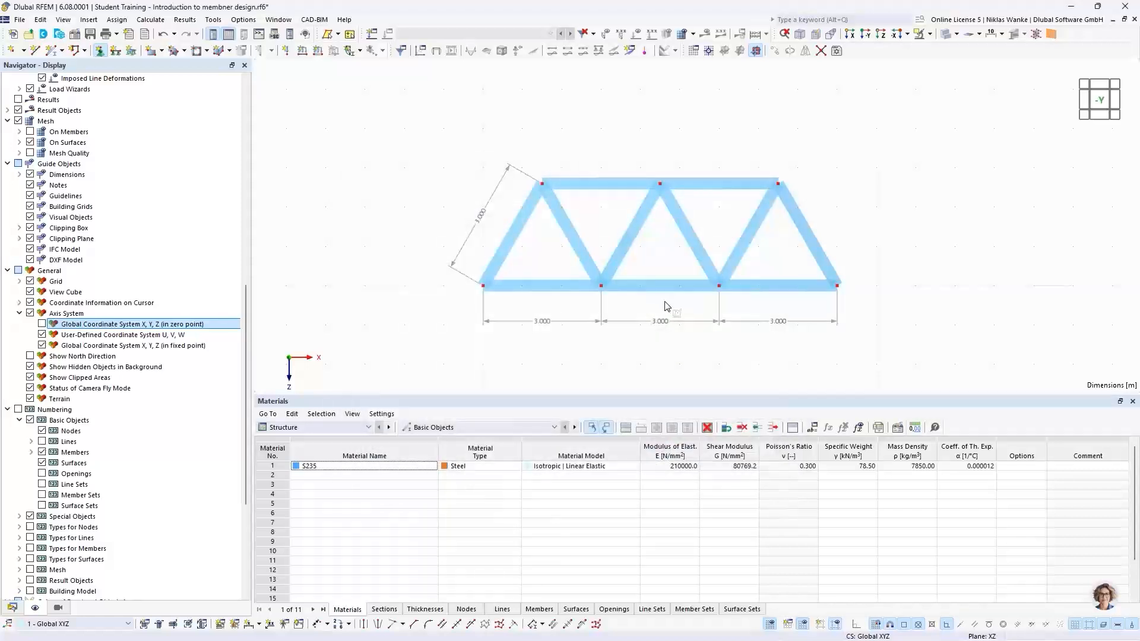
click(483, 286)
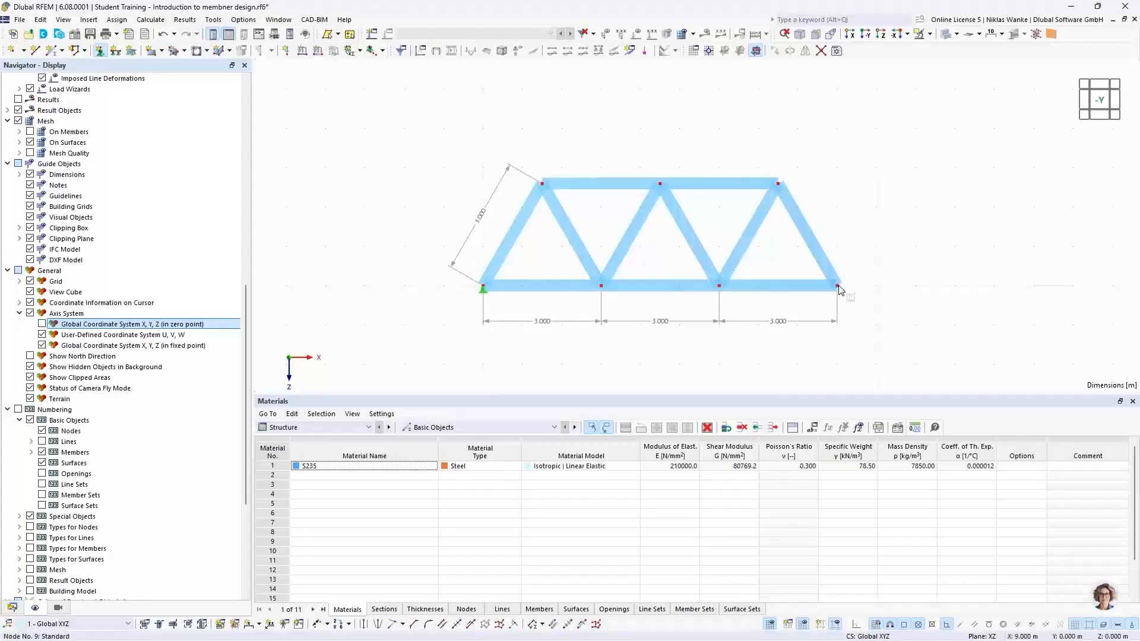
click(837, 287)
key(Escape)
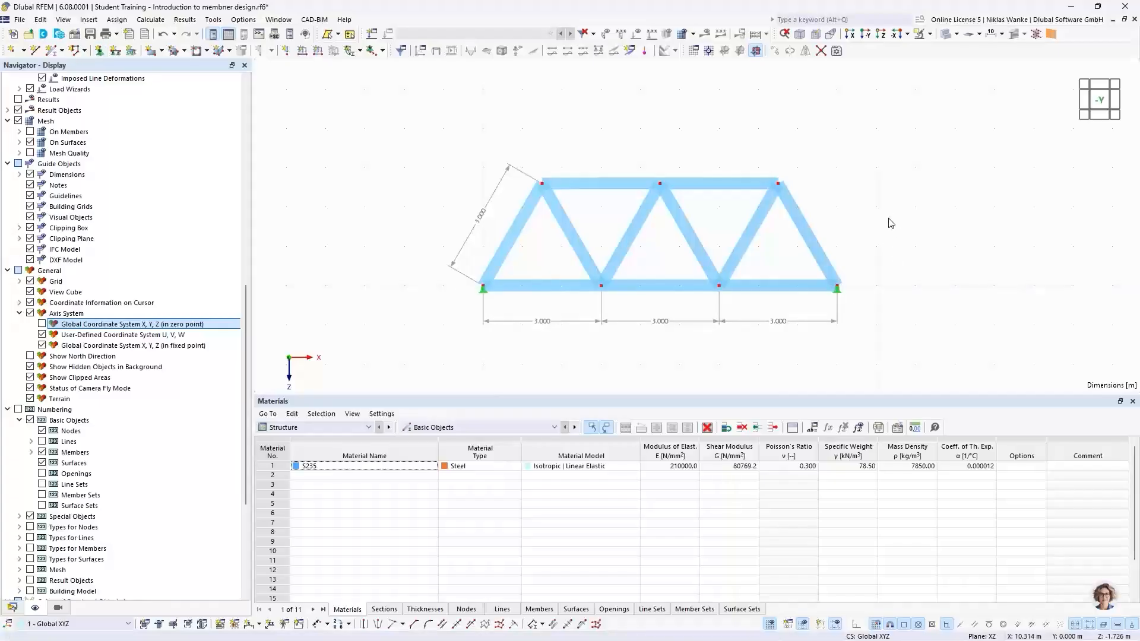
Enlarge the display size of the nodal support symbols.
right_click(844, 297)
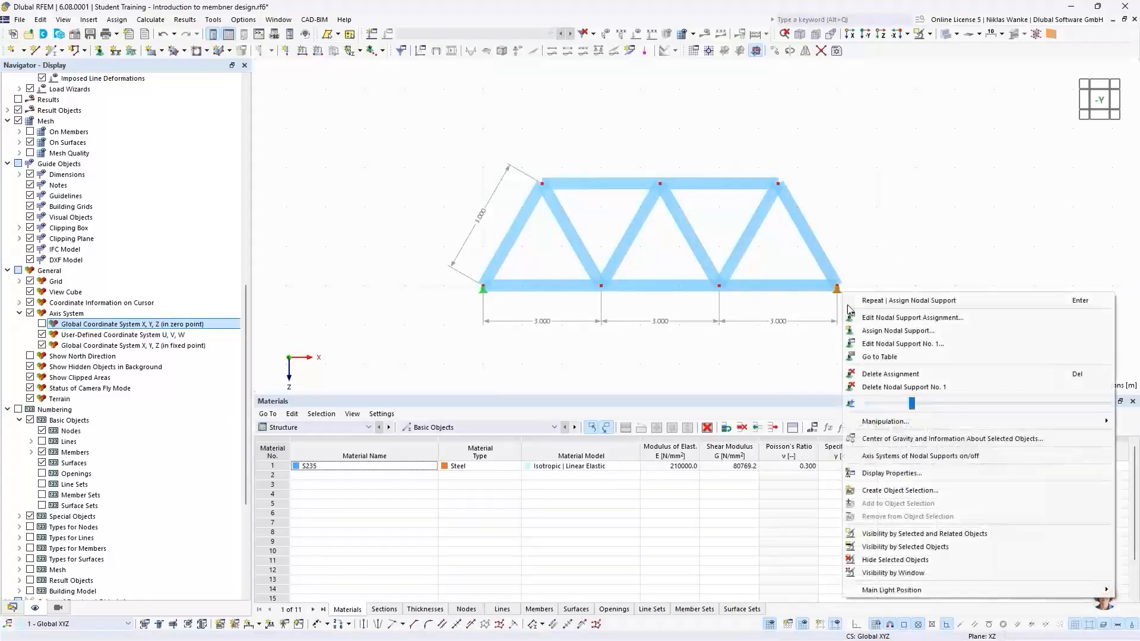
drag(908, 406, 958, 413)
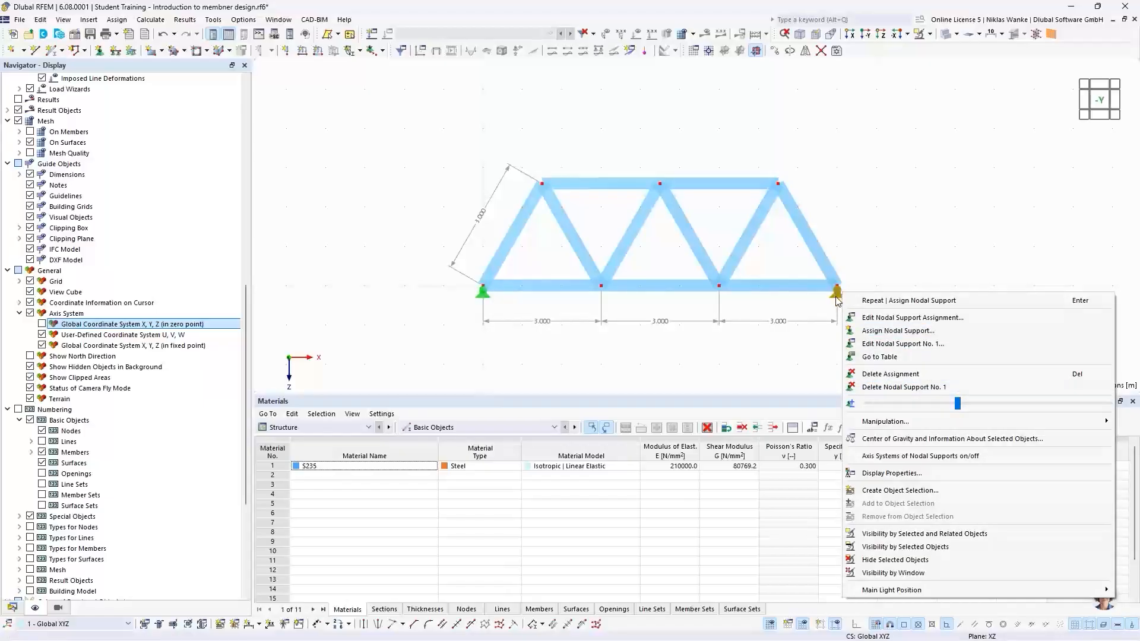
drag(958, 404, 1031, 408)
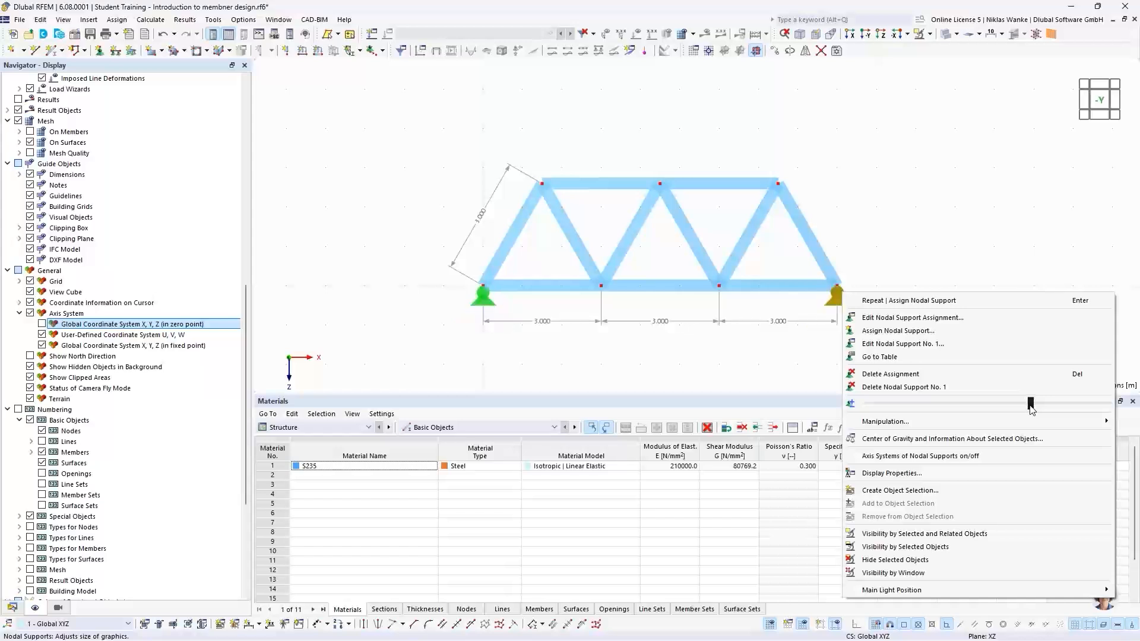
click(870, 232)
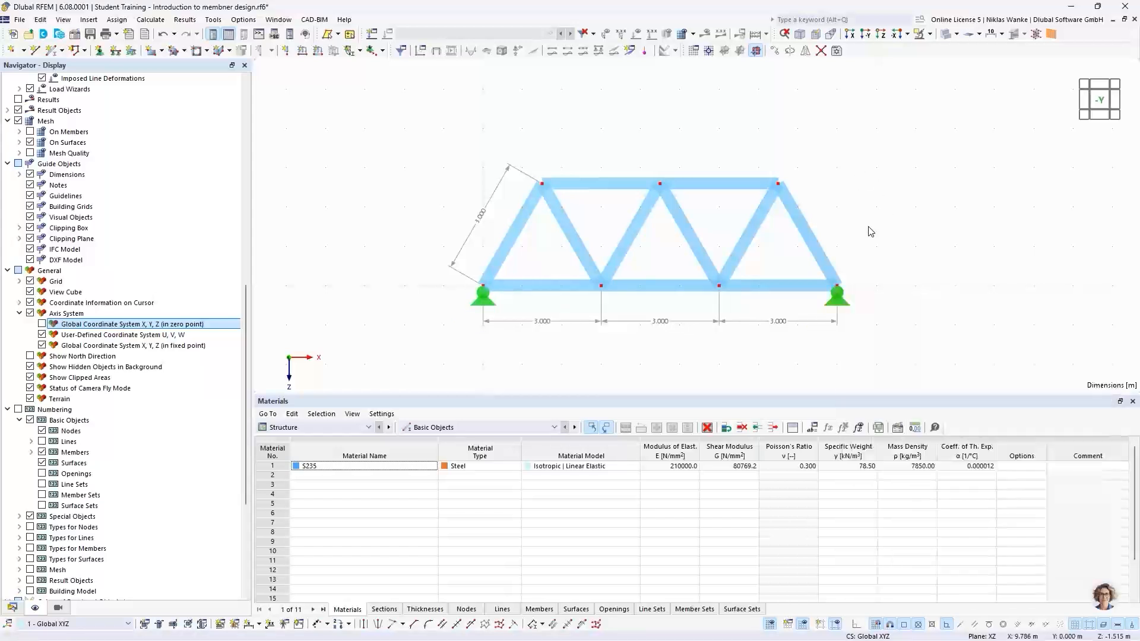
Create a new nodal support for node 9 with the X translation released and assign it.
double_click(843, 306)
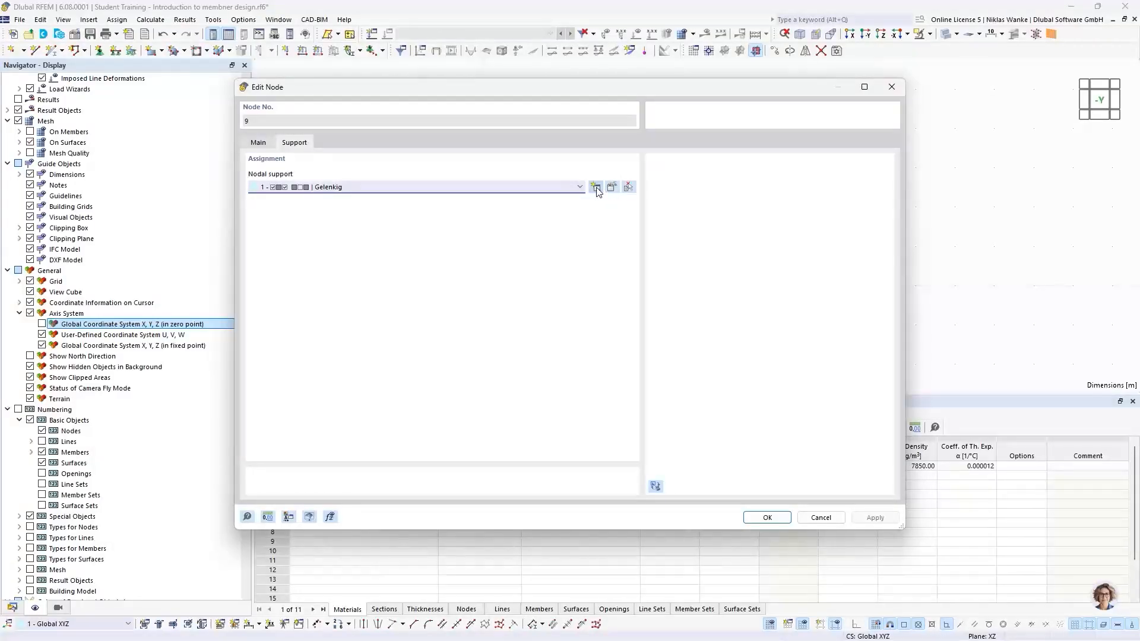
click(579, 188)
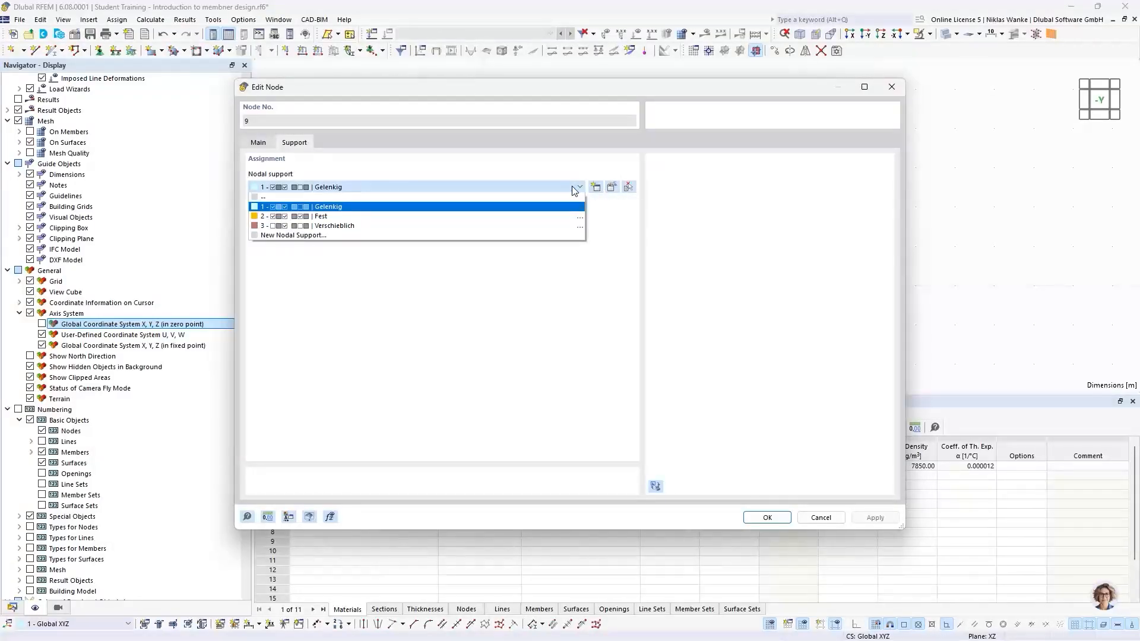
click(593, 187)
click(597, 189)
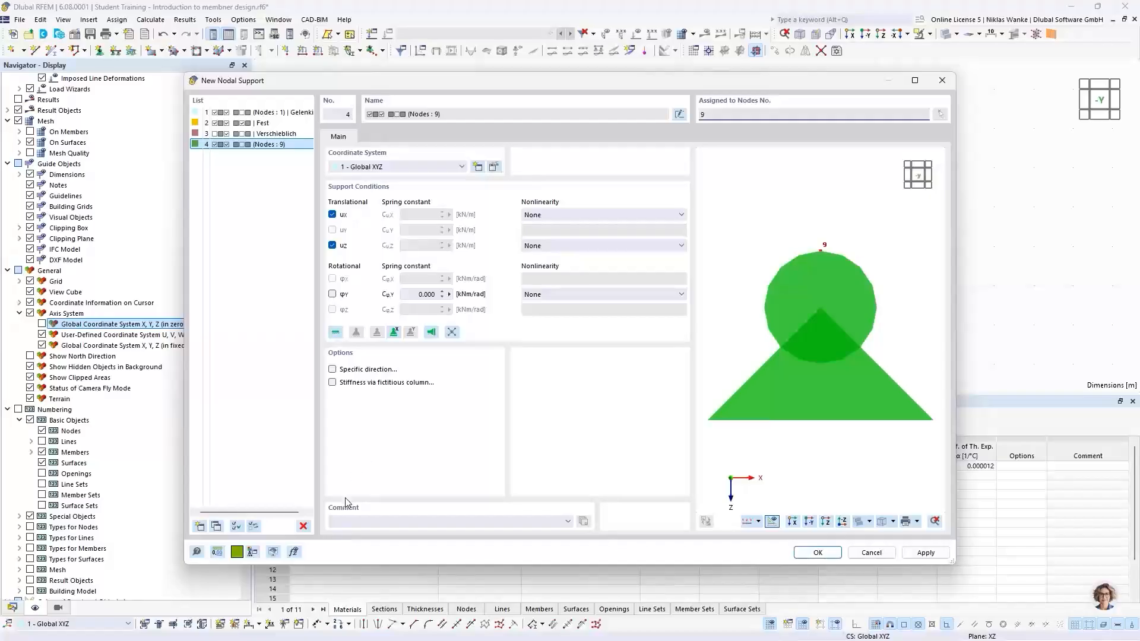
drag(488, 83, 538, 63)
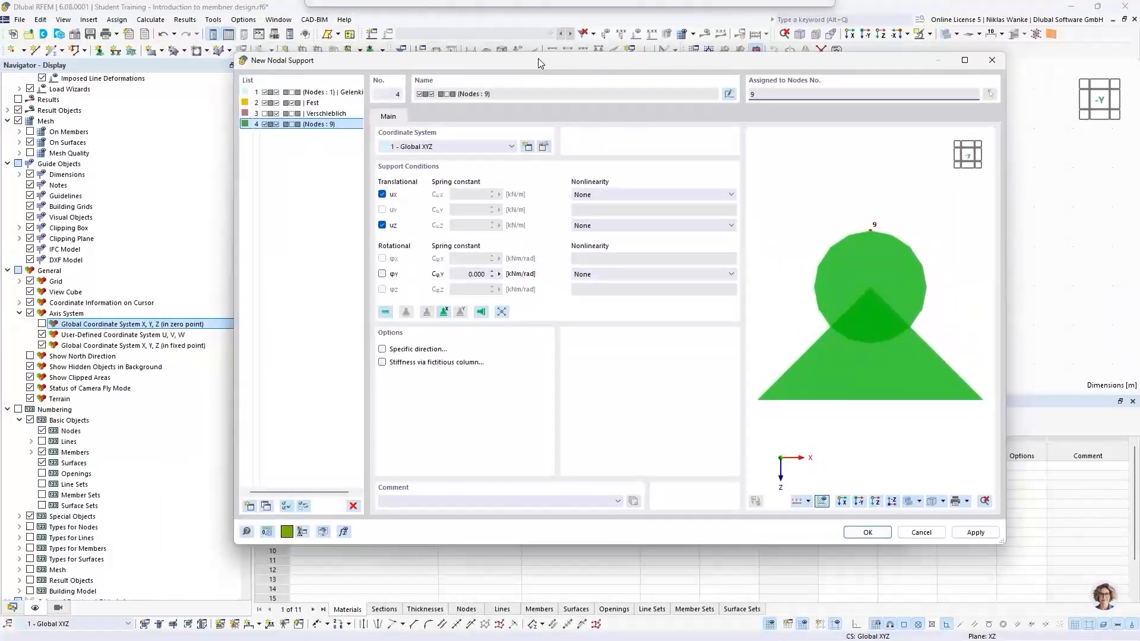
click(382, 195)
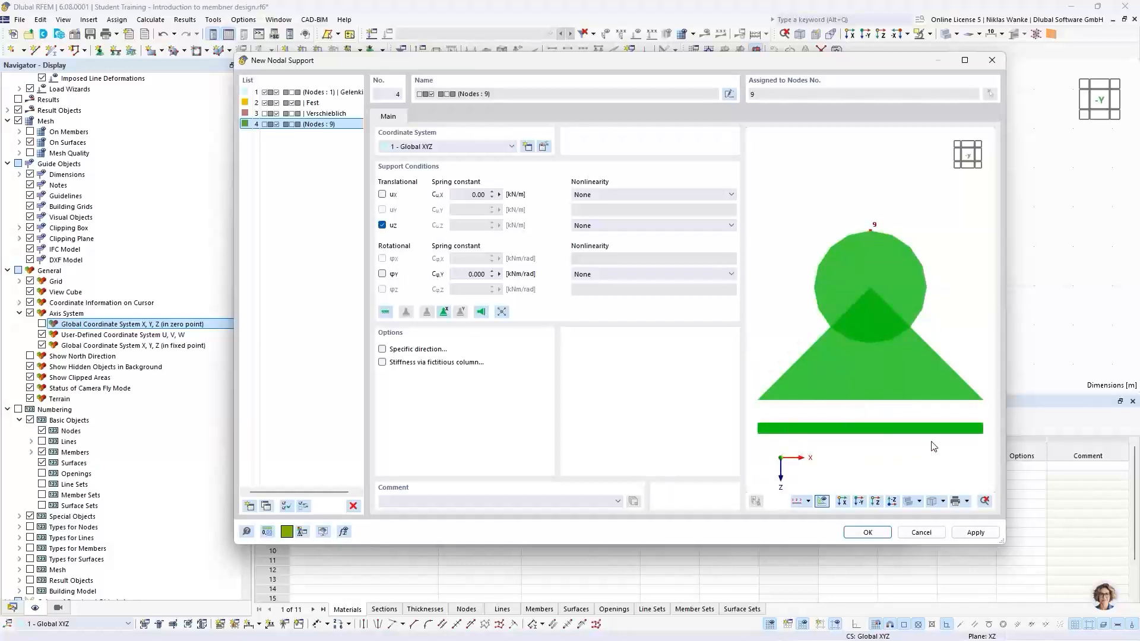
ctrl+middle_drag(862, 413, 860, 362)
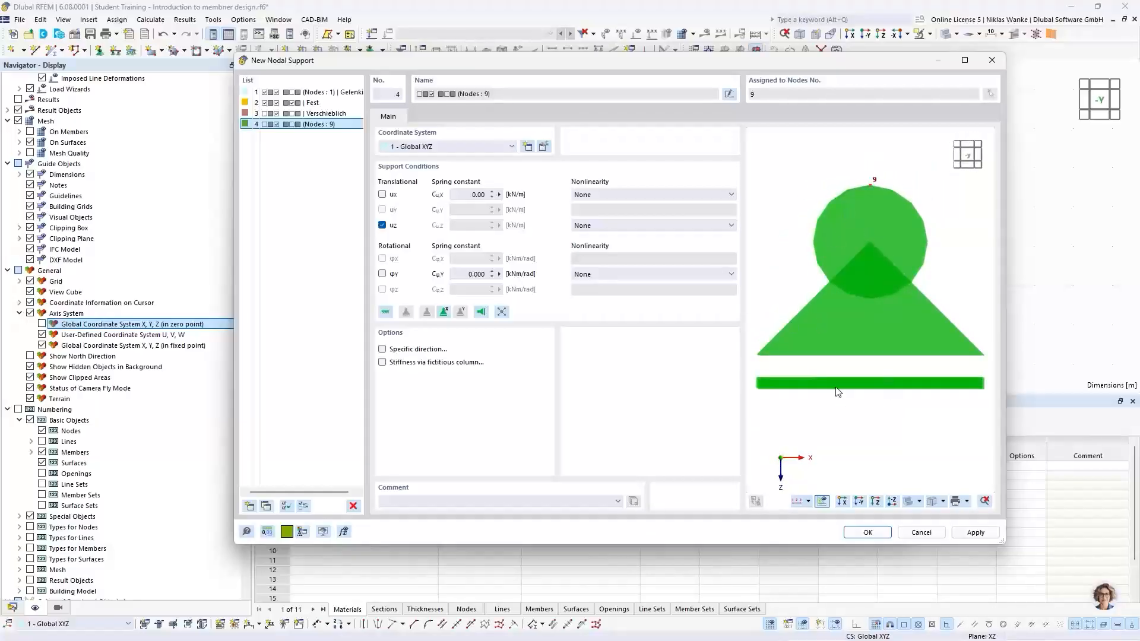
click(868, 532)
click(764, 518)
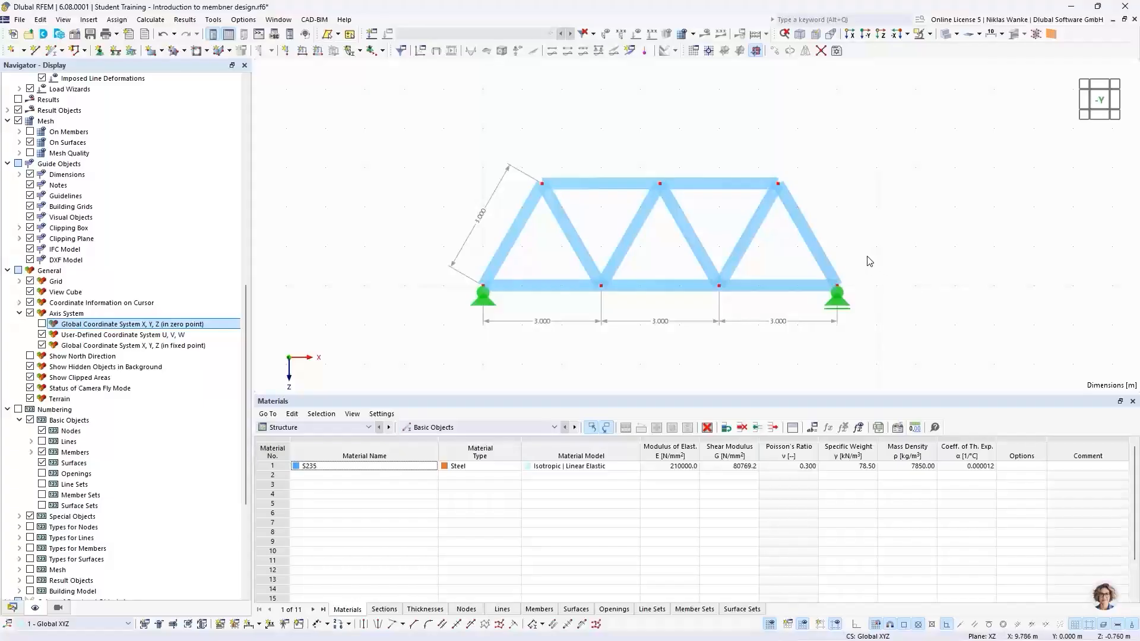
scroll(845, 217, down, 1)
middle_drag(844, 217, 856, 284)
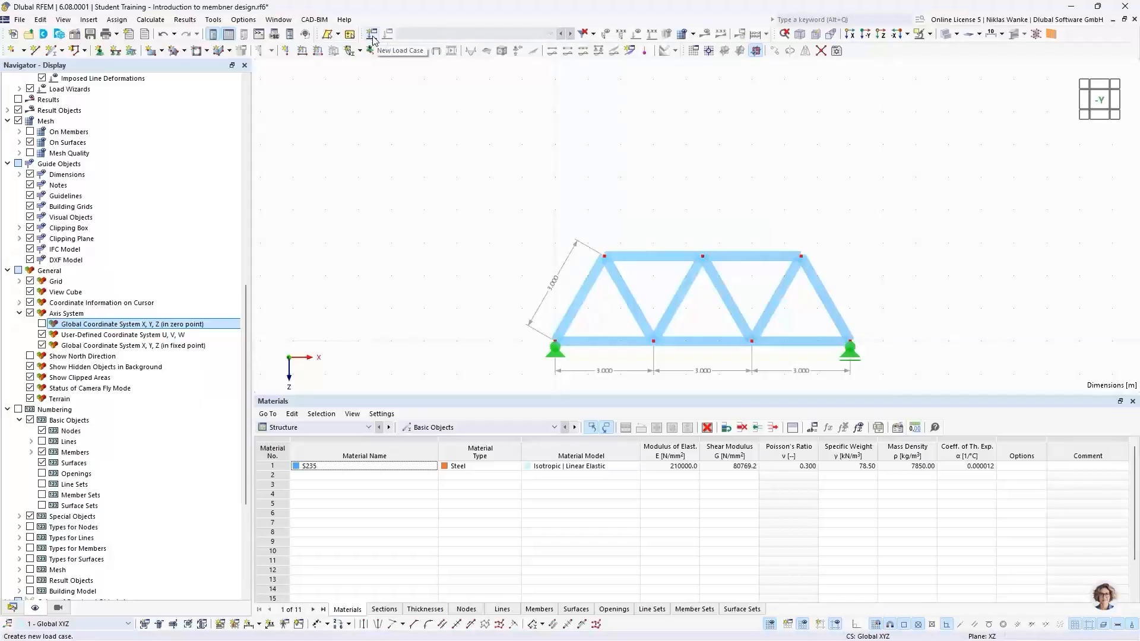
Create a new load case LC1 named Design Loads with the self-weight deactivated.
click(13, 608)
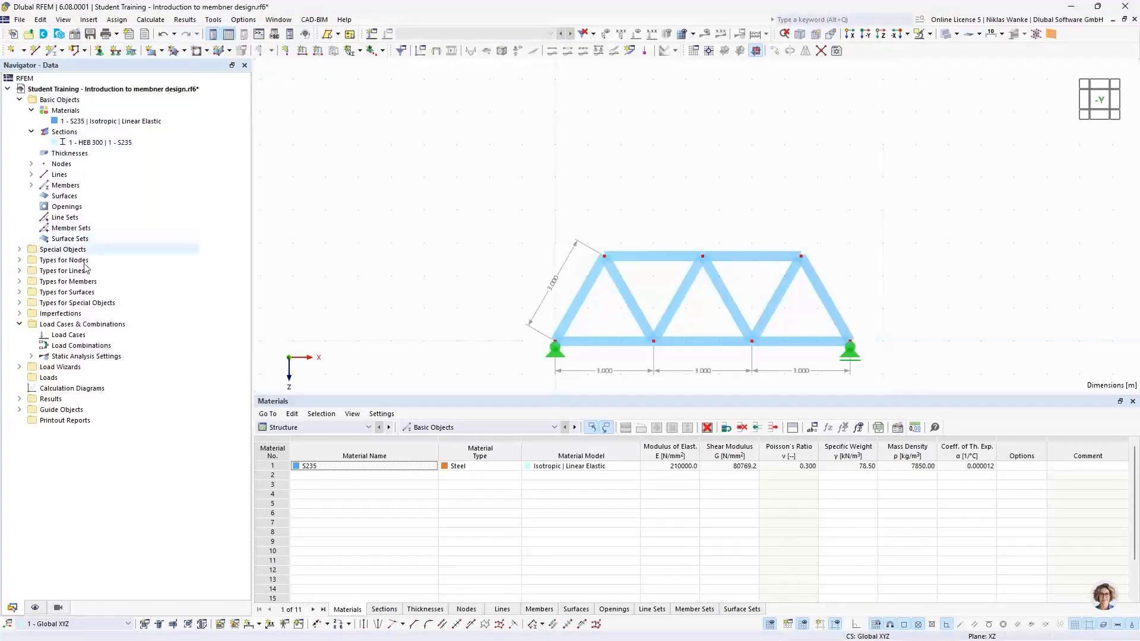
right_click(74, 337)
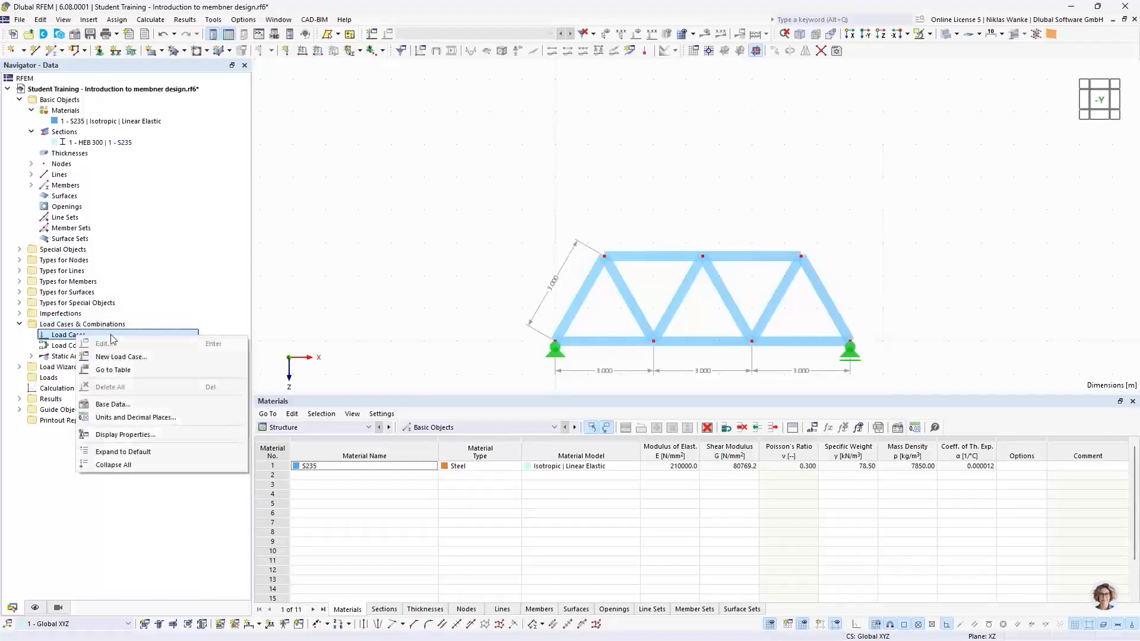
click(147, 357)
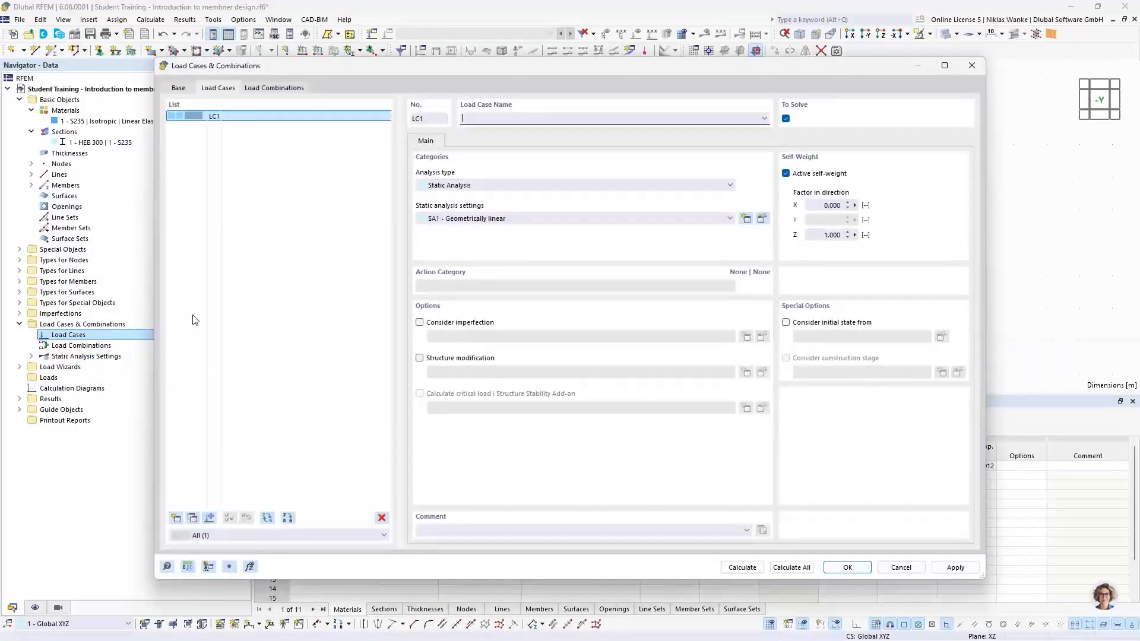
click(290, 160)
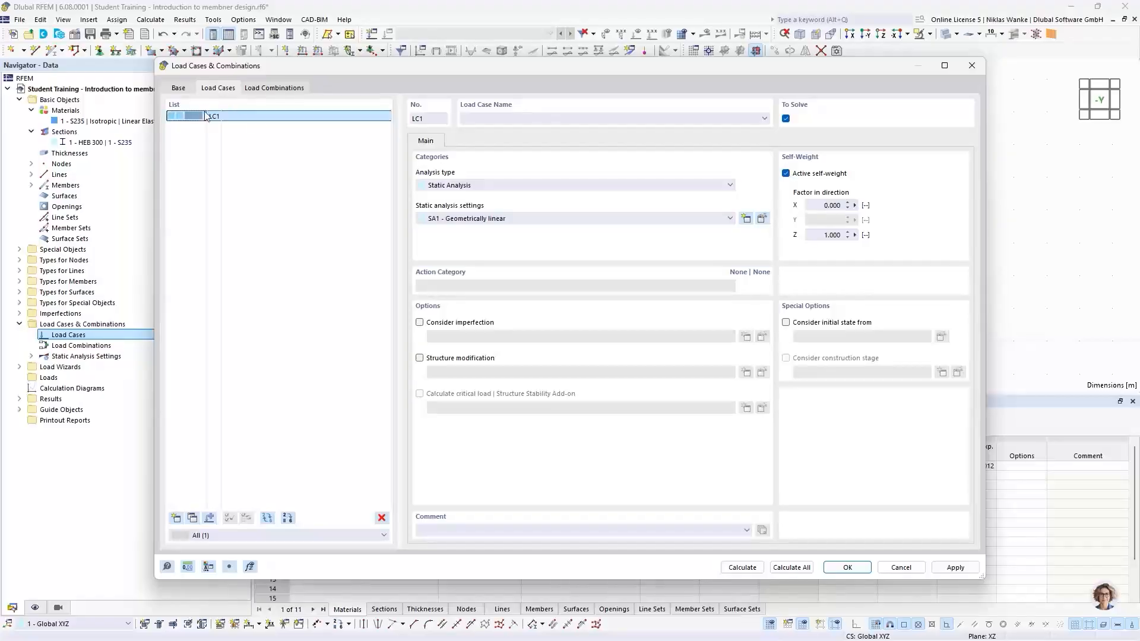
drag(213, 72, 210, 76)
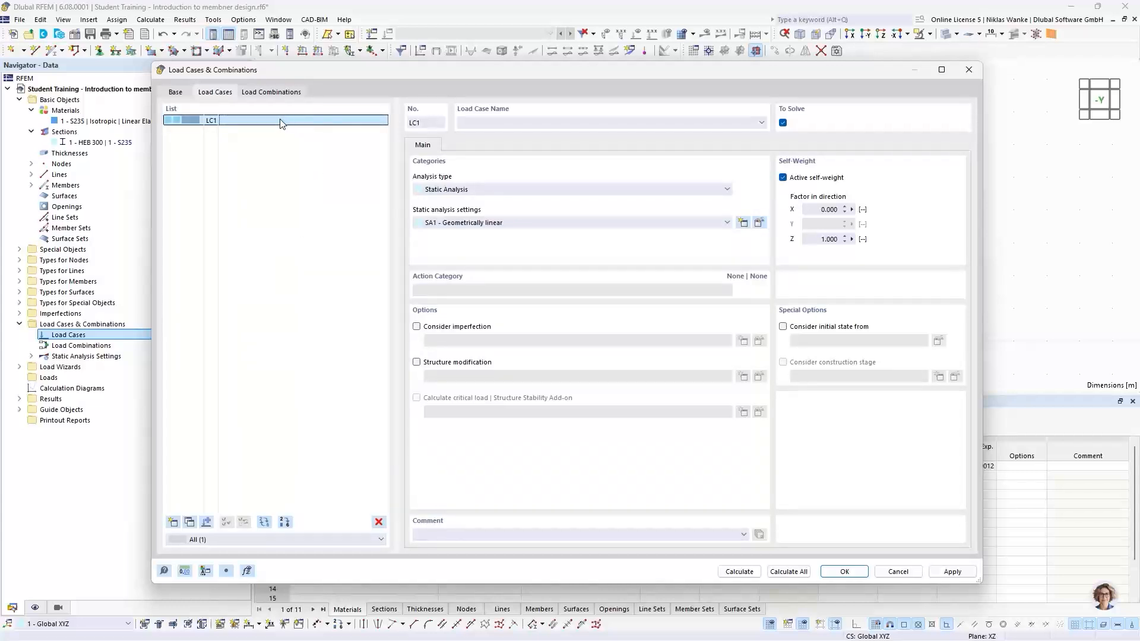
click(508, 122)
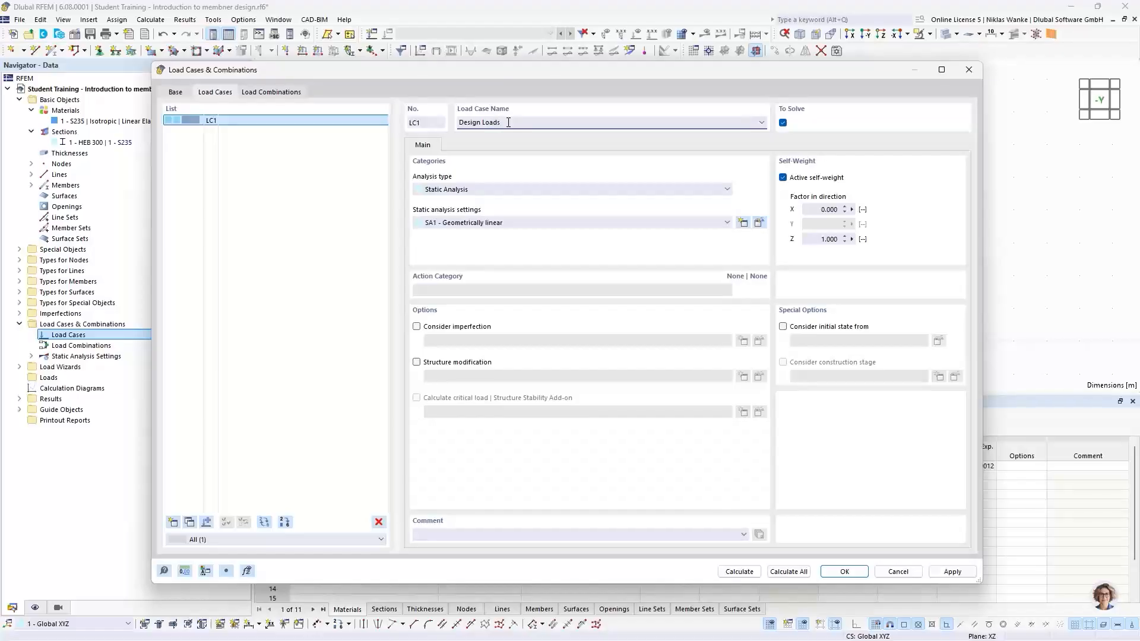
drag(543, 72, 656, 80)
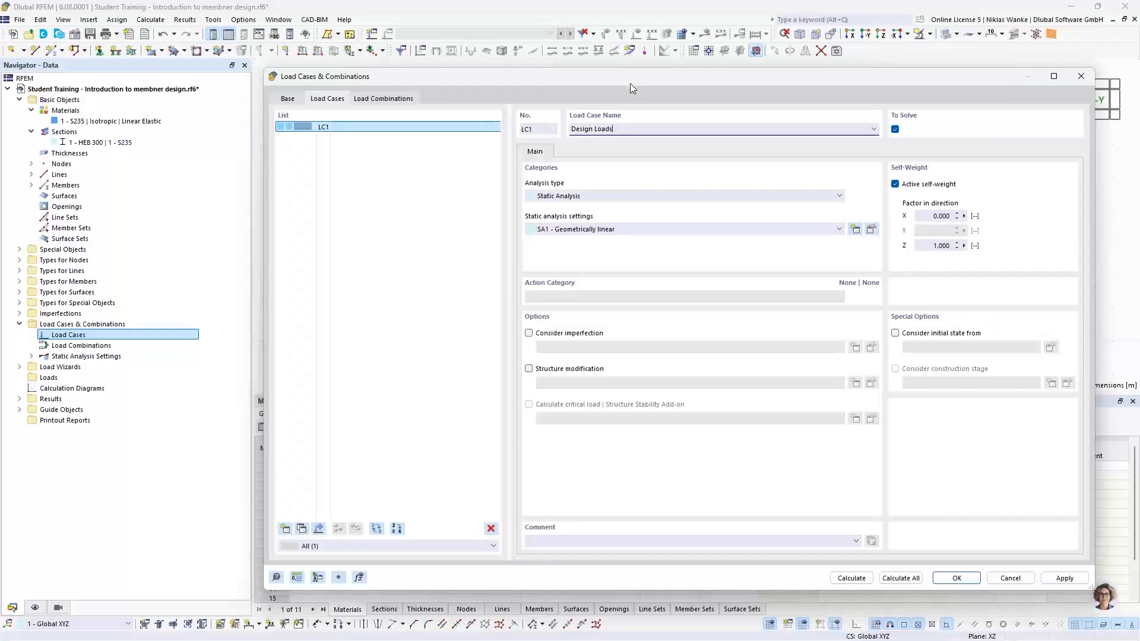
mouse_move(629, 83)
mouse_down()
mouse_move(628, 95)
mouse_move(628, 78)
mouse_up()
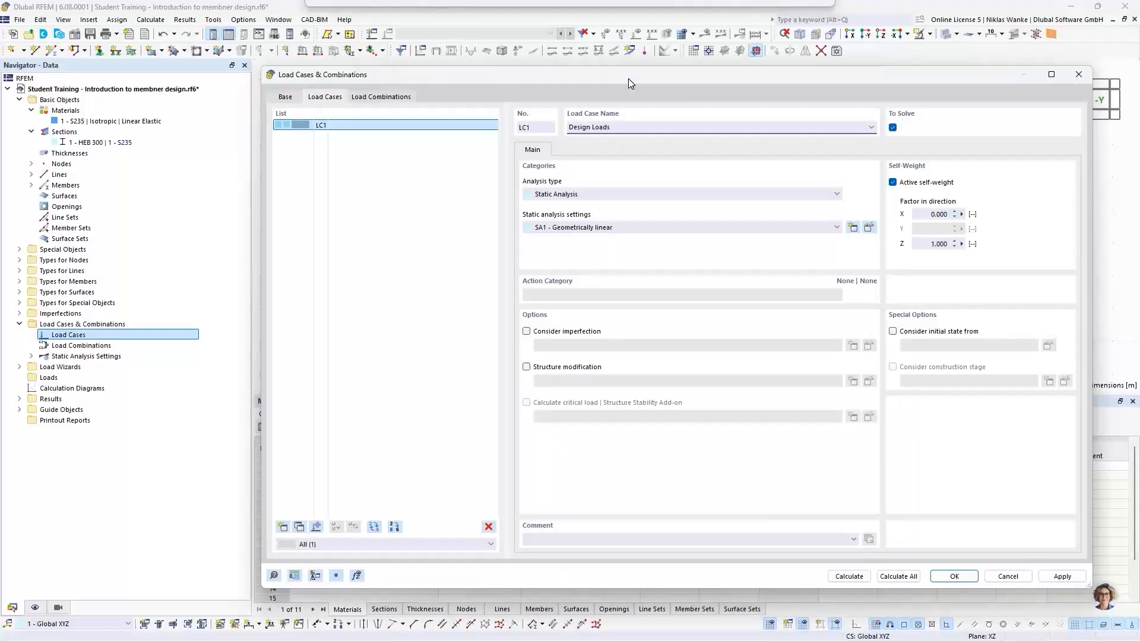
drag(628, 78, 629, 79)
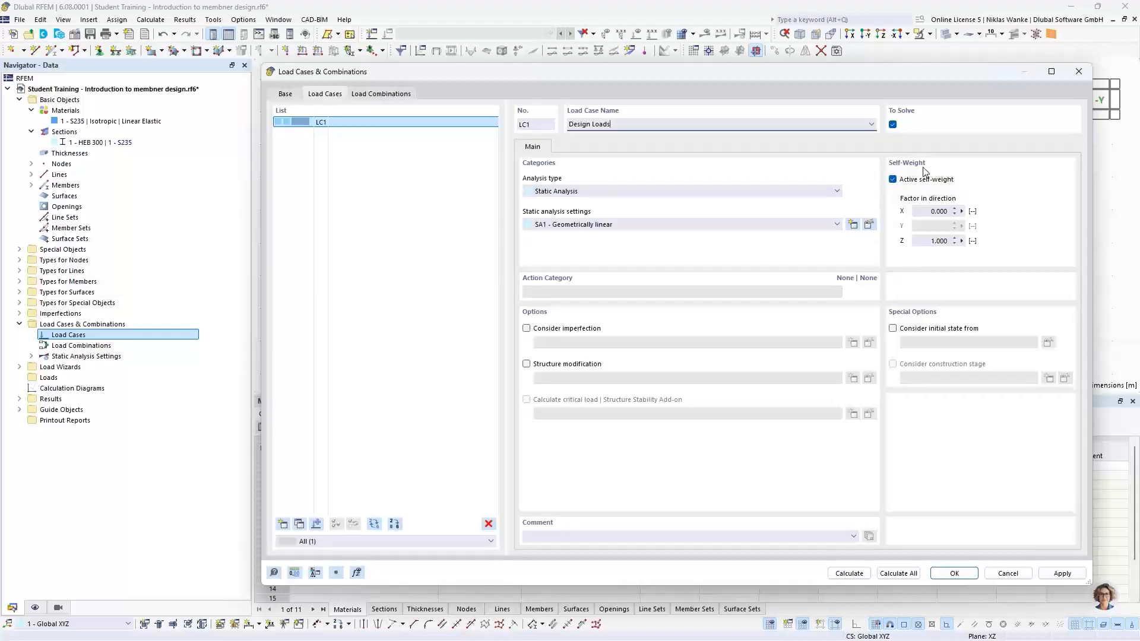
click(893, 179)
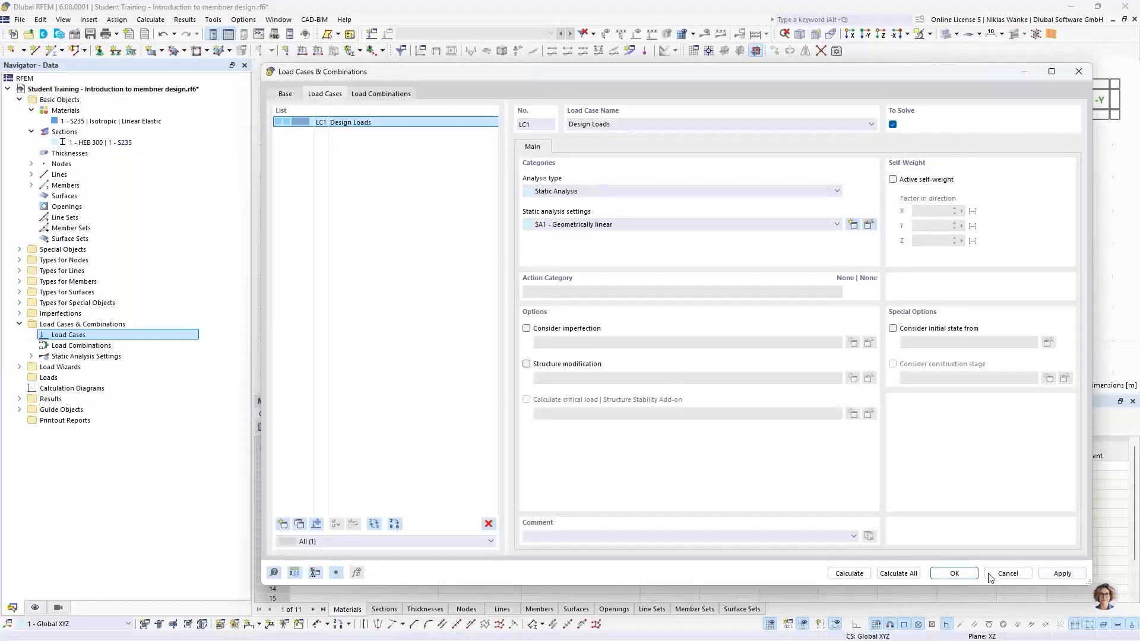
click(954, 573)
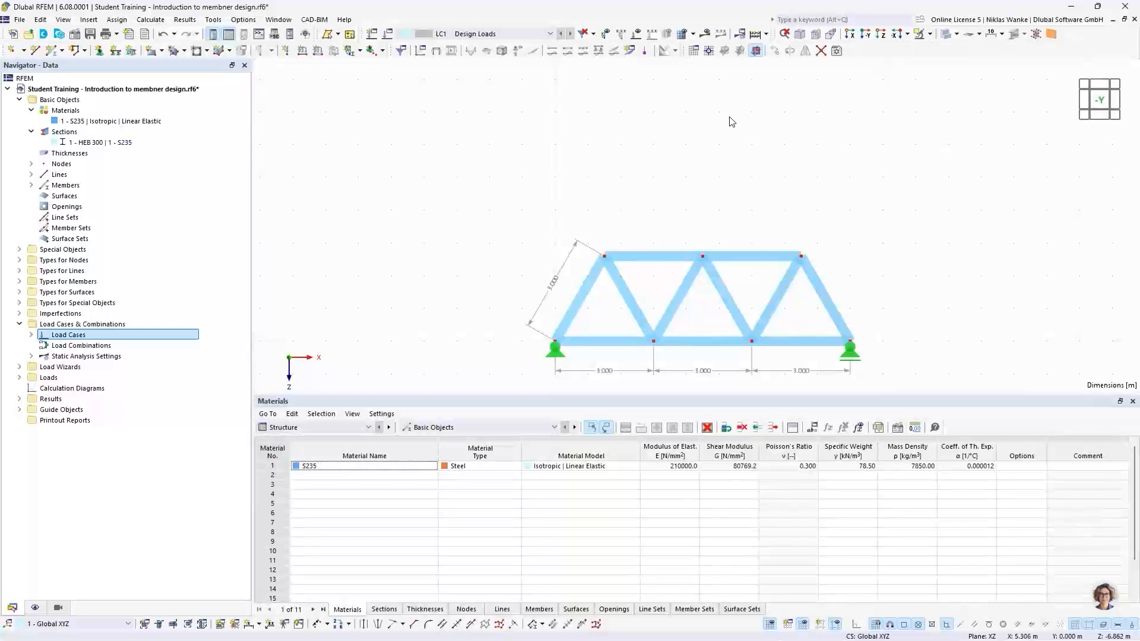
Create a 10 kN nodal force in Z direction and assign it to top nodes 2 and 5.
middle_drag(727, 192, 694, 152)
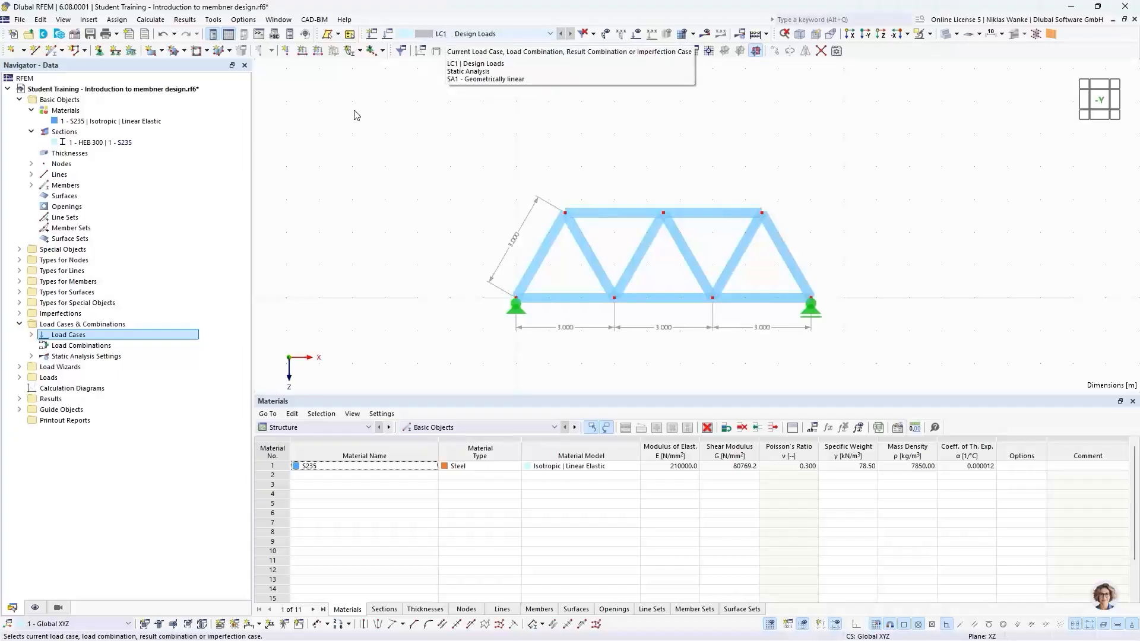
click(286, 51)
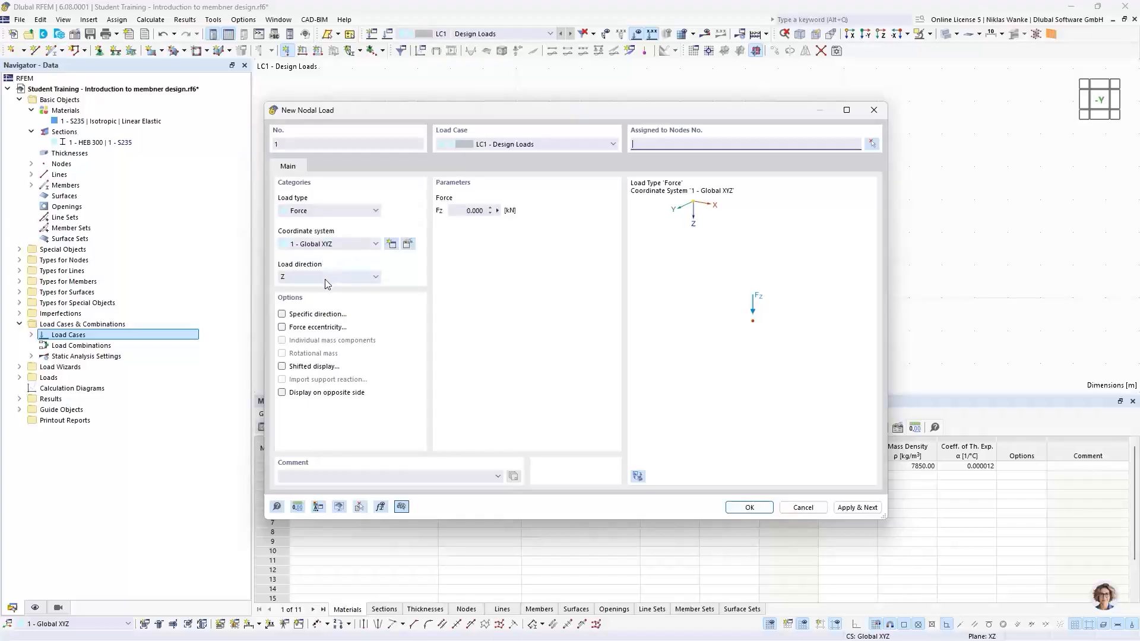
drag(475, 111, 572, 108)
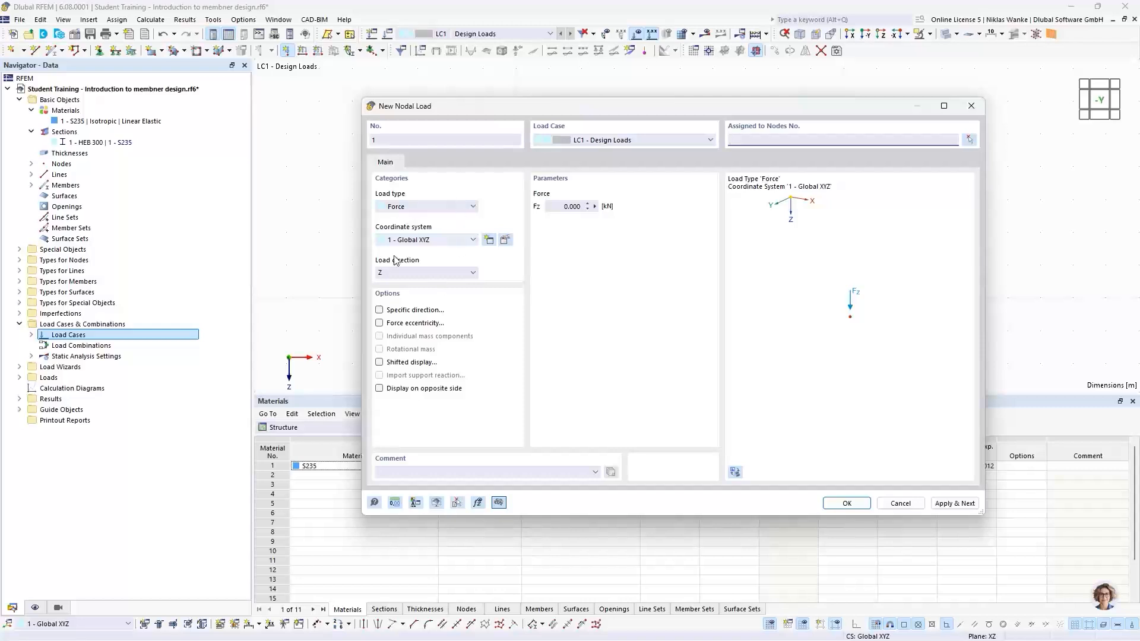
click(556, 206)
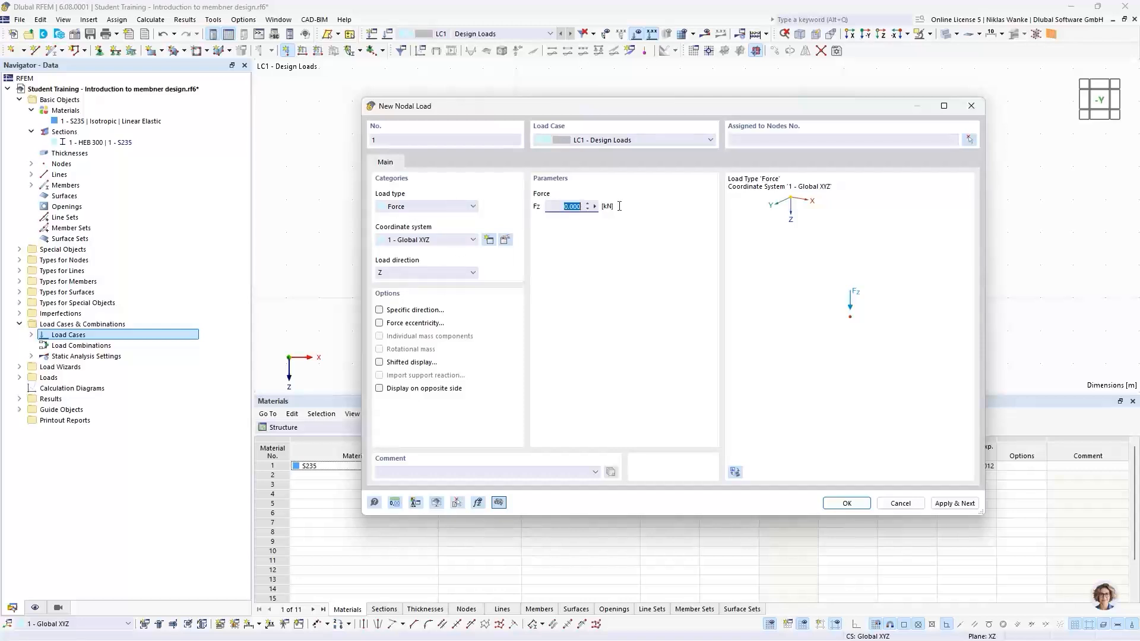
text(10)
drag(874, 115, 813, 129)
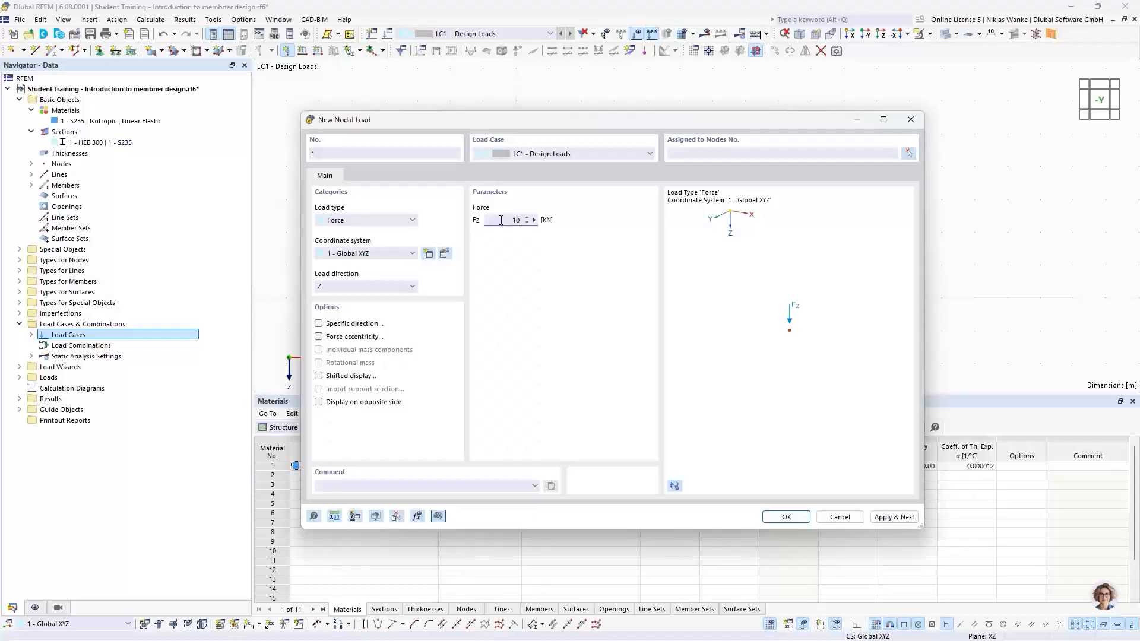
click(908, 156)
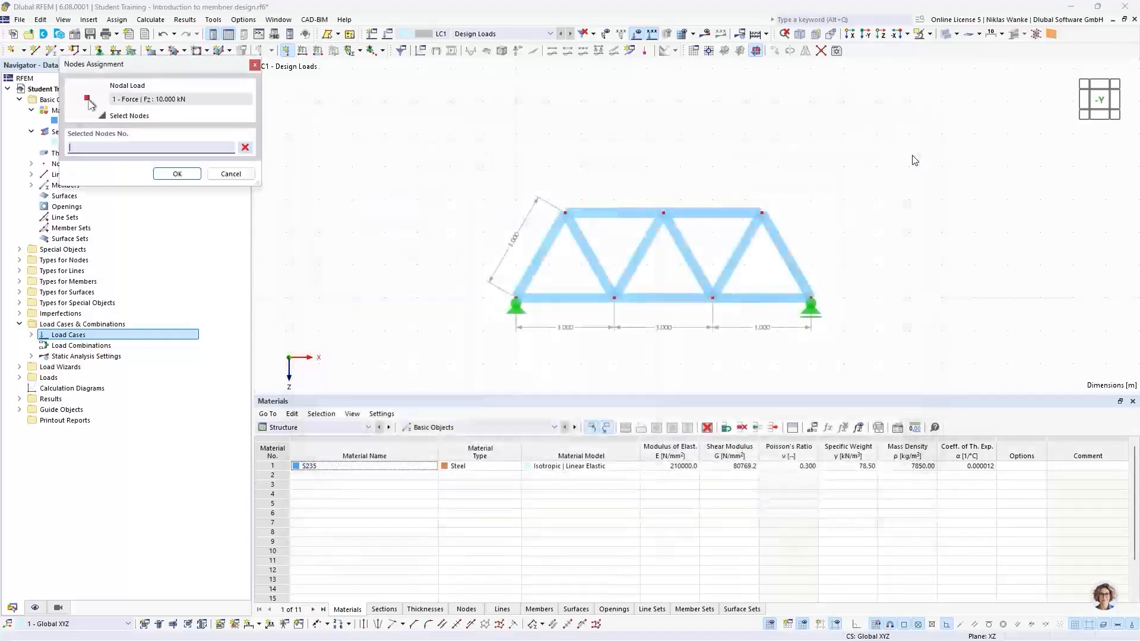
click(564, 212)
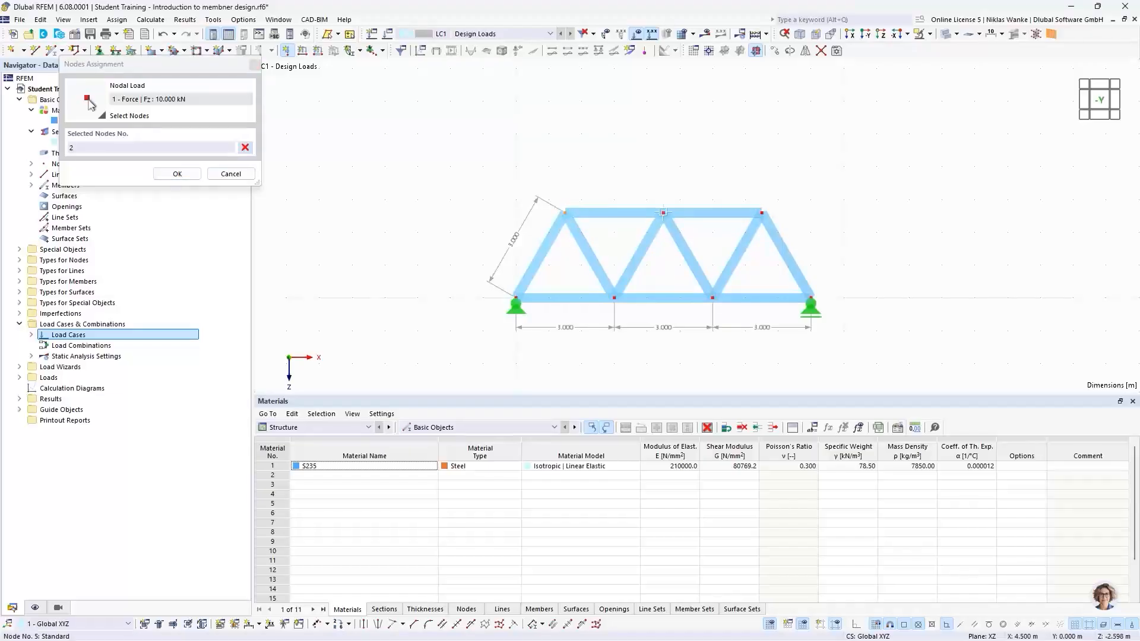
click(663, 213)
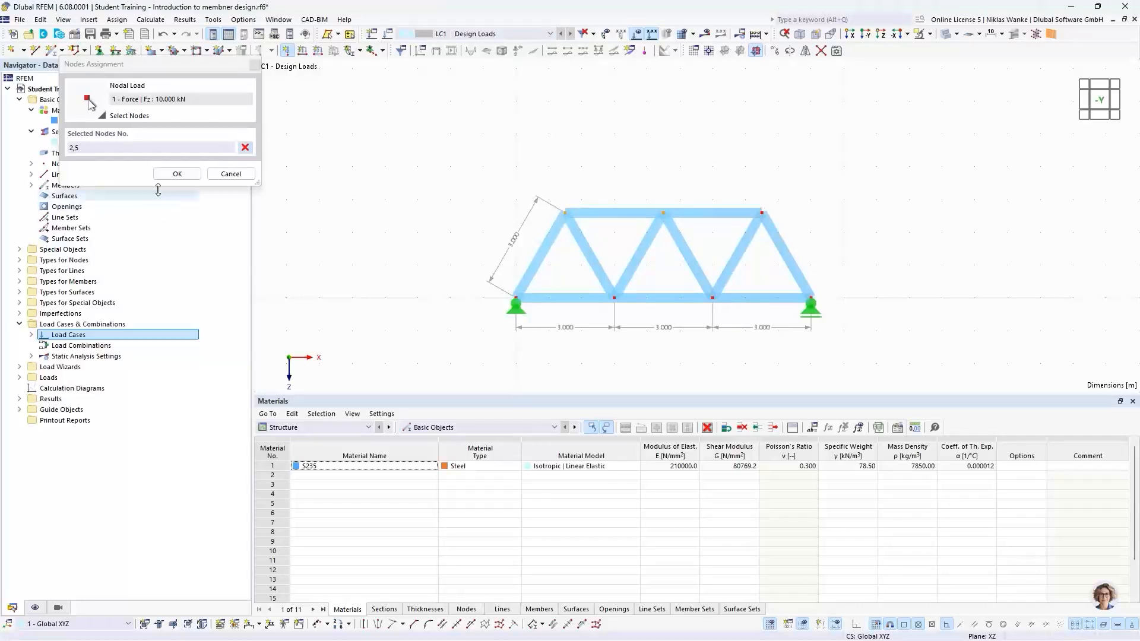
click(176, 173)
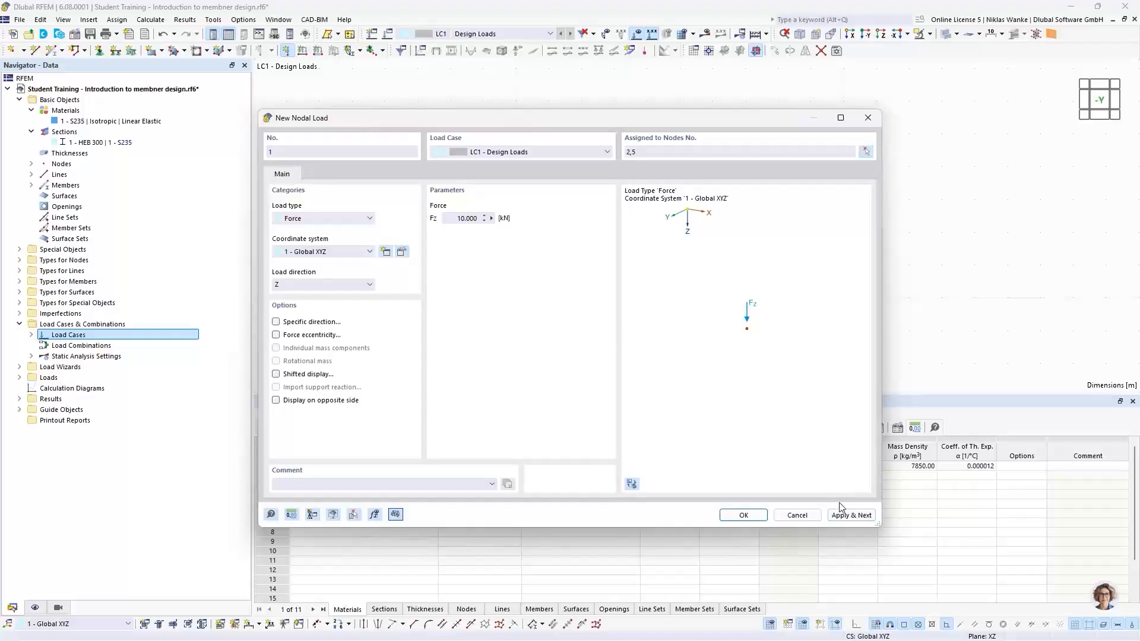
click(853, 516)
Create a second nodal force of 20 kN in Z direction and assign it to top node 8.
drag(650, 116, 722, 242)
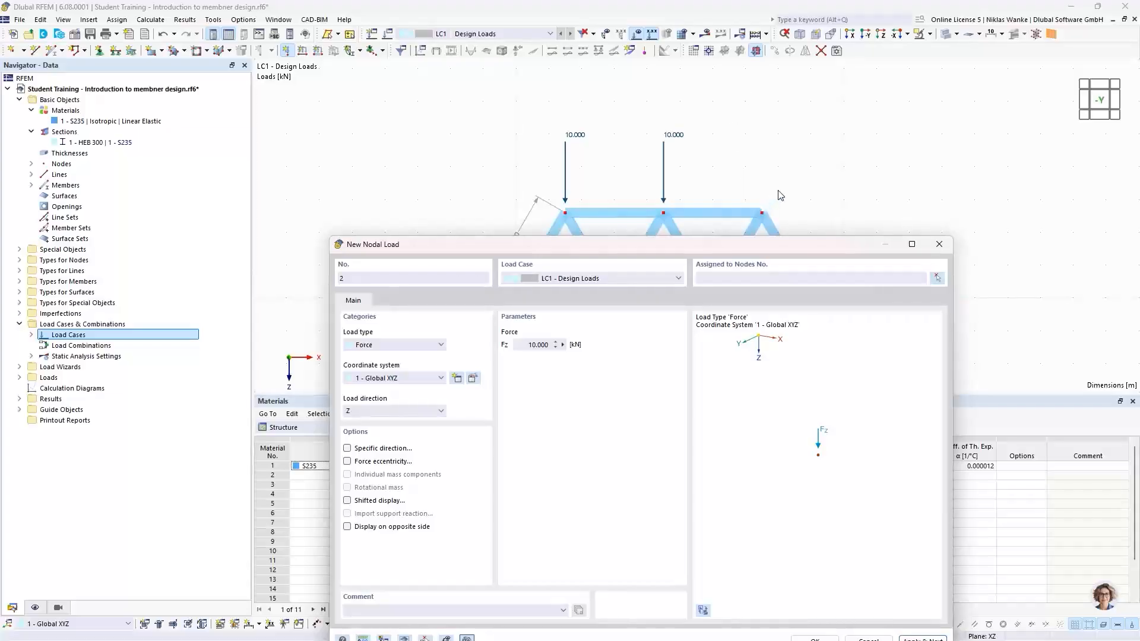
drag(745, 253, 747, 266)
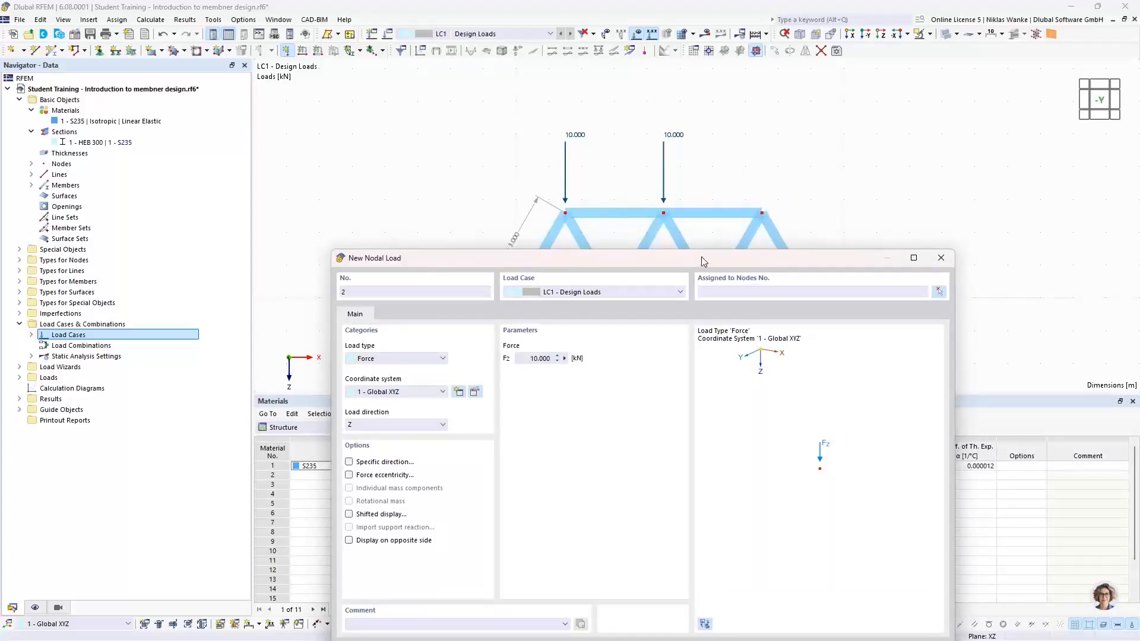
drag(704, 262, 704, 133)
double_click(537, 229)
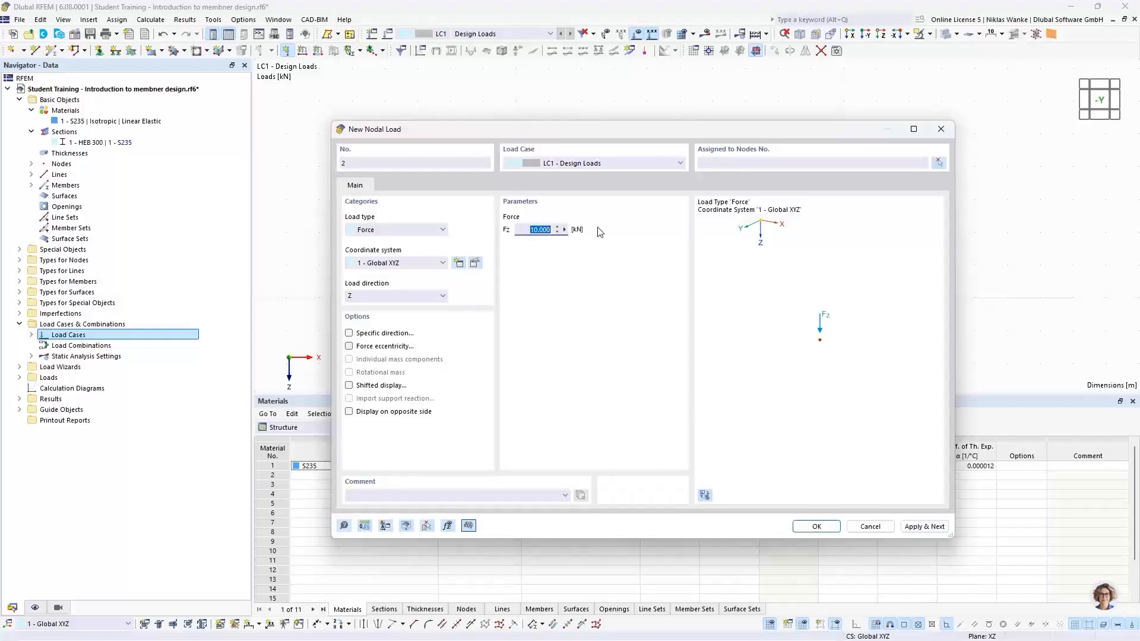
text(20)
drag(818, 127, 748, 125)
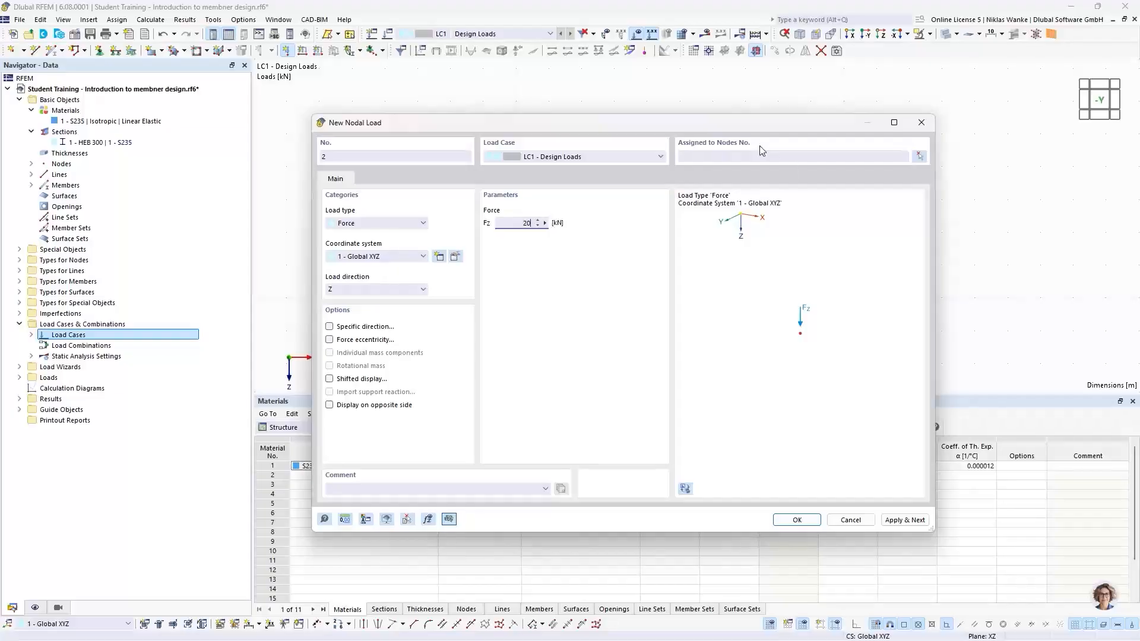
click(797, 520)
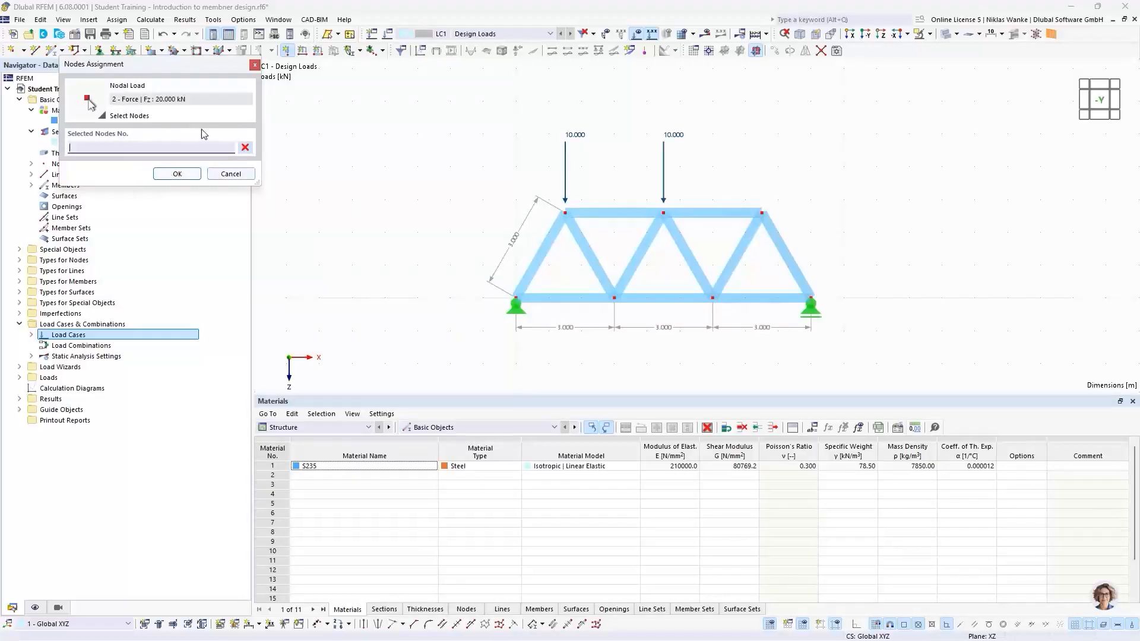
click(763, 213)
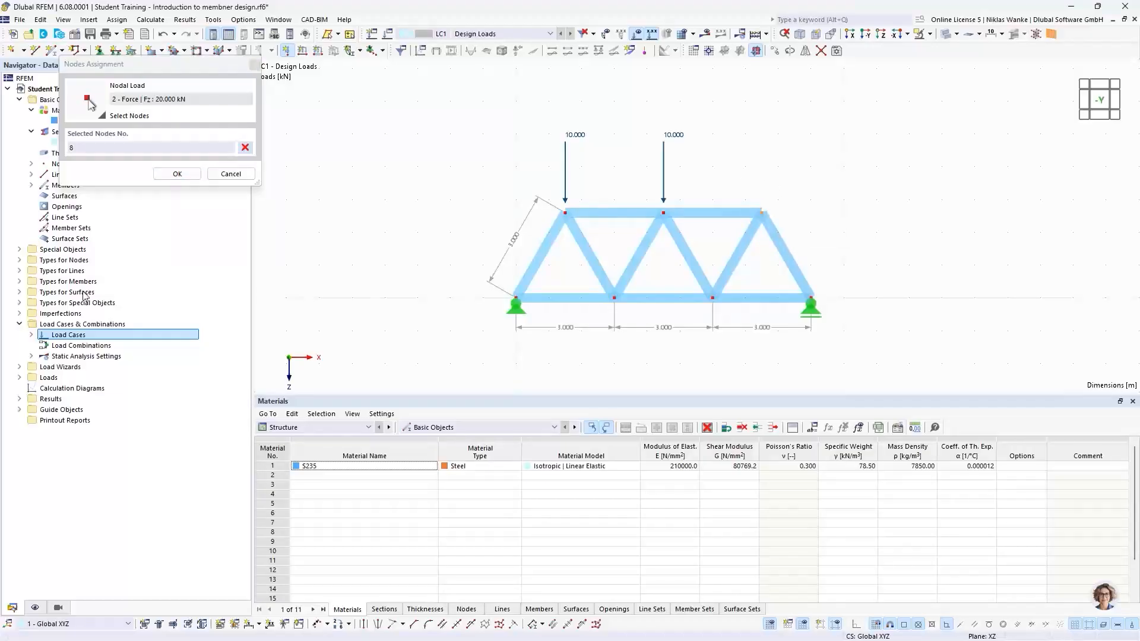
click(175, 175)
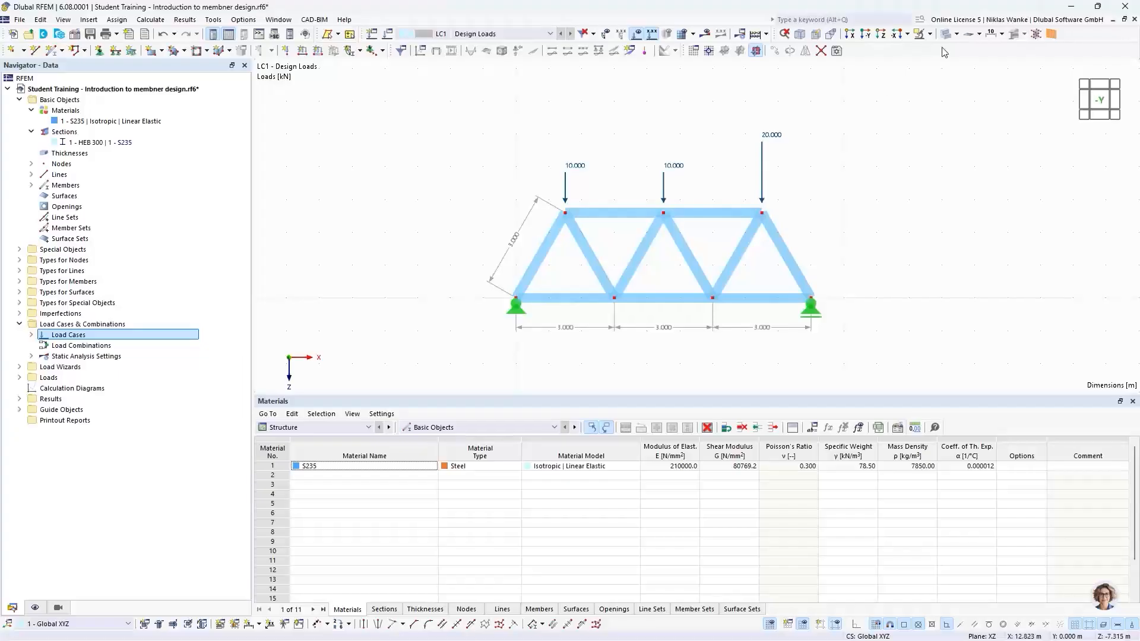
Switch the model display to wireframe.
click(956, 34)
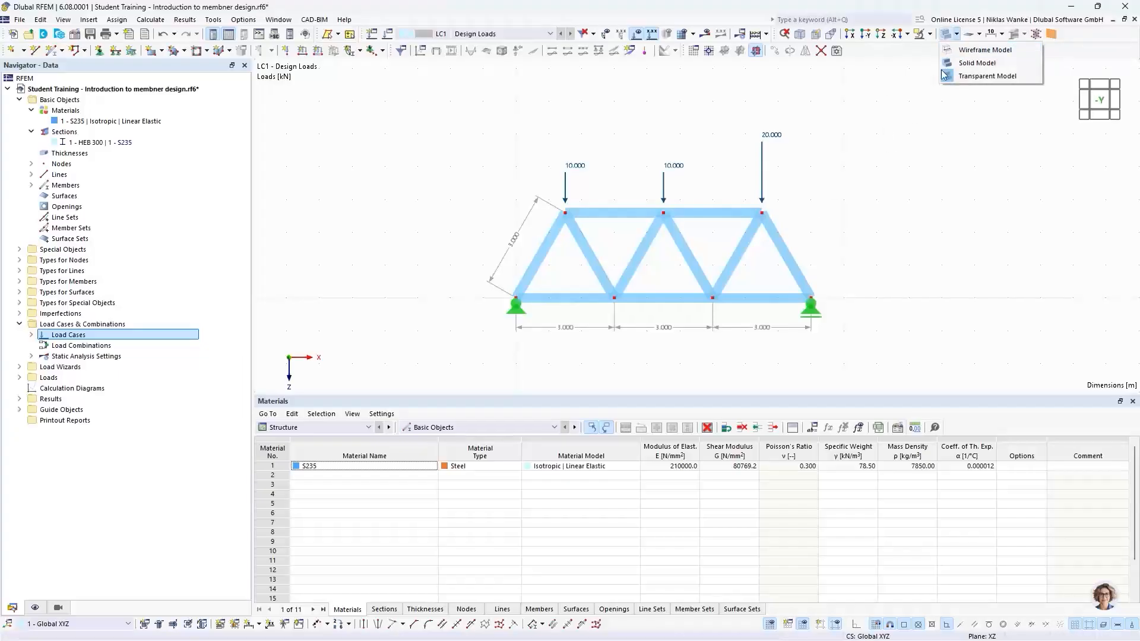
click(968, 51)
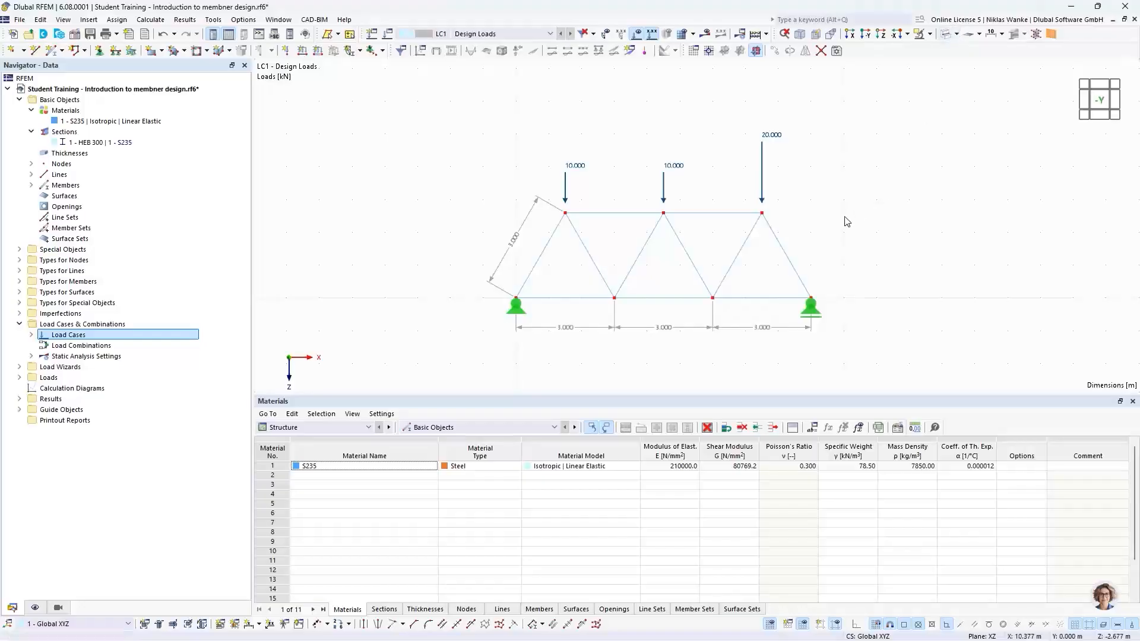
scroll(790, 273, up, 3)
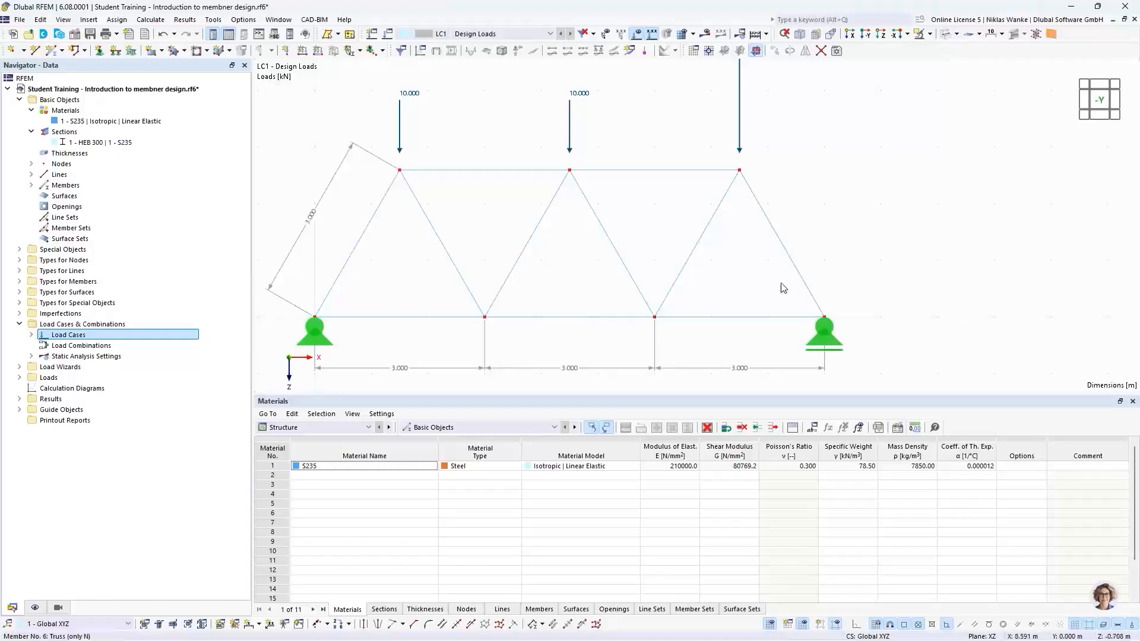
scroll(879, 219, down, 2)
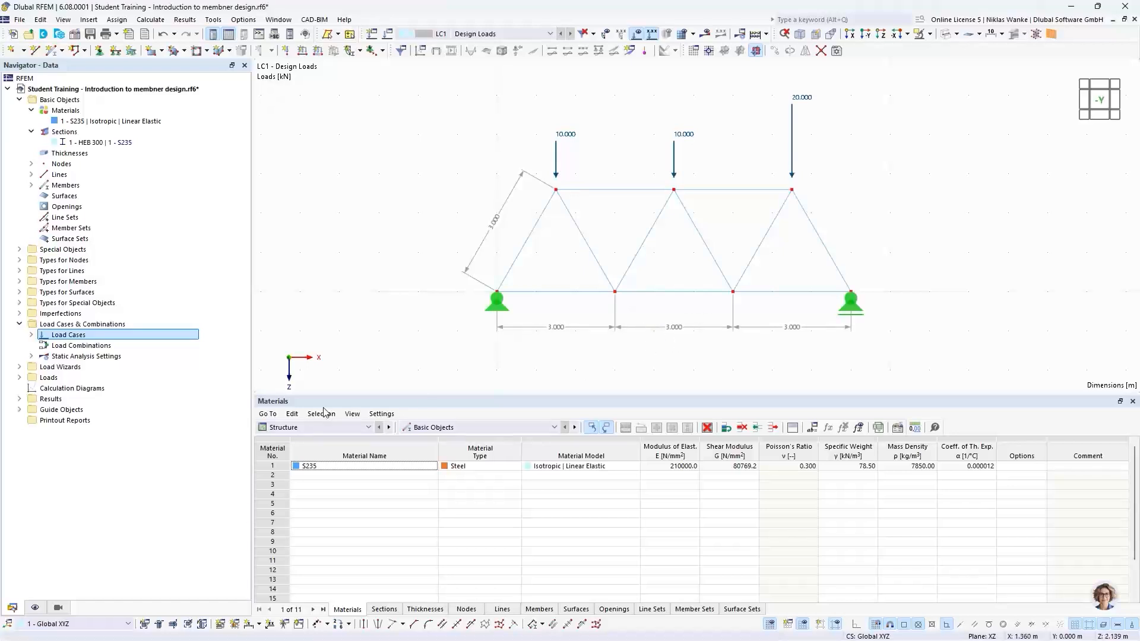
Hide the dimensions in the display settings.
click(35, 608)
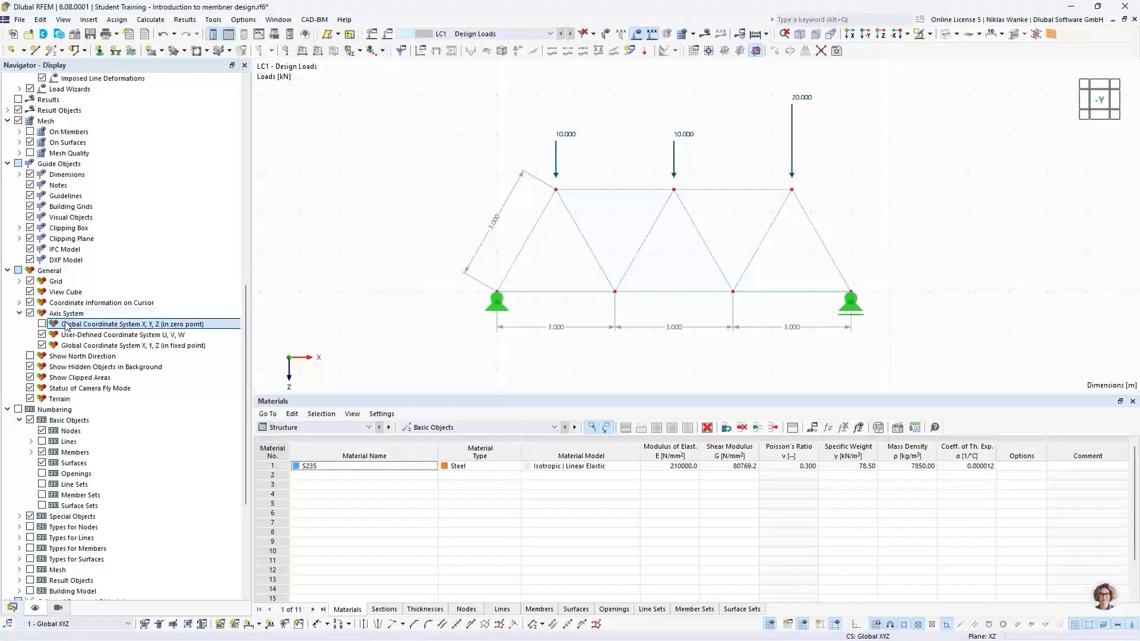
scroll(96, 378, down, 1)
scroll(97, 375, up, 2)
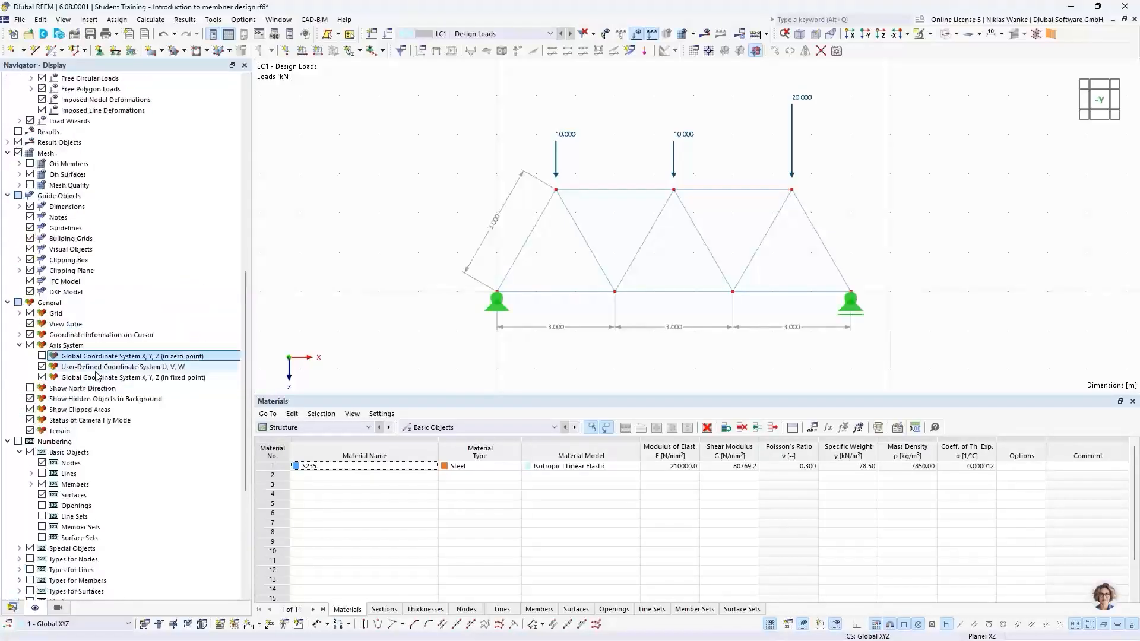
scroll(96, 375, up, 1)
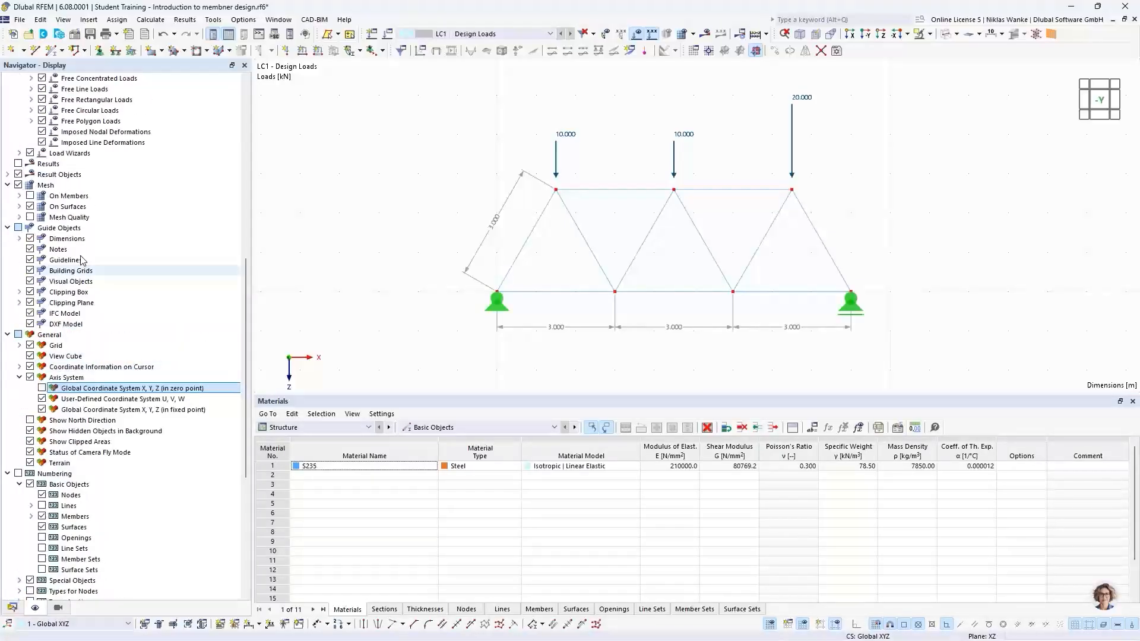
click(30, 239)
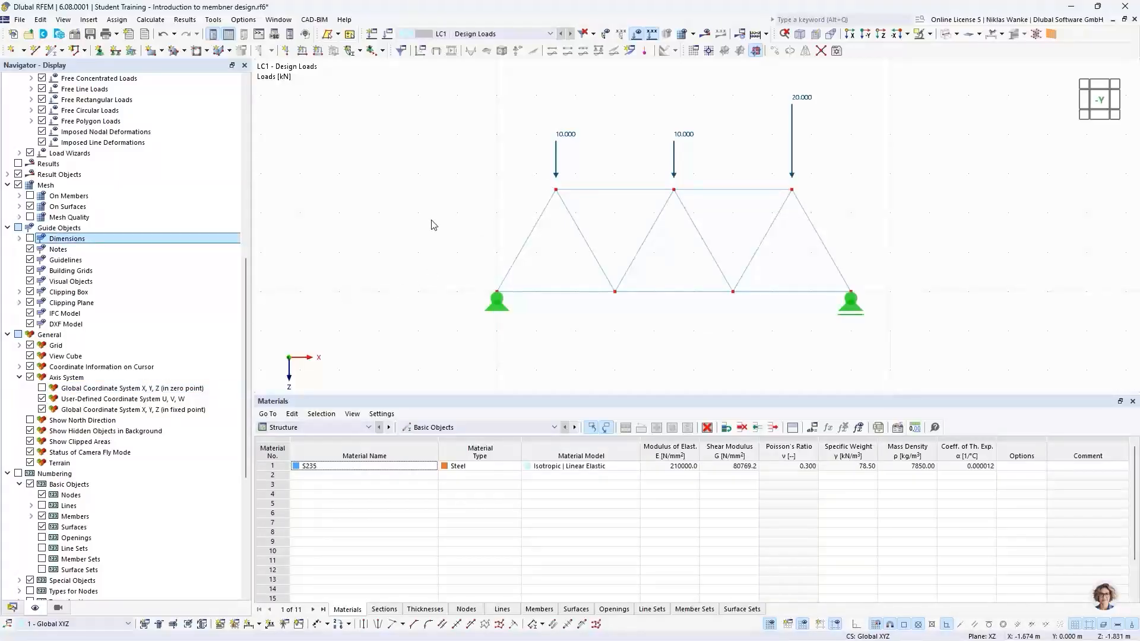
Calculate all load cases and display the static analysis results.
scroll(450, 238, down, 1)
middle_drag(447, 241, 422, 272)
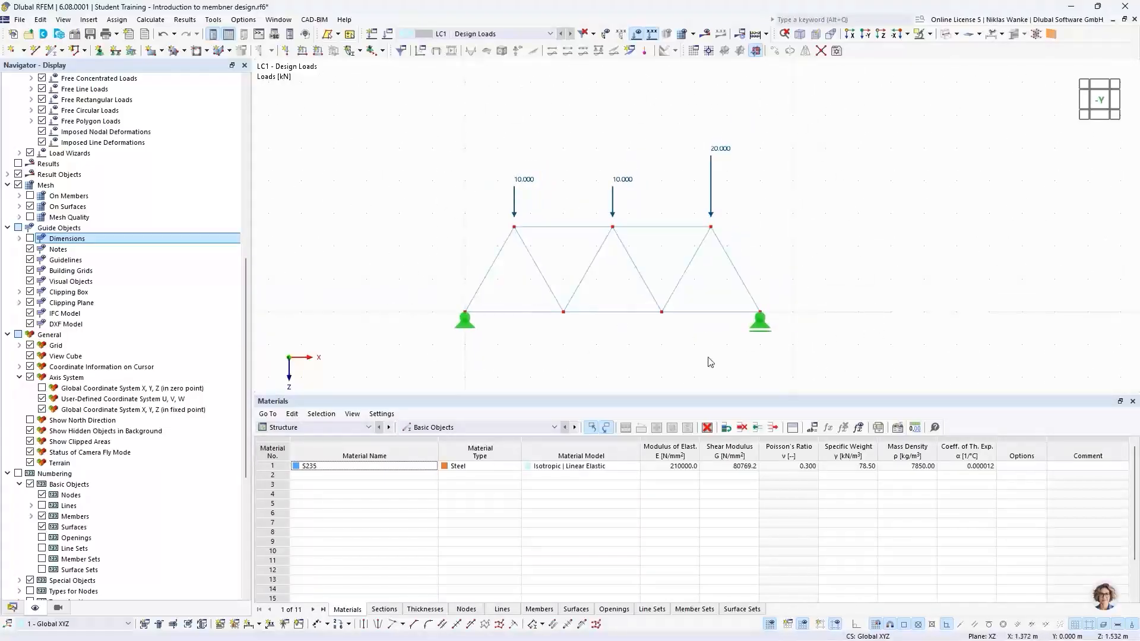
click(705, 37)
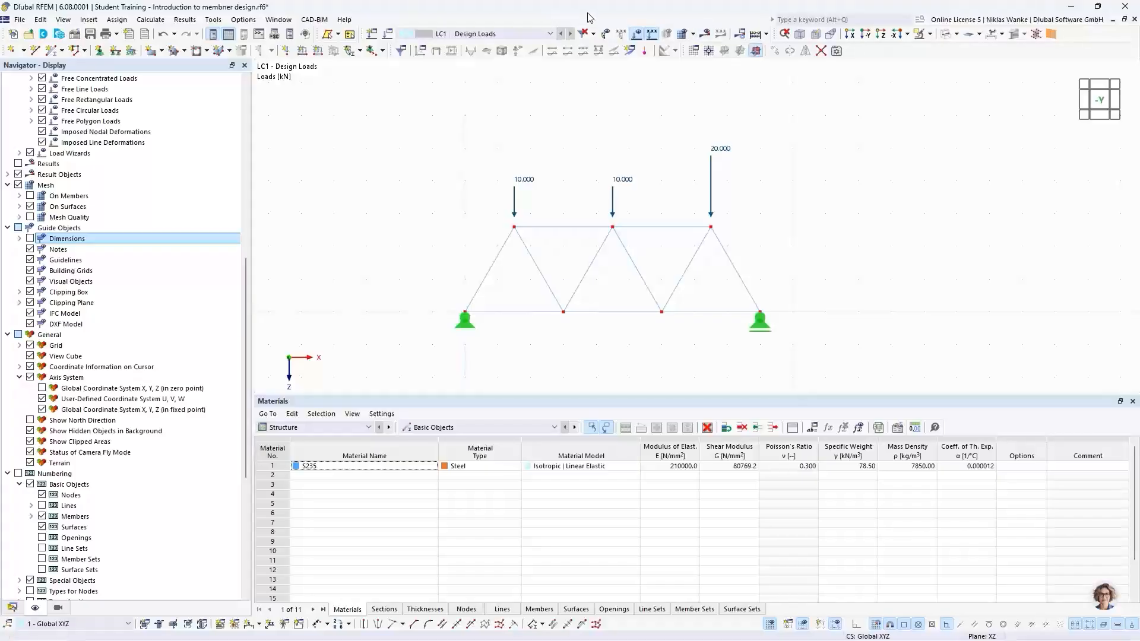
click(158, 21)
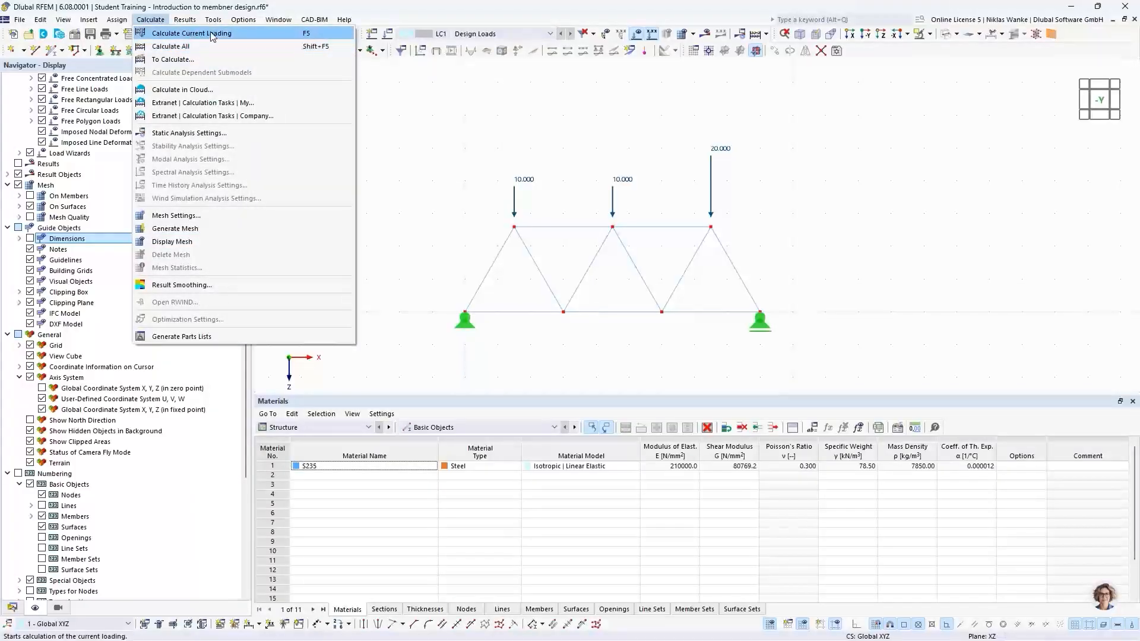
click(188, 46)
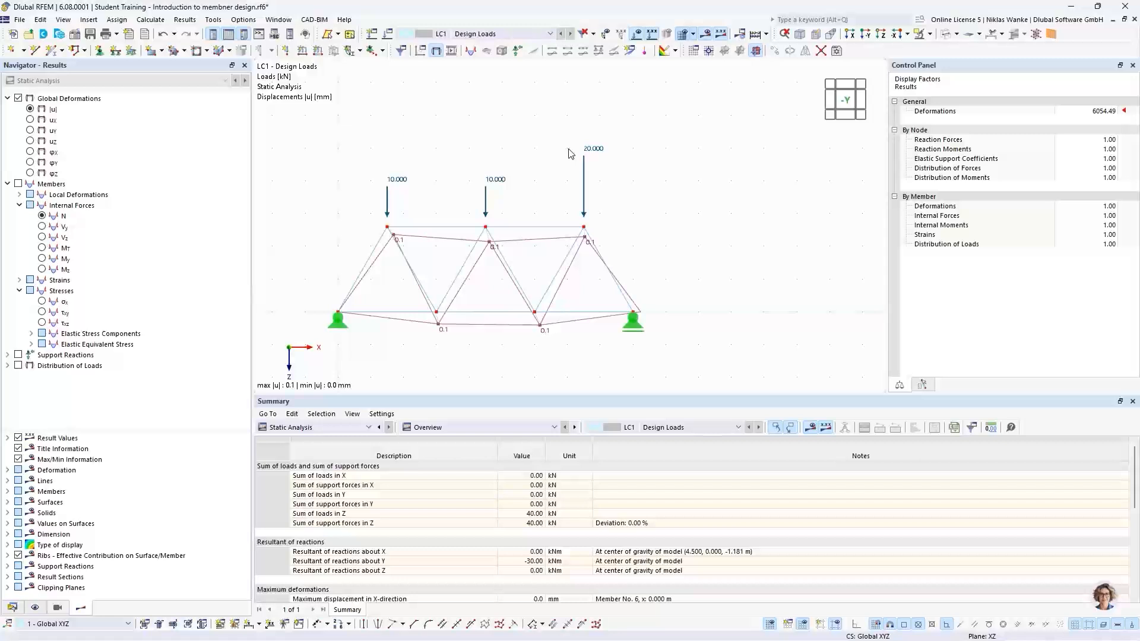
Review the summary of loads, support forces and reactions in the Summary table.
middle_drag(541, 163, 611, 139)
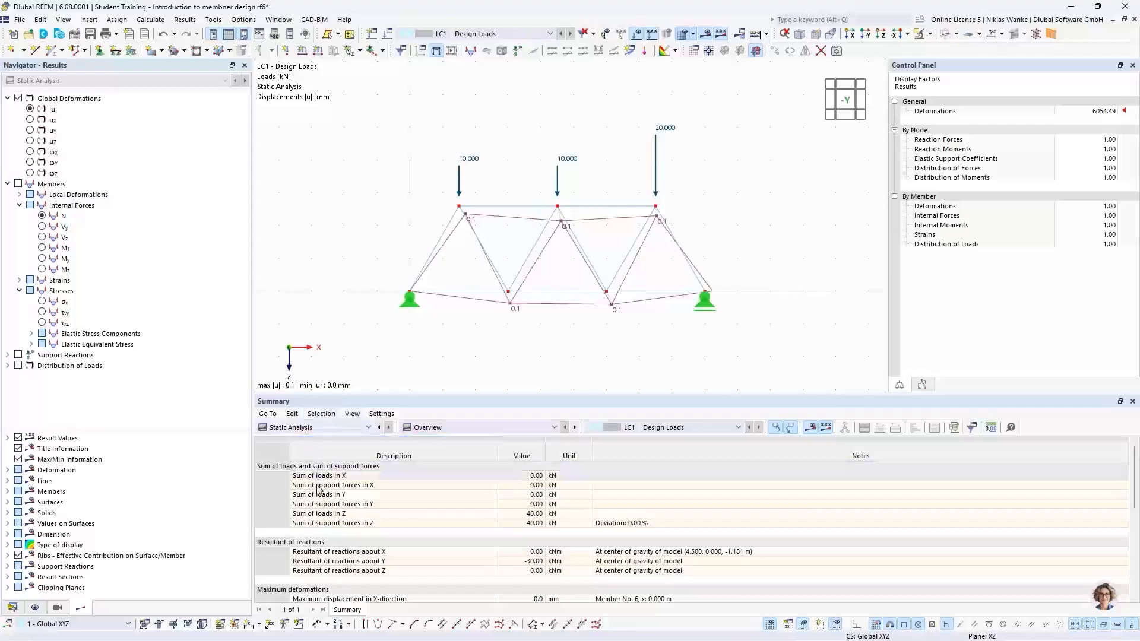
click(291, 428)
click(271, 434)
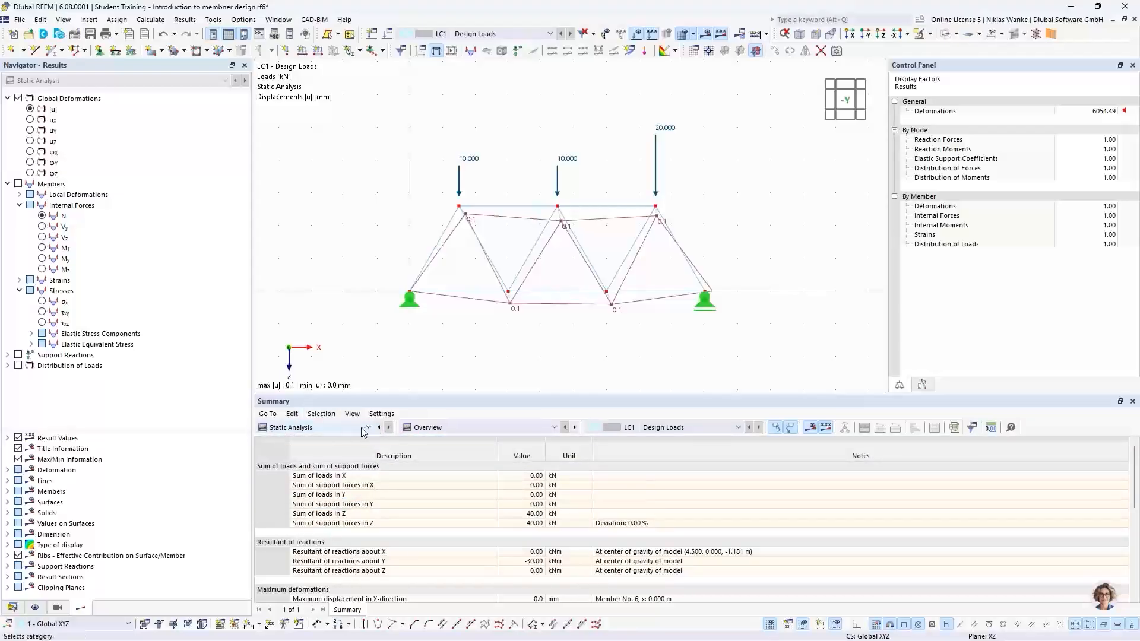
click(467, 429)
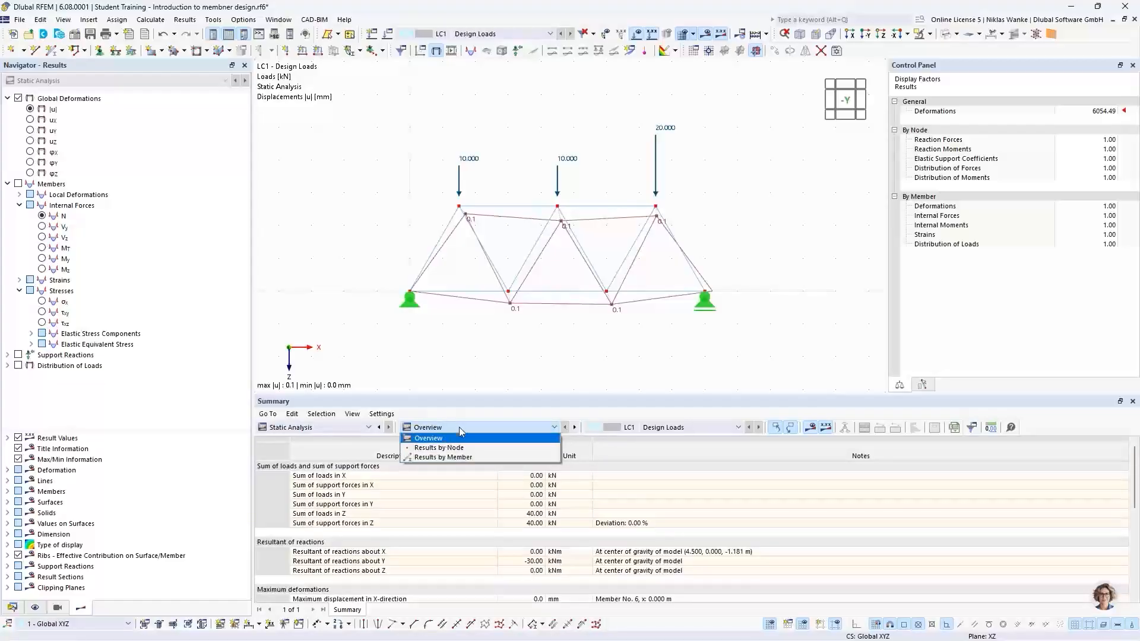
click(461, 429)
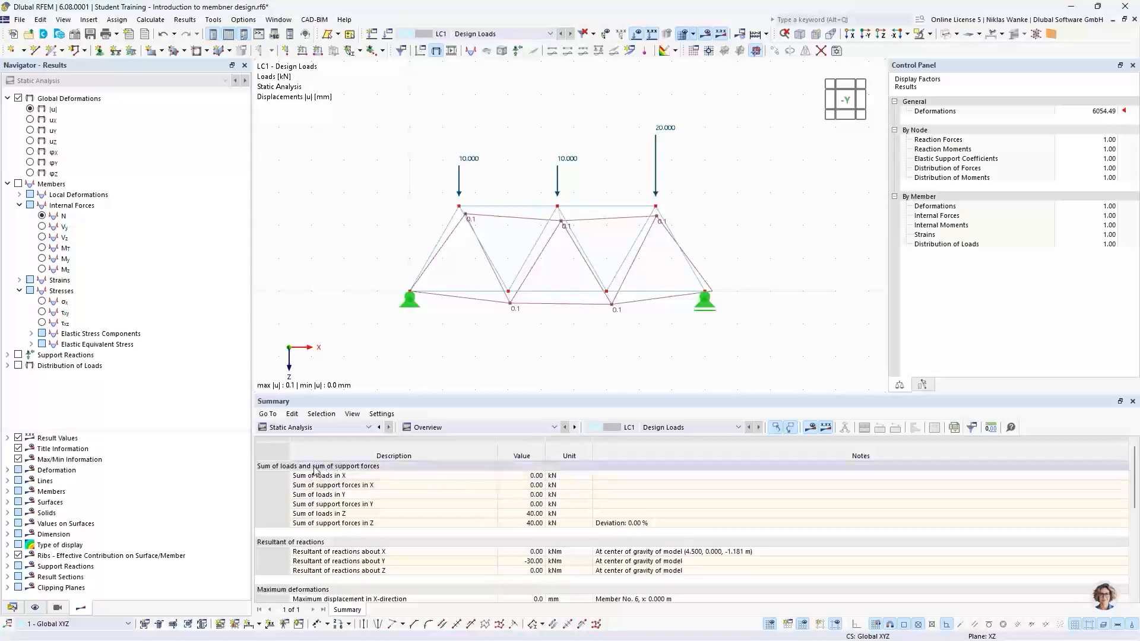
click(274, 468)
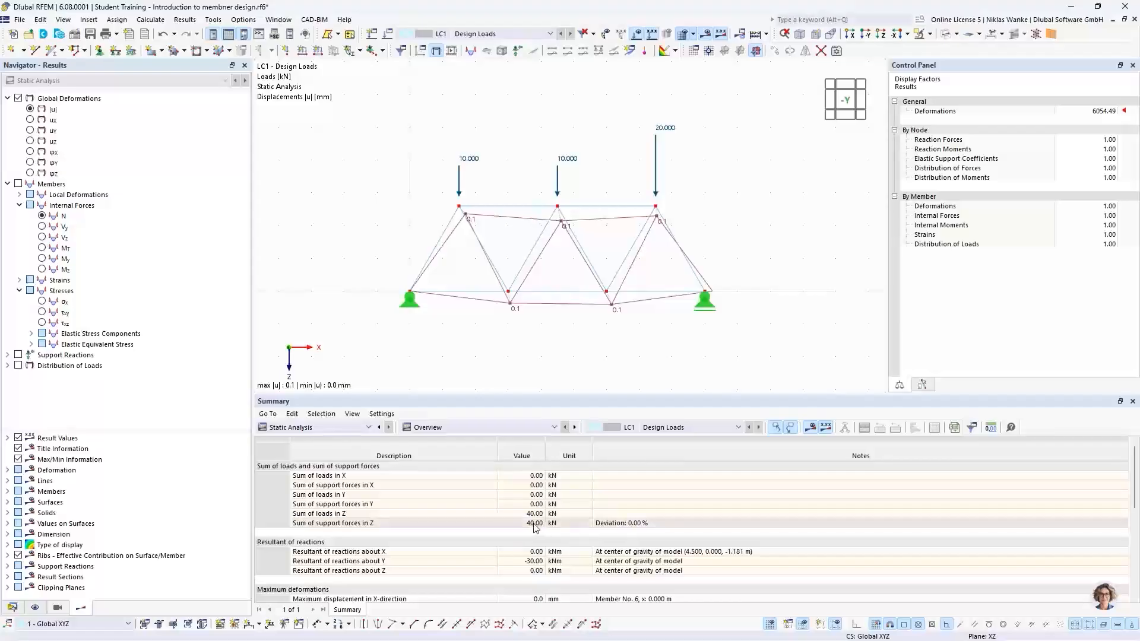
Display the support reactions in the results view.
middle_drag(692, 316, 680, 248)
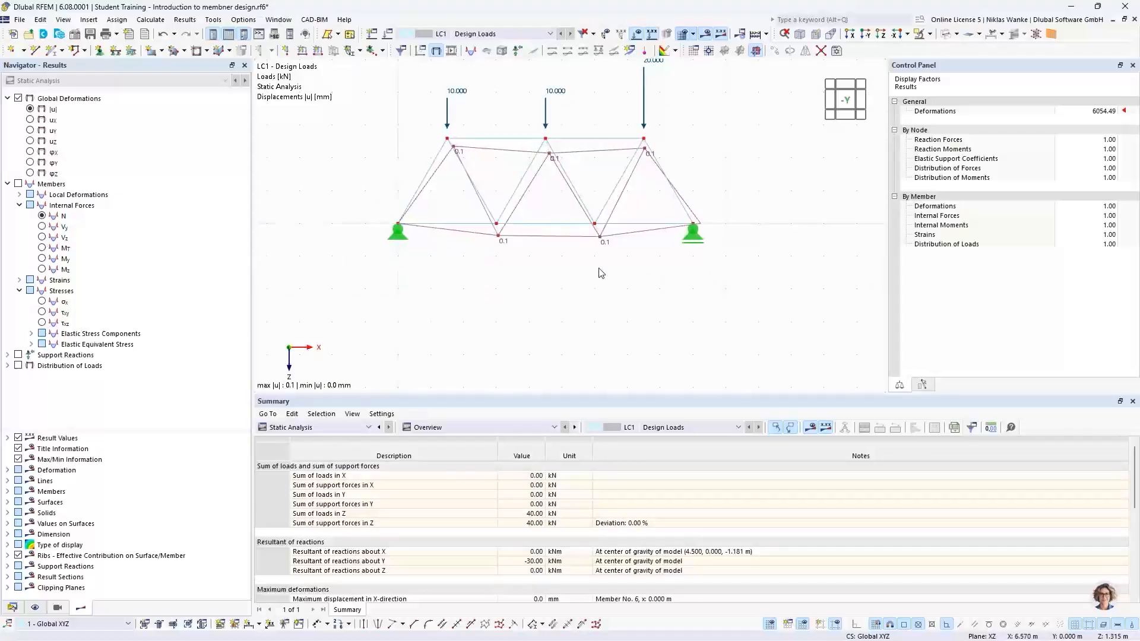
click(19, 355)
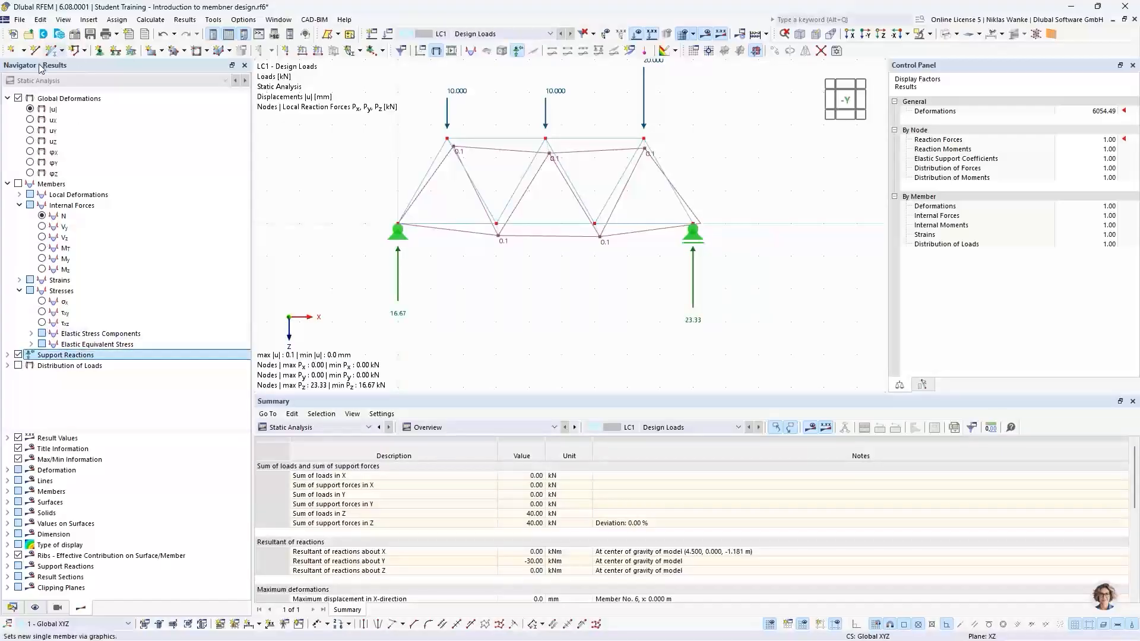
middle_drag(552, 310, 565, 322)
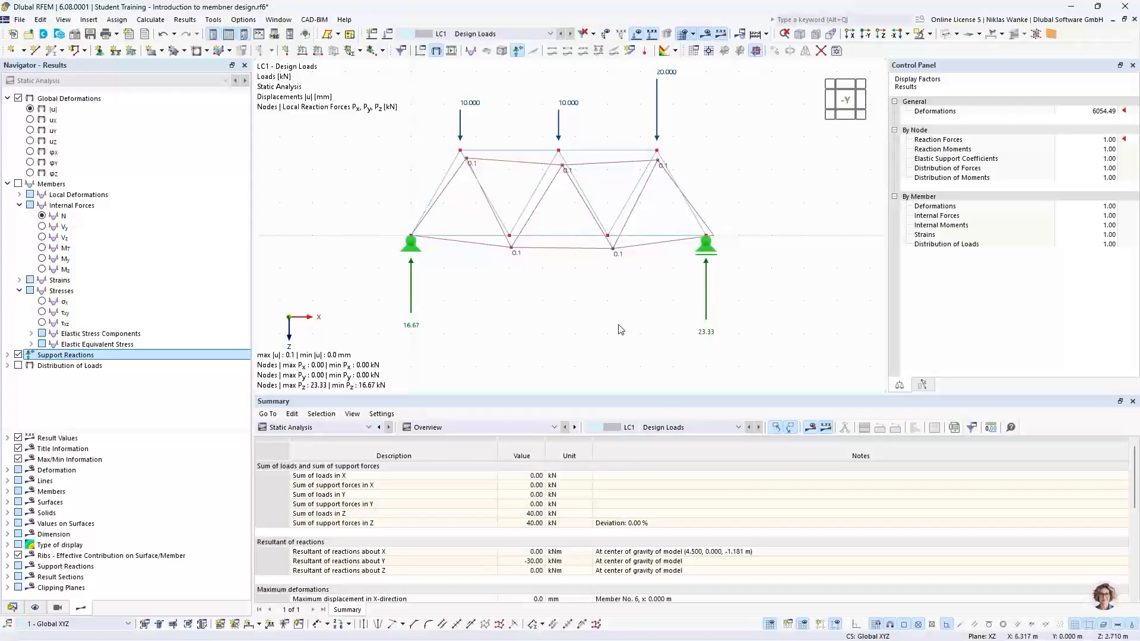
scroll(598, 322, up, 3)
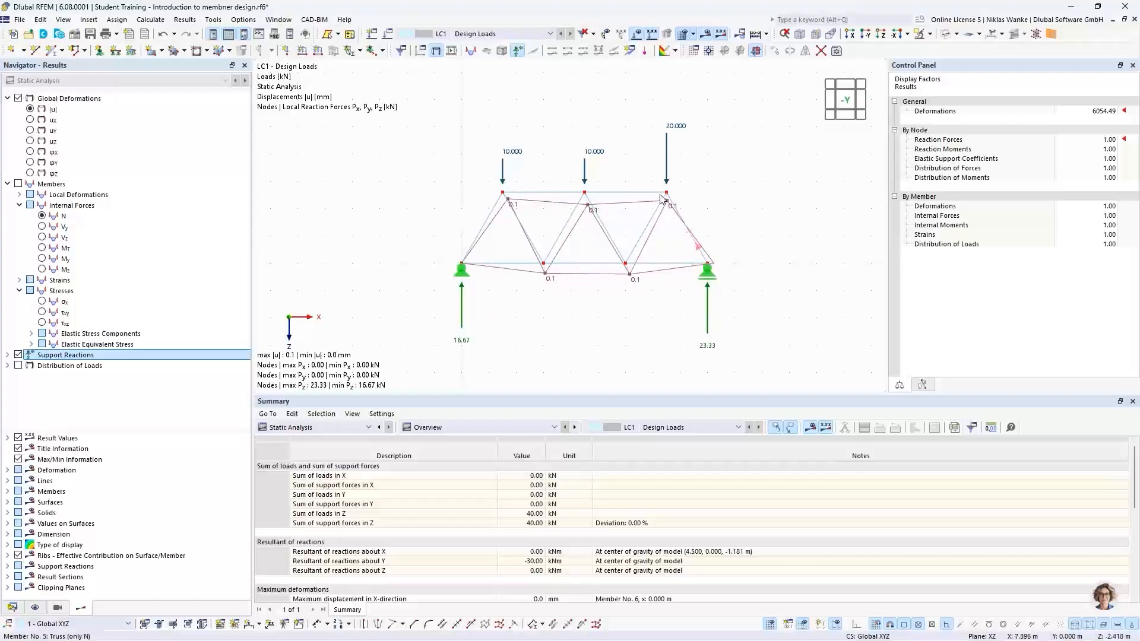
scroll(510, 207, up, 2)
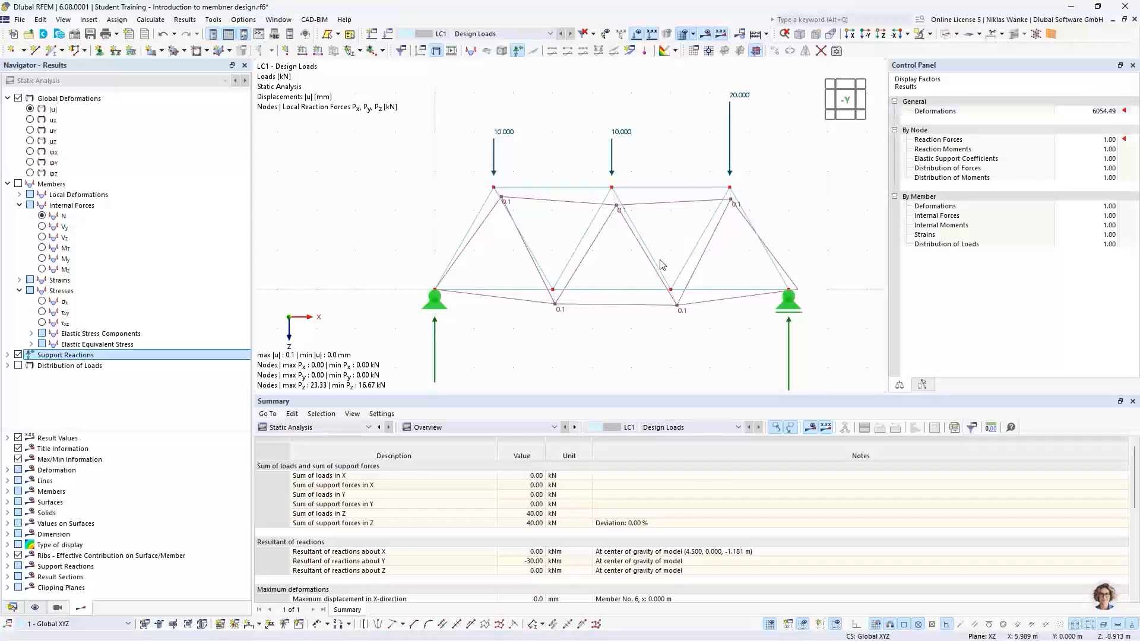
Set the deformation display factor to 1.
double_click(1086, 111)
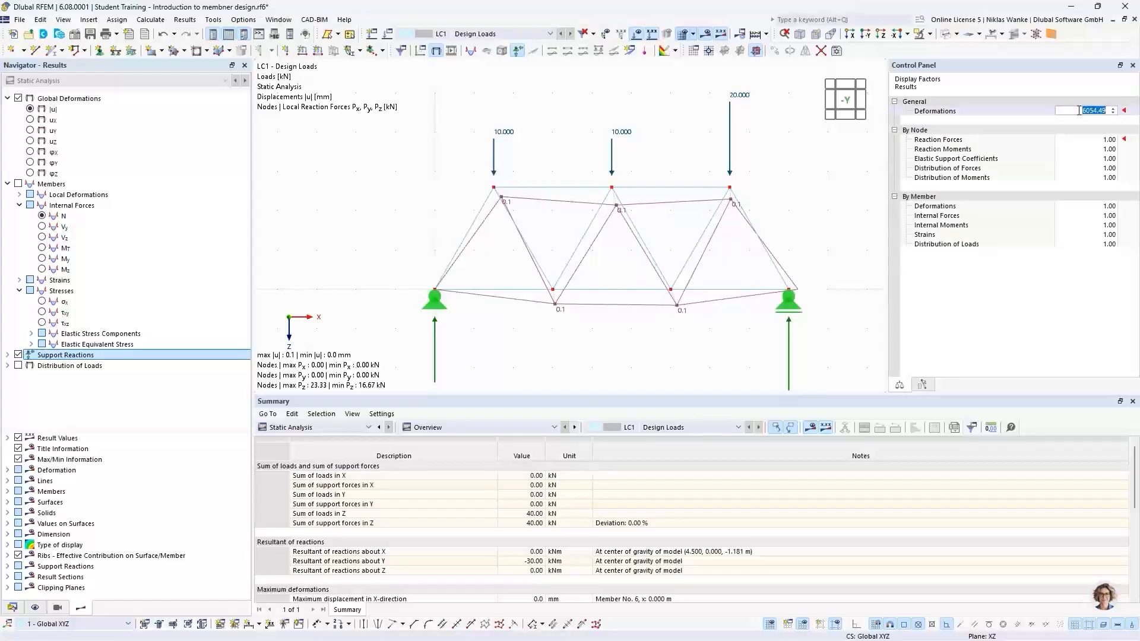
click(1079, 111)
text(1)
key(Tab)
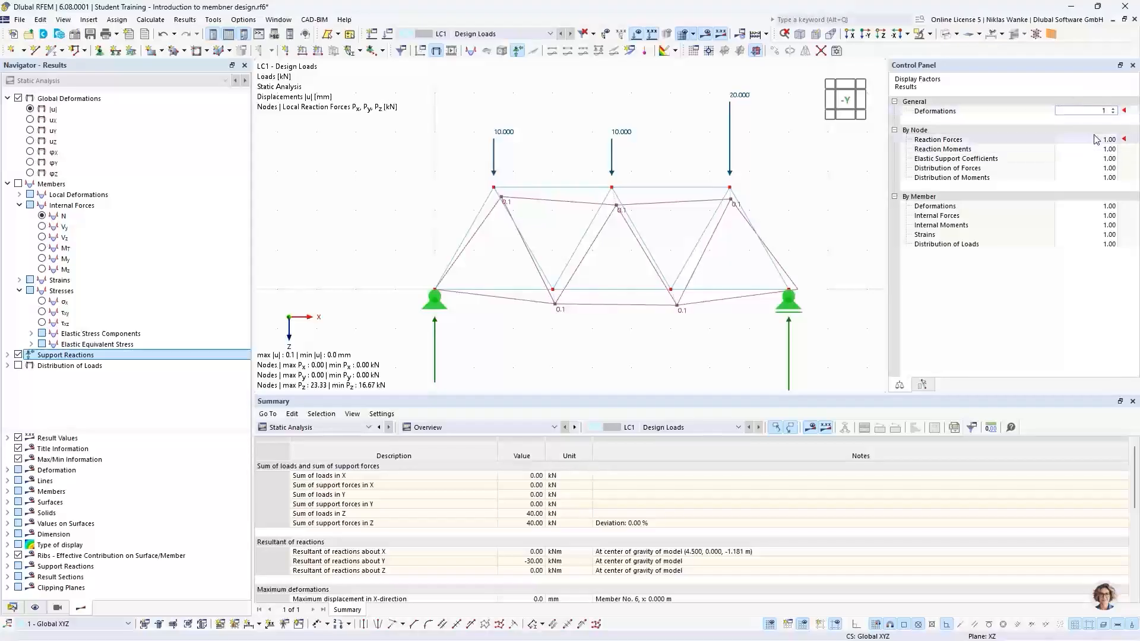
click(1097, 113)
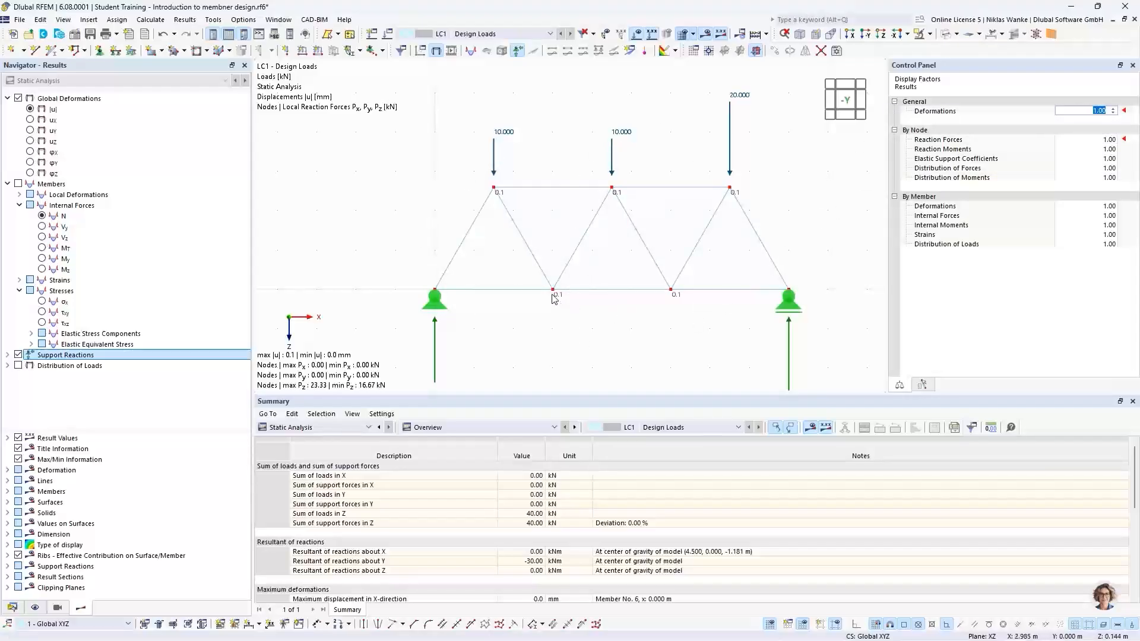
Zoom in on a bottom chord node to examine the deformation at true scale.
scroll(553, 297, up, 5)
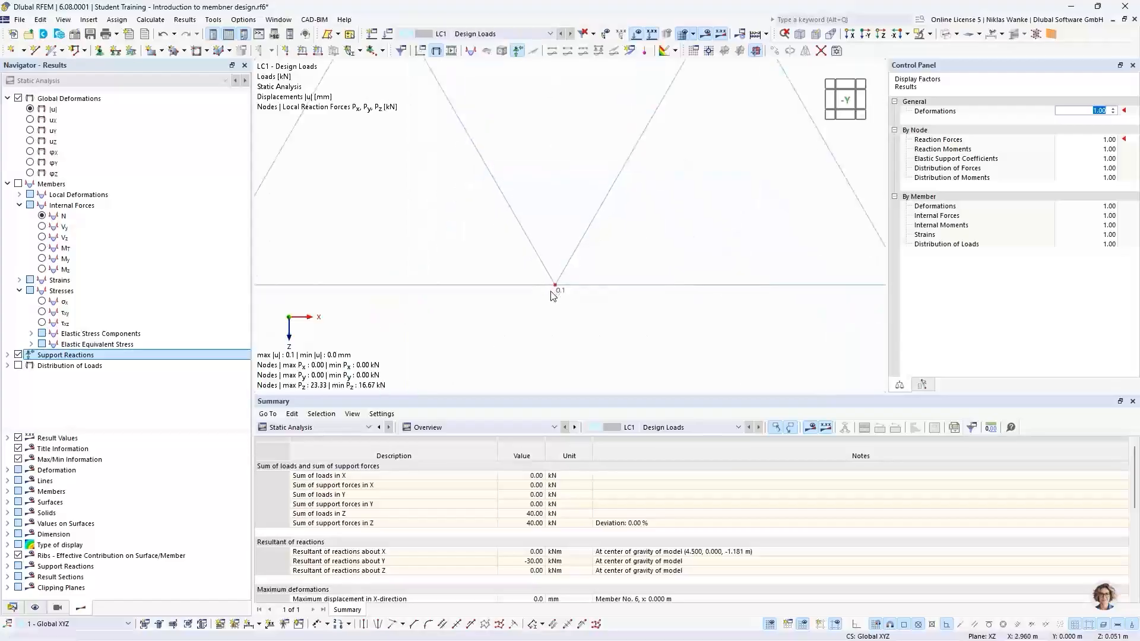
scroll(555, 287, up, 5)
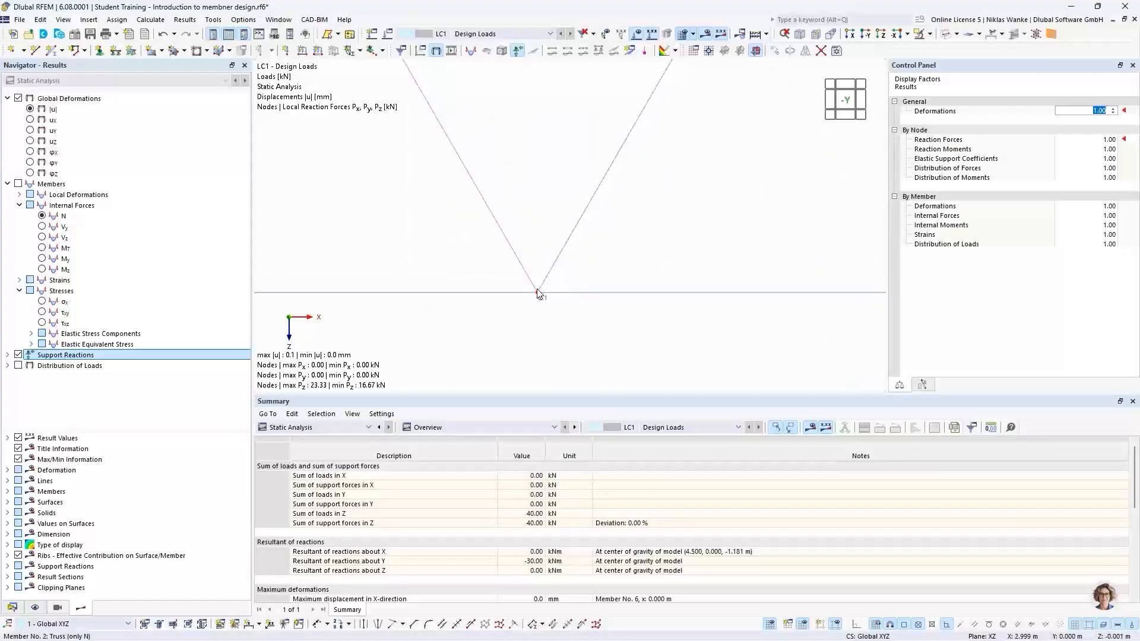
scroll(544, 302, up, 5)
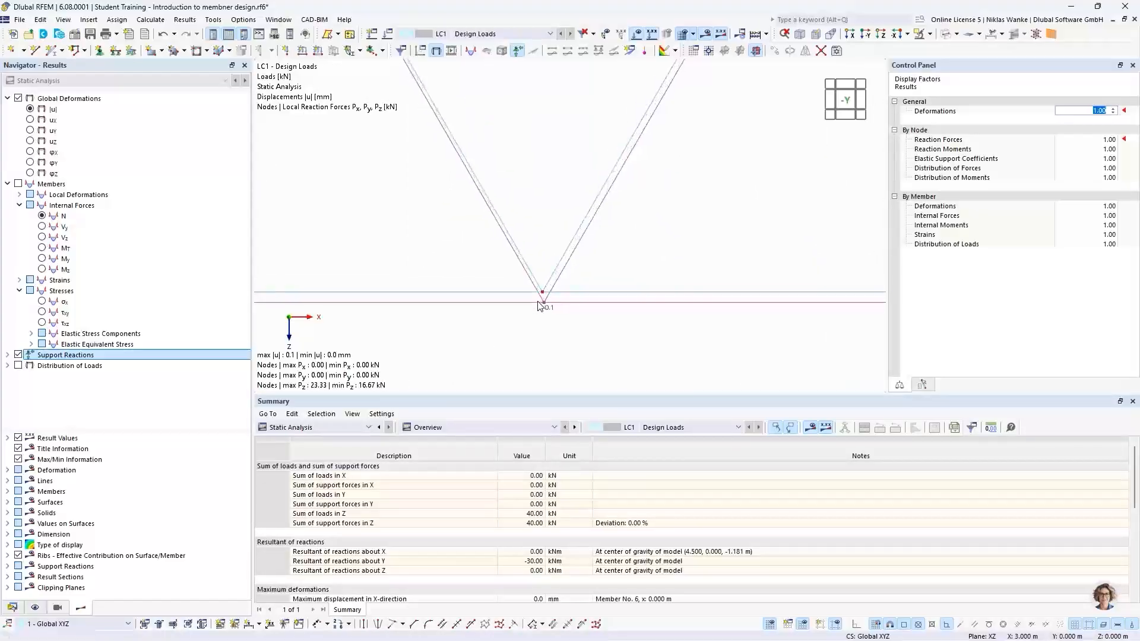
scroll(551, 297, up, 5)
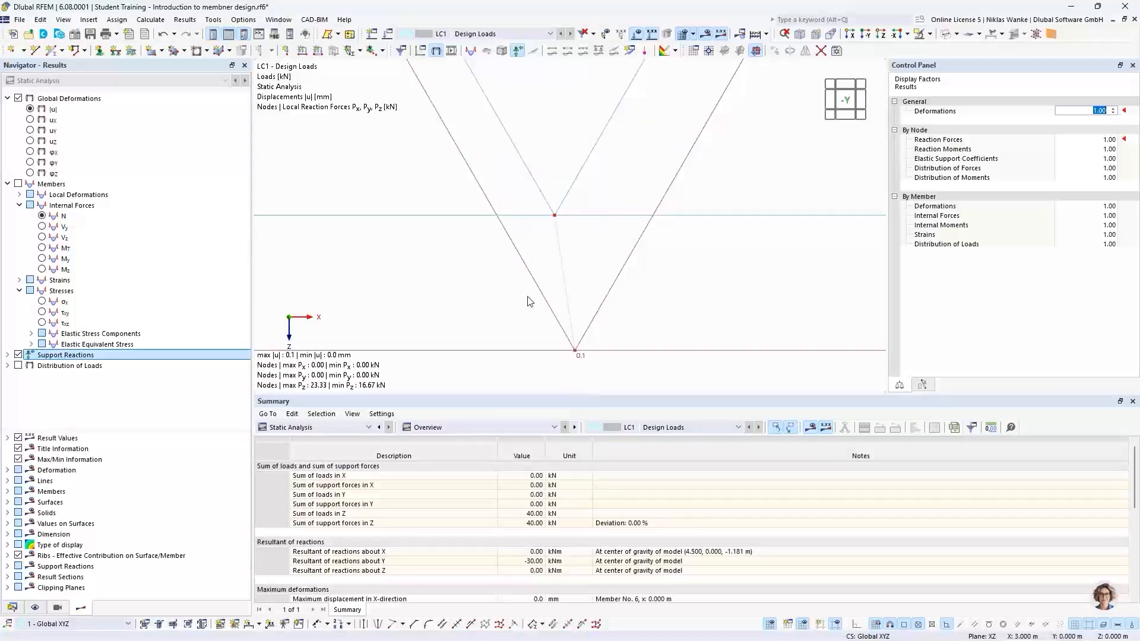
scroll(547, 325, down, 5)
scroll(546, 325, down, 4)
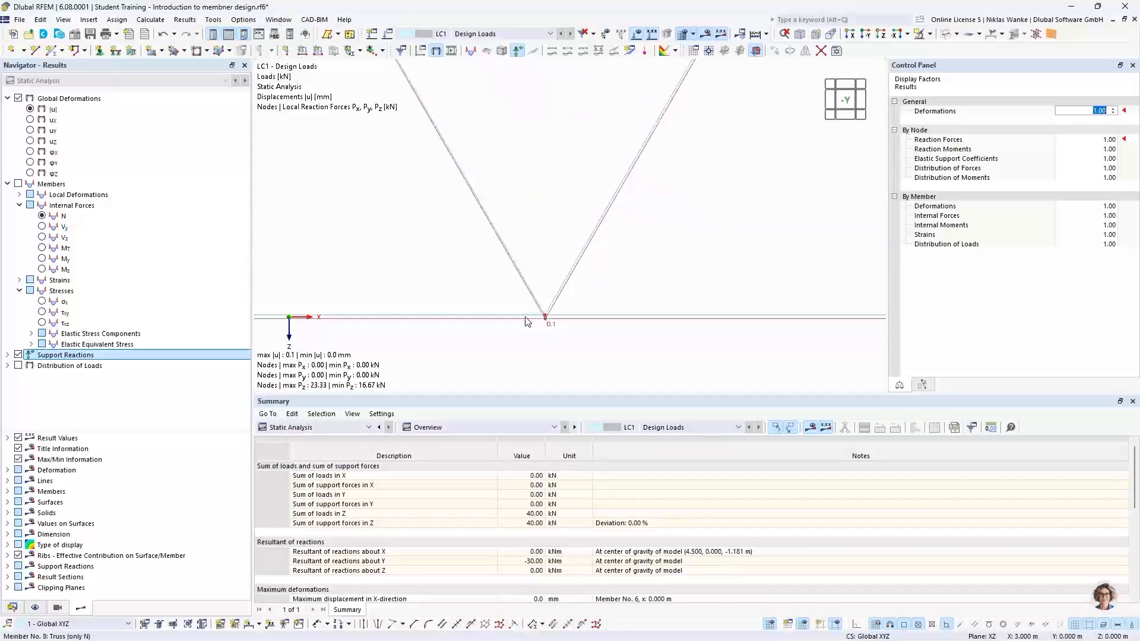
scroll(522, 315, down, 6)
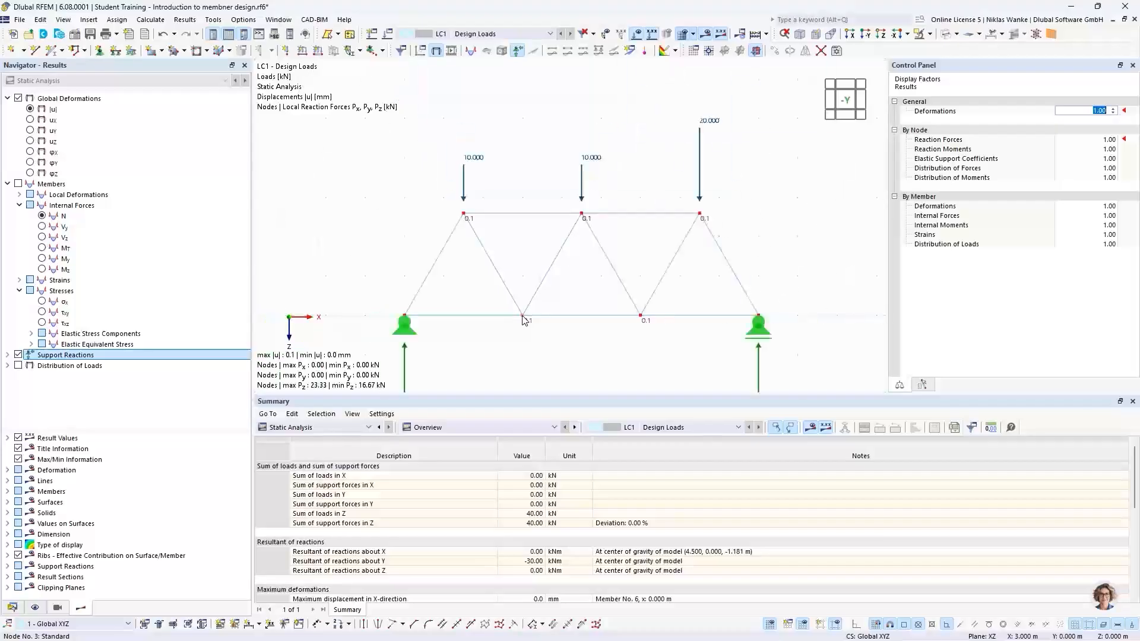
middle_drag(564, 325, 553, 312)
scroll(450, 200, down, 1)
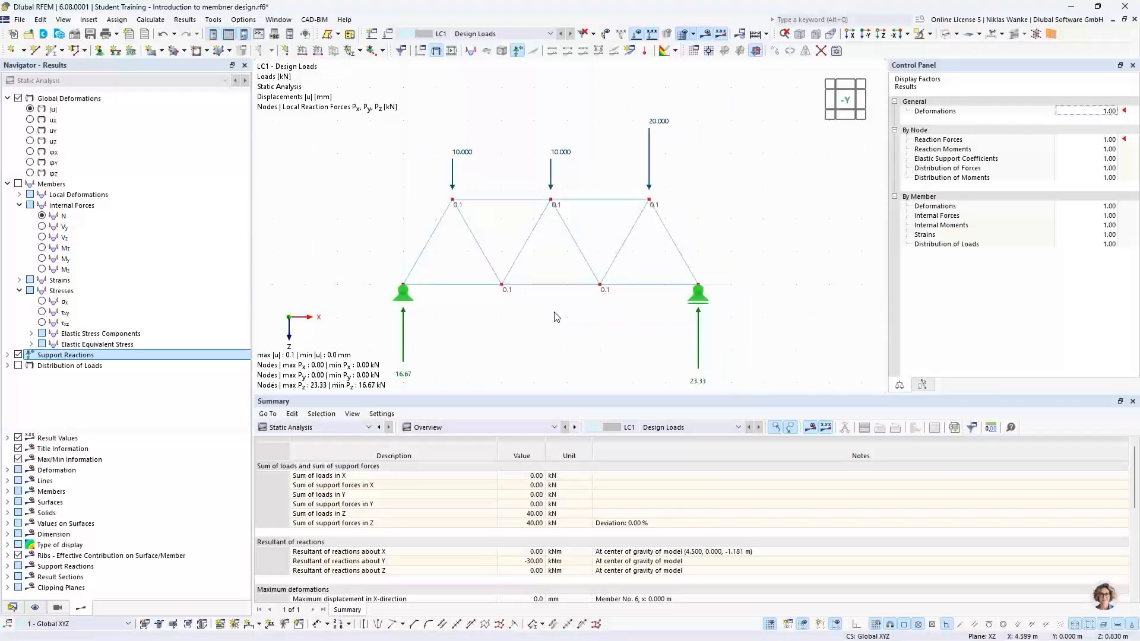
Set the deformation display factor to 6000.
click(1100, 111)
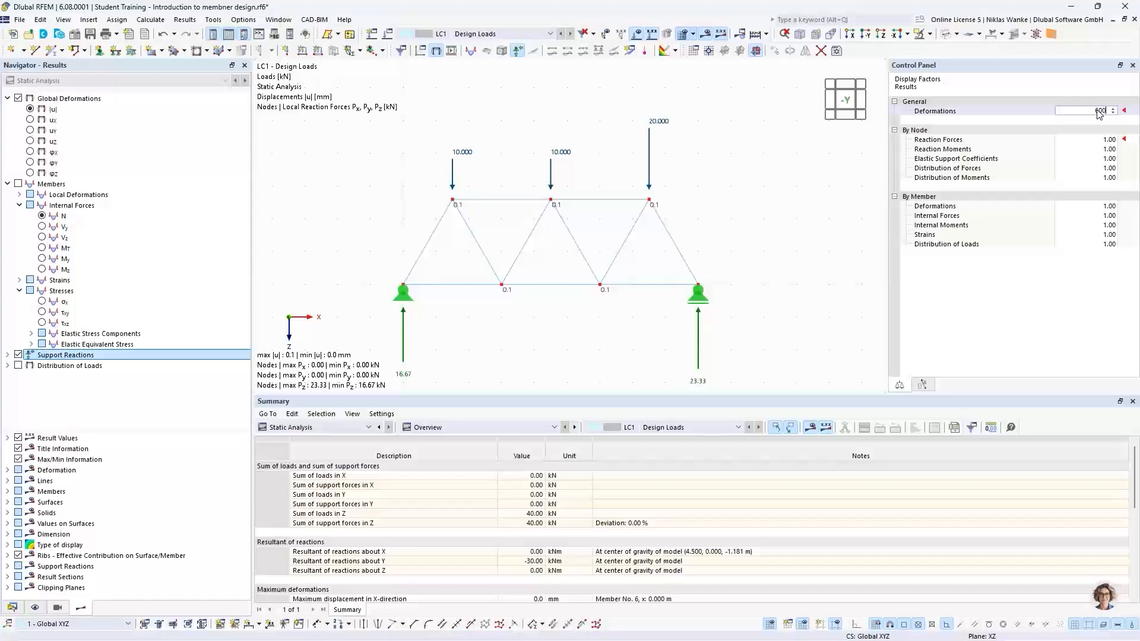
text(6000)
click(1100, 139)
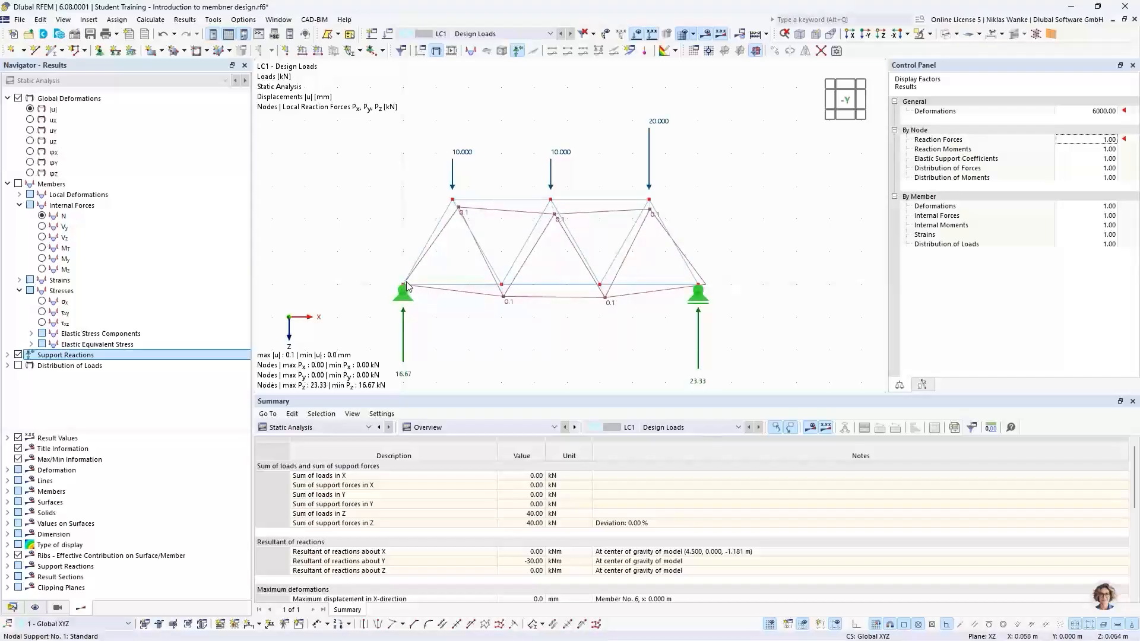
Zoom in on the left and right supports to examine the deformed truss shape.
scroll(407, 286, up, 5)
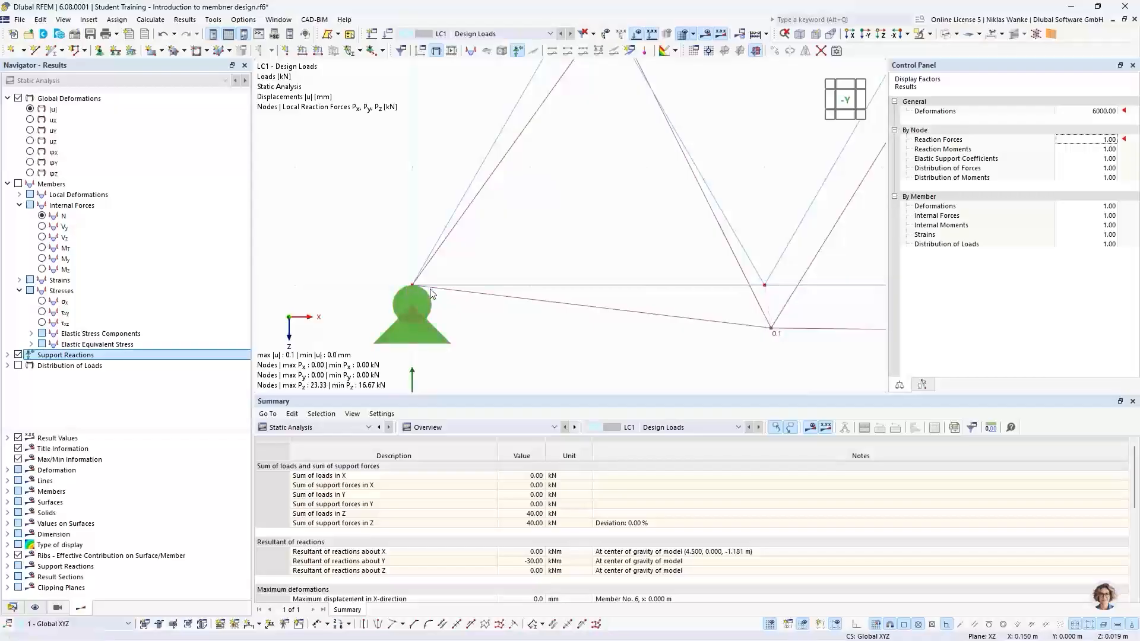
scroll(431, 293, up, 3)
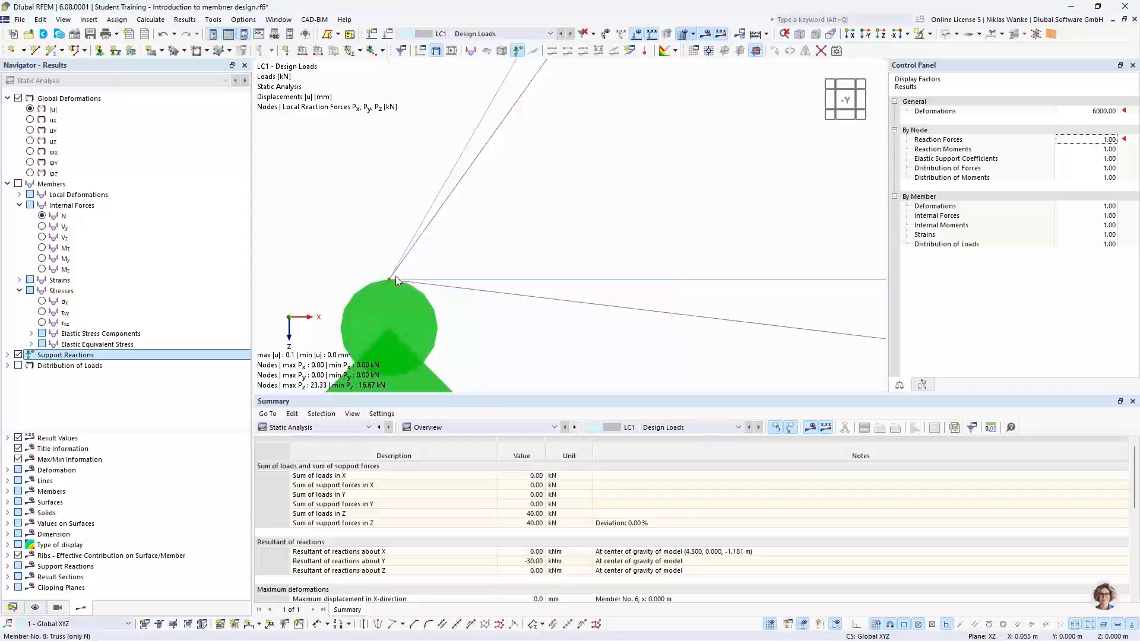
scroll(421, 259, down, 2)
scroll(421, 259, down, 3)
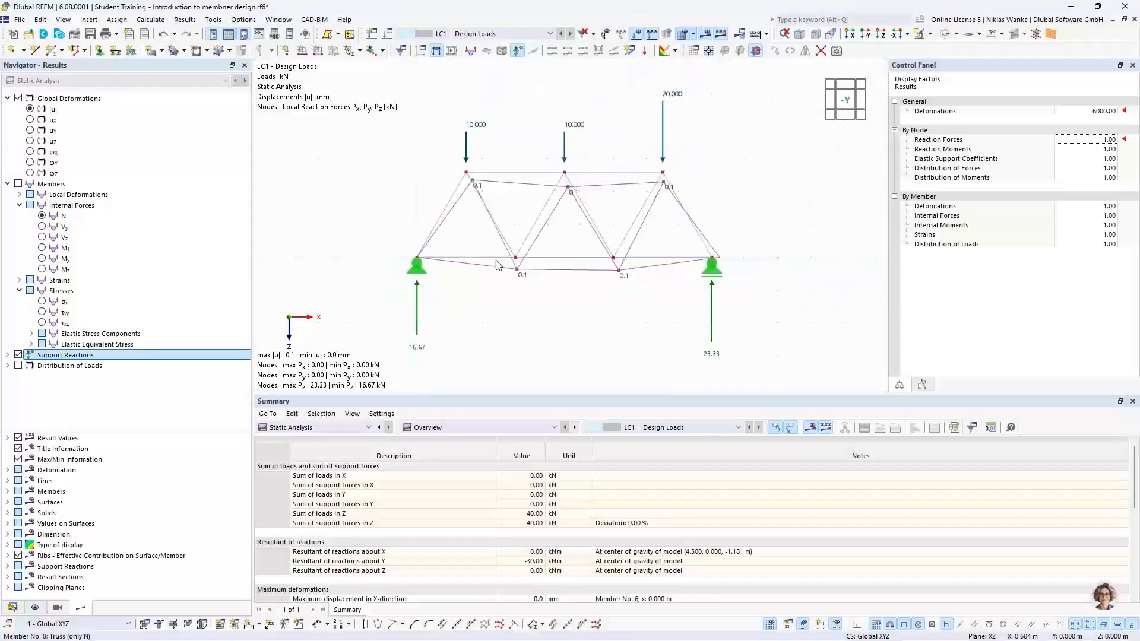
scroll(604, 266, up, 4)
scroll(605, 266, up, 2)
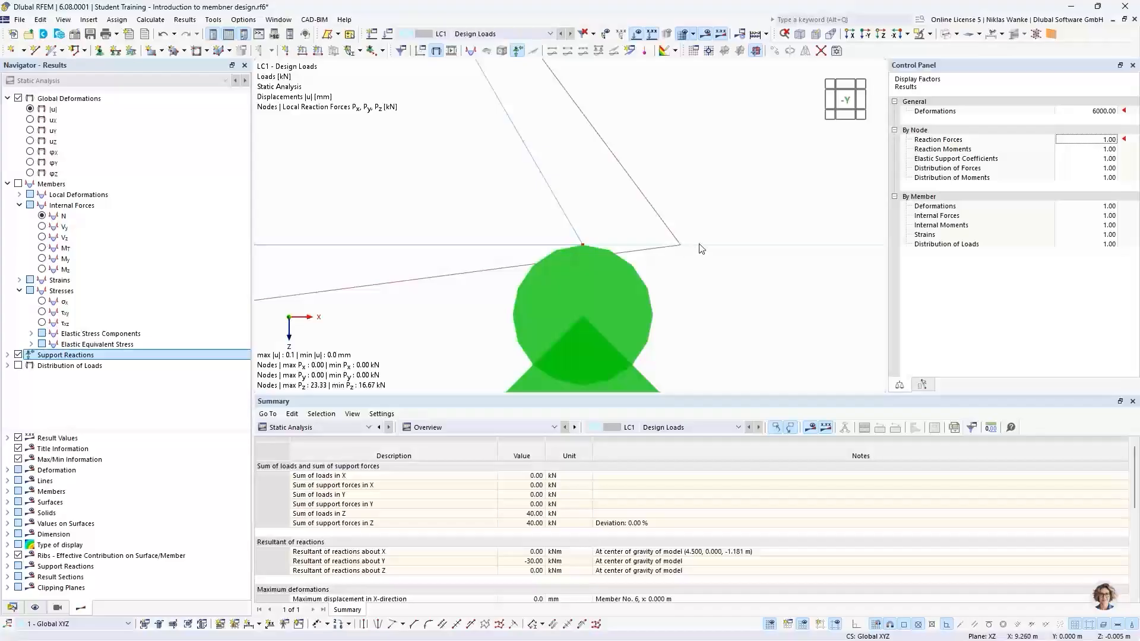
scroll(702, 249, down, 6)
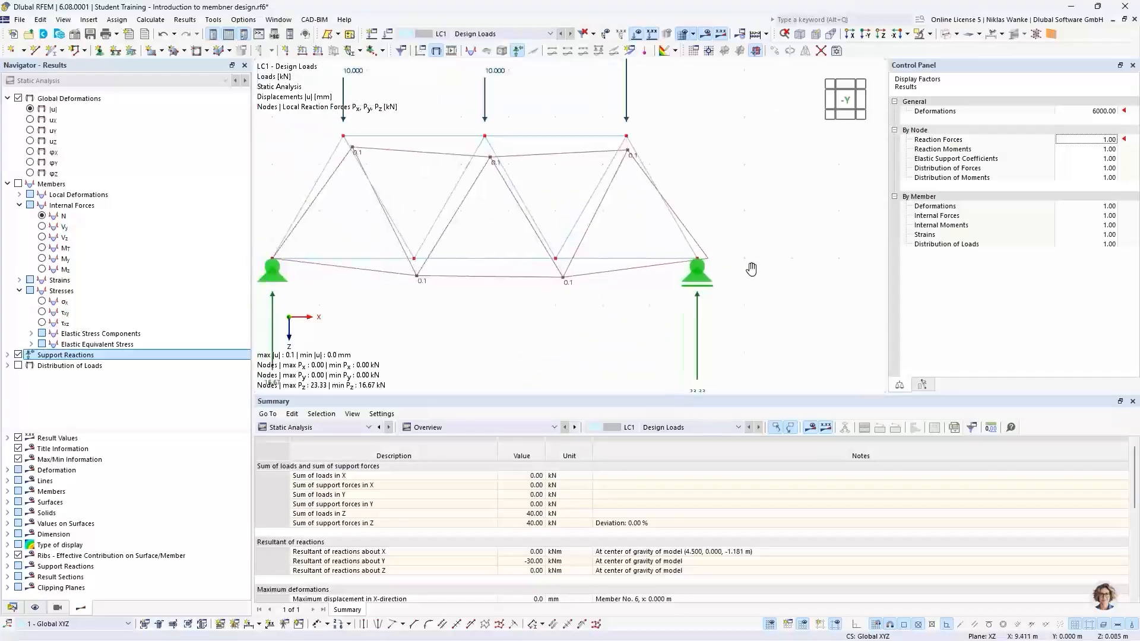
middle_drag(752, 269, 781, 267)
scroll(782, 267, down, 2)
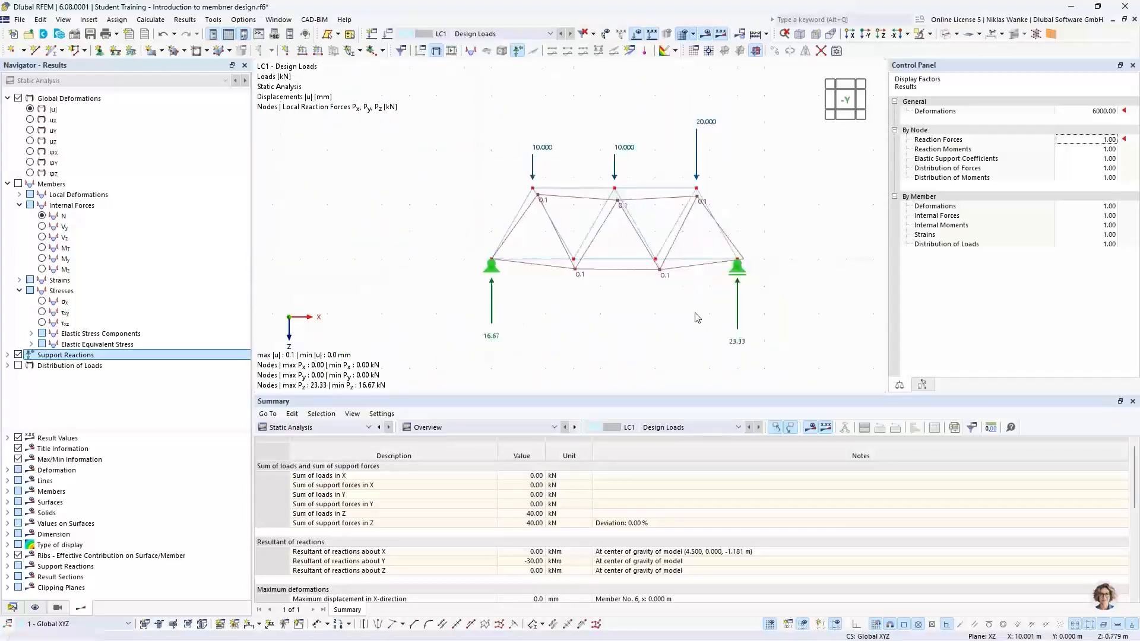
scroll(594, 286, down, 2)
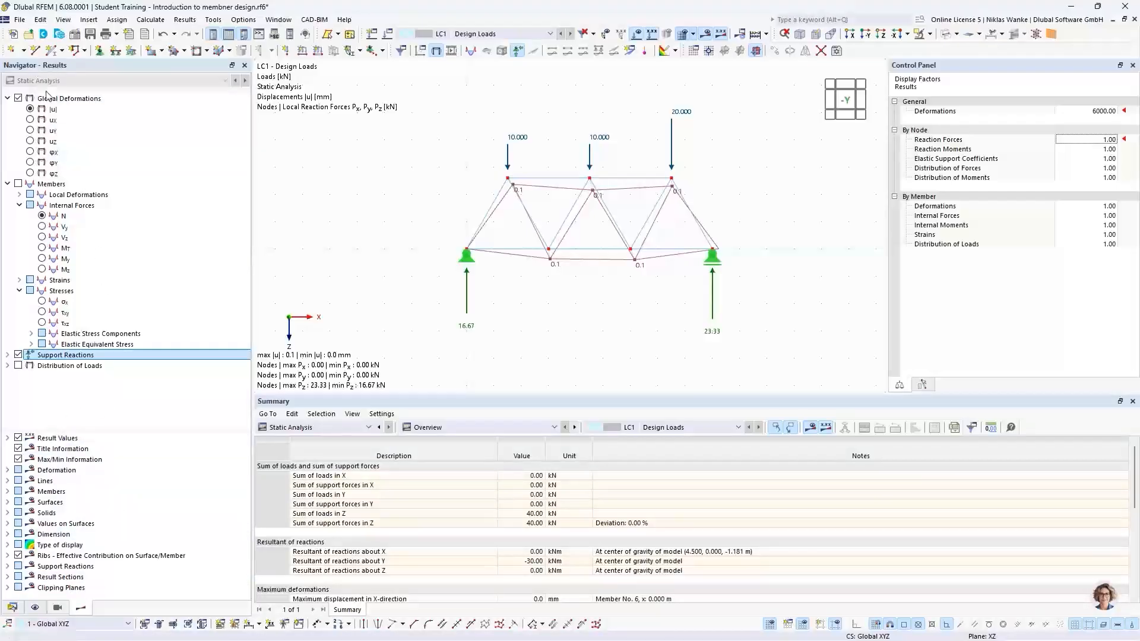
Show the member deformations as colored sections and orbit the view.
click(8, 470)
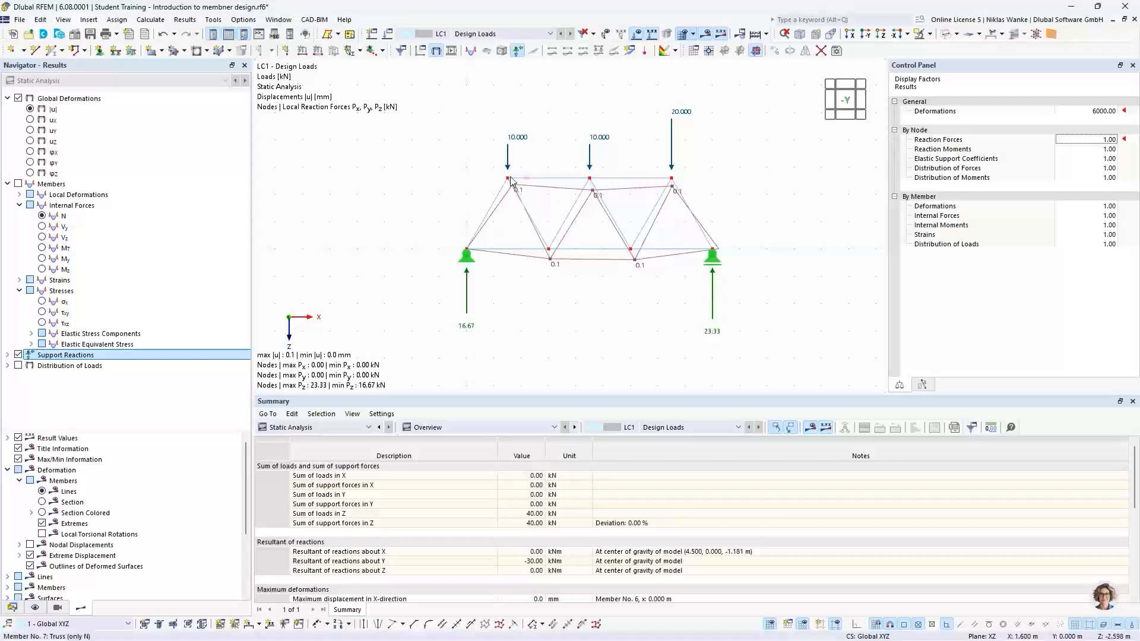
click(42, 513)
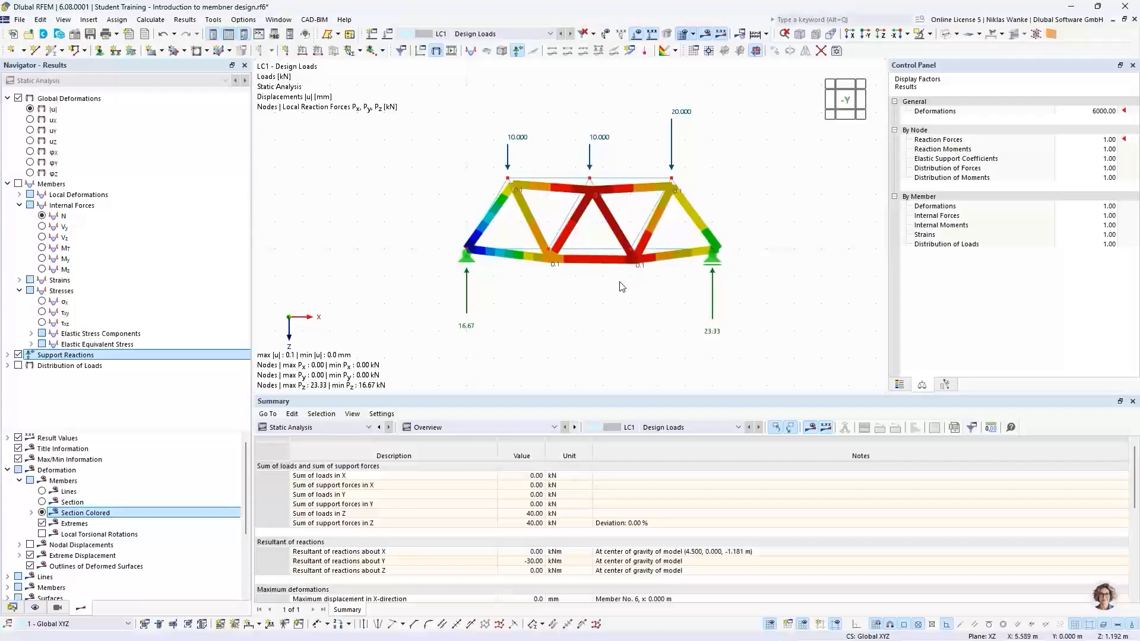
scroll(609, 229, up, 2)
middle_drag(610, 230, 593, 256)
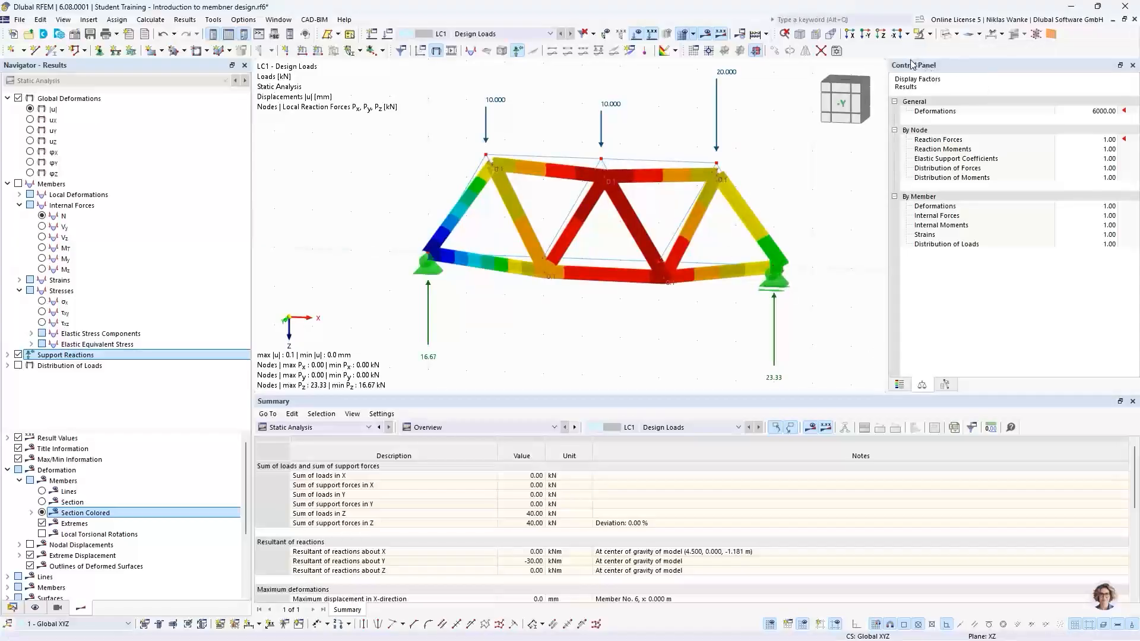
Display the axial forces N on the truss members in a front view.
click(900, 386)
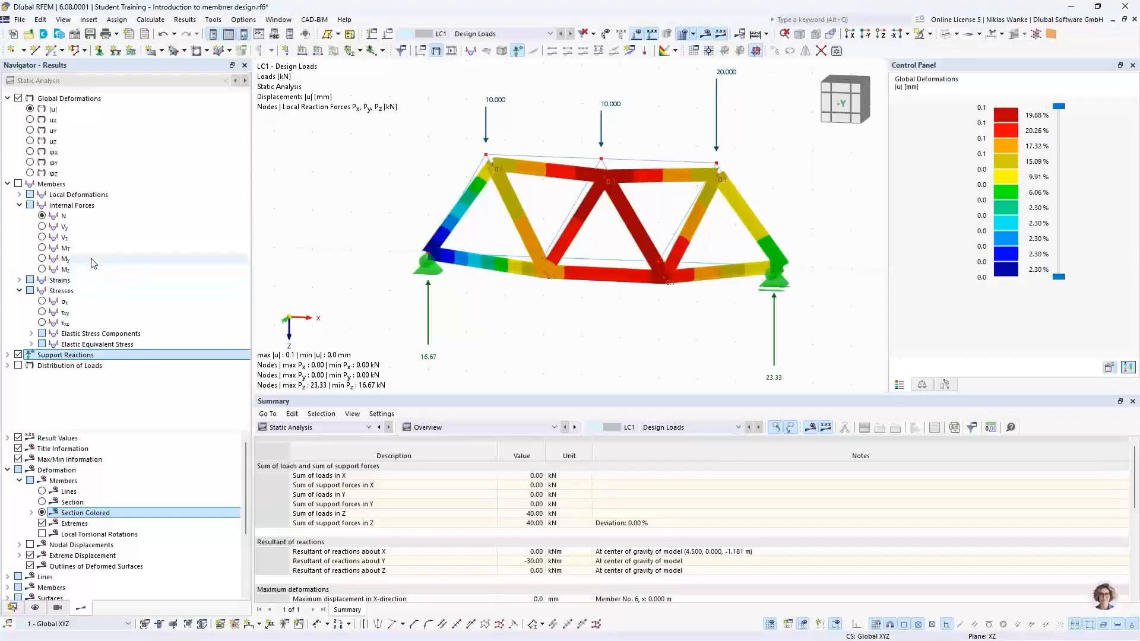
click(42, 216)
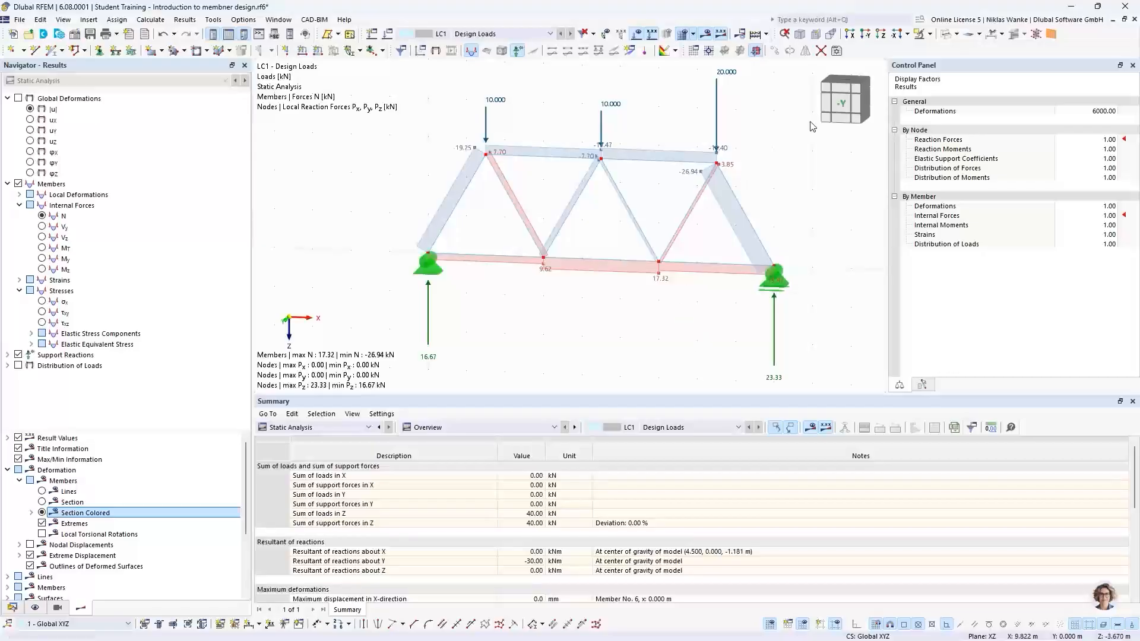
click(842, 105)
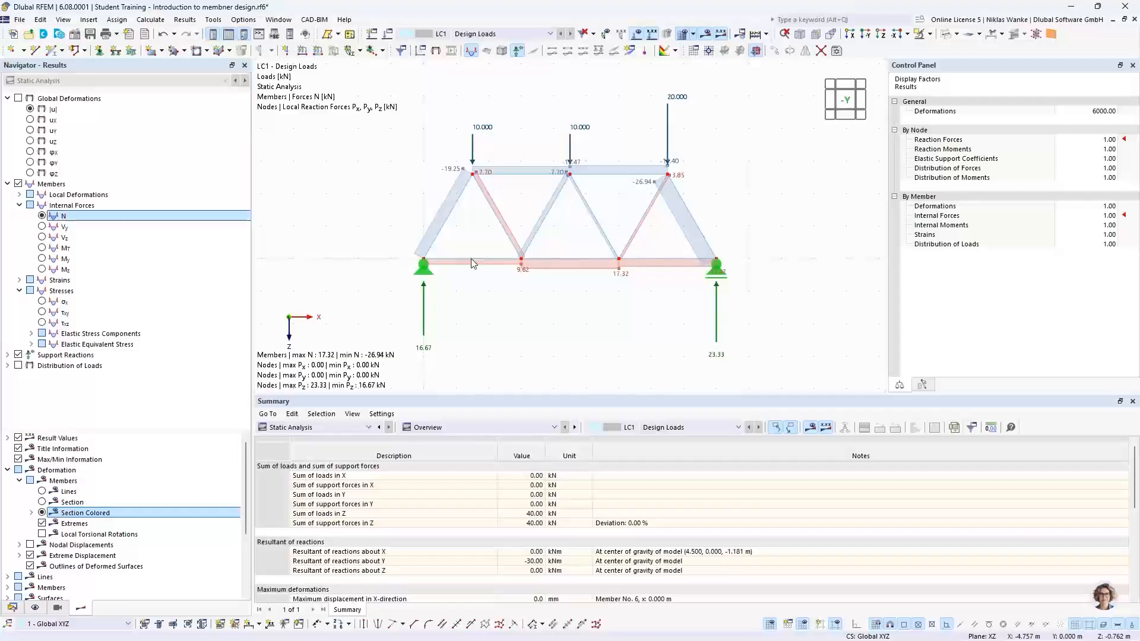
scroll(576, 233, up, 2)
middle_drag(576, 231, 588, 231)
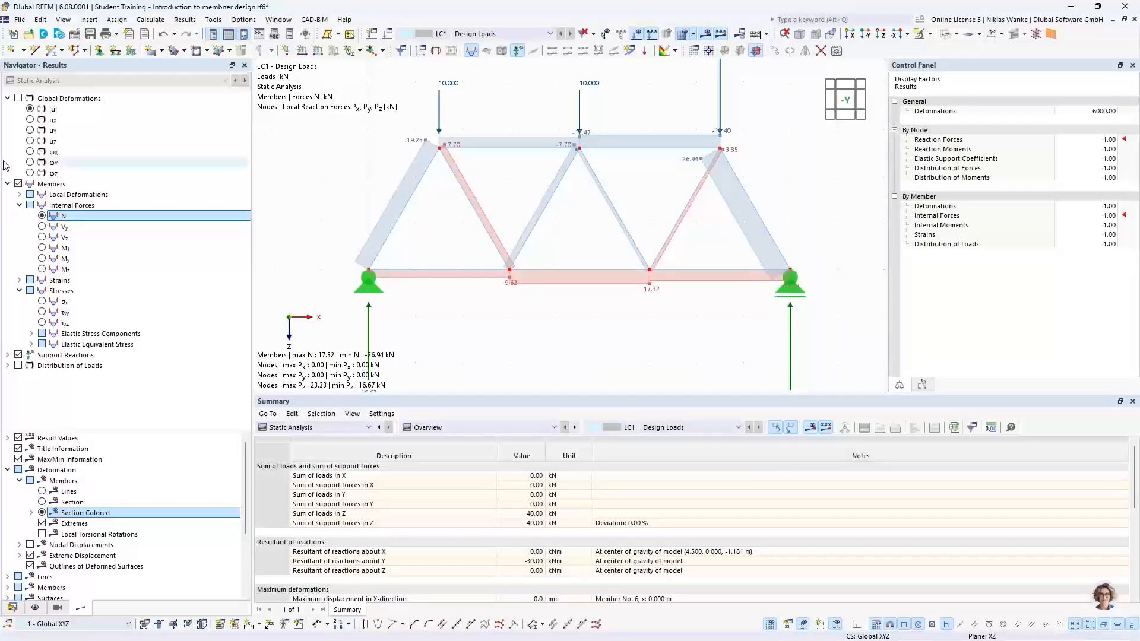
Step through the member shear forces Vy and Vz and the moments MT, My and Mz in turn.
click(43, 227)
ctrl+middle_drag(498, 256, 439, 292)
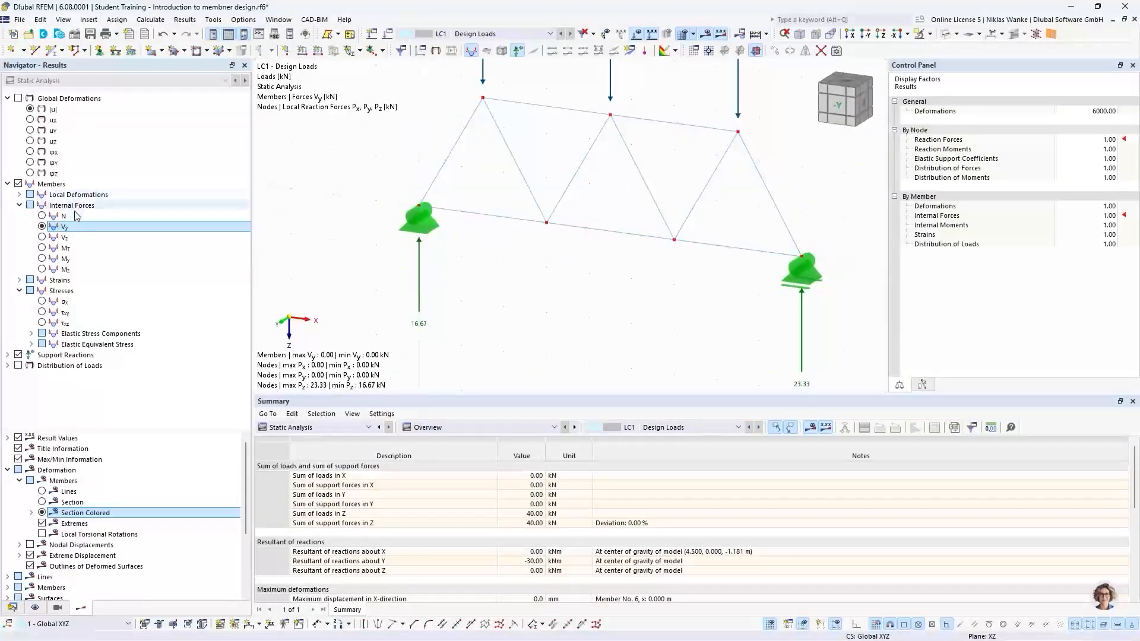
click(42, 237)
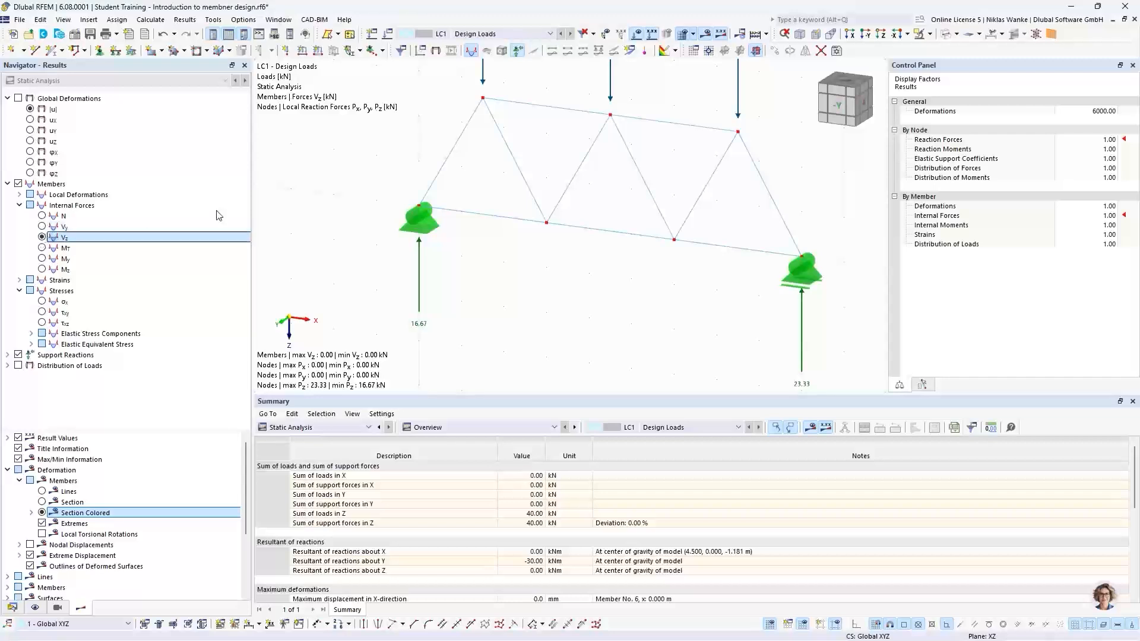
click(41, 248)
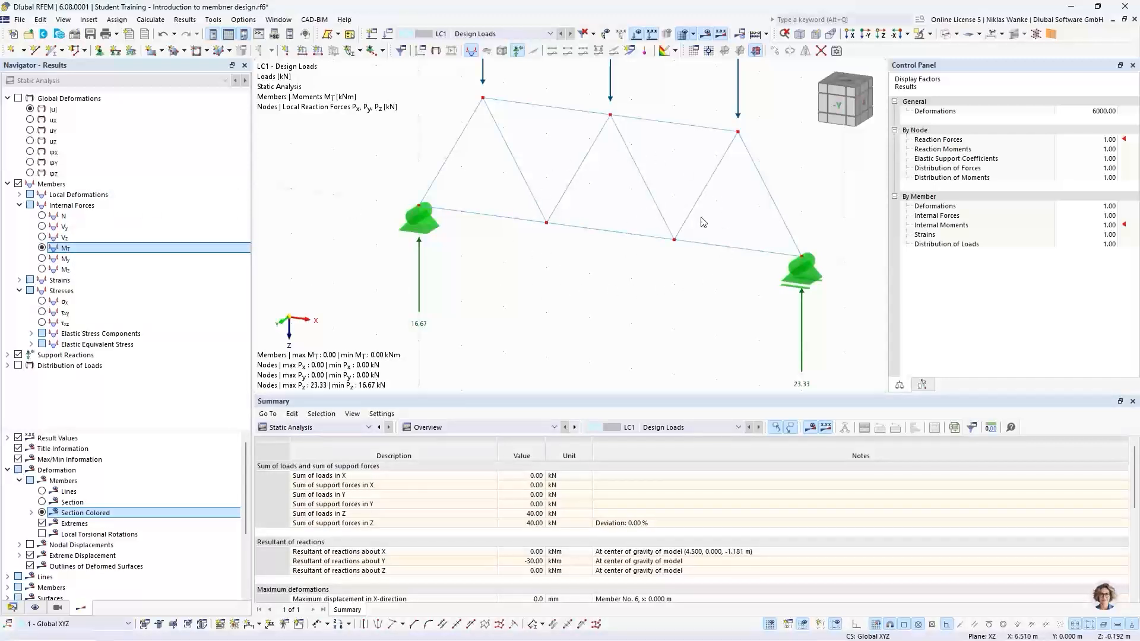
click(42, 260)
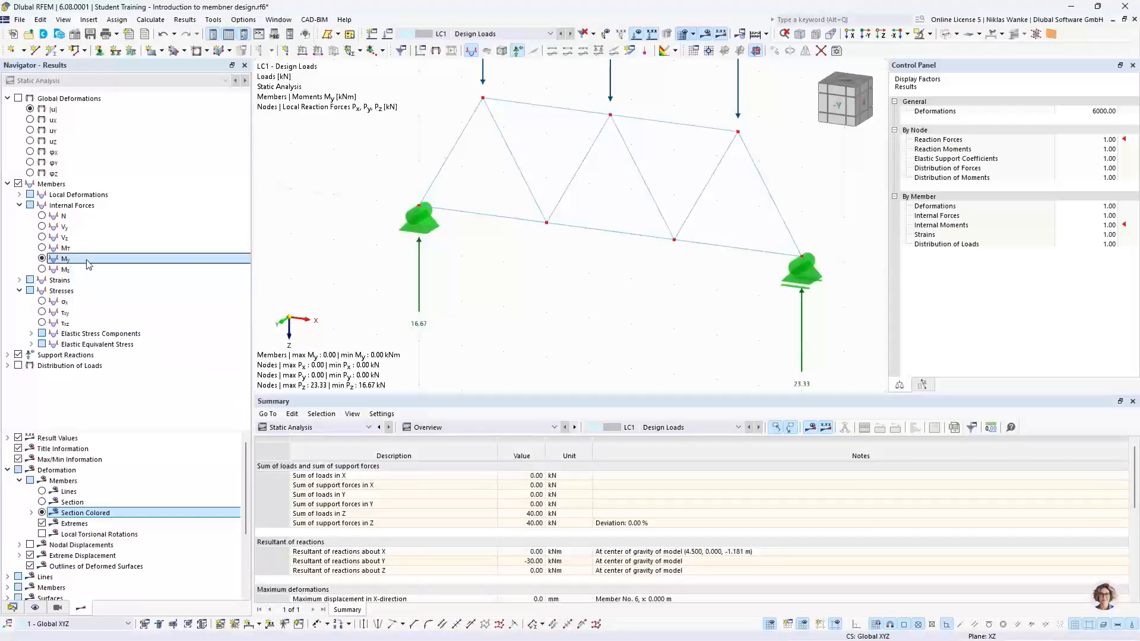
click(42, 269)
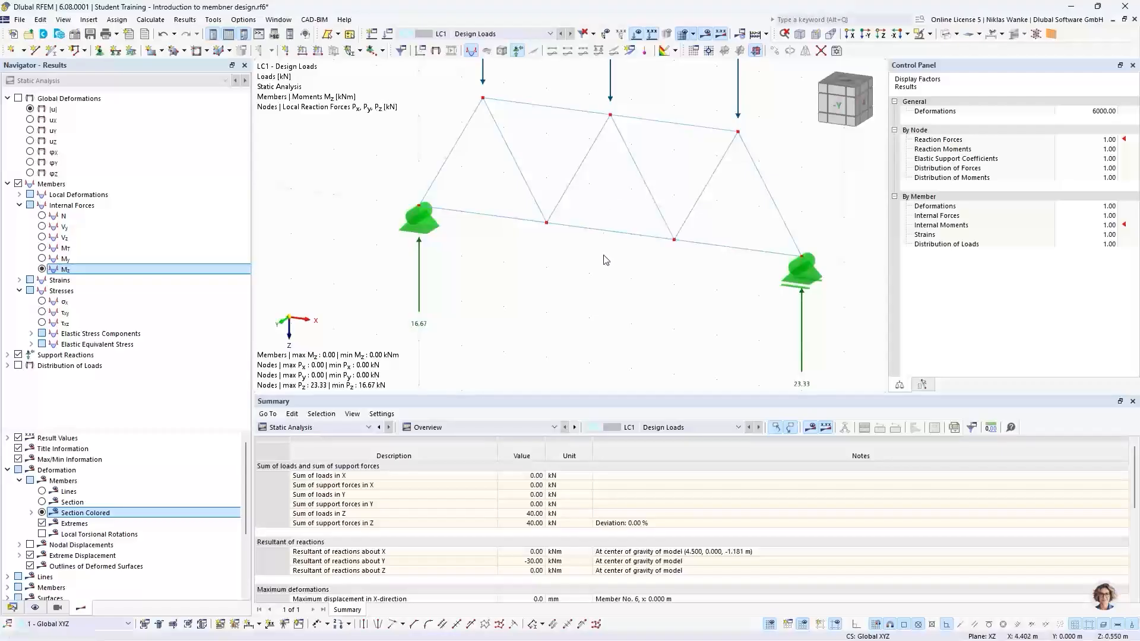
Switch back to the axial forces N and zoom in on the top chord to examine the member force values.
click(42, 217)
middle_drag(705, 263, 686, 283)
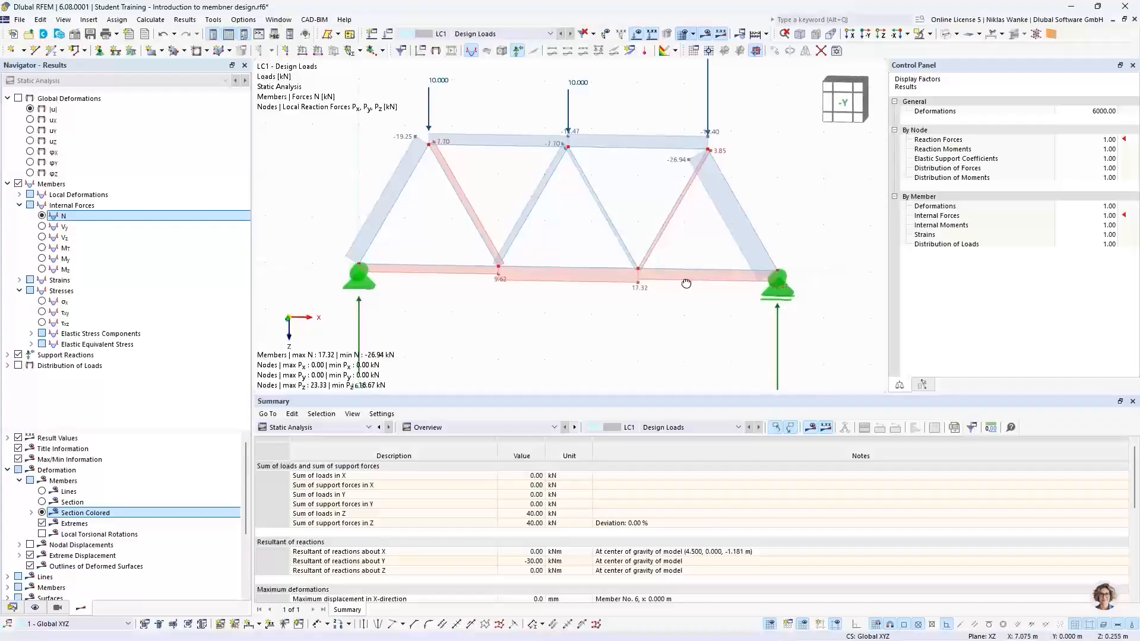
click(847, 116)
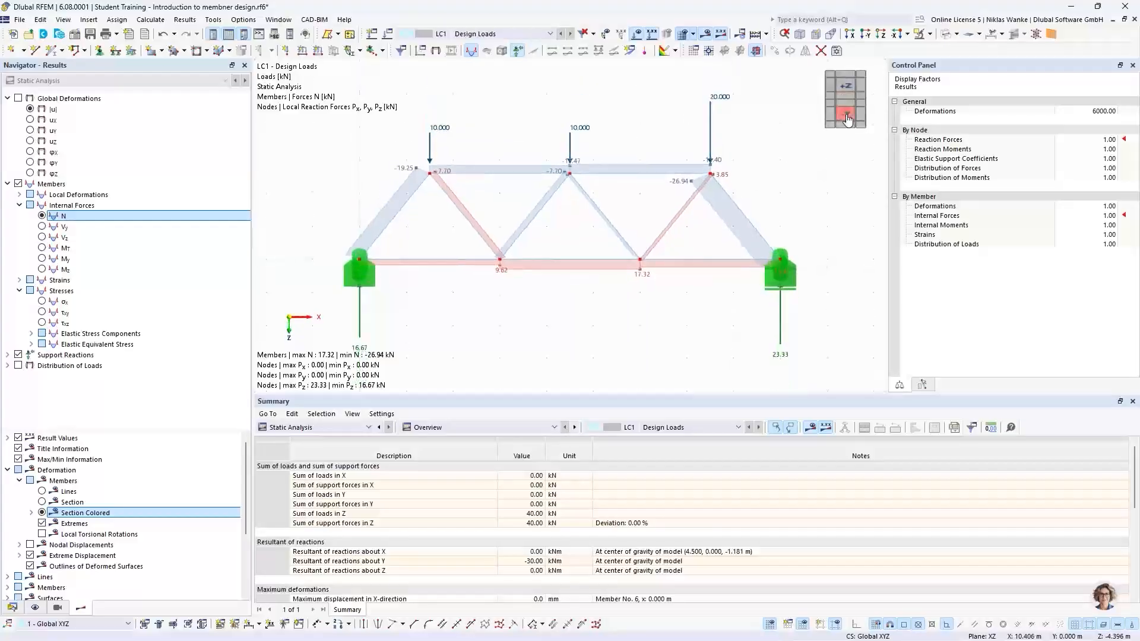
scroll(570, 219, up, 3)
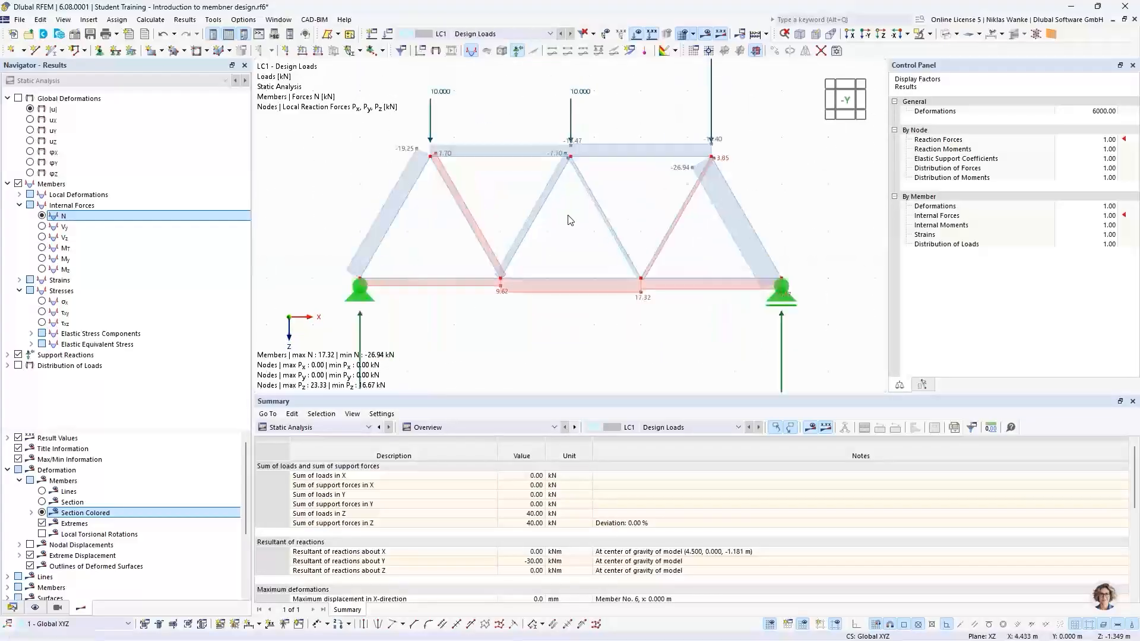
middle_drag(569, 220, 600, 226)
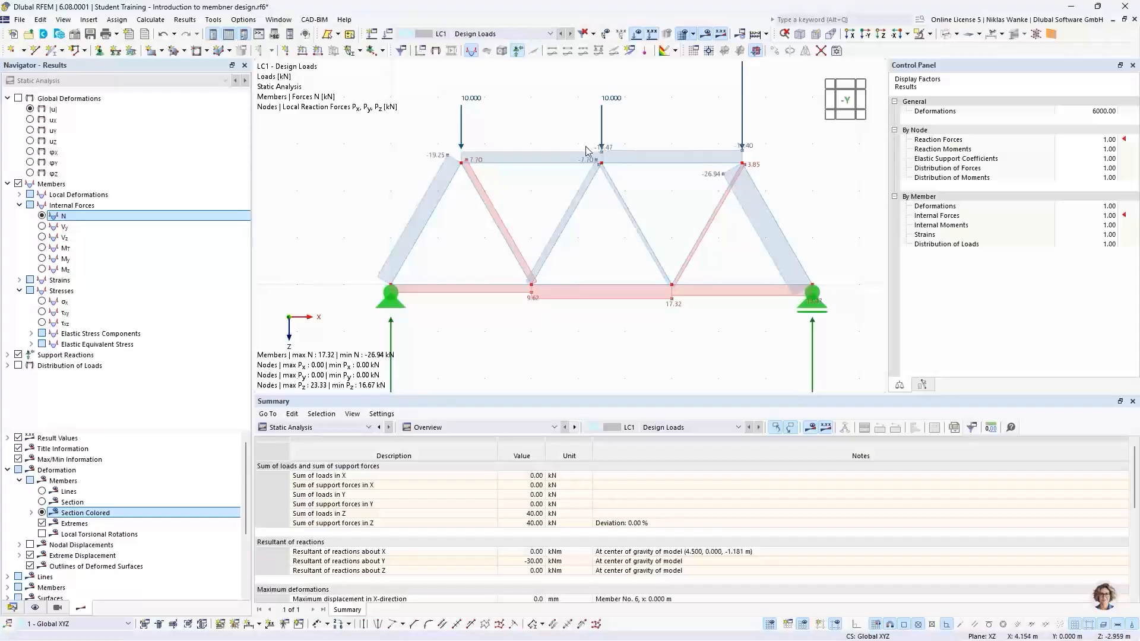
scroll(605, 146, up, 3)
scroll(583, 170, up, 1)
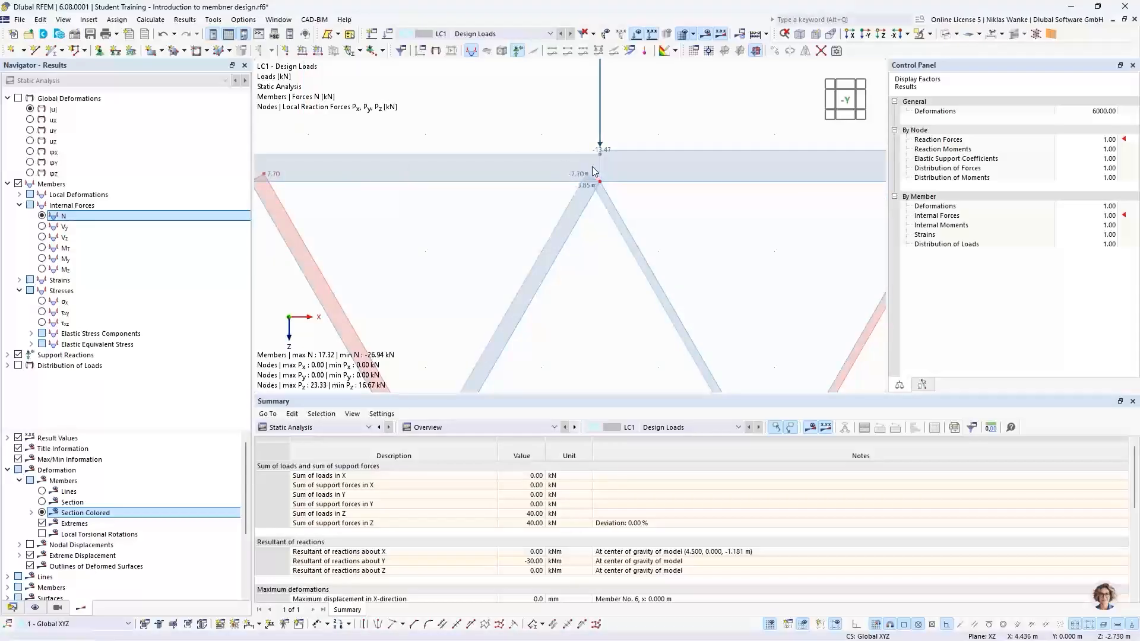
scroll(594, 171, down, 3)
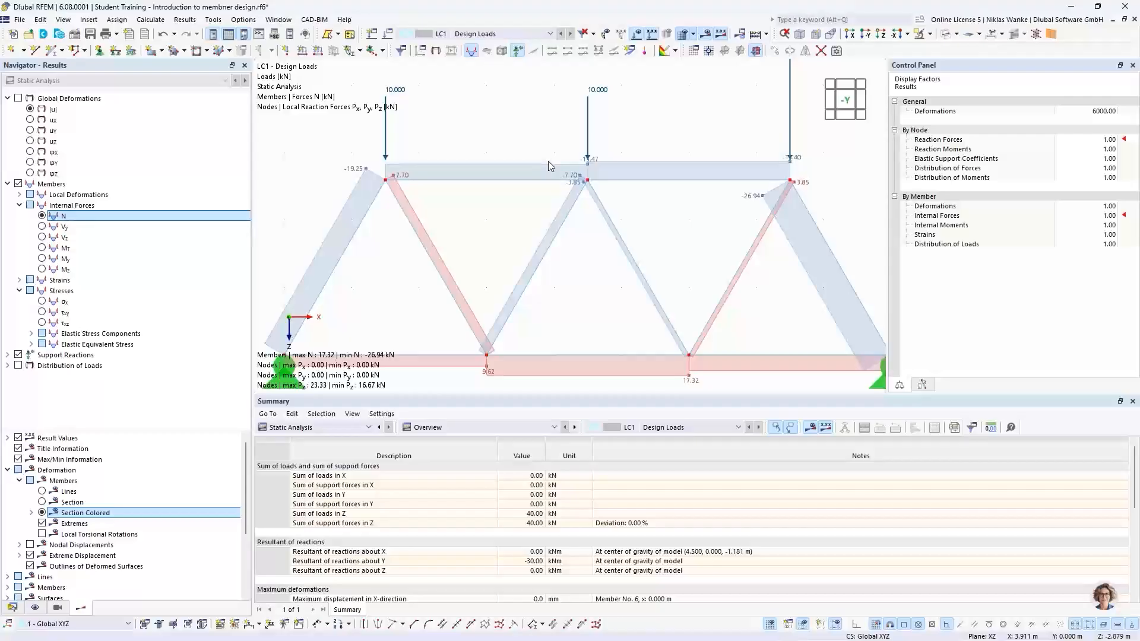
scroll(547, 162, down, 3)
mouse_move(547, 161)
middle_down()
mouse_move(563, 181)
mouse_move(564, 172)
middle_up()
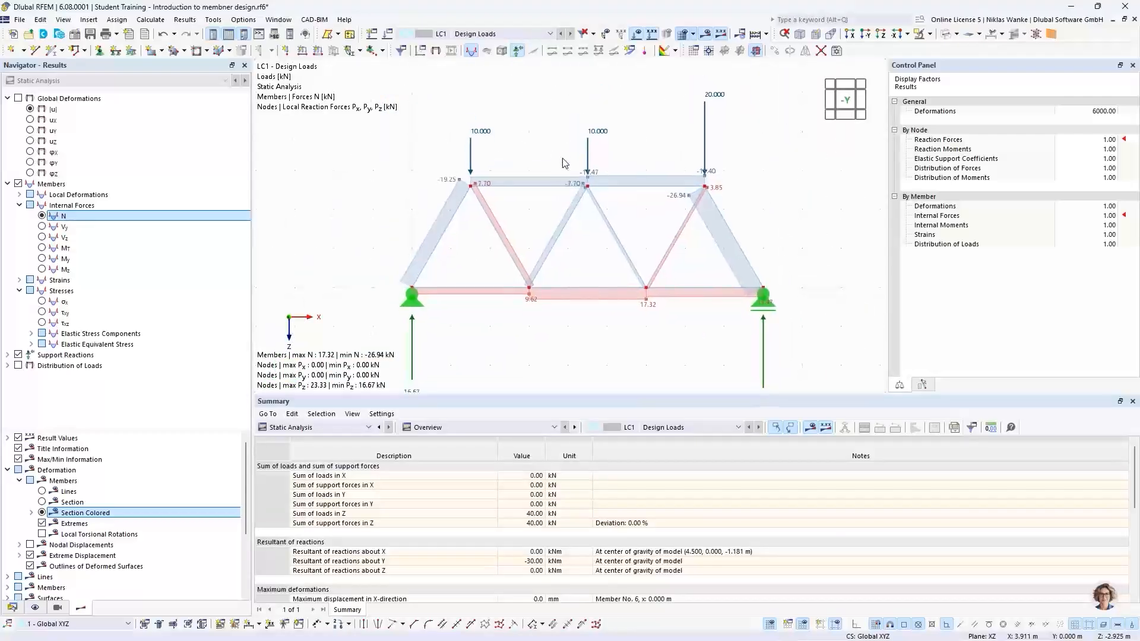
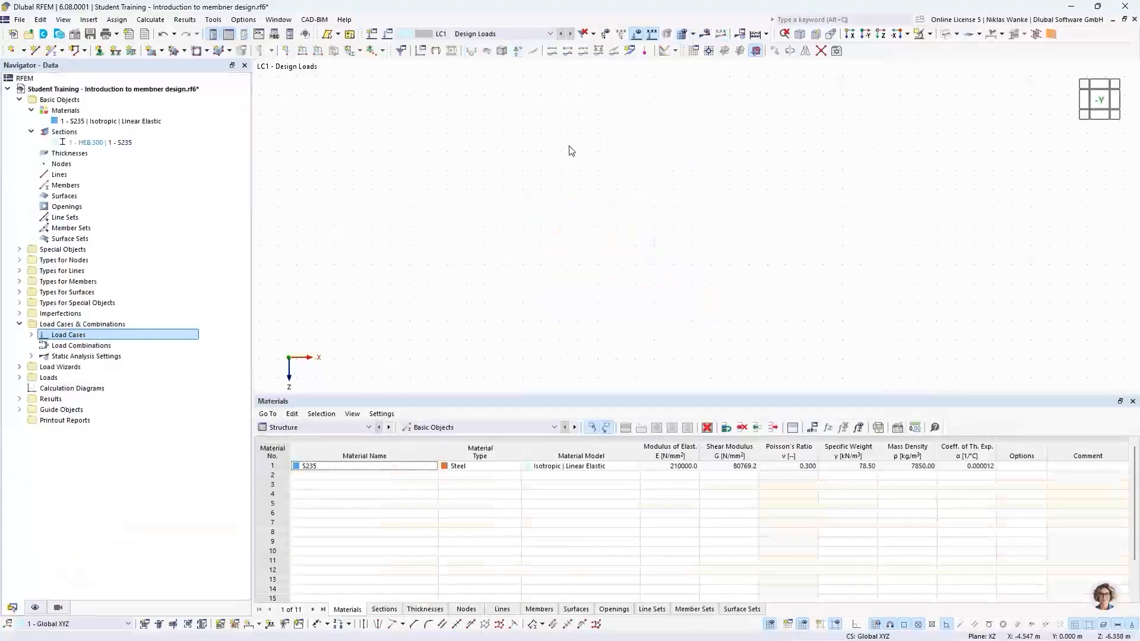
scroll(635, 251, down, 2)
middle_drag(641, 258, 646, 248)
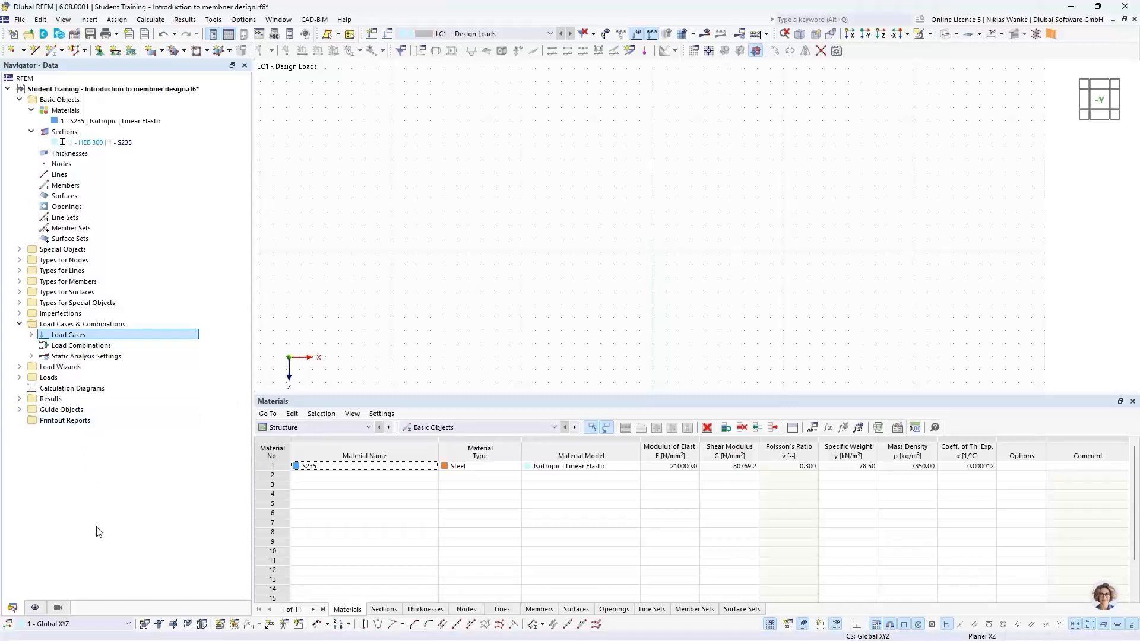
Turn on display of the global coordinate axes at the zero point and of dimensions.
click(36, 608)
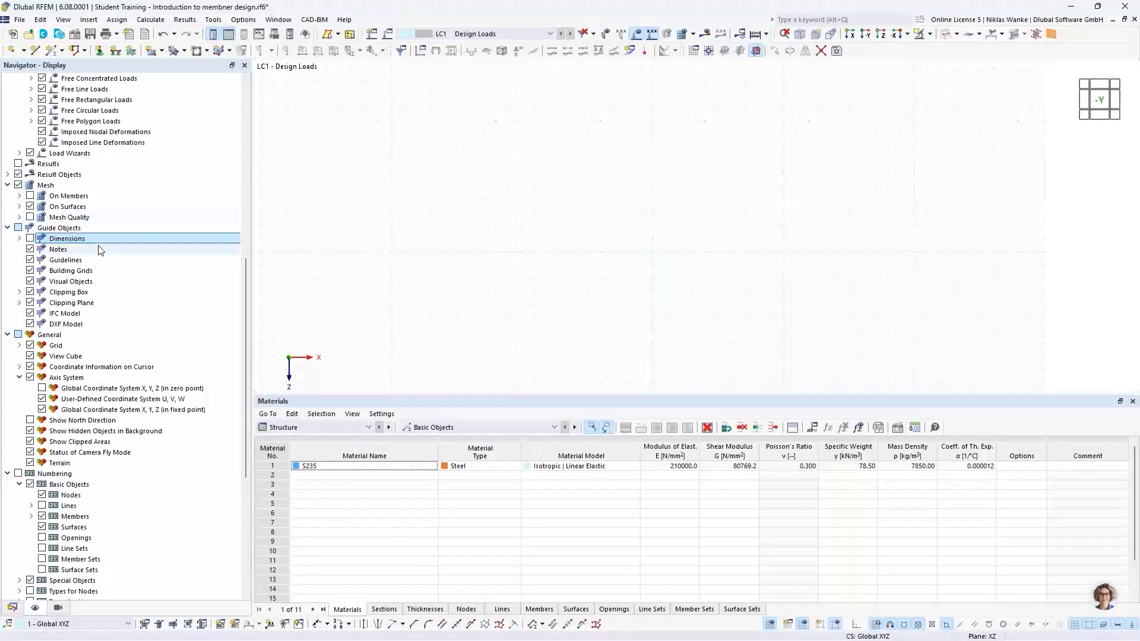
click(41, 388)
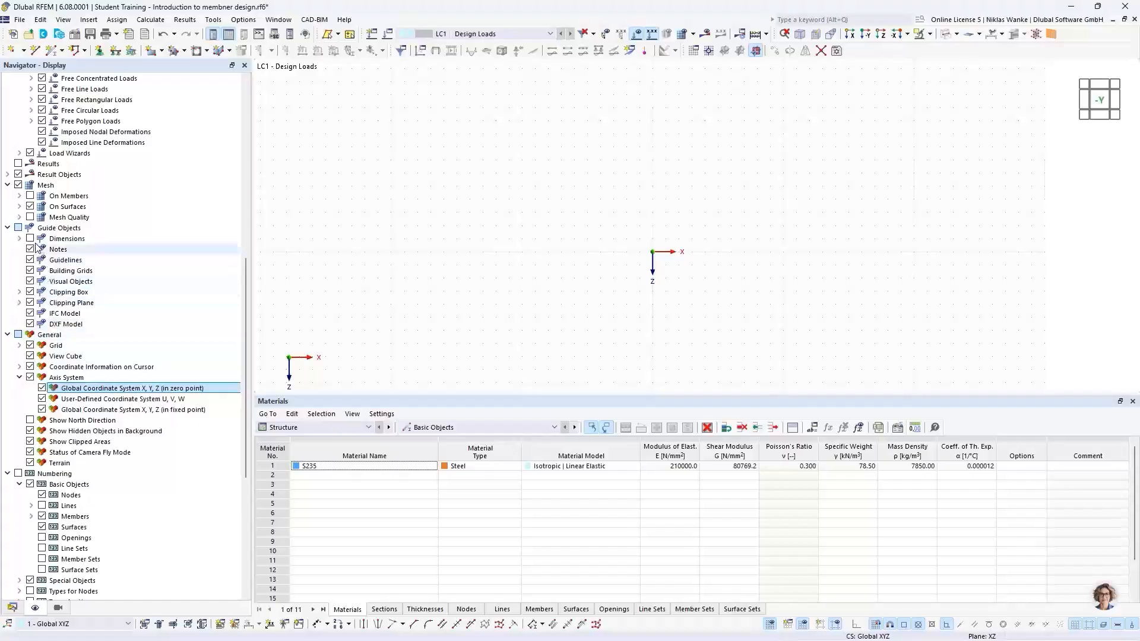
click(30, 239)
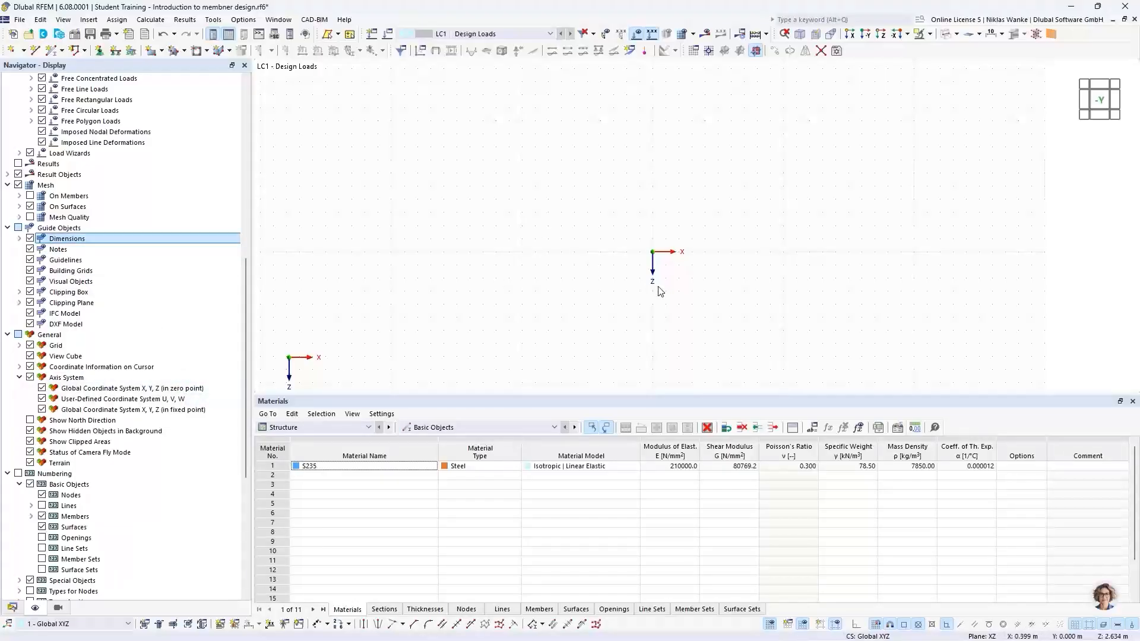
Inspect the work plane and grid/snap settings.
scroll(672, 276, up, 1)
middle_drag(678, 271, 462, 258)
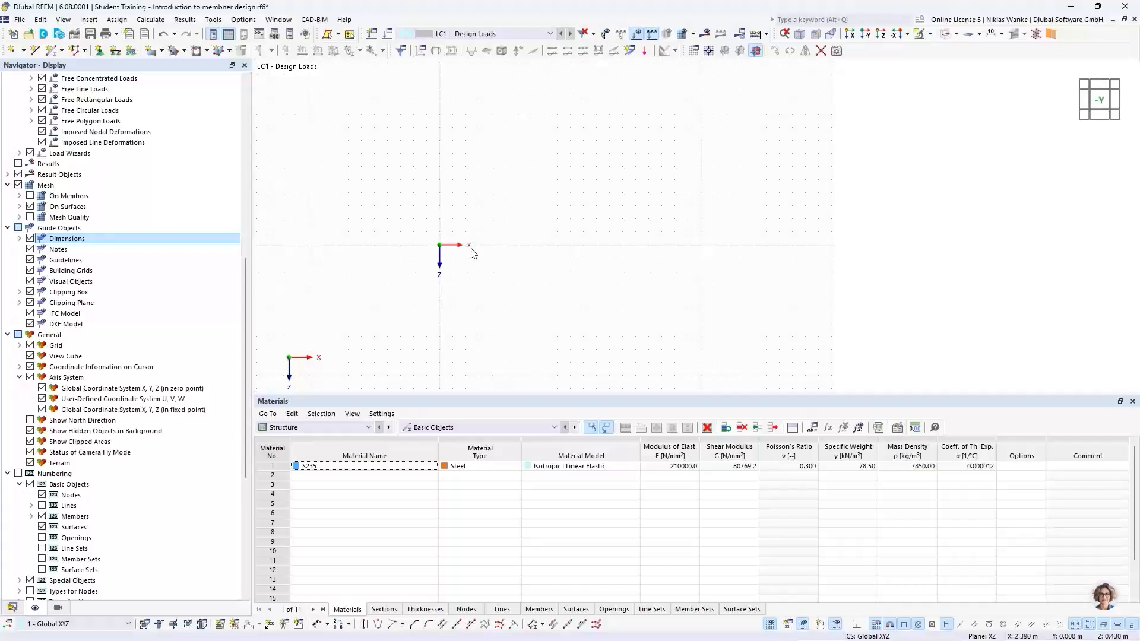
scroll(497, 250, up, 2)
click(694, 49)
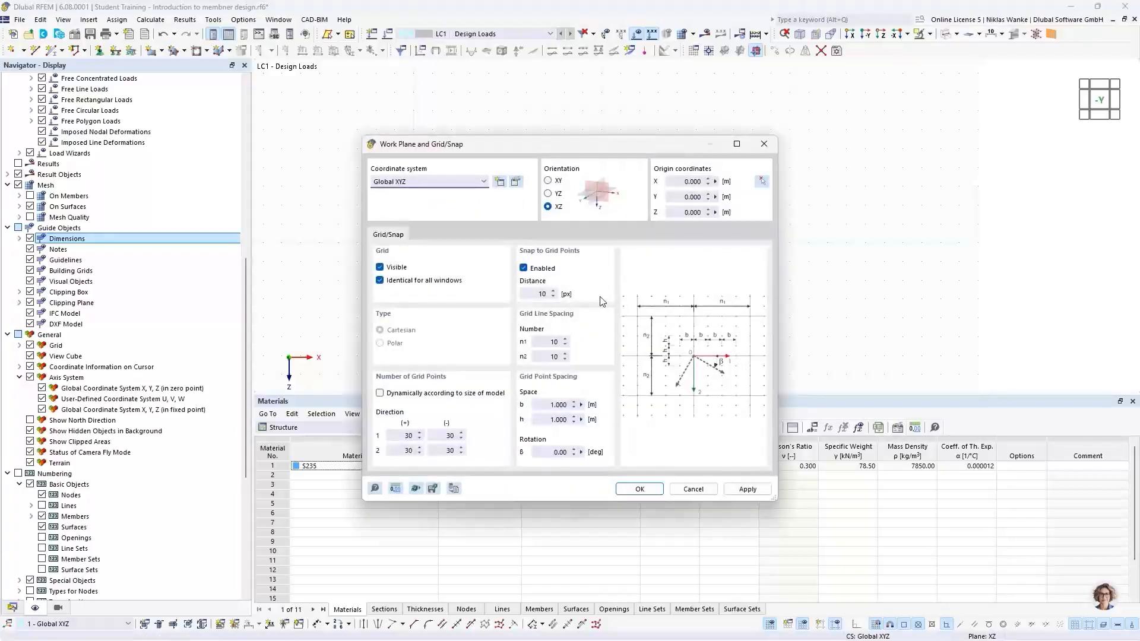
click(546, 405)
click(763, 144)
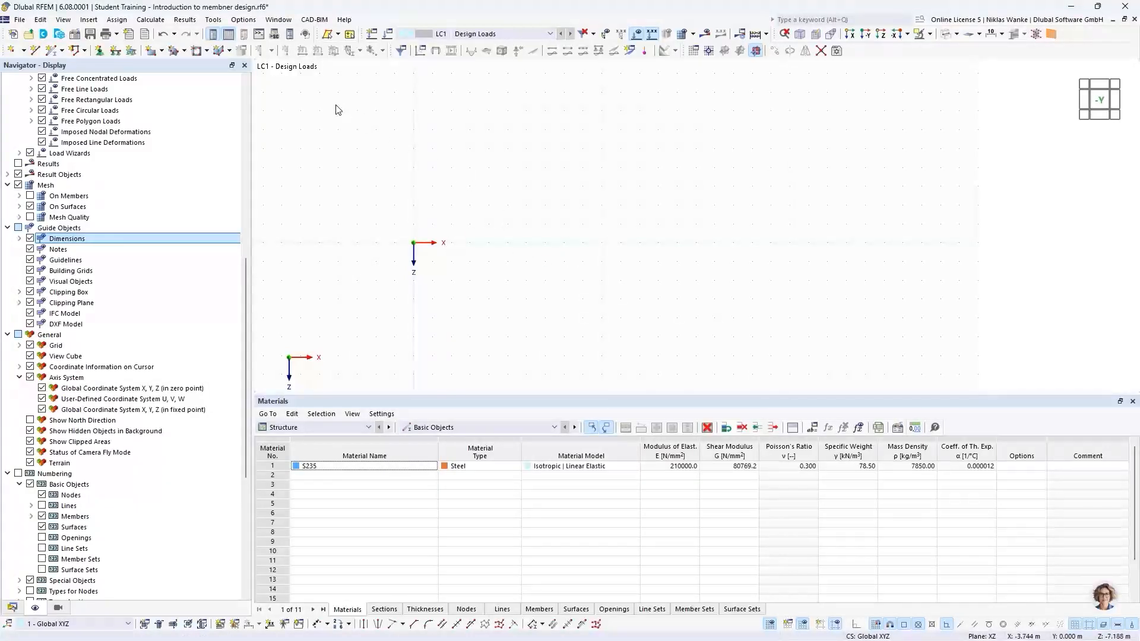
Start a new single member of type Beam with the HEB 300 | S235 section.
click(53, 52)
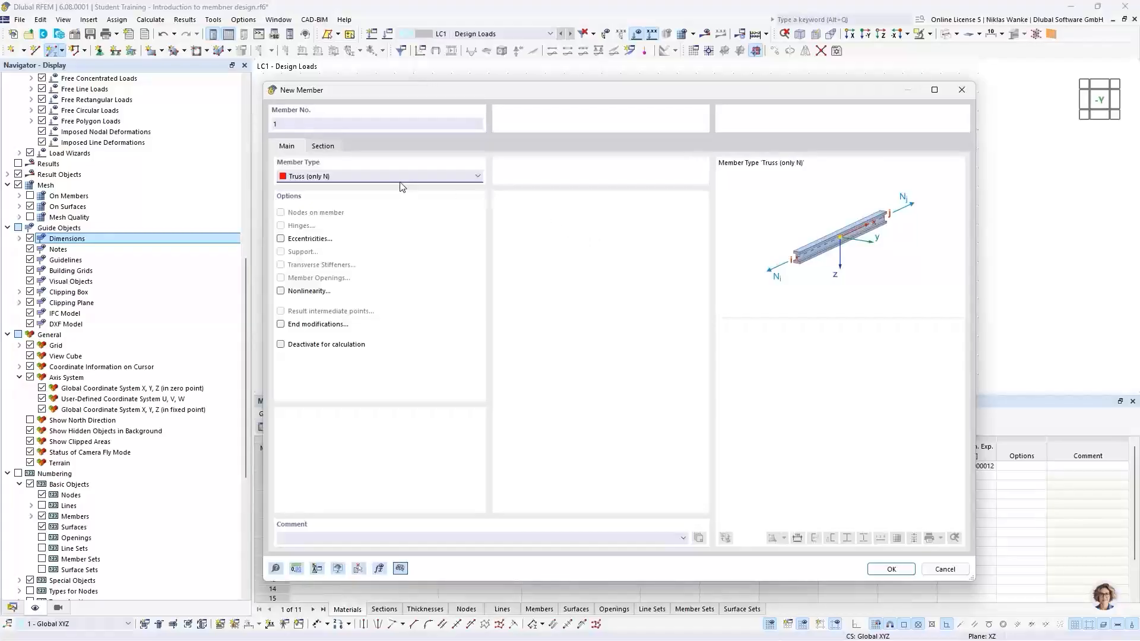
click(391, 177)
scroll(390, 179, up, 1)
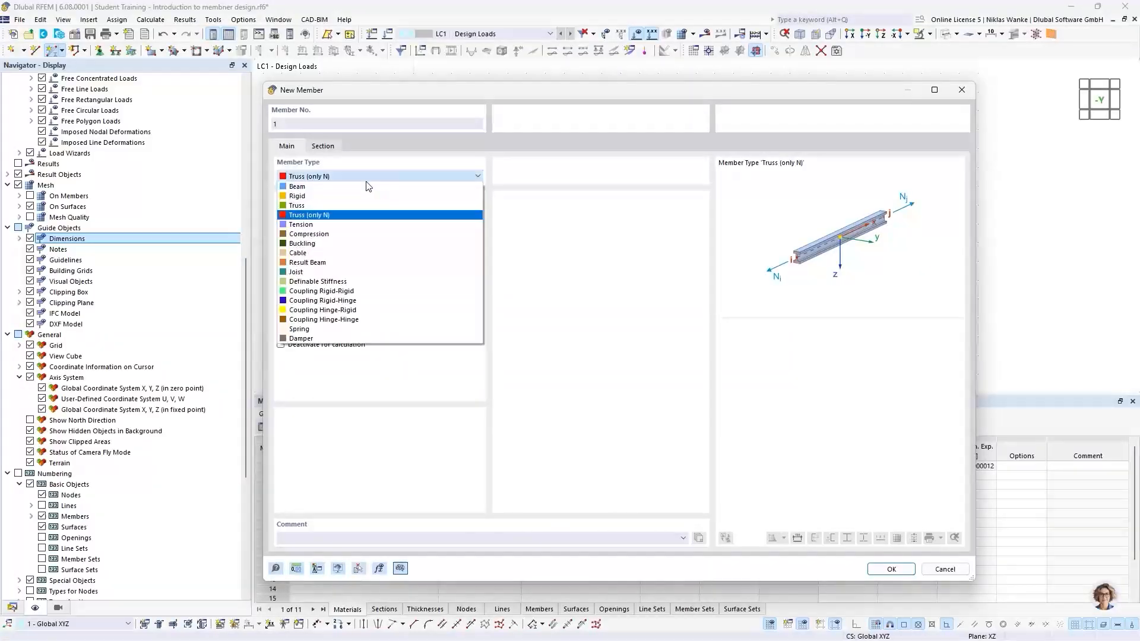
click(308, 190)
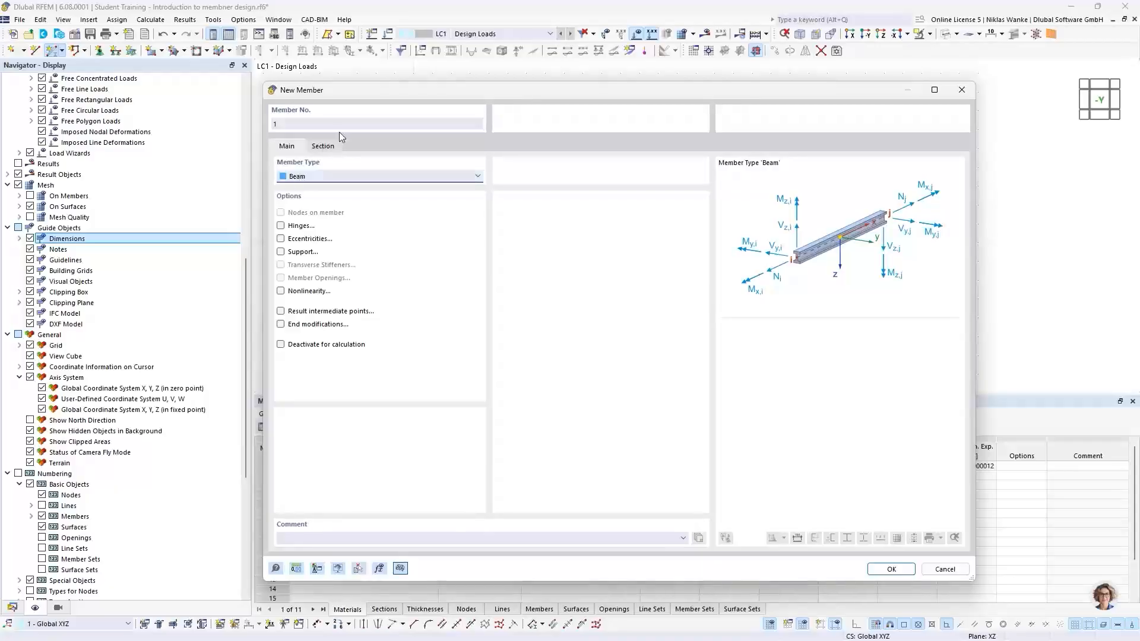
click(325, 146)
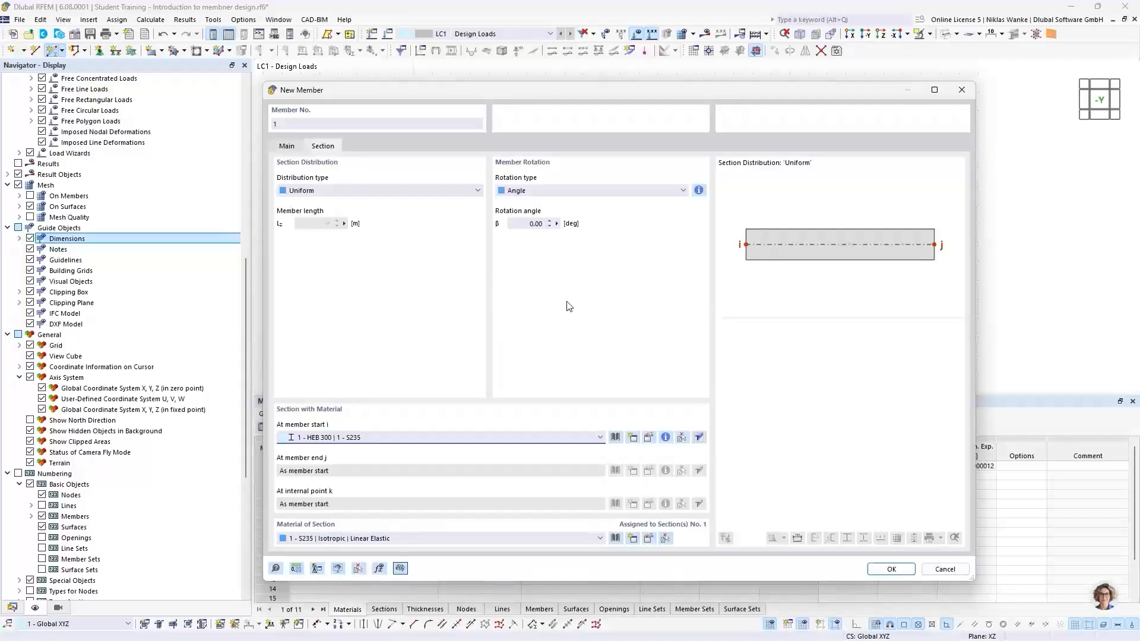
click(900, 569)
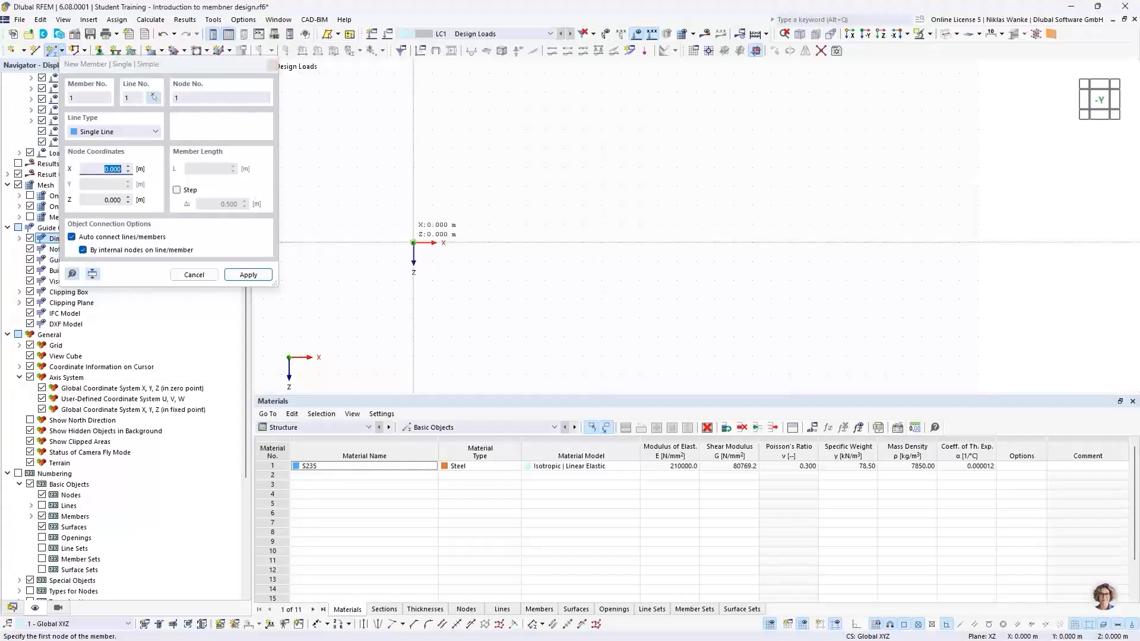
Draw the member along X from the origin to a node about 2 m away.
click(413, 242)
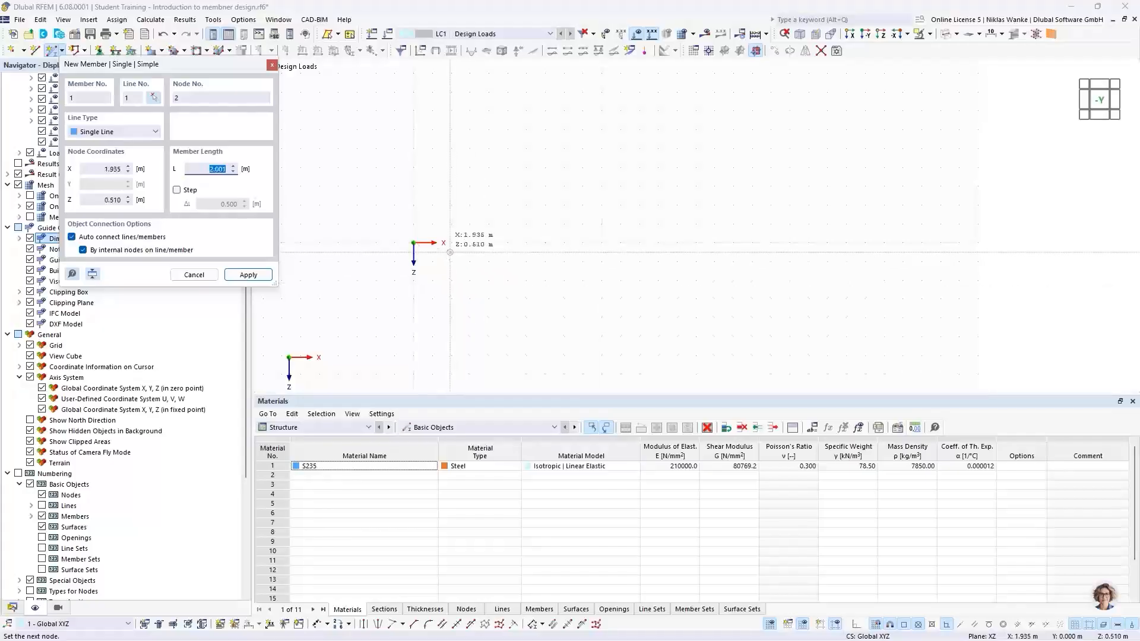
click(450, 243)
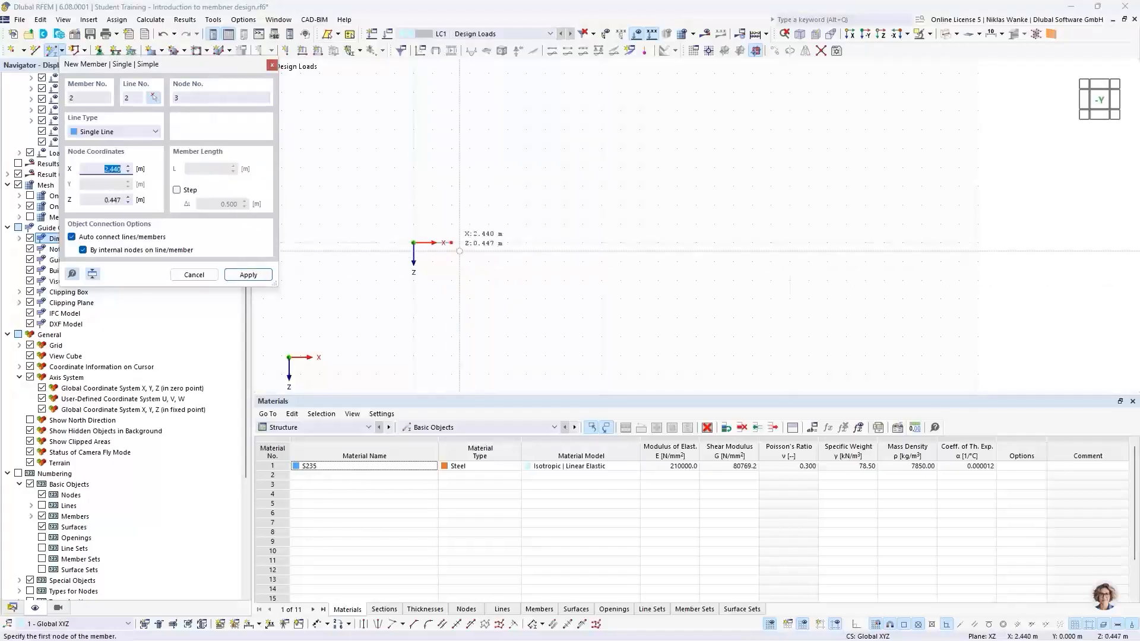
key(Escape)
Set the end node's X coordinate to 16.5 m.
scroll(434, 239, up, 5)
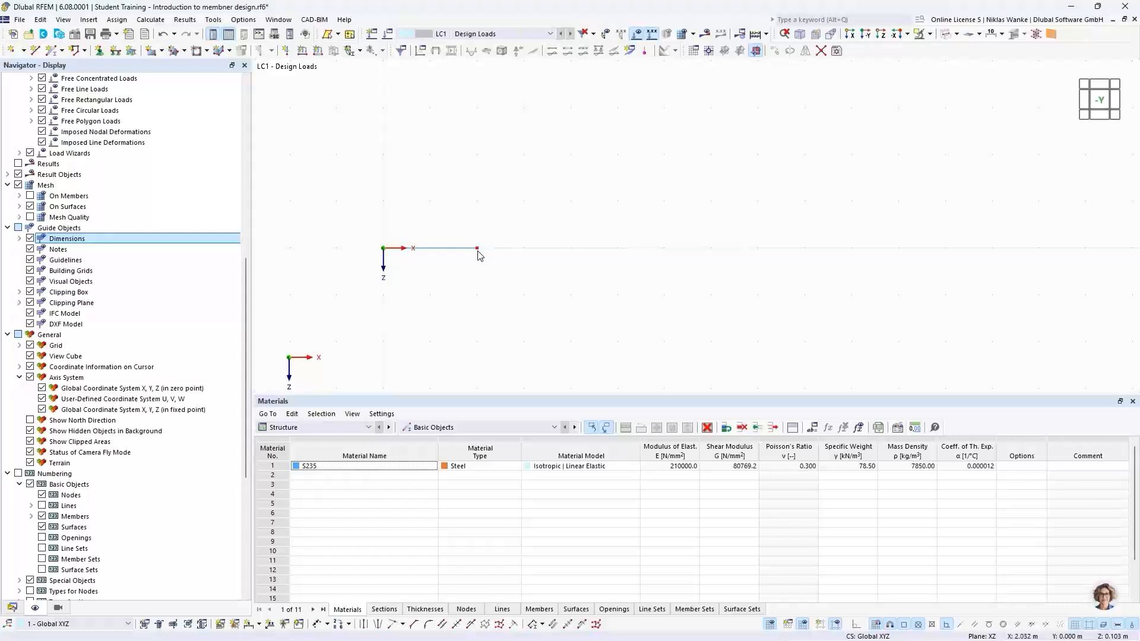
mouse_move(480, 252)
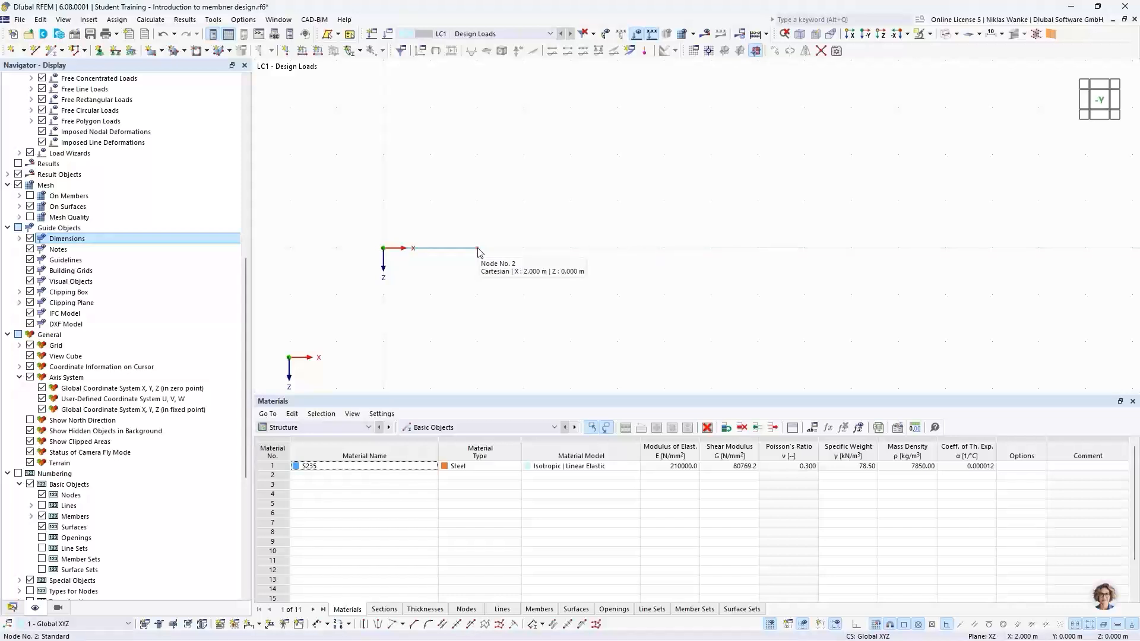
double_click(480, 251)
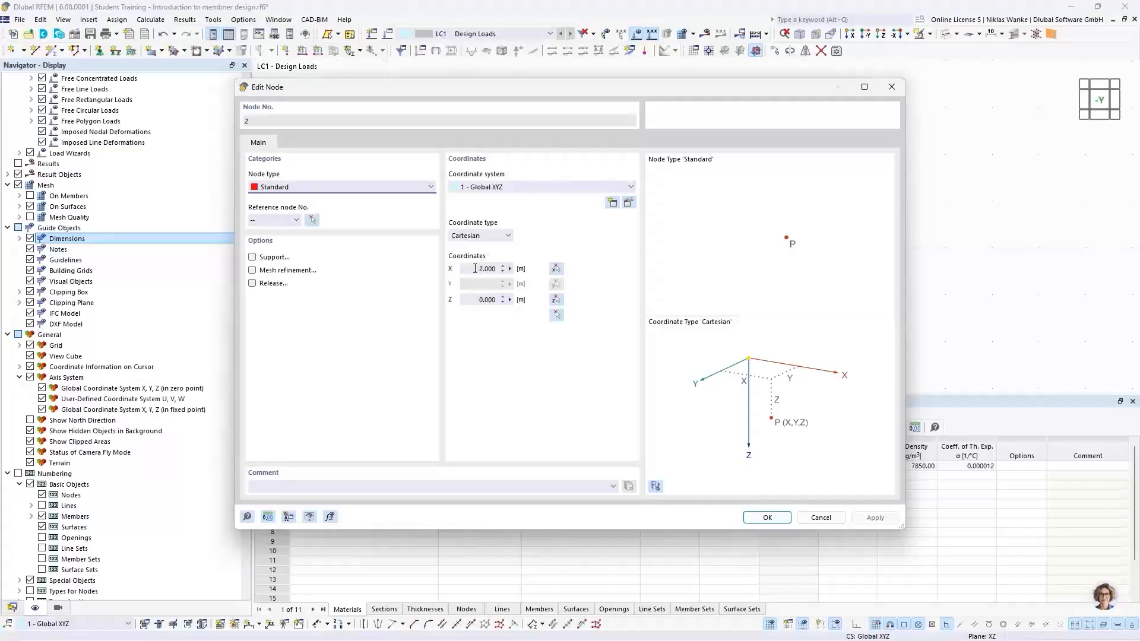
double_click(487, 269)
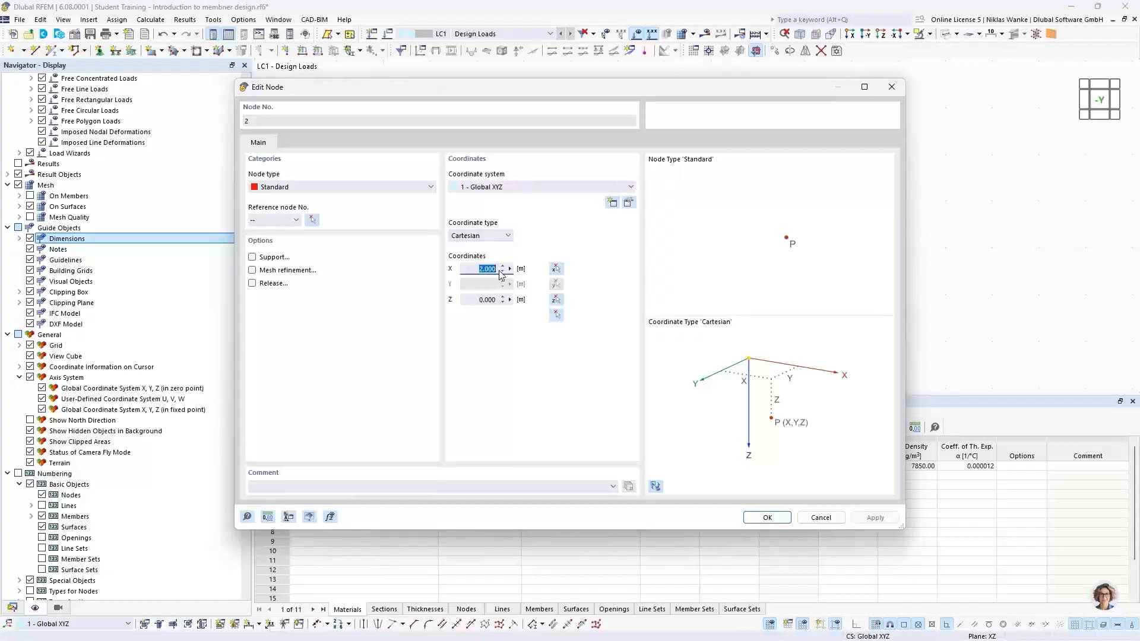
text(16,5)
click(766, 517)
scroll(470, 280, down, 3)
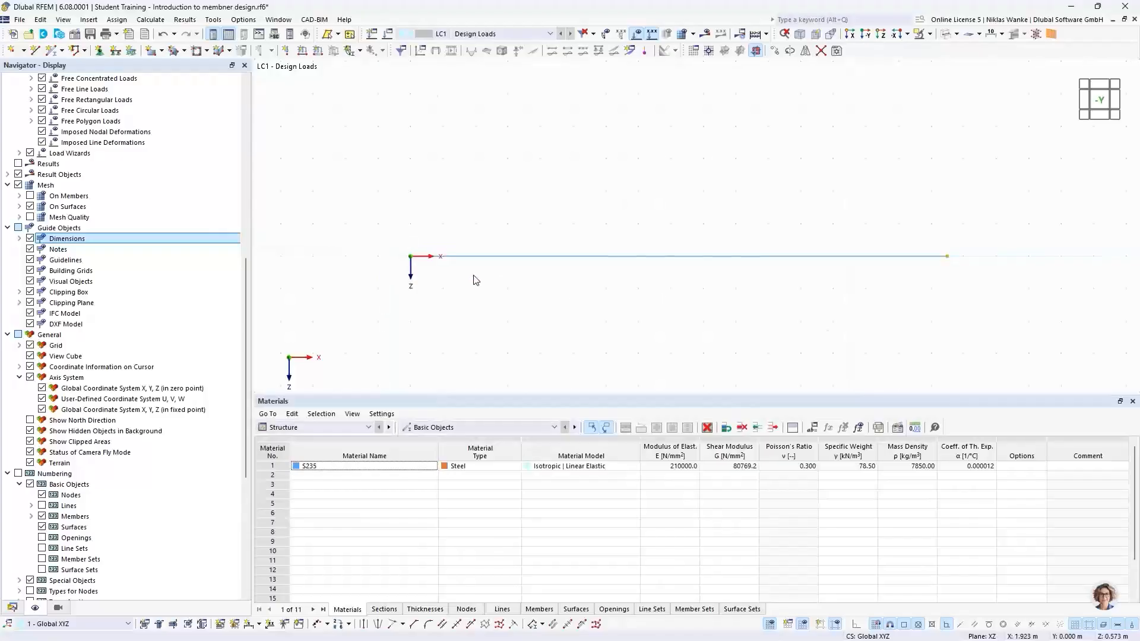
middle_drag(465, 267, 448, 262)
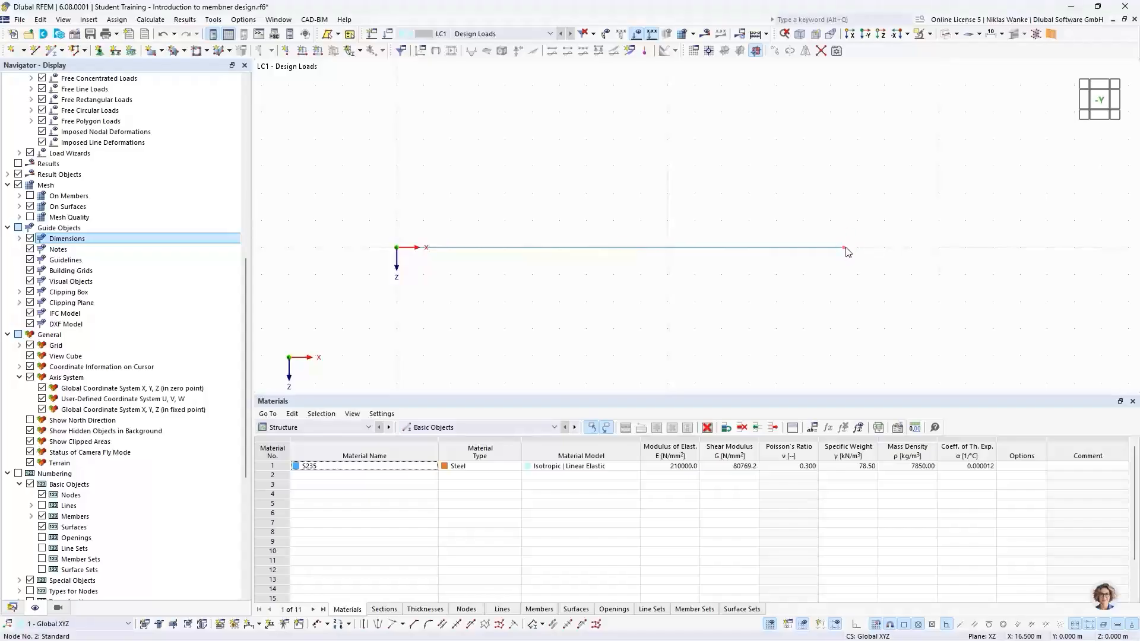
mouse_move(848, 251)
drag(691, 272, 633, 212)
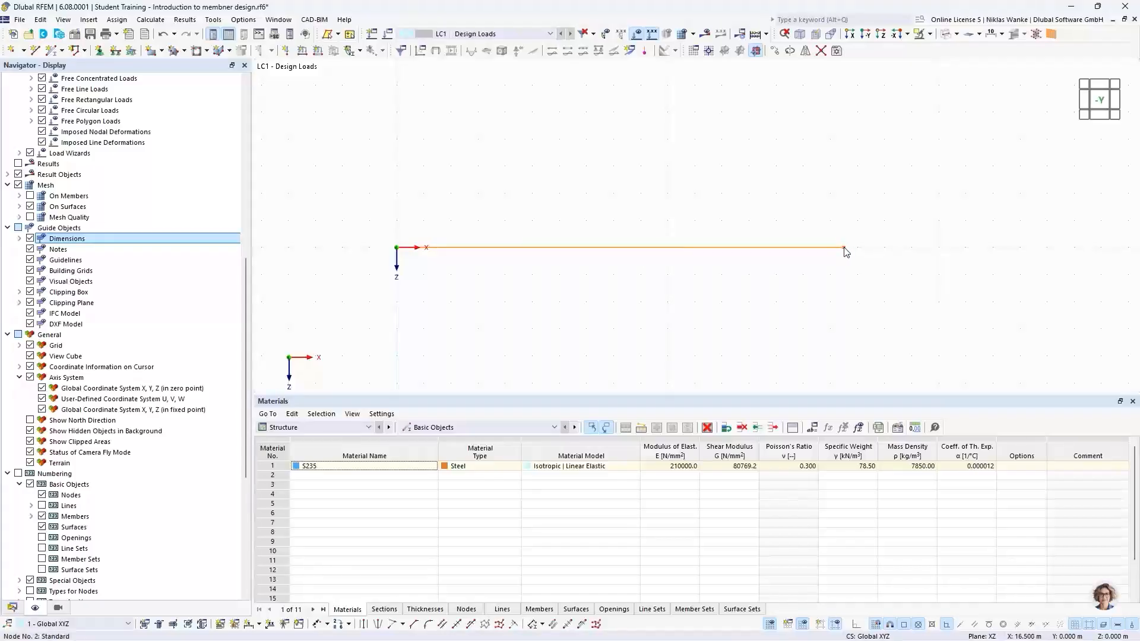
mouse_move(846, 251)
click(793, 205)
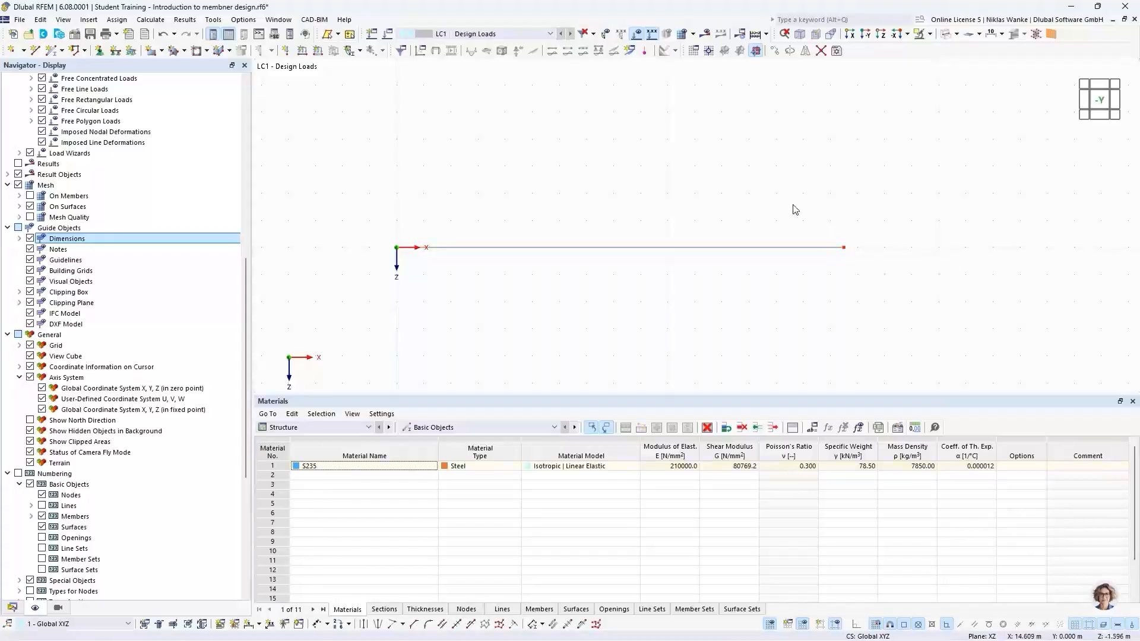
Divide the member with 2 intermediate nodes, creating 'On Member' nodes without dividing the member.
mouse_move(766, 251)
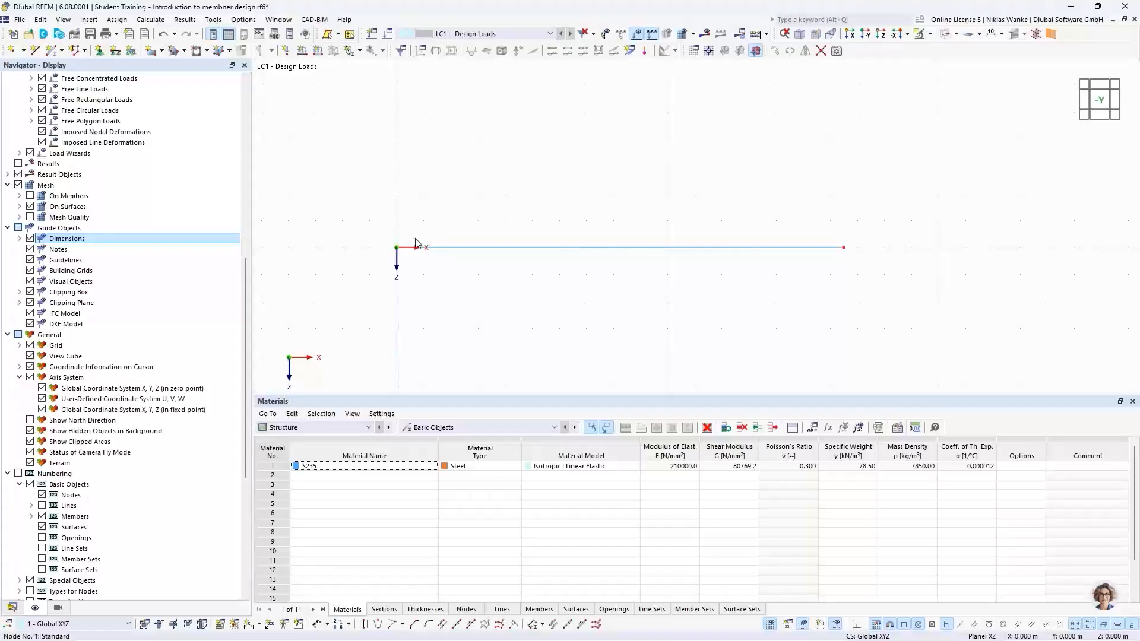
mouse_move(846, 253)
click(687, 249)
right_click(687, 252)
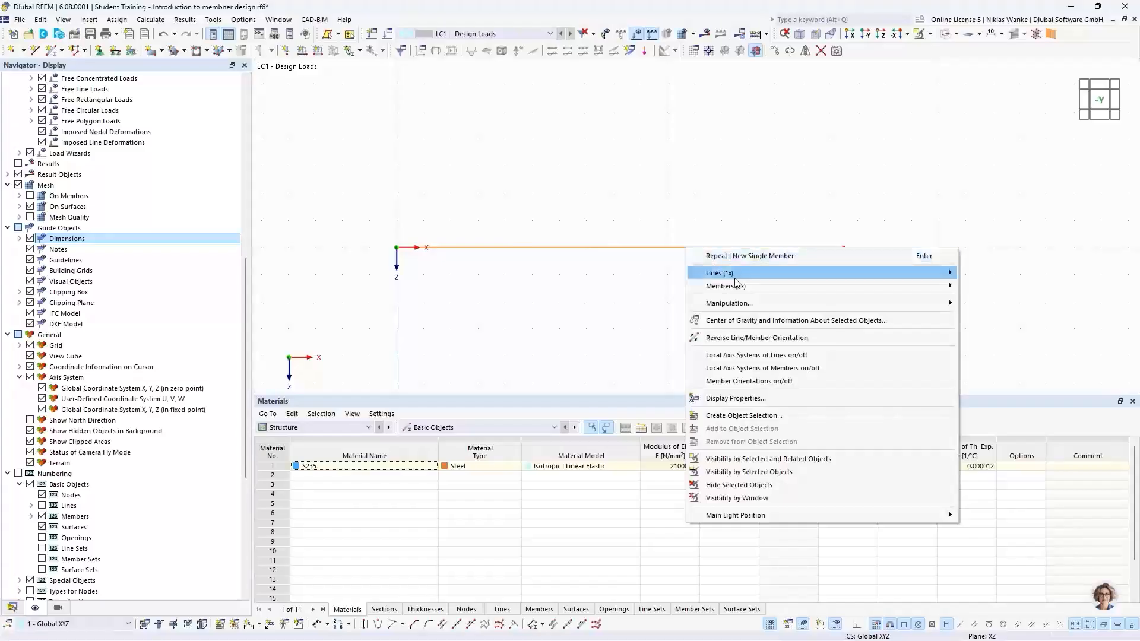
mouse_move(875, 287)
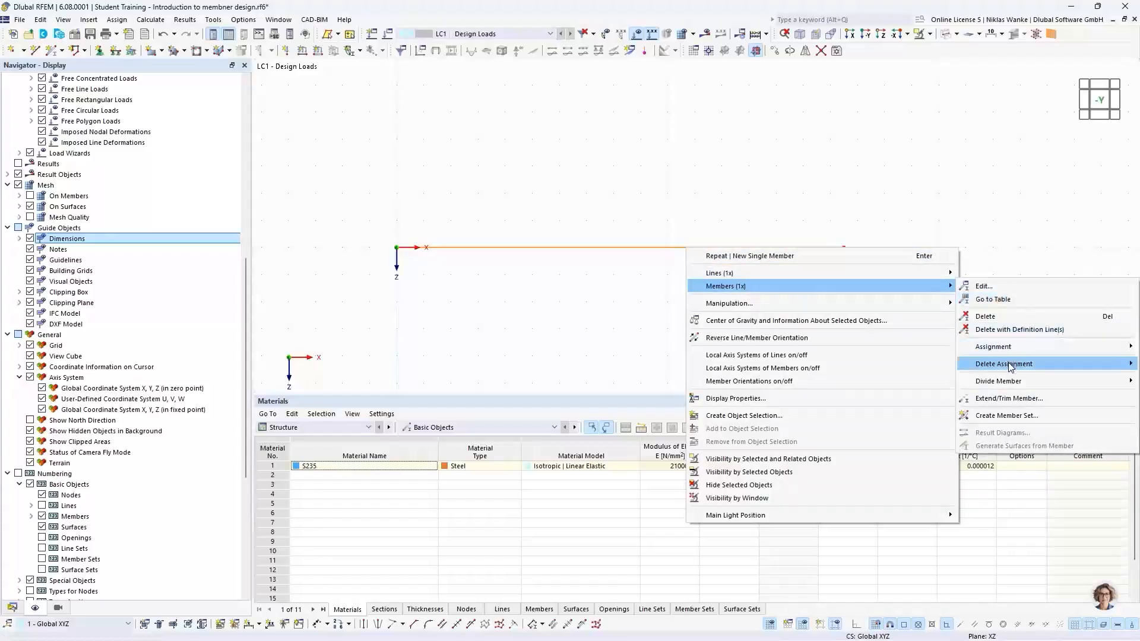
mouse_move(997, 383)
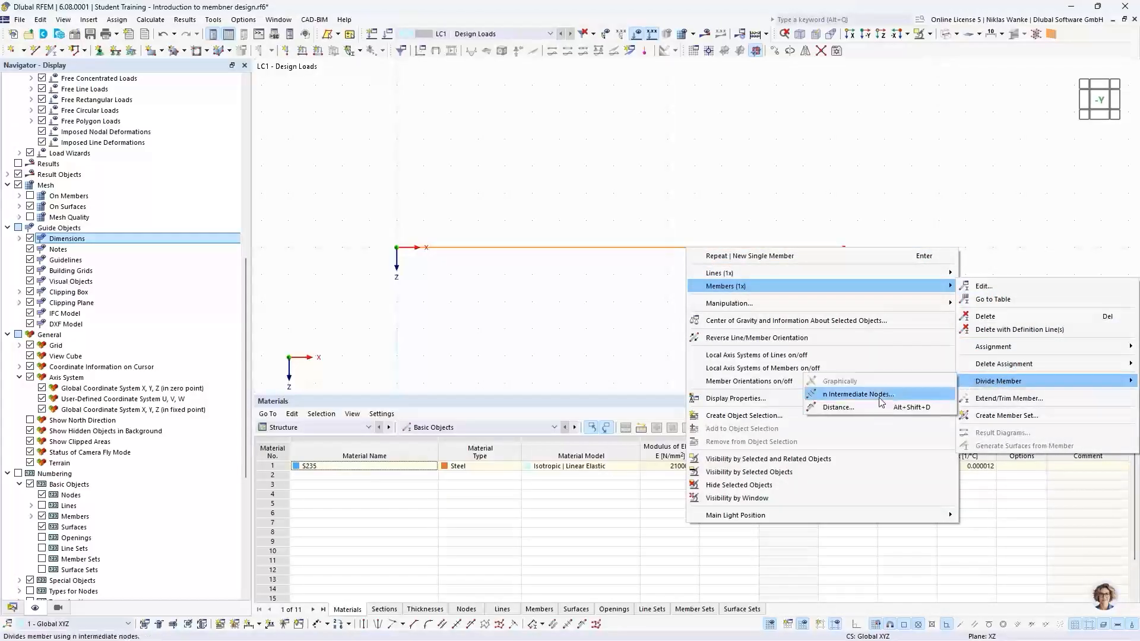
click(848, 395)
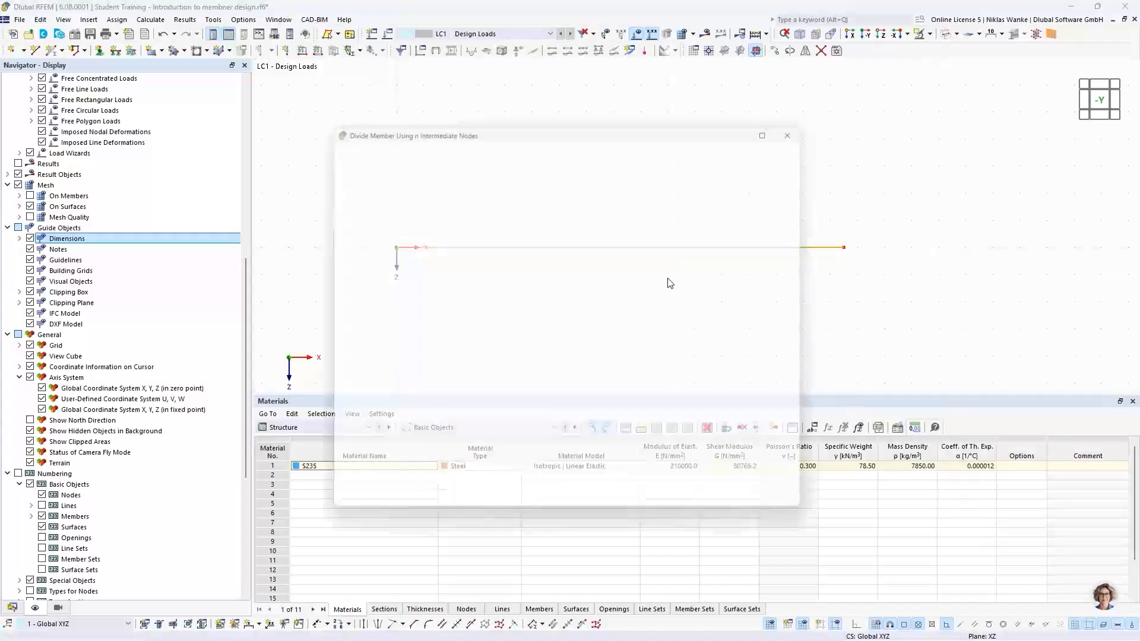
drag(618, 124, 683, 279)
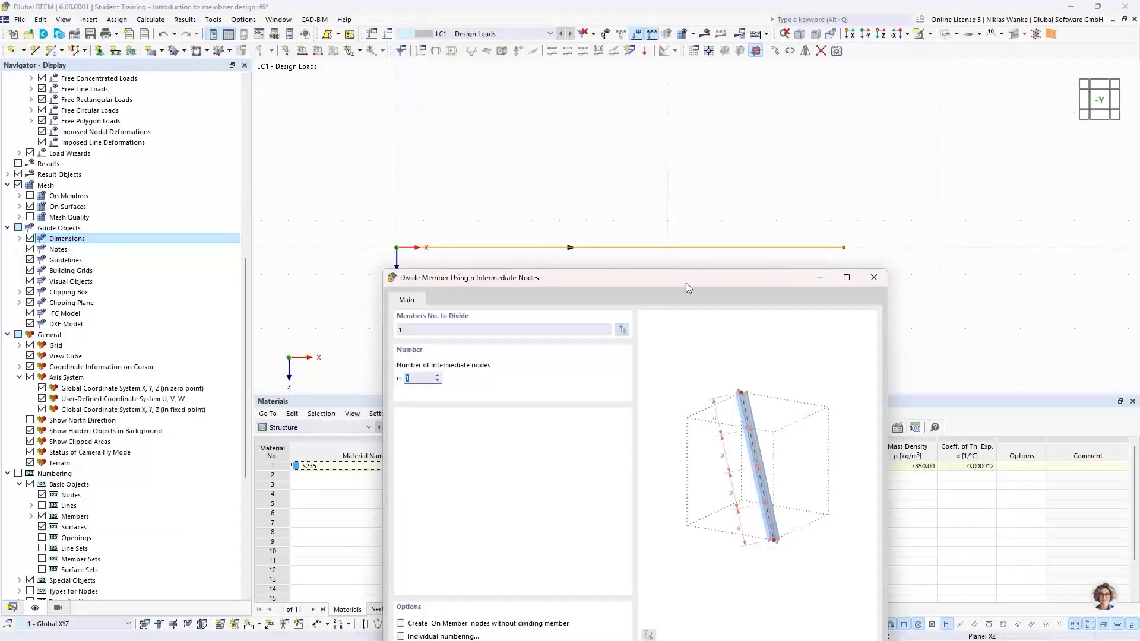
drag(714, 279, 732, 154)
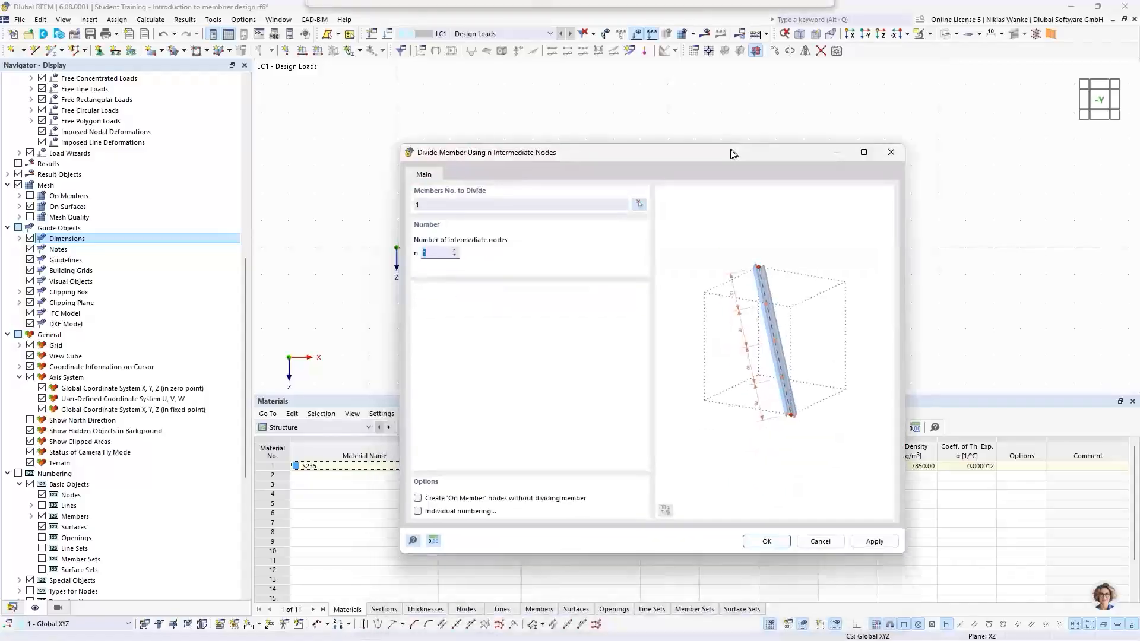
click(455, 250)
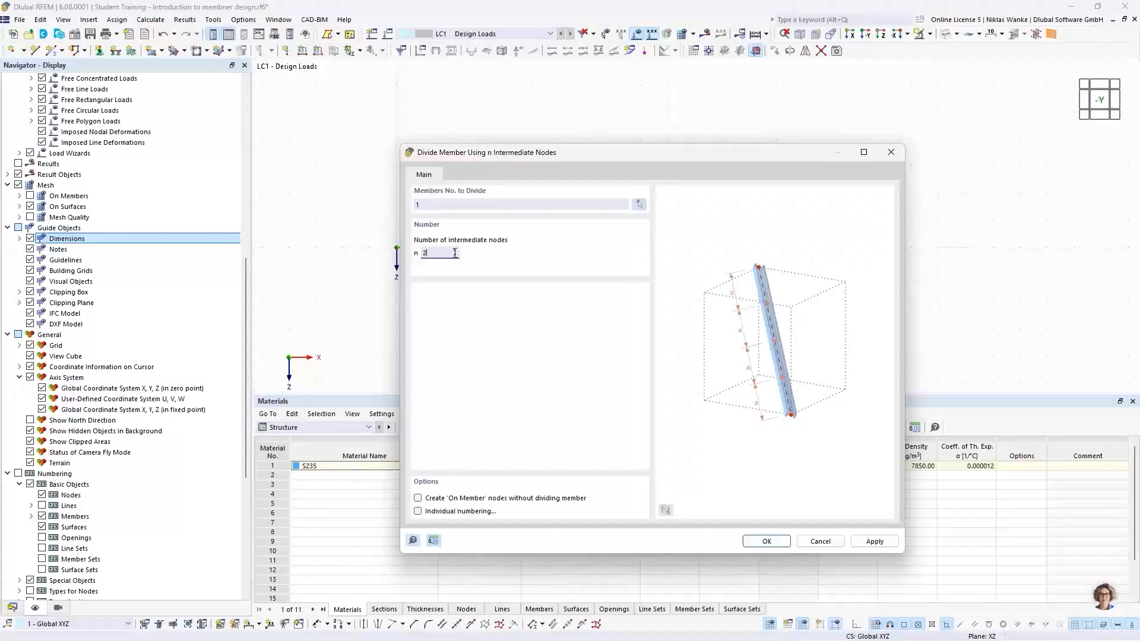
drag(649, 155, 647, 116)
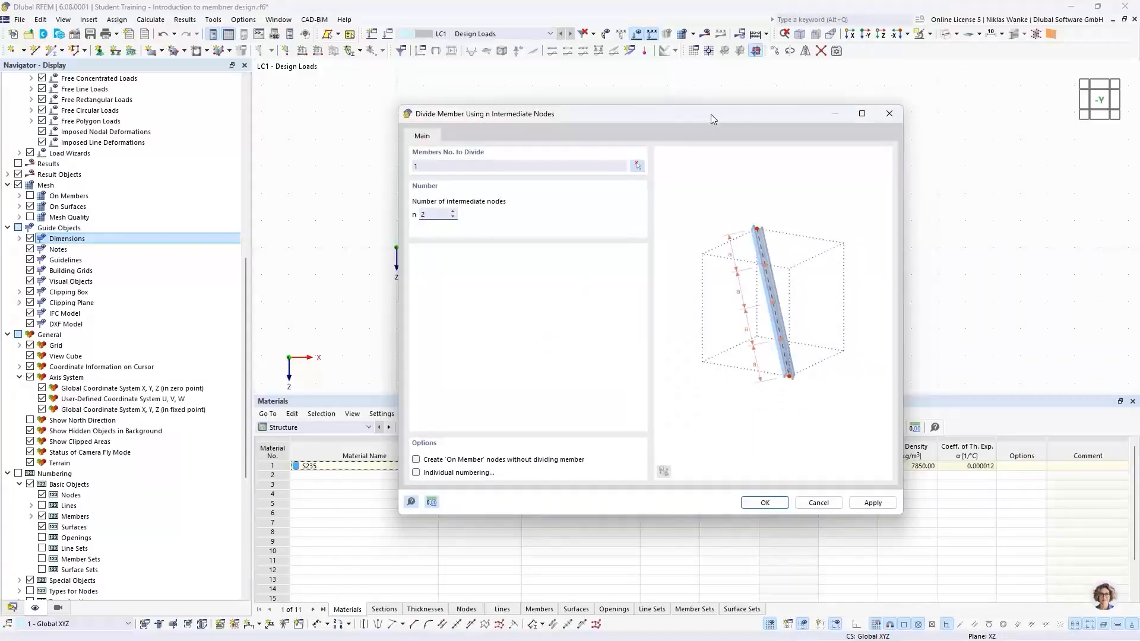
drag(711, 114, 694, 305)
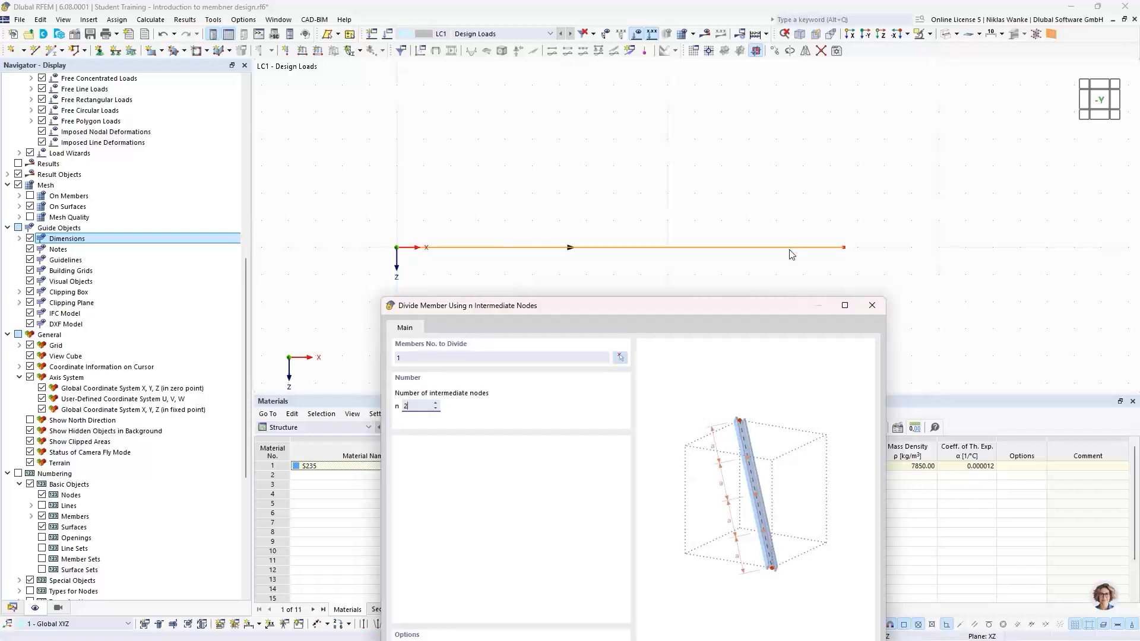
drag(655, 312, 649, 290)
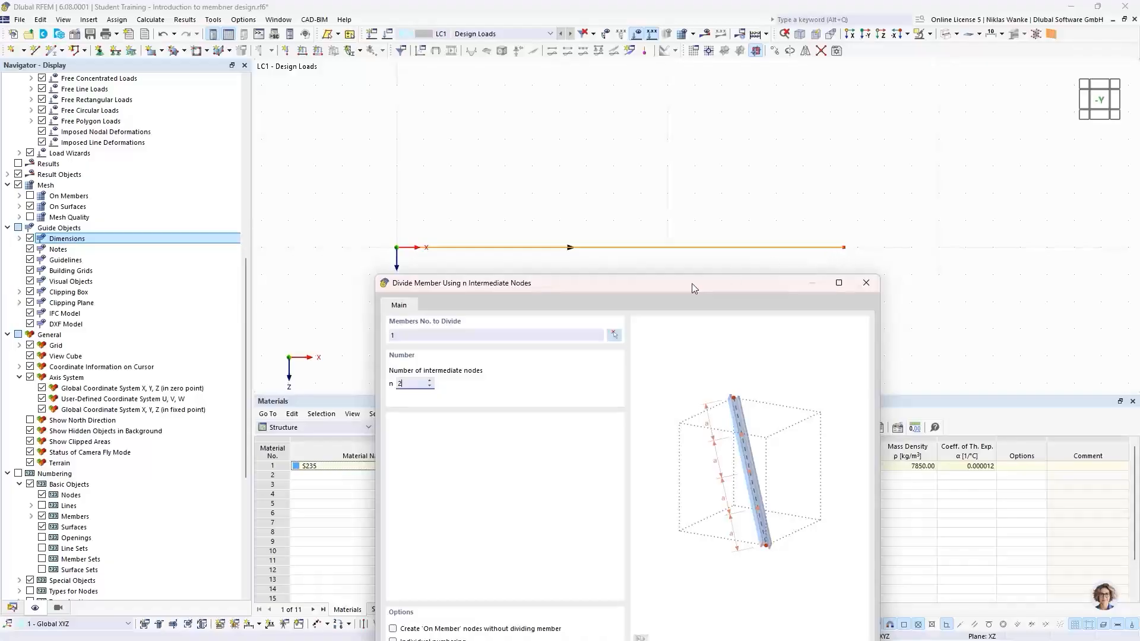
drag(691, 284, 717, 147)
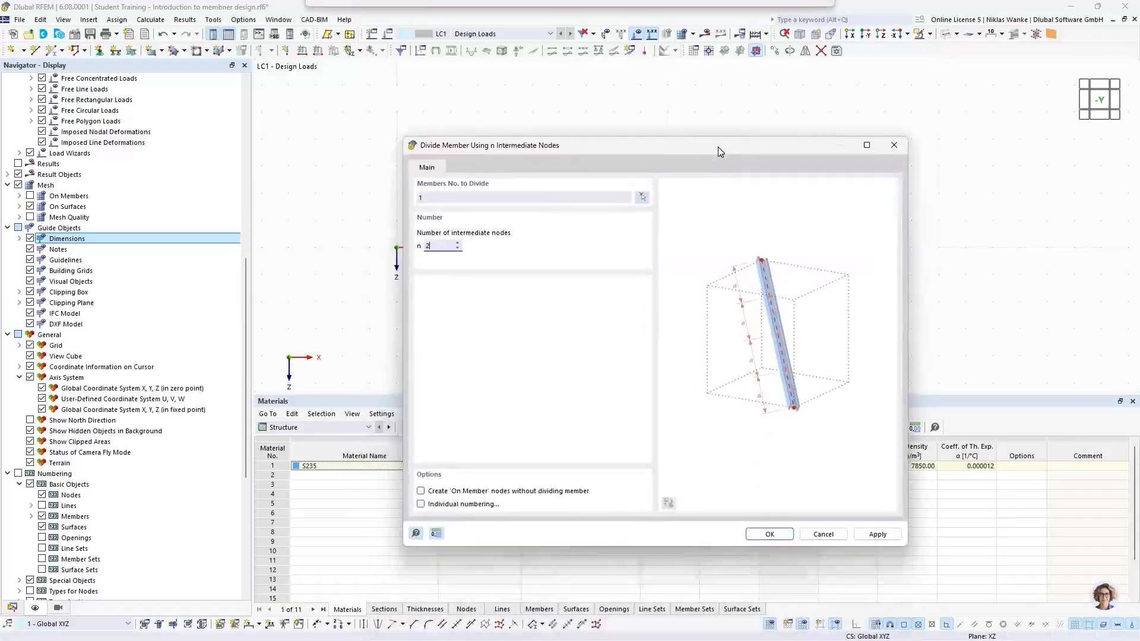
click(421, 492)
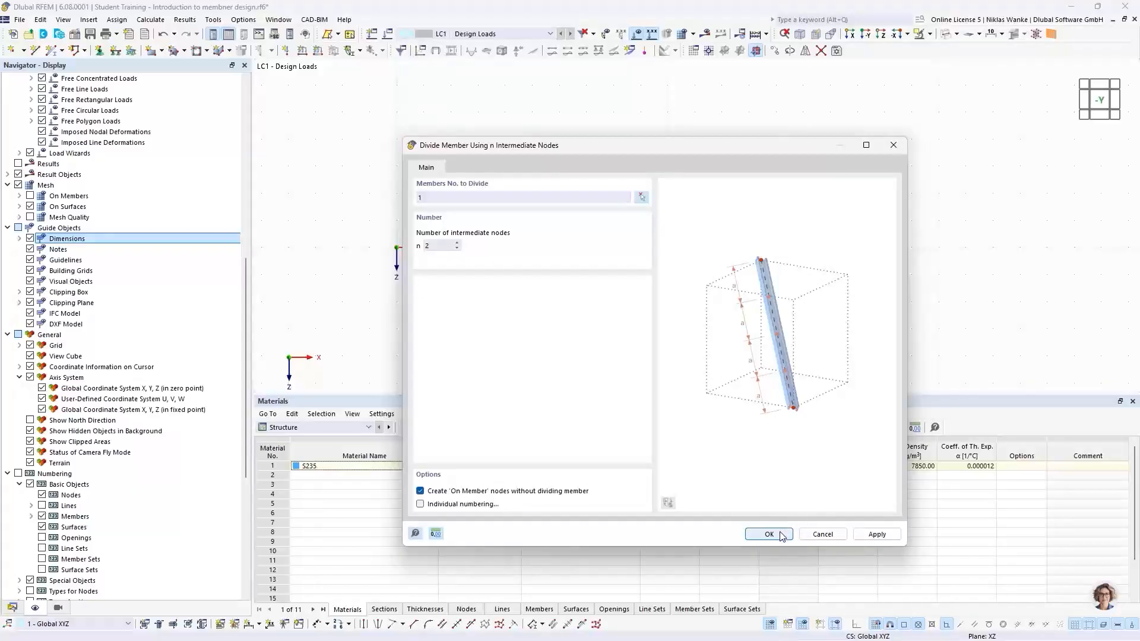
click(759, 535)
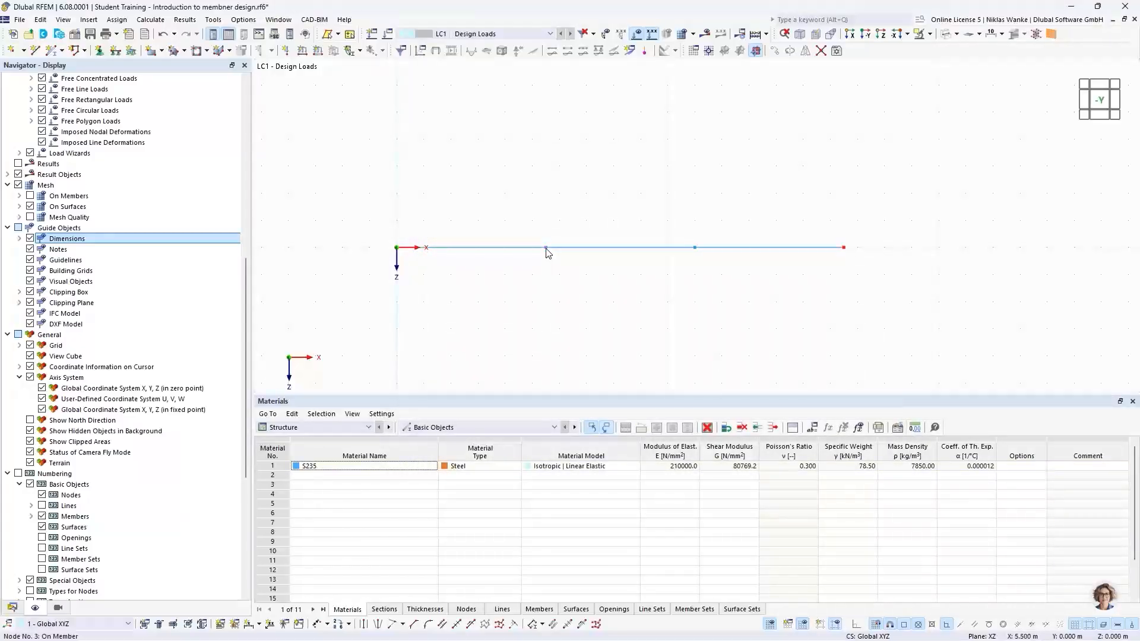
Inspect the first intermediate node's settings and the available node types without changing them.
mouse_move(548, 253)
double_click(546, 248)
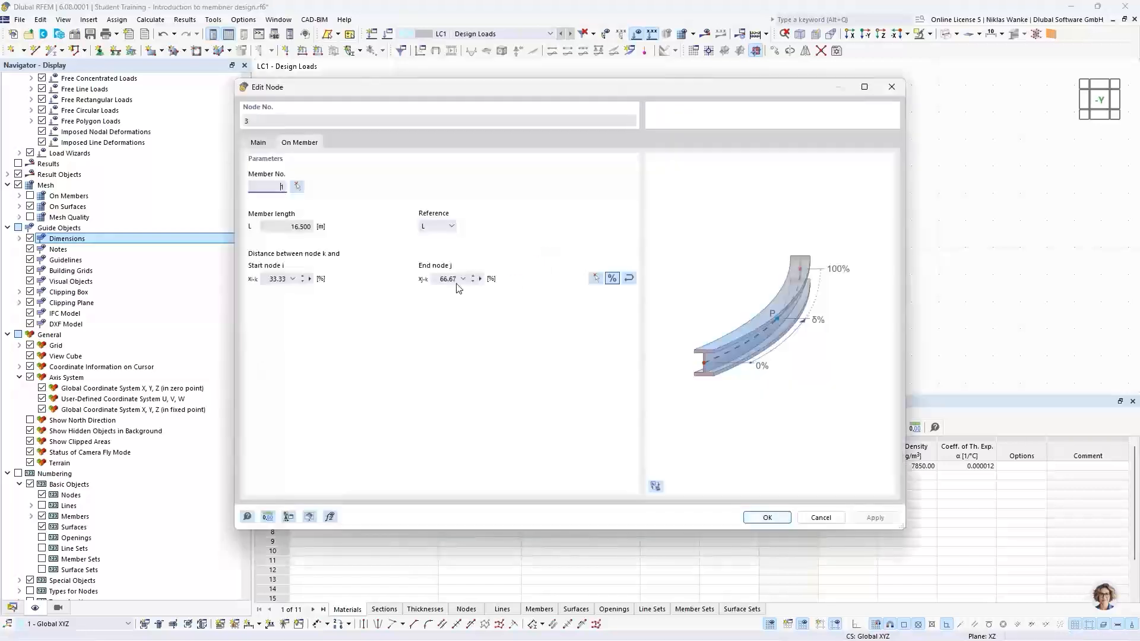
click(260, 143)
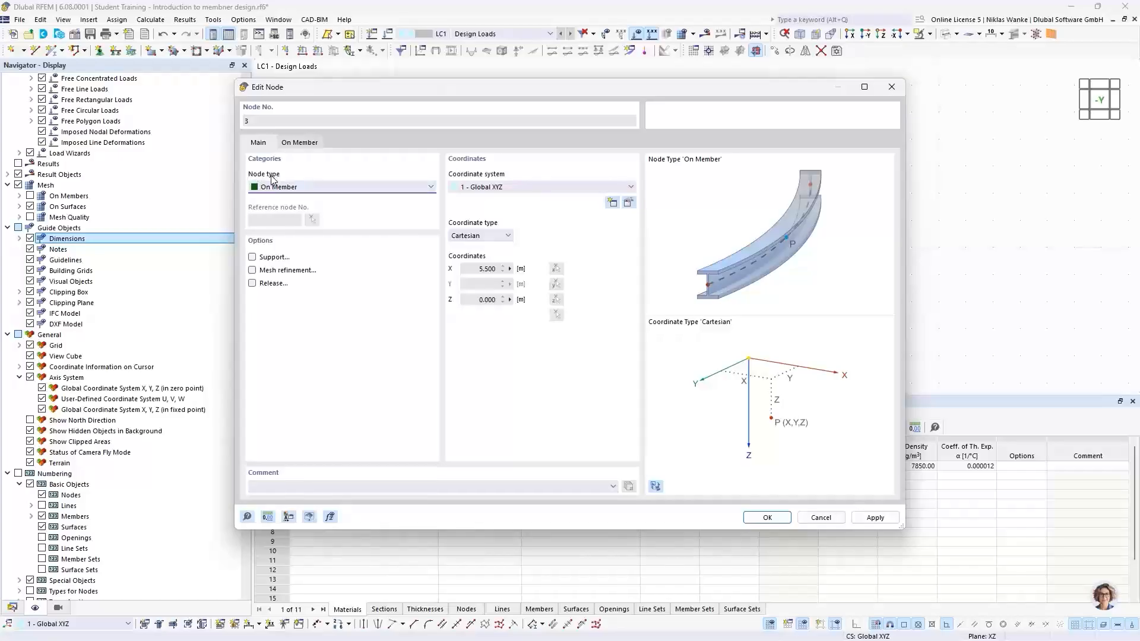
click(284, 188)
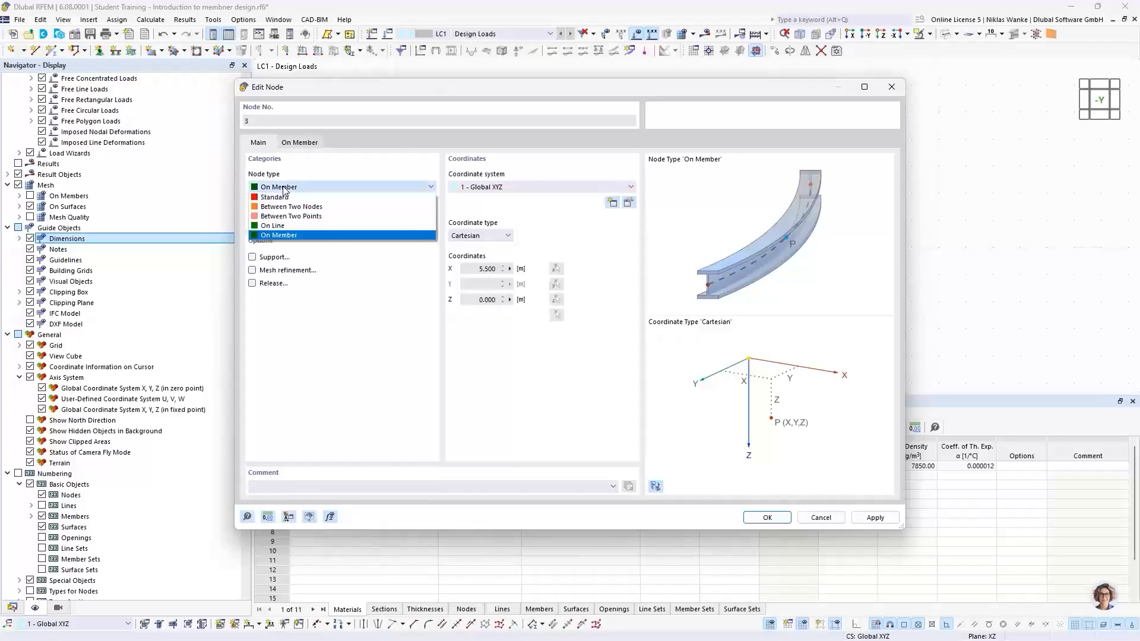
click(389, 171)
click(891, 86)
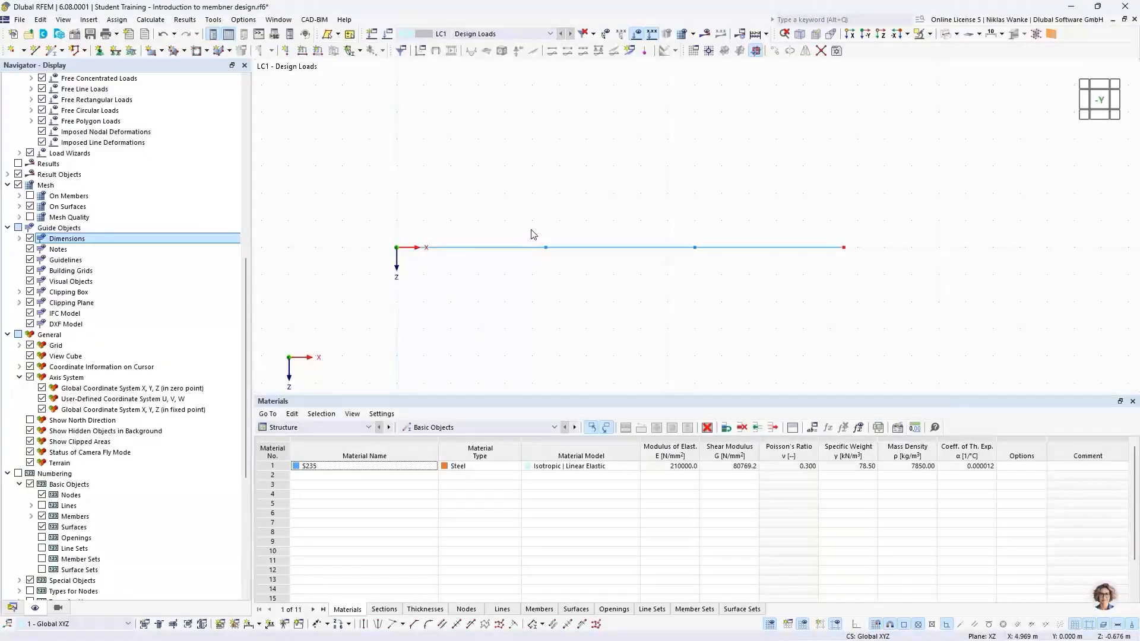
Switch the model display to a solid model.
drag(535, 232, 558, 268)
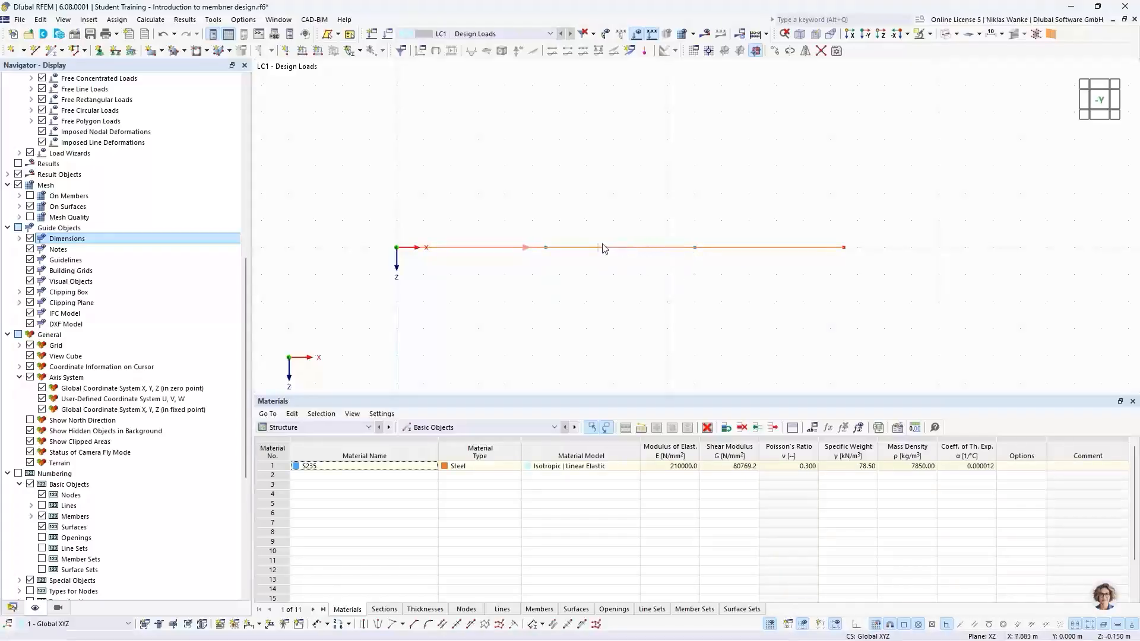
click(577, 270)
drag(646, 275, 614, 198)
click(624, 265)
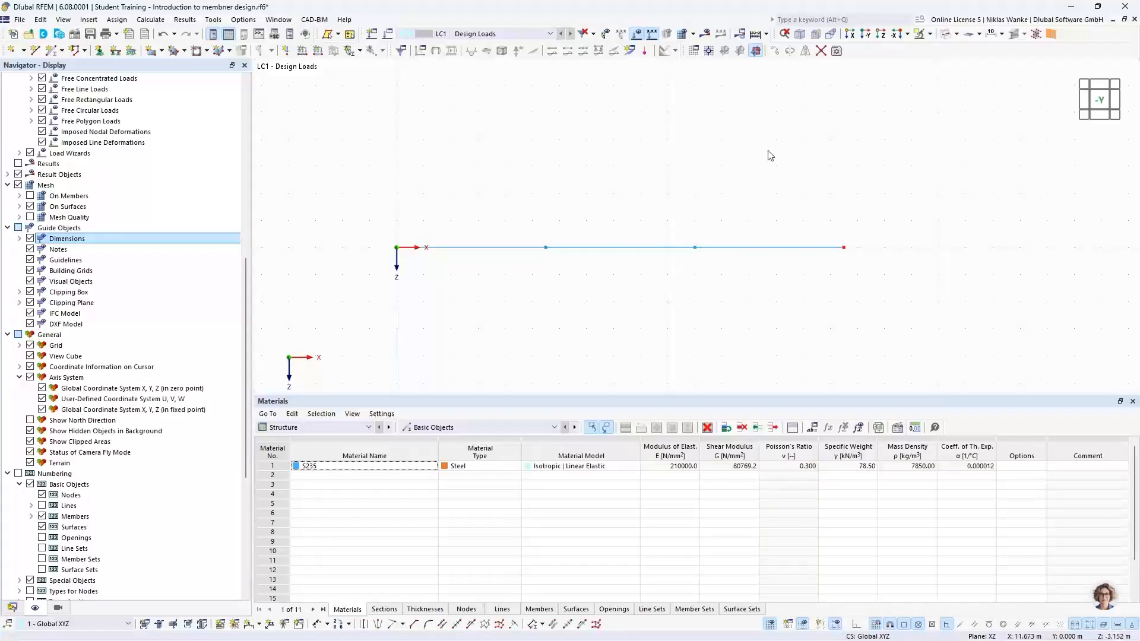
click(957, 35)
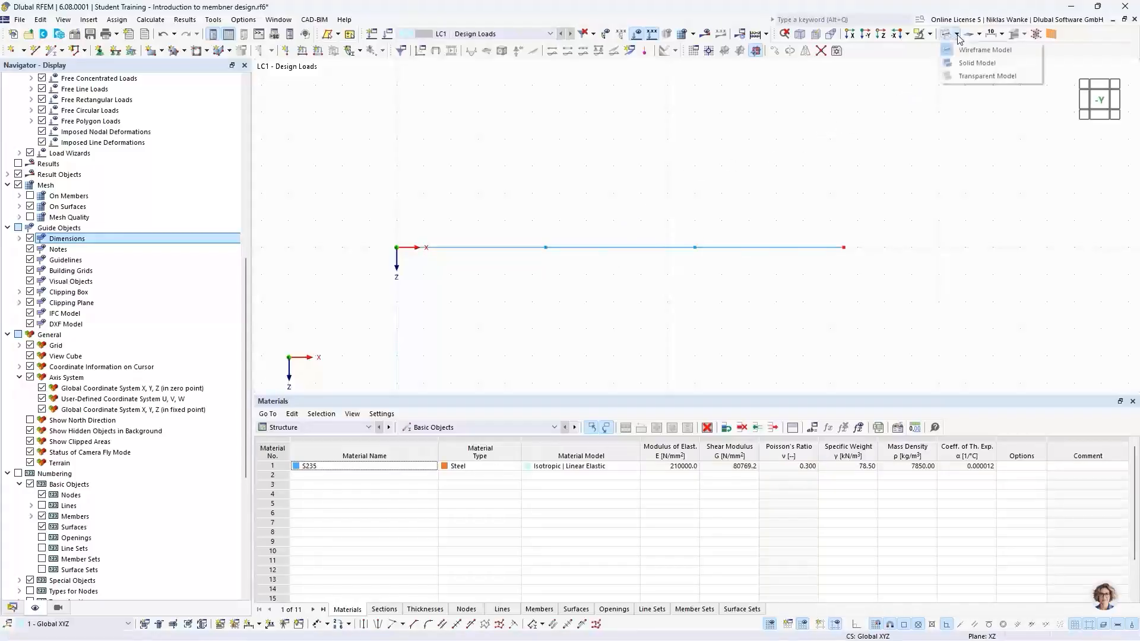
click(971, 64)
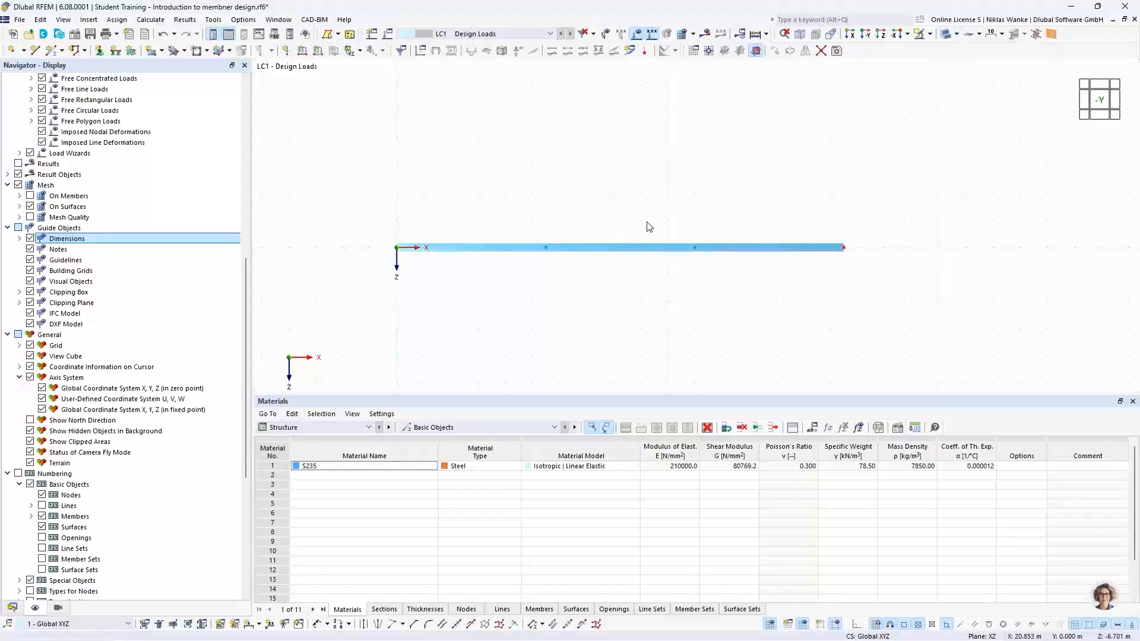
Select the two intermediate nodes on the beam.
ctrl+middle_drag(824, 266, 787, 259)
scroll(838, 240, up, 5)
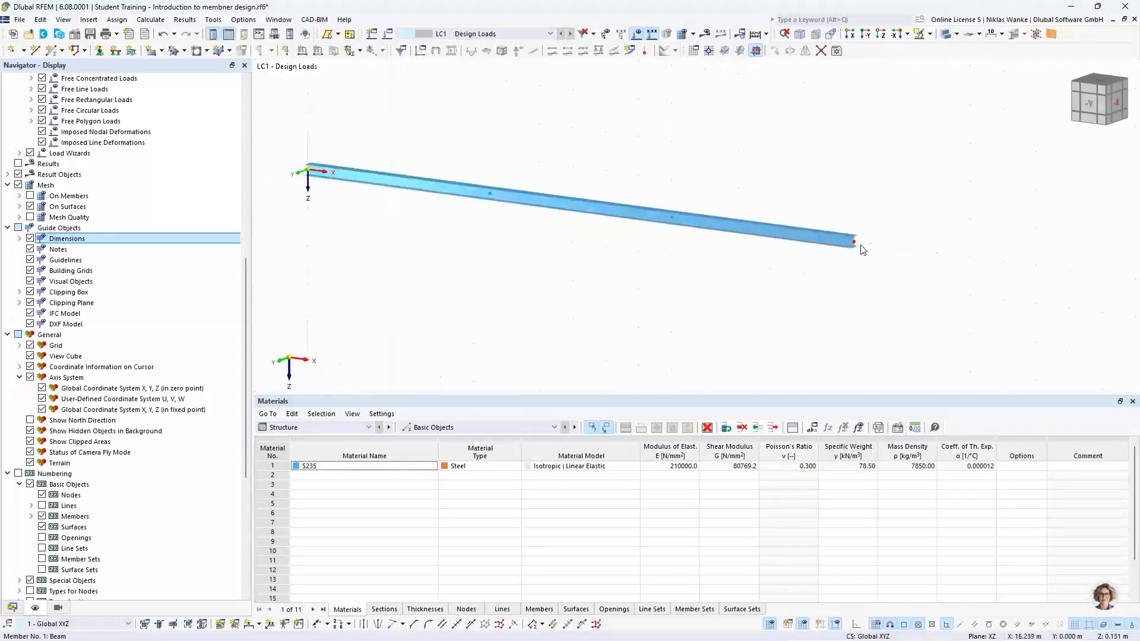
scroll(838, 240, down, 3)
scroll(839, 242, down, 4)
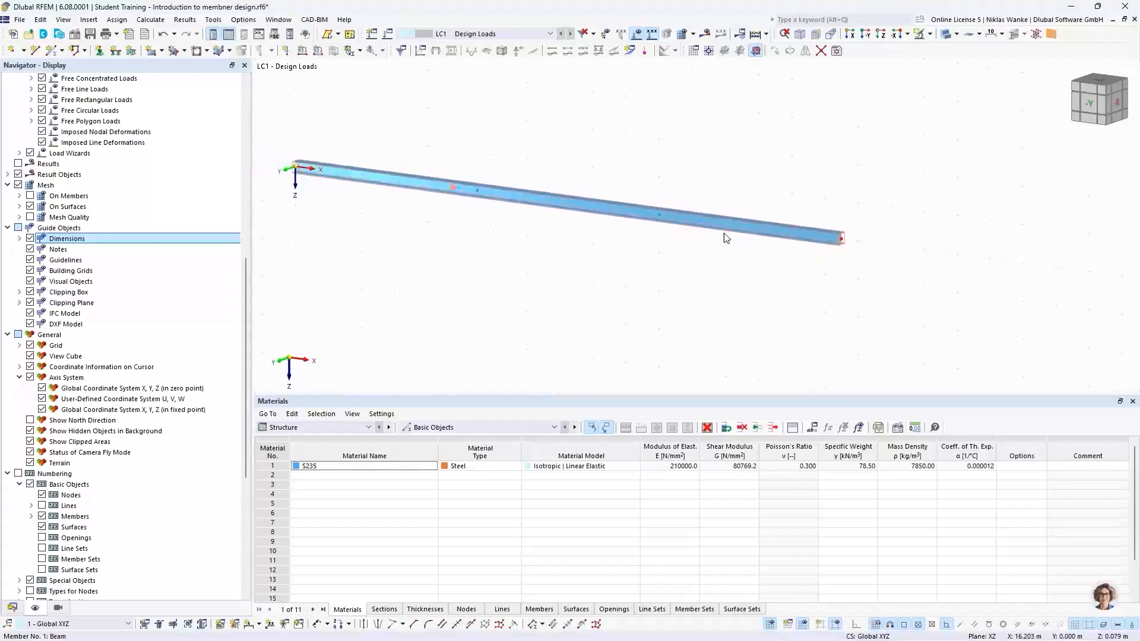
click(1094, 105)
scroll(718, 293, down, 1)
middle_drag(717, 293, 679, 287)
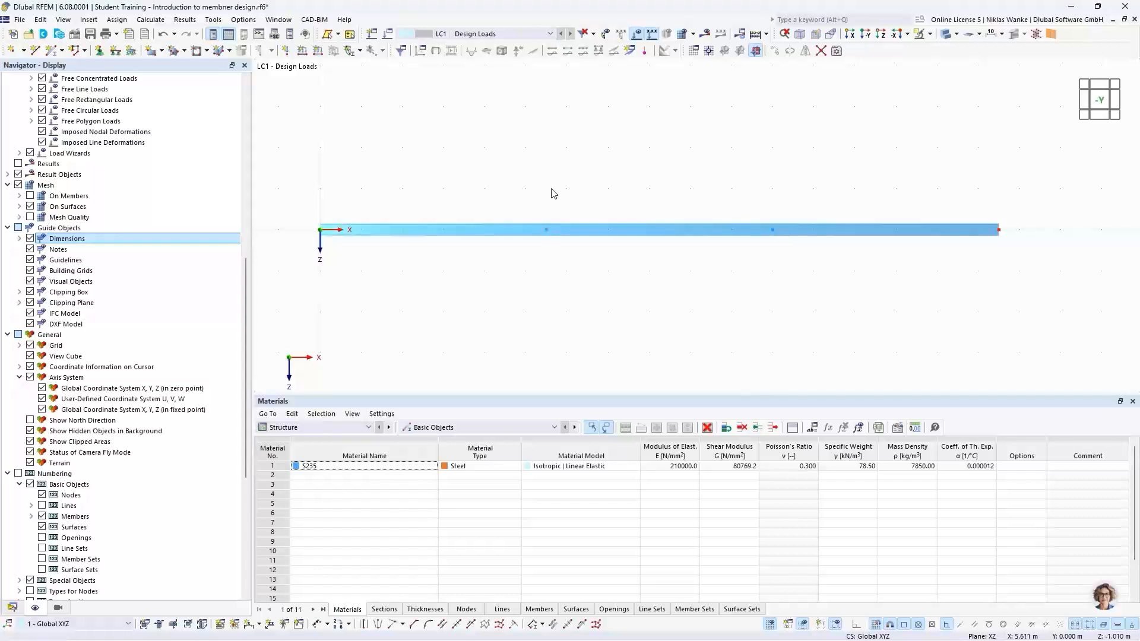
click(546, 229)
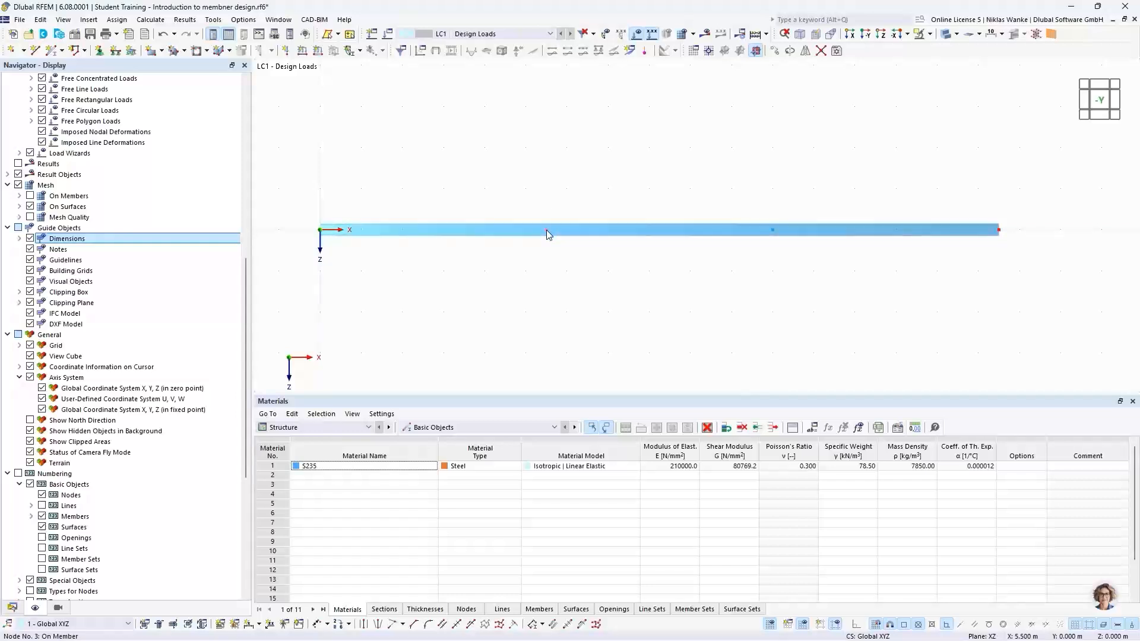
click(773, 231)
Start a Move/Copy of the selected nodes with copy enabled and 1 step.
click(774, 52)
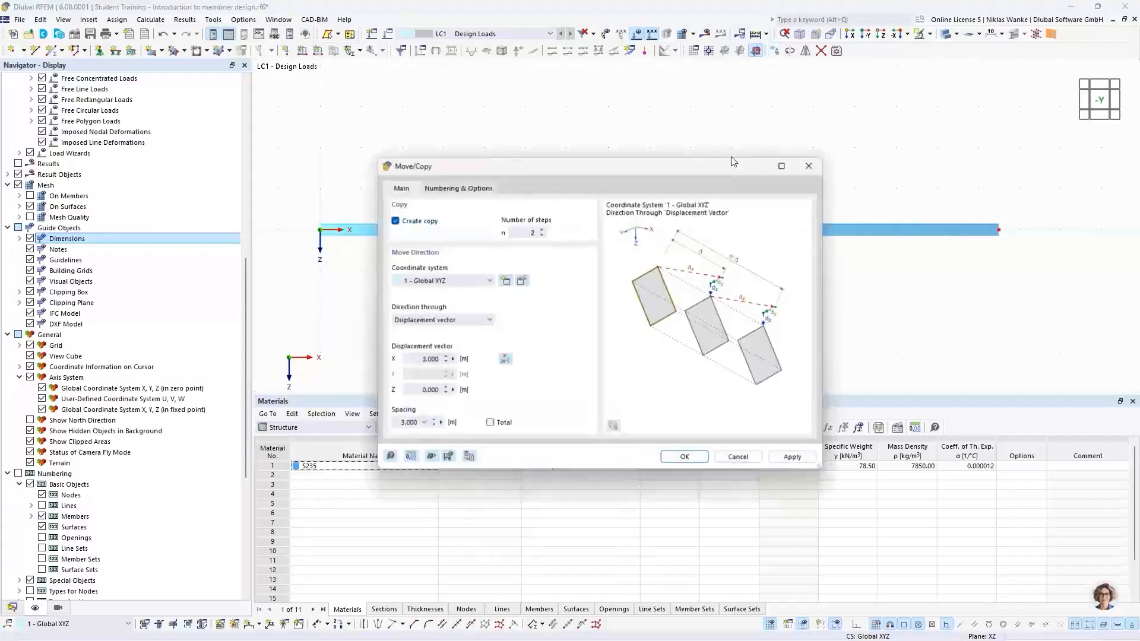
drag(687, 159, 768, 150)
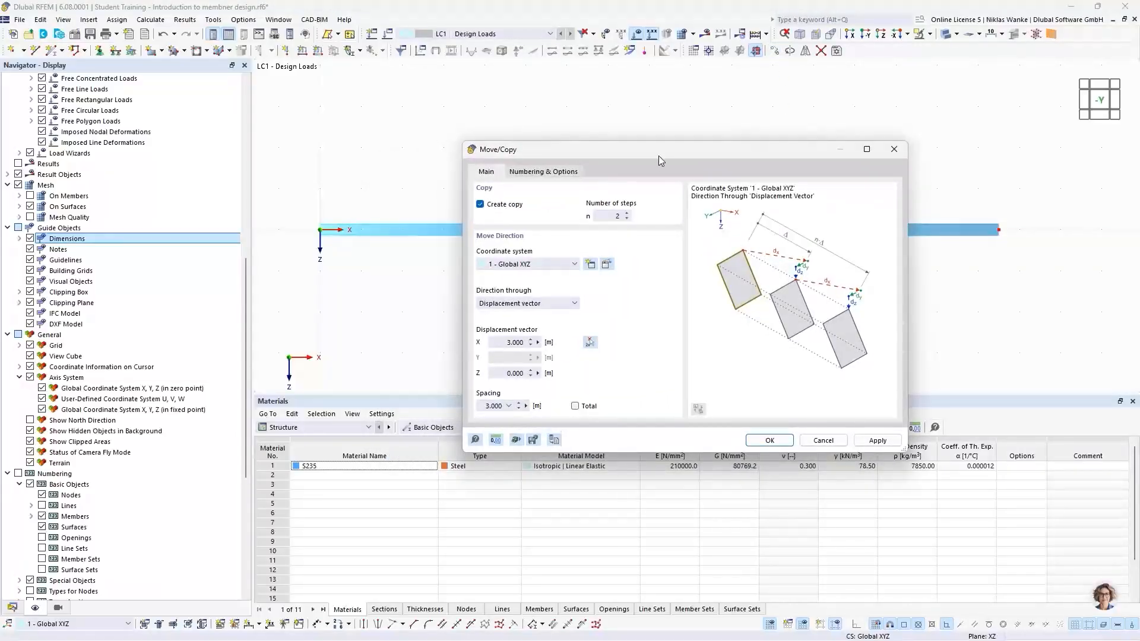
drag(657, 156, 762, 154)
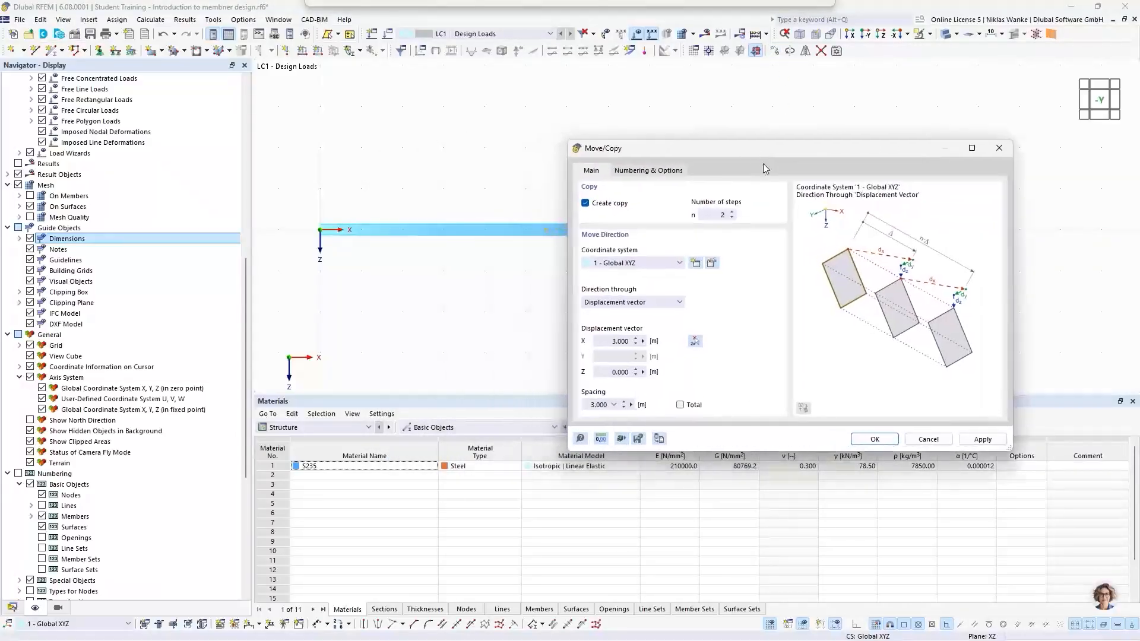
click(732, 218)
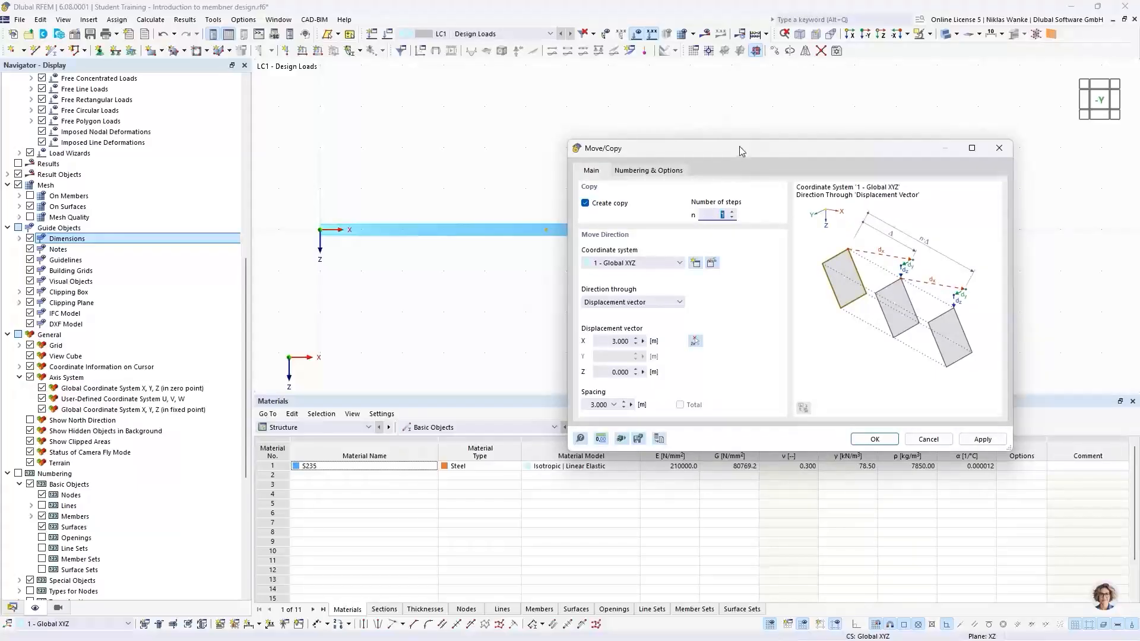
mouse_move(739, 146)
mouse_down()
mouse_move(742, 130)
mouse_move(740, 142)
mouse_up()
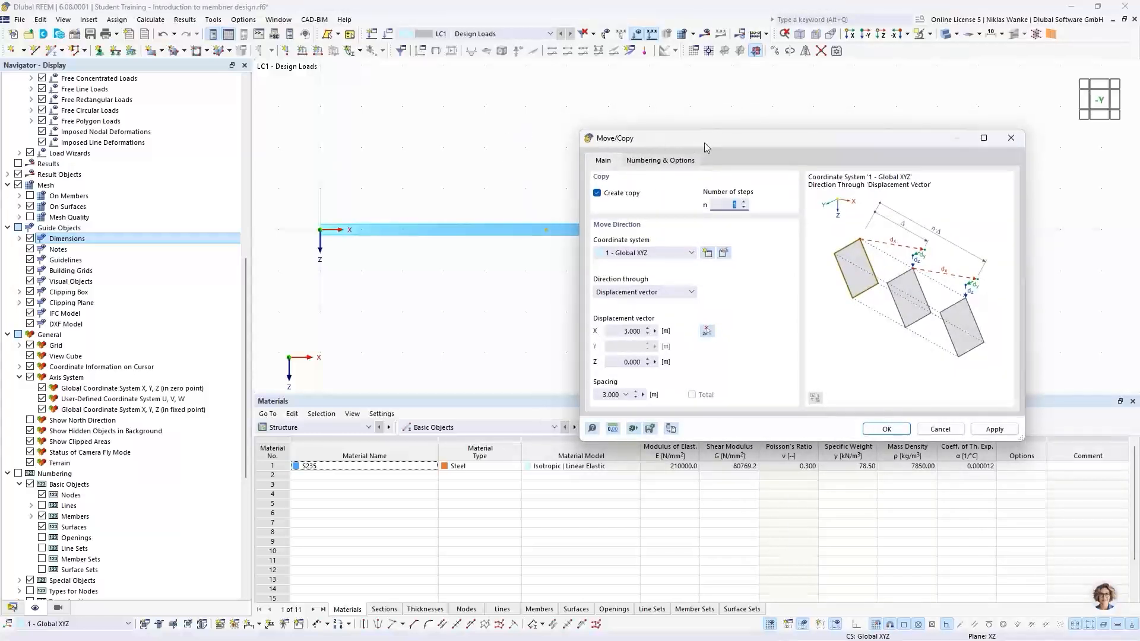
drag(717, 142, 564, 266)
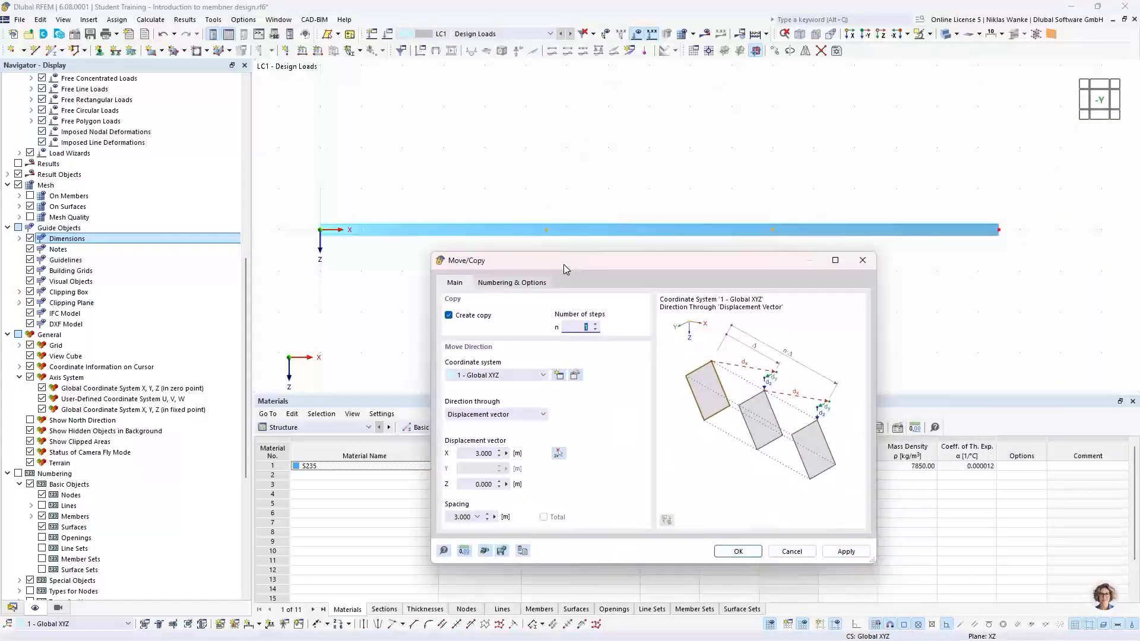
Enable step links that connect the nodes with a member and define a new Truss template member.
click(521, 283)
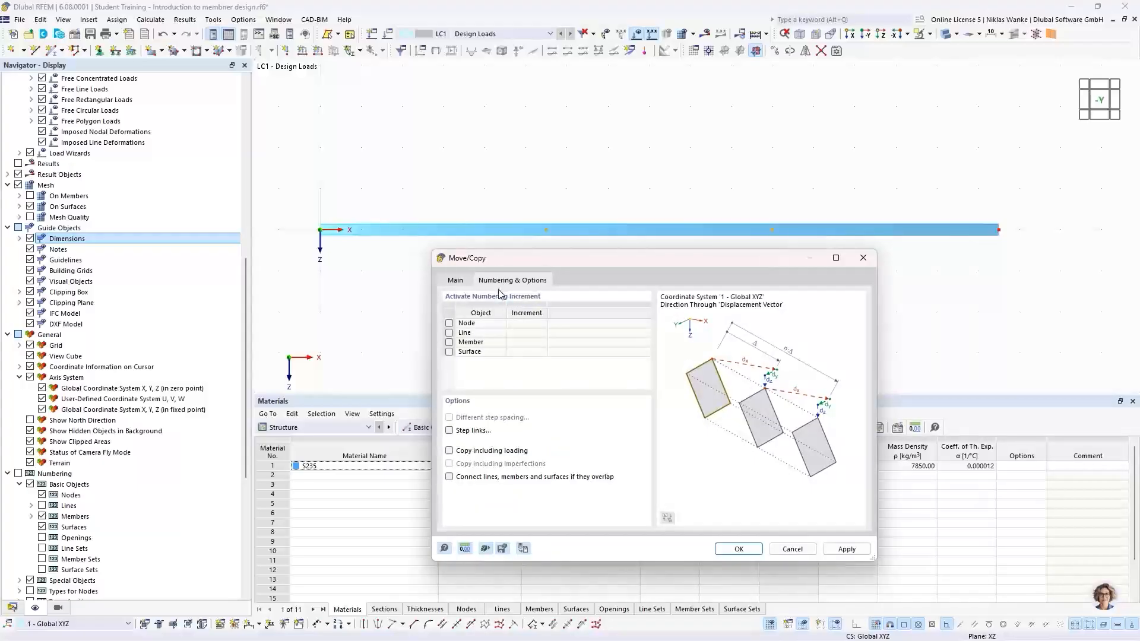
click(450, 431)
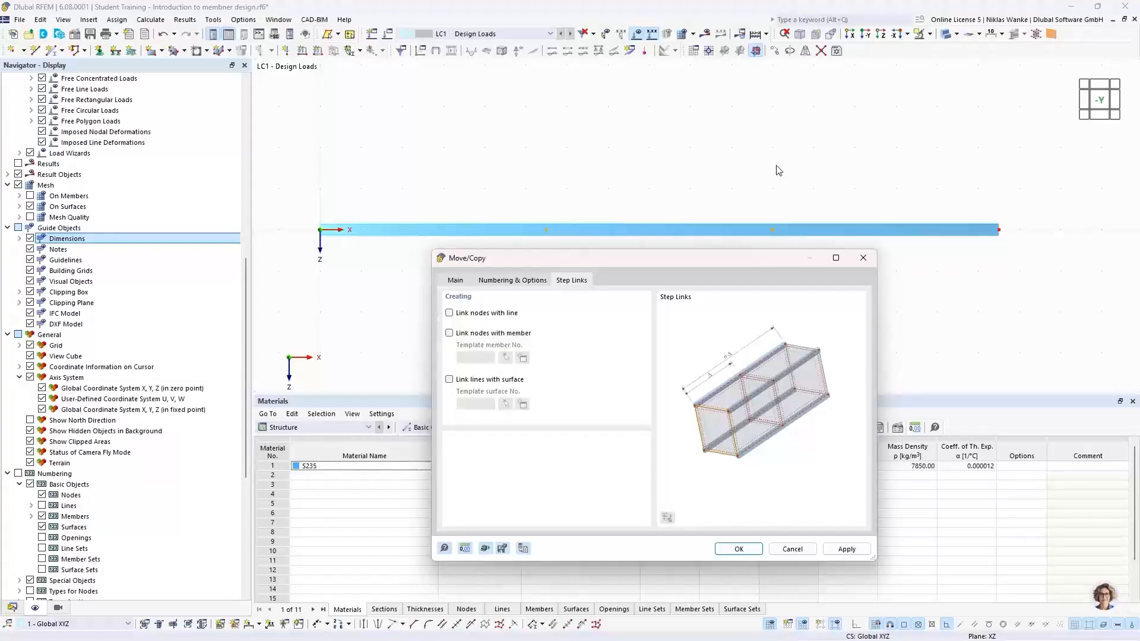
click(450, 334)
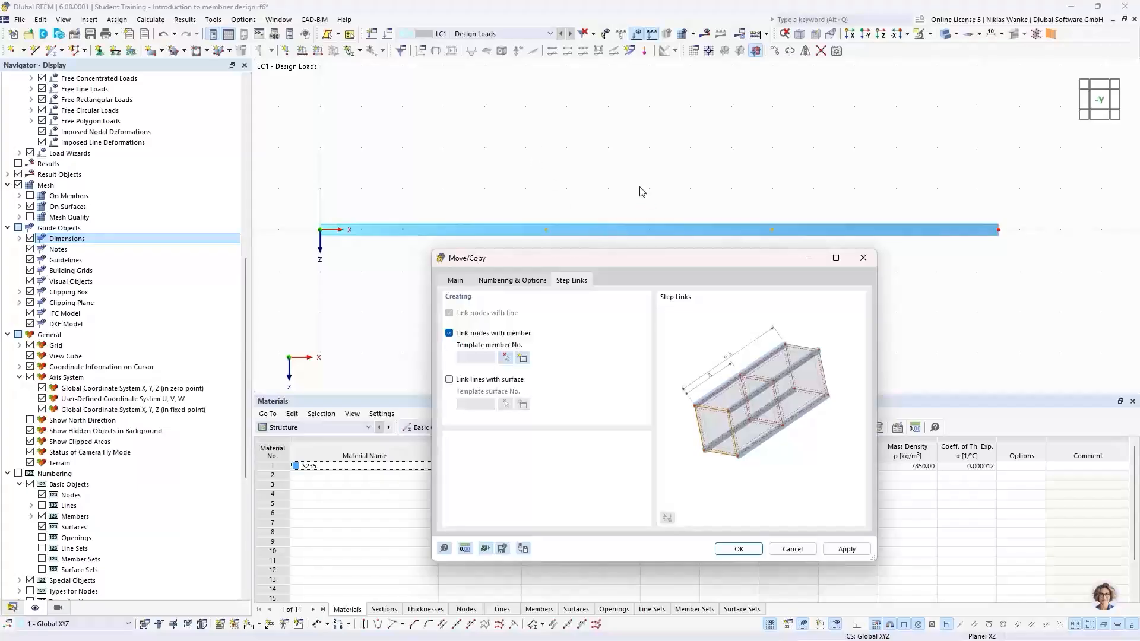
click(522, 358)
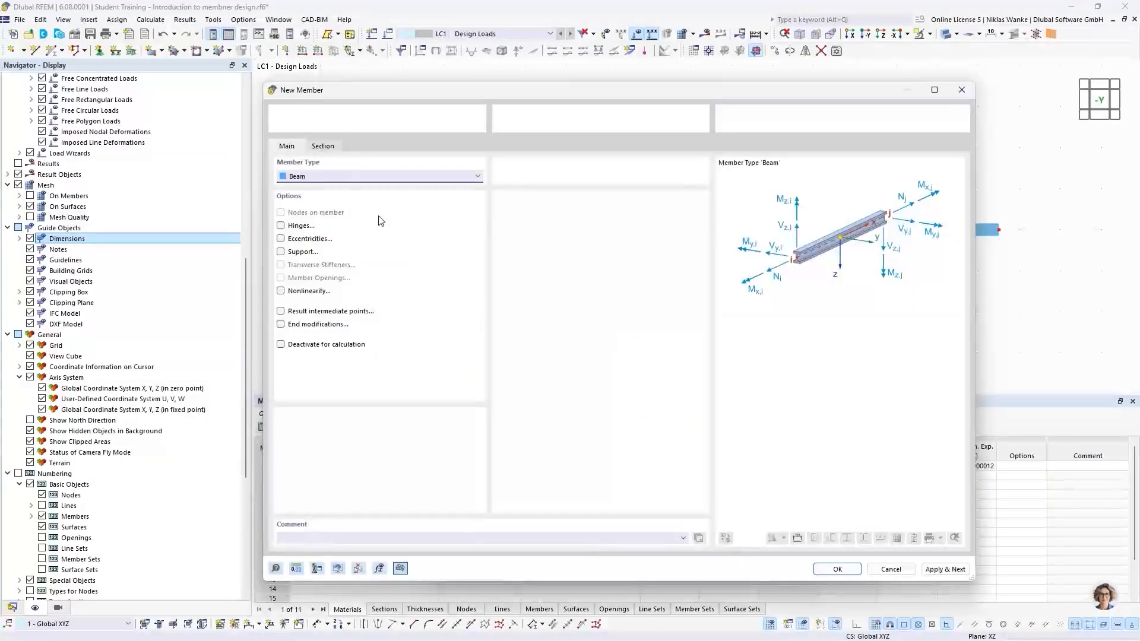
click(379, 181)
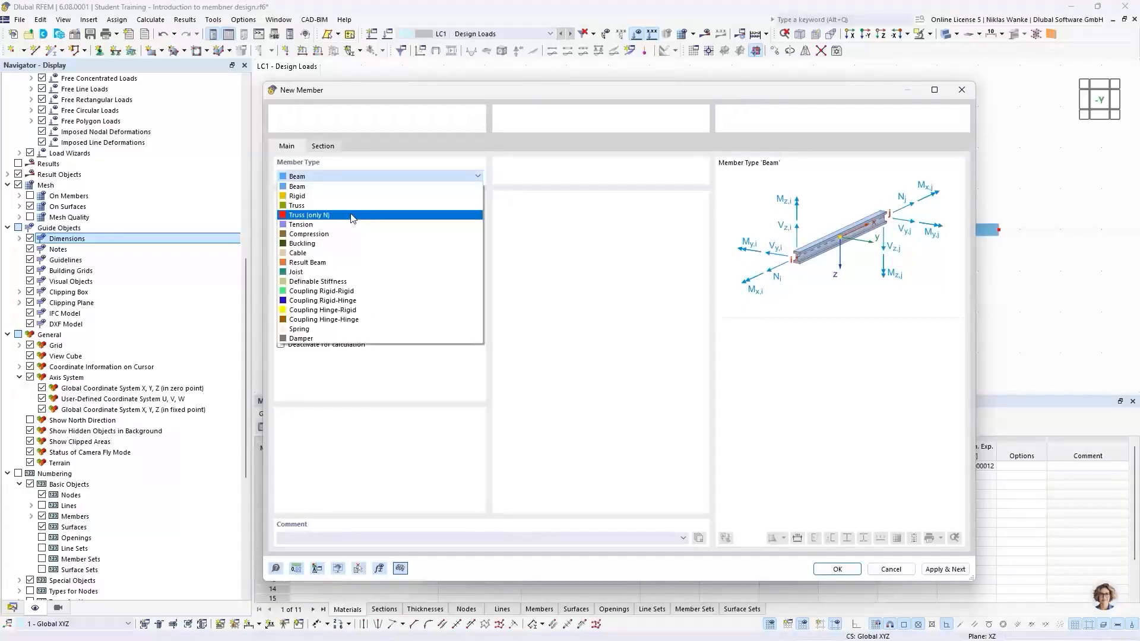
click(295, 206)
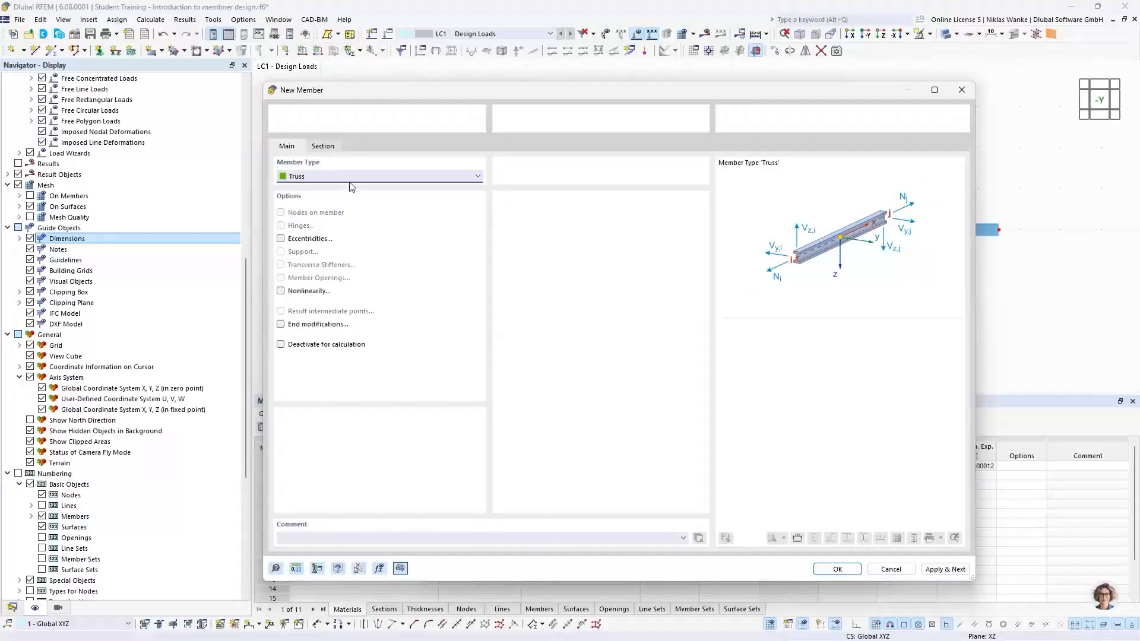
Give the template member a new IPE 200 | British Steel section in S235 and confirm it.
click(323, 146)
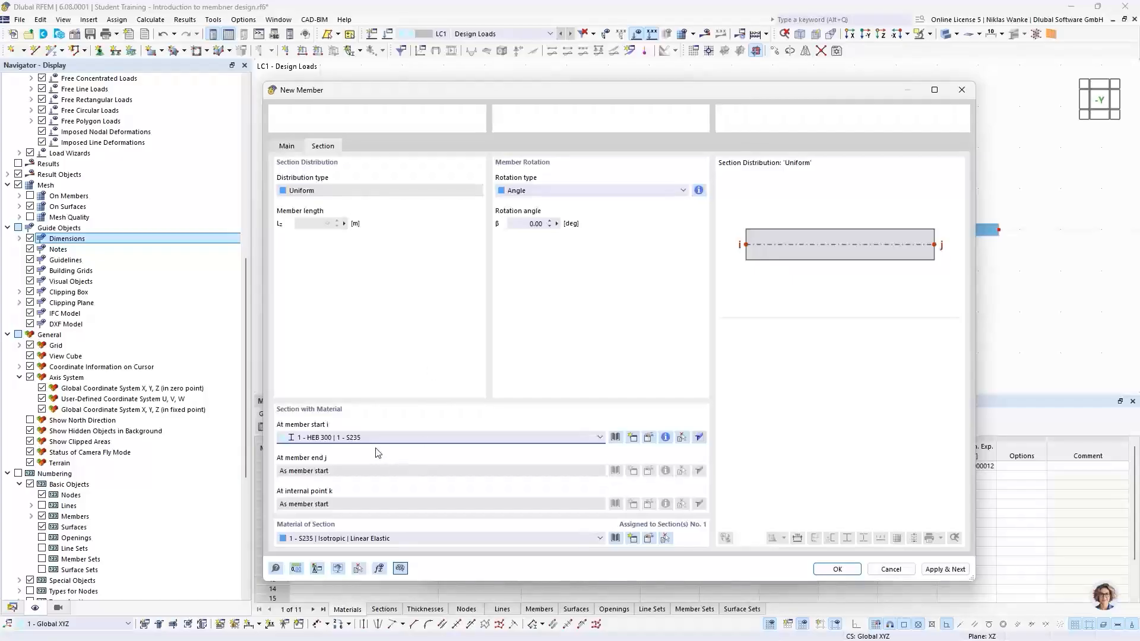
click(352, 438)
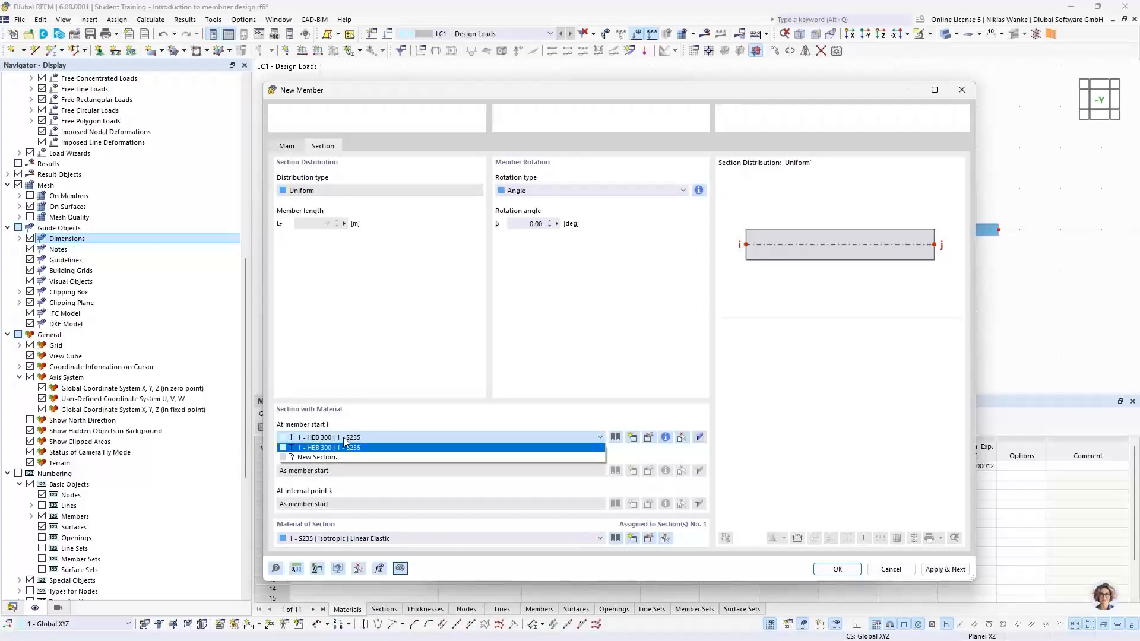
click(321, 457)
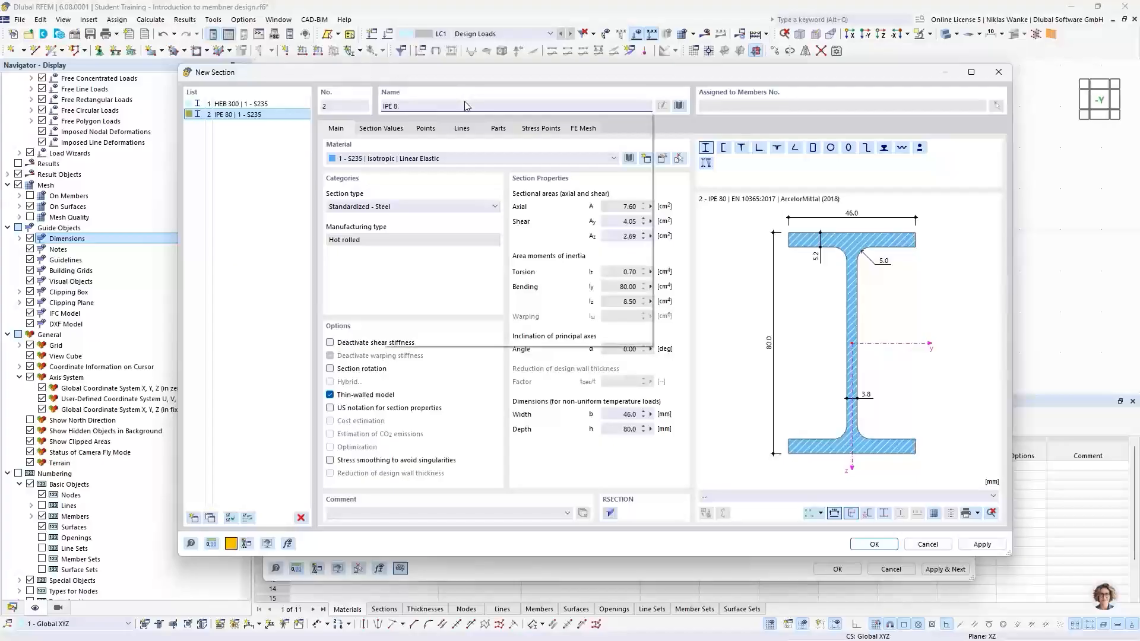
key(BackSpace)
key(BackSpace)
key(BackSpace)
text(200)
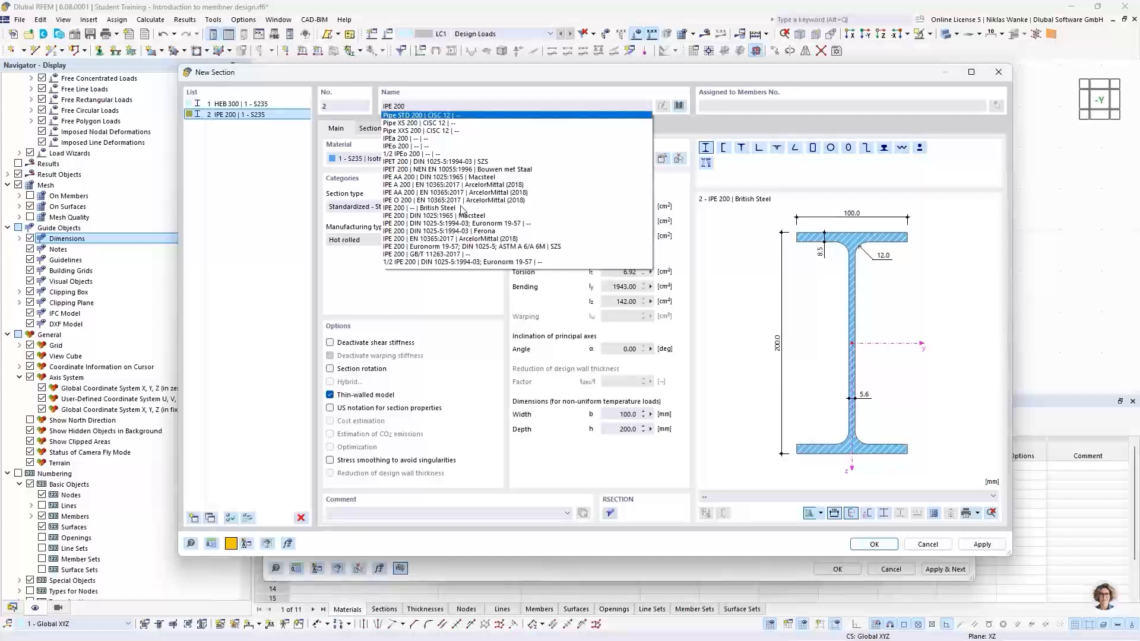
click(443, 208)
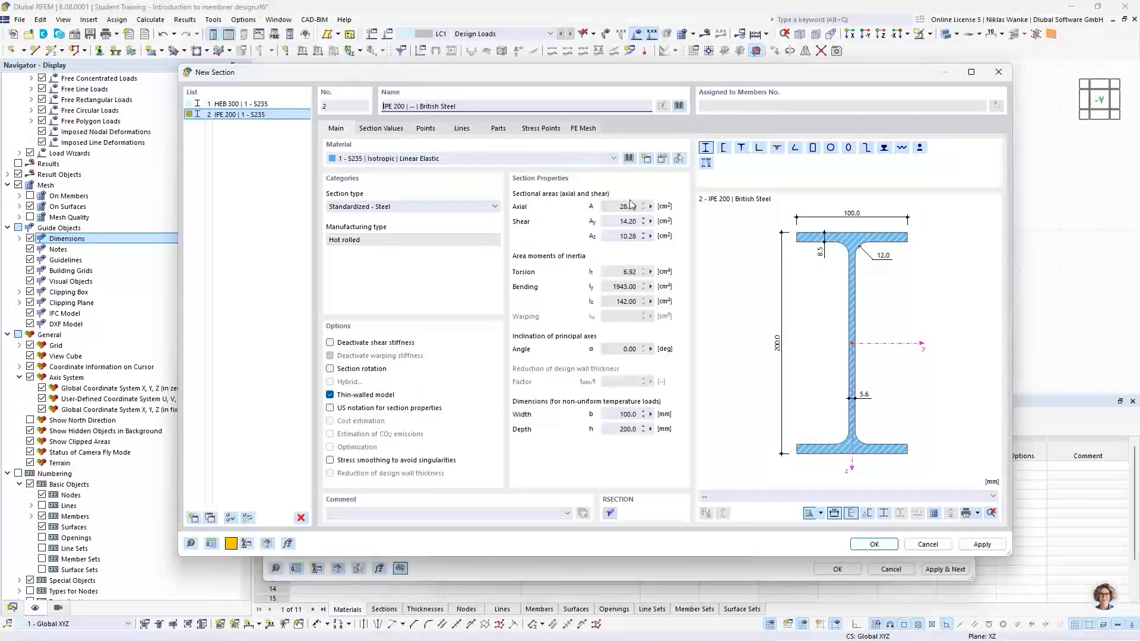
click(875, 544)
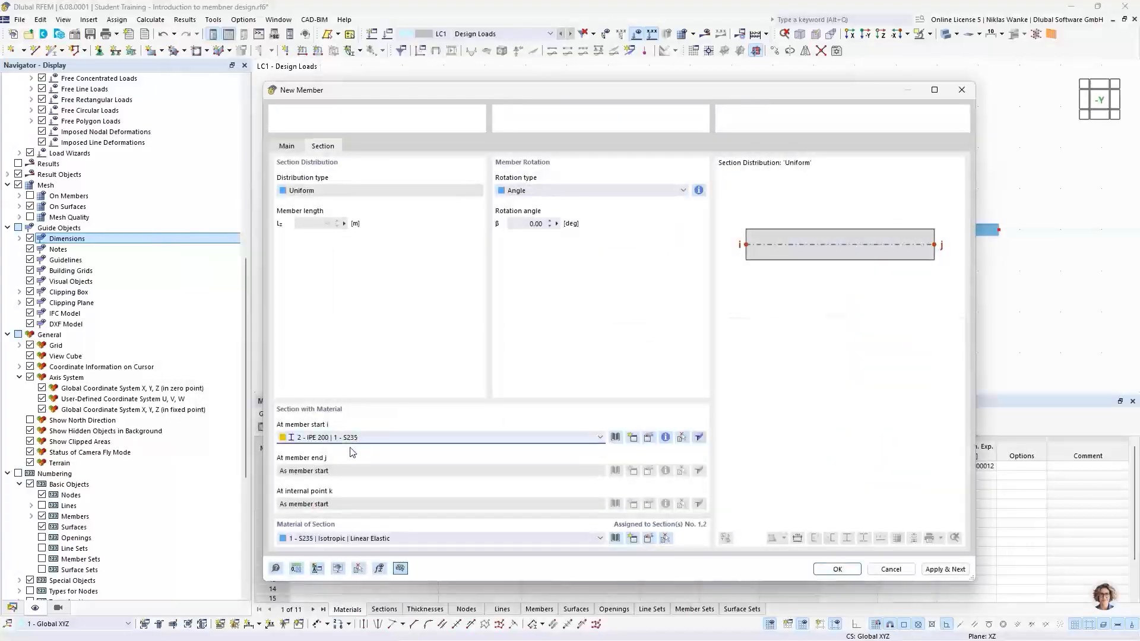
click(837, 569)
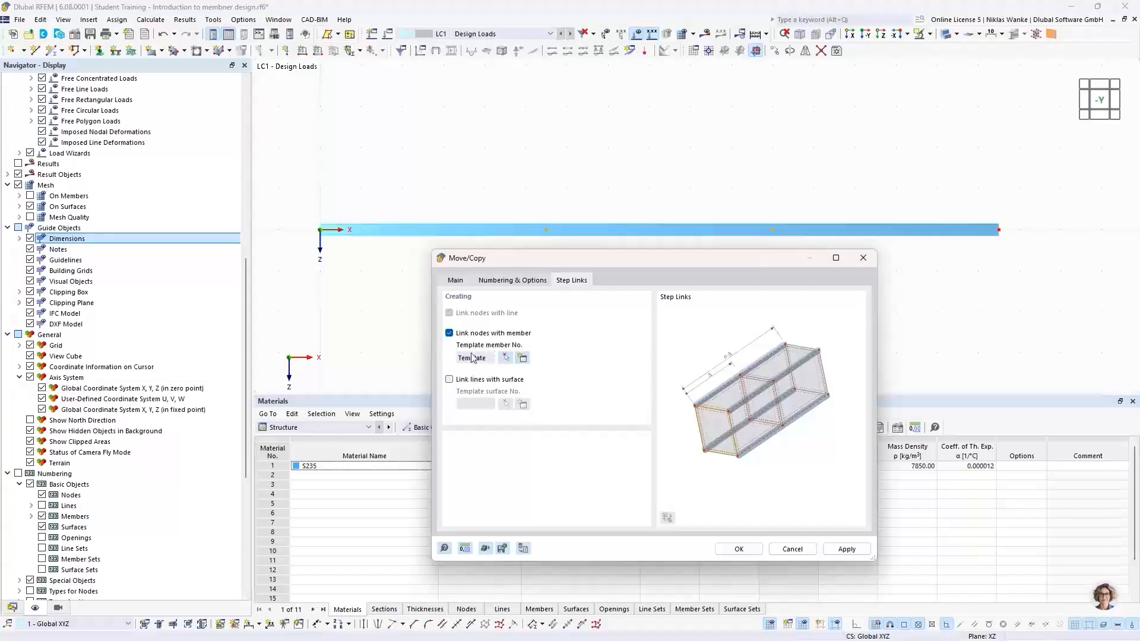
Copy the nodes with displacement vector X 0 m and Z -3 m.
click(514, 281)
click(456, 281)
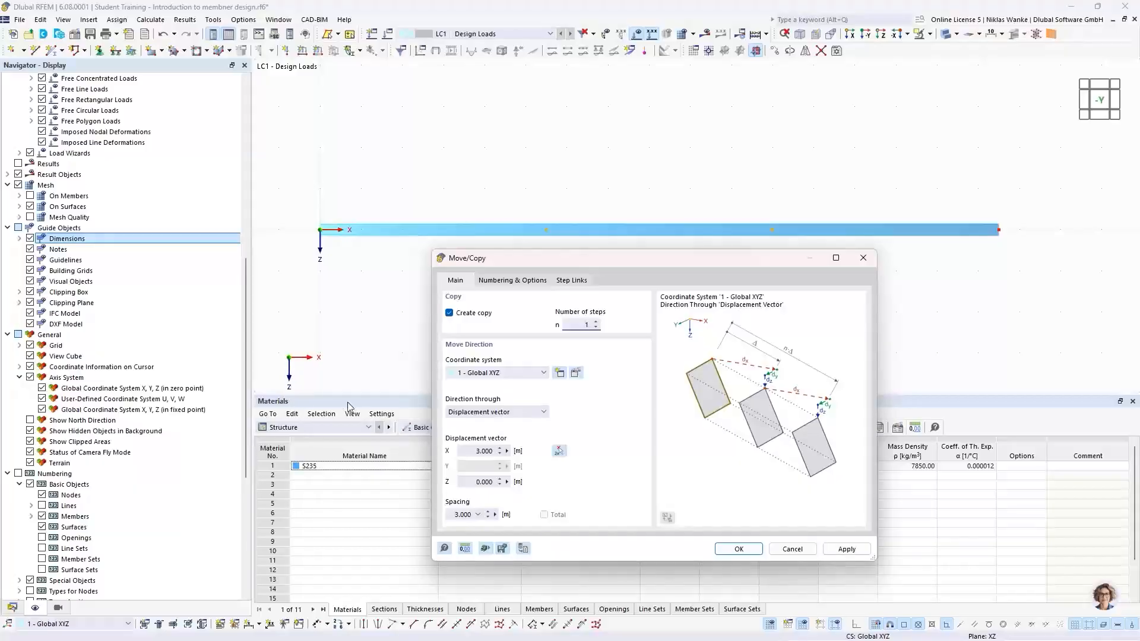
click(477, 451)
text(0)
key(Tab)
text(-)
click(739, 549)
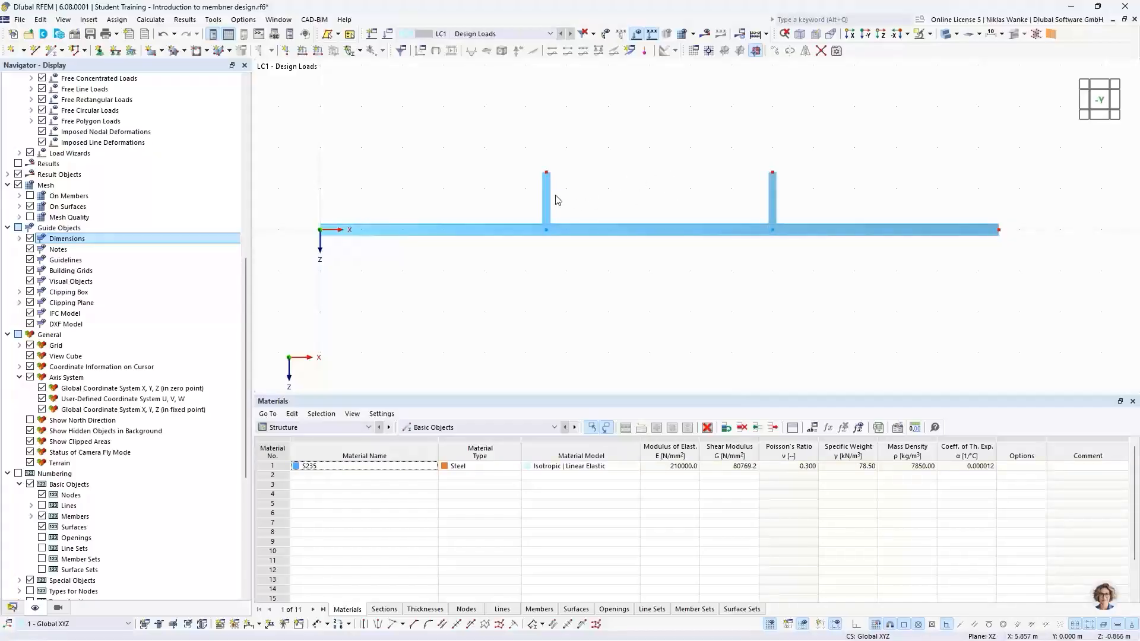
Copy the selected end nodes with displacement vector X 0 m and Z -2 m, leaving step links disabled.
scroll(656, 205, down, 2)
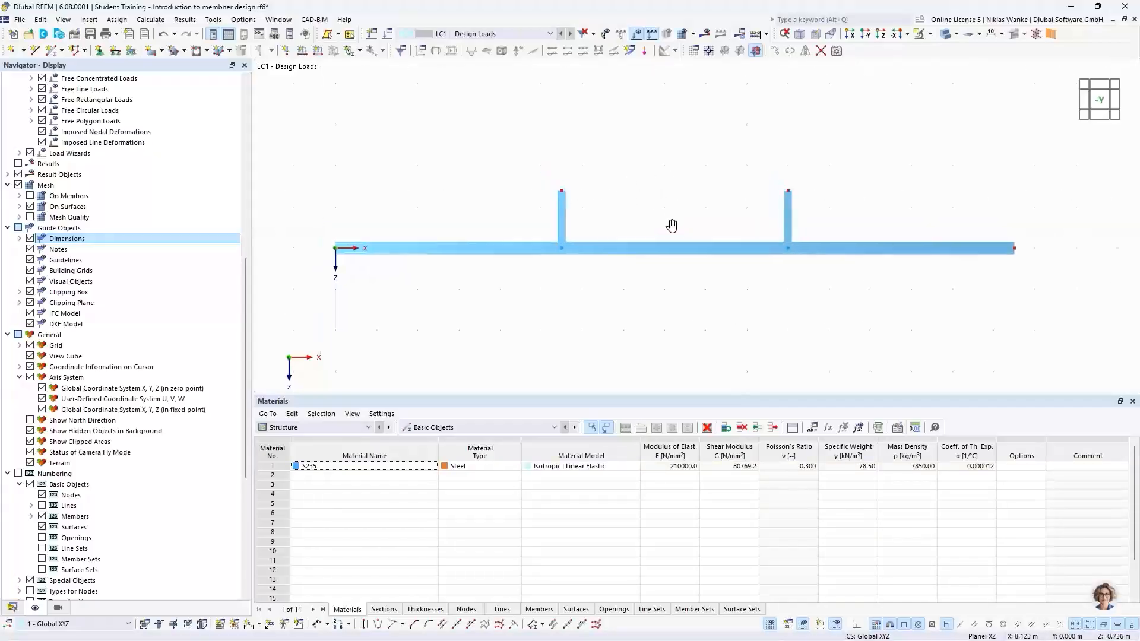
middle_drag(655, 255, 675, 265)
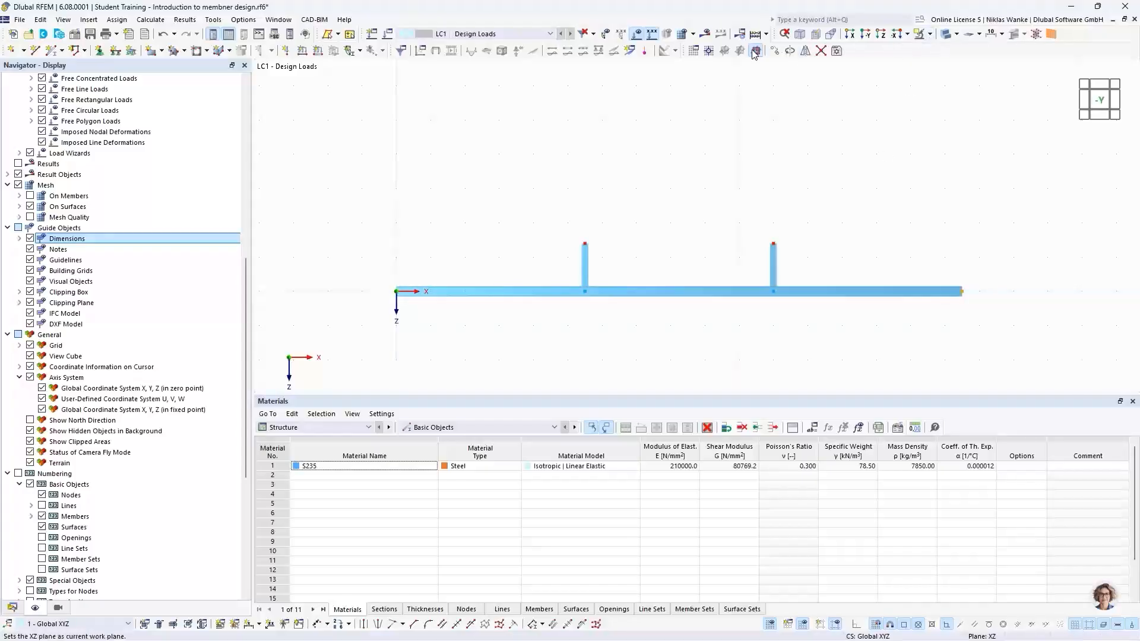
click(776, 51)
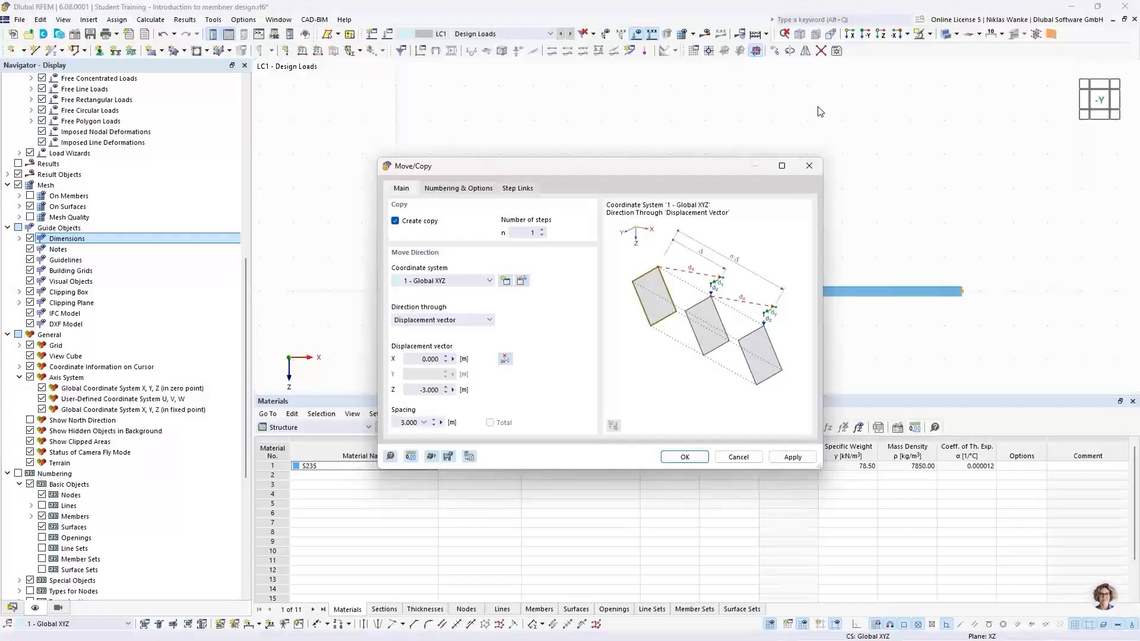
drag(621, 166, 649, 145)
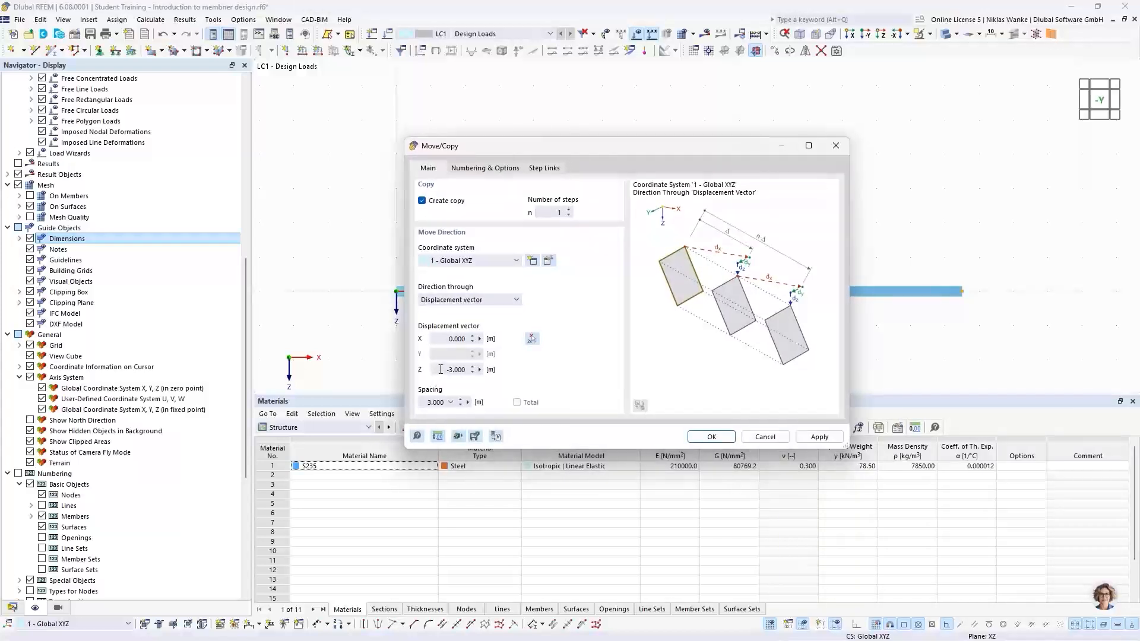
drag(440, 369, 474, 369)
text(2,3)
click(496, 168)
click(422, 319)
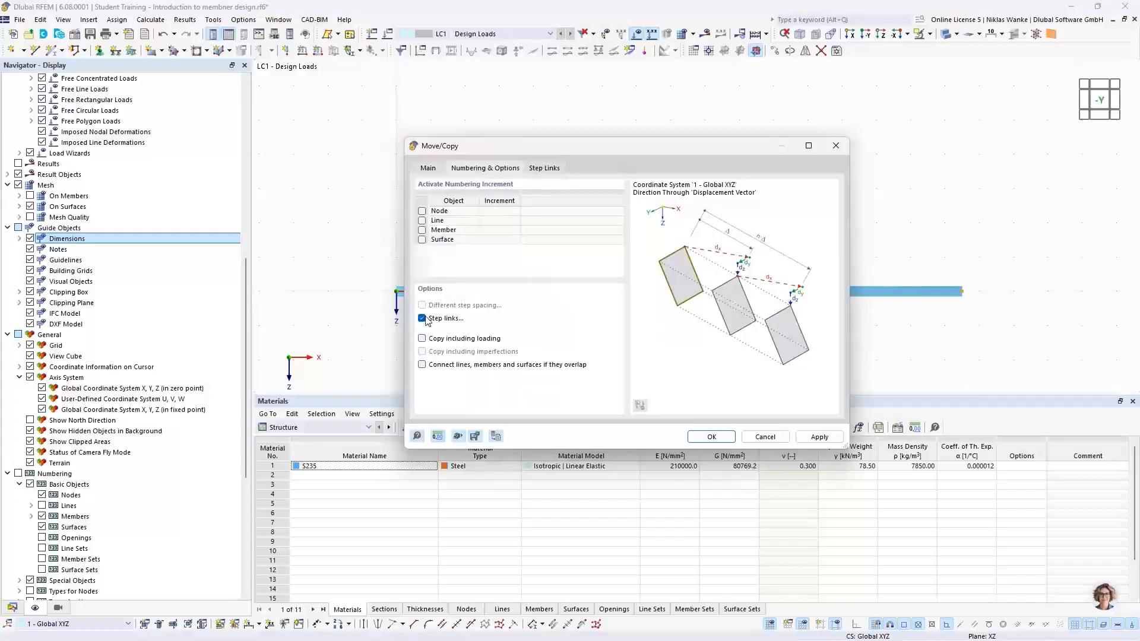
click(422, 319)
click(725, 439)
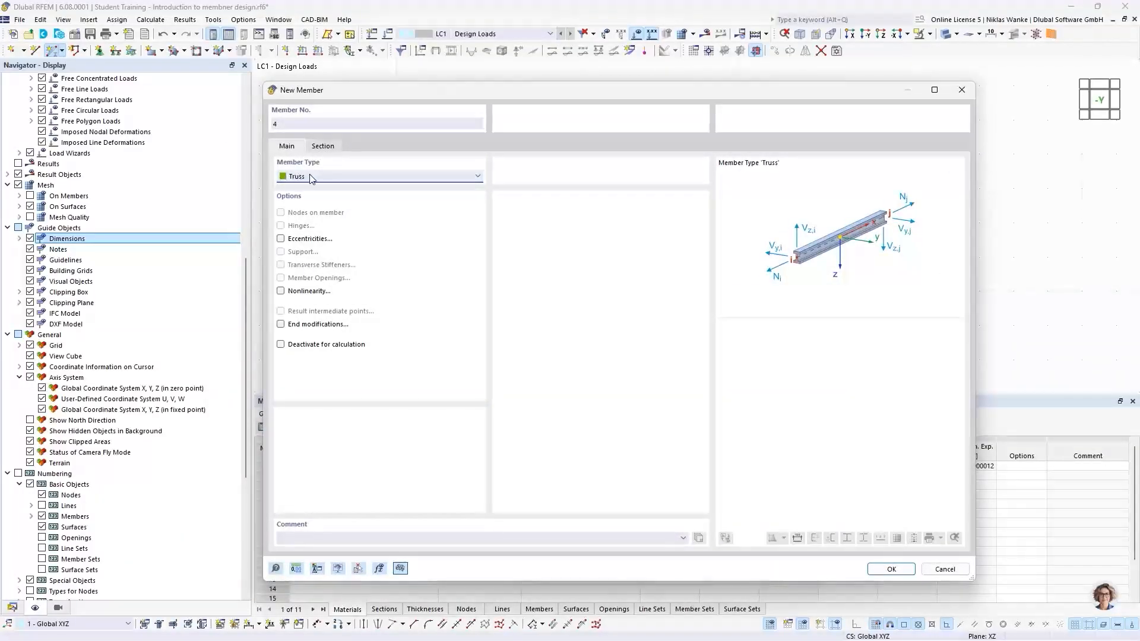
Draw IPE 200 truss members from the left upper node through both post tops to the right upper node.
click(324, 147)
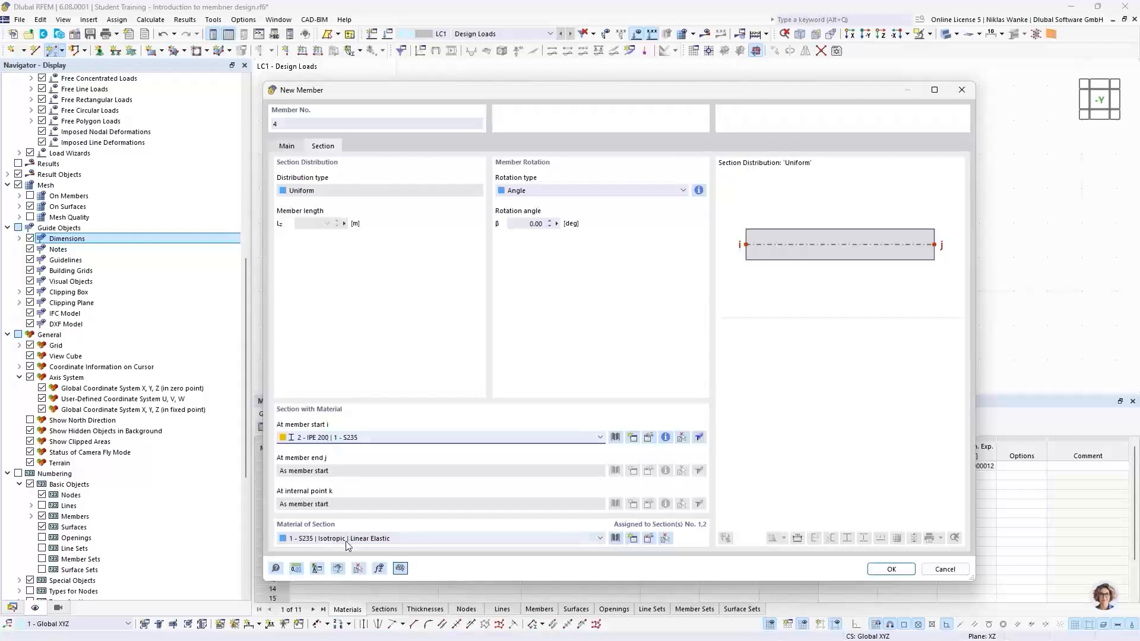
click(890, 569)
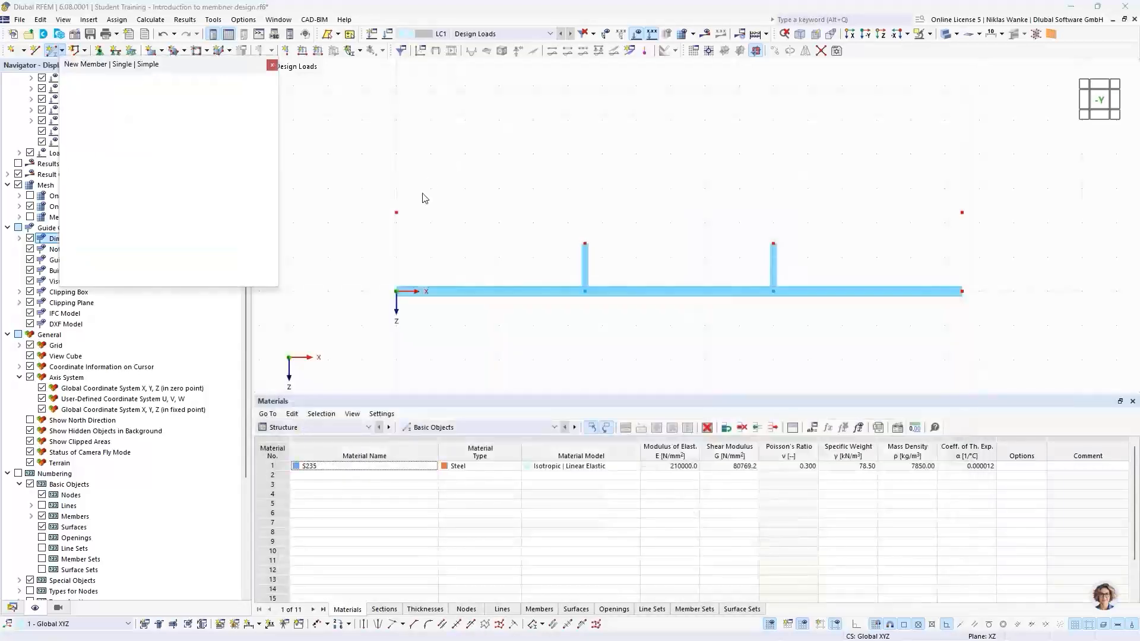
click(396, 212)
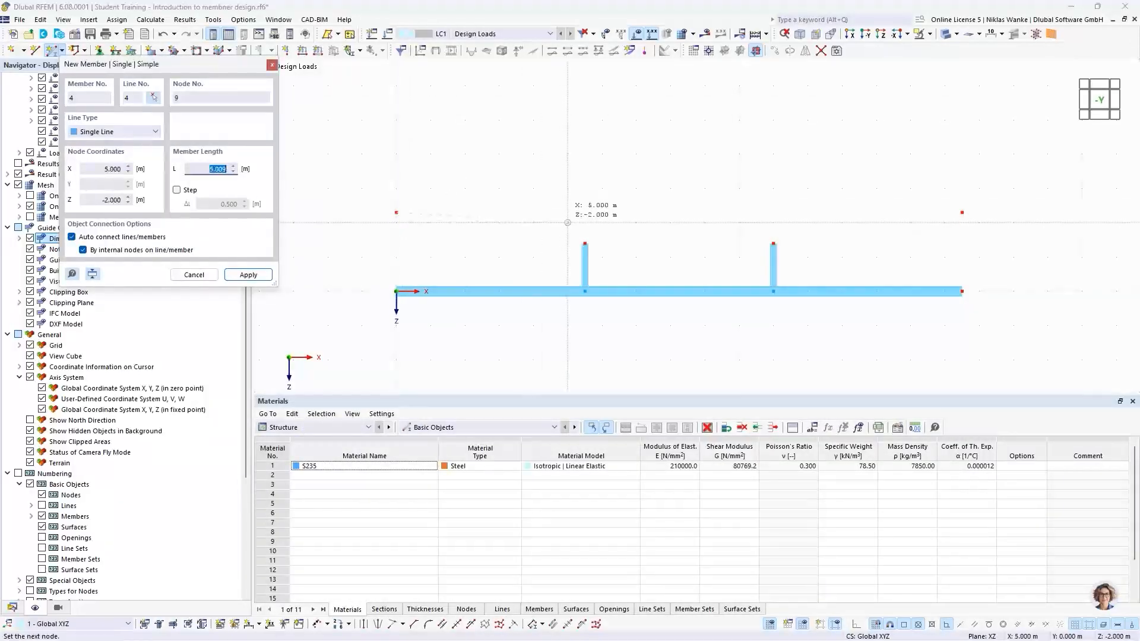
click(585, 243)
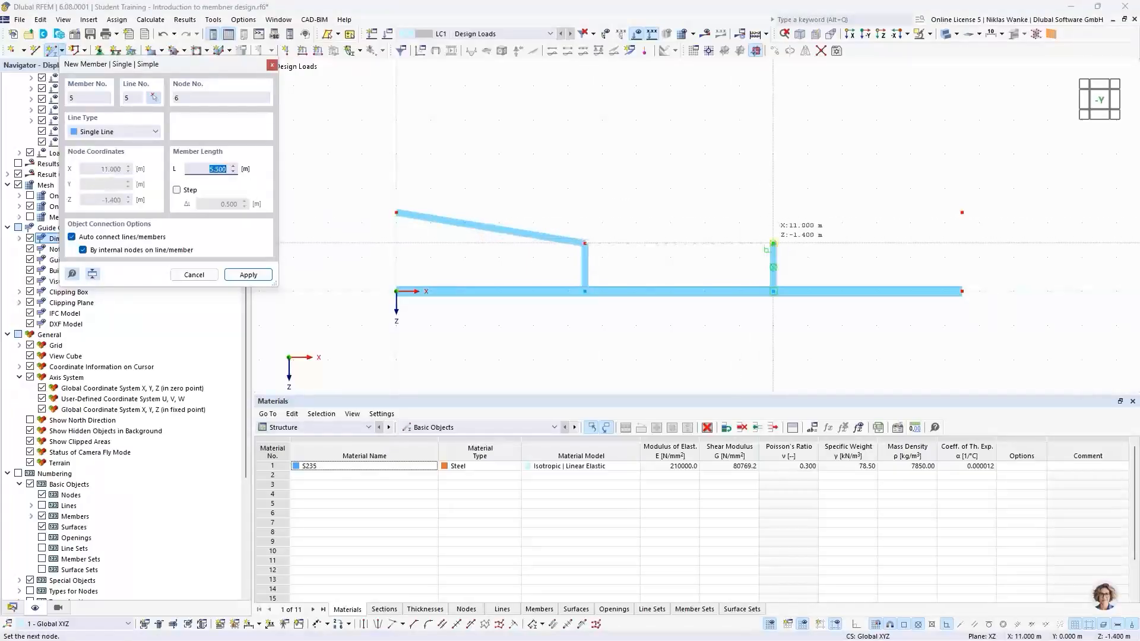
click(773, 243)
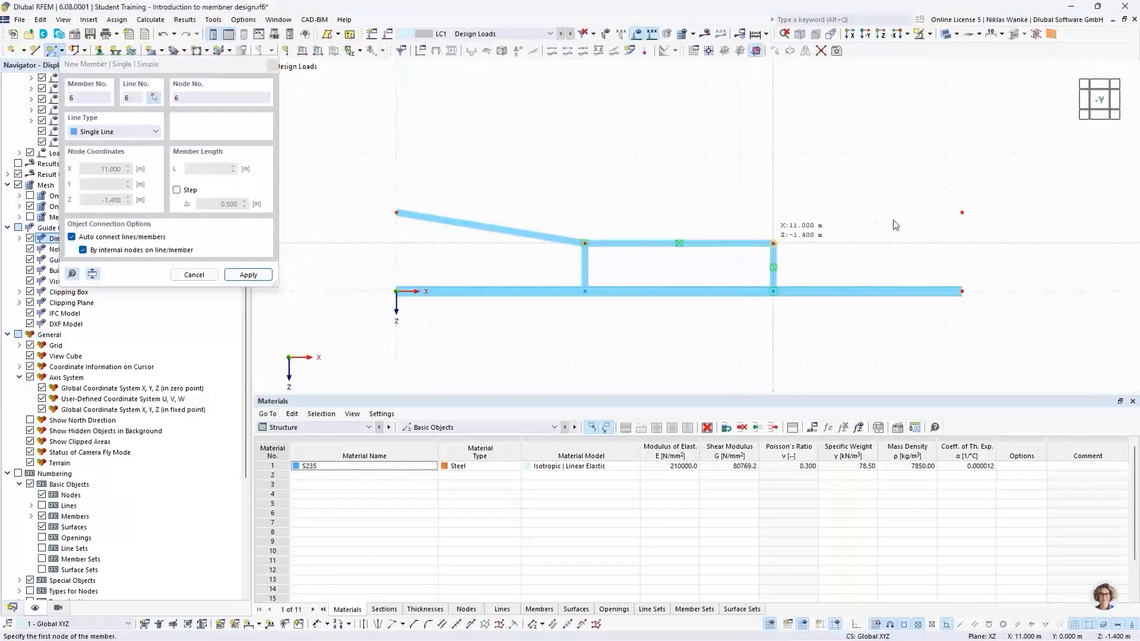
click(773, 243)
click(961, 213)
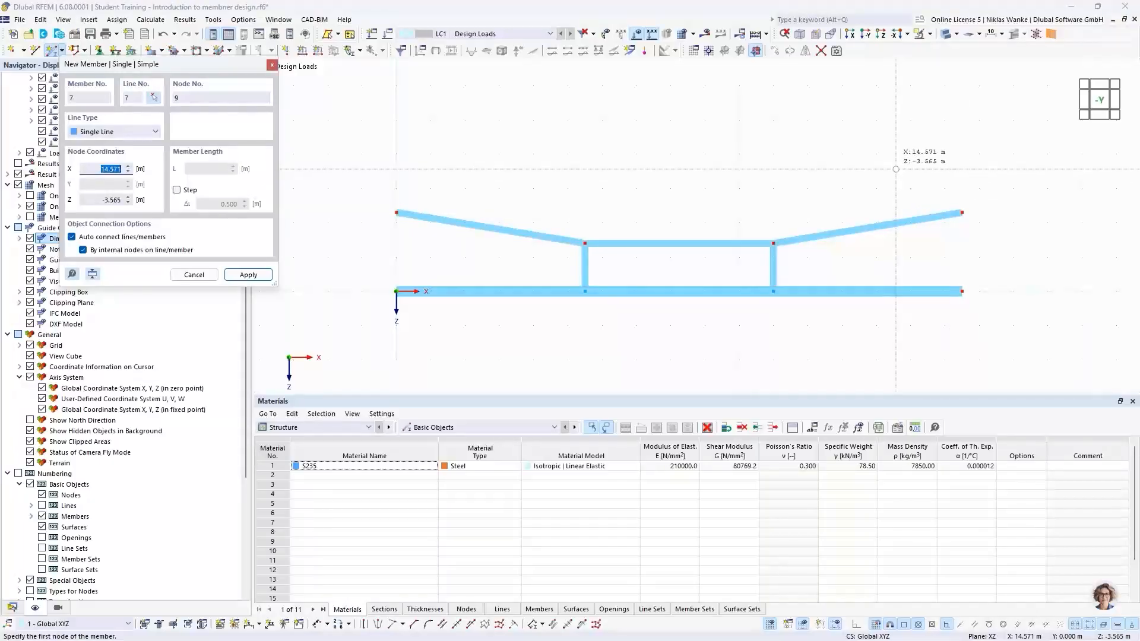
key(Escape)
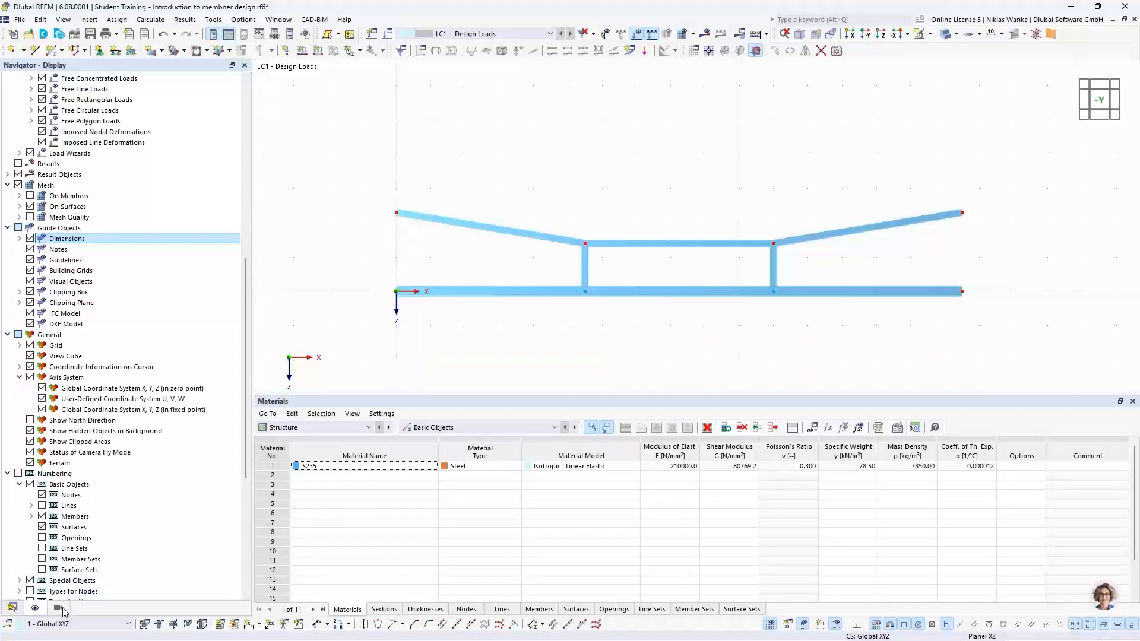
Colour the rendered members by their section in the display navigator.
scroll(89, 558, down, 6)
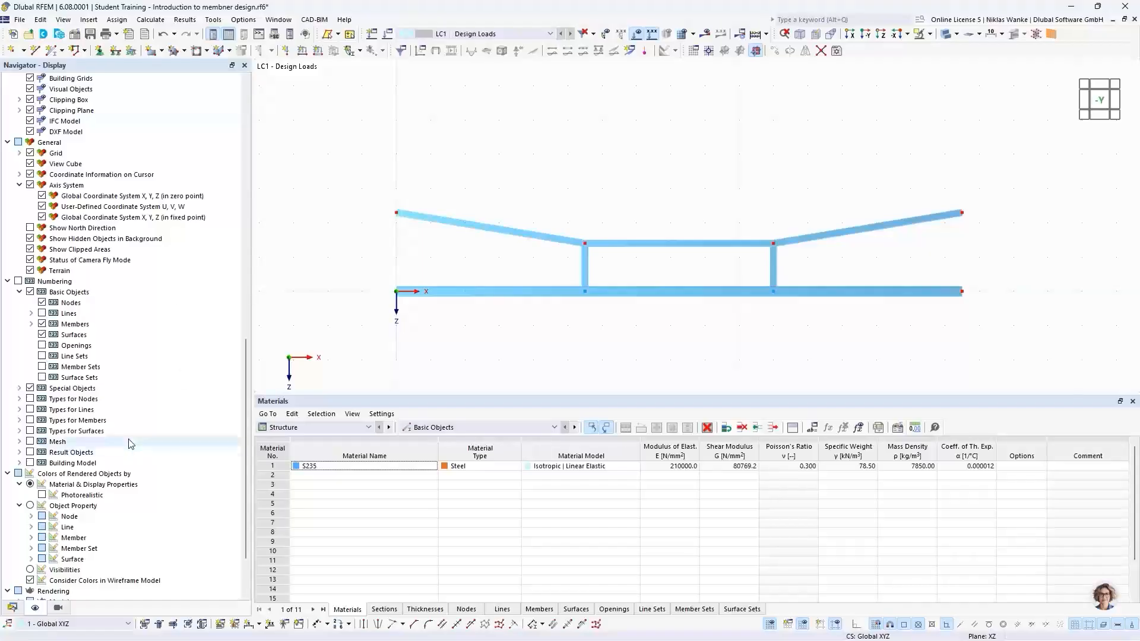
scroll(119, 462, down, 2)
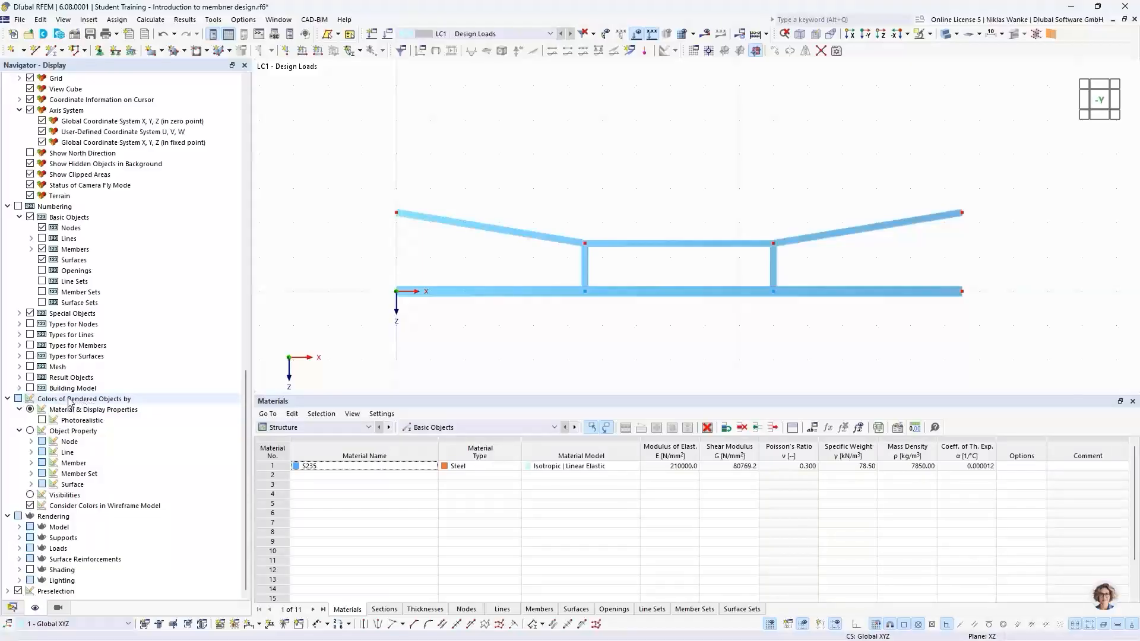
click(30, 409)
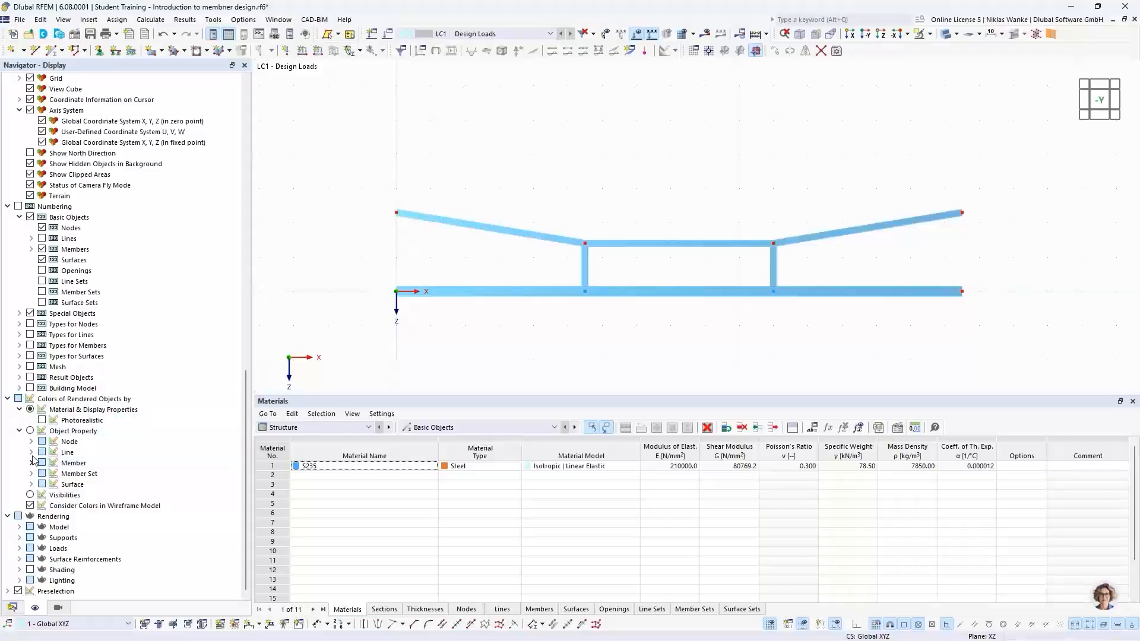
click(30, 431)
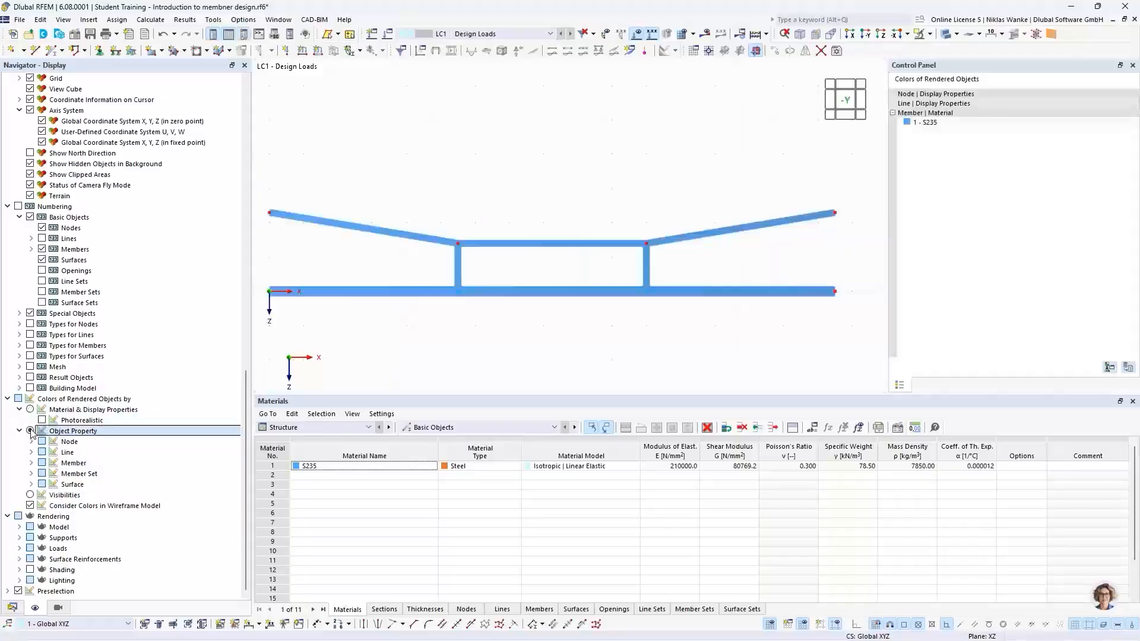
click(32, 463)
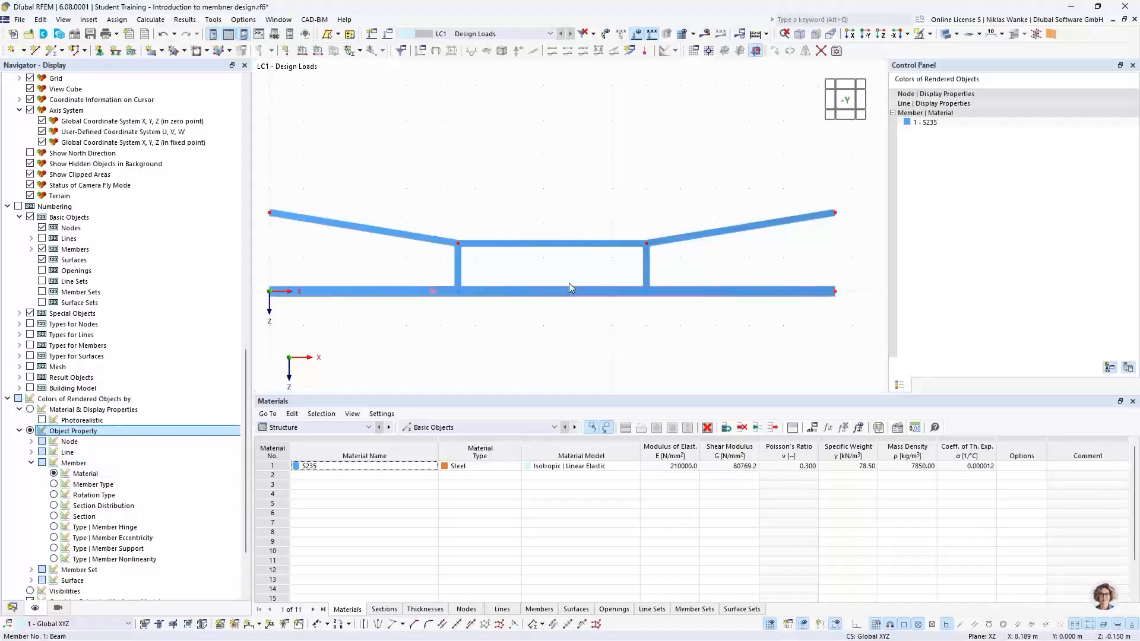
scroll(553, 228, down, 1)
middle_drag(552, 228, 575, 238)
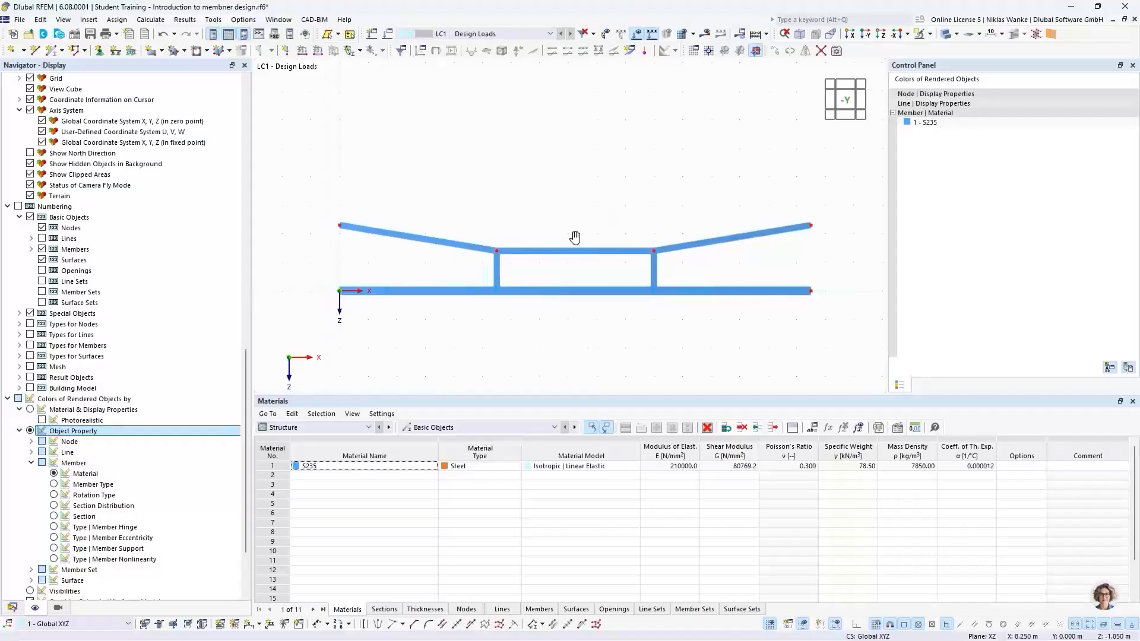
click(54, 517)
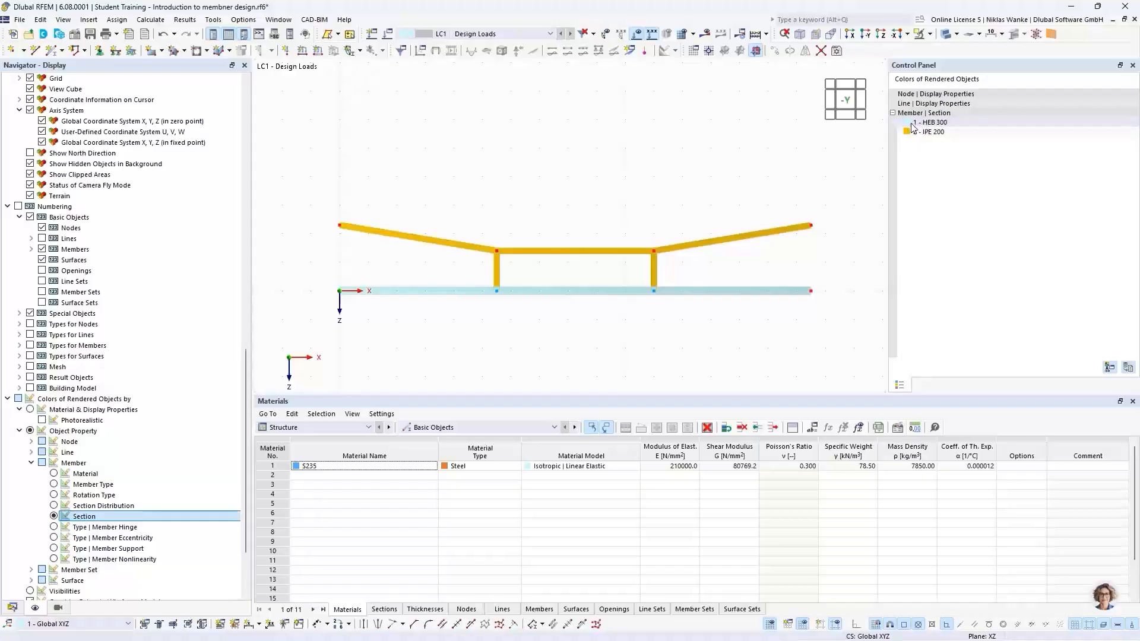
click(963, 126)
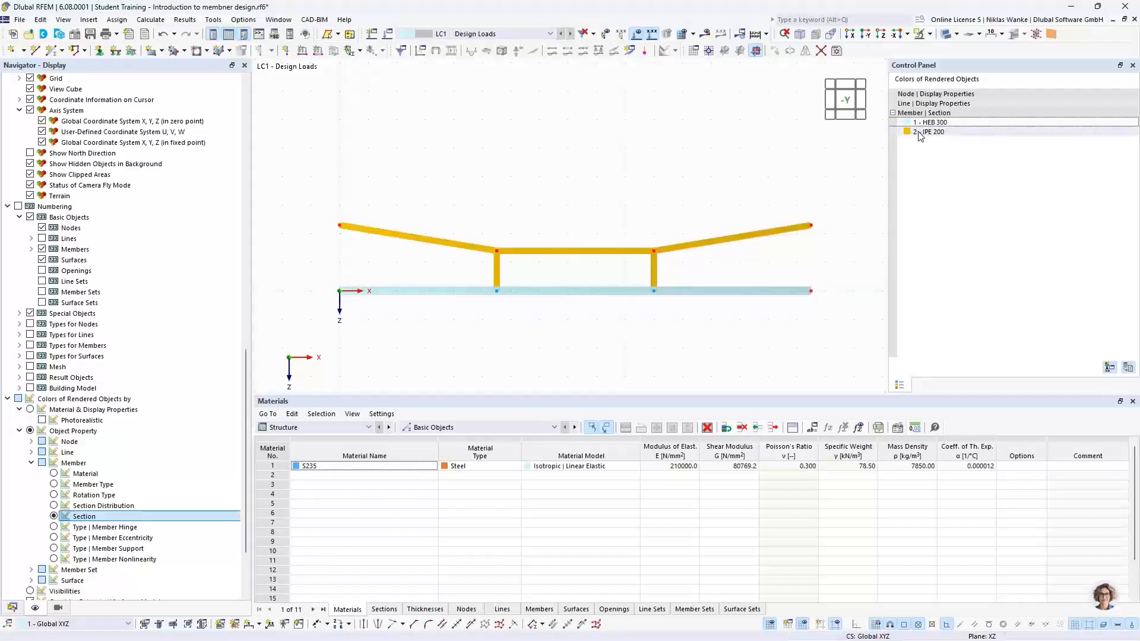
click(969, 132)
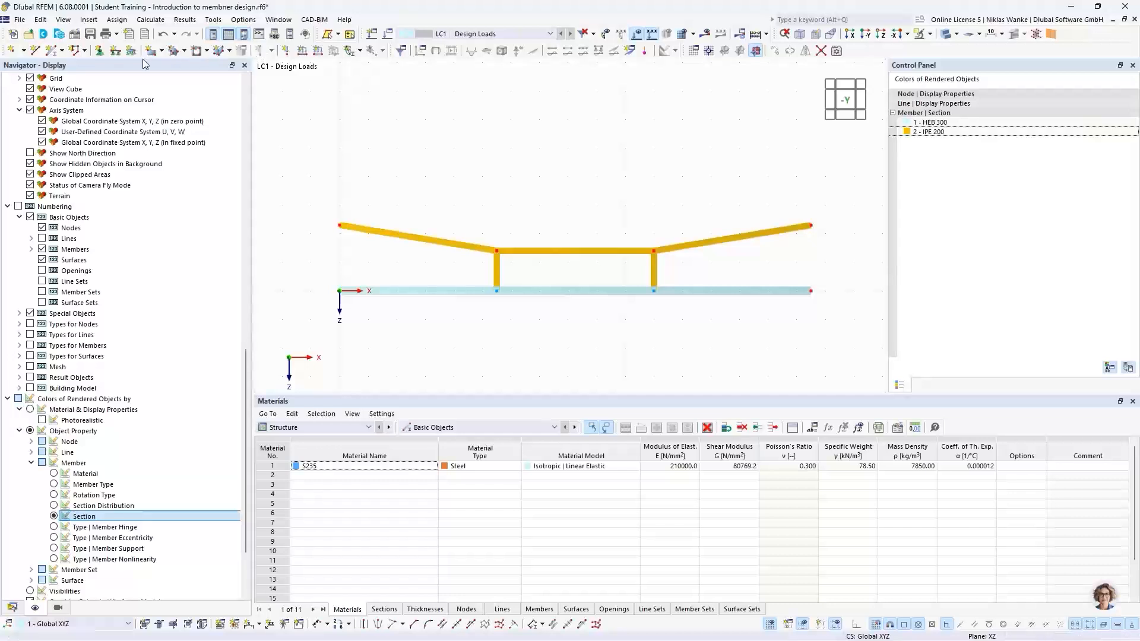
Assign the hinged nodal support 1 | Gelenkig to the two upper end nodes of the truss.
click(99, 50)
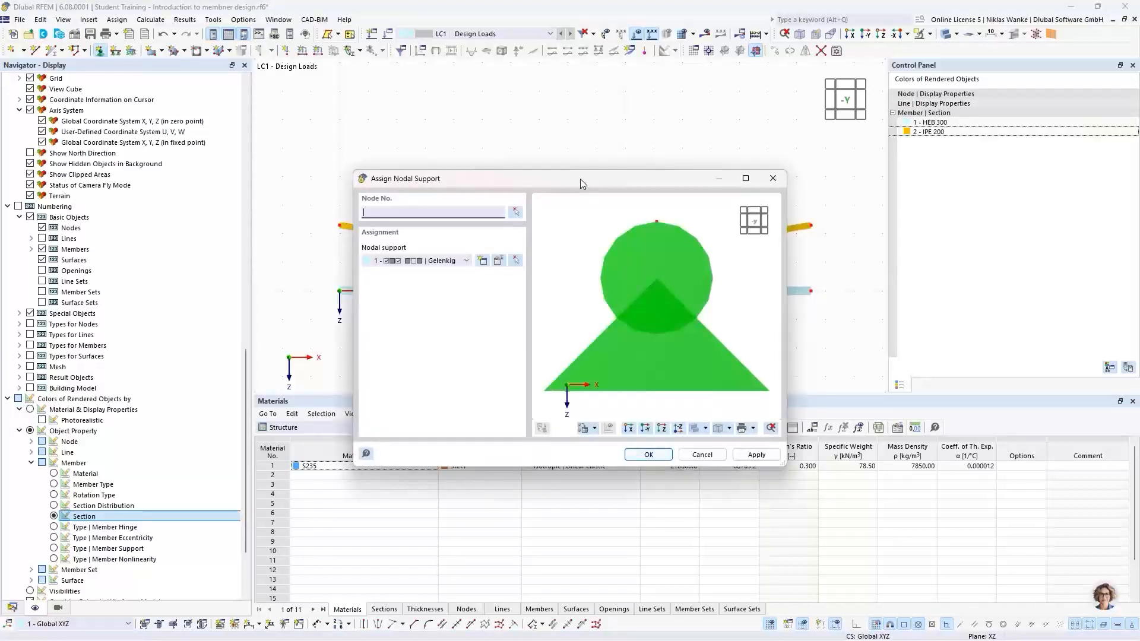
drag(580, 179, 599, 167)
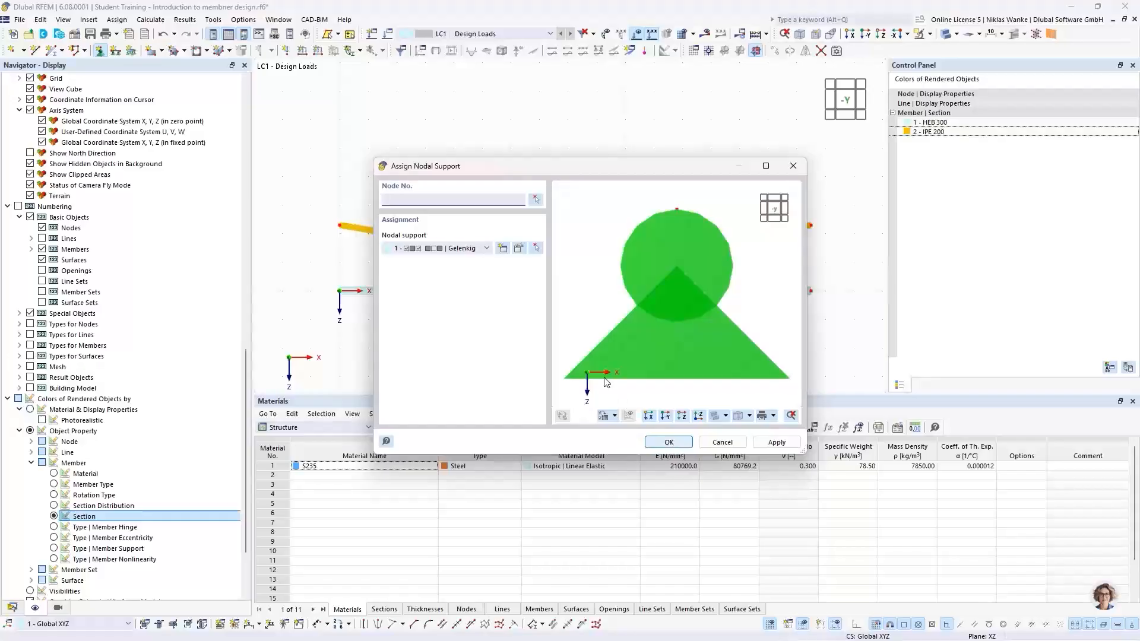
click(669, 442)
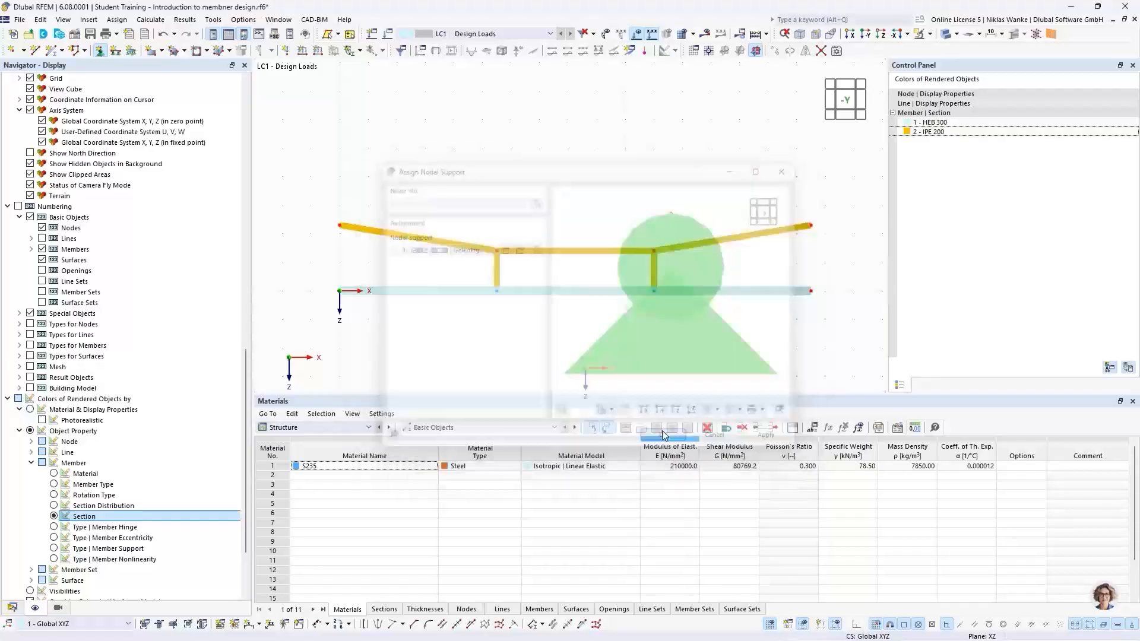
click(339, 226)
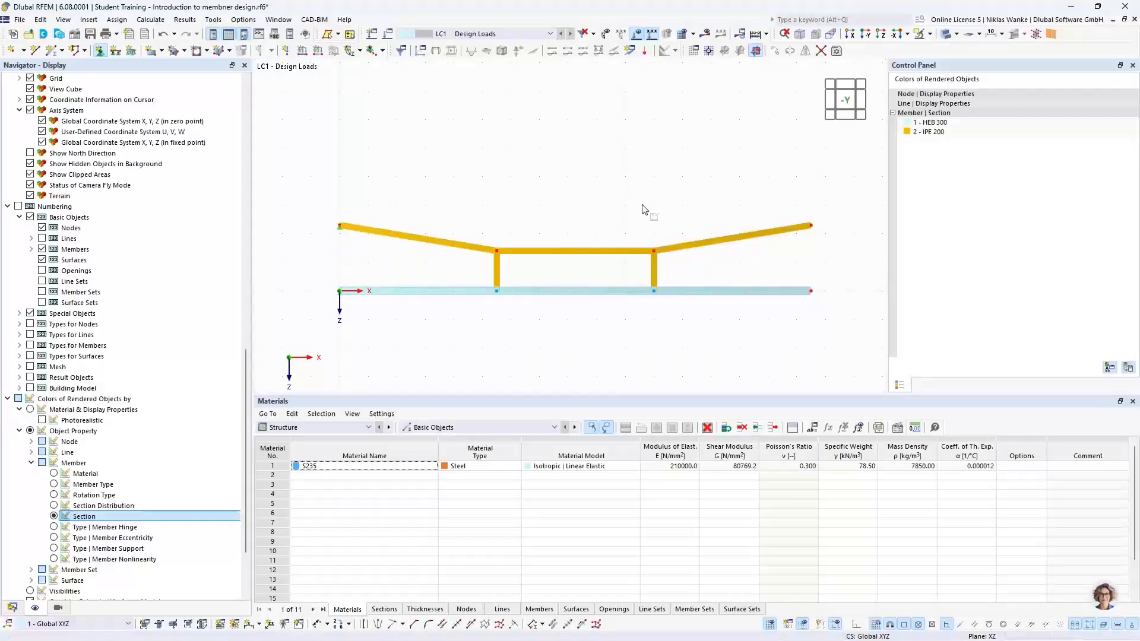
click(813, 226)
key(Escape)
Enlarge the displayed size of the nodal support symbols.
right_click(812, 230)
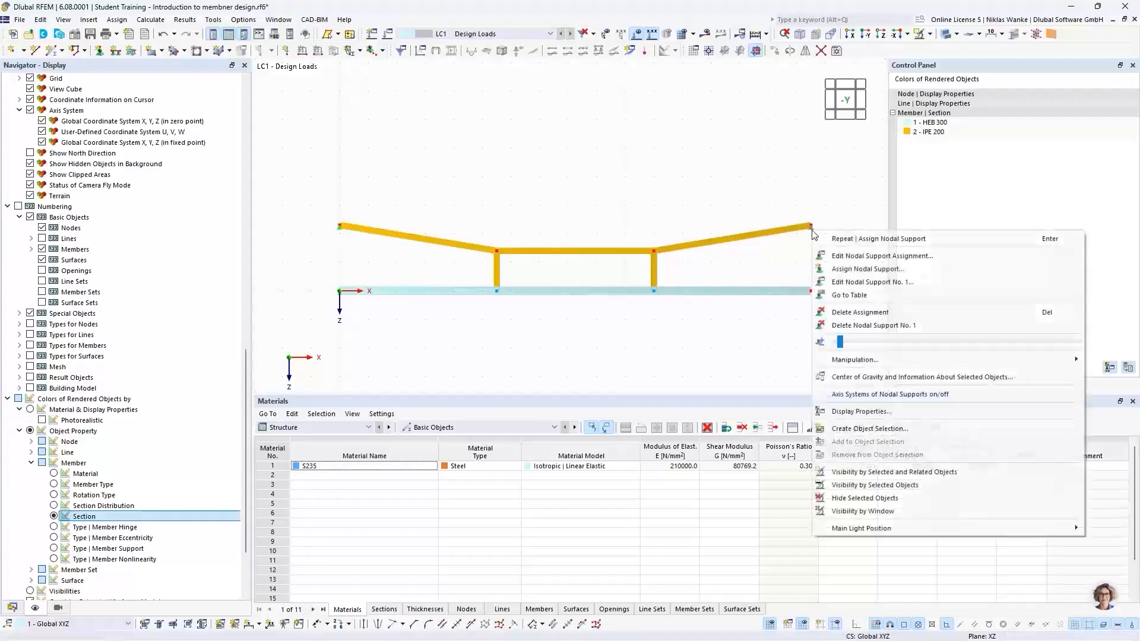
drag(848, 344, 933, 344)
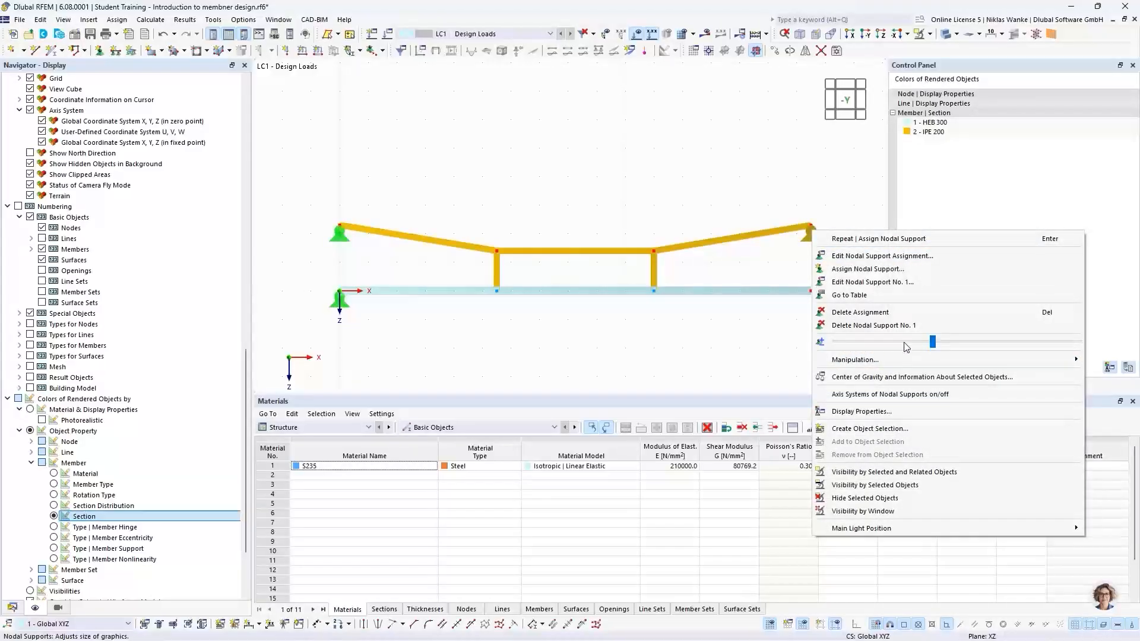
click(771, 153)
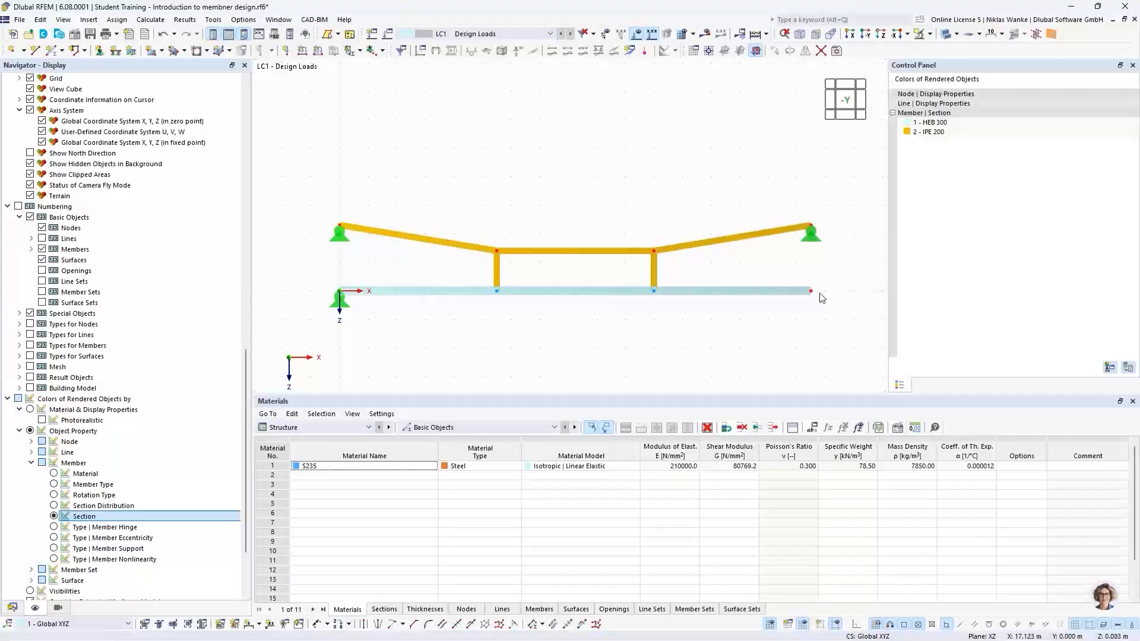
Create a new nodal support restraining only uZ and assign it to the lower right end node of the beam.
click(100, 50)
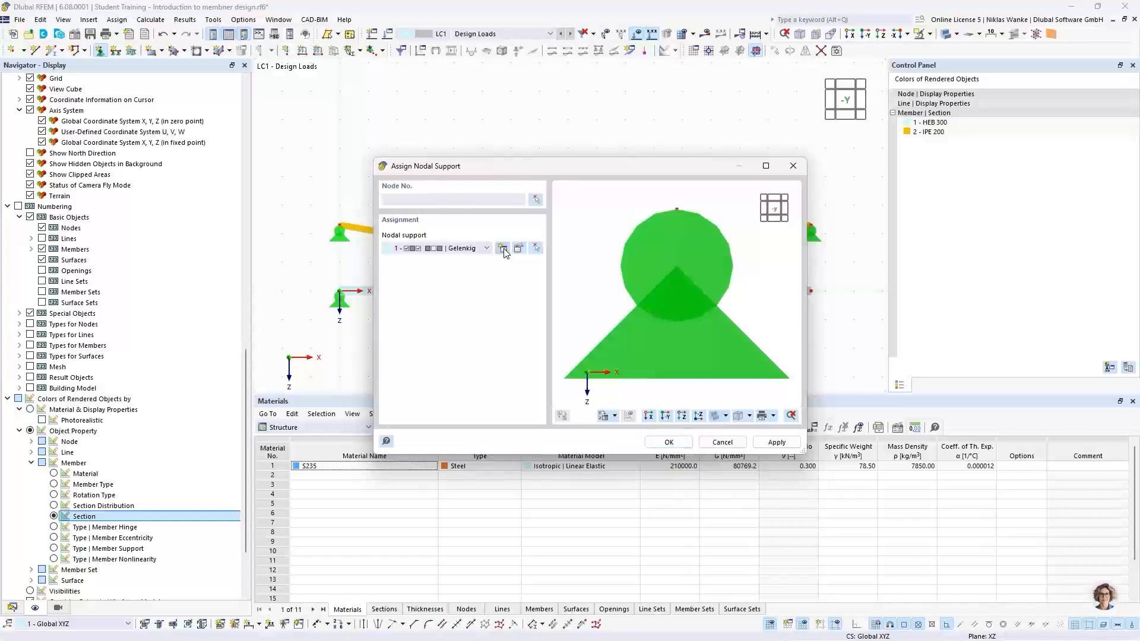
click(503, 248)
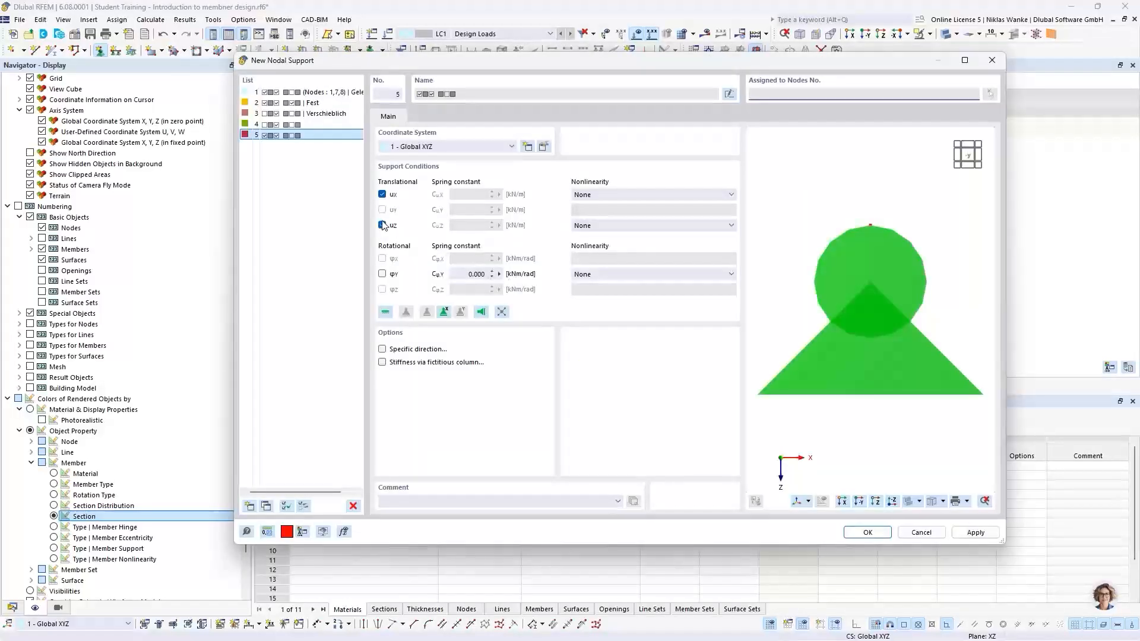
click(382, 225)
click(381, 195)
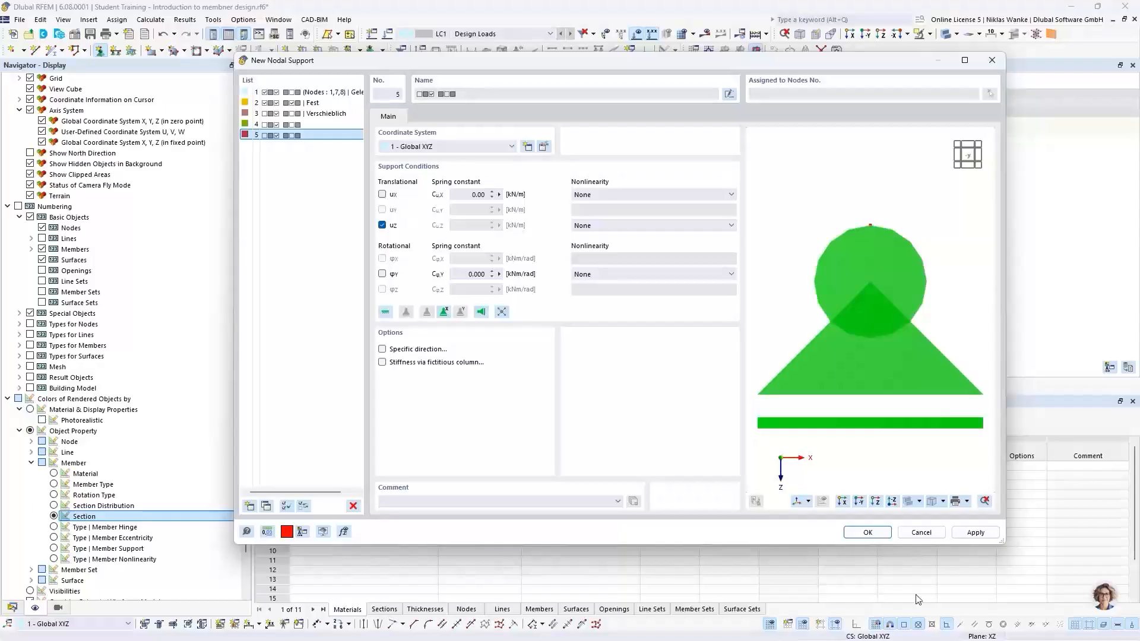
click(863, 532)
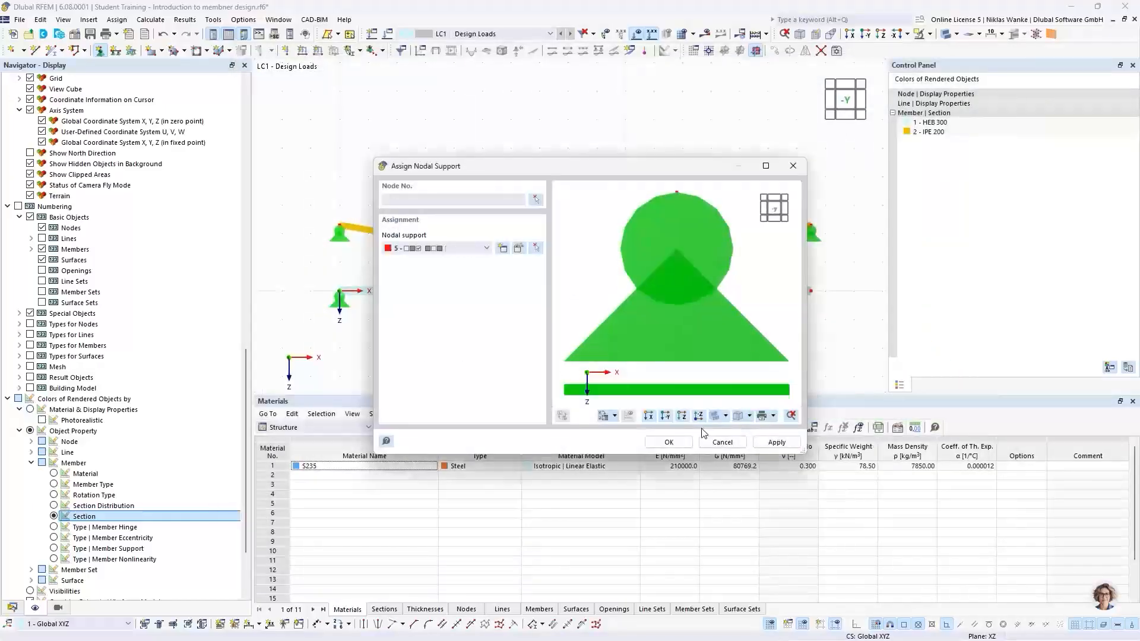
click(669, 442)
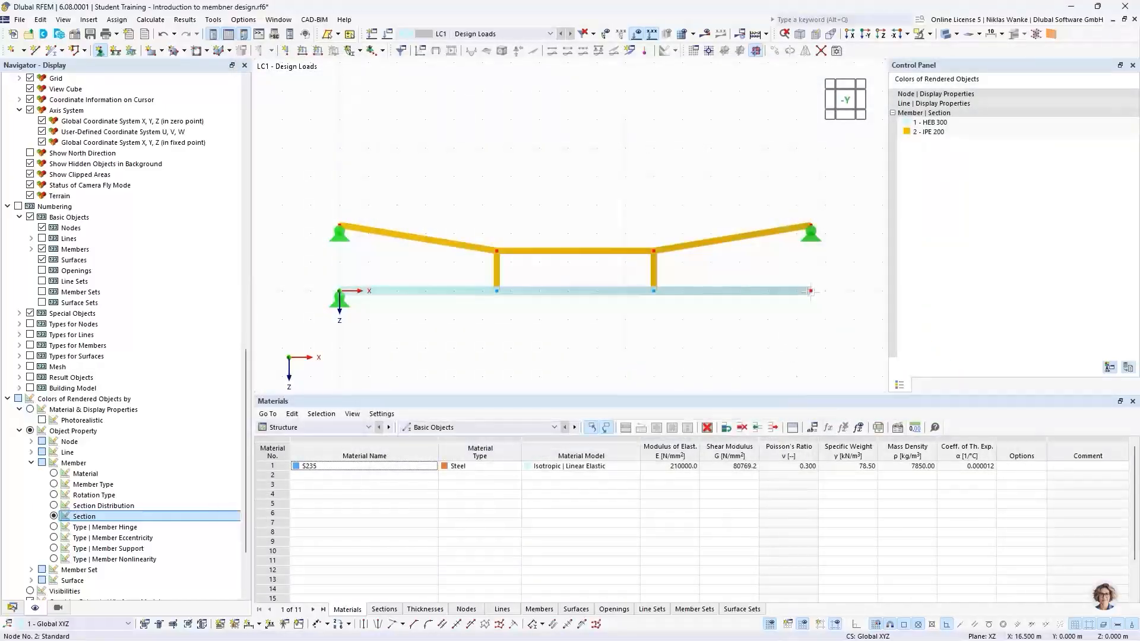
click(811, 291)
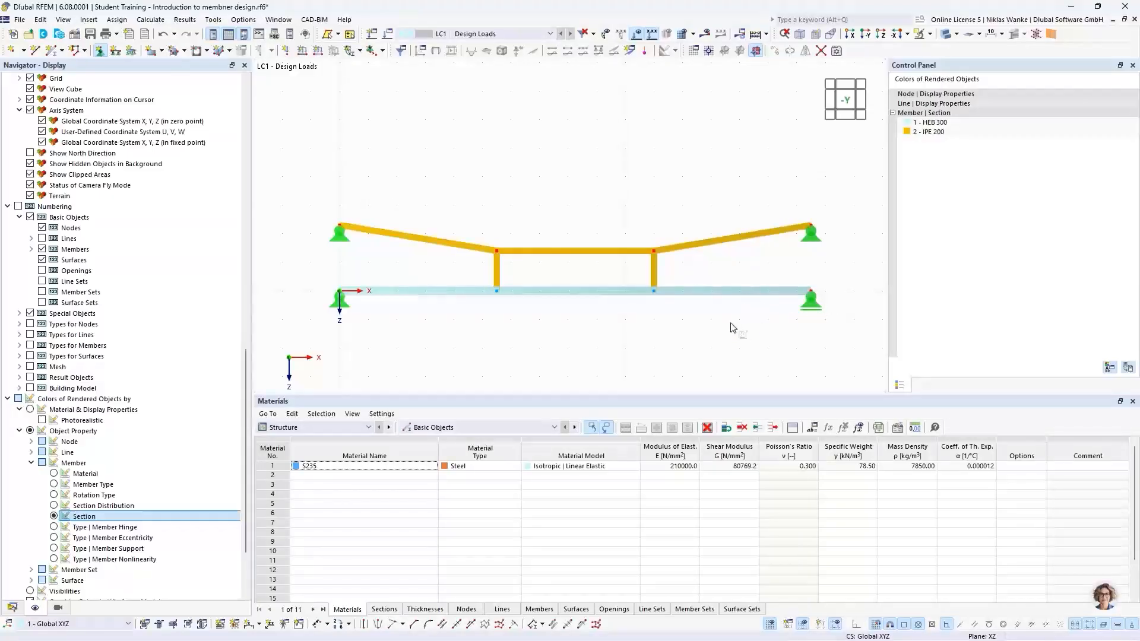
Open a new member load and consult the online manual's description of the available member load types.
scroll(717, 329, down, 1)
middle_drag(719, 324, 705, 294)
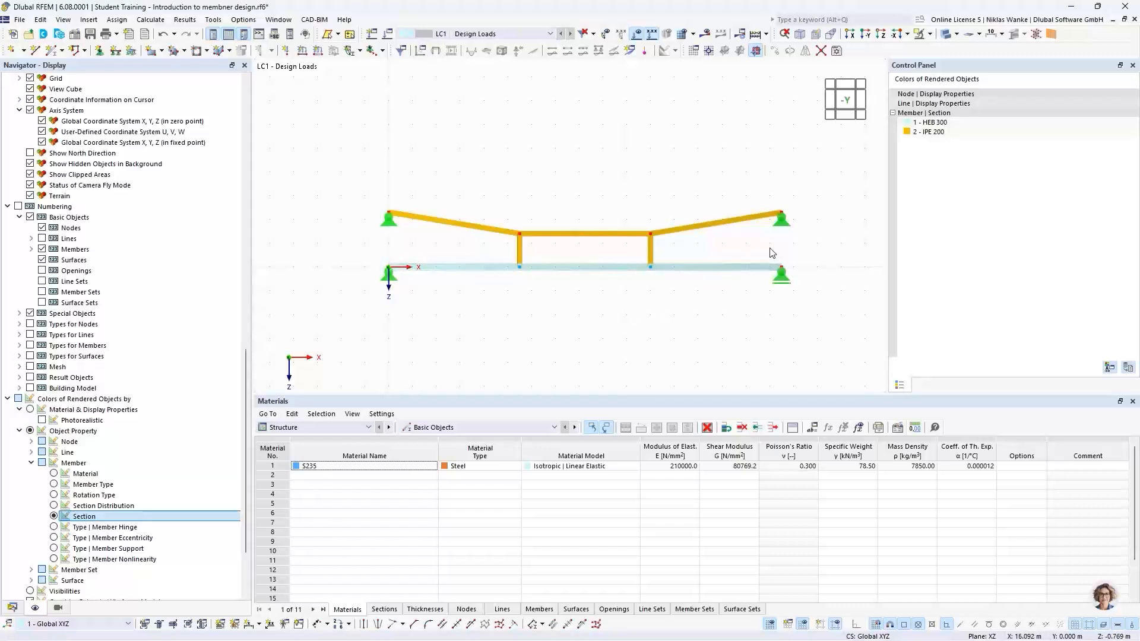
click(318, 51)
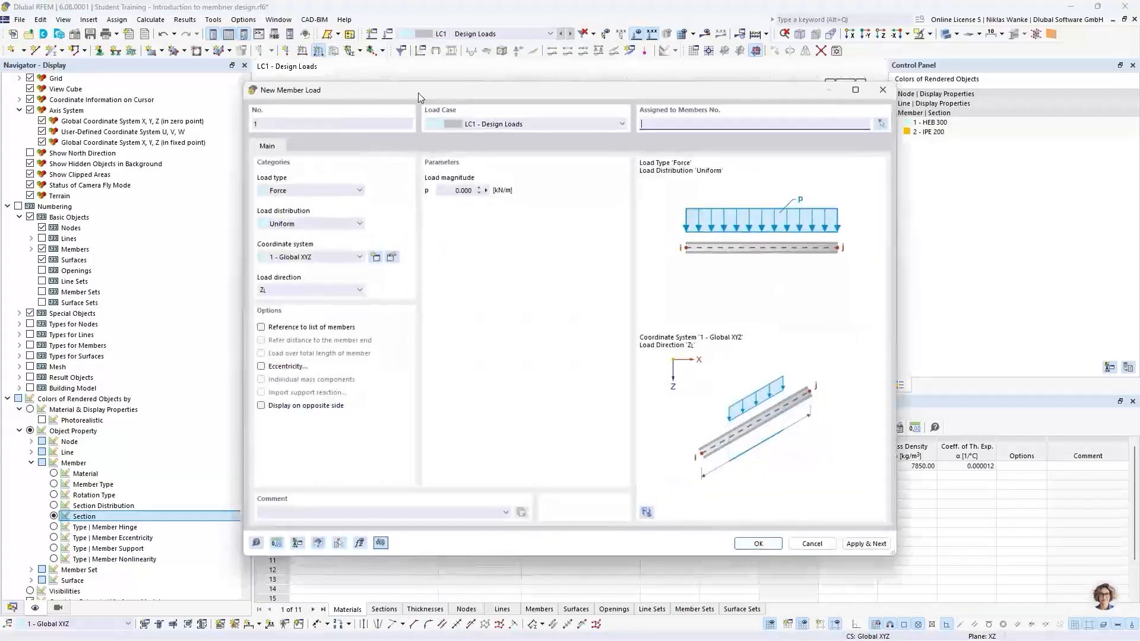
drag(475, 97, 519, 92)
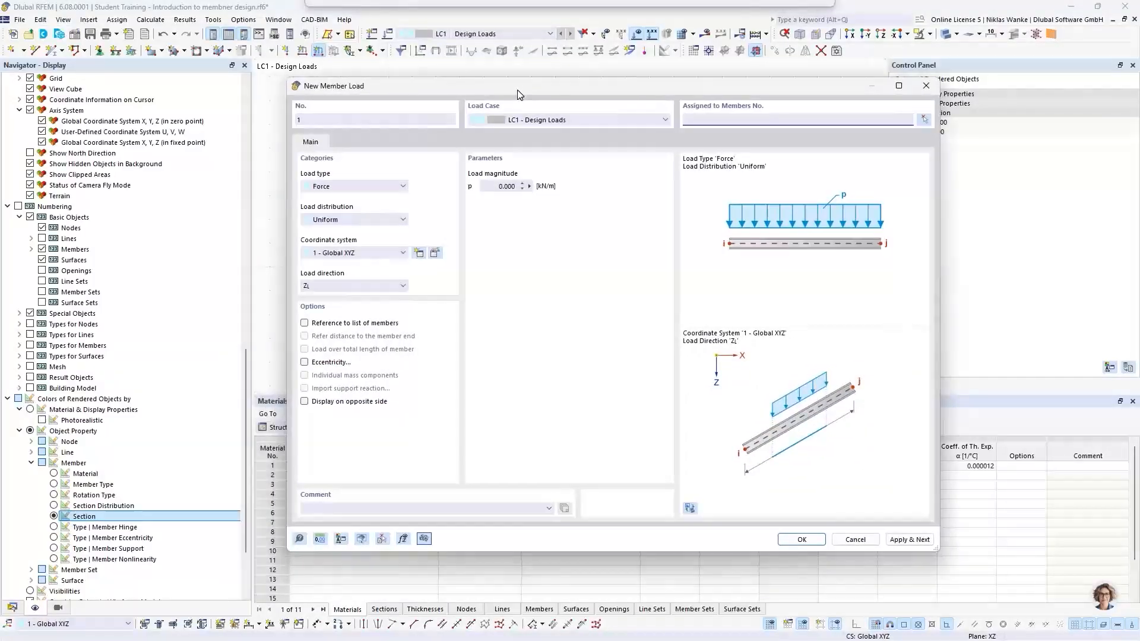
click(336, 188)
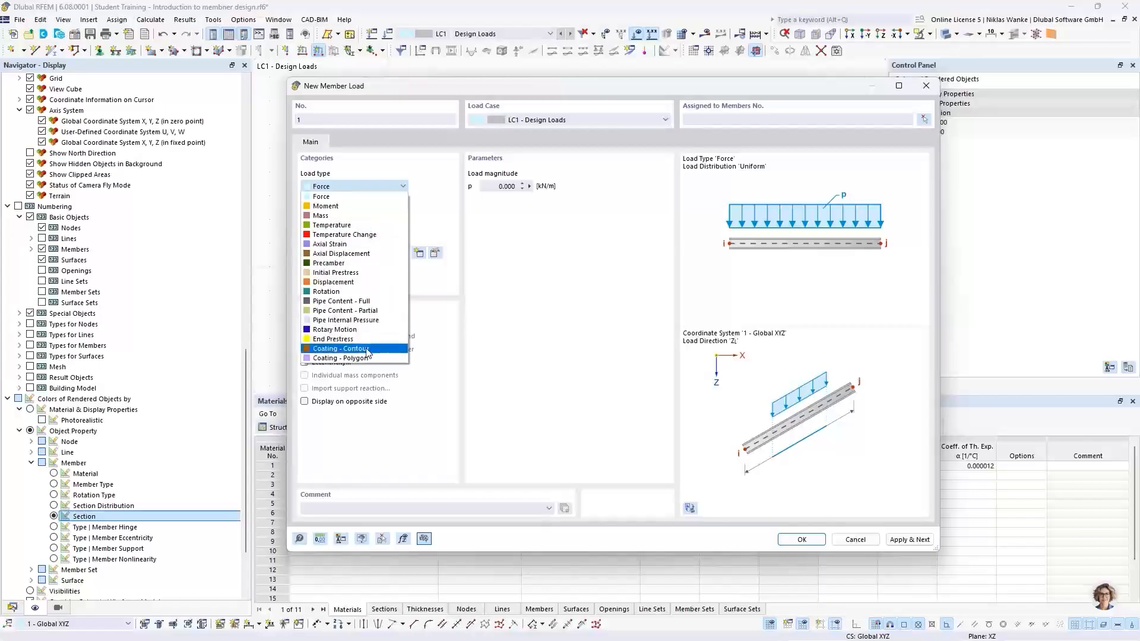
click(418, 175)
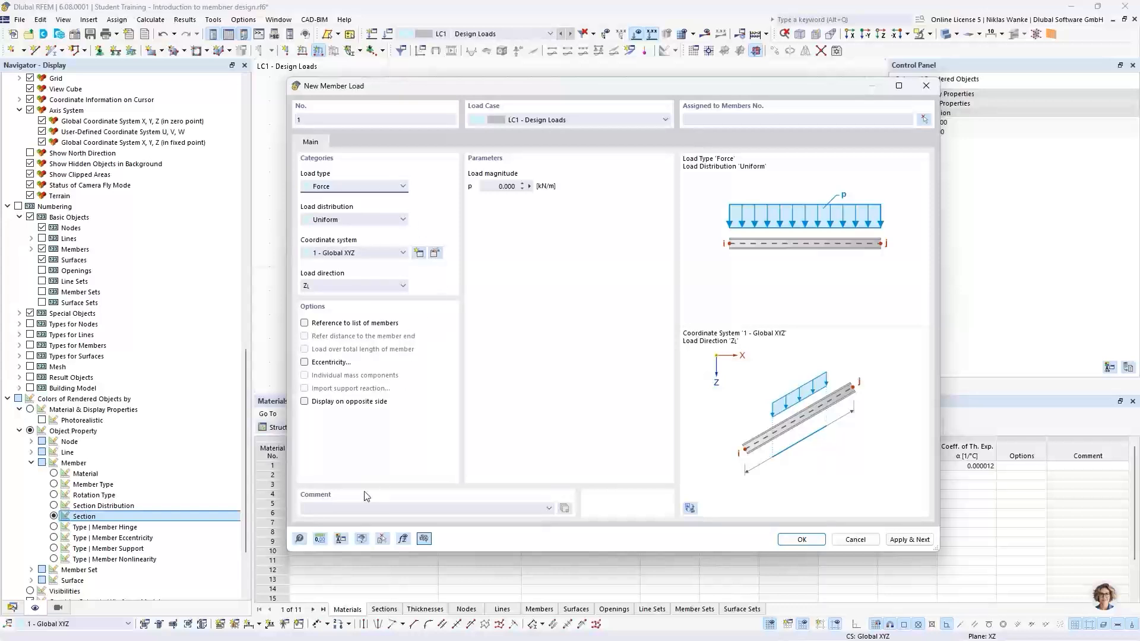
click(300, 540)
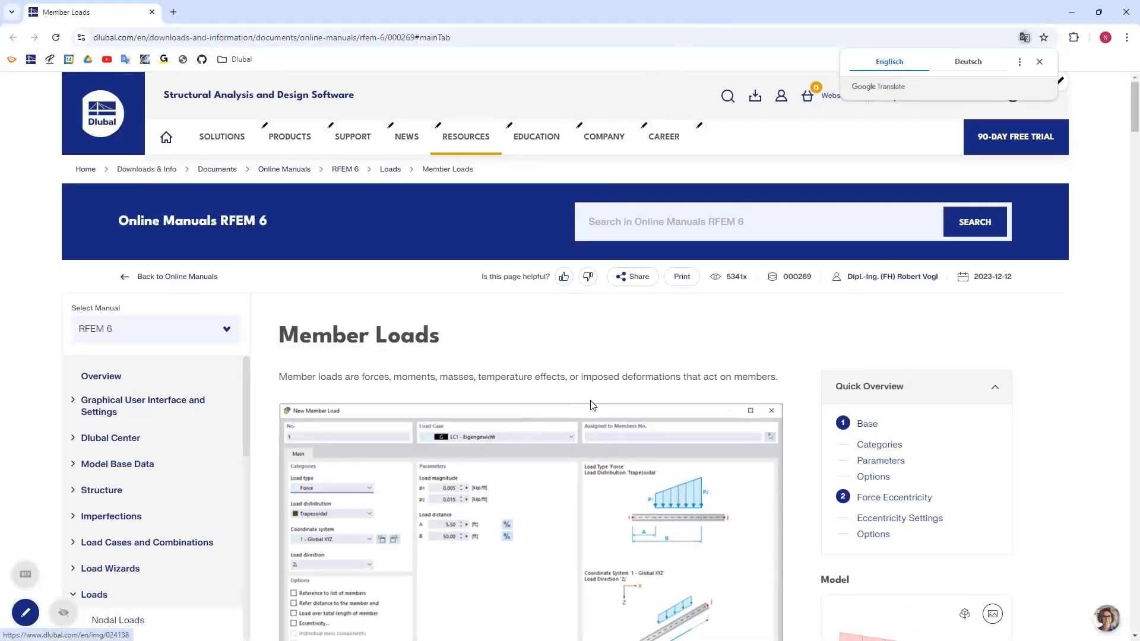
scroll(588, 402, down, 4)
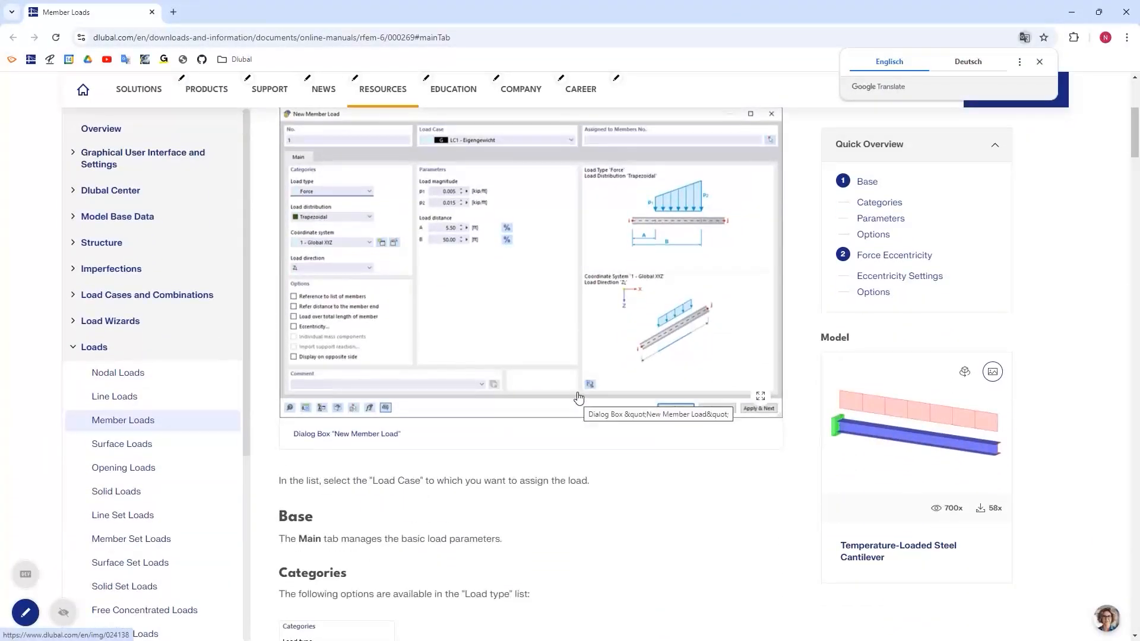
scroll(579, 397, down, 8)
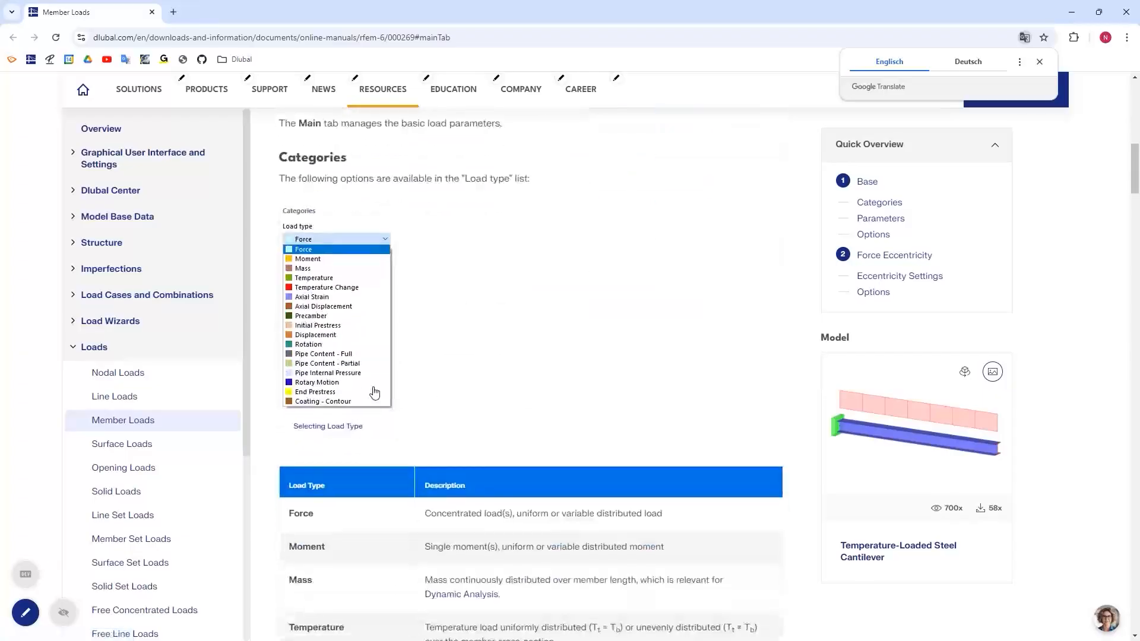
scroll(517, 366, down, 1)
scroll(571, 481, down, 3)
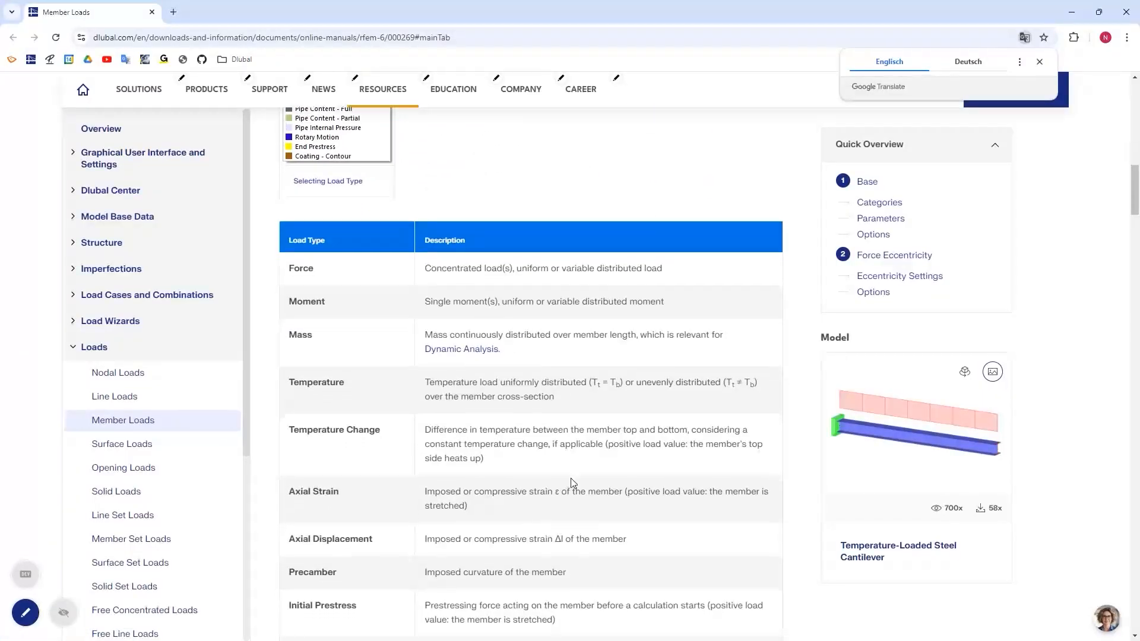
scroll(572, 481, down, 2)
scroll(570, 466, down, 1)
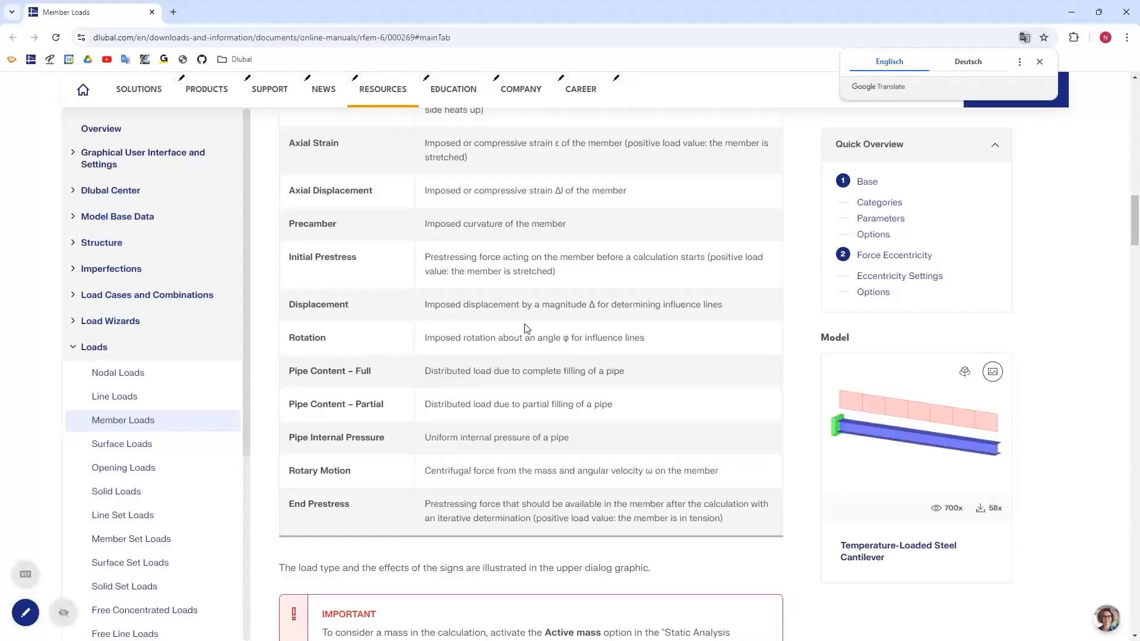
scroll(542, 326, up, 15)
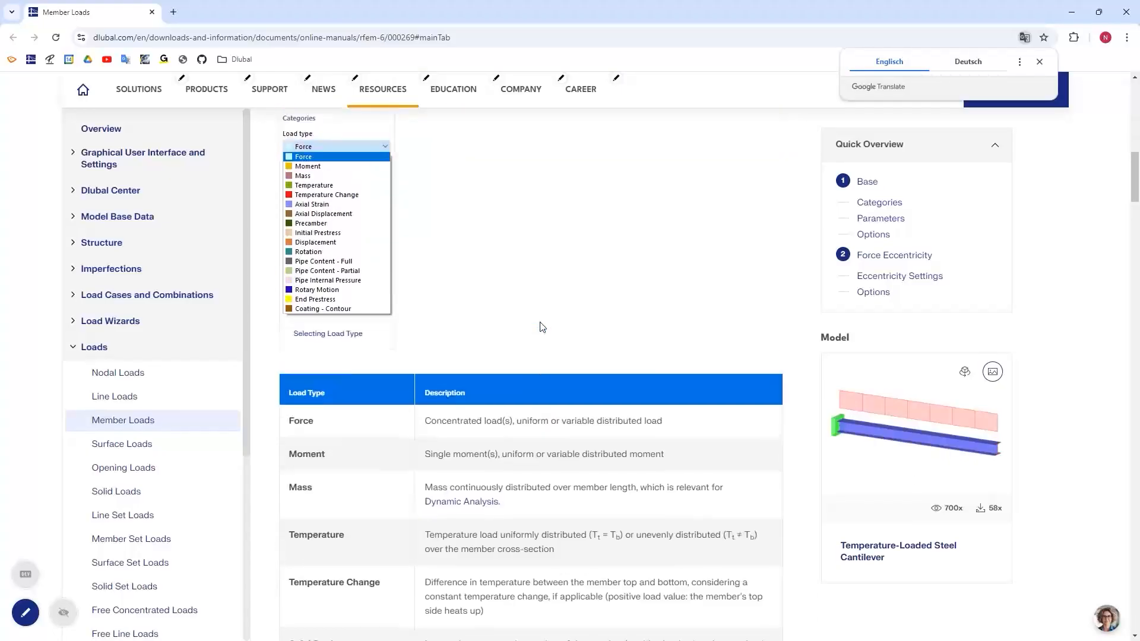
scroll(542, 326, up, 3)
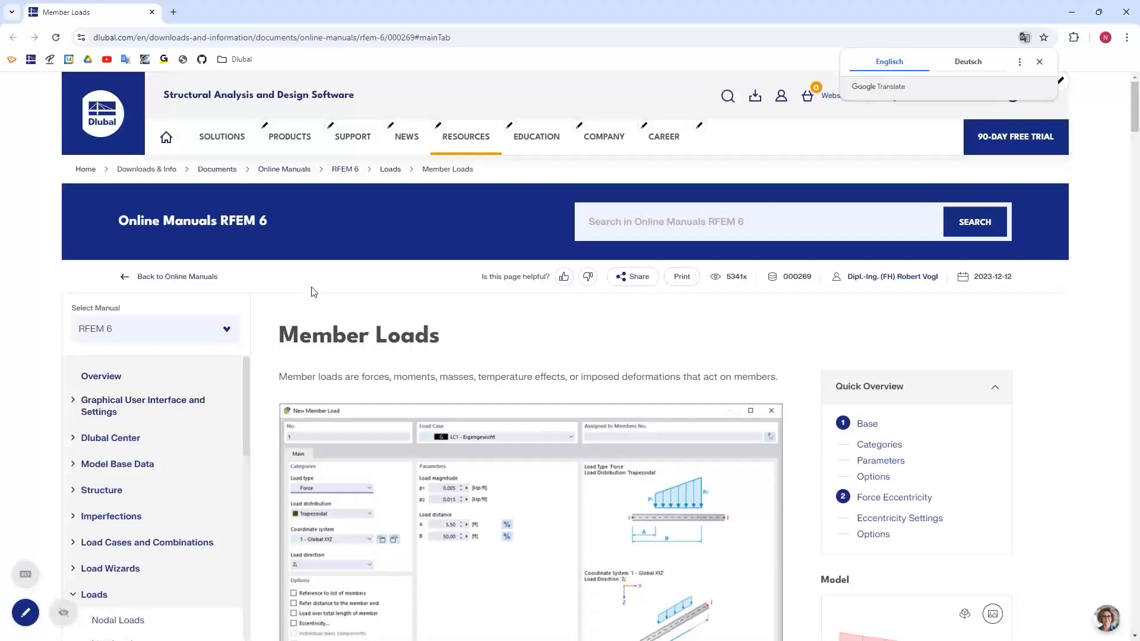
click(1126, 17)
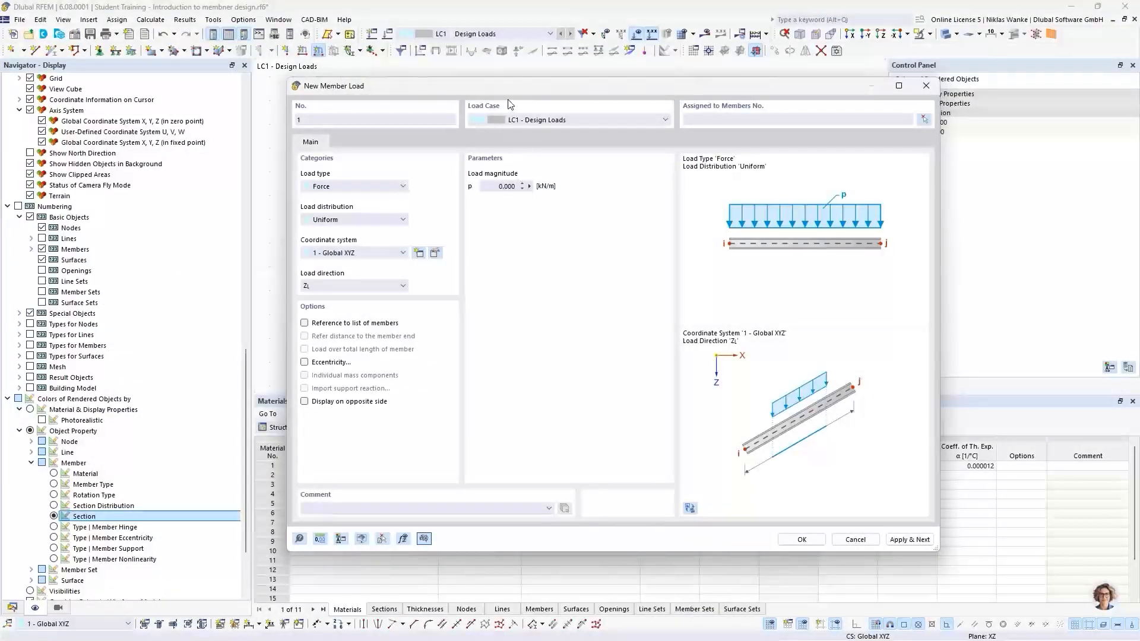
Define a uniform 15 kN/m force member load in global Z direction and assign it to the HEB 300 beam, member 1.
drag(494, 88, 584, 86)
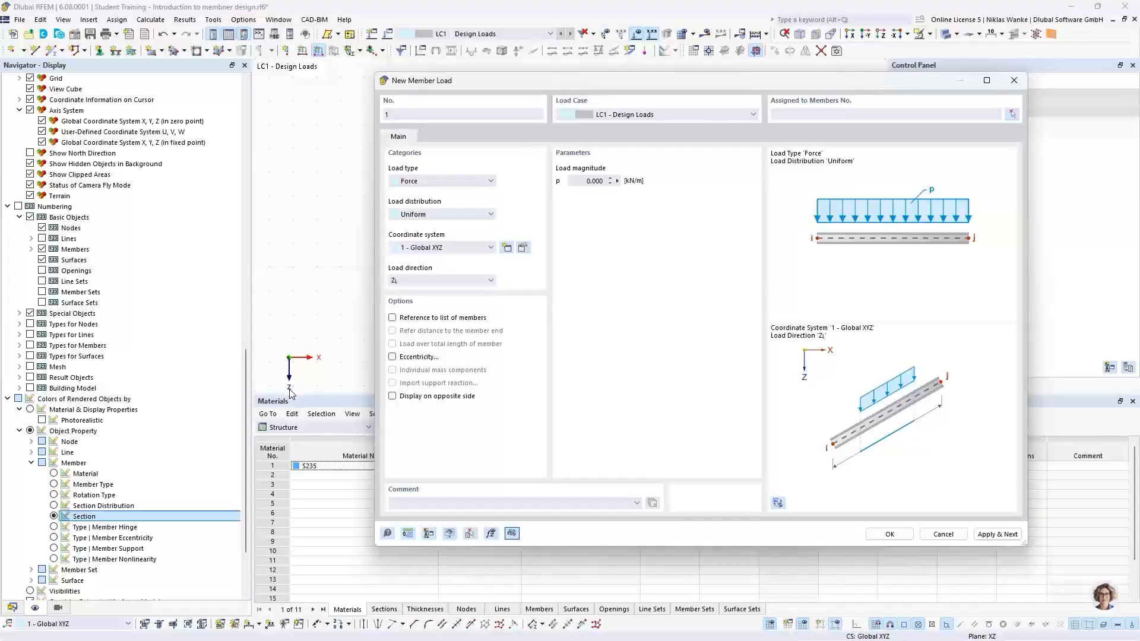
click(445, 283)
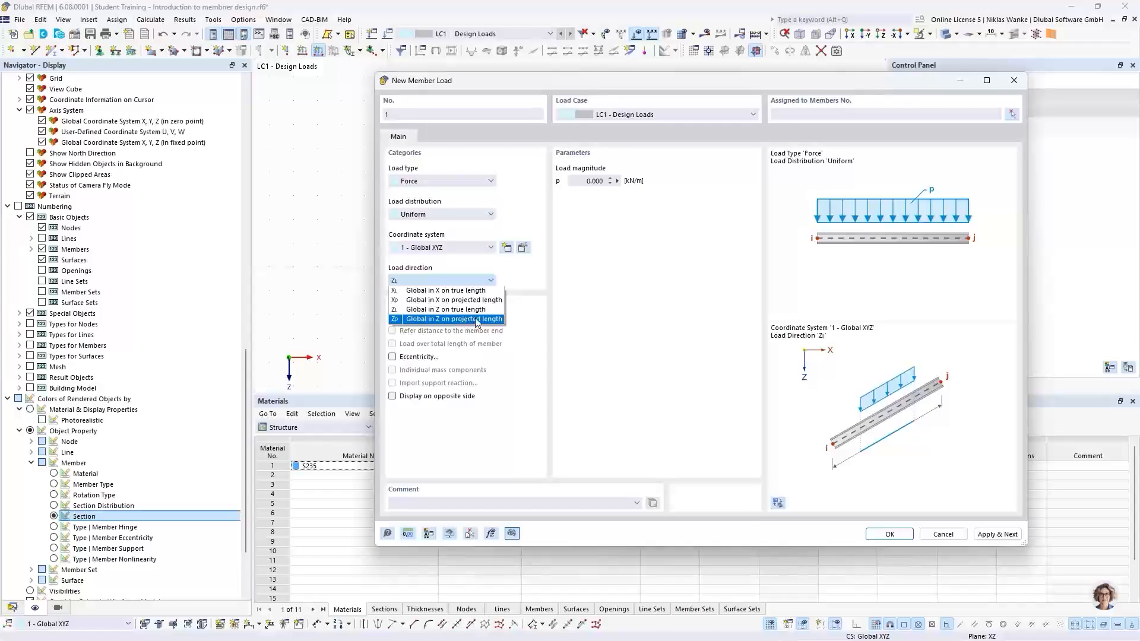
click(692, 84)
drag(658, 84, 554, 312)
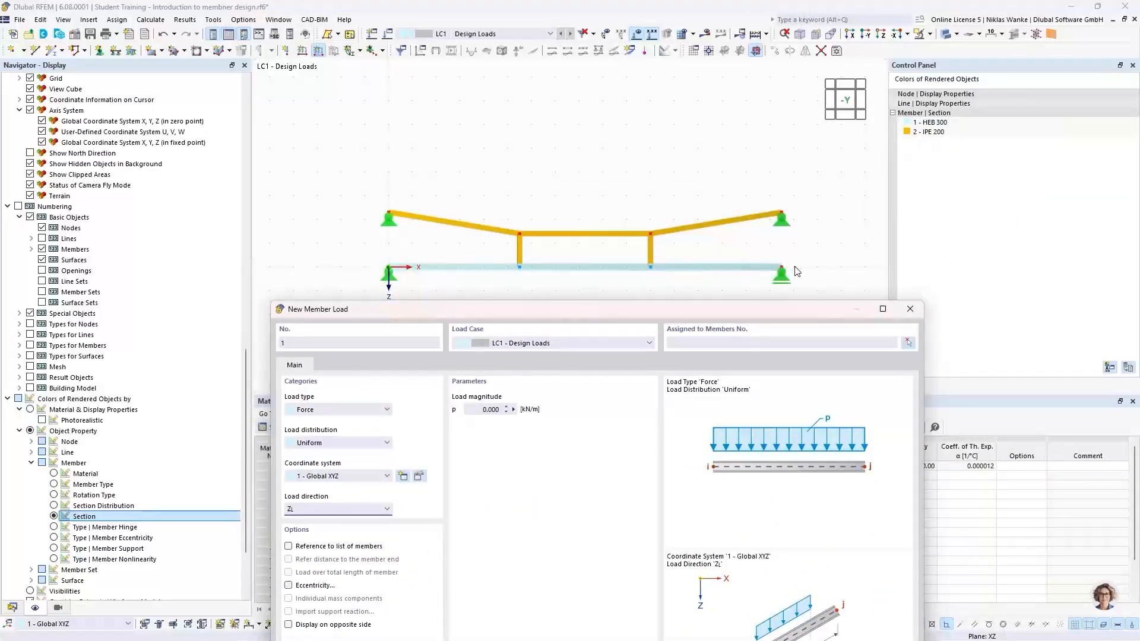
drag(482, 311, 483, 109)
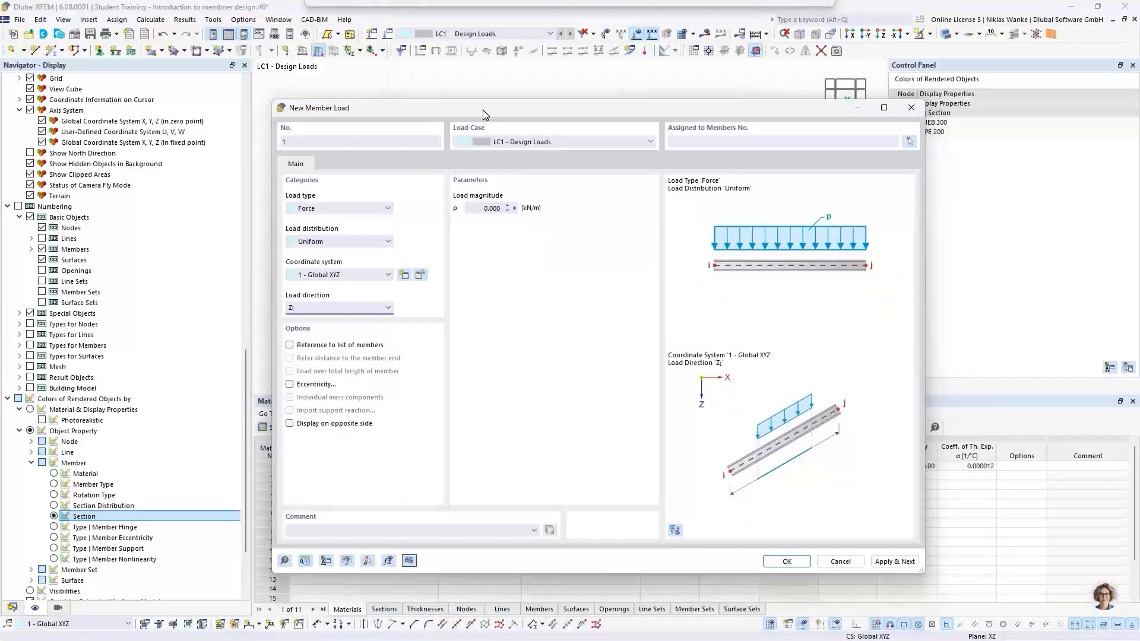
click(476, 207)
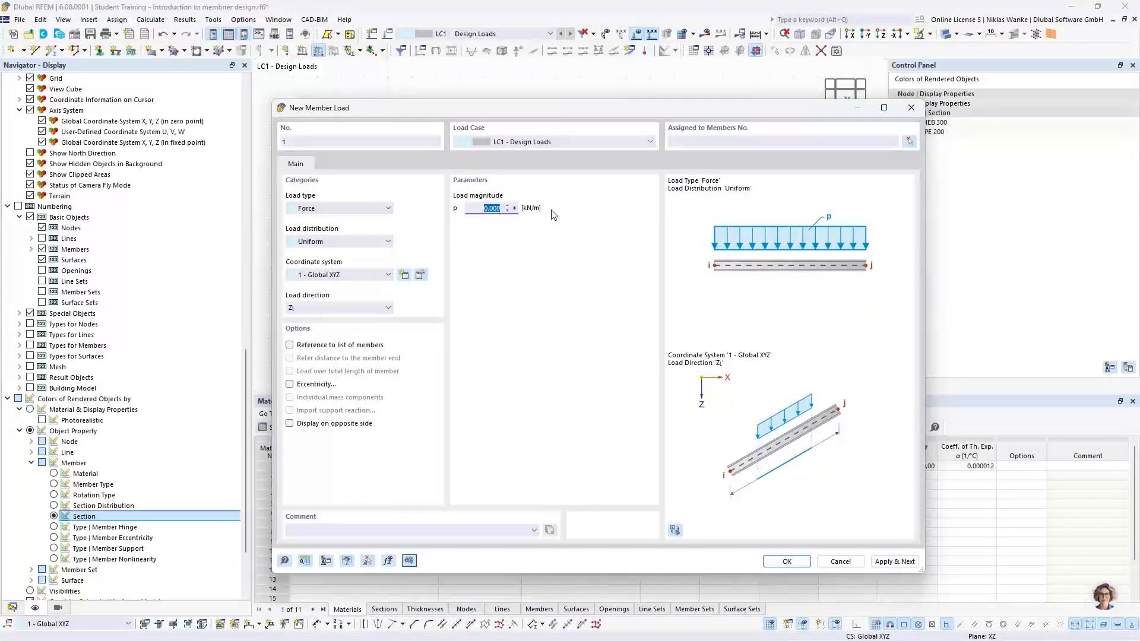
text(15)
click(908, 142)
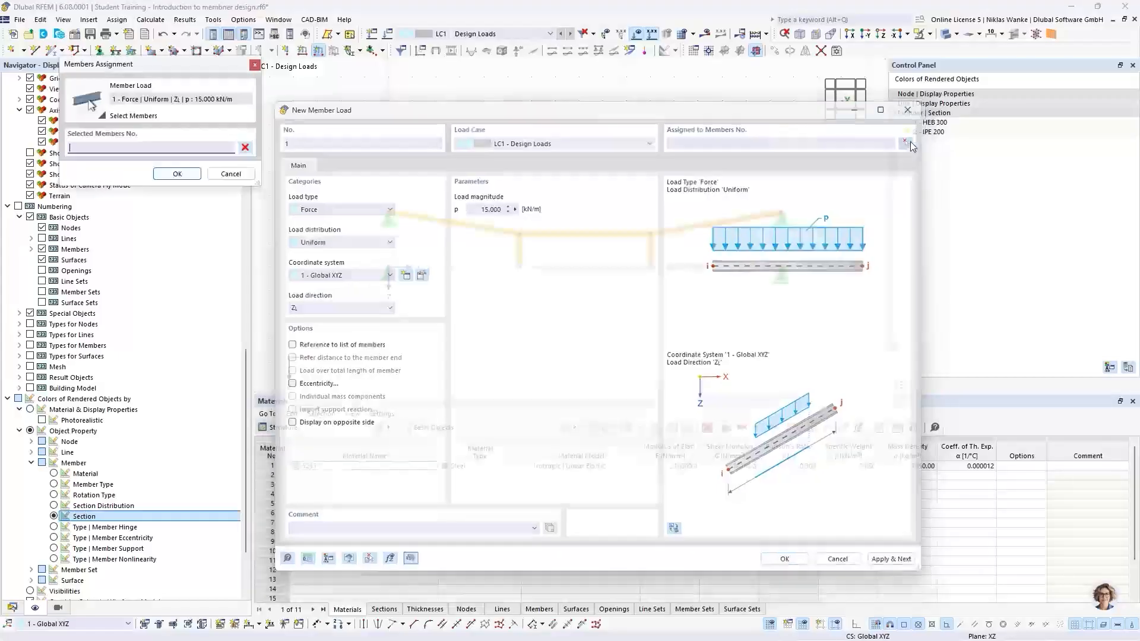
click(723, 267)
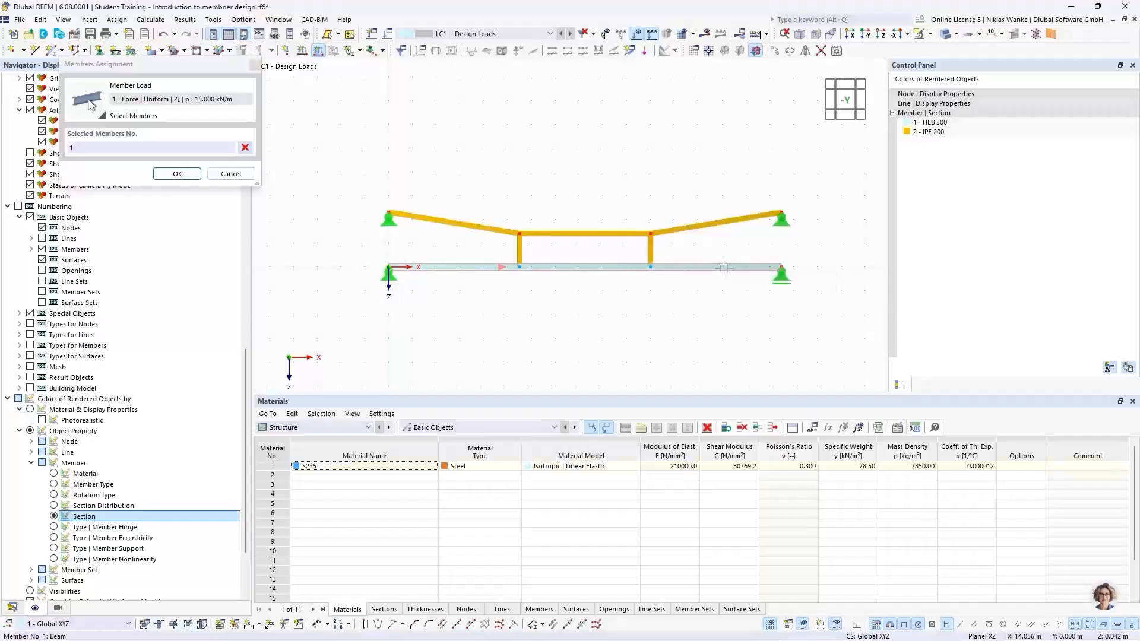
click(176, 173)
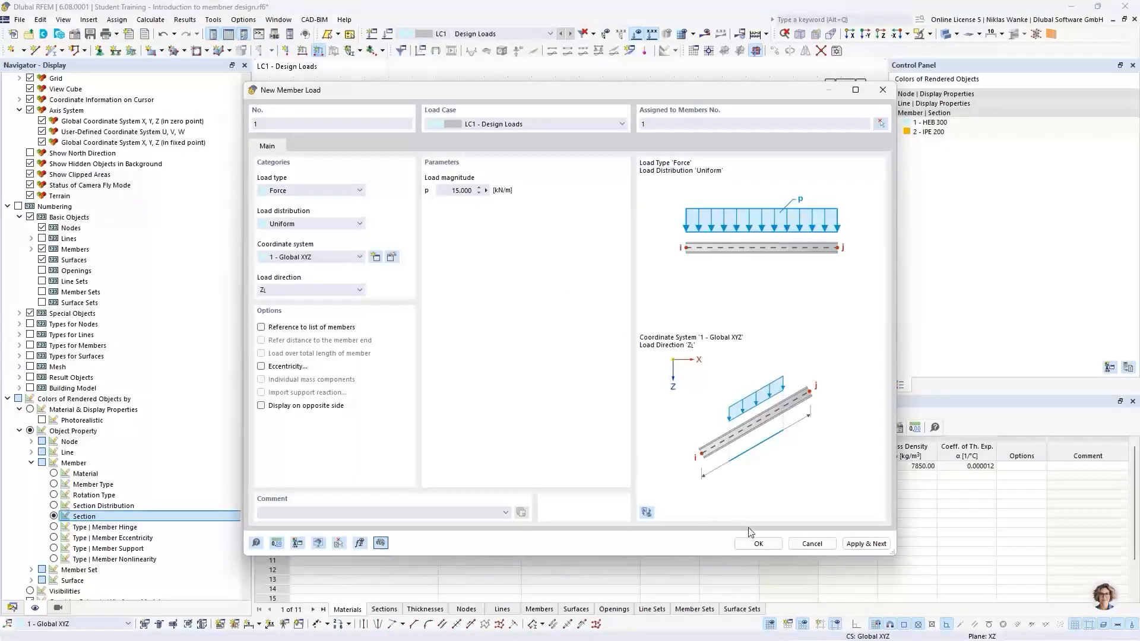
click(759, 544)
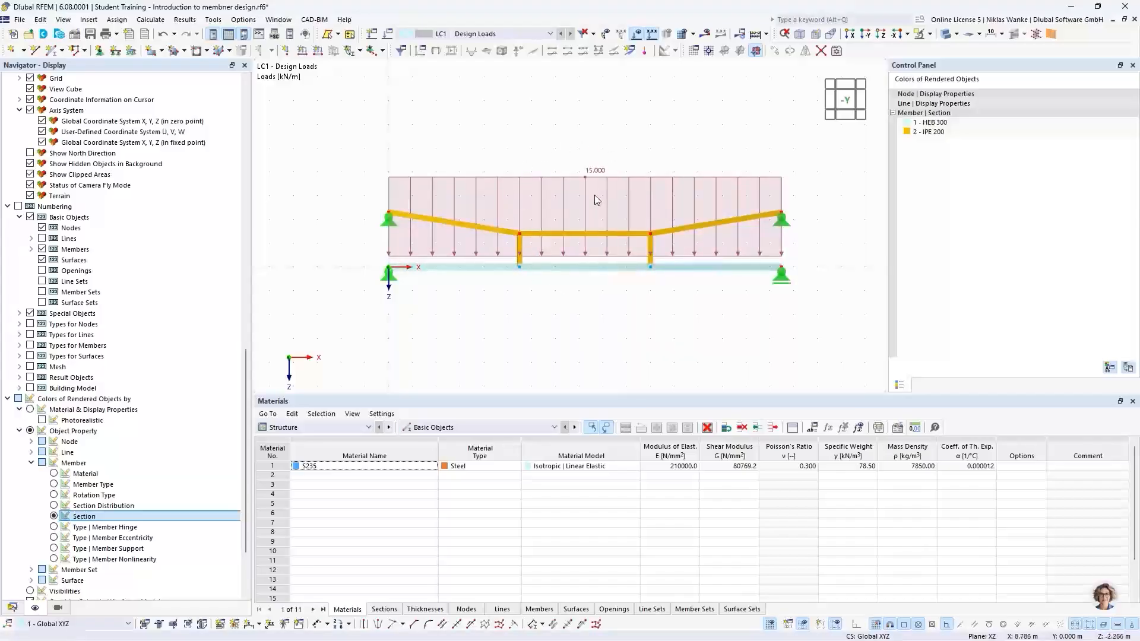
Reduce the displayed size of the member load graphics.
right_click(592, 174)
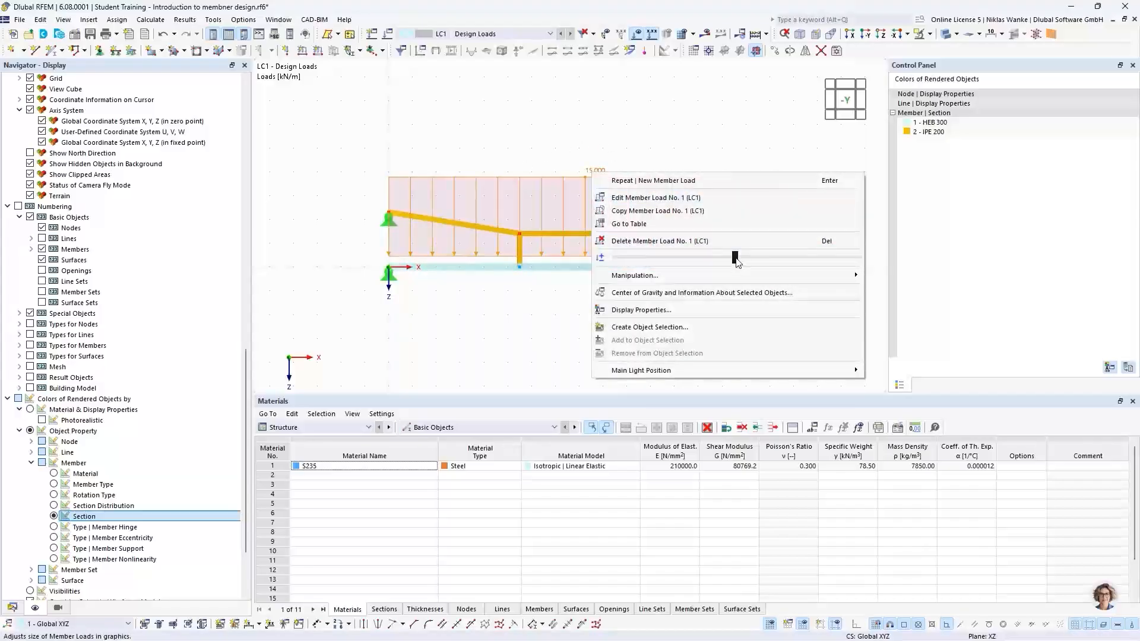
drag(734, 257, 622, 257)
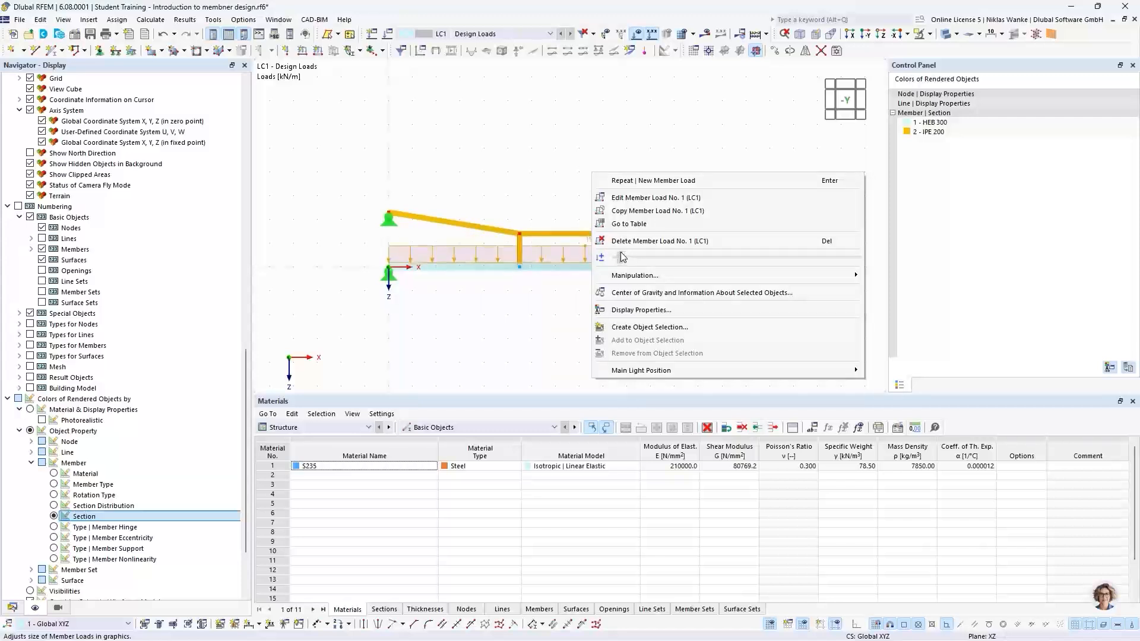
click(524, 320)
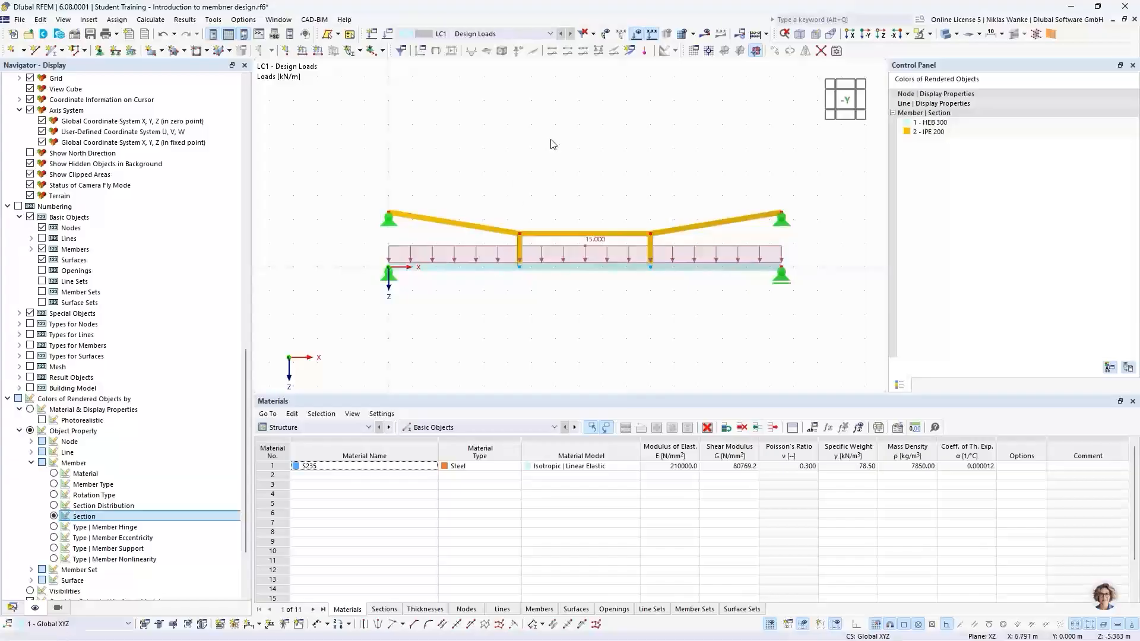
Calculate the model and display the results for LC1.
drag(349, 159, 811, 319)
click(706, 34)
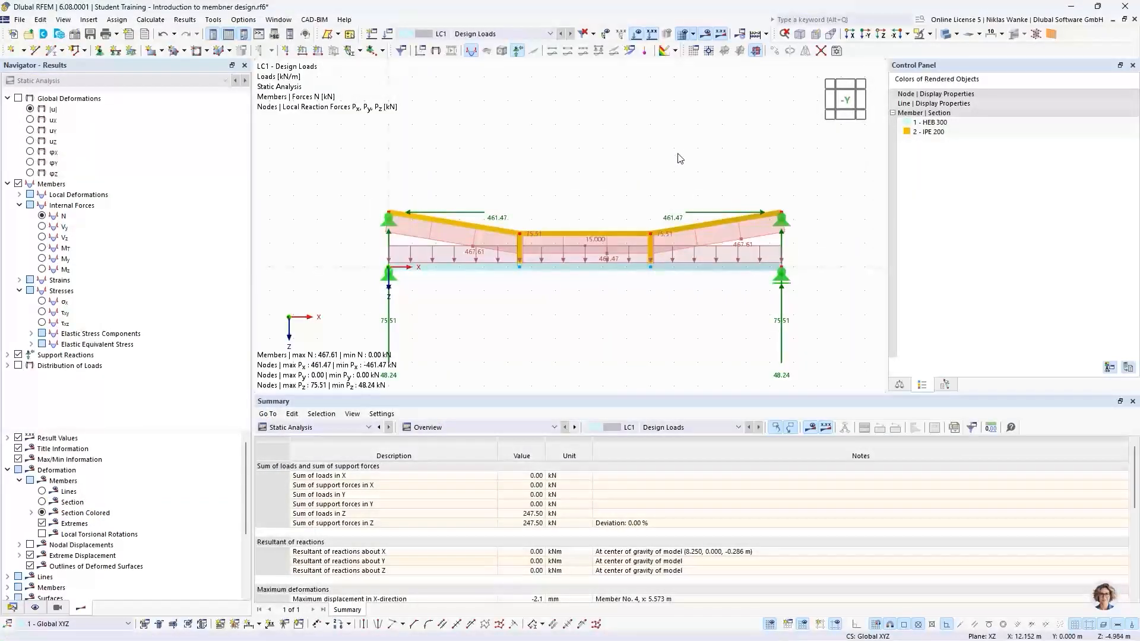
Switch the model display to a wireframe model.
scroll(644, 205, down, 1)
middle_drag(644, 205, 653, 189)
scroll(617, 203, up, 1)
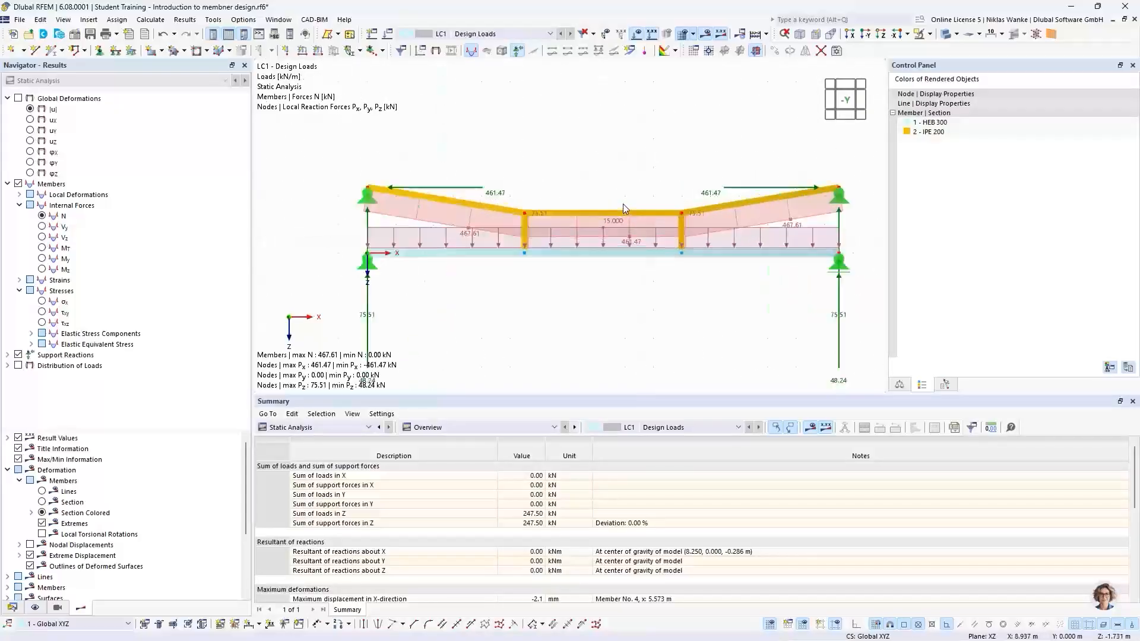
click(955, 36)
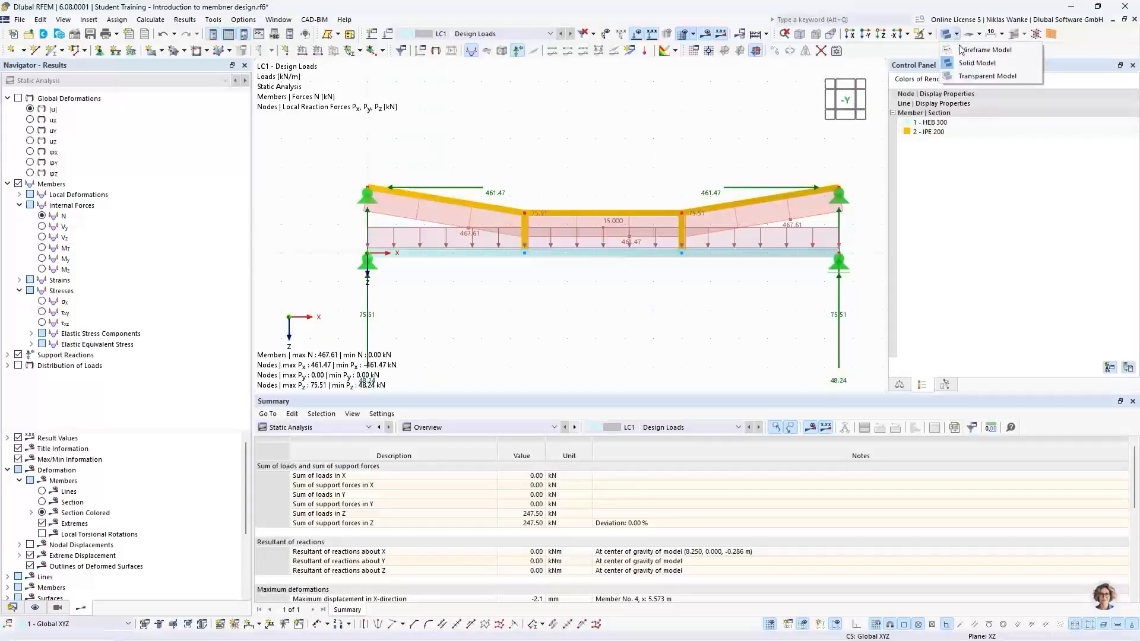
click(964, 47)
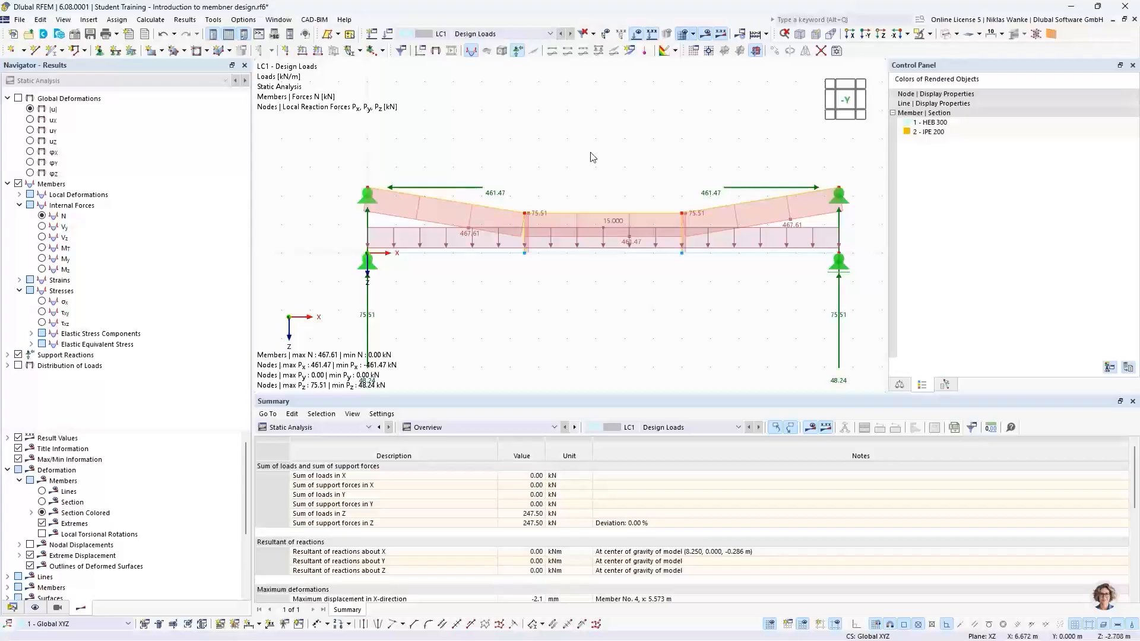
Hide the load graphics in the results view.
click(636, 36)
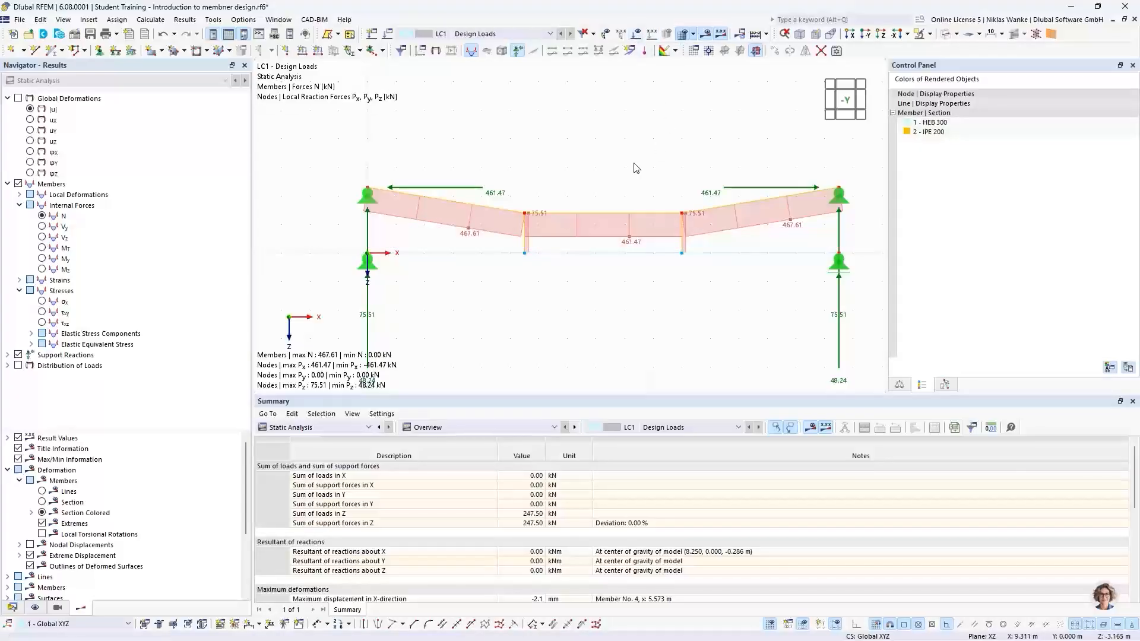
scroll(644, 178, down, 1)
middle_drag(646, 185, 649, 143)
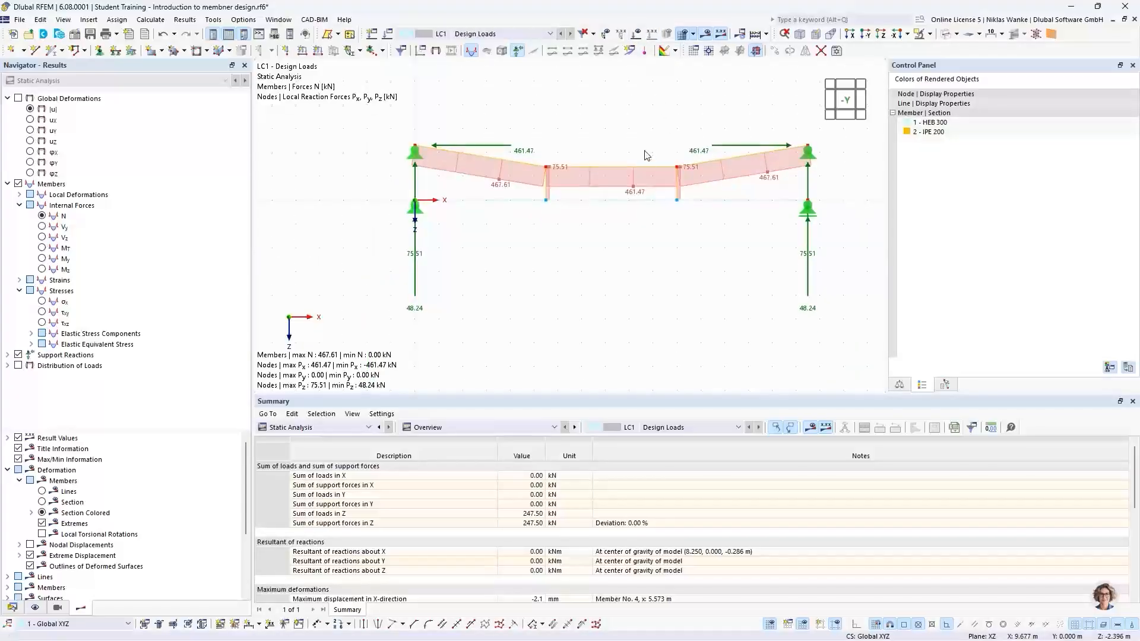
scroll(651, 155, up, 1)
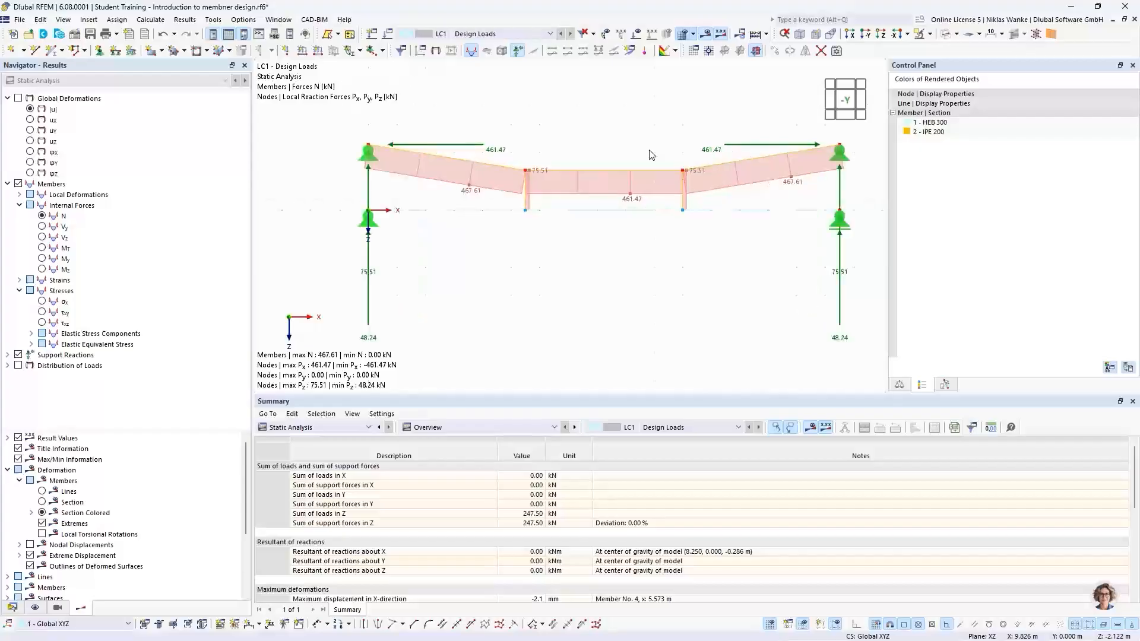
Display the global deformations |u| of the structure and inspect the deformed shape.
click(30, 109)
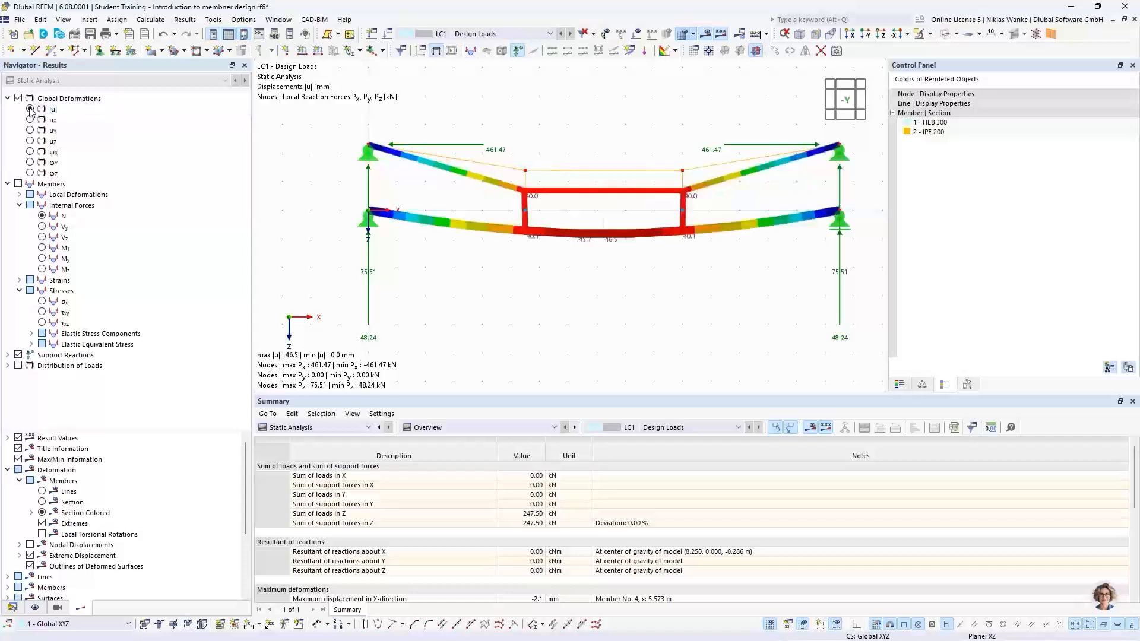
scroll(645, 267, up, 1)
scroll(645, 267, down, 1)
middle_drag(645, 267, 605, 274)
scroll(604, 274, down, 1)
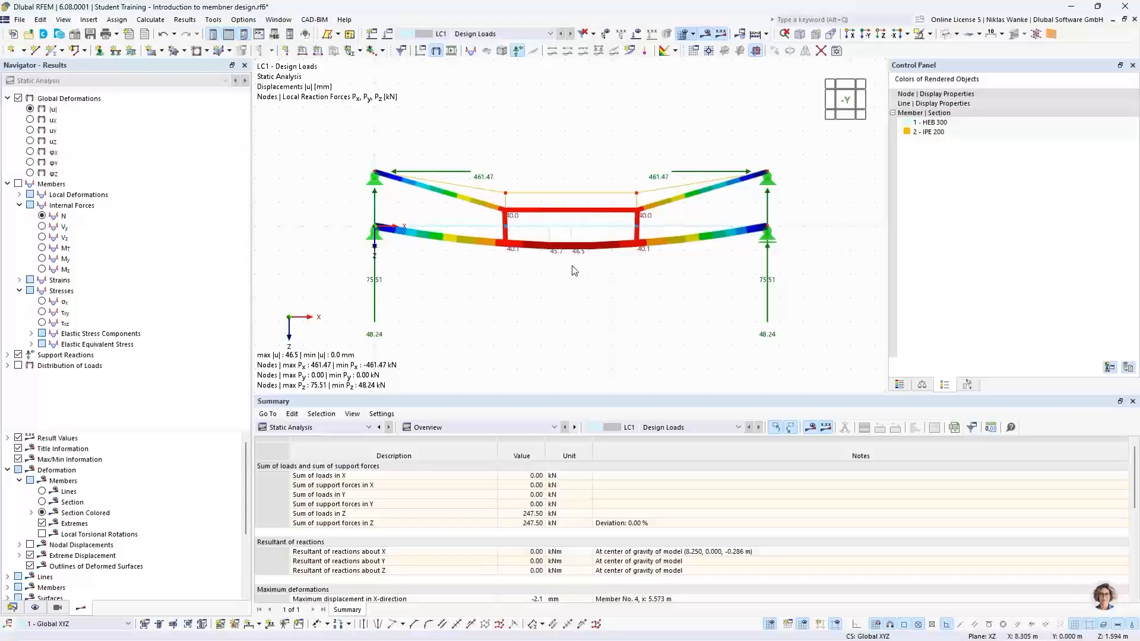
scroll(572, 223, up, 2)
scroll(572, 223, down, 1)
middle_drag(572, 222, 582, 243)
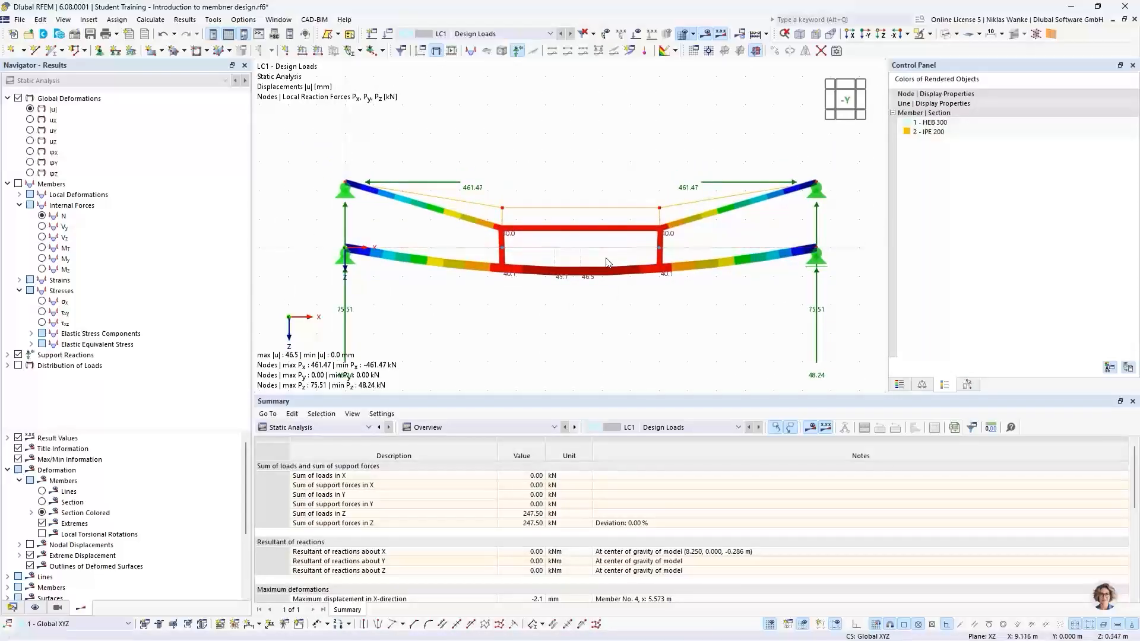
scroll(609, 260, up, 1)
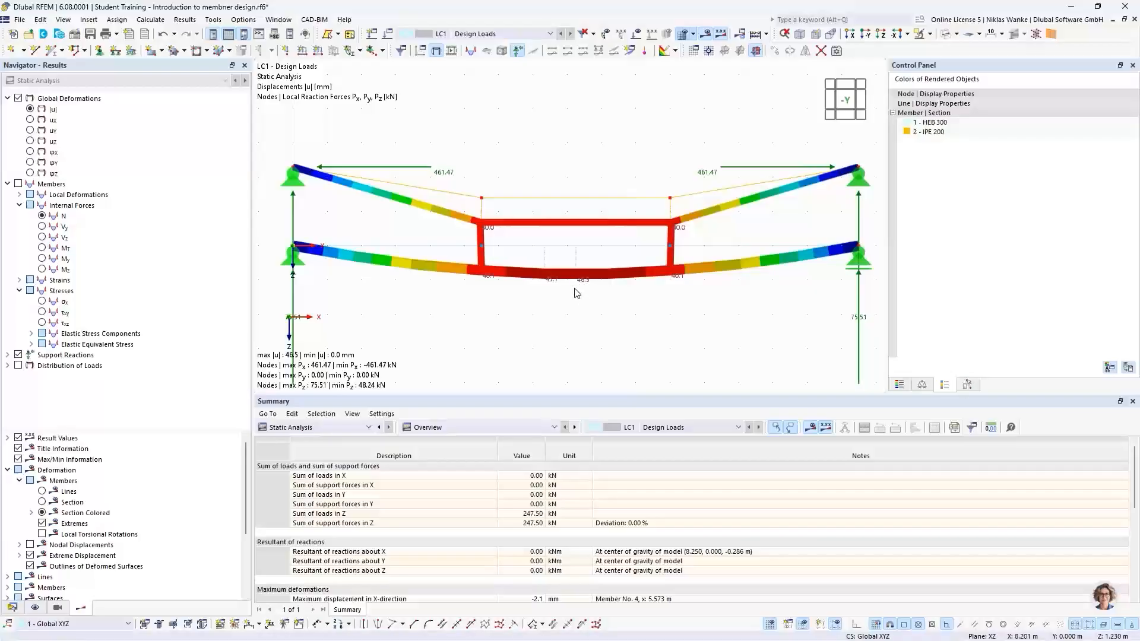
middle_drag(419, 356, 341, 351)
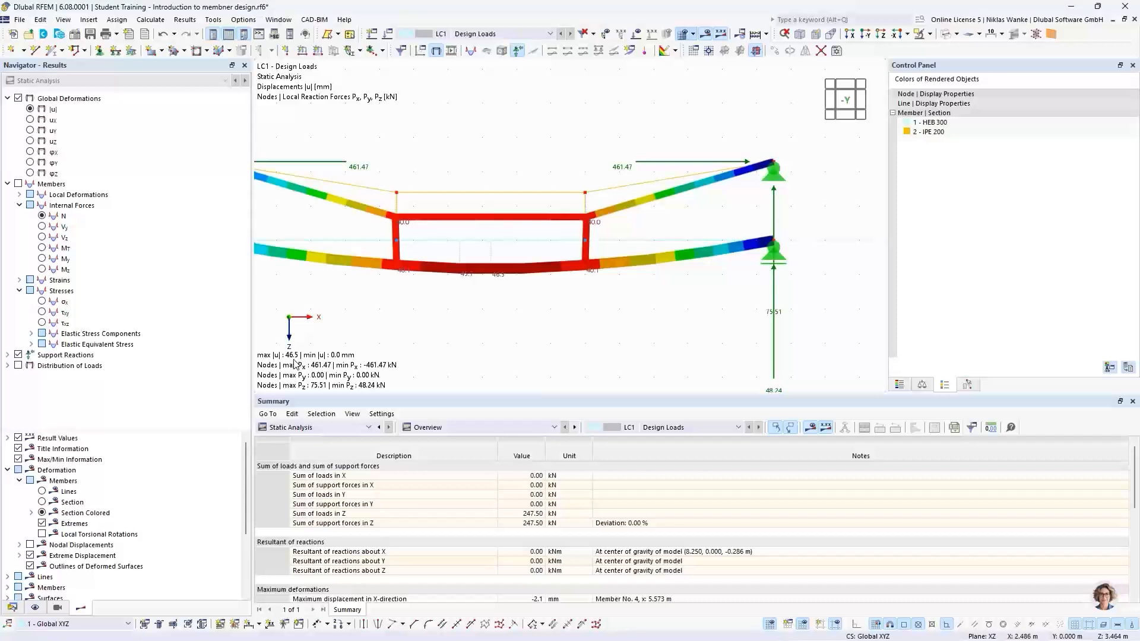
scroll(519, 308, down, 2)
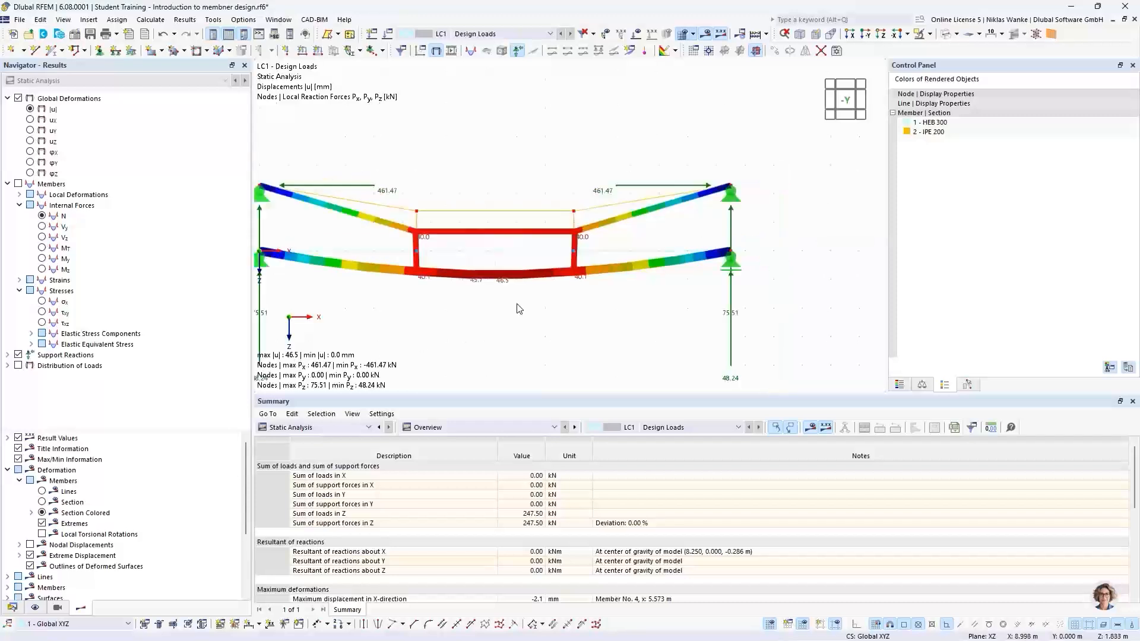
middle_drag(520, 308, 583, 262)
scroll(628, 286, down, 1)
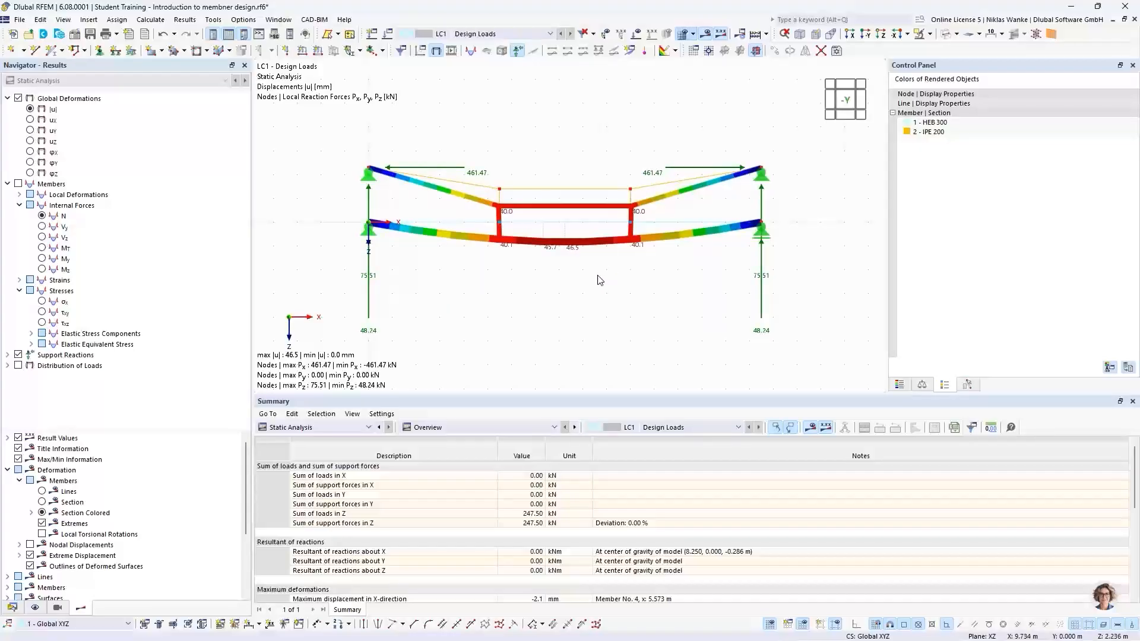
Display the axial force N diagram of the members.
click(43, 217)
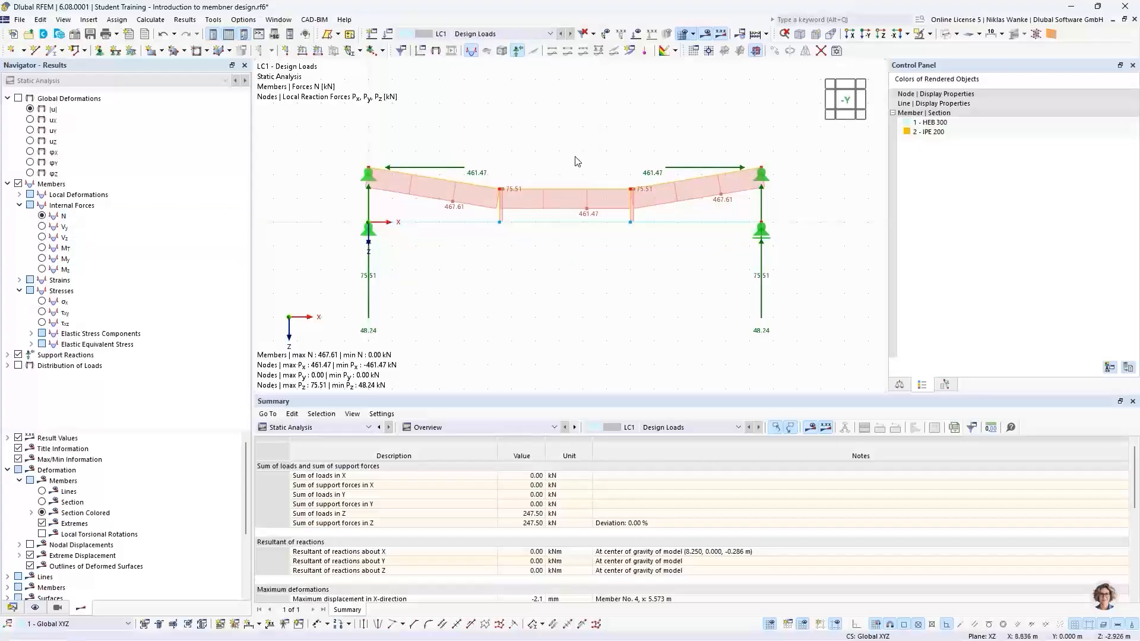
scroll(577, 161, up, 3)
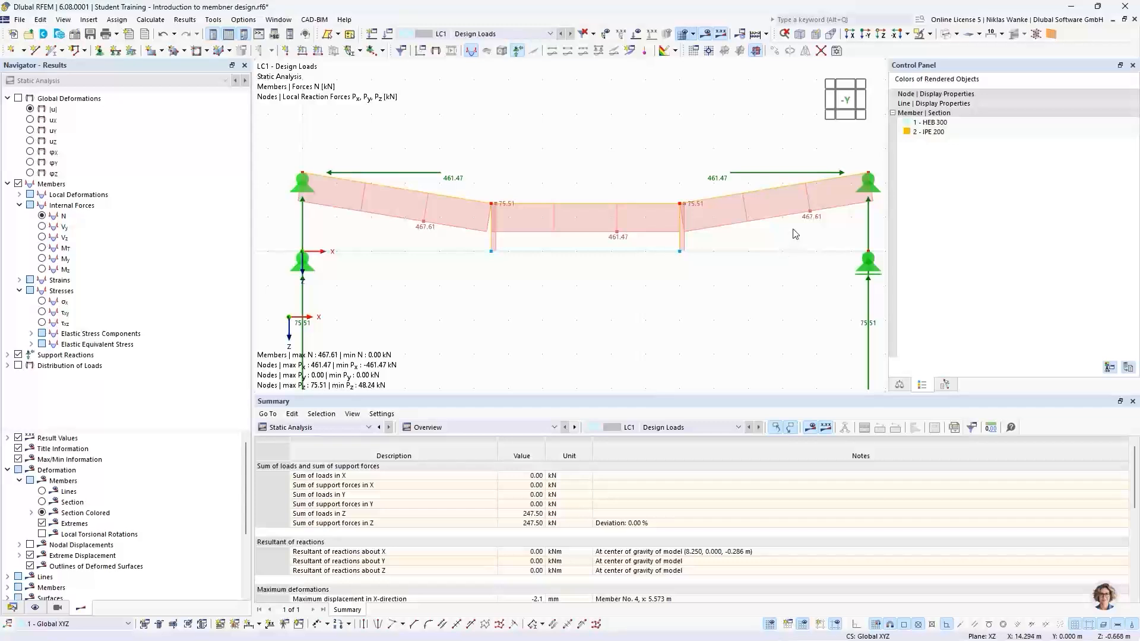
middle_drag(794, 230, 780, 235)
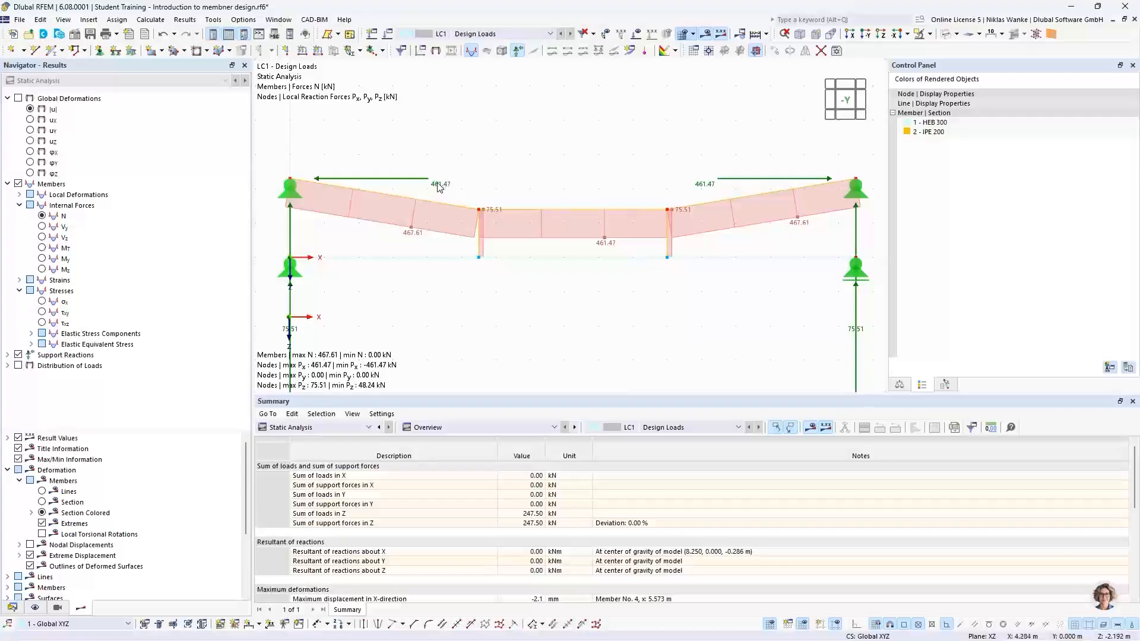
scroll(641, 169, down, 3)
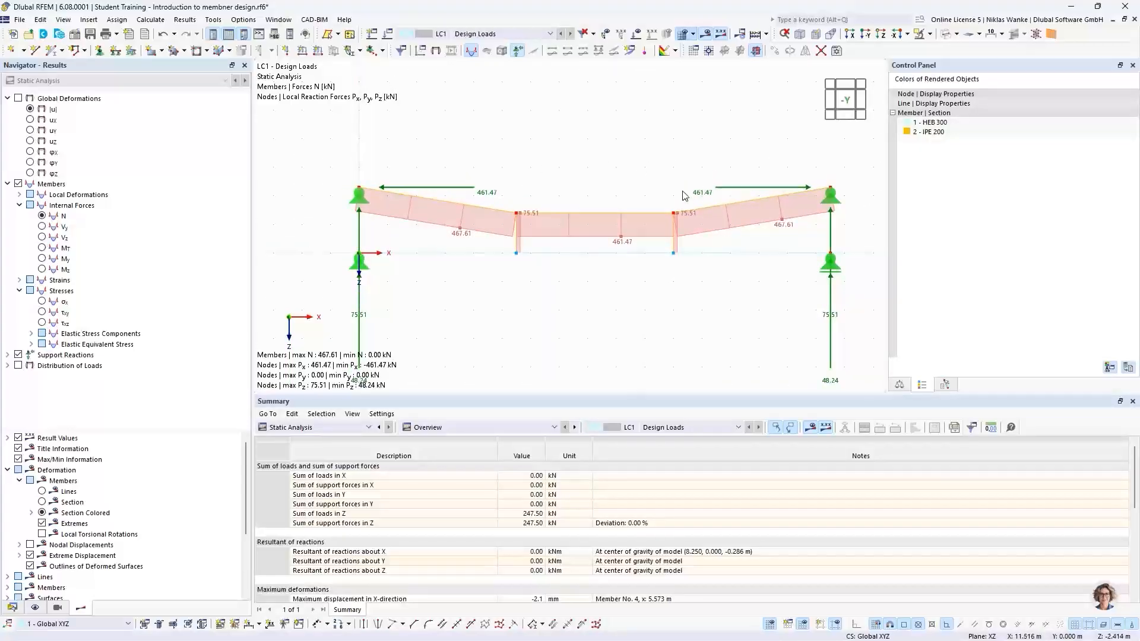
scroll(679, 187, down, 1)
mouse_move(648, 181)
middle_down()
mouse_move(655, 152)
mouse_move(645, 170)
middle_up()
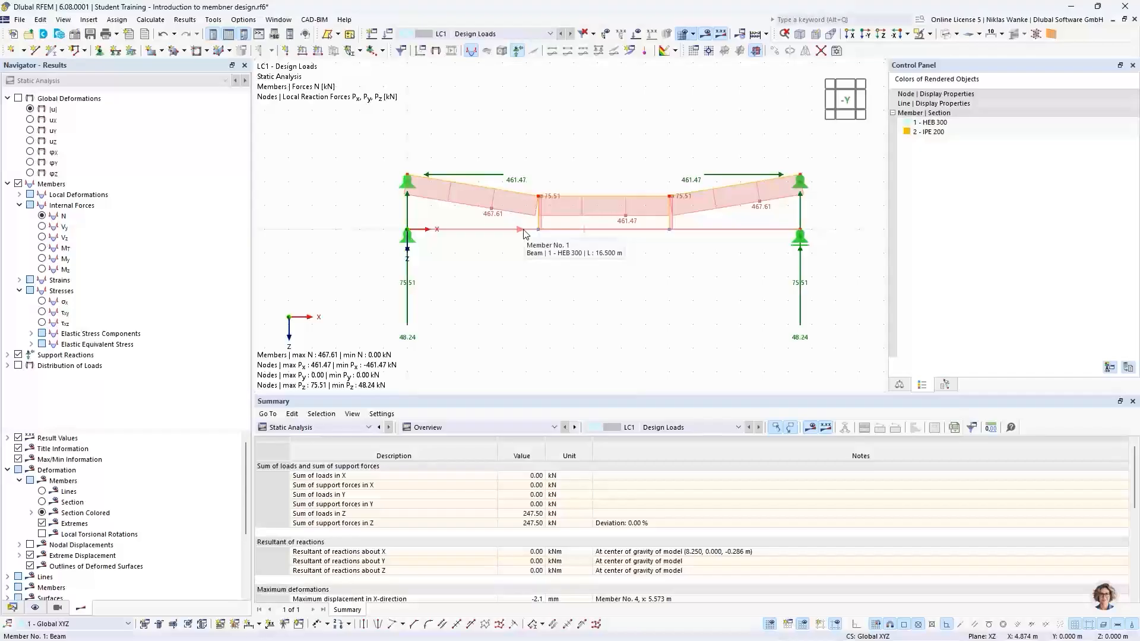
Display the shear force Vz diagram of the members.
click(43, 239)
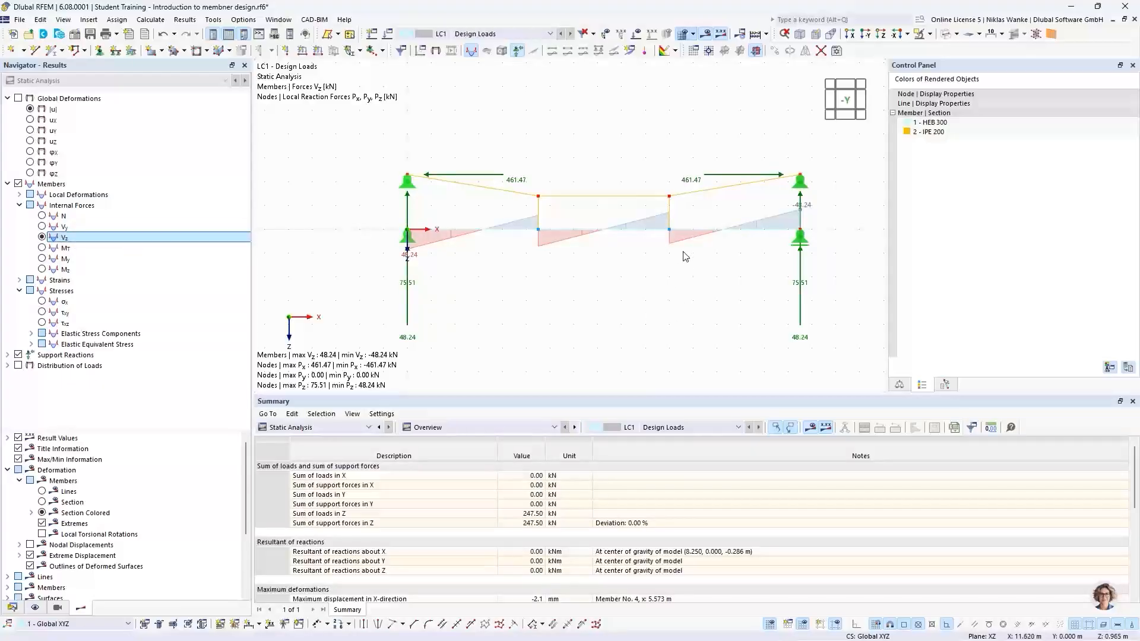
scroll(557, 247, up, 1)
scroll(556, 244, up, 1)
scroll(556, 244, down, 1)
middle_drag(556, 244, 513, 252)
scroll(513, 252, down, 1)
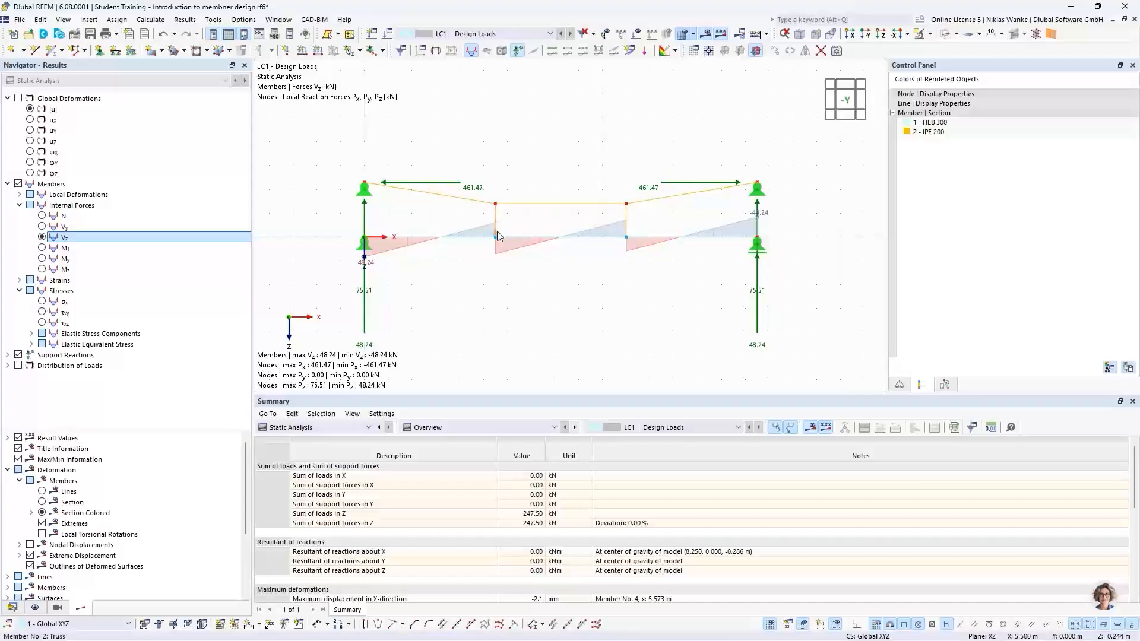
scroll(497, 231, up, 7)
middle_drag(514, 300, 674, 282)
scroll(670, 285, down, 1)
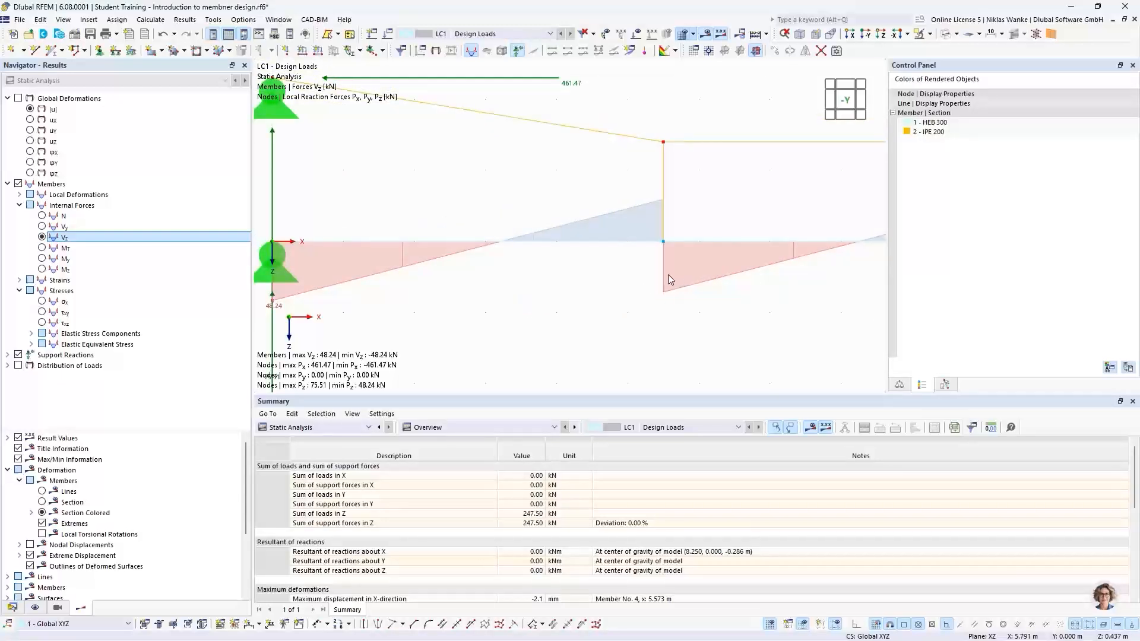
scroll(599, 292, down, 4)
middle_drag(595, 290, 460, 282)
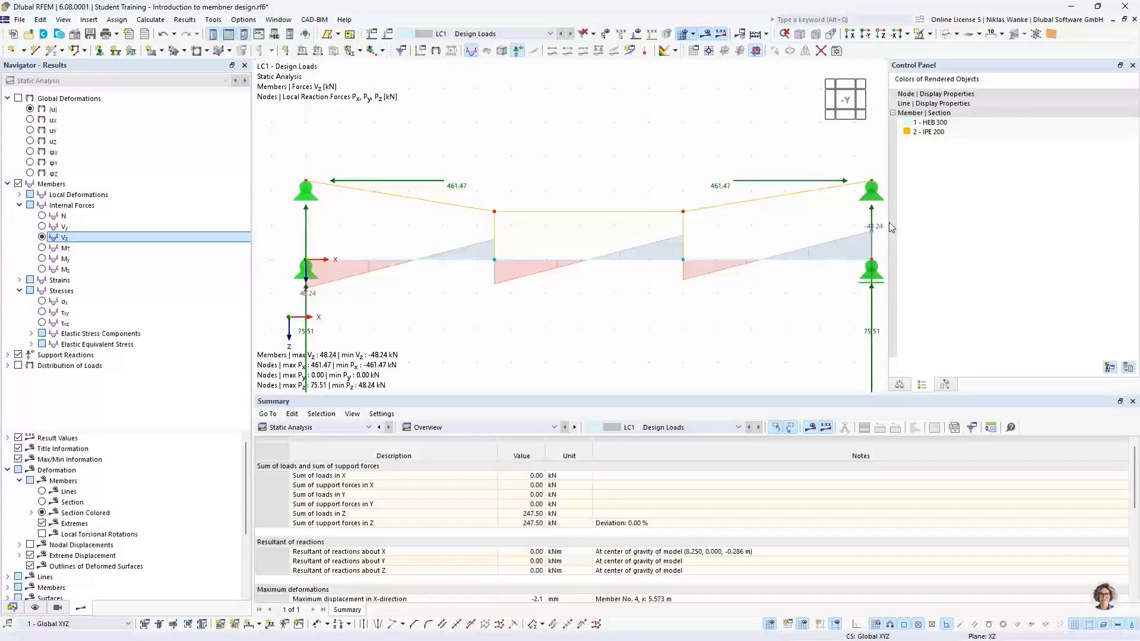
scroll(667, 277, down, 1)
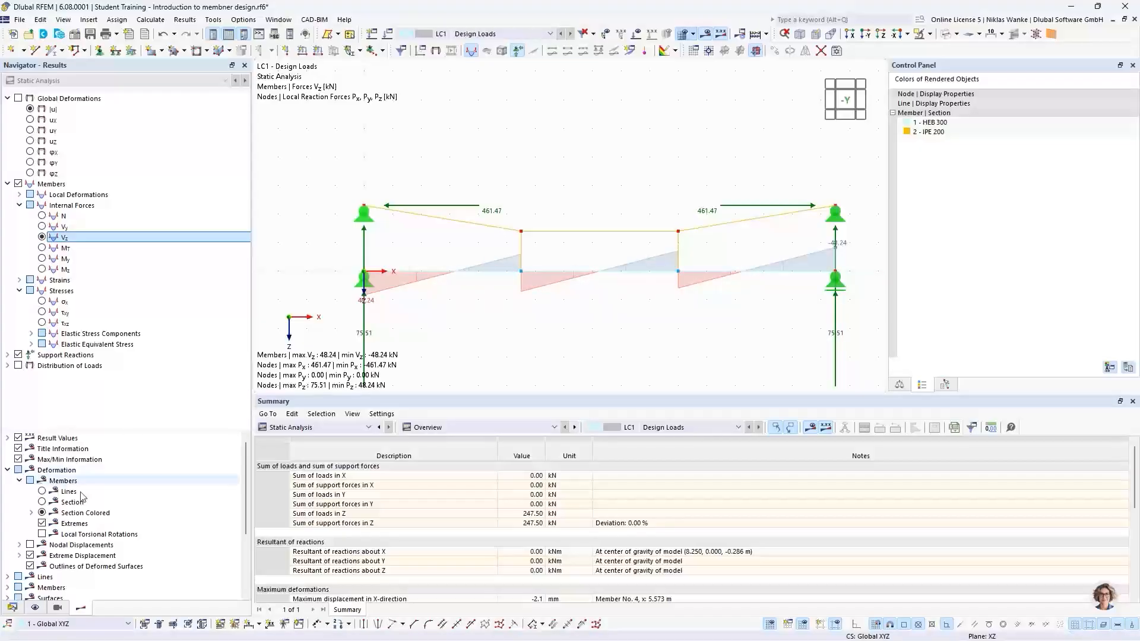
Turn on the display of all result values along the members.
scroll(92, 501, down, 2)
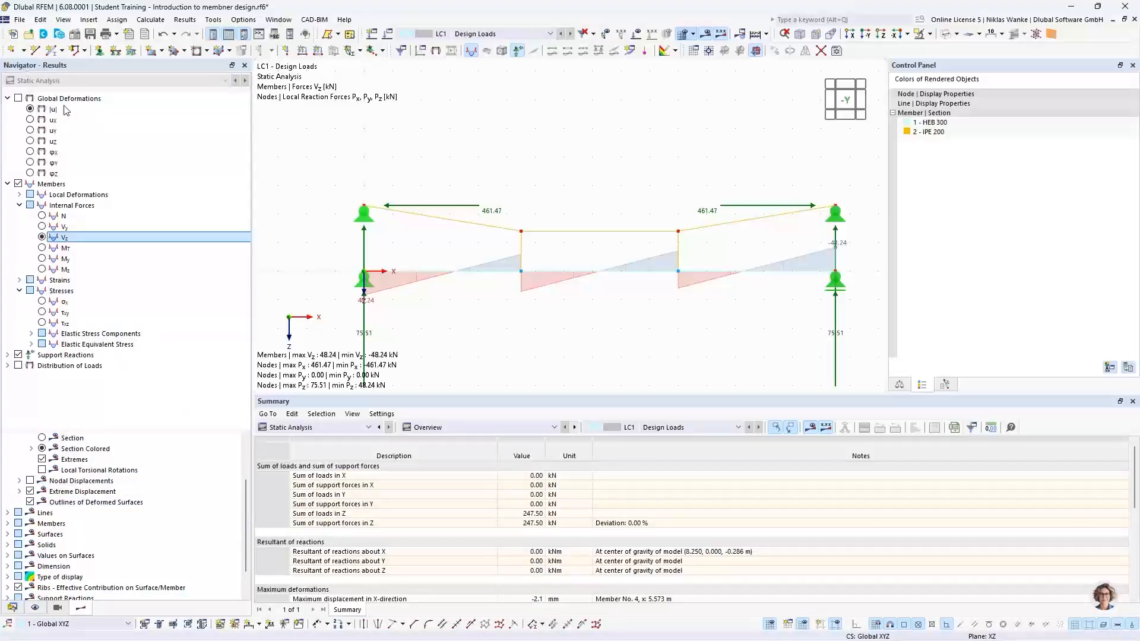
click(8, 524)
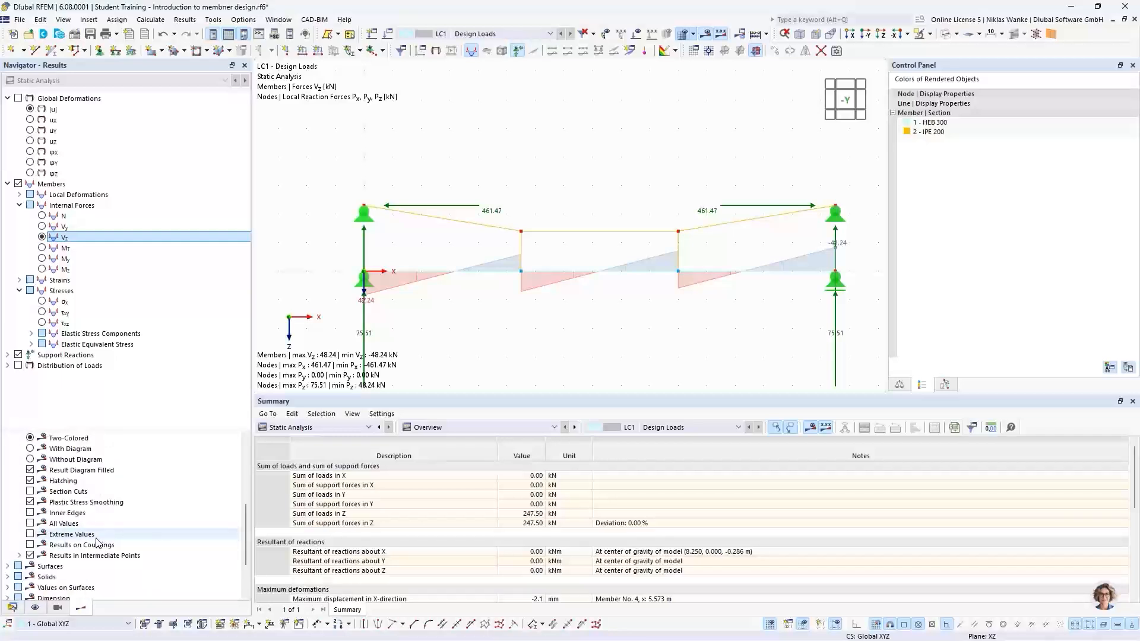
click(30, 523)
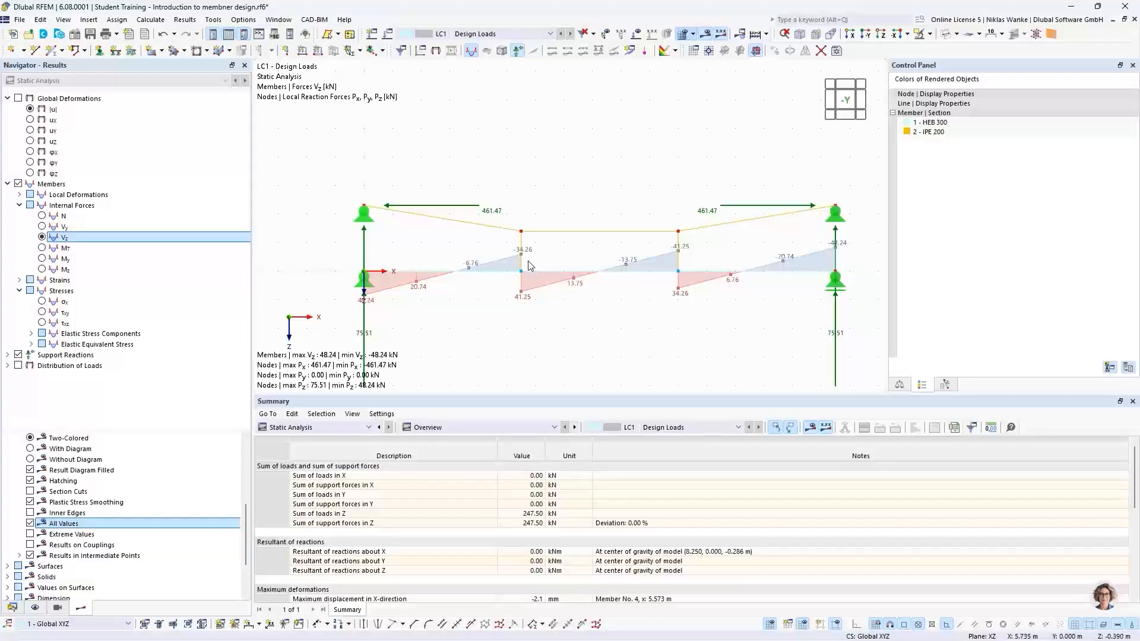
Switch back to the axial force N diagram and inspect the member values.
scroll(530, 268, up, 2)
scroll(530, 268, up, 1)
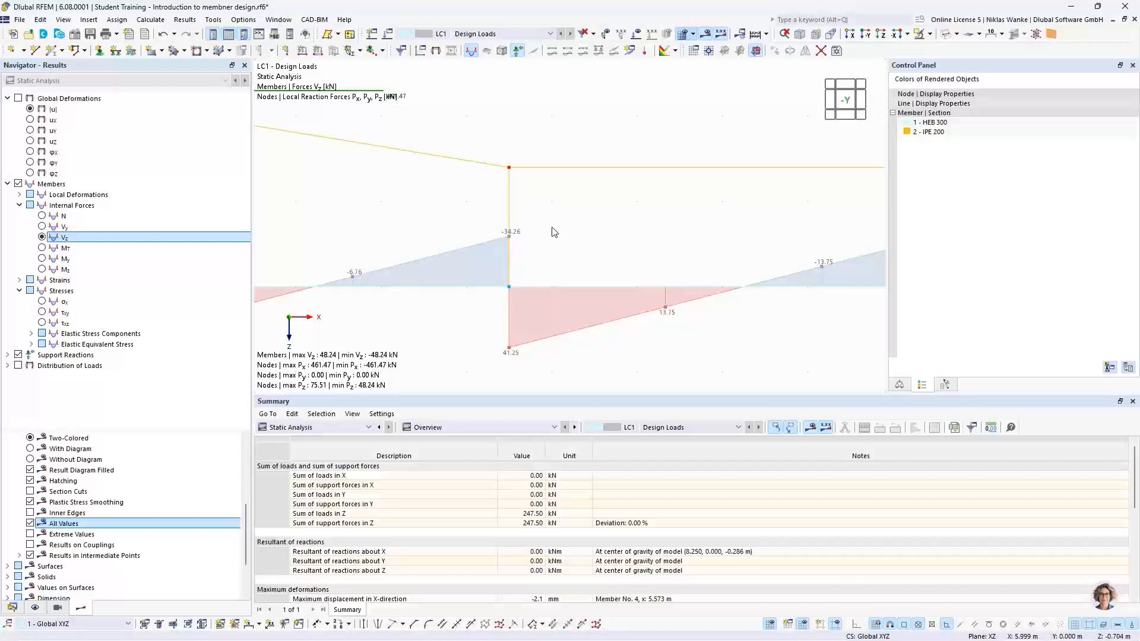
scroll(547, 232, down, 2)
middle_drag(543, 233, 484, 255)
scroll(546, 262, down, 1)
scroll(525, 256, down, 1)
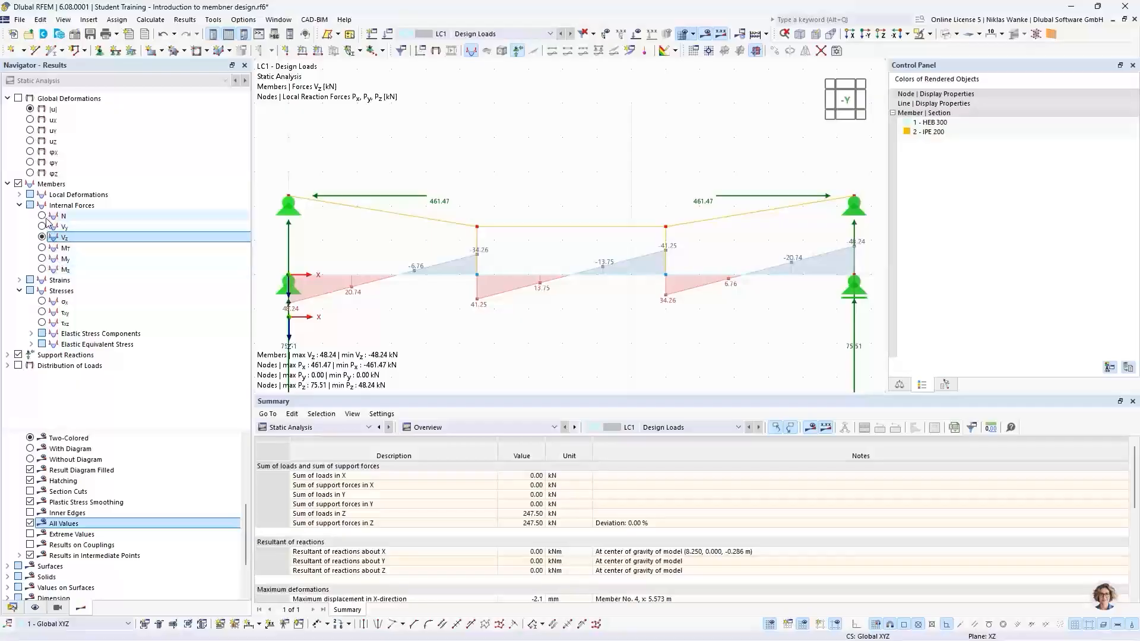
click(42, 216)
scroll(477, 262, up, 5)
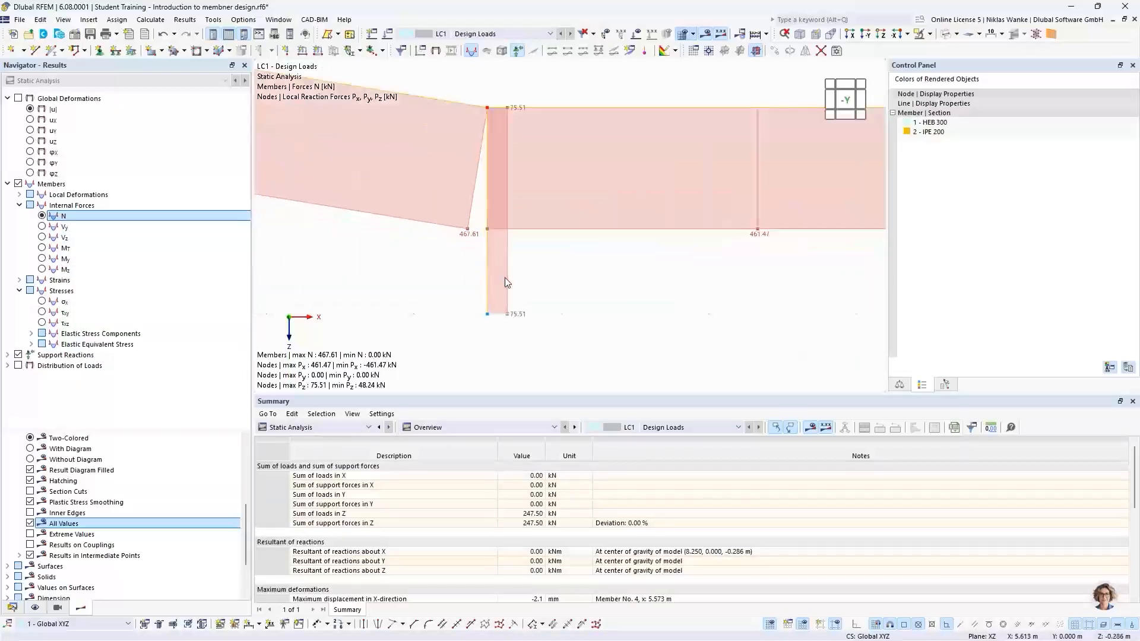
scroll(516, 328, up, 2)
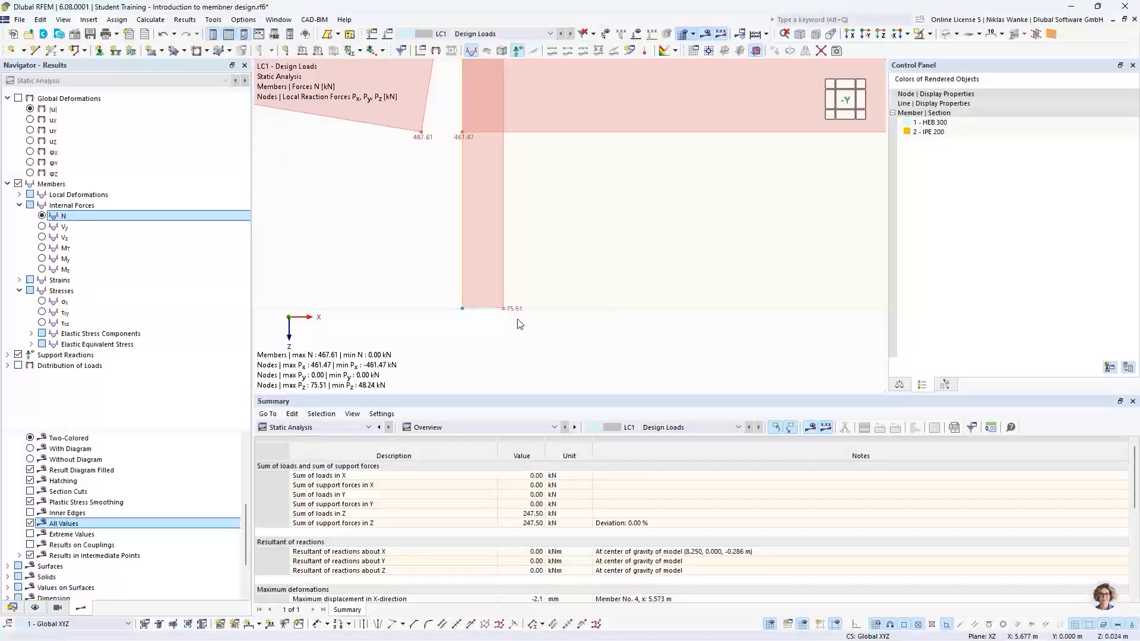
scroll(522, 244, down, 5)
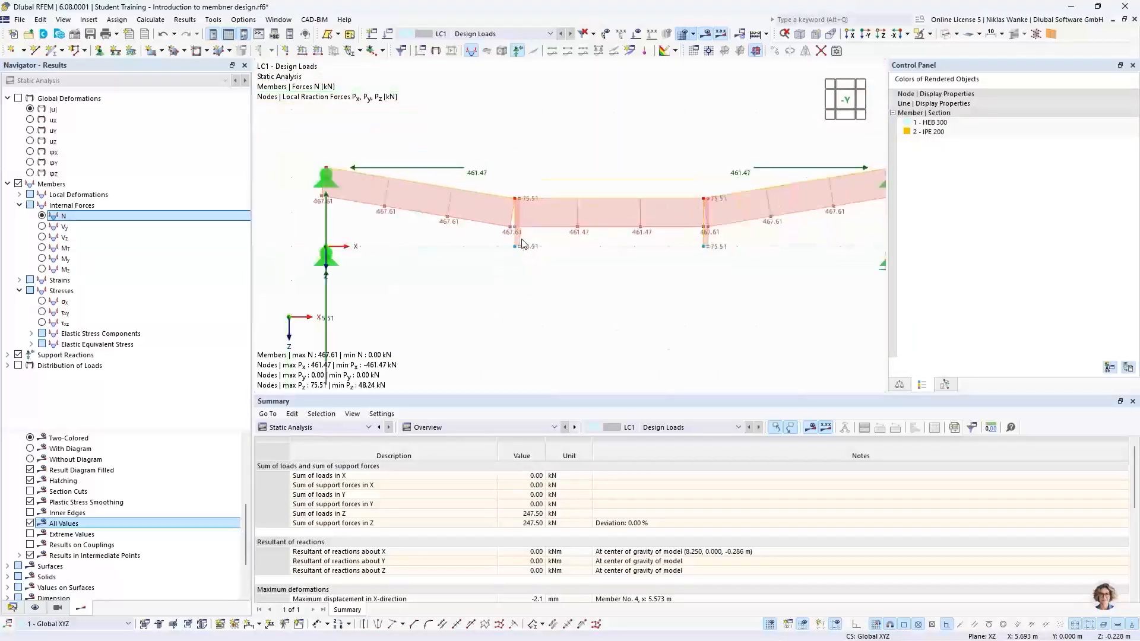
middle_drag(474, 266, 488, 243)
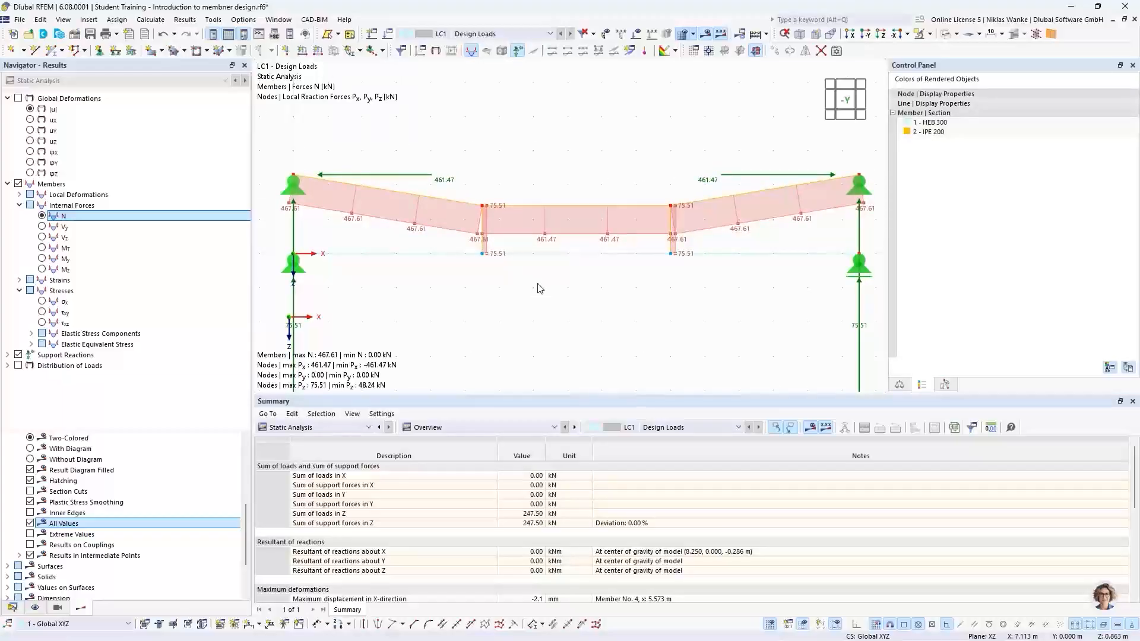
scroll(539, 289, down, 3)
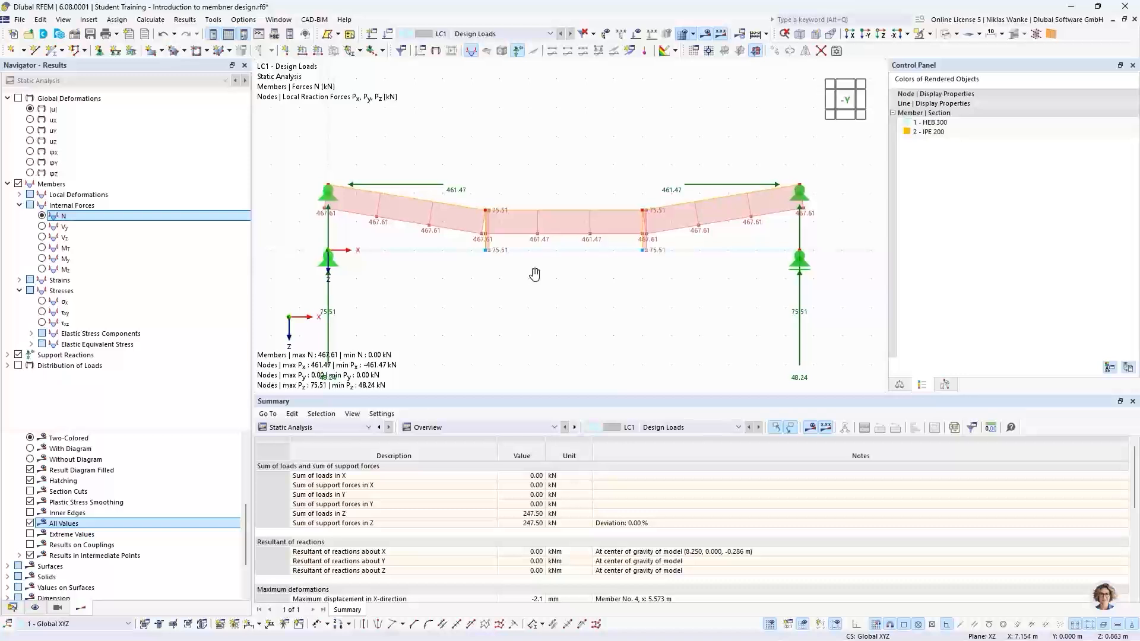
middle_drag(534, 274, 543, 272)
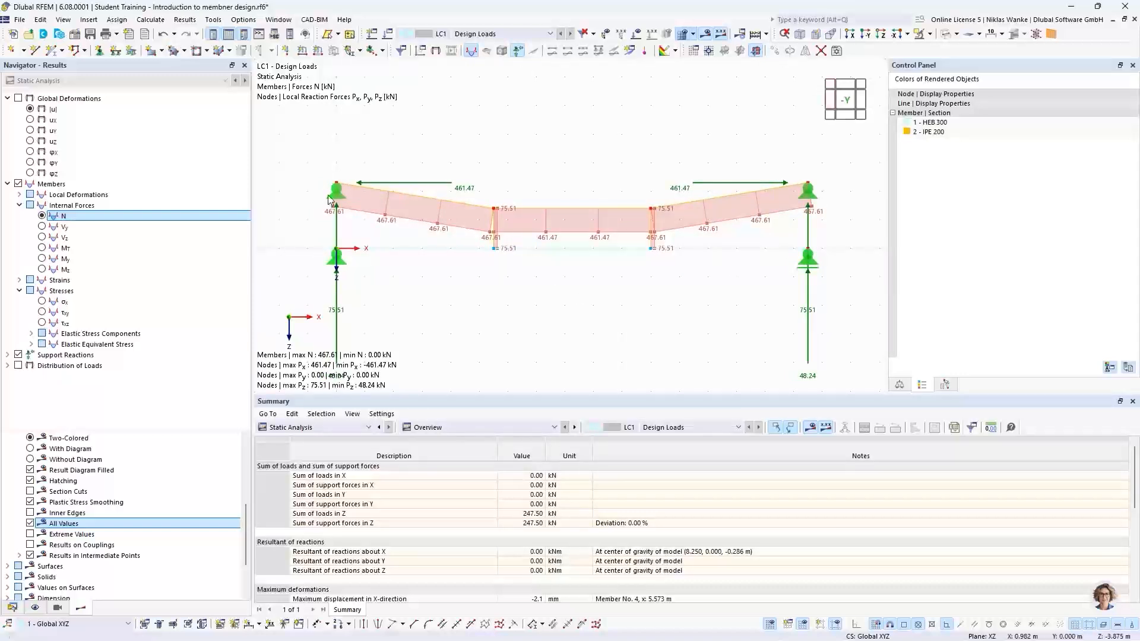
Open the result diagrams for the HEB 300 beam, member 1.
right_click(586, 252)
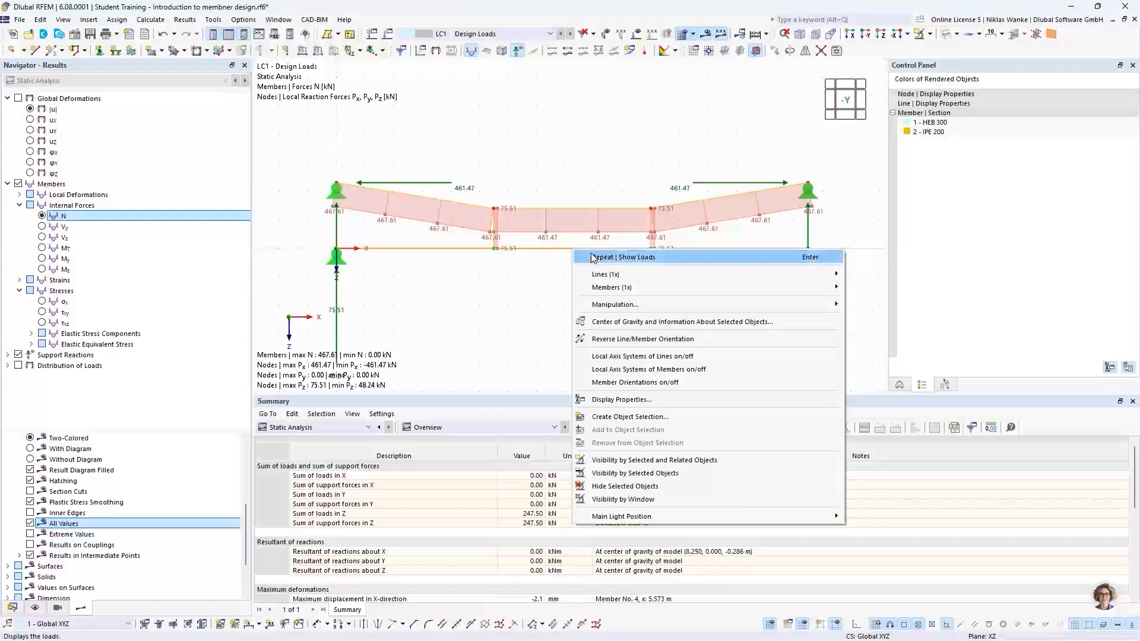
mouse_move(608, 290)
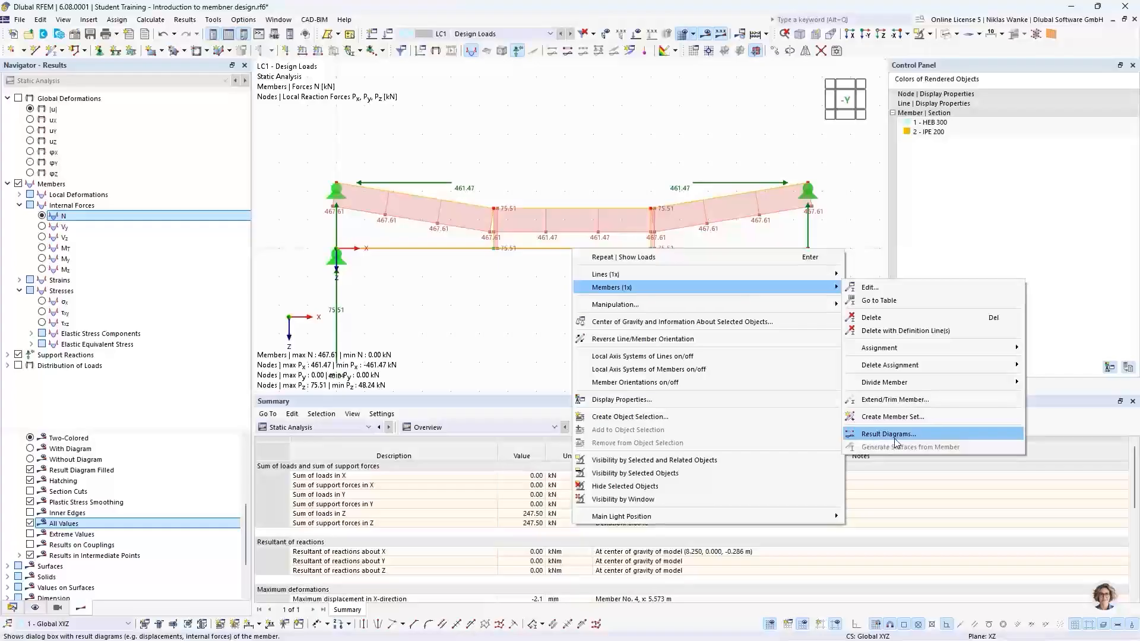
click(945, 433)
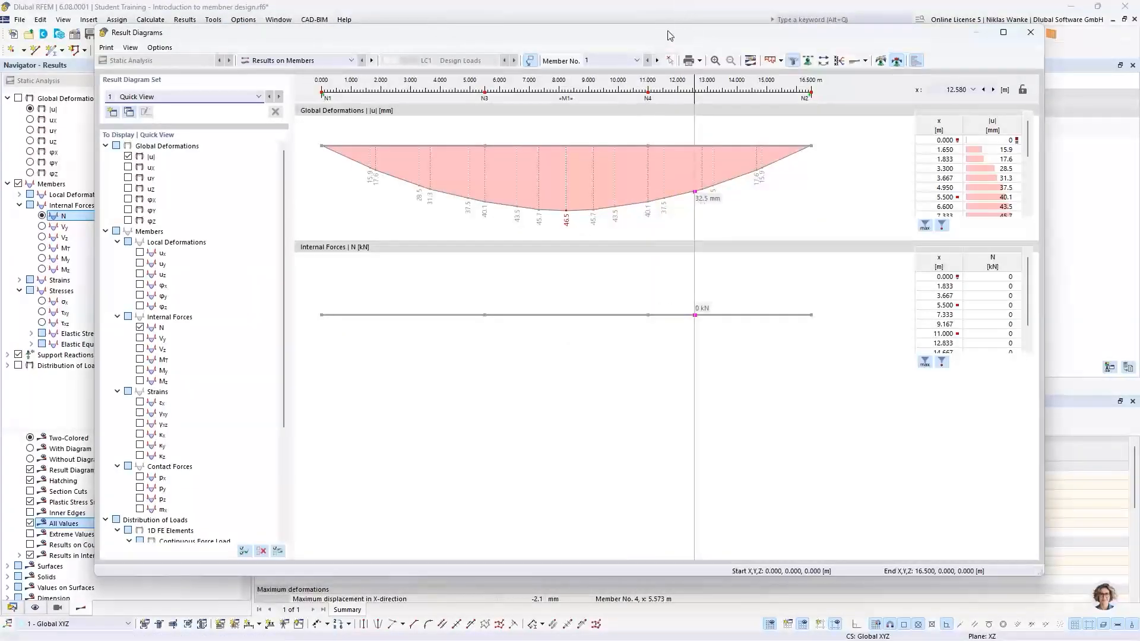
drag(664, 37, 706, 53)
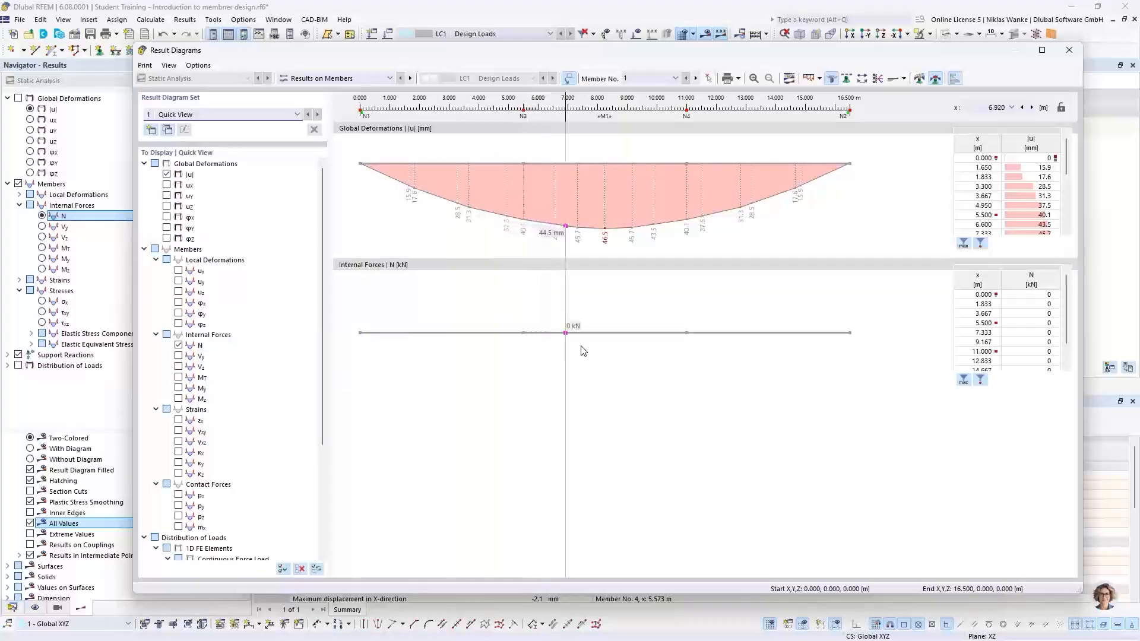
Switch the result diagrams of member 1 from axial force N to the shear force Vz and moment My diagrams.
drag(795, 49, 767, 371)
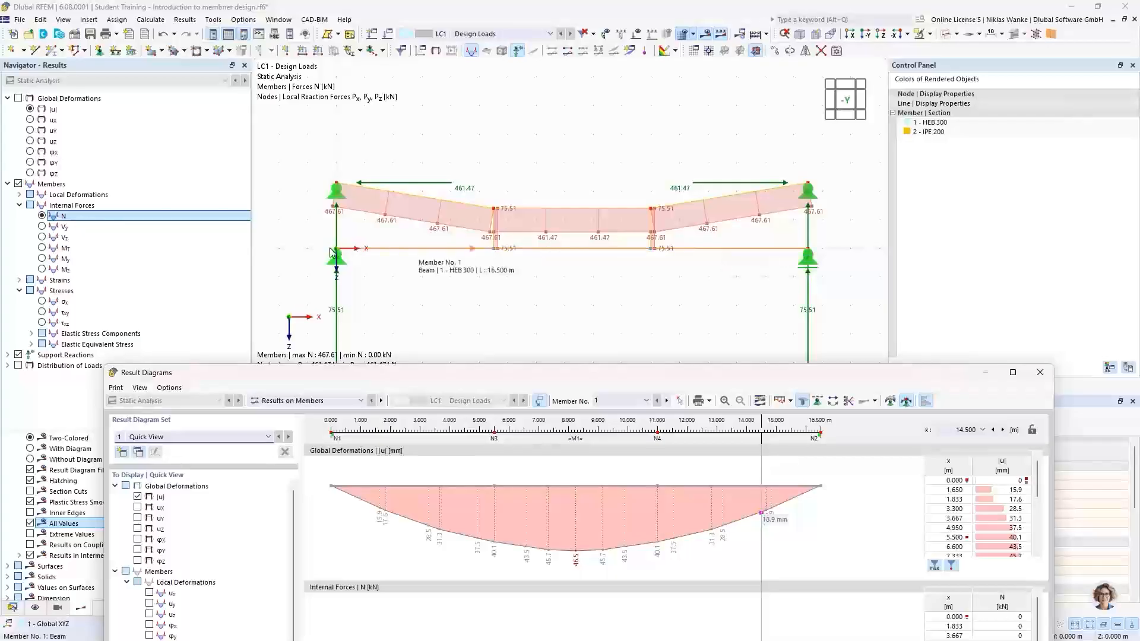
drag(692, 376, 708, 53)
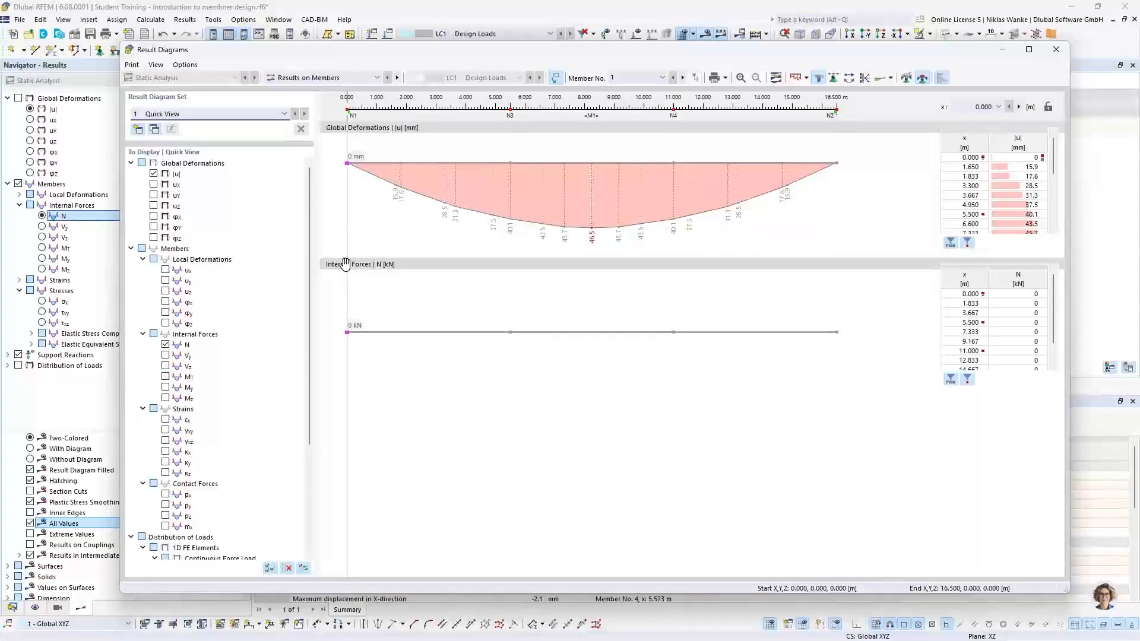
click(165, 344)
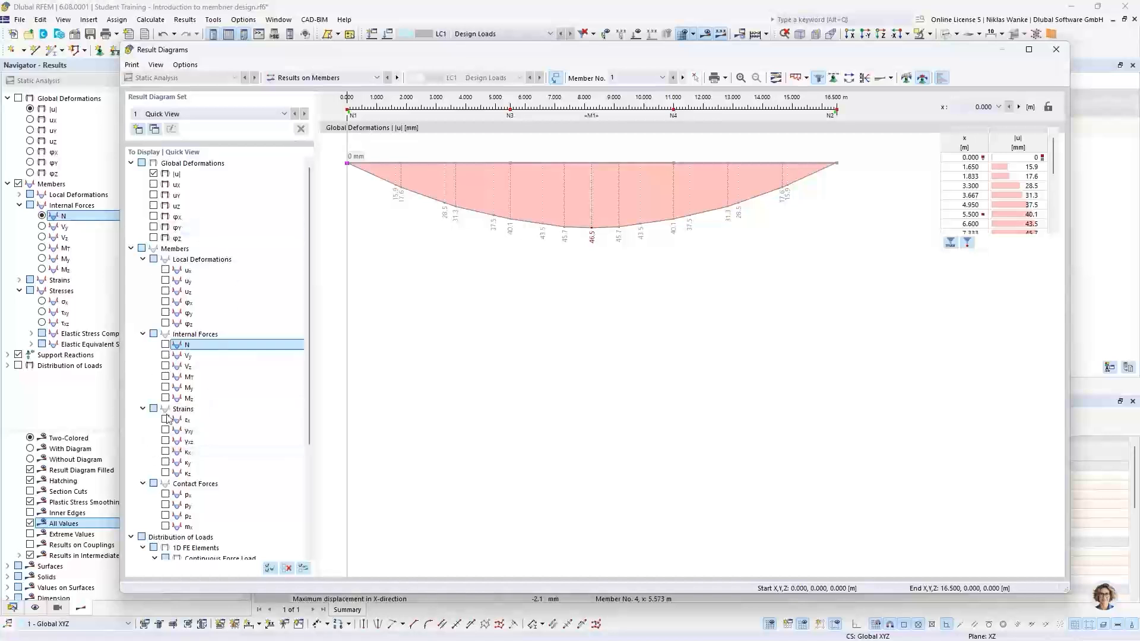
click(165, 366)
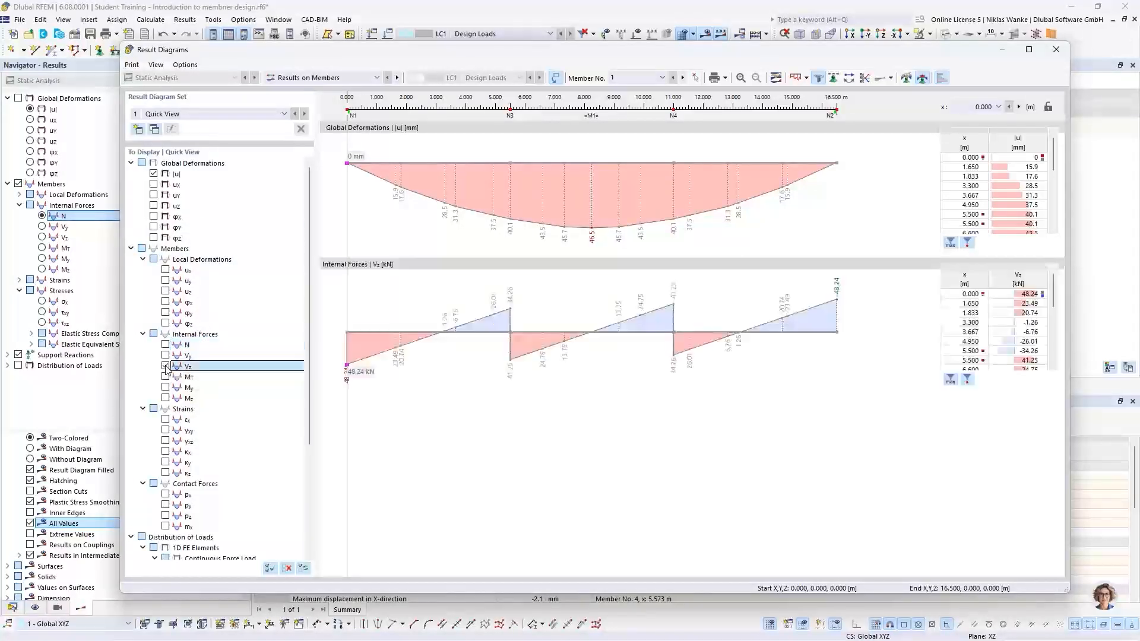
click(165, 388)
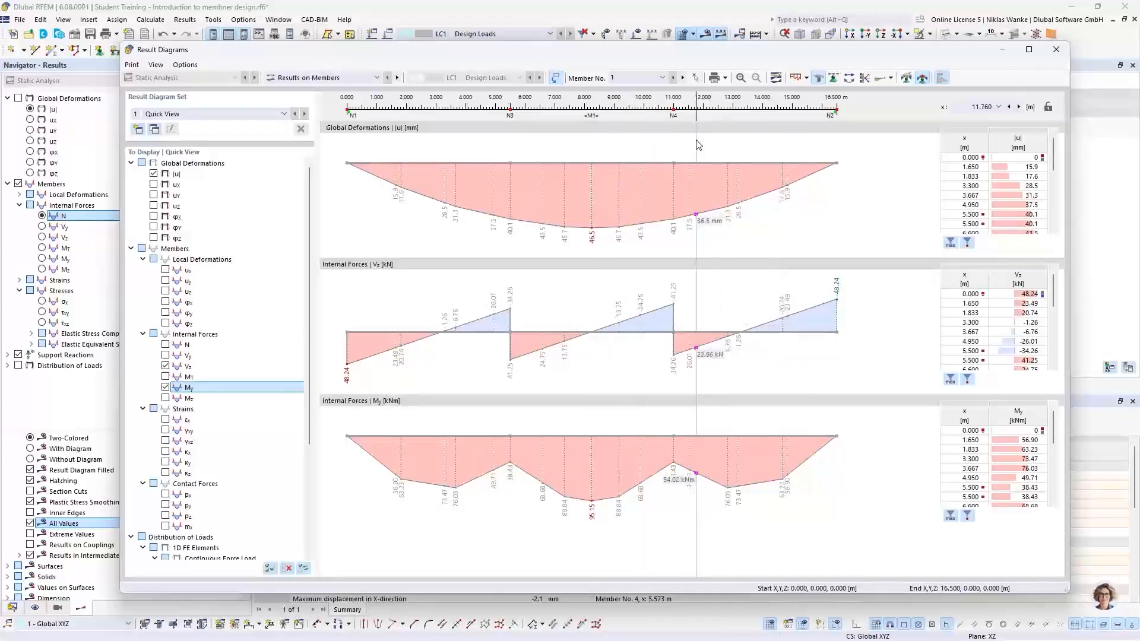
Adjust a smooth range along the beam in the result diagrams, then delete that smooth range.
drag(637, 52, 591, 496)
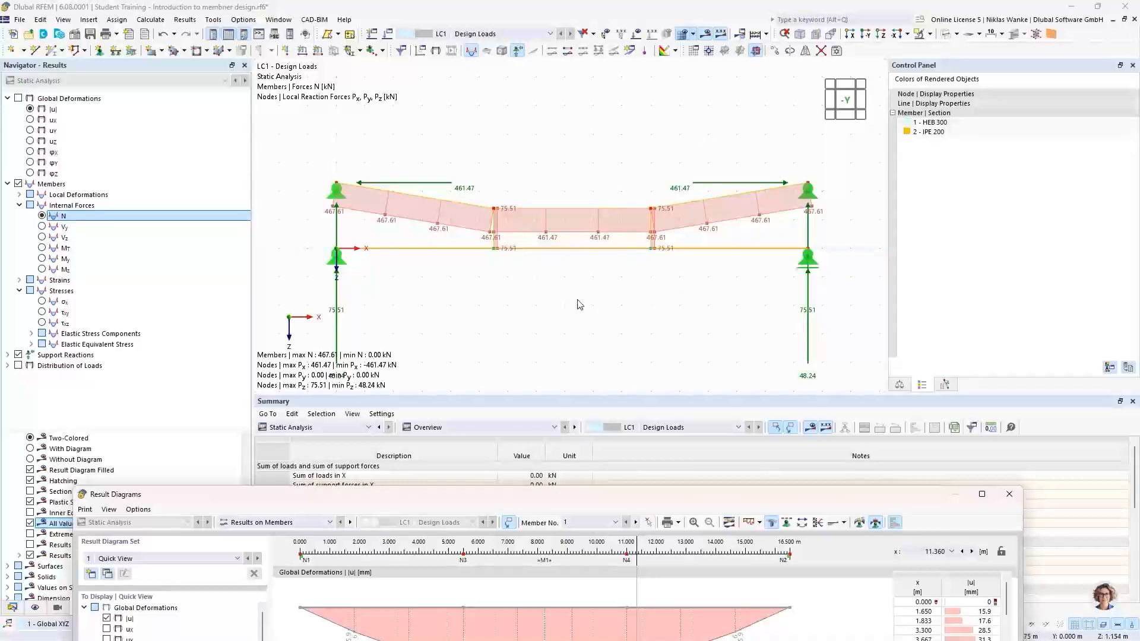
drag(605, 495, 637, 49)
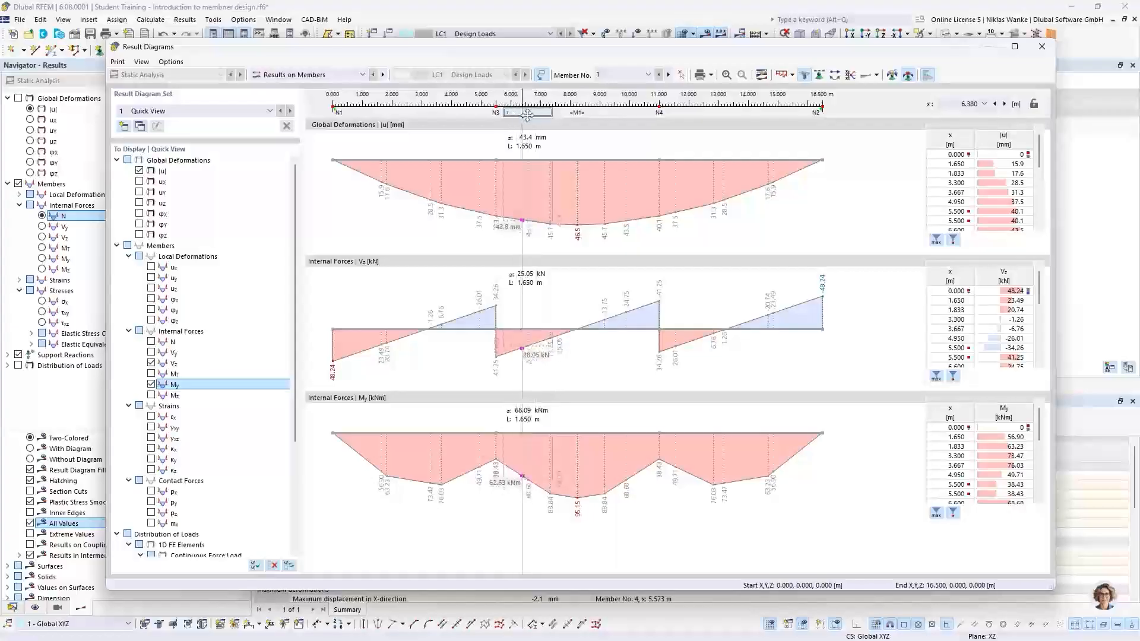
right_click(530, 114)
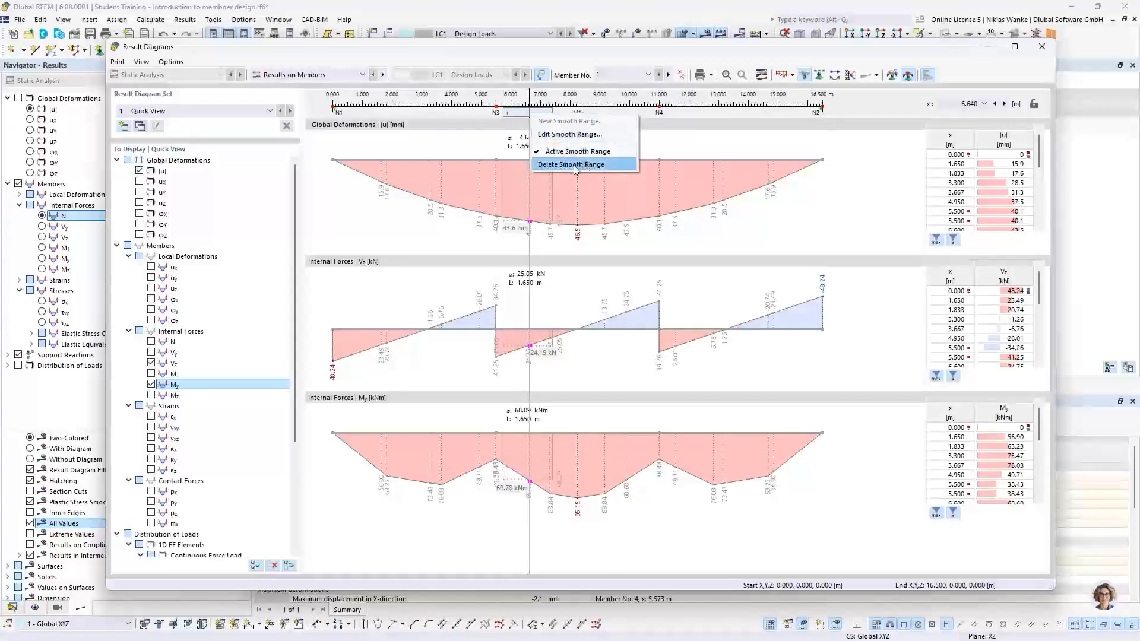
click(652, 122)
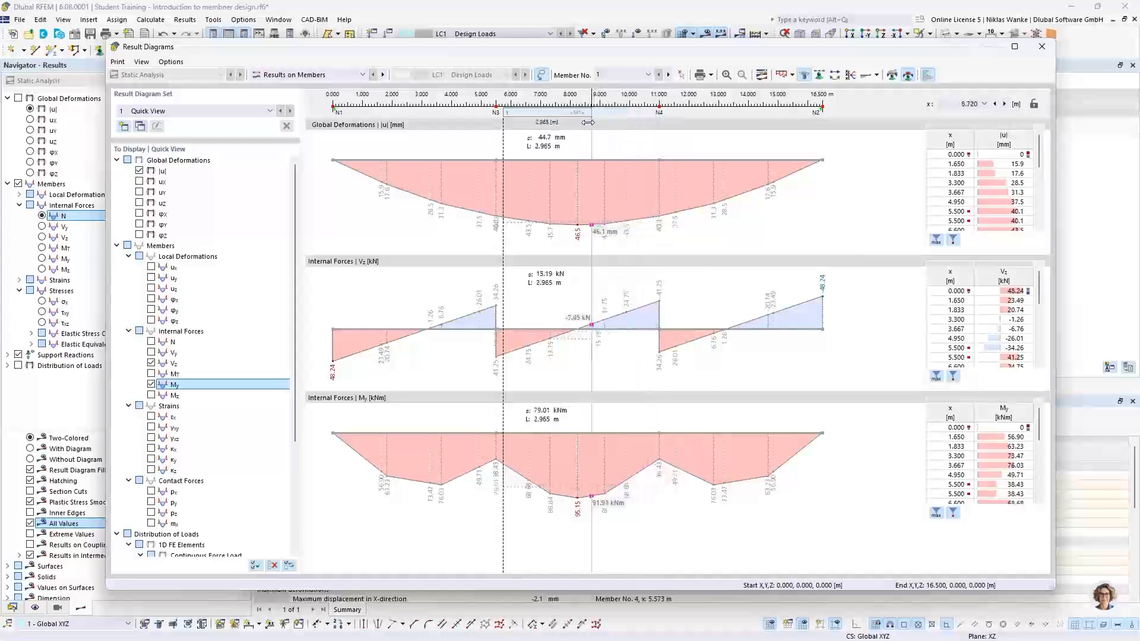
drag(598, 120, 452, 113)
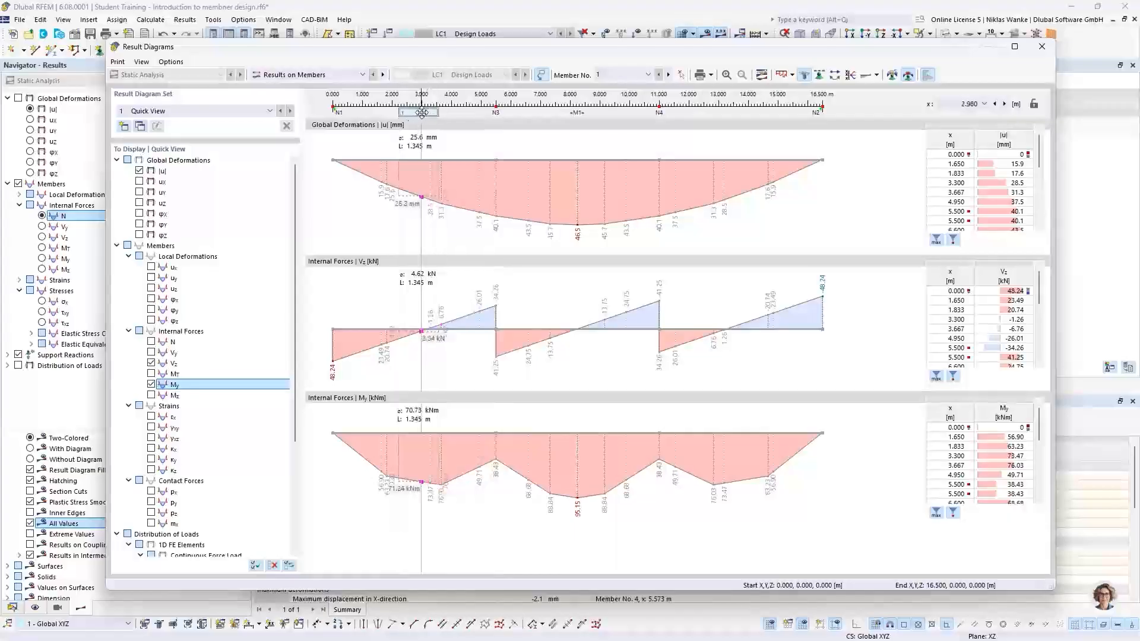
right_click(422, 114)
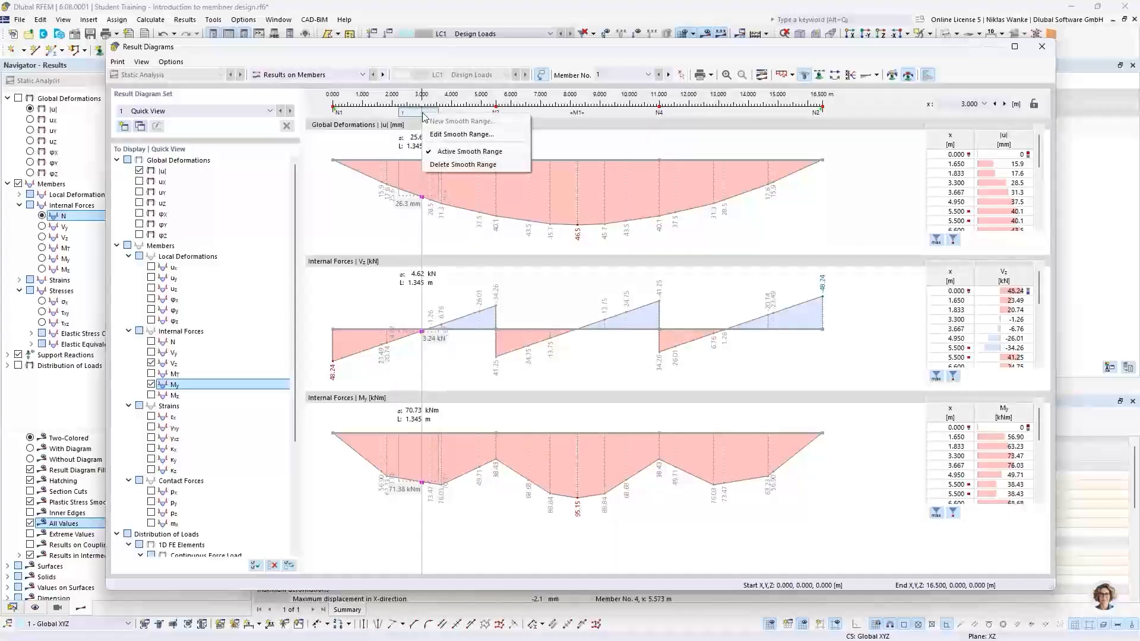
click(449, 164)
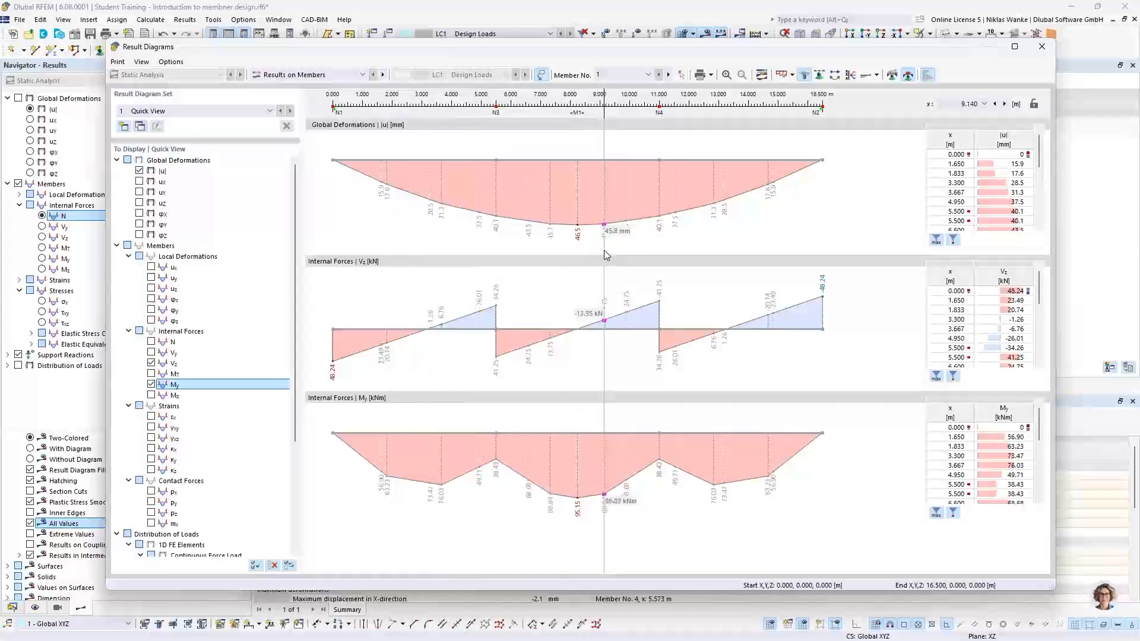
Trace the diagram values along the beam, browse the print graphics options, and close the Result Diagrams window.
drag(604, 250, 866, 127)
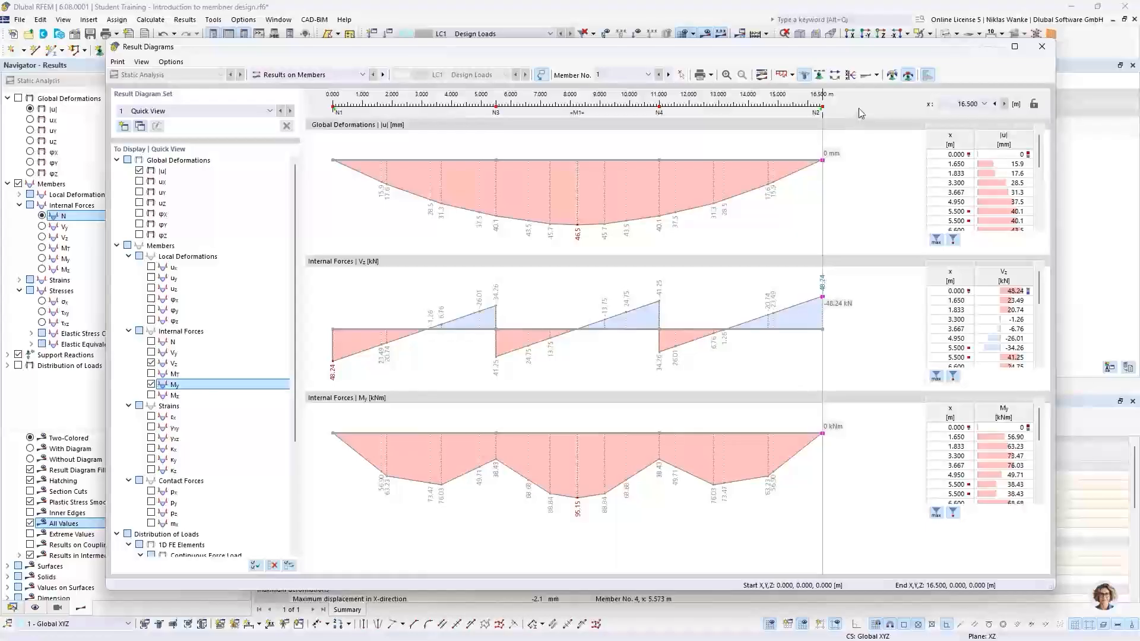
click(711, 75)
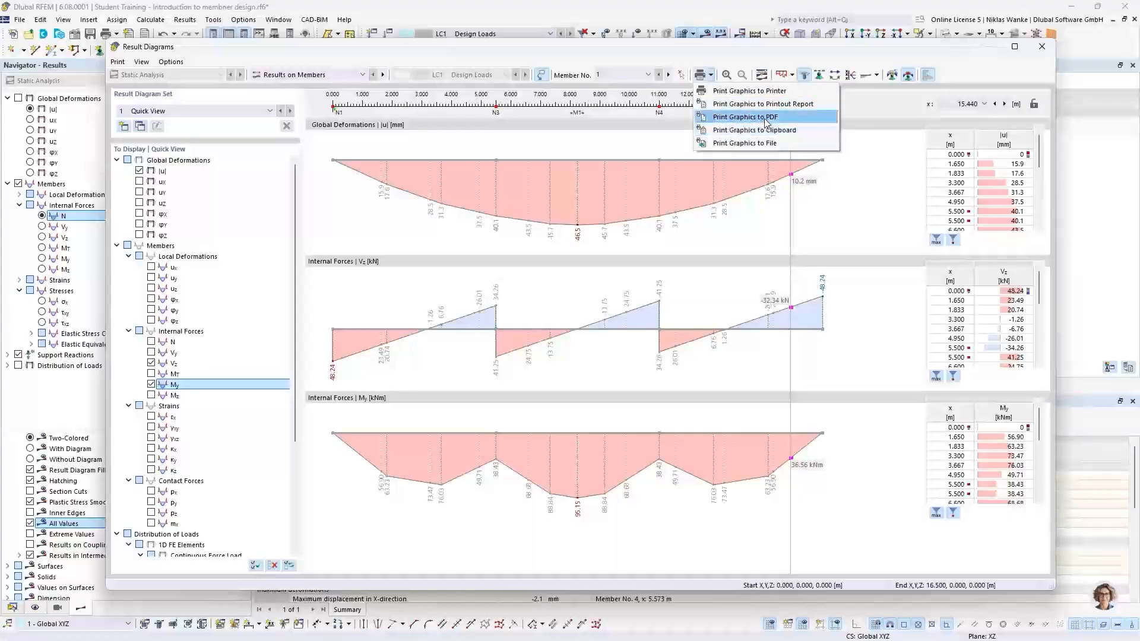
click(847, 50)
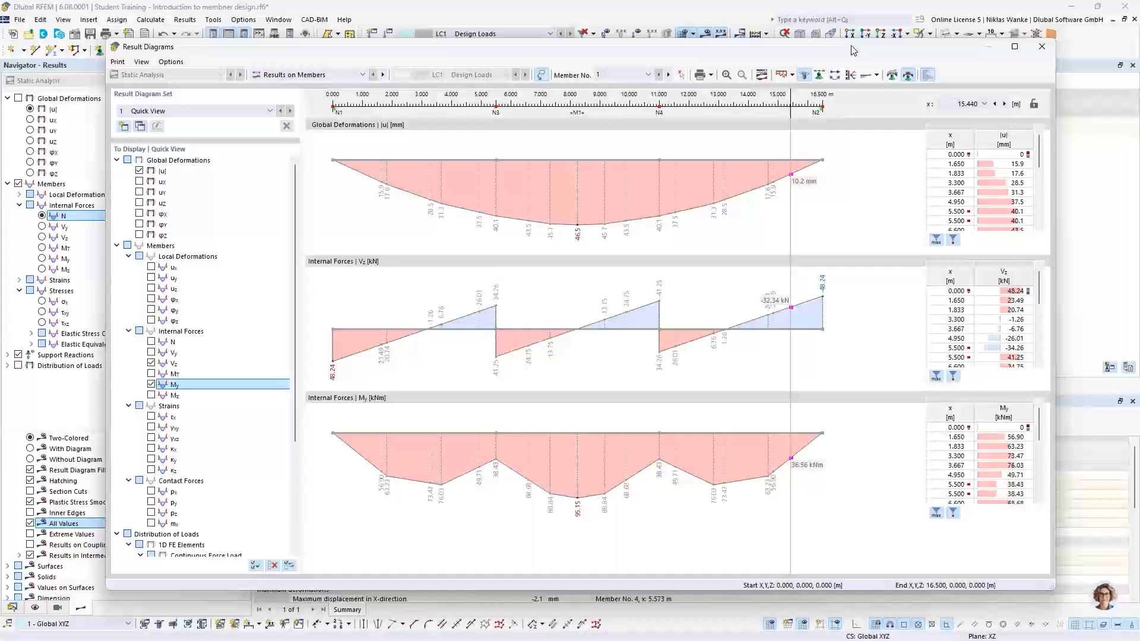
drag(853, 50, 860, 50)
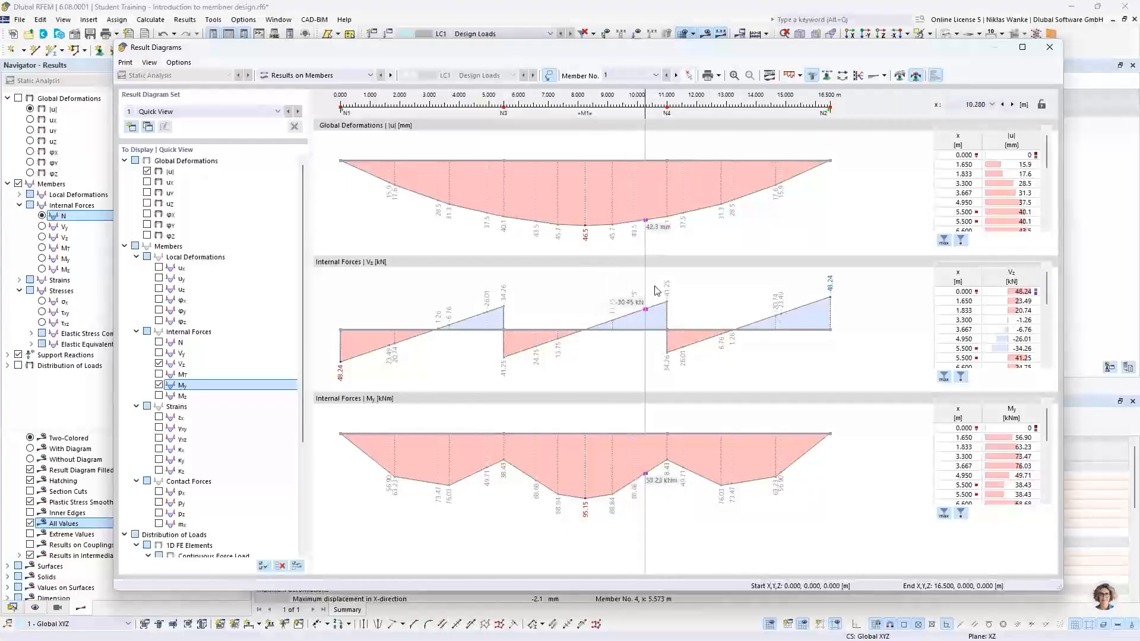
click(1049, 48)
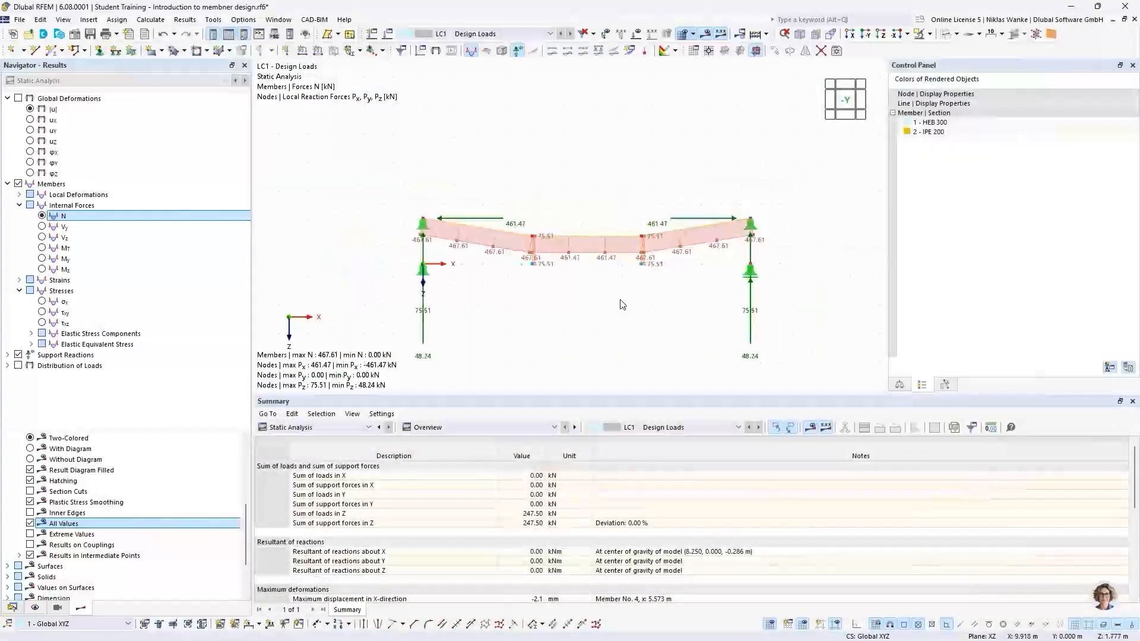
middle_drag(623, 284, 617, 290)
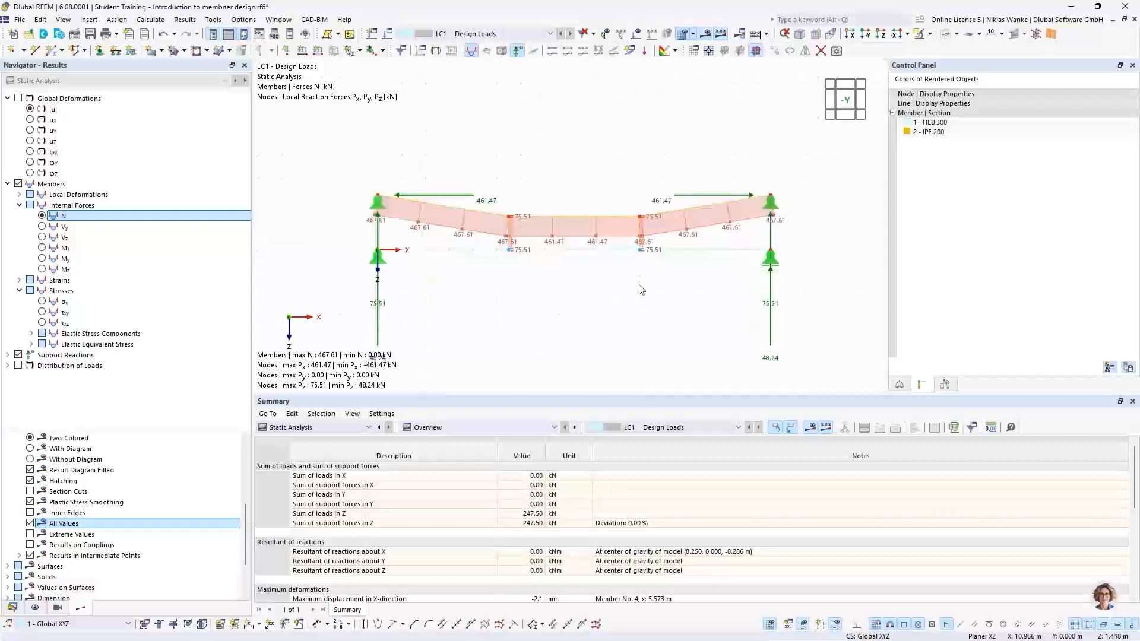
middle_drag(650, 284, 658, 283)
middle_drag(653, 270, 654, 297)
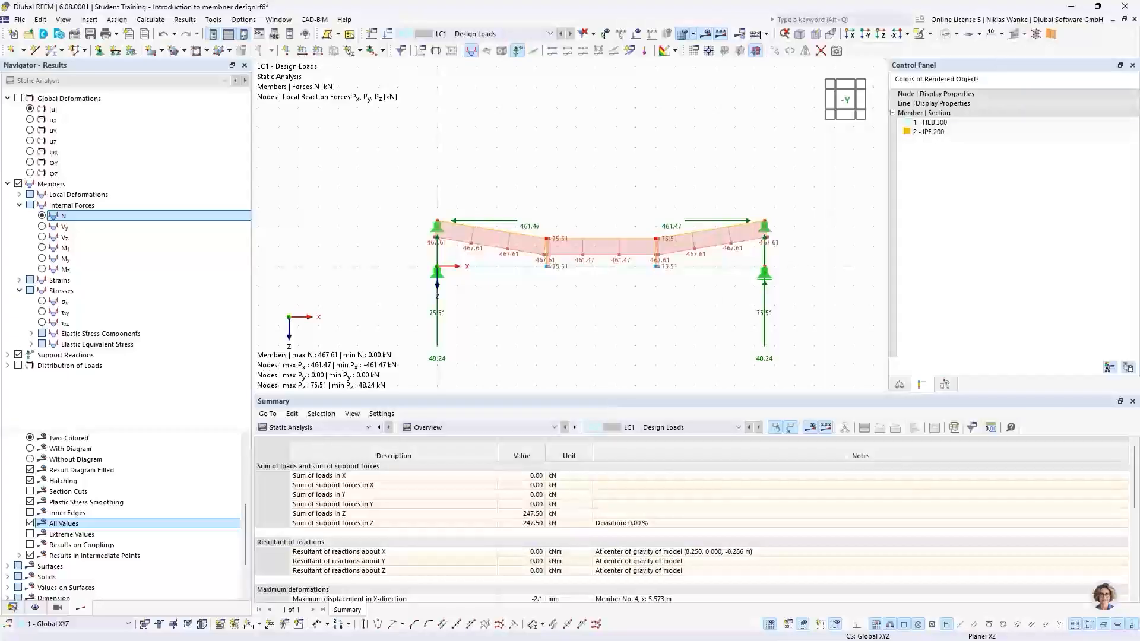
Switch to the PowerPoint presentation and advance to the generated truss structure slide.
key(alt+Tab)
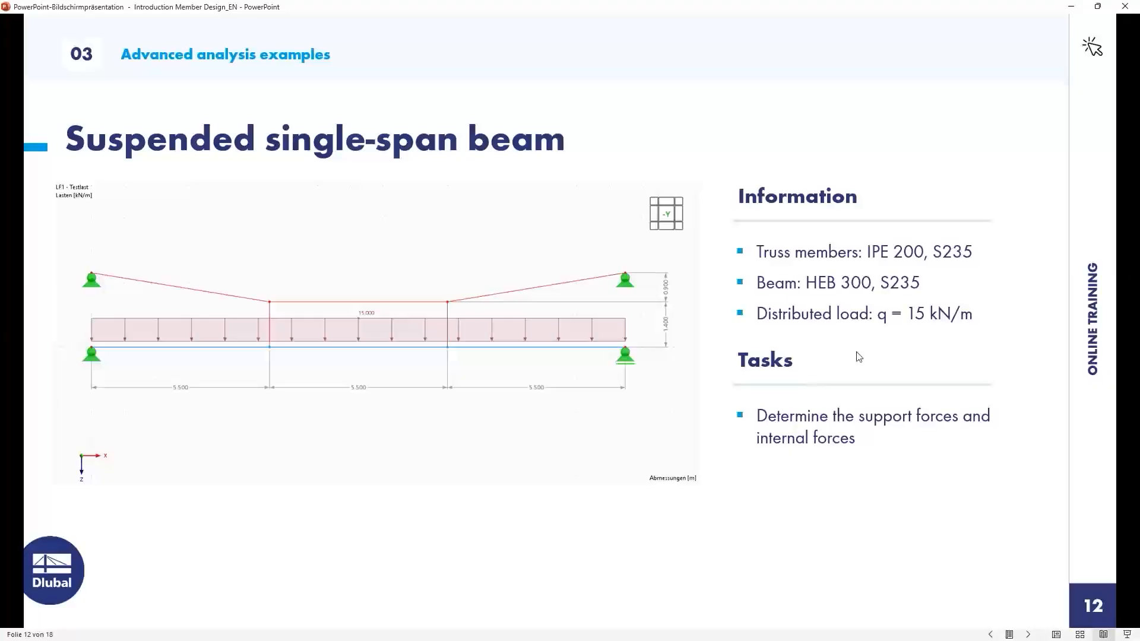
click(917, 359)
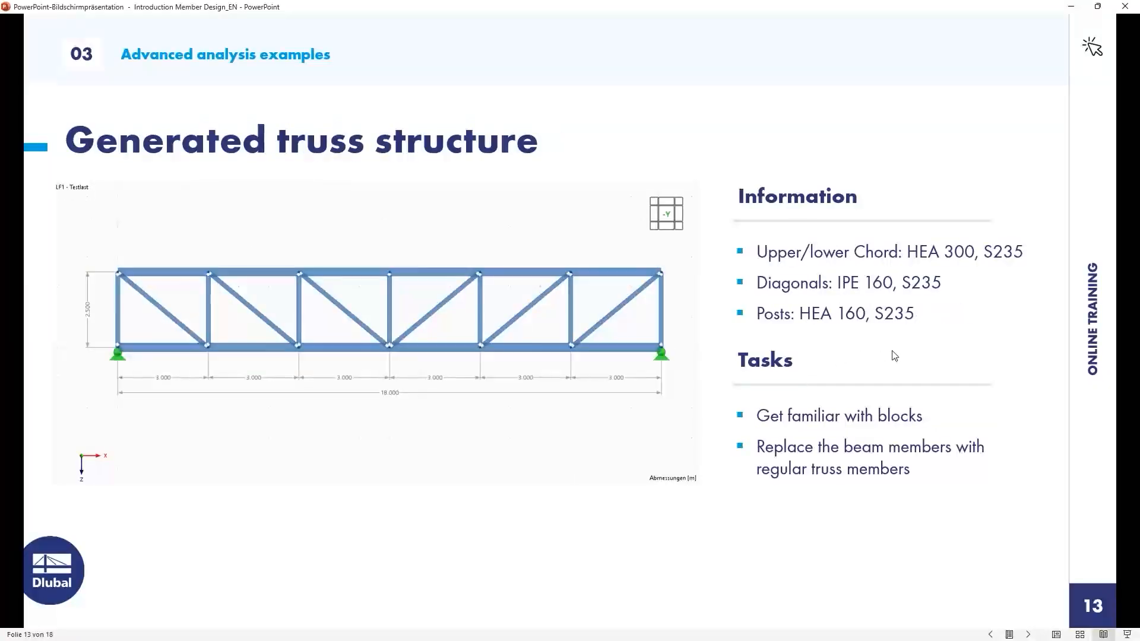
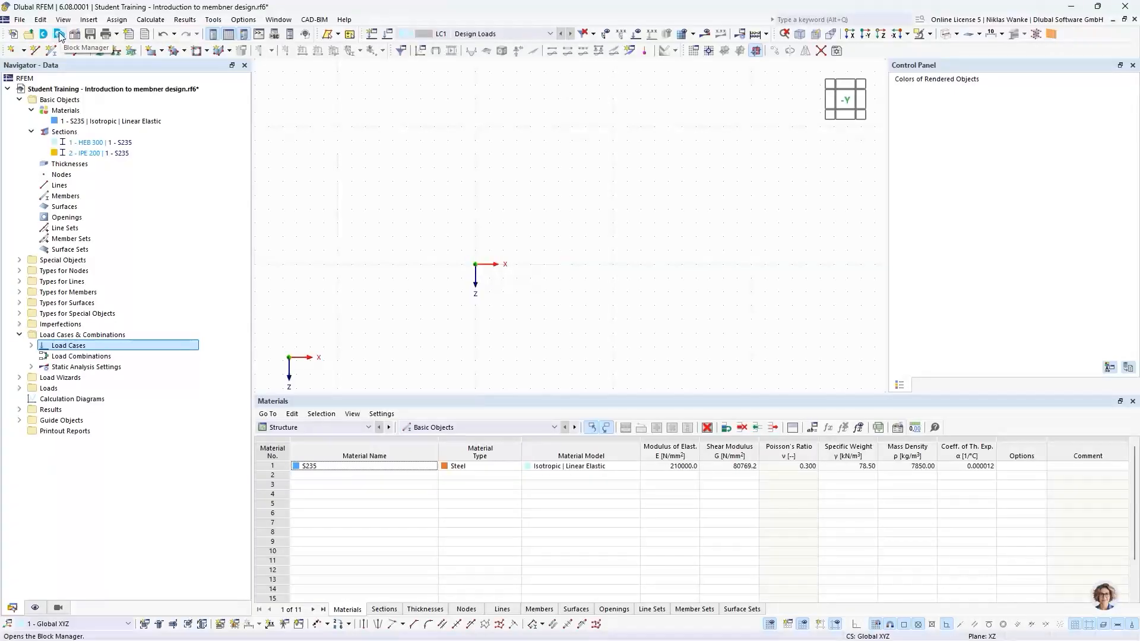
Open the Block Manager and browse the block categories, including the steel and aluminium bridge blocks.
click(62, 38)
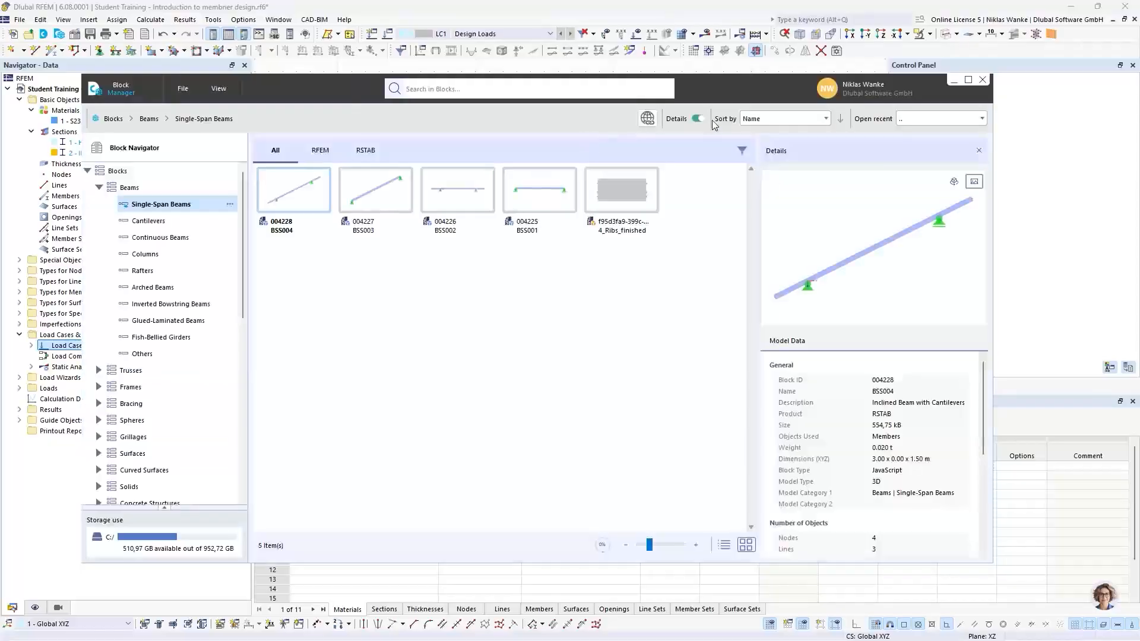
drag(715, 88, 778, 72)
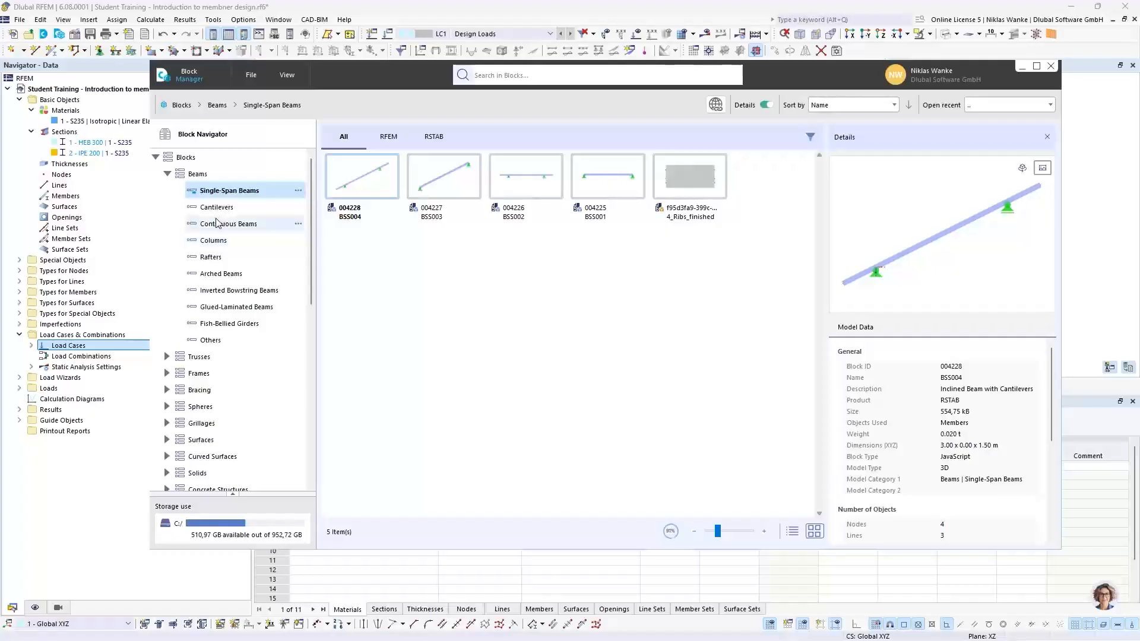
click(167, 174)
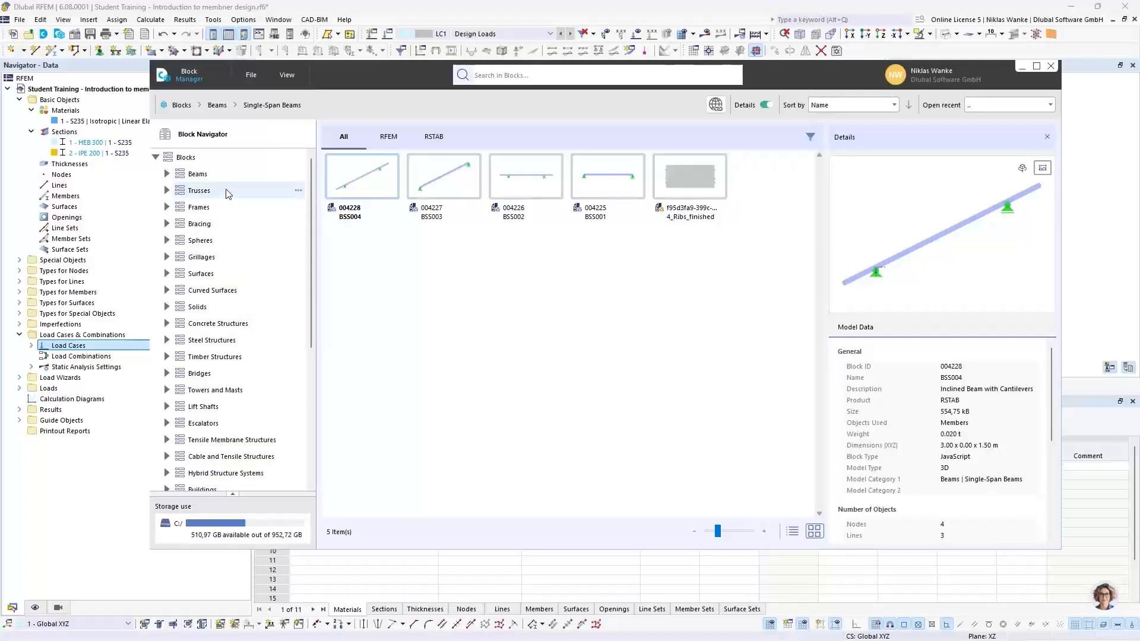
click(168, 373)
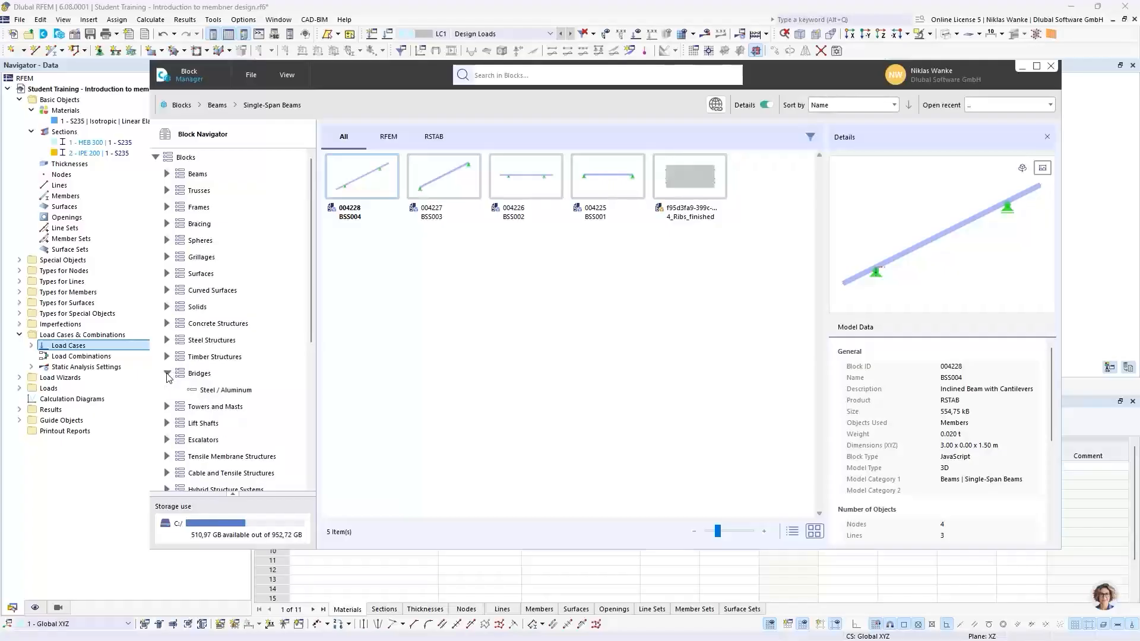
click(230, 392)
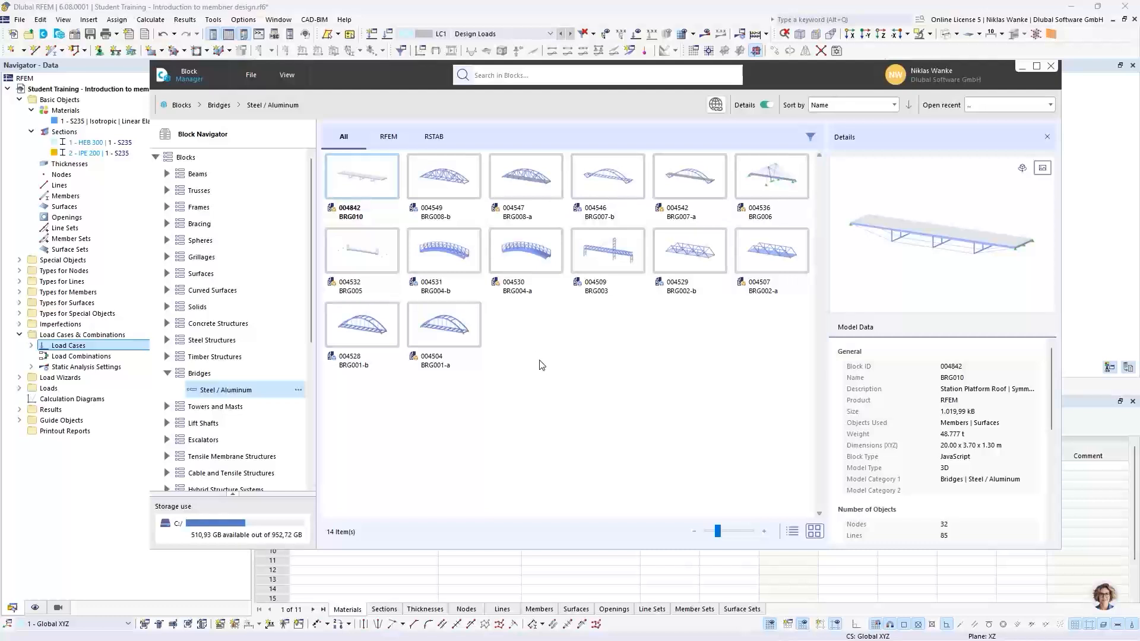
click(449, 330)
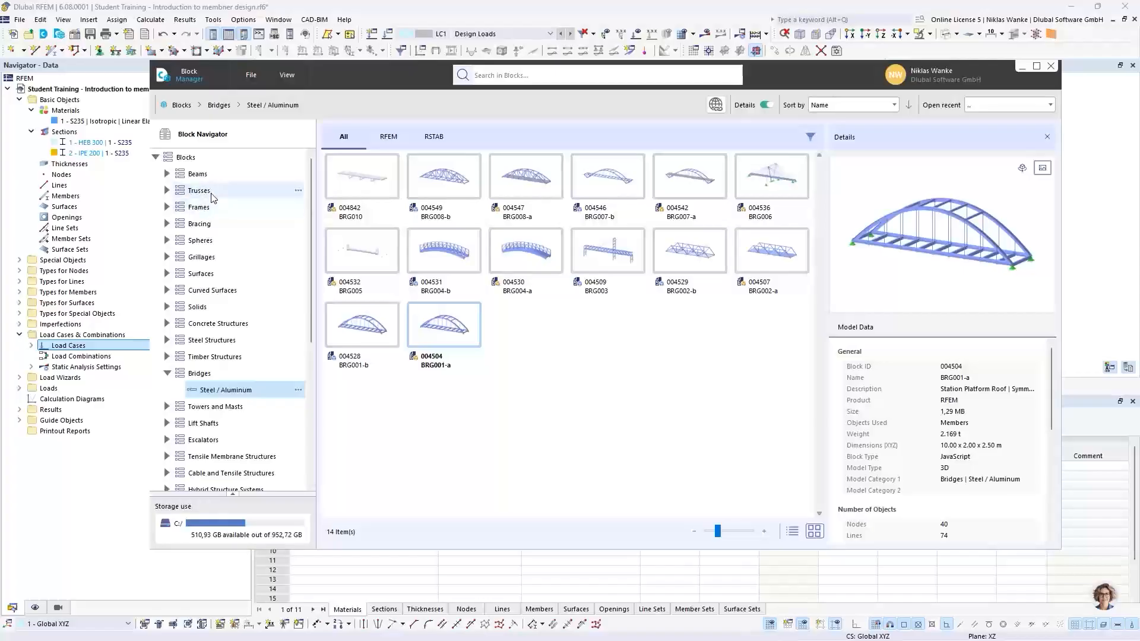
Insert the 2D truss block FT001-a from the Trusses category, accepting the change of model type to 3D.
click(167, 190)
click(233, 196)
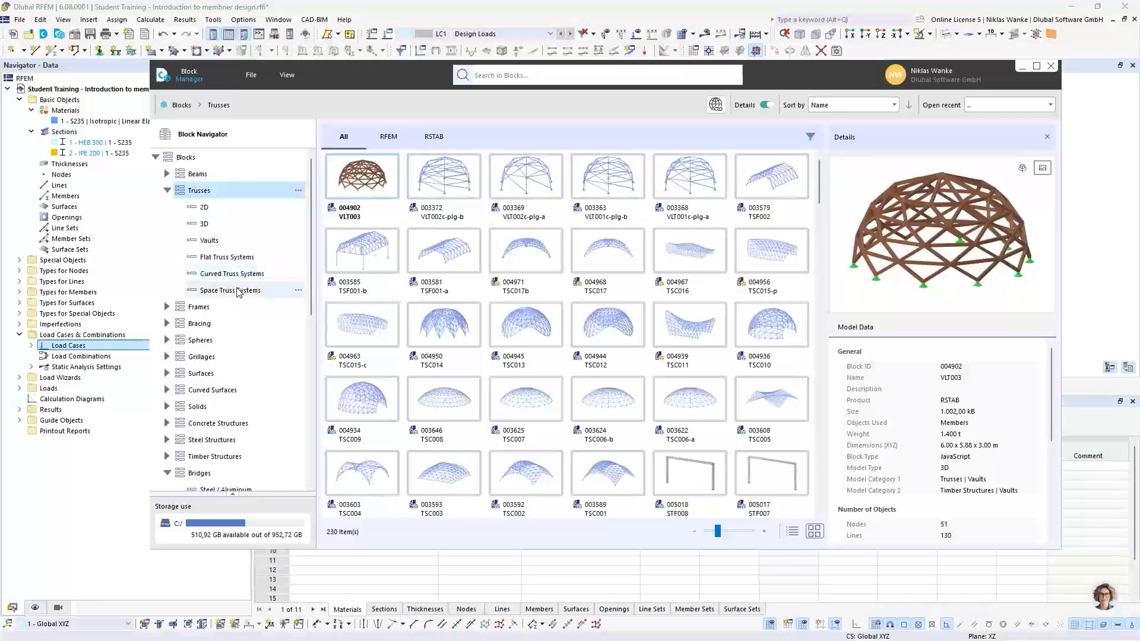
click(234, 210)
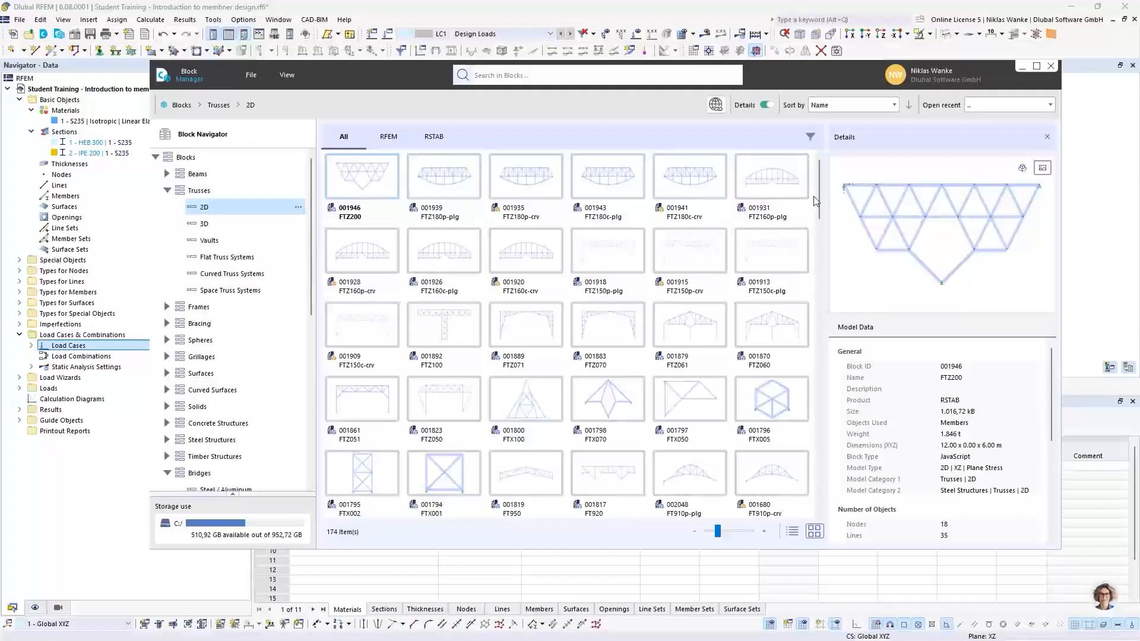
drag(818, 184, 817, 482)
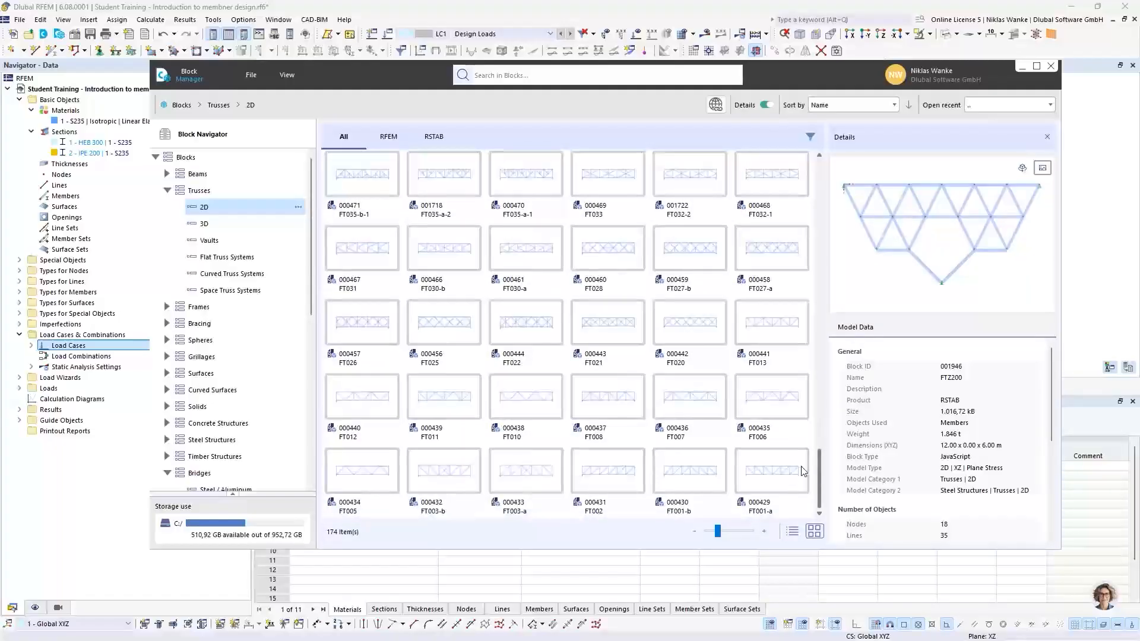
click(770, 474)
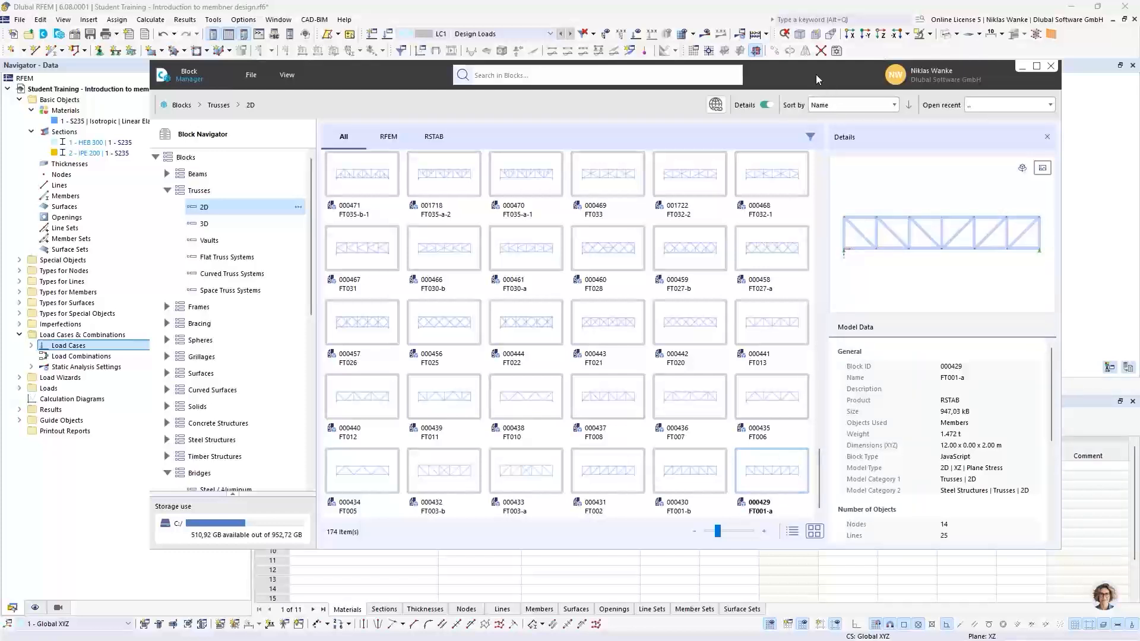
drag(816, 74, 851, 58)
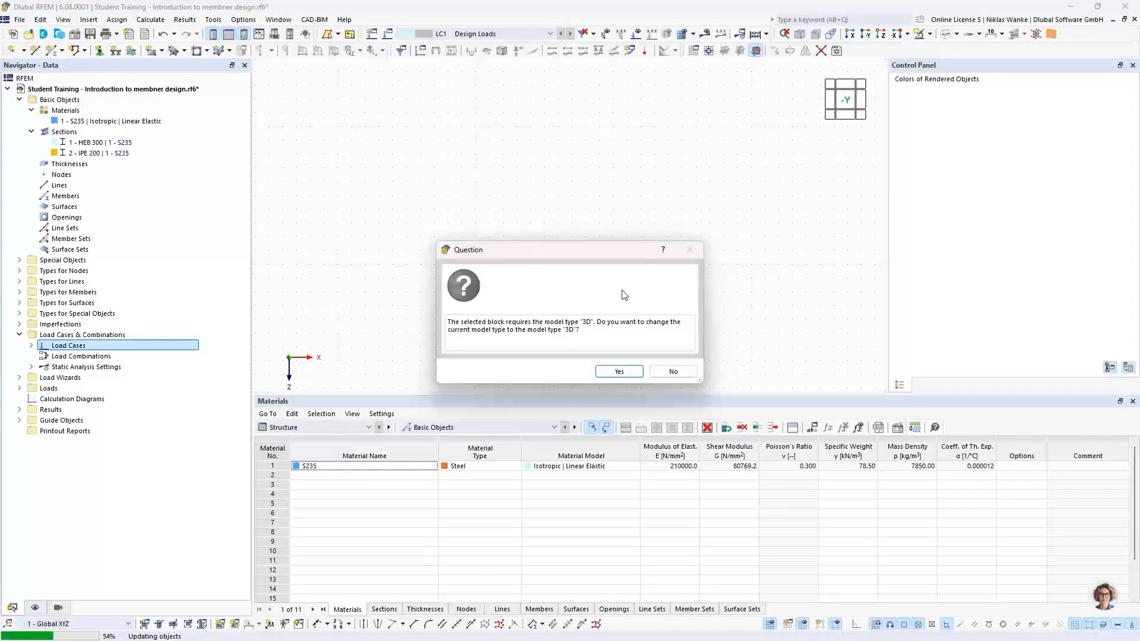
mouse_move(533, 249)
mouse_down()
mouse_move(545, 239)
mouse_move(548, 260)
mouse_up()
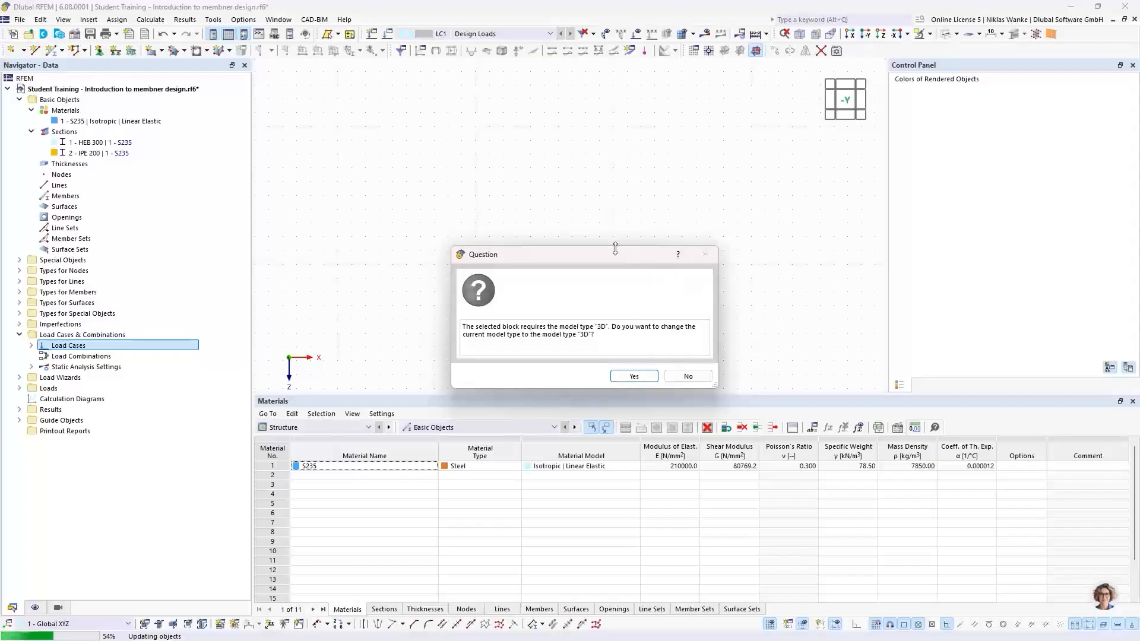
drag(594, 253, 605, 251)
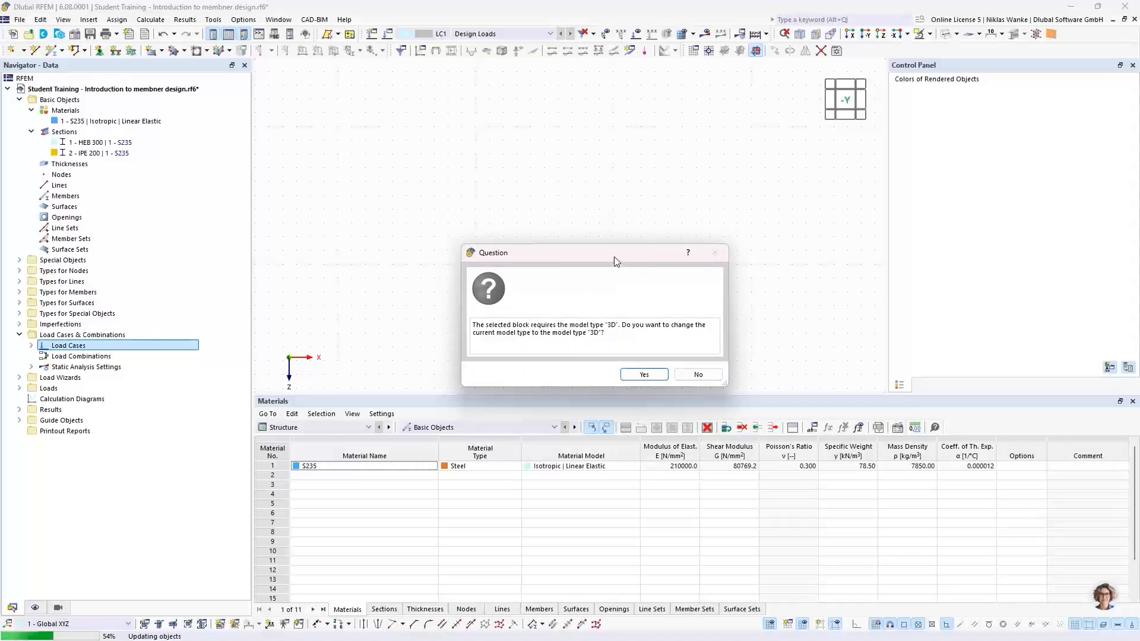
mouse_move(612, 257)
mouse_down()
mouse_move(613, 267)
mouse_move(614, 251)
mouse_move(614, 264)
mouse_move(597, 255)
mouse_up()
click(617, 373)
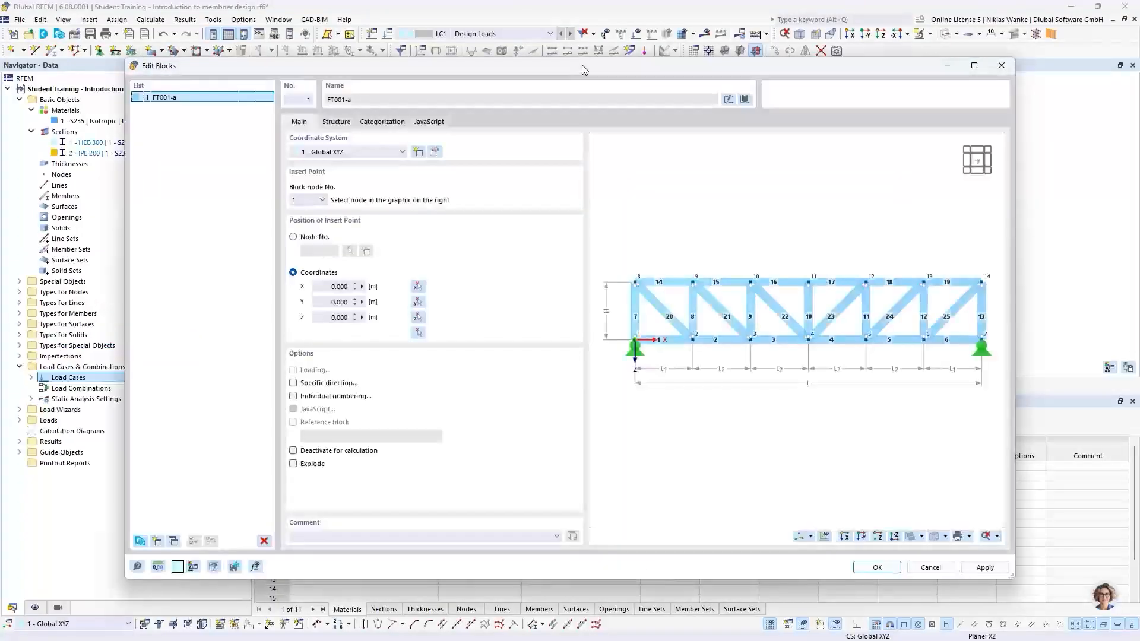
Set the truss block's outer and inner bay lengths to 3 m each.
mouse_move(582, 70)
mouse_down()
mouse_move(646, 50)
mouse_move(581, 76)
mouse_move(647, 62)
mouse_move(615, 85)
mouse_move(575, 96)
mouse_move(578, 84)
mouse_up()
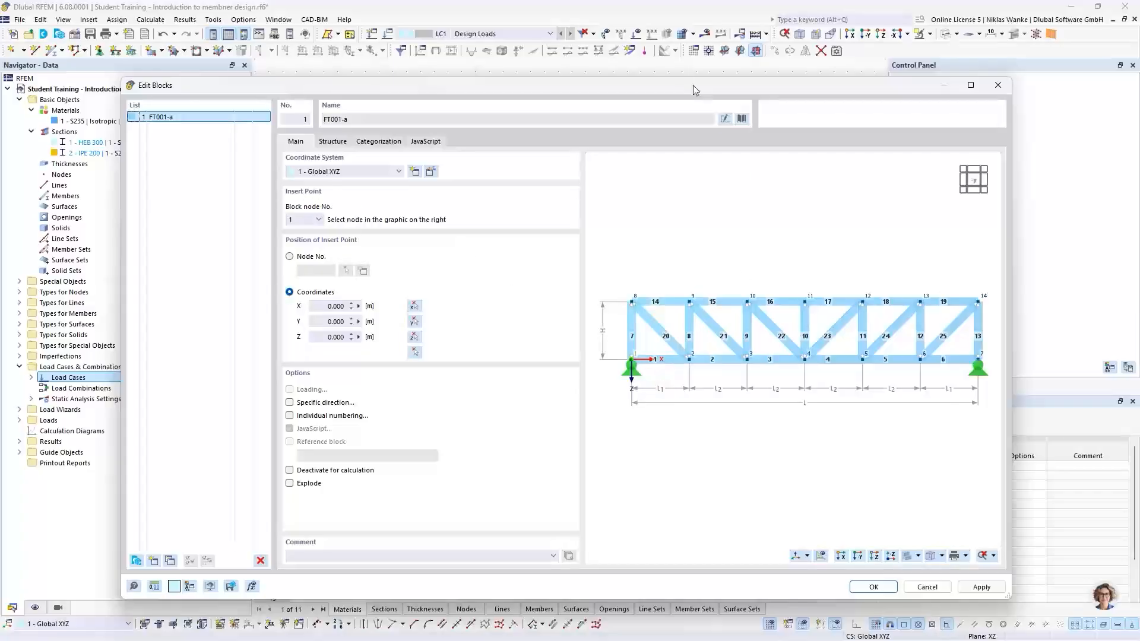
drag(675, 89, 680, 352)
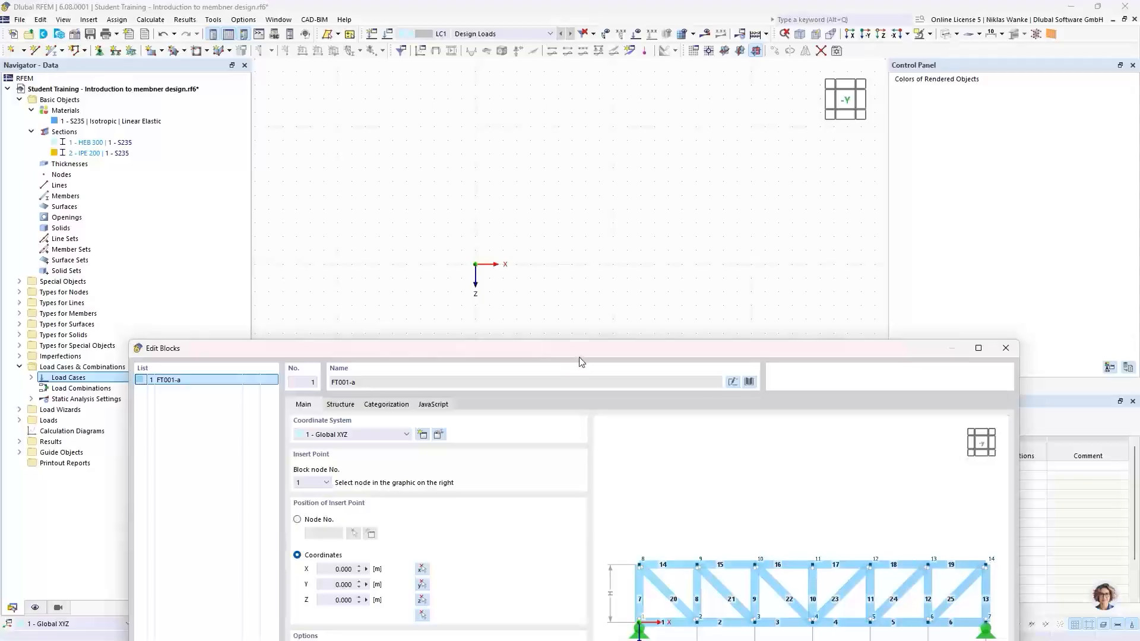
drag(579, 361, 593, 91)
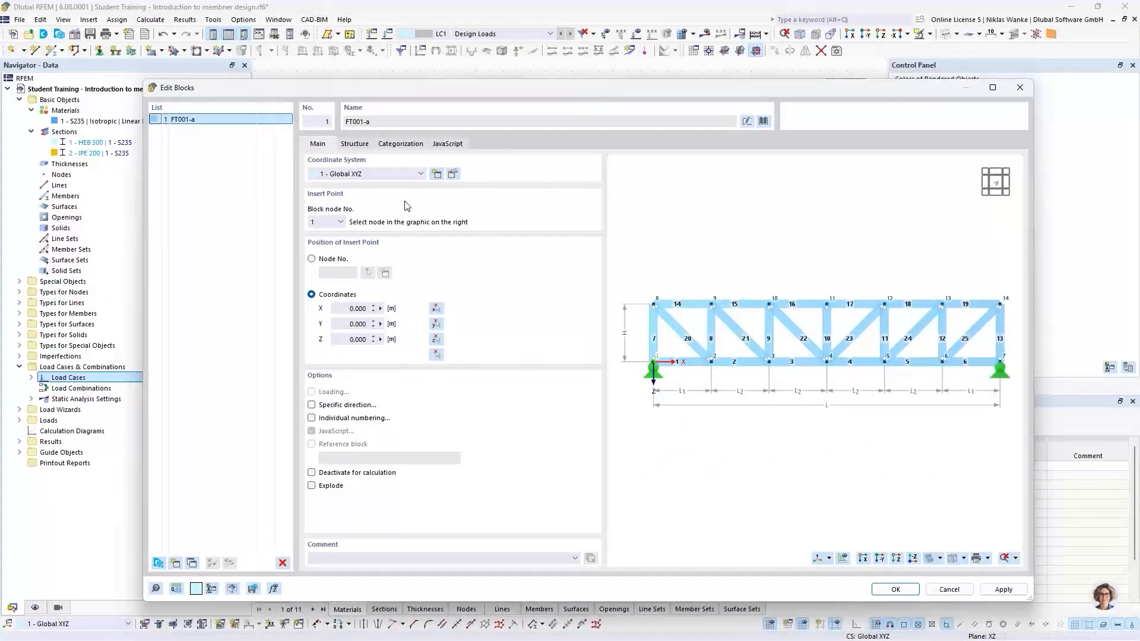
click(355, 145)
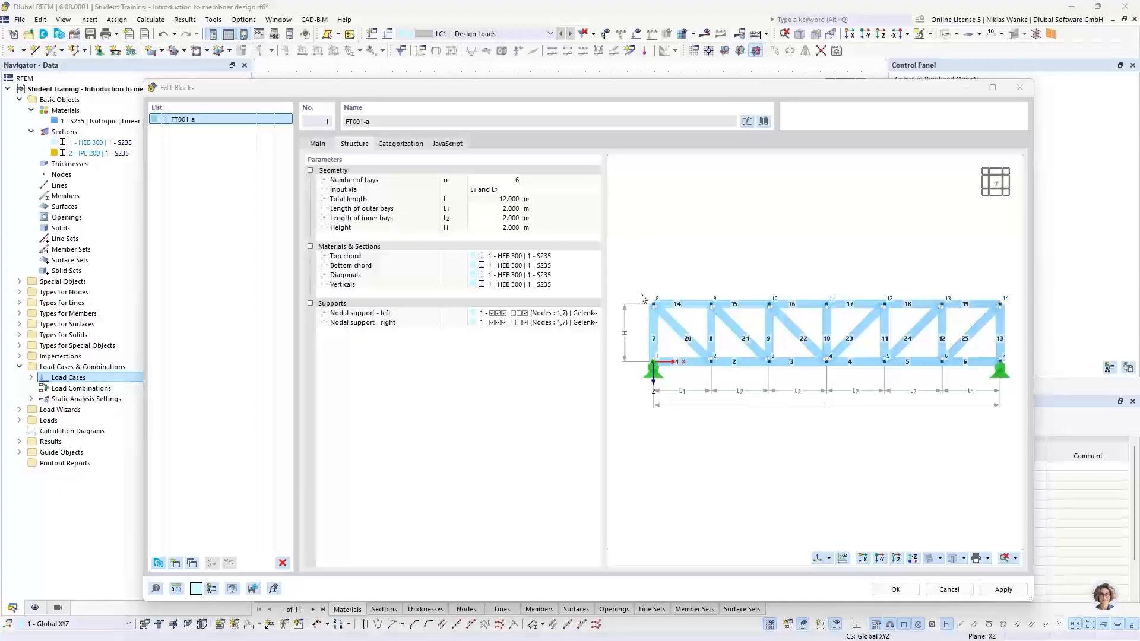
click(490, 209)
text(3)
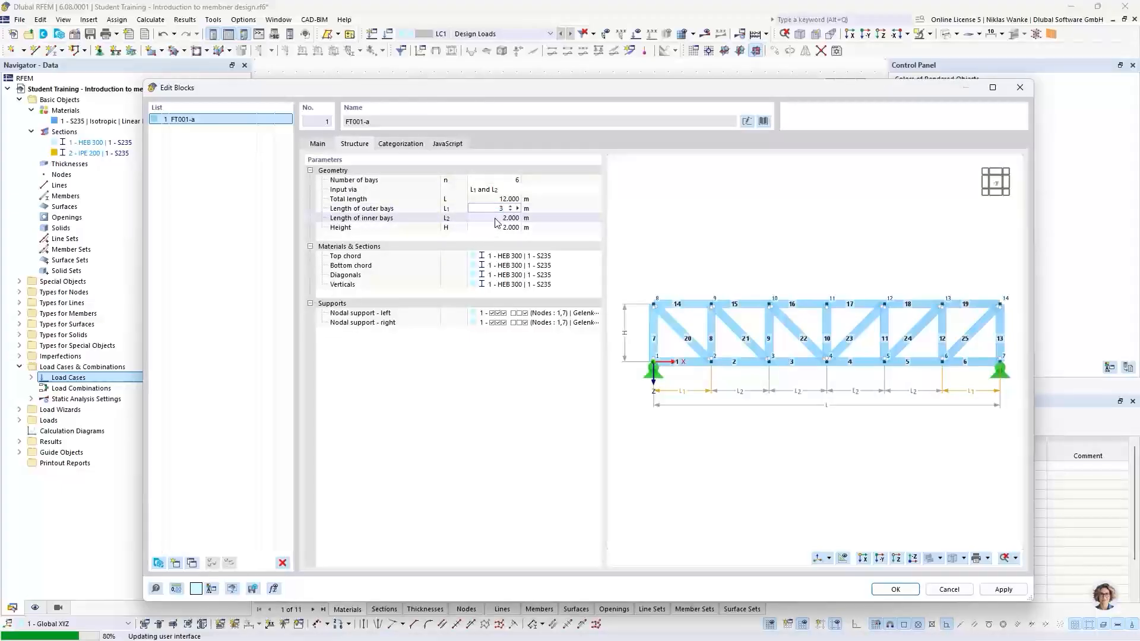
click(498, 221)
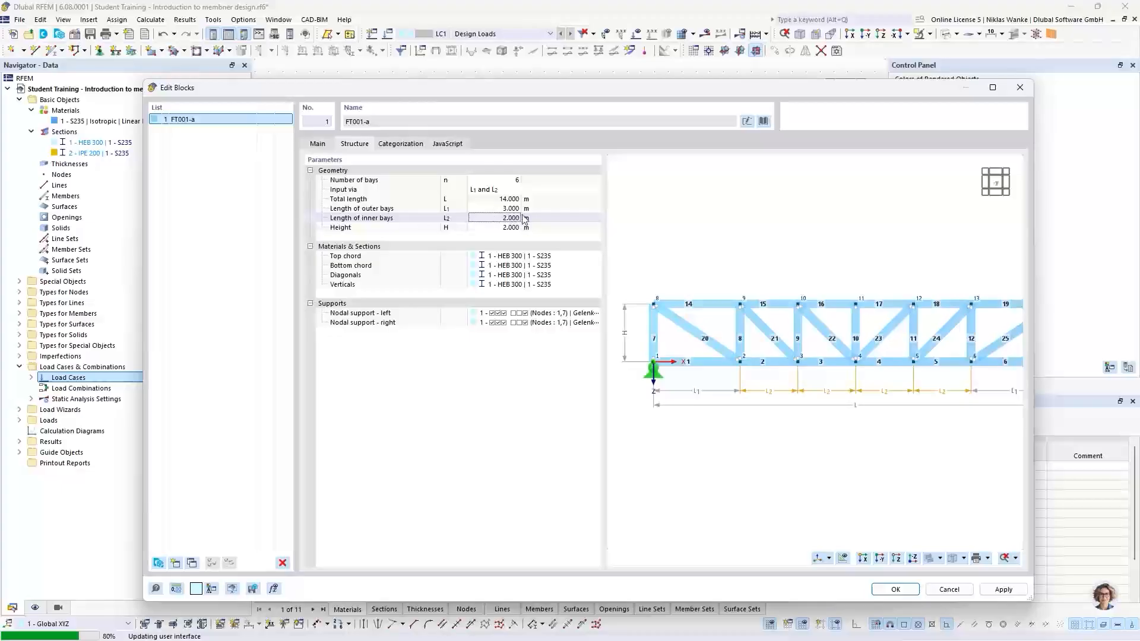
text(3)
key(Return)
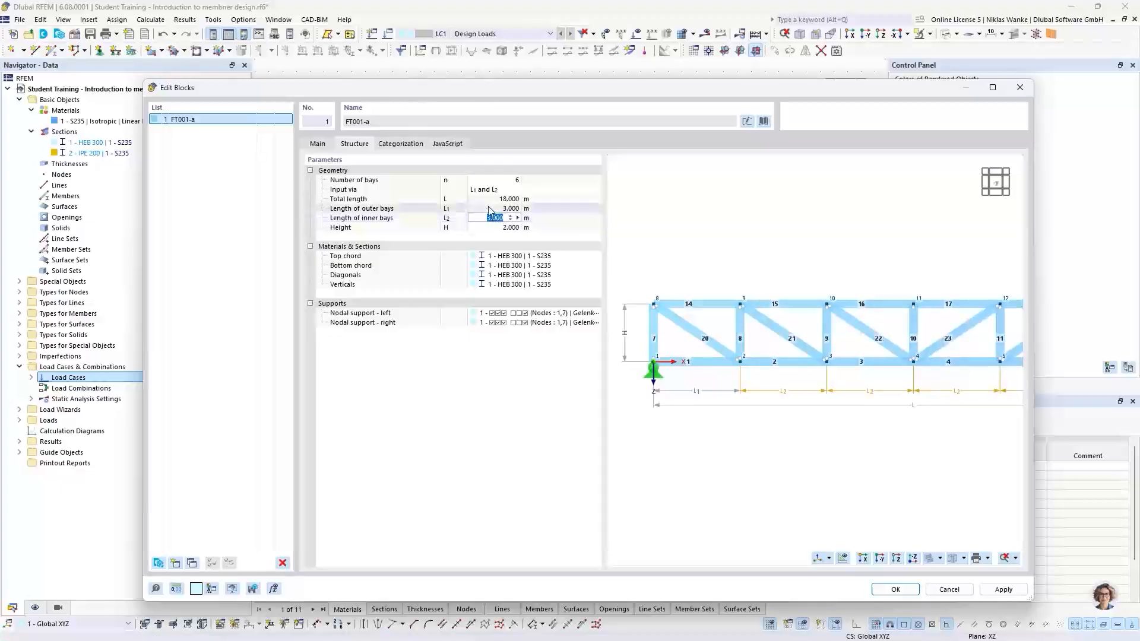
click(490, 210)
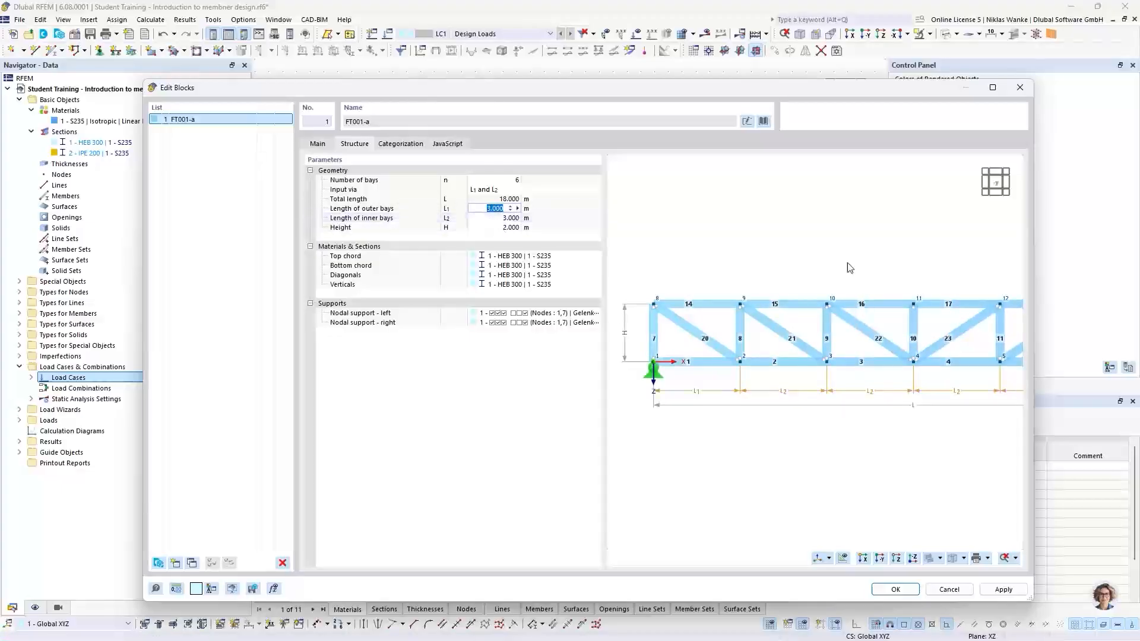
key(Return)
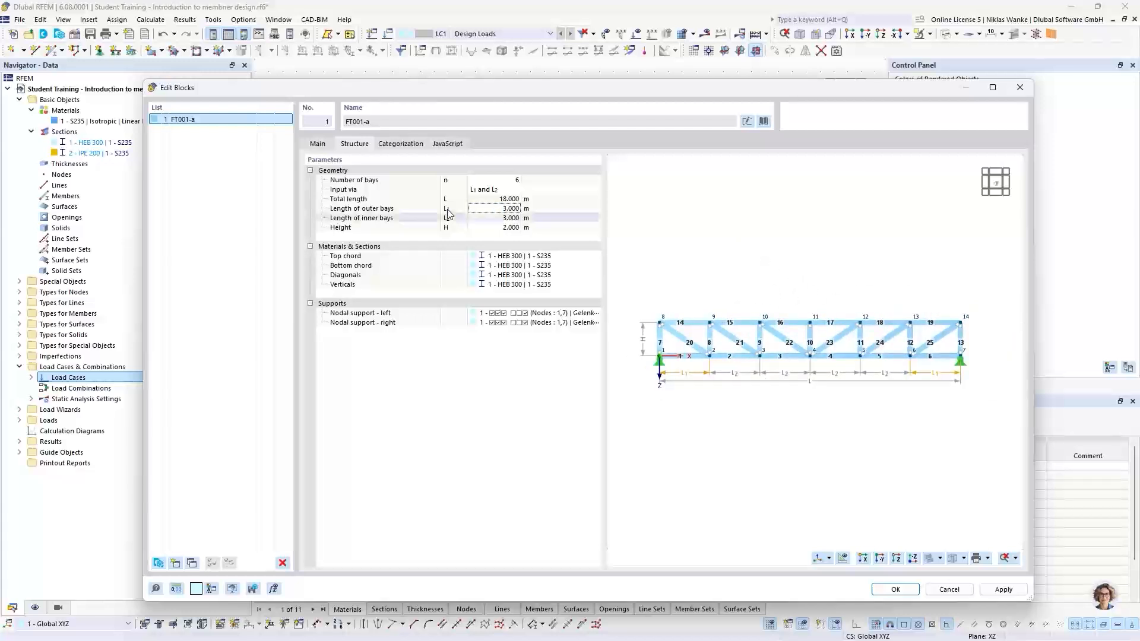
Set the truss block's height to 2.5 m.
double_click(491, 227)
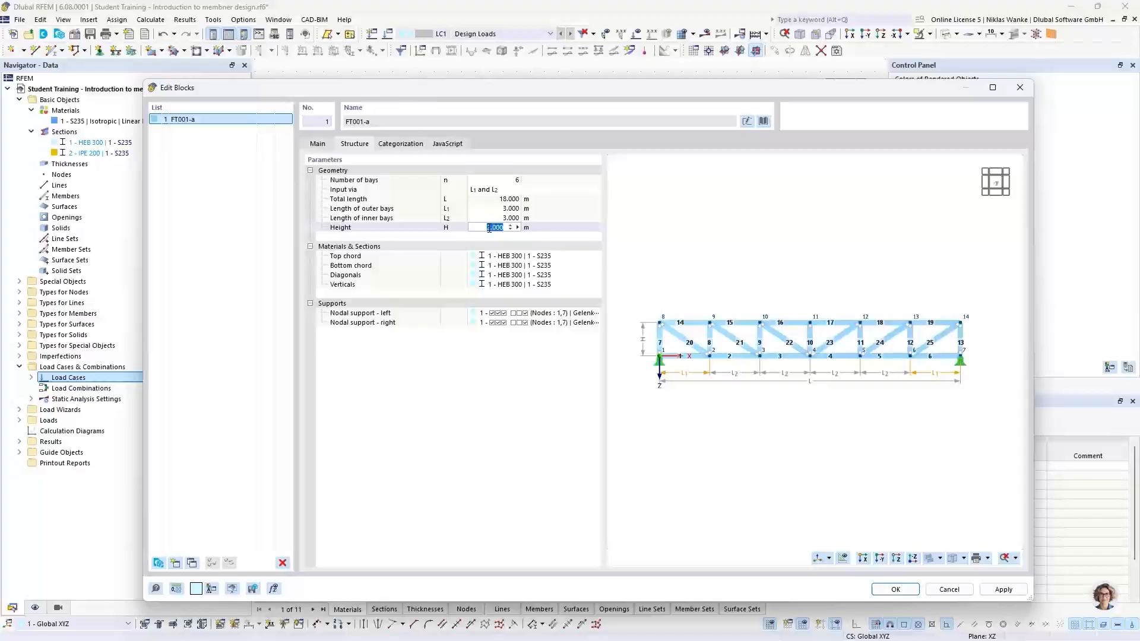
text(2,)
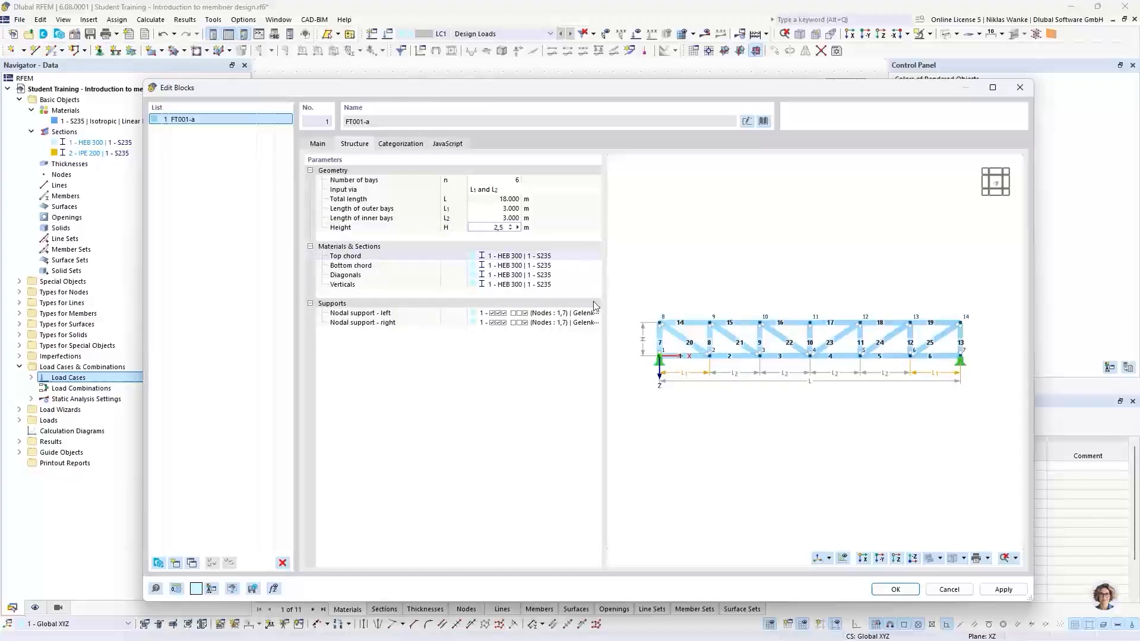
text(5)
key(Return)
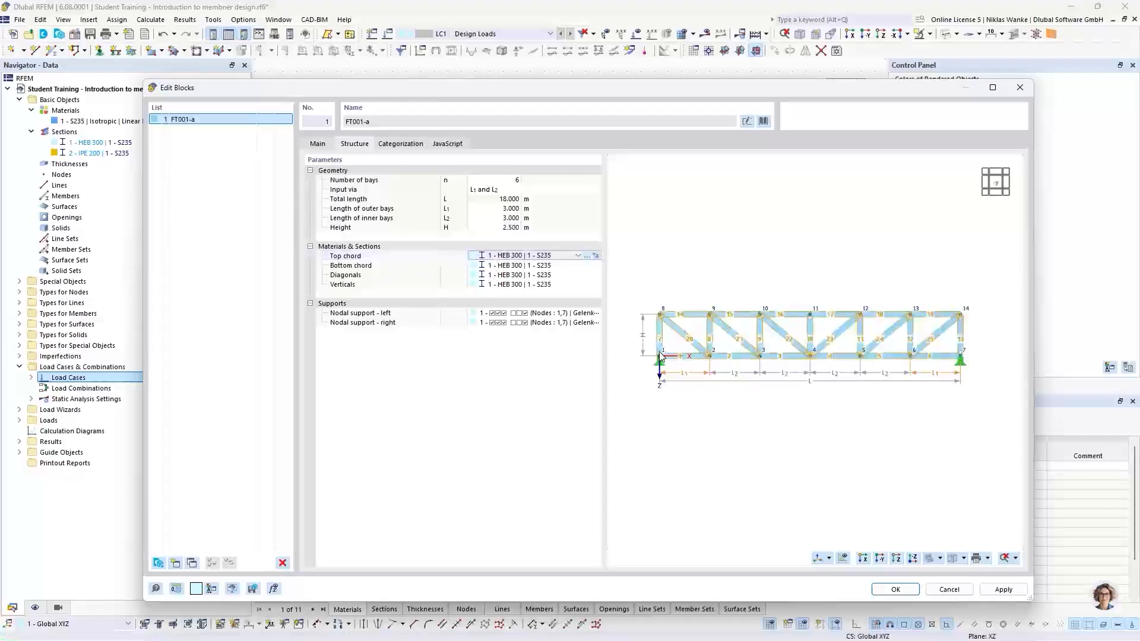
click(712, 241)
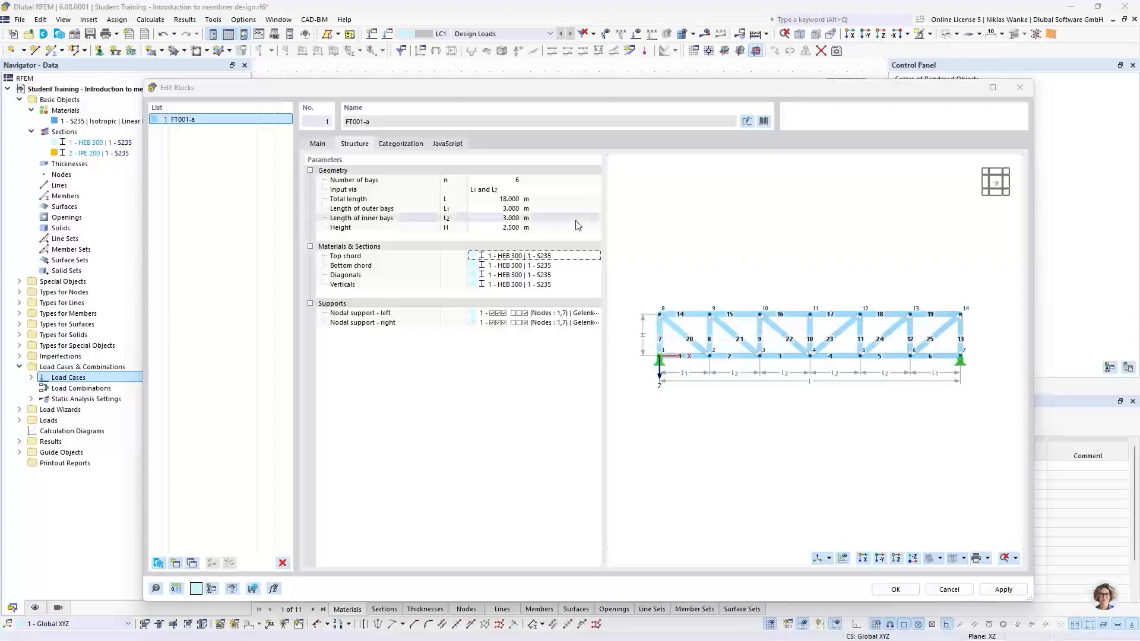
Create a new HEA 300 | DIN 1025-3:1994-03 | Ferona section and assign it to the truss top chord.
click(546, 256)
click(577, 256)
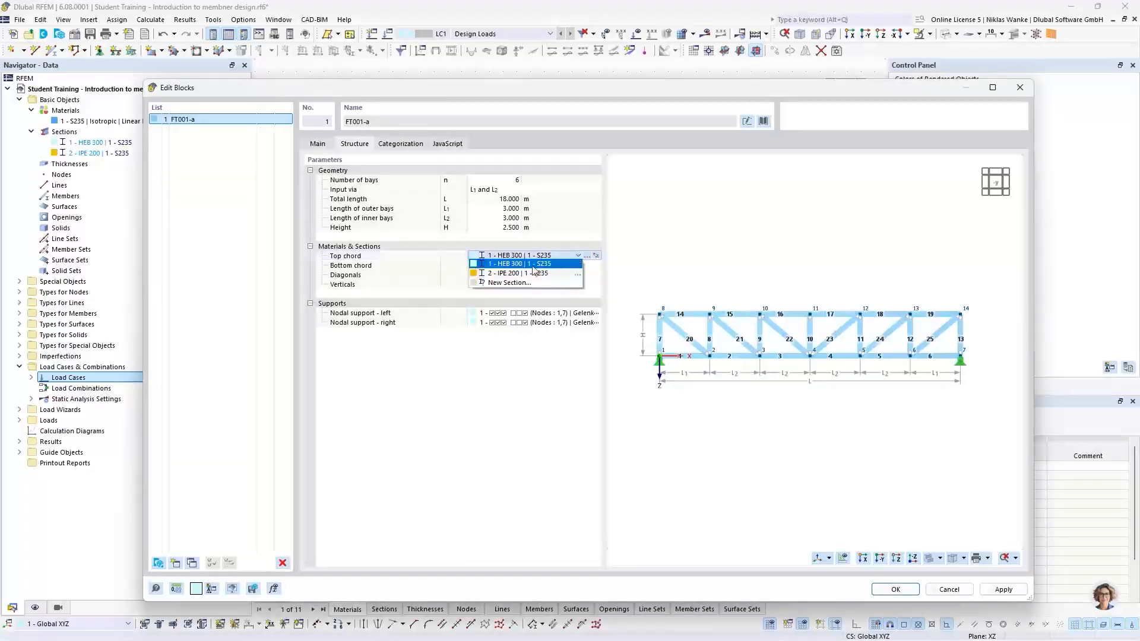
click(512, 283)
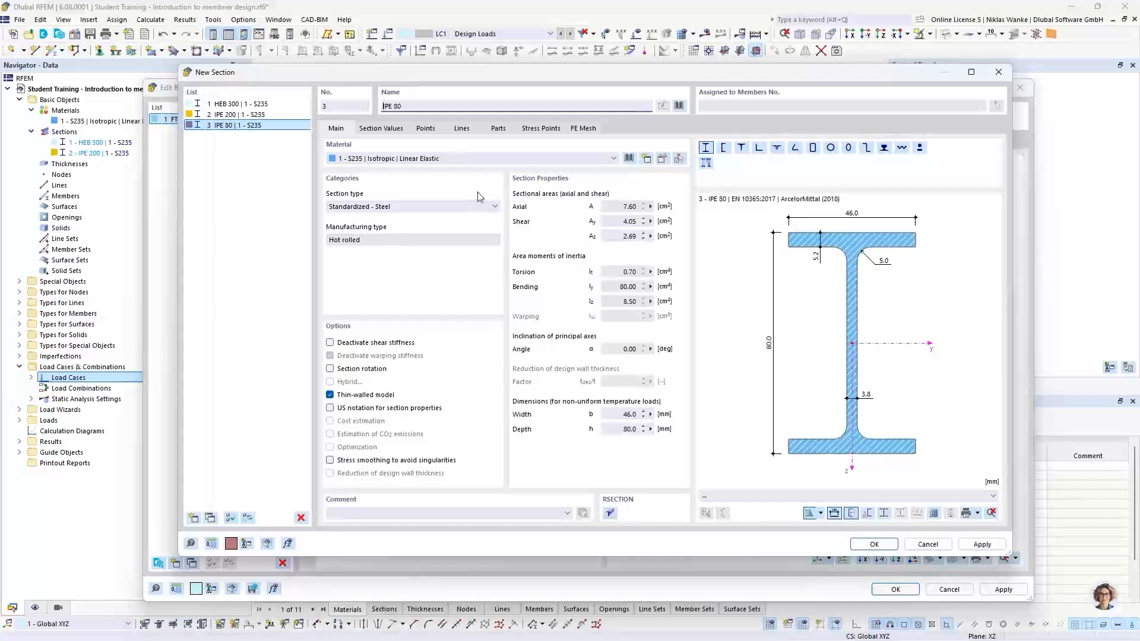
click(419, 112)
key(BackSpace)
key(BackSpace)
key(BackSpace)
key(BackSpace)
key(BackSpace)
key(BackSpace)
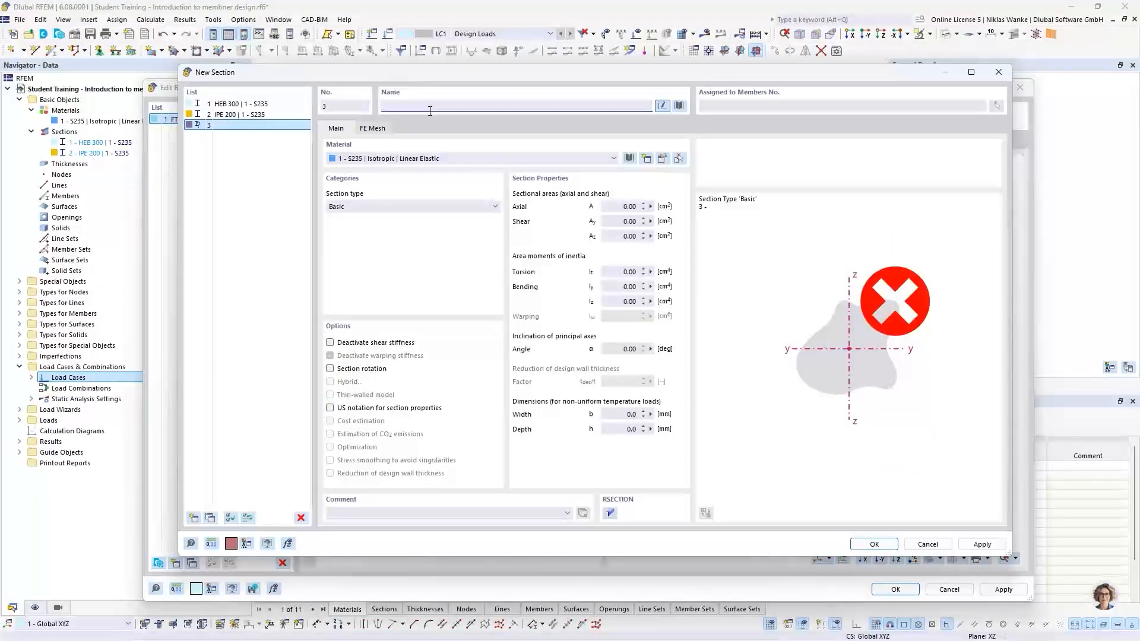
text(HEA)
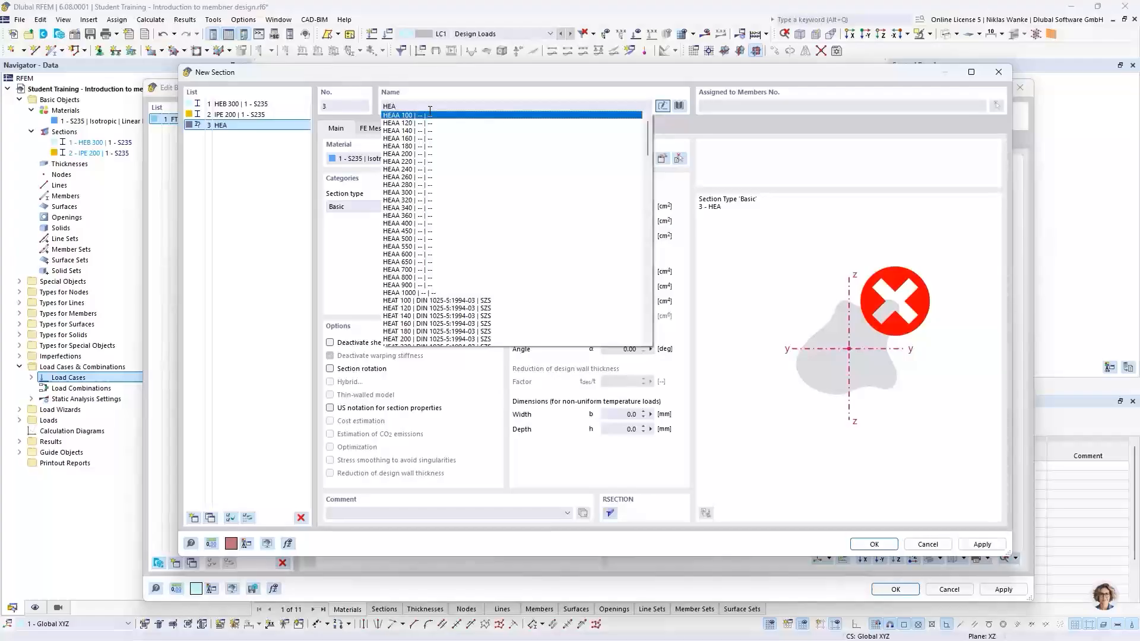
text( 300)
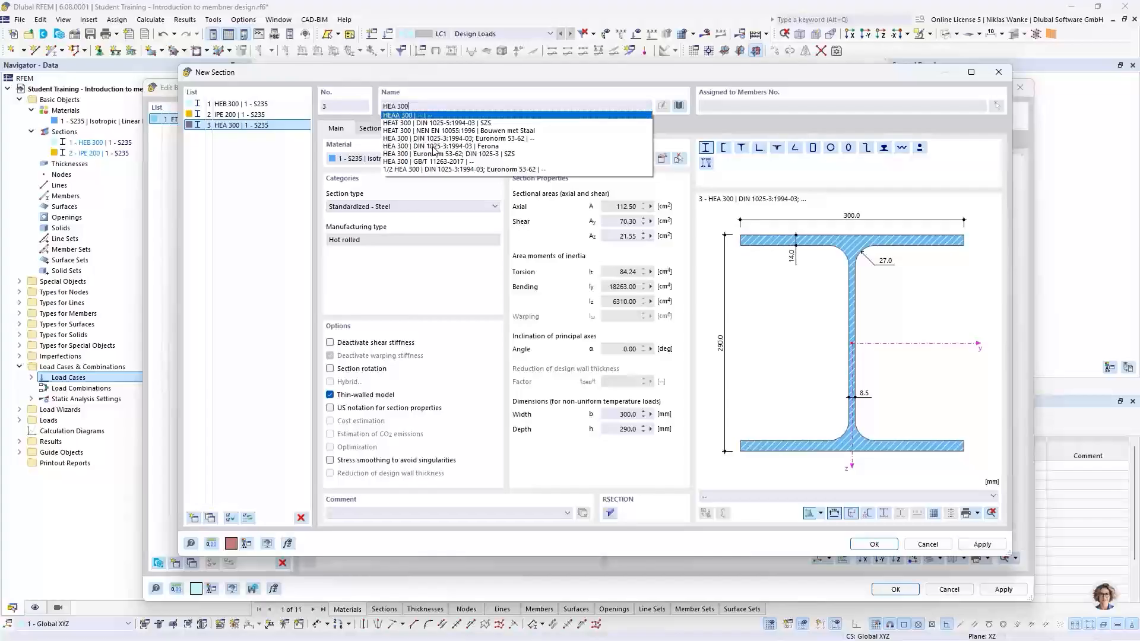
click(433, 146)
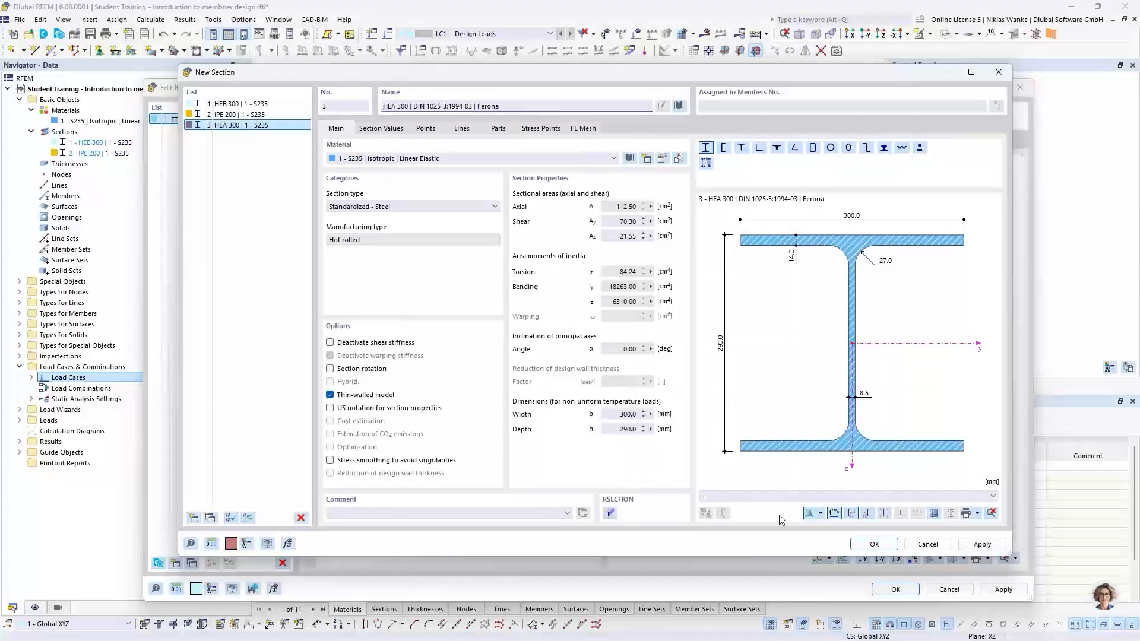
click(873, 544)
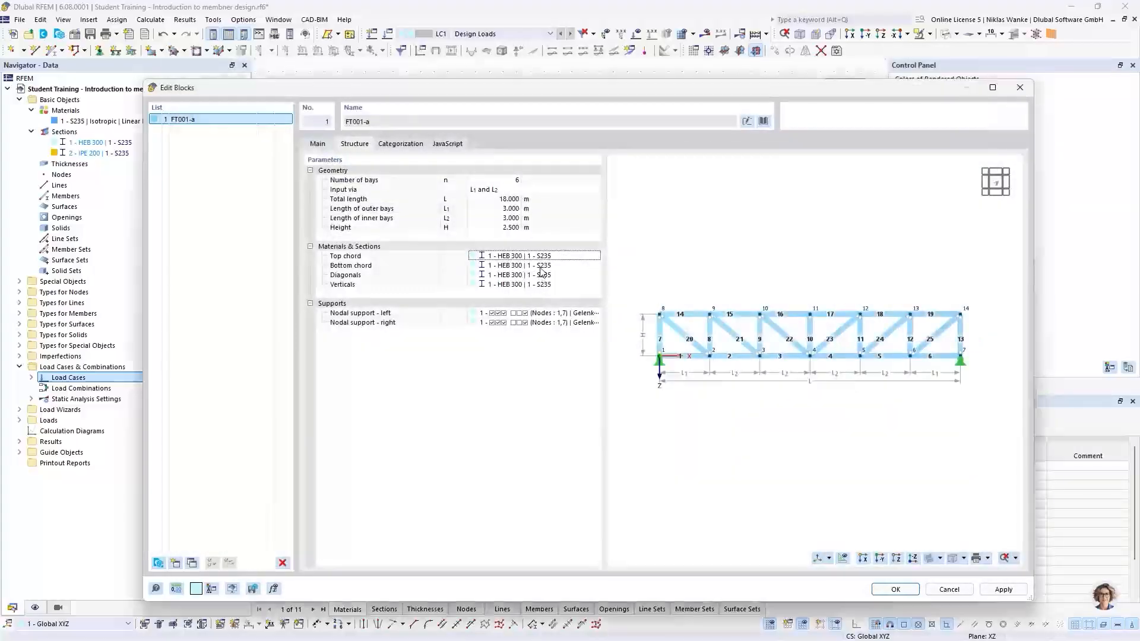
Assign the HEA 300 section to the truss bottom chord.
click(505, 266)
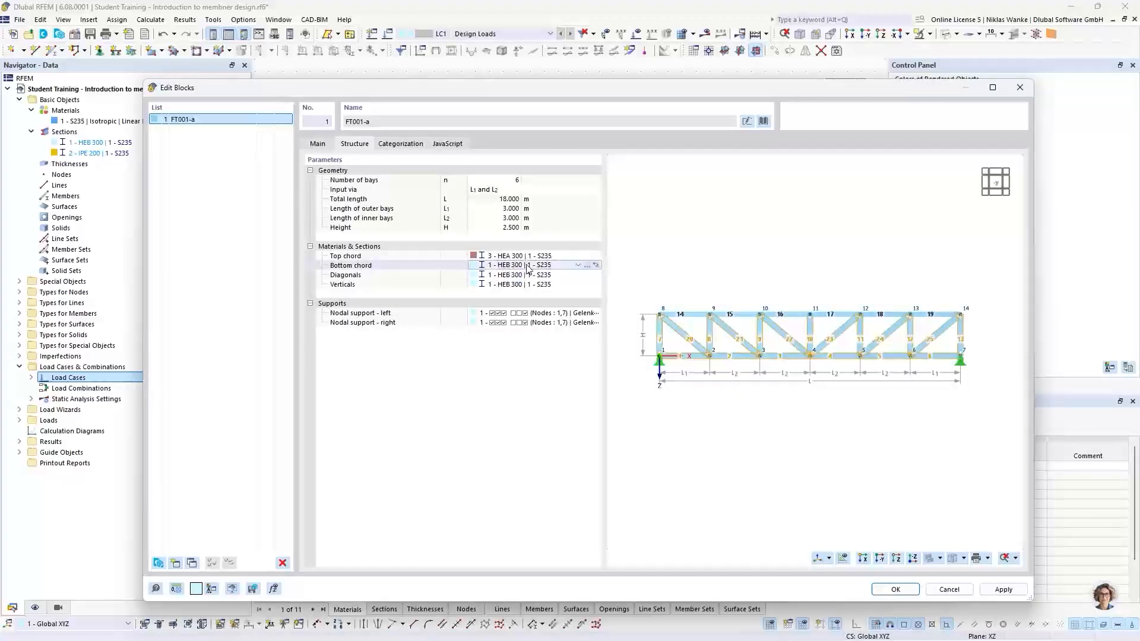
click(527, 267)
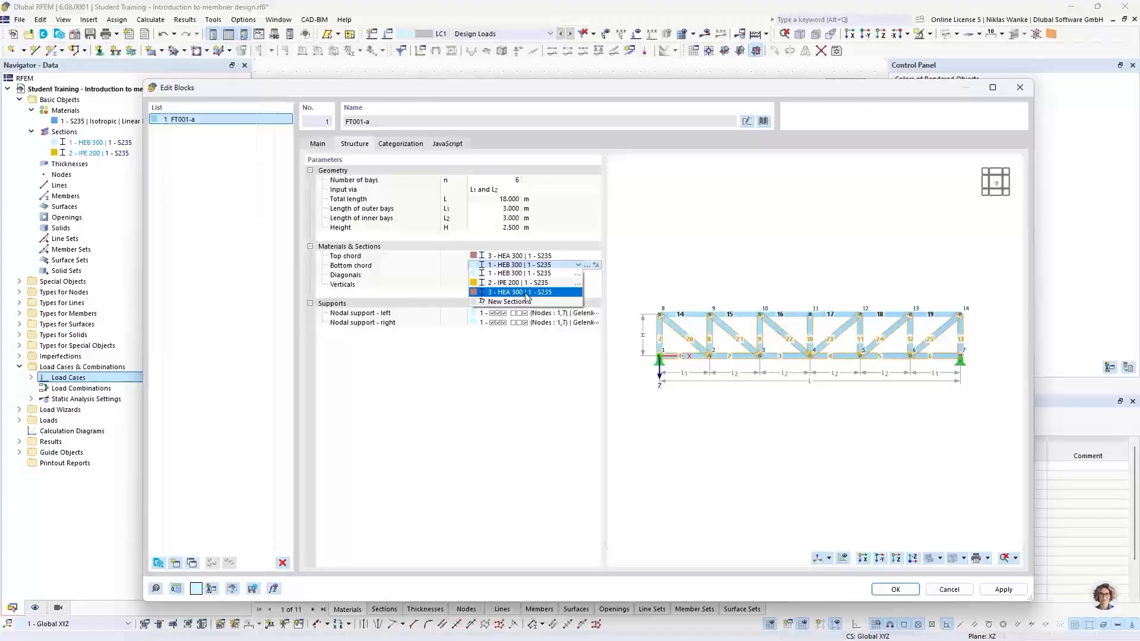
click(526, 292)
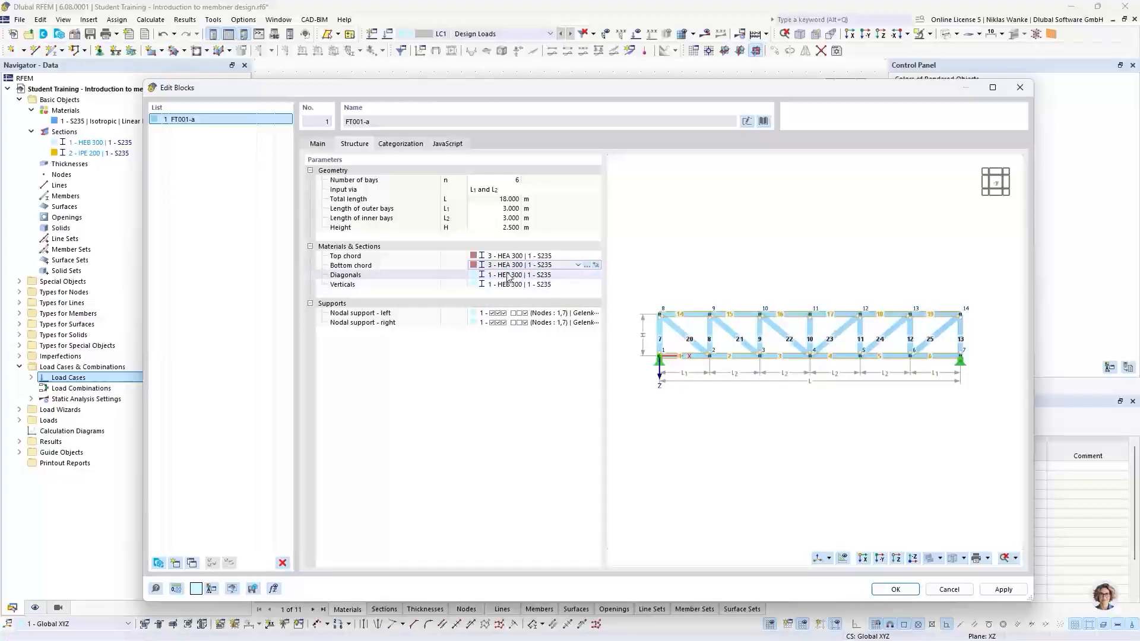
Create a new IPE 160 | -- | British Steel section and assign it to the truss diagonals.
click(543, 274)
click(578, 275)
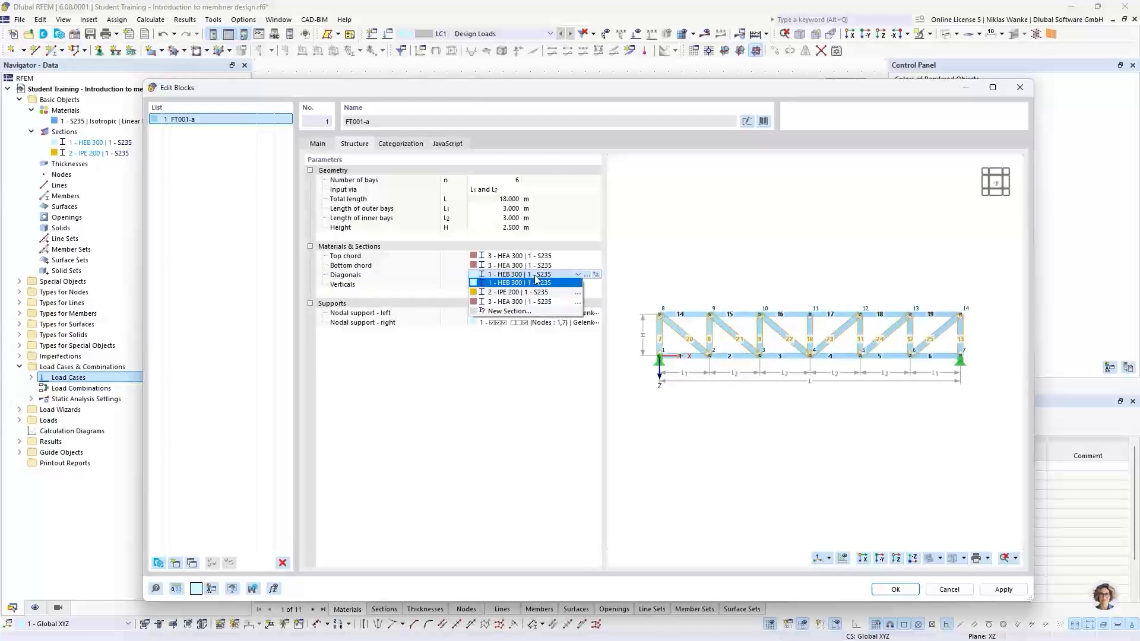
click(507, 311)
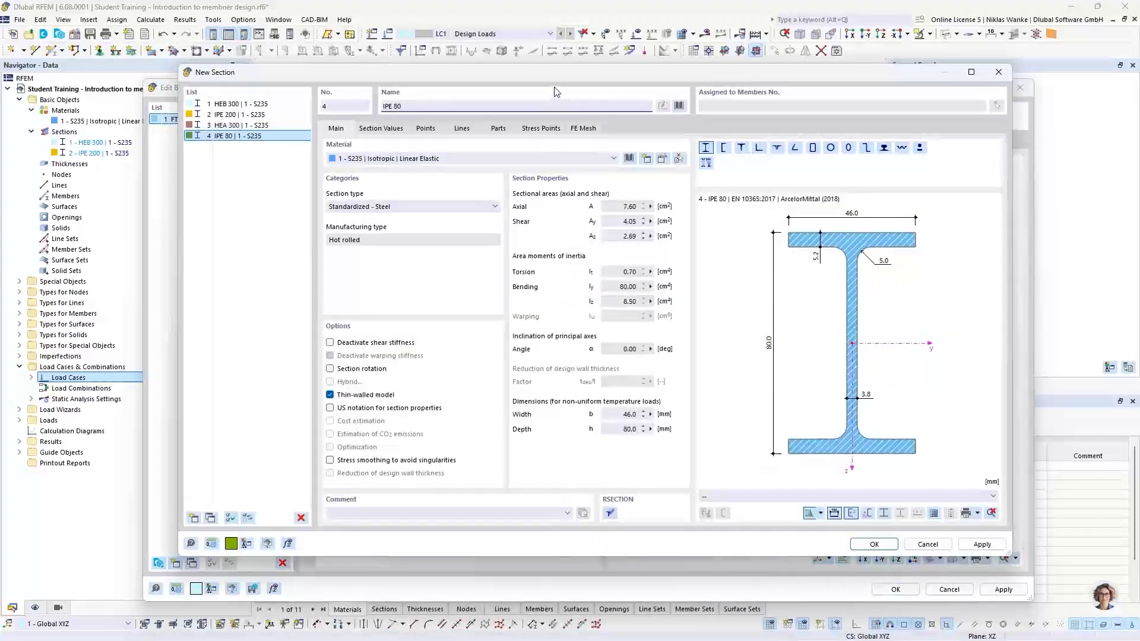
click(420, 105)
key(BackSpace)
key(BackSpace)
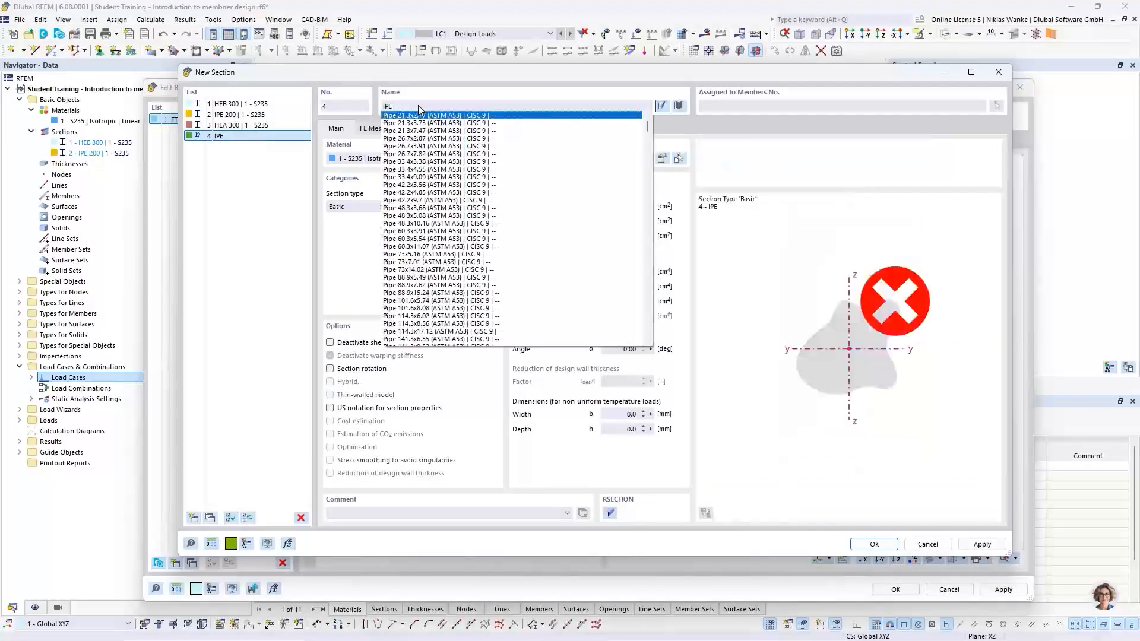
text(160)
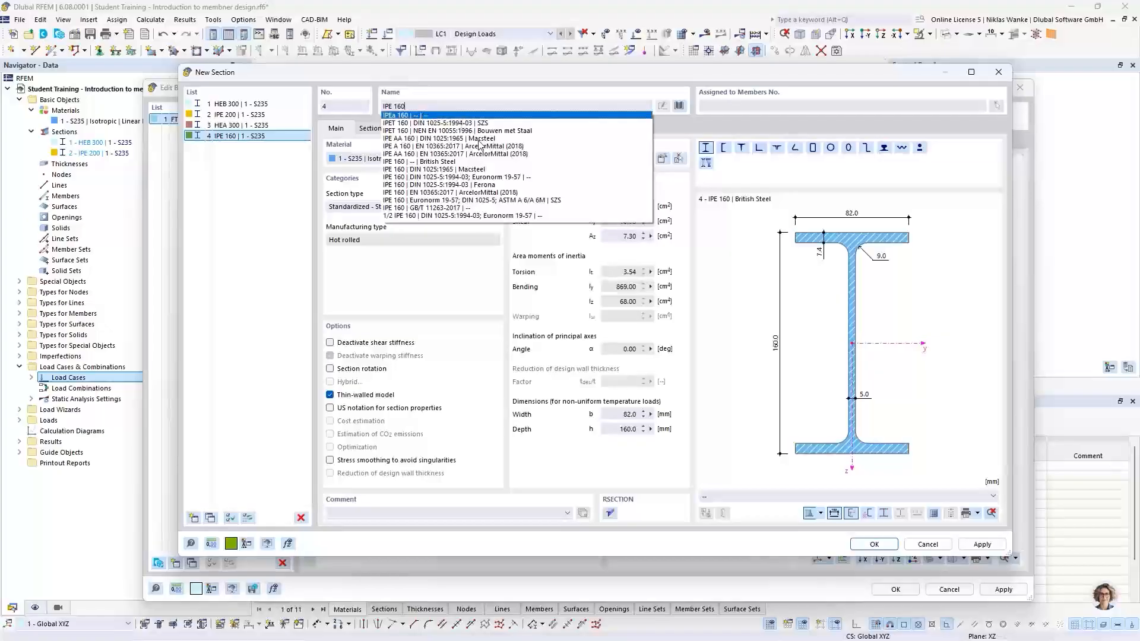
click(477, 177)
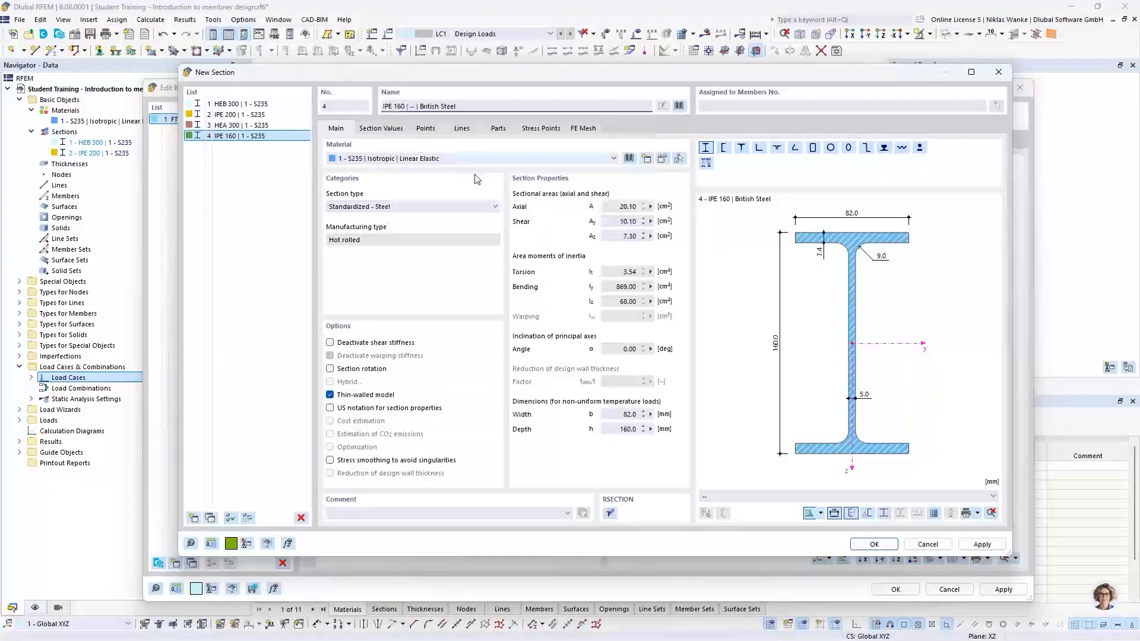
click(872, 544)
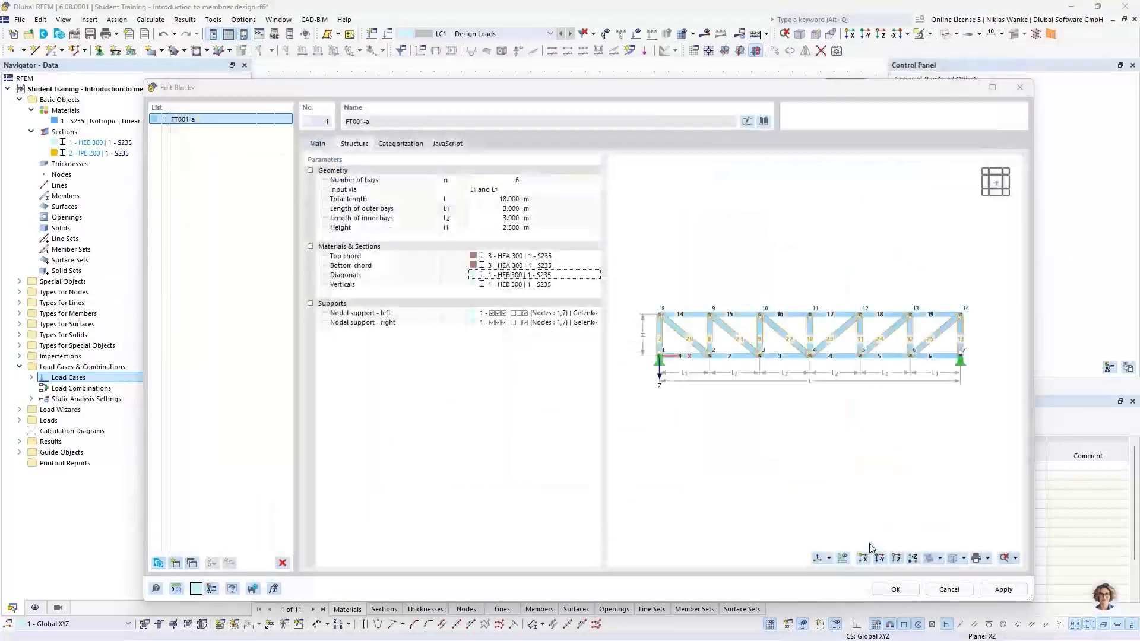
Create a new HEA 160 | DIN 1025-3:1994-03 | Ferona section and assign it to the truss verticals.
click(528, 284)
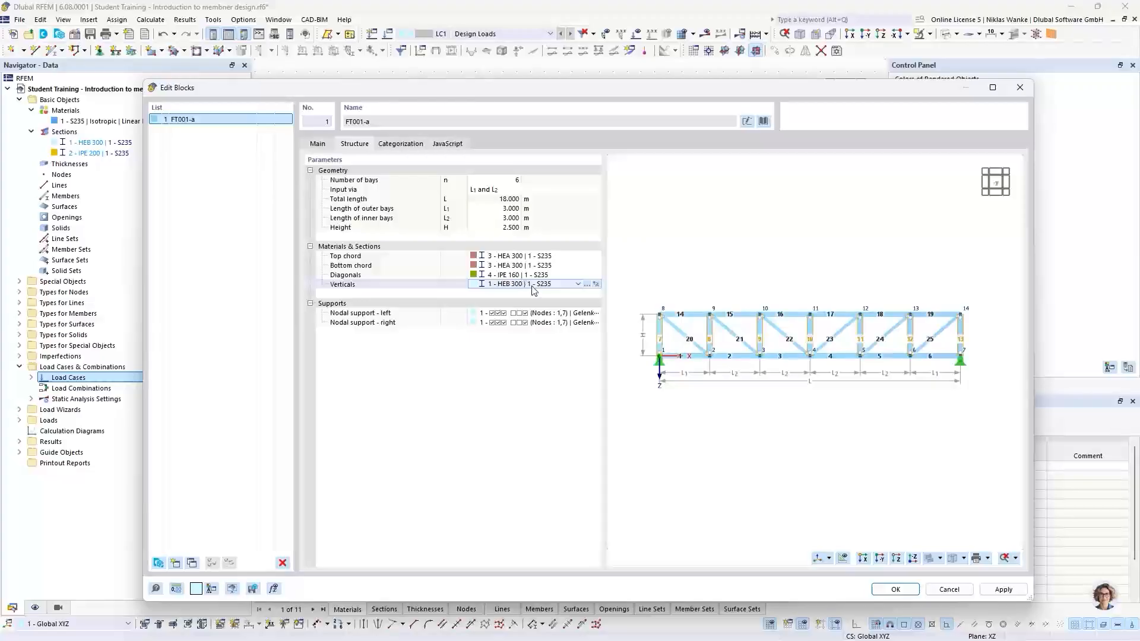
click(577, 284)
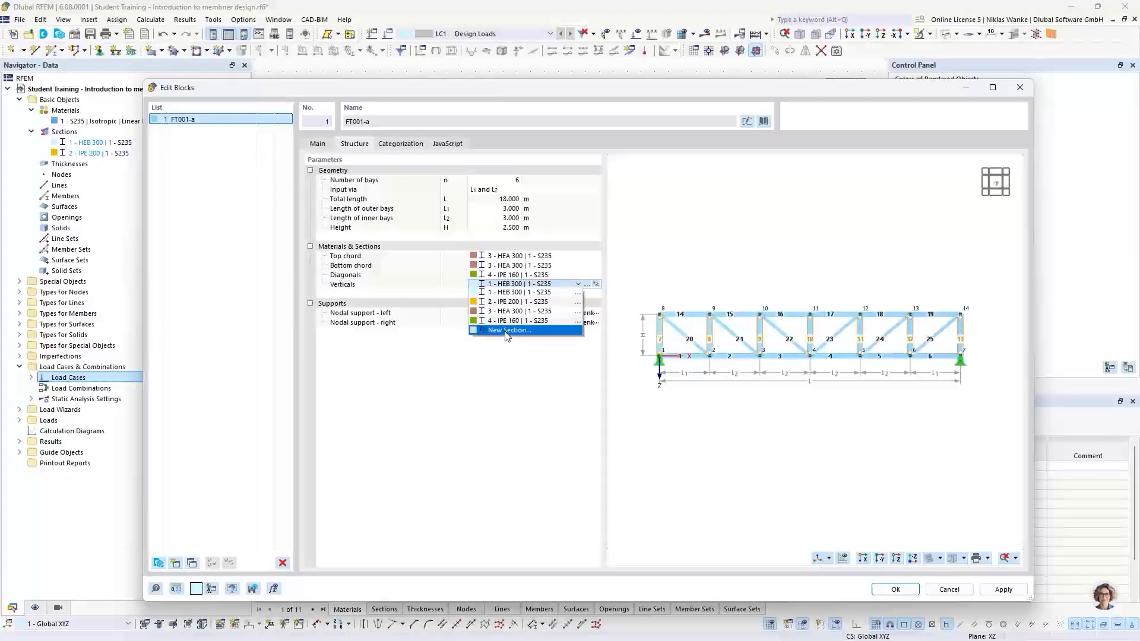
click(510, 331)
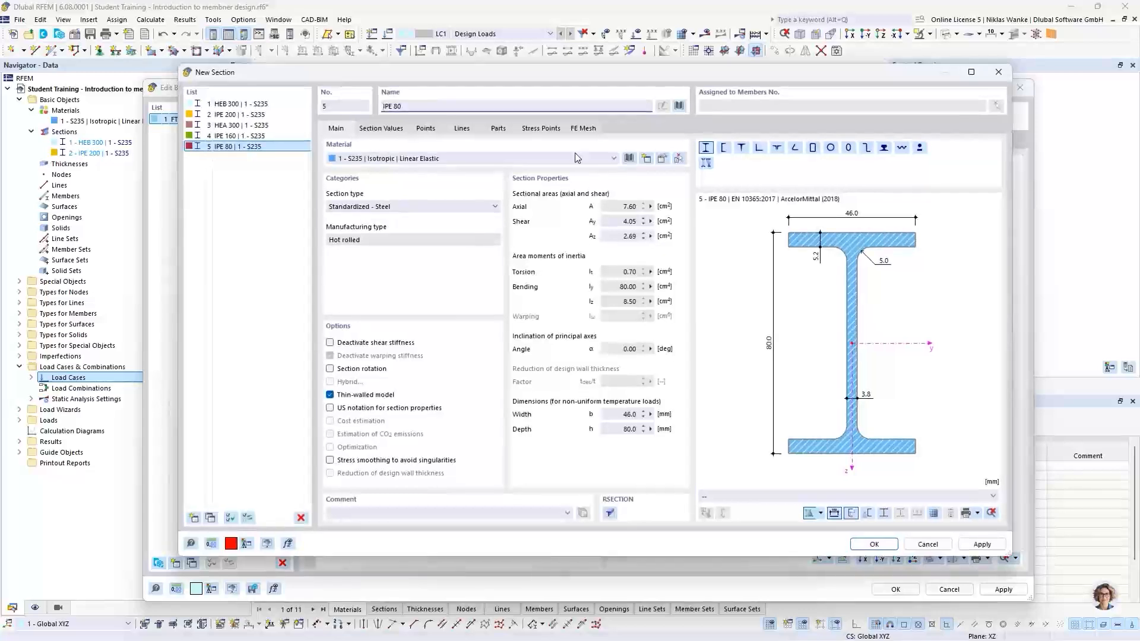
key(BackSpace)
key(BackSpace)
key(BackSpace)
key(BackSpace)
key(BackSpace)
key(BackSpace)
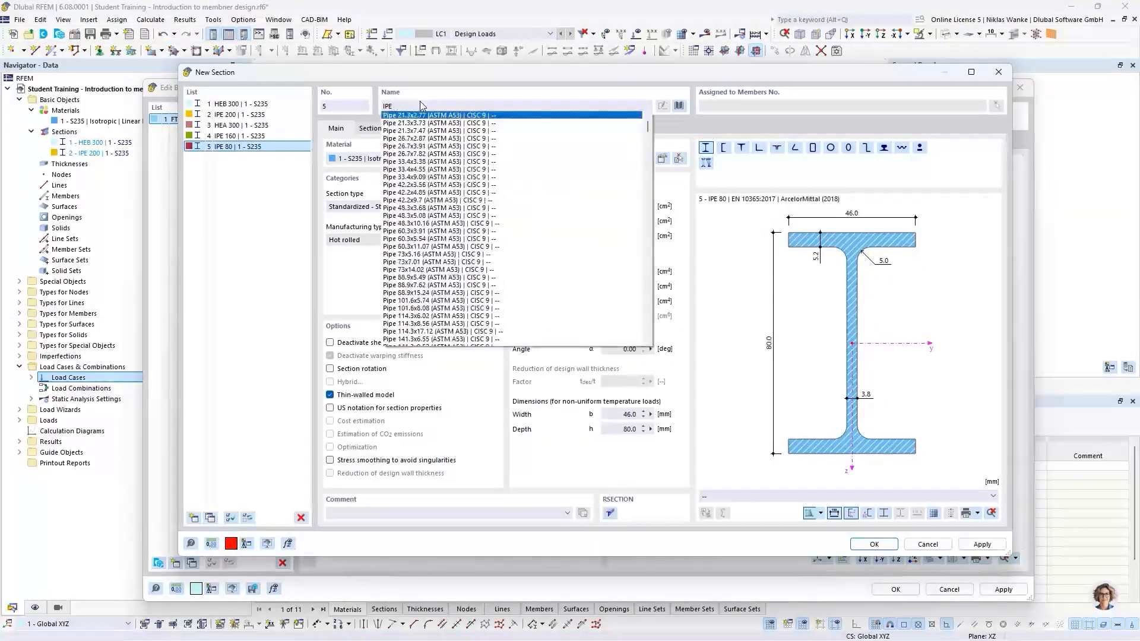
text(HEA )
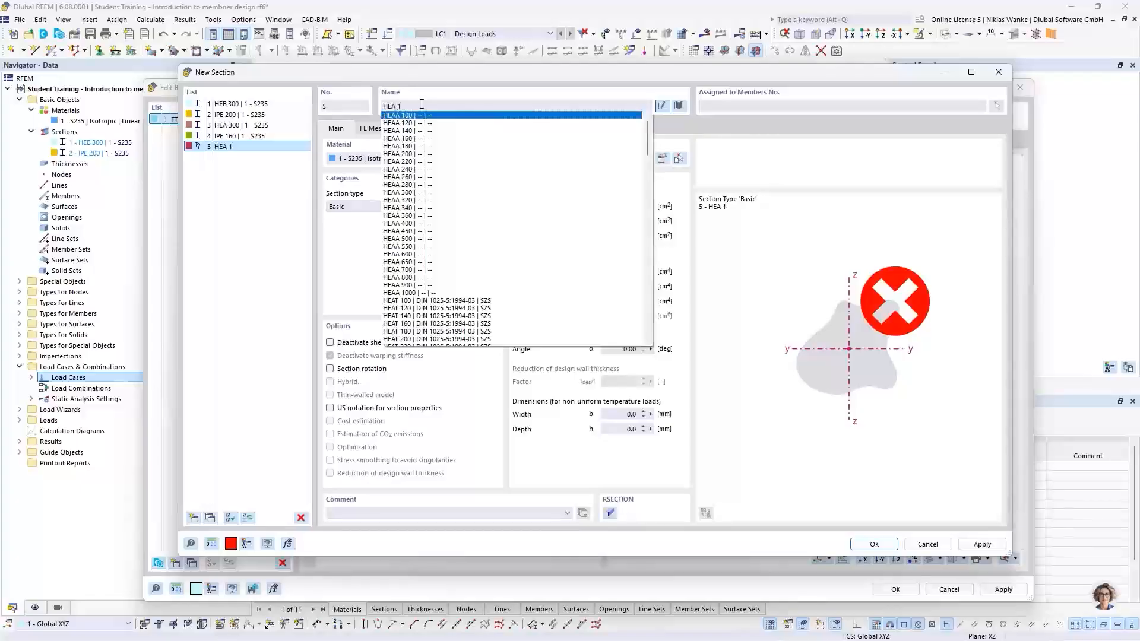
text(160)
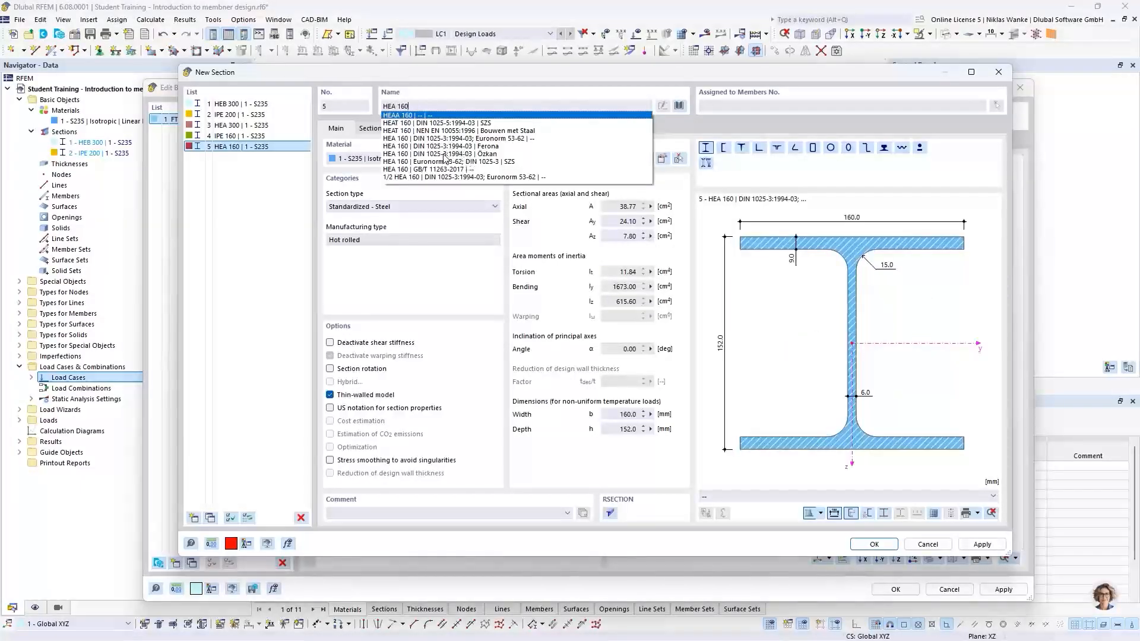
click(452, 146)
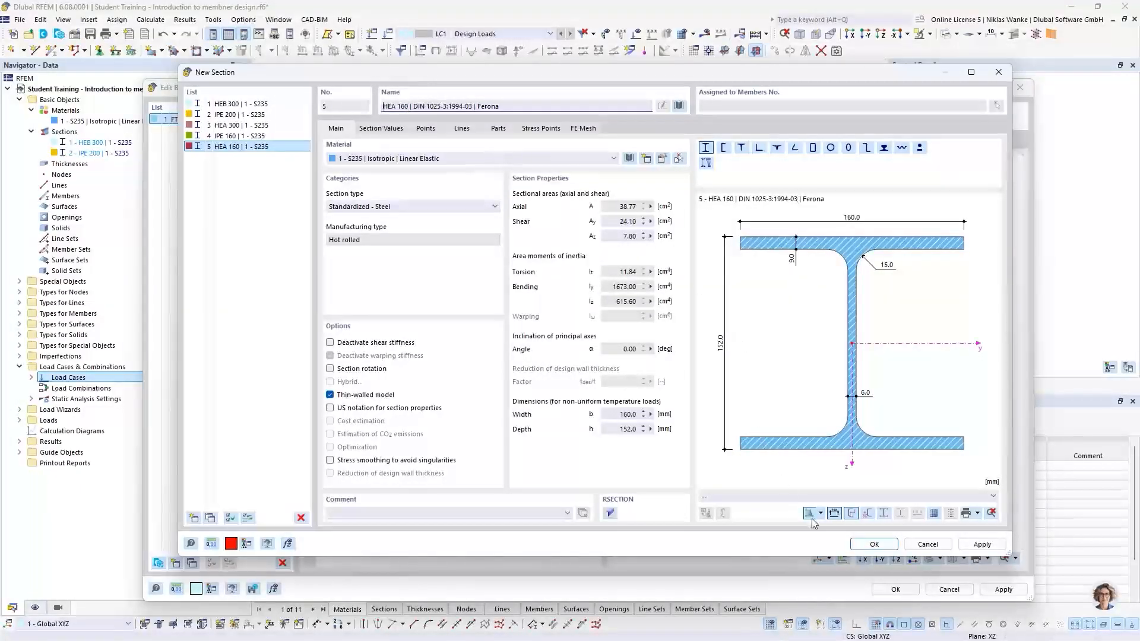
click(875, 544)
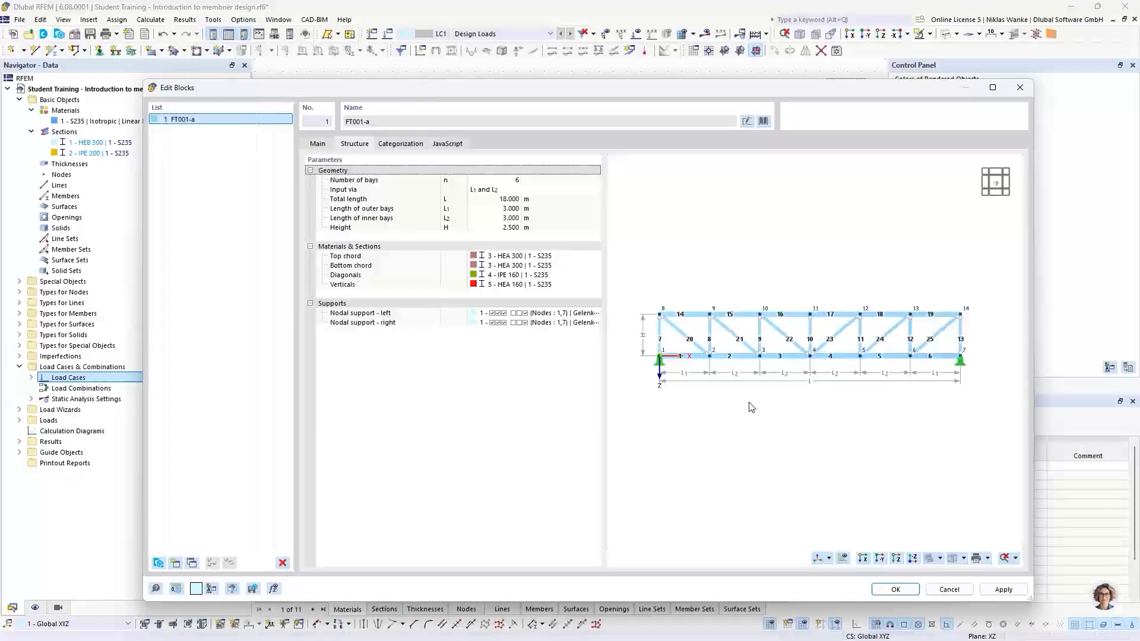
Edit the truss's nodal support so it also restrains rotation about the x-axis.
middle_drag(749, 402, 754, 399)
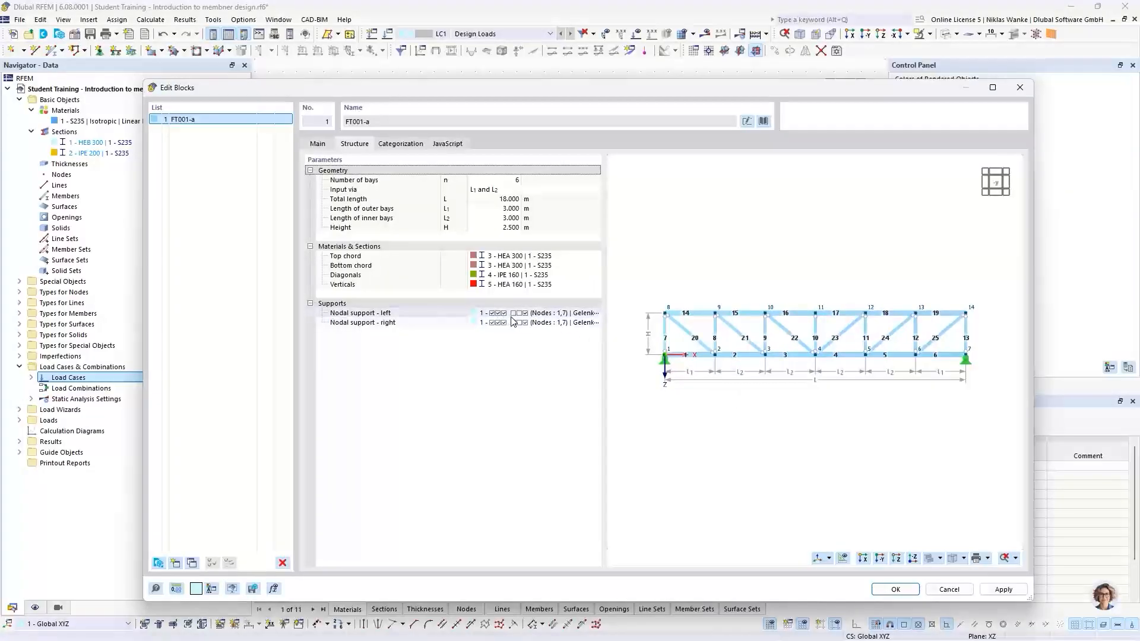
click(532, 314)
click(579, 314)
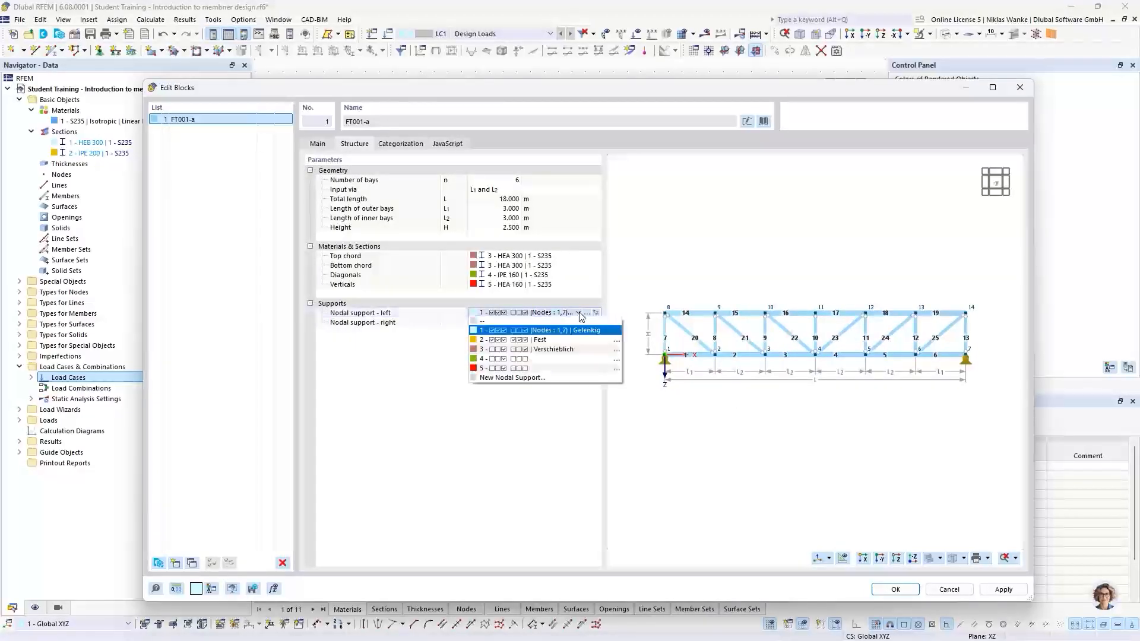
click(579, 315)
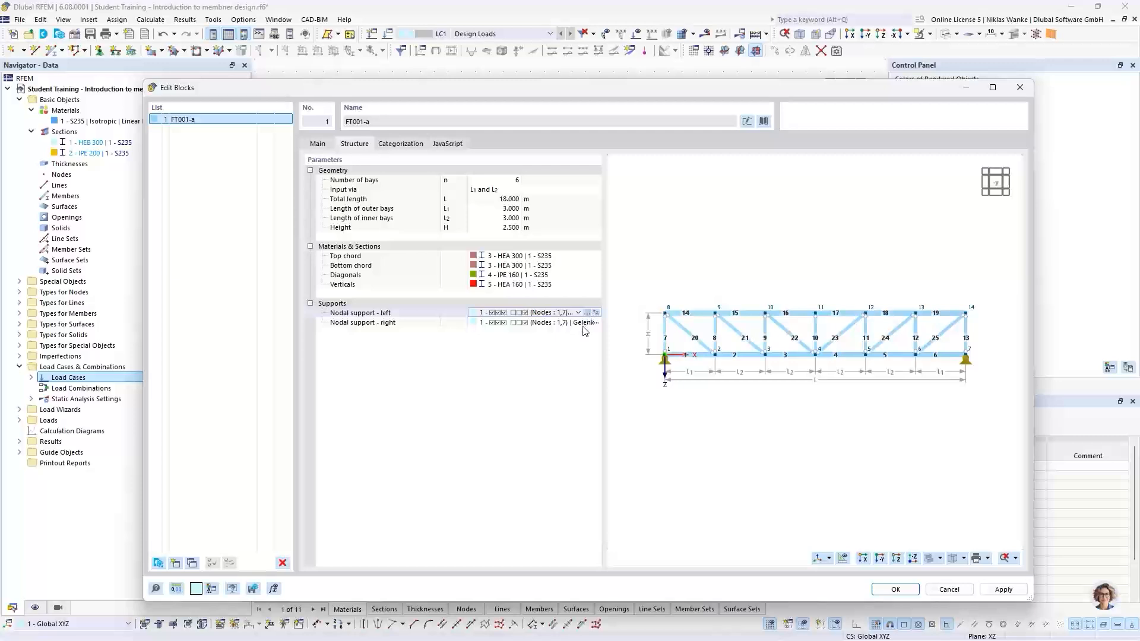
click(587, 313)
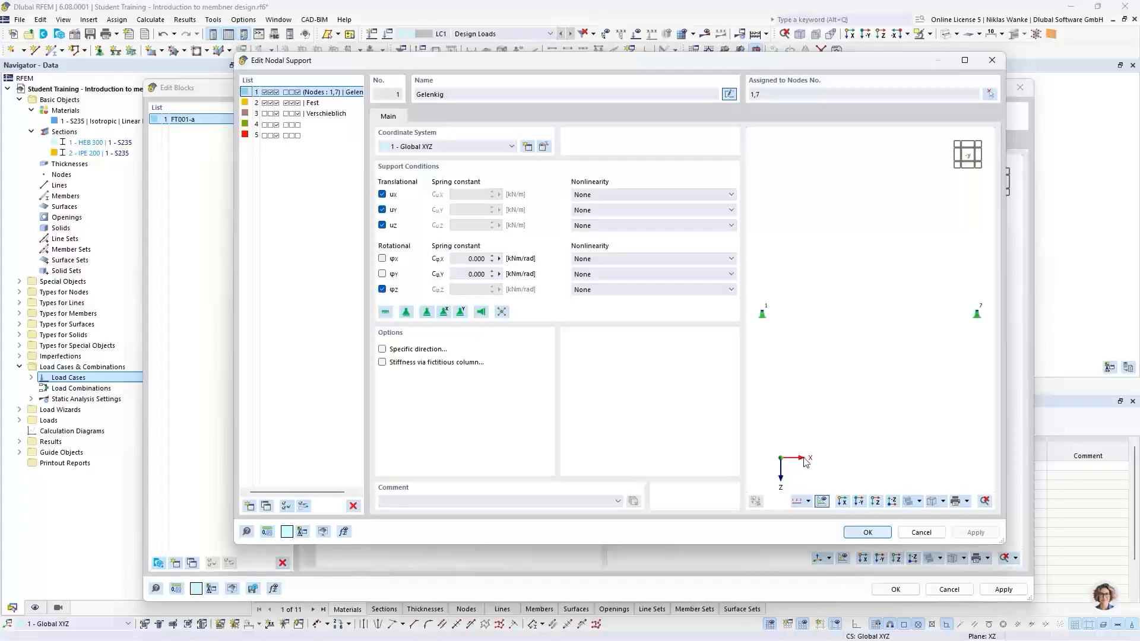
click(382, 259)
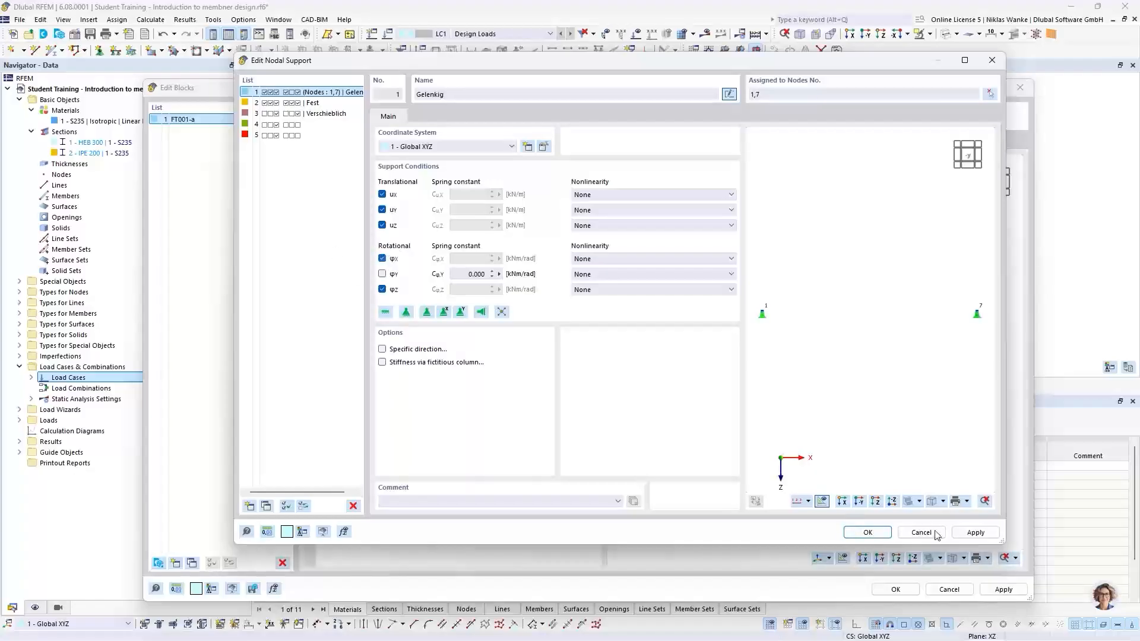
click(867, 531)
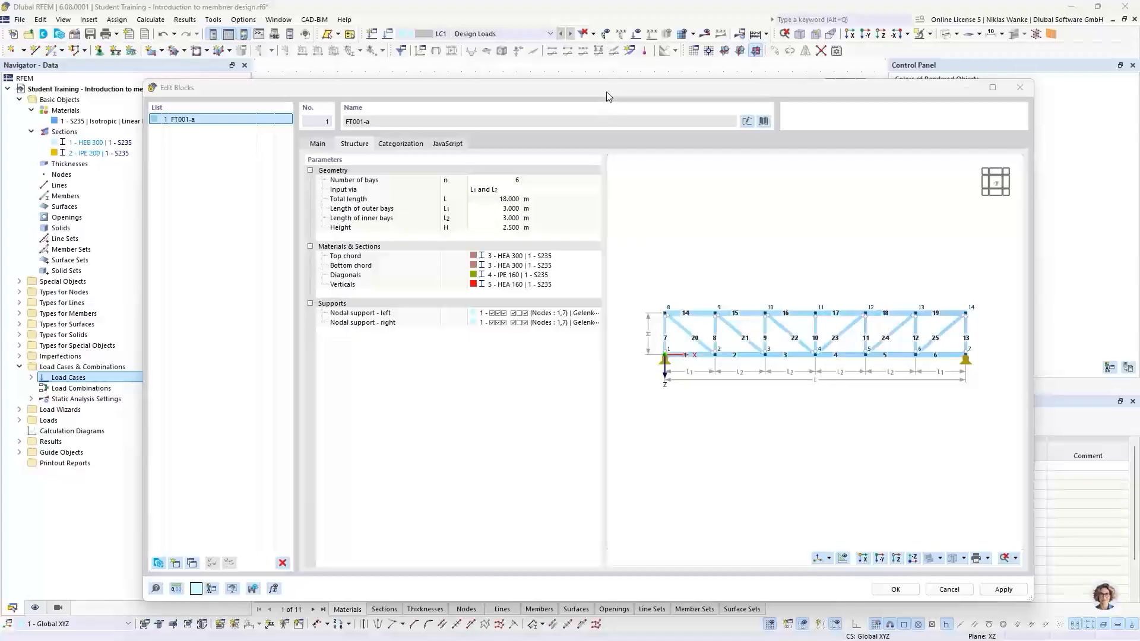
Examine the truss block's JavaScript definition of input parameters.
drag(606, 92, 561, 69)
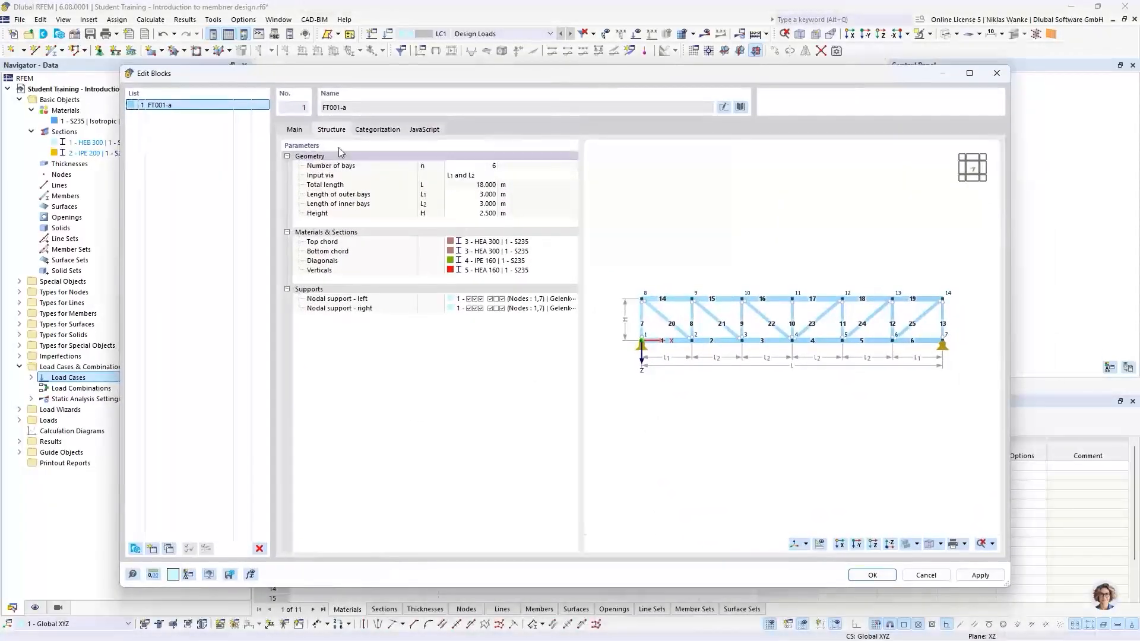
drag(426, 78, 443, 80)
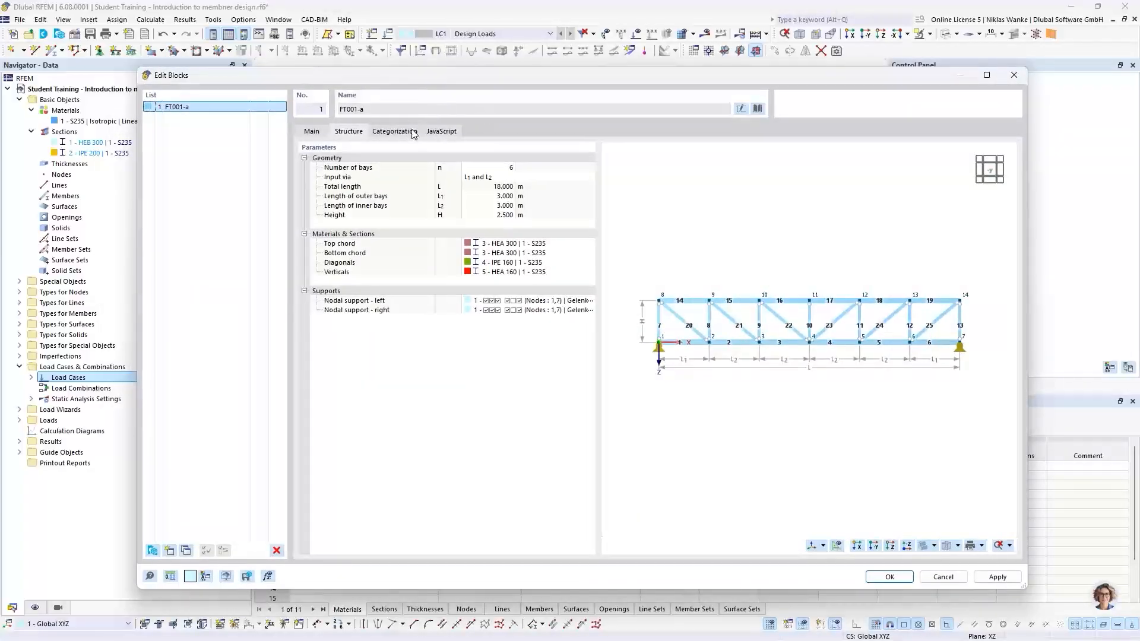
click(442, 132)
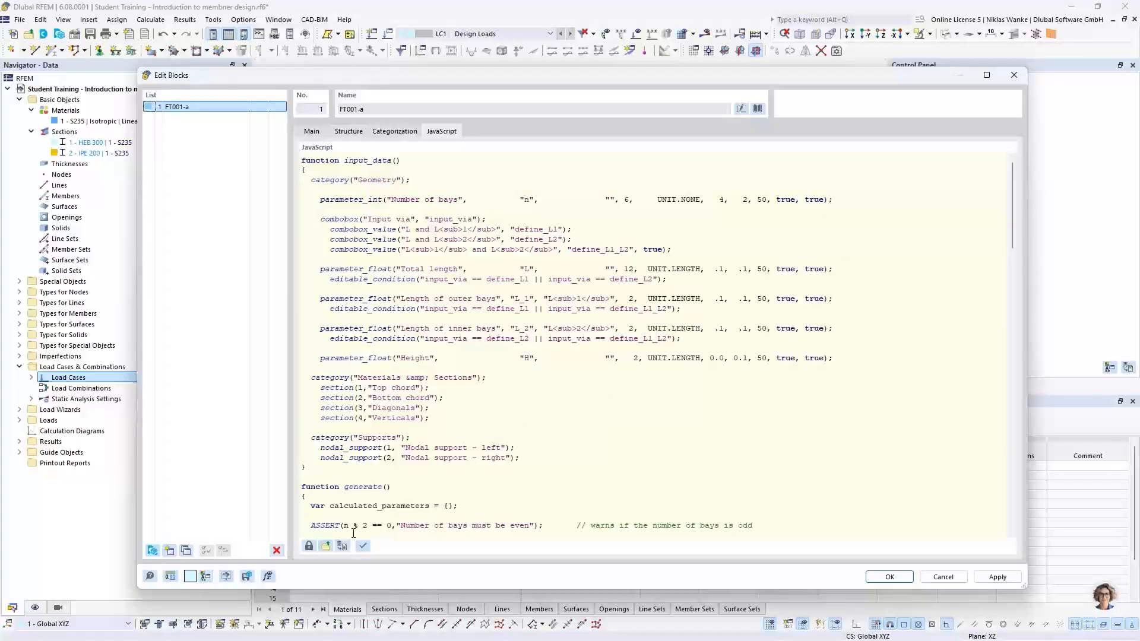
click(309, 547)
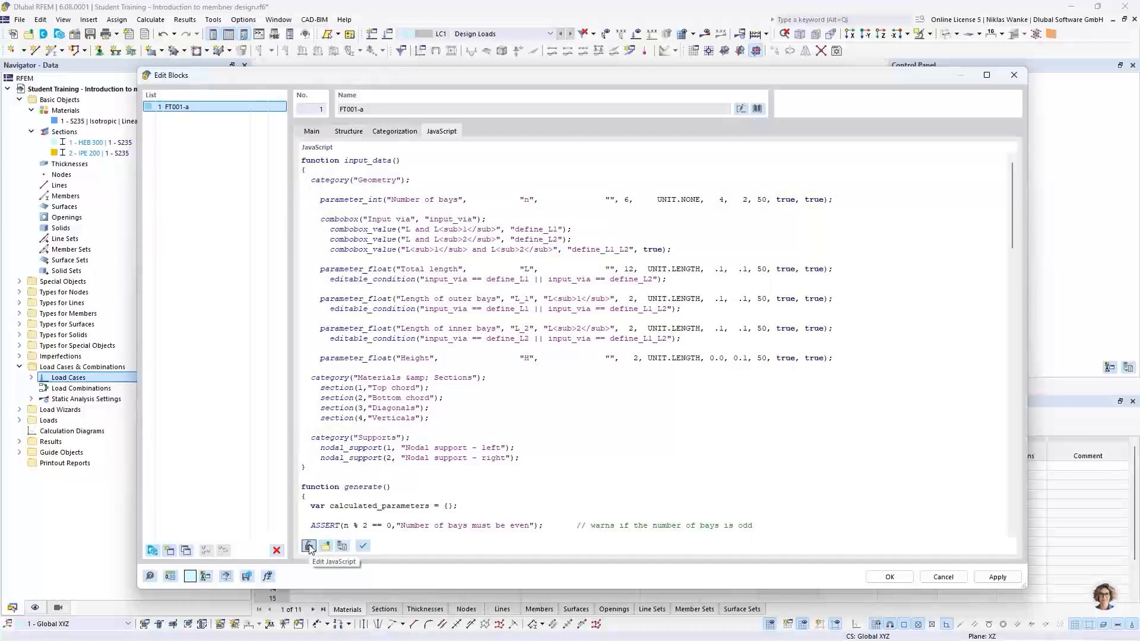
click(309, 547)
scroll(816, 394, down, 10)
scroll(784, 320, up, 10)
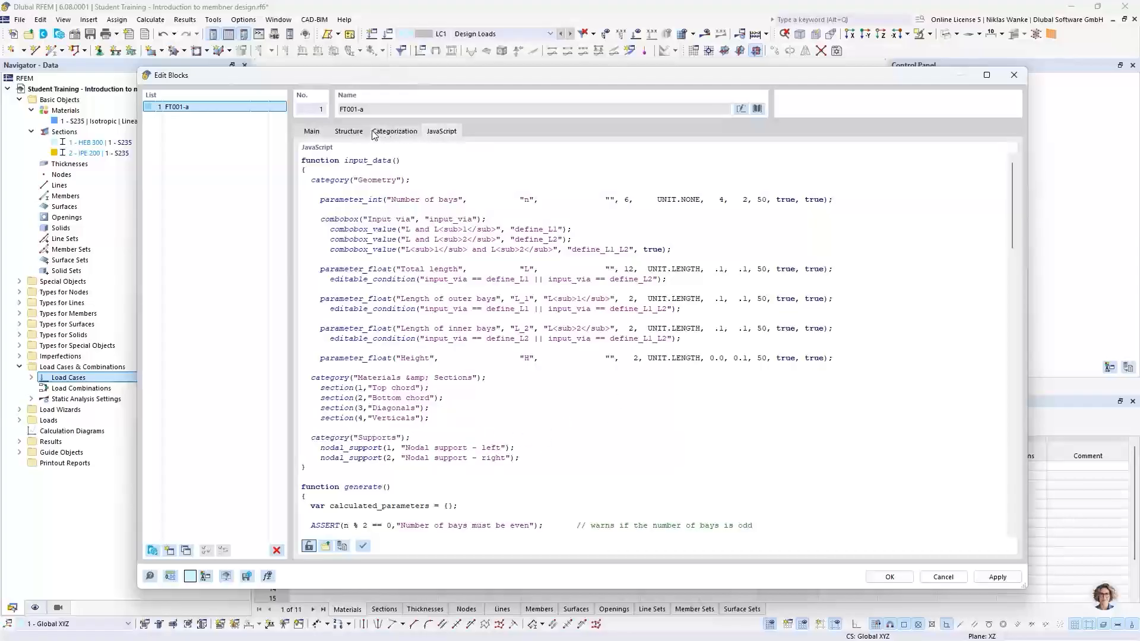
click(350, 131)
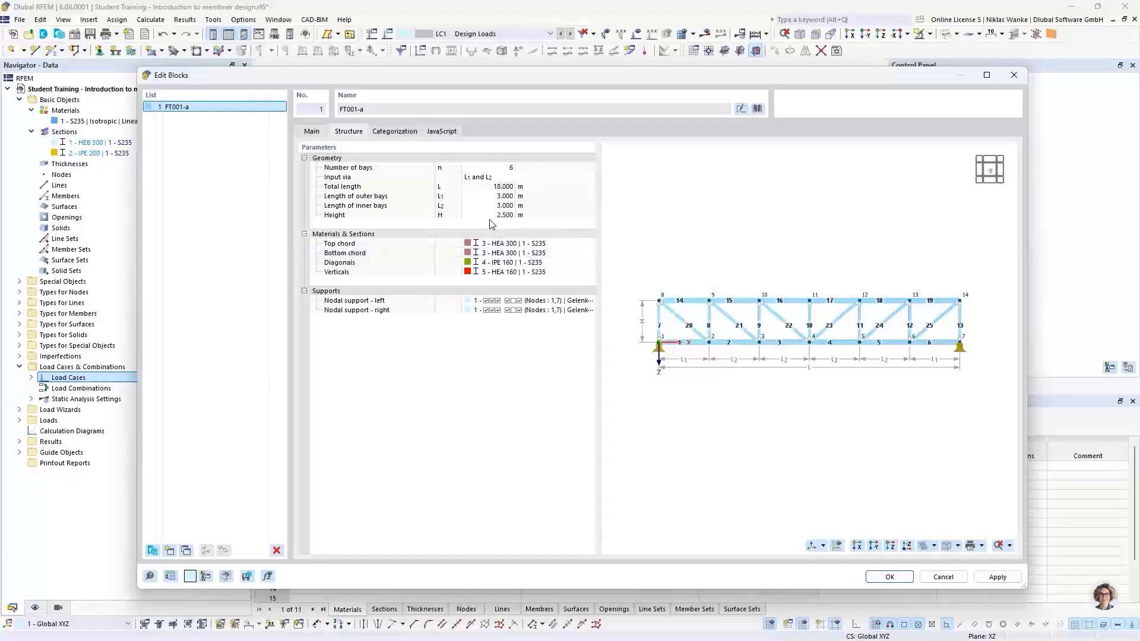
click(445, 133)
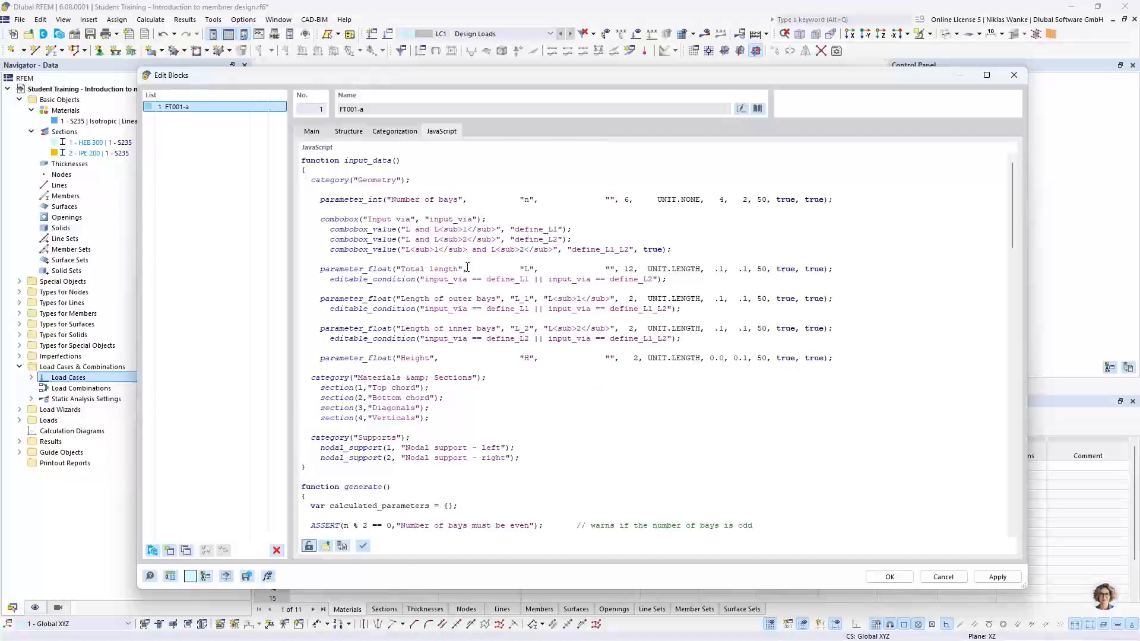
click(348, 131)
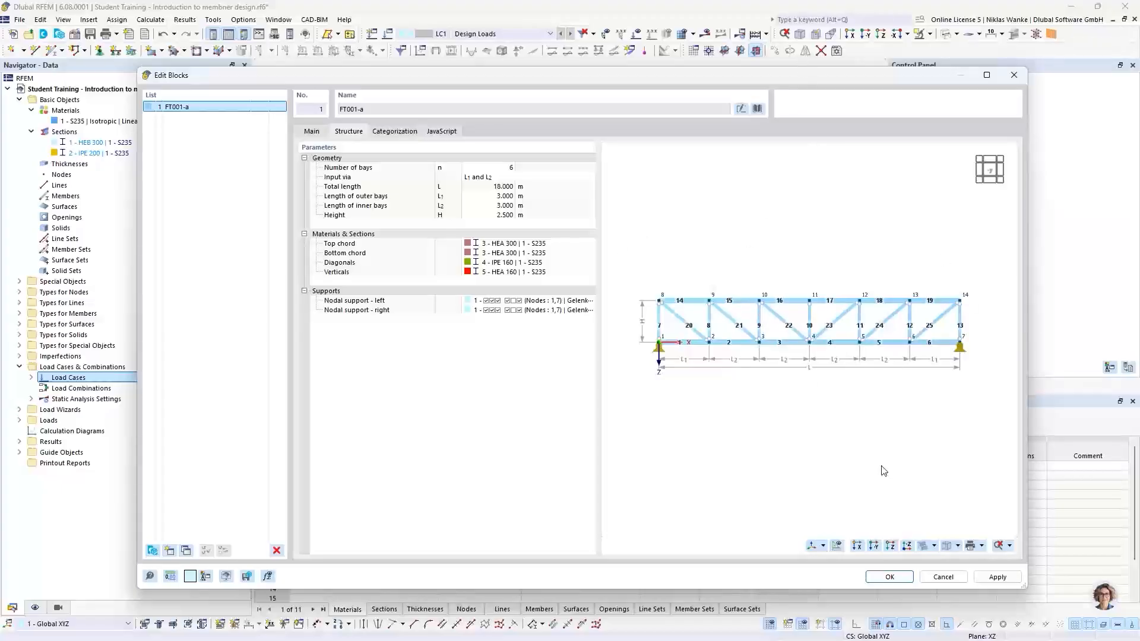
Apply the truss block settings and display the model as a solid model.
click(890, 579)
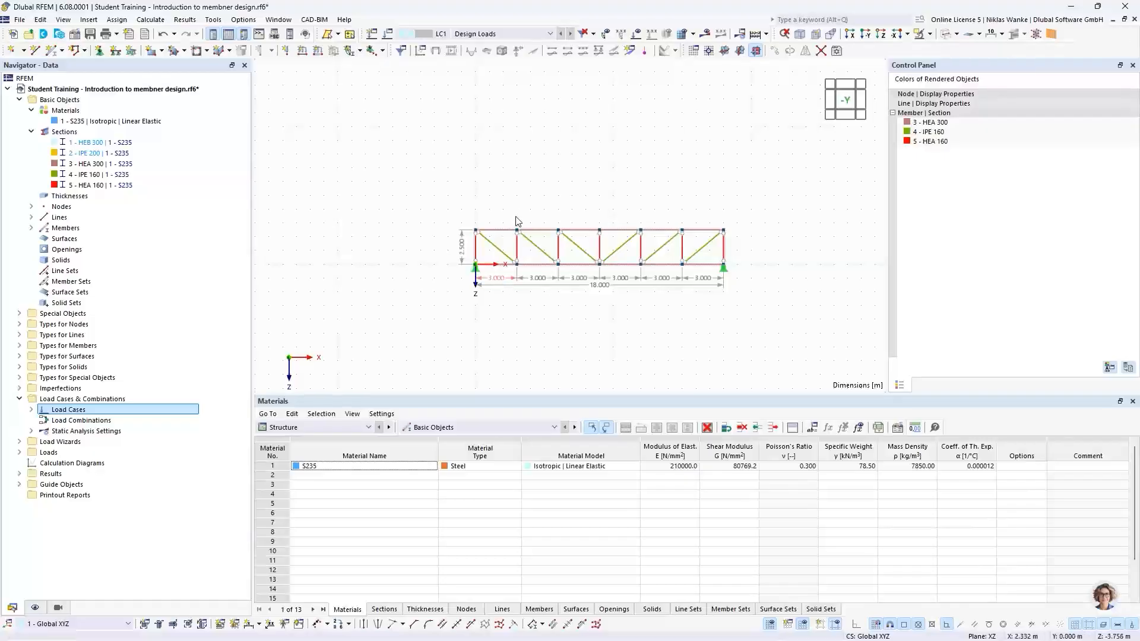
scroll(564, 241, up, 2)
middle_drag(601, 256, 547, 240)
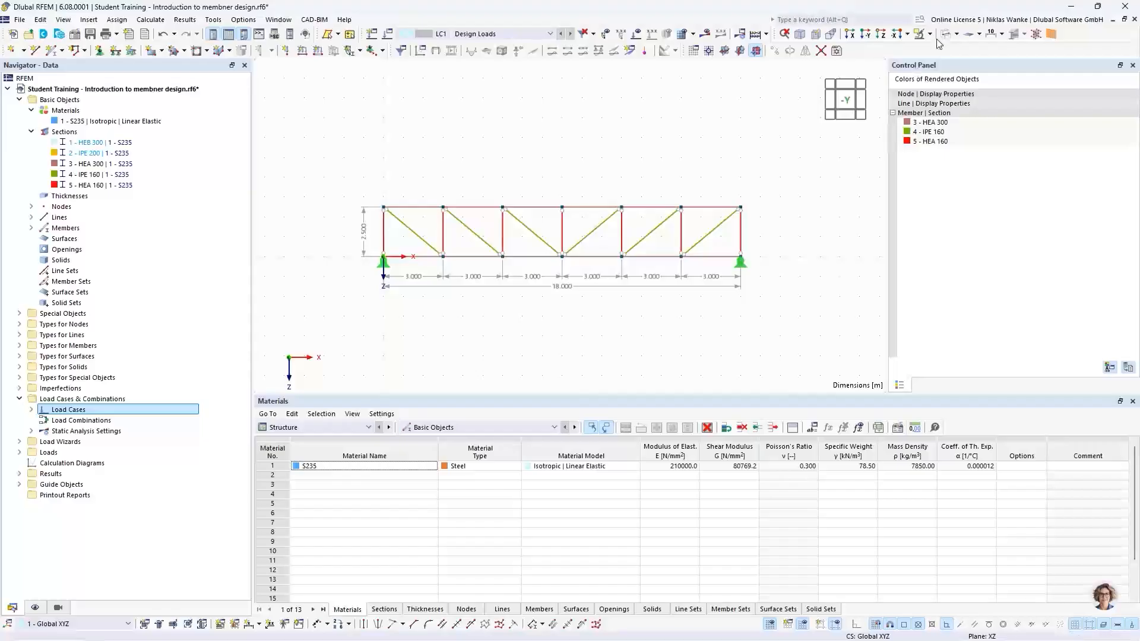
click(957, 34)
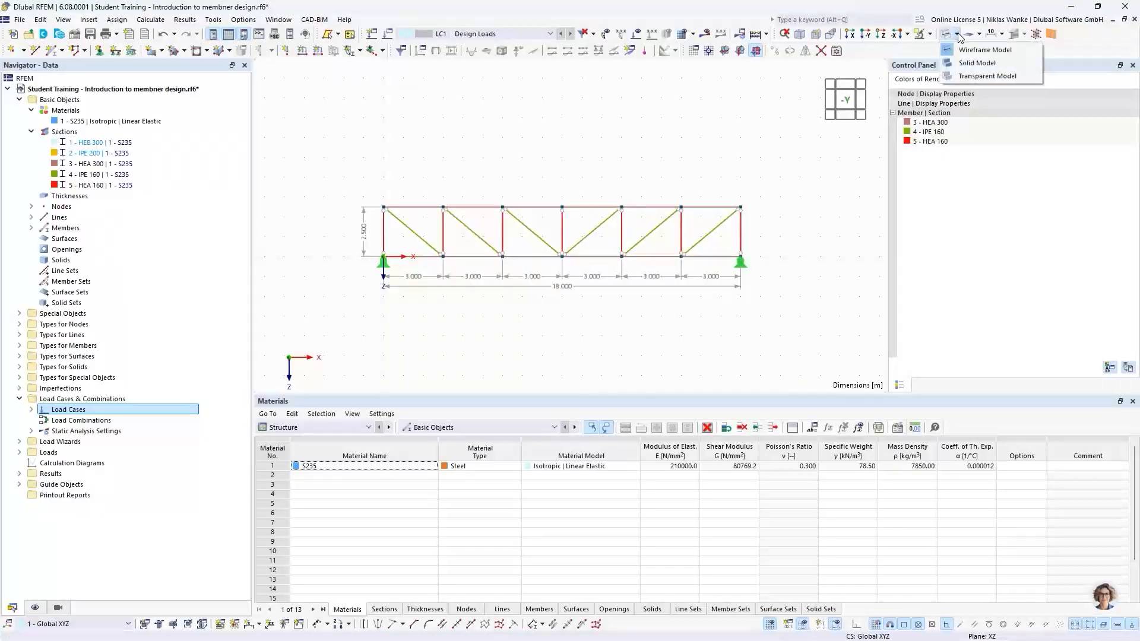
click(968, 64)
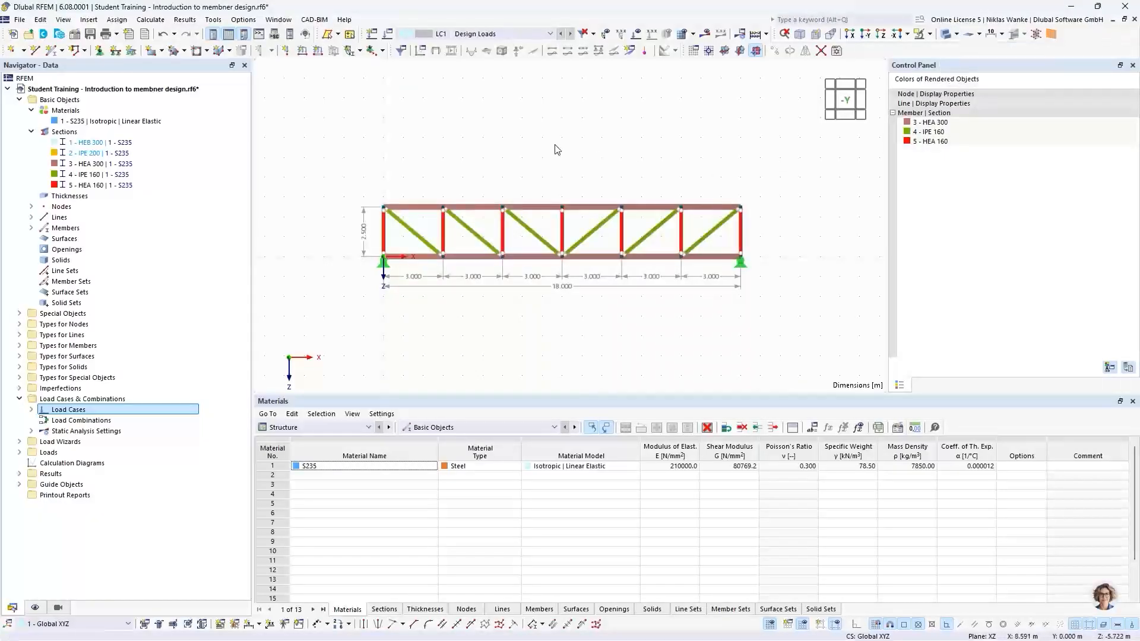
Open the properties of diagonal members to inspect their member type and hinges.
scroll(514, 260, up, 1)
ctrl+middle_drag(515, 259, 459, 252)
scroll(530, 192, up, 3)
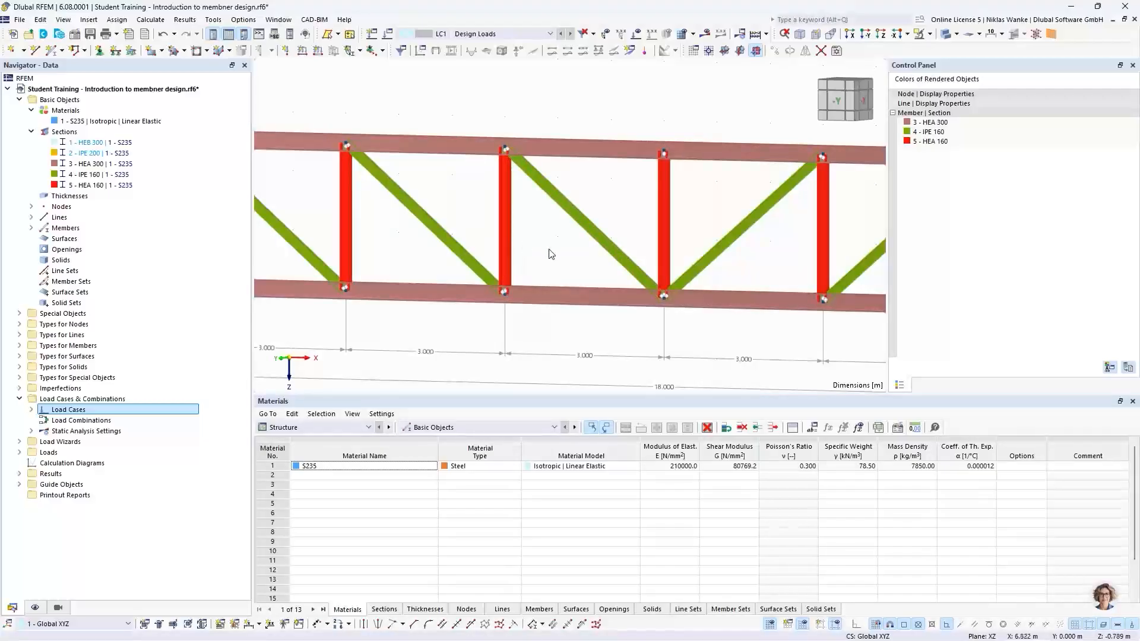
double_click(561, 199)
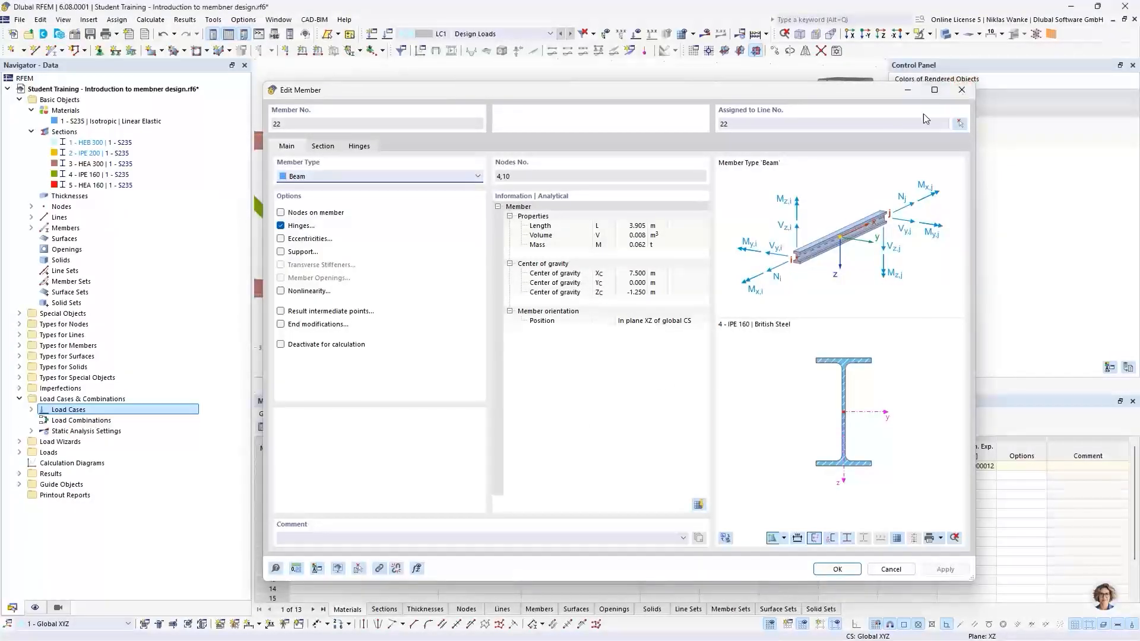
click(961, 89)
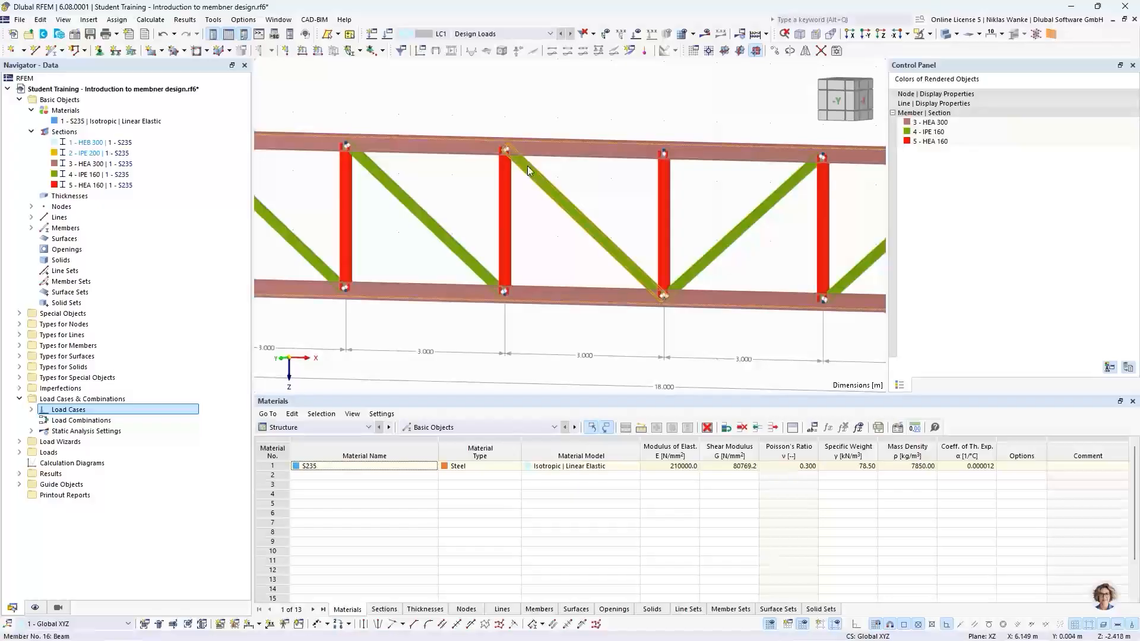
double_click(553, 193)
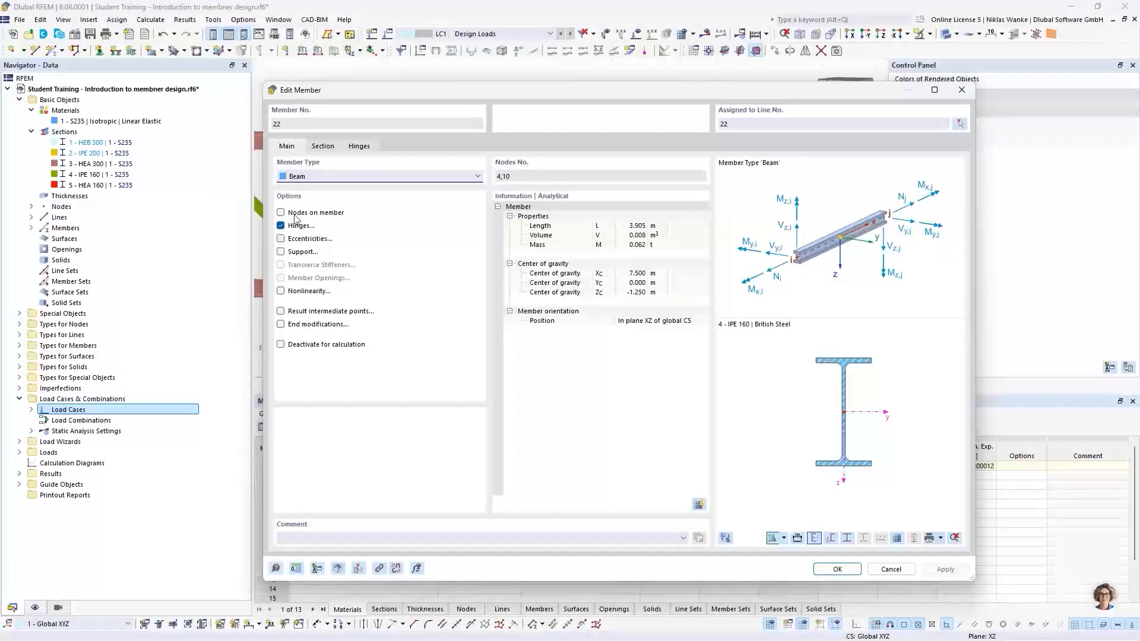
click(961, 91)
Show only the IPE 160 diagonals and HEA 160 verticals using section-based visibility.
scroll(537, 238, down, 5)
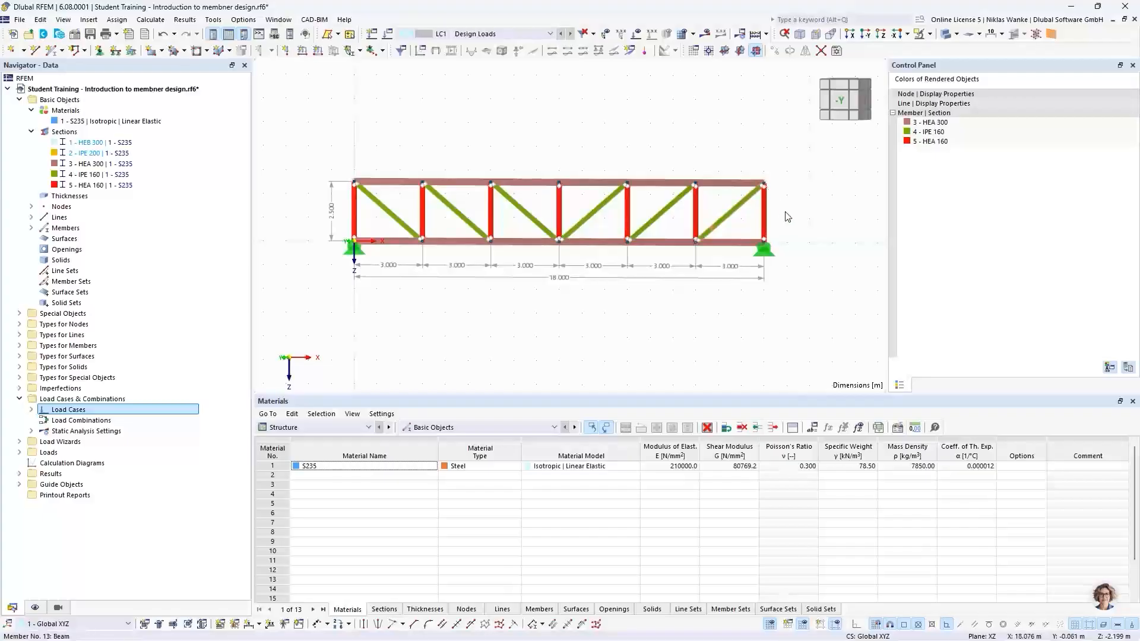
scroll(791, 219, down, 2)
mouse_move(796, 219)
middle_down()
mouse_move(817, 224)
mouse_move(803, 229)
middle_up()
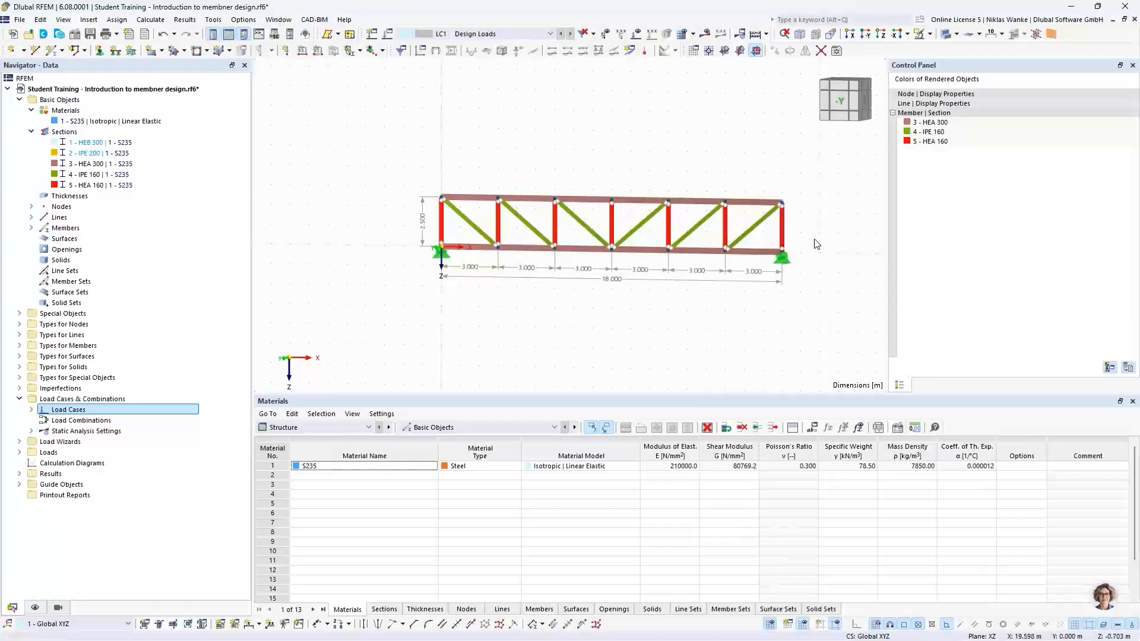
mouse_move(819, 238)
middle_down()
mouse_move(776, 232)
mouse_move(817, 240)
middle_up()
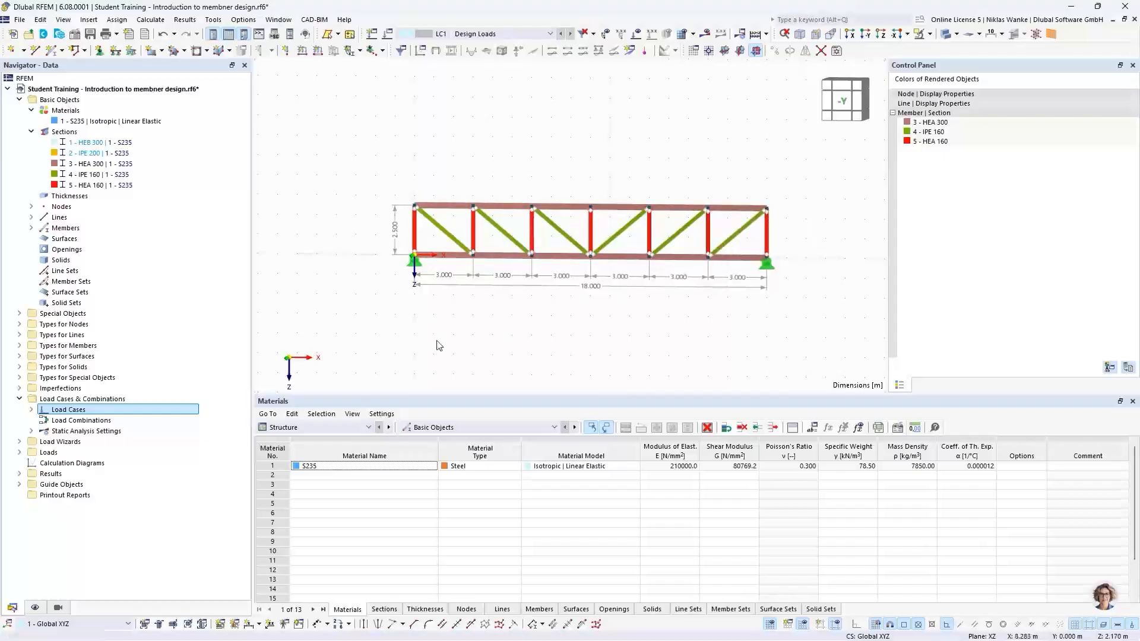
click(59, 608)
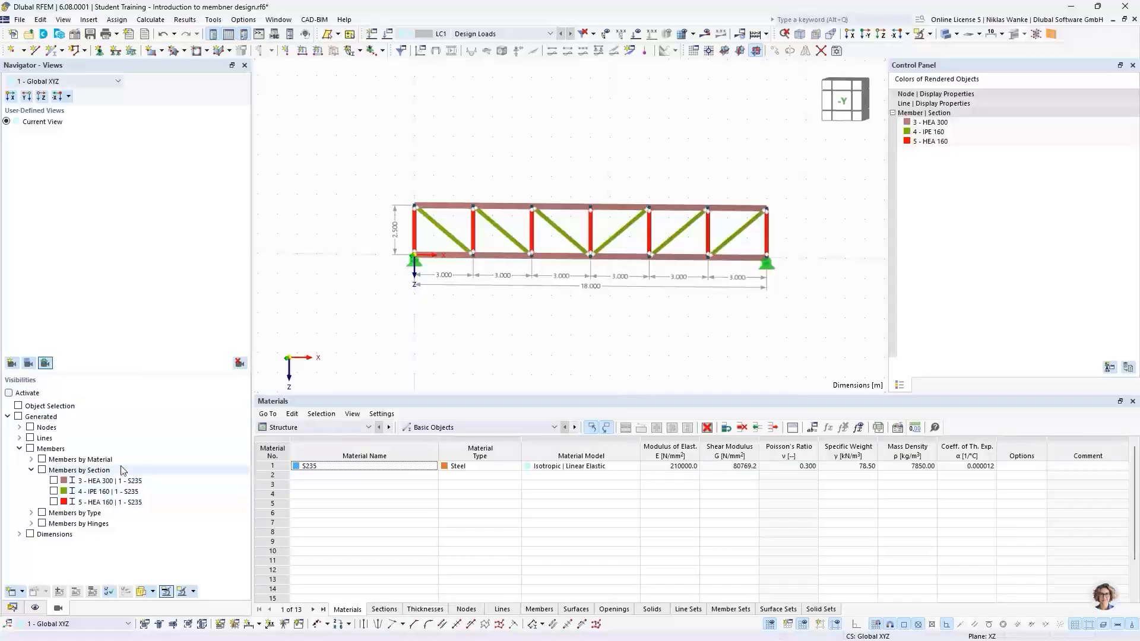
click(9, 394)
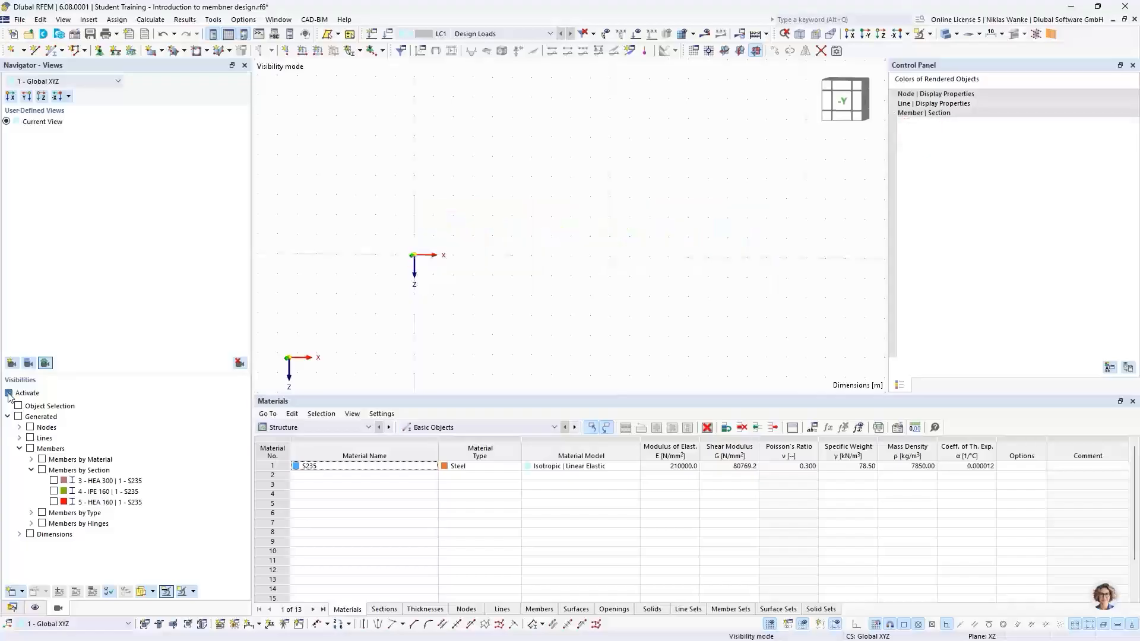
click(54, 491)
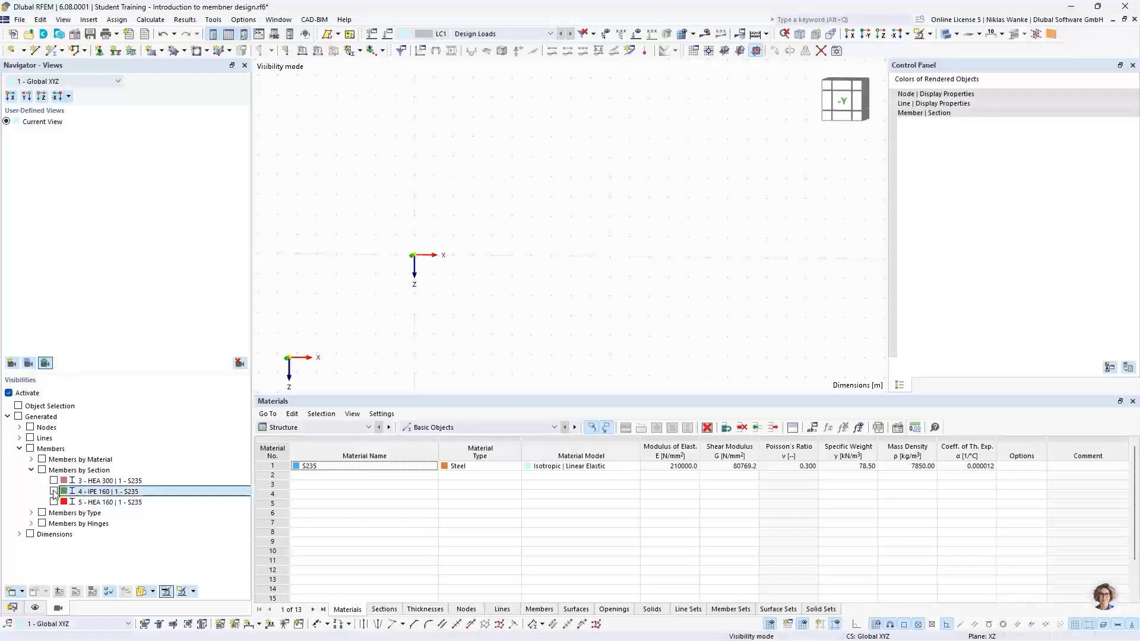
click(53, 502)
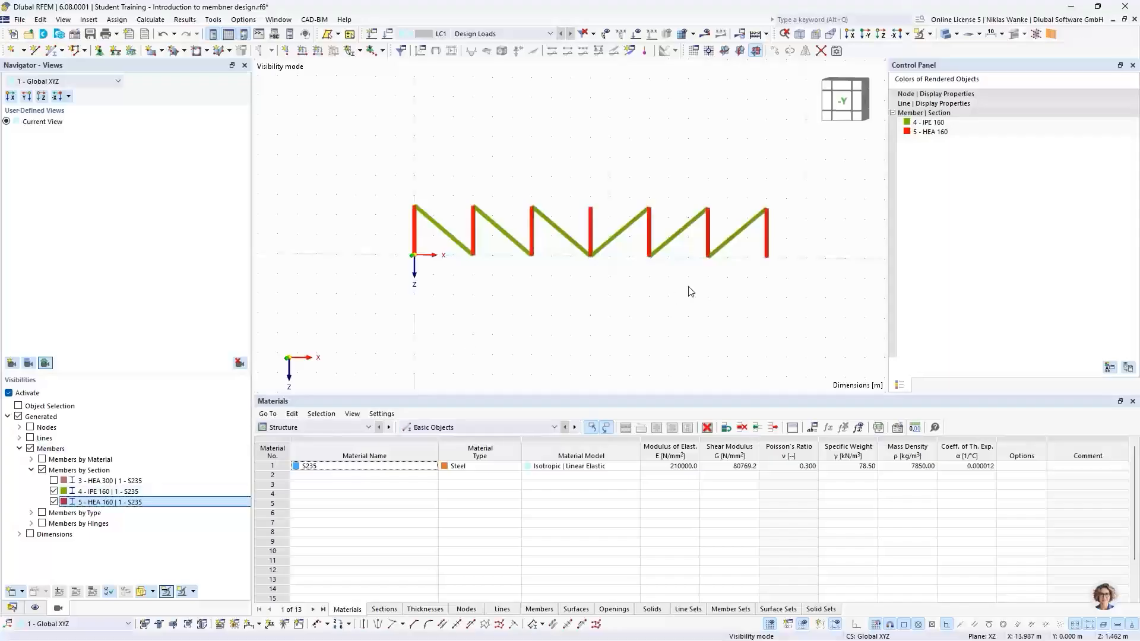
Select all visible diagonals and verticals and change their member type to Truss.
drag(332, 139, 836, 336)
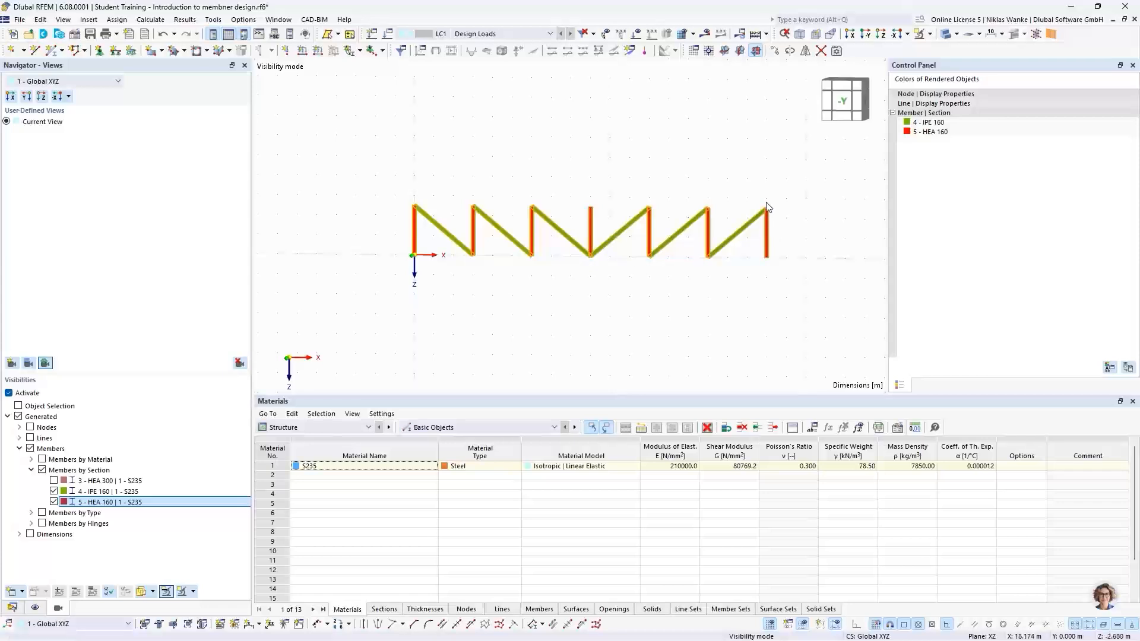
right_click(768, 236)
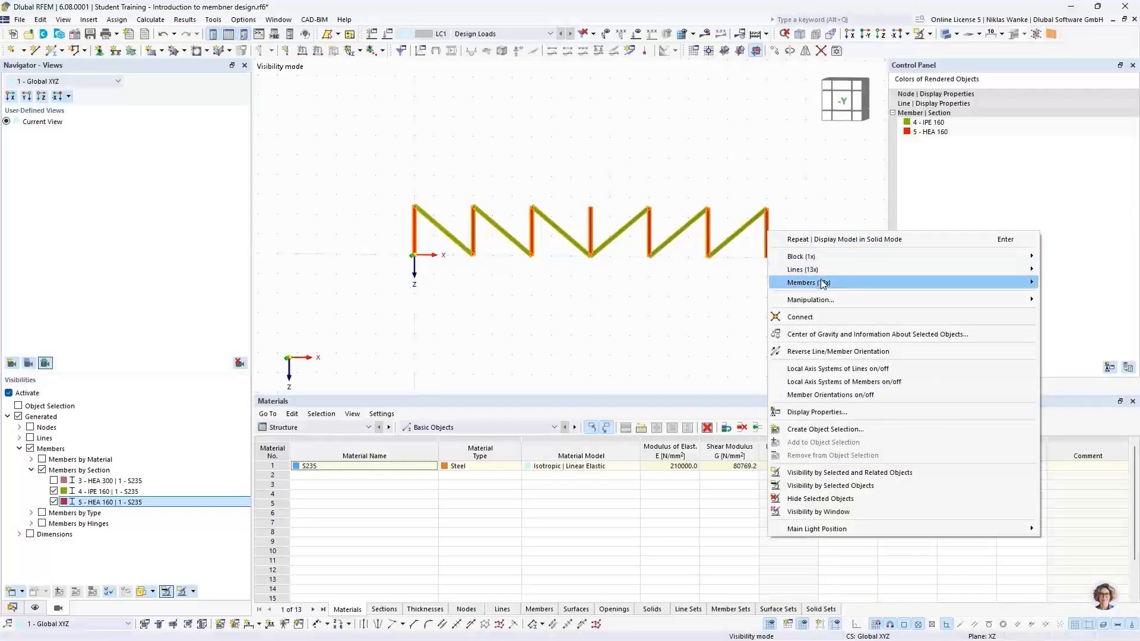
mouse_move(824, 283)
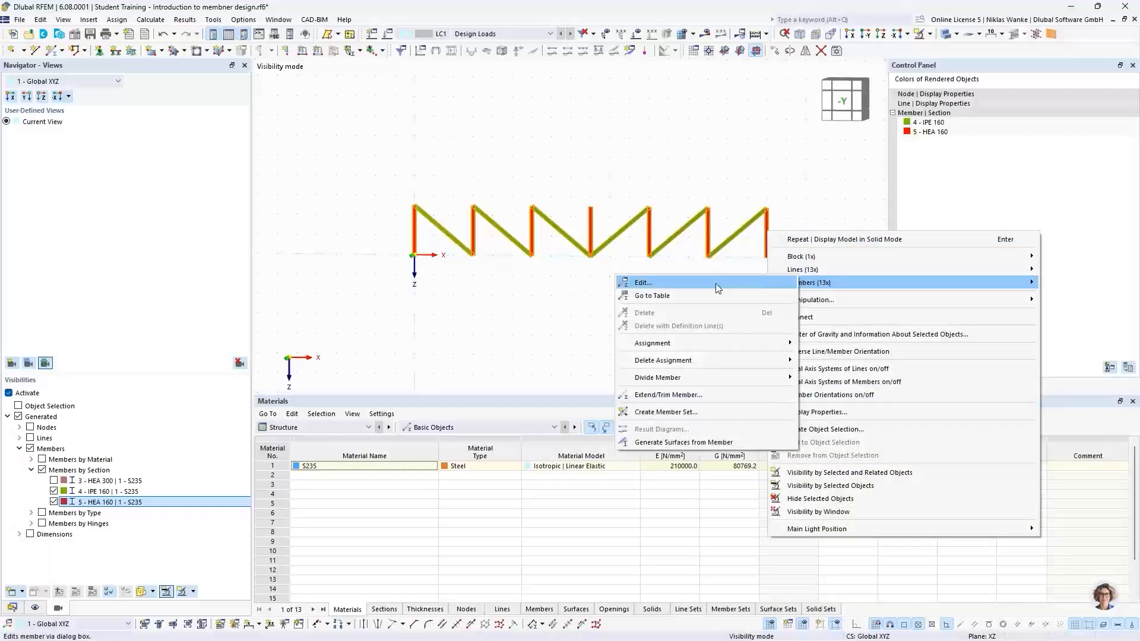
click(669, 283)
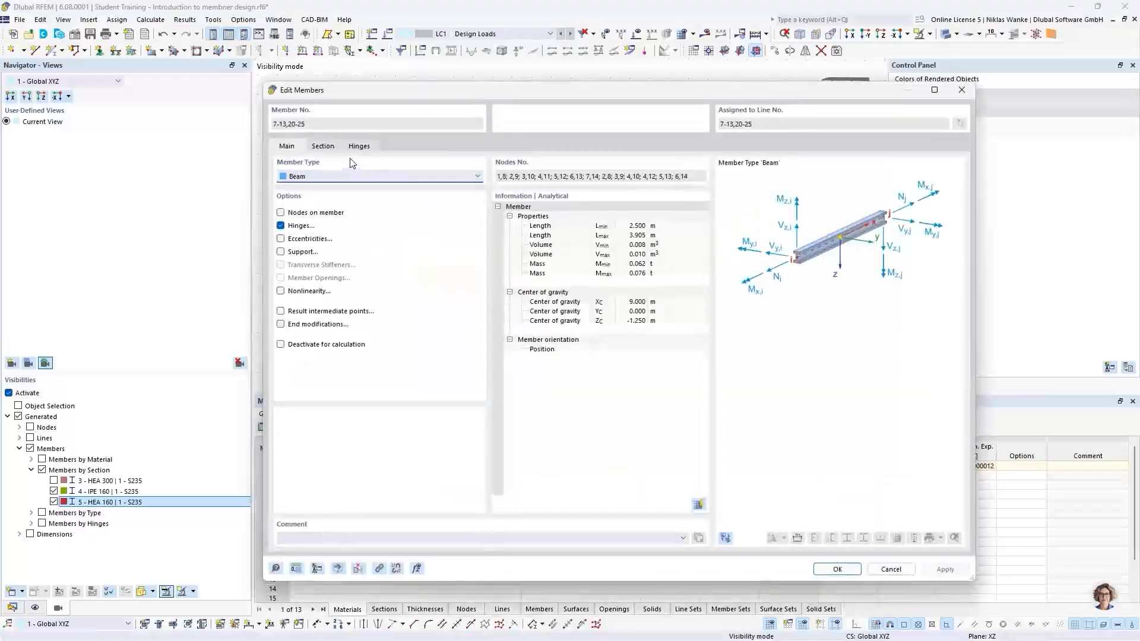
click(296, 177)
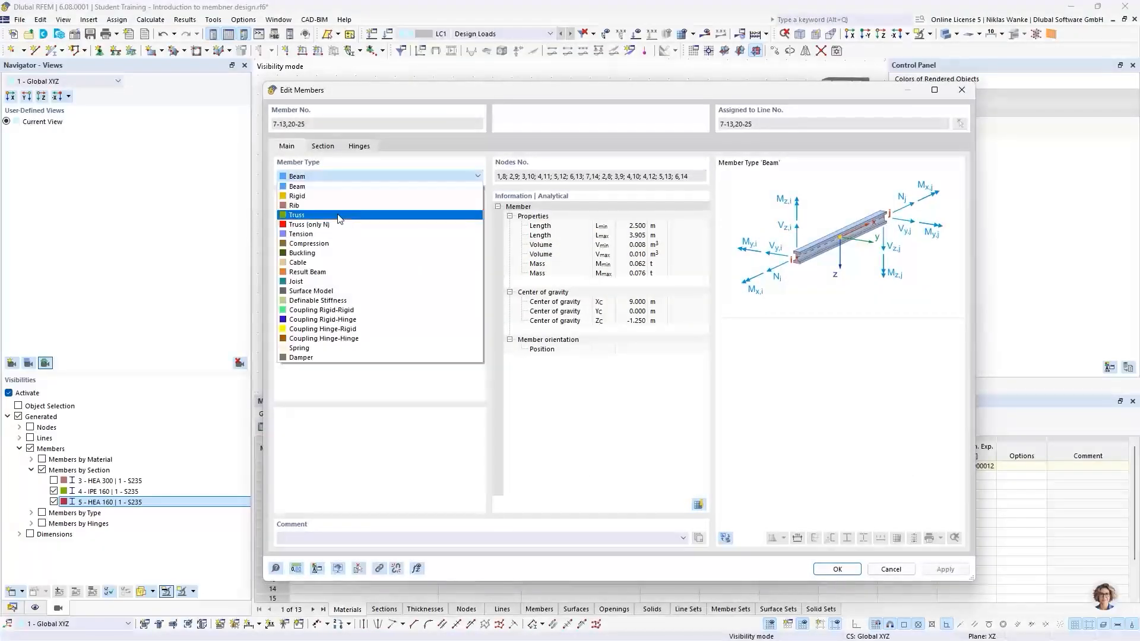
click(340, 219)
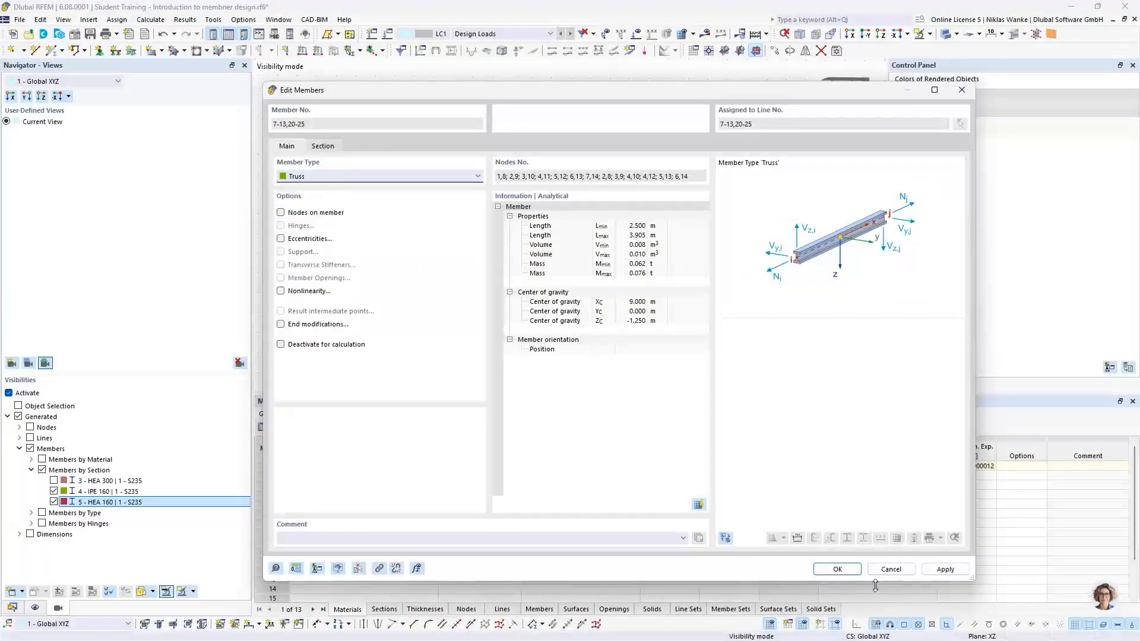
click(836, 570)
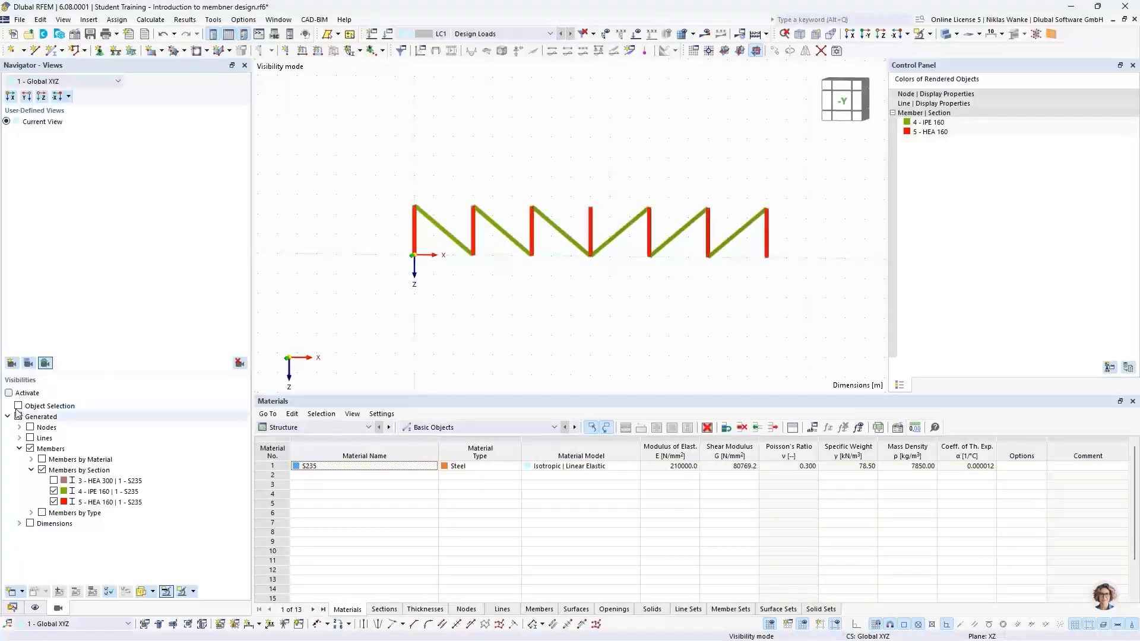
Make all members visible again, including the HEA 300 chords.
click(9, 393)
click(54, 480)
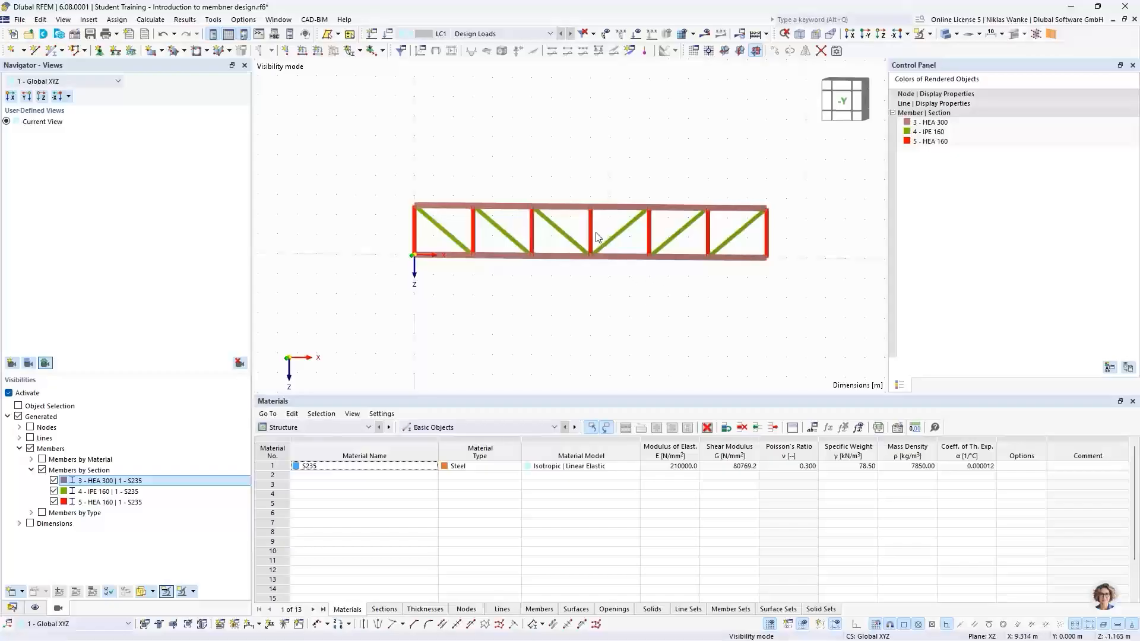
scroll(597, 236, up, 1)
scroll(631, 291, up, 1)
middle_drag(629, 289, 617, 299)
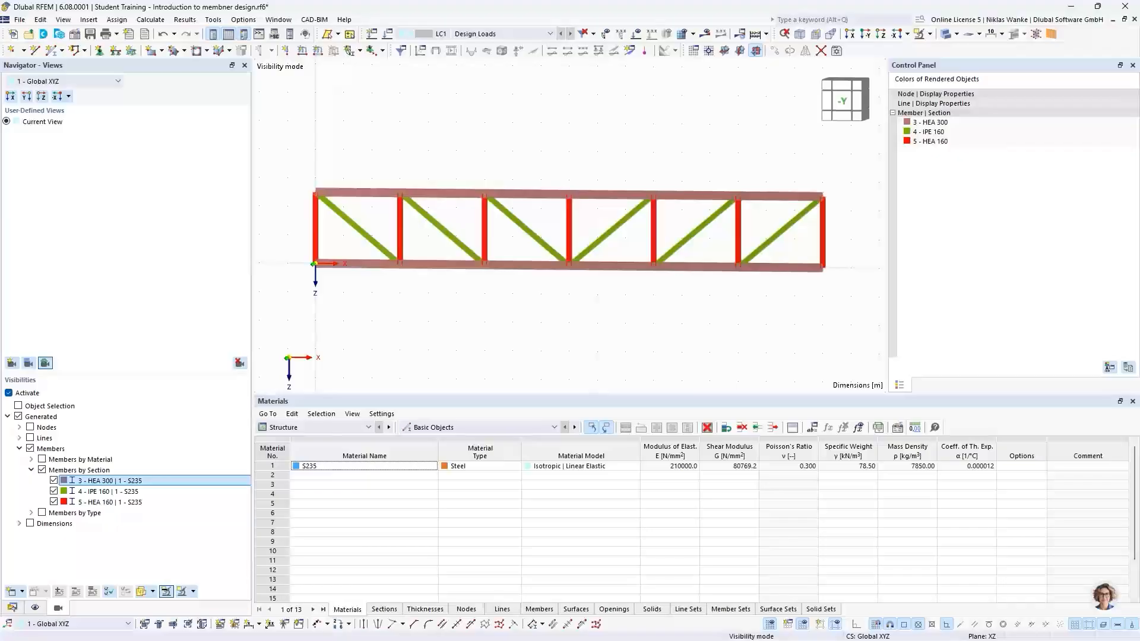
Switch to the PowerPoint presentation and advance to the next slide.
key(alt+Tab)
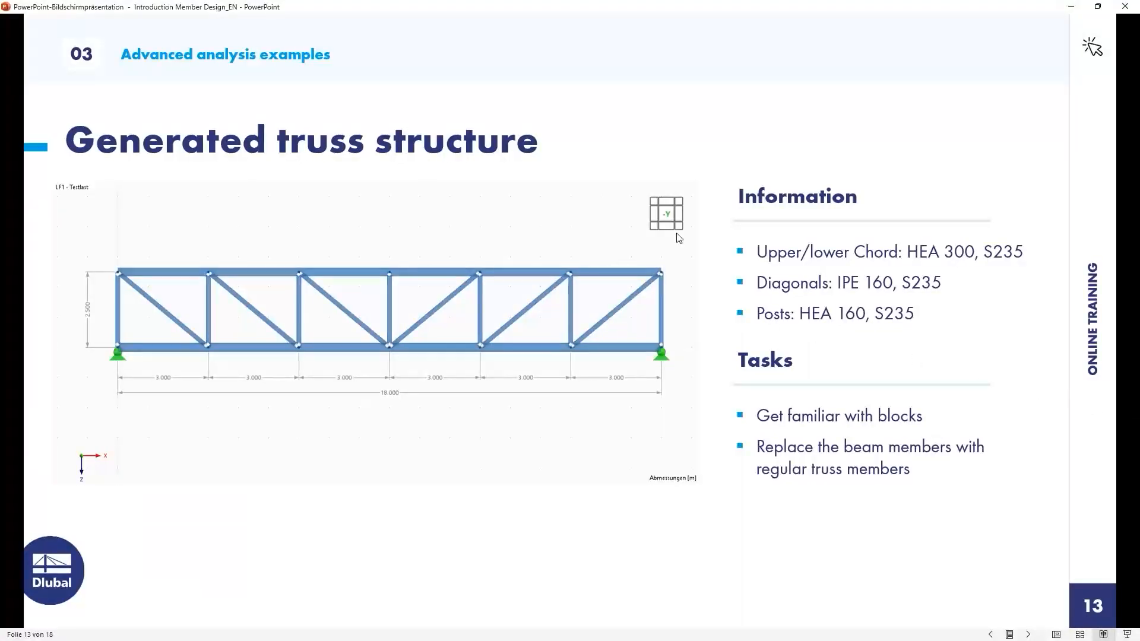
key(Right)
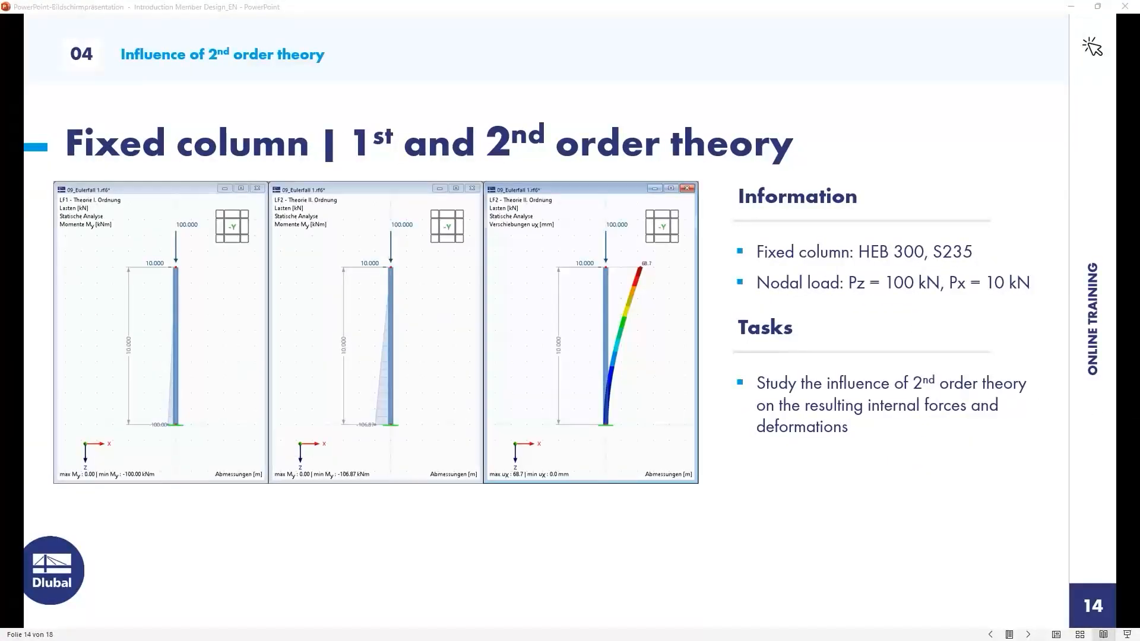
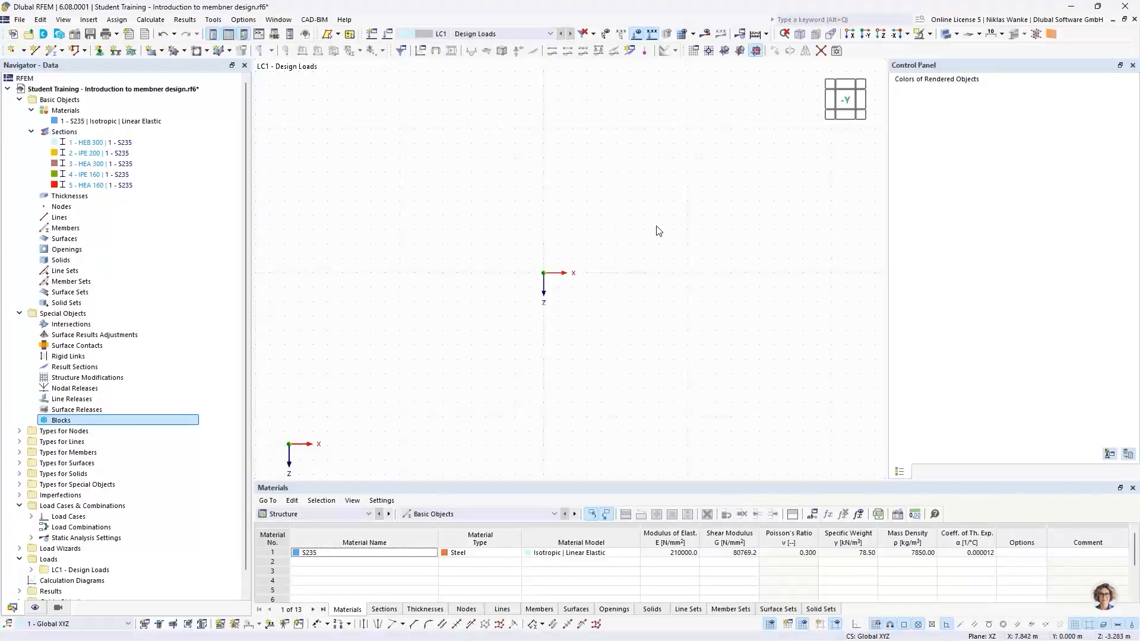
Close the Control Panel to enlarge the work window.
click(1133, 70)
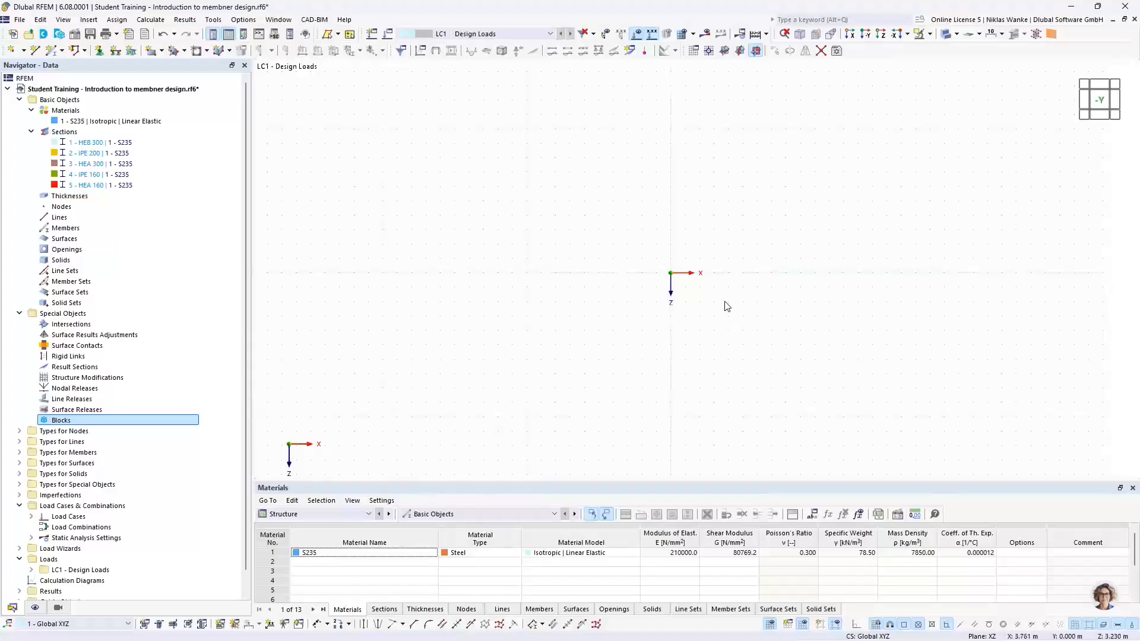
middle_drag(725, 304, 580, 320)
middle_drag(499, 348, 564, 340)
Draw a vertical 10 m beam member with section HEB 300 upward from the origin.
click(53, 50)
double_click(558, 232)
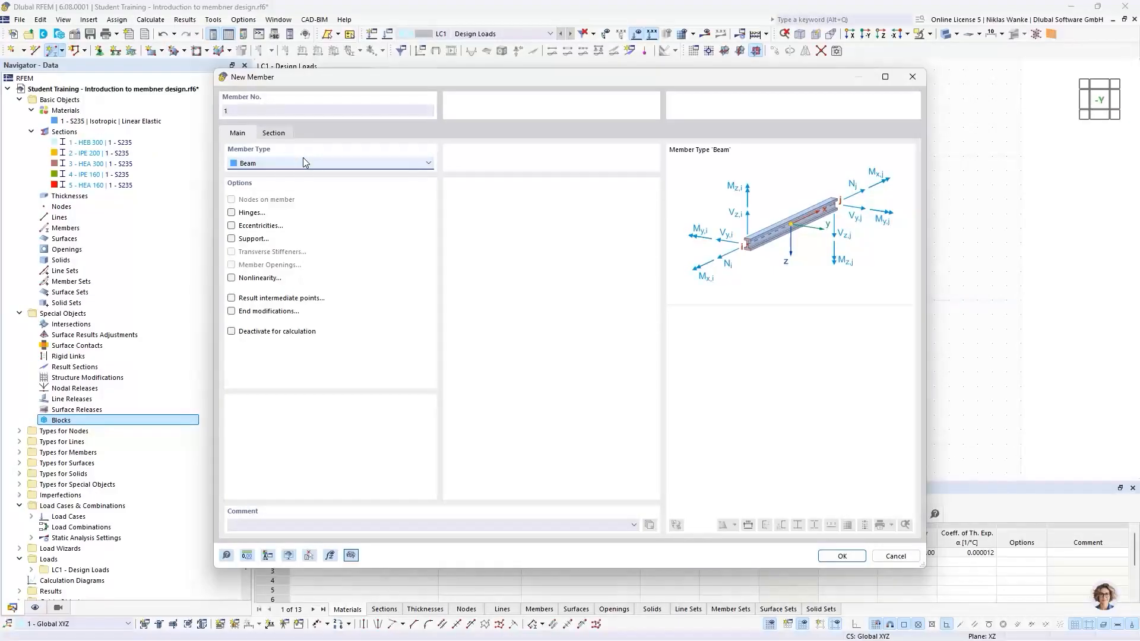
click(274, 135)
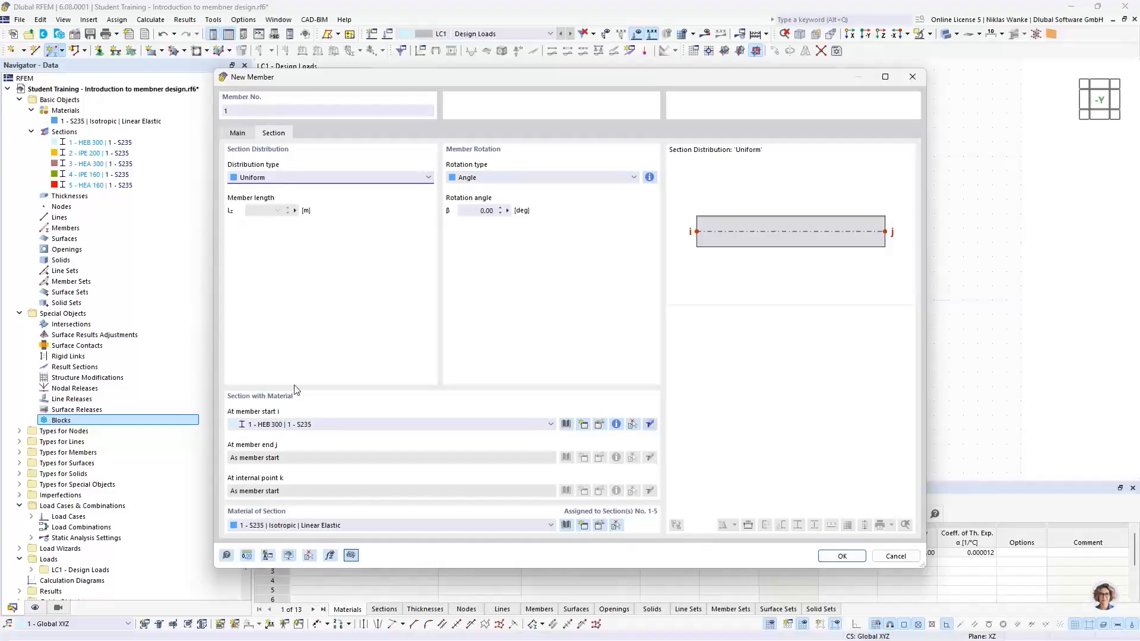
click(840, 556)
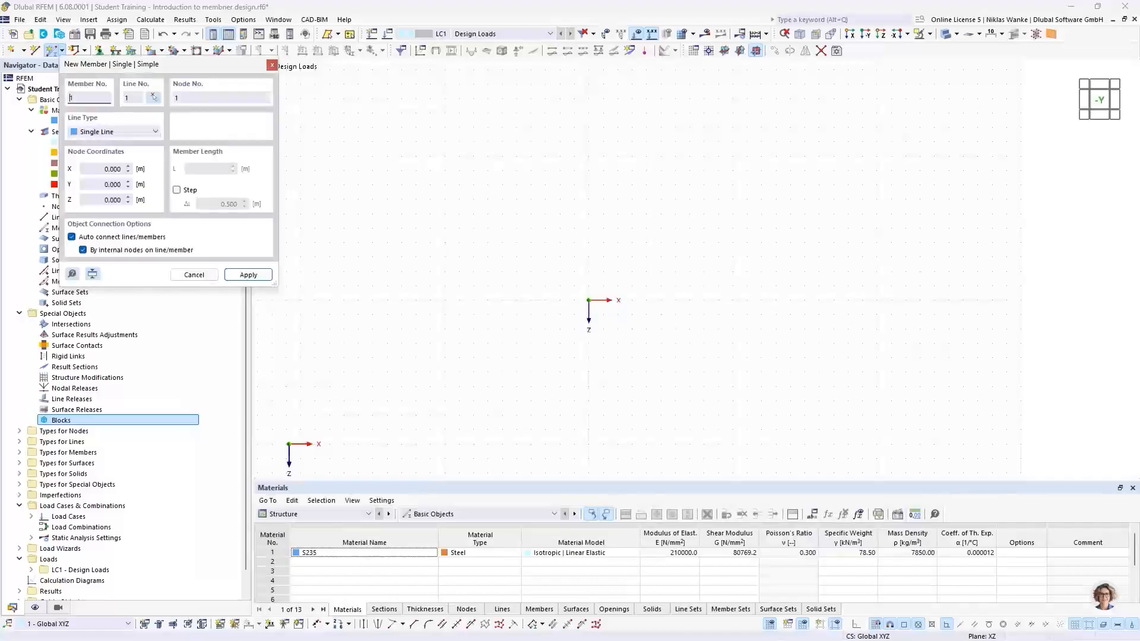
click(587, 299)
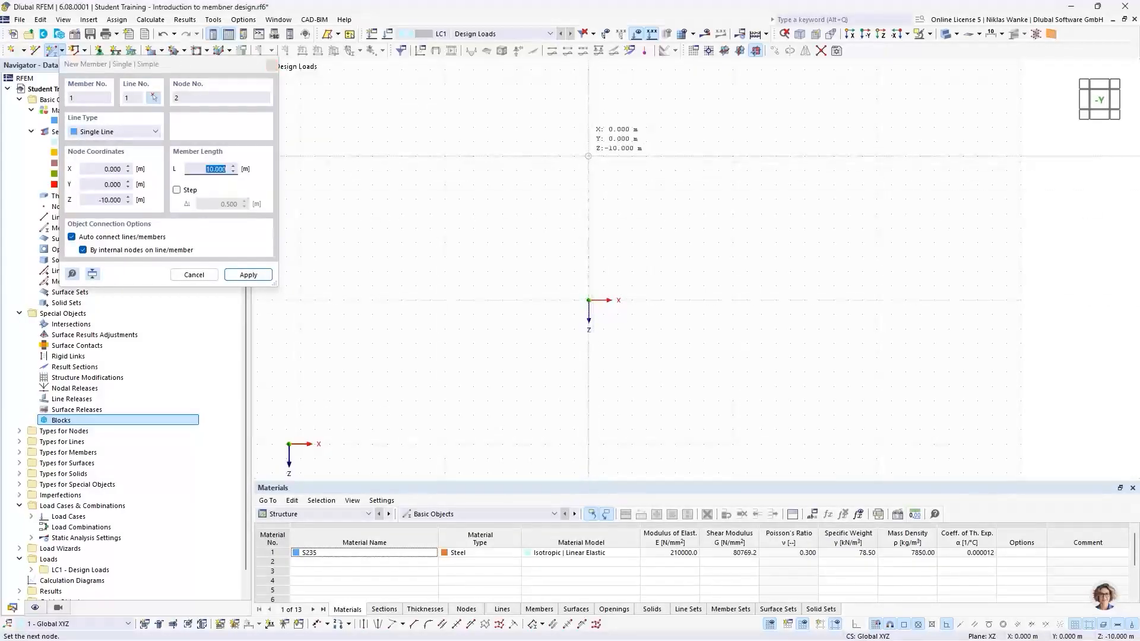
click(589, 158)
key(Escape)
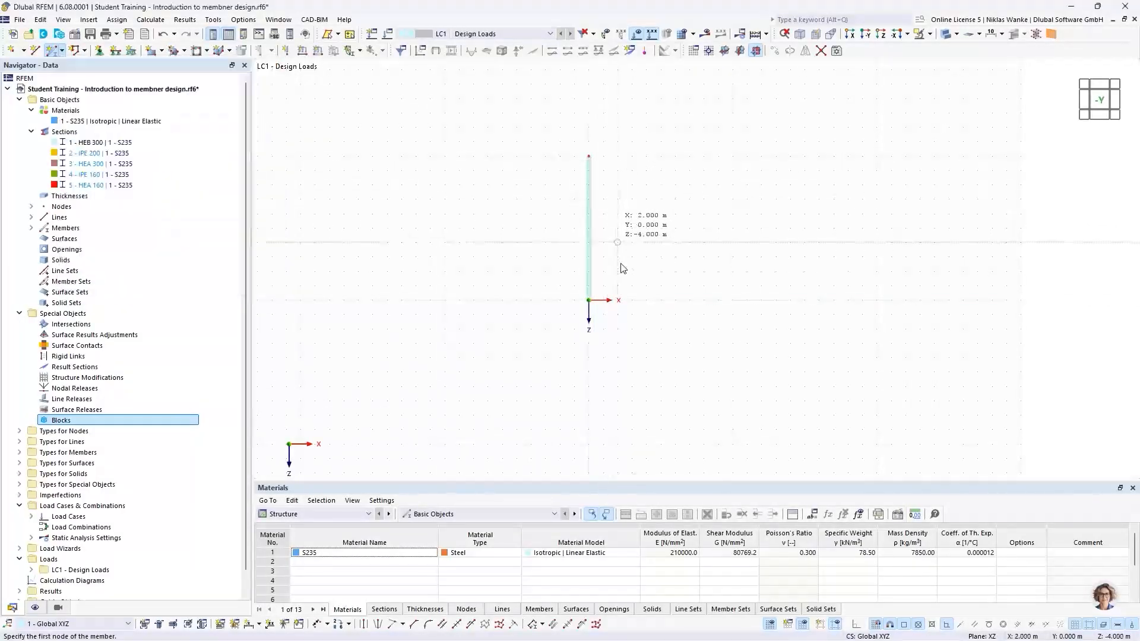
Add a linear length dimension along the column on the second plane, offset to its side.
click(260, 624)
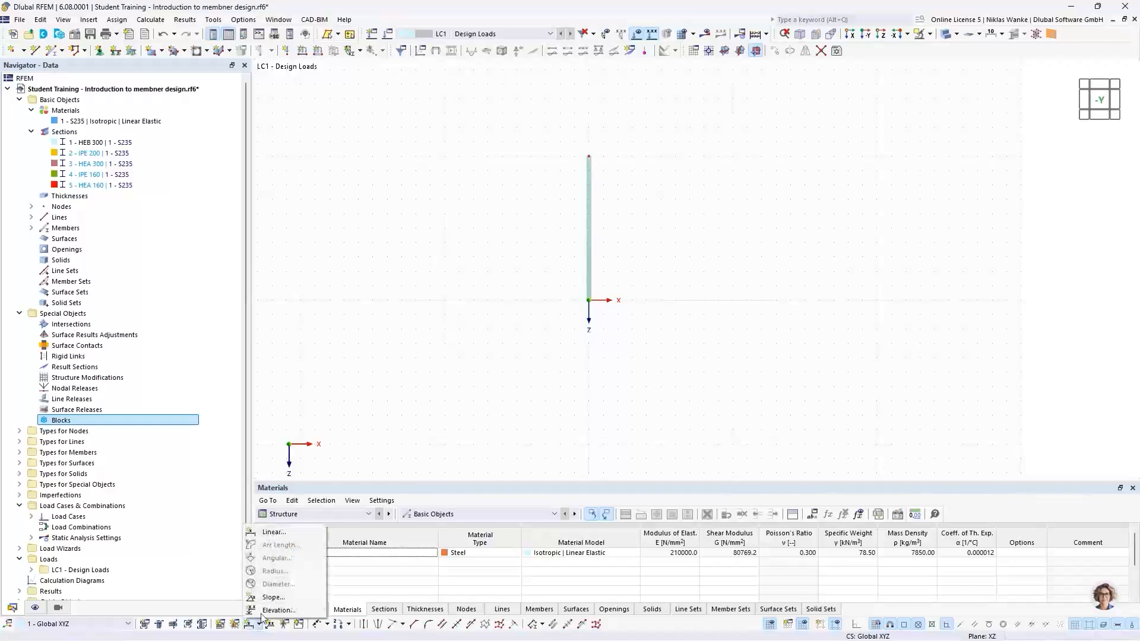
click(269, 533)
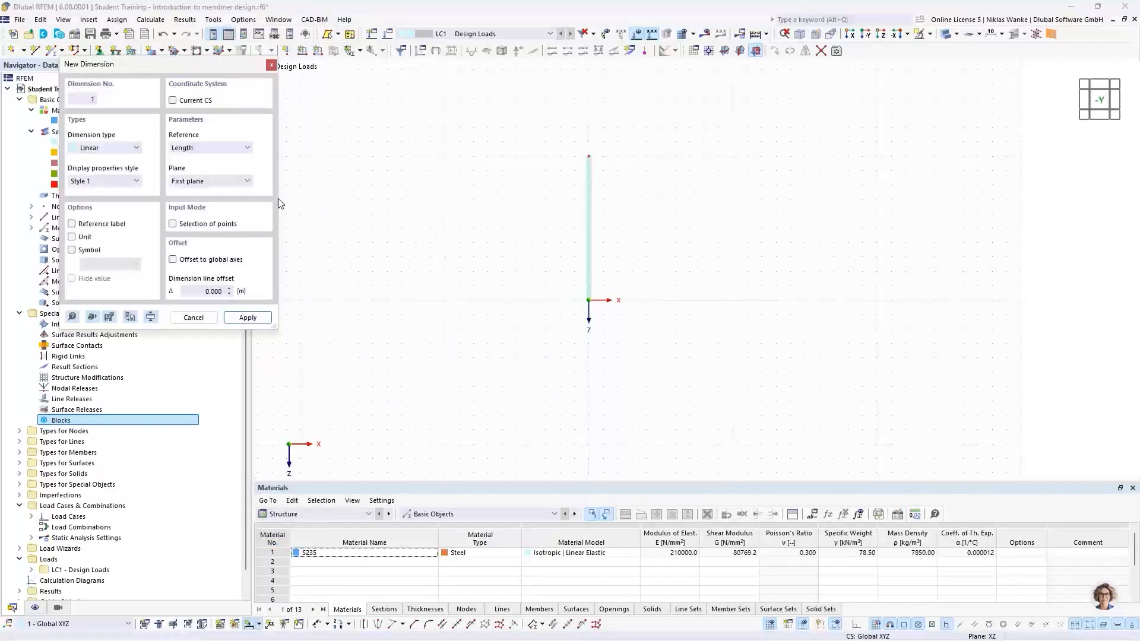
click(233, 181)
click(199, 194)
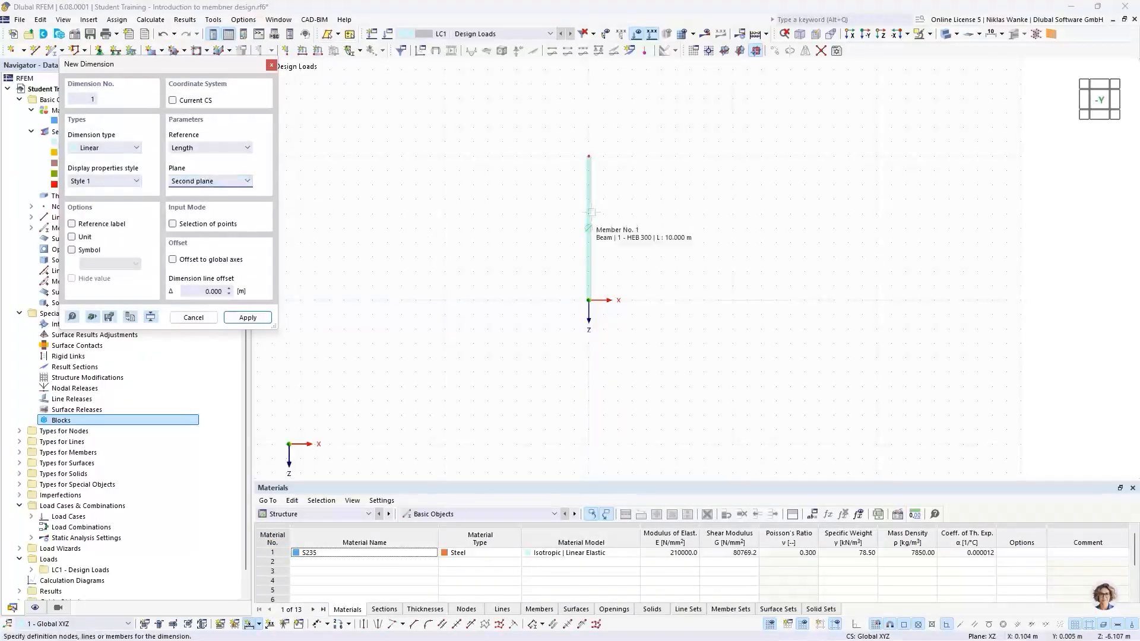
click(590, 212)
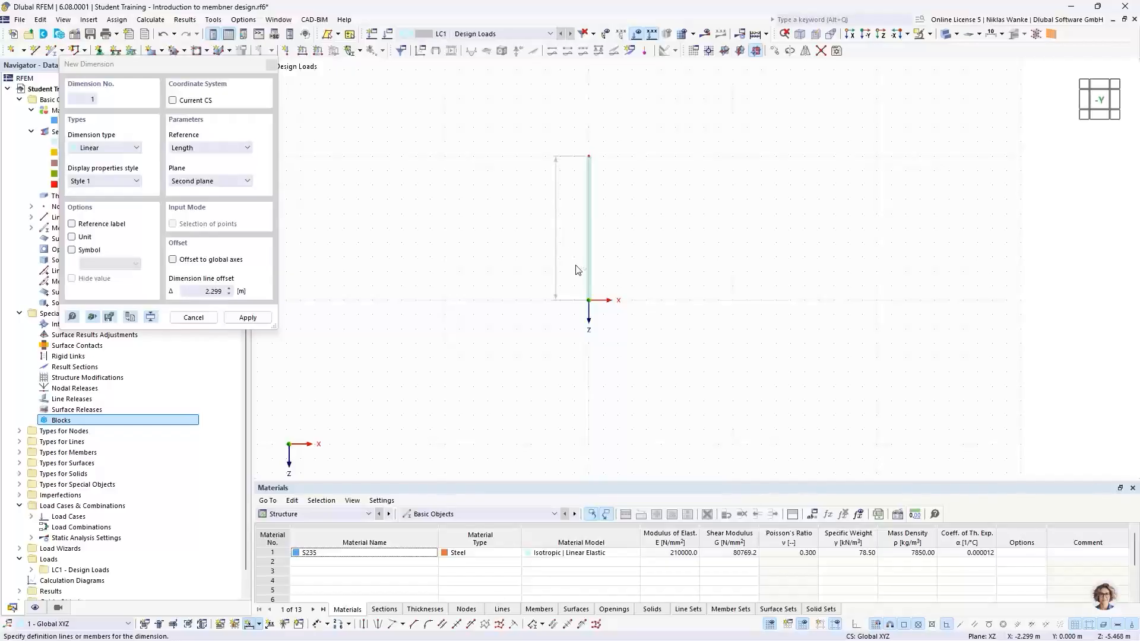
click(555, 226)
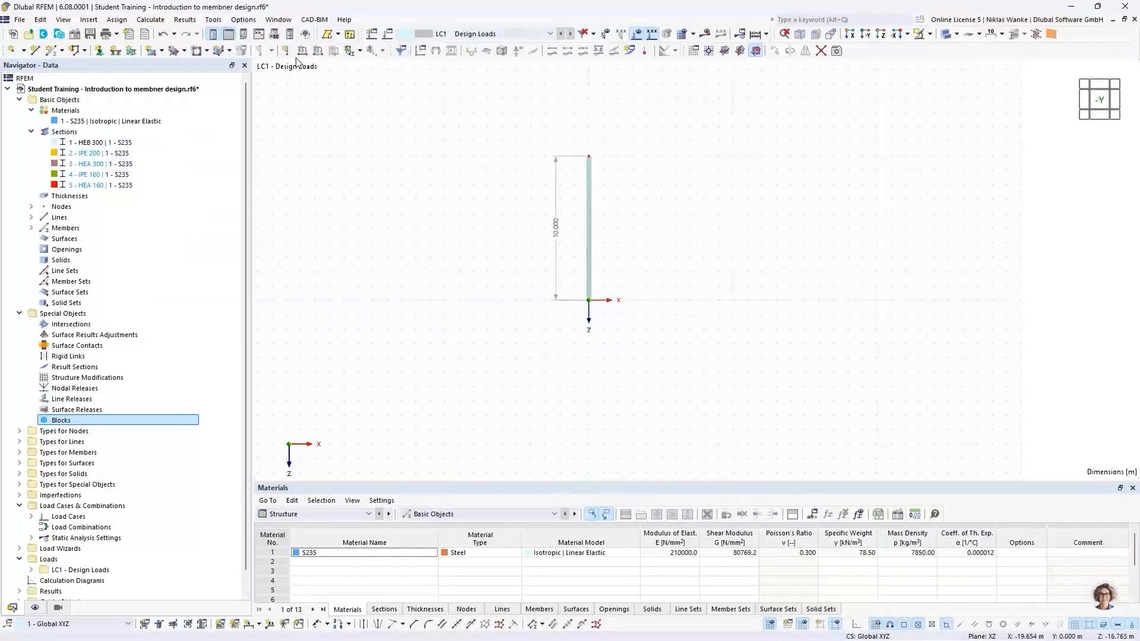
Assign the fixed nodal support type 2 (Fest) to the column's base node.
click(99, 50)
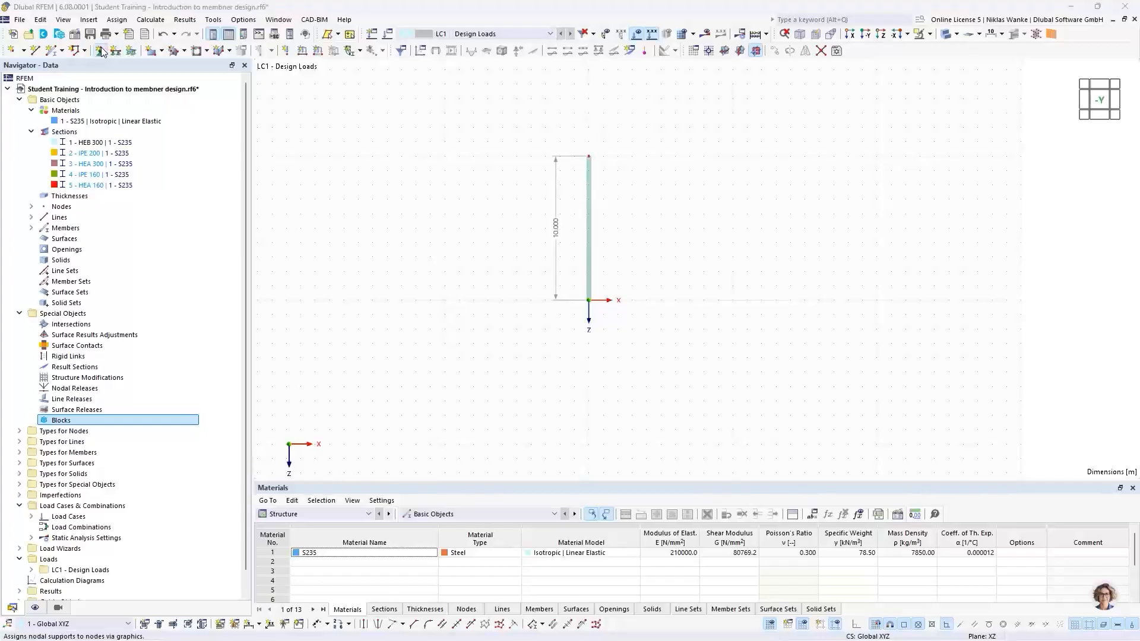
click(446, 264)
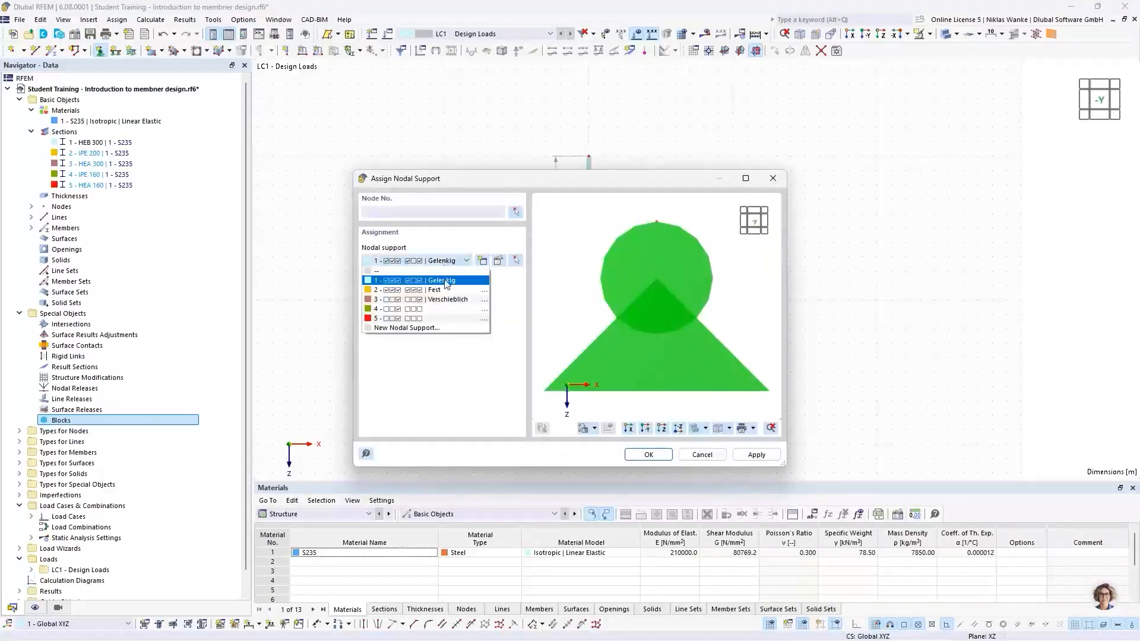
click(425, 284)
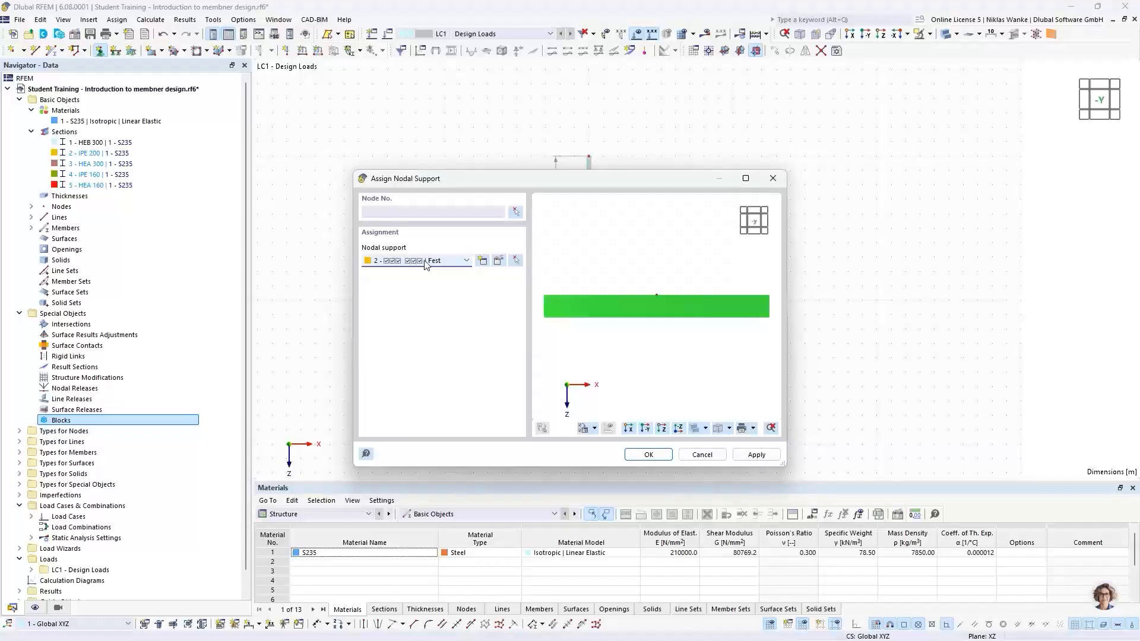
click(649, 454)
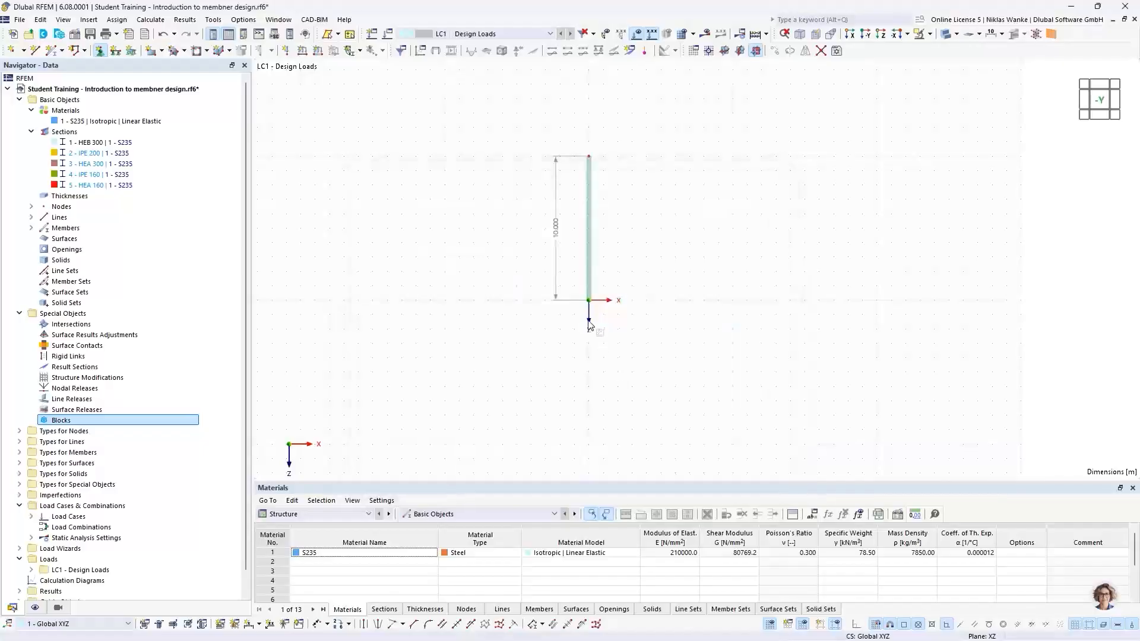
Apply a component nodal load of Fx 10 kN and Fz 100 kN at the column's top node 2.
scroll(592, 328, up, 3)
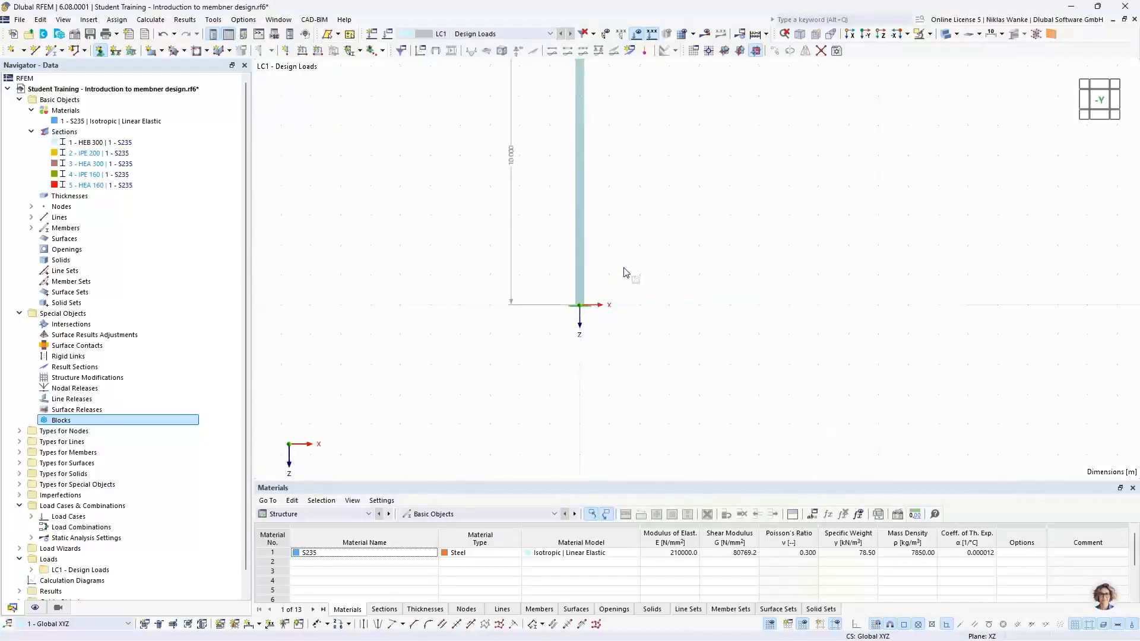
middle_drag(625, 263, 600, 388)
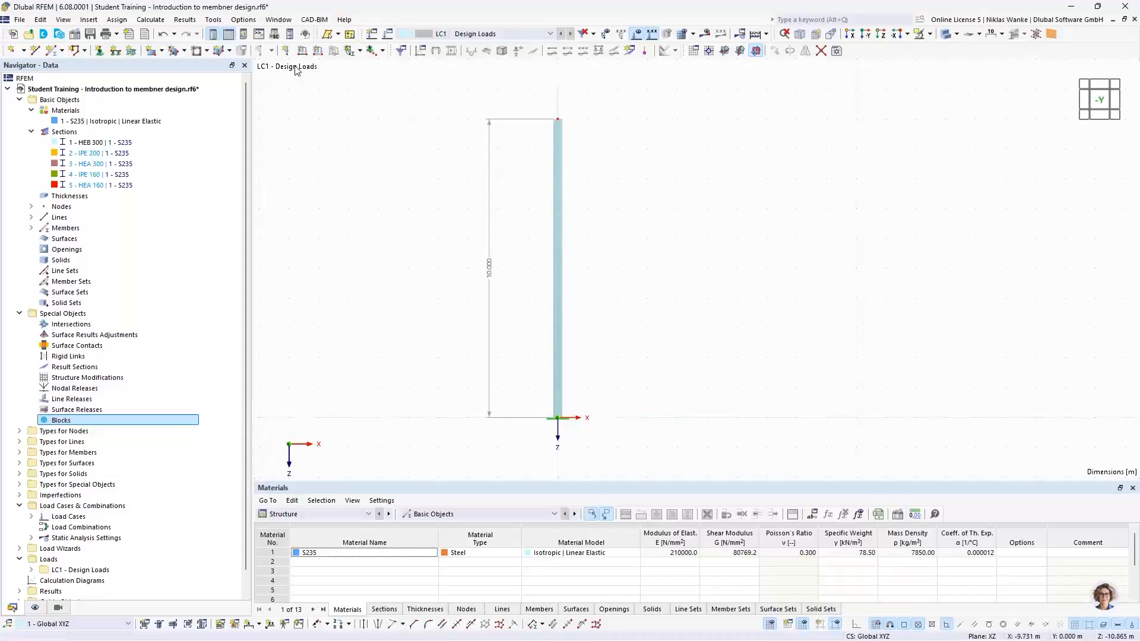
click(285, 50)
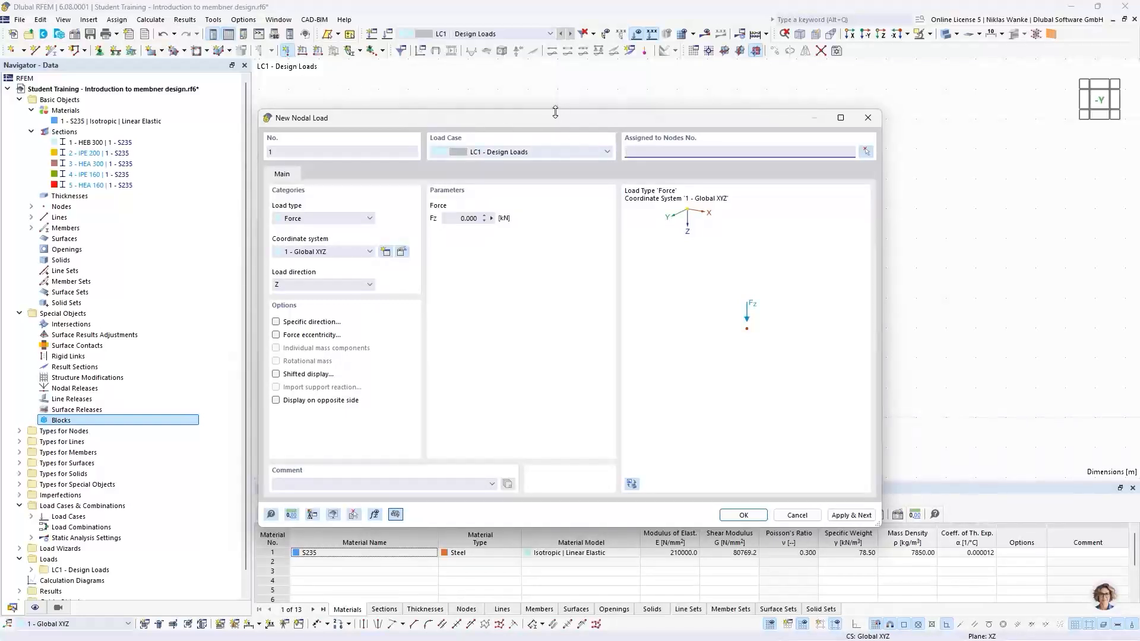
click(298, 221)
click(300, 247)
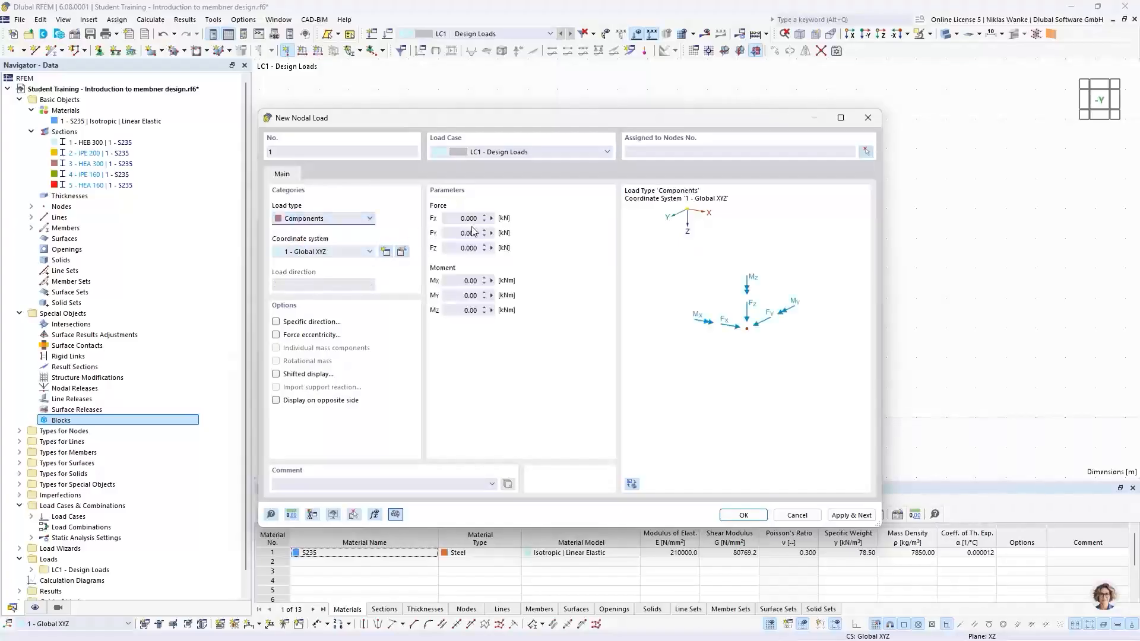
drag(457, 218, 487, 217)
drag(458, 218, 485, 220)
text(10)
drag(454, 248, 487, 247)
text(100)
click(864, 152)
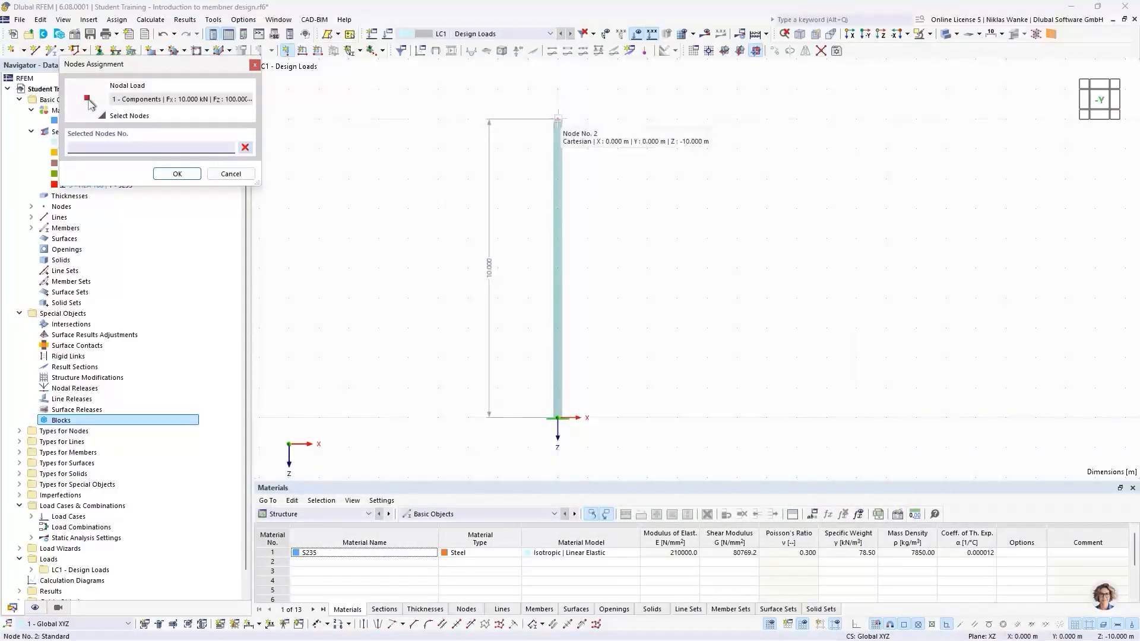
click(560, 121)
click(172, 175)
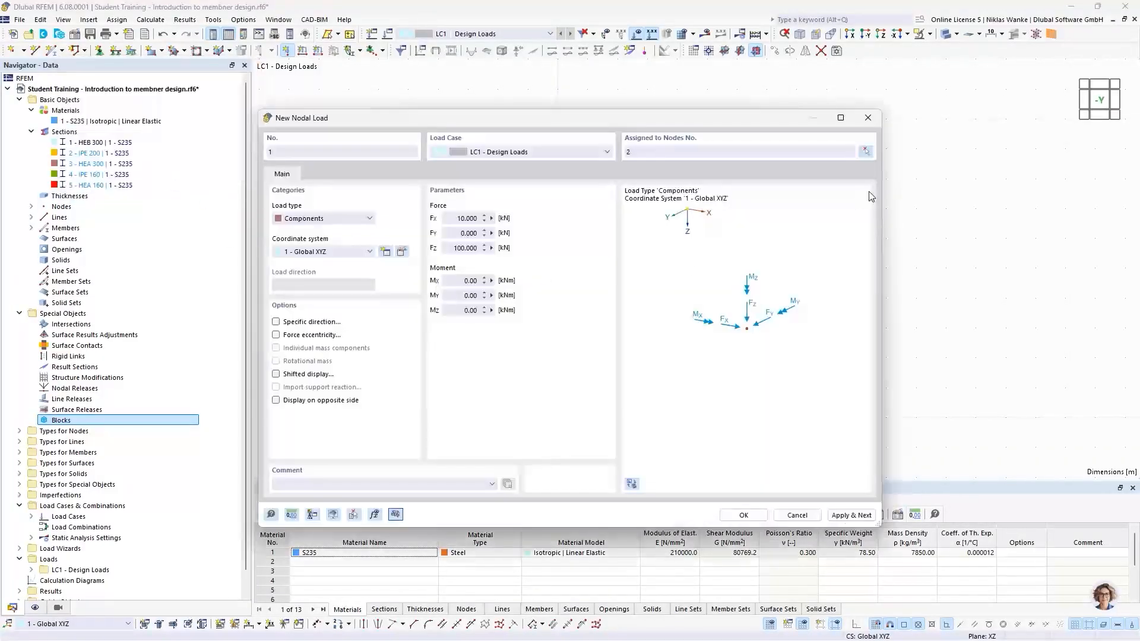
click(743, 516)
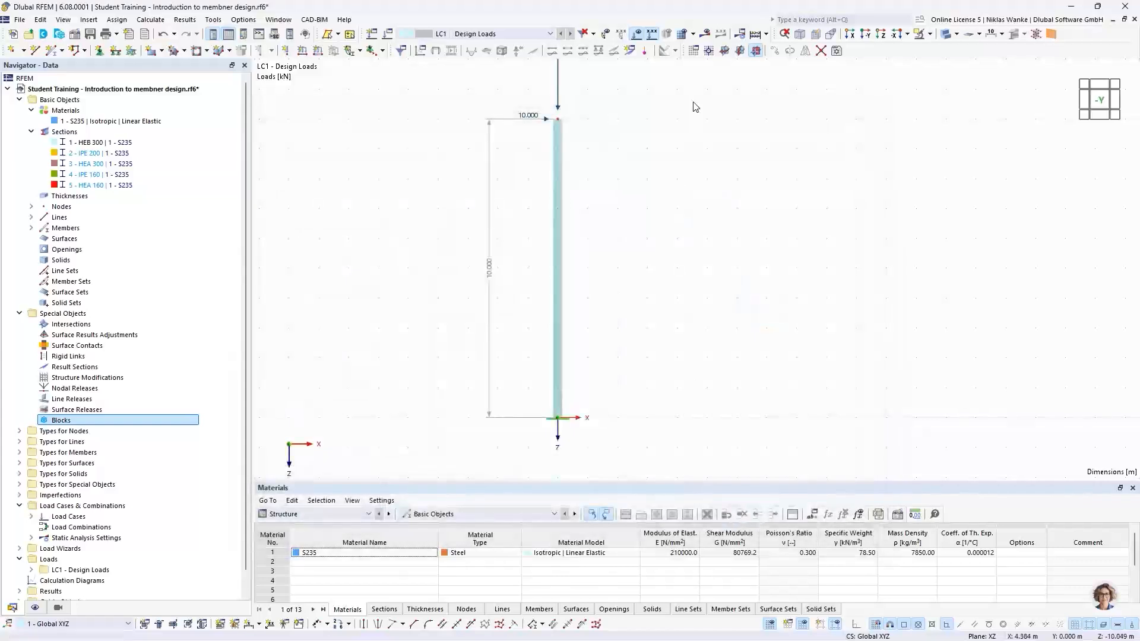
Copy load case LC1 as LC2 named Design Loads (2nd order theory) using SA2 Second-order (P-Δ) settings.
scroll(613, 298, down, 2)
middle_drag(577, 333, 582, 322)
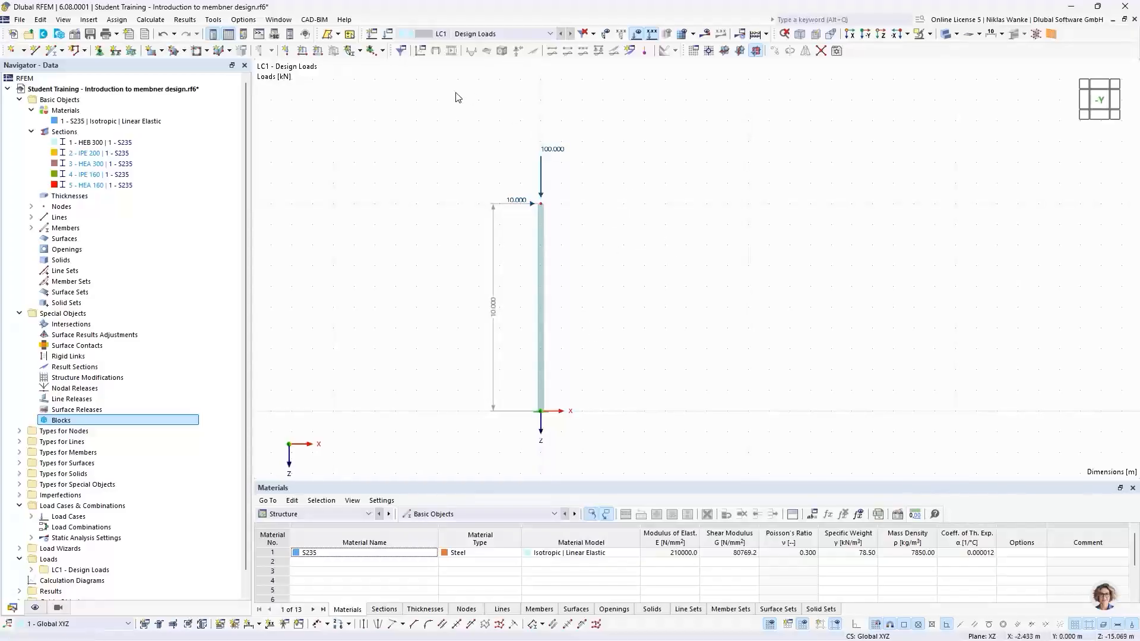
click(388, 36)
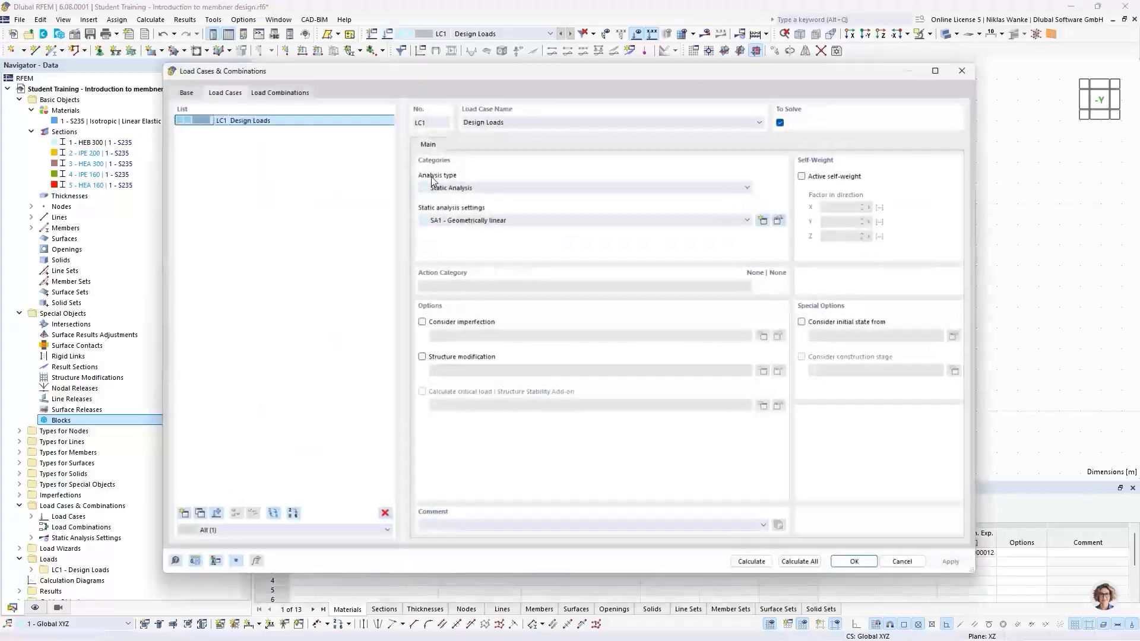
drag(525, 72, 556, 55)
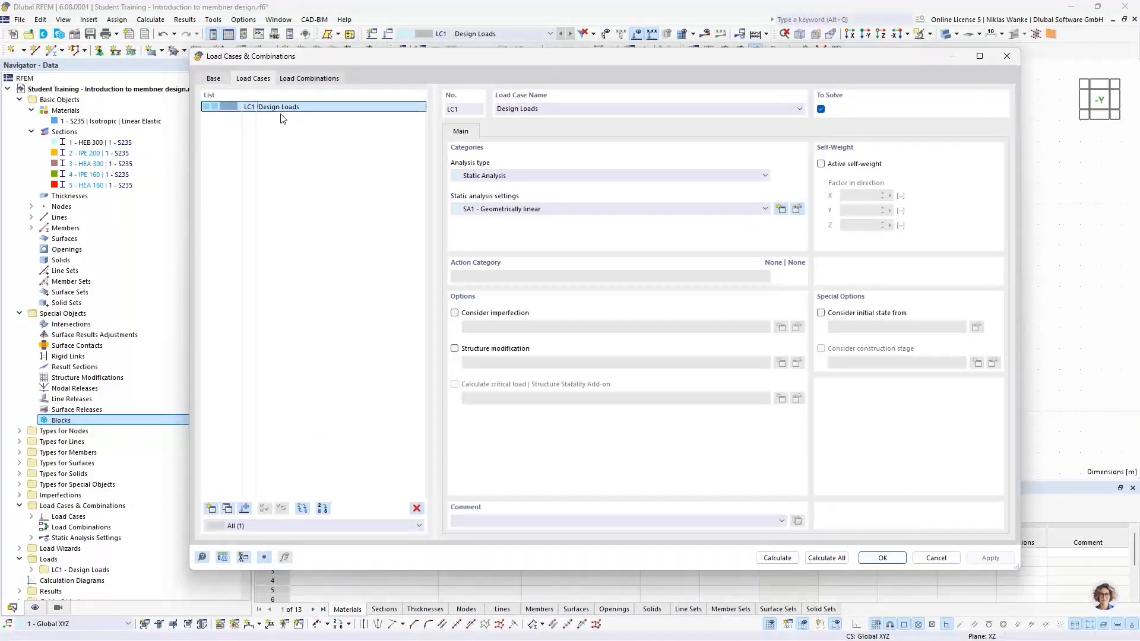
click(228, 509)
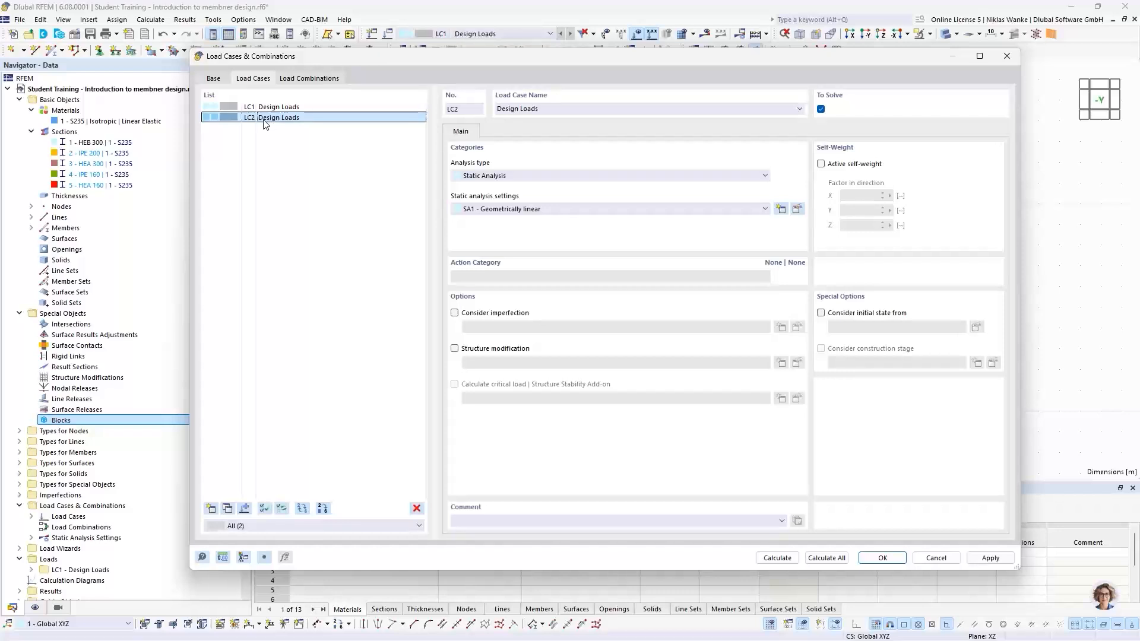
click(544, 108)
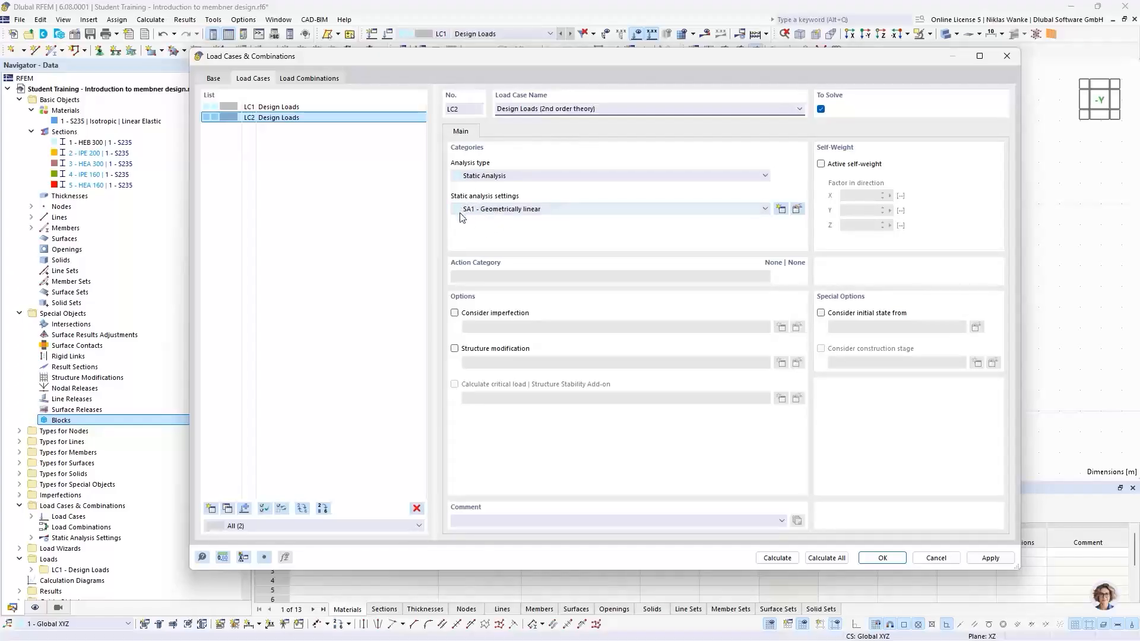
click(510, 211)
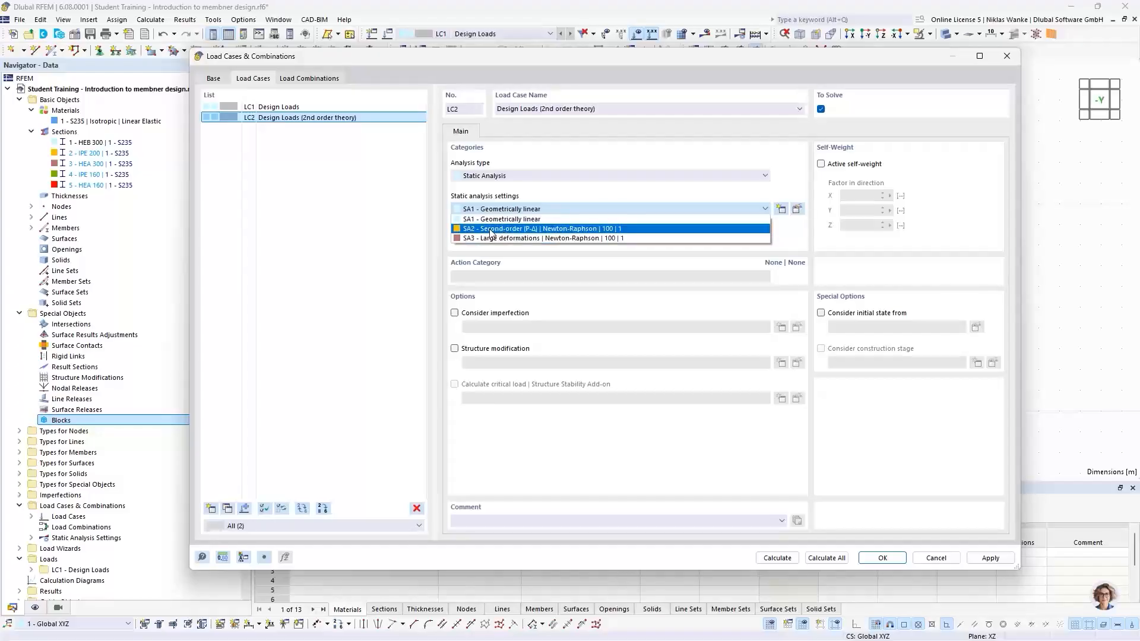
click(490, 231)
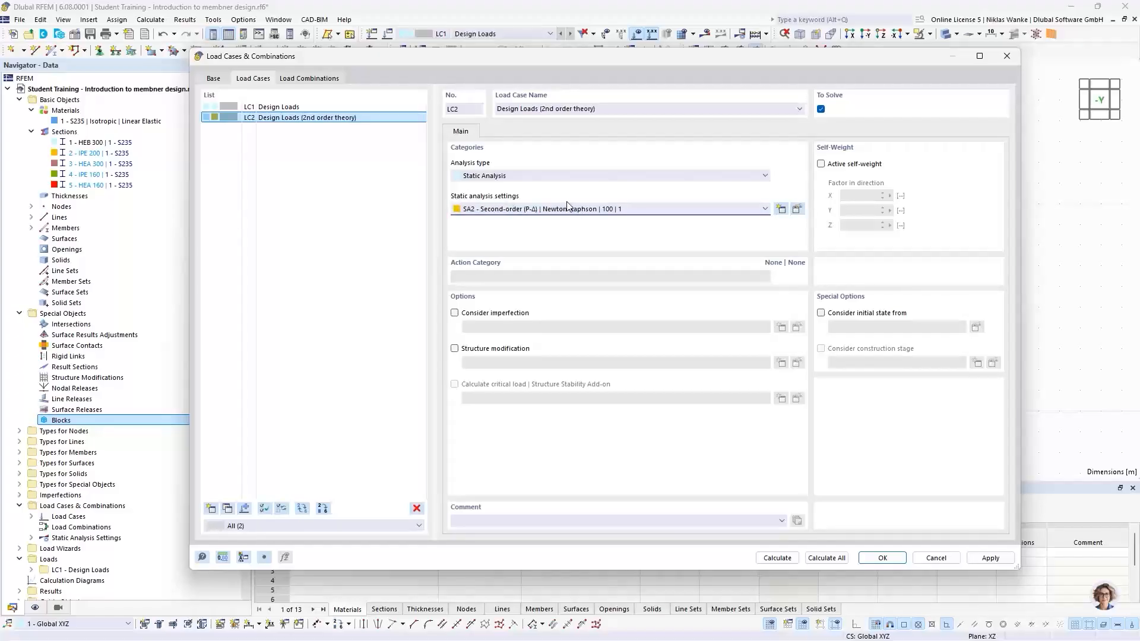
Review the SA2 Second-order (P-Δ) Newton-Raphson analysis settings and confirm the load case dialog.
click(797, 211)
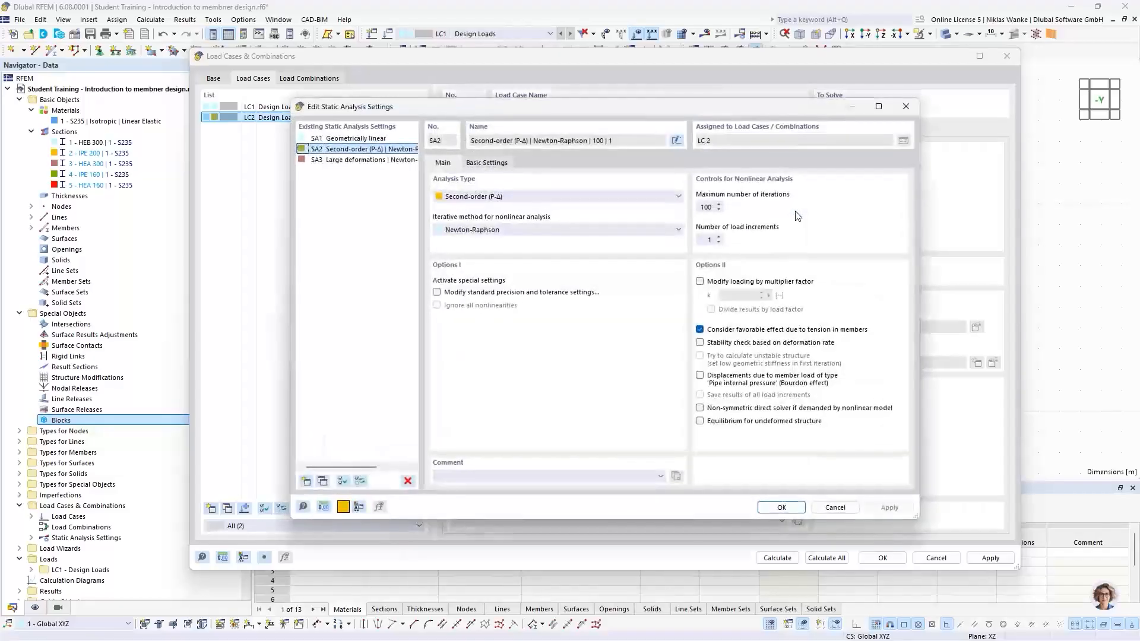
drag(653, 106, 666, 97)
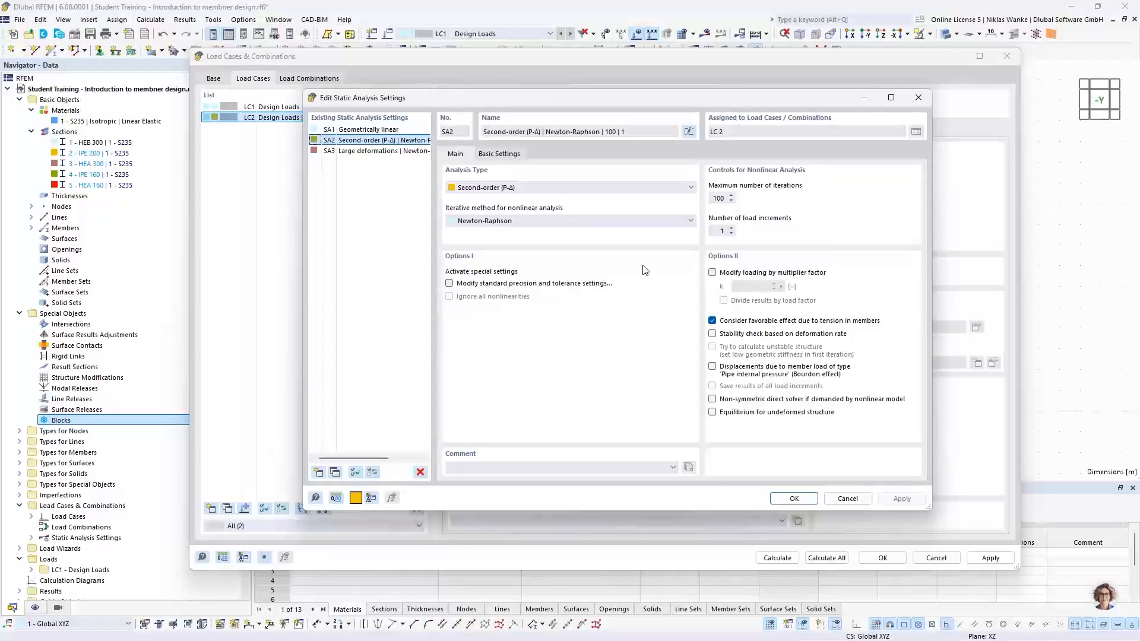
click(586, 186)
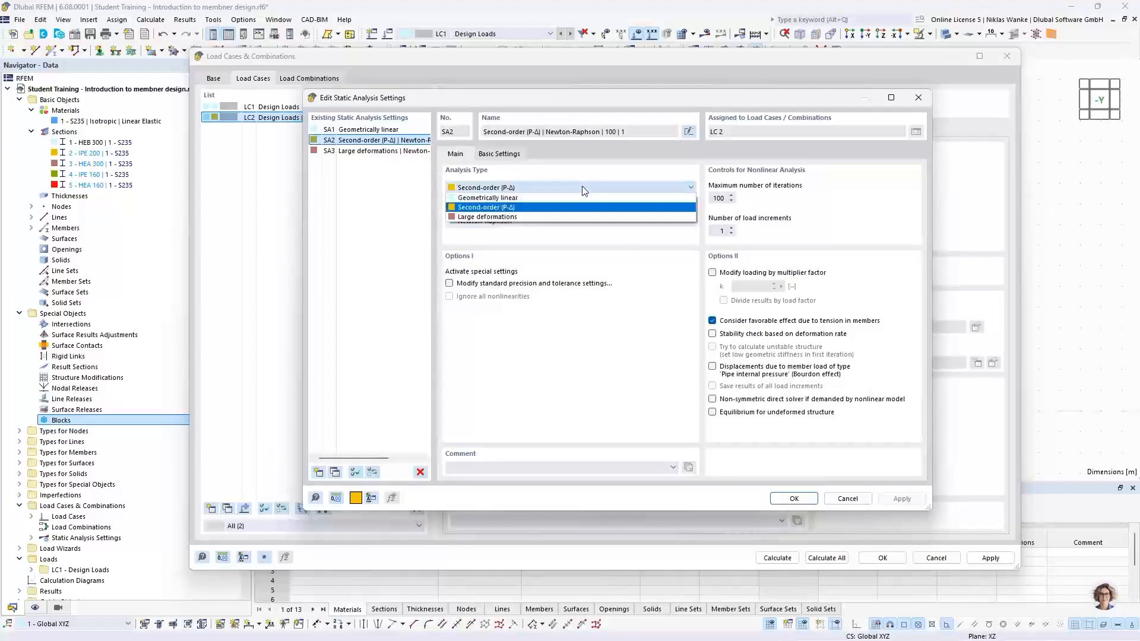
click(500, 189)
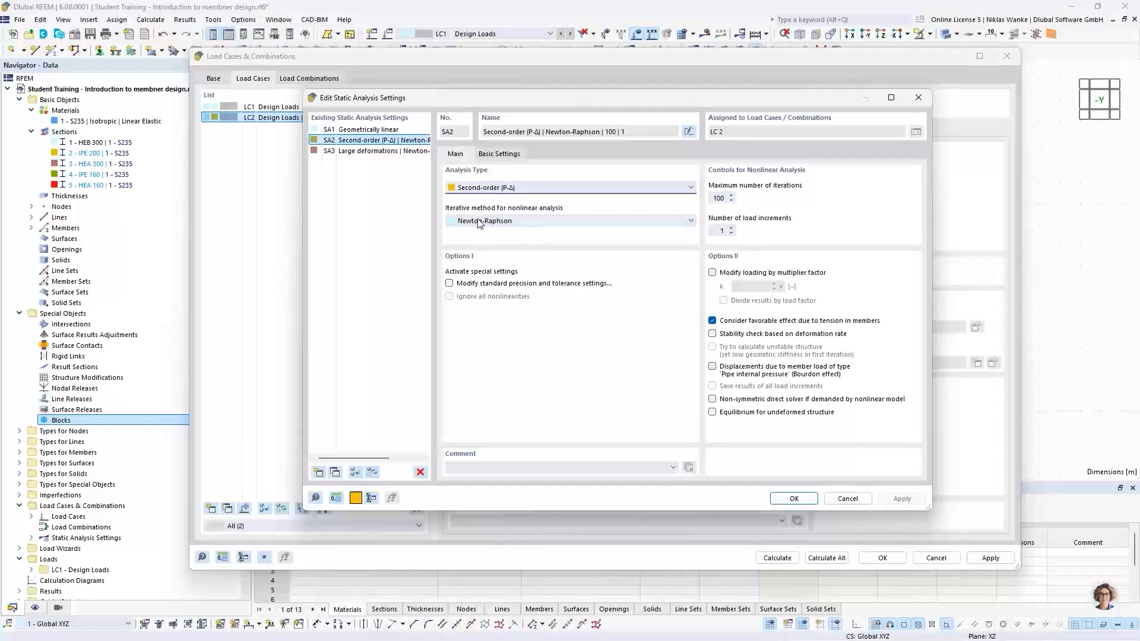
click(476, 222)
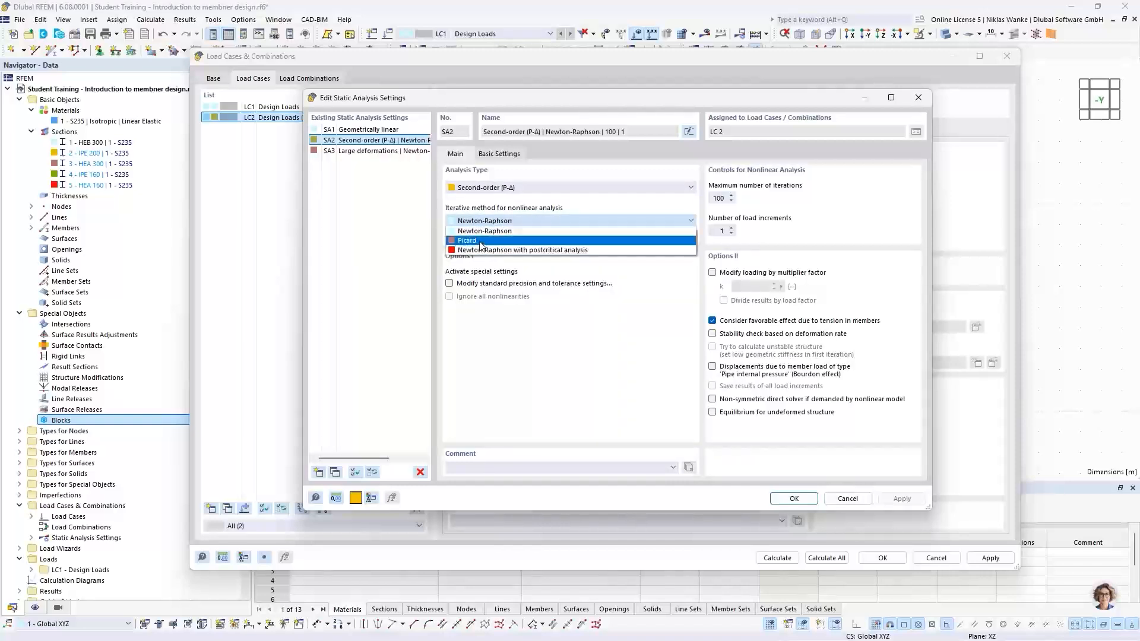
click(514, 220)
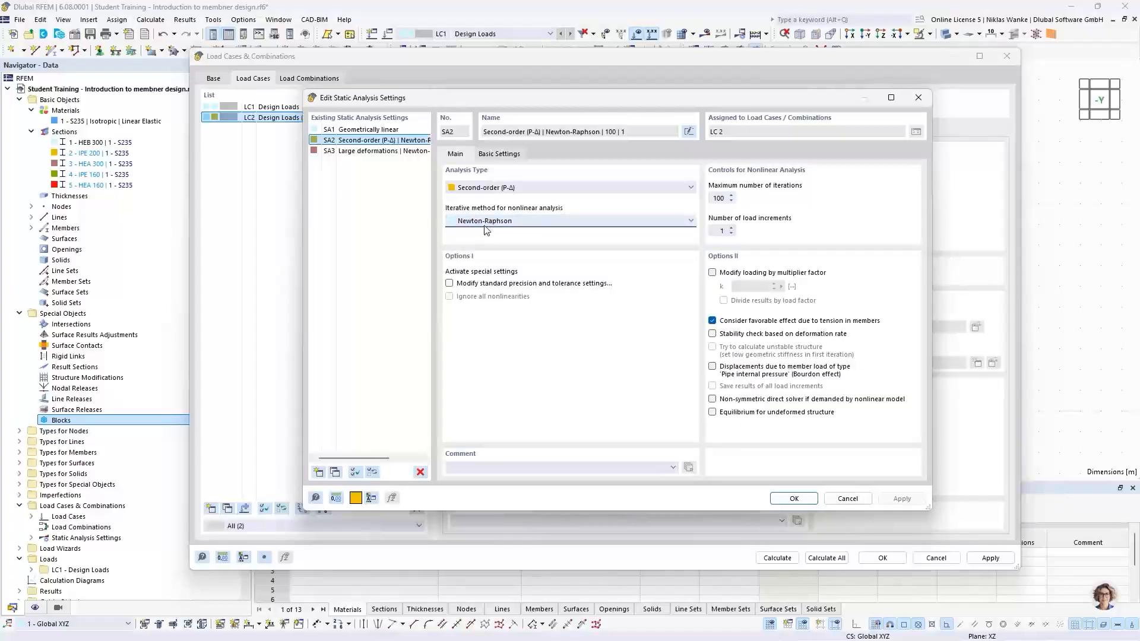
drag(713, 198, 729, 197)
click(720, 231)
click(484, 189)
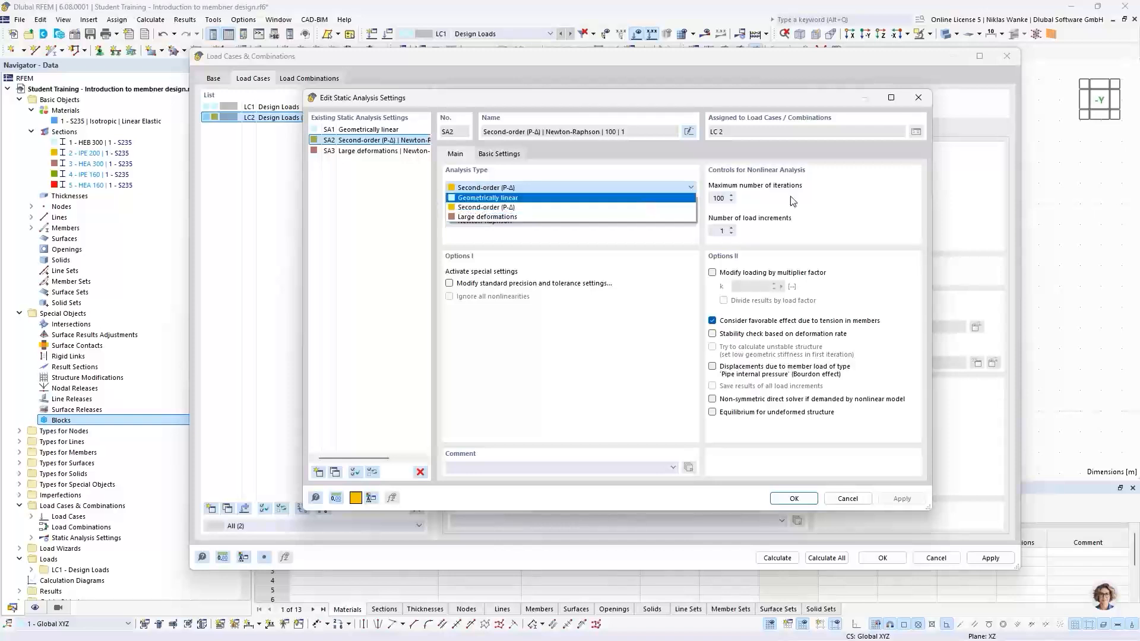
click(896, 200)
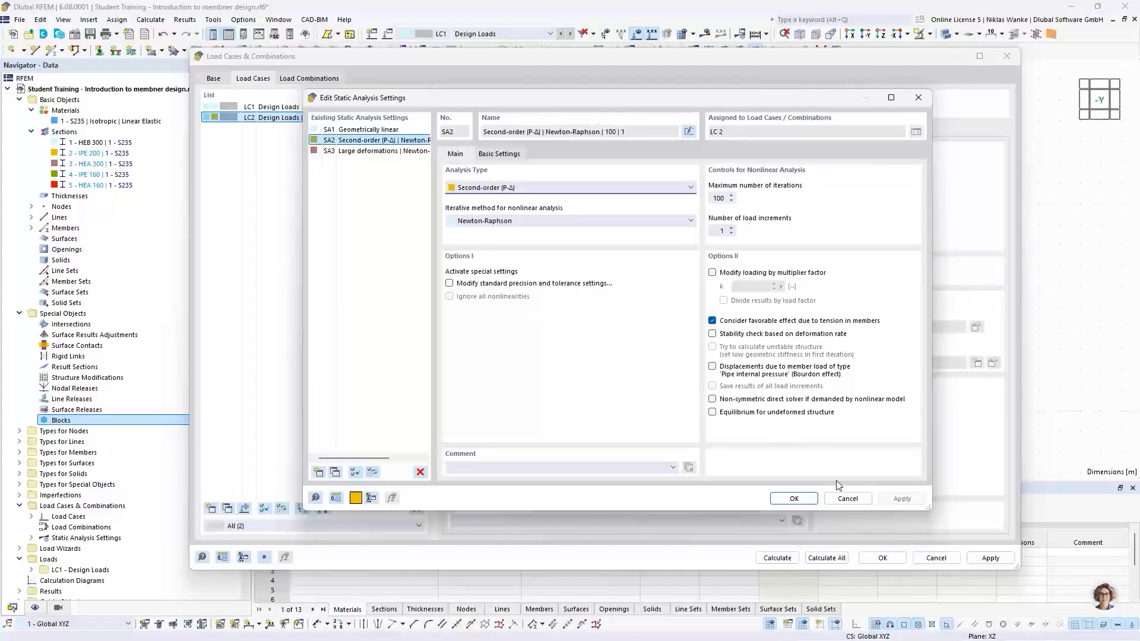
click(792, 500)
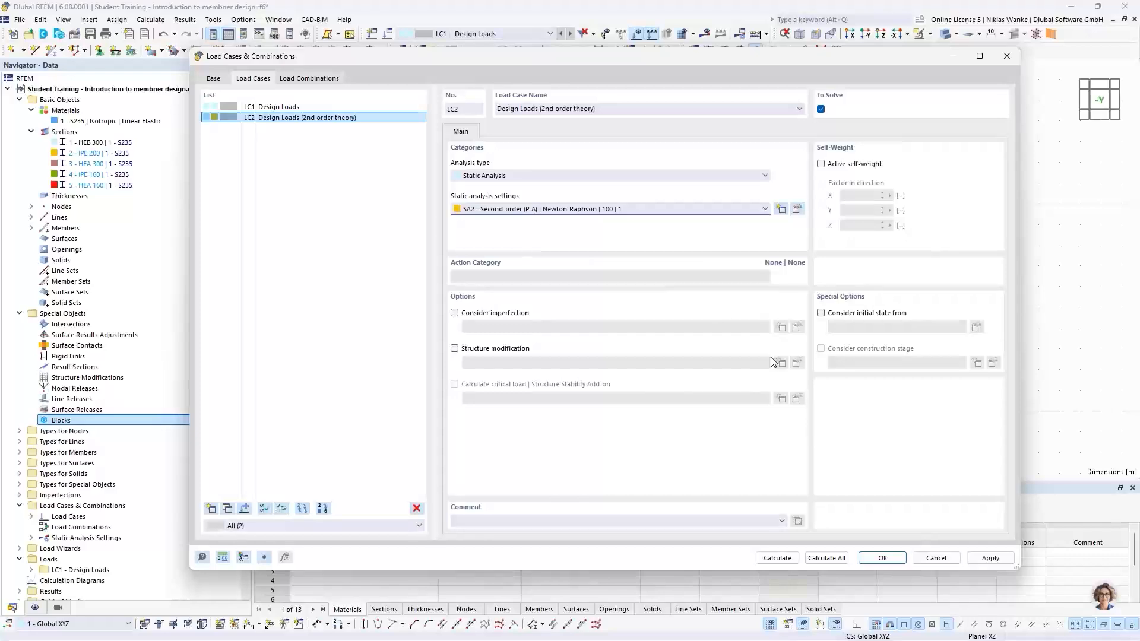
click(882, 557)
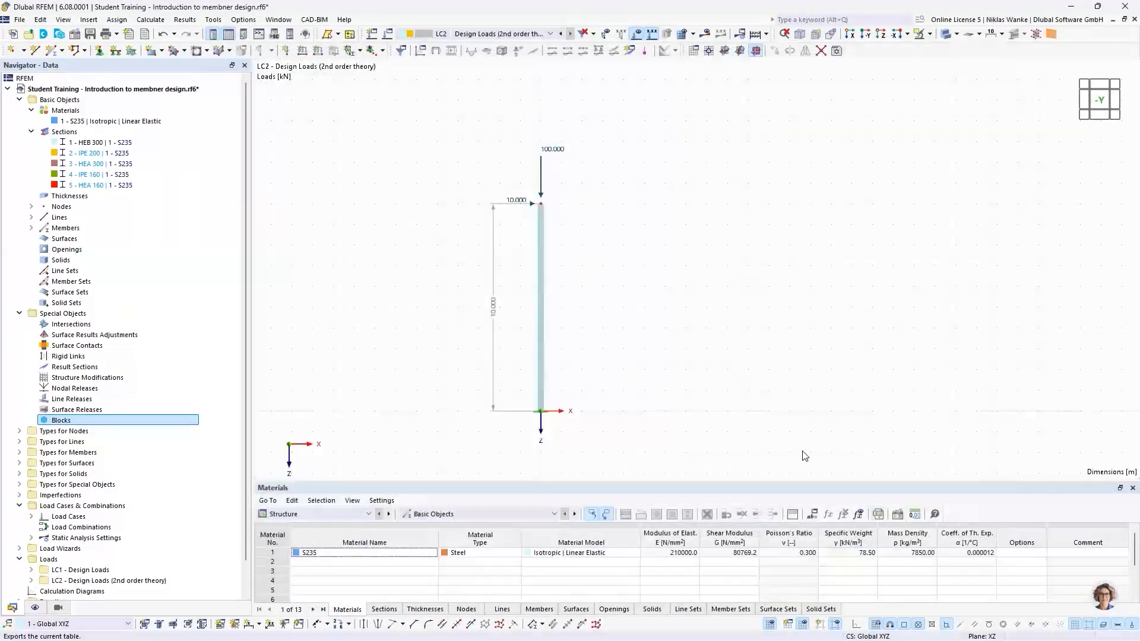
Switch the displayed load case to LC1 and back to LC2.
click(513, 33)
click(511, 44)
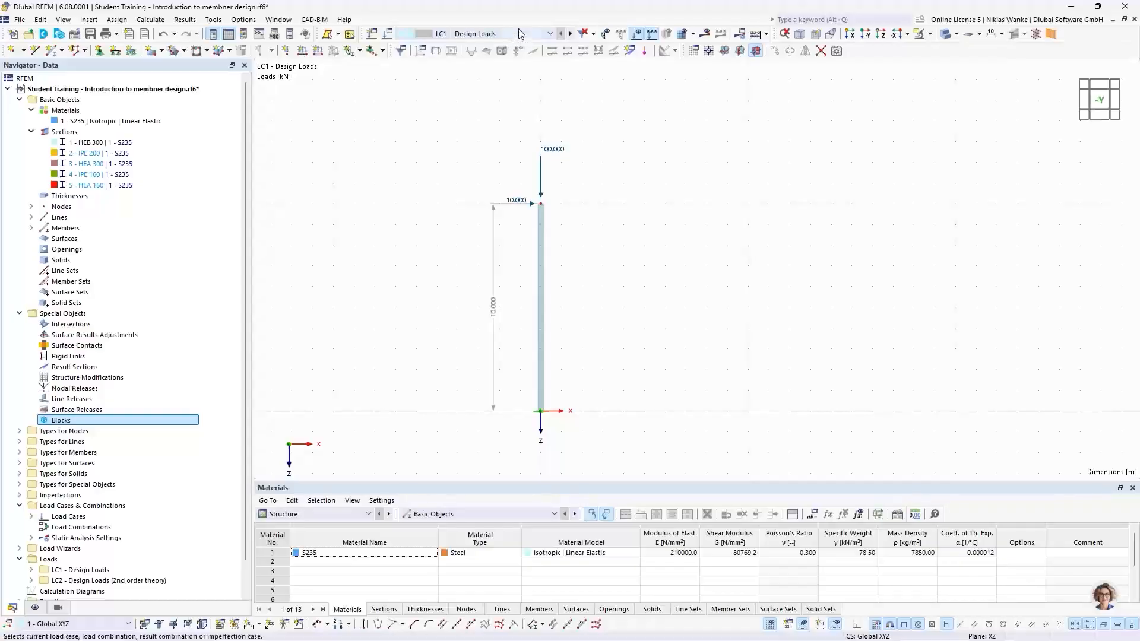
click(515, 34)
click(514, 55)
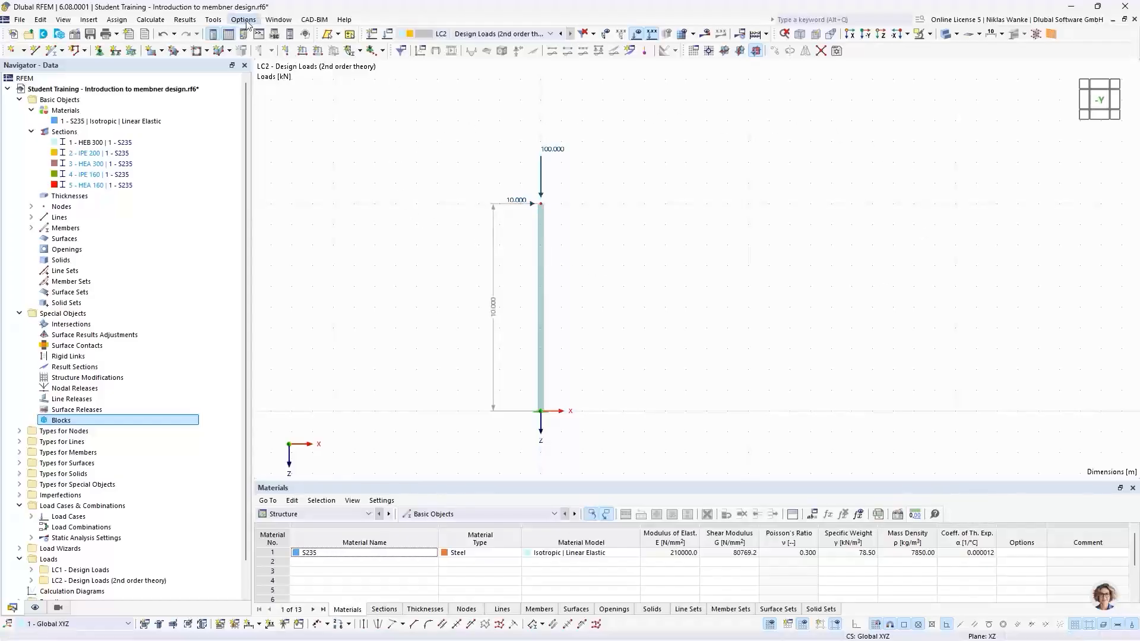
Open a second window of the model and tile both windows vertically.
click(279, 21)
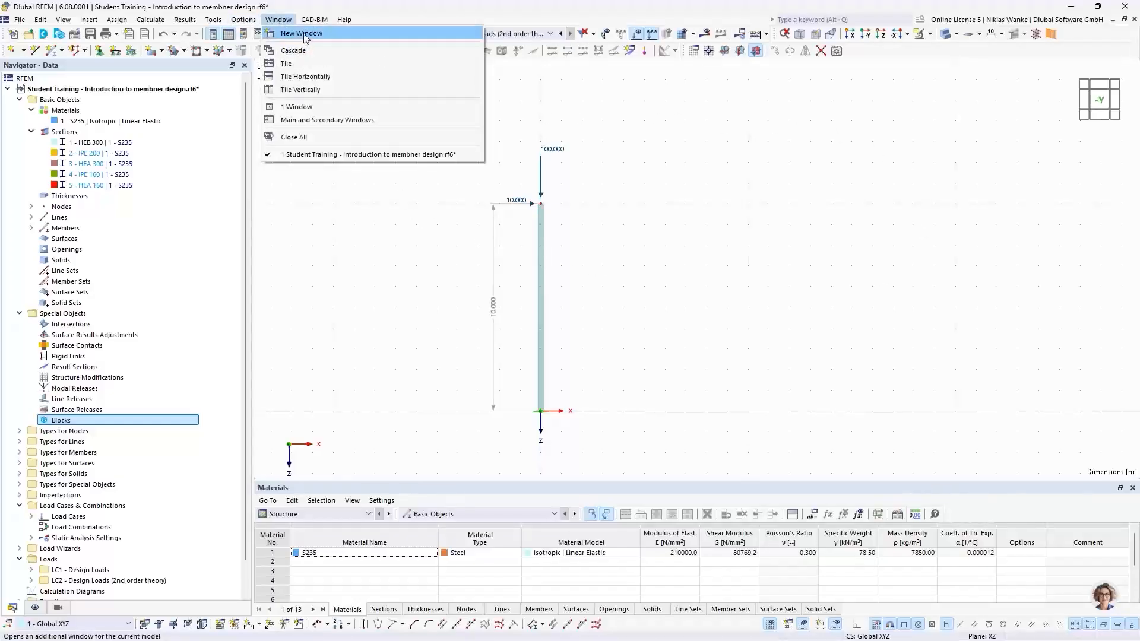
click(302, 33)
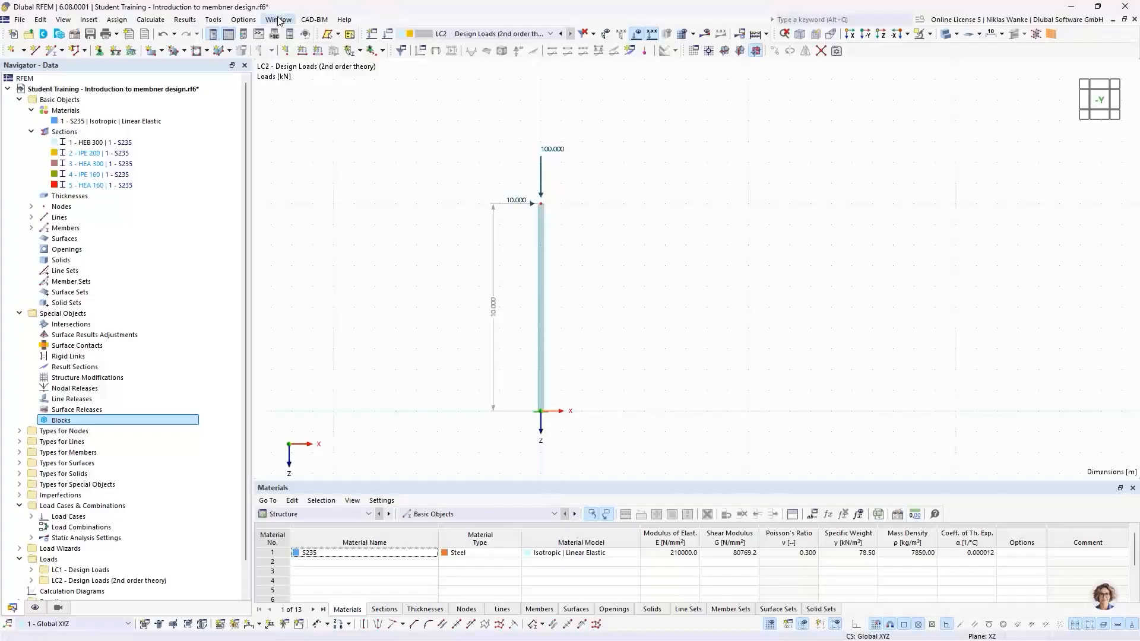
click(274, 22)
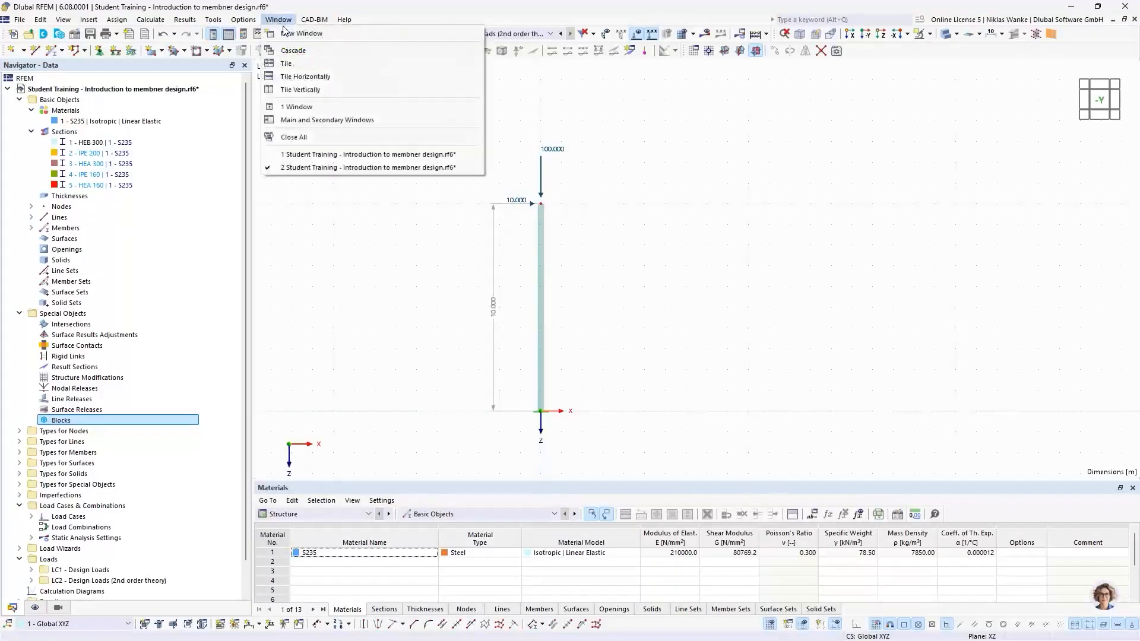
click(300, 92)
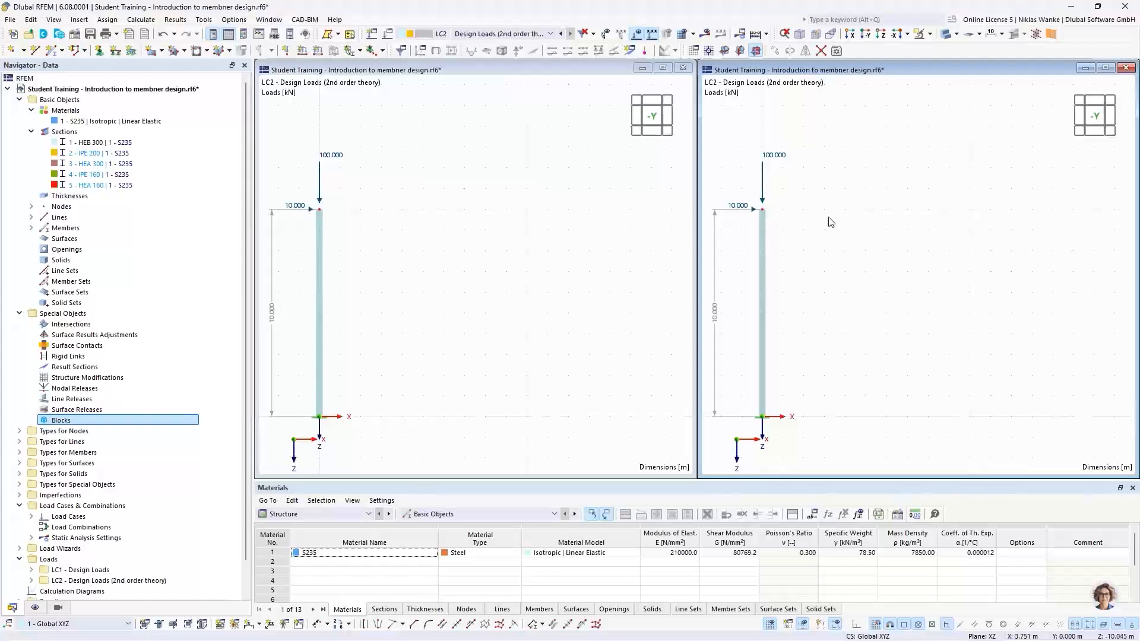
Show load case LC1 in the left window while the right window keeps LC2 Design Loads (2nd order theory).
middle_drag(445, 250, 554, 229)
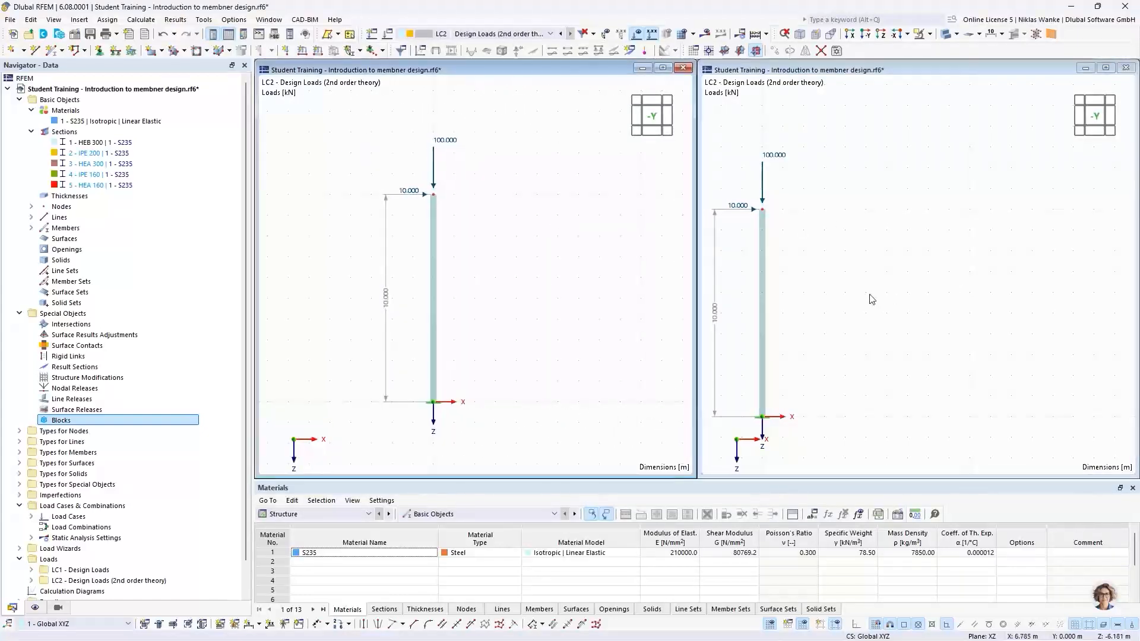
middle_drag(892, 290, 1002, 261)
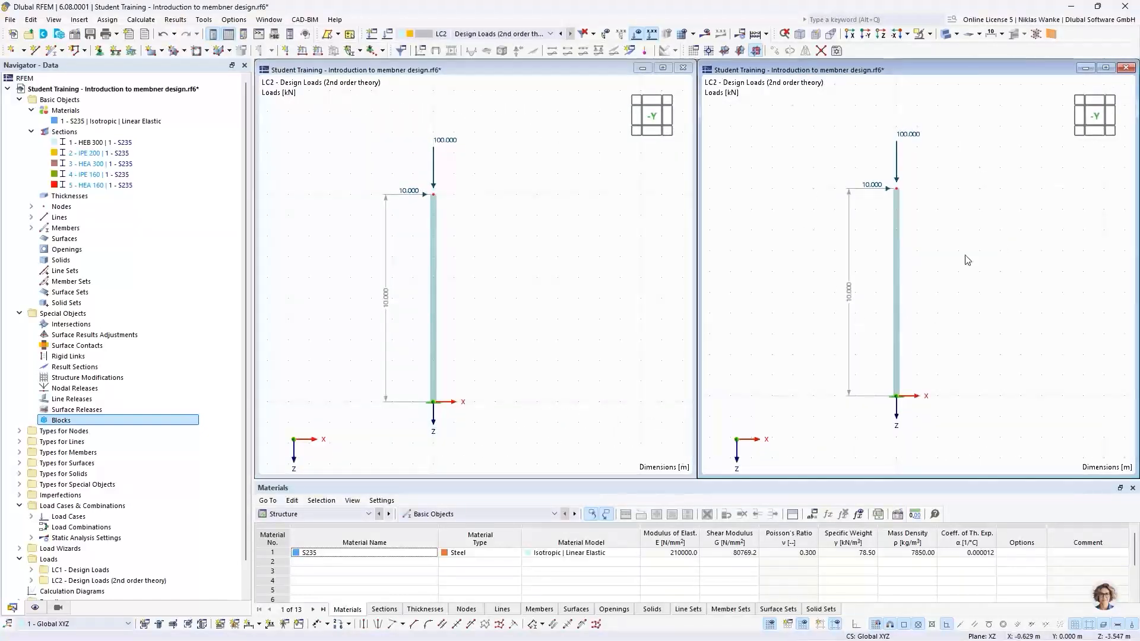
click(511, 216)
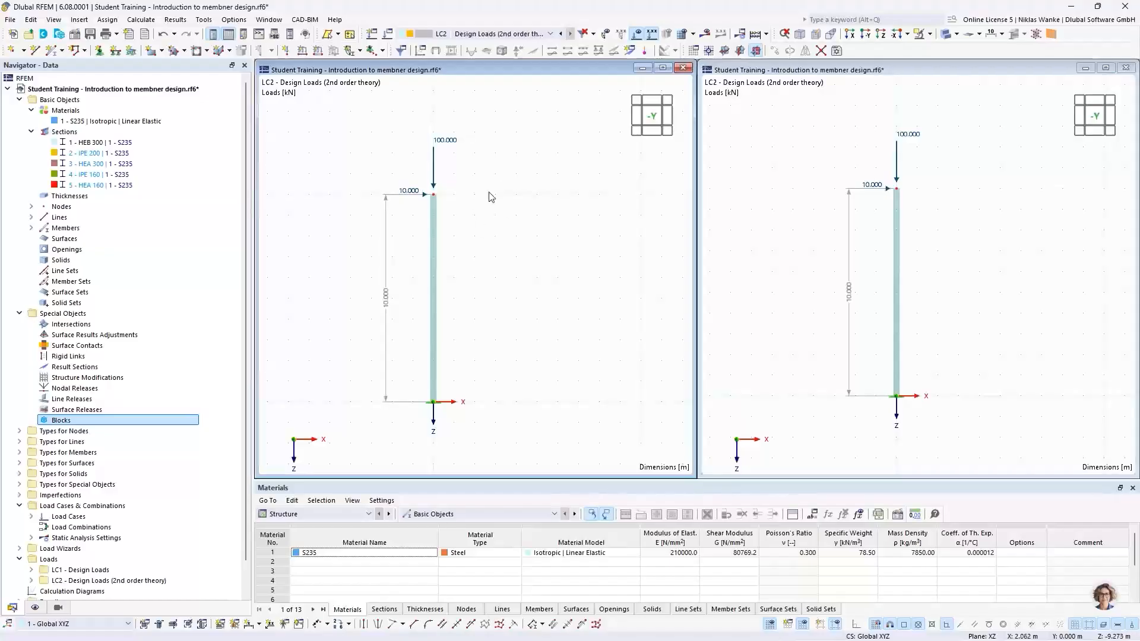
click(481, 35)
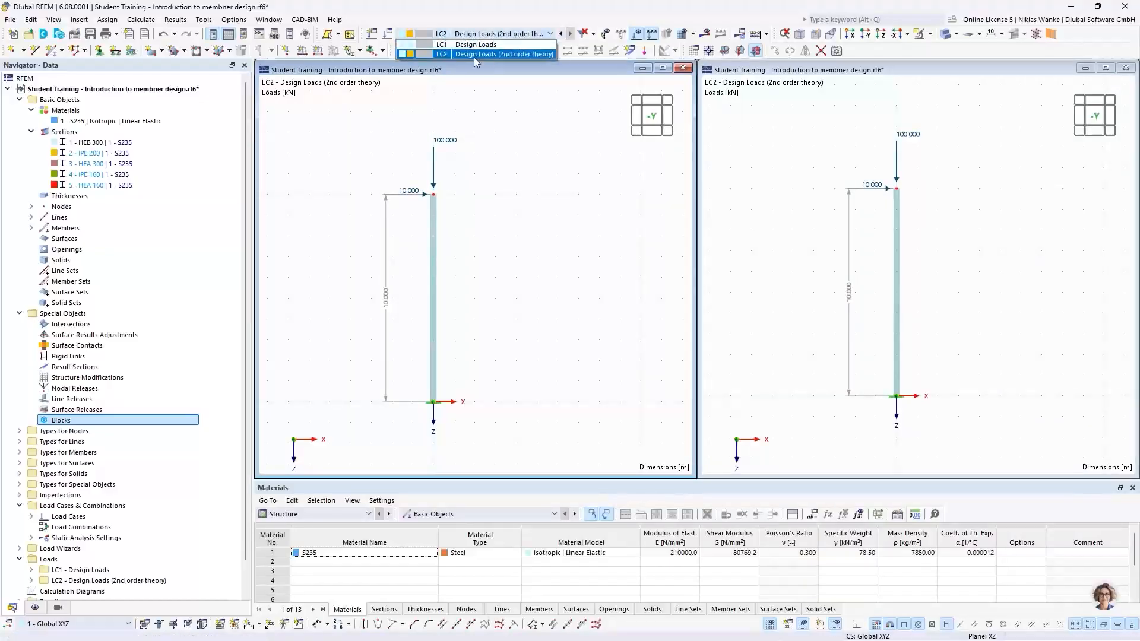
click(452, 45)
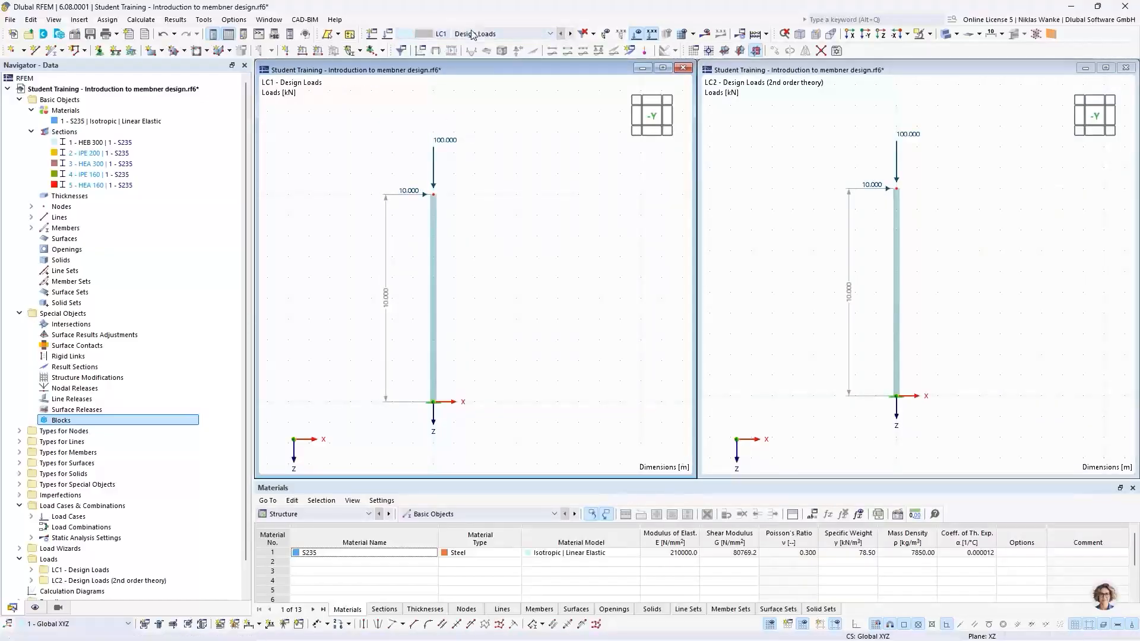
click(958, 184)
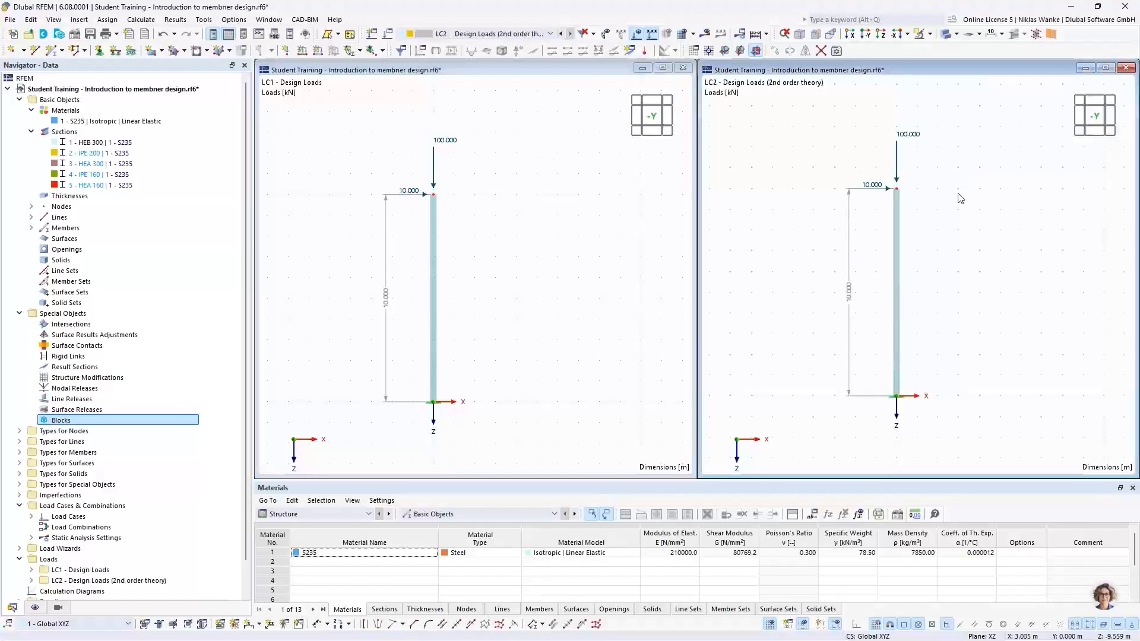
click(460, 34)
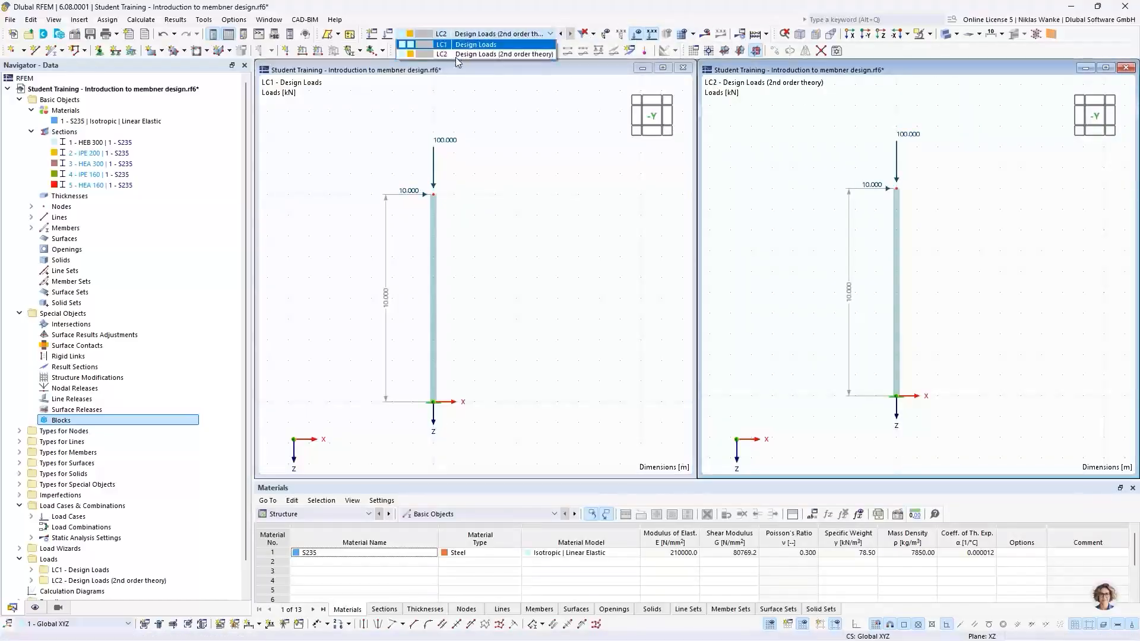
click(567, 172)
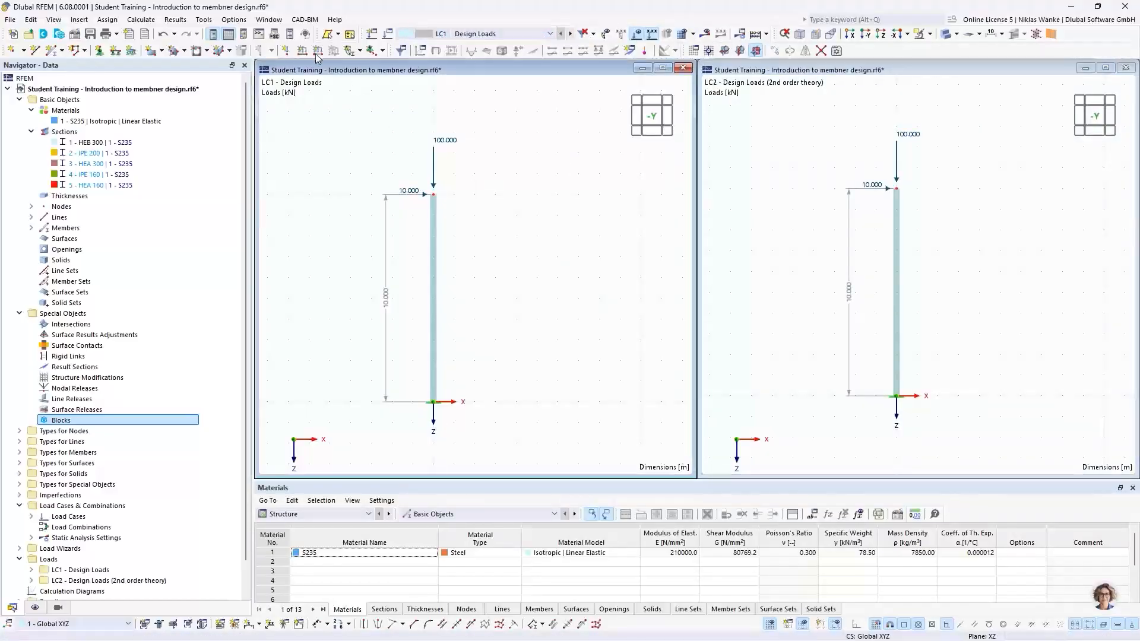
Calculate all load cases.
click(141, 20)
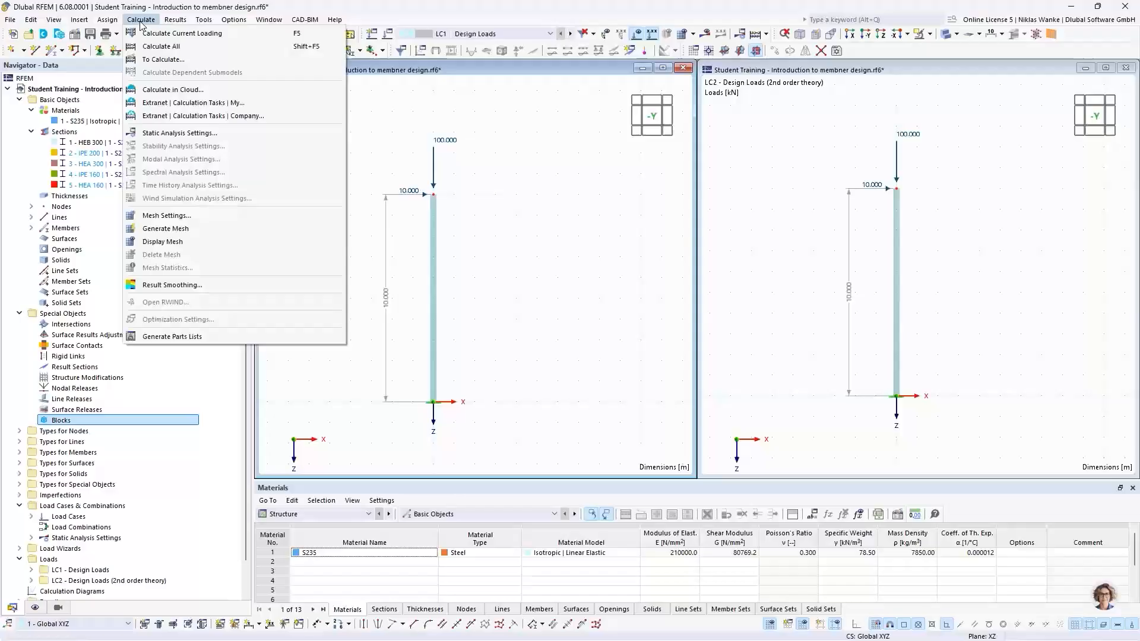
click(159, 46)
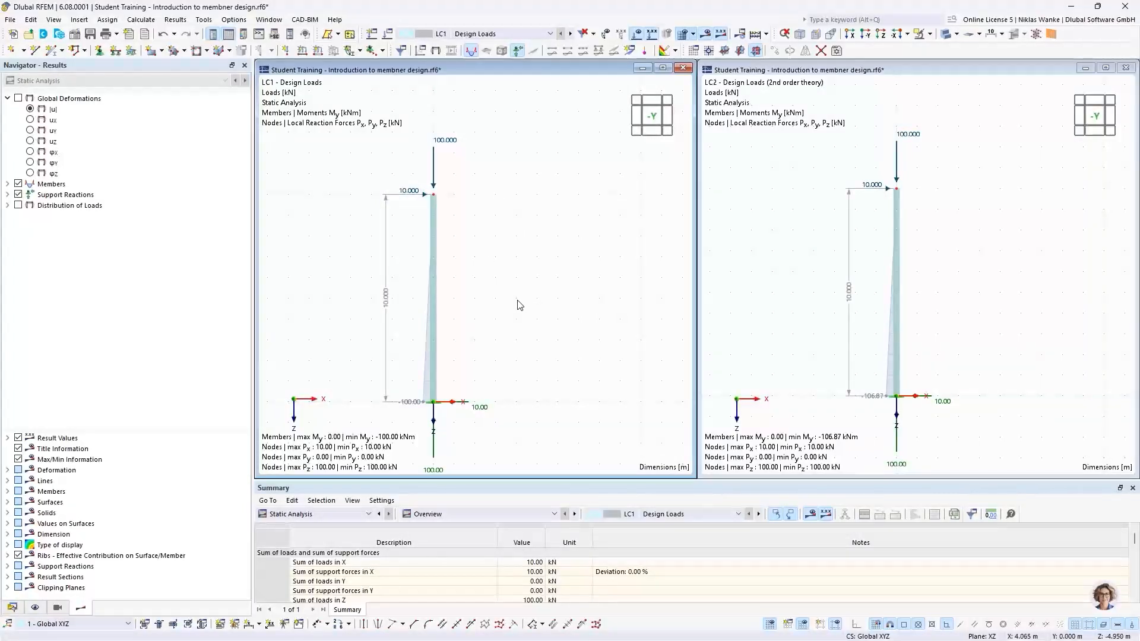
Display the global deformation |u| results in both the LC1 and LC2 windows.
click(30, 109)
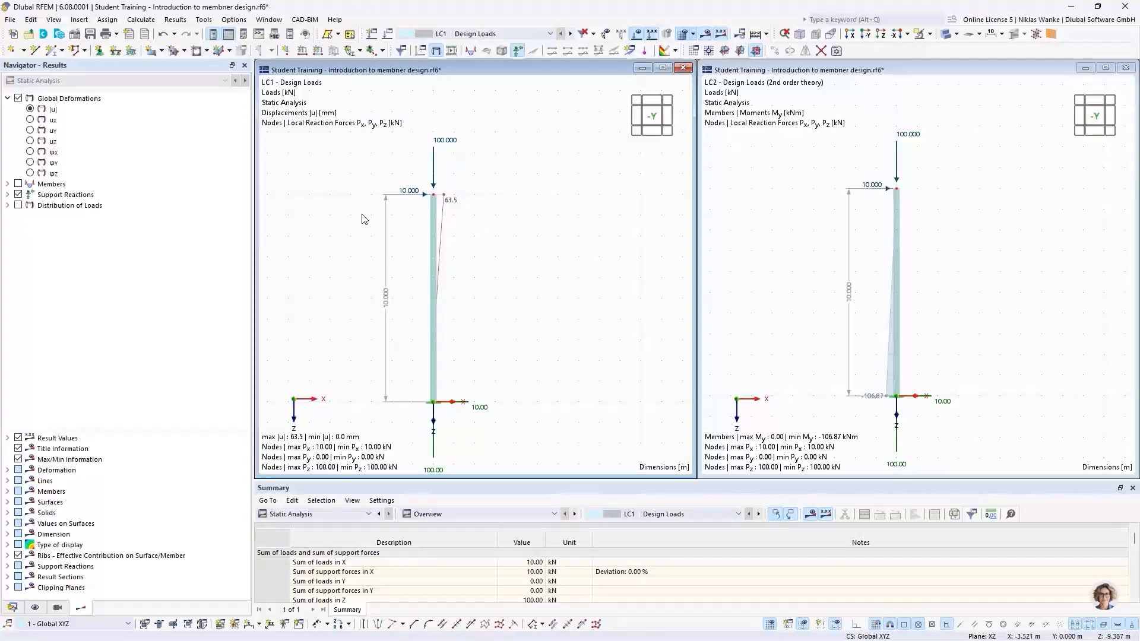
click(872, 222)
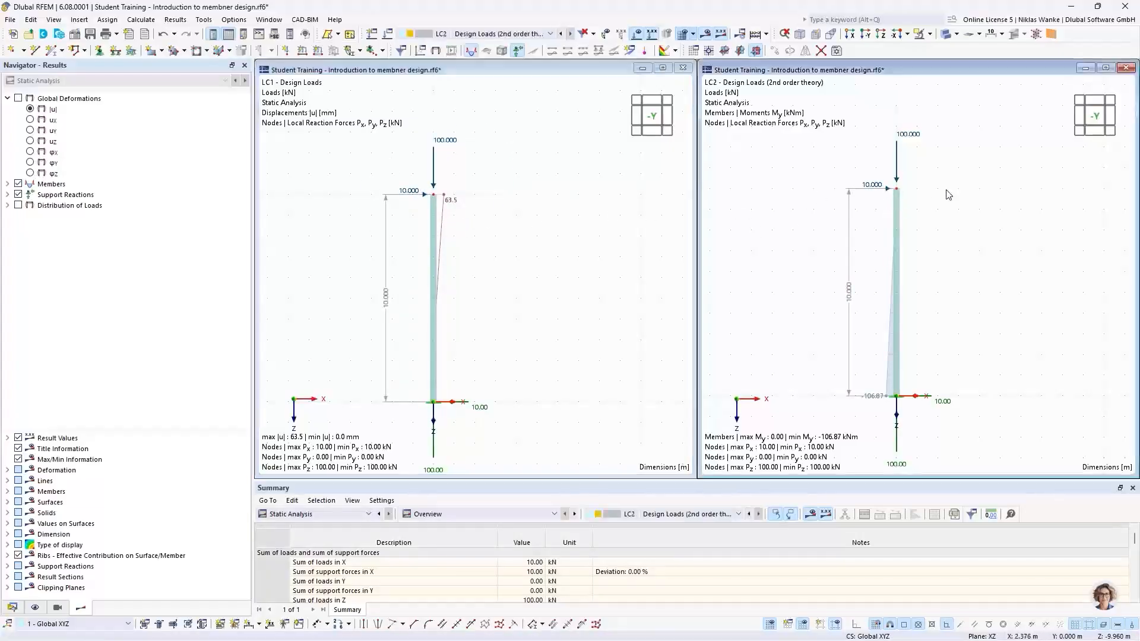
click(30, 110)
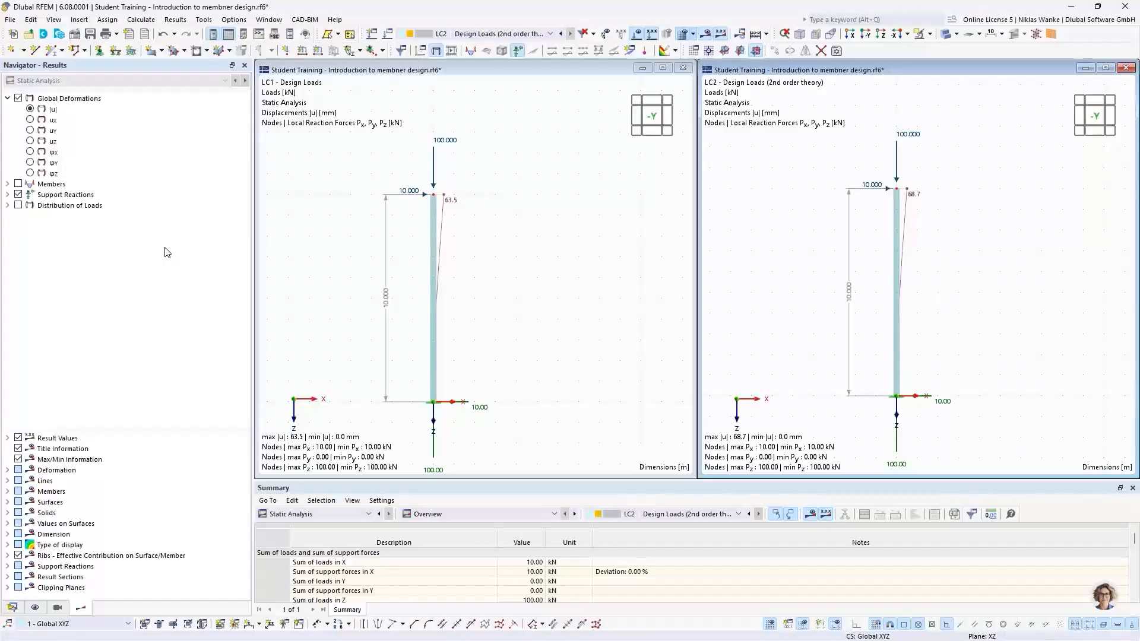
Display member internal force My in both windows to compare the LC1 and LC2 moments at the column base.
click(7, 184)
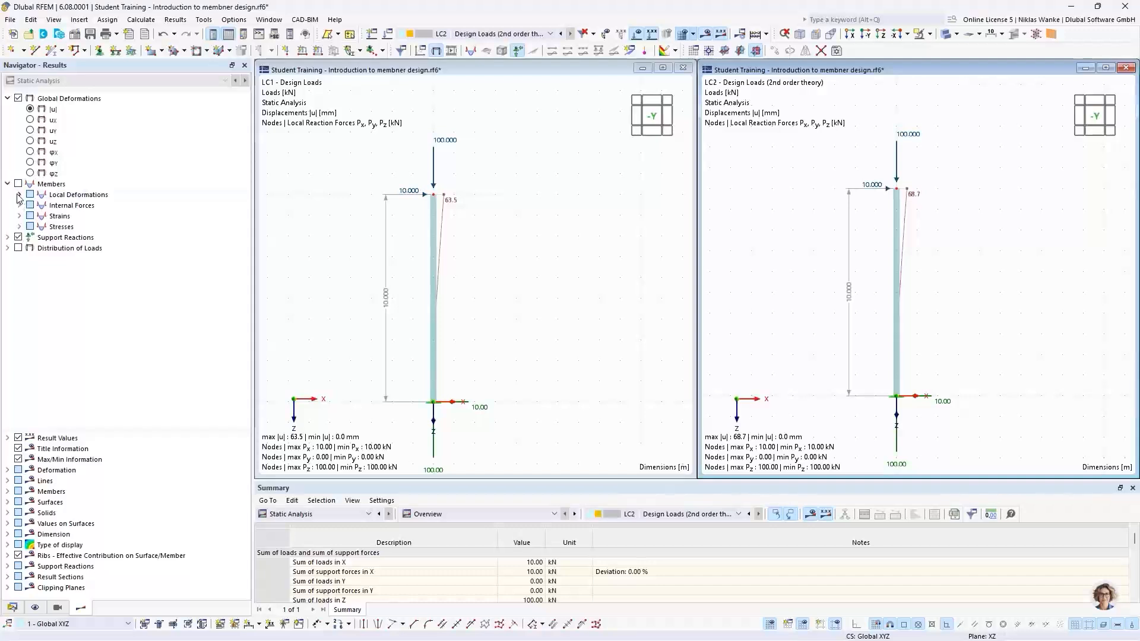
click(20, 205)
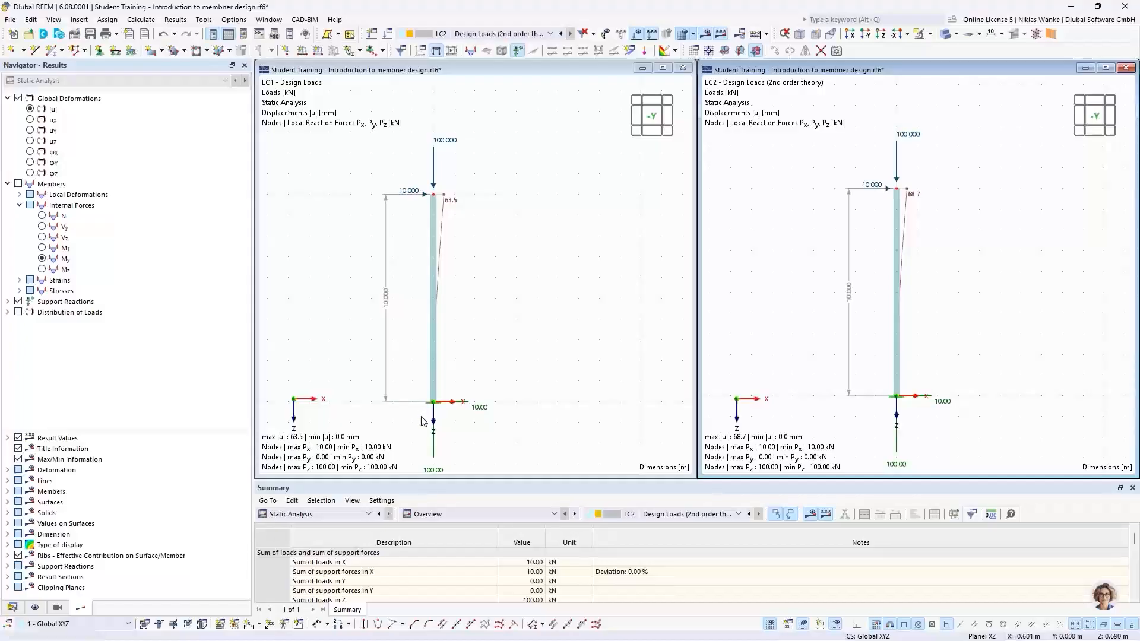
scroll(423, 421, up, 1)
middle_drag(424, 421, 501, 366)
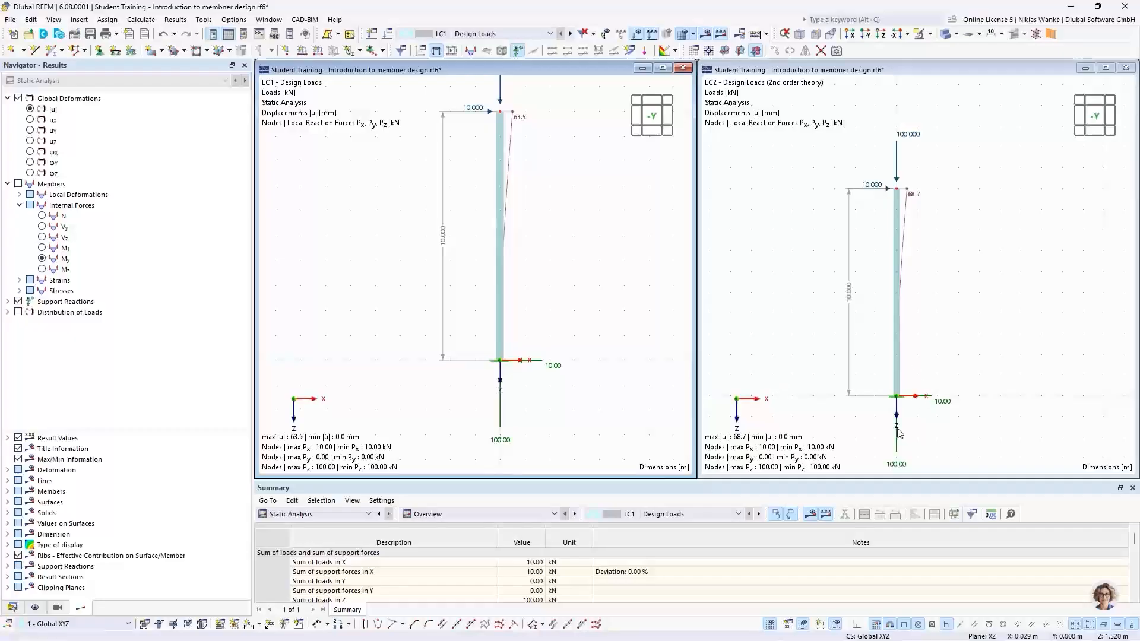
scroll(901, 422, up, 1)
middle_drag(902, 415, 933, 335)
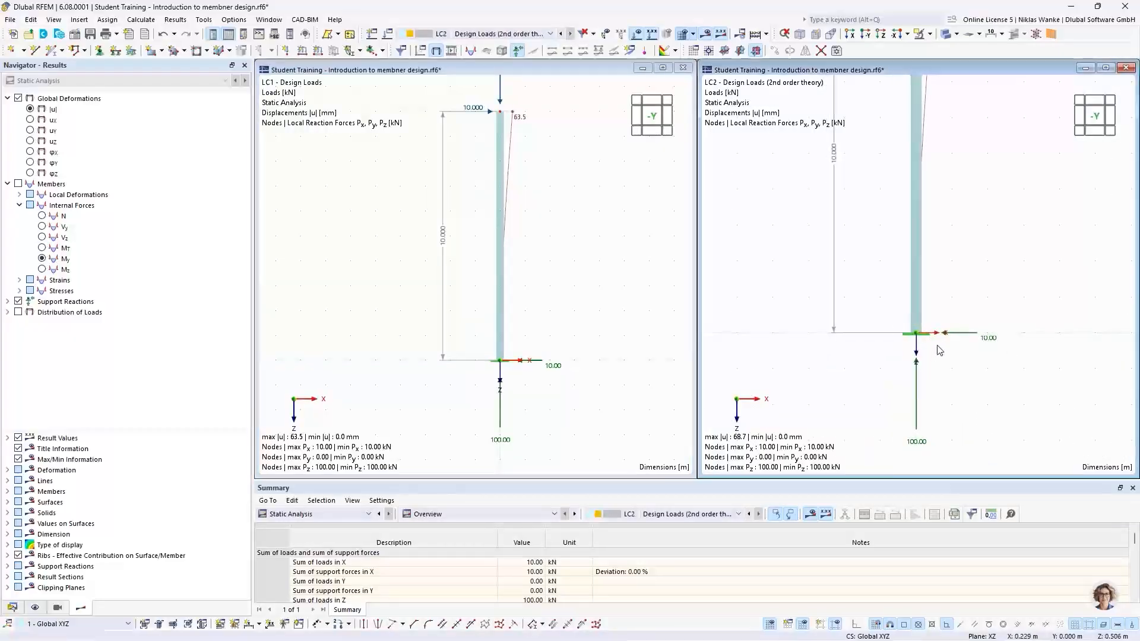
click(421, 279)
click(43, 260)
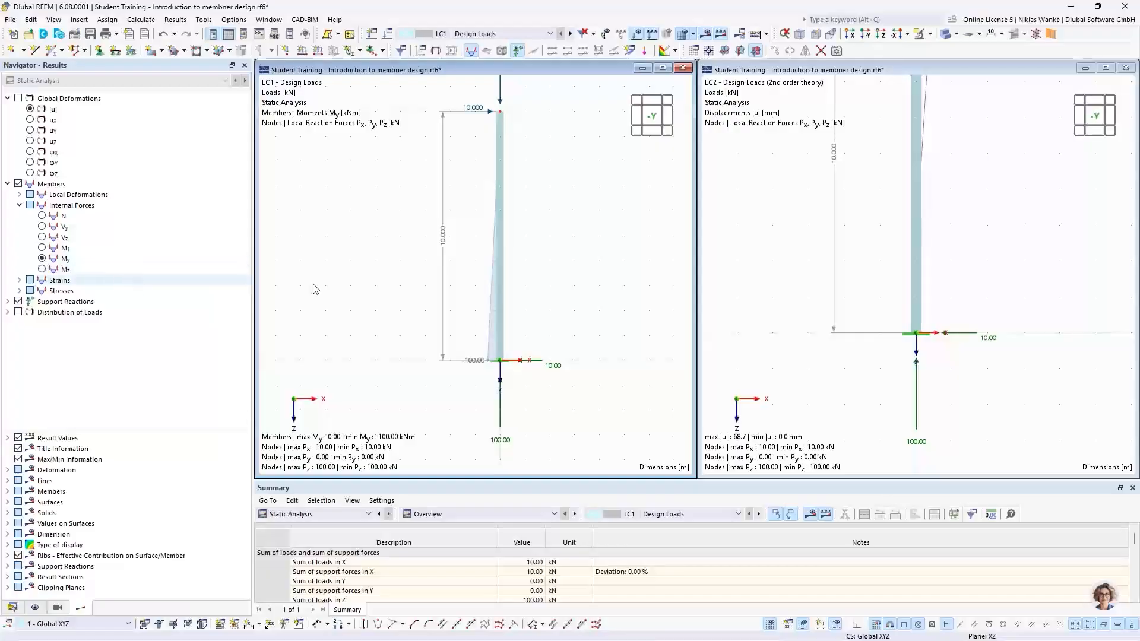
click(794, 320)
click(42, 259)
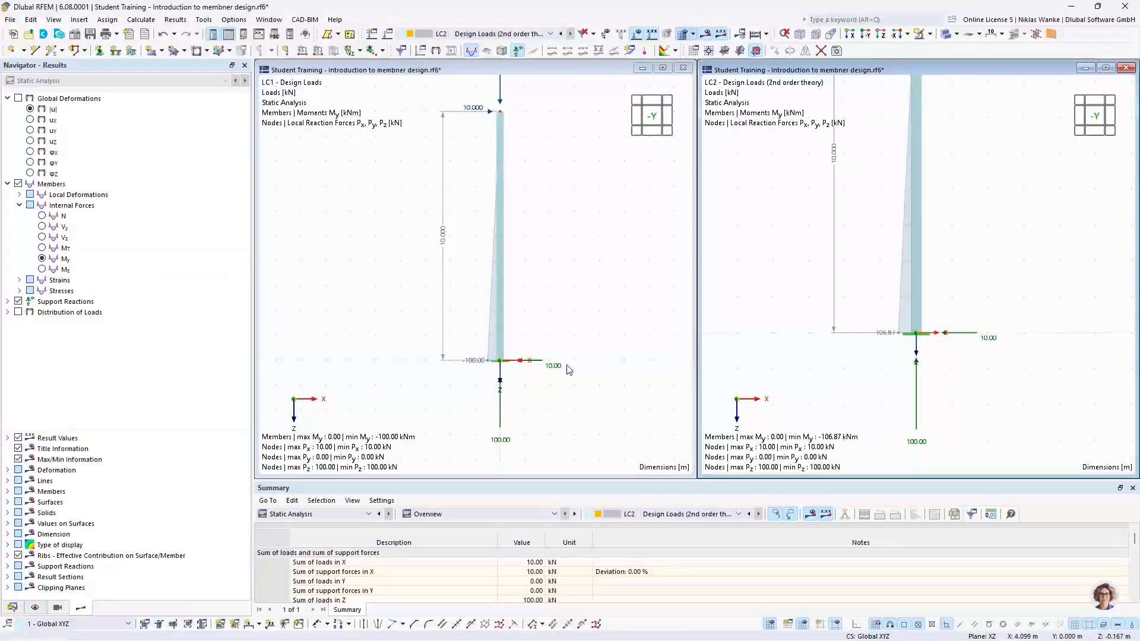
Zoom and pan both windows to compare the My moments at the column base for LC1 and LC2.
scroll(504, 363, up, 2)
scroll(505, 379, down, 1)
middle_drag(484, 378, 441, 376)
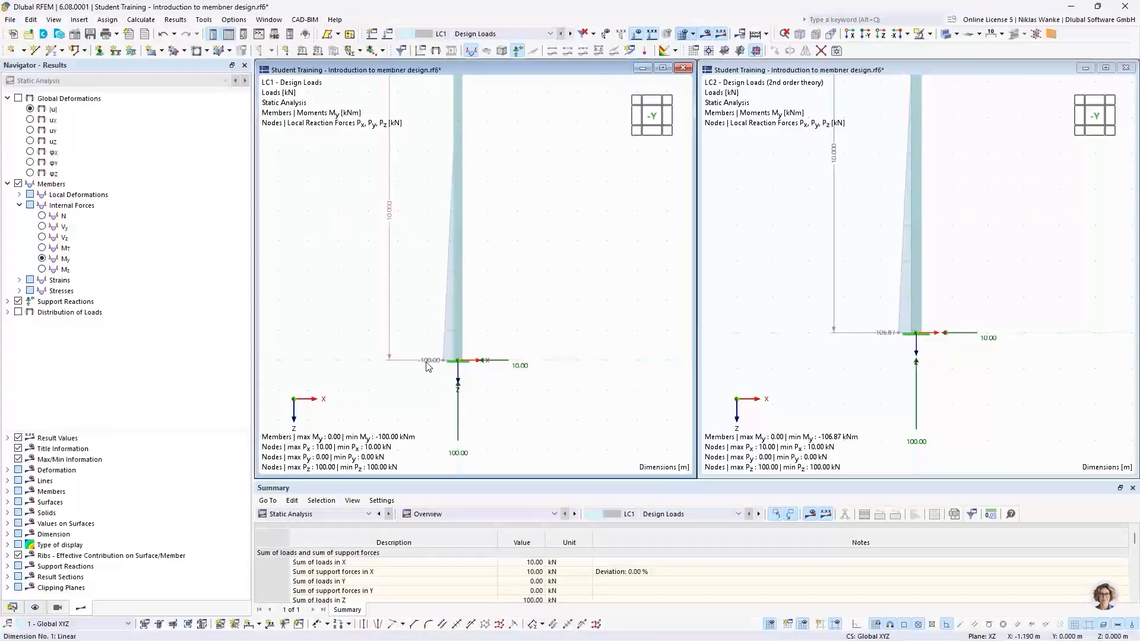
scroll(442, 377, down, 1)
scroll(442, 377, down, 2)
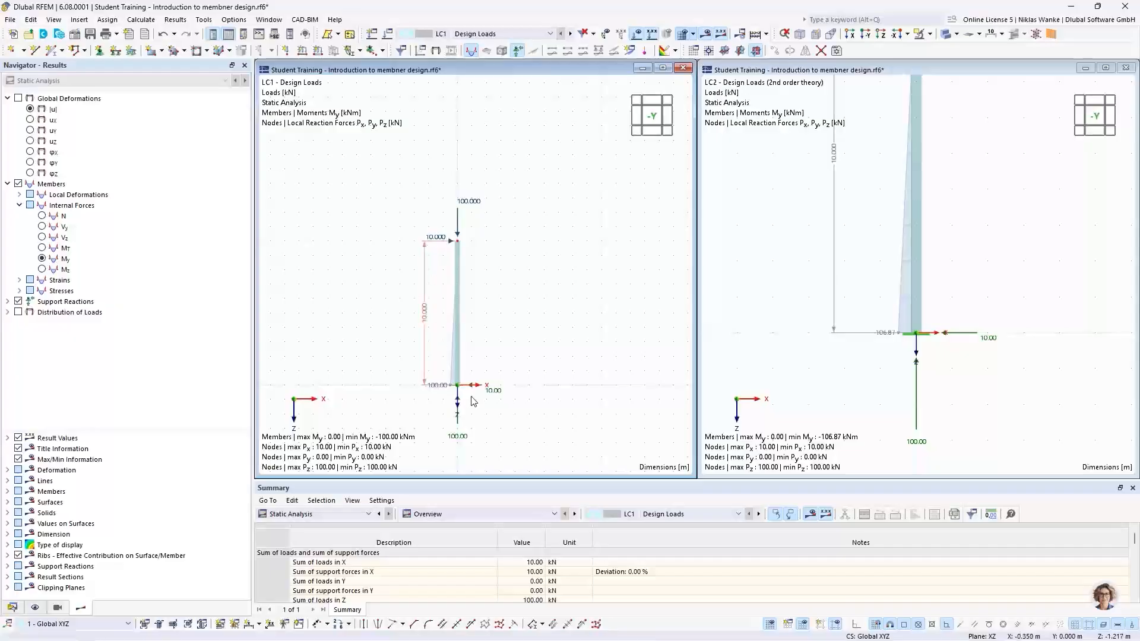
scroll(465, 405, up, 2)
scroll(465, 404, down, 1)
middle_drag(470, 401, 488, 384)
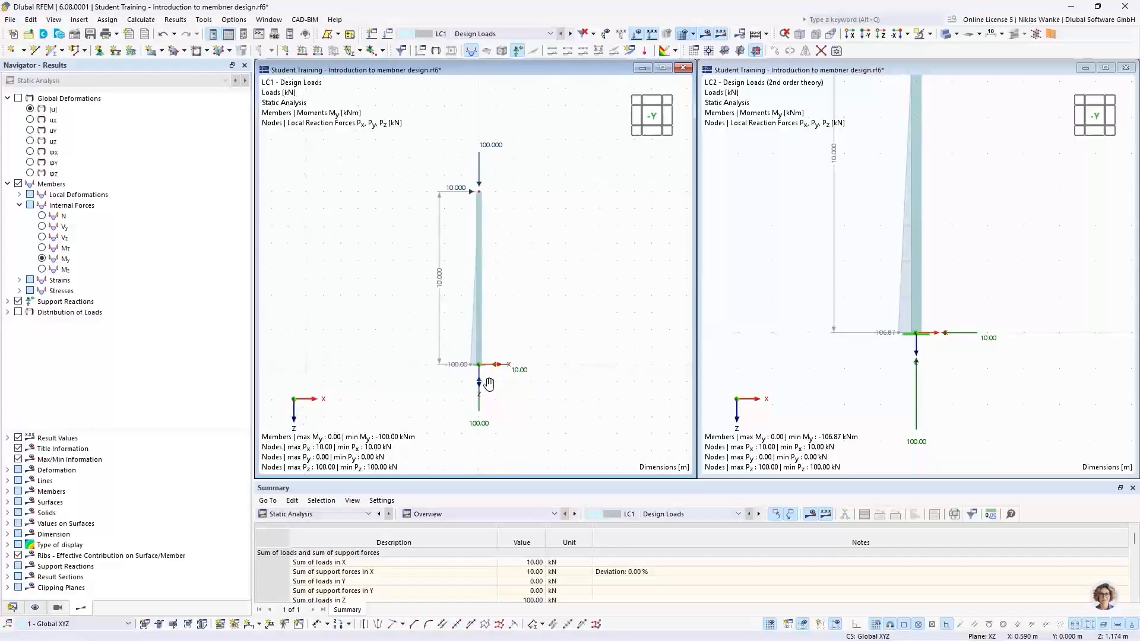
scroll(490, 380, up, 1)
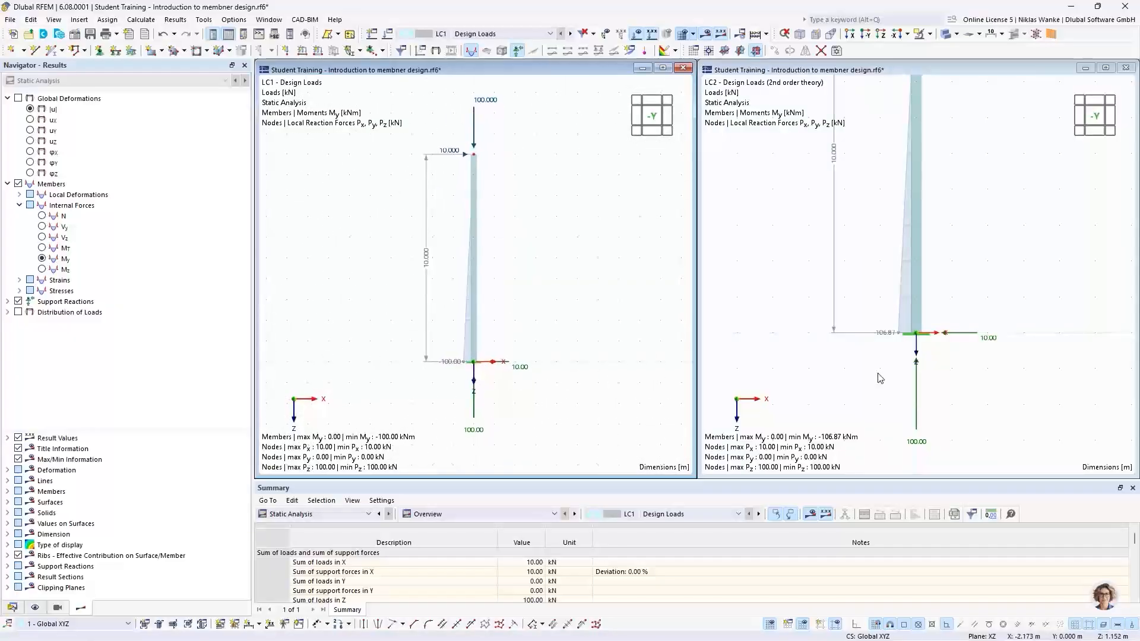
middle_drag(882, 371, 886, 402)
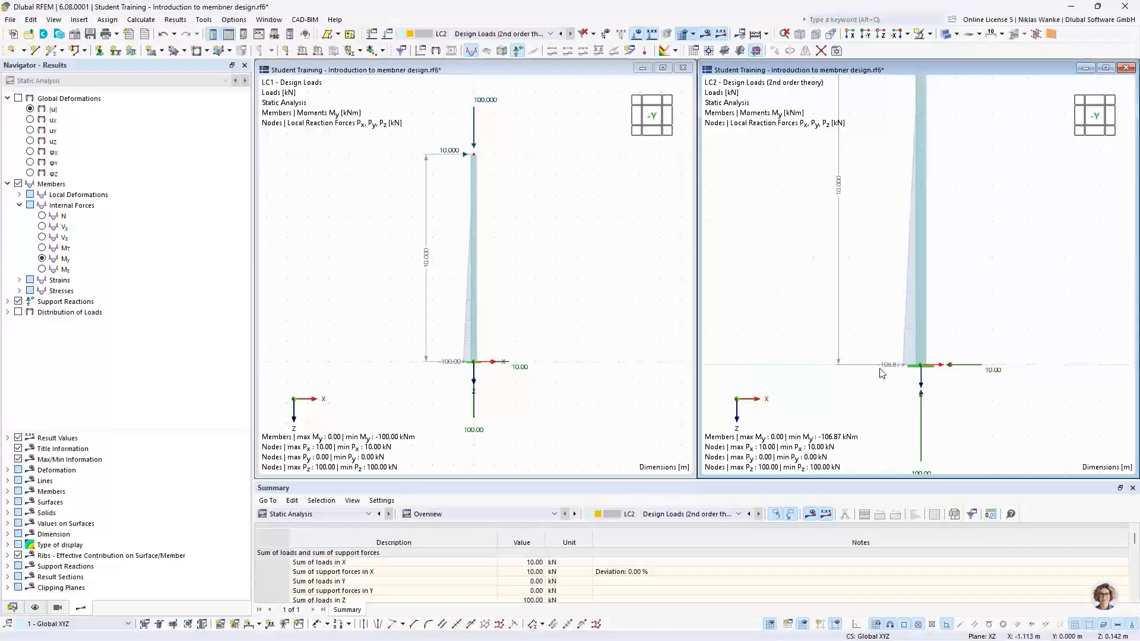
scroll(895, 401, down, 1)
middle_drag(886, 379, 892, 385)
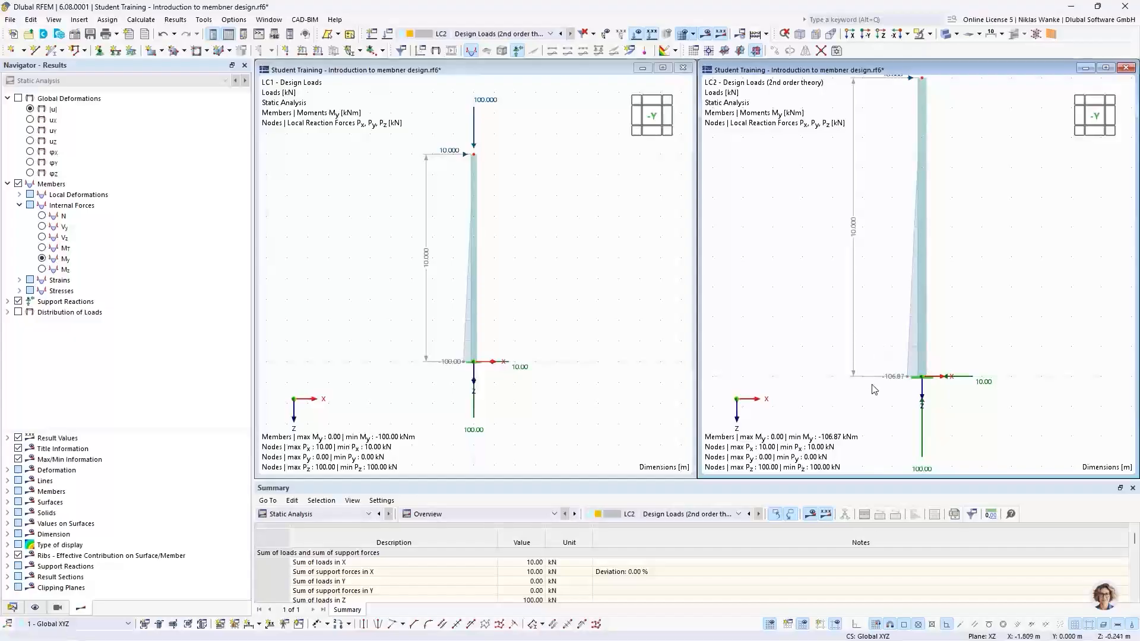
scroll(933, 386, down, 2)
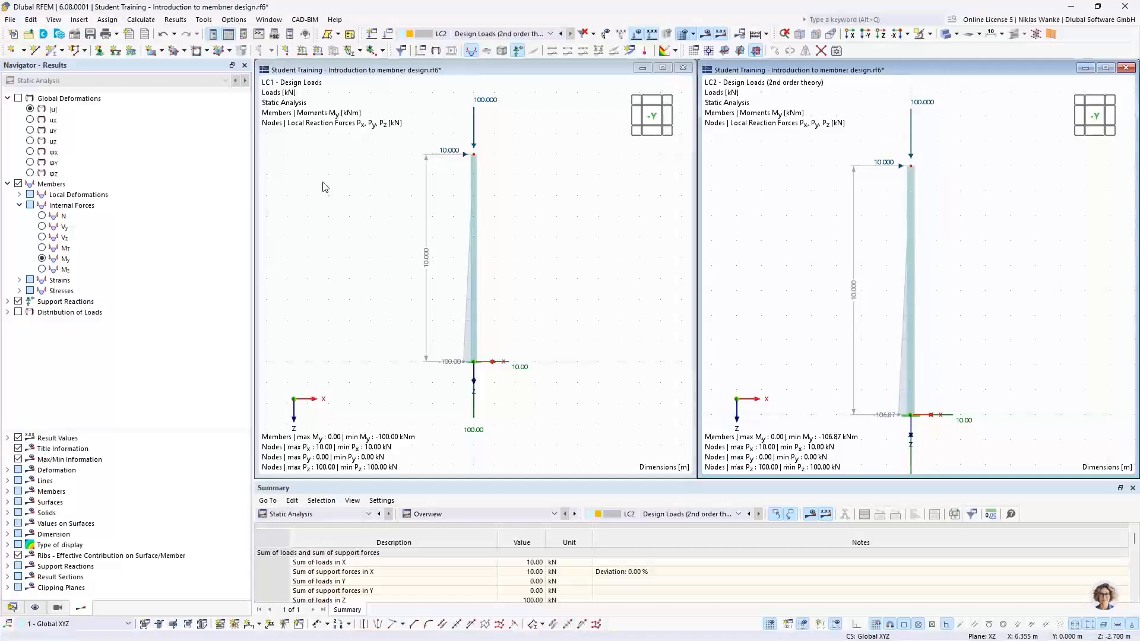
Briefly show global deformations in the LC2 window, return to the My moment display and realign both views.
click(30, 109)
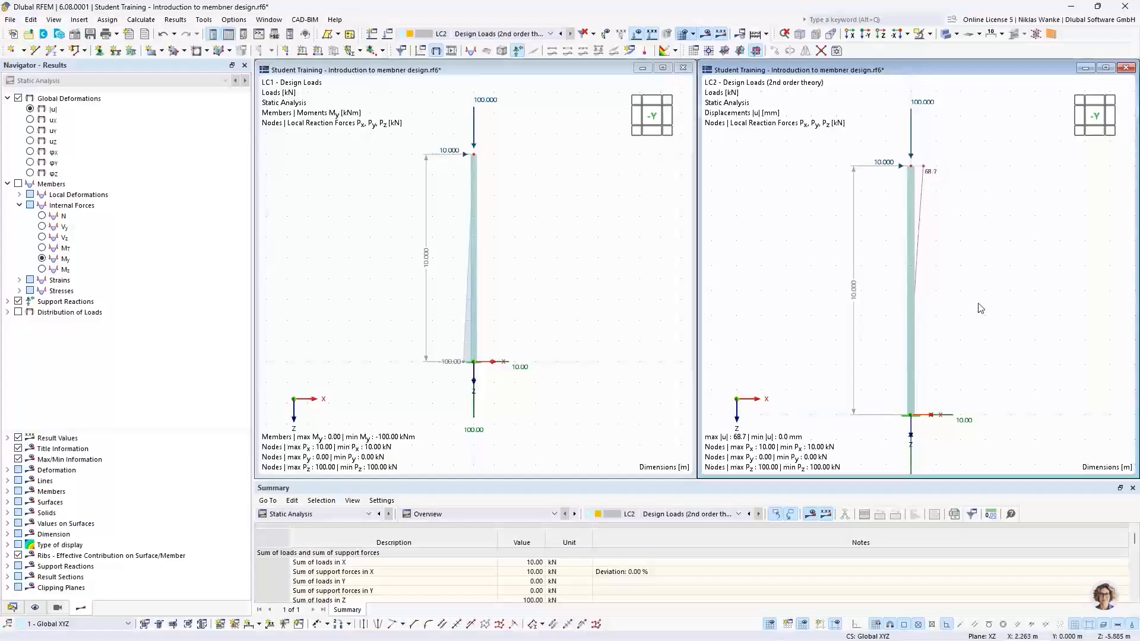
click(42, 259)
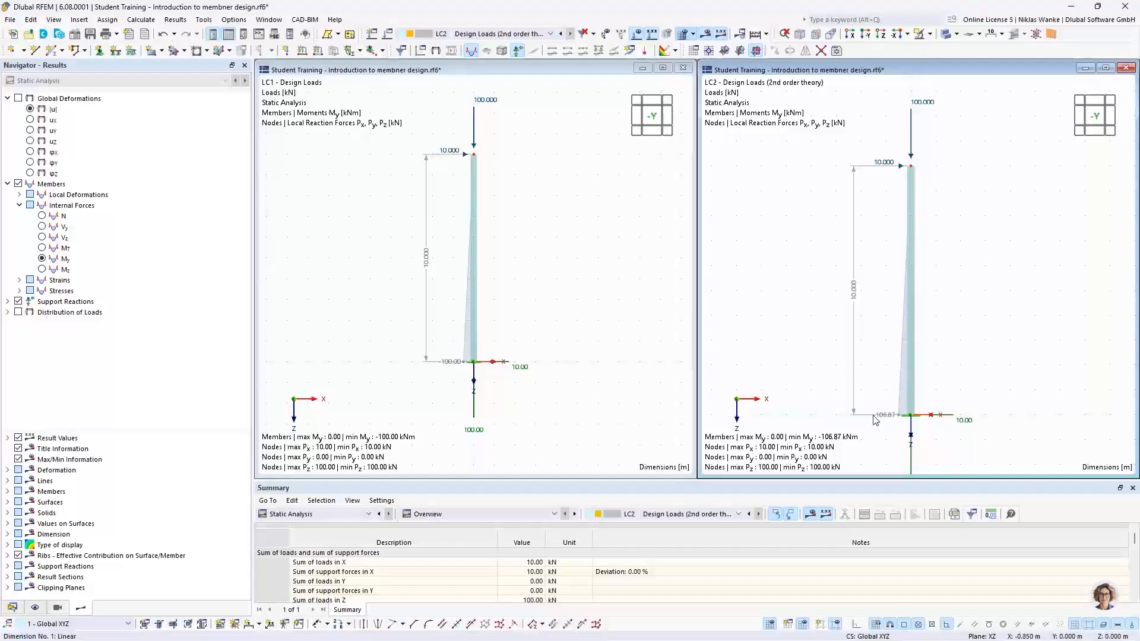
click(440, 388)
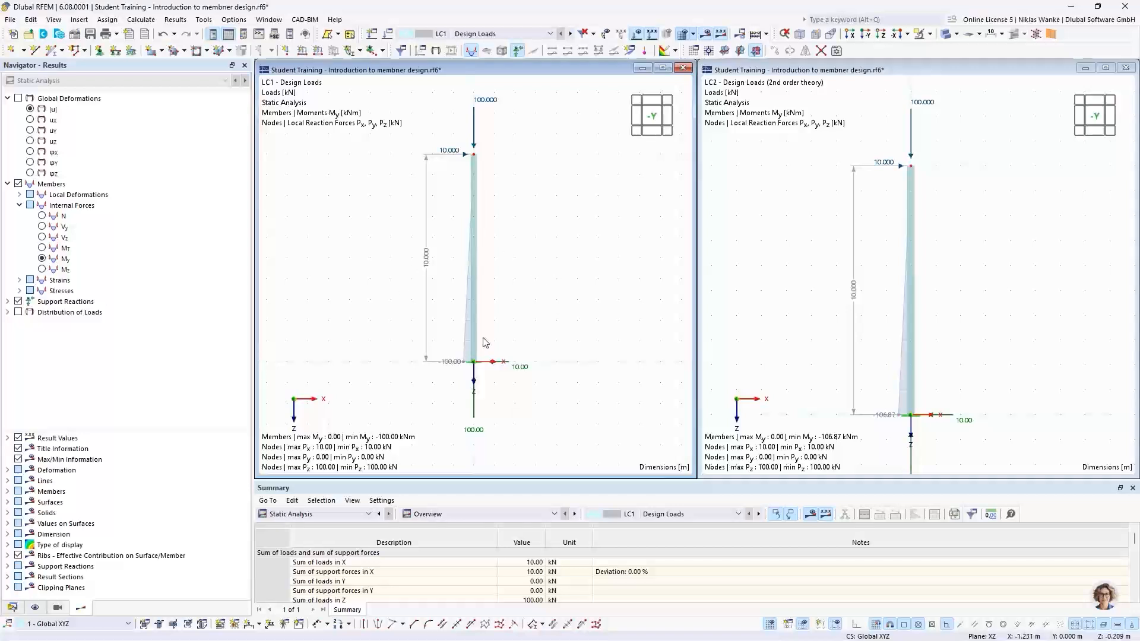
click(819, 276)
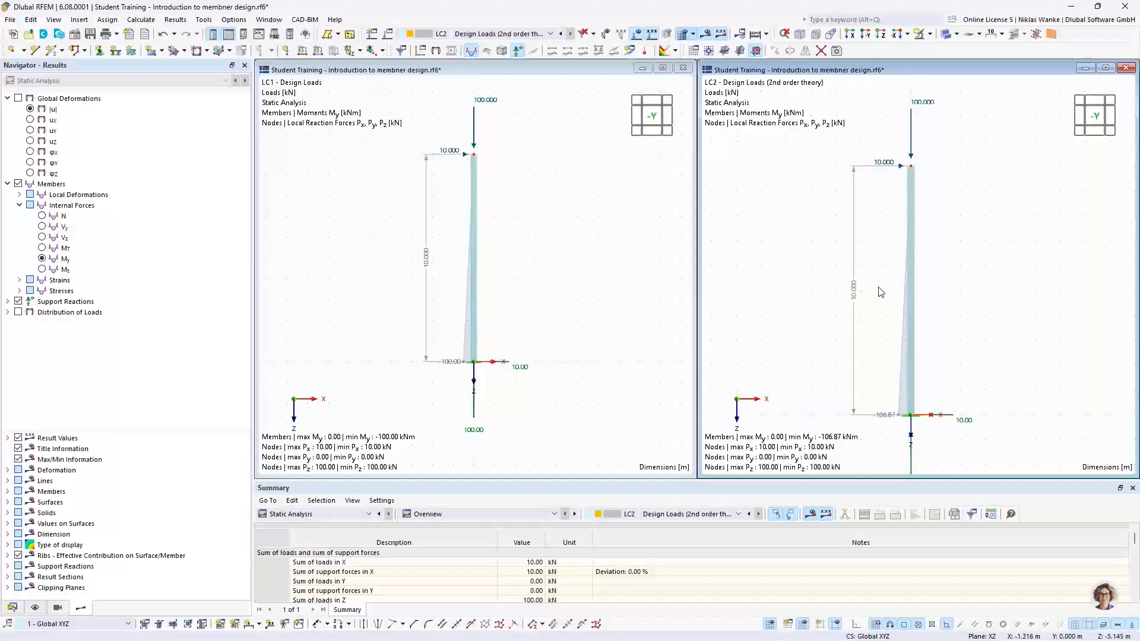
scroll(881, 292, down, 2)
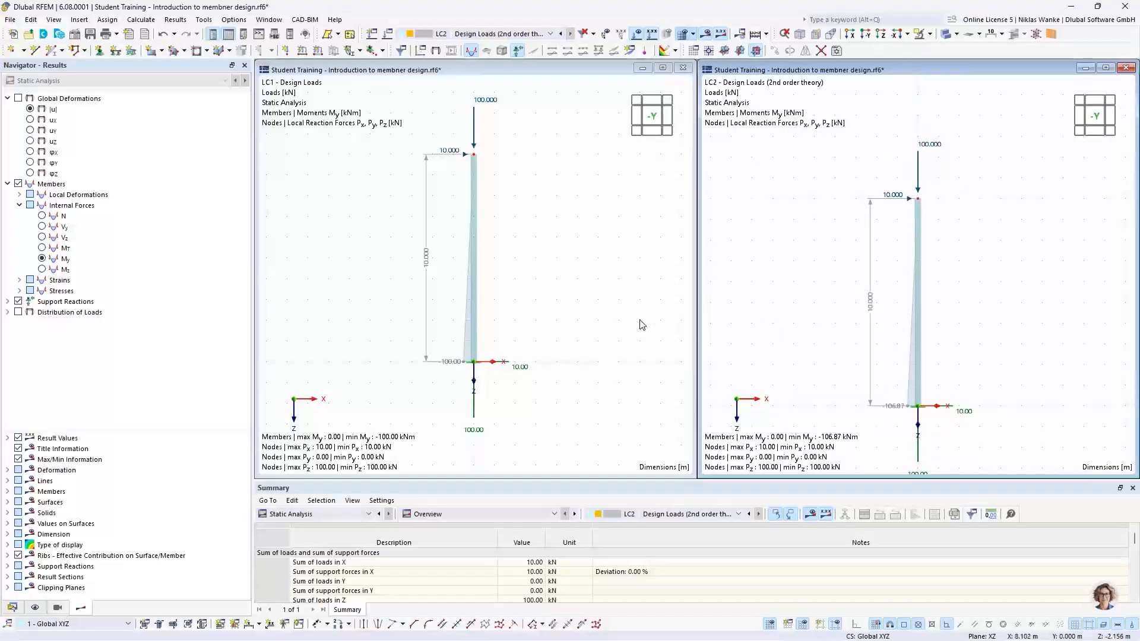
middle_drag(600, 234, 592, 263)
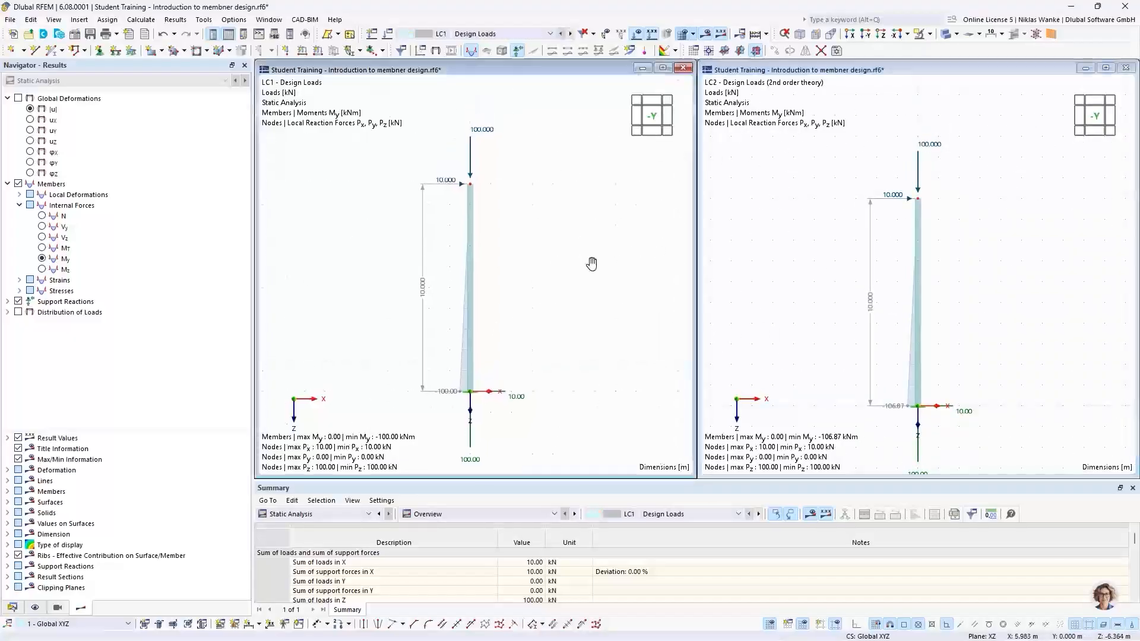
Edit the LC2 nodal load at the column top to Fx 20 kN and Fz 200 kN.
click(930, 149)
double_click(931, 148)
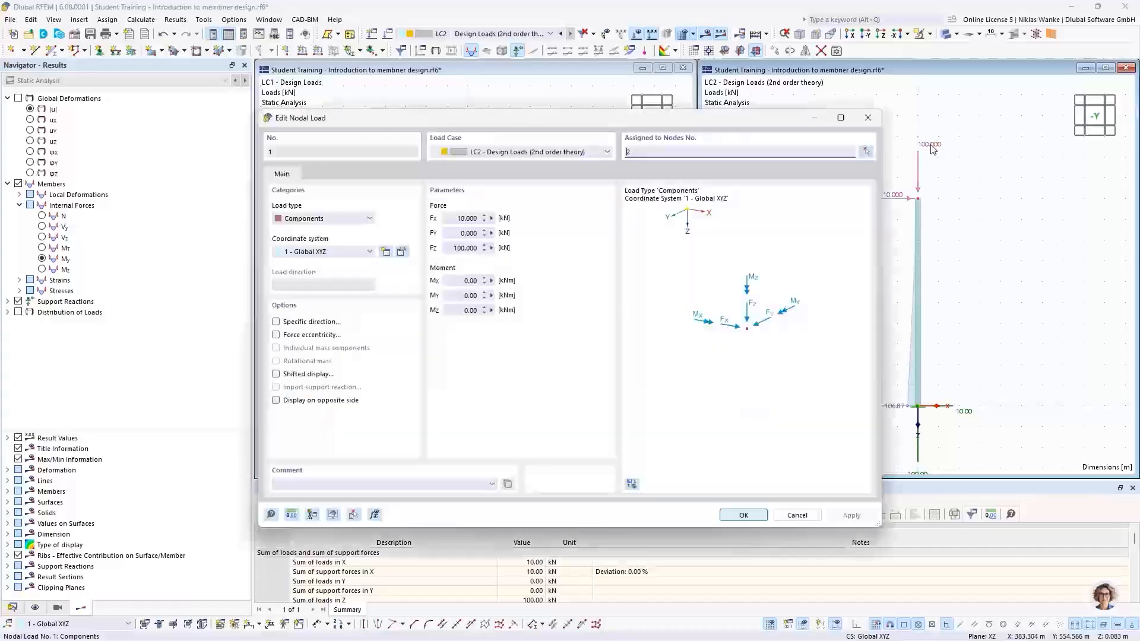
drag(454, 218, 504, 218)
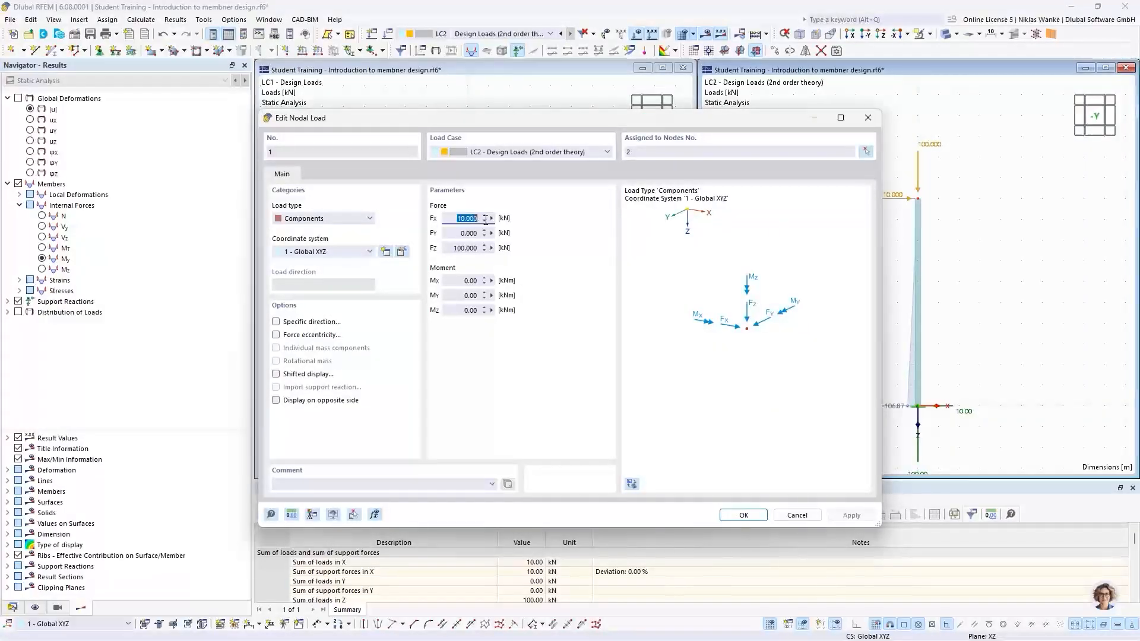
text(20)
drag(451, 248, 502, 244)
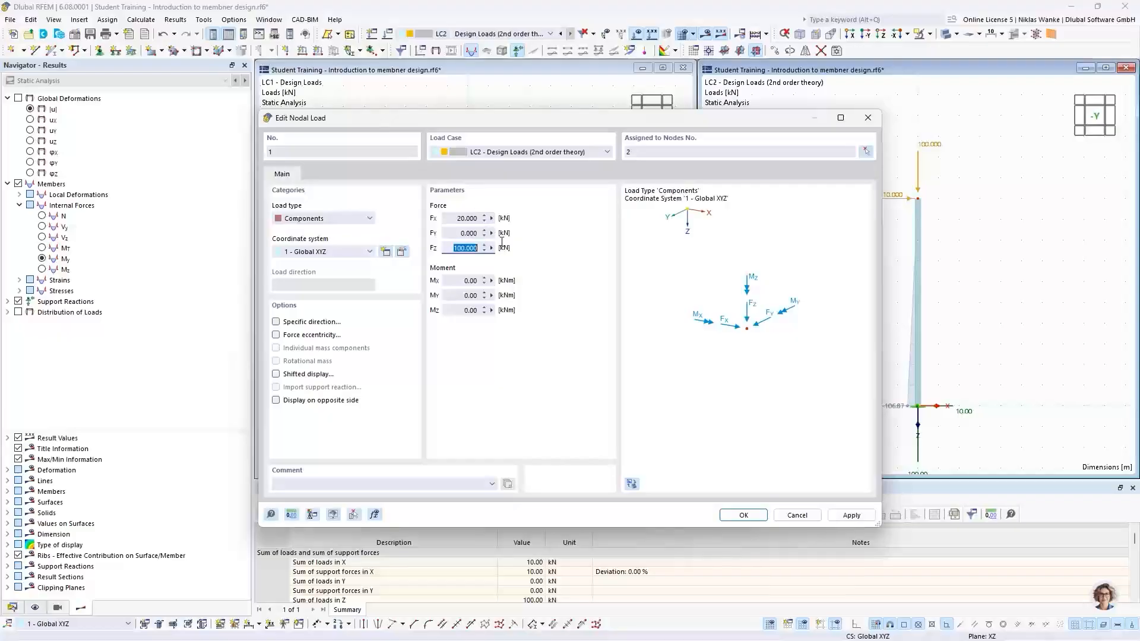
text(200)
click(744, 515)
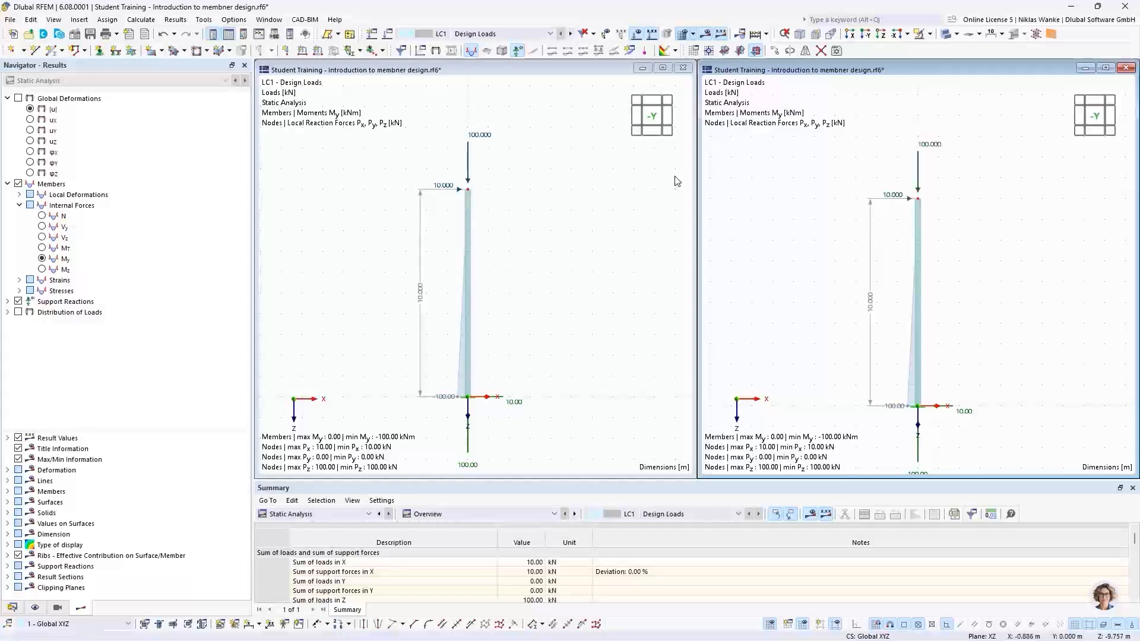
Edit the LC1 nodal load at the column top to Fx 20 kN and Fz 200 kN.
double_click(930, 148)
double_click(469, 219)
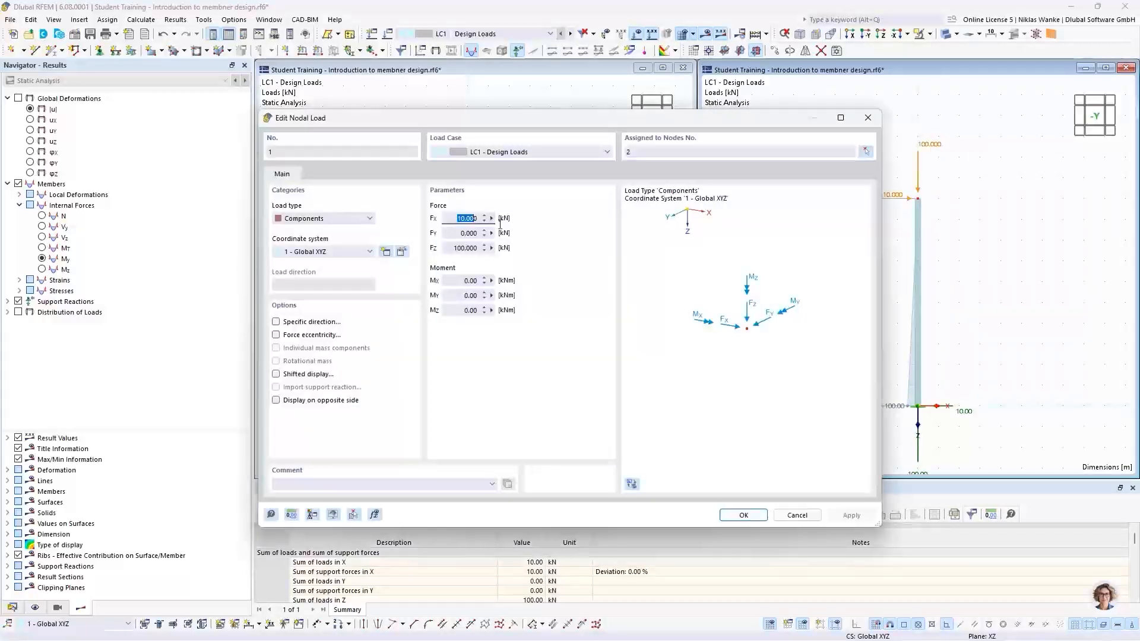
text(20)
double_click(458, 248)
text(200)
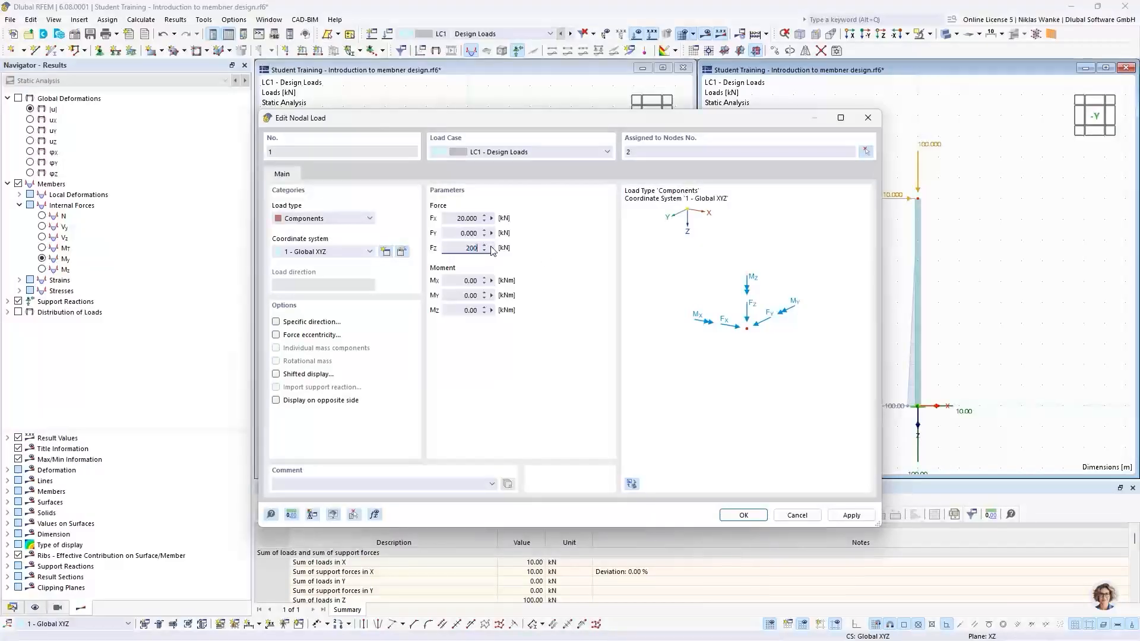
click(461, 234)
click(743, 515)
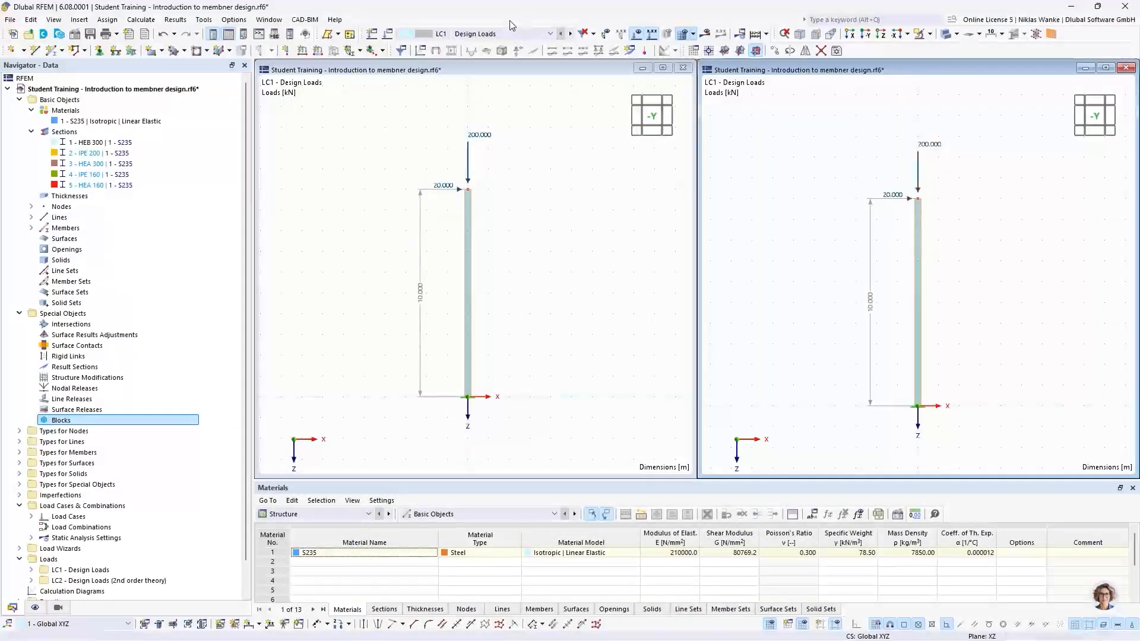
Assign LC1 and LC2 to the two windows and display their recalculated results.
click(494, 34)
click(491, 35)
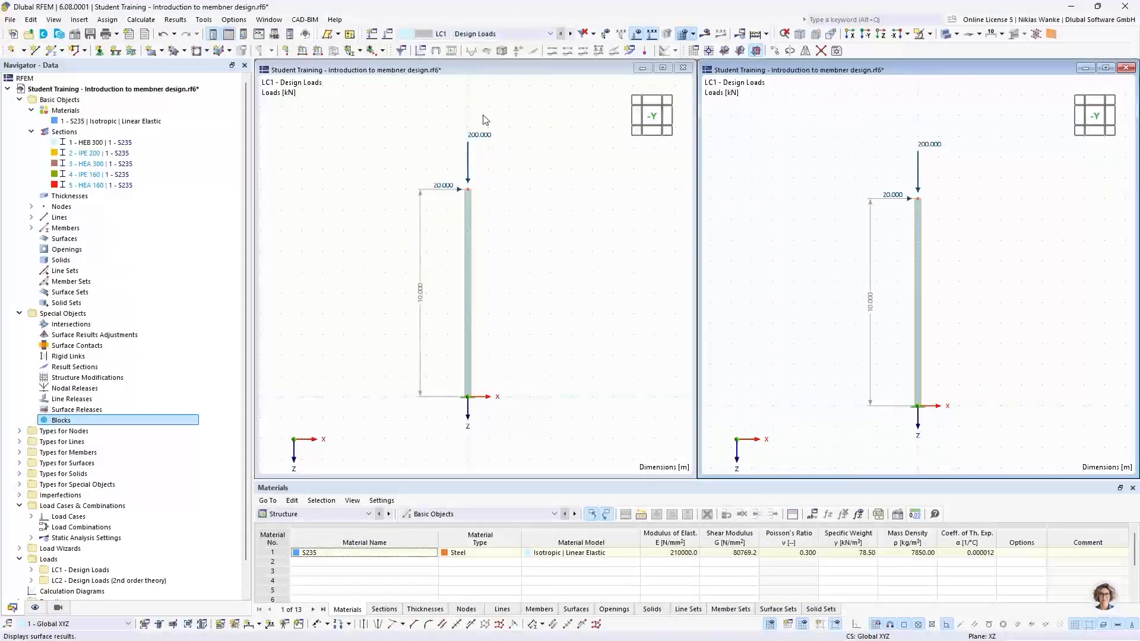
click(511, 34)
click(501, 53)
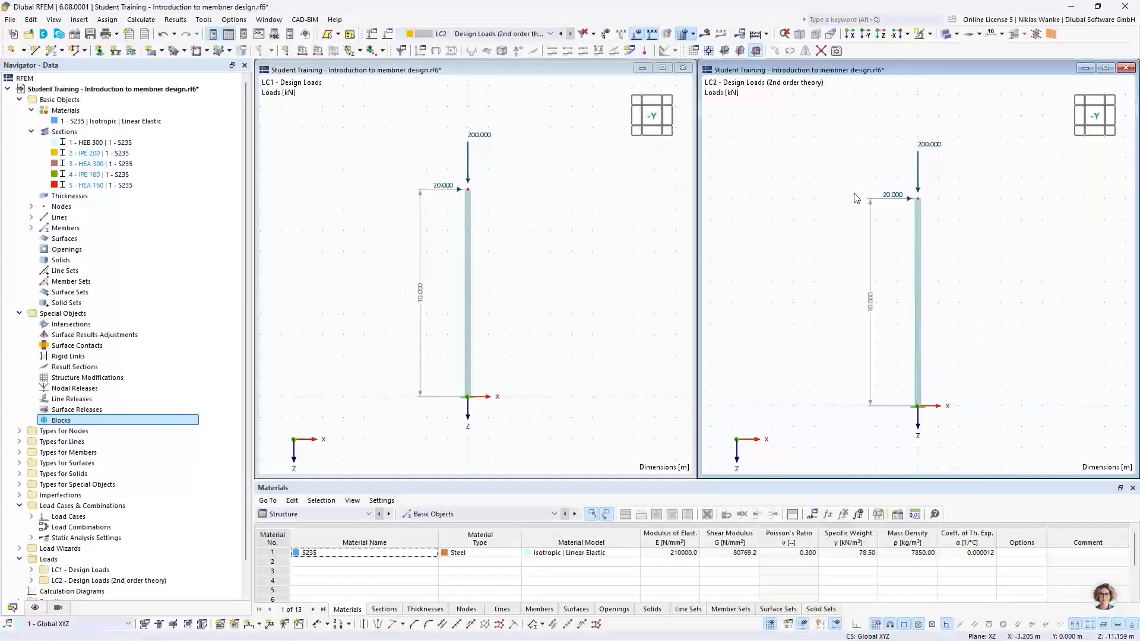
click(541, 185)
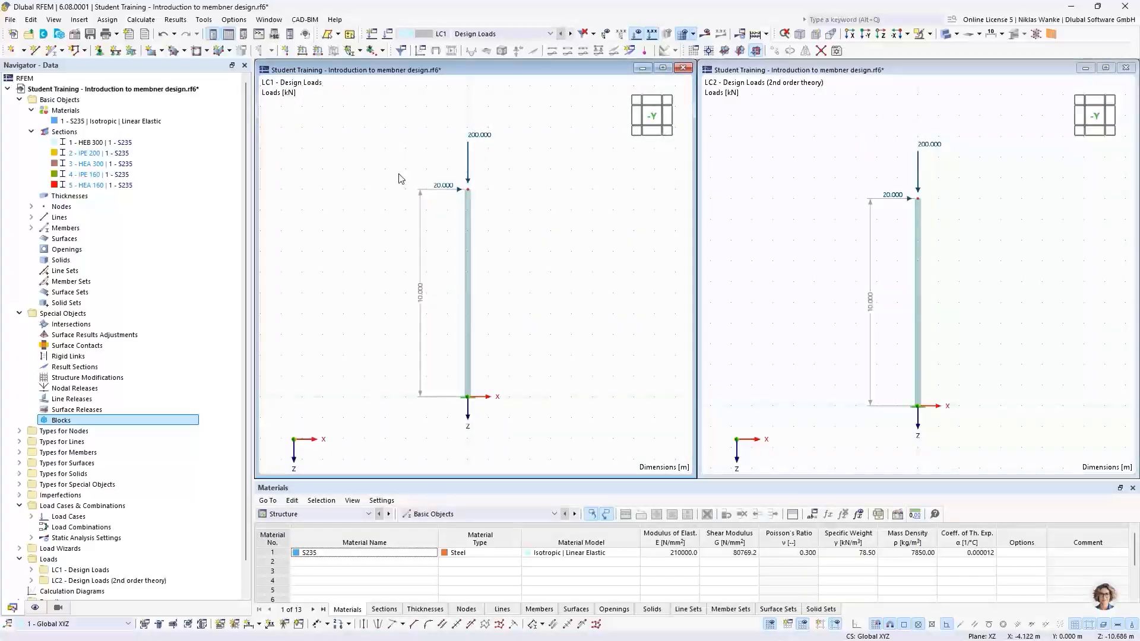
click(175, 19)
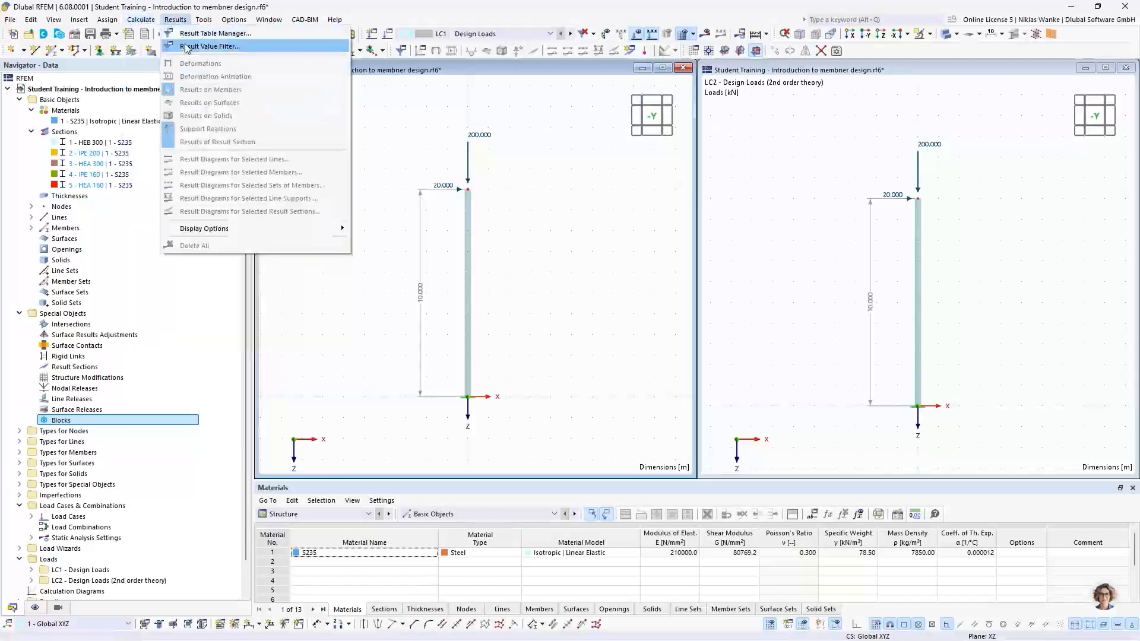
mouse_move(141, 19)
click(164, 45)
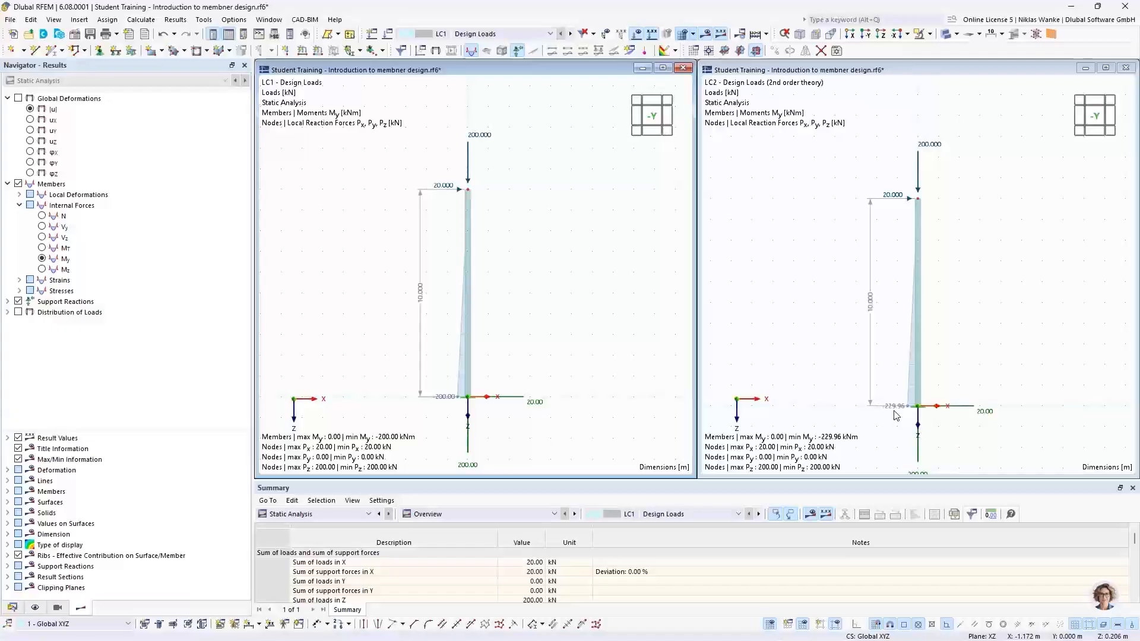
Edit the LC2 nodal load at the column top to Fx 50 kN and Fz 500 kN.
click(962, 130)
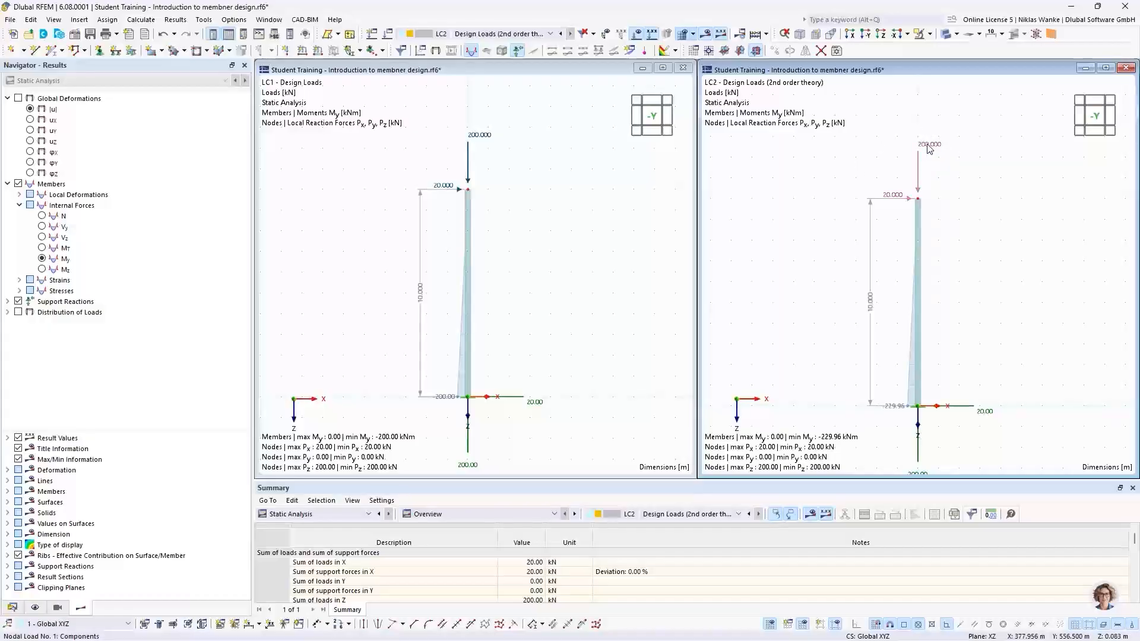
mouse_move(930, 148)
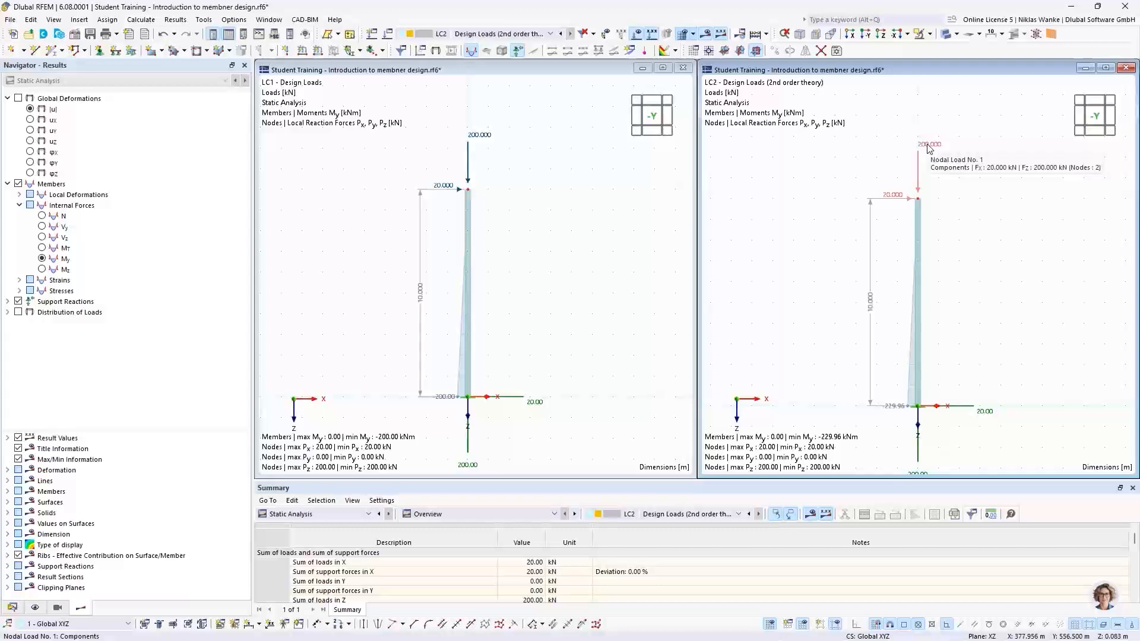
double_click(930, 149)
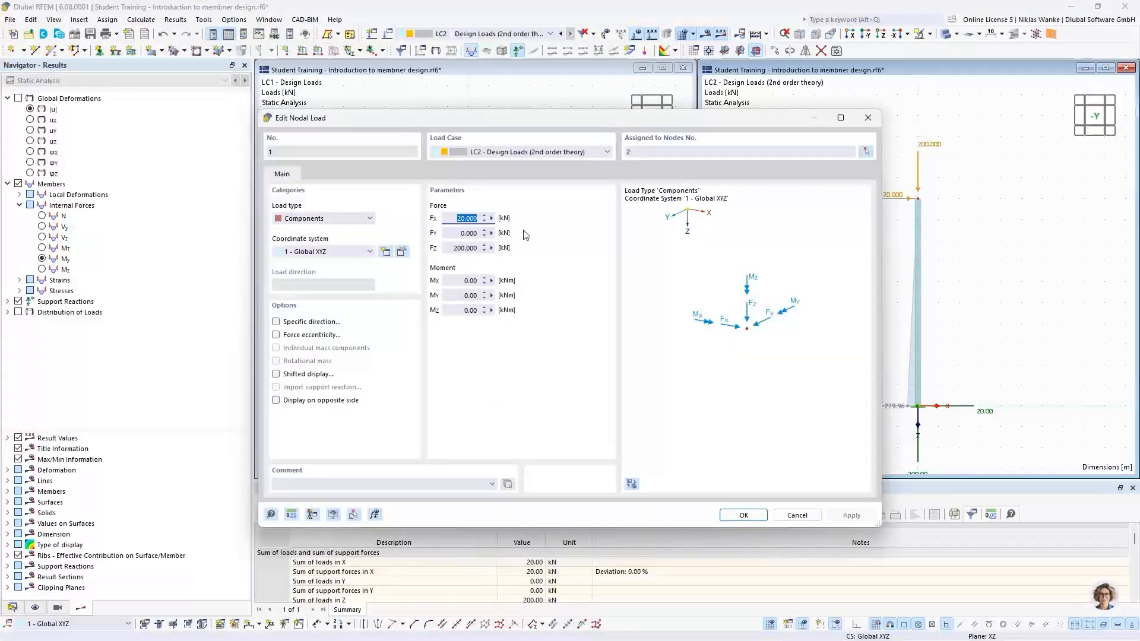
text(50)
click(448, 244)
text(50)
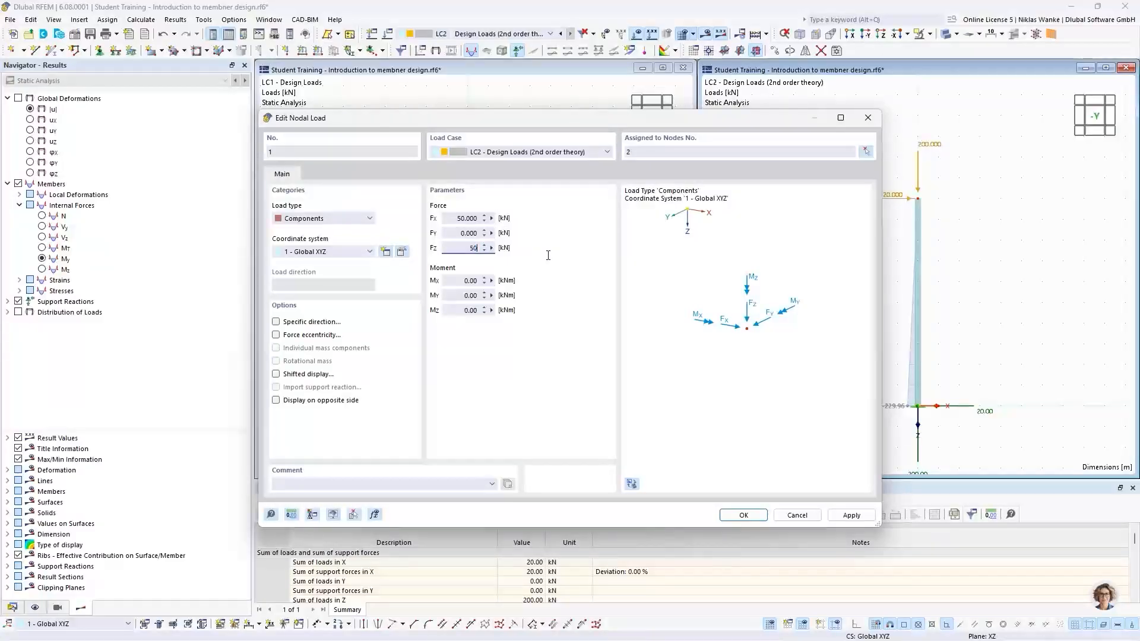
click(744, 515)
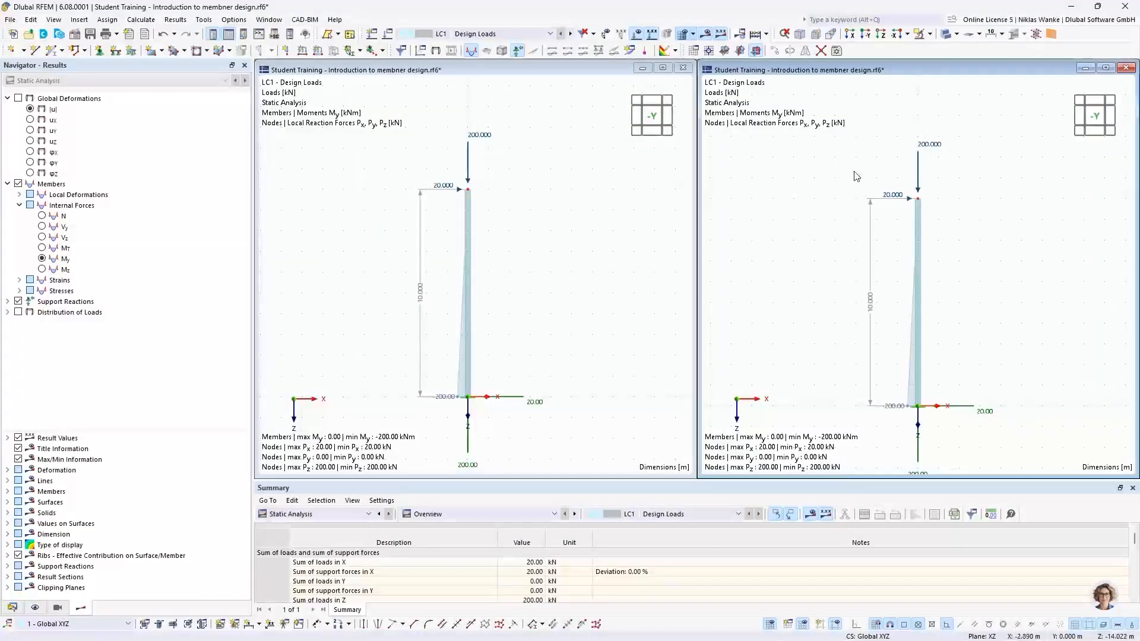
Edit the LC1 nodal load at the column top to Fx 50 kN and Fz 500 kN.
click(495, 35)
click(487, 54)
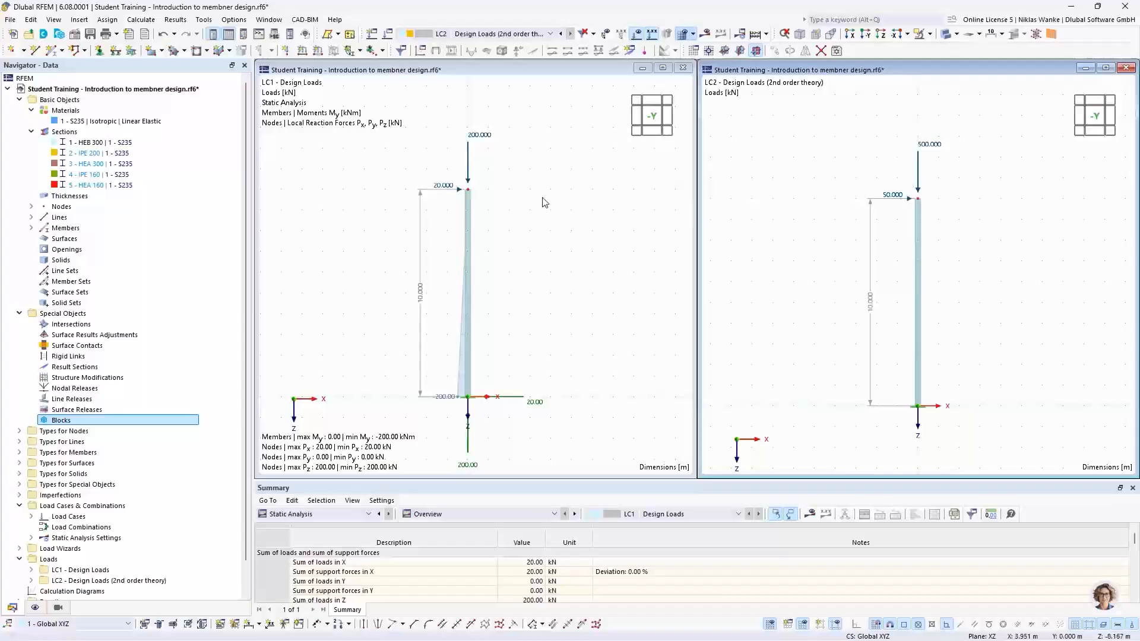
double_click(468, 163)
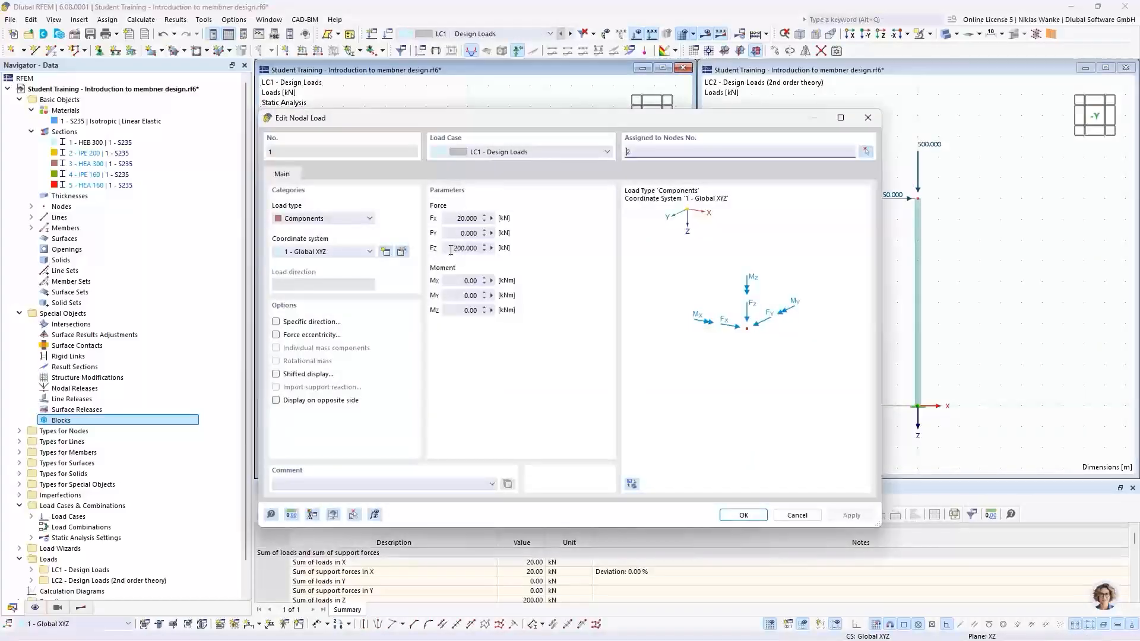
double_click(472, 217)
text(50)
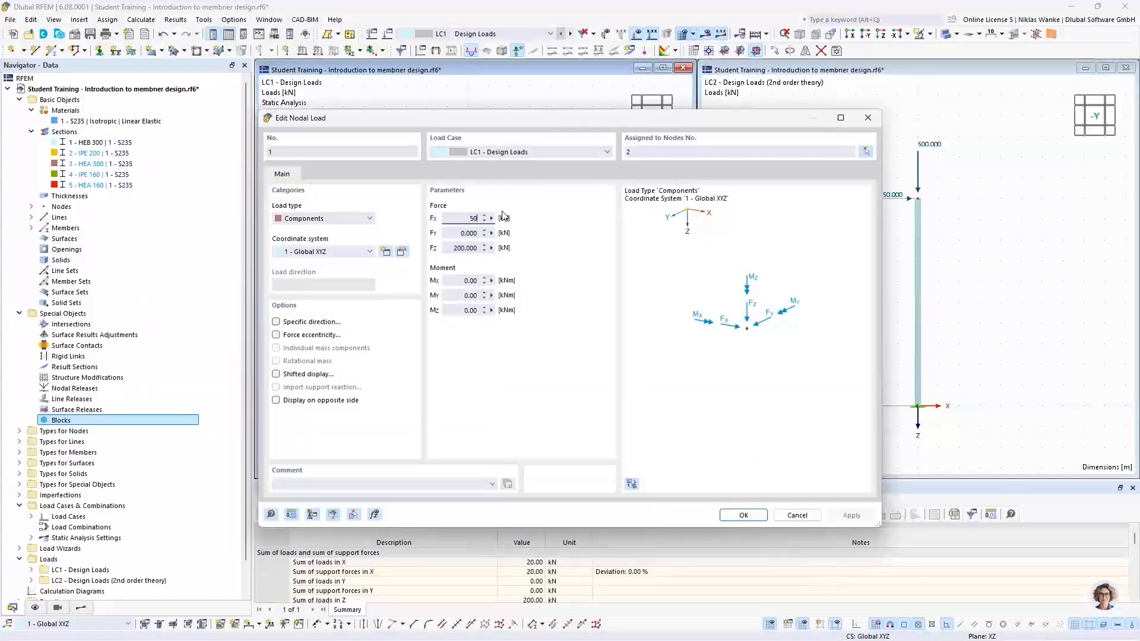
double_click(482, 247)
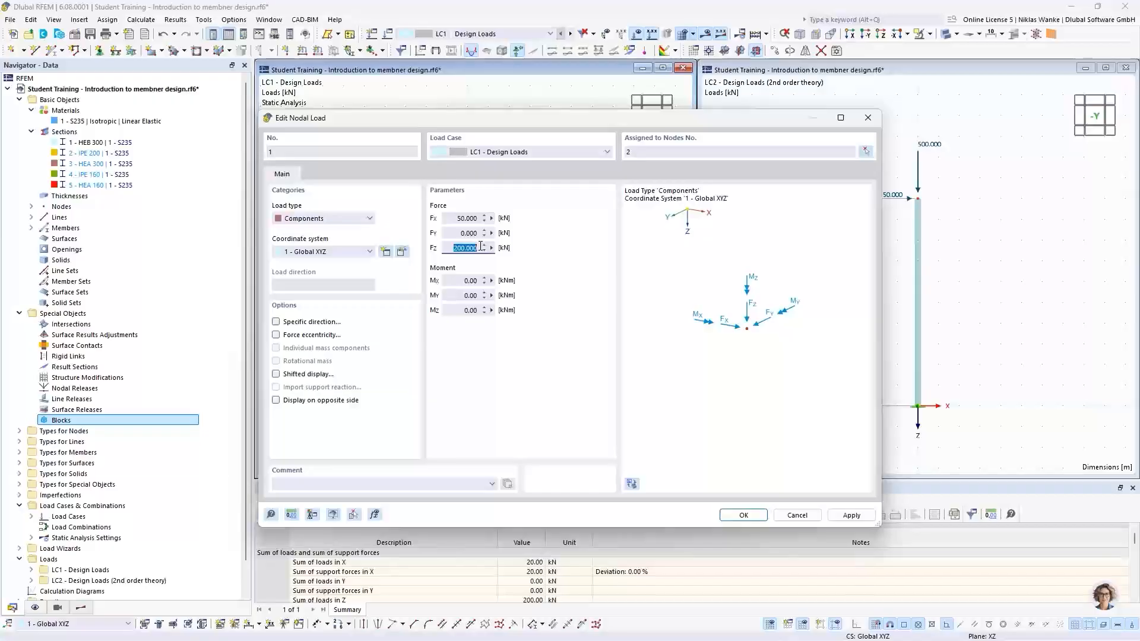
text(500)
click(736, 516)
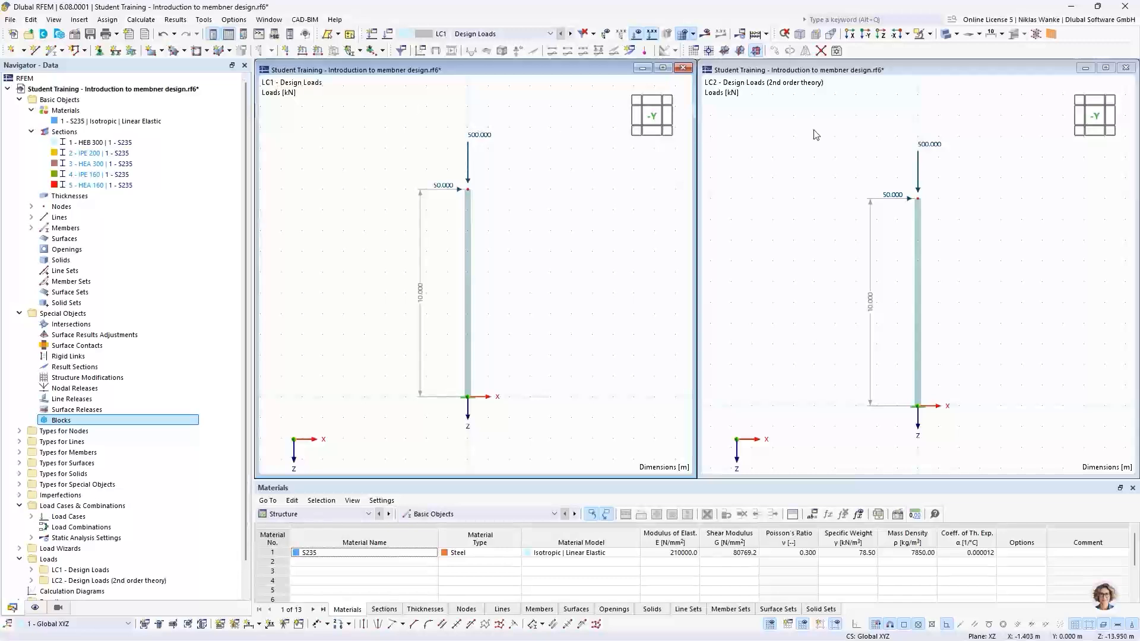
Calculate all load cases with the increased loads and dismiss the calculation error message.
click(841, 256)
click(565, 271)
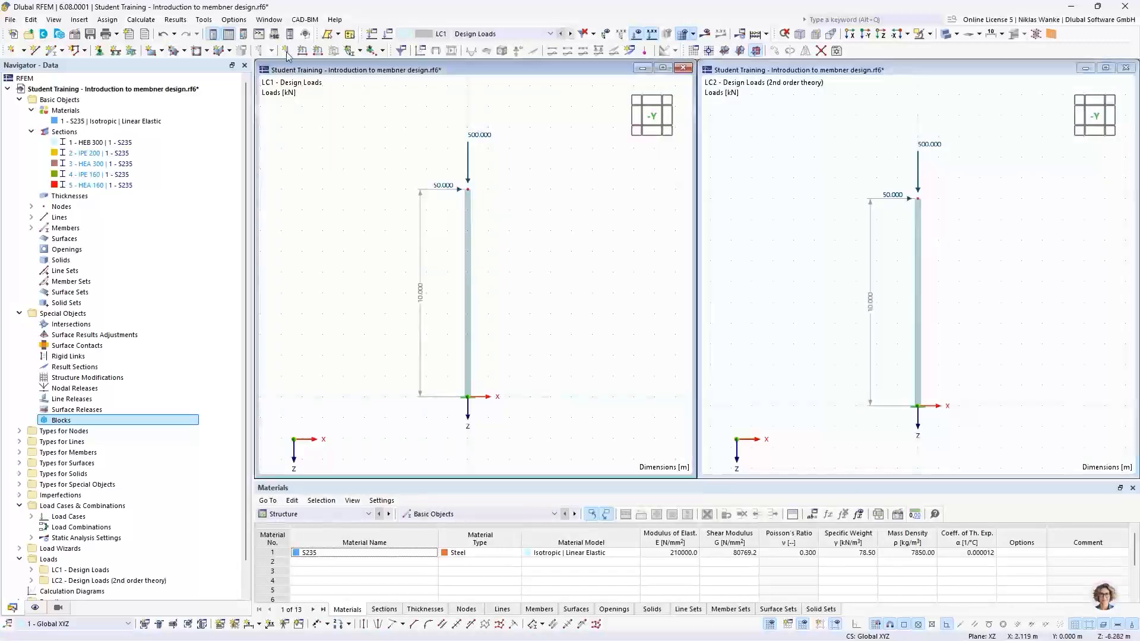
click(140, 20)
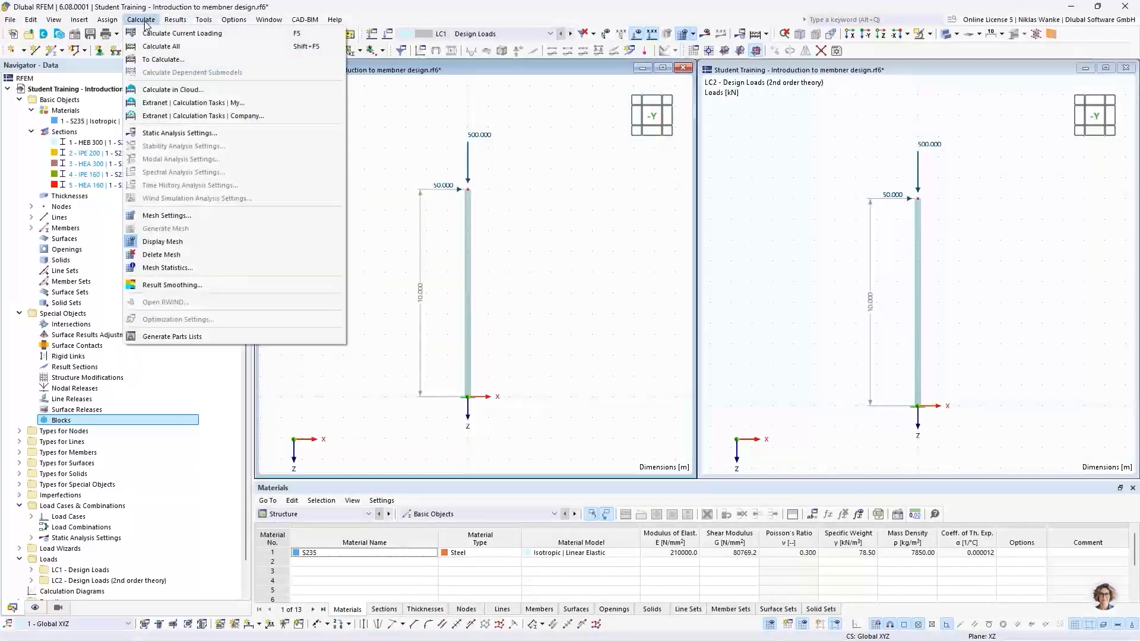
click(162, 48)
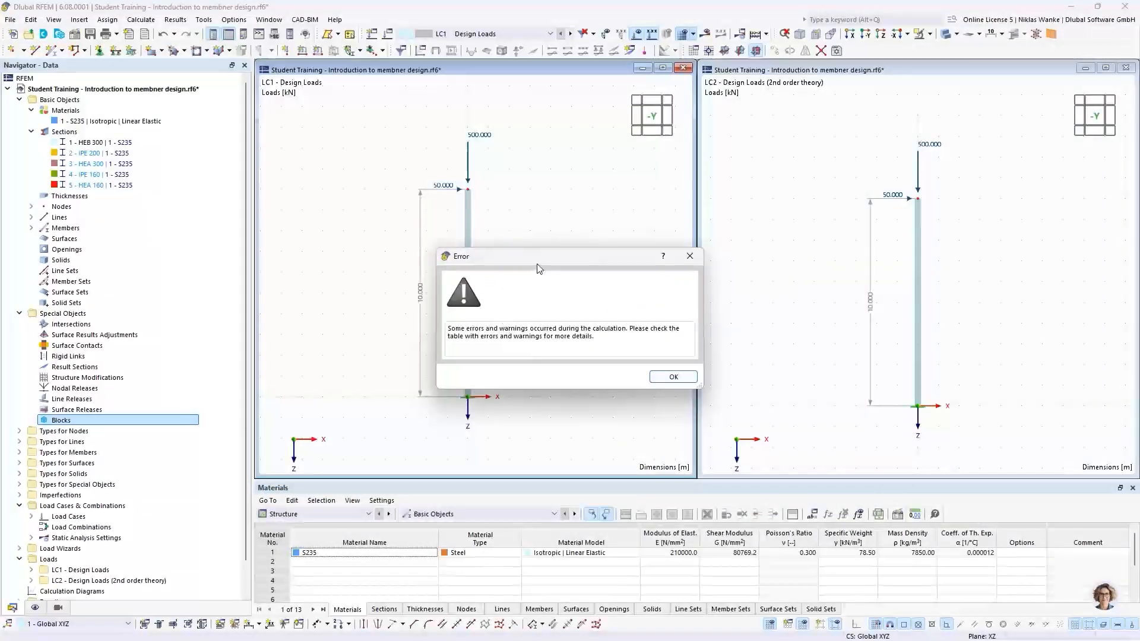
drag(566, 257, 638, 246)
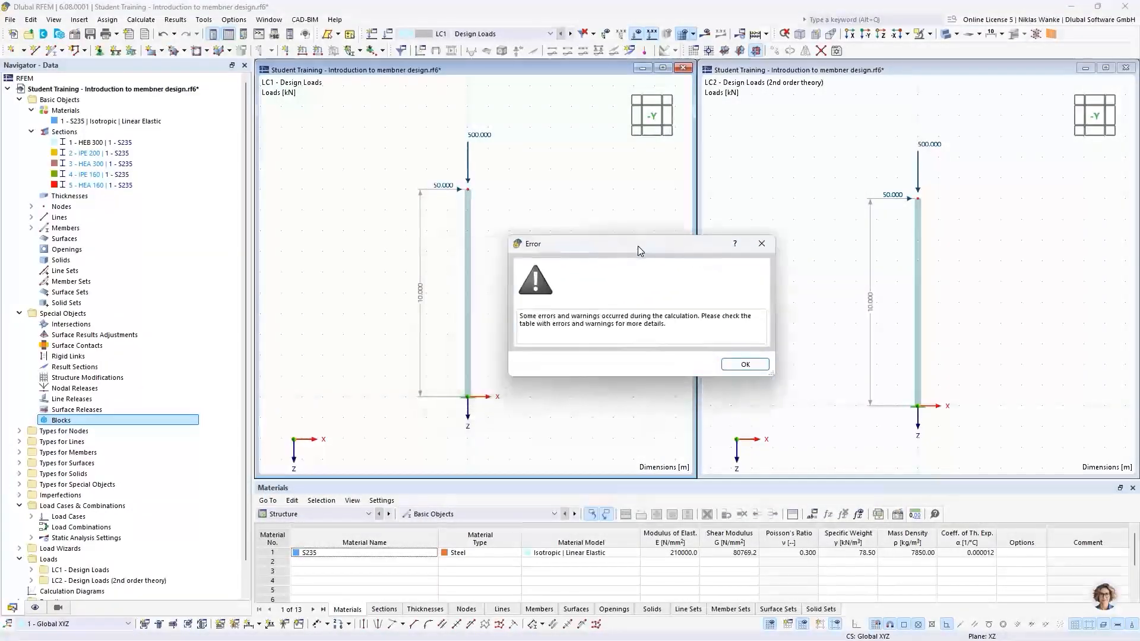
click(745, 364)
Inspect the stiffness-matrix error entry and display the global deformations |u| for LC1 in the results navigator.
click(617, 552)
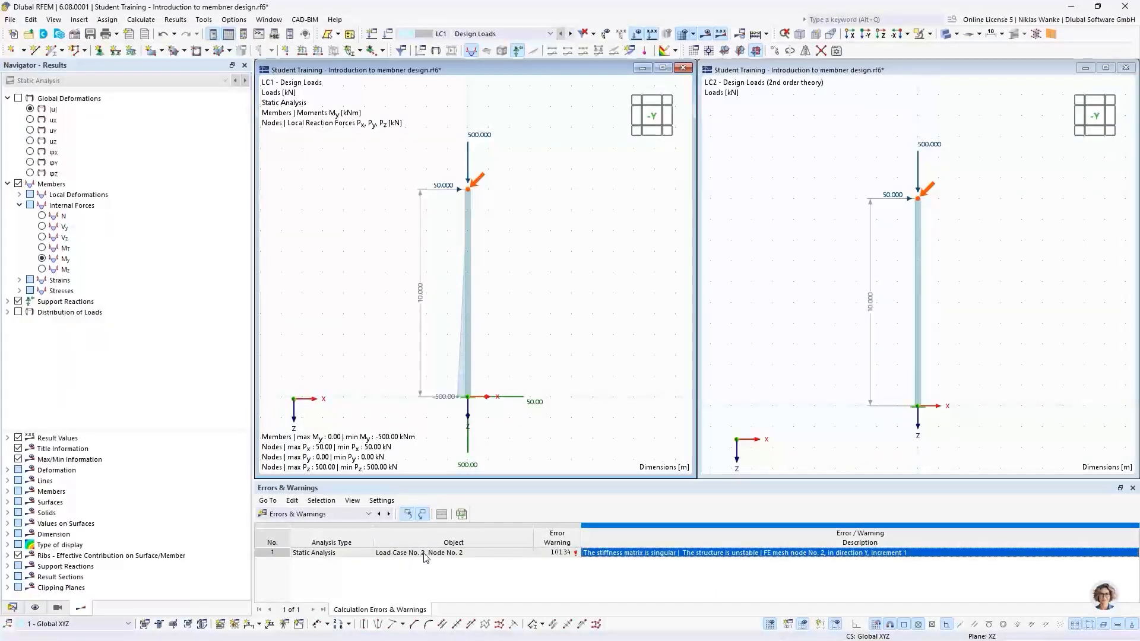
click(803, 218)
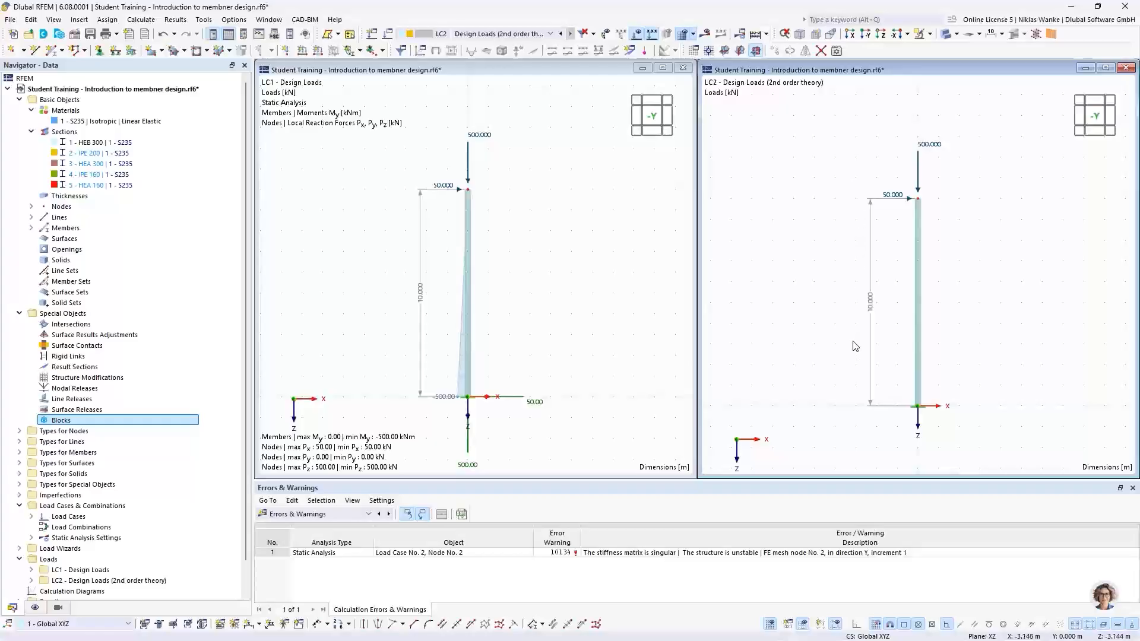
click(559, 173)
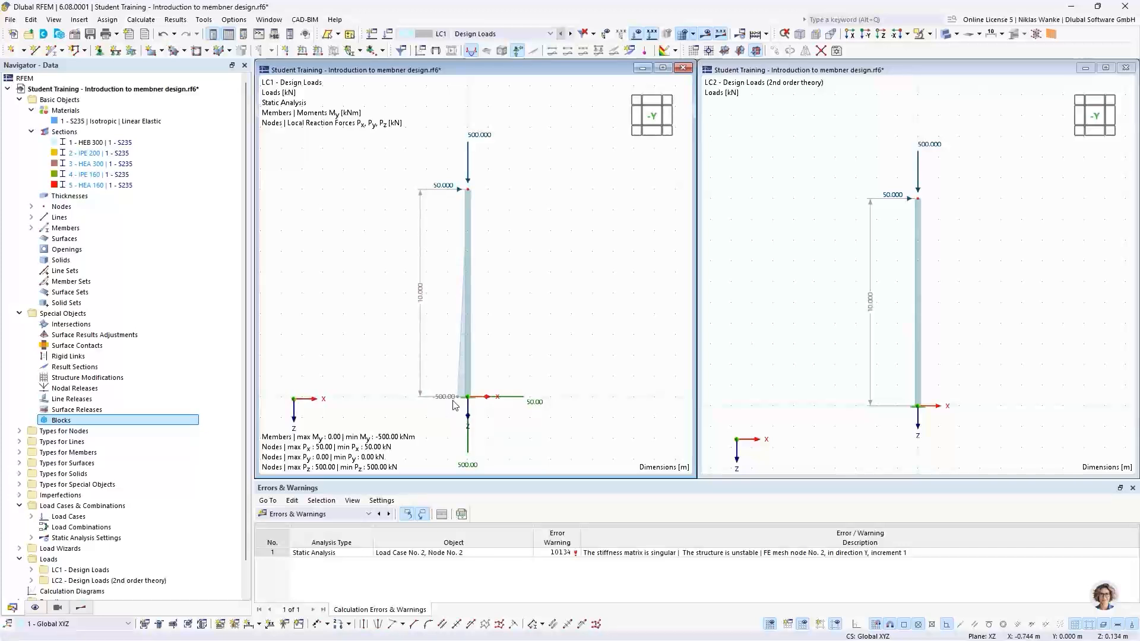
click(82, 606)
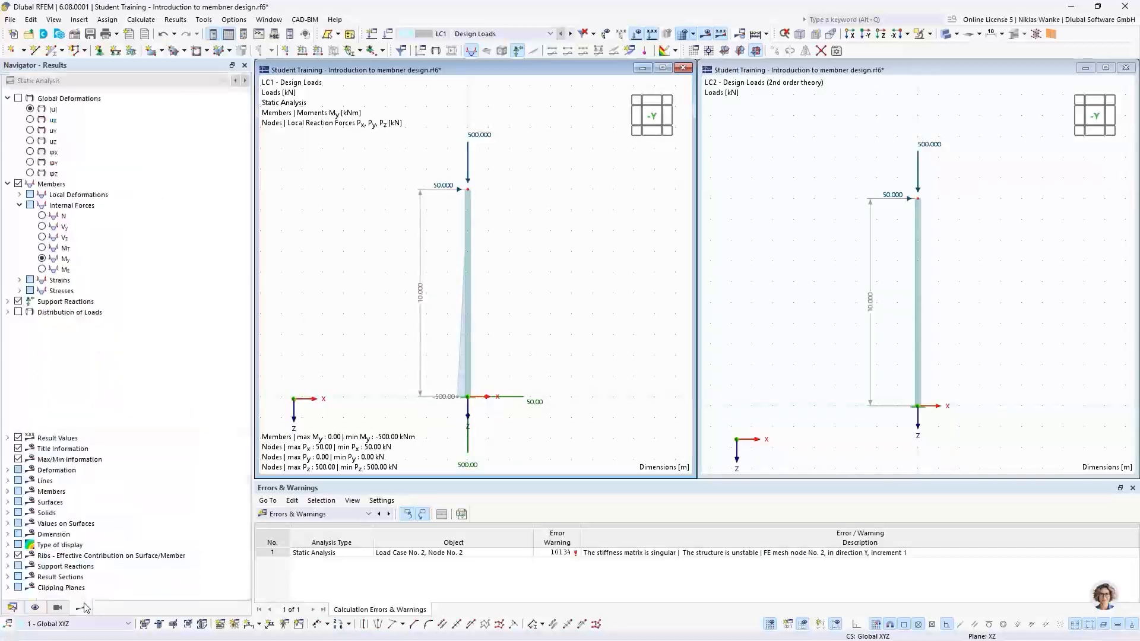
click(31, 110)
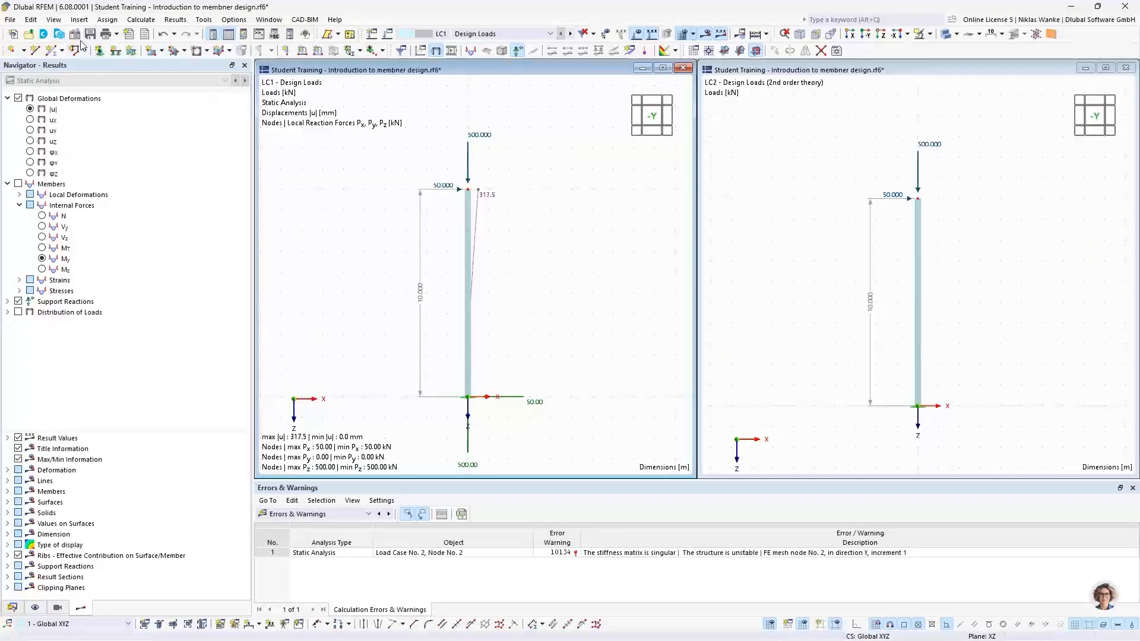
Open the model's base data, review the available add-ons, and close the dialog without changes.
double_click(472, 149)
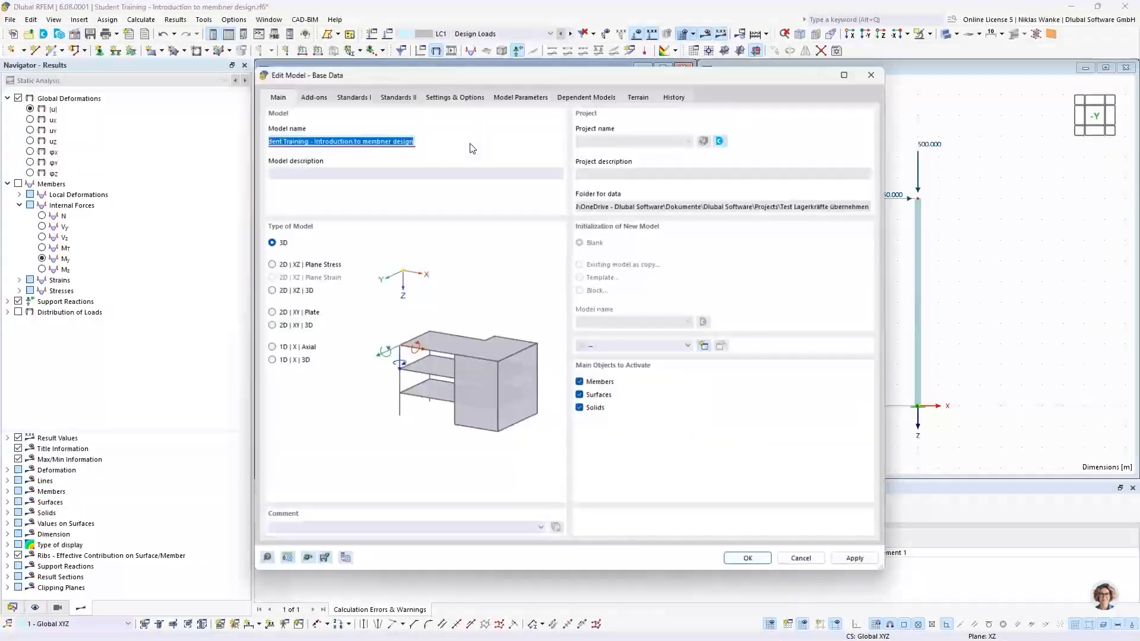
click(315, 96)
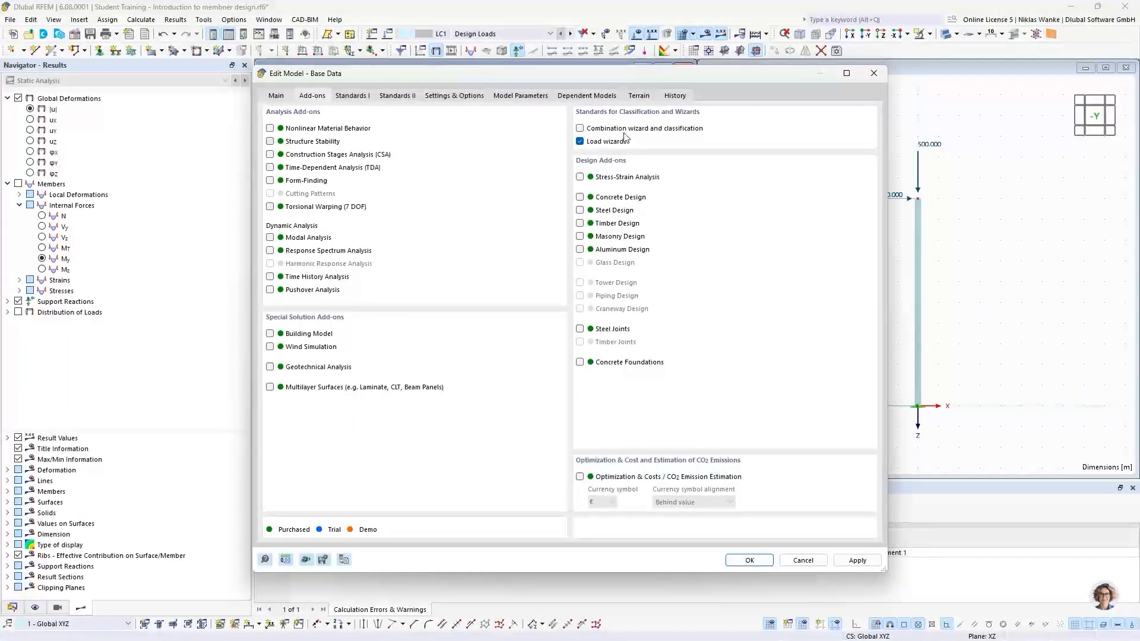
click(874, 73)
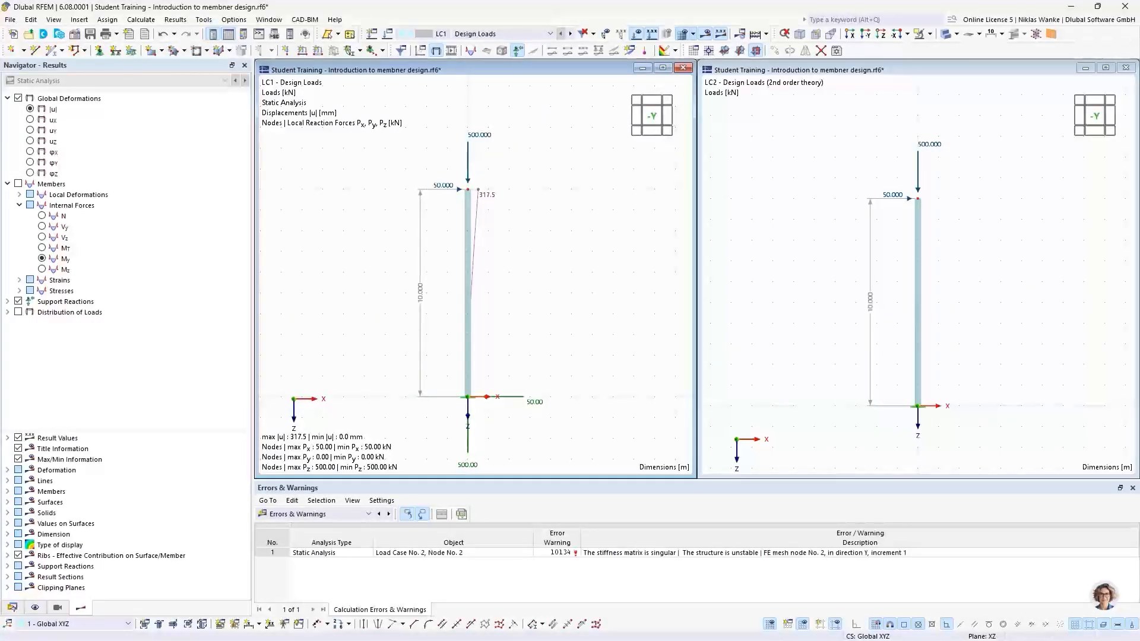
Switch to PowerPoint and advance to the next slide on linear bifurcation and stability analysis.
key(alt+Tab)
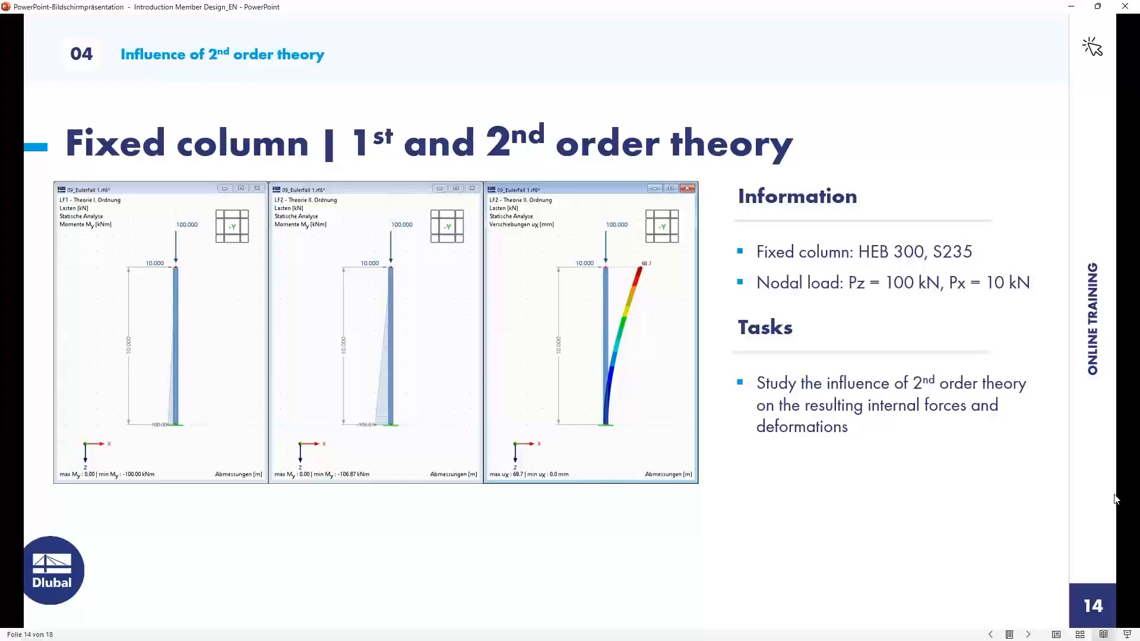
click(907, 492)
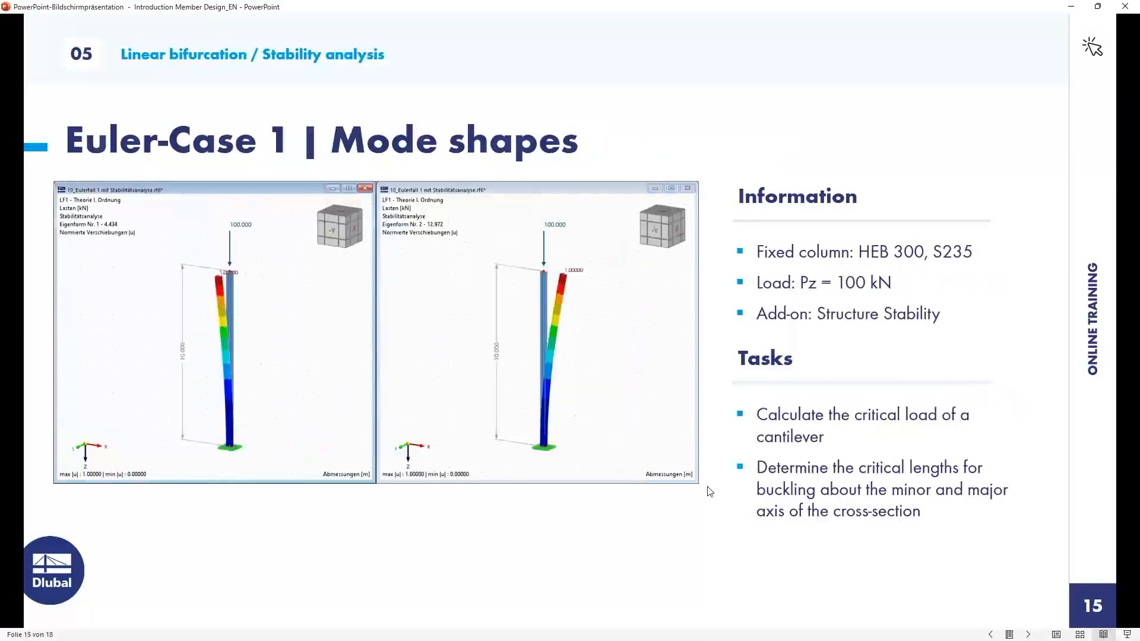
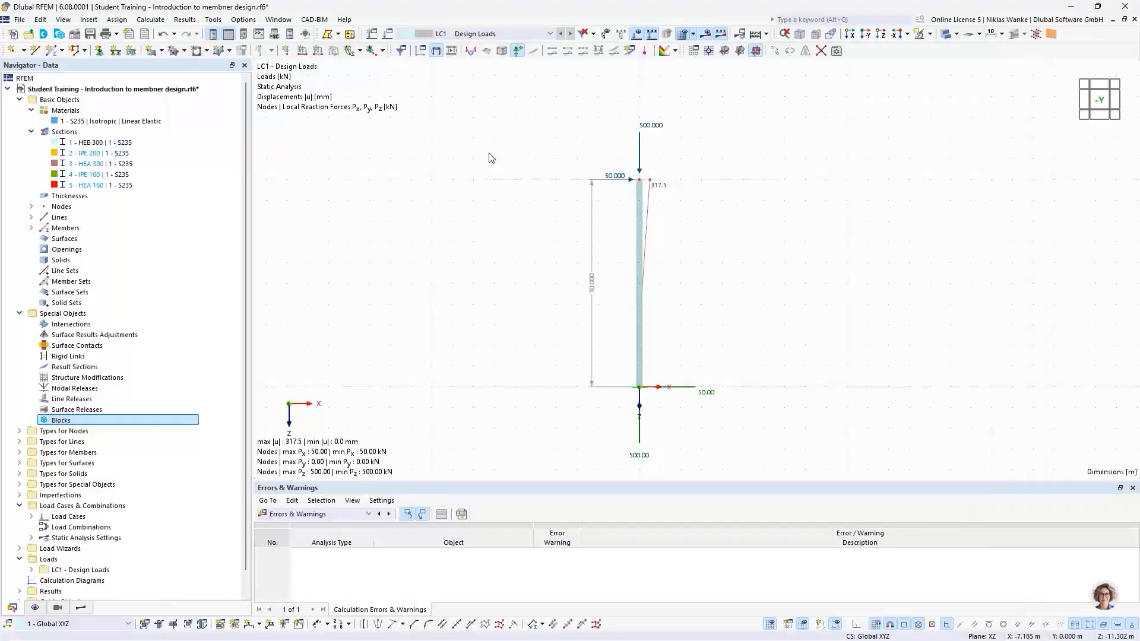
Edit the nodal load at the column top, setting Fx to 0 kN and Fz to 100 kN.
double_click(651, 129)
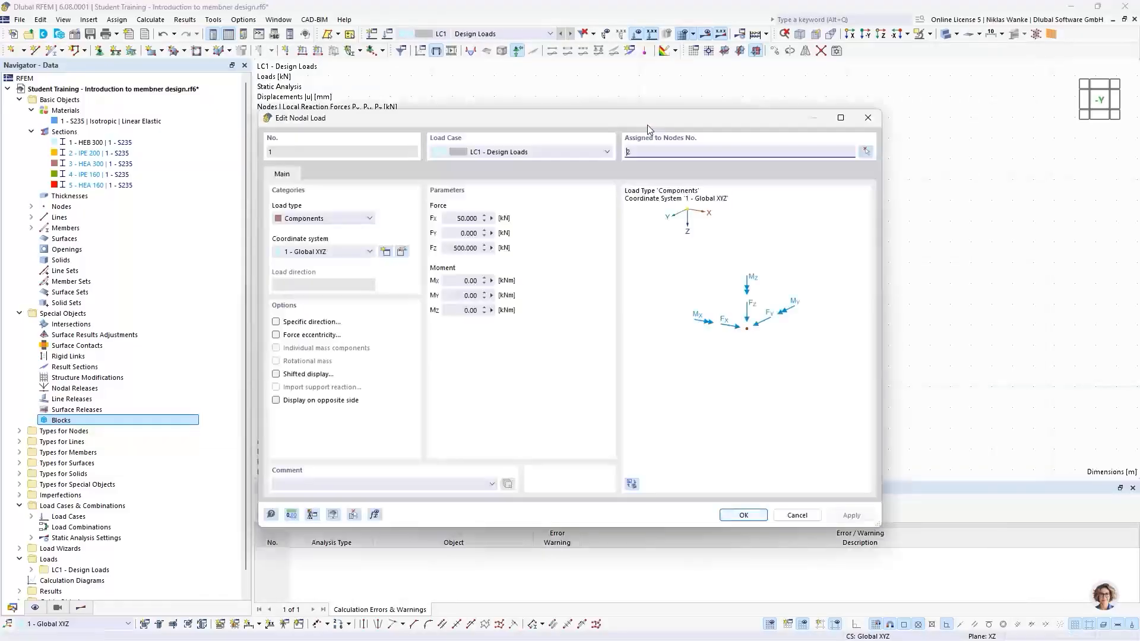
click(454, 218)
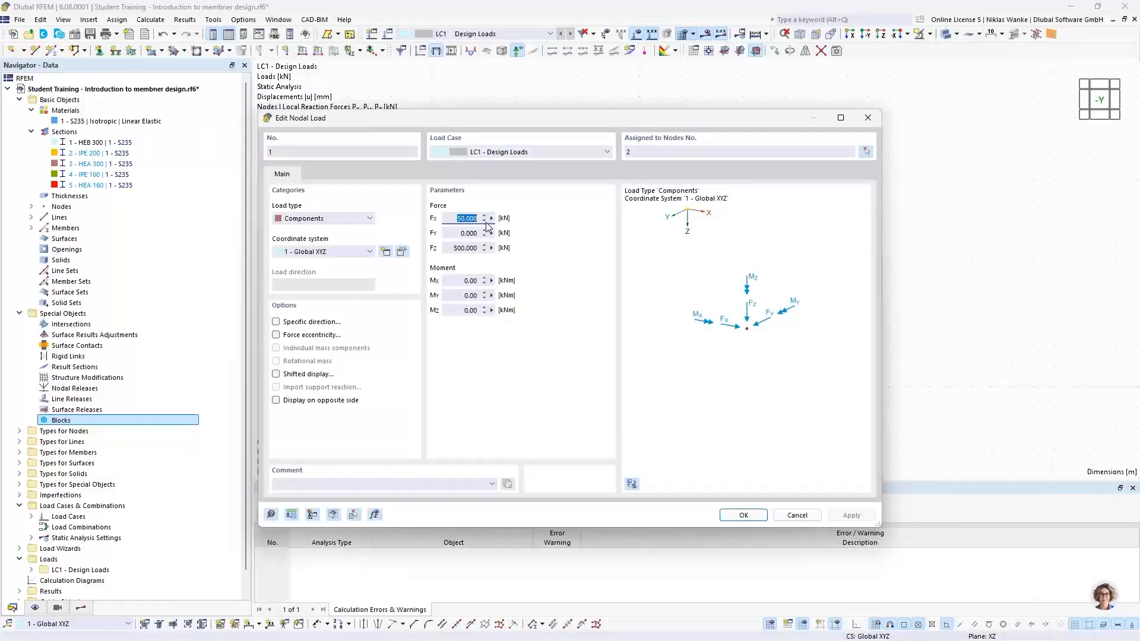
text(0)
click(453, 248)
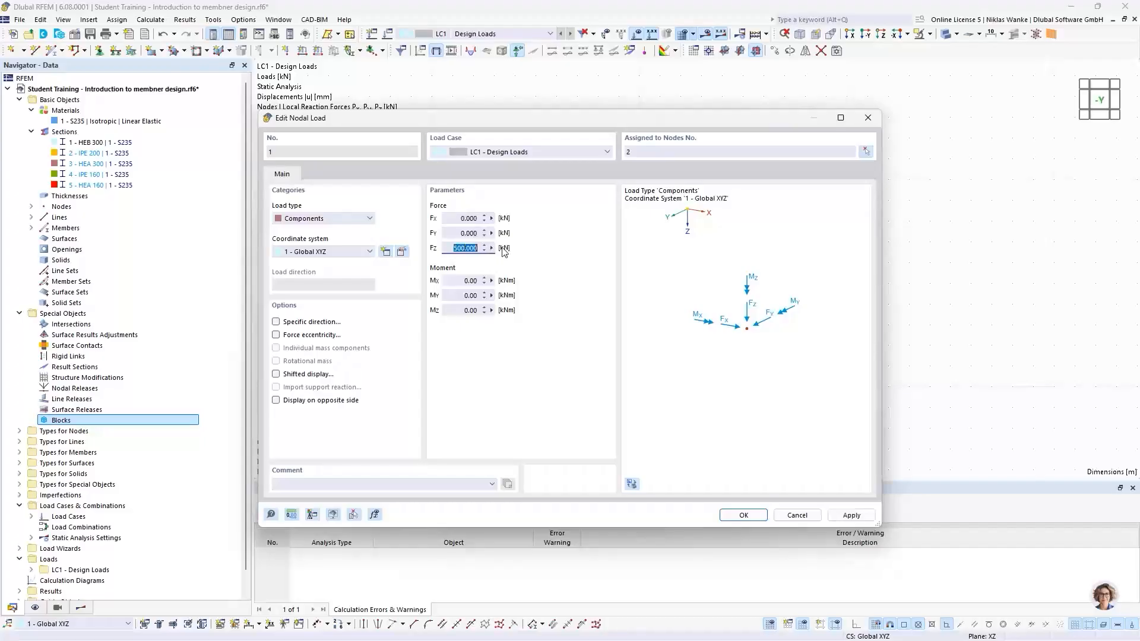
text(100)
click(736, 516)
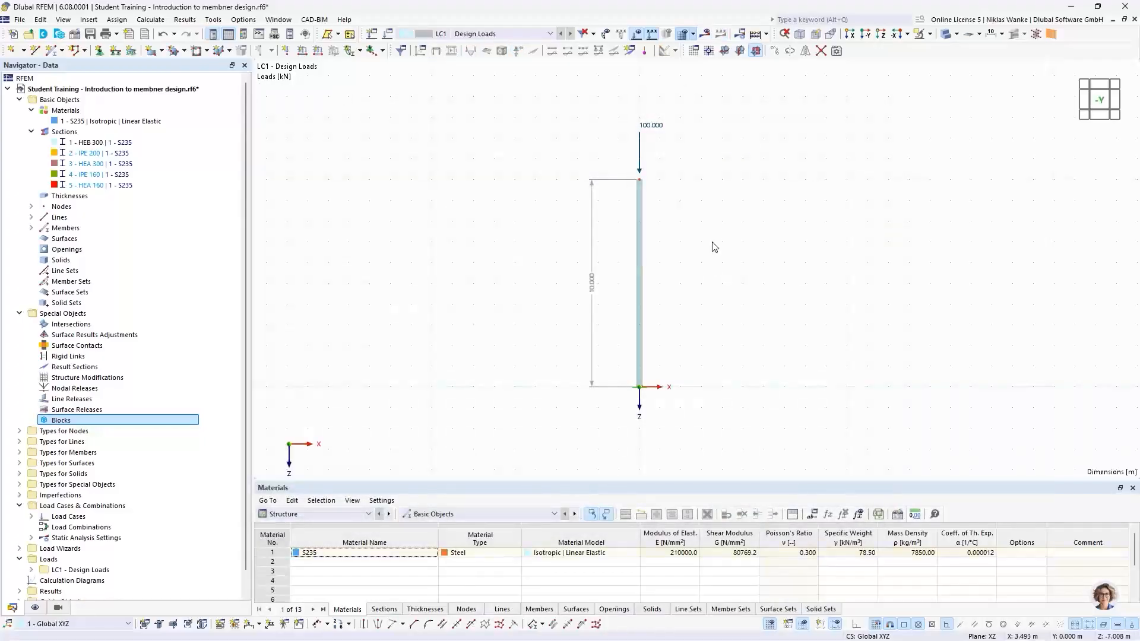
Activate the Structure Stability add-on in the model's base data.
middle_drag(703, 281, 716, 282)
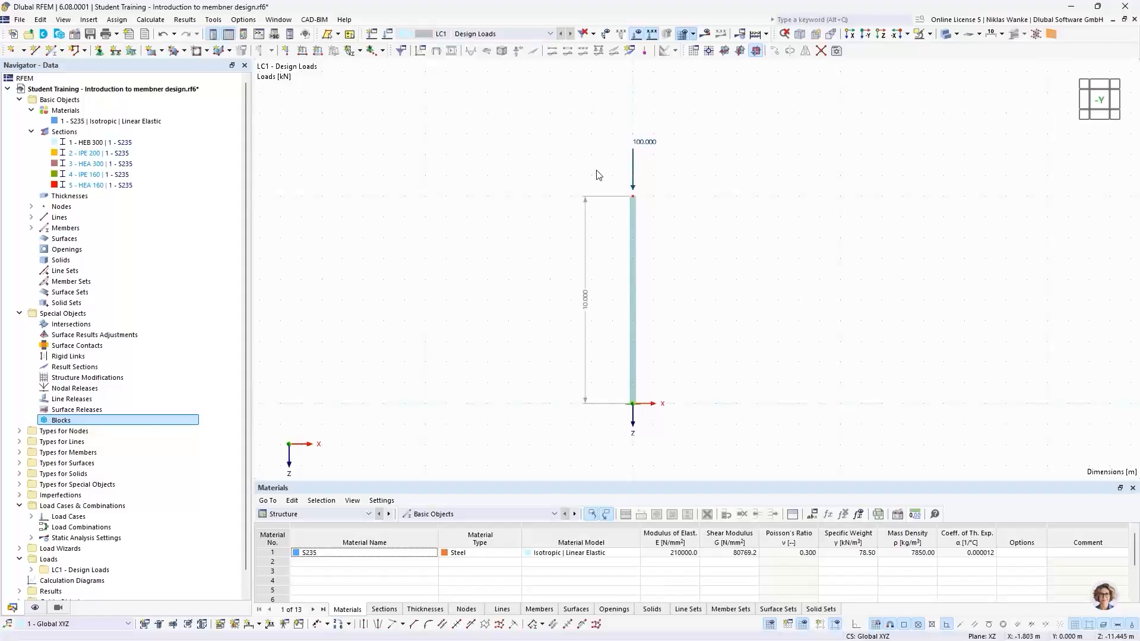
click(75, 35)
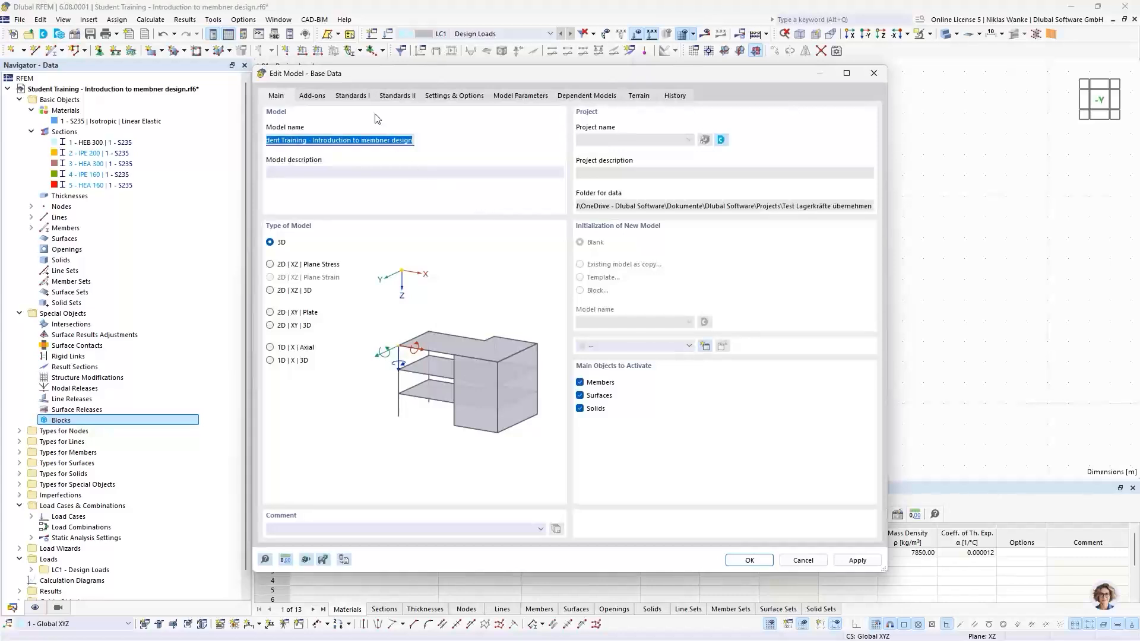
click(319, 97)
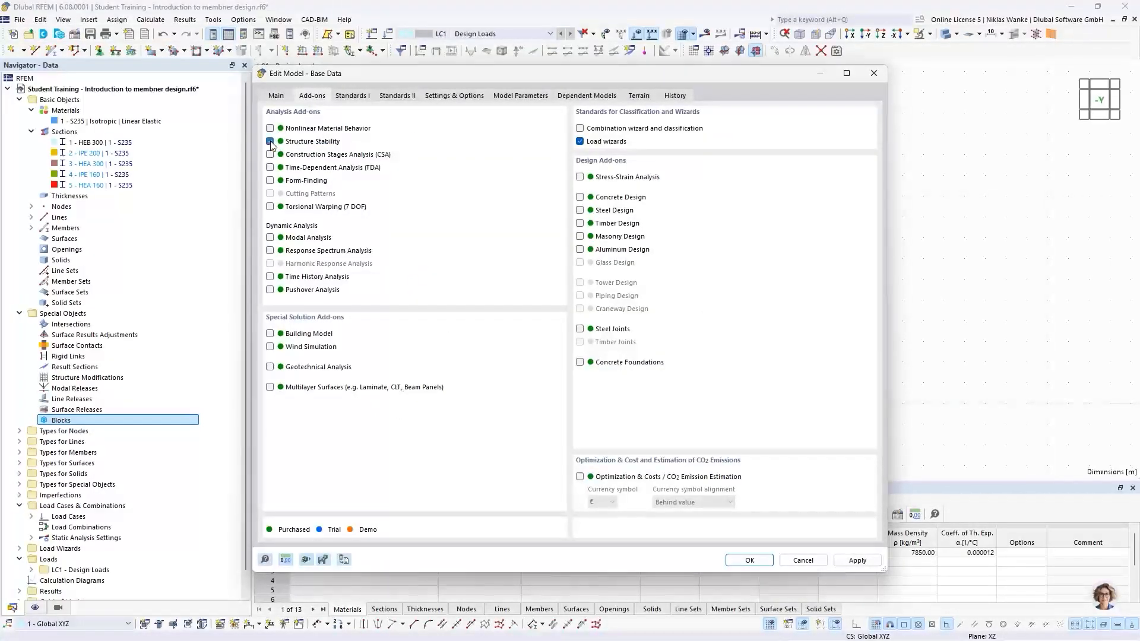
click(742, 560)
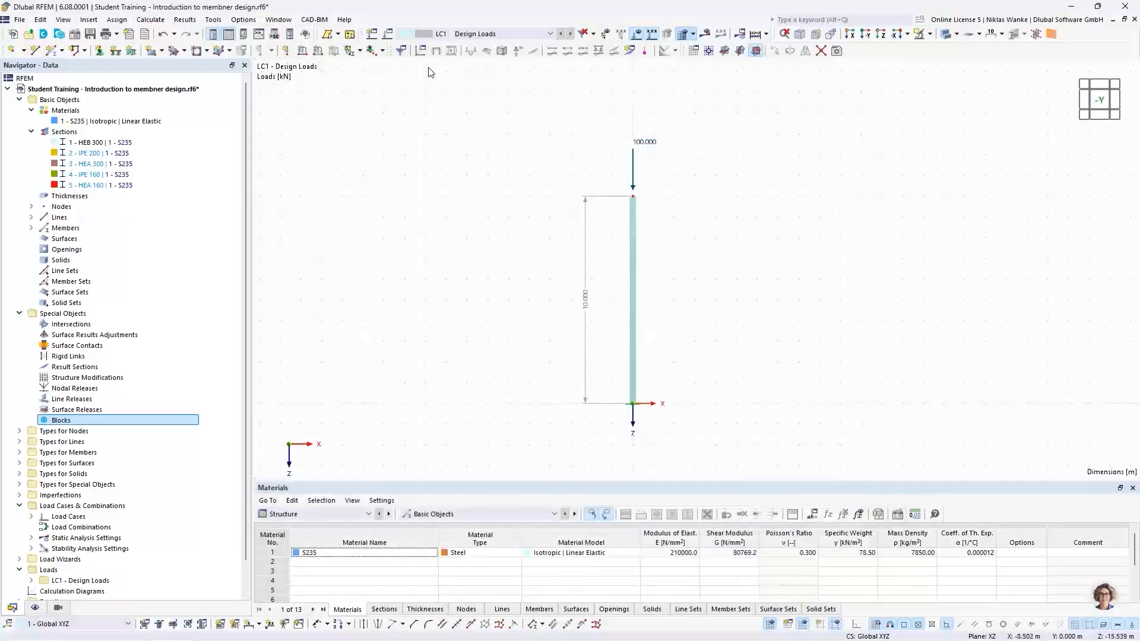
Enable critical load calculation for LC1 using the ST1 linear eigenvalue method stability settings.
click(387, 35)
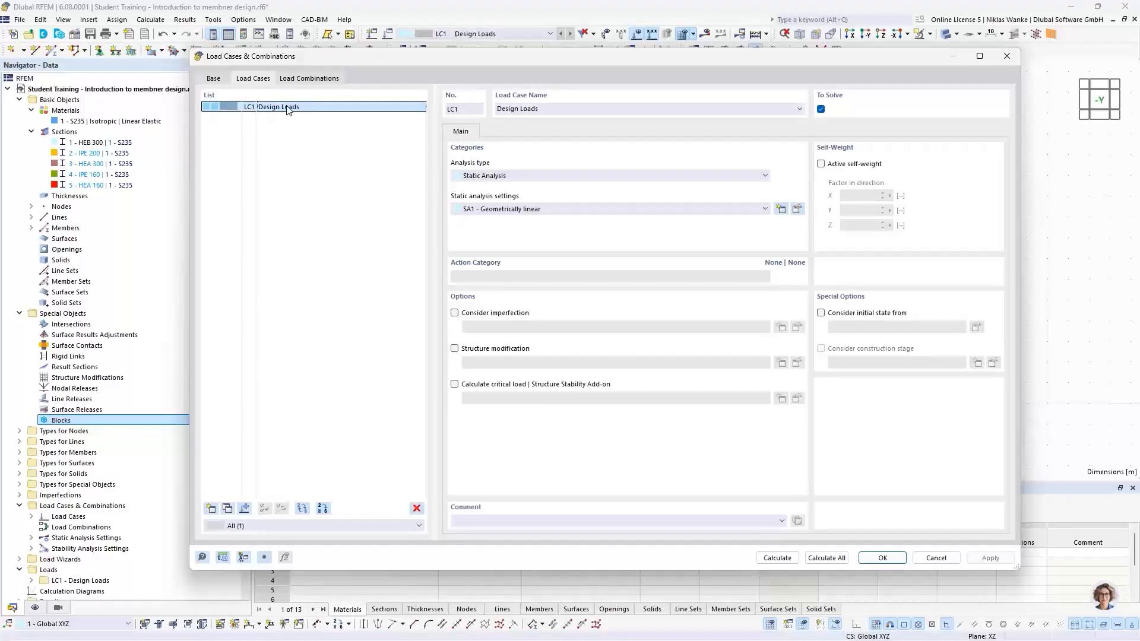
click(454, 384)
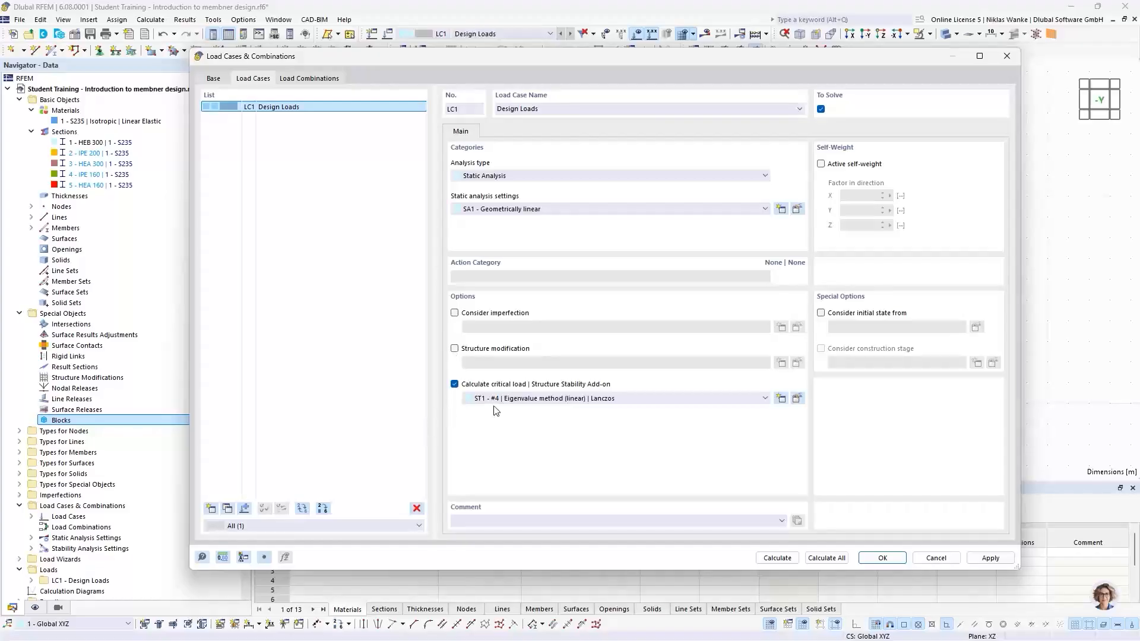
click(547, 399)
click(547, 398)
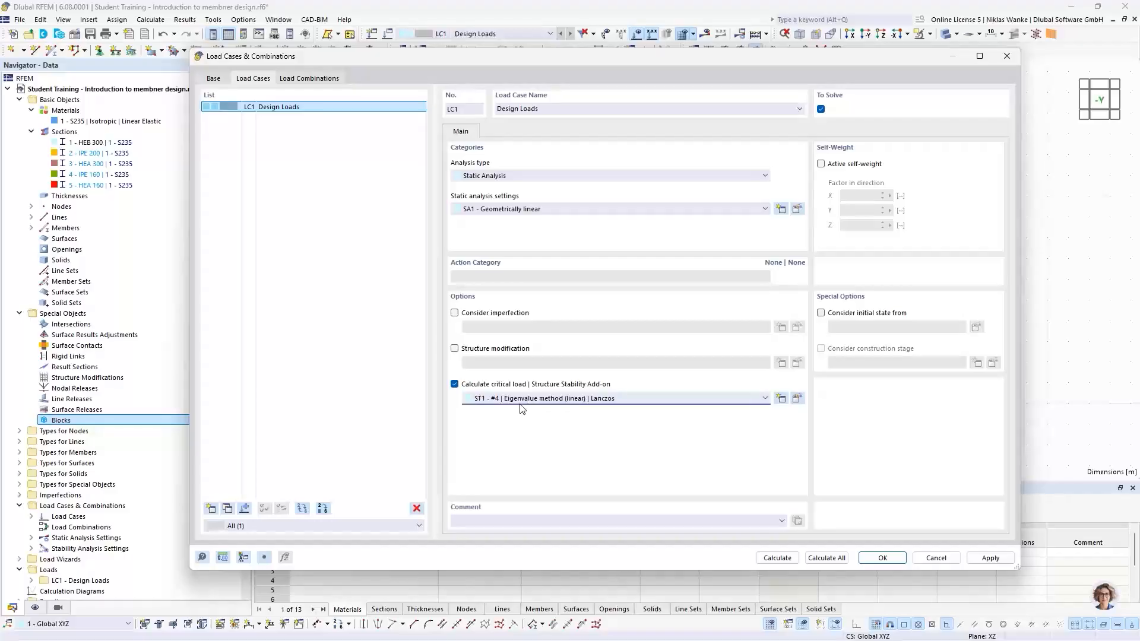
Open the ST1 stability analysis settings and review the analysis type and number of lowest eigenvalues.
click(797, 398)
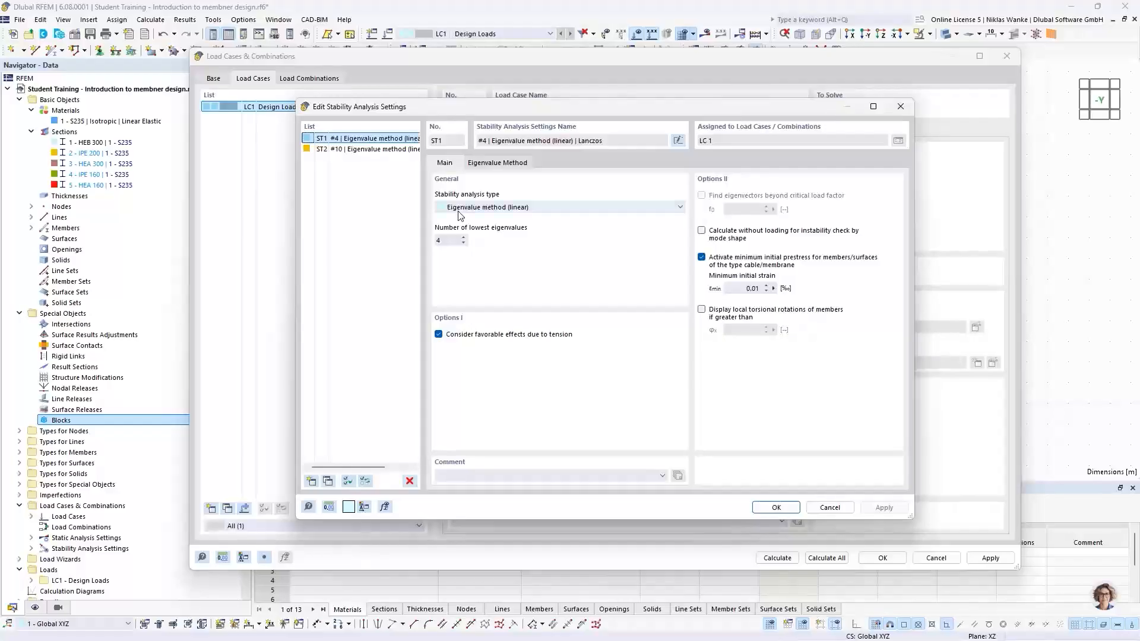
click(580, 208)
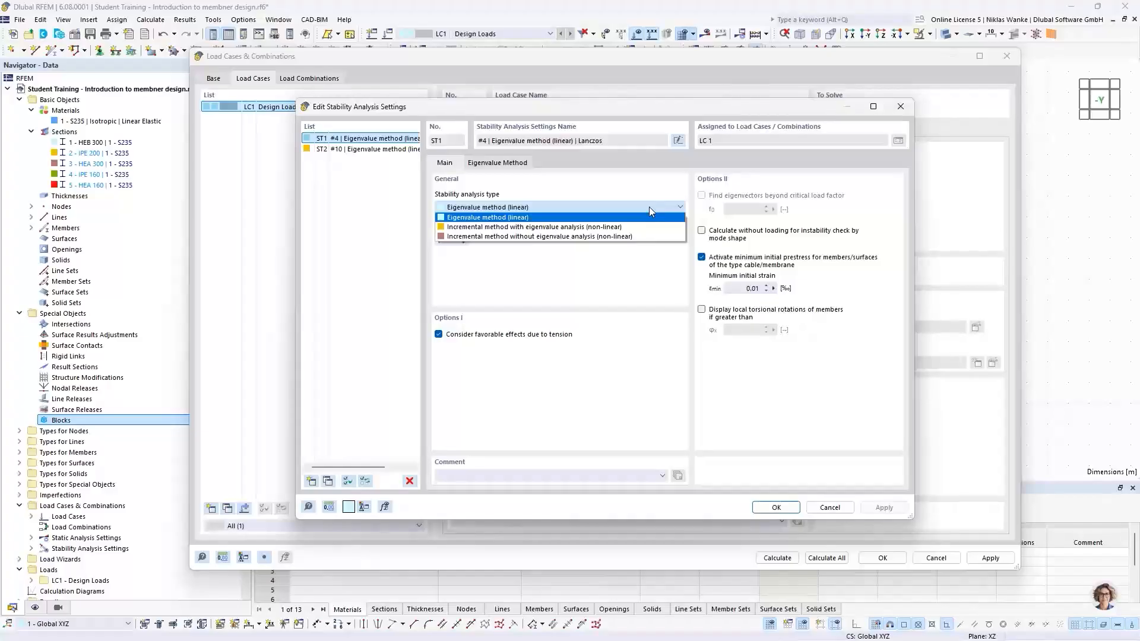
click(544, 207)
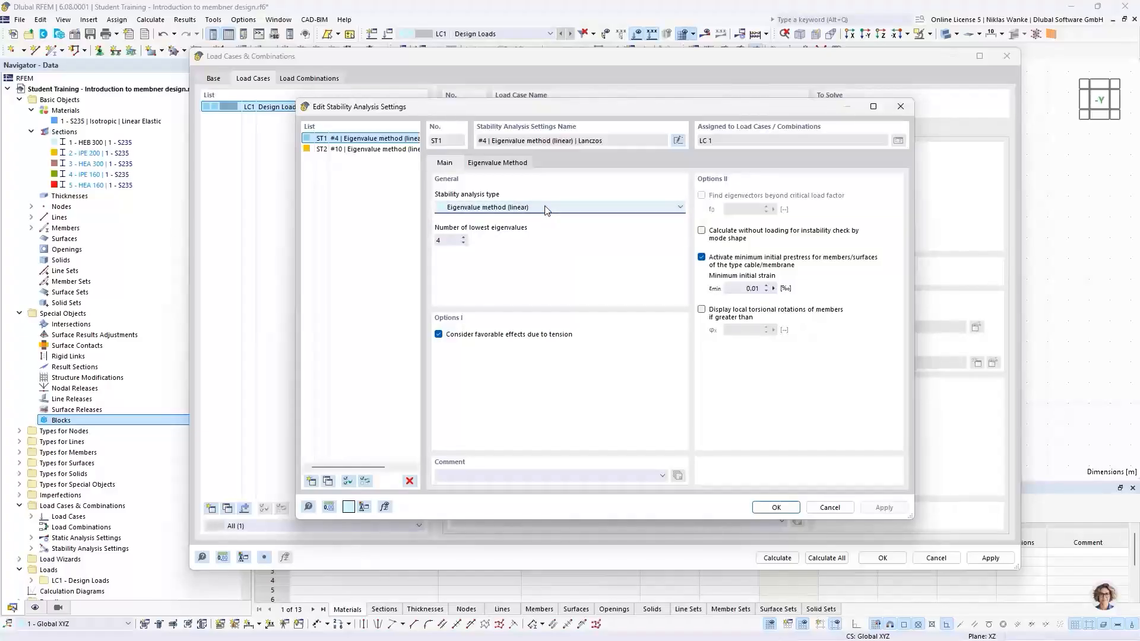
click(452, 241)
click(465, 239)
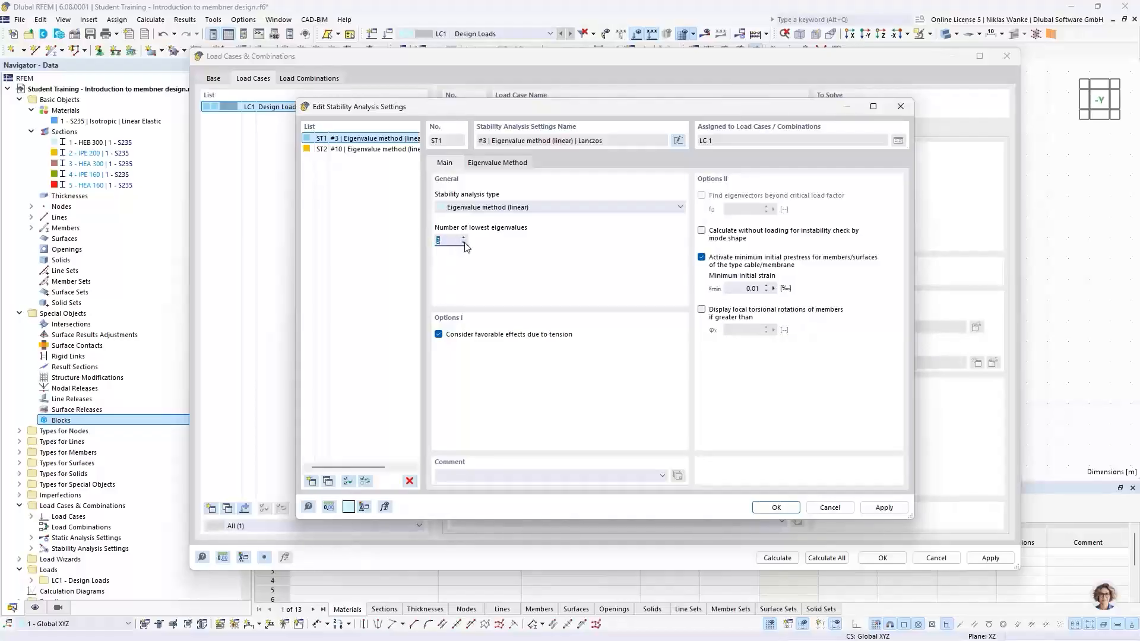
click(464, 237)
Review the eigenvalue method options for ST1, then confirm the stability settings and the load case dialog.
click(508, 164)
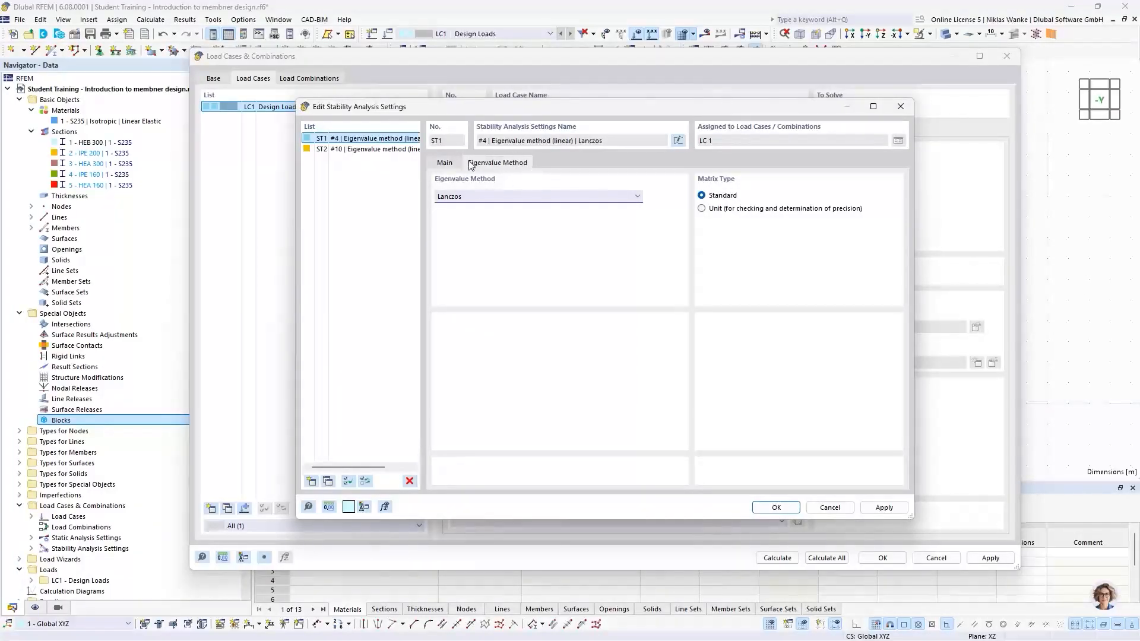
click(488, 197)
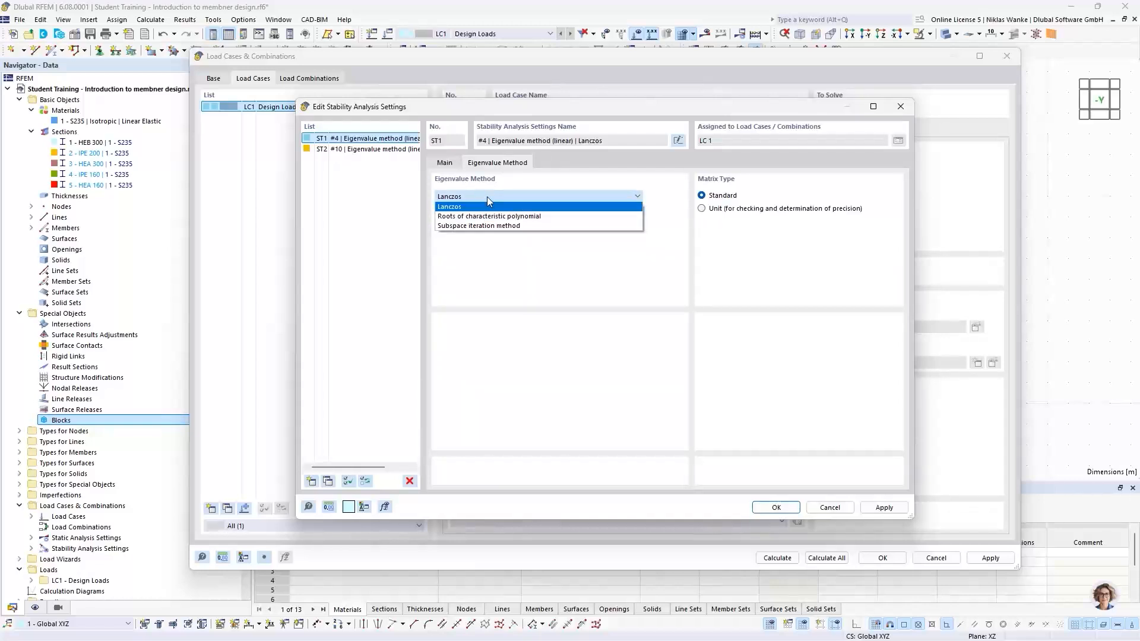
click(487, 198)
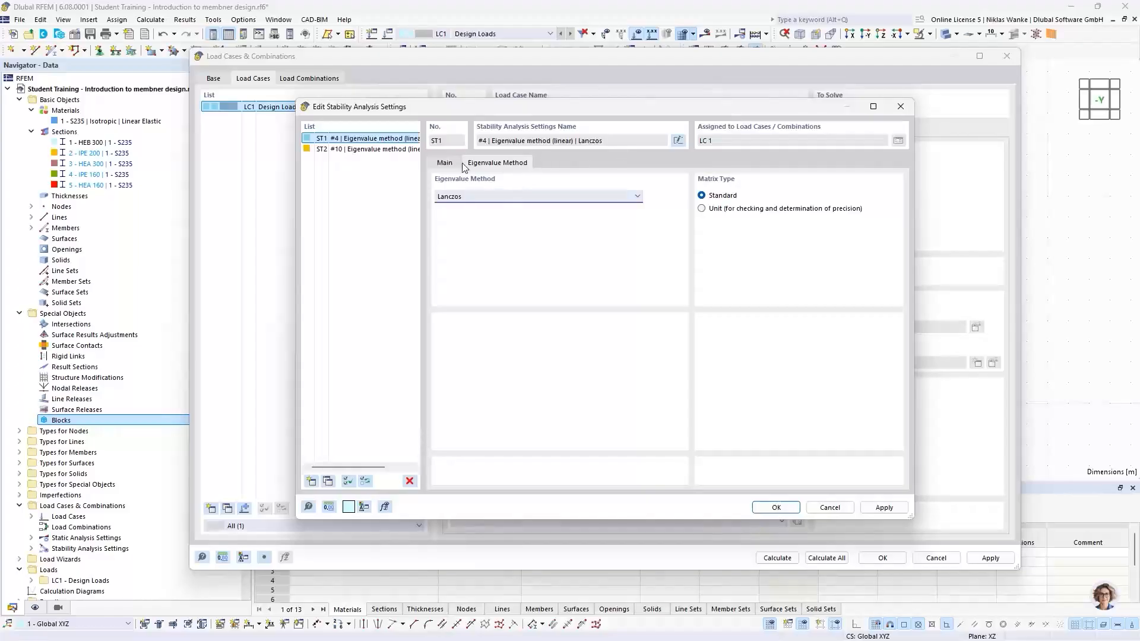
click(444, 164)
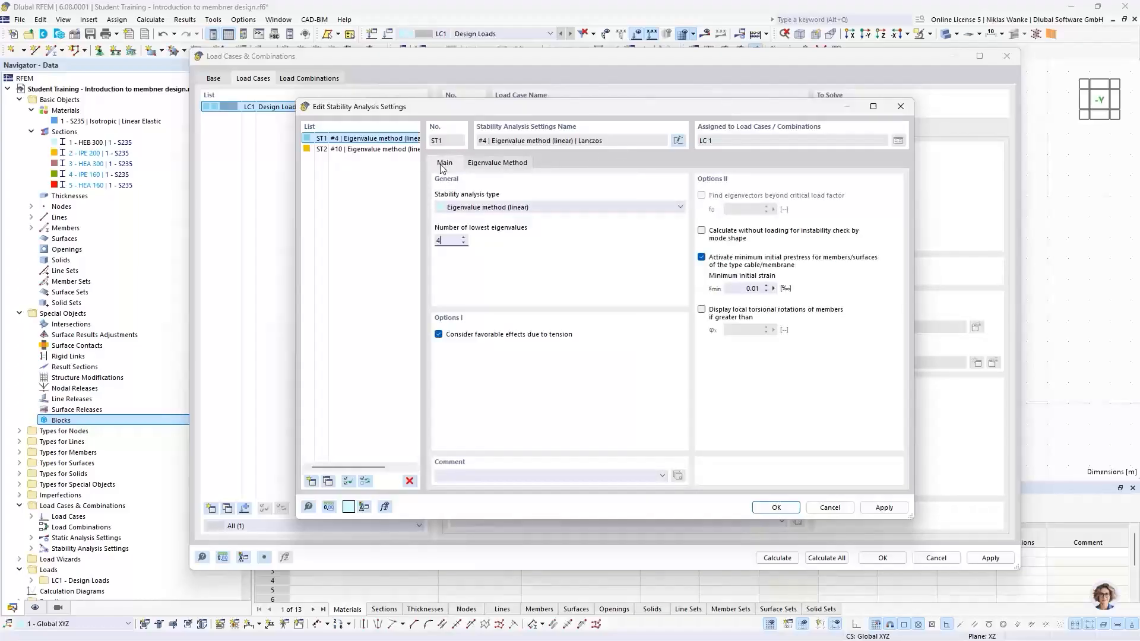
click(776, 507)
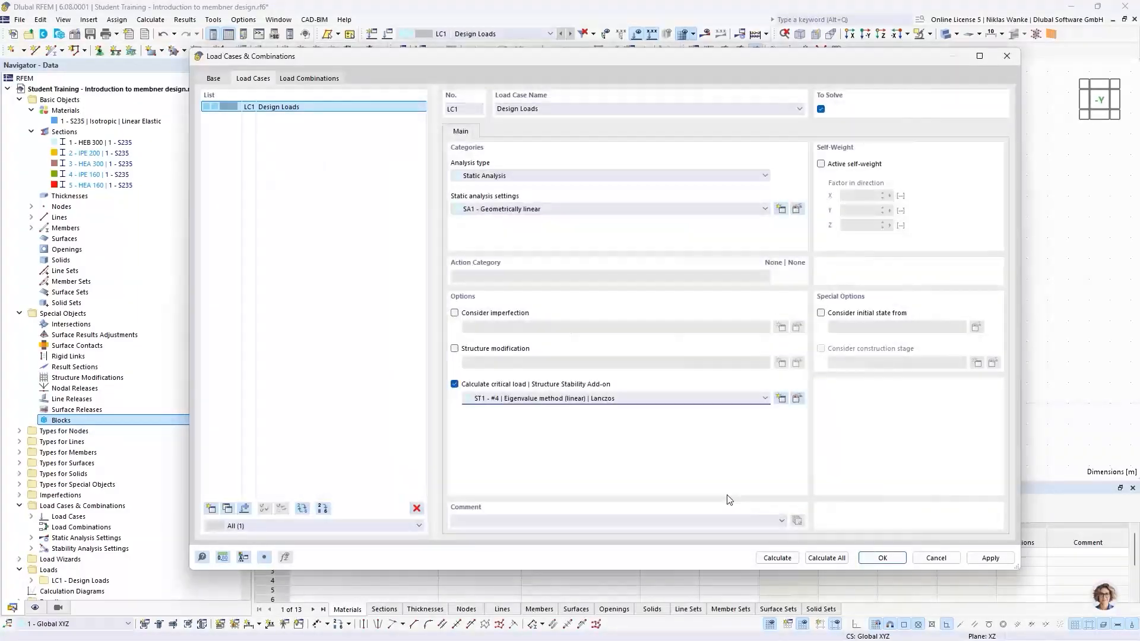
click(881, 558)
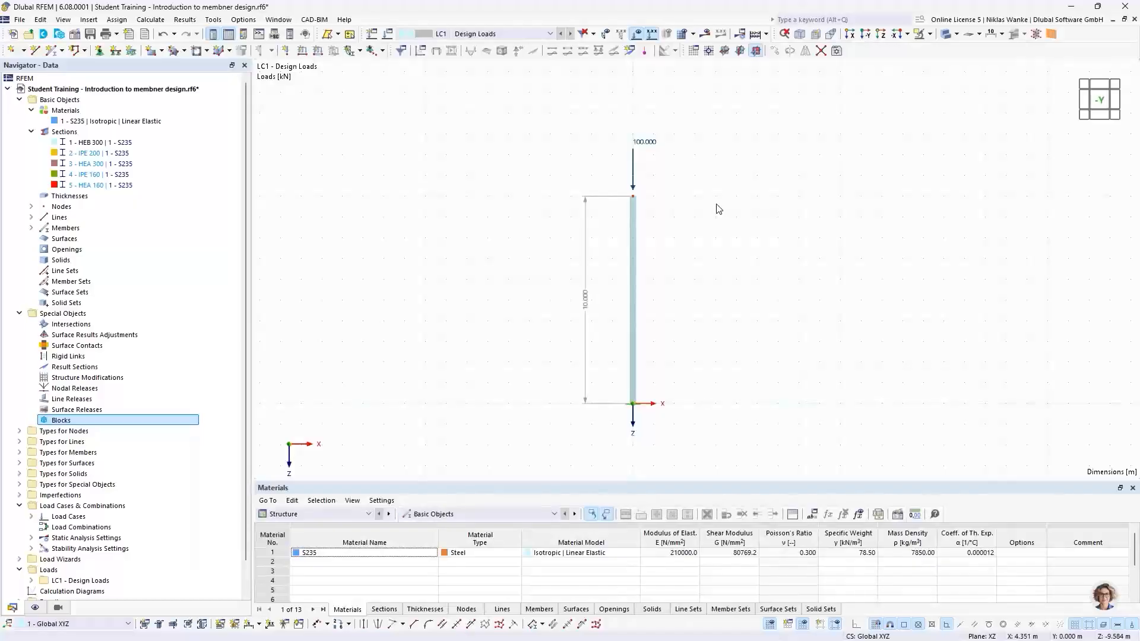
Calculate the model and switch the results navigator to the Stability Analysis results.
click(706, 36)
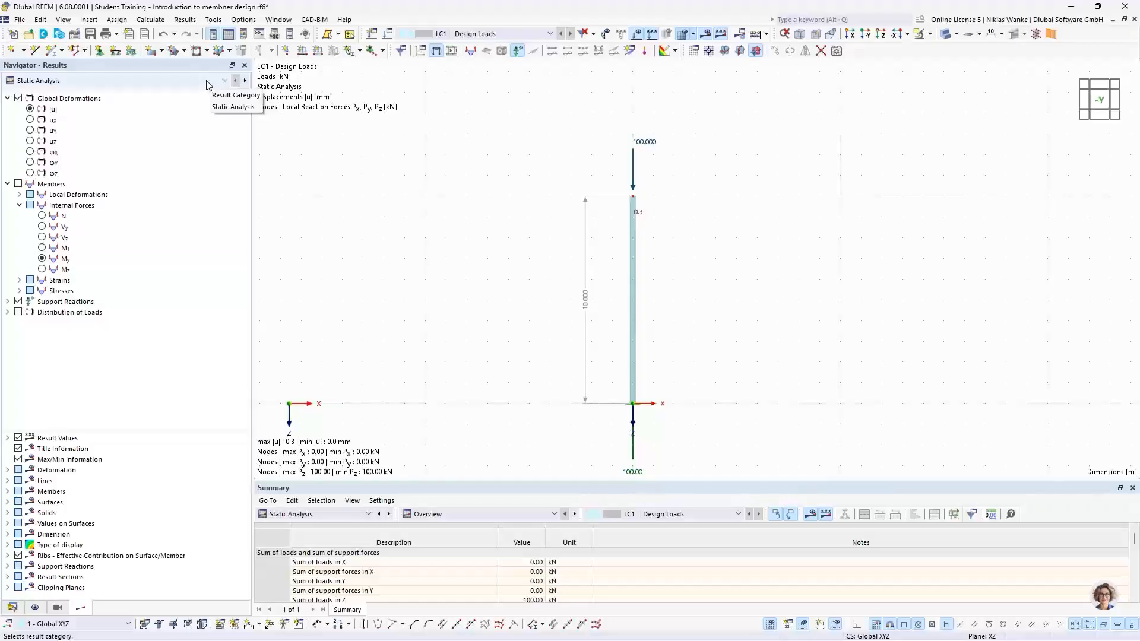
click(167, 83)
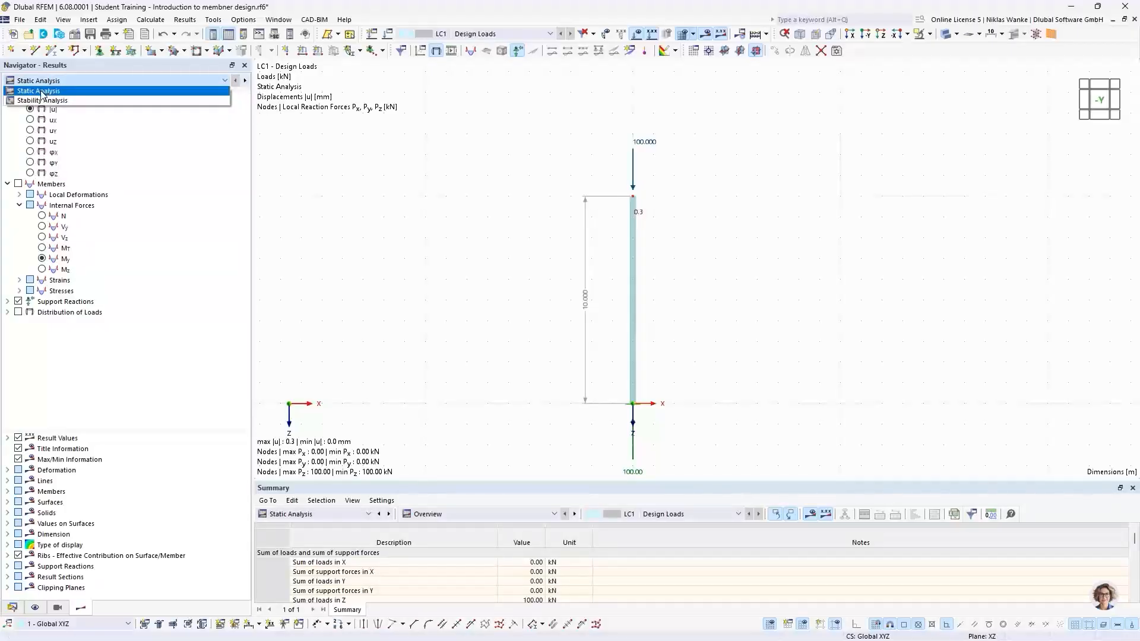
click(170, 90)
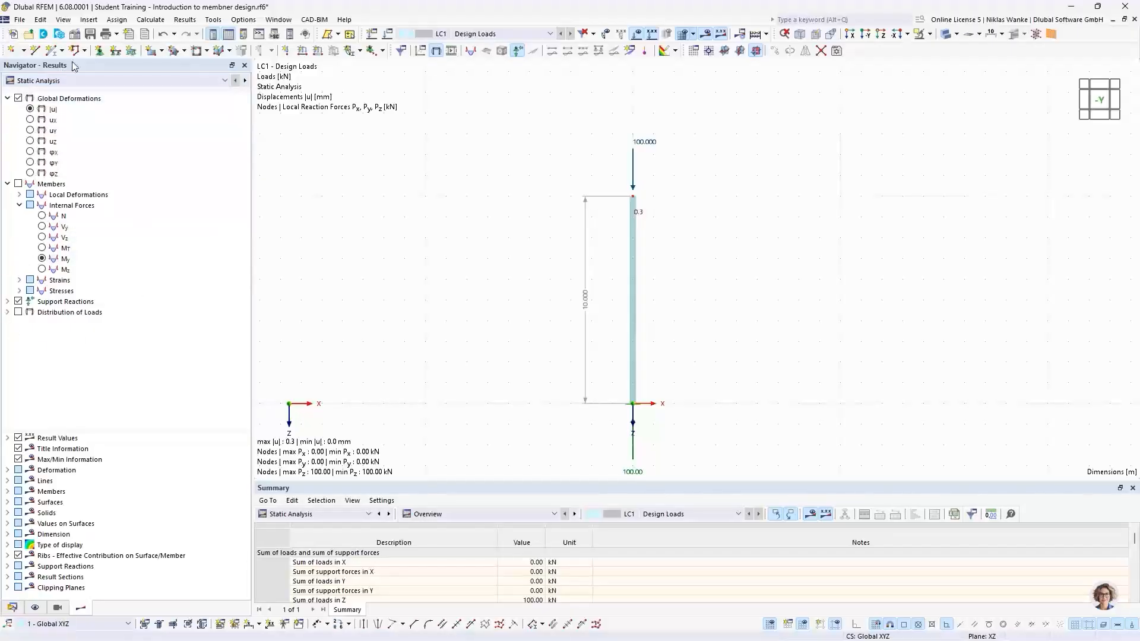
click(30, 108)
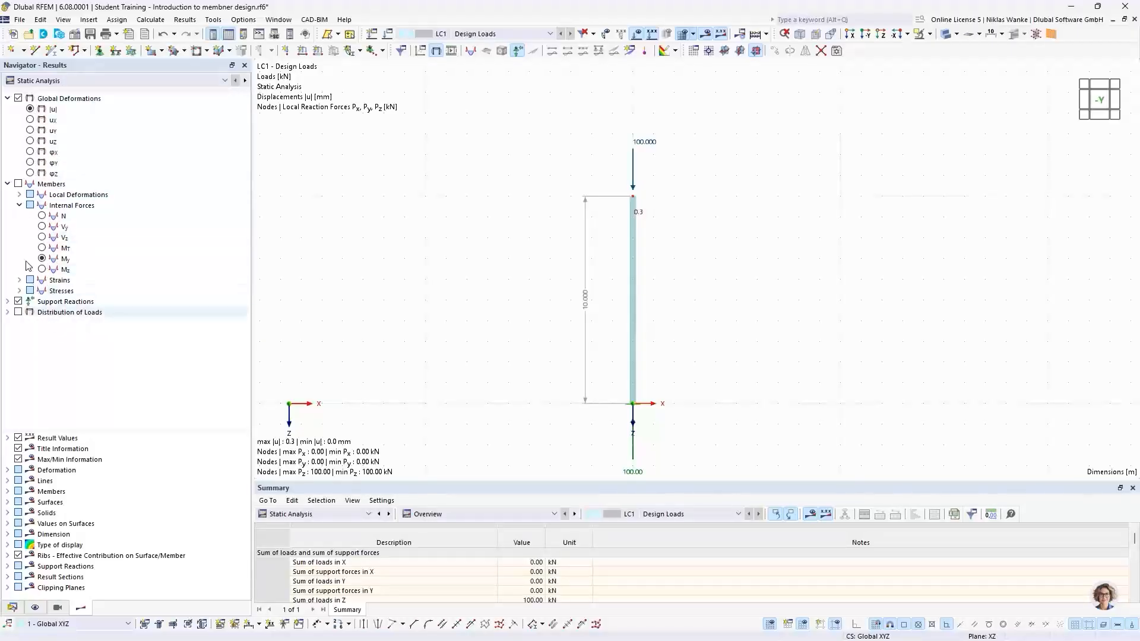
click(90, 81)
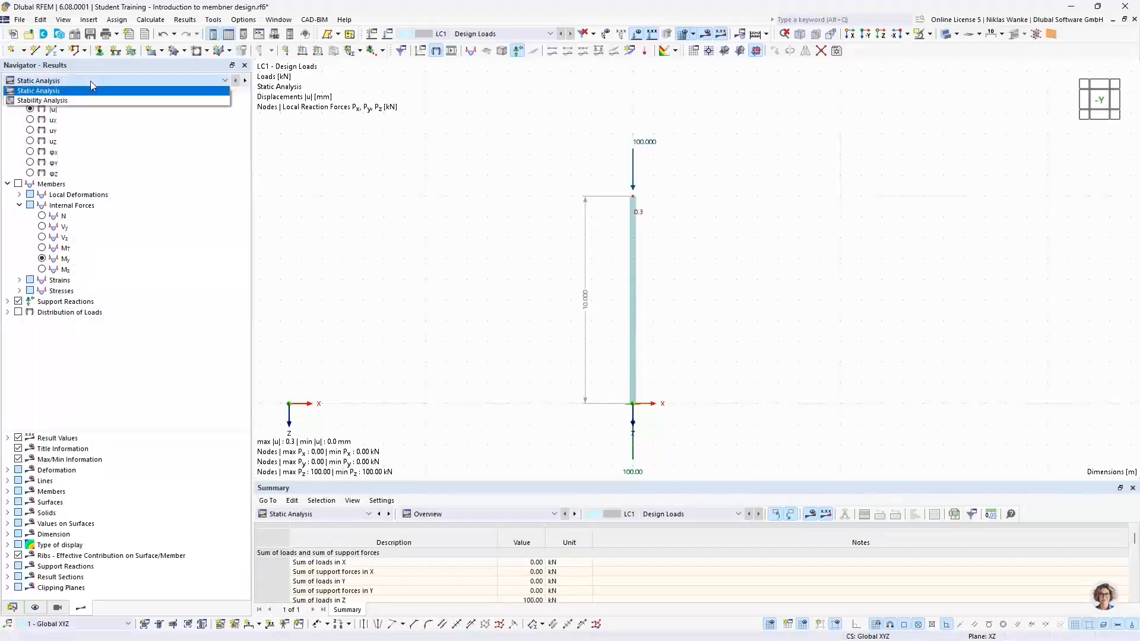
click(56, 104)
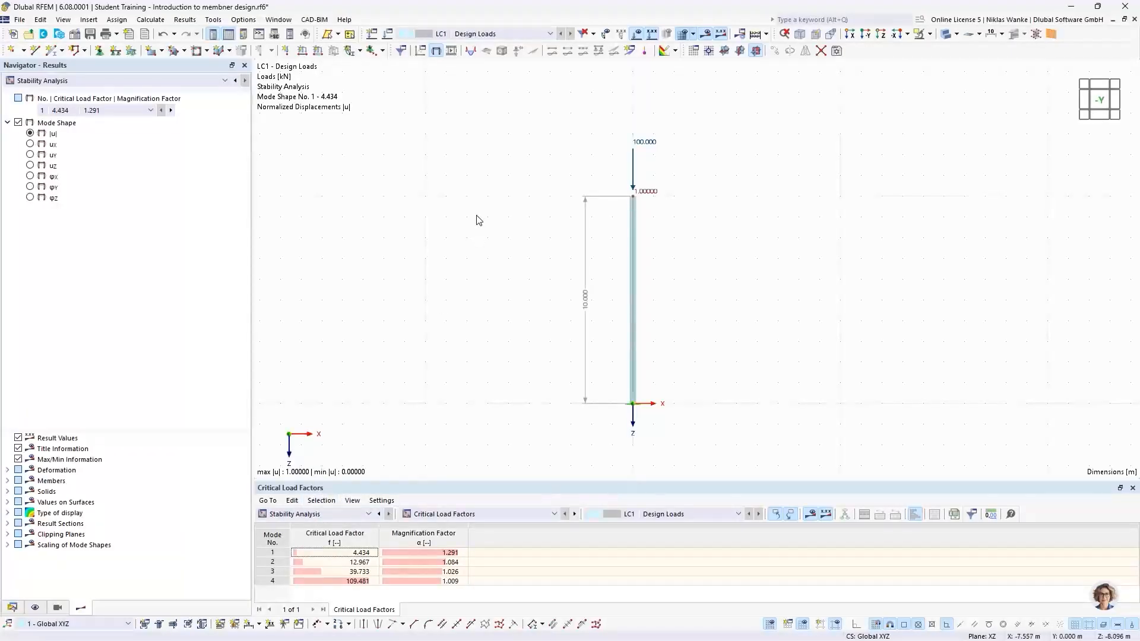
Show mode shape 1 with member deformations displayed as section colored.
click(107, 111)
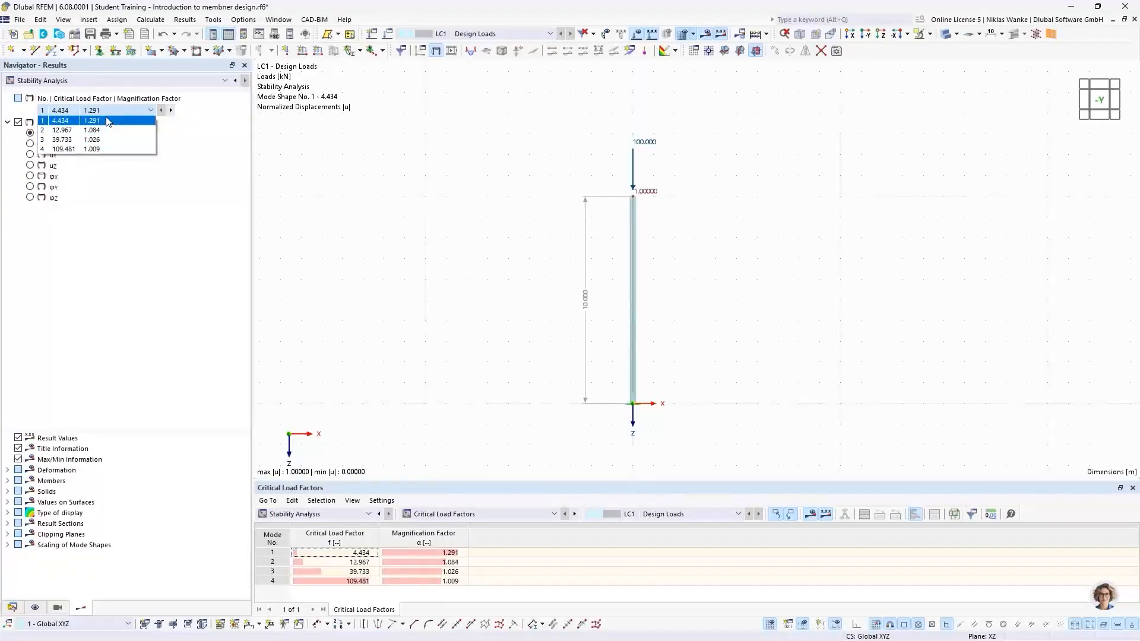
click(112, 116)
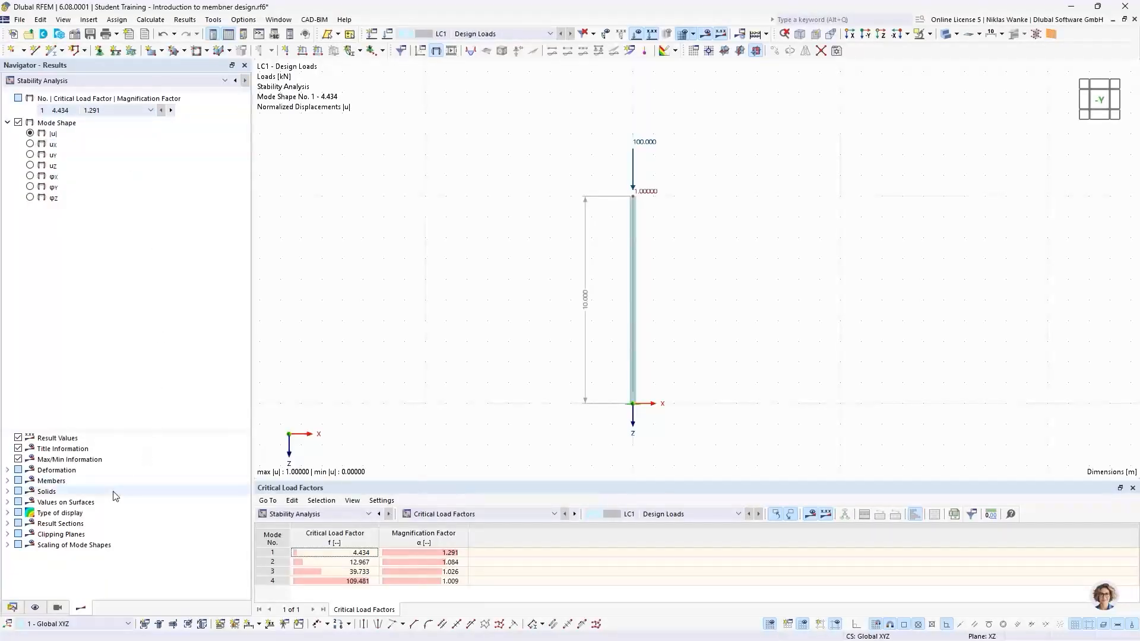
click(7, 470)
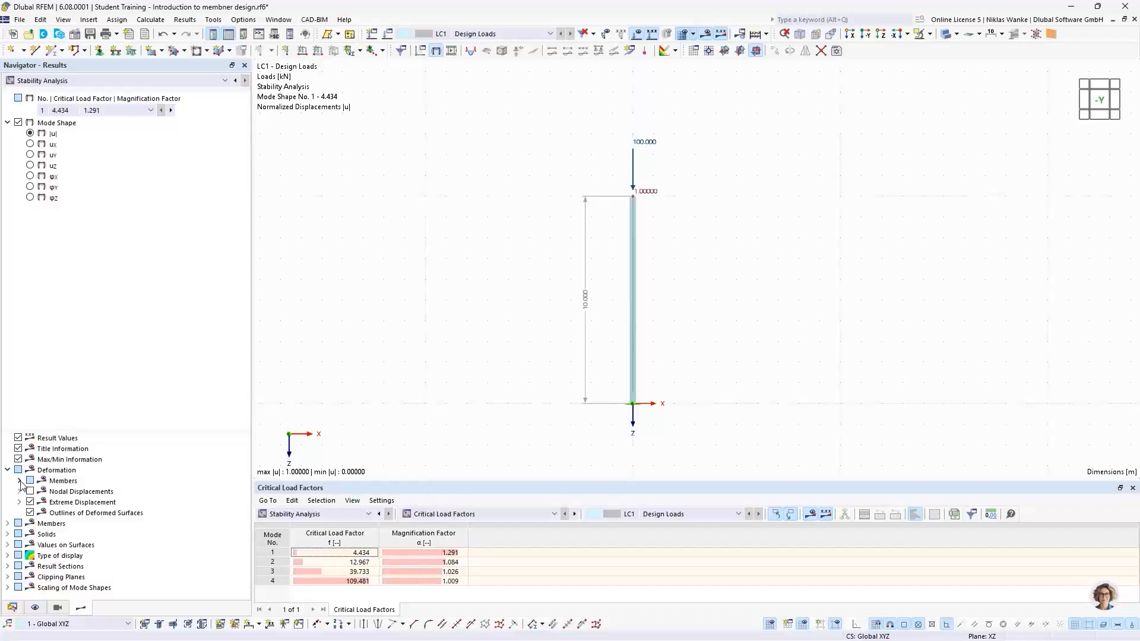
click(20, 481)
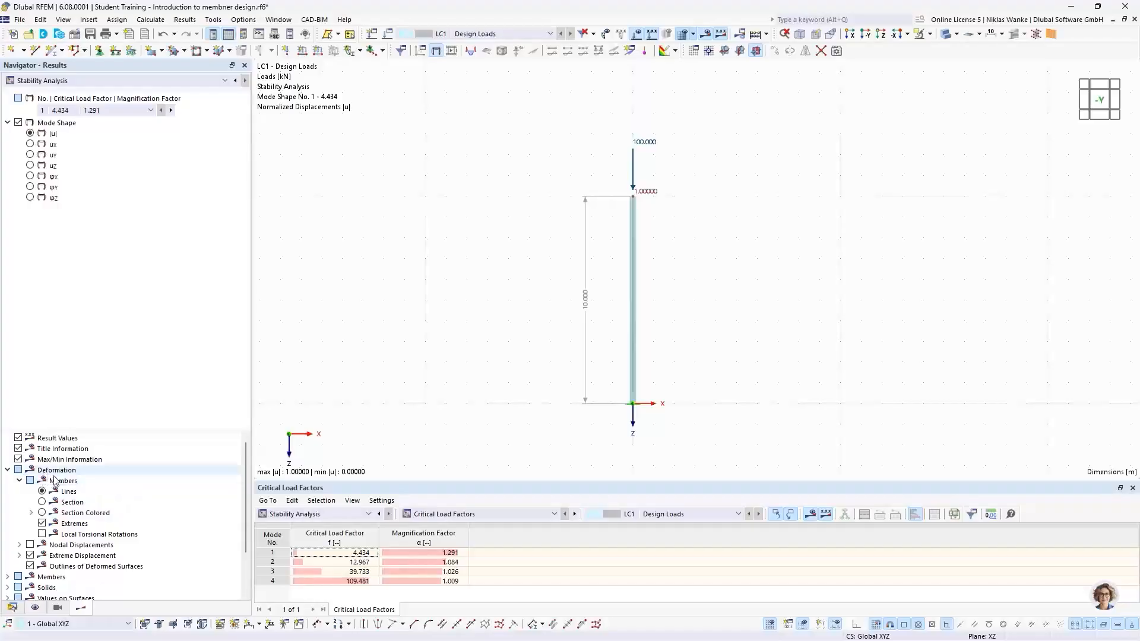
click(43, 514)
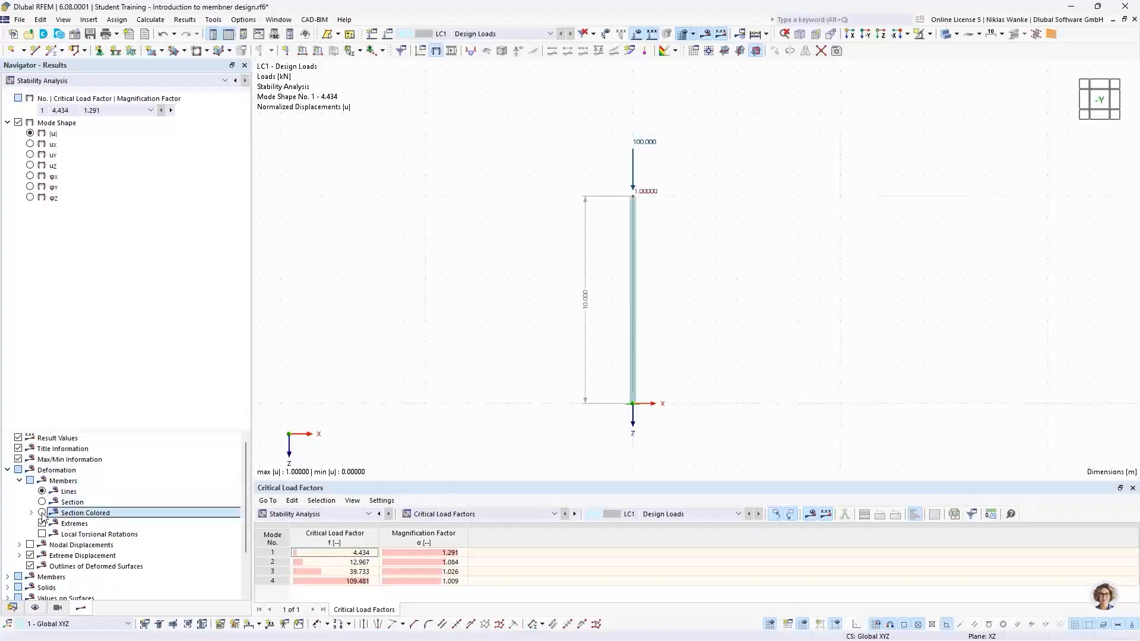
scroll(681, 357, up, 1)
scroll(681, 357, up, 1)
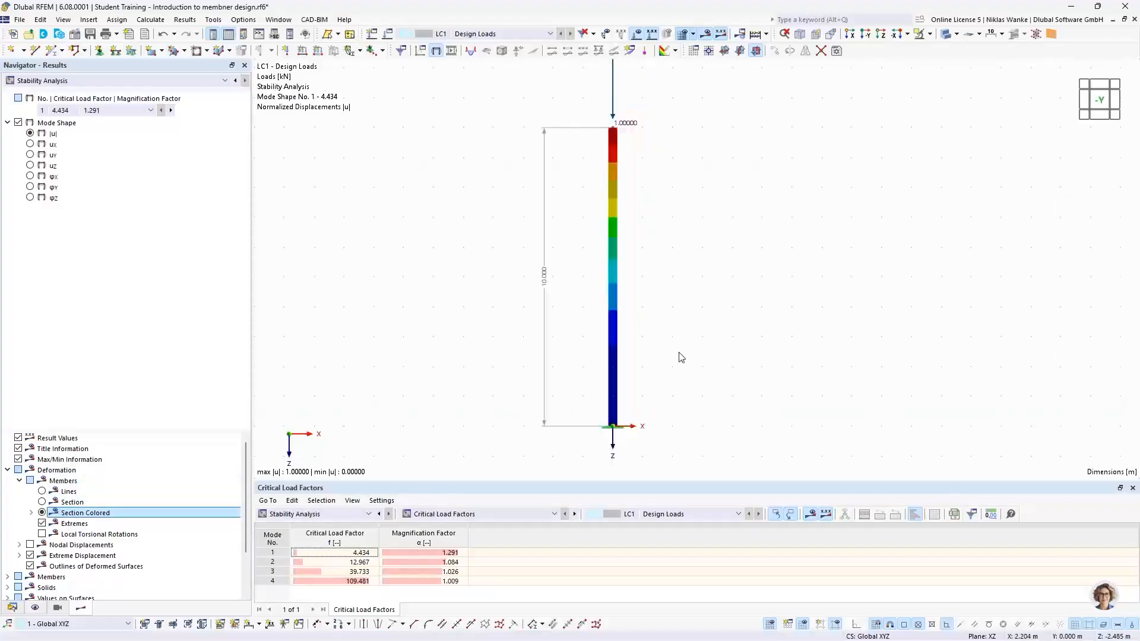
middle_drag(679, 356, 631, 354)
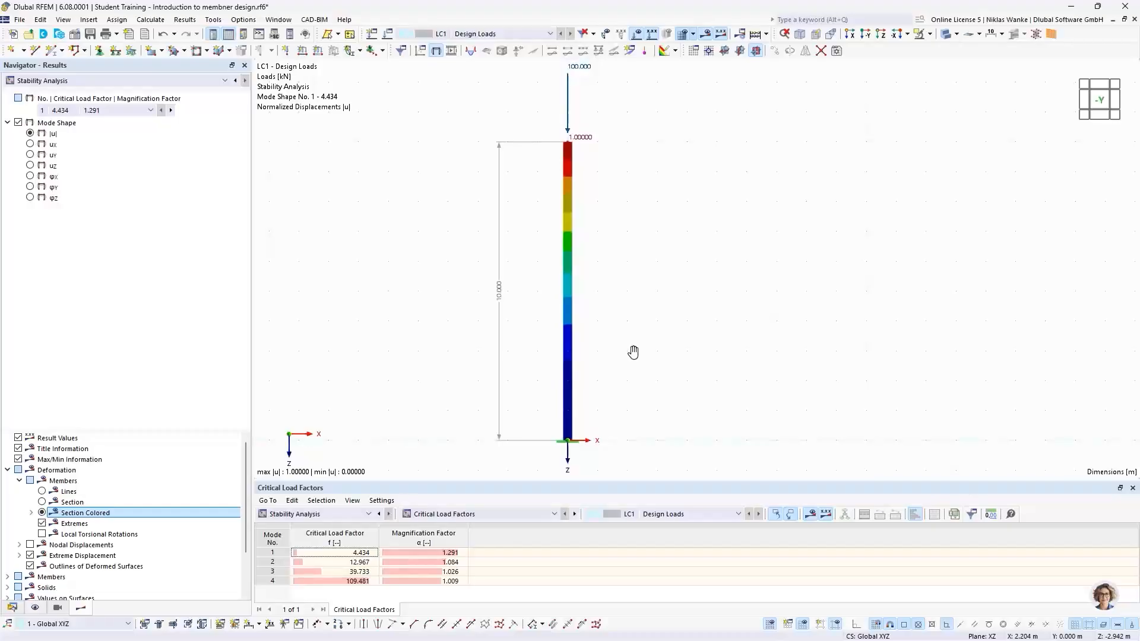
Select mode shape 1 and orbit and zoom around the column to examine its buckled shape in 3D.
click(92, 111)
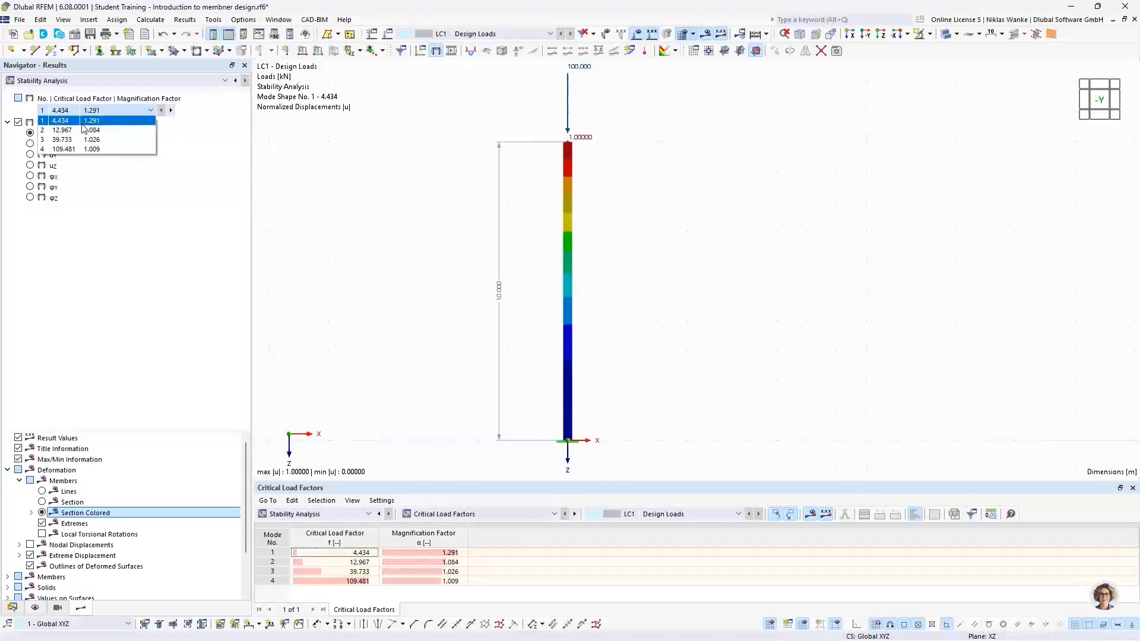
click(82, 119)
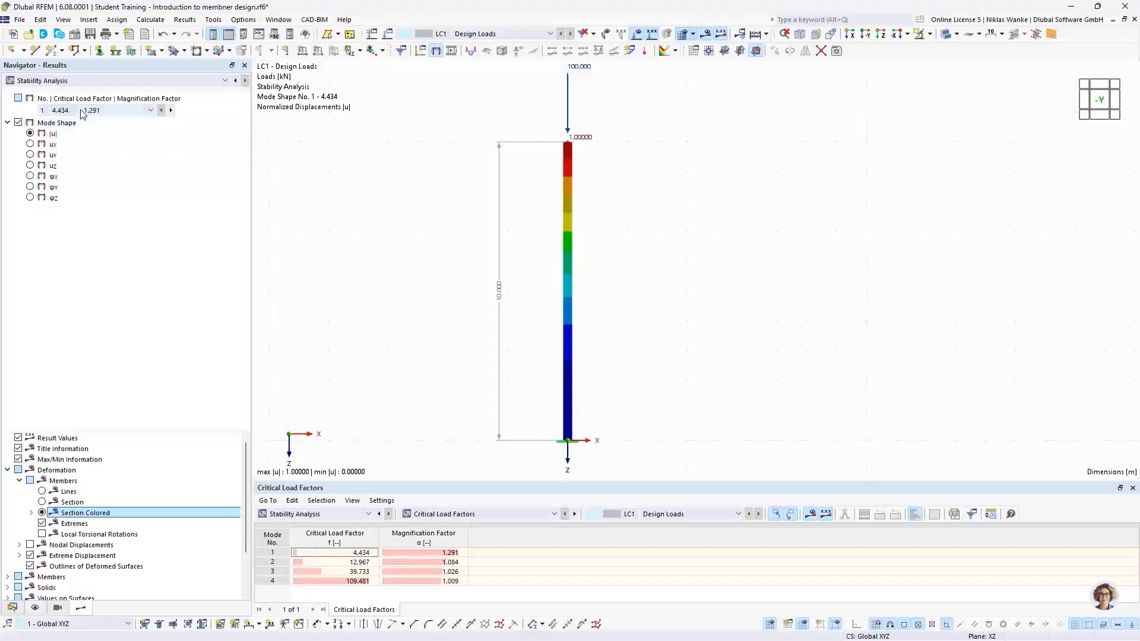
ctrl+middle_drag(468, 285, 671, 282)
scroll(538, 169, up, 5)
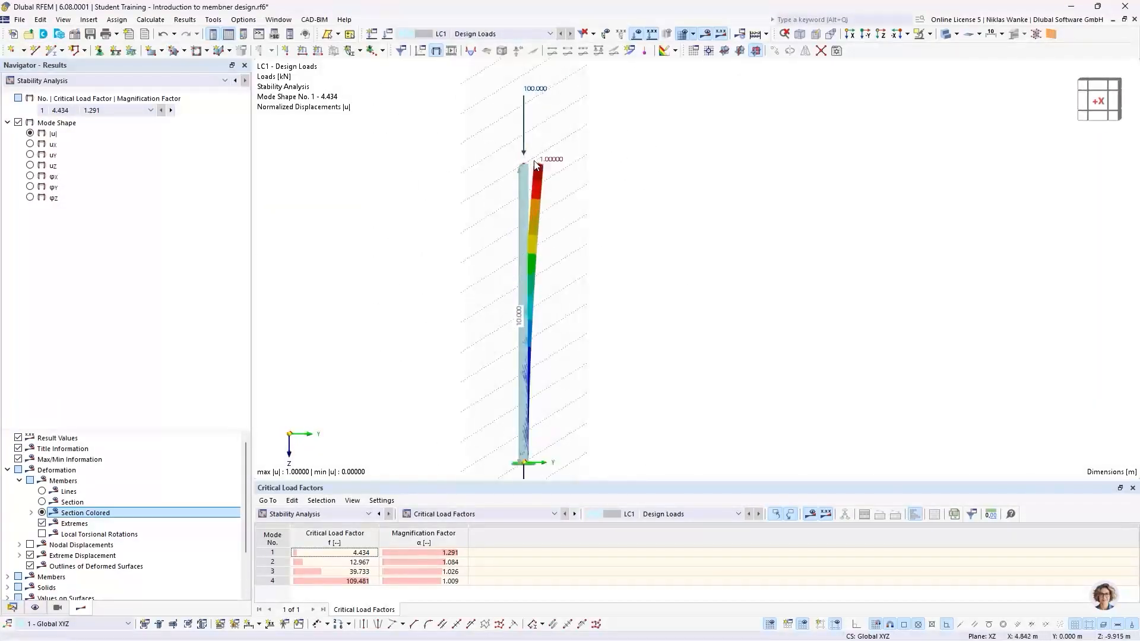
scroll(544, 186, up, 3)
ctrl+middle_drag(616, 203, 580, 296)
scroll(569, 213, up, 4)
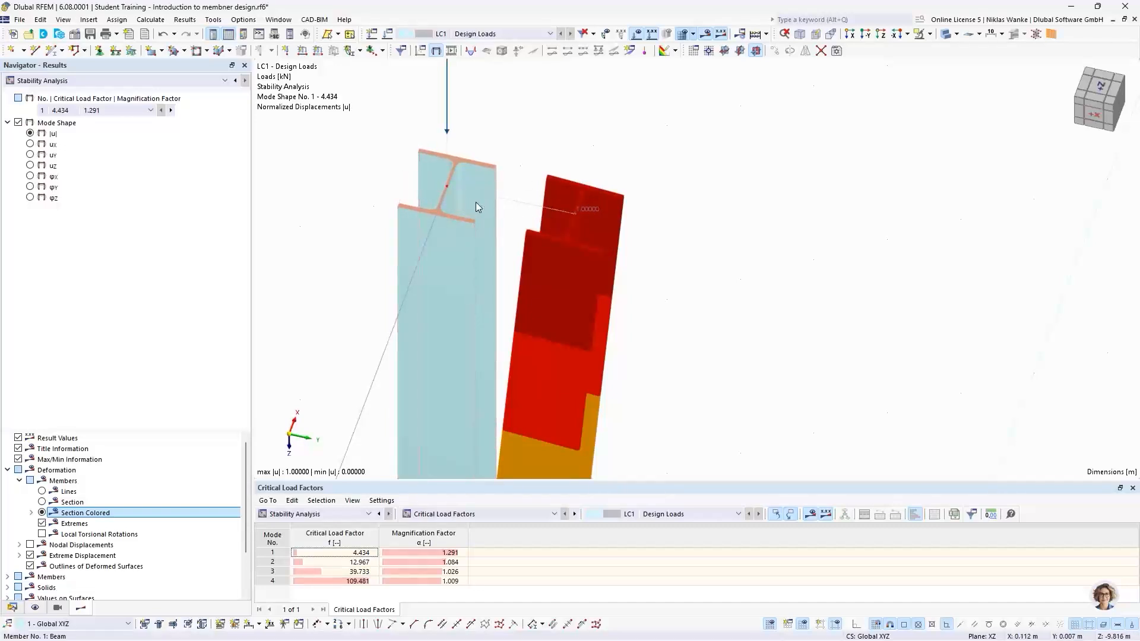
scroll(495, 231, down, 2)
middle_drag(496, 231, 508, 160)
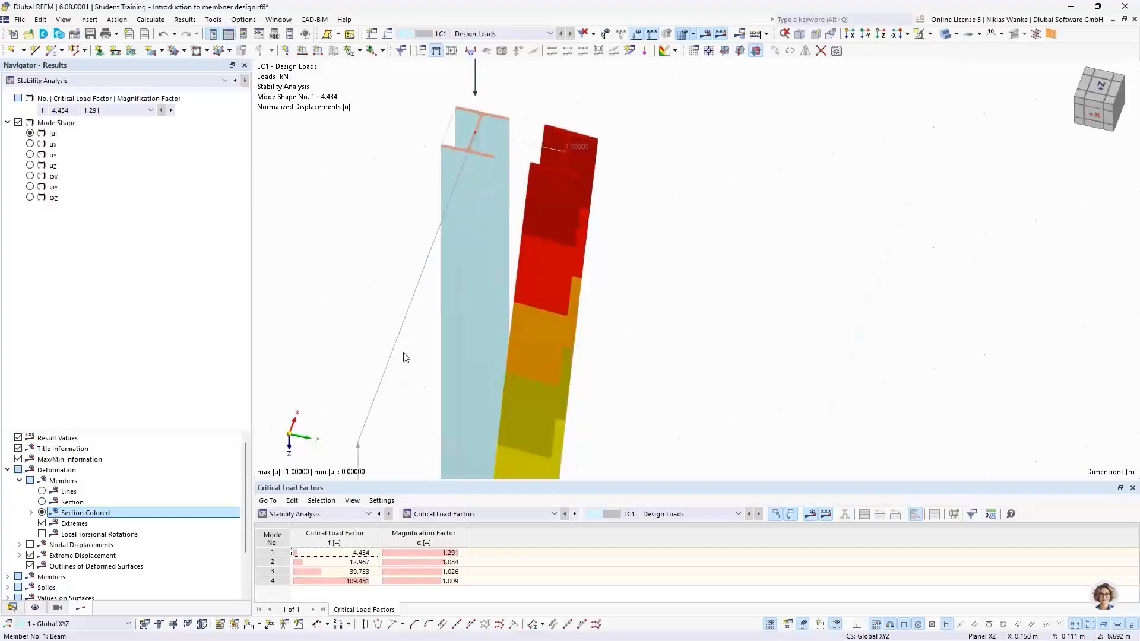
scroll(461, 174, down, 2)
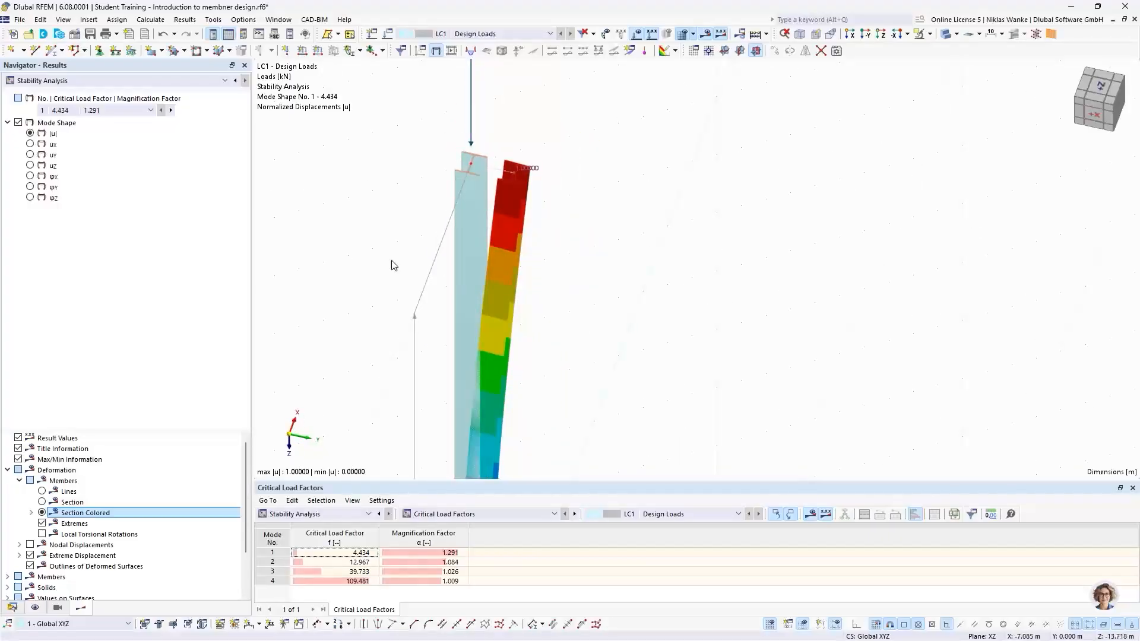
scroll(486, 167, up, 5)
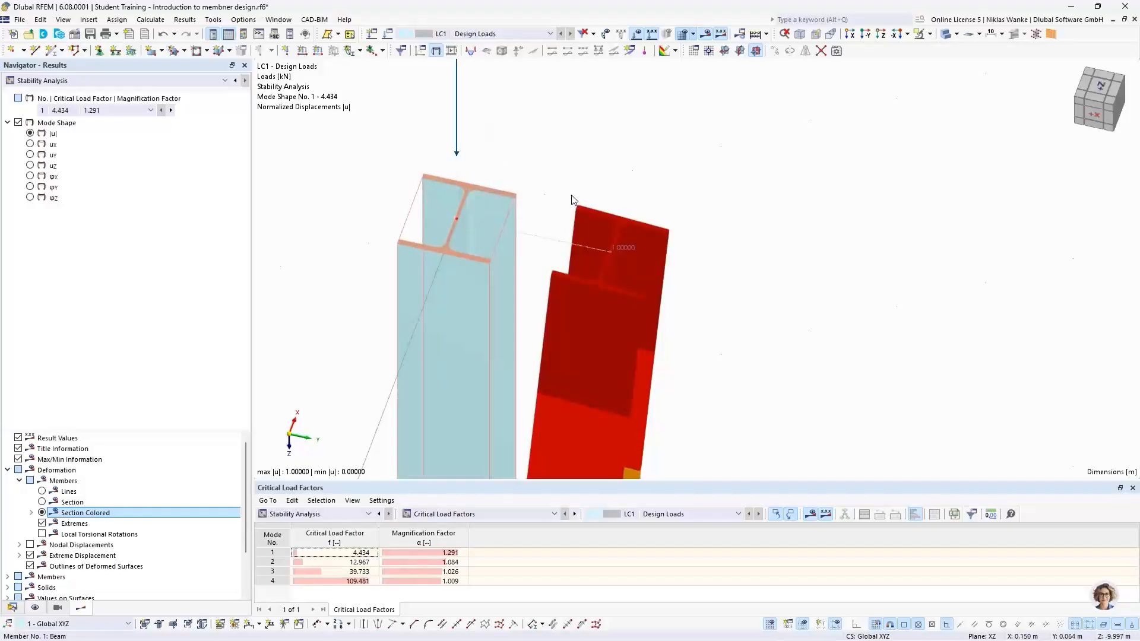
scroll(579, 190, down, 3)
scroll(581, 194, down, 5)
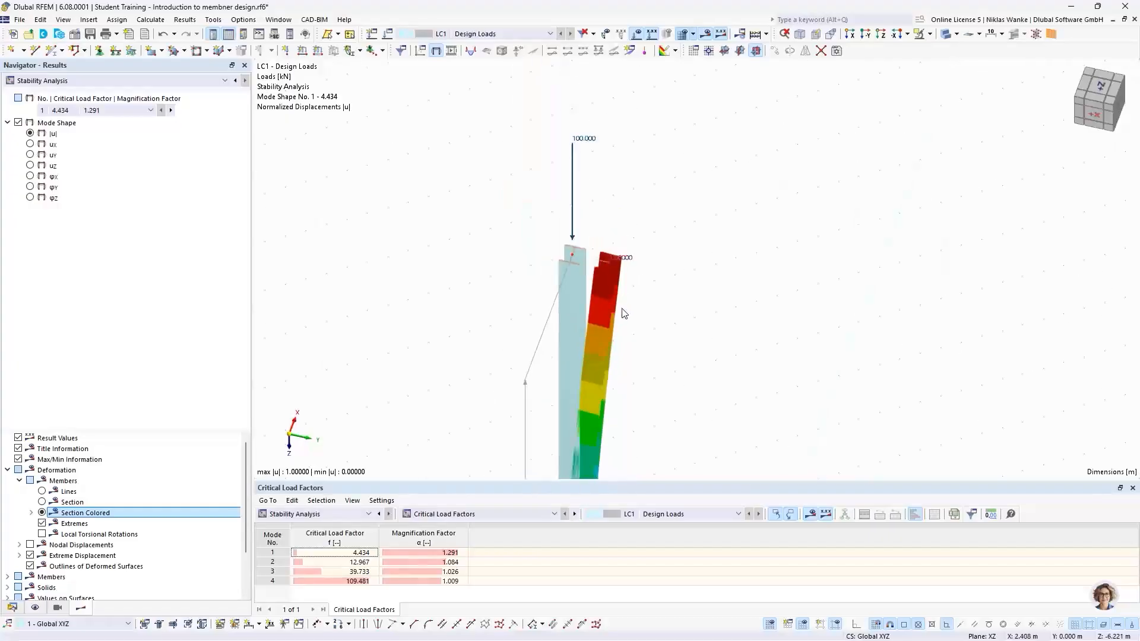
scroll(581, 206, down, 3)
ctrl+middle_drag(582, 312, 594, 247)
Step to mode shape 2 and inspect its deformed cross-section at the column top.
click(170, 110)
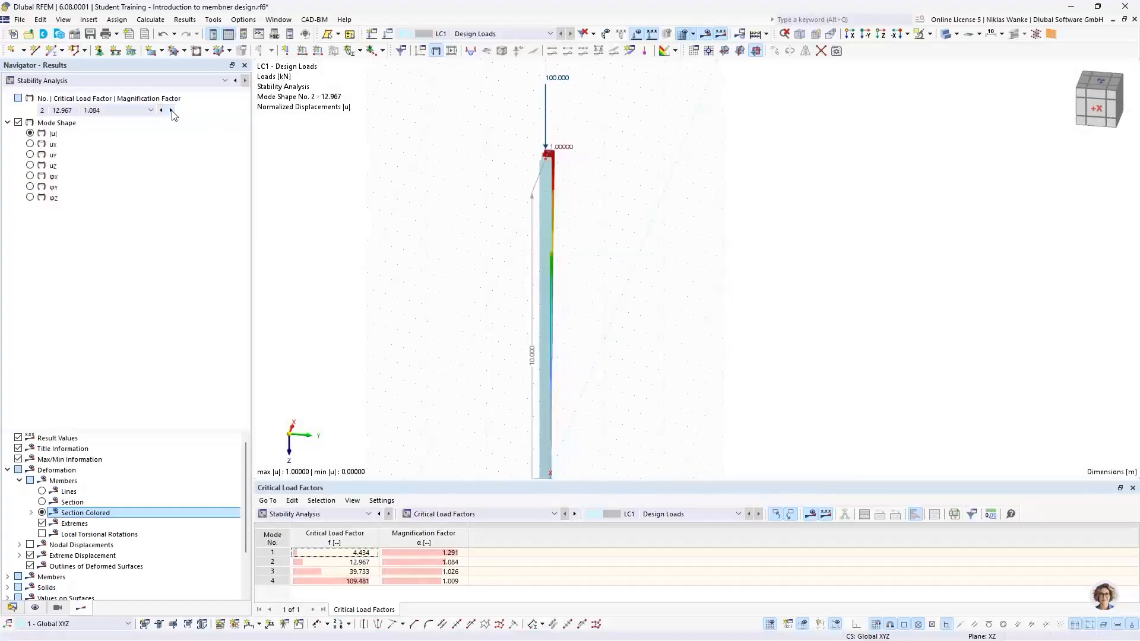
middle_drag(666, 225, 459, 219)
scroll(579, 158, up, 5)
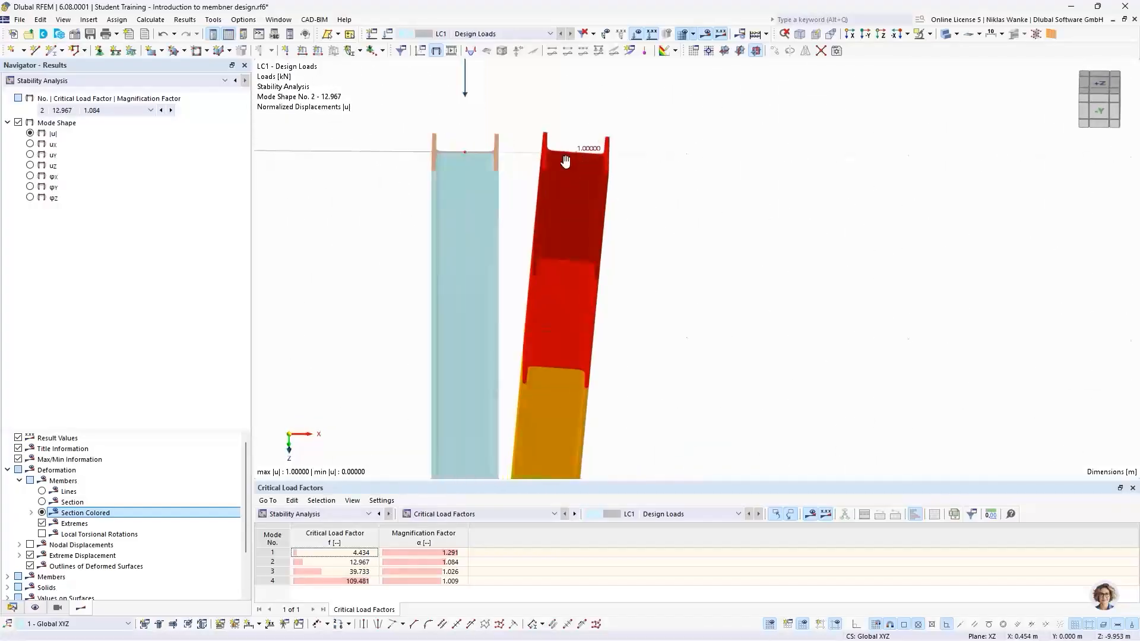
middle_drag(565, 161, 543, 336)
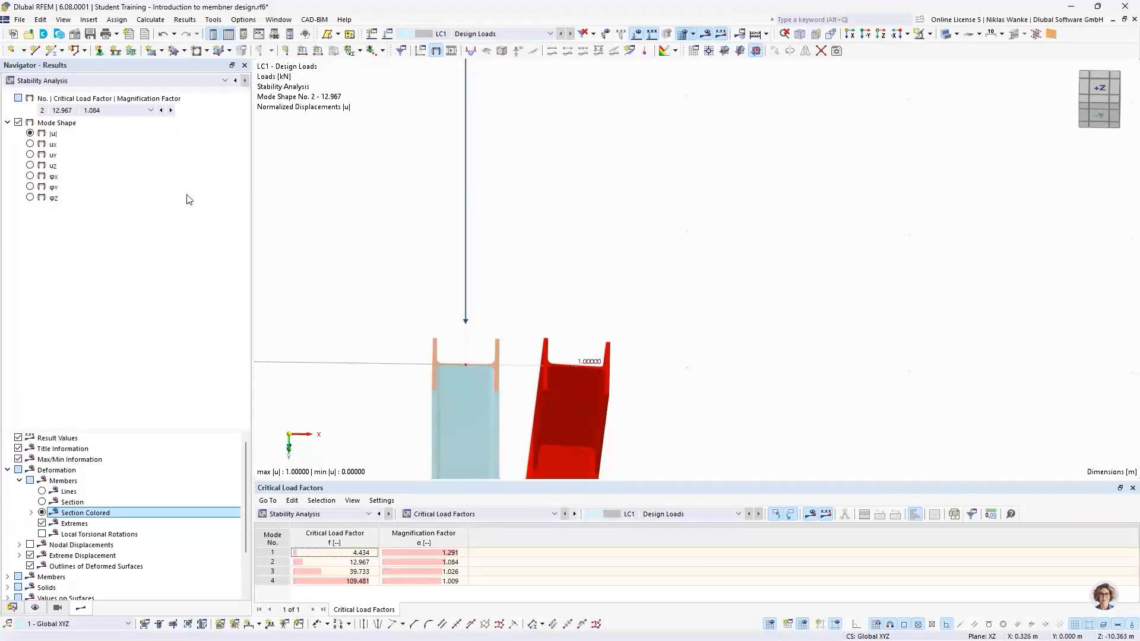
Step to mode shape 3 and inspect its deformation along the column height.
click(171, 111)
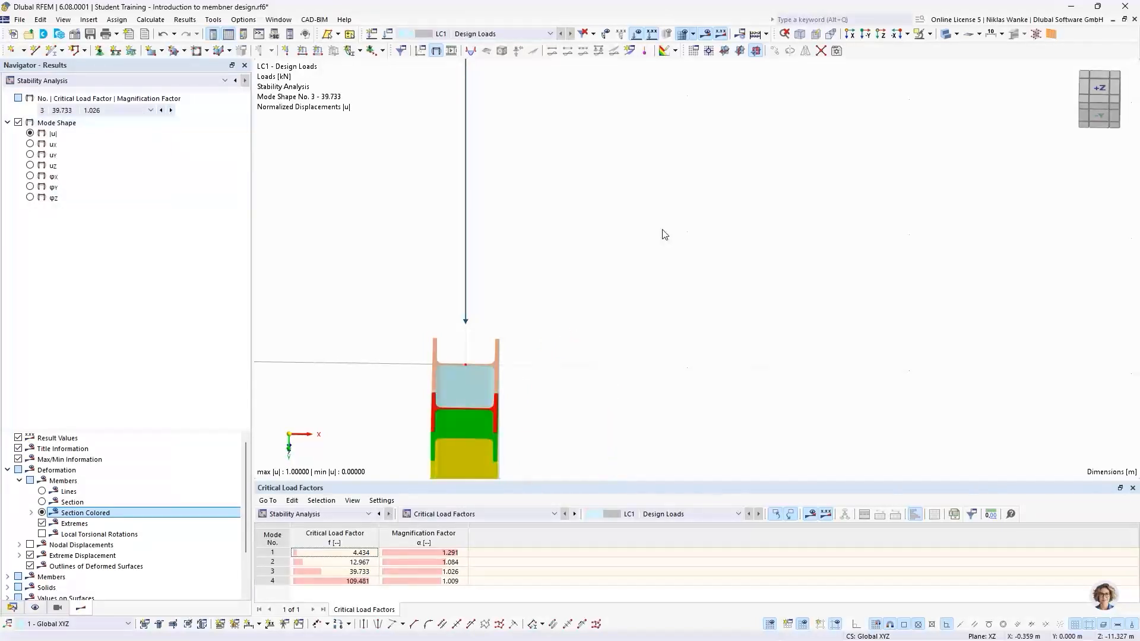
scroll(665, 235, down, 5)
middle_drag(671, 291, 608, 262)
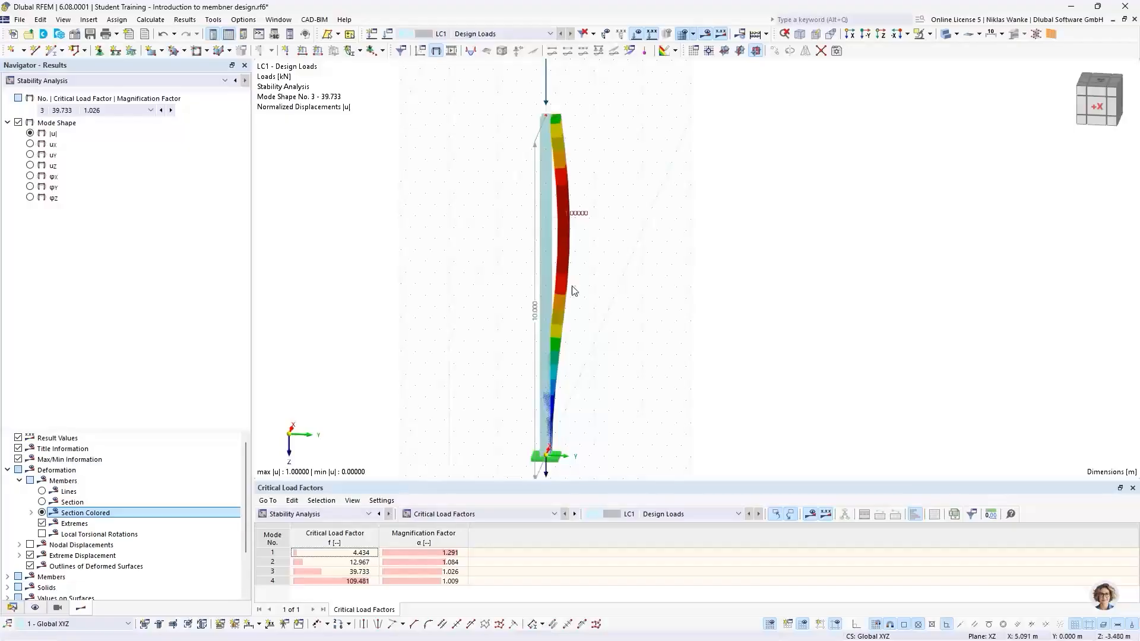
middle_drag(579, 302, 555, 300)
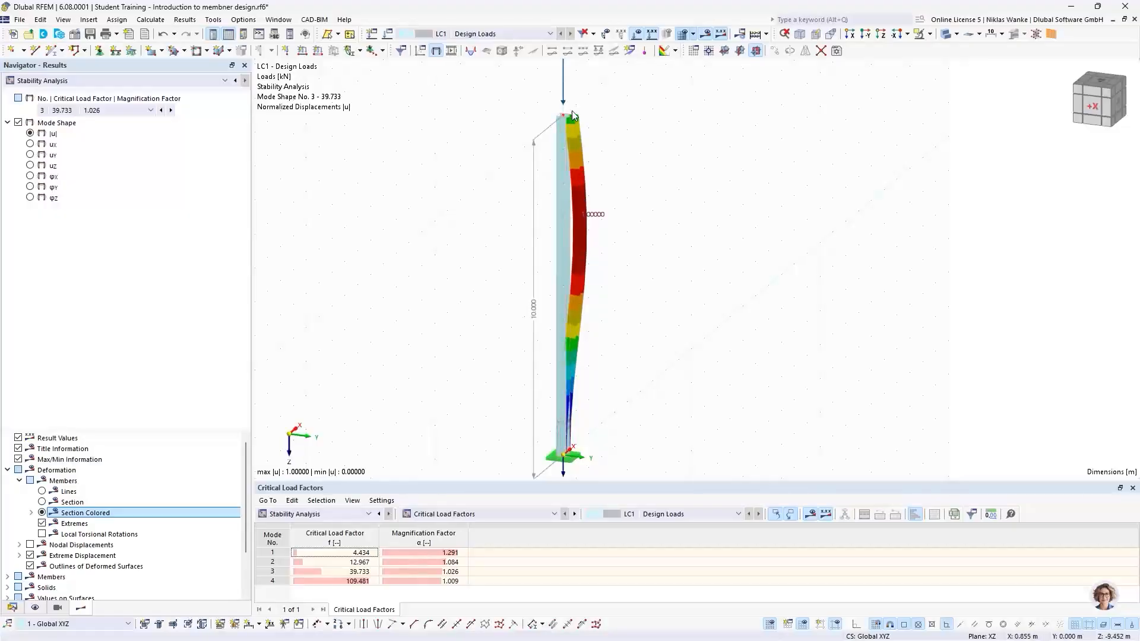
Return to mode shape 1 and enlarge the critical load factors table.
click(84, 112)
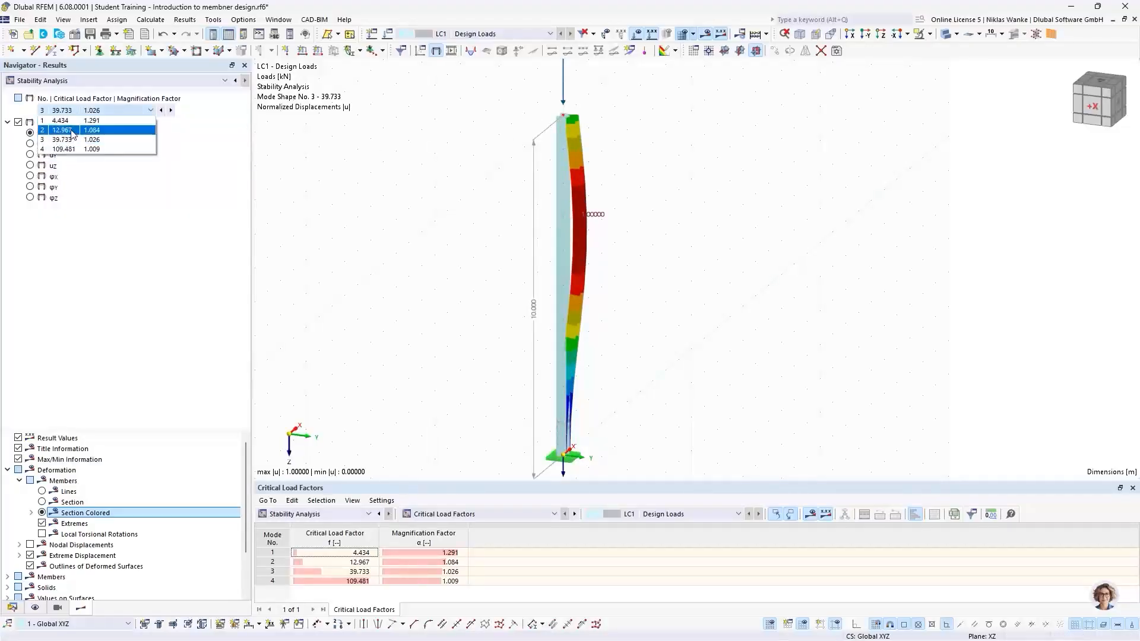
click(75, 123)
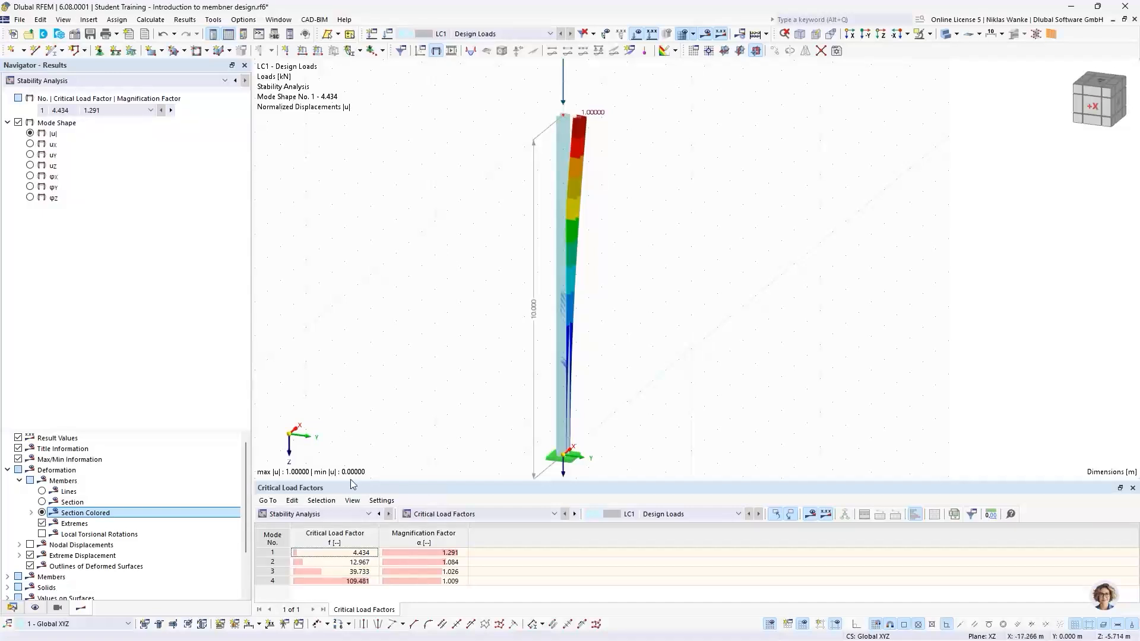
drag(409, 482, 410, 449)
middle_drag(447, 393, 451, 378)
scroll(451, 375, down, 1)
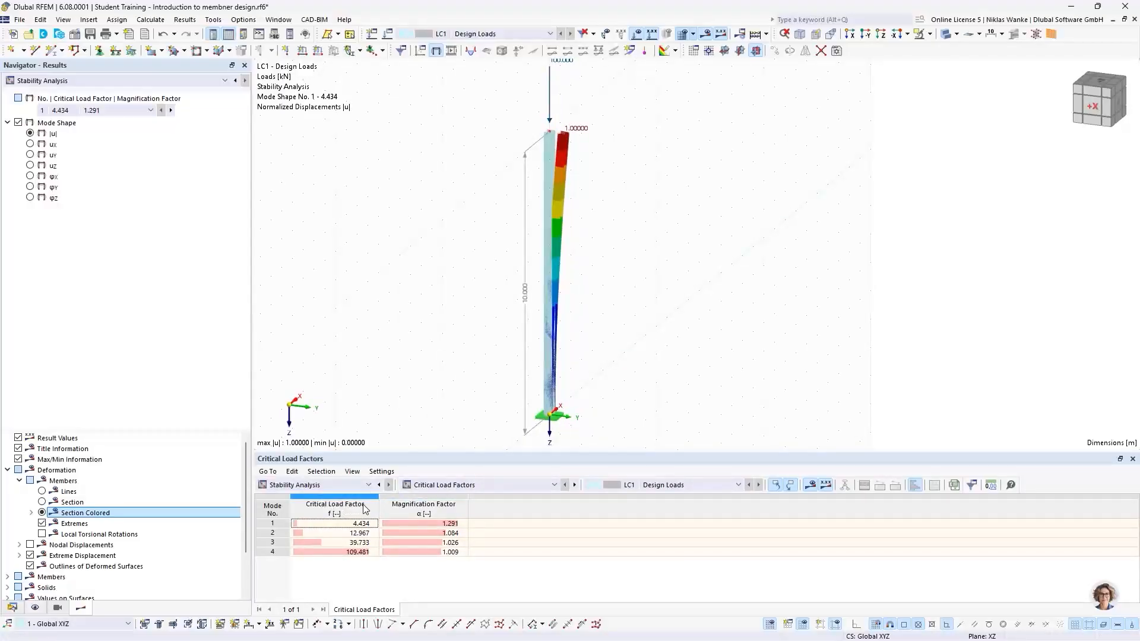
Display modes 2, 3, 4 and 1 in turn by selecting their rows in the critical load factors table.
click(279, 536)
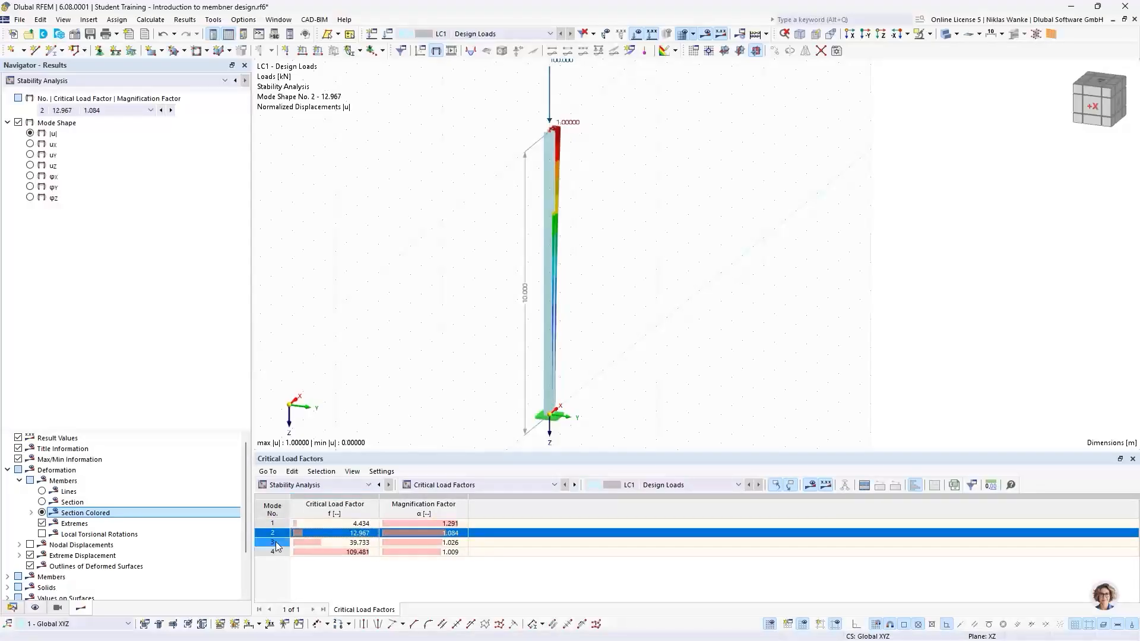
click(277, 543)
click(277, 552)
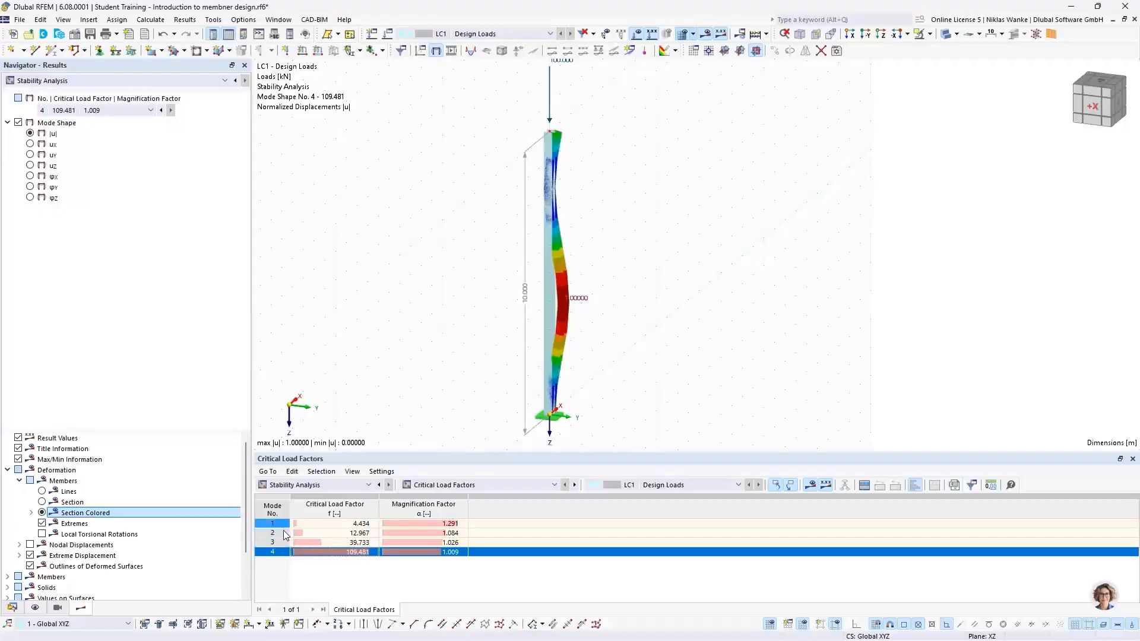
click(276, 523)
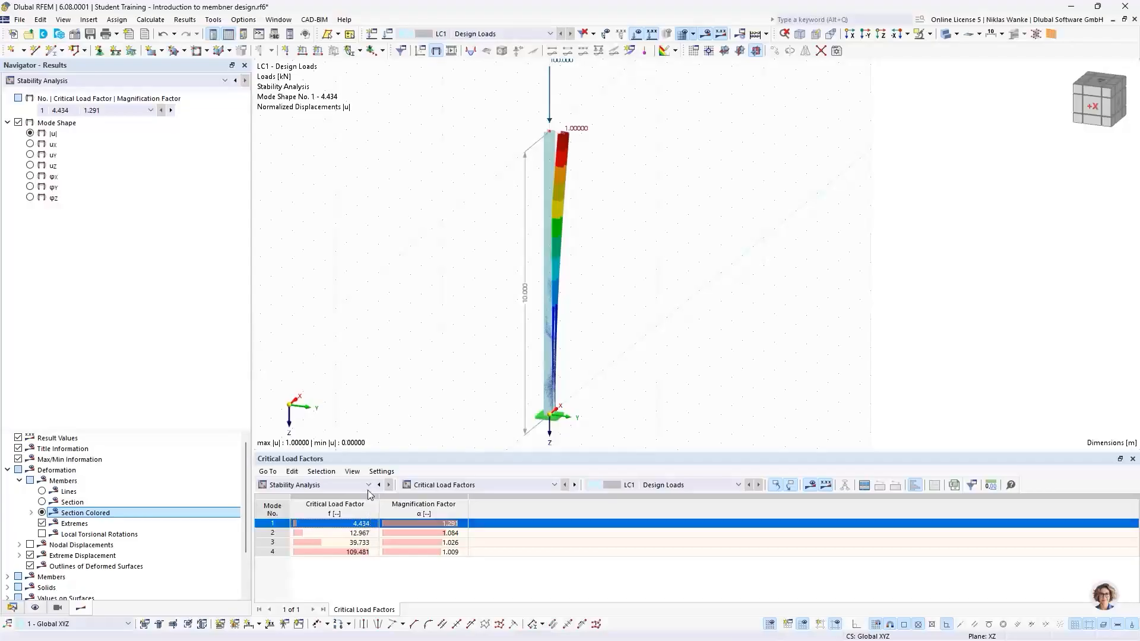
Examine mode shape 1 in the view together with its critical load and magnification factors in the table.
scroll(457, 258, down, 1)
middle_drag(458, 259, 458, 276)
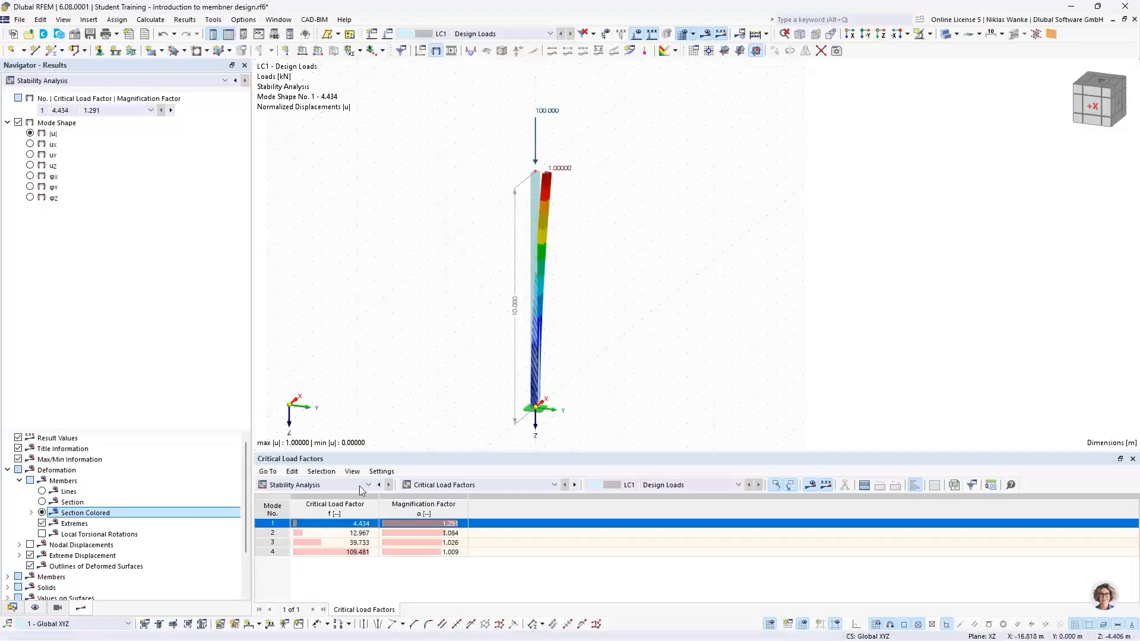
click(349, 524)
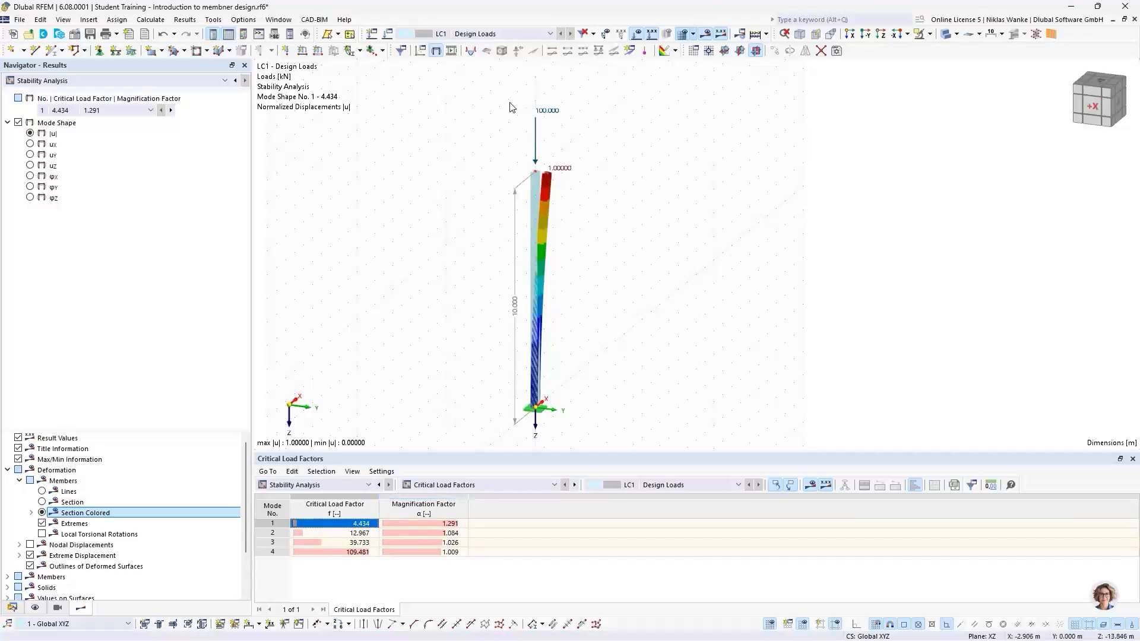
scroll(544, 132, up, 3)
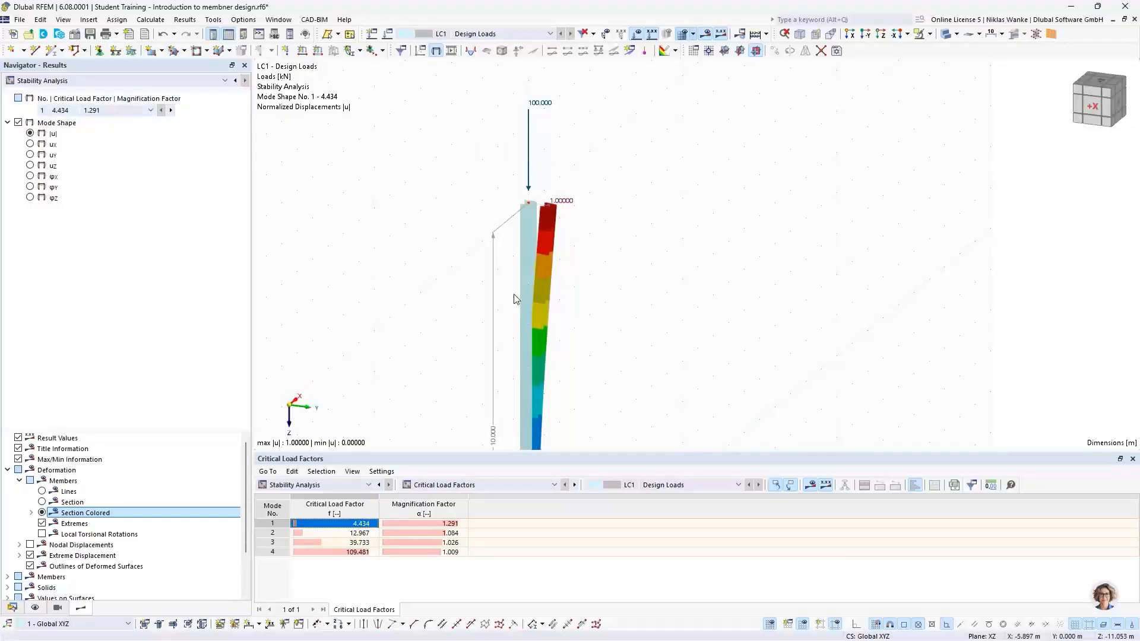
scroll(511, 369, down, 2)
middle_drag(509, 363, 497, 292)
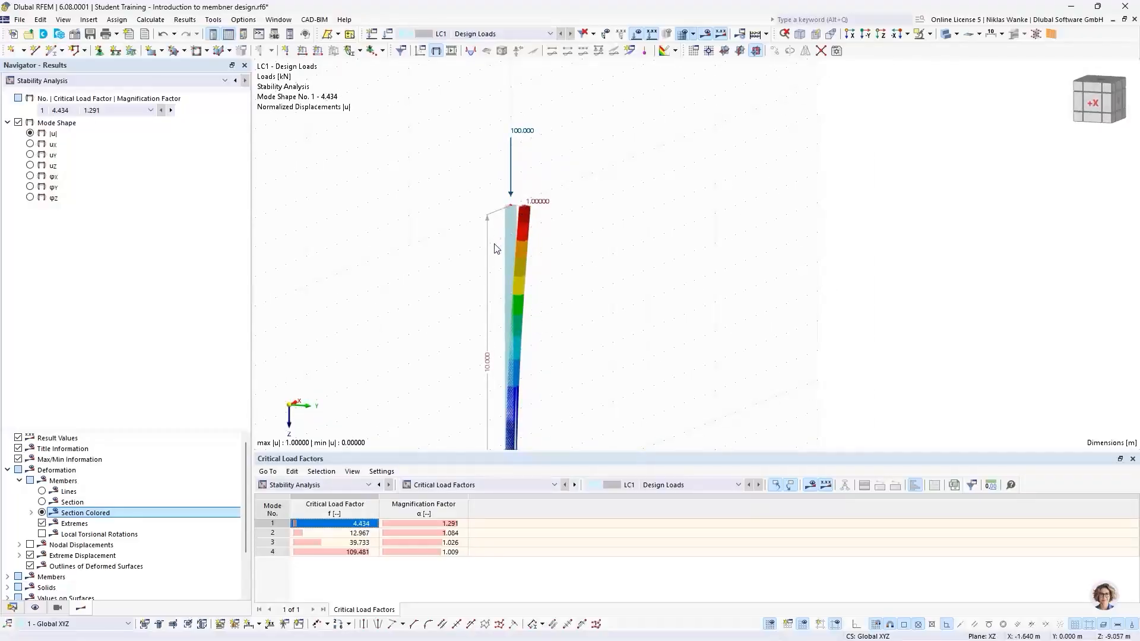
scroll(500, 314, down, 3)
middle_drag(500, 314, 486, 289)
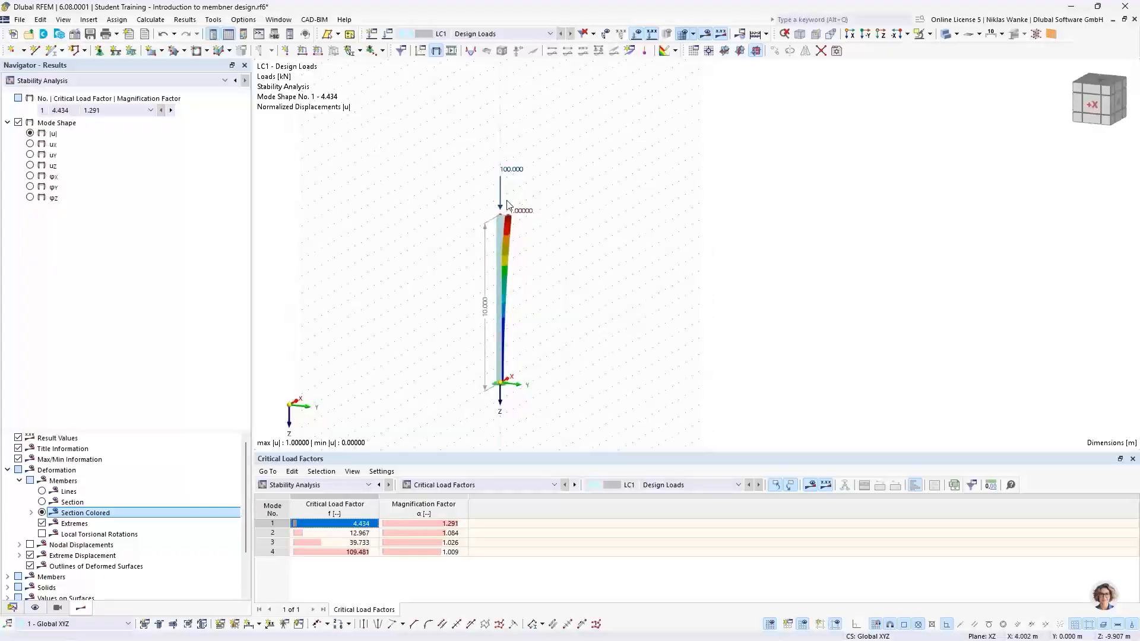
scroll(510, 209, up, 3)
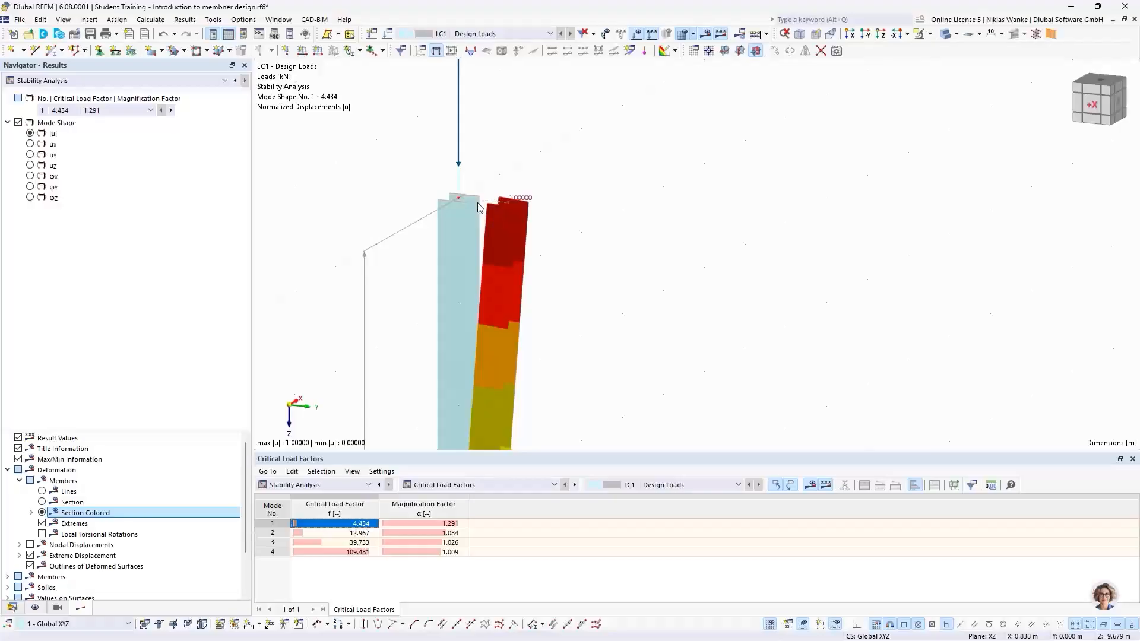
click(423, 510)
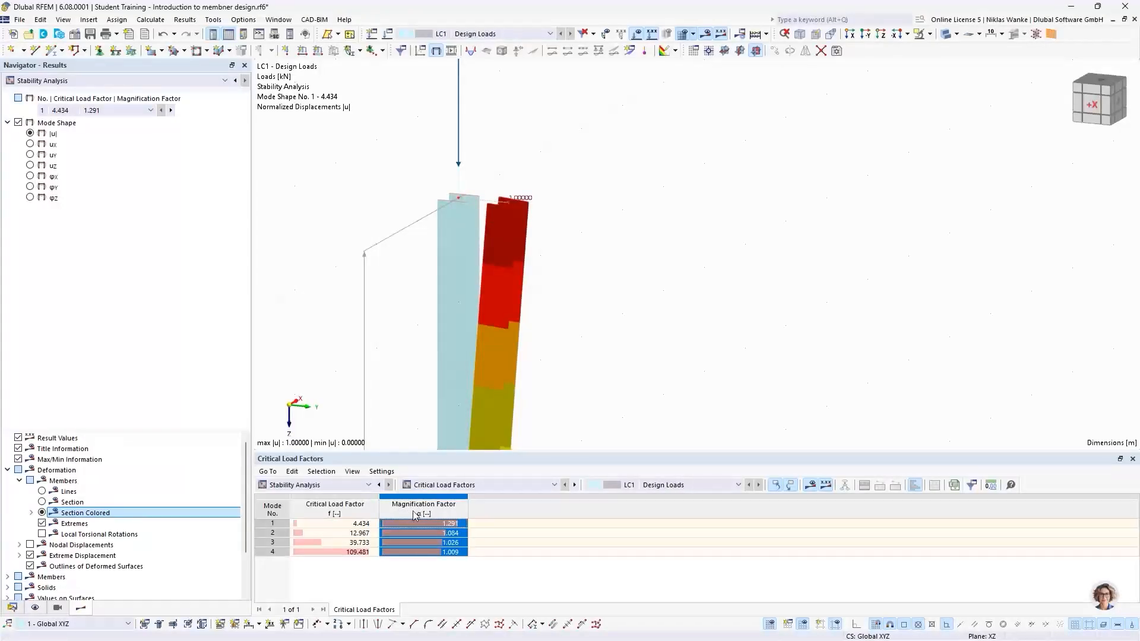
click(458, 525)
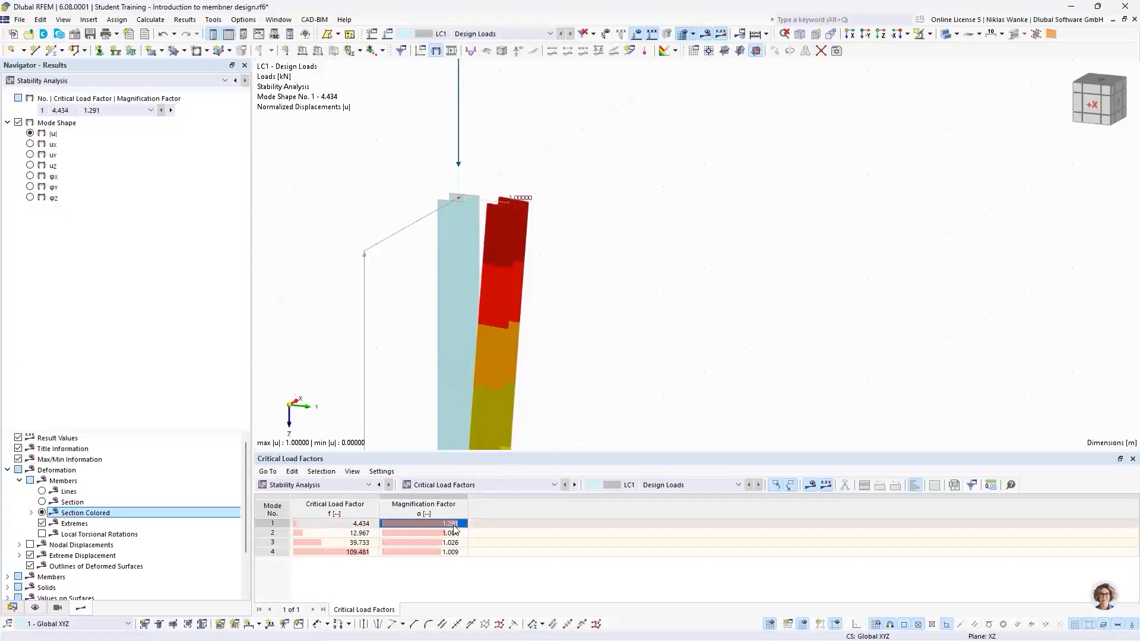
scroll(565, 303, down, 5)
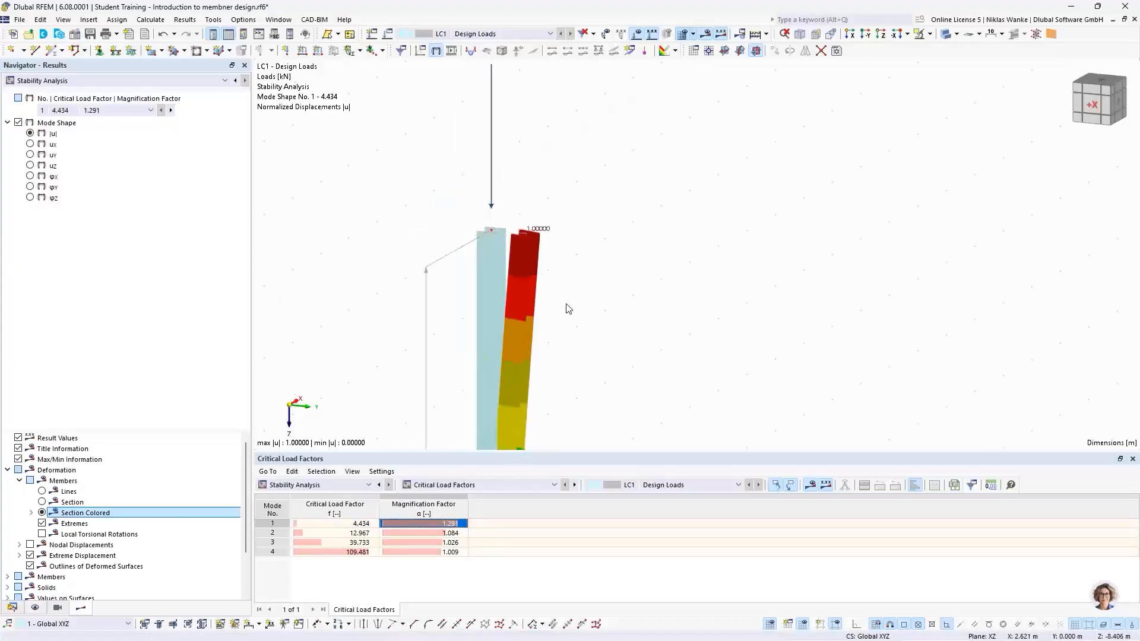
middle_drag(565, 303, 537, 152)
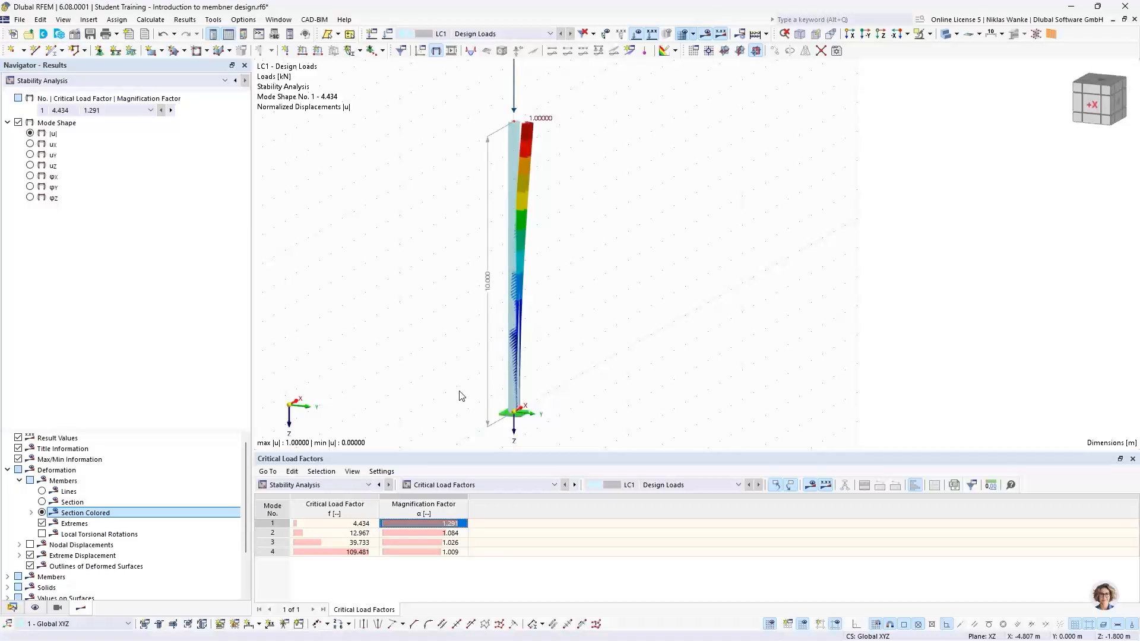
Show results by member, open effective lengths and critical loads by member, and select modes 1 to 3 in turn.
click(469, 487)
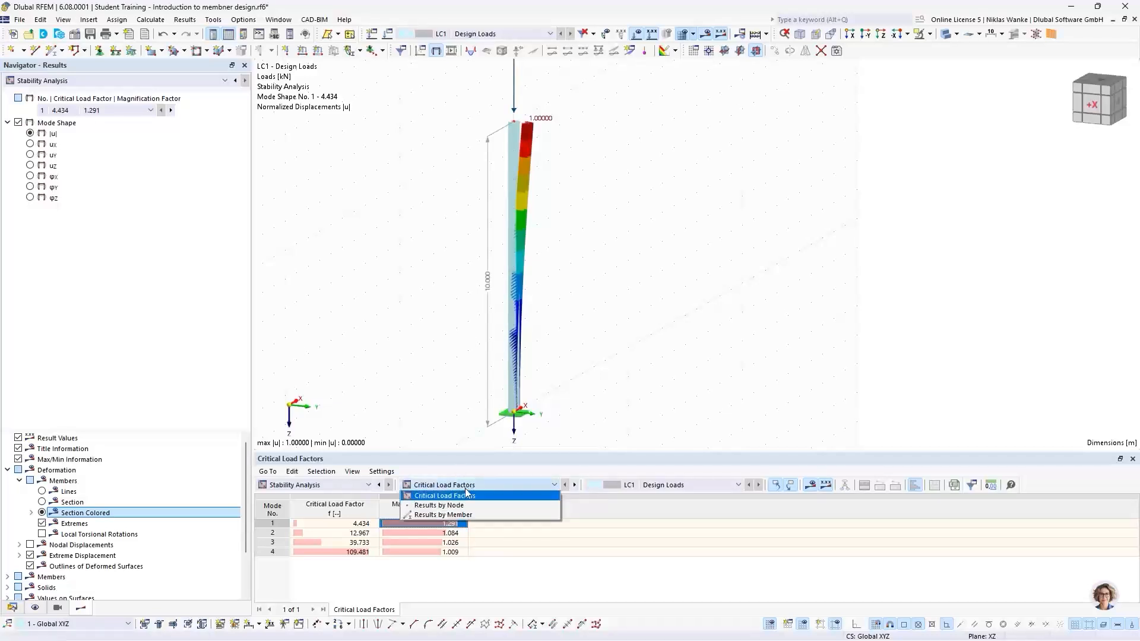
click(435, 516)
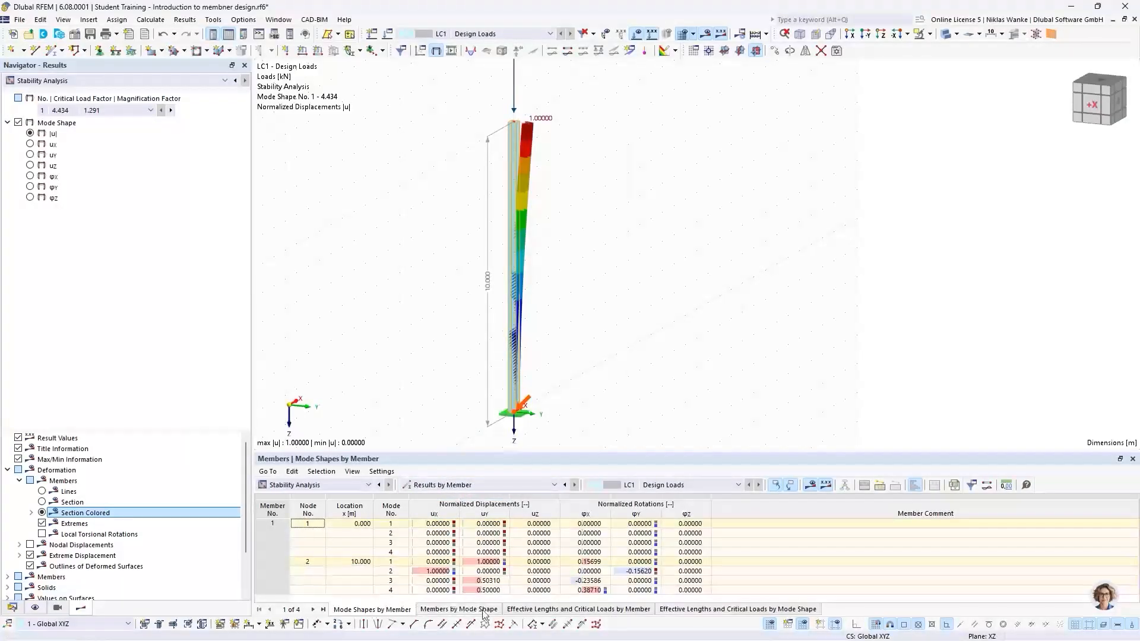
click(547, 612)
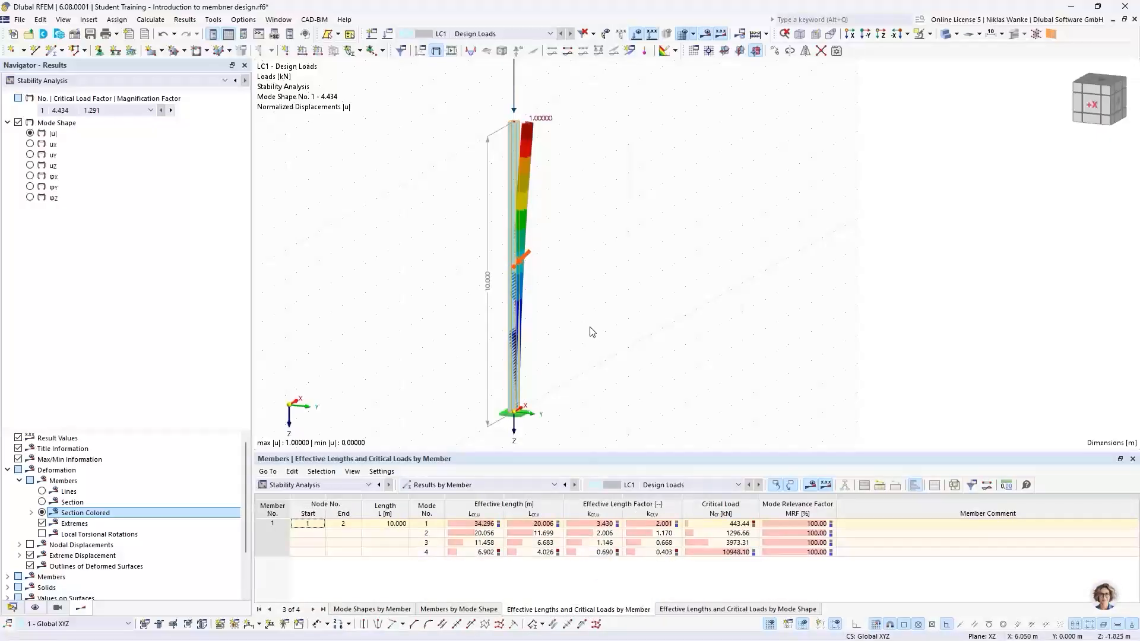
click(416, 524)
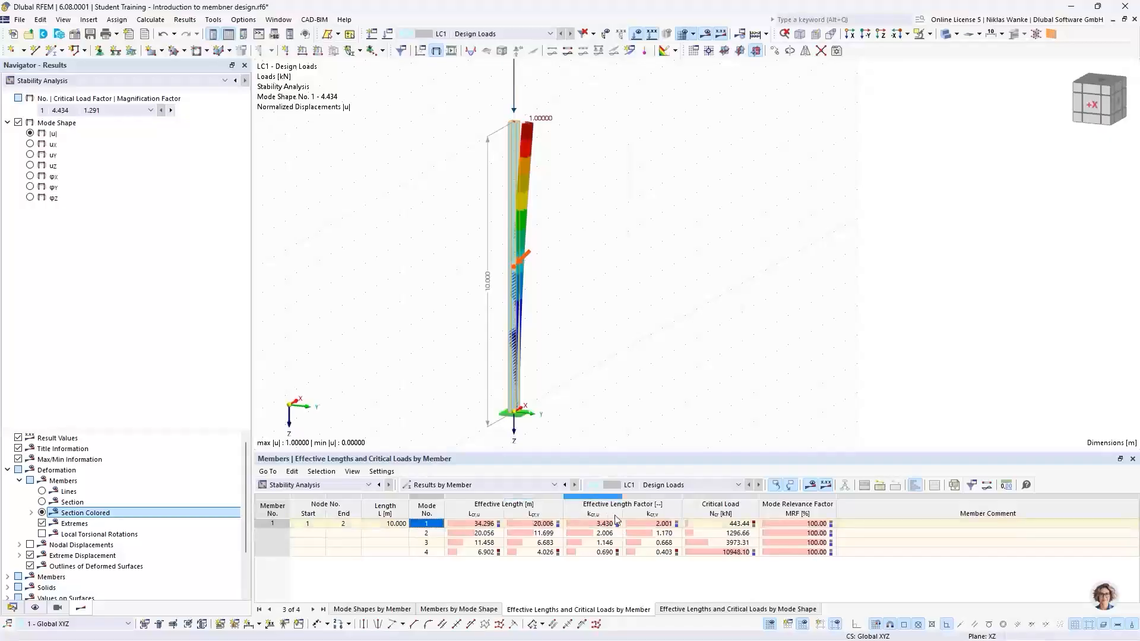
click(433, 533)
click(433, 543)
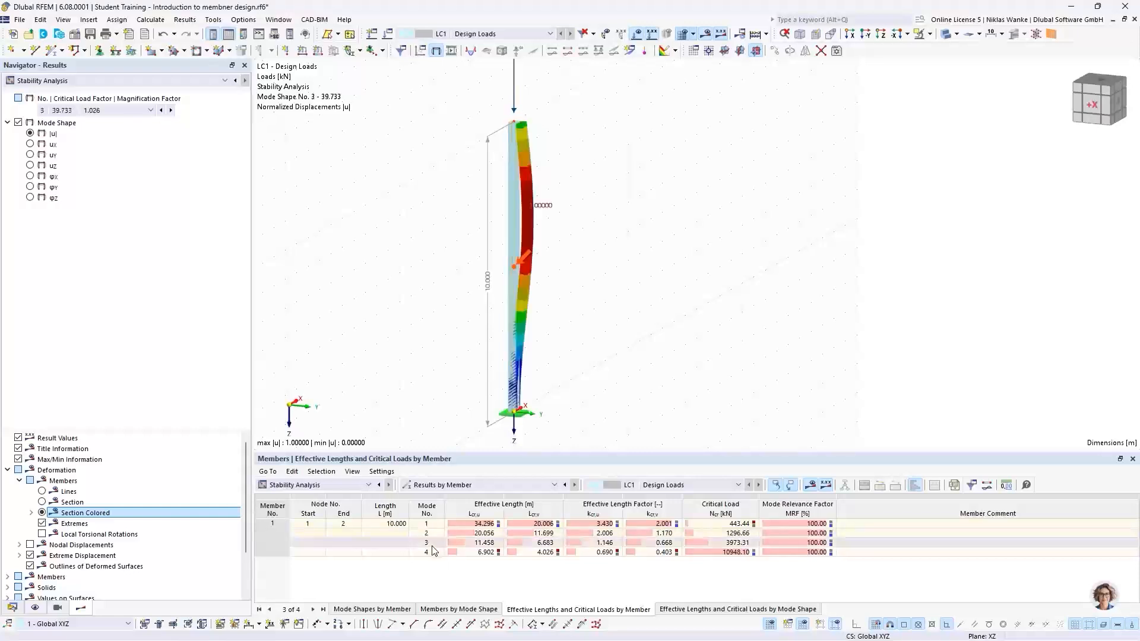
Display mode shape 4 by selecting its row in the effective lengths and critical loads by member table.
click(432, 551)
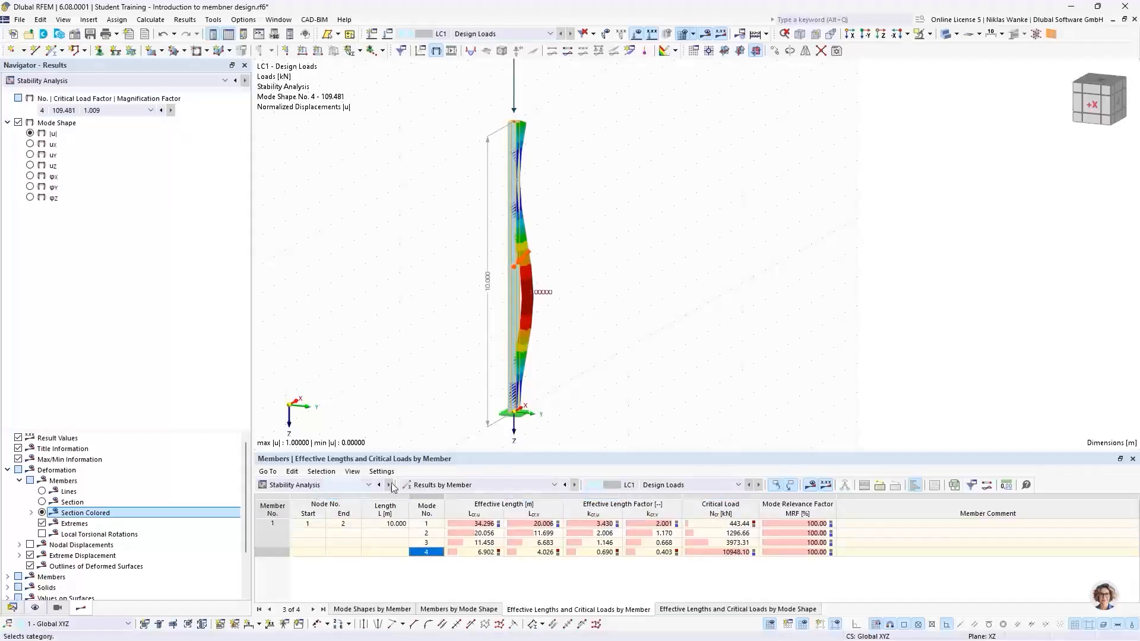
middle_drag(526, 131, 520, 211)
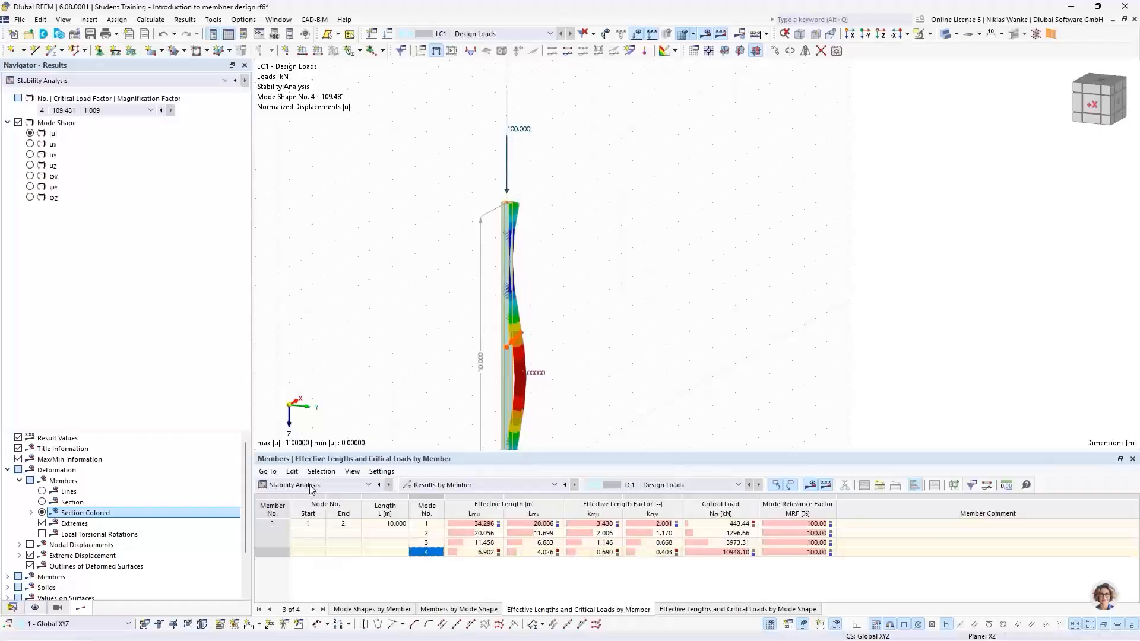
Switch the results table to critical load factors and then back to results by member.
click(431, 485)
click(434, 498)
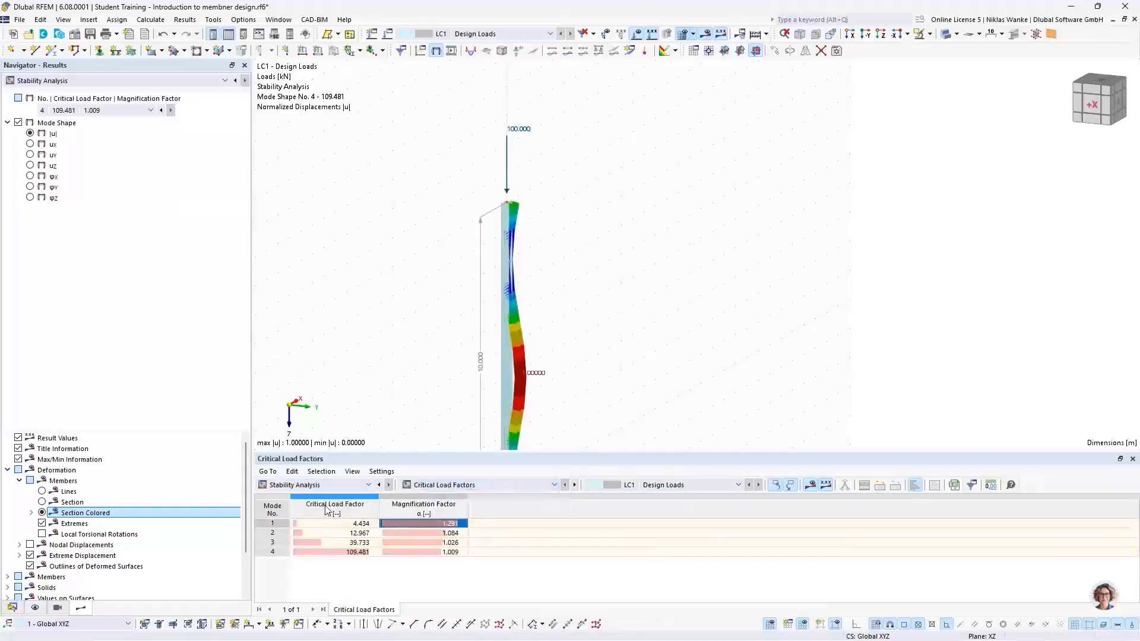
click(482, 485)
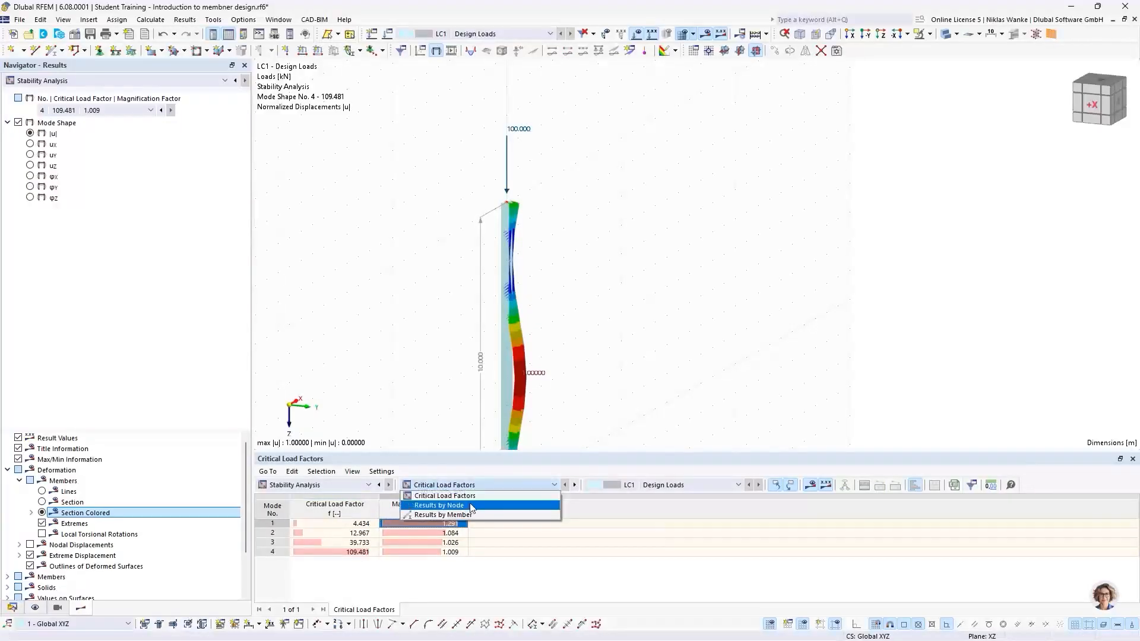
click(468, 514)
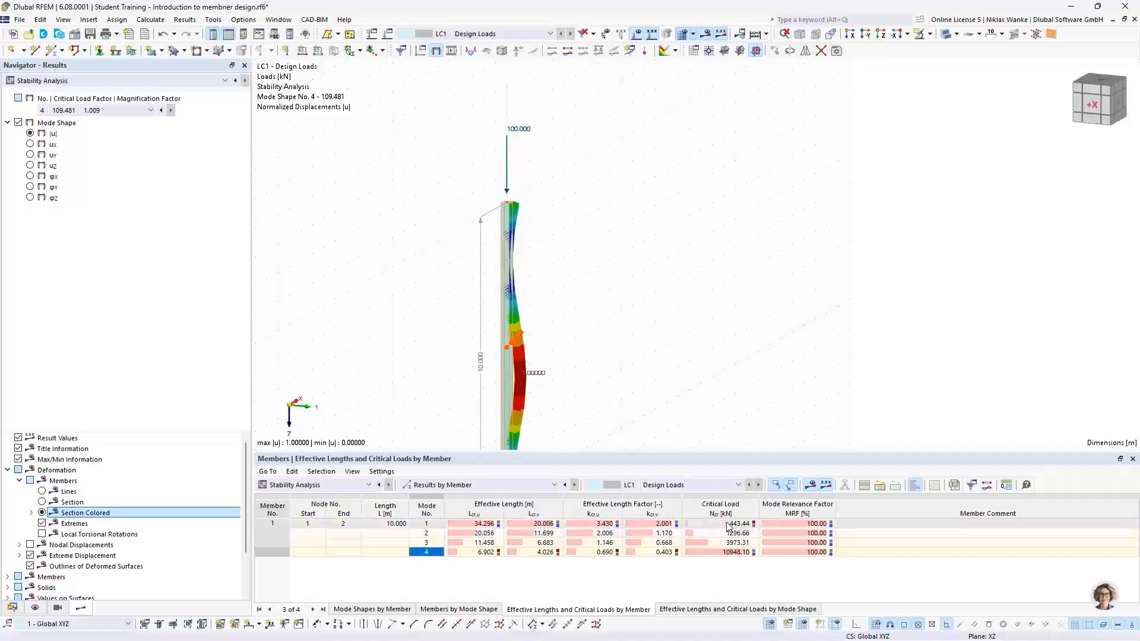
Display mode shape 1 and examine its effective length factor about the y-axis against the deformed column top.
click(435, 523)
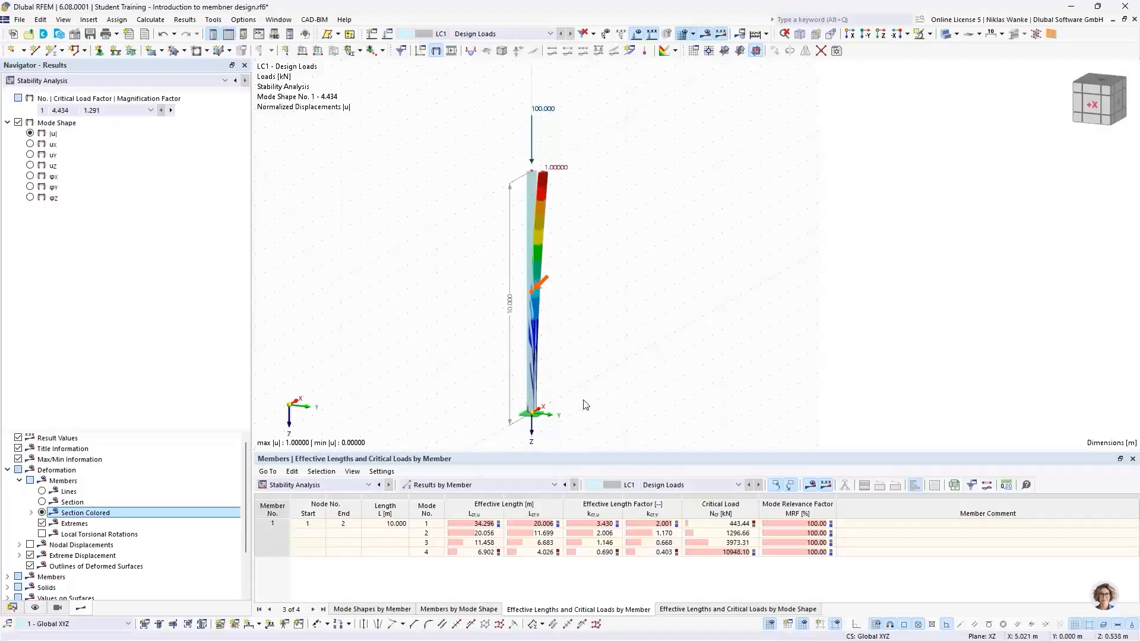
scroll(581, 414, down, 1)
mouse_move(584, 415)
middle_down()
mouse_move(601, 403)
mouse_move(585, 403)
middle_up()
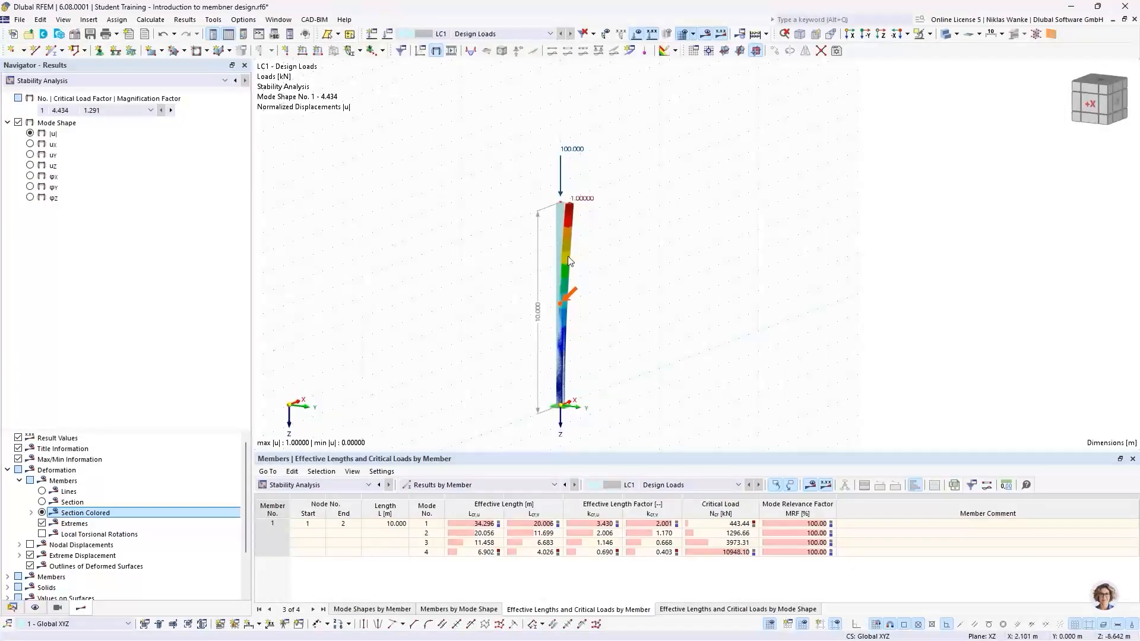
scroll(558, 205, up, 5)
mouse_move(556, 203)
ctrl+middle_down()
mouse_move(575, 251)
mouse_move(551, 252)
mouse_move(543, 212)
ctrl+middle_up()
scroll(543, 214, up, 2)
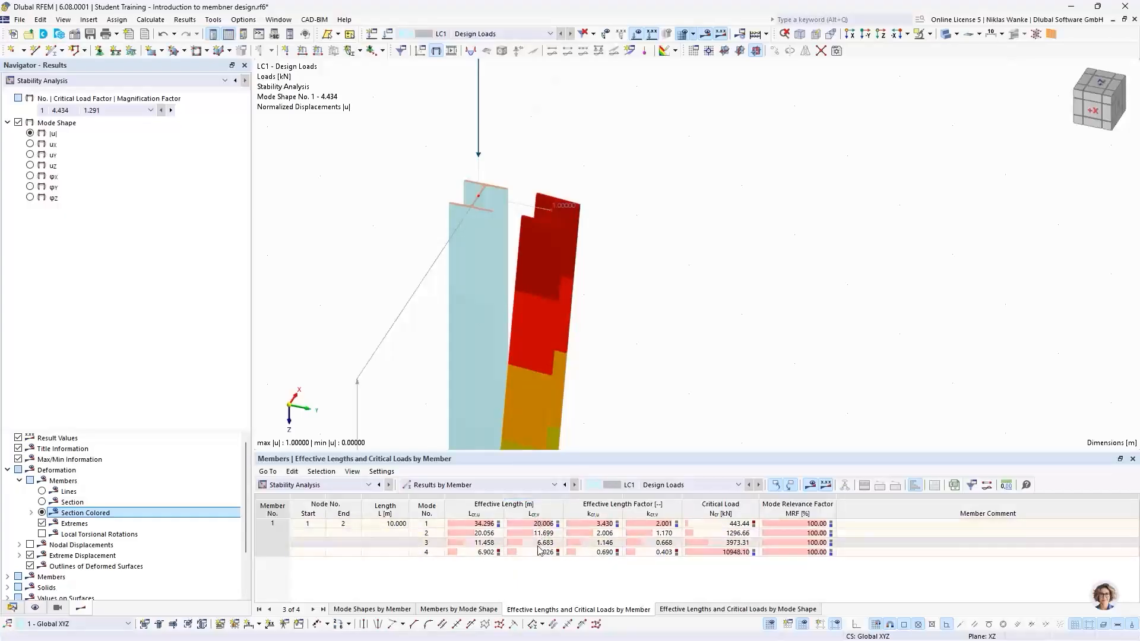
click(648, 523)
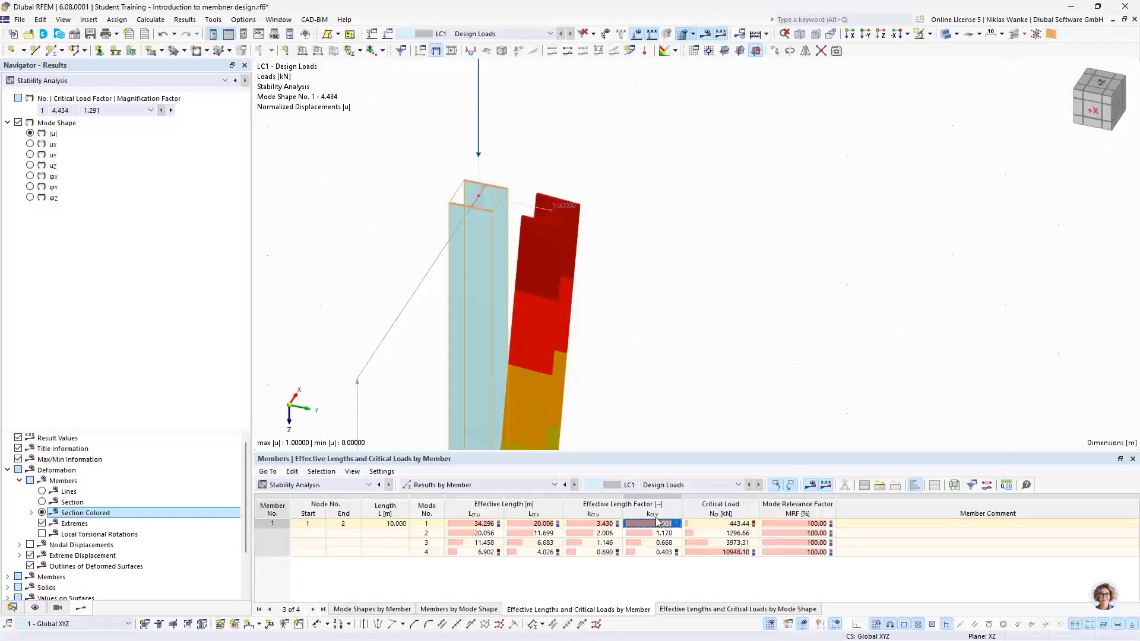
scroll(627, 282, down, 5)
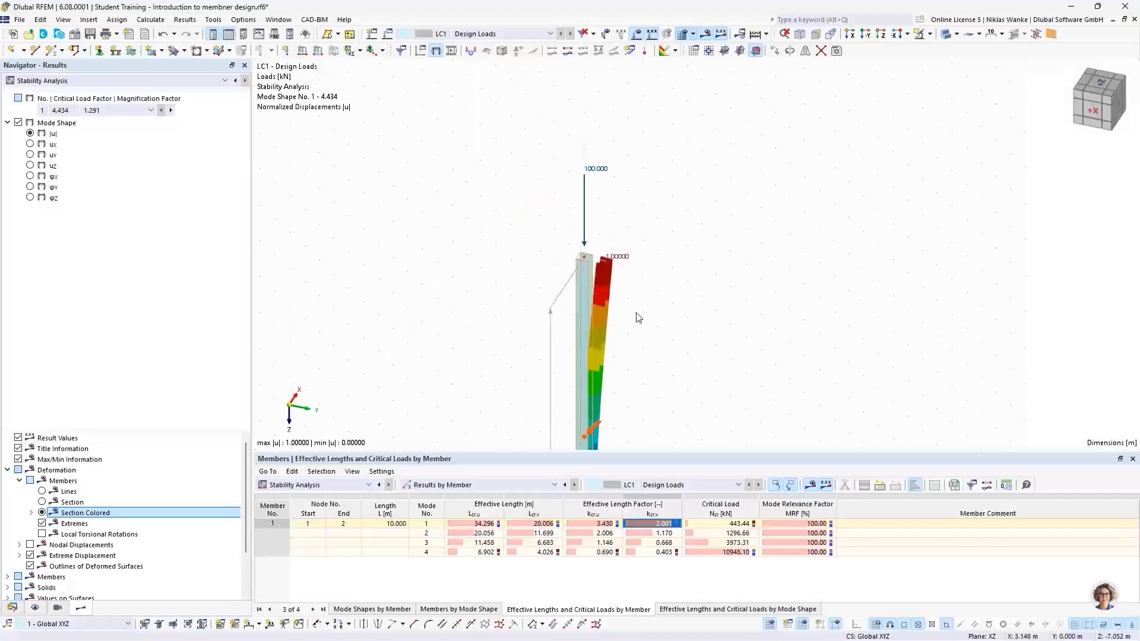
middle_drag(636, 313, 614, 197)
scroll(593, 383, down, 2)
middle_drag(593, 383, 584, 284)
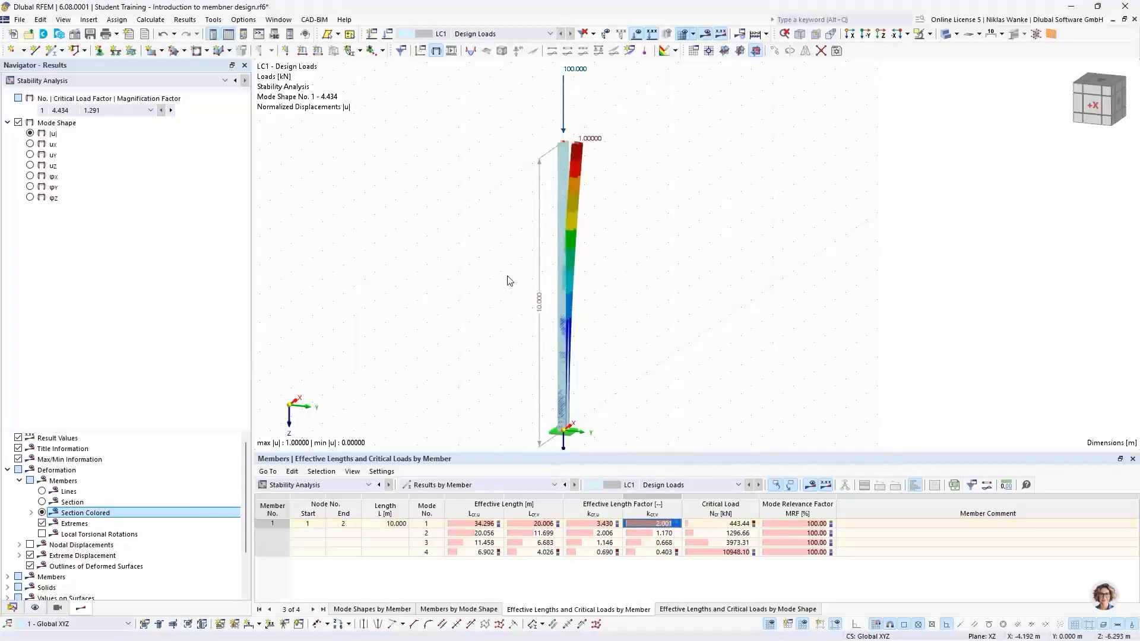
Step to mode shape 2, view the column from -Y, and examine its effective length factor about the z-axis.
click(171, 110)
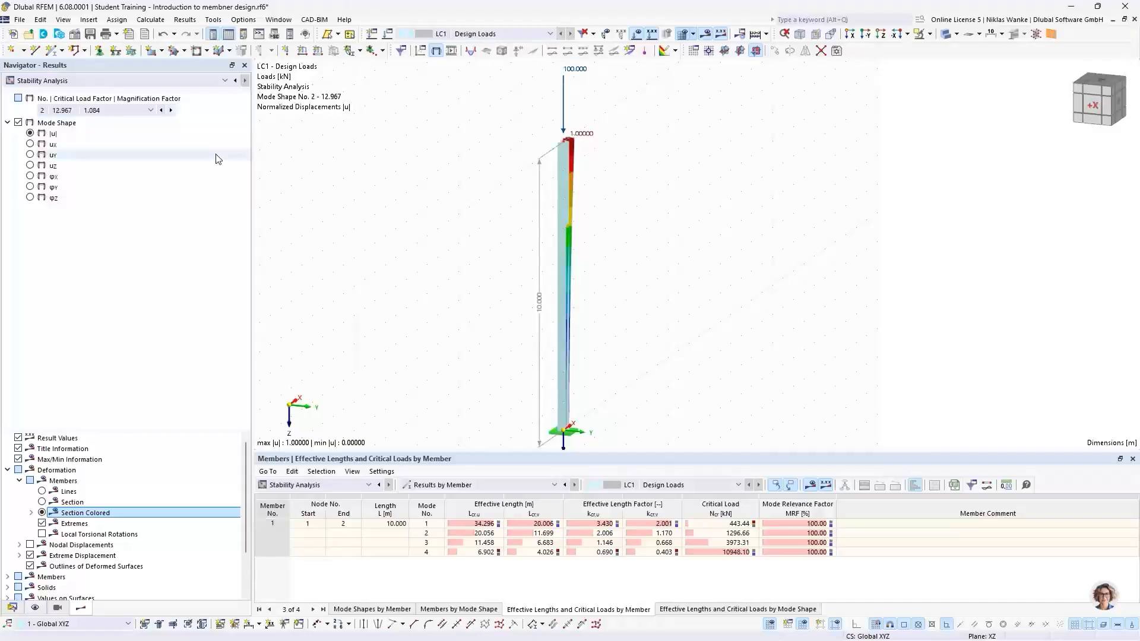
scroll(505, 300, down, 1)
ctrl+middle_drag(504, 301, 330, 289)
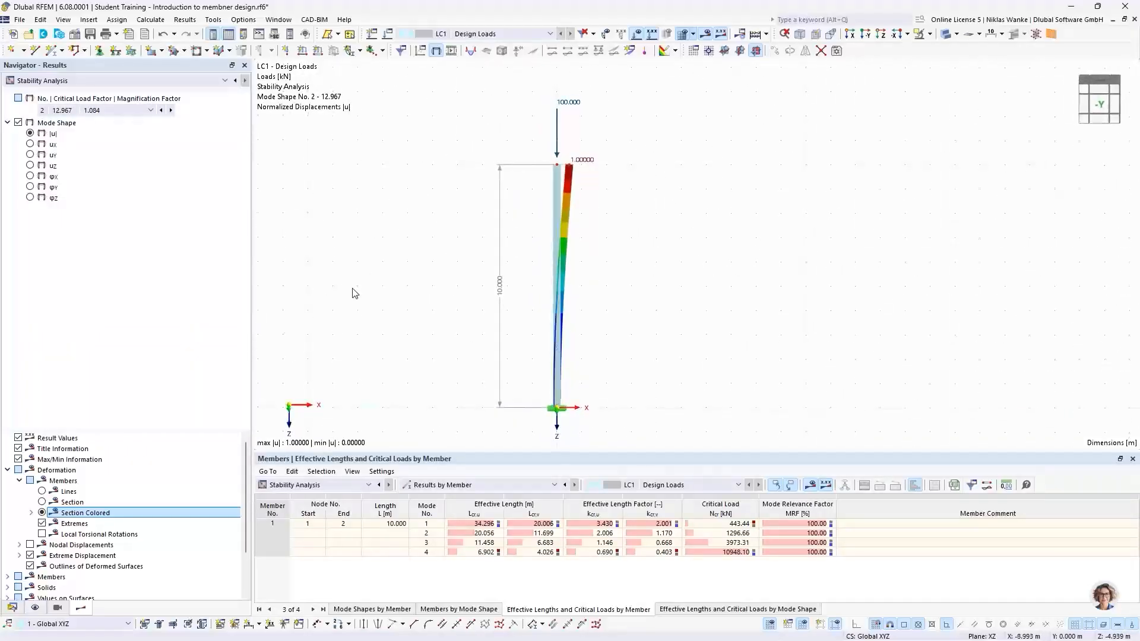
scroll(497, 264, up, 1)
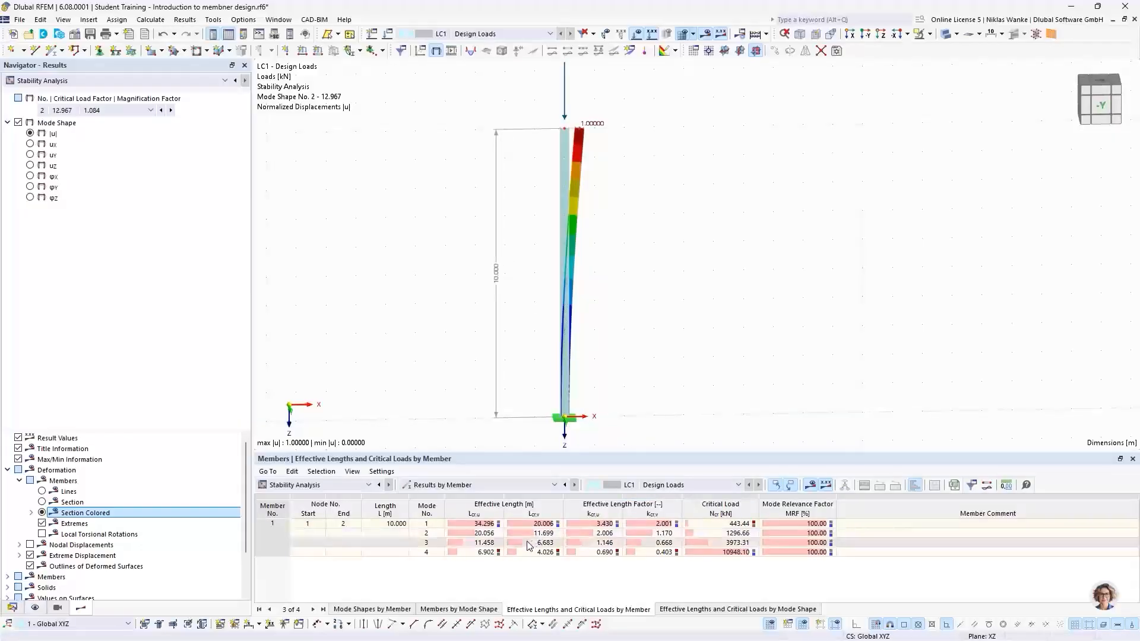
click(600, 536)
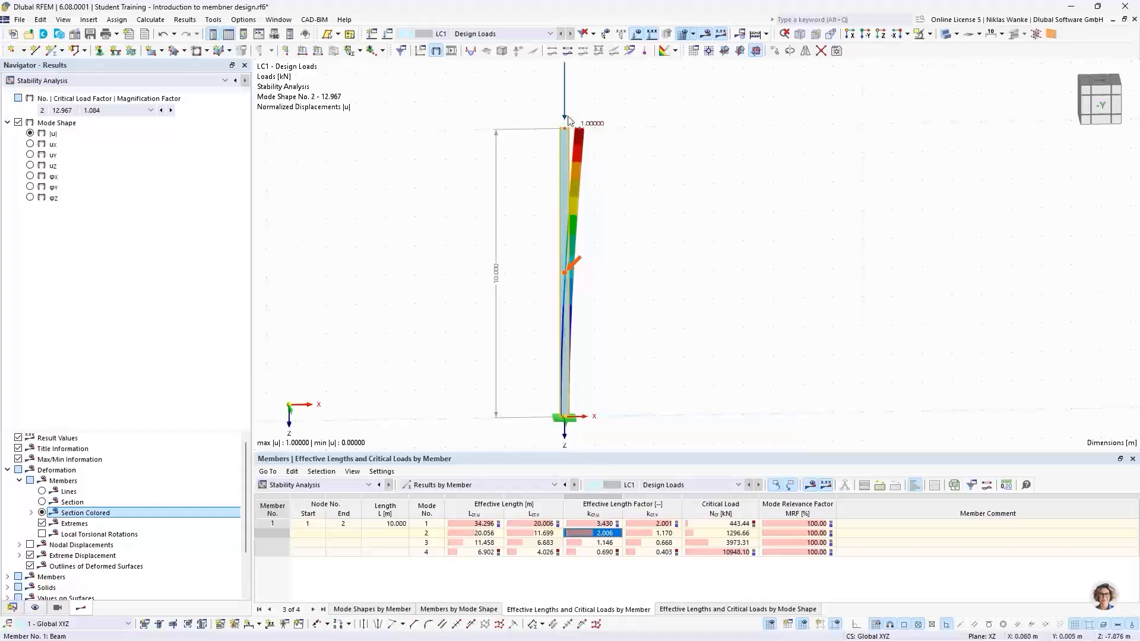
scroll(576, 167, up, 5)
ctrl+middle_drag(576, 162, 575, 204)
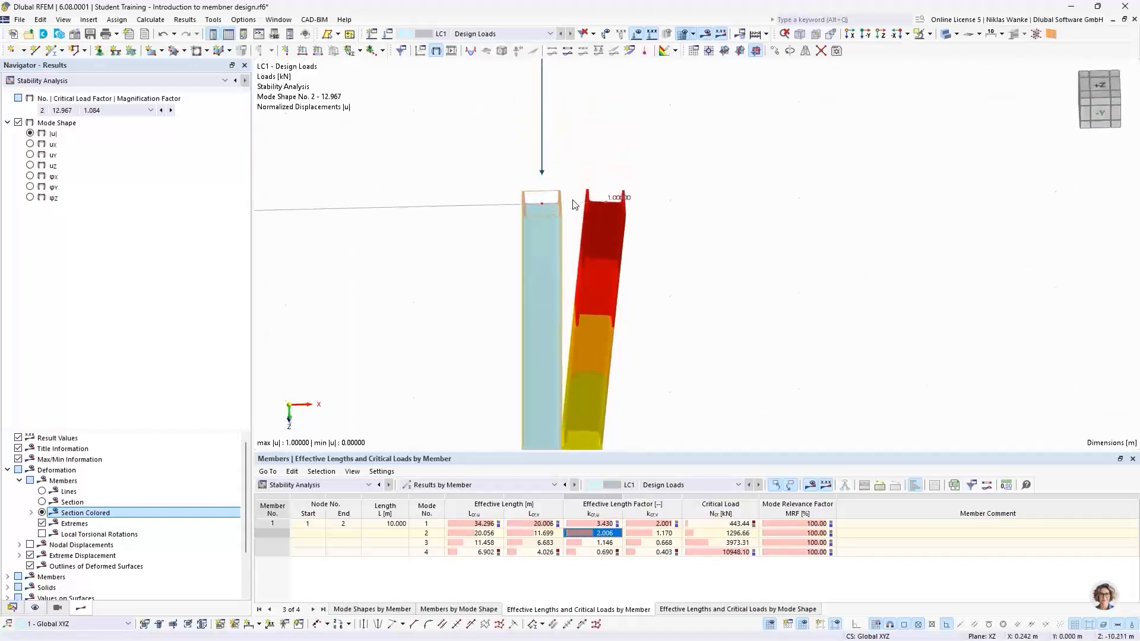
scroll(575, 205, up, 2)
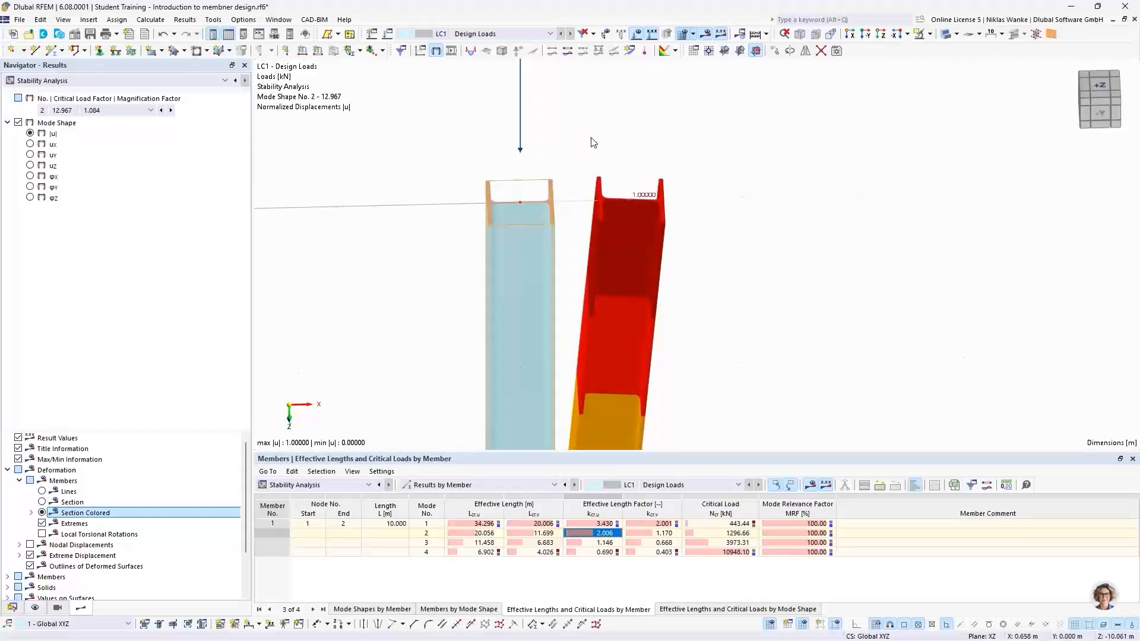
scroll(517, 266, down, 4)
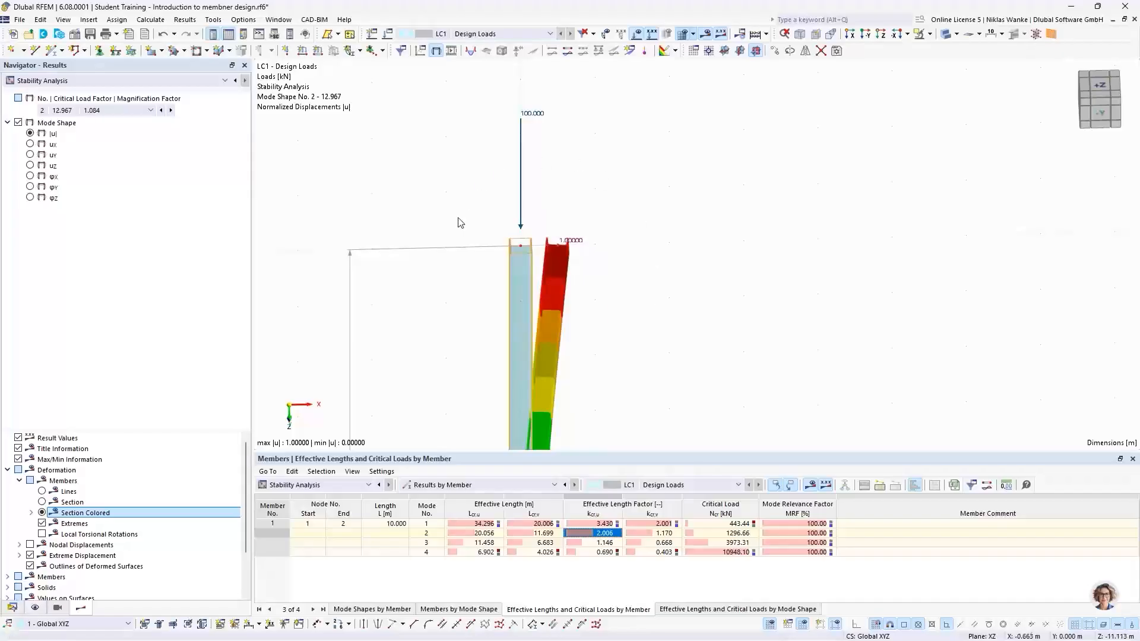
scroll(539, 261, up, 5)
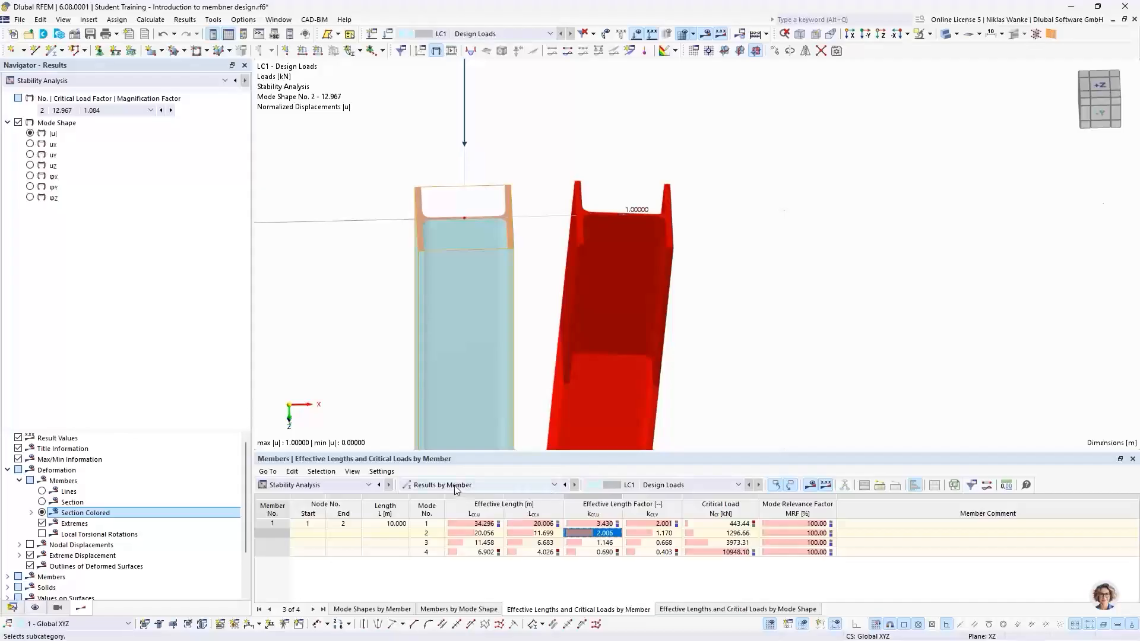
scroll(527, 231, down, 4)
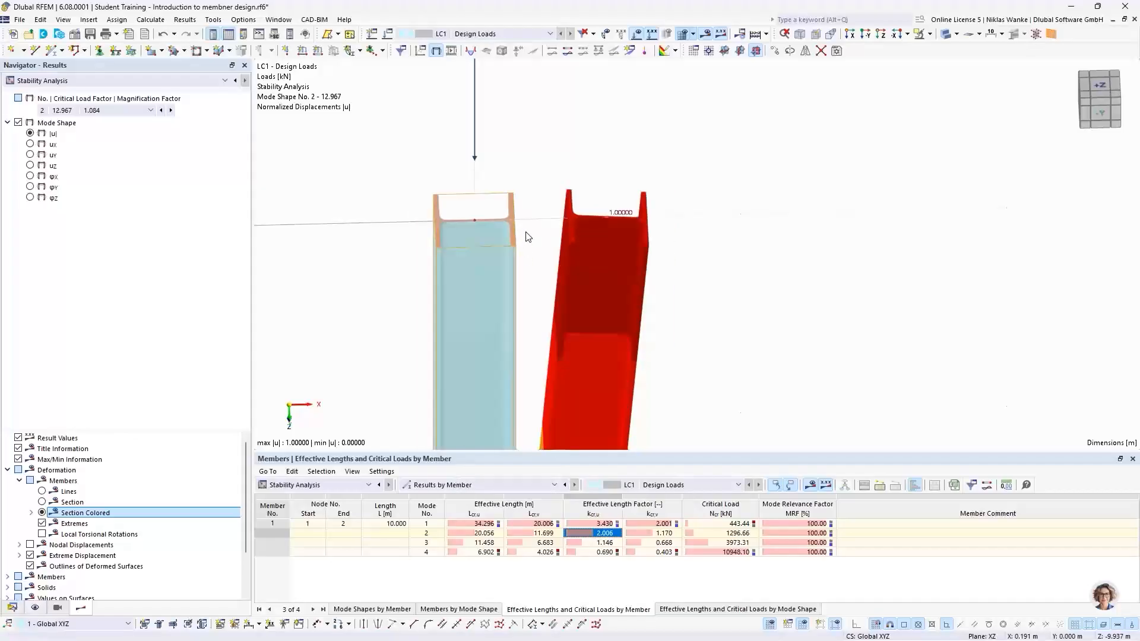
Switch the table back to critical load factors and select mode 2 to examine its deformed shape.
click(456, 485)
click(444, 496)
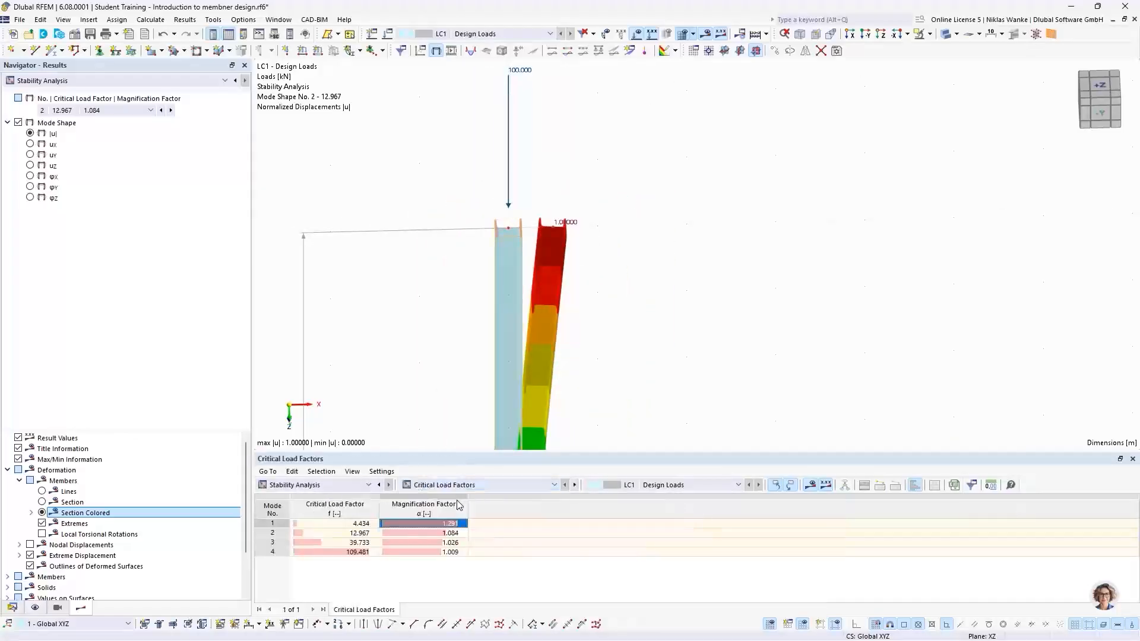
click(343, 534)
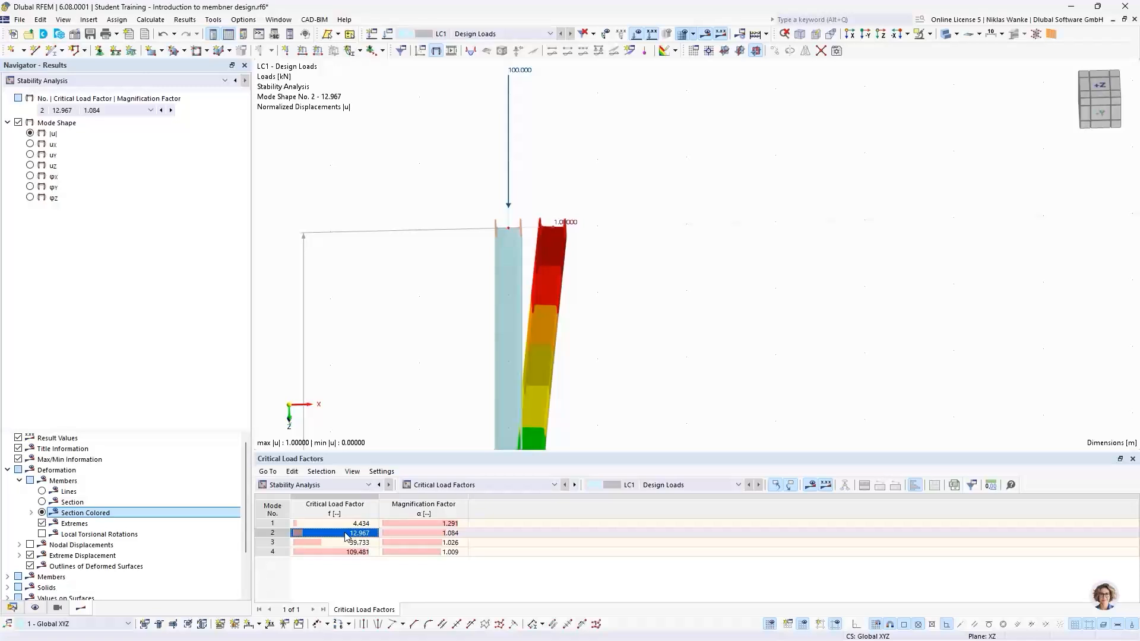
scroll(451, 267, down, 3)
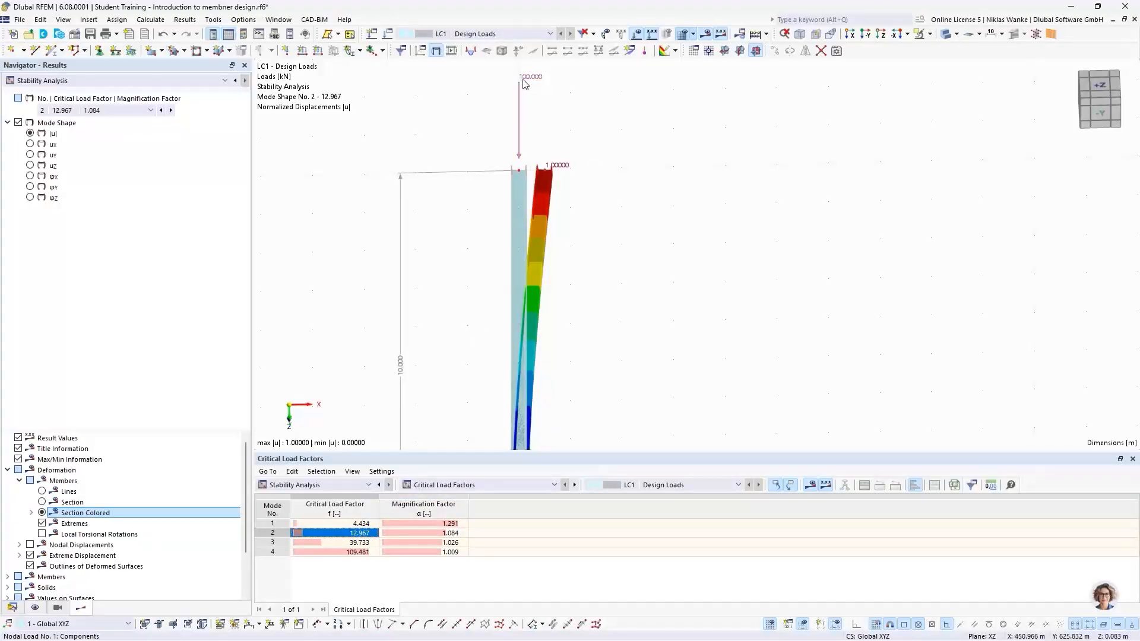
mouse_move(524, 84)
scroll(598, 158, down, 2)
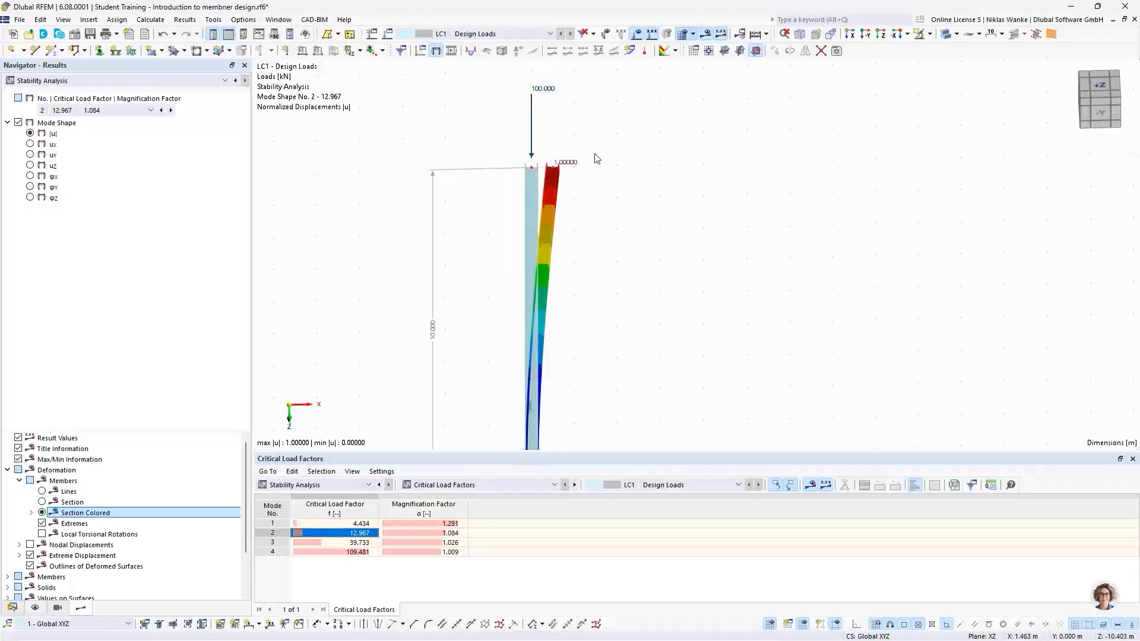
middle_drag(638, 260, 632, 218)
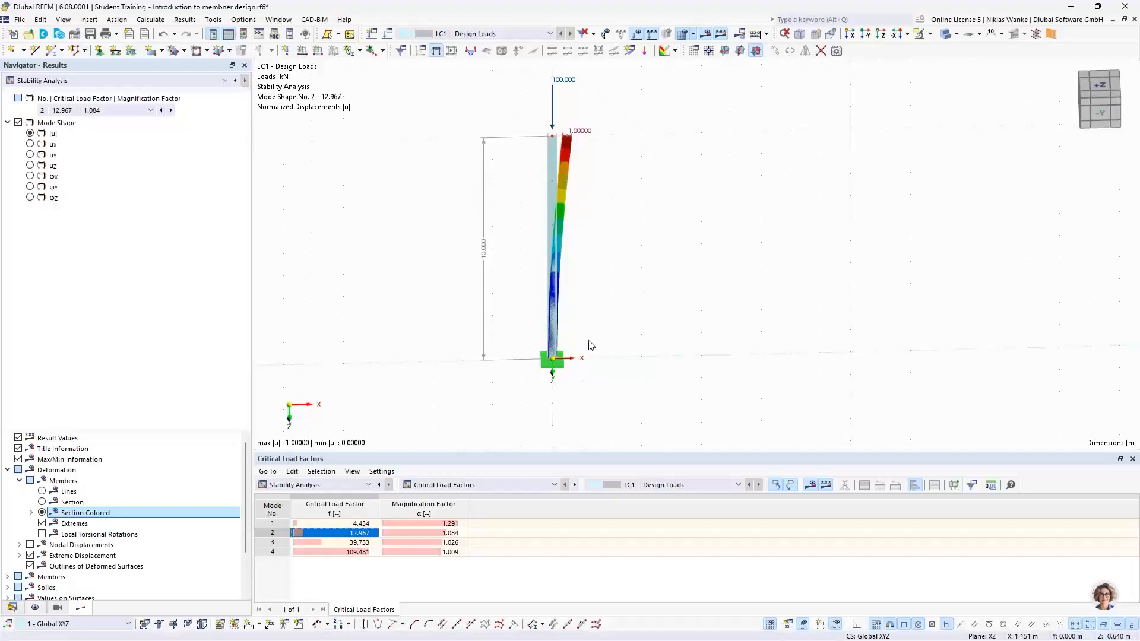
ctrl+middle_drag(587, 344, 600, 315)
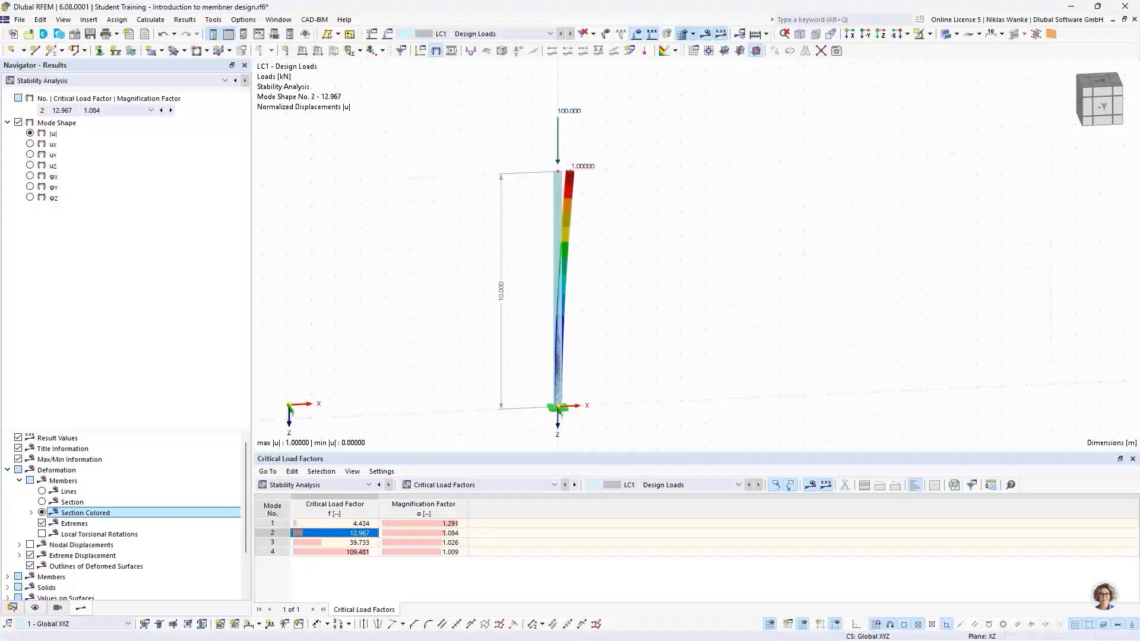
Switch to the PowerPoint presentation and advance to the fixed frame mode shapes slide.
key(alt+Tab)
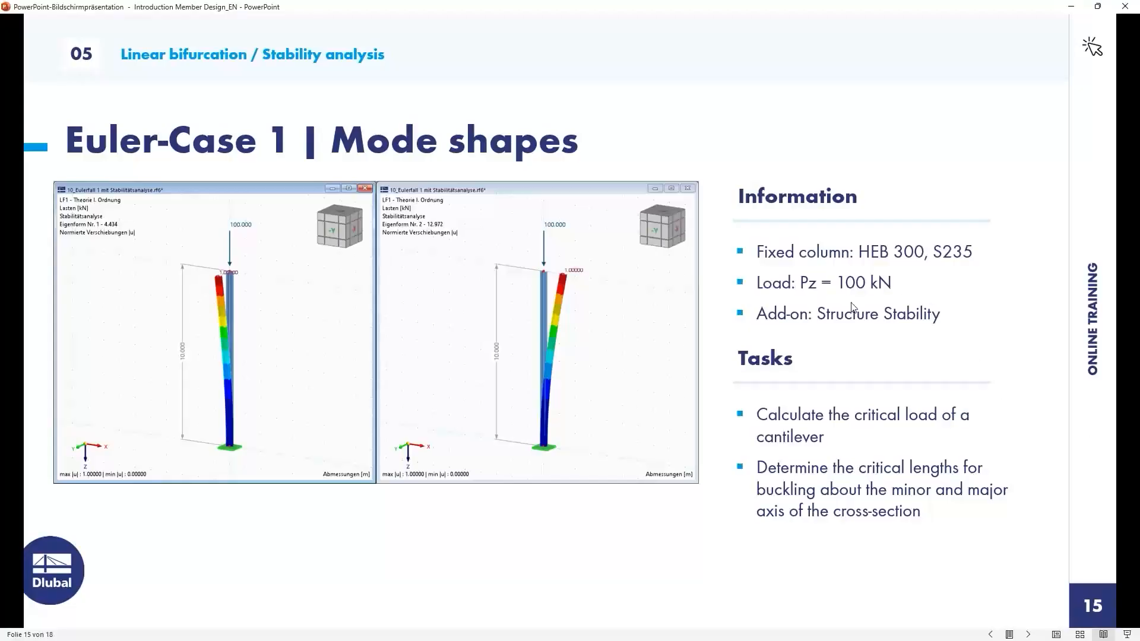
click(725, 370)
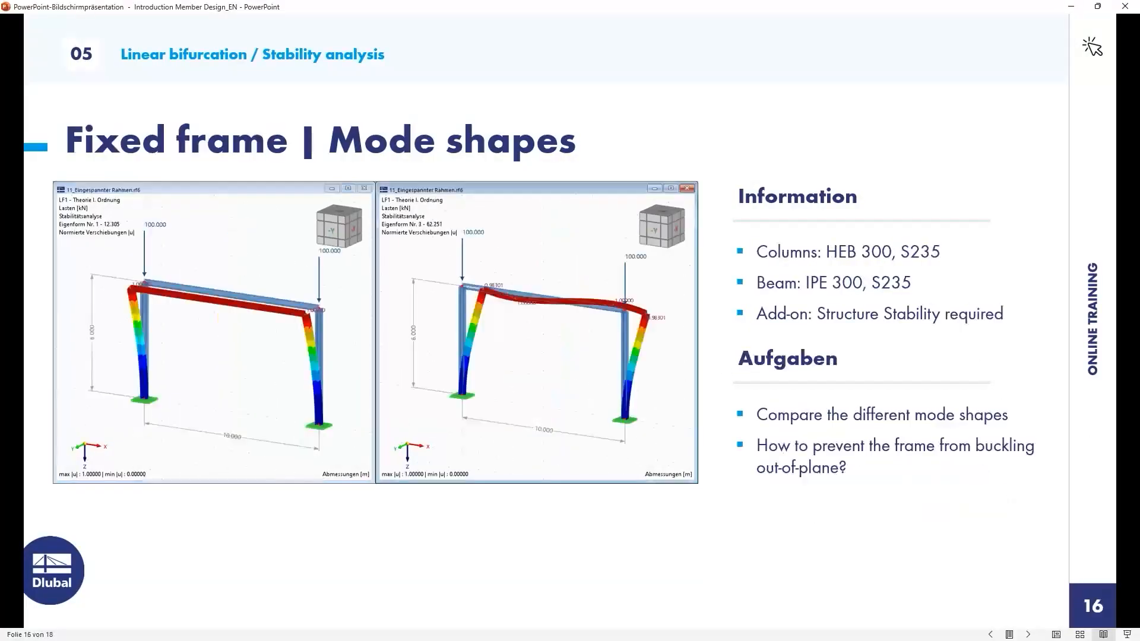
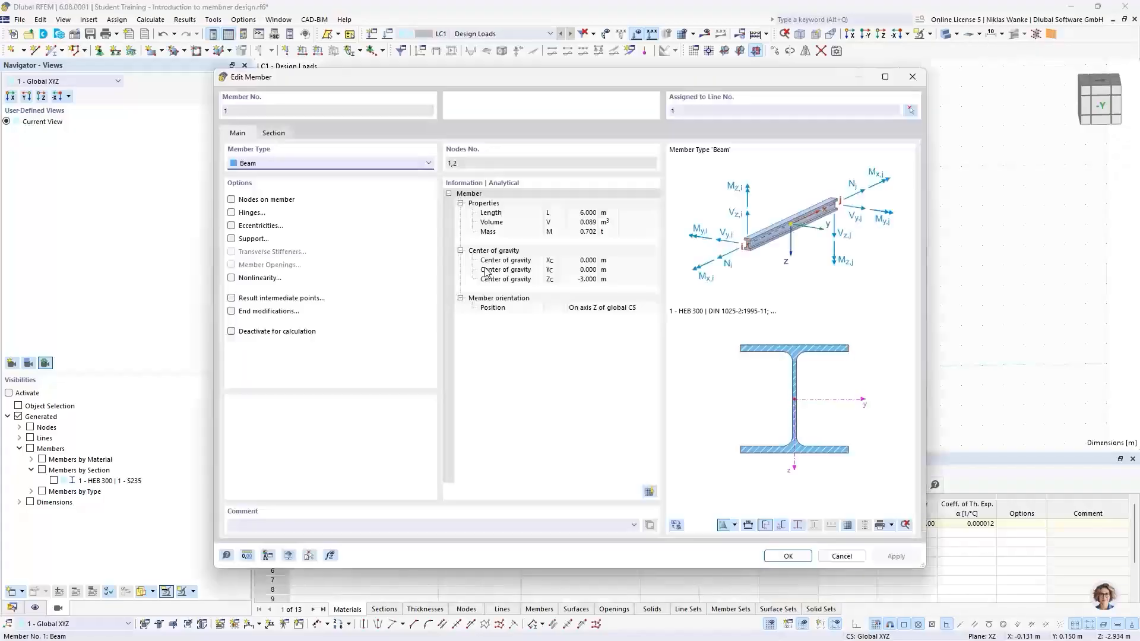
Inspect the existing column member's section settings, then close the member dialog.
click(274, 135)
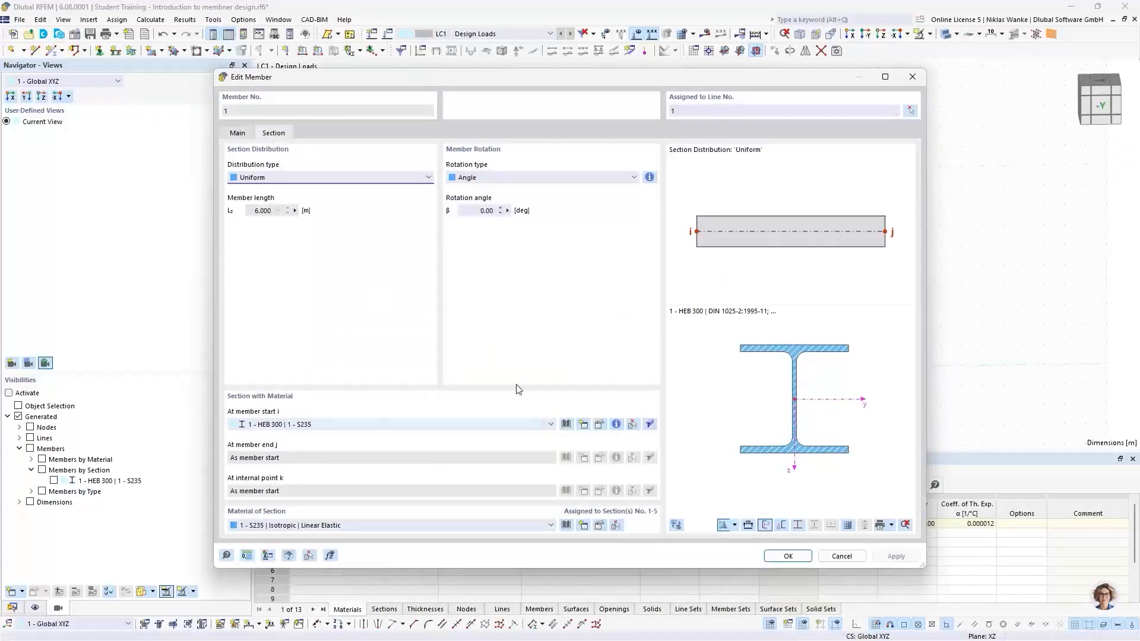
click(912, 77)
click(721, 280)
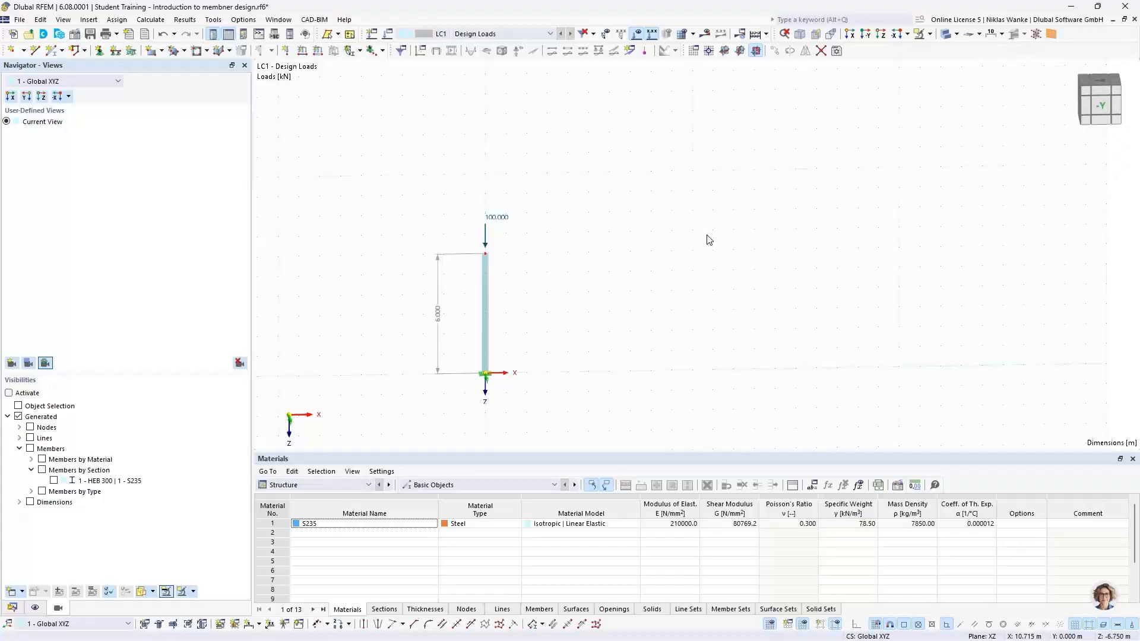
Start a new member and create a new IPE 300 section from the British Steel library for it.
click(11, 607)
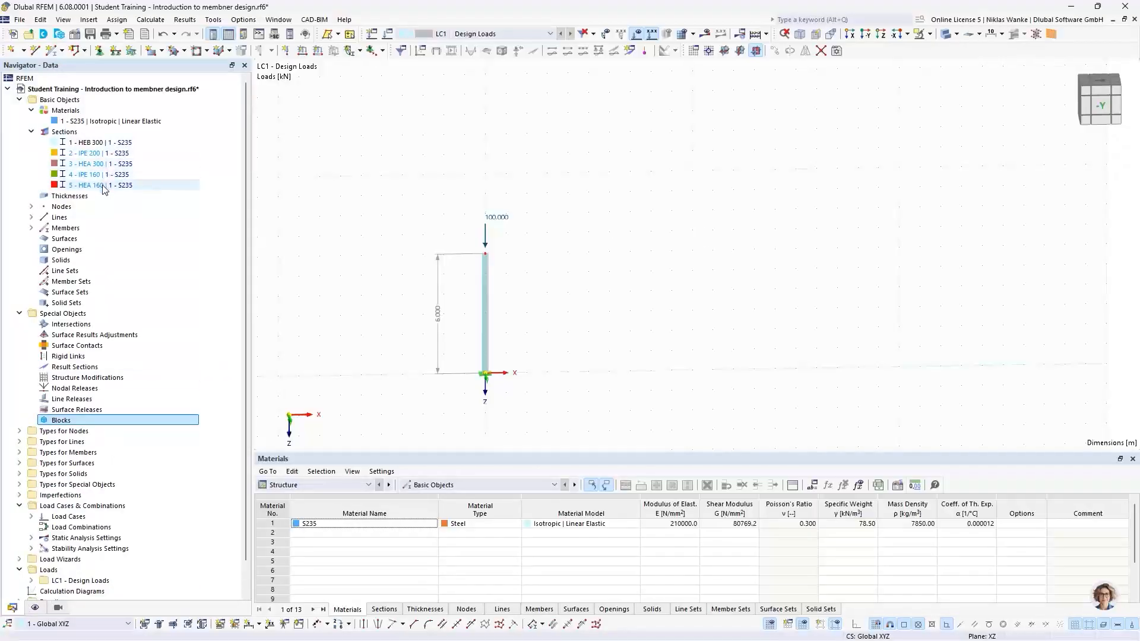
click(52, 53)
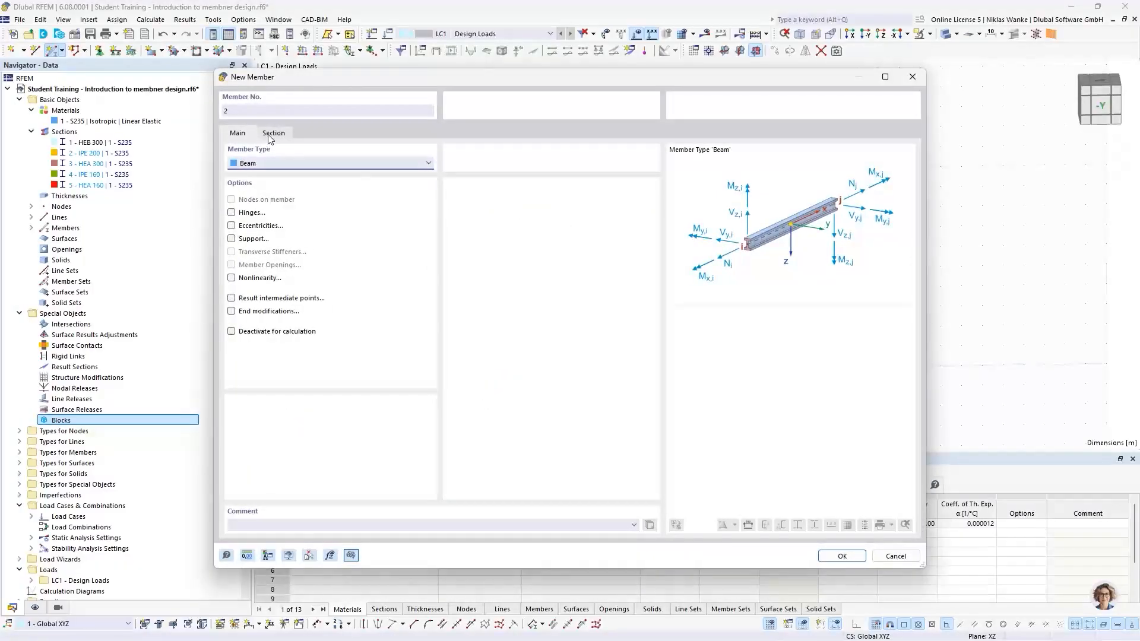
click(271, 133)
click(238, 133)
click(273, 134)
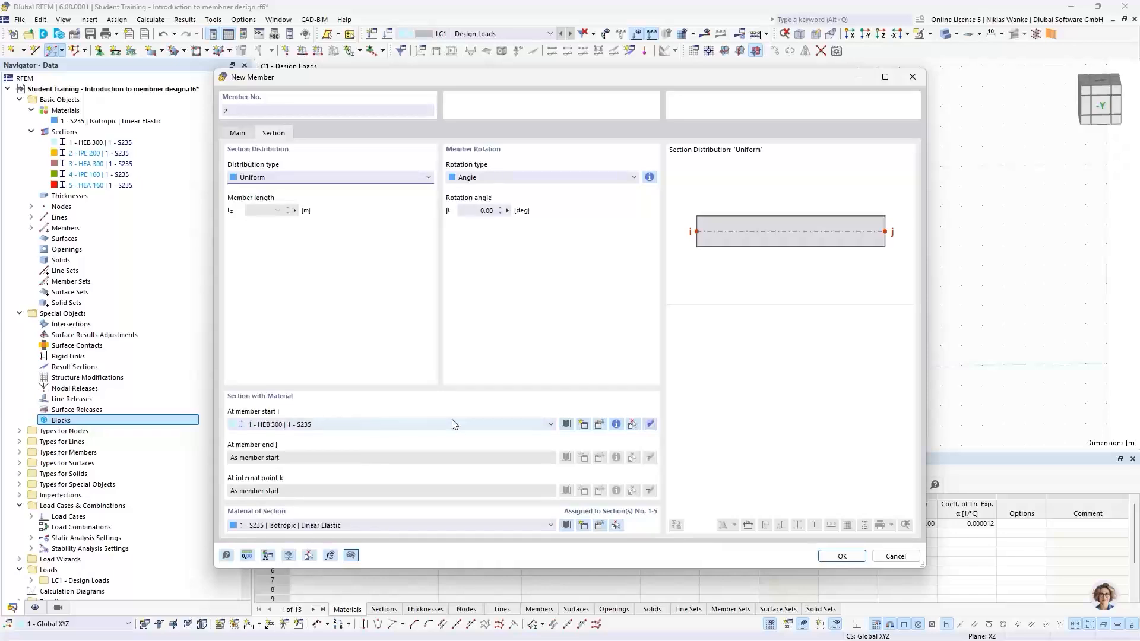
click(585, 425)
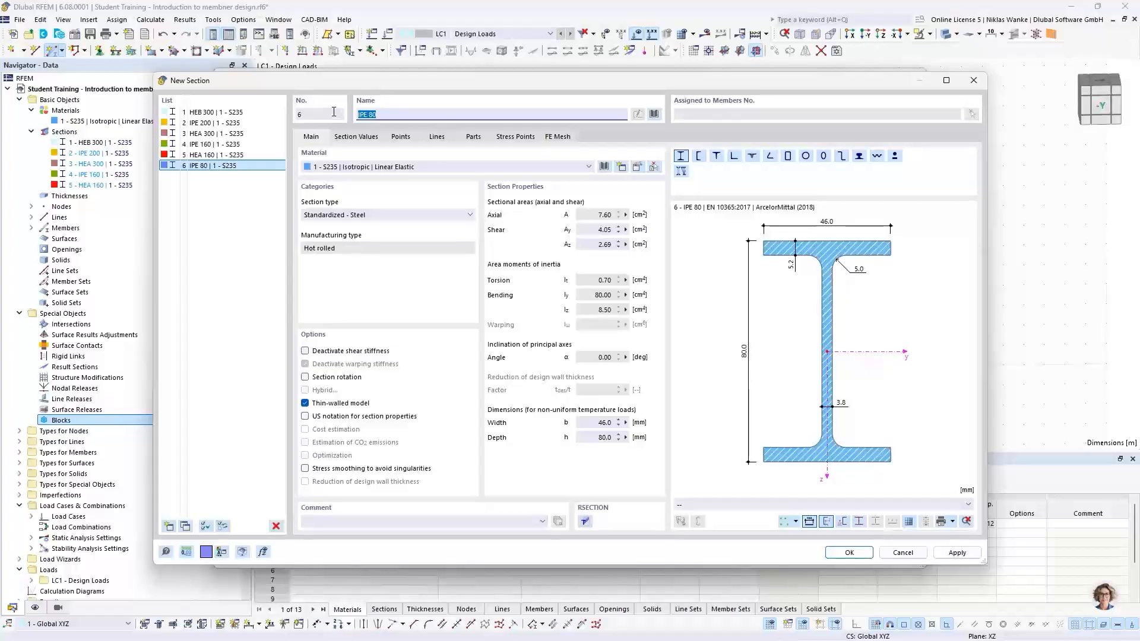
text(IPE)
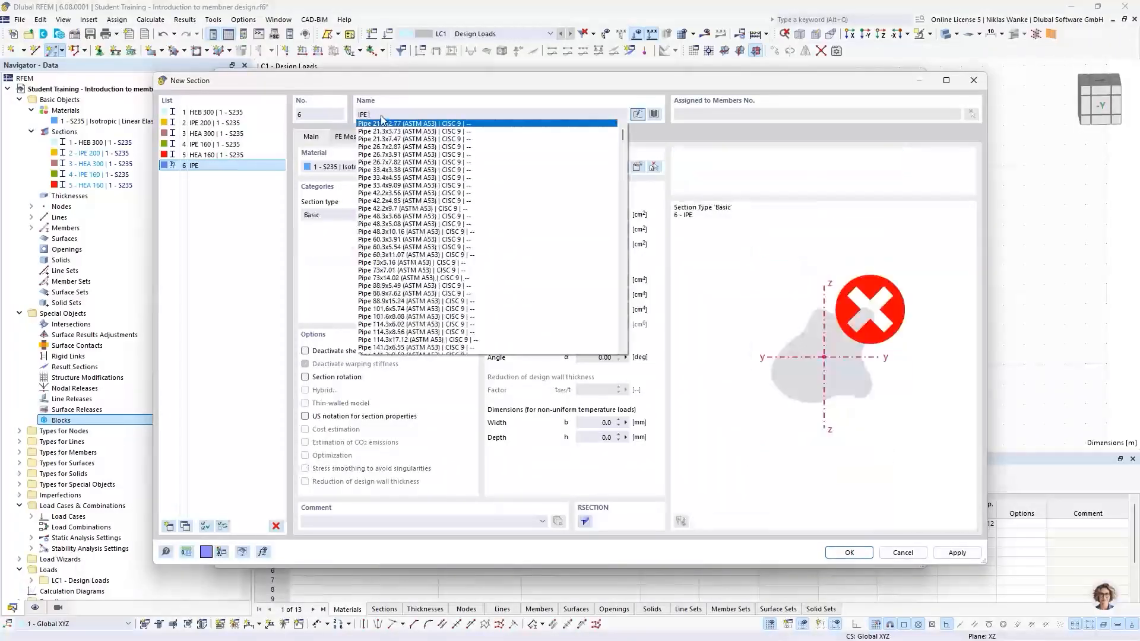
text( 300)
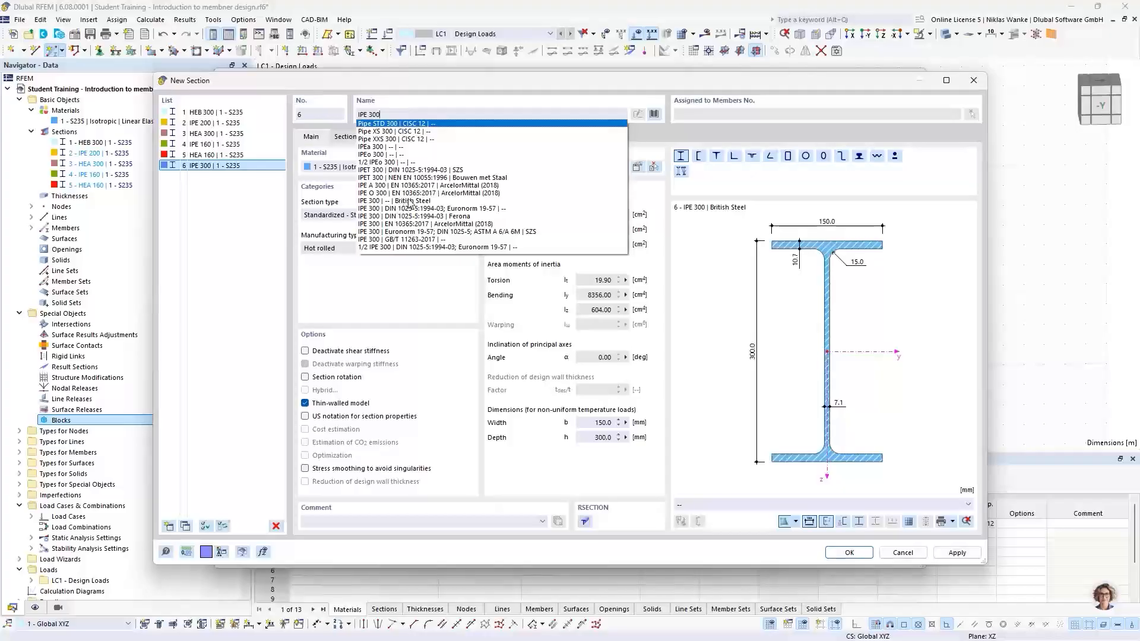
click(409, 204)
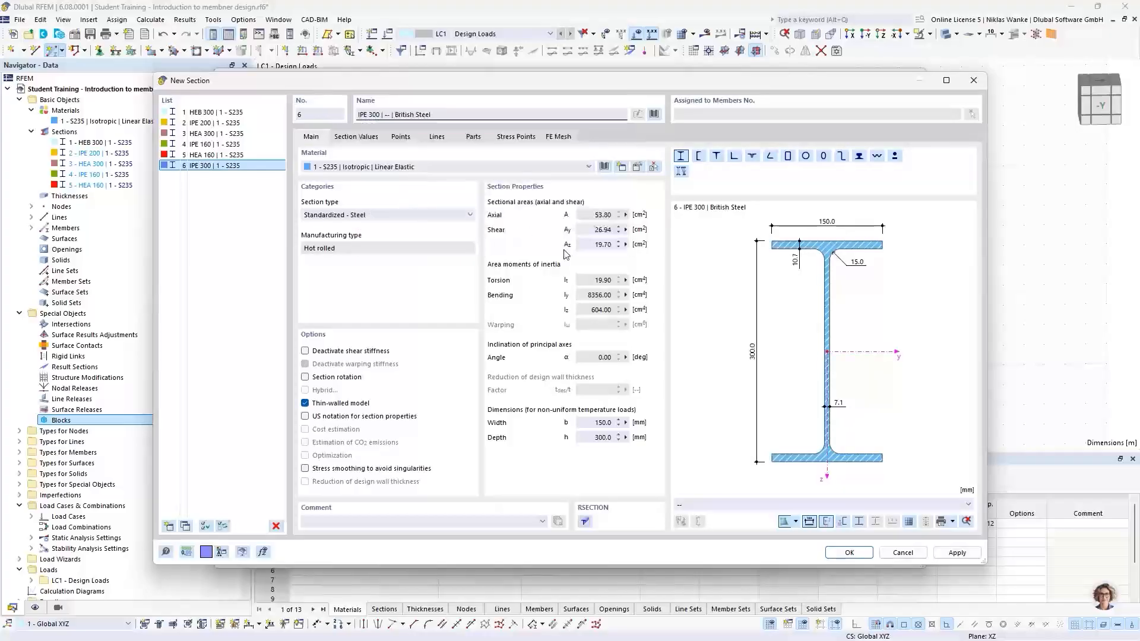
click(848, 553)
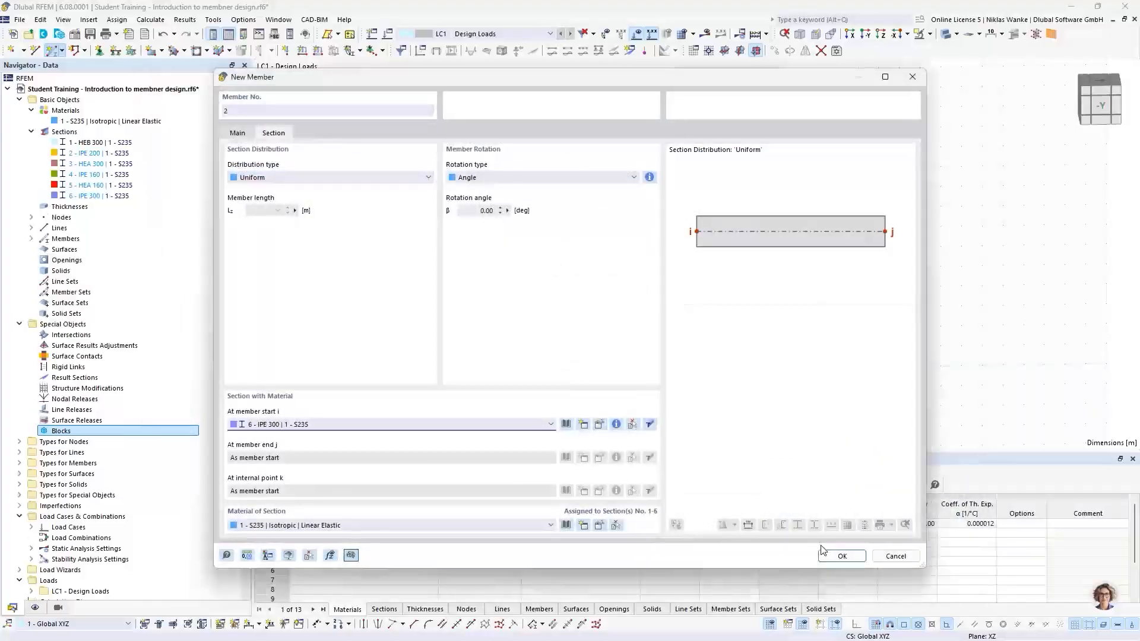
Draw a horizontal IPE 300 beam from the column top to the point X 10.000 m, Z -6.000 m.
click(842, 556)
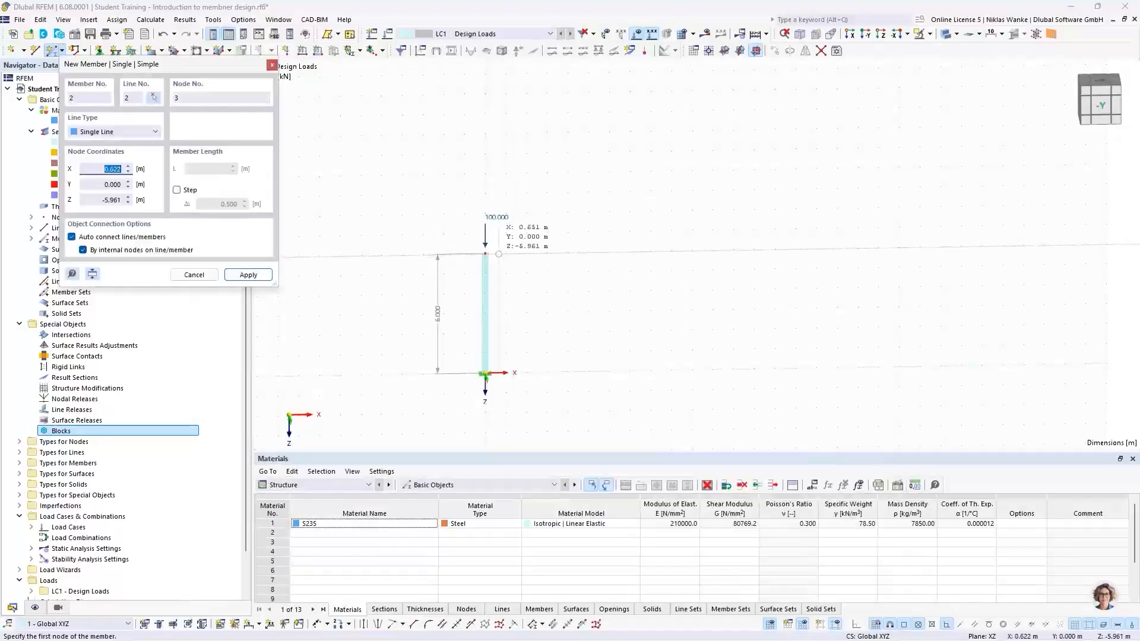
click(485, 253)
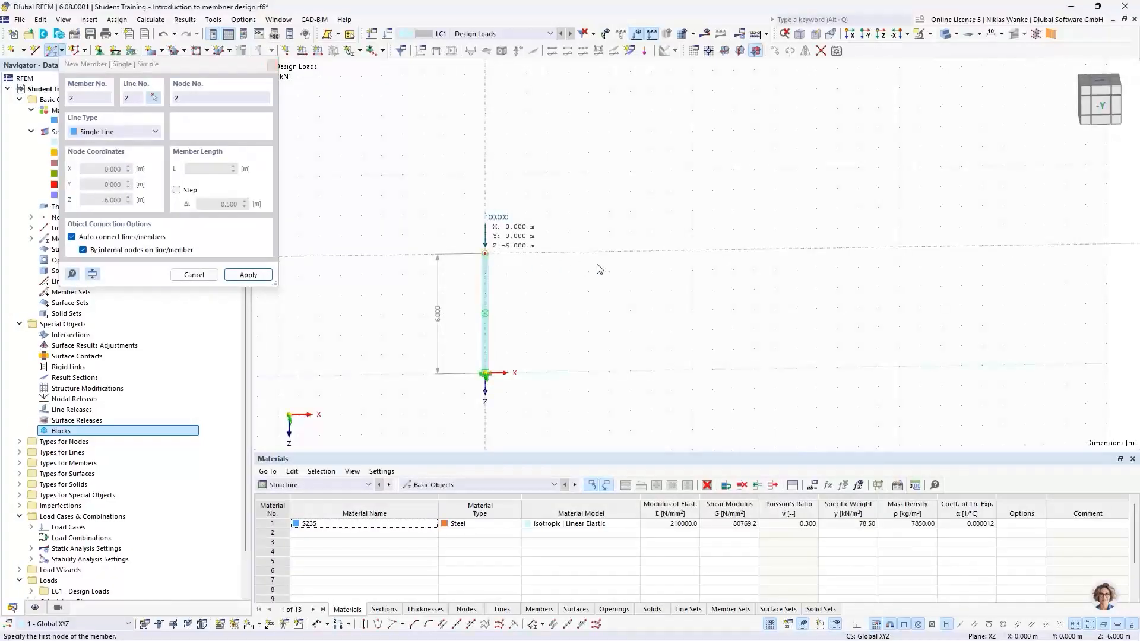
click(692, 252)
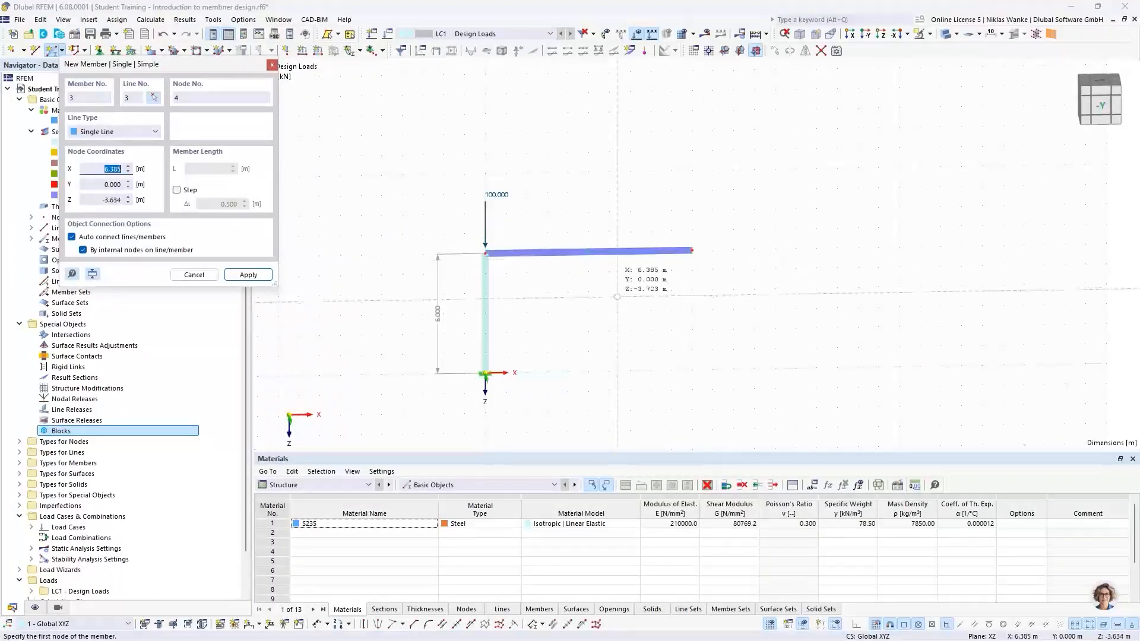
key(Escape)
ctrl+middle_drag(531, 374, 528, 369)
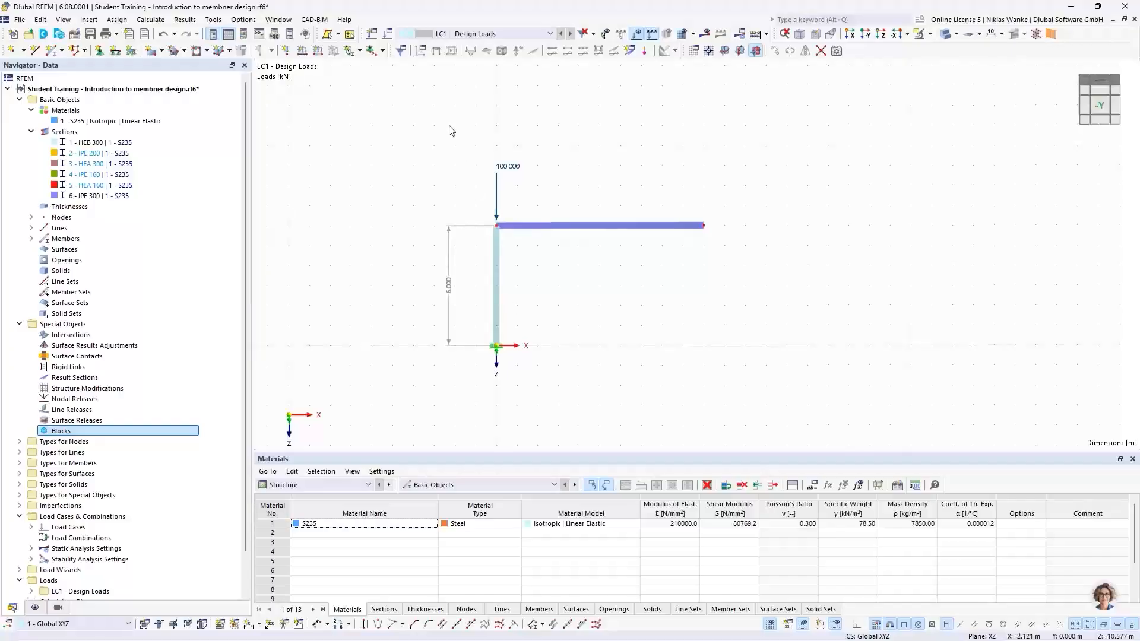
Copy the column with its 100 kN load 10 m along X to form the second column.
drag(464, 116, 530, 371)
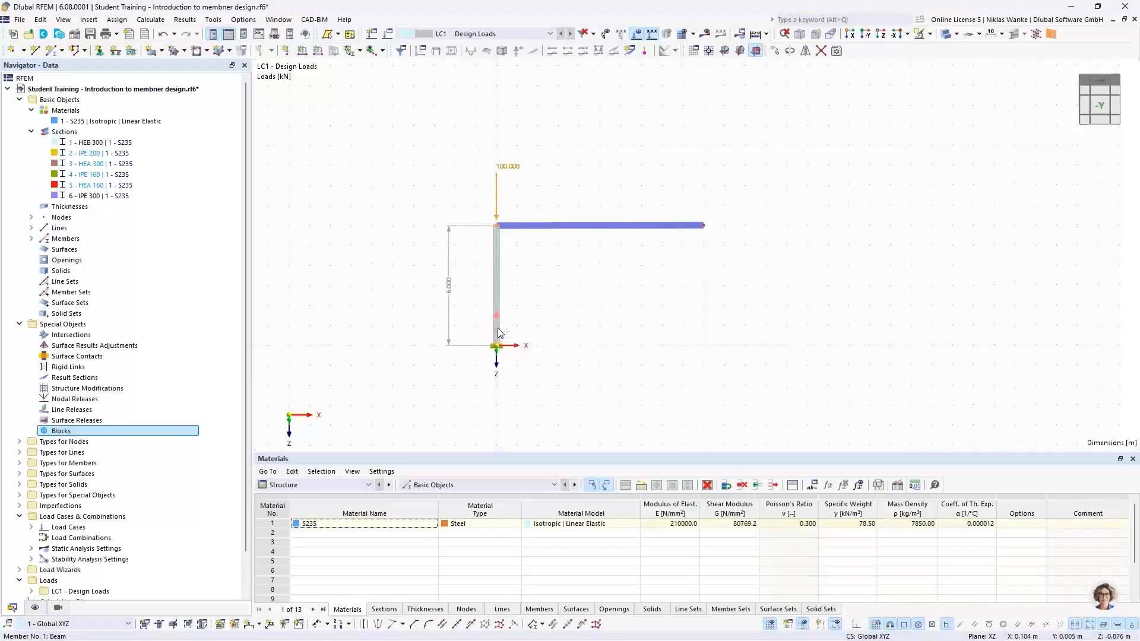
drag(497, 342, 704, 348)
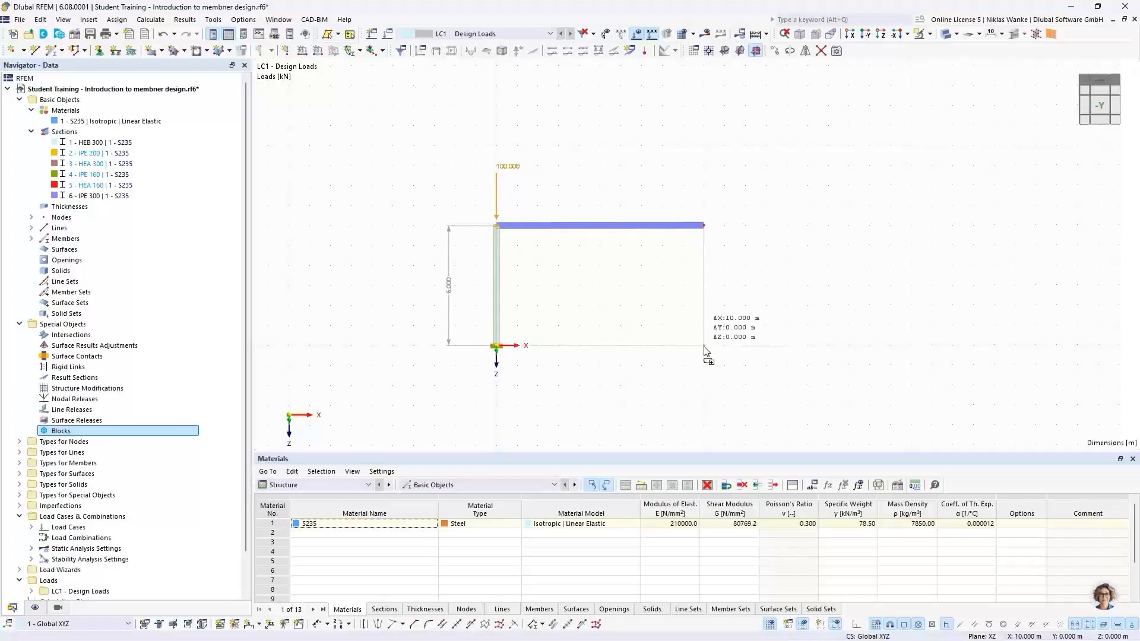
ctrl+drag(704, 348, 704, 348)
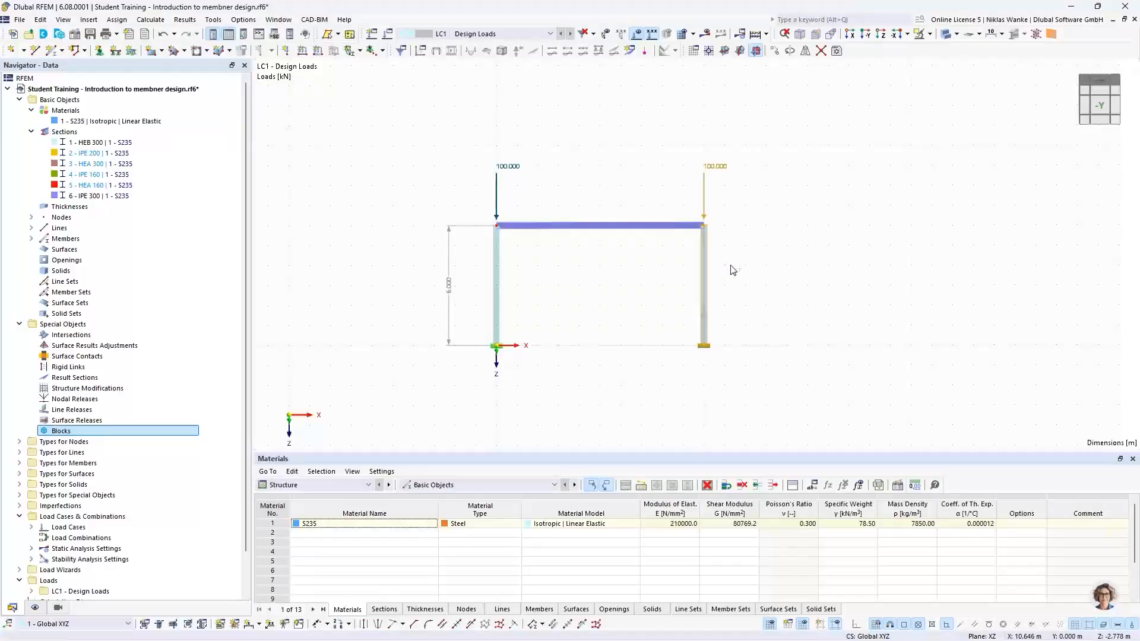
click(795, 188)
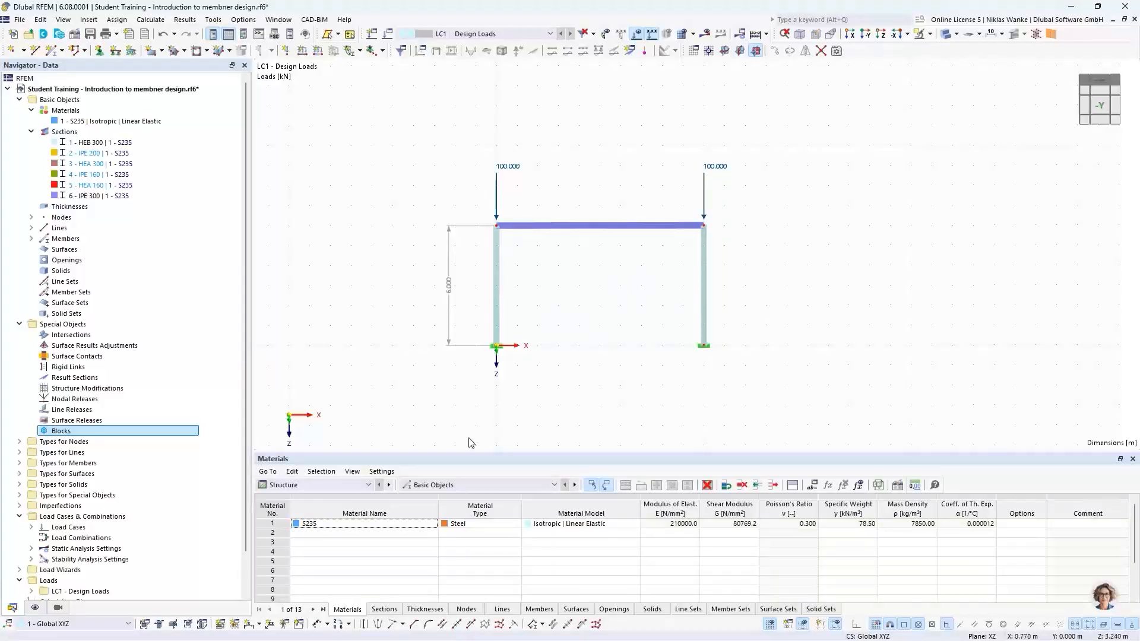
Add a linear dimension for the 10 m span between the two column bases.
click(259, 628)
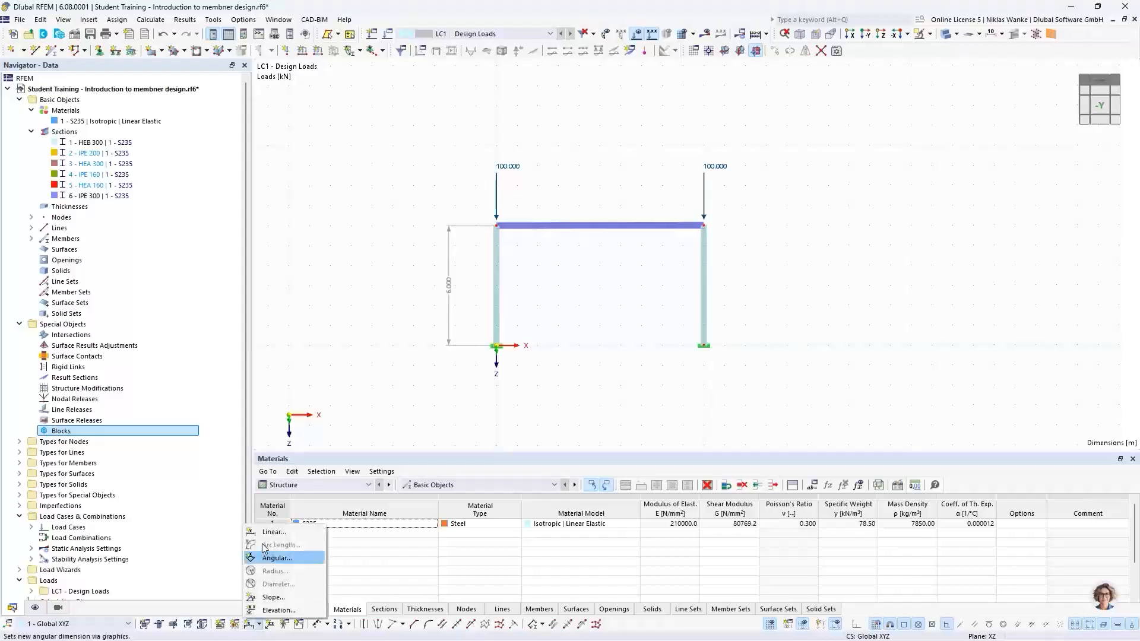
click(270, 528)
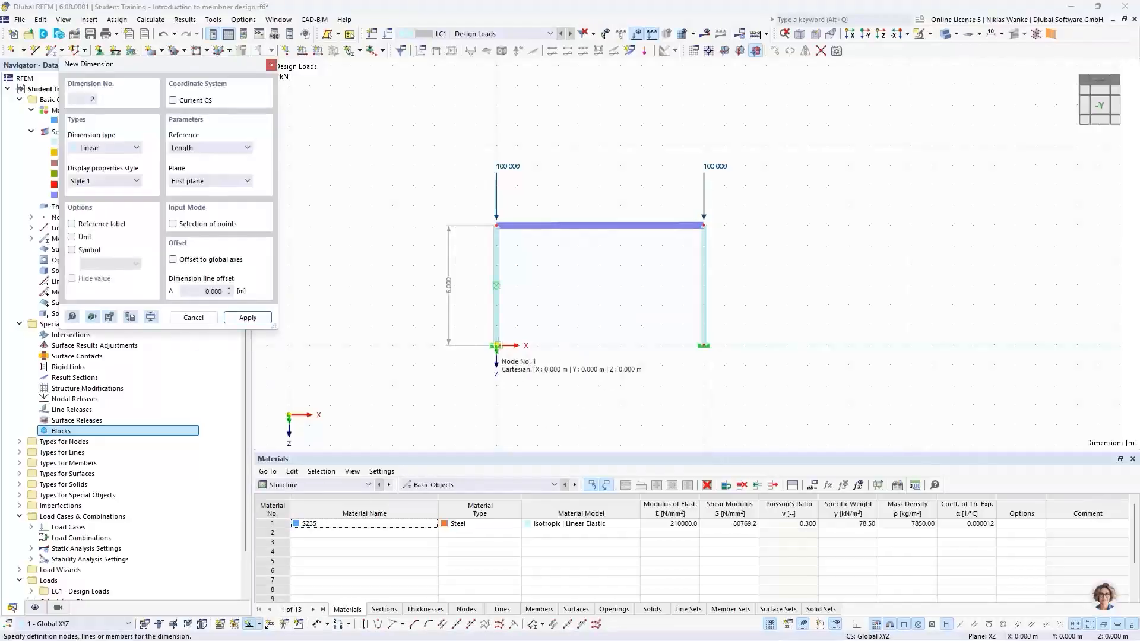
click(704, 347)
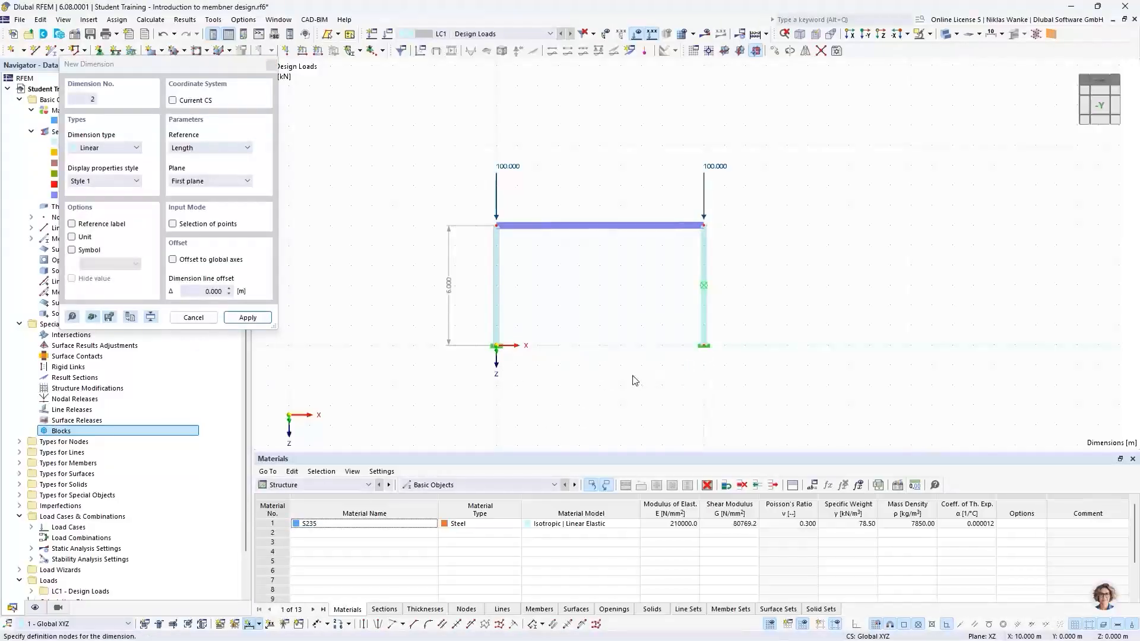
click(632, 404)
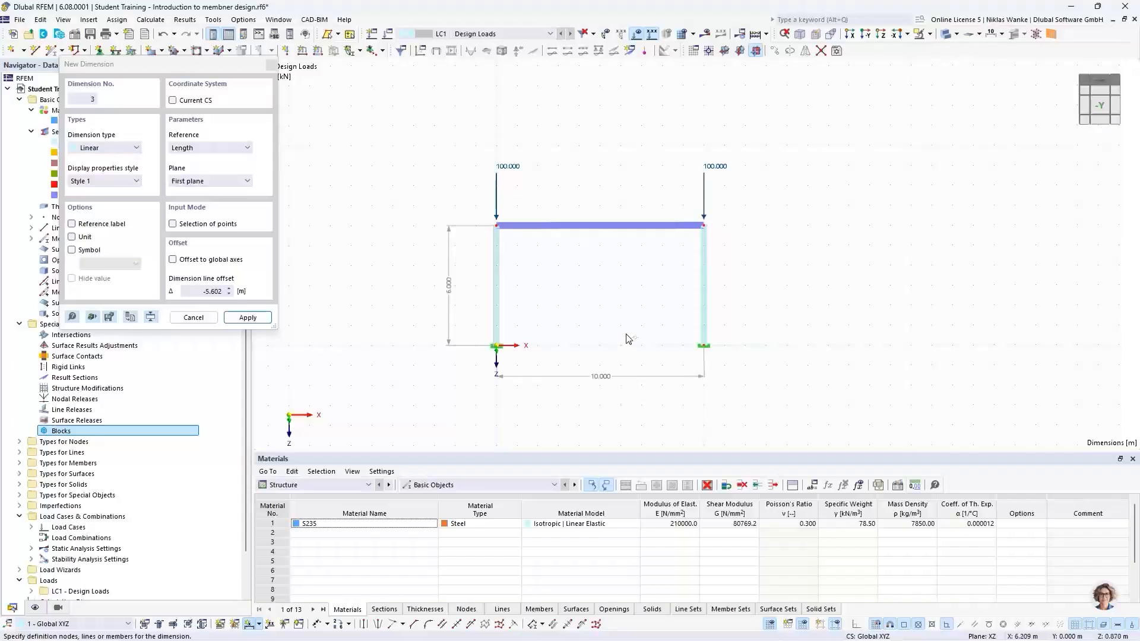
key(Escape)
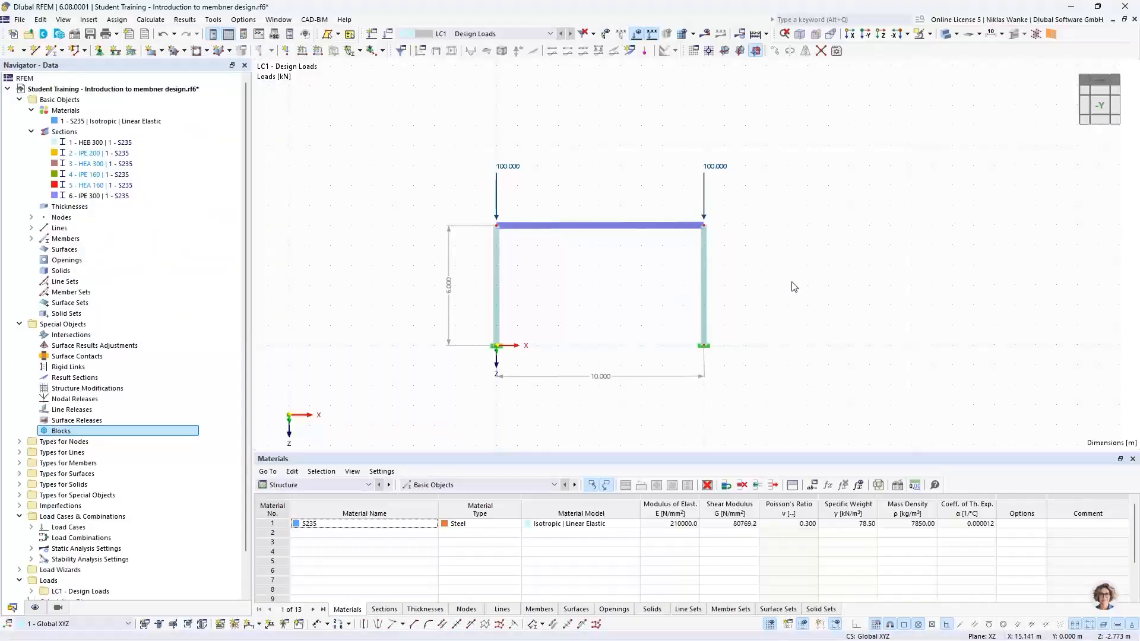
Run the calculation and view the frame's static analysis results in an isometric view.
middle_drag(575, 297, 594, 298)
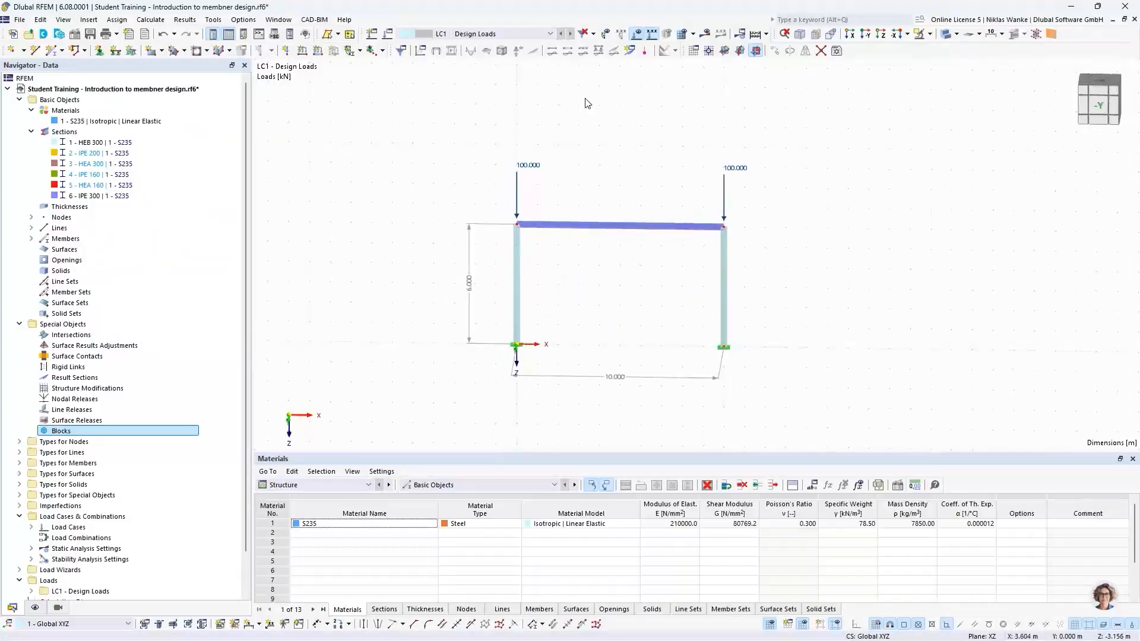
click(709, 50)
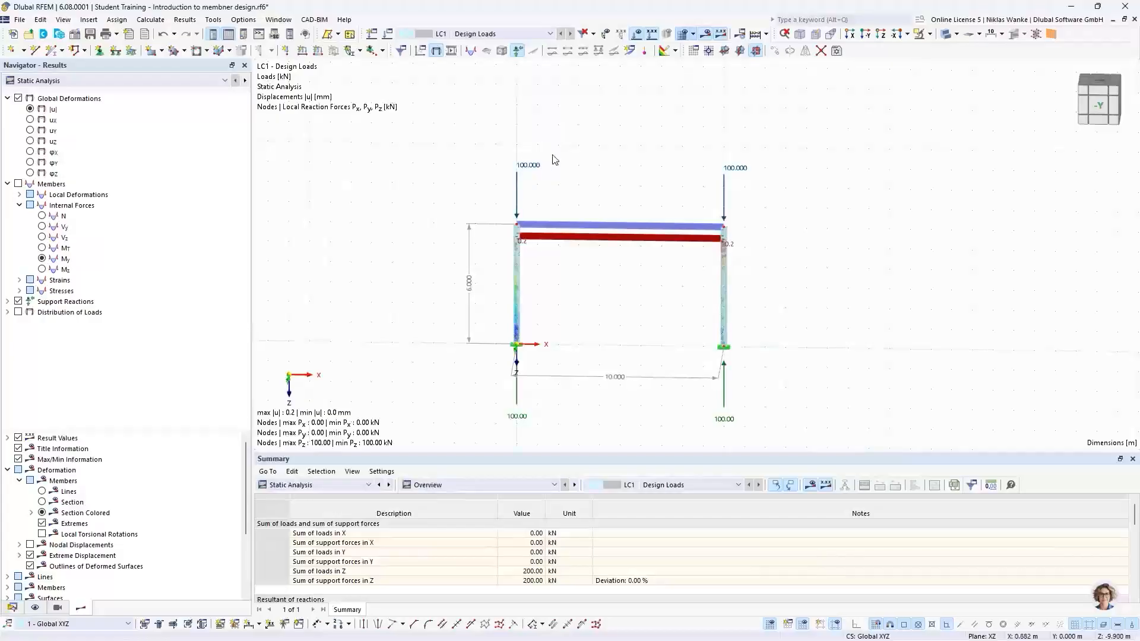
ctrl+middle_drag(624, 339, 557, 294)
scroll(551, 287, down, 1)
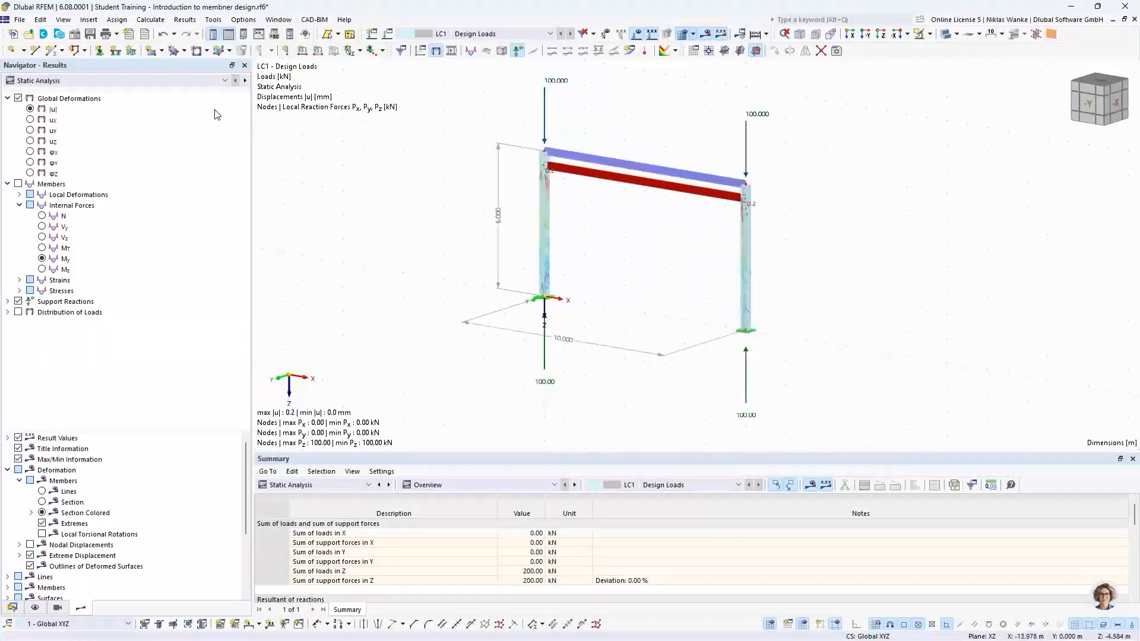
Switch the results to stability analysis and examine the frame's mode shape 1 from several angles.
click(173, 81)
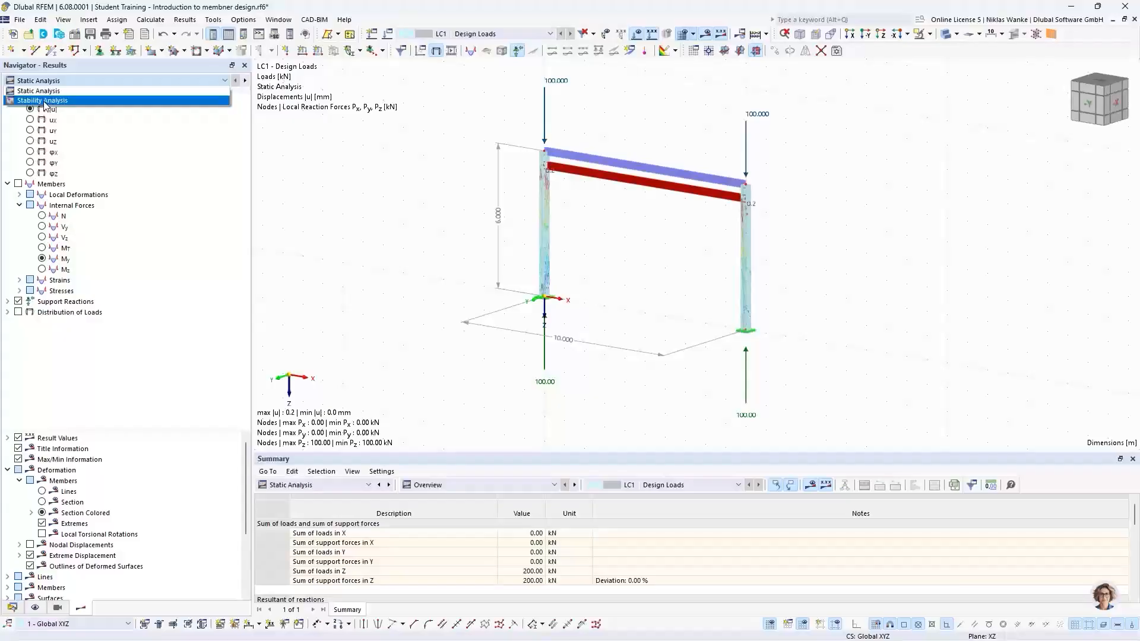
click(43, 100)
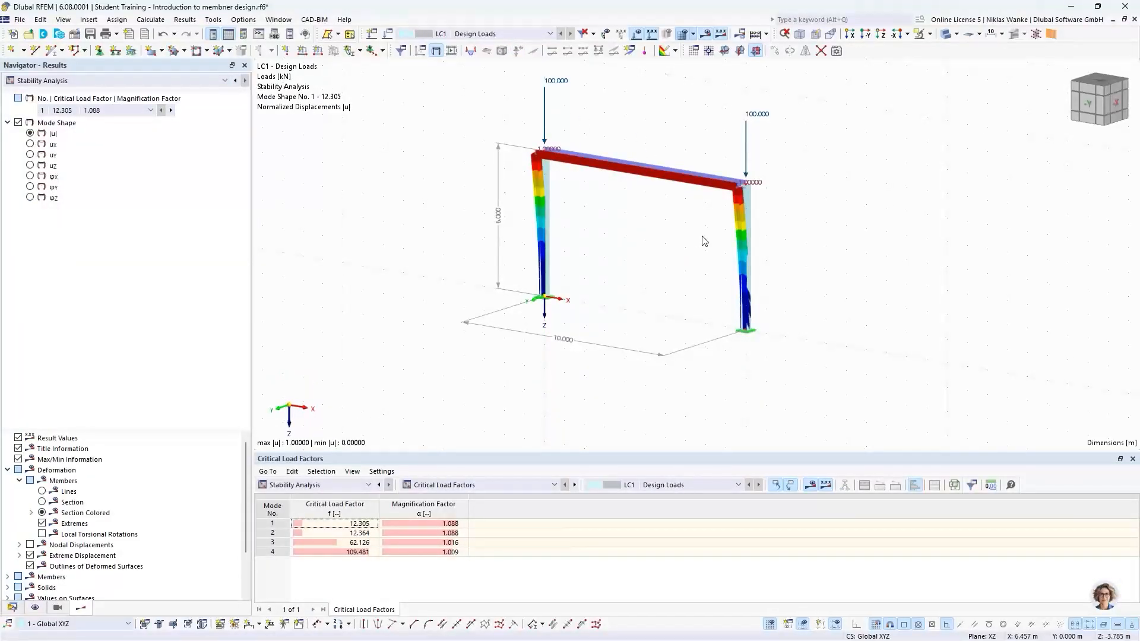
scroll(695, 236, up, 1)
middle_drag(698, 237, 723, 271)
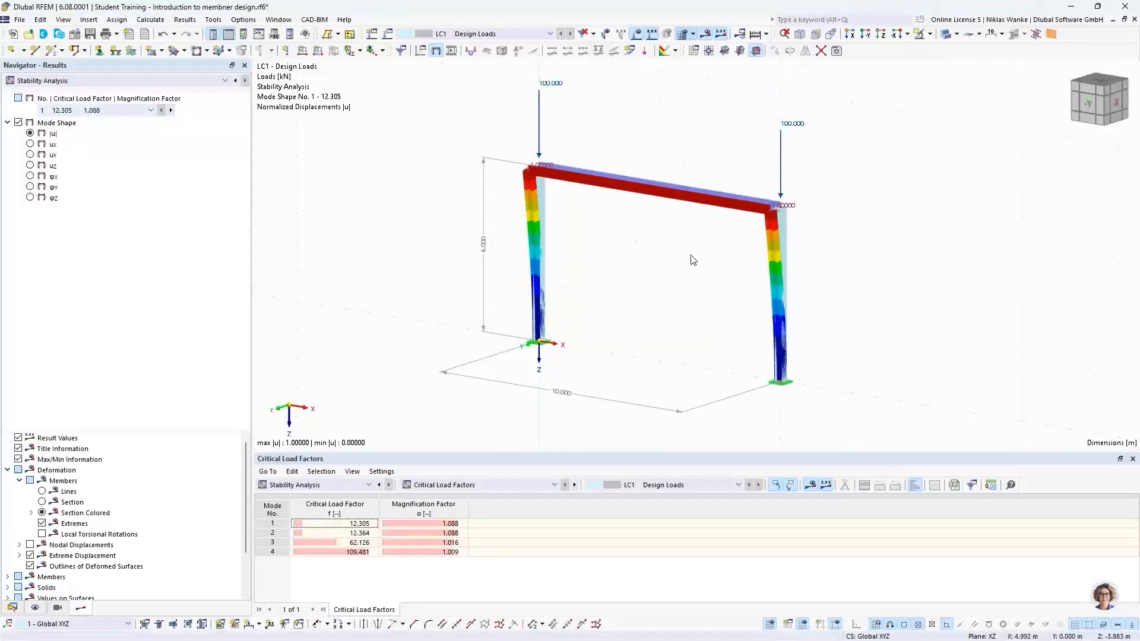
scroll(715, 231, up, 1)
middle_drag(715, 231, 699, 297)
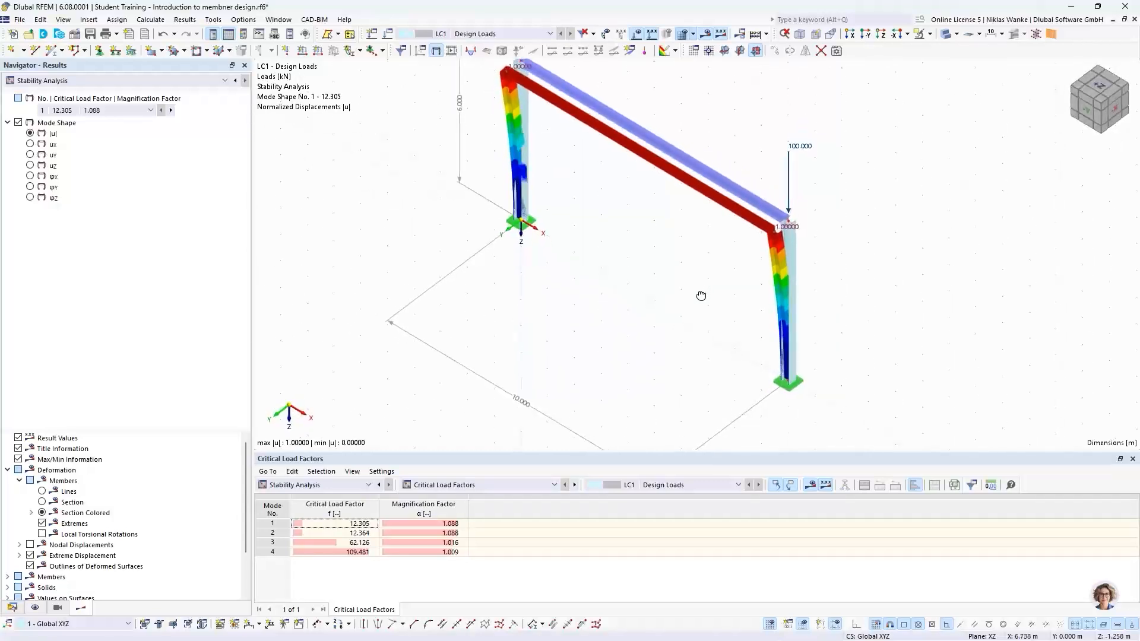
scroll(776, 229, up, 5)
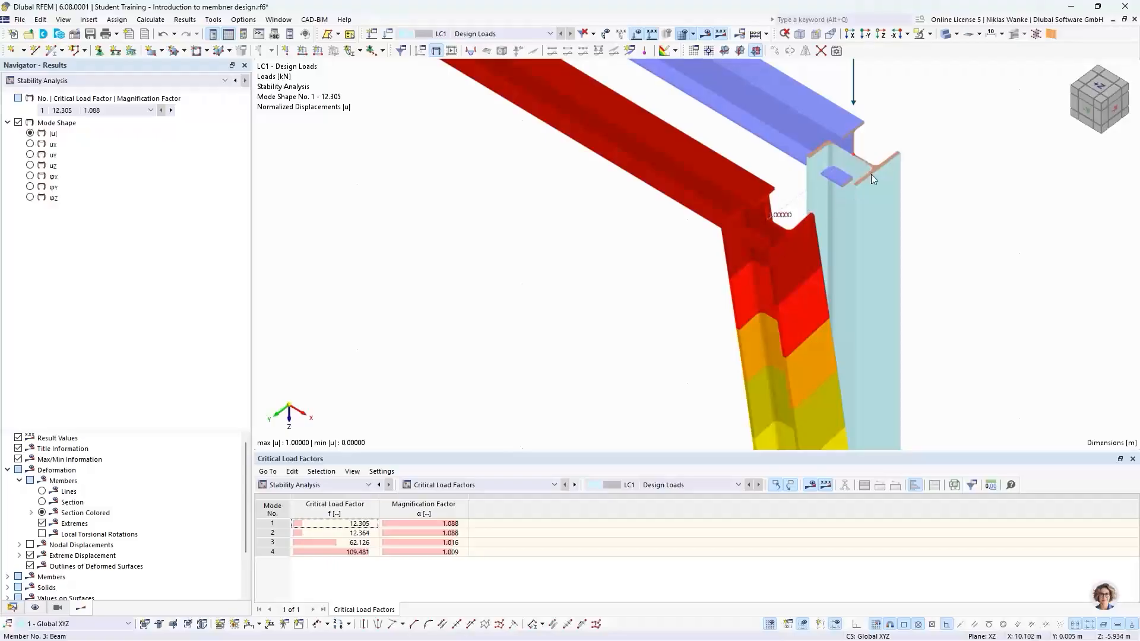
scroll(739, 224, down, 5)
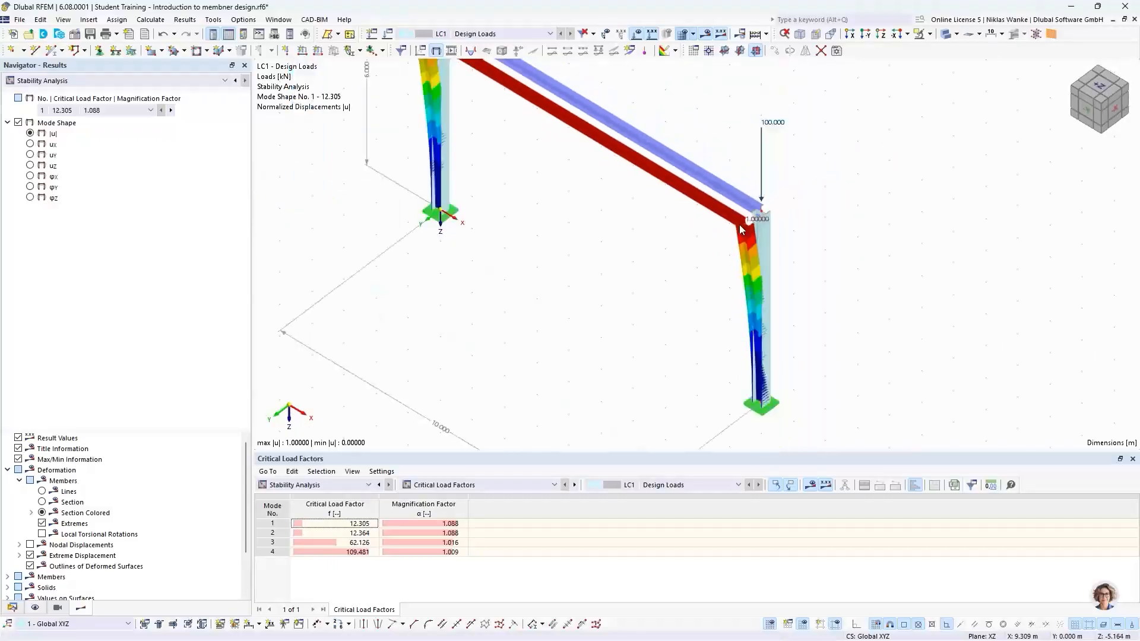
ctrl+middle_drag(679, 280, 706, 260)
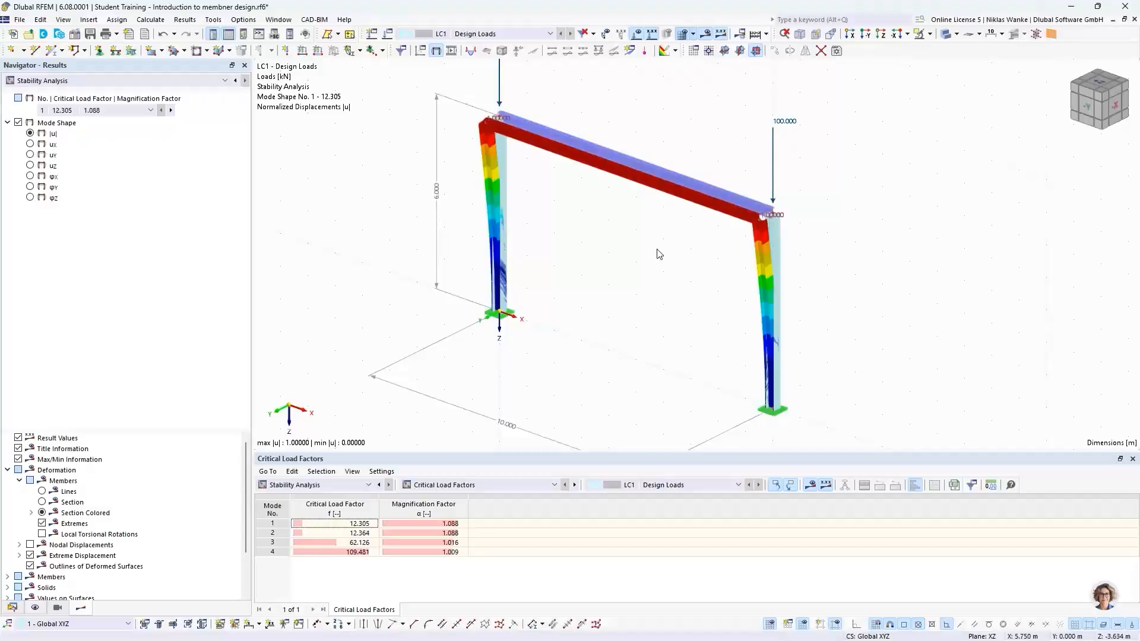
ctrl+middle_drag(657, 253, 656, 308)
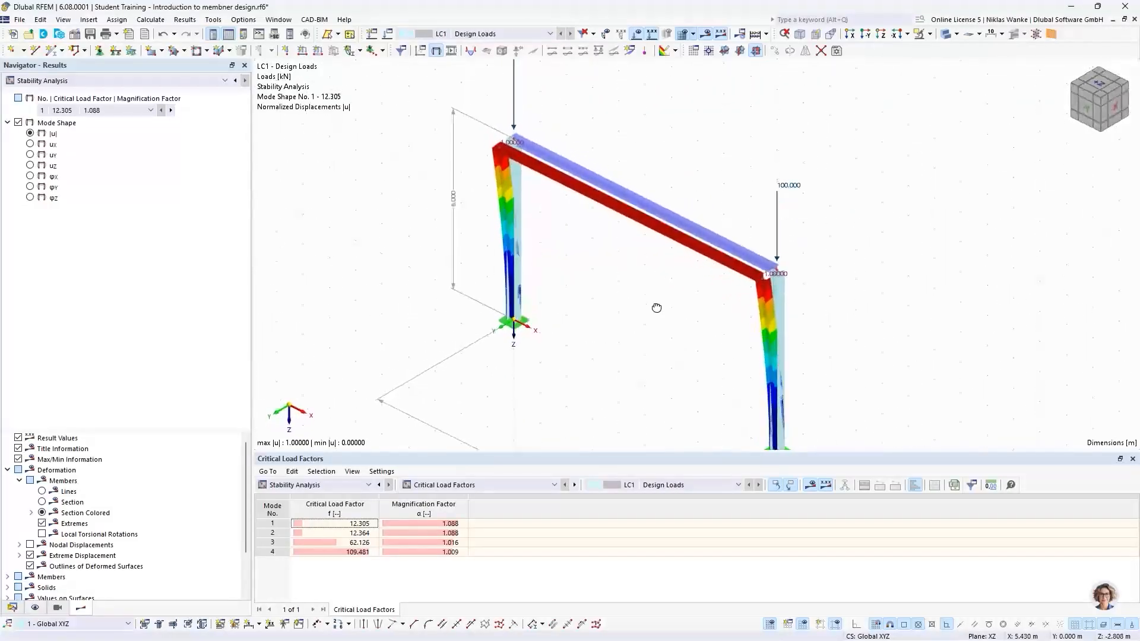
Switch the results table to effective lengths and critical loads by member and highlight the first column's mode 1 factors.
click(469, 485)
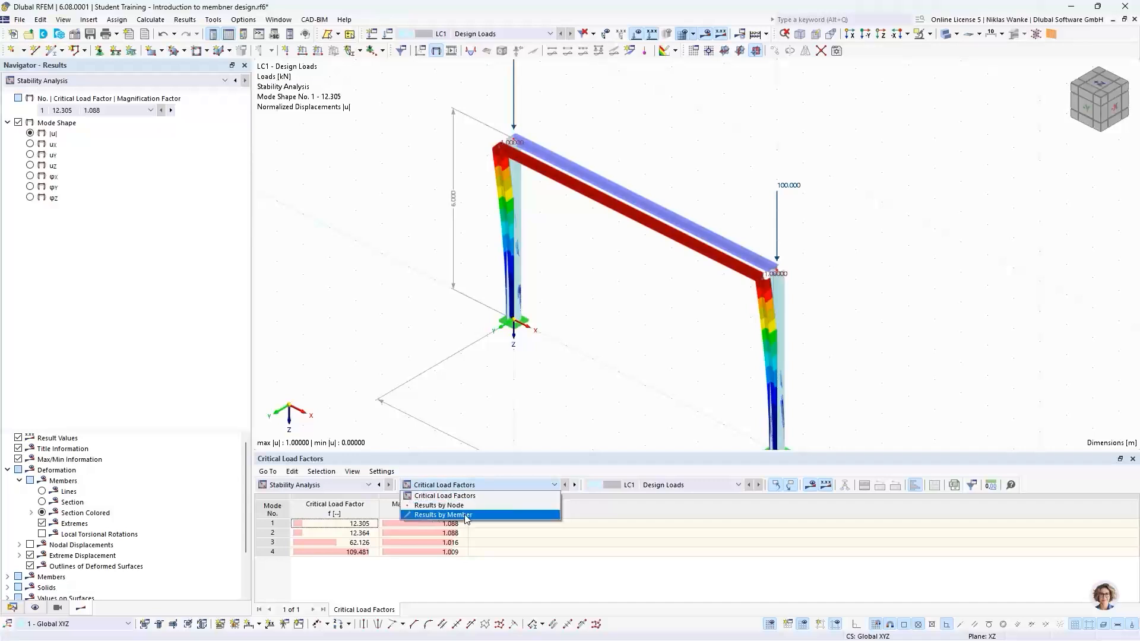
click(472, 503)
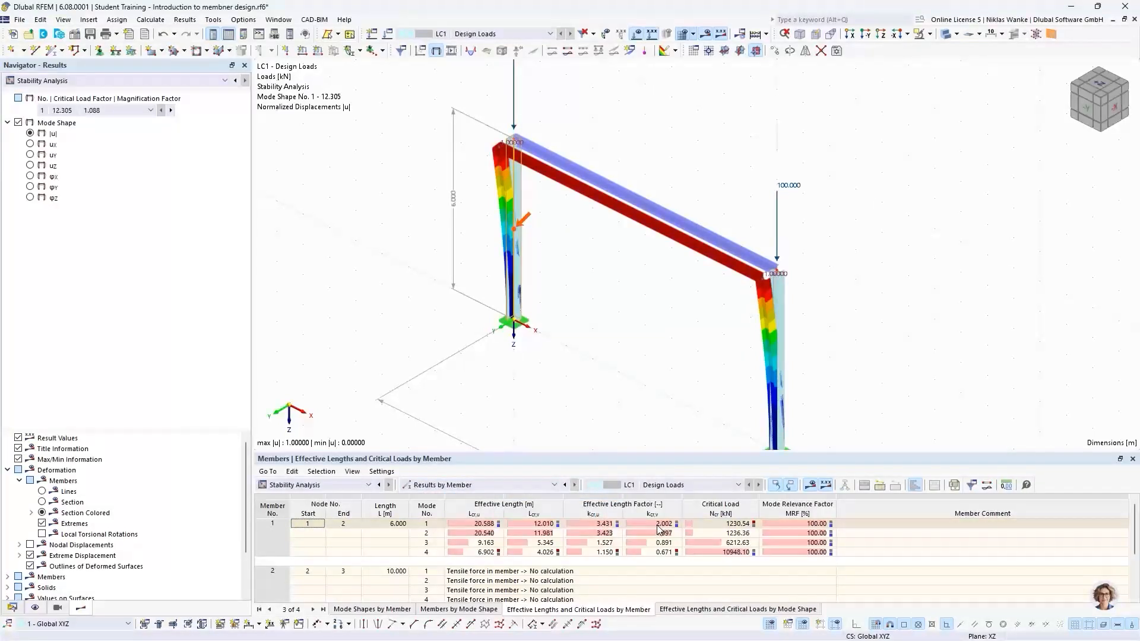
click(428, 524)
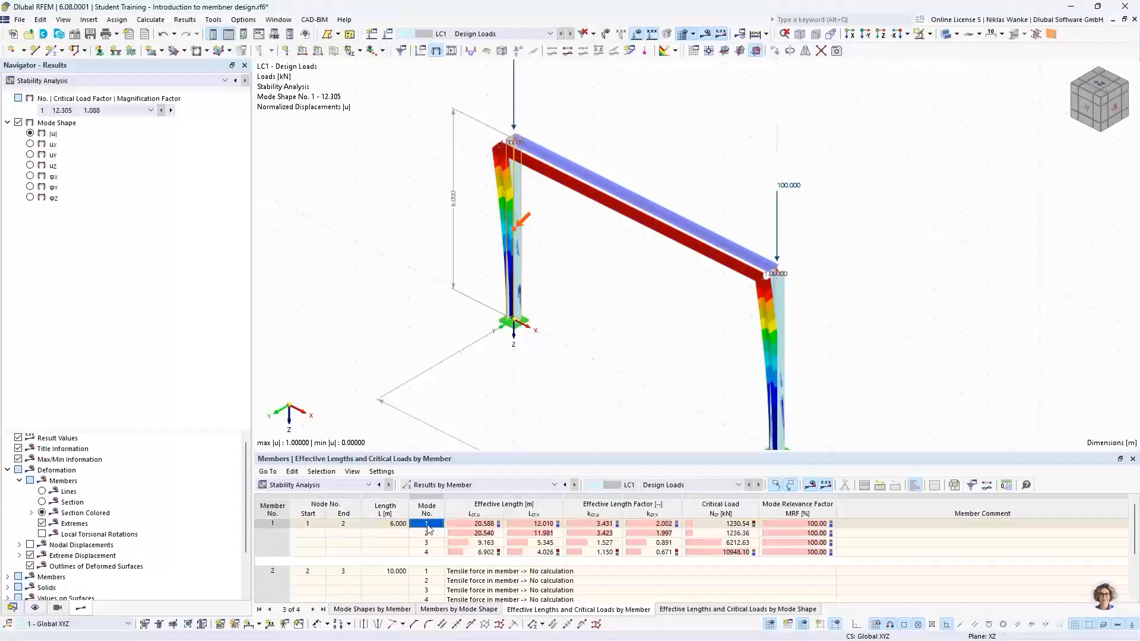
click(665, 524)
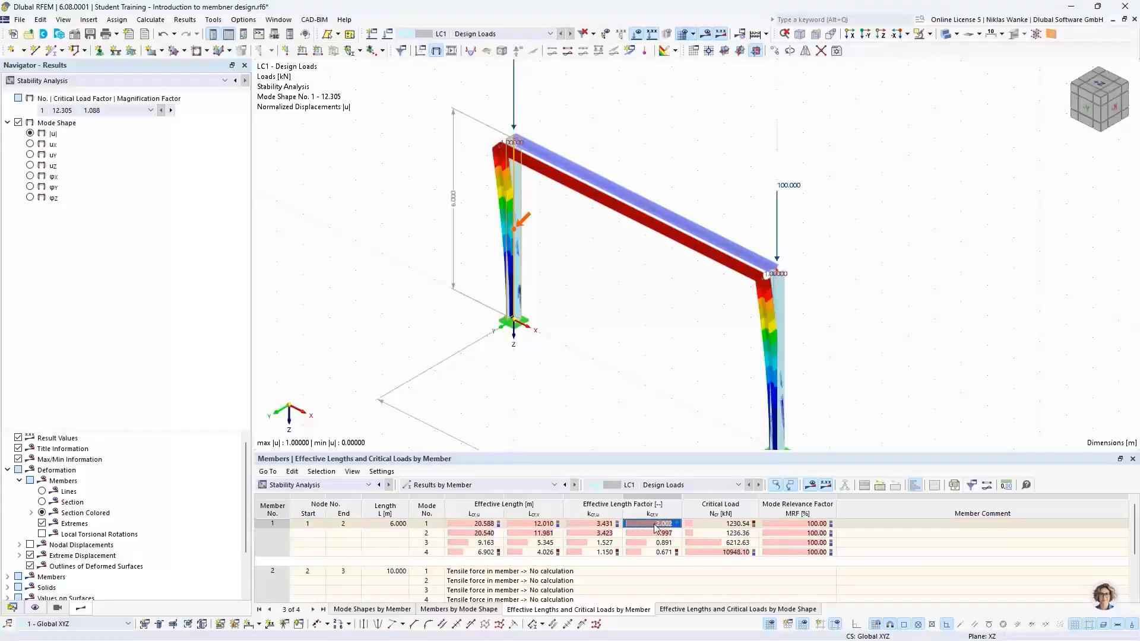
Scroll through the member table to compare the effective length factors of both columns and the beam.
scroll(697, 545, down, 1)
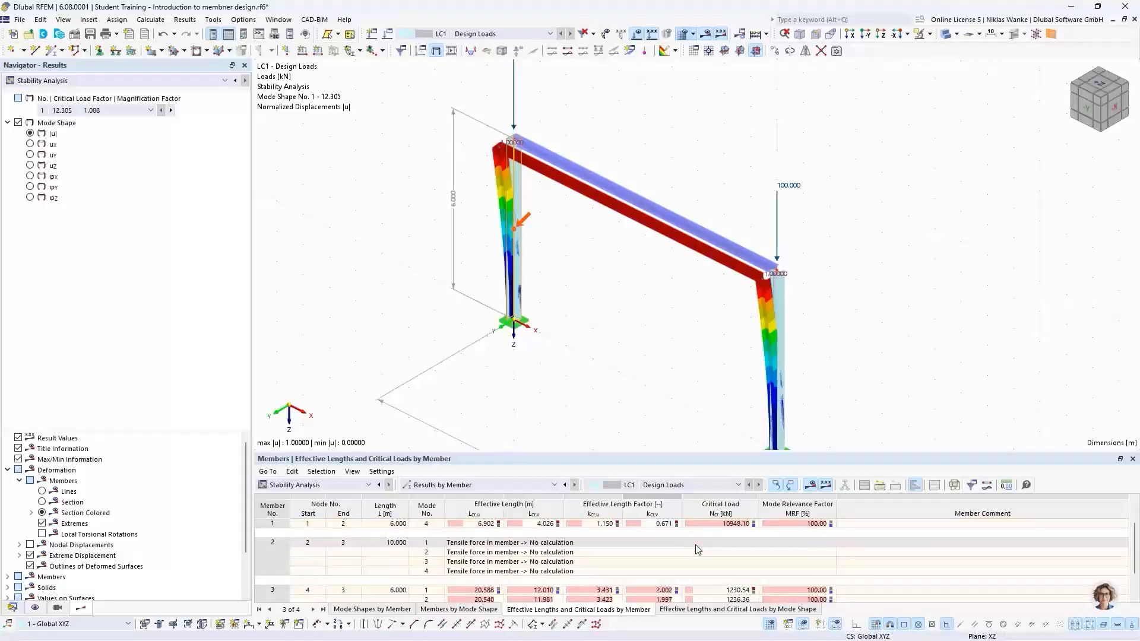
scroll(697, 549, up, 1)
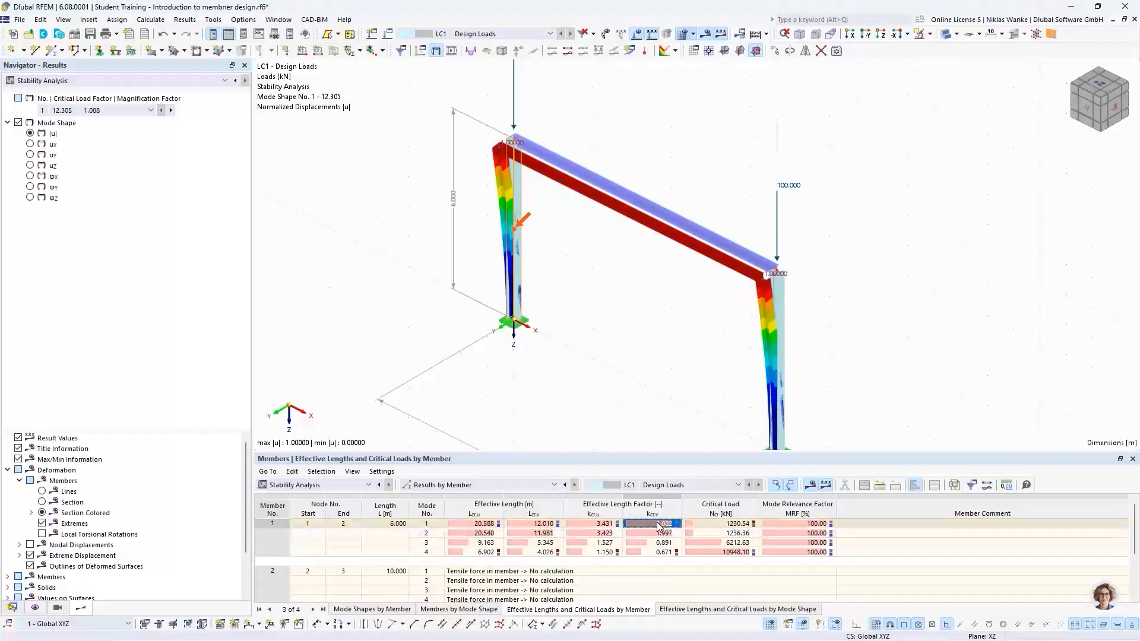
scroll(652, 534, down, 2)
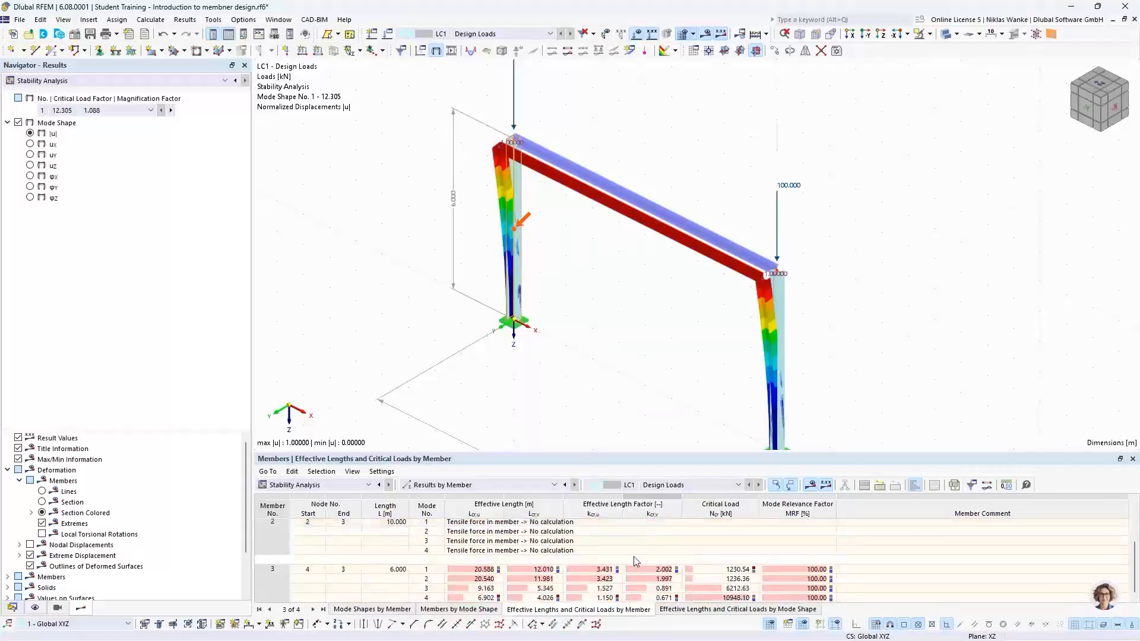
click(646, 569)
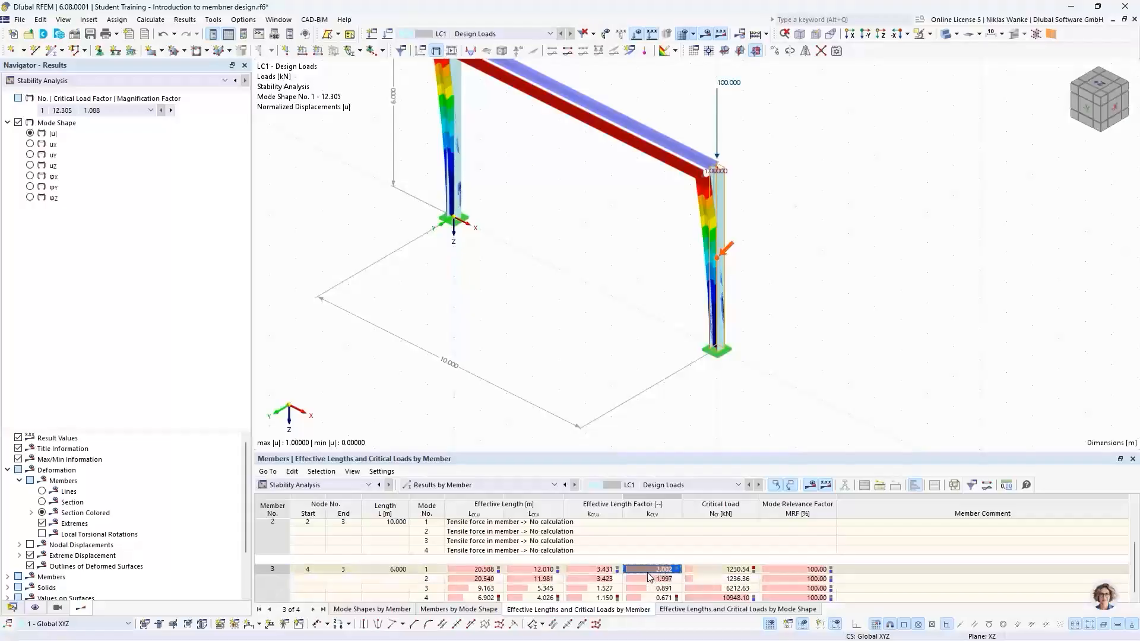
scroll(652, 561, up, 1)
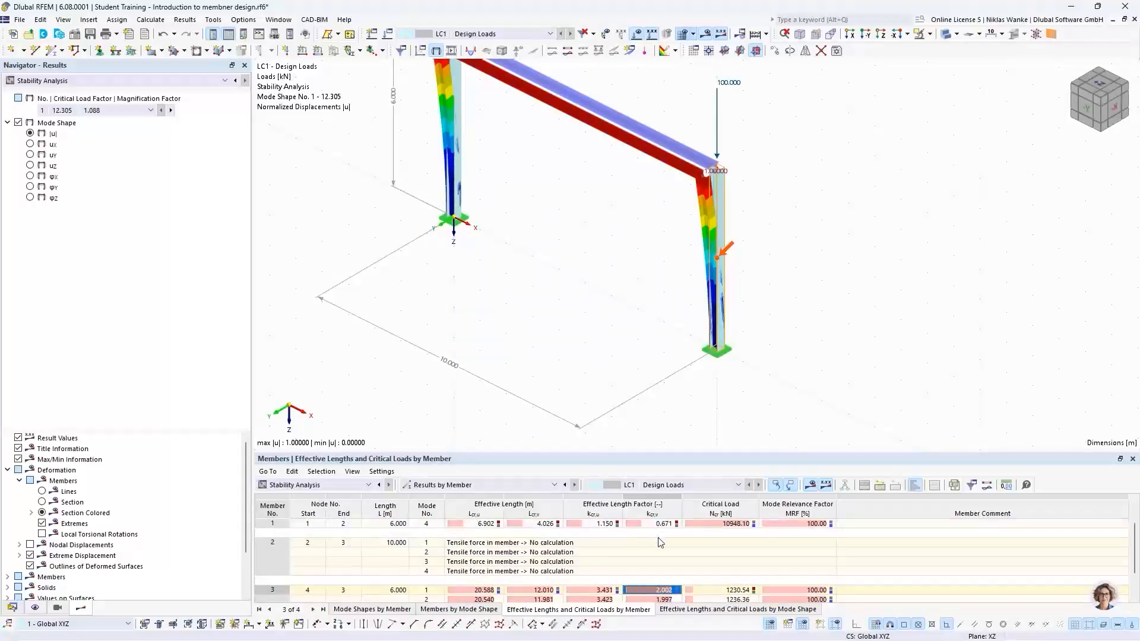
scroll(659, 537, up, 1)
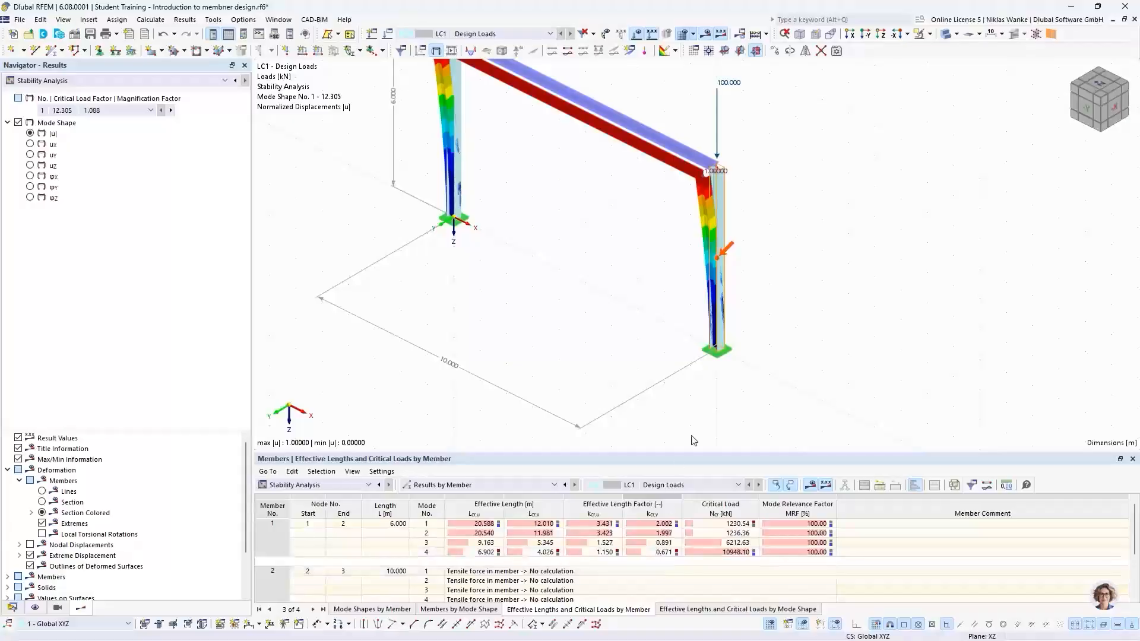
Switch the results table back to critical load factors.
middle_drag(530, 239, 572, 332)
ctrl+middle_drag(573, 332, 570, 293)
click(337, 487)
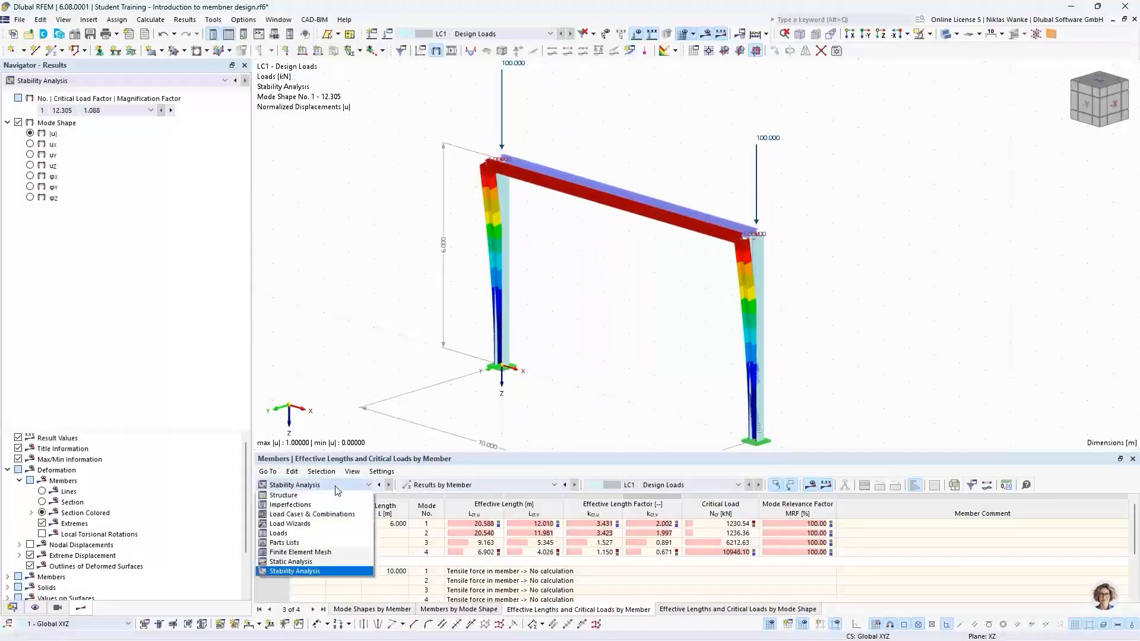
click(337, 487)
click(436, 487)
click(442, 495)
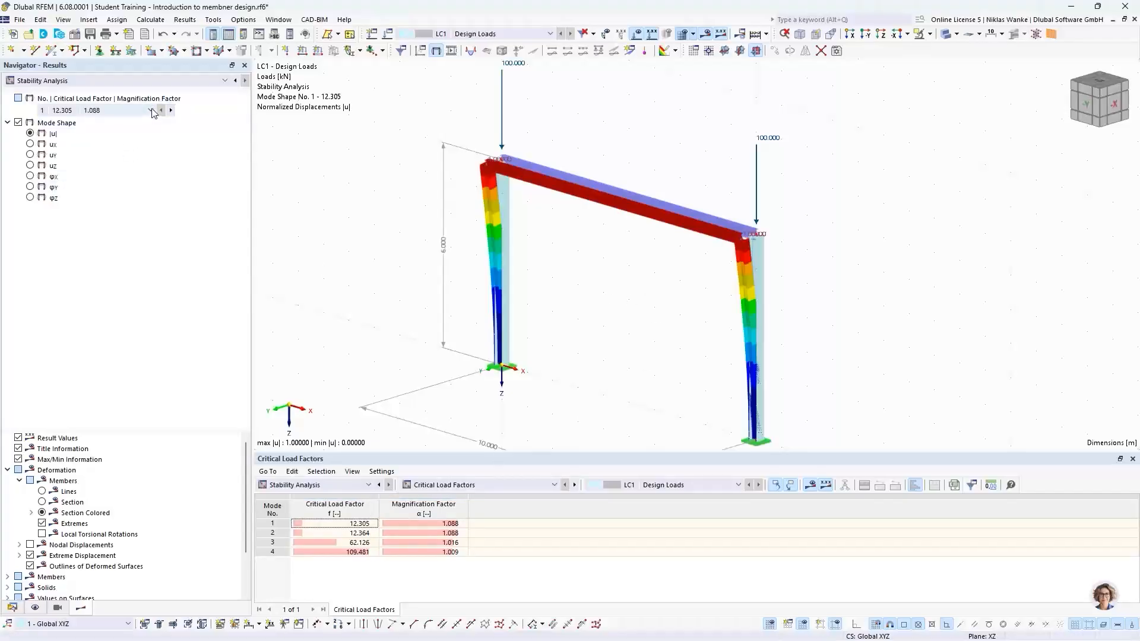
Display stability mode shape 2 and examine its deformation from several angles.
click(171, 111)
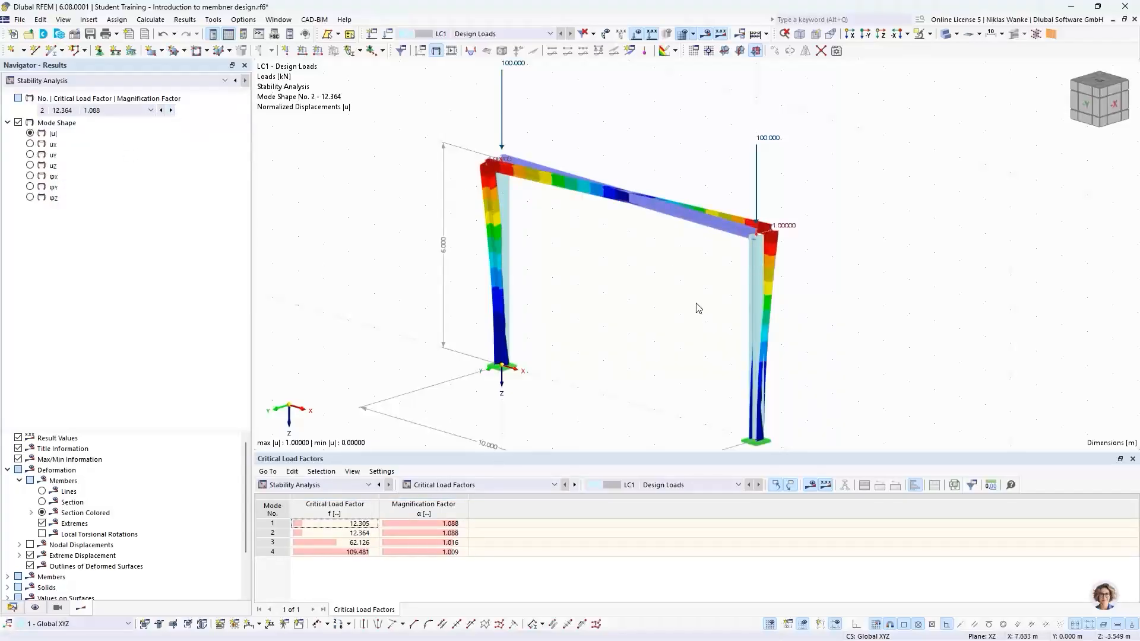
ctrl+middle_drag(679, 311, 663, 354)
scroll(766, 278, up, 6)
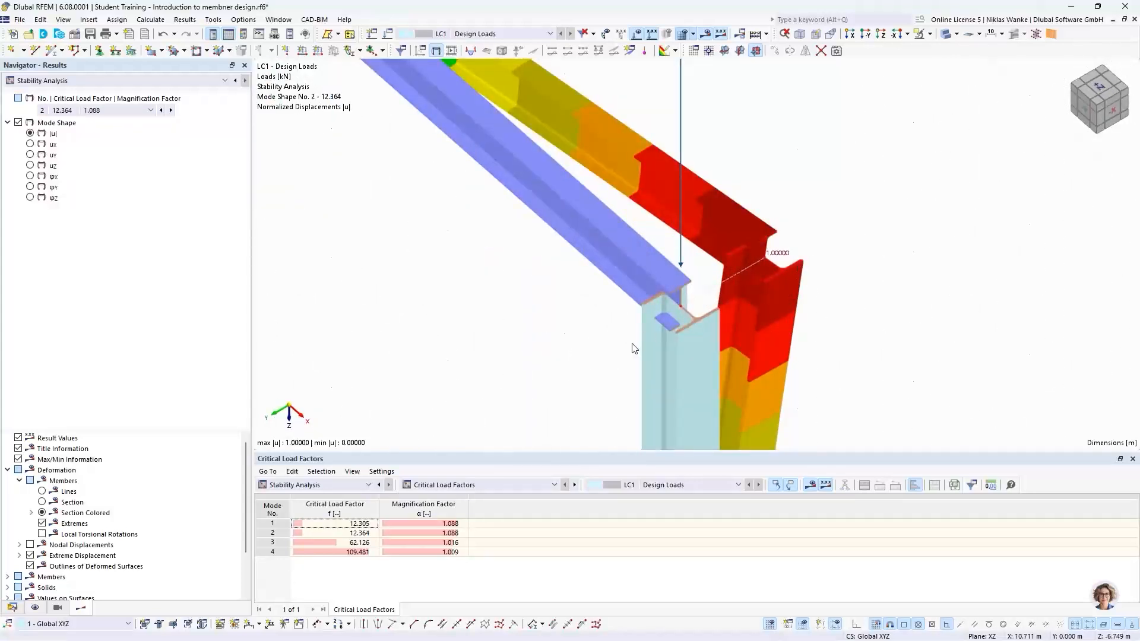
scroll(725, 305, down, 6)
ctrl+middle_drag(724, 305, 688, 338)
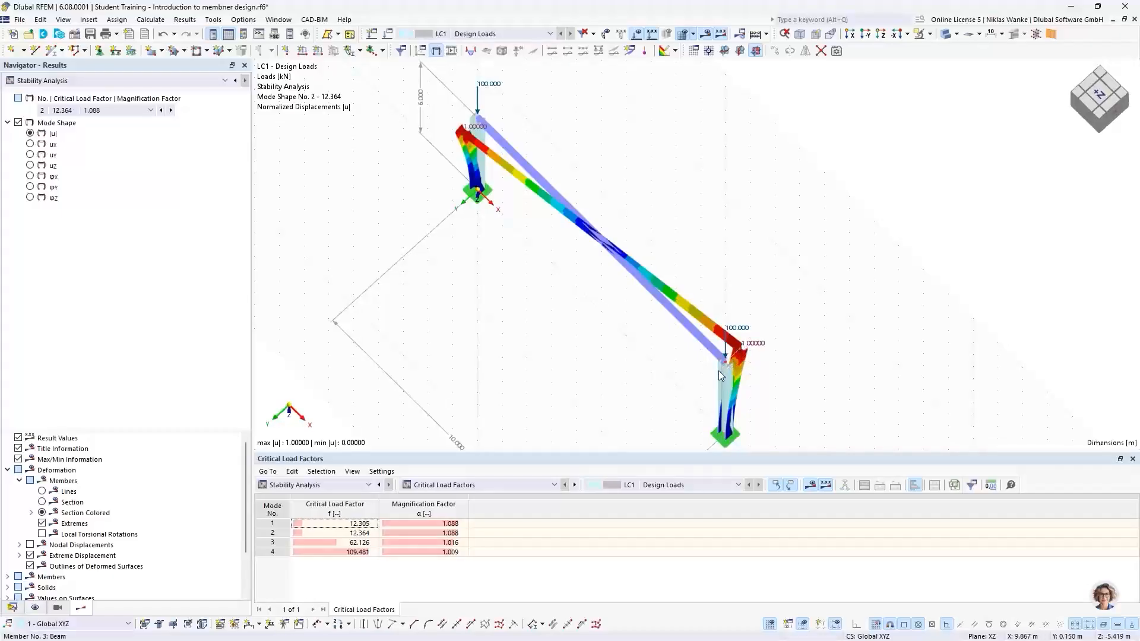
ctrl+middle_drag(700, 377, 705, 366)
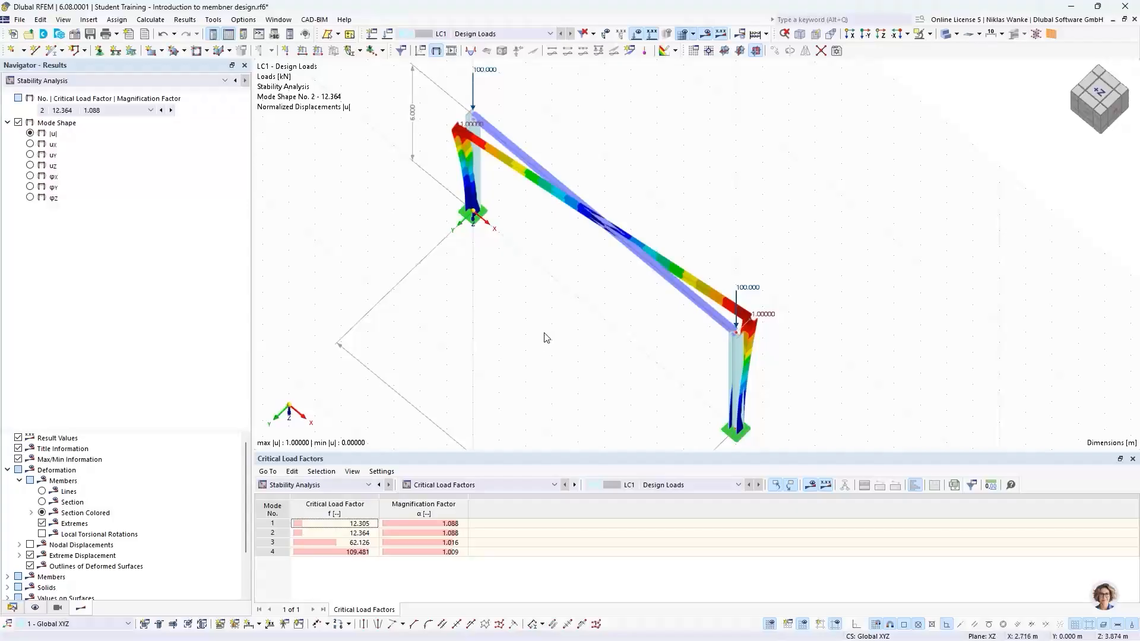
Display mode shape 3 and inspect its deformation up close at the column-beam connection and in front view.
click(171, 109)
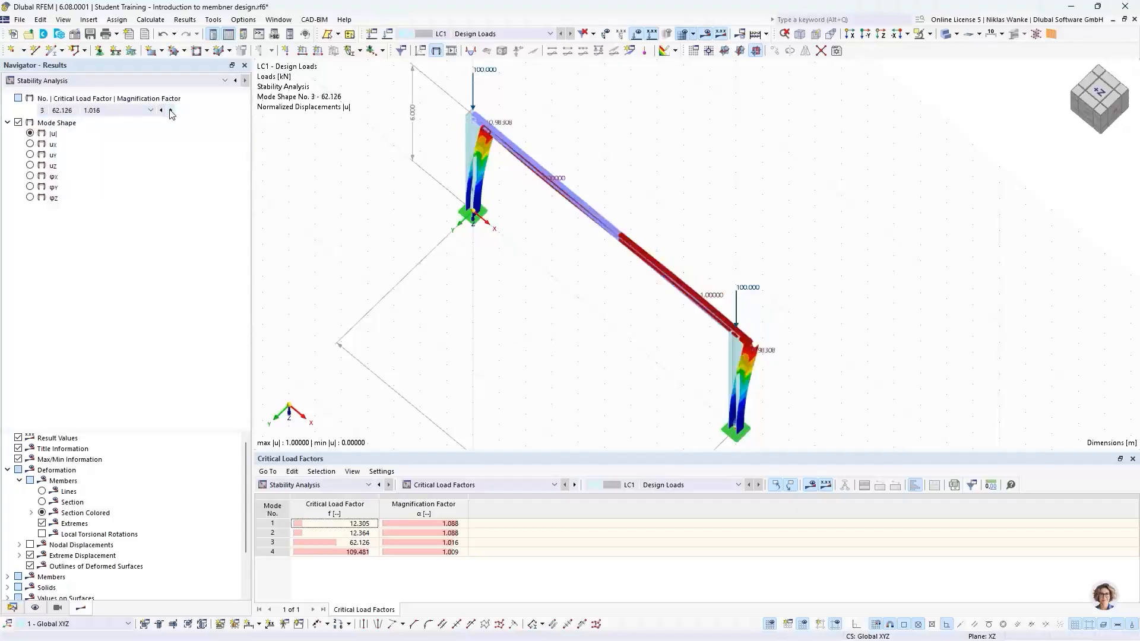
ctrl+middle_drag(578, 364, 671, 249)
middle_drag(594, 303, 641, 271)
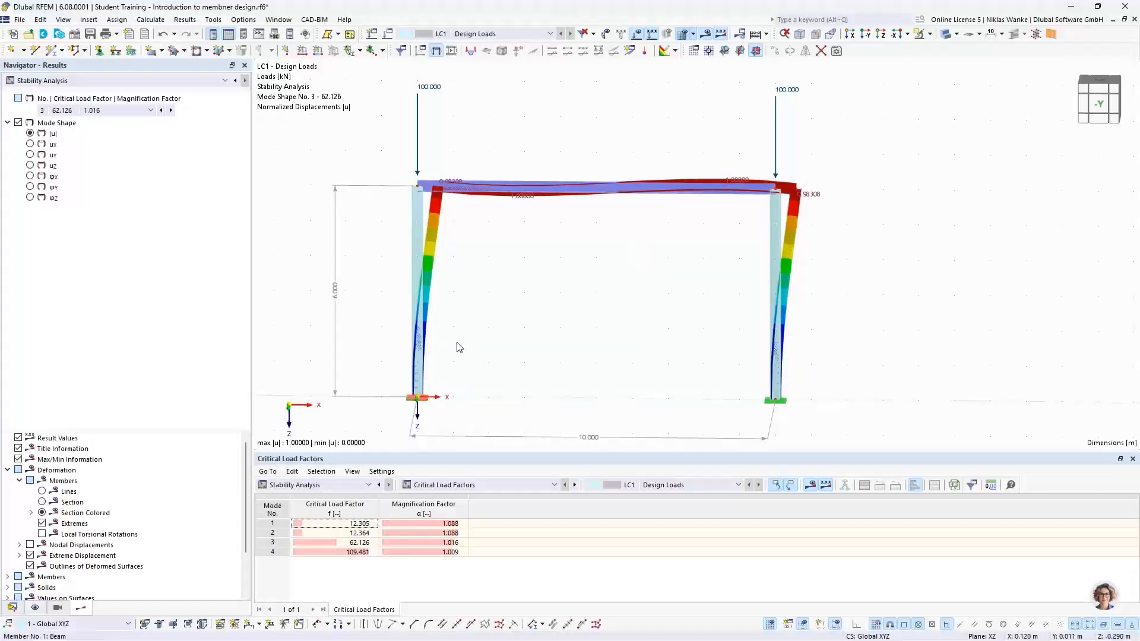
scroll(444, 207, up, 6)
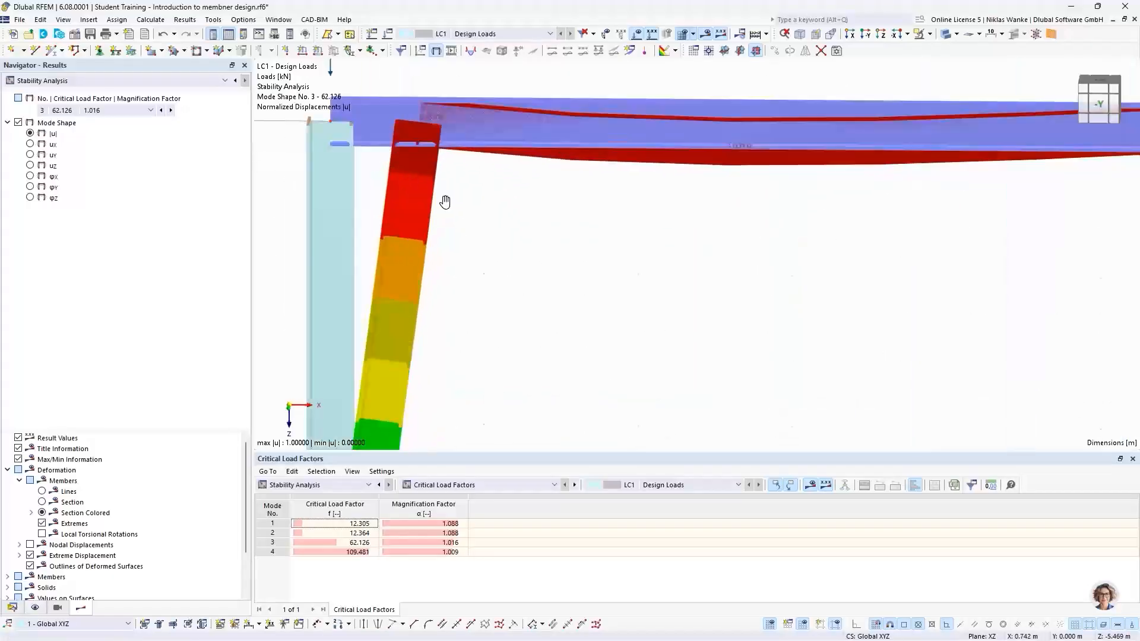
ctrl+middle_drag(445, 202, 457, 309)
scroll(484, 189, down, 2)
middle_drag(483, 189, 487, 329)
scroll(444, 260, up, 4)
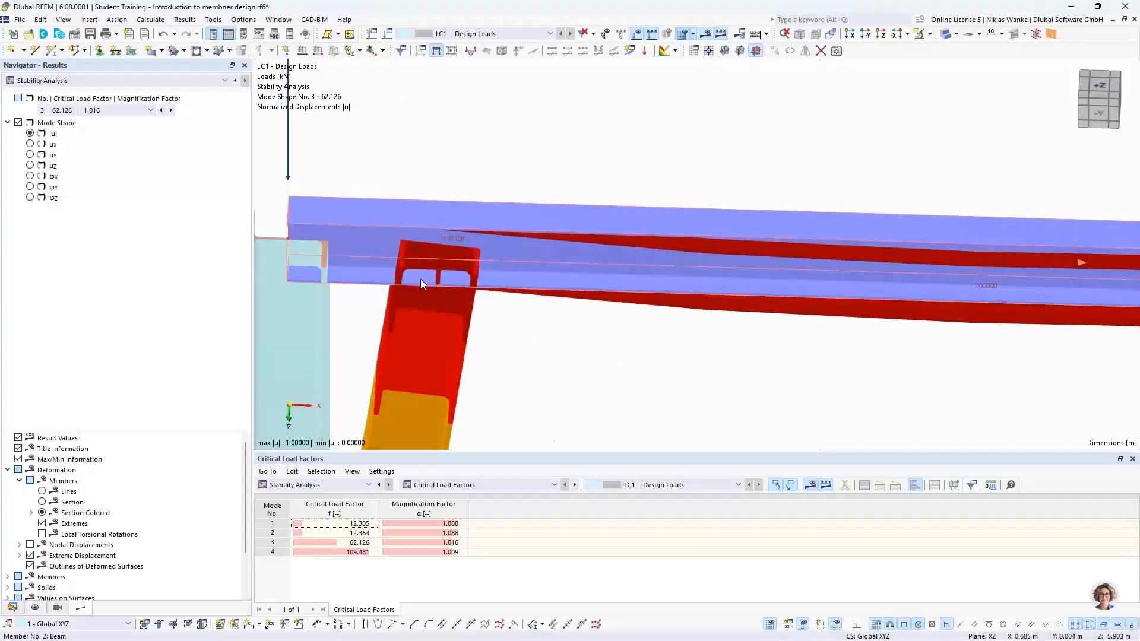
scroll(419, 262, down, 6)
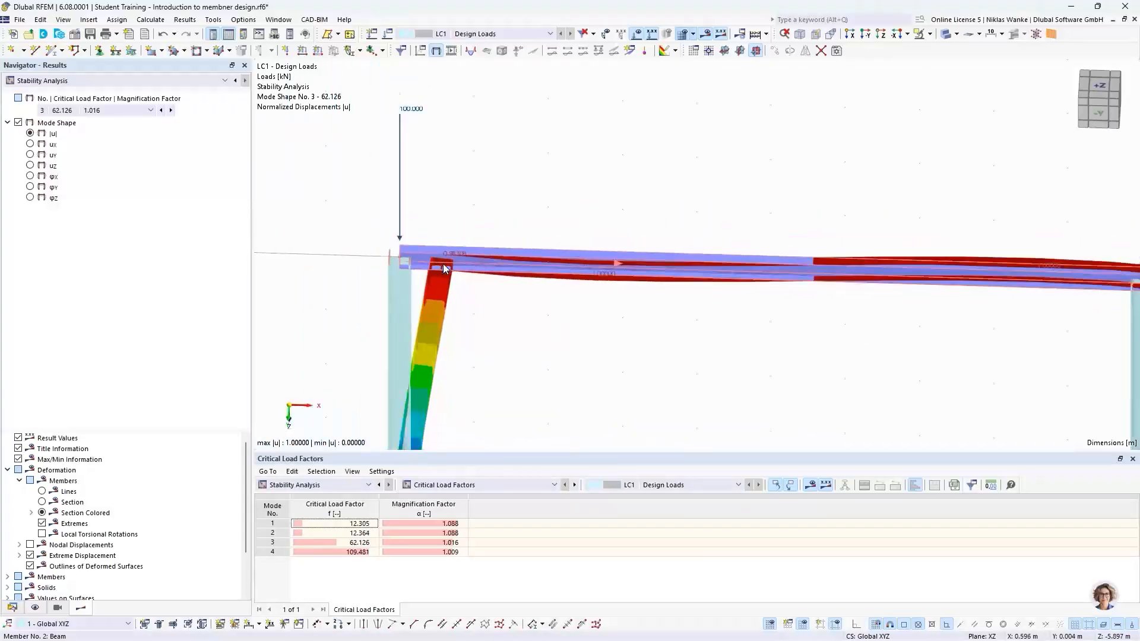
ctrl+middle_drag(440, 260, 438, 198)
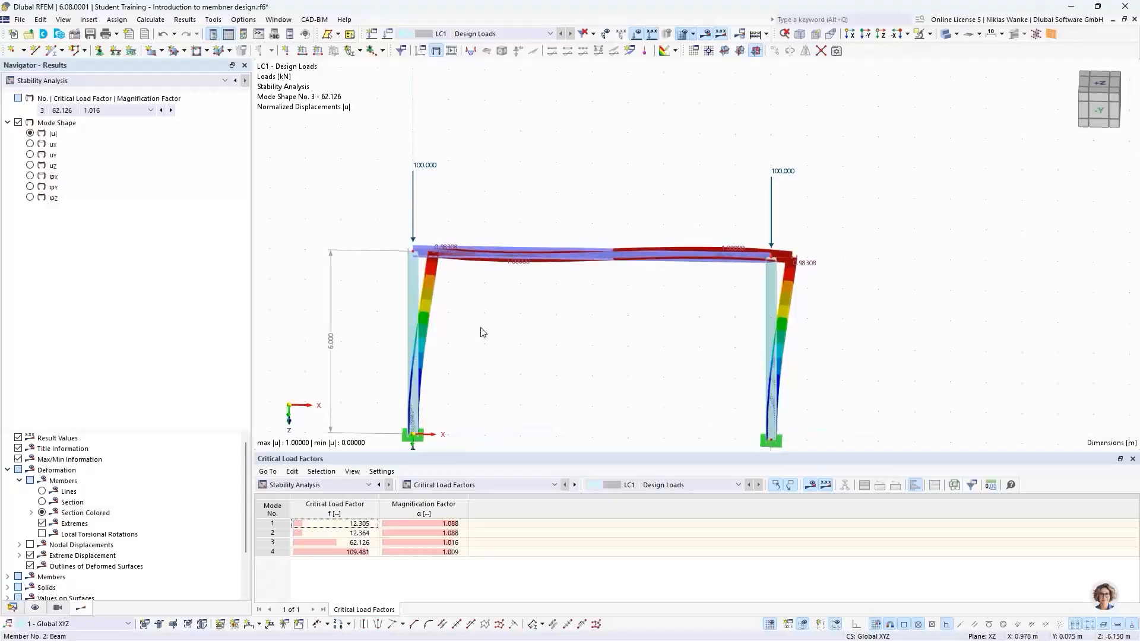
middle_drag(481, 335, 491, 175)
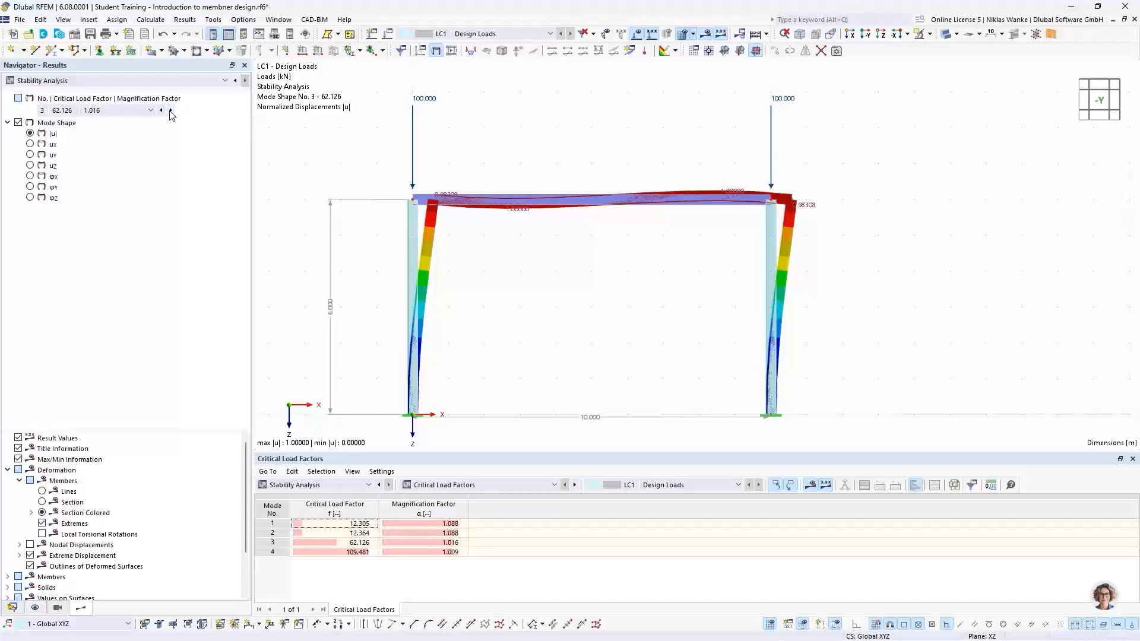
Select mode 3 in the critical load factors table, then switch the table to effective lengths by member.
click(350, 543)
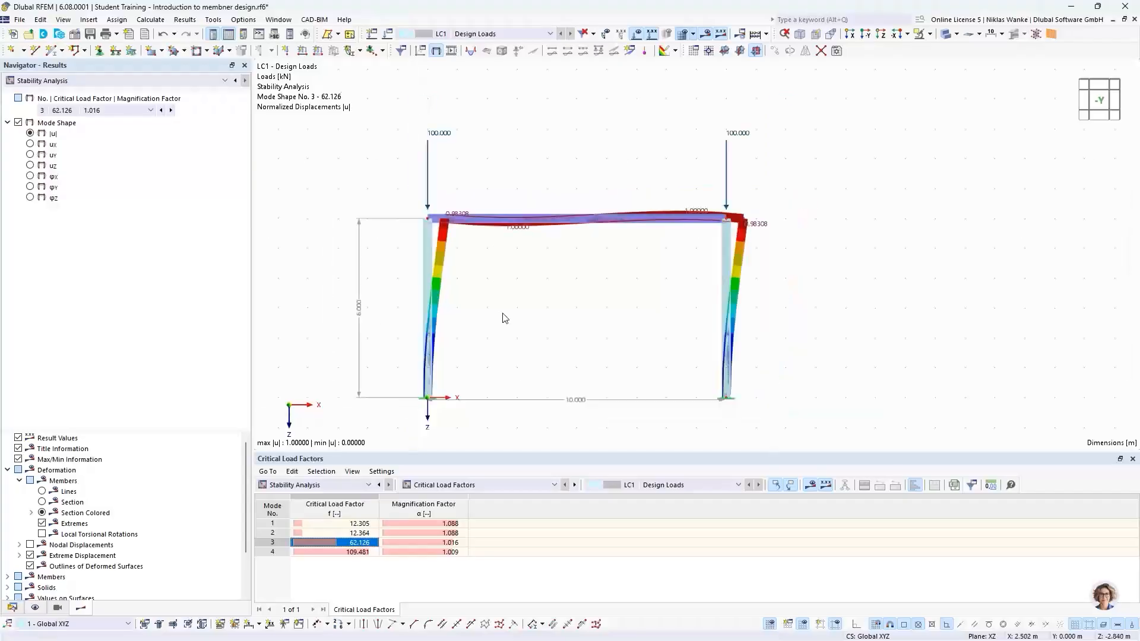
mouse_move(504, 318)
ctrl+middle_down()
mouse_move(534, 275)
mouse_move(506, 340)
ctrl+middle_up()
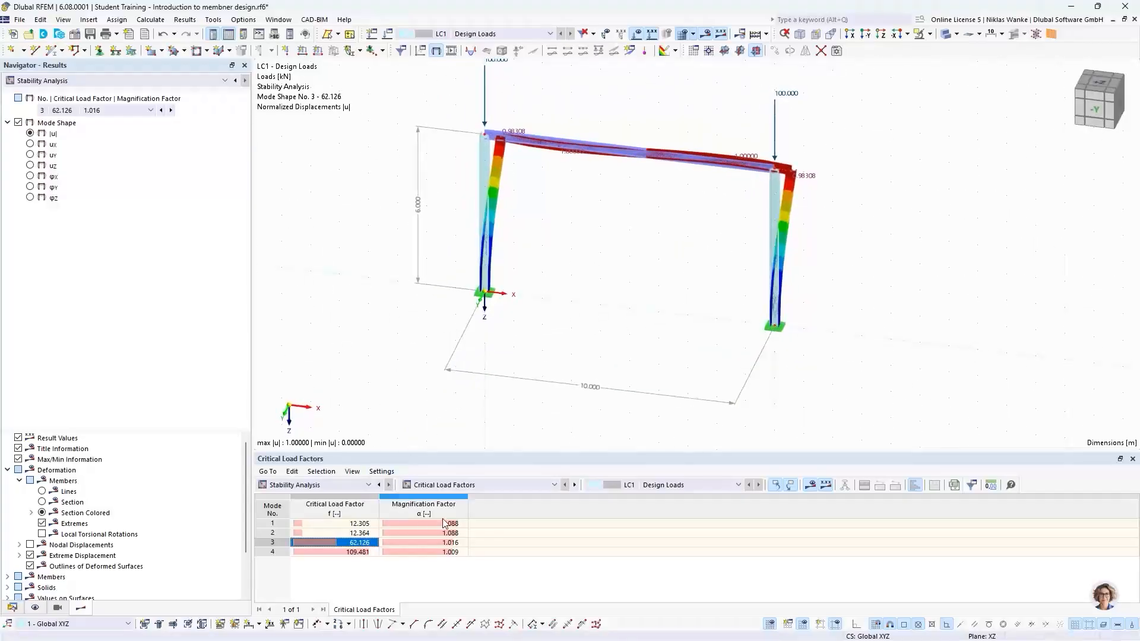
click(459, 485)
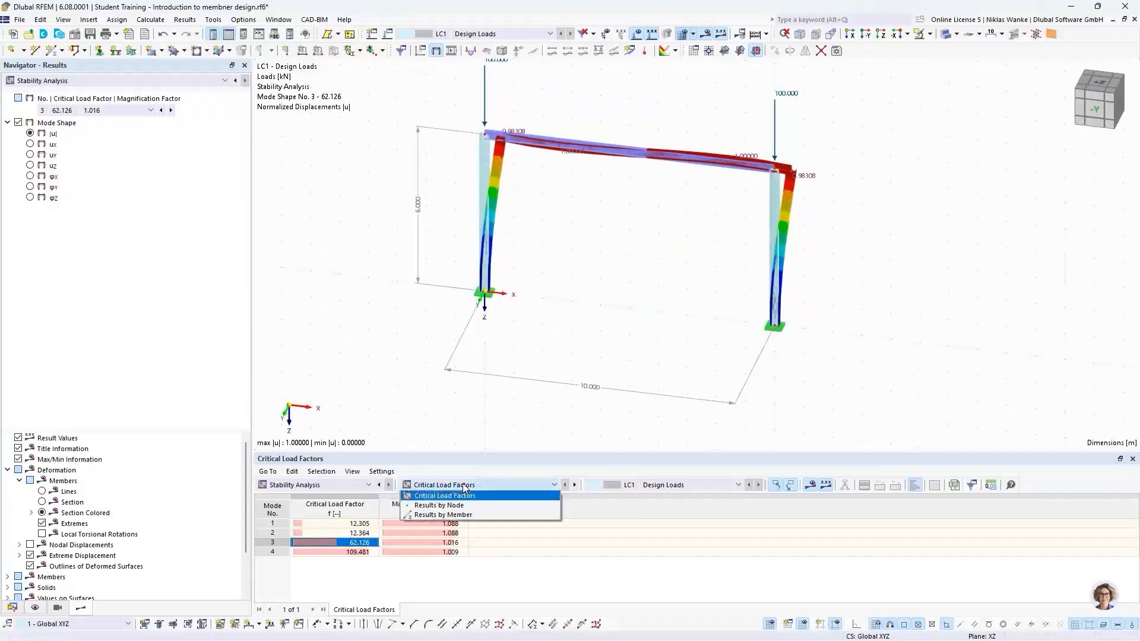
click(463, 517)
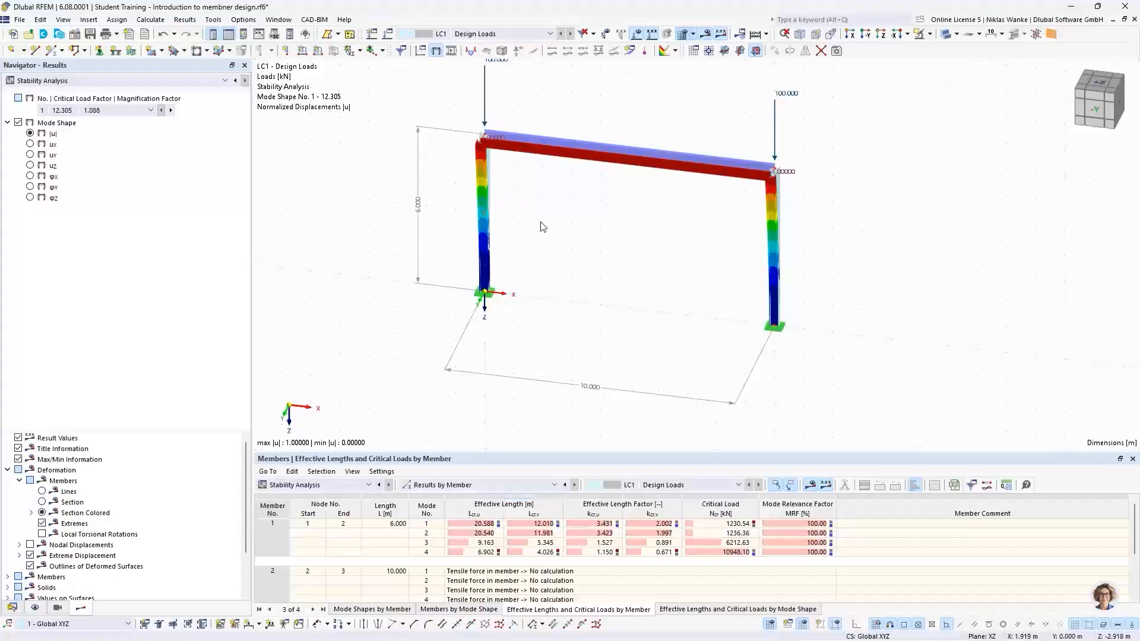
scroll(524, 206, up, 2)
middle_drag(524, 206, 524, 269)
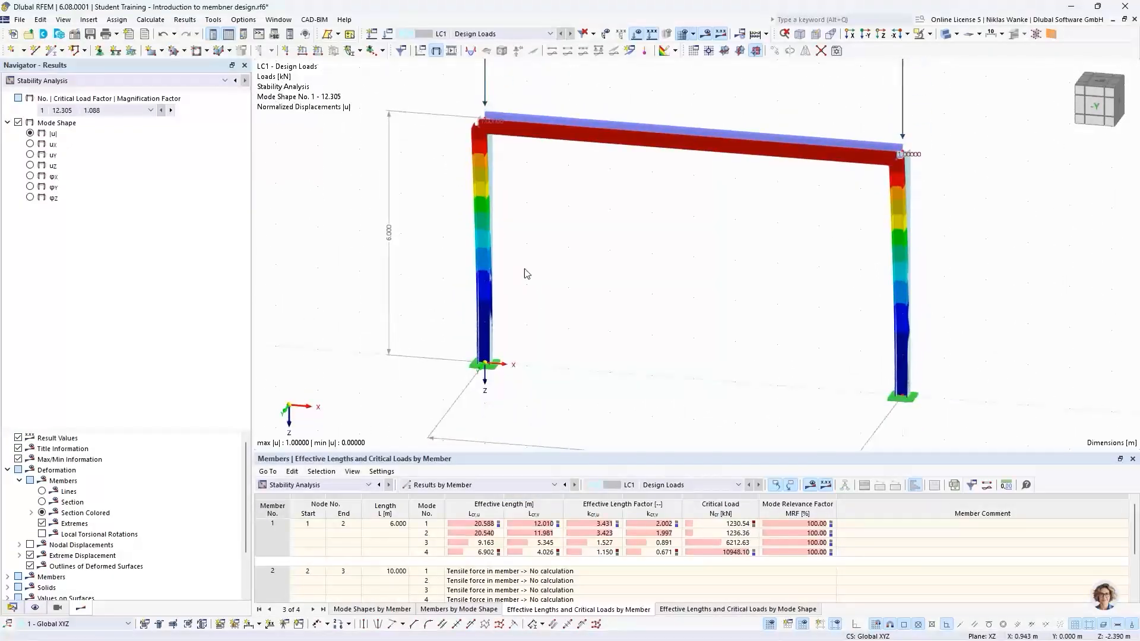
Step to mode shape 3 and highlight the first column's effective length factors for that mode.
click(171, 110)
click(171, 111)
scroll(540, 293, up, 3)
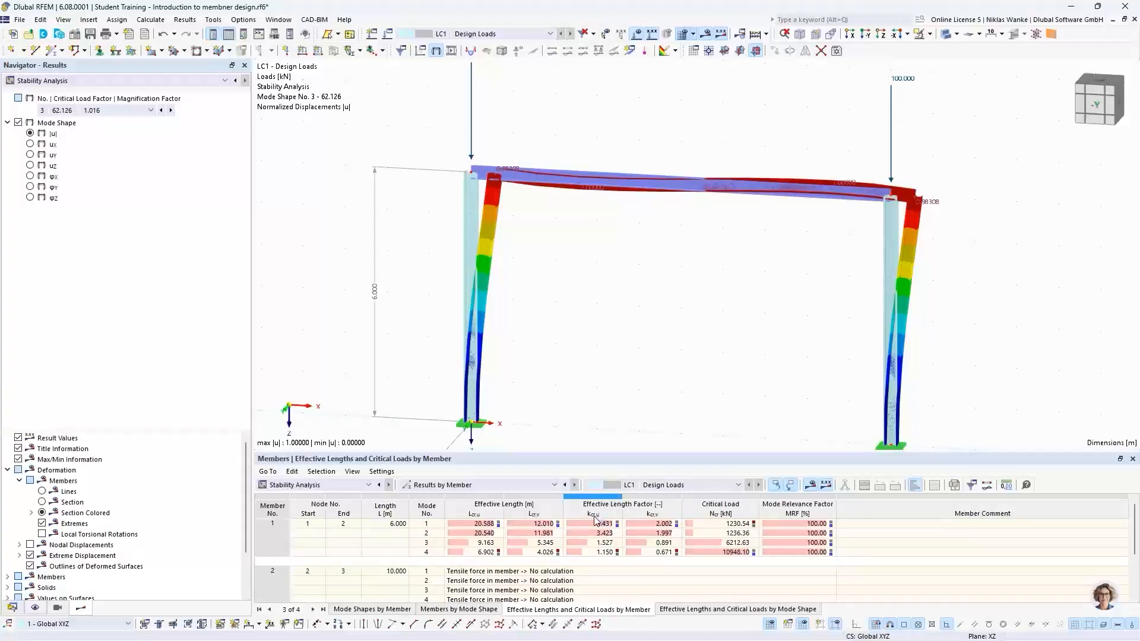
click(423, 542)
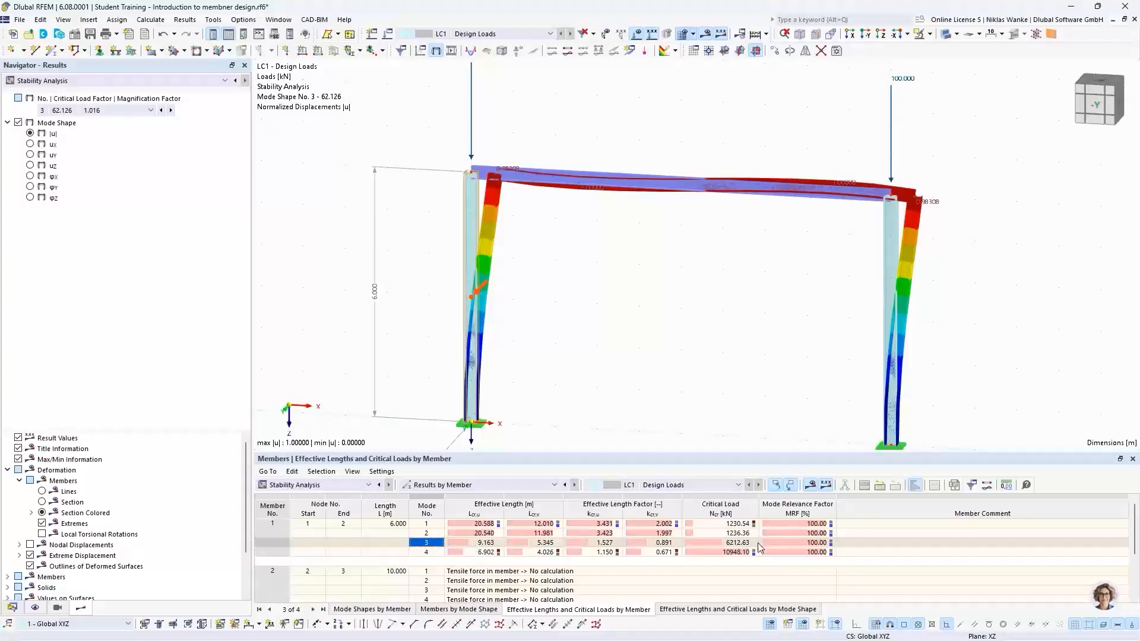
click(598, 543)
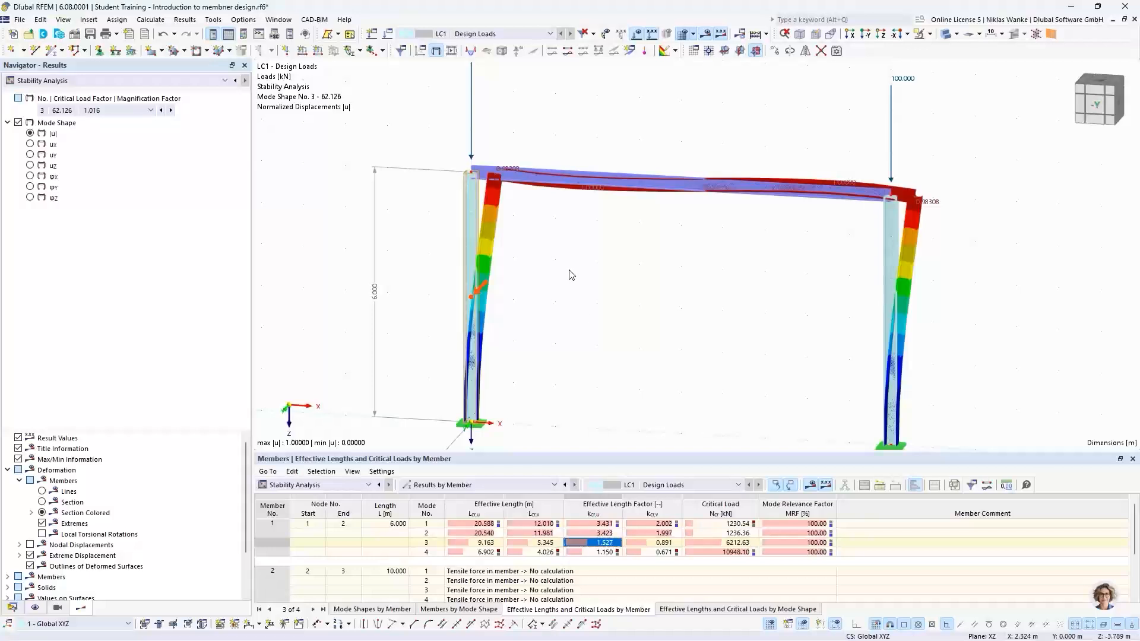
middle_drag(558, 299, 565, 275)
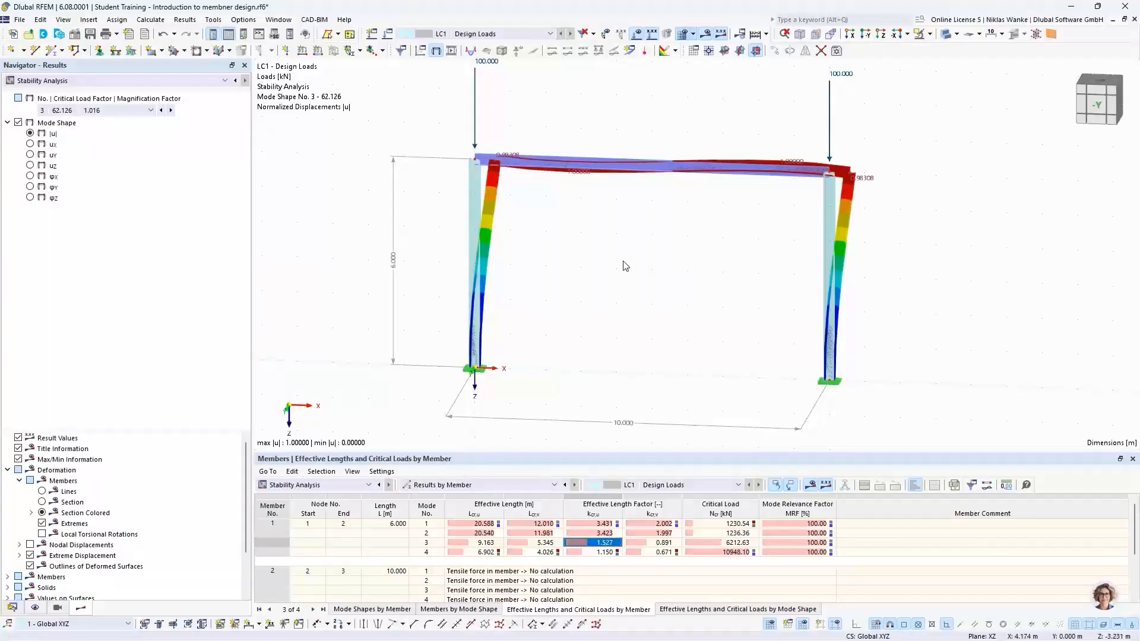
ctrl+middle_drag(626, 266, 631, 347)
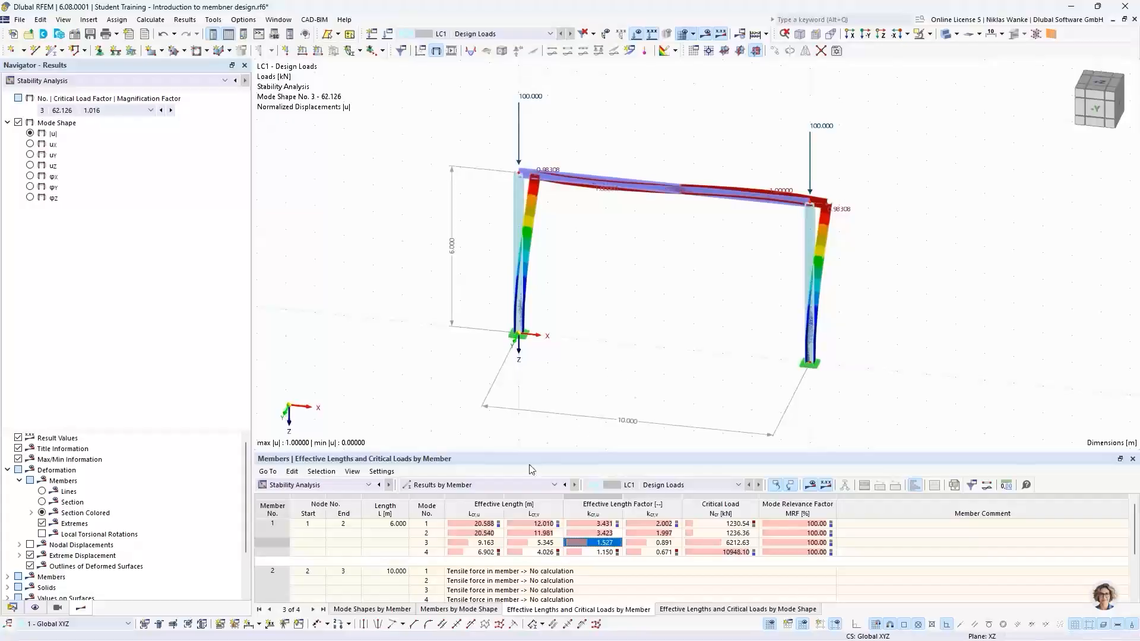
Switch the table back to critical load factors and select mode 1.
click(451, 485)
click(451, 500)
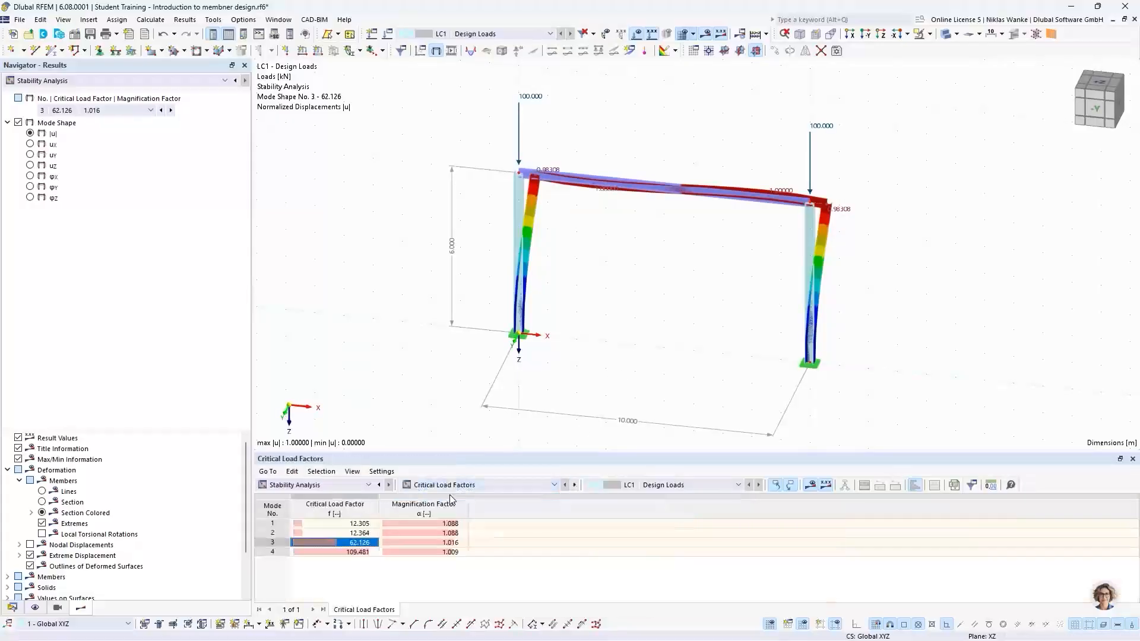
click(348, 523)
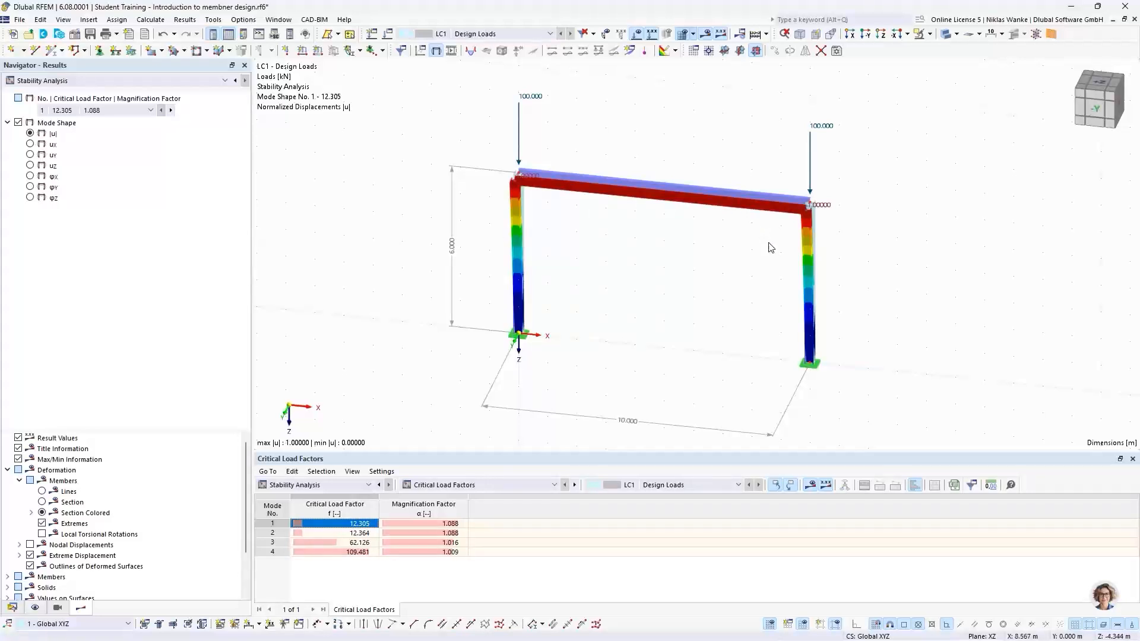
Create a new nodal support restraining only uY and assign it to the top corner nodes of the frame.
ctrl+middle_drag(772, 244, 634, 225)
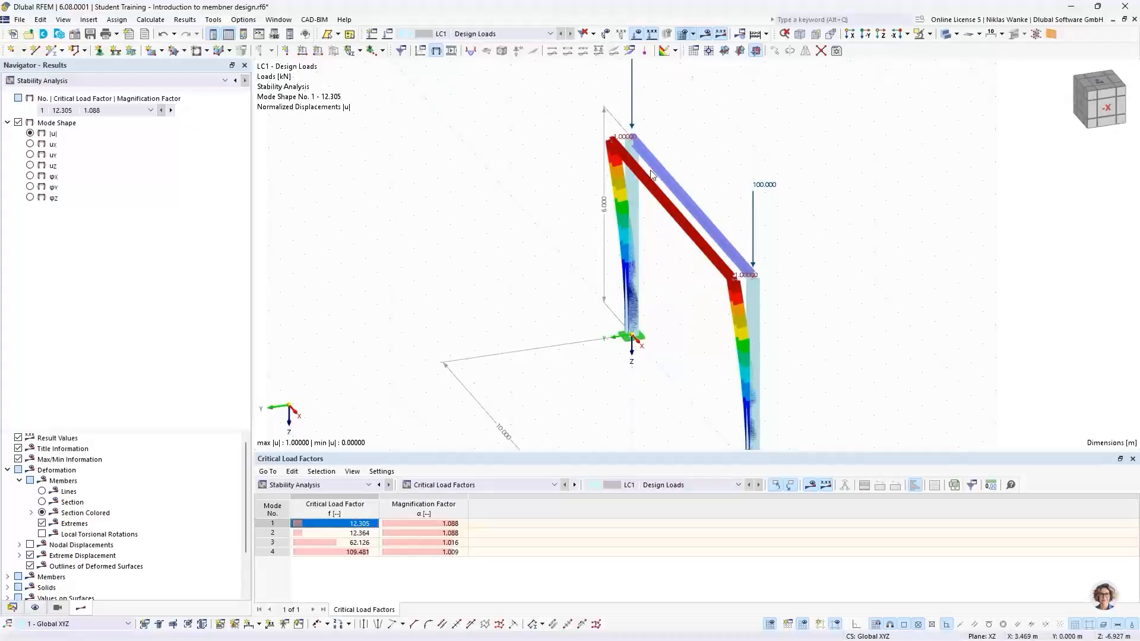
ctrl+middle_drag(653, 301, 700, 286)
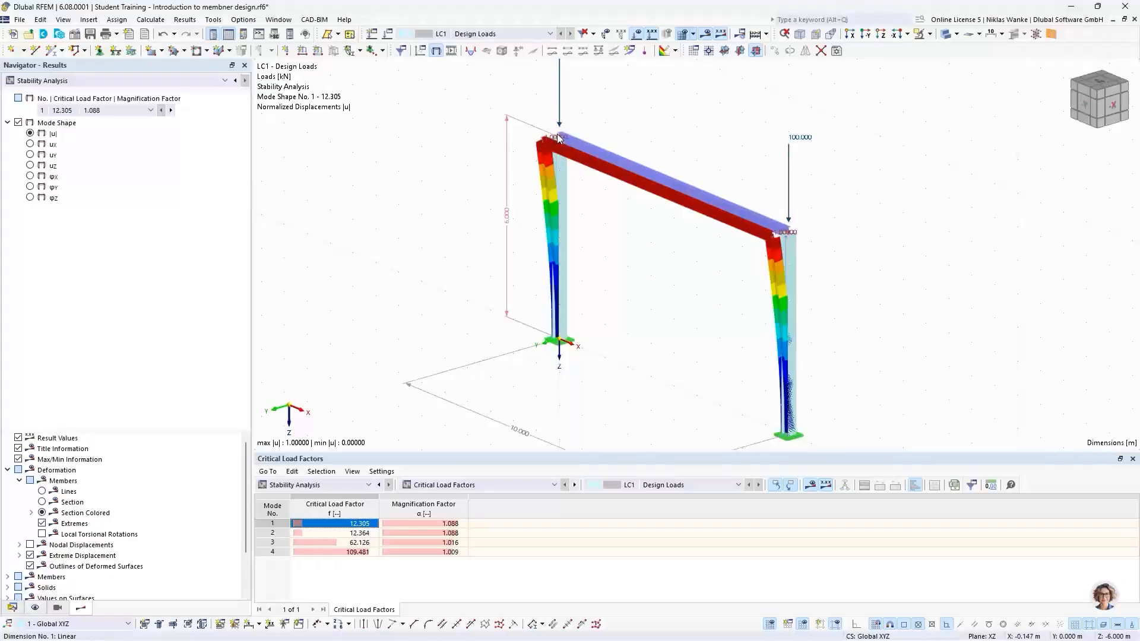
click(99, 51)
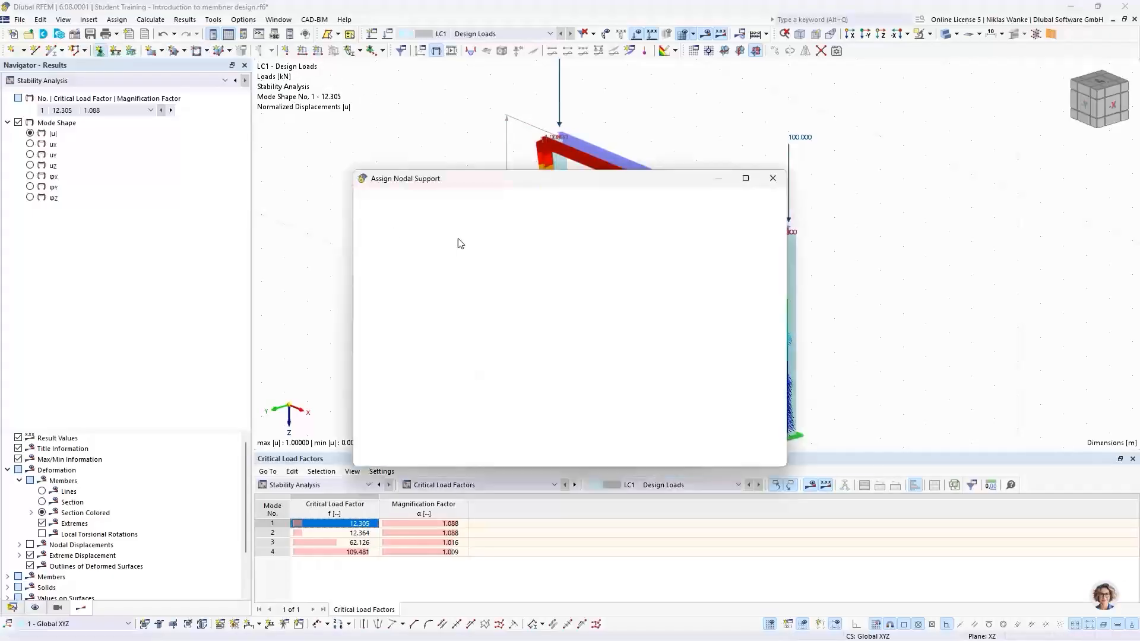
click(483, 261)
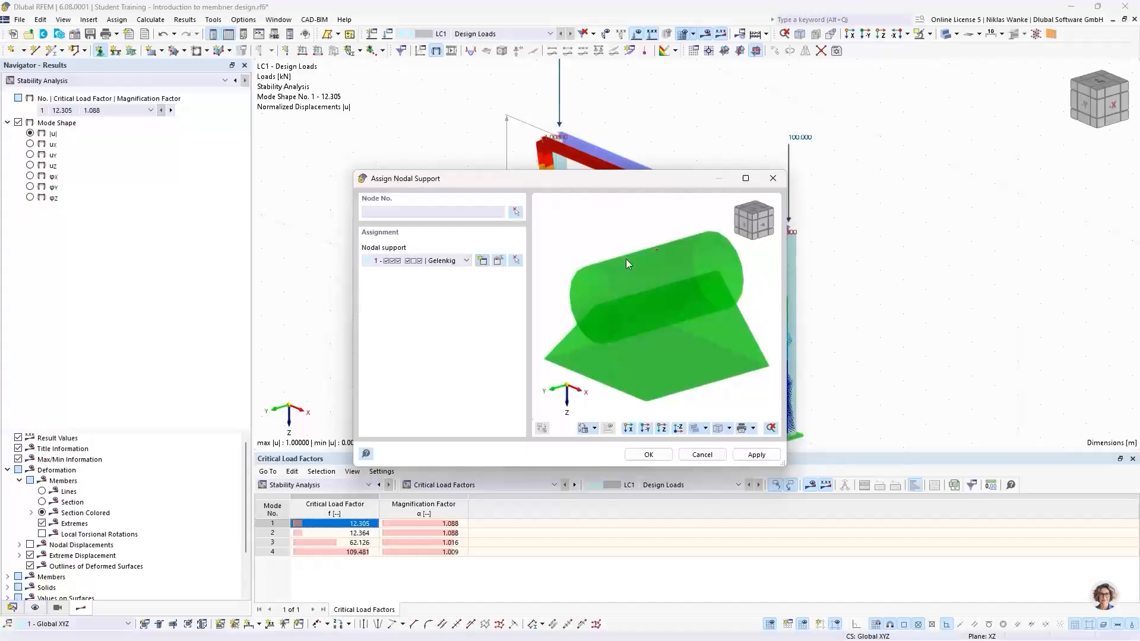
click(483, 262)
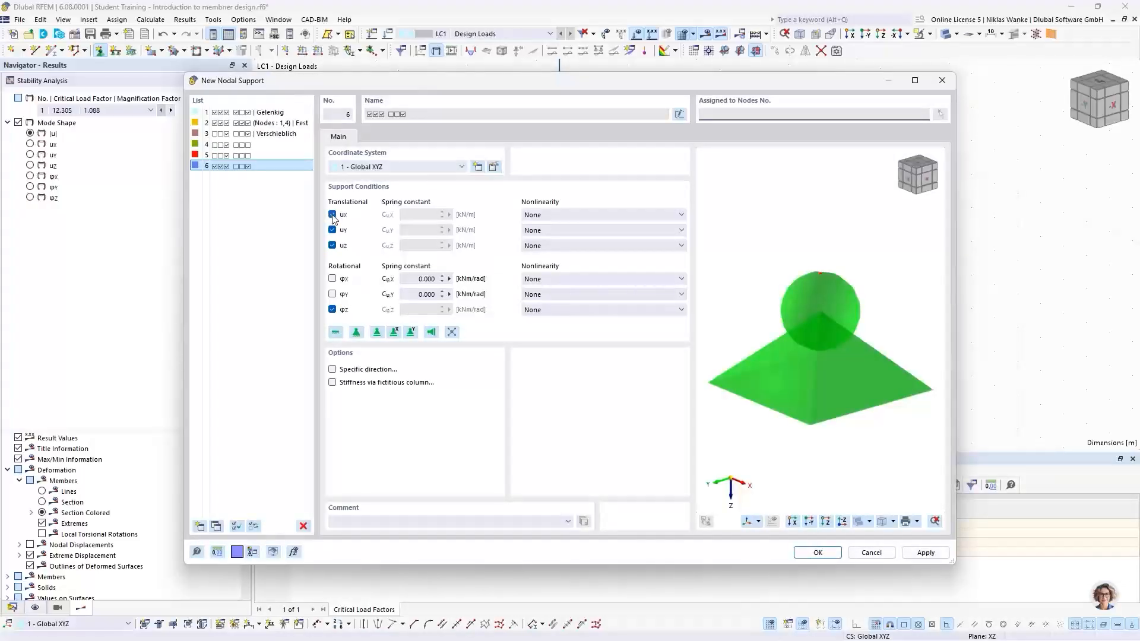
click(333, 215)
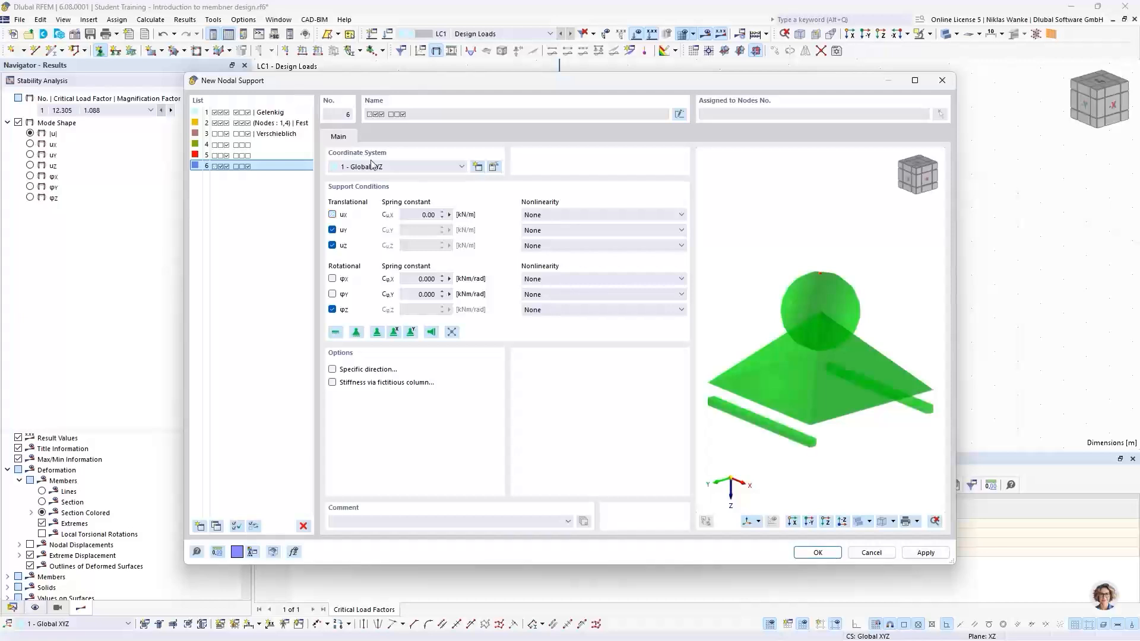
click(332, 245)
click(332, 310)
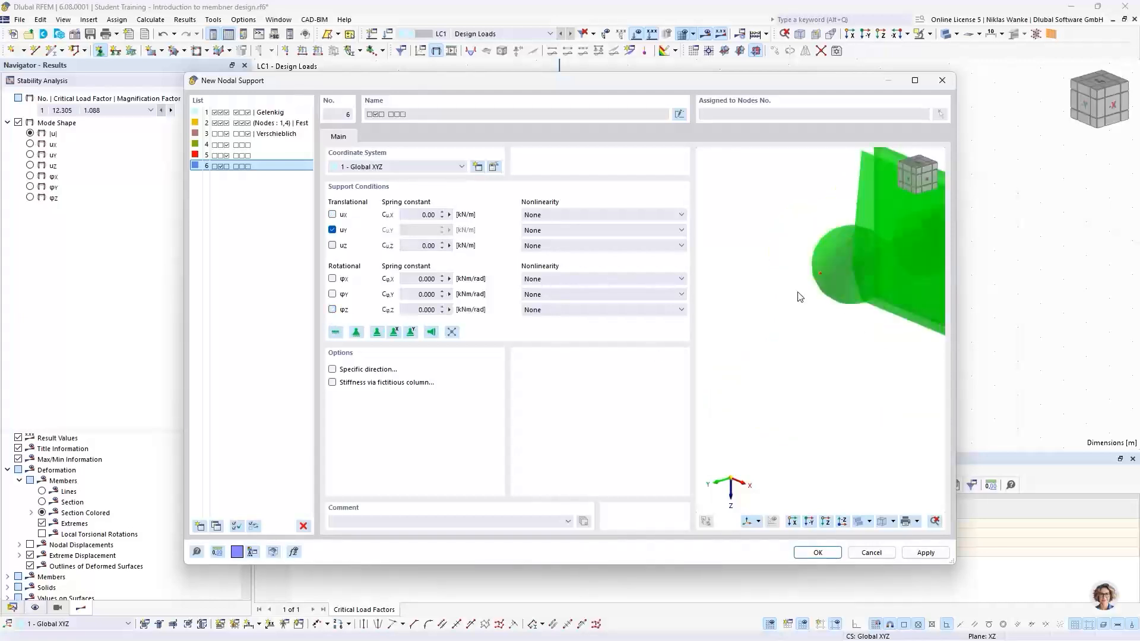
middle_drag(862, 274, 779, 298)
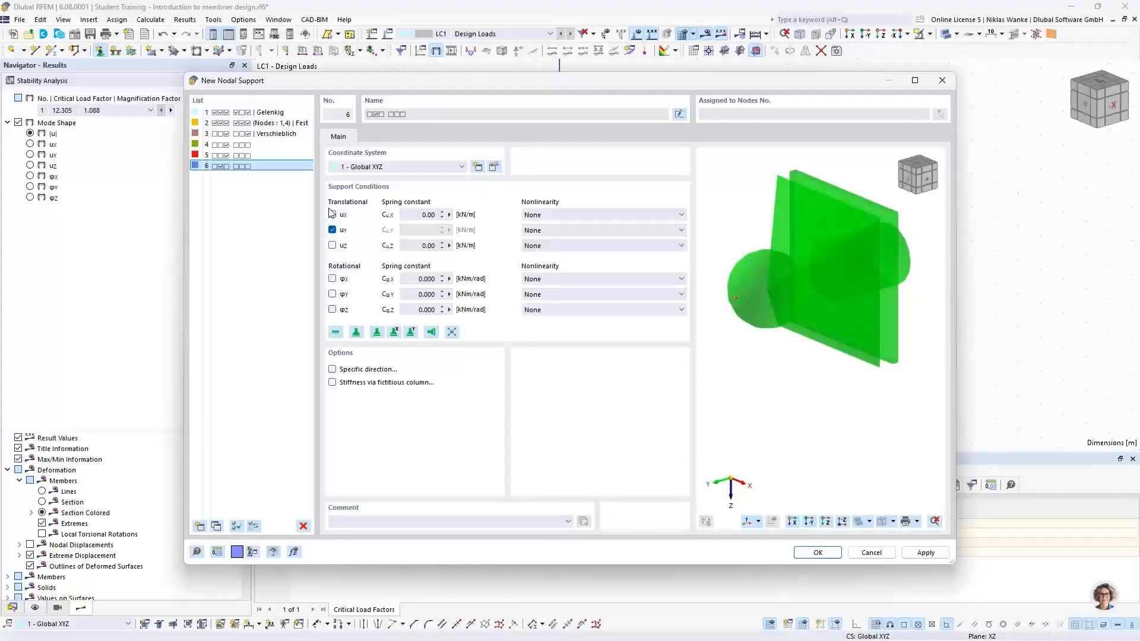
click(817, 552)
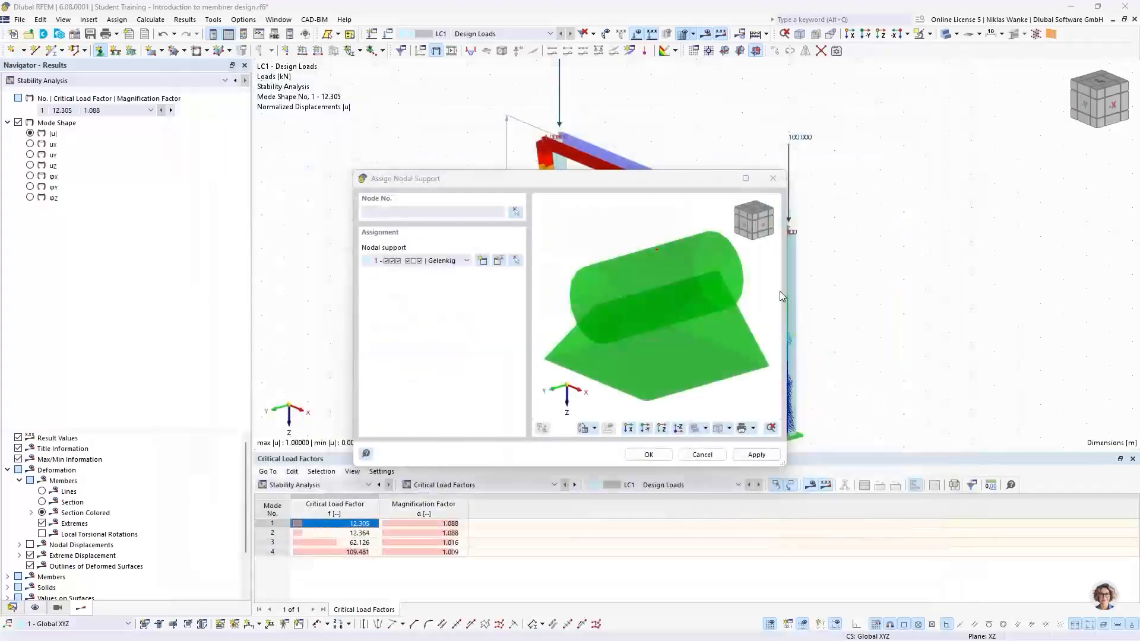
click(648, 458)
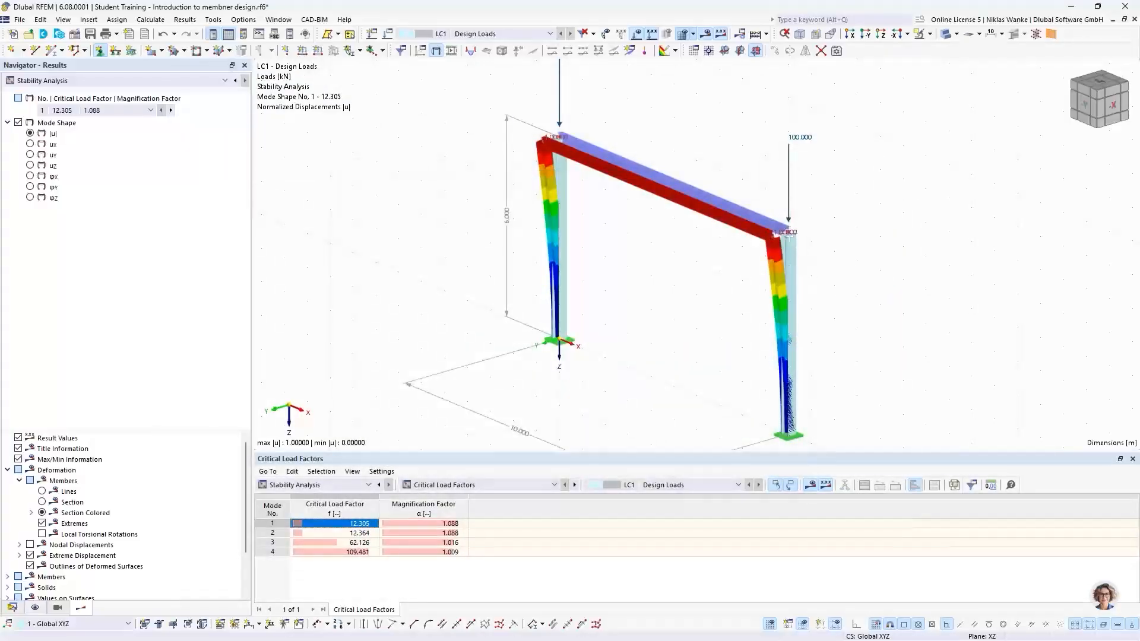
click(562, 141)
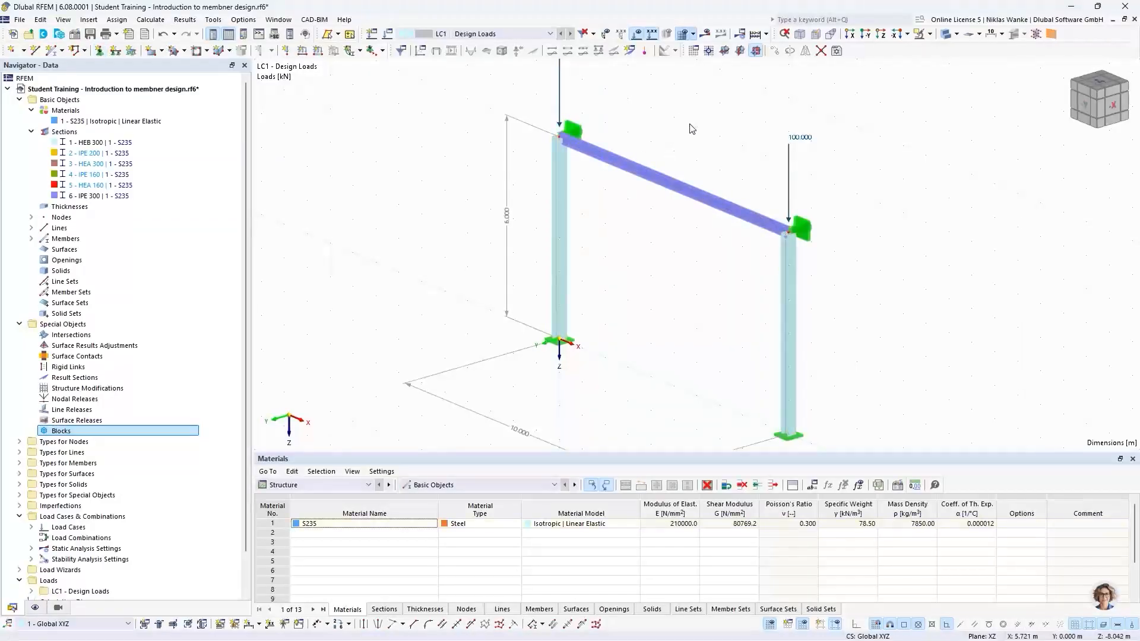
Recalculate the model and display the stability analysis results for mode shape 1.
scroll(690, 129, down, 1)
middle_drag(691, 136, 696, 189)
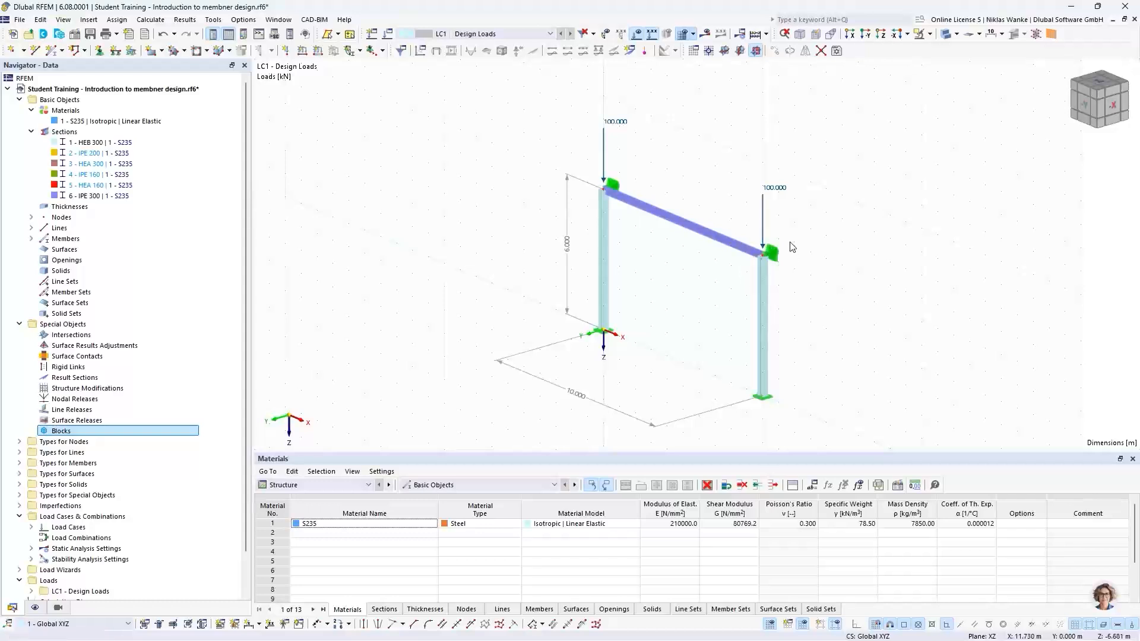
middle_drag(797, 281, 700, 290)
scroll(748, 284, down, 1)
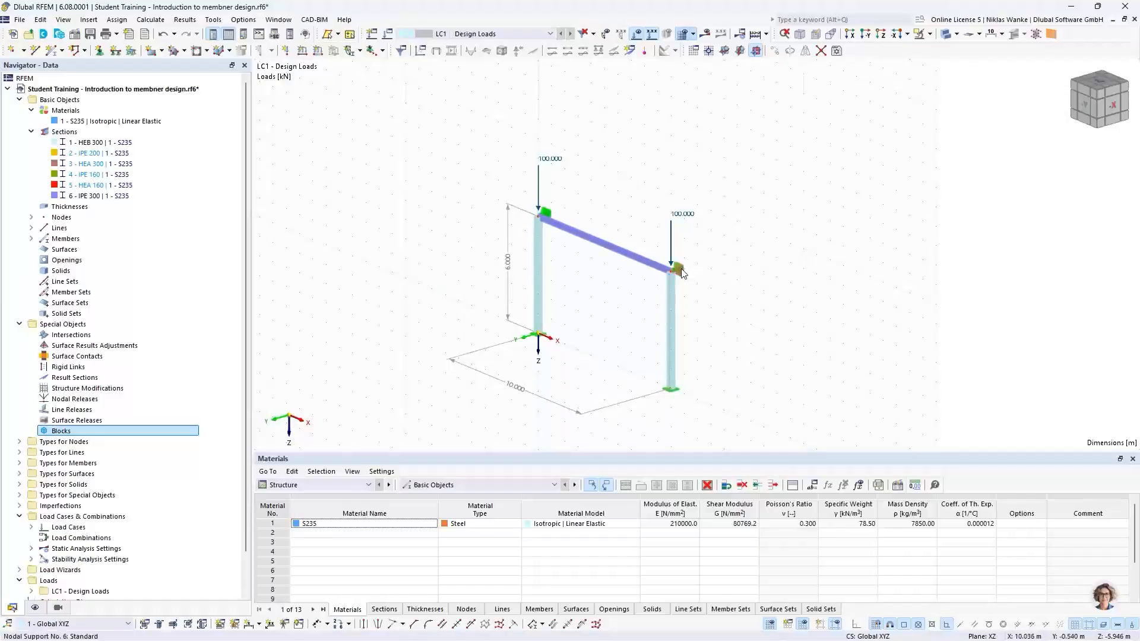
scroll(677, 273, up, 5)
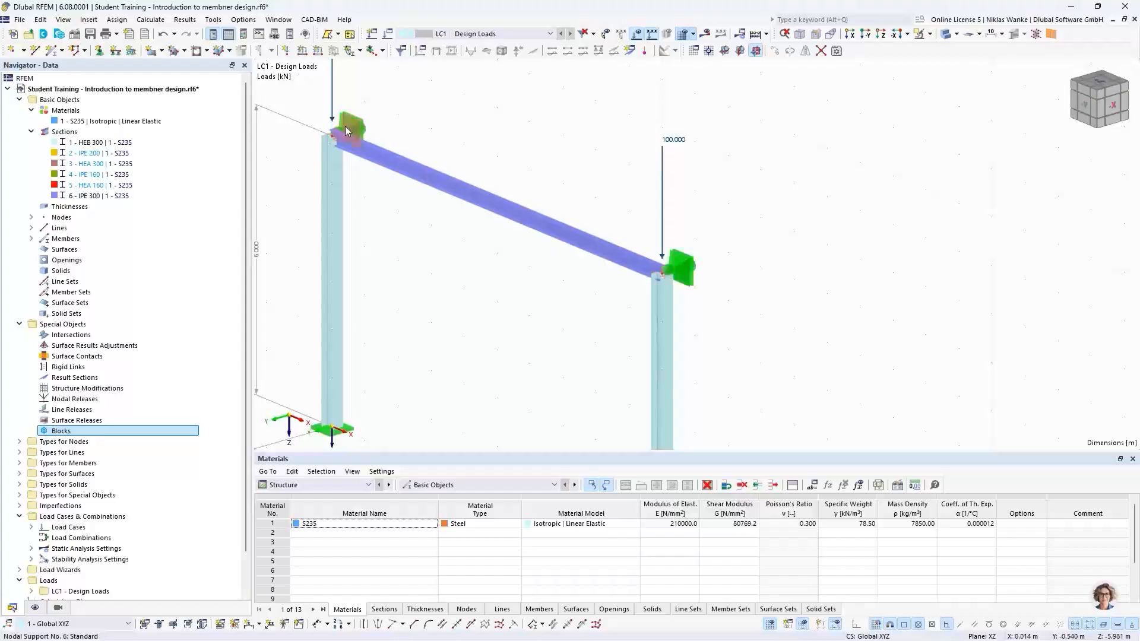
click(704, 38)
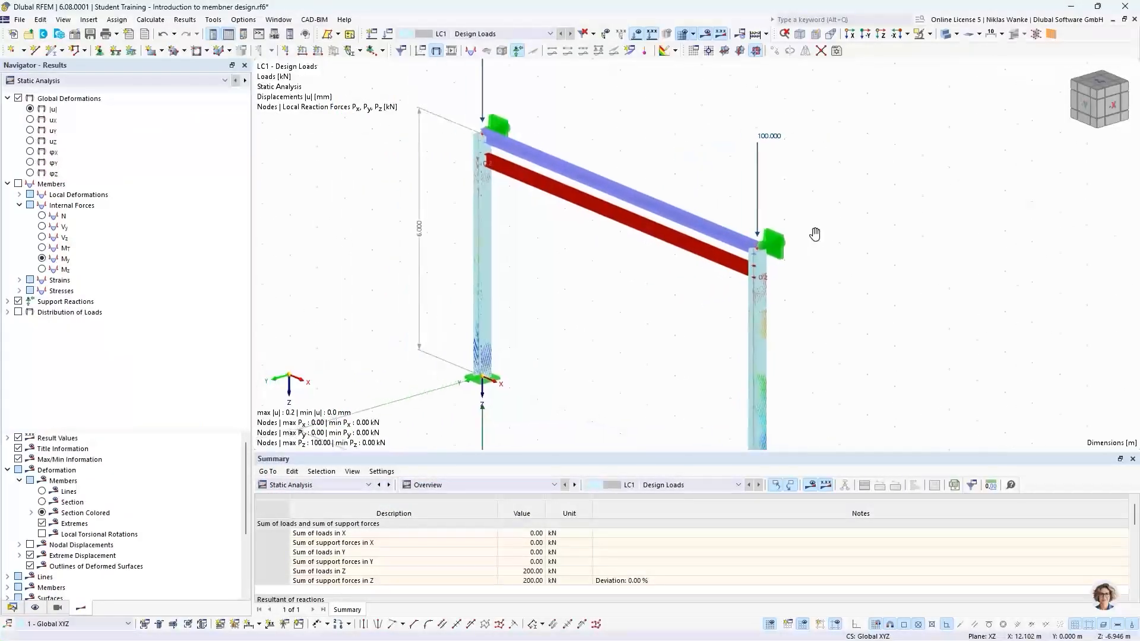
click(96, 83)
click(89, 97)
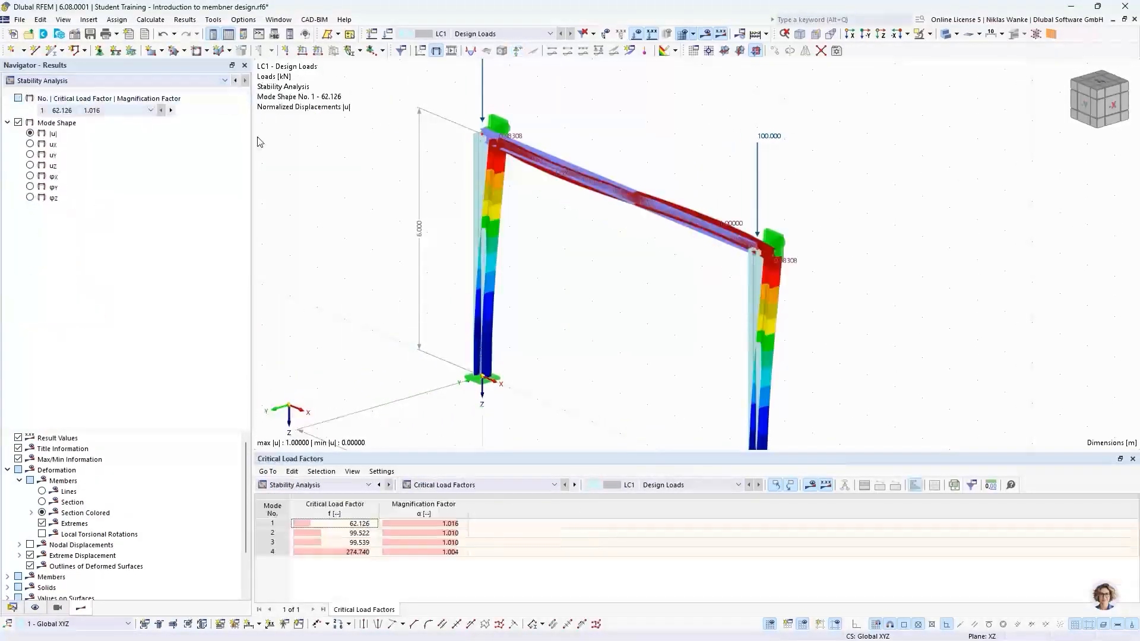
Examine the new first mode shape of the frame in front view.
ctrl+middle_drag(620, 278, 729, 250)
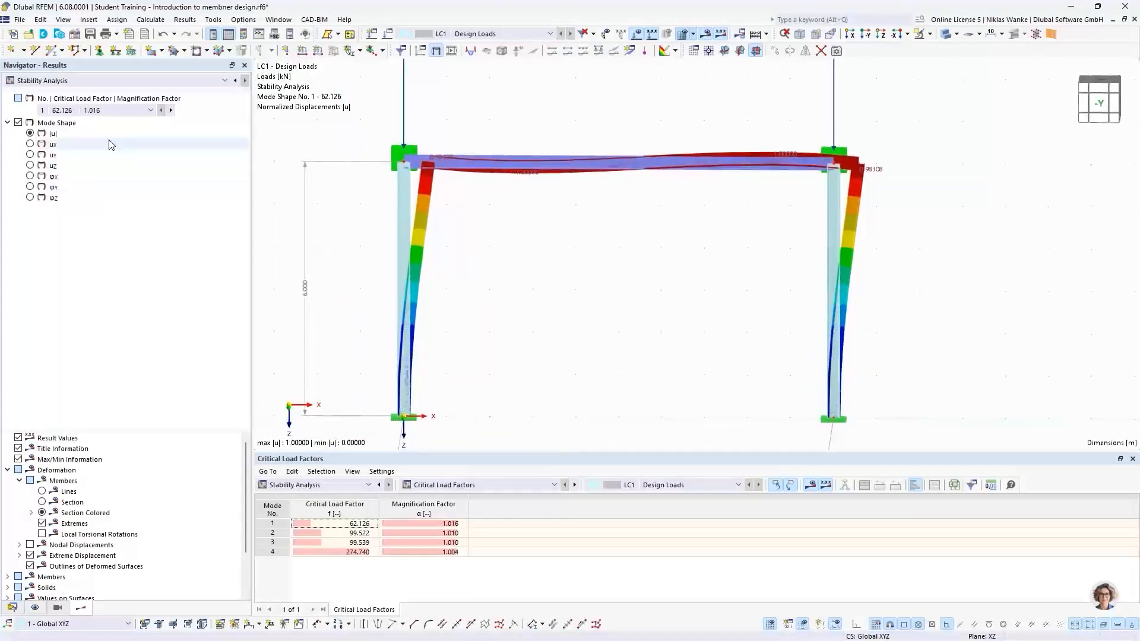
click(56, 110)
click(60, 120)
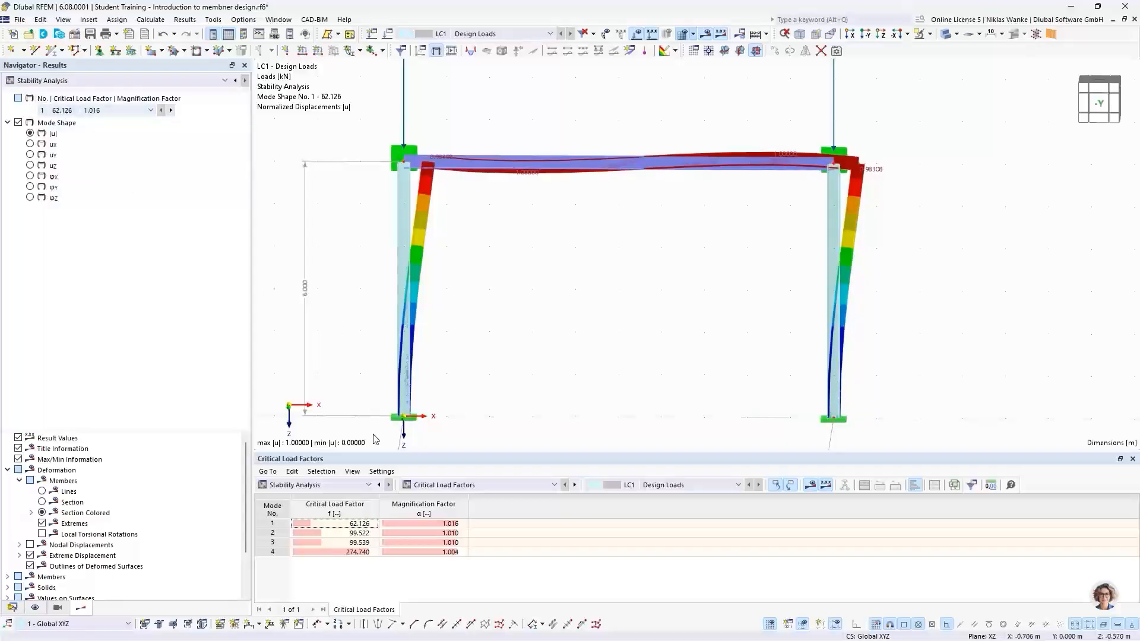
click(327, 525)
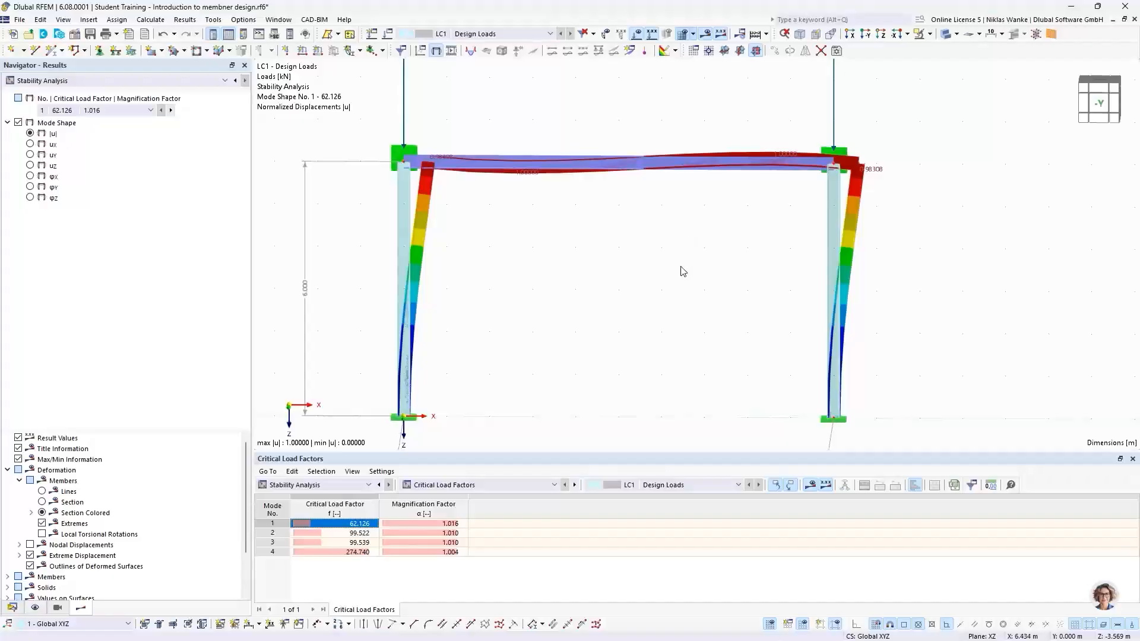
ctrl+middle_drag(682, 270, 705, 279)
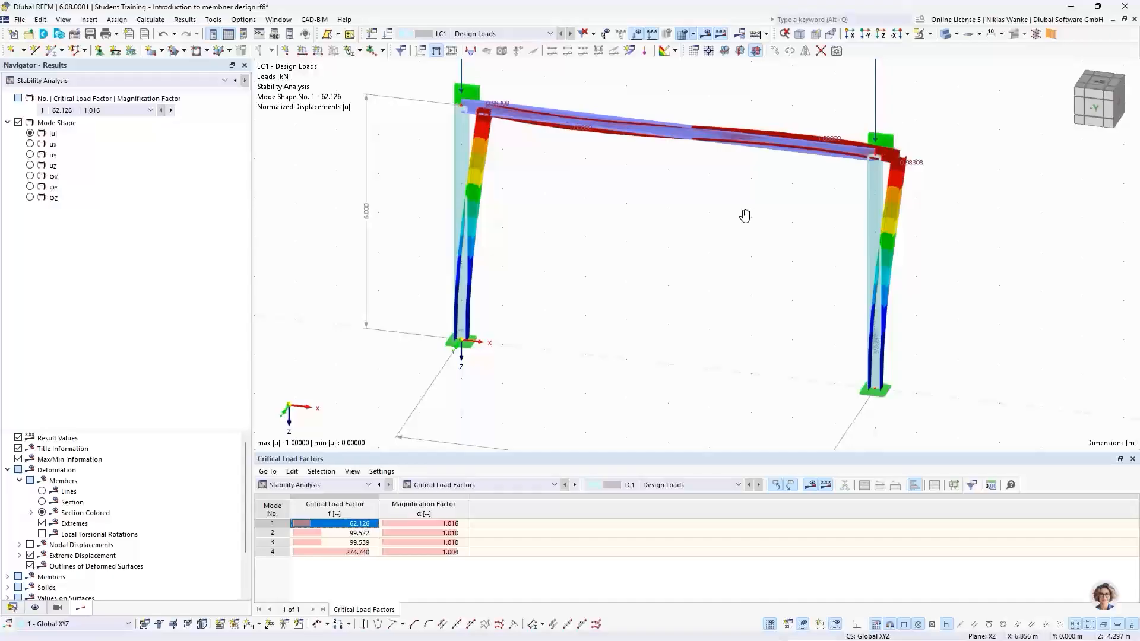
ctrl+middle_drag(745, 216, 770, 229)
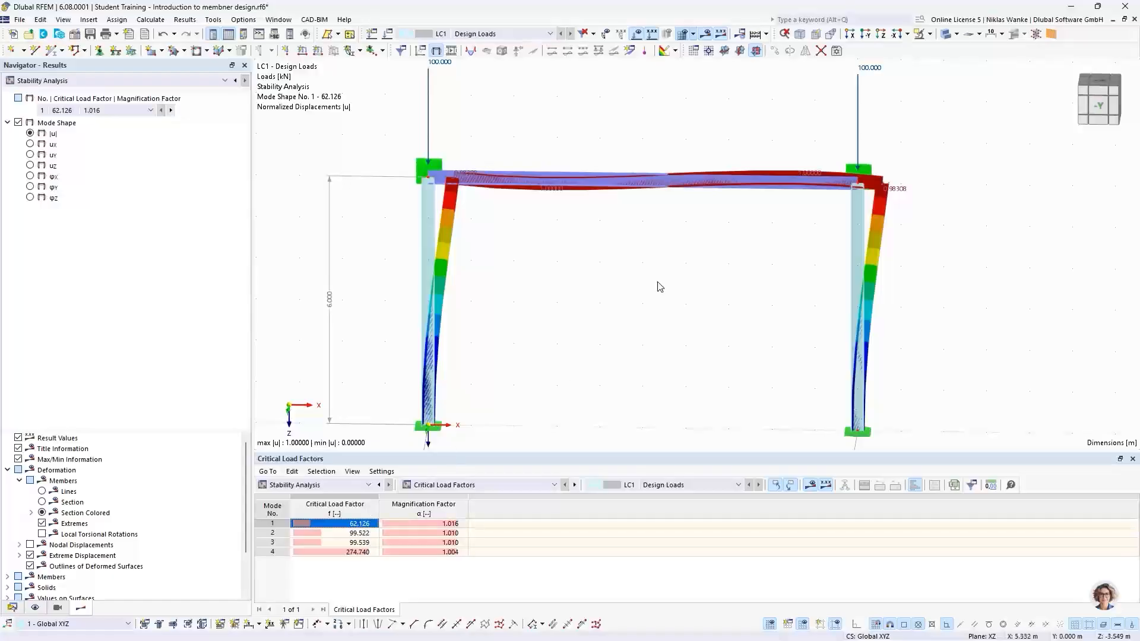
scroll(641, 294, down, 1)
middle_drag(641, 294, 642, 312)
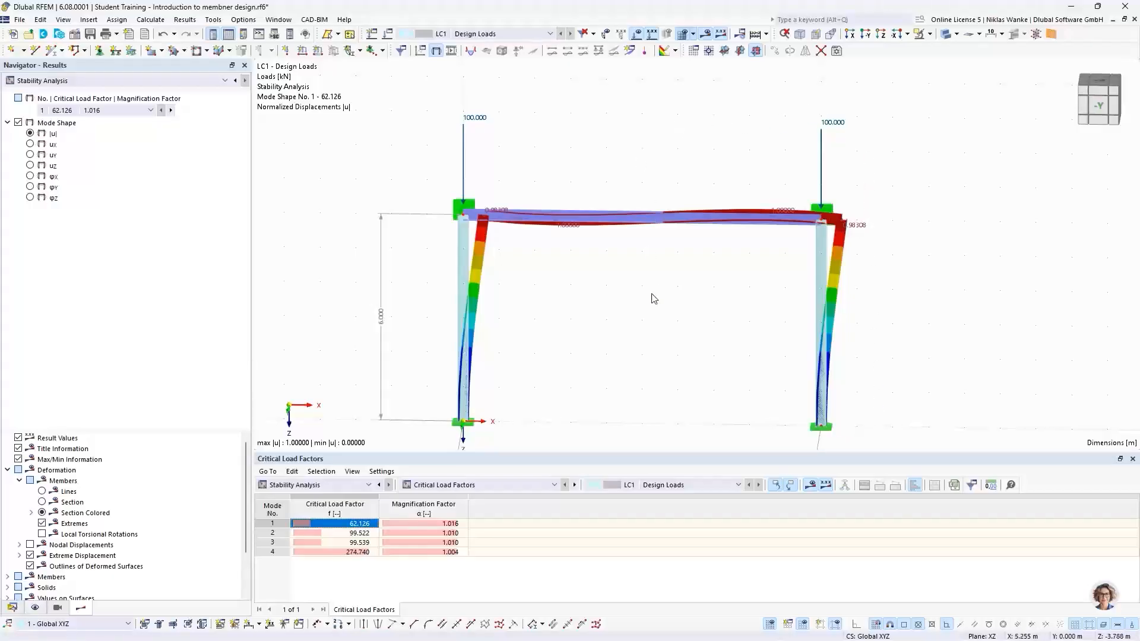
middle_drag(636, 301, 650, 288)
scroll(650, 295, down, 1)
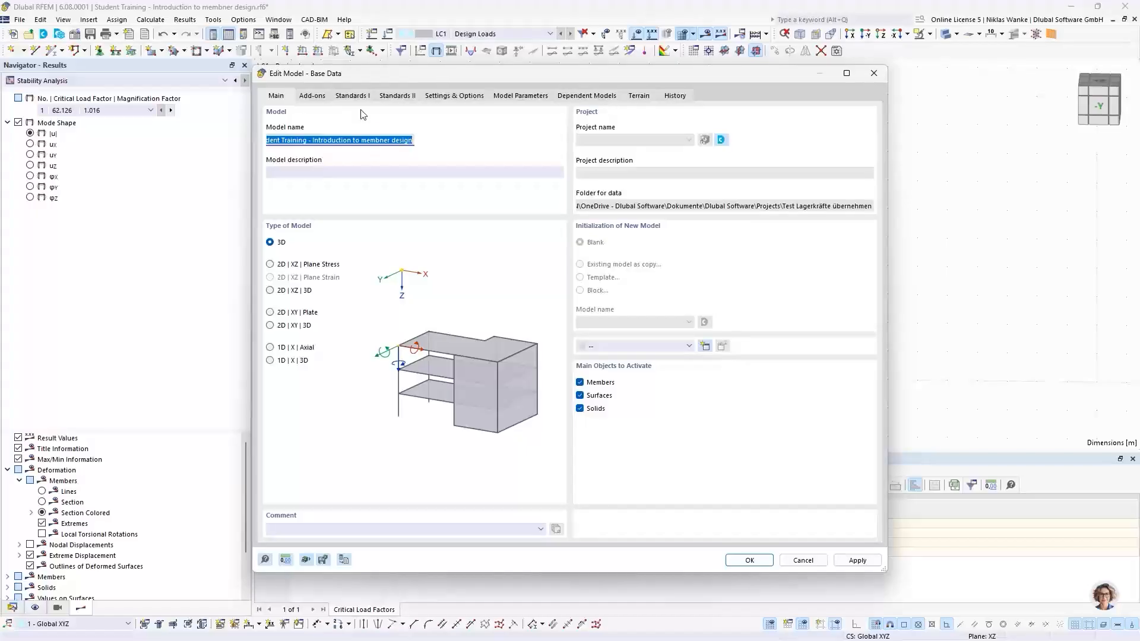
Open the model's add-ons and enable Torsional Warping (7 DOF).
click(323, 96)
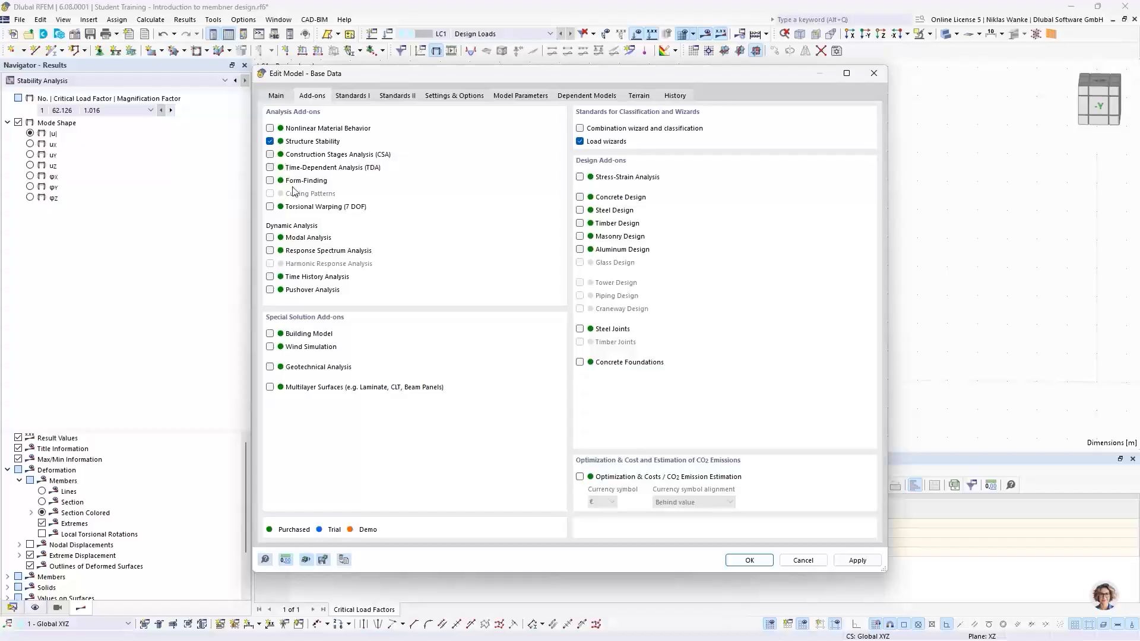
click(270, 207)
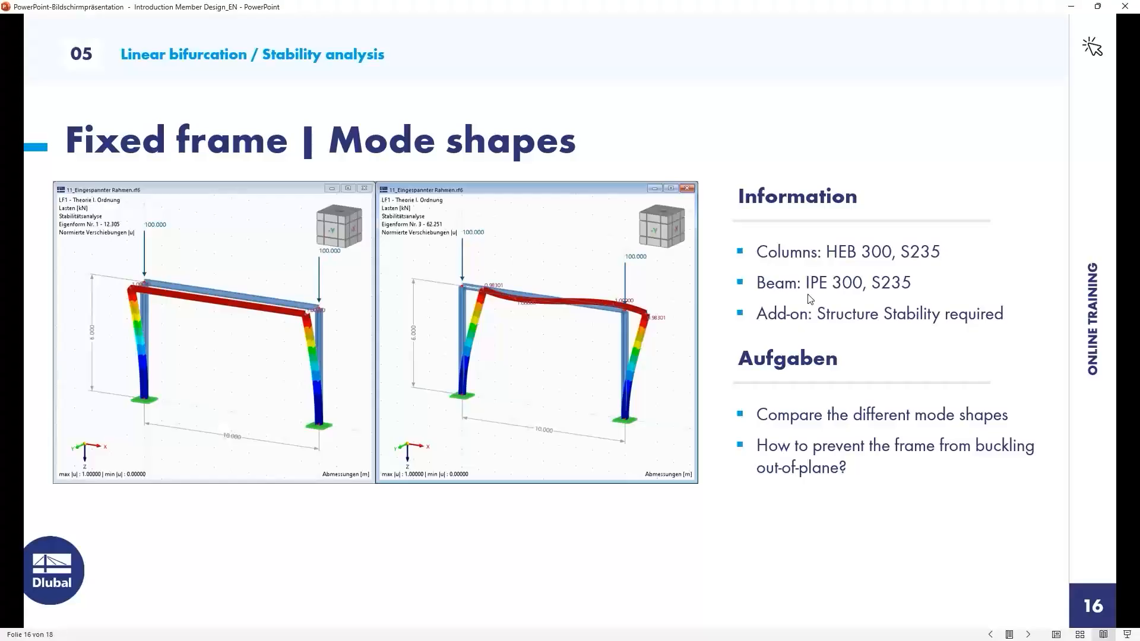
Switch to the slide show and advance to the next slide.
key(Right)
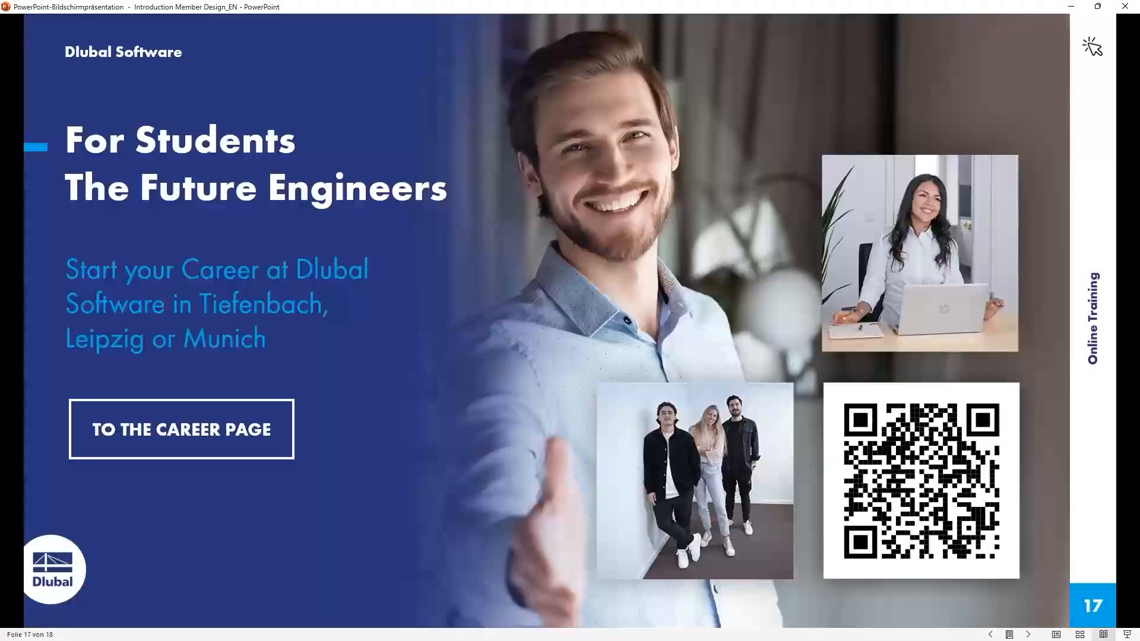